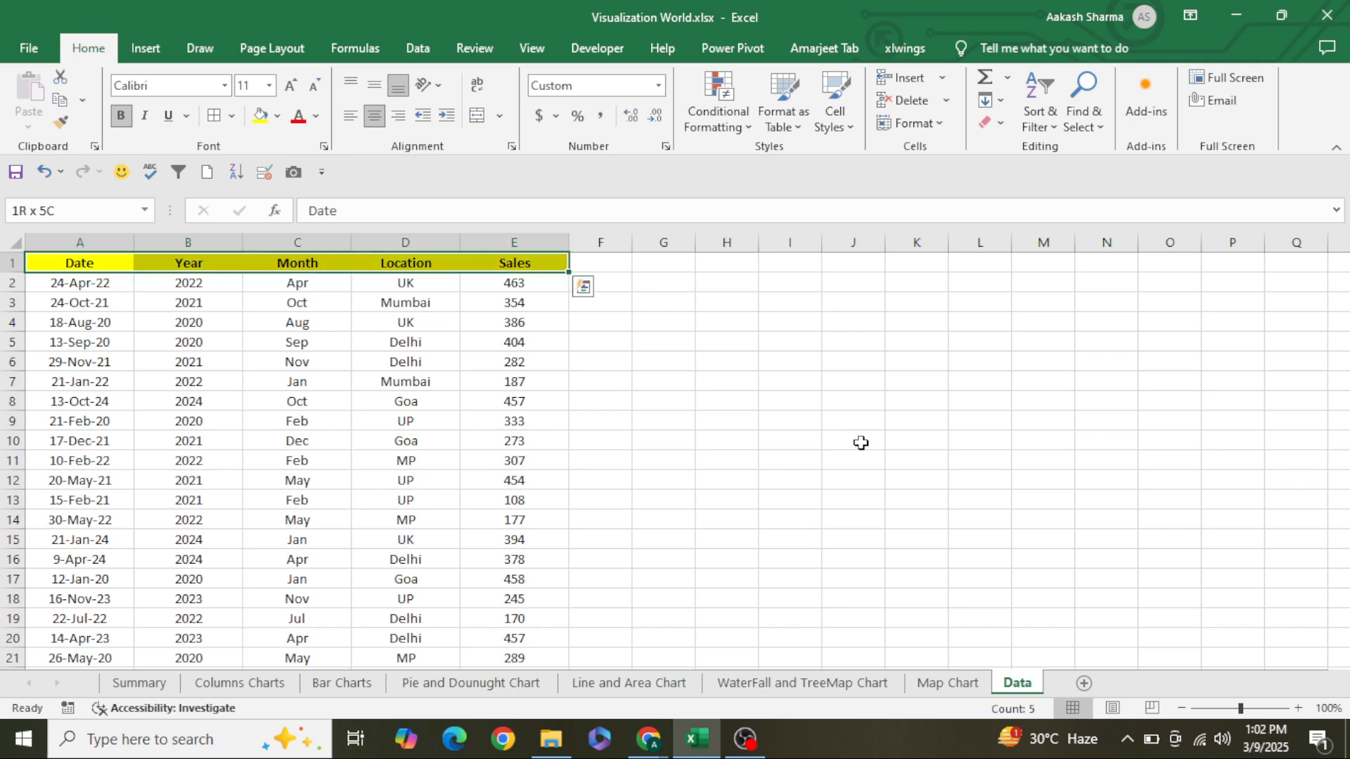
key(ctrl+shift+Down)
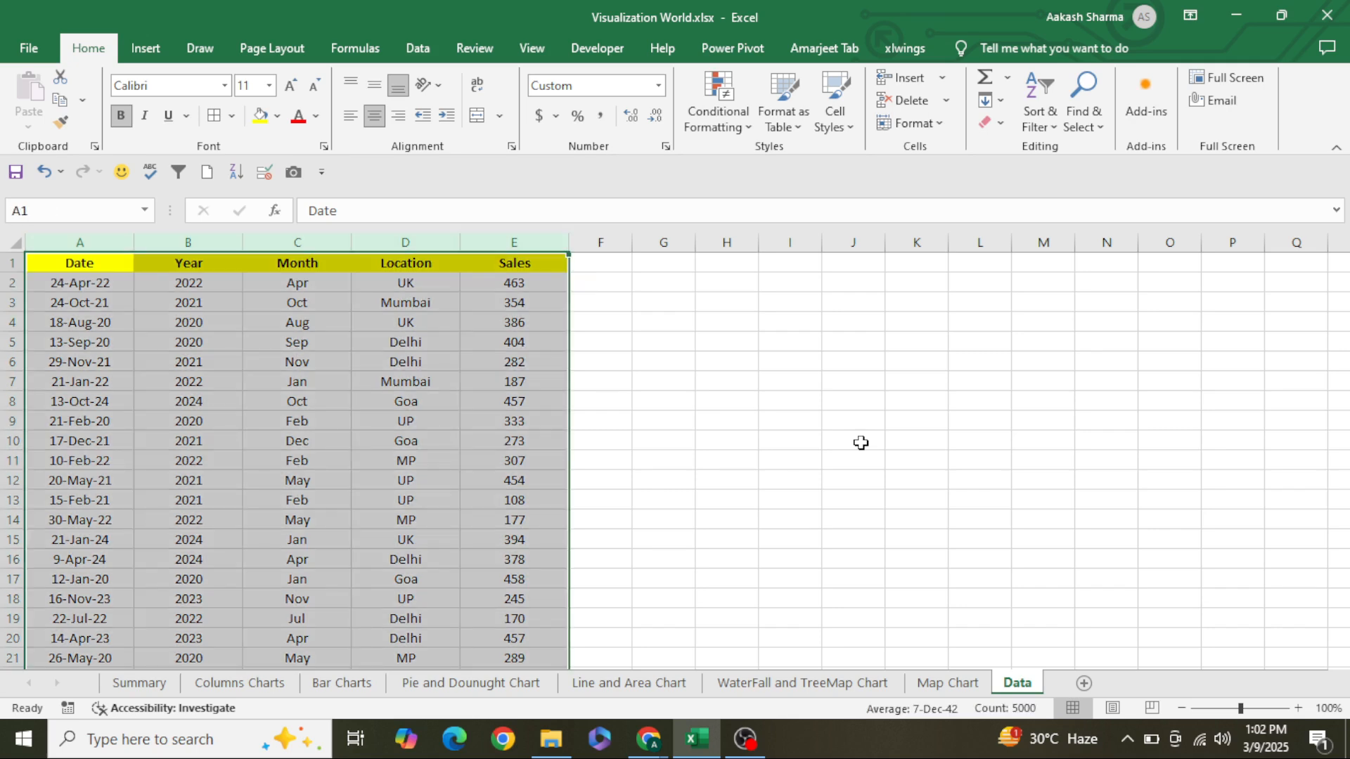
key(ctrl+shift+Up)
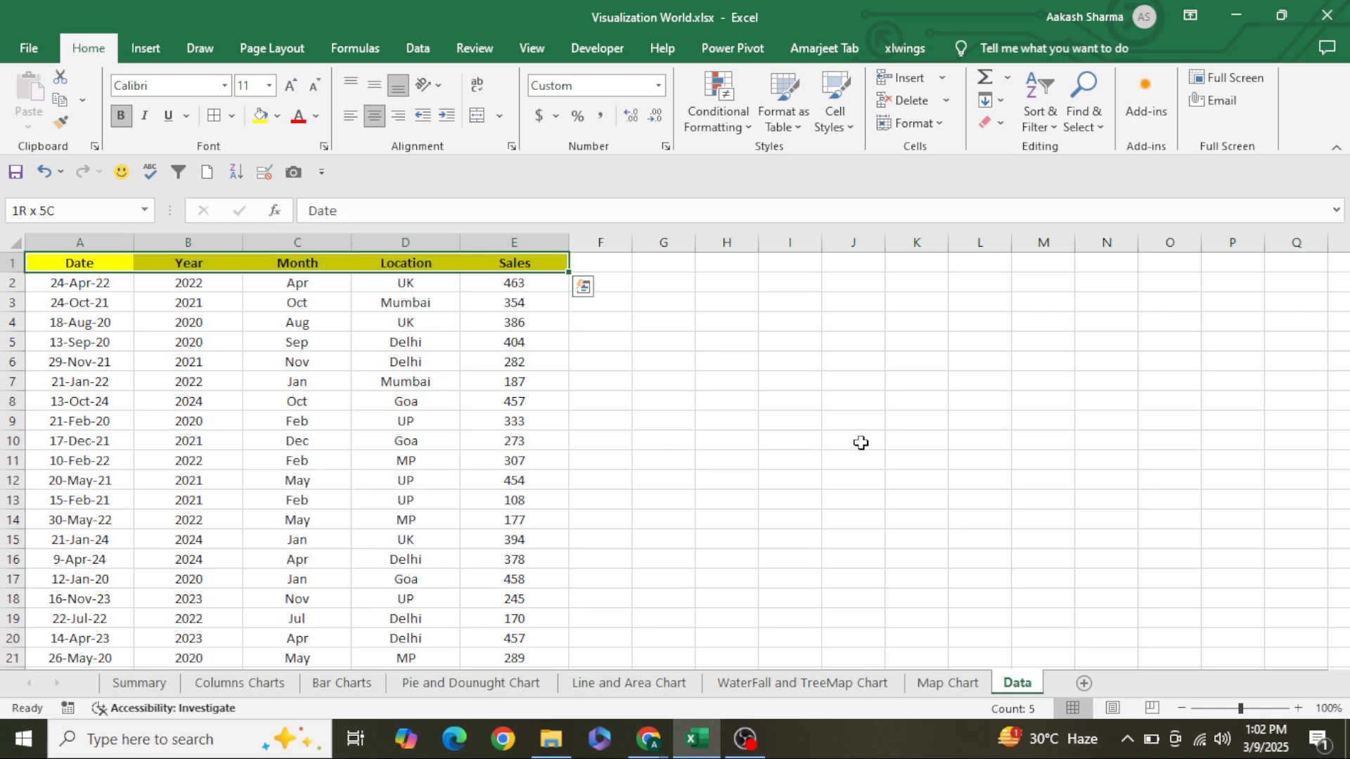
key(ctrl+shift+Left)
Enter the label "Filter :" in cell G2 beside the sales data.
key(ctrl+Right)
key(Right)
key(Right)
key(Down)
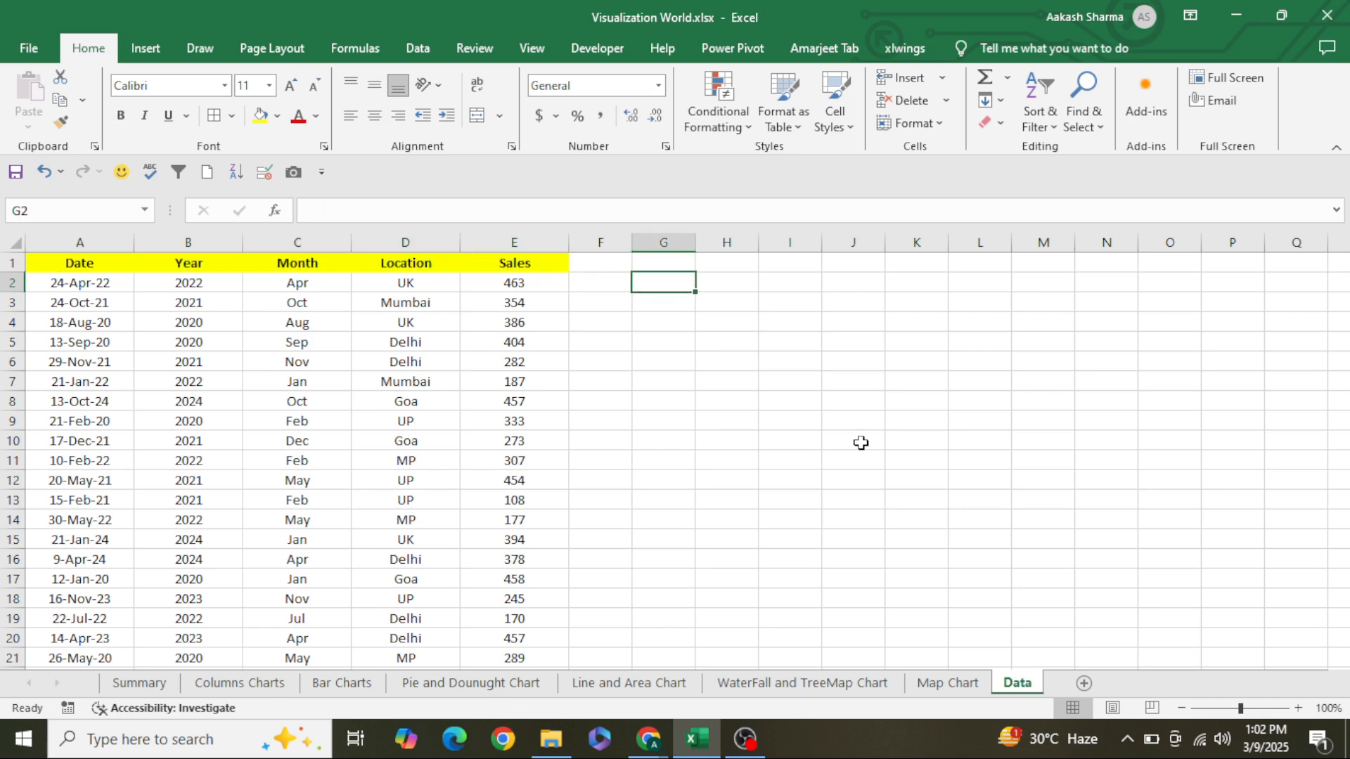
text(Data)
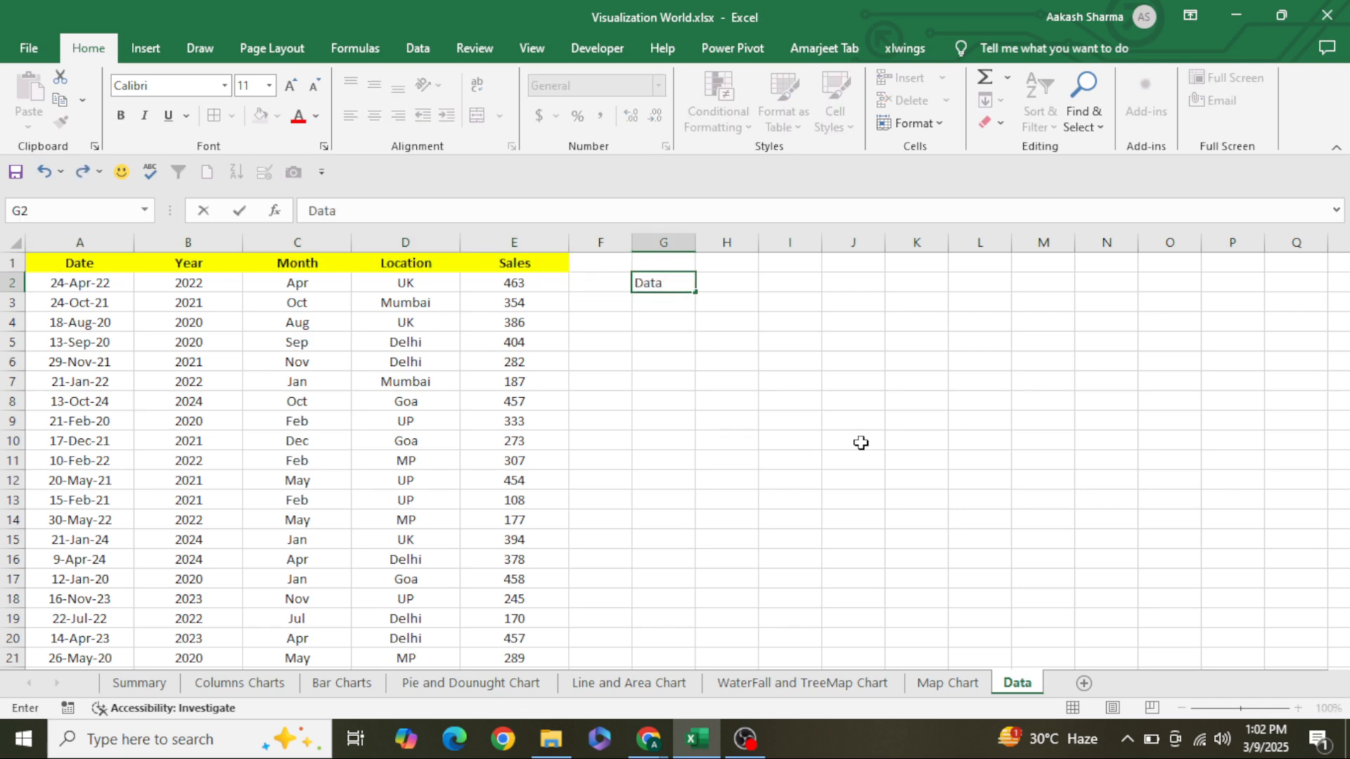
key(Escape)
text(F)
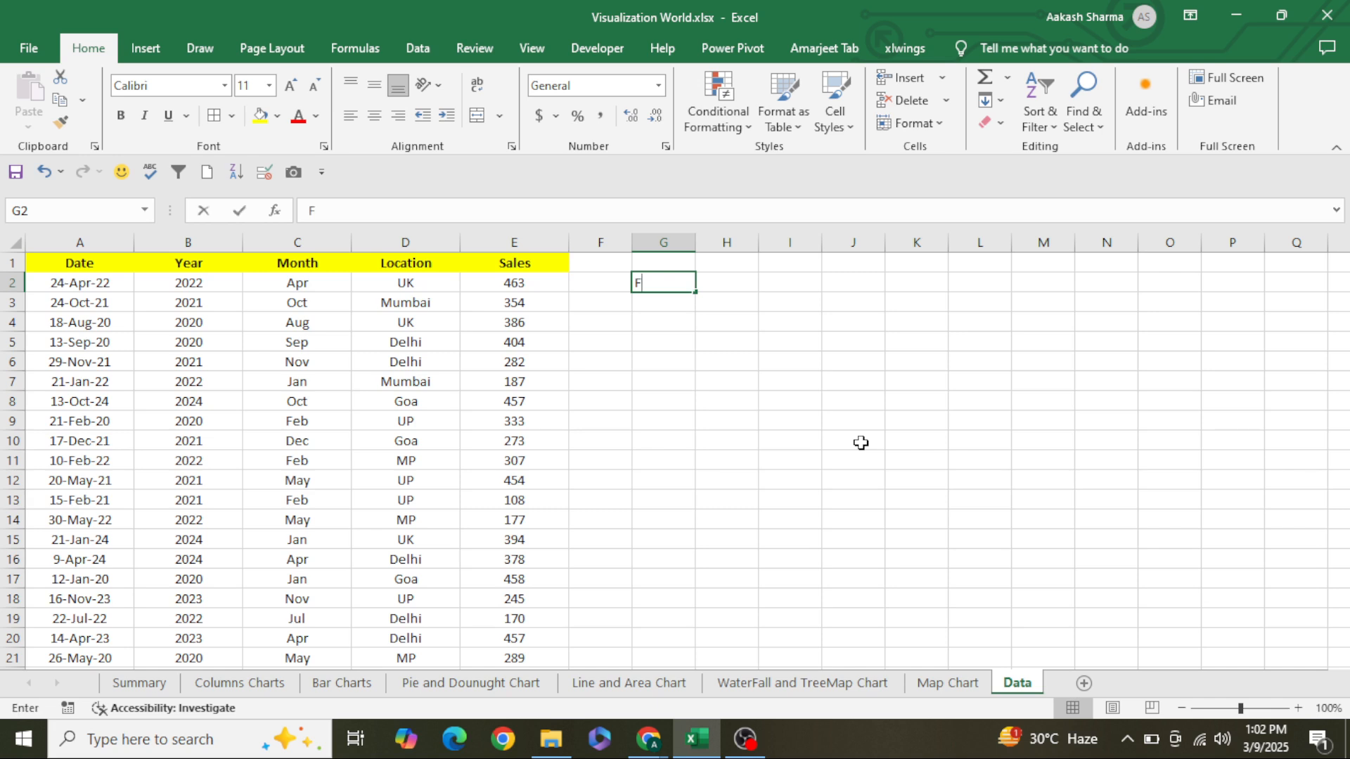
text(ilter :)
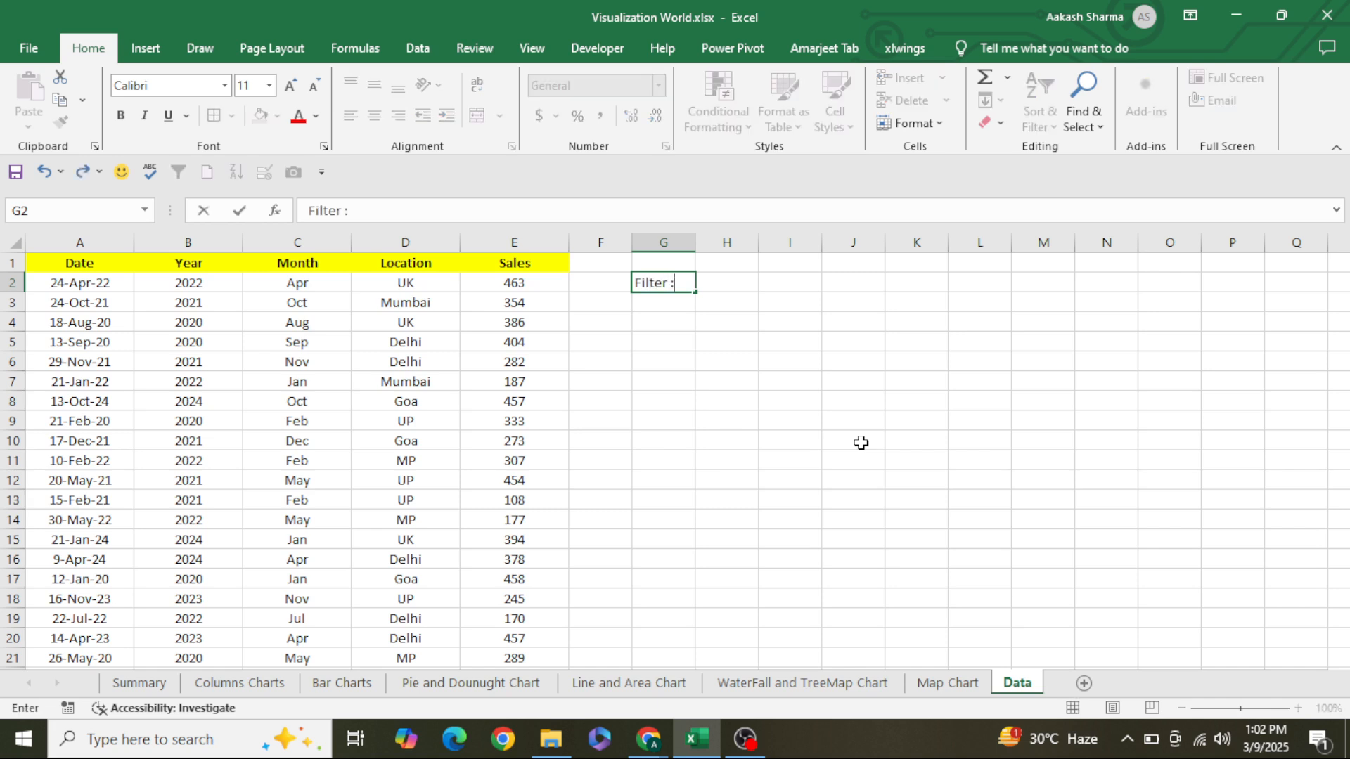
key(Tab)
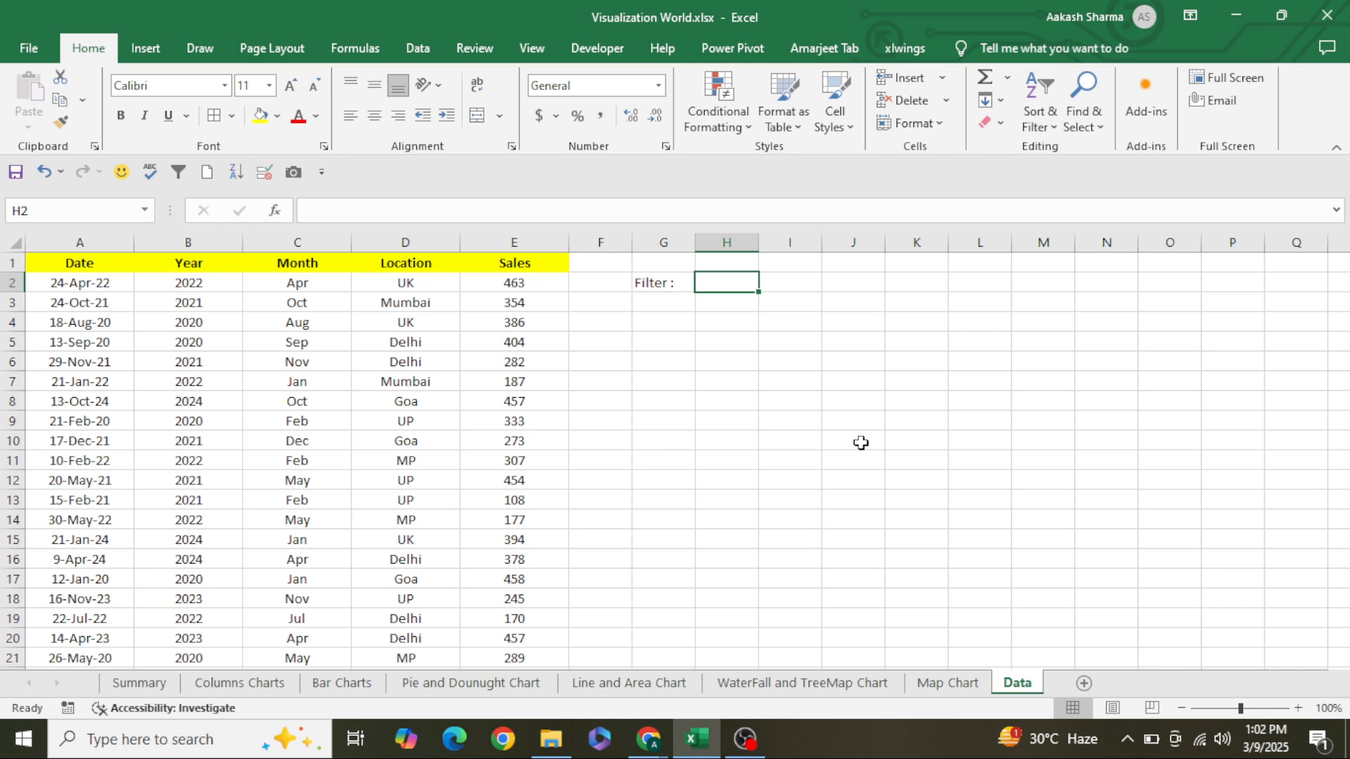
Enter the filter names Year, Location and ALL in cells H2, I2 and J2.
text(Year)
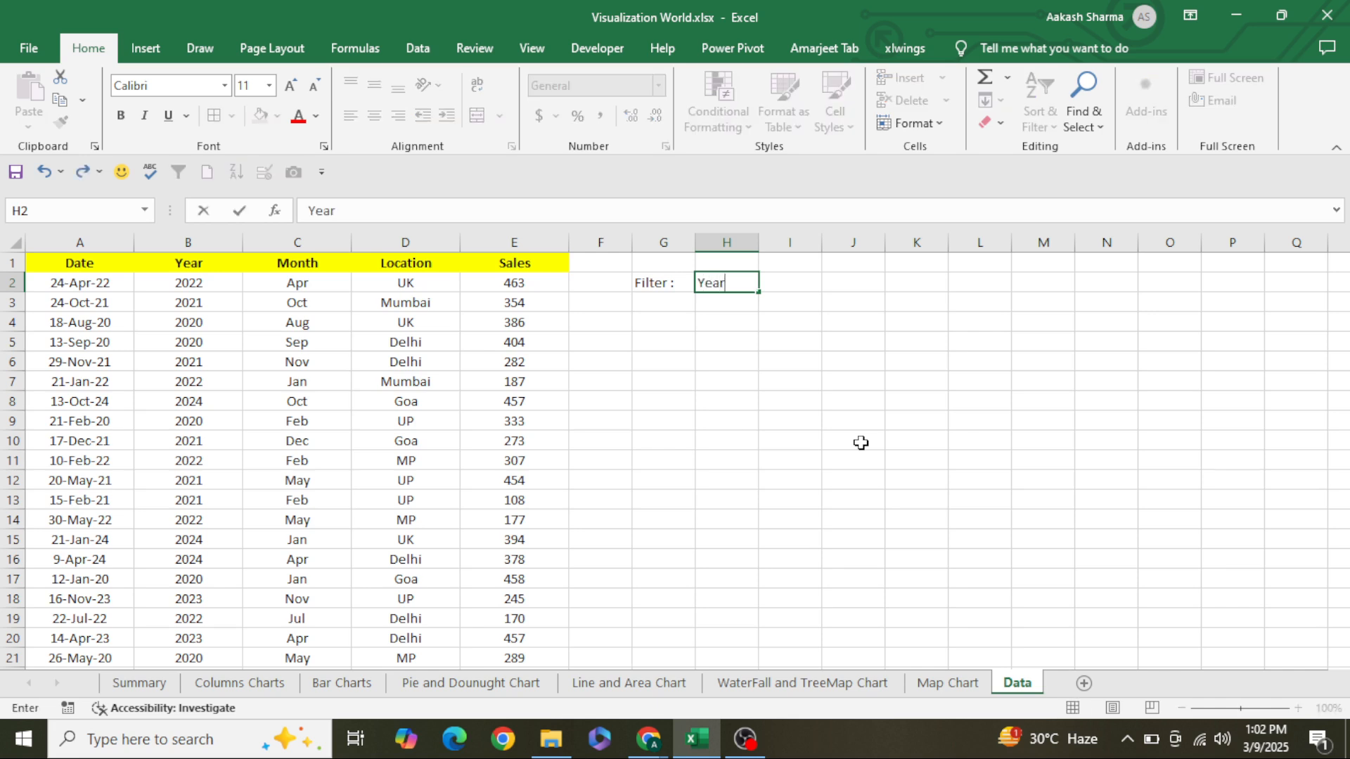
key(Return)
key(shift+Right)
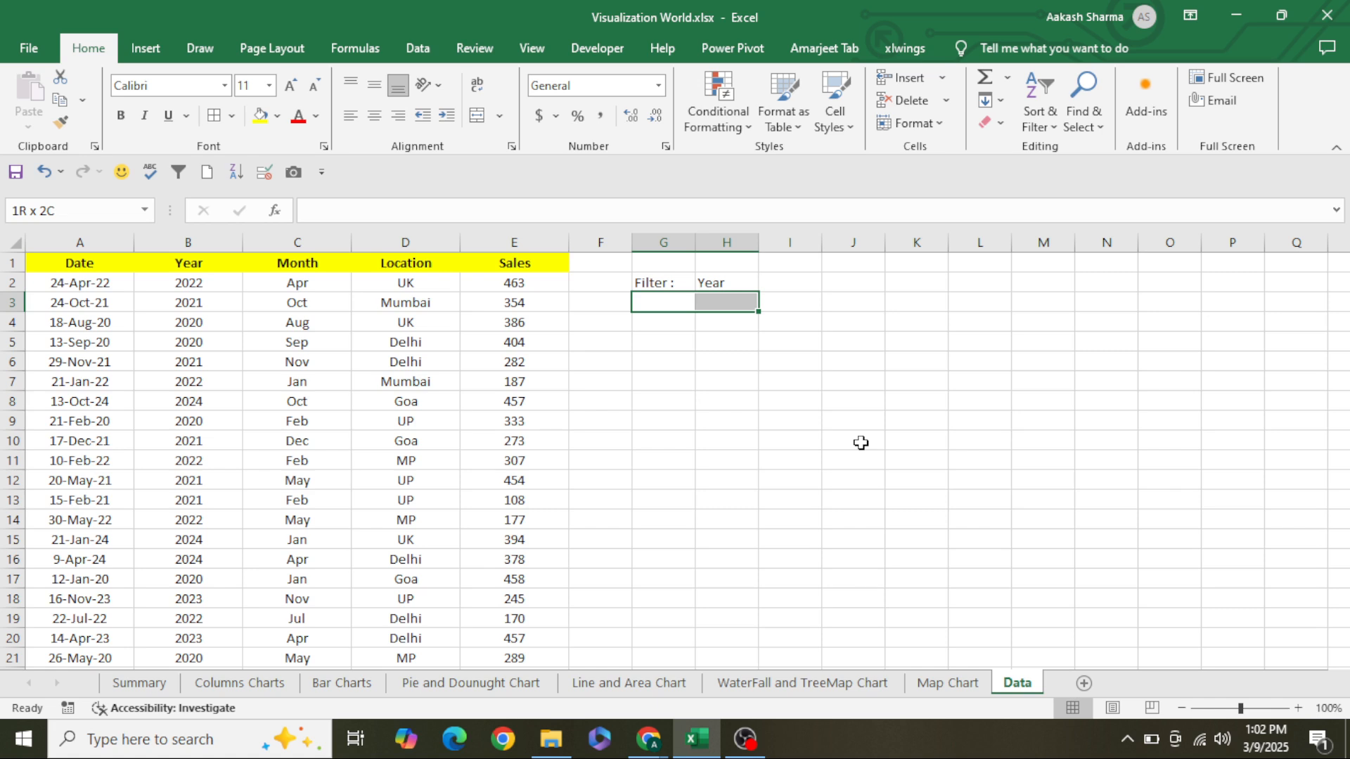
key(Up)
key(Right)
key(Right)
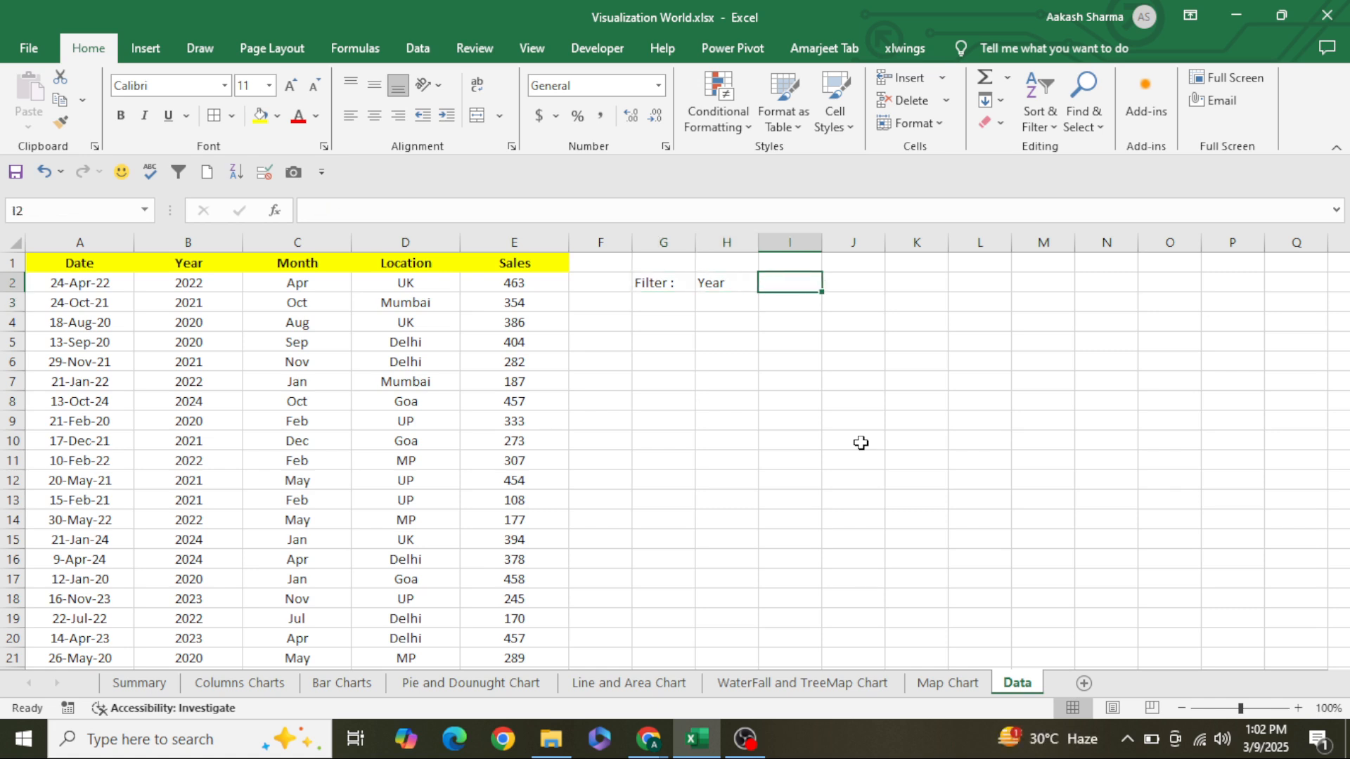
text(LOcation)
key(Return)
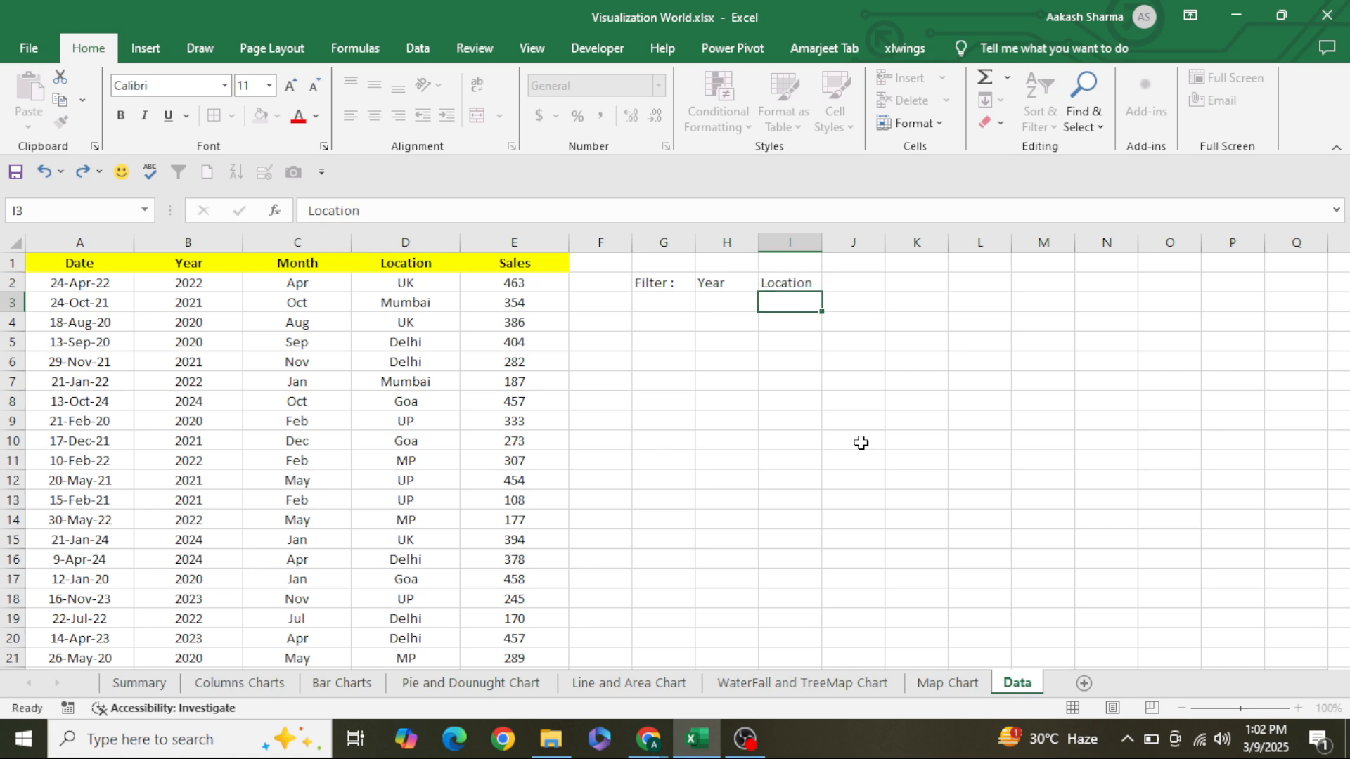
key(Up)
key(Right)
text(ALL)
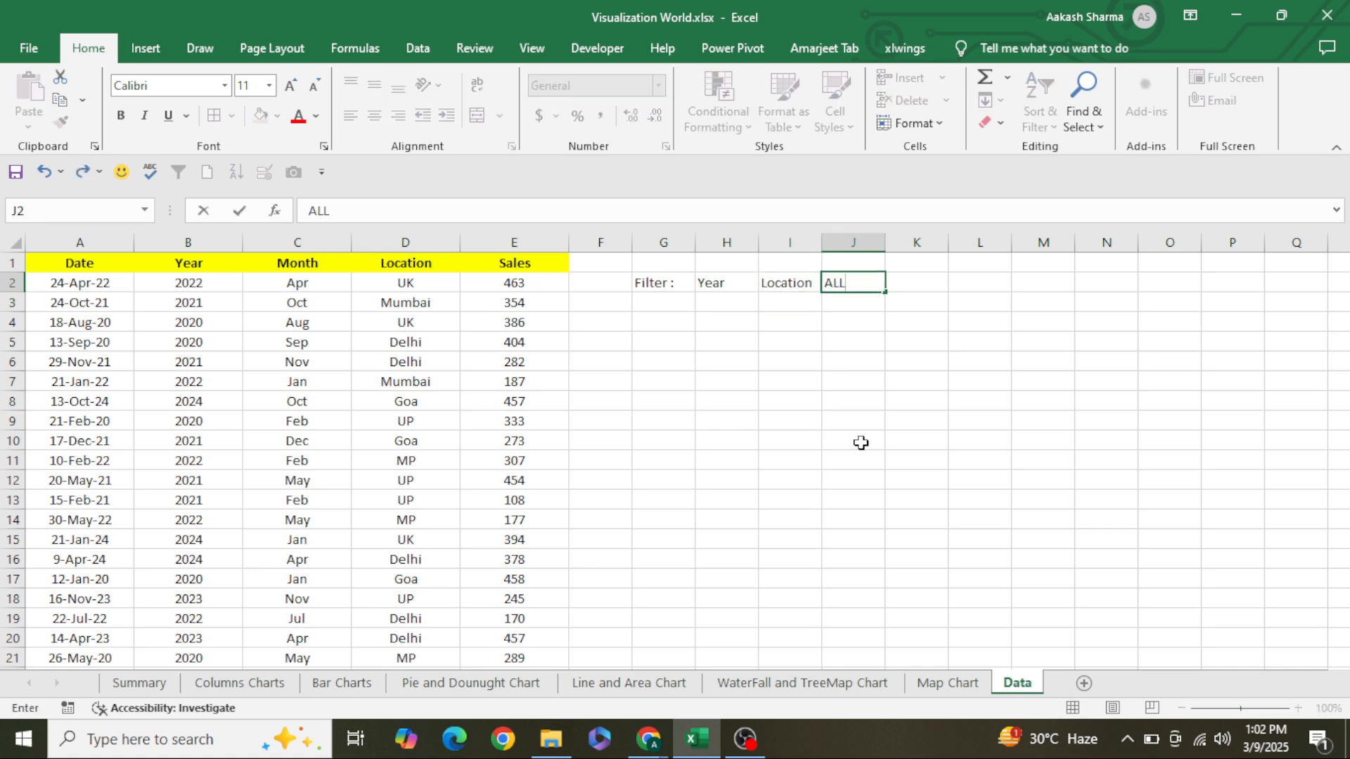
key(Return)
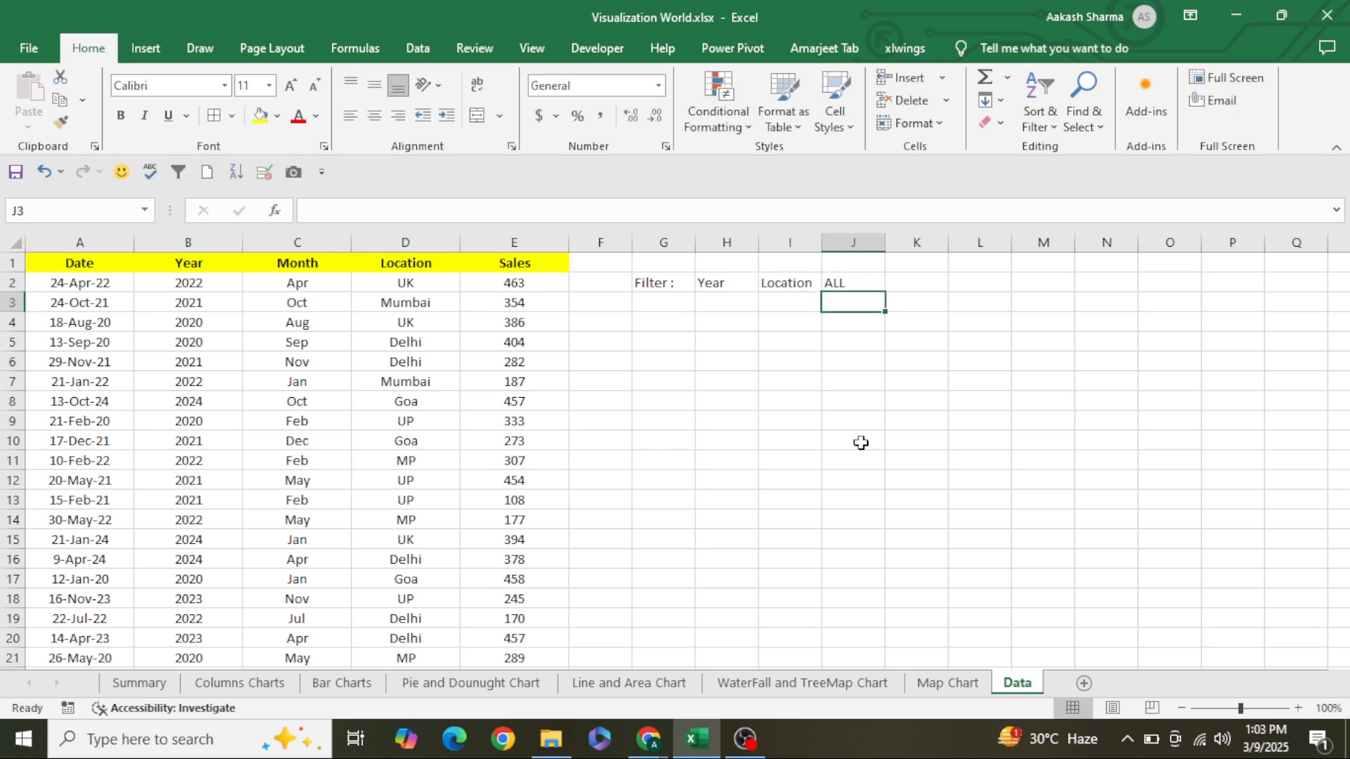
key(Up)
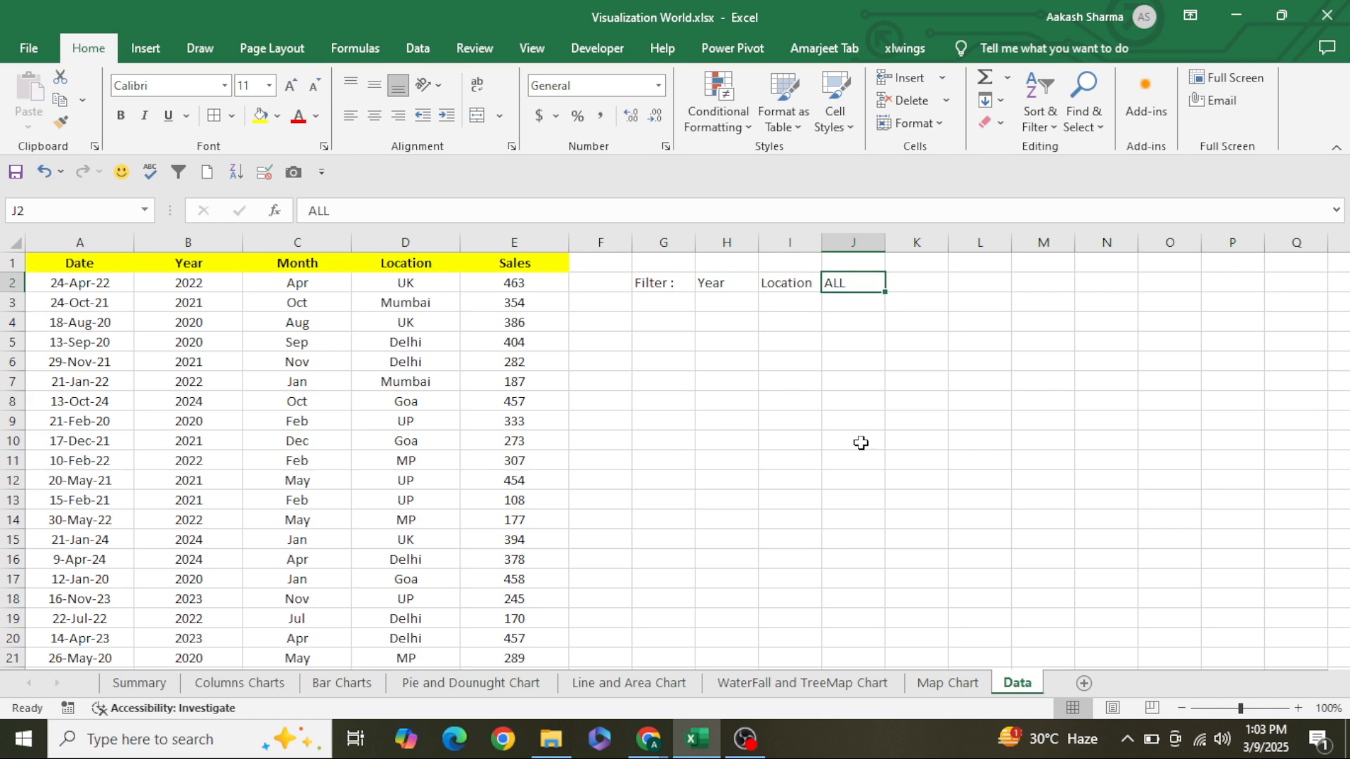
key(Left)
key(Left)
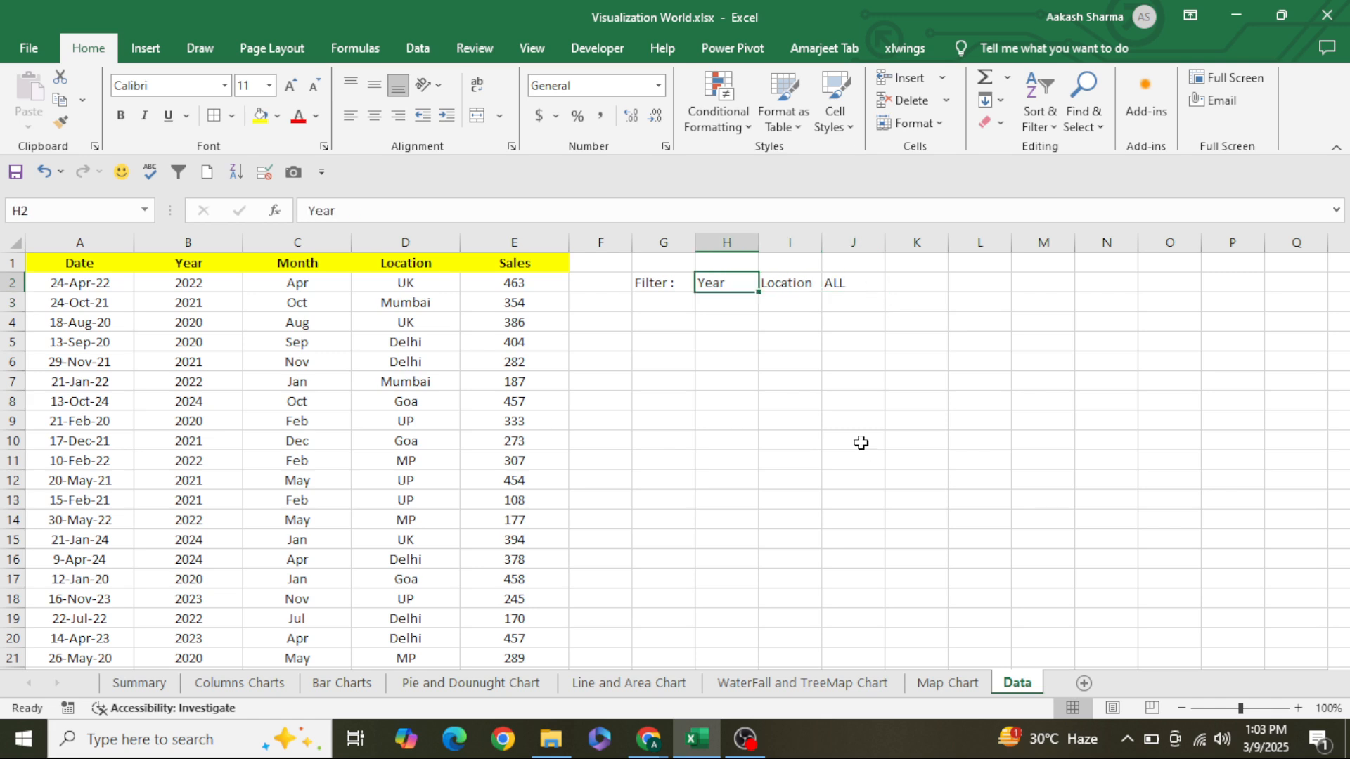
key(Left)
key(shift+Right)
key(shift+Right)
key(shift+Right)
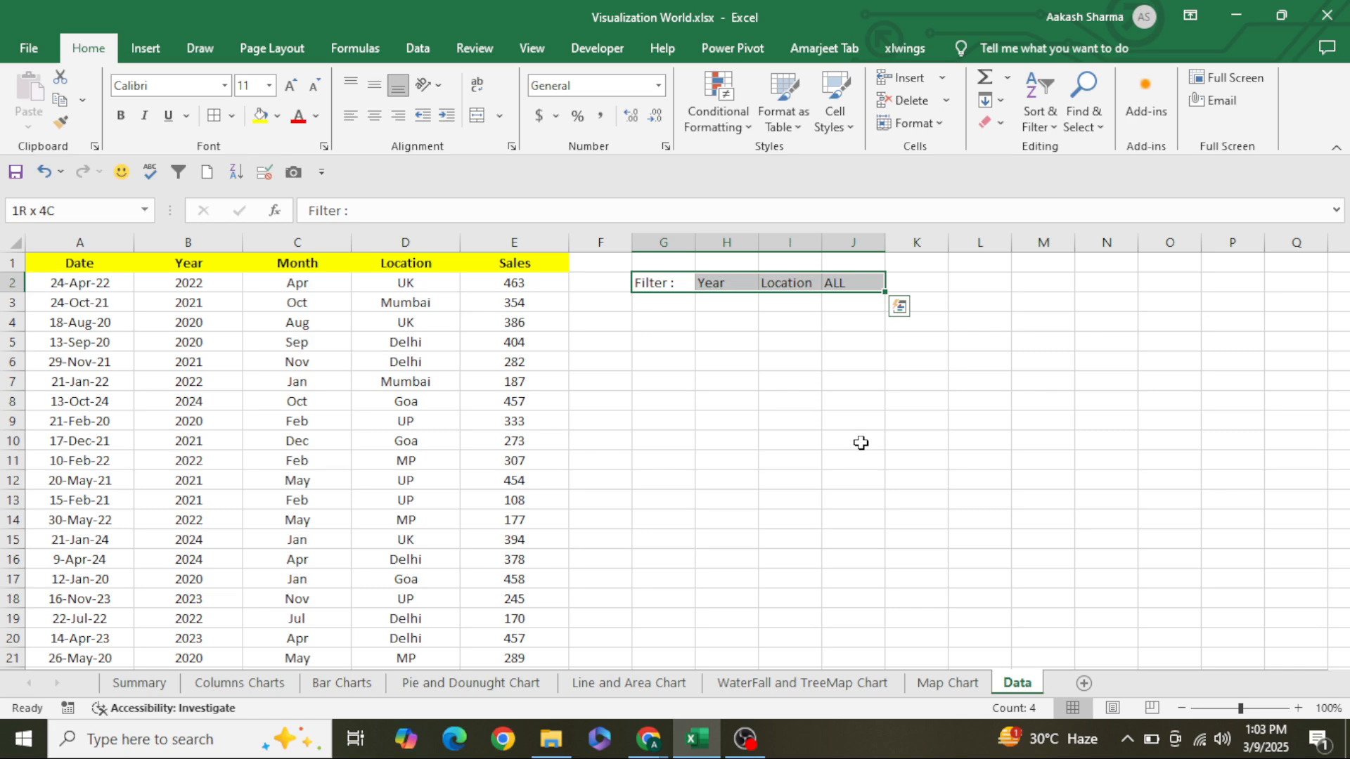
Enter 1 in cell F4 and the requirement "Month on Month - Sales Peformance in Waterfall Chart" in G4.
key(Down)
key(Down)
key(Left)
text(1)
key(Tab)
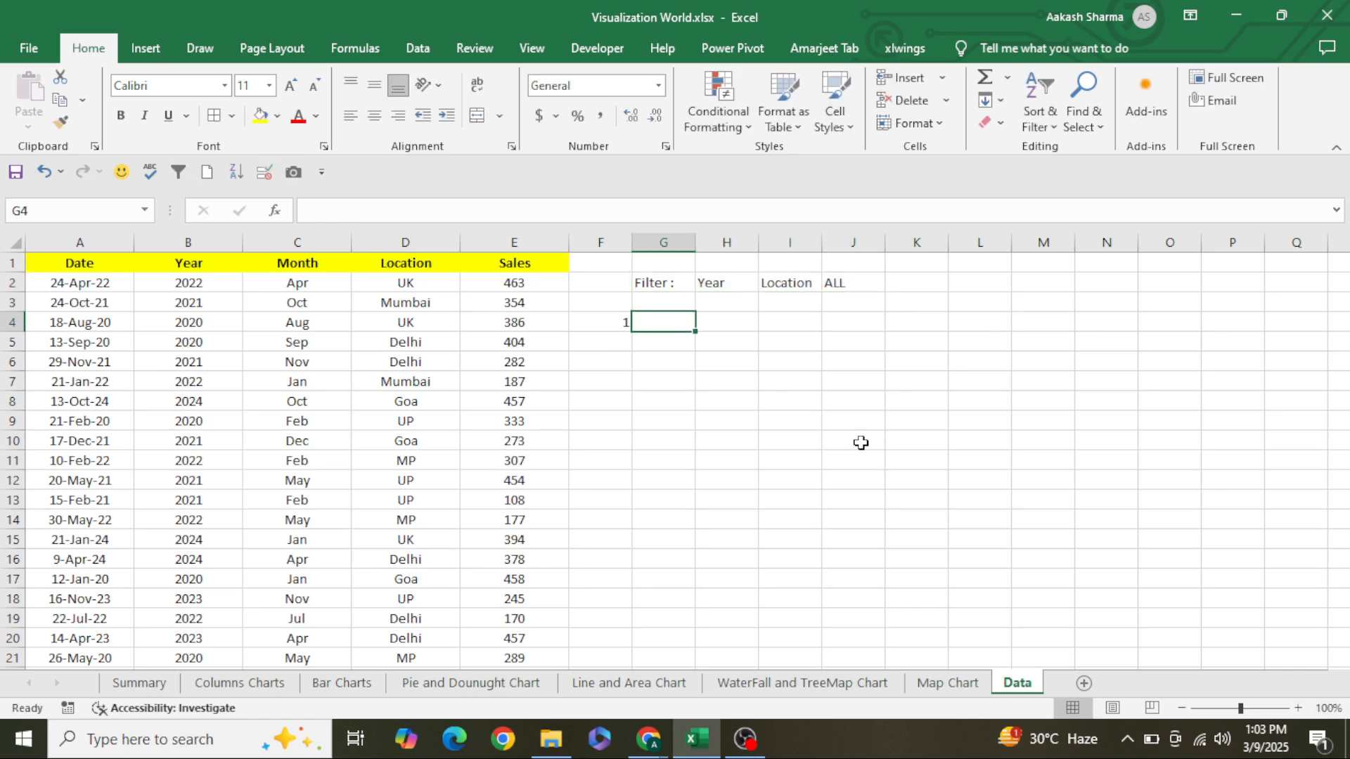
text(Mont)
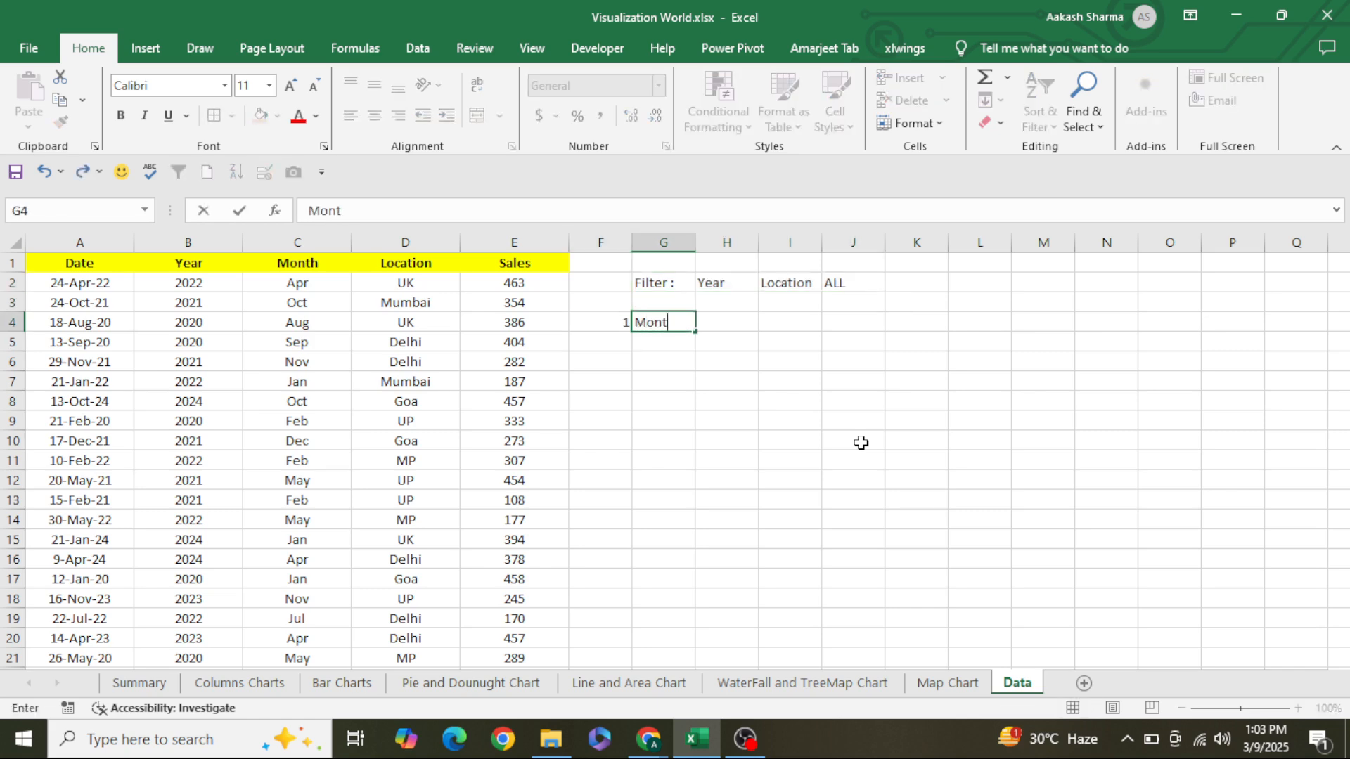
text(h on Month - Sal)
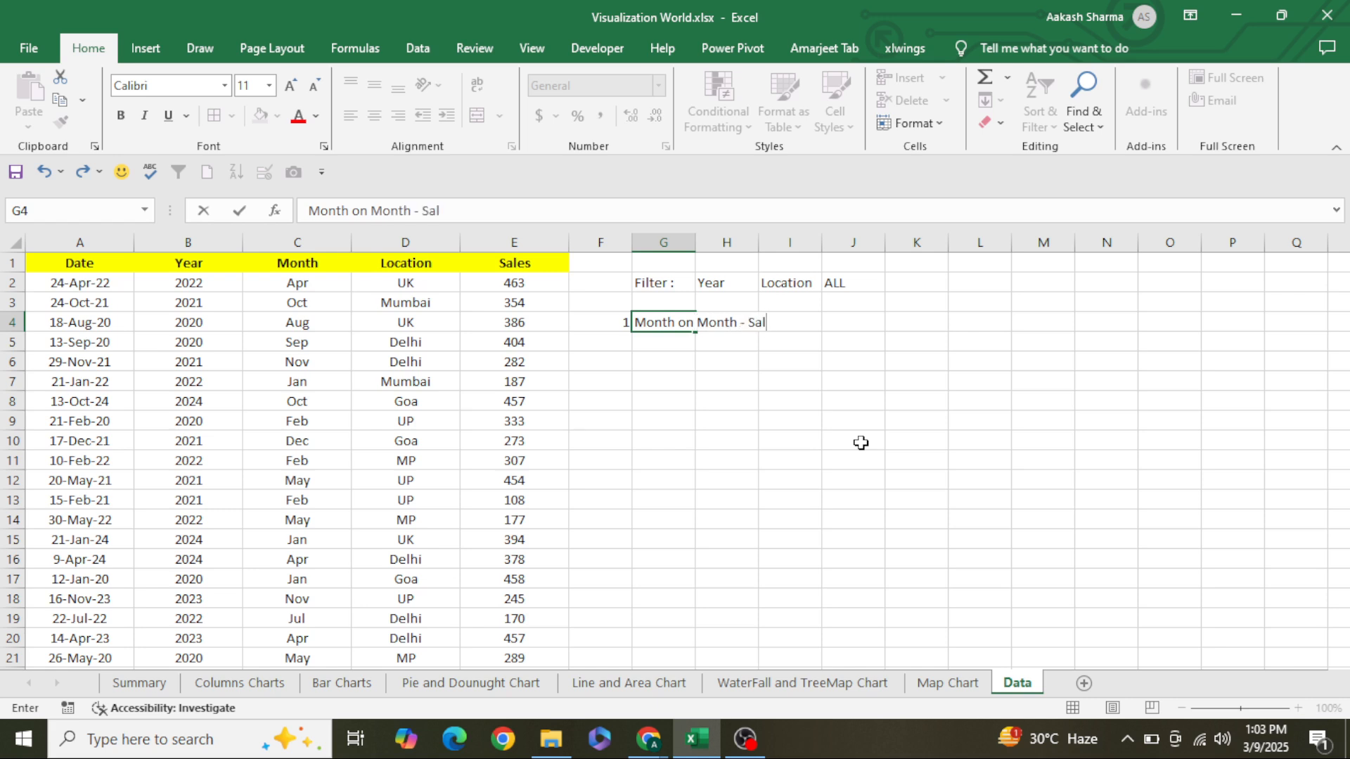
text(es Peformance )
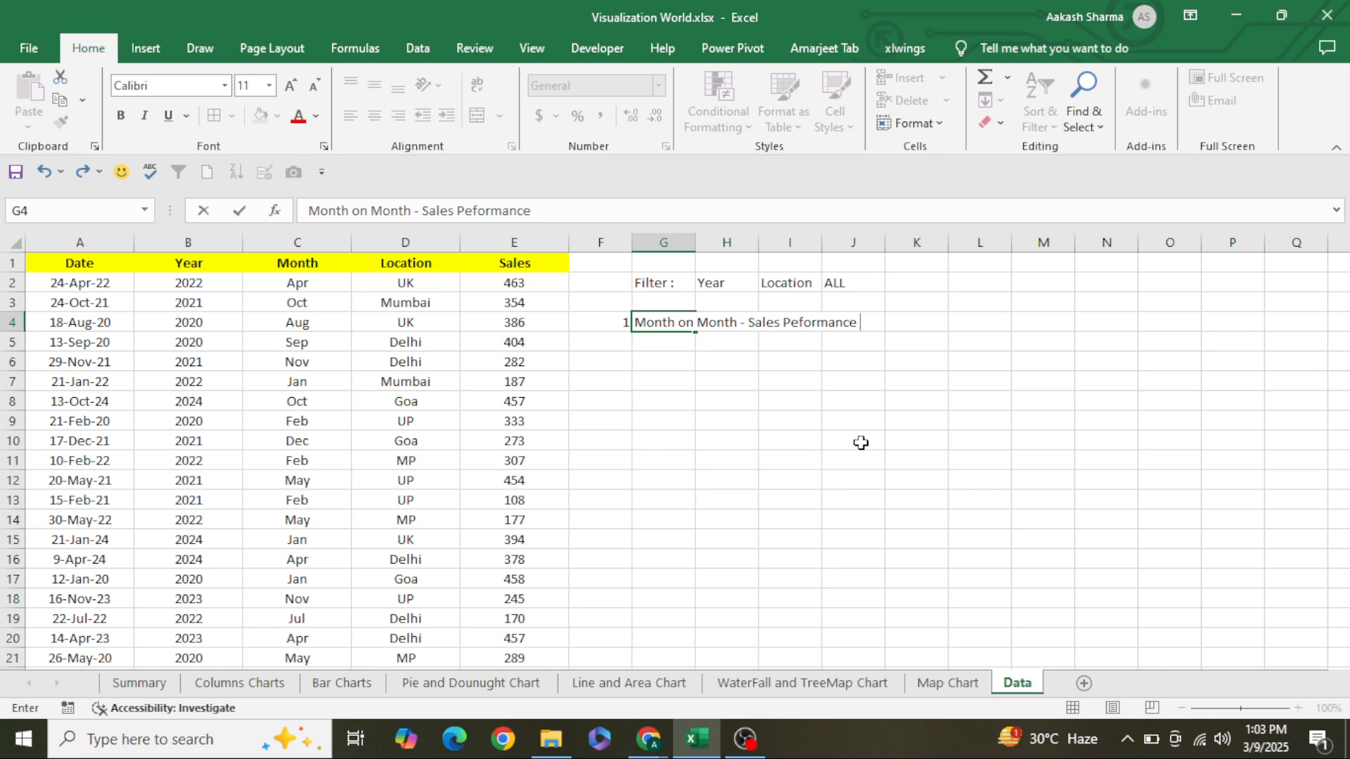
text(in Waterfall )
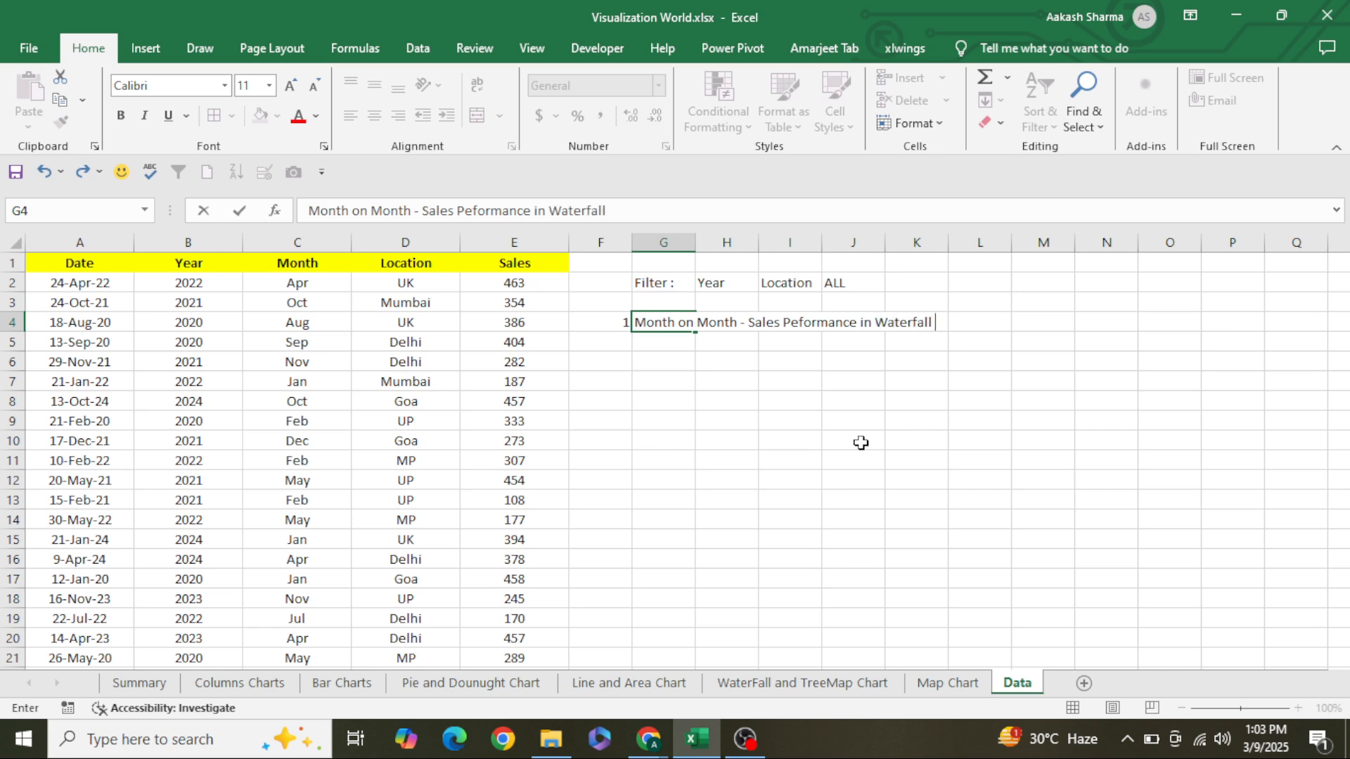
text(Chart)
key(Return)
Enter 2 in cell F5 and the requirement "Location Wise : Sales Performance" in G5.
key(Left)
text(2)
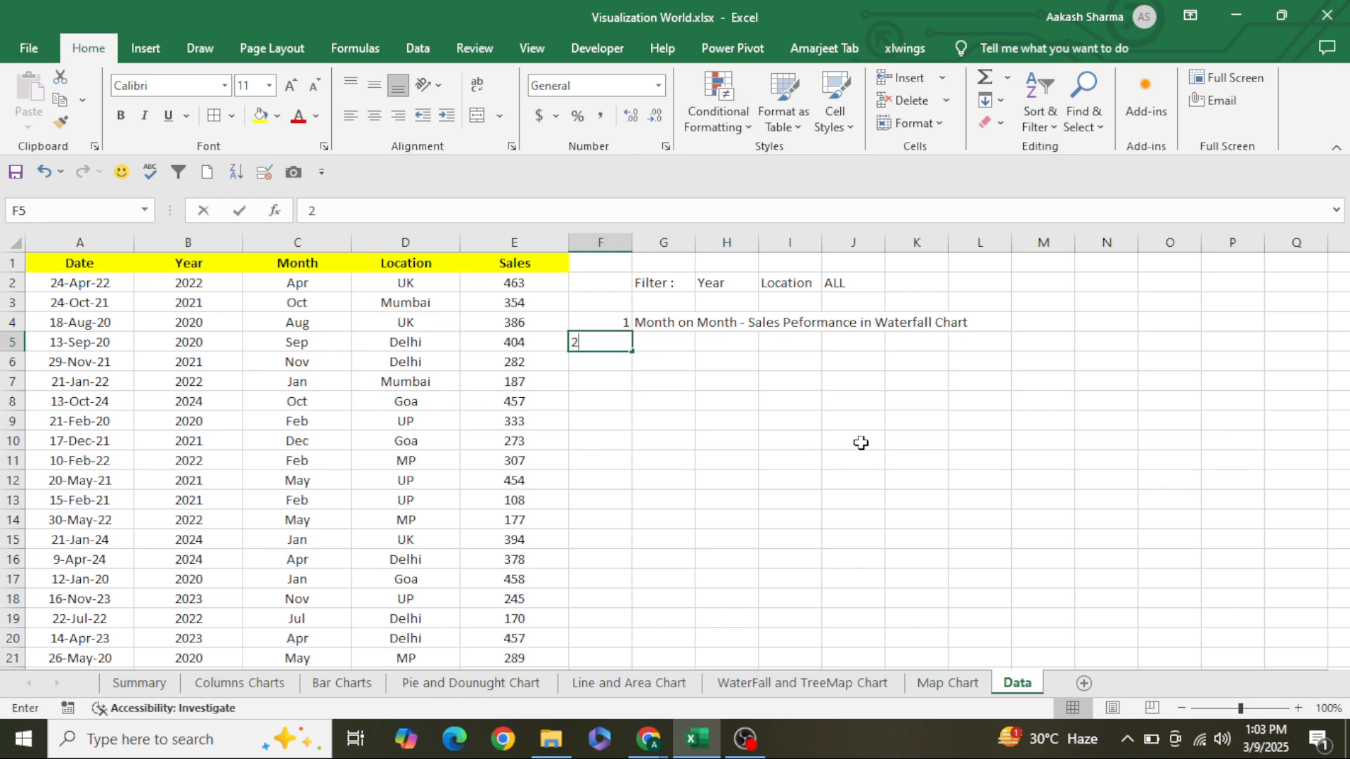
key(Return)
key(Up)
key(Right)
text(Loc)
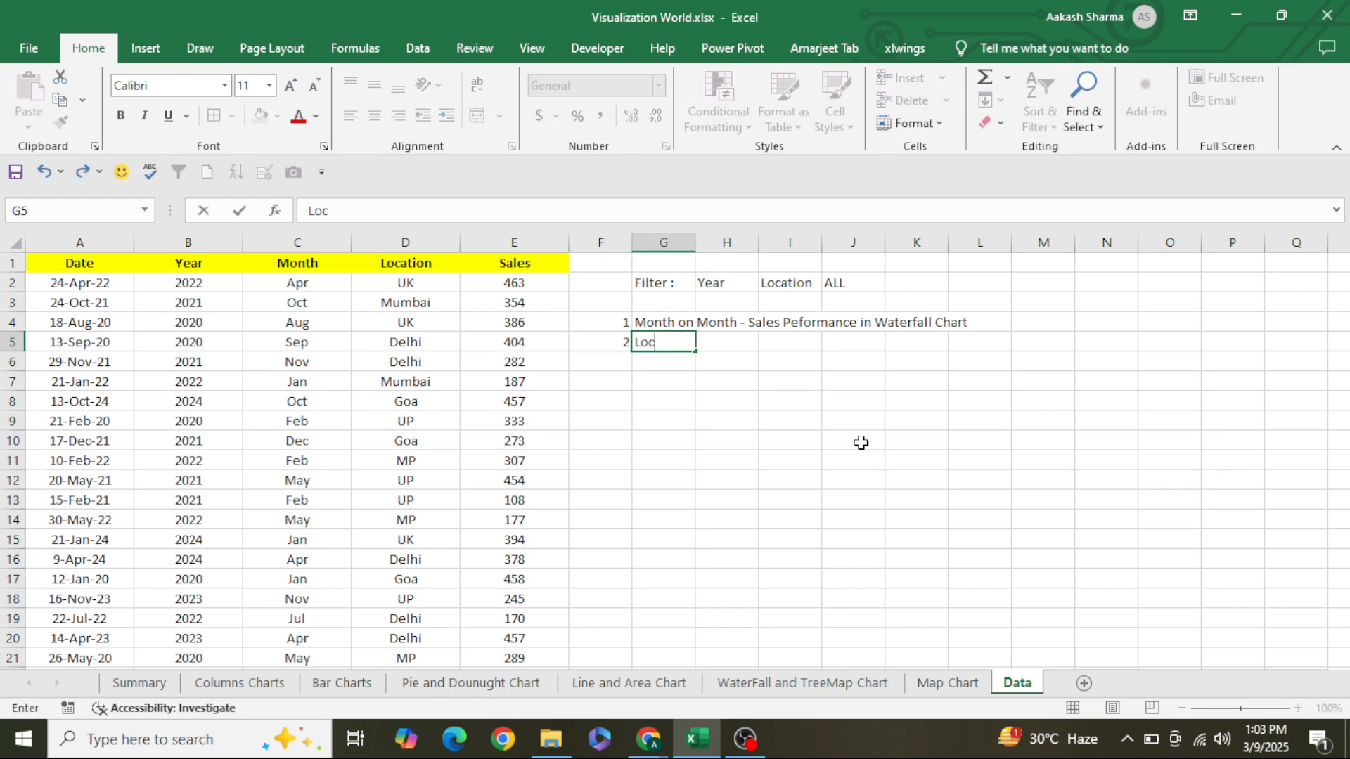
text(ation WIse :)
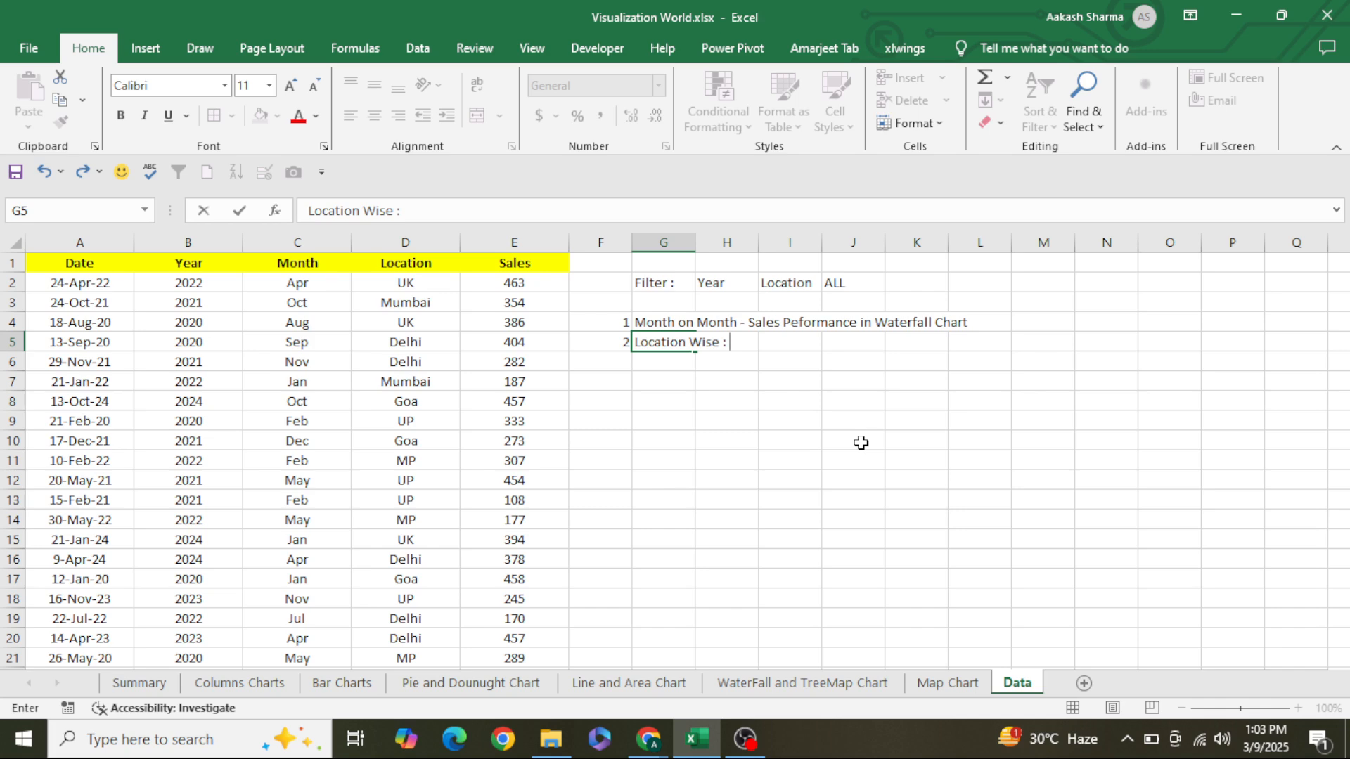
text(Sales Perv)
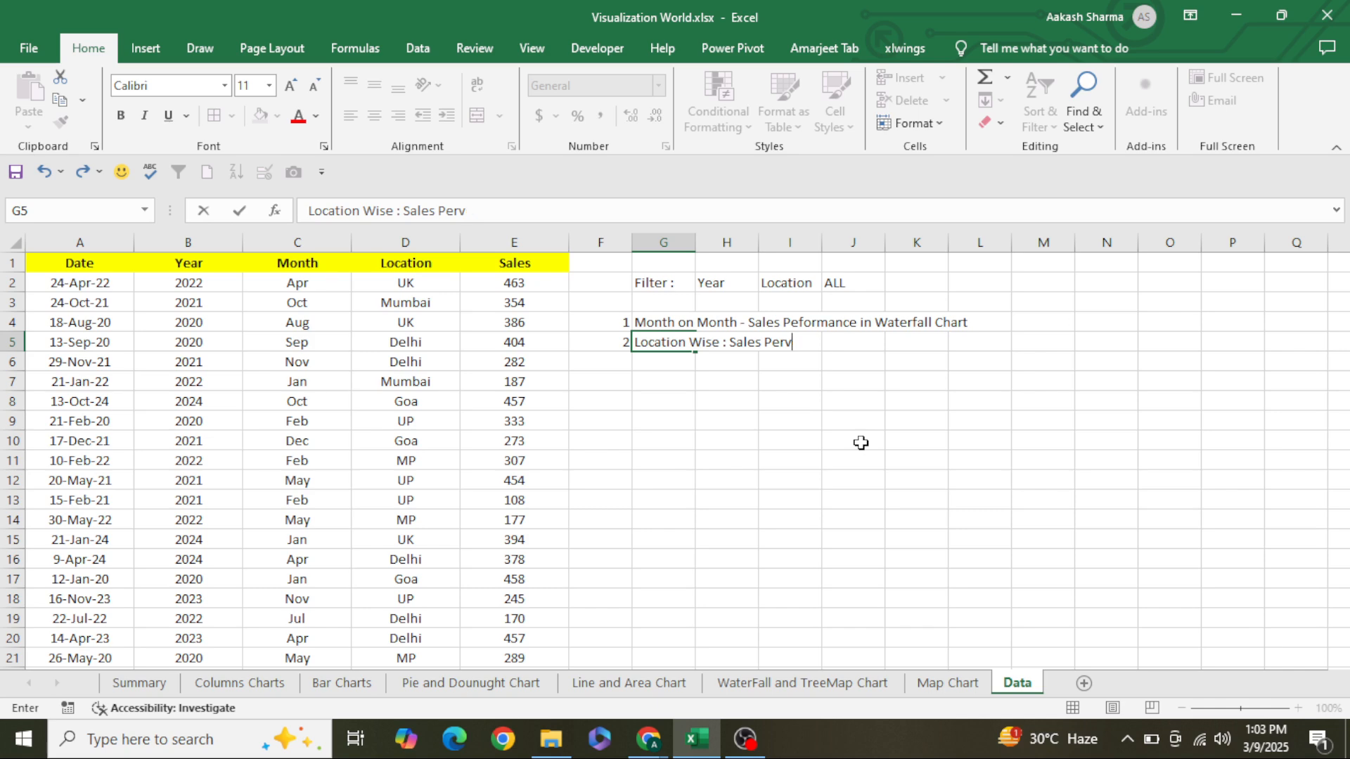
key(BackSpace)
text(formance)
key(Return)
Enter the item number 3 in cell F6 below the second requirement.
key(Left)
text(3)
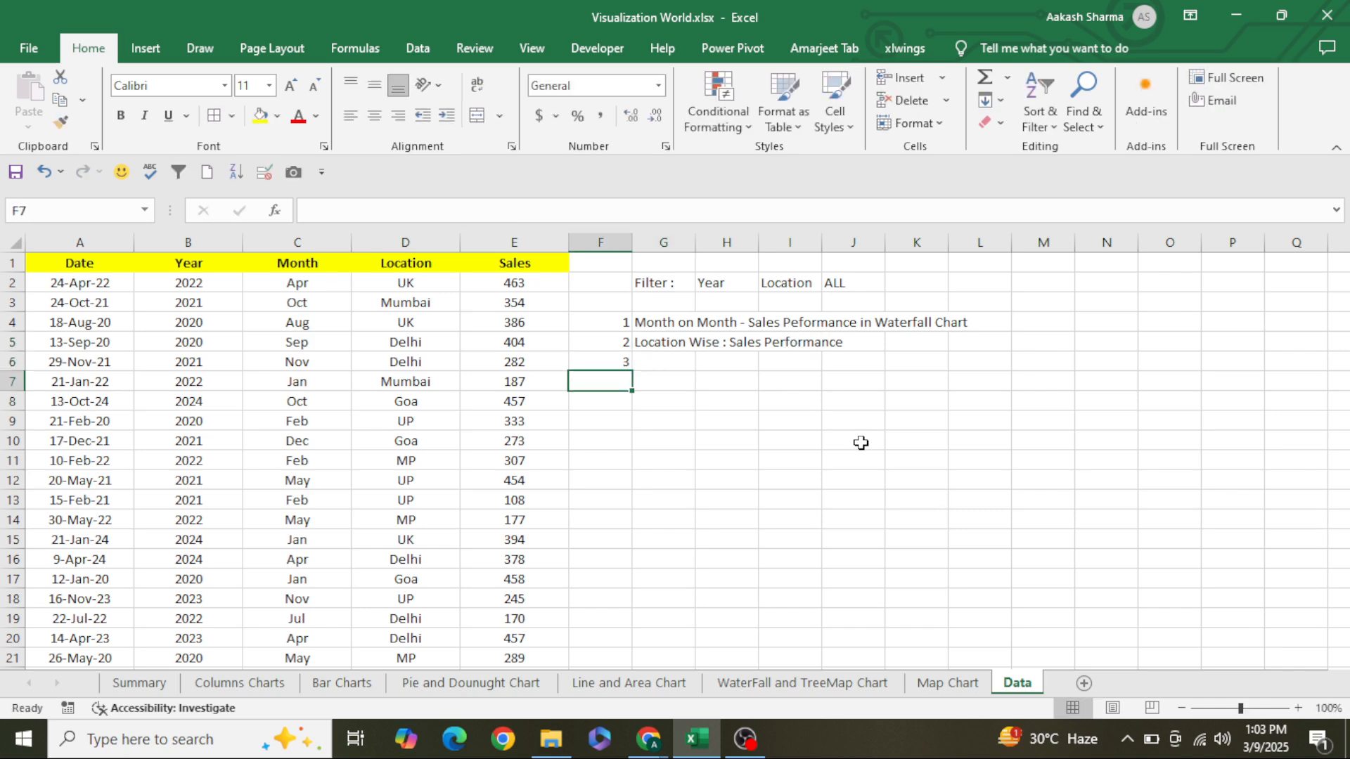
key(Tab)
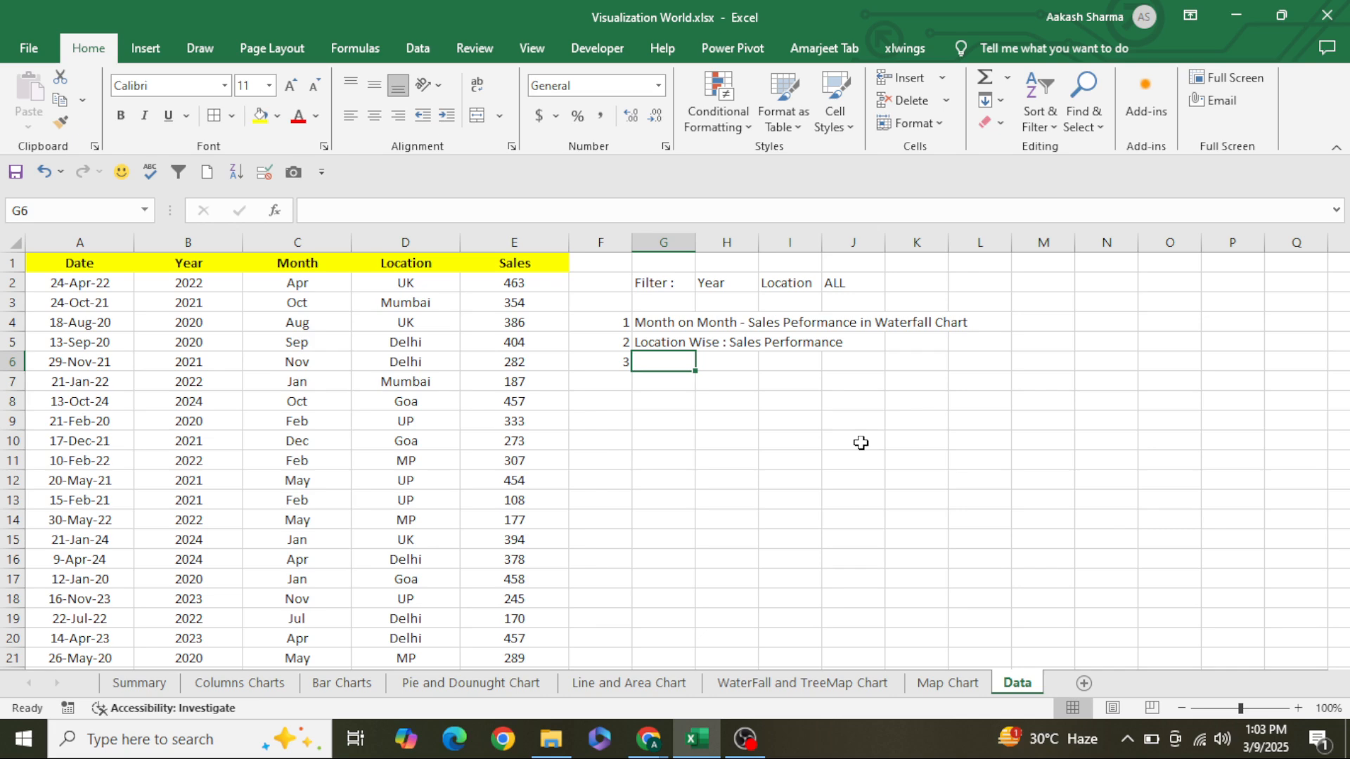
Clear all entries under the Location header, from D2 down to D1000.
key(Left)
key(Left)
key(Left)
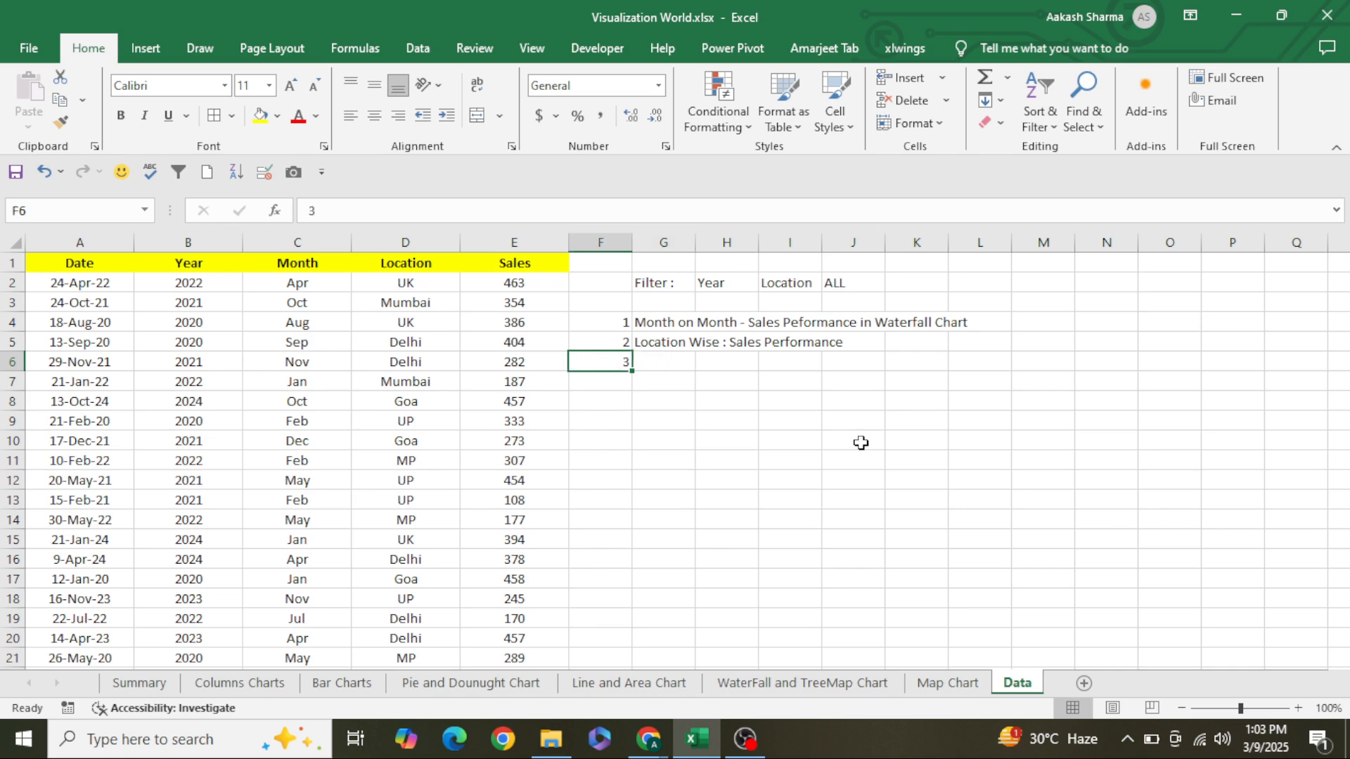
key(ctrl+Up)
key(Down)
key(ctrl+shift+Down)
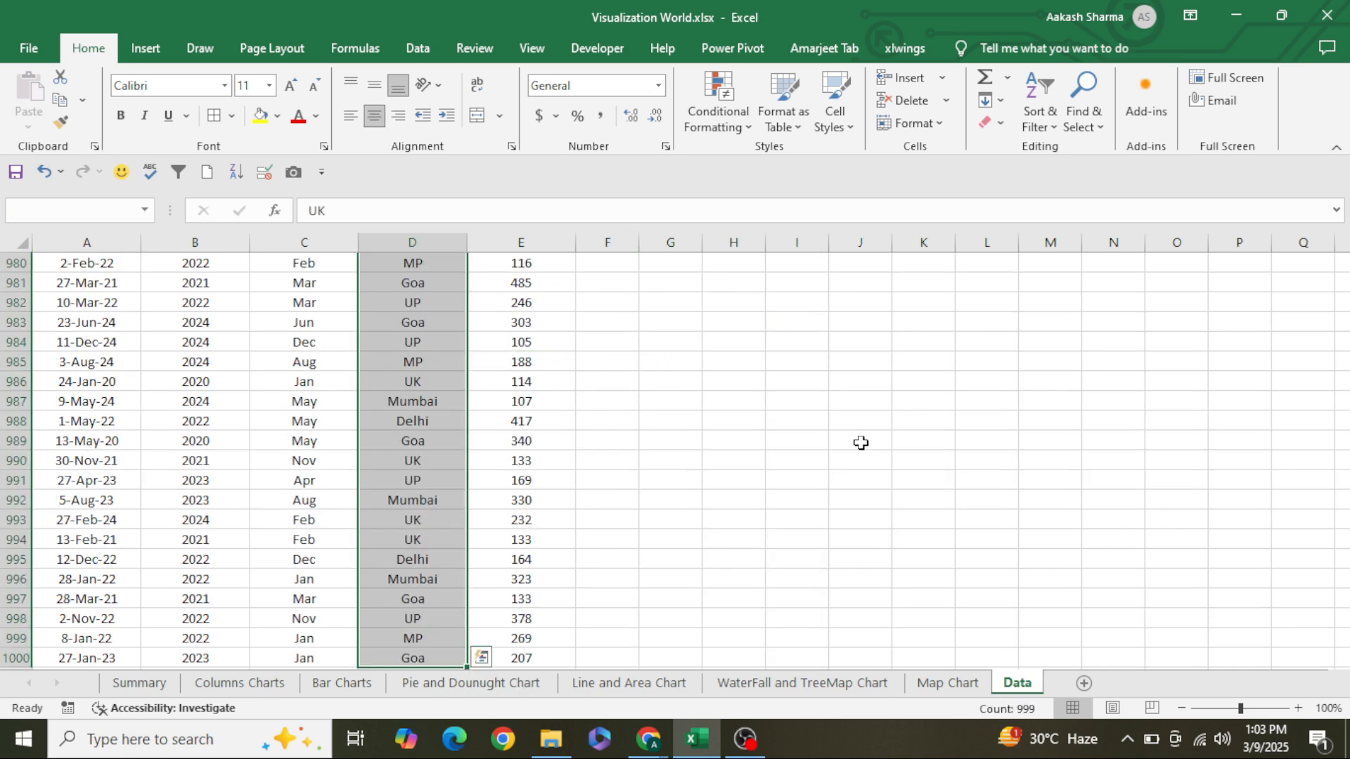
key(ctrl+Up)
key(Down)
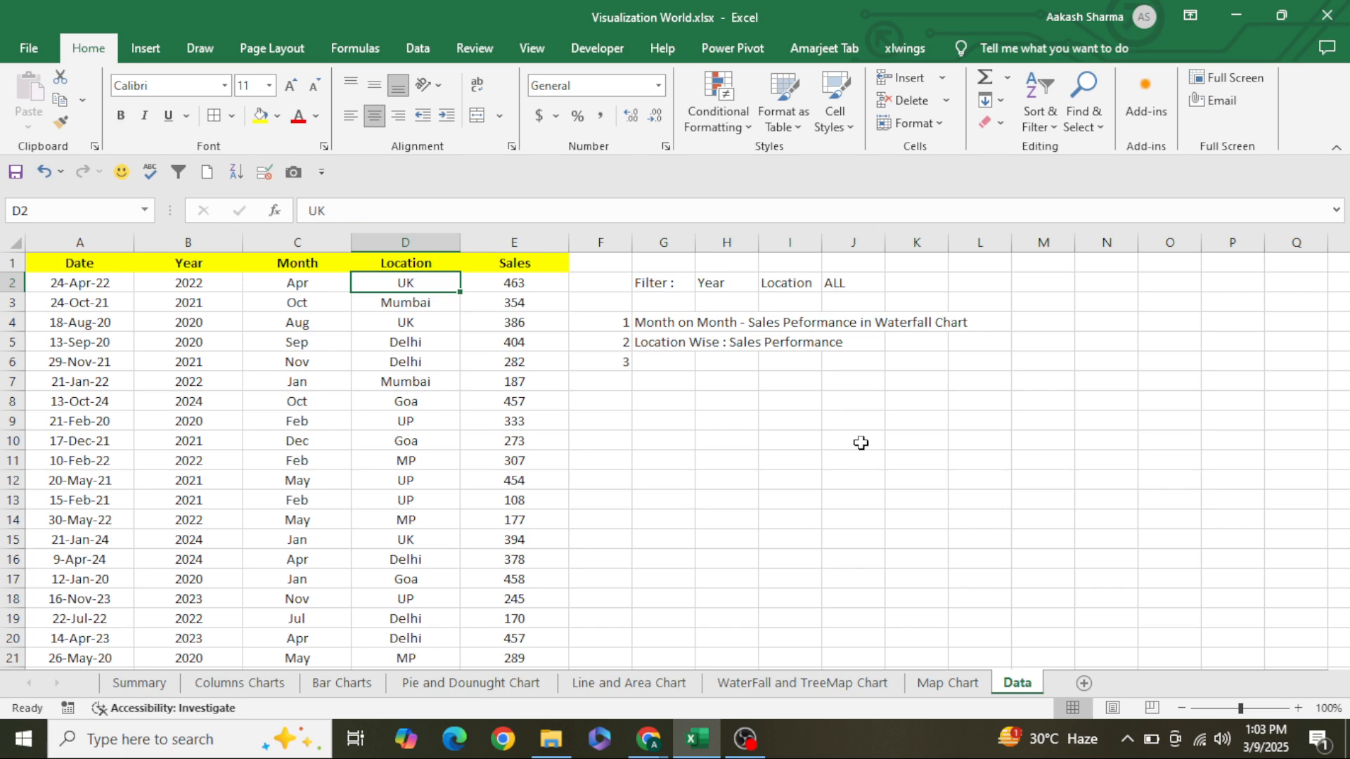
key(ctrl+shift+Down)
key(Delete)
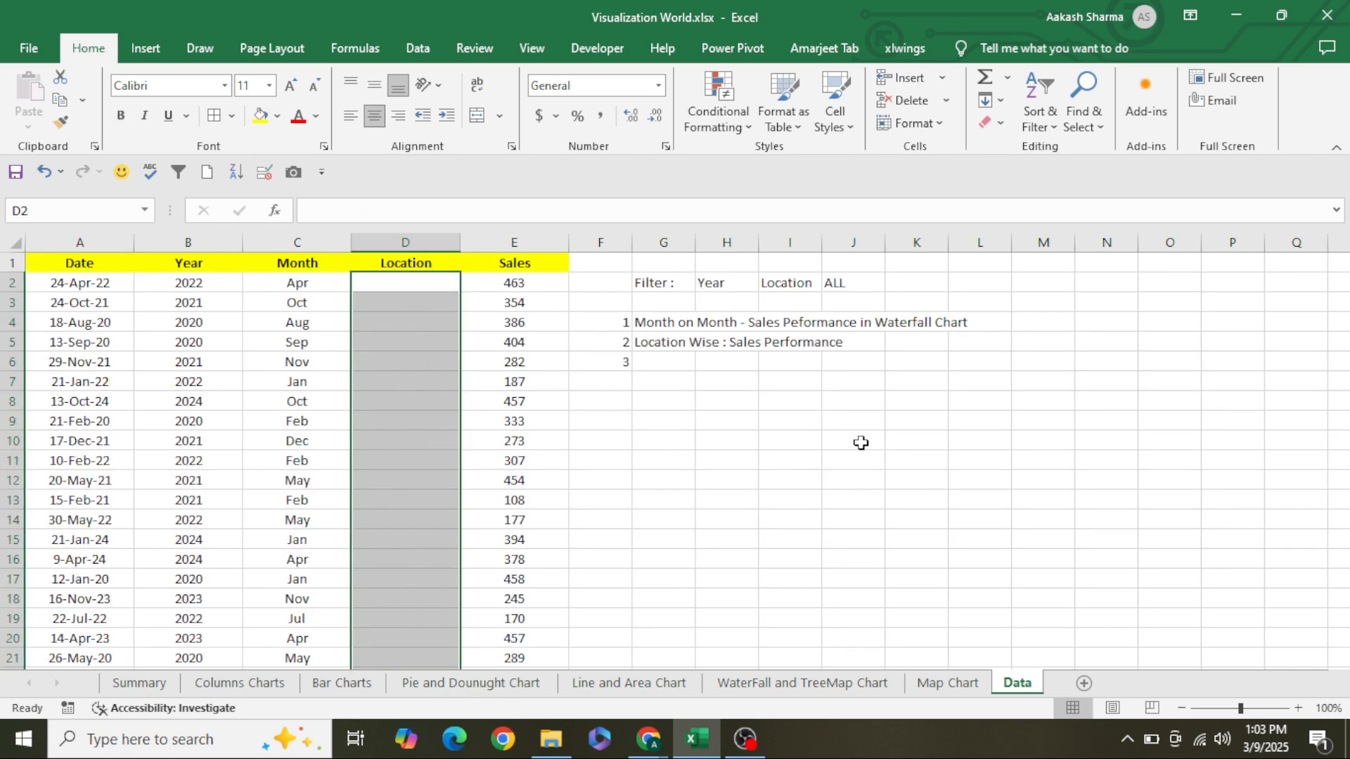
Copy the full list of state names below the States header on the Map Chart sheet.
key(Up)
key(ctrl+Page_Up)
key(ctrl+Page_Up)
key(ctrl+Page_Up)
key(ctrl+Page_Up)
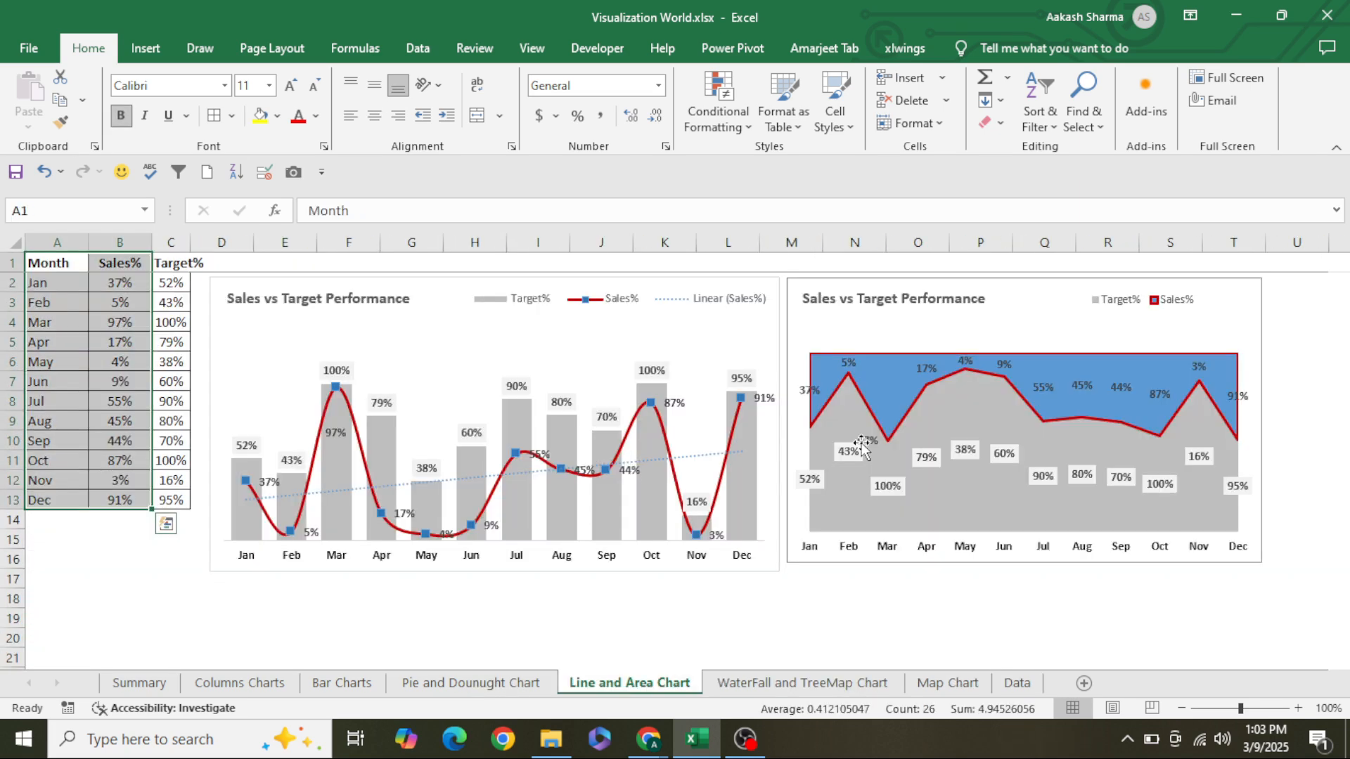
key(ctrl+Page_Down)
key(ctrl+Page_Down)
key(ctrl+Page_Down)
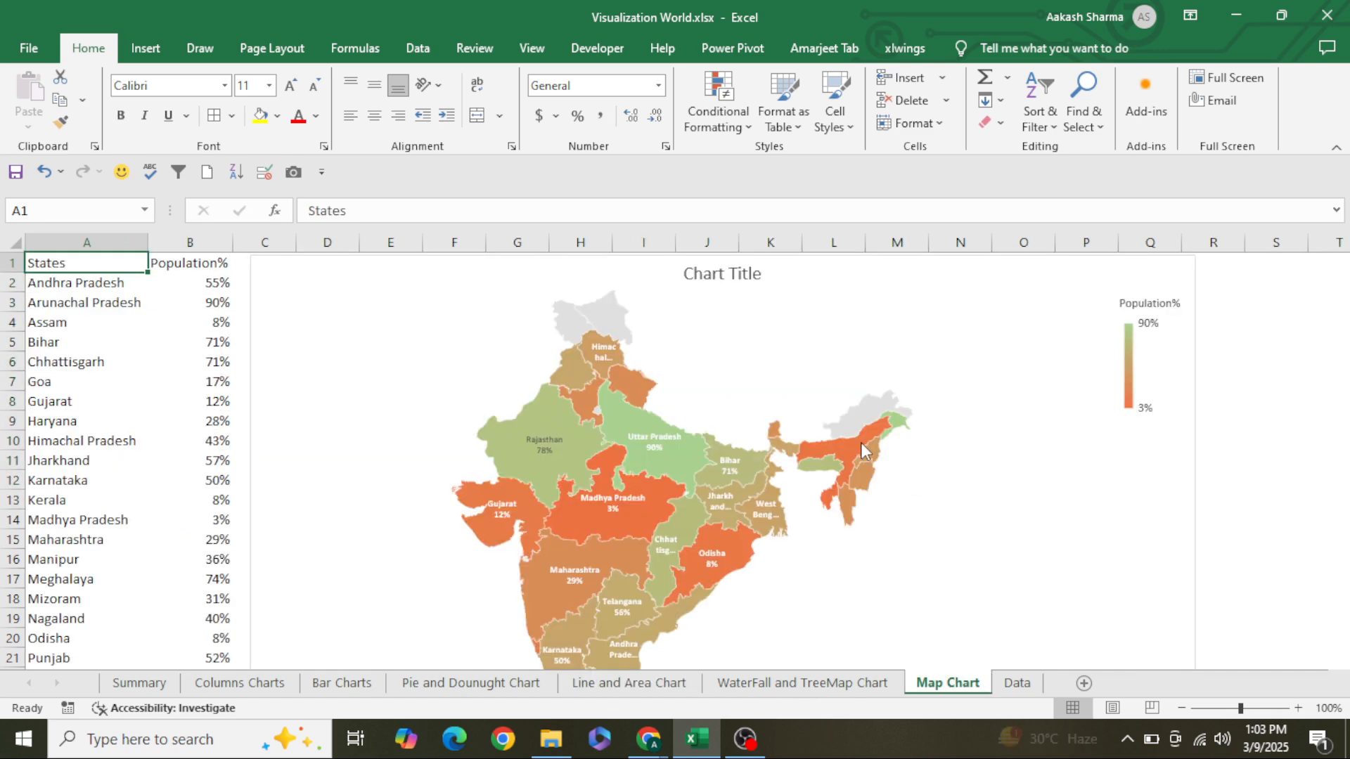
key(Down)
key(ctrl+shift+Down)
key(ctrl+c)
Paste the copied state names into column N of the Data sheet, starting at cell N2.
key(ctrl+Page_Down)
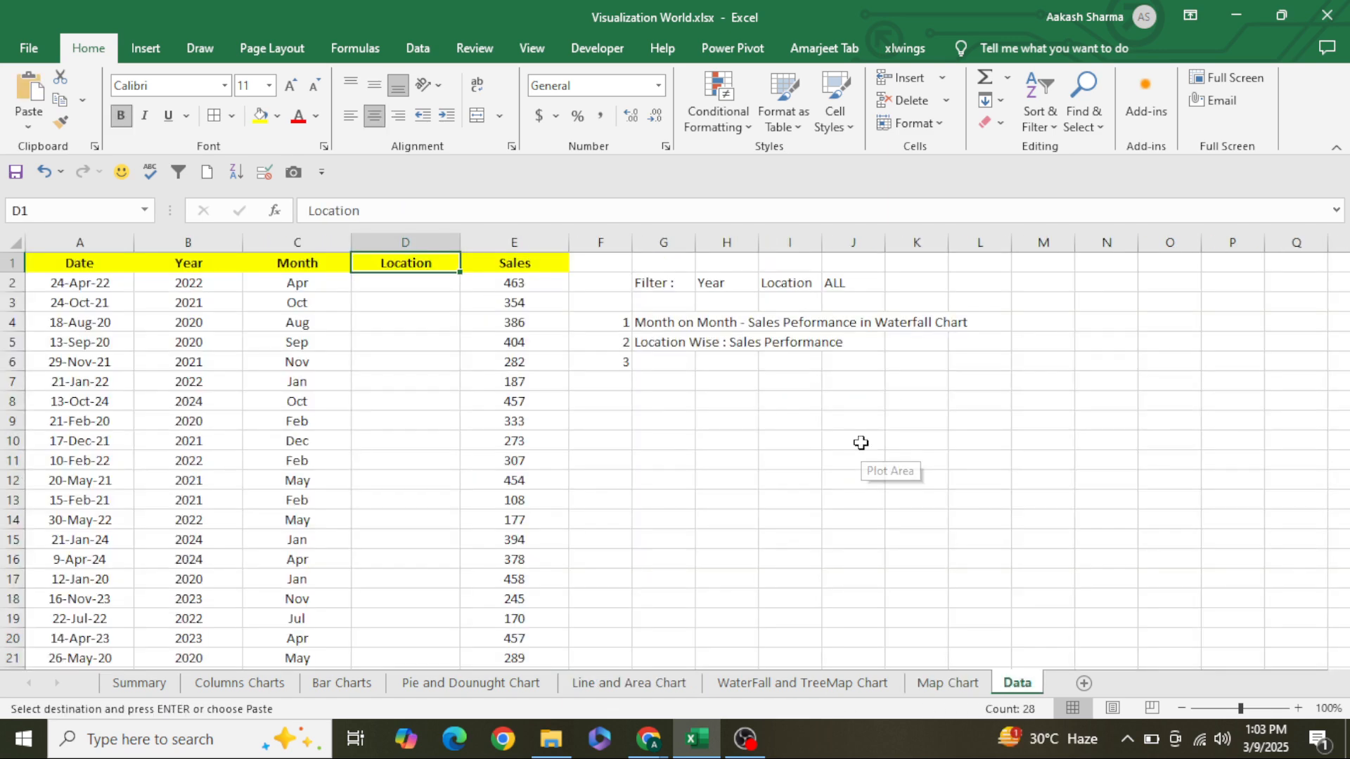
key(Right)
key(Right)
key(Right)
key(Right)
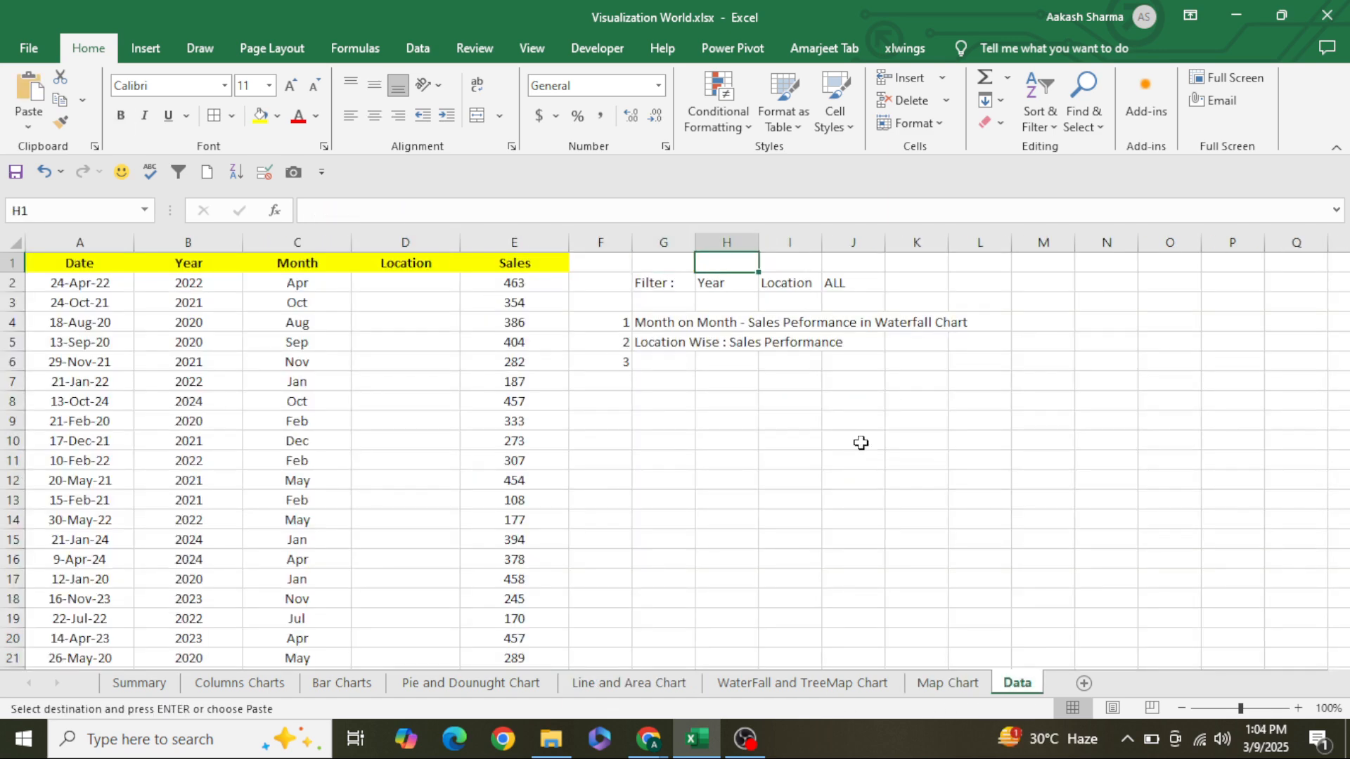
key(Right)
key(Right)
key(Right)
key(Right)
key(Right)
key(Down)
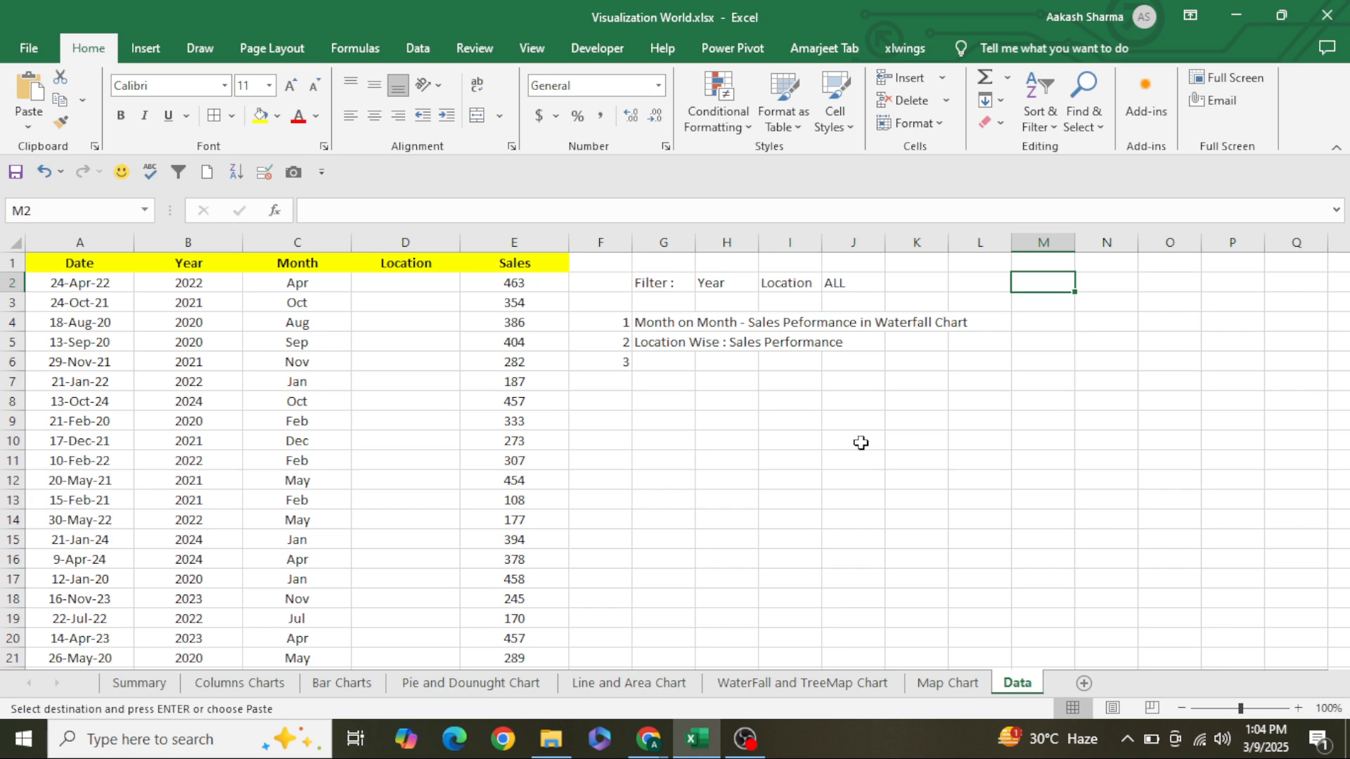
key(Right)
key(ctrl+v)
Delete Andhra Pradesh, Arunachal Pradesh, Himachal Pradesh and Madhya Pradesh from the pasted state list in column N.
key(Down)
key(shift+Up)
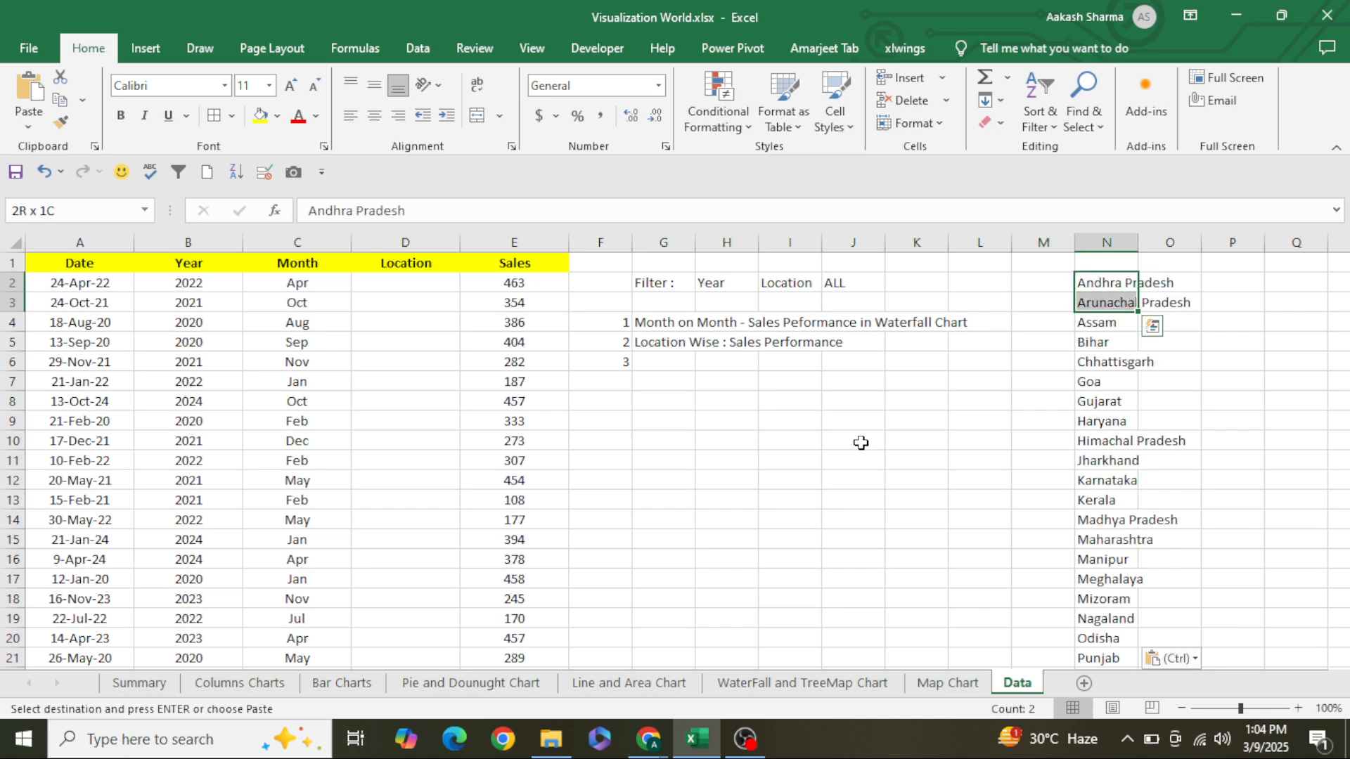
key(Delete)
key(Down)
key(Down)
key(Down)
key(Down)
key(Down)
key(Down)
key(Down)
key(Down)
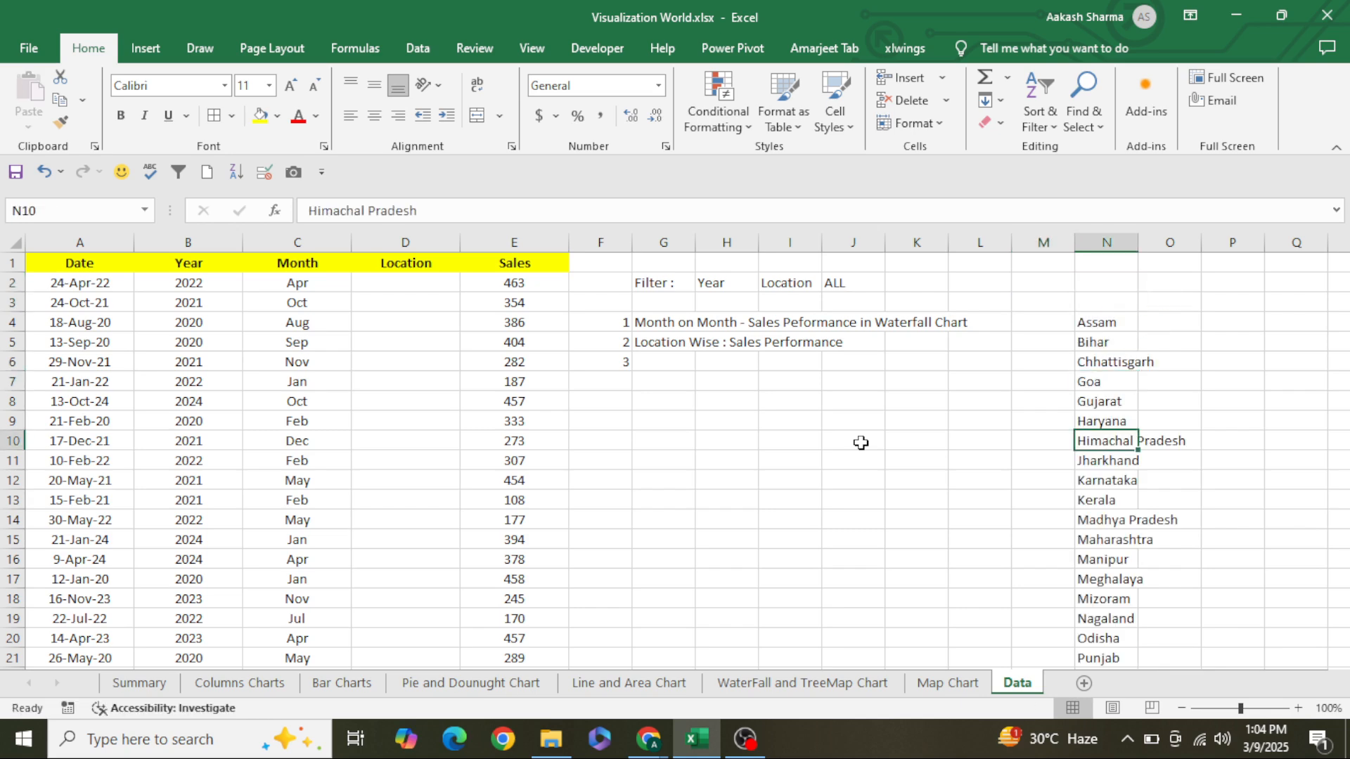
key(Delete)
key(Down)
Move the state names below each blank cell up so the column N list runs without gaps from Assam to West Bengal.
key(Down)
key(Down)
key(Down)
key(Delete)
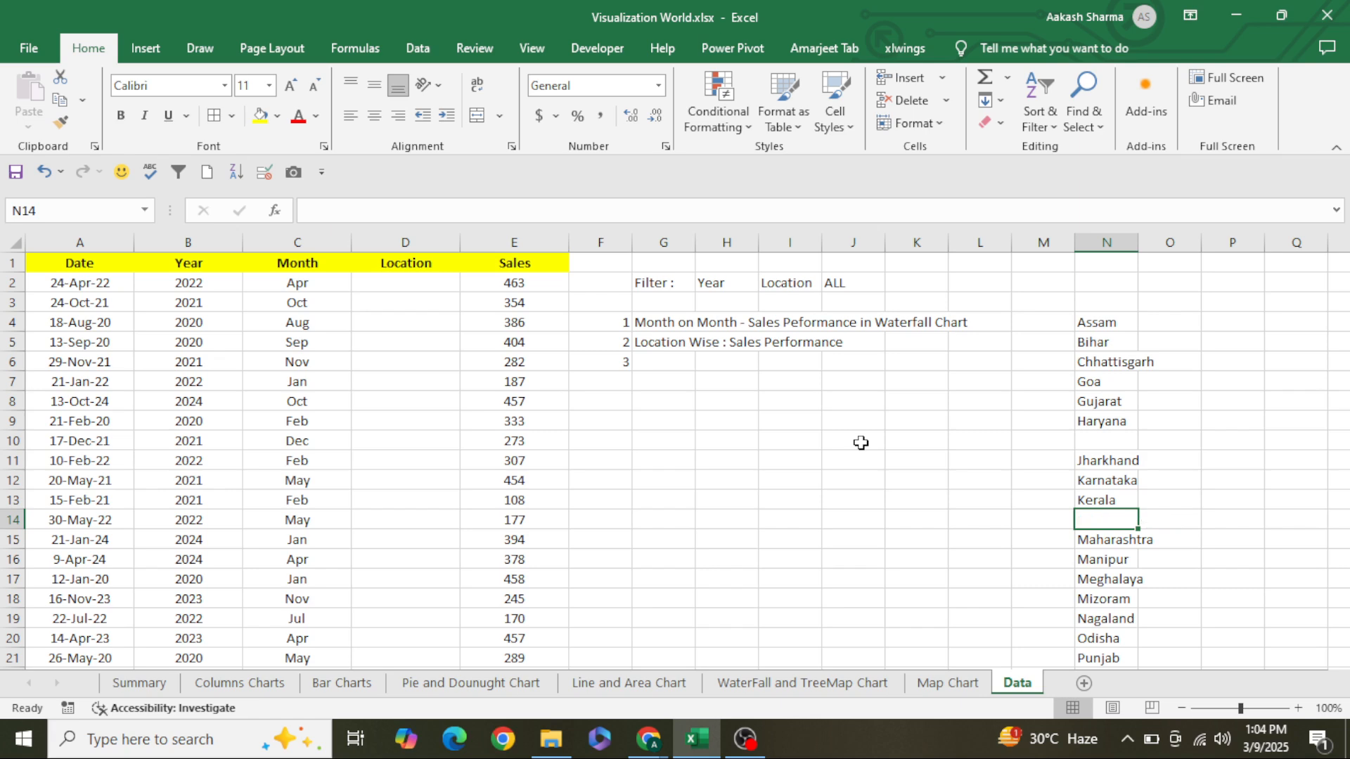
key(Down)
key(ctrl+Down)
key(ctrl+shift+Up)
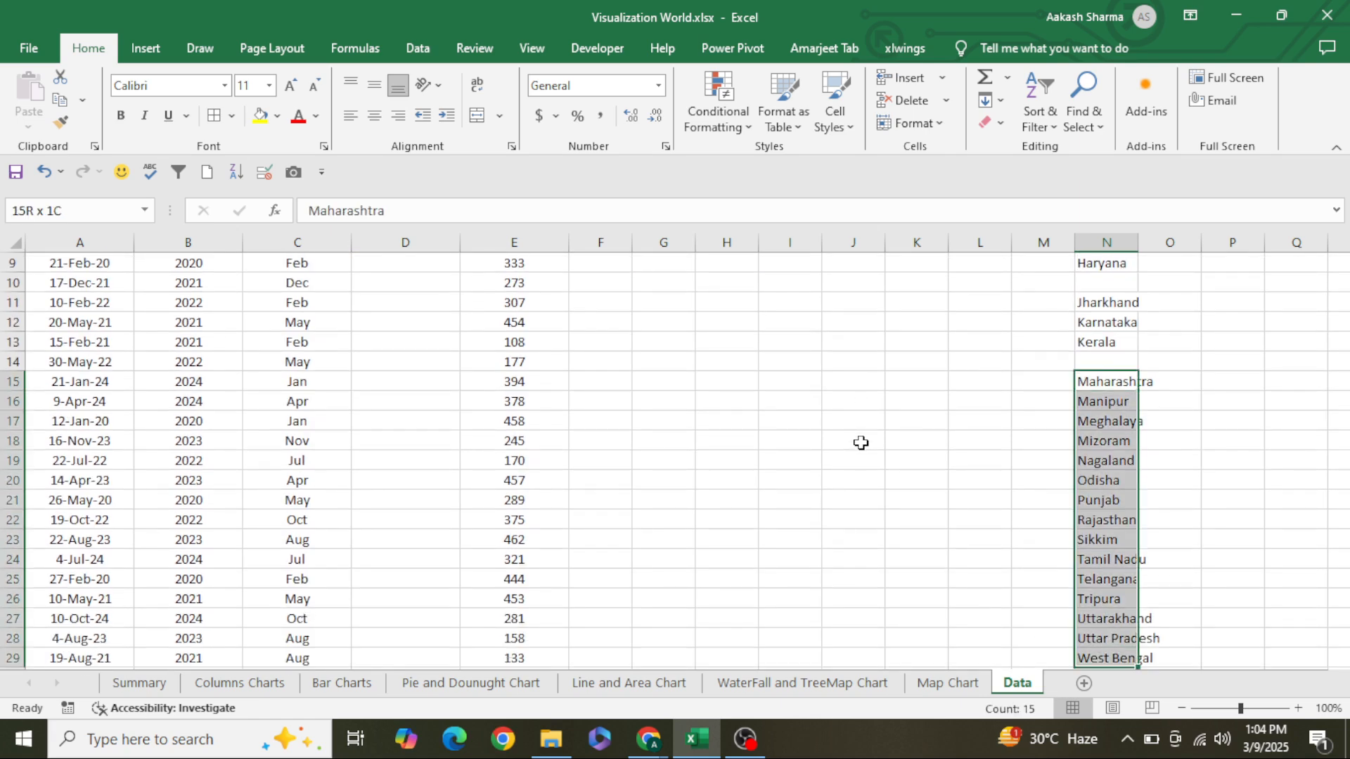
key(ctrl+x)
key(Up)
key(Return)
key(ctrl+Up)
key(ctrl+shift+Down)
key(ctrl+x)
key(Up)
key(Return)
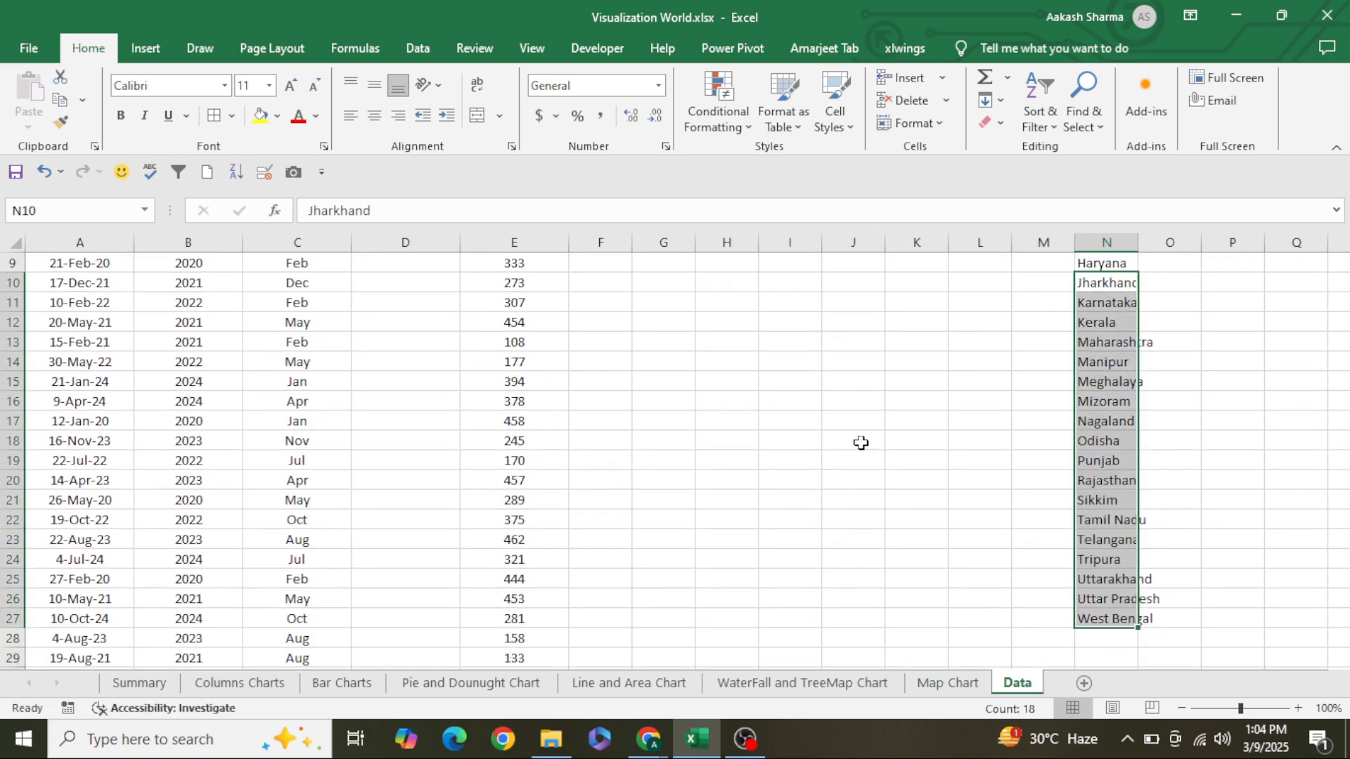
Check the extent of the shortened state list from N4 down and return to the first Location cell, D2.
key(Up)
key(Up)
key(Up)
key(Up)
key(Up)
key(Up)
key(Up)
key(Up)
key(Up)
key(ctrl+Down)
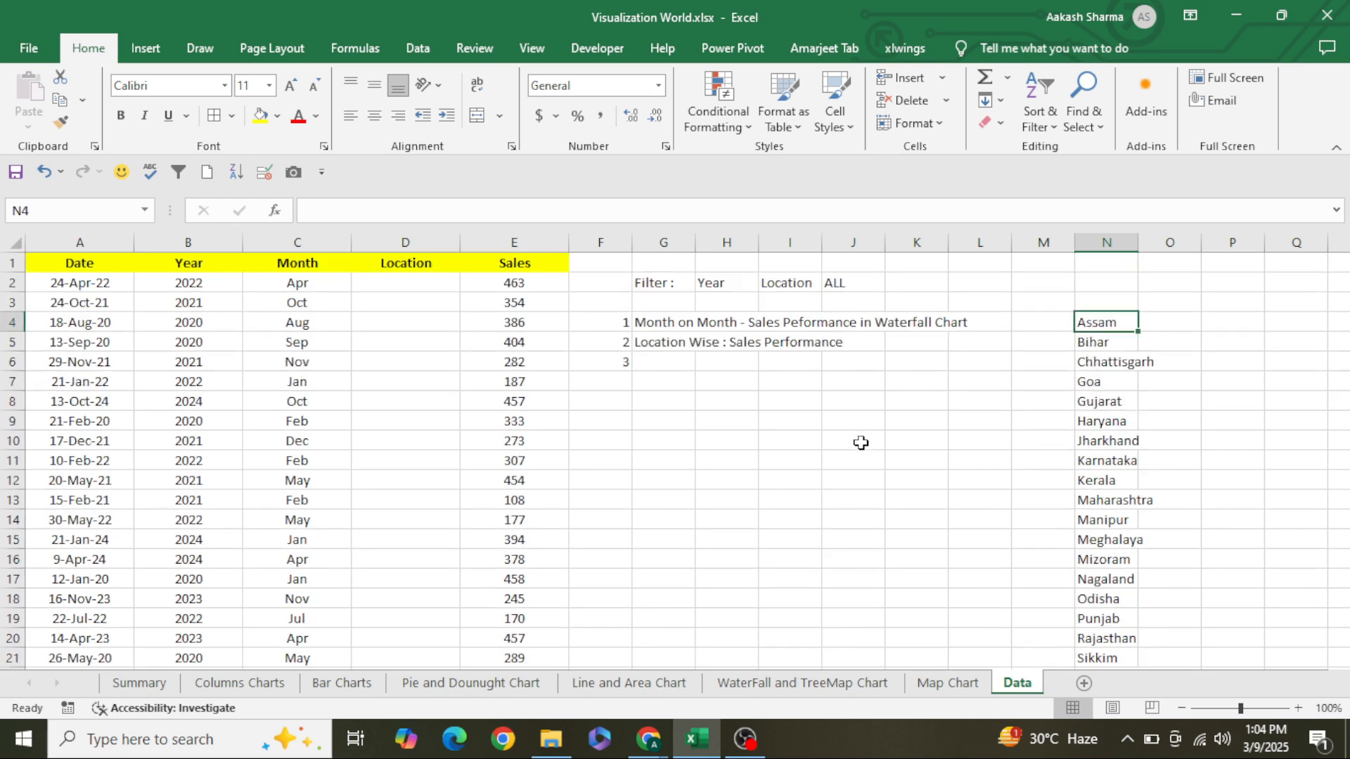
key(ctrl+shift+Down)
key(ctrl+Up)
key(ctrl+Left)
key(Left)
key(Down)
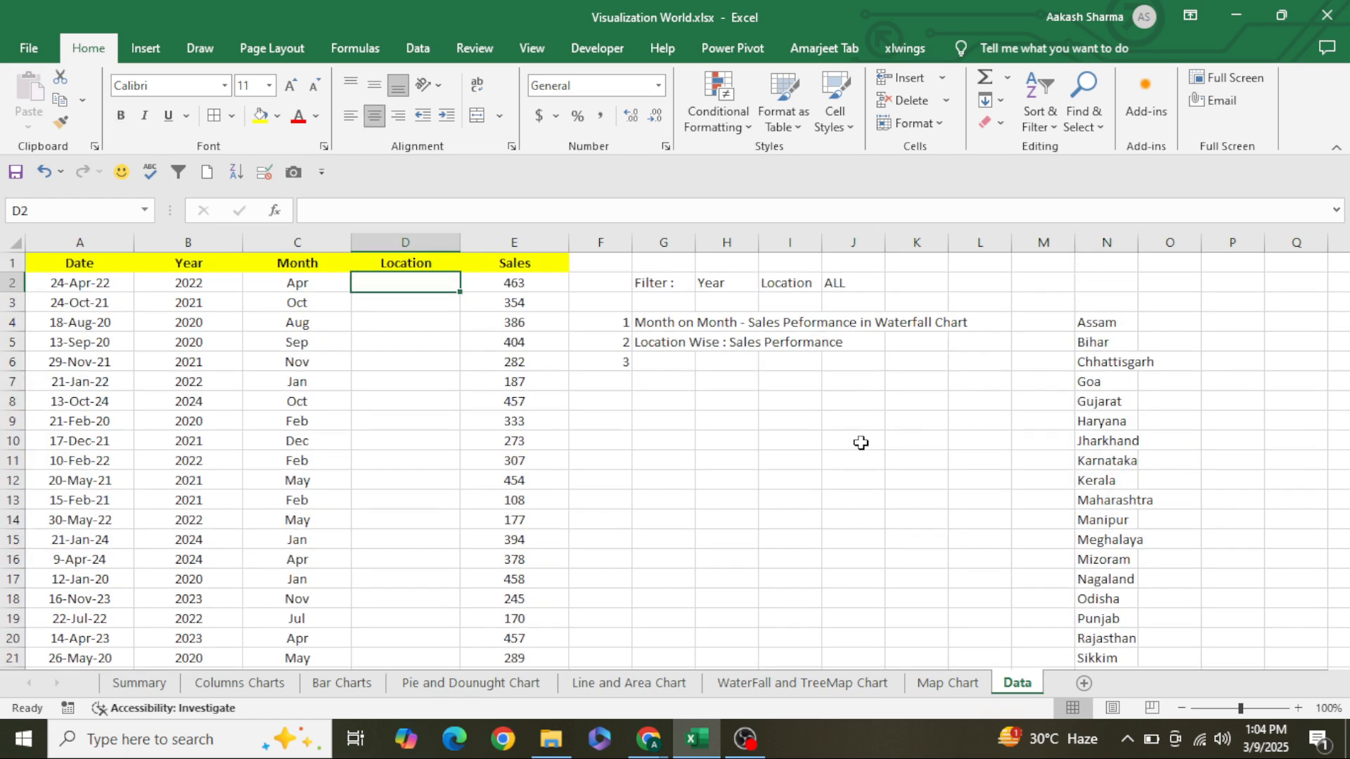
text(=rand)
key(Escape)
Begin an INDEX formula in D2 with the state list $N$4:$N$27 as its absolute array.
text(=)
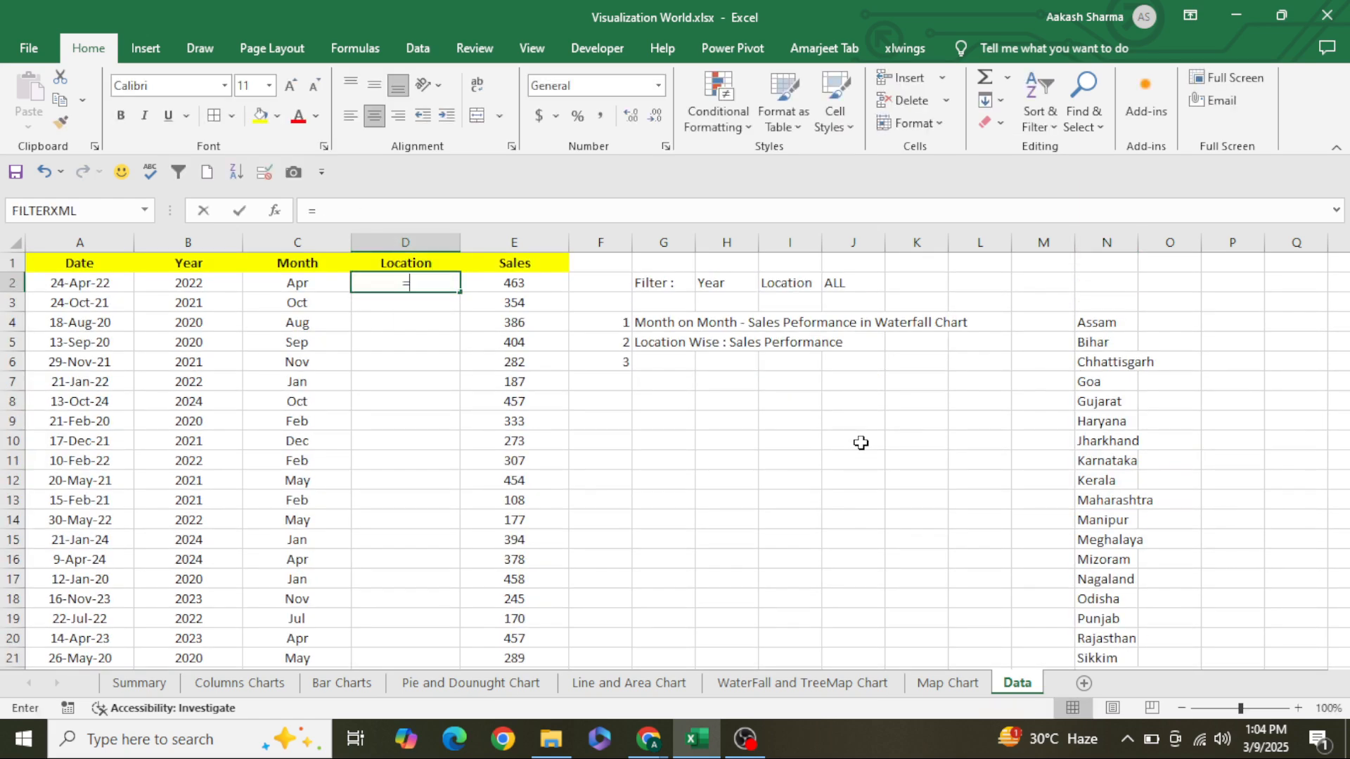
text(ind)
key(Tab)
key(Down)
key(Down)
key(Down)
key(Down)
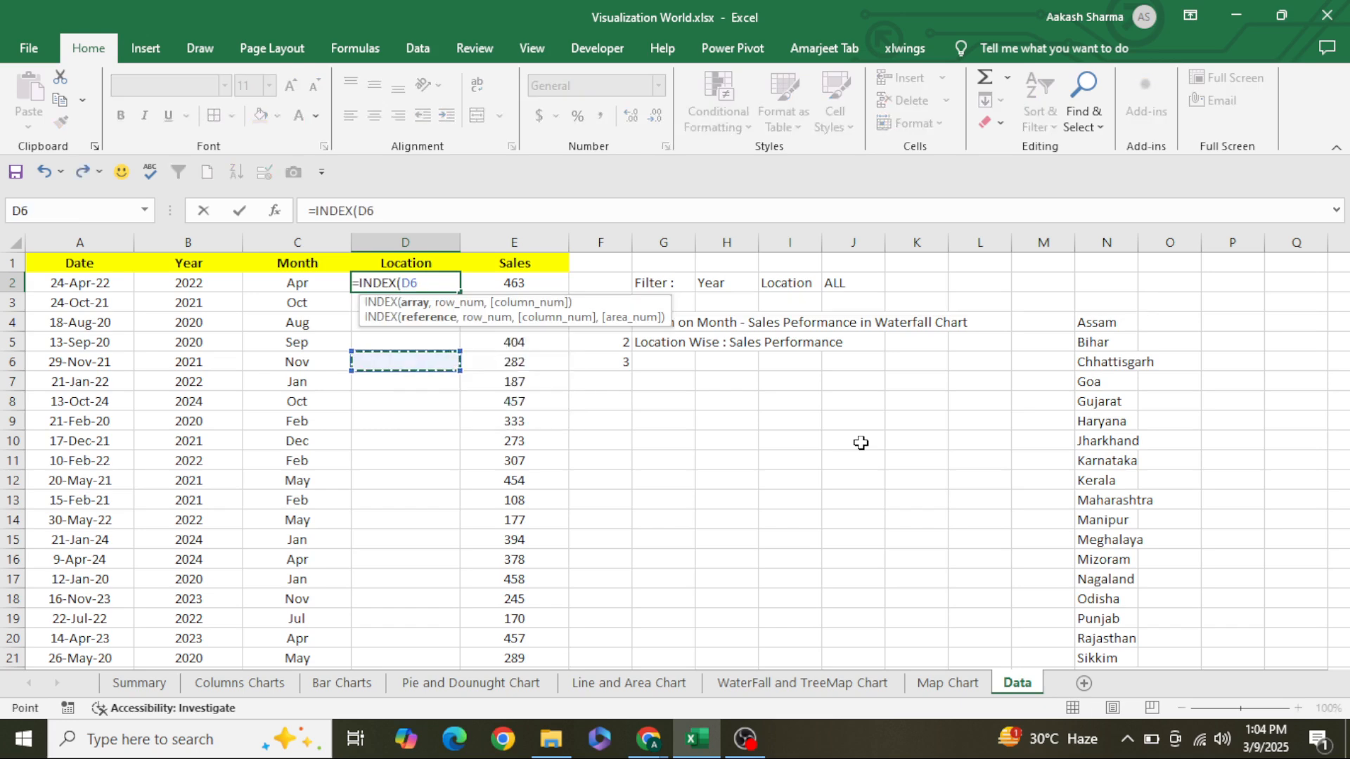
key(Right)
key(Right)
key(Right)
key(Right)
key(Right)
key(Right)
key(Right)
key(Right)
key(Right)
key(Right)
key(Up)
key(Up)
key(ctrl+shift+Down)
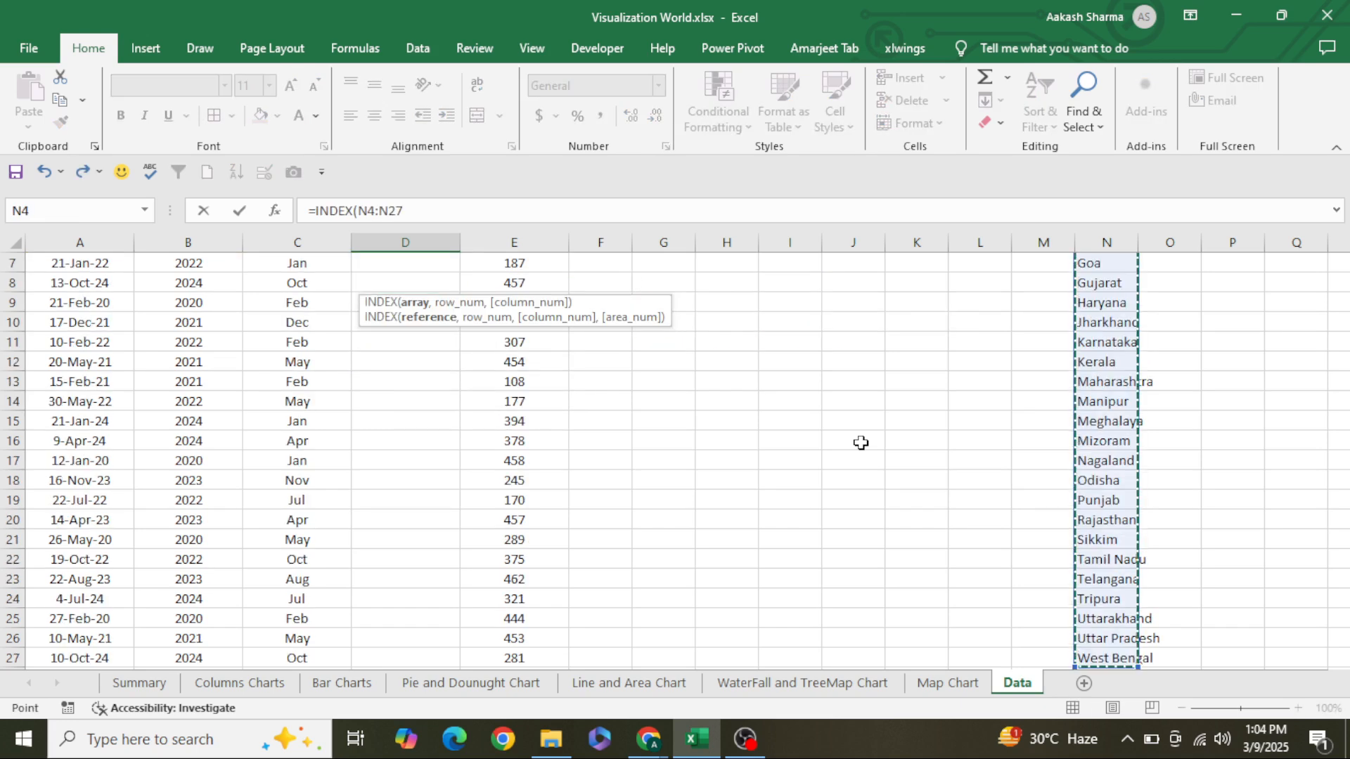
key(F4)
Complete the D2 formula with RANDBETWEEN(1,28) as the row number and fill it down the Location column.
text(,RANDBETWEEN()
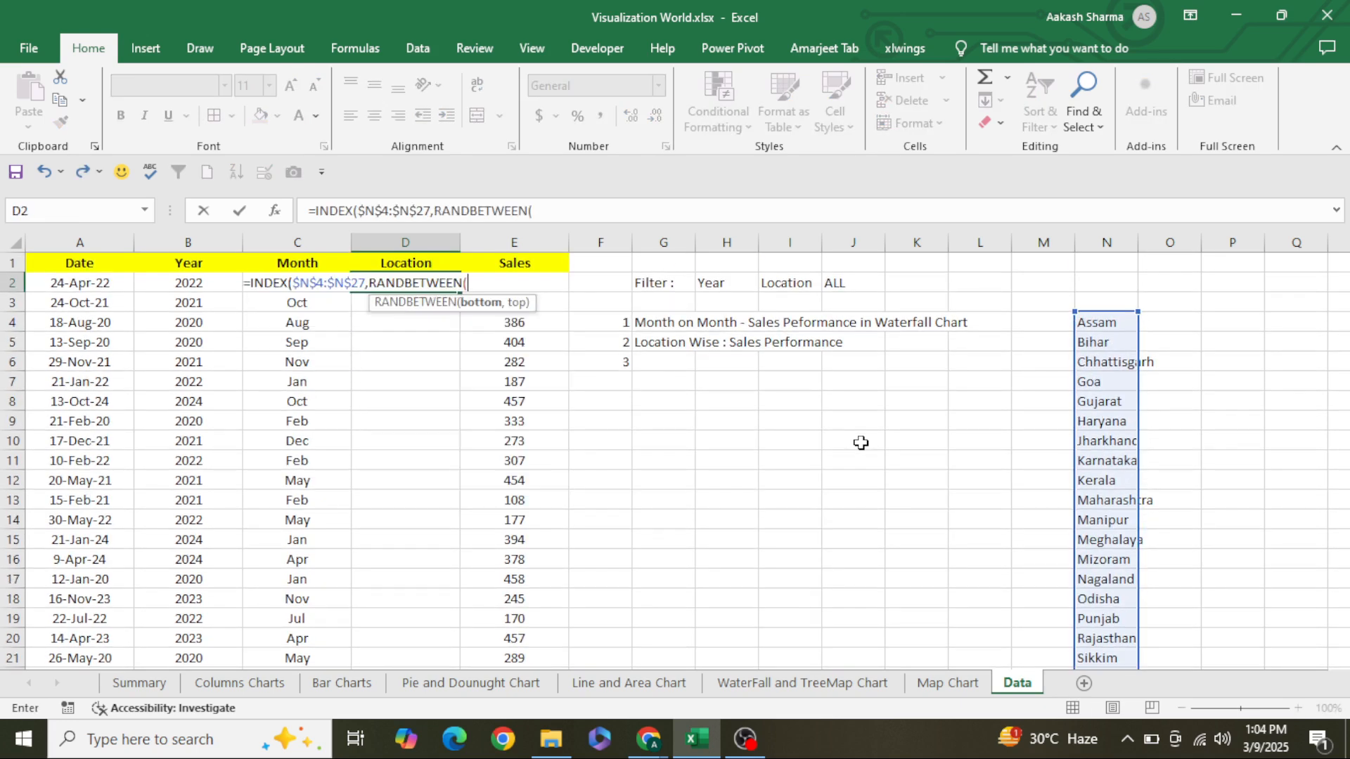
text(1,28)
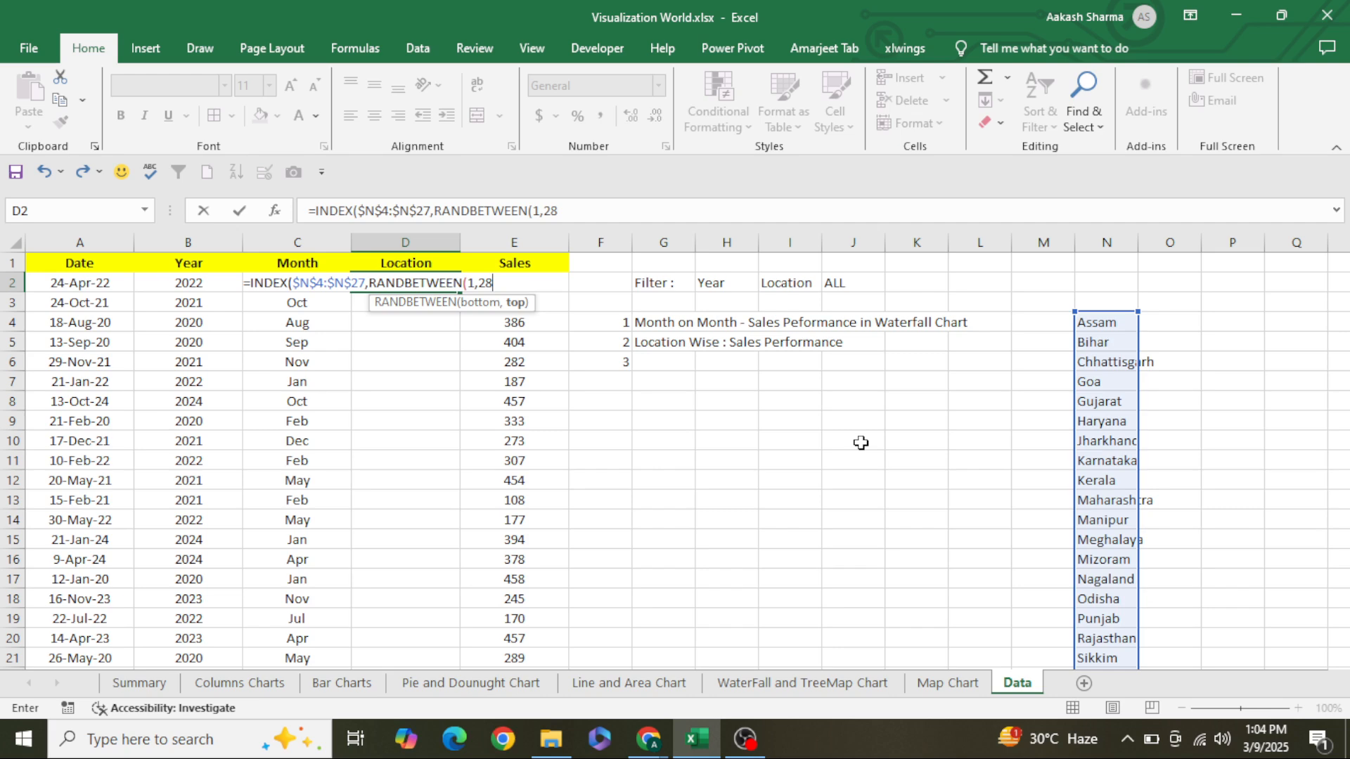
key(Return)
key(Left)
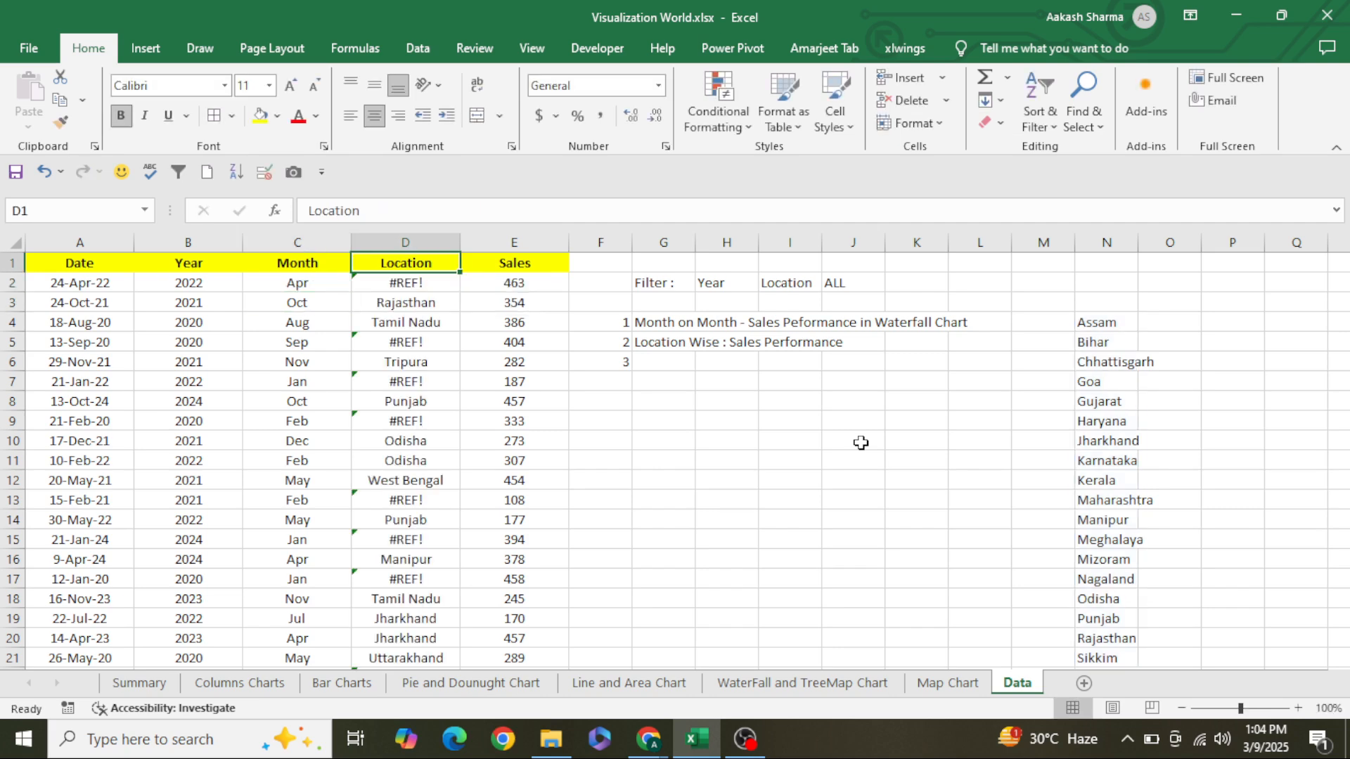
Inspect the INDEX and RANDBETWEEN formula in cell D2 without altering it.
key(Down)
key(F2)
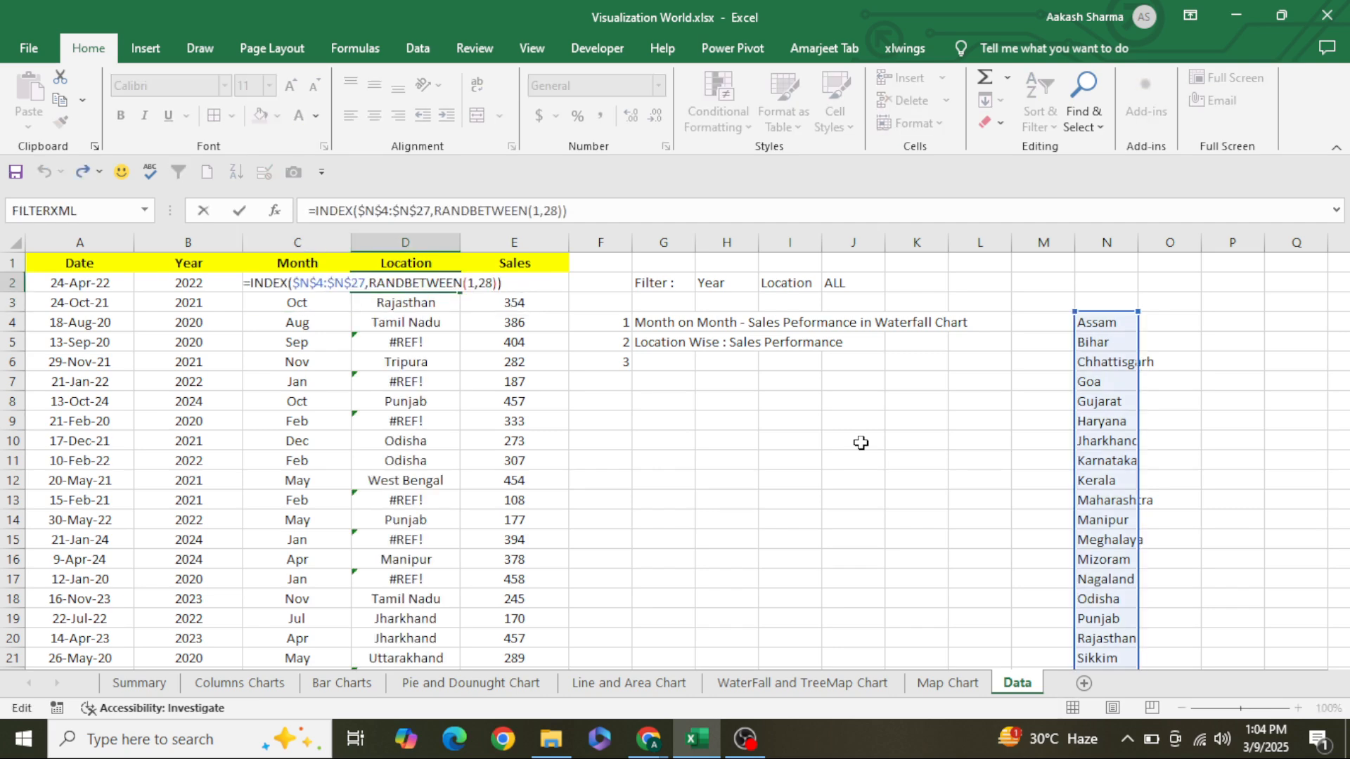
key(Left)
key(Left)
key(Return)
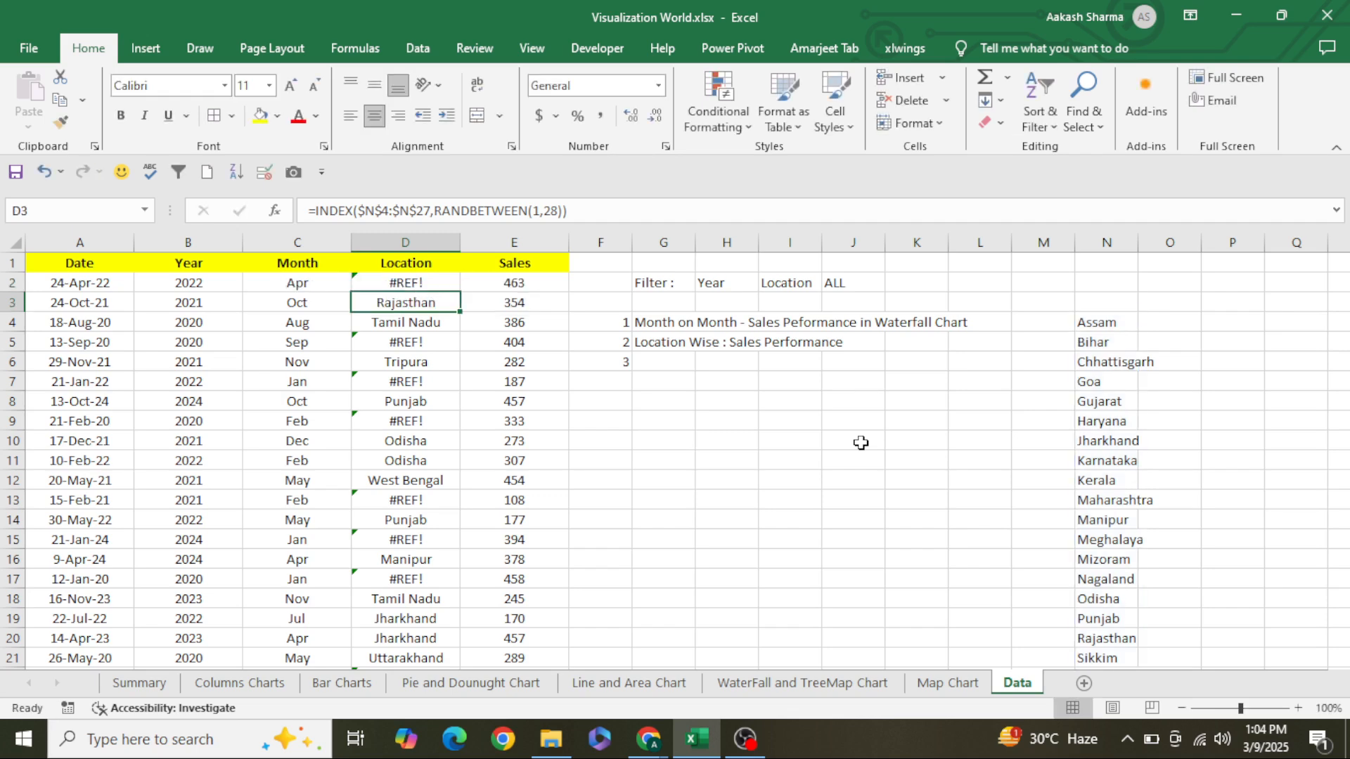
Select the state names from N4 to the end of the list to count them.
key(ctrl+Right)
key(ctrl+Right)
key(ctrl+Up)
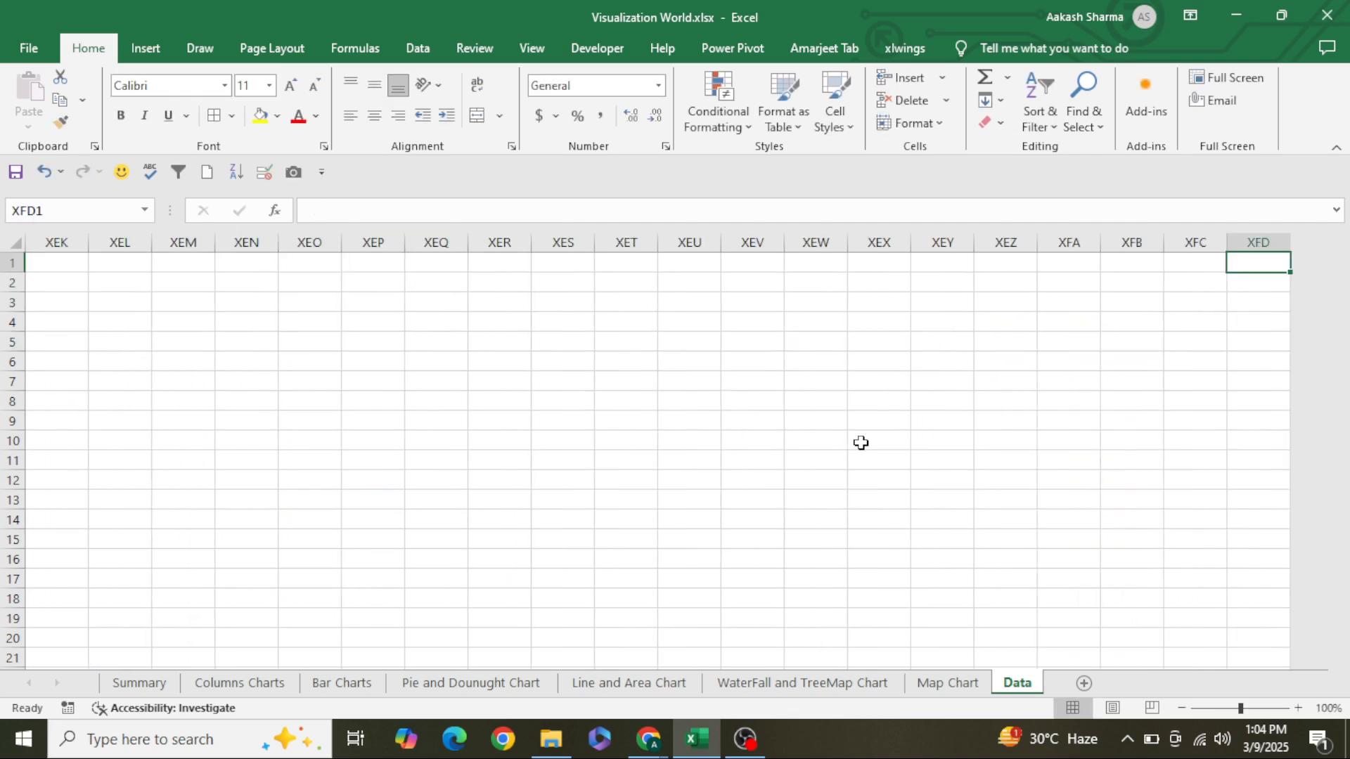
key(ctrl+Left)
key(Down)
key(Down)
key(Down)
key(ctrl+Right)
key(ctrl+Right)
key(ctrl+shift+Down)
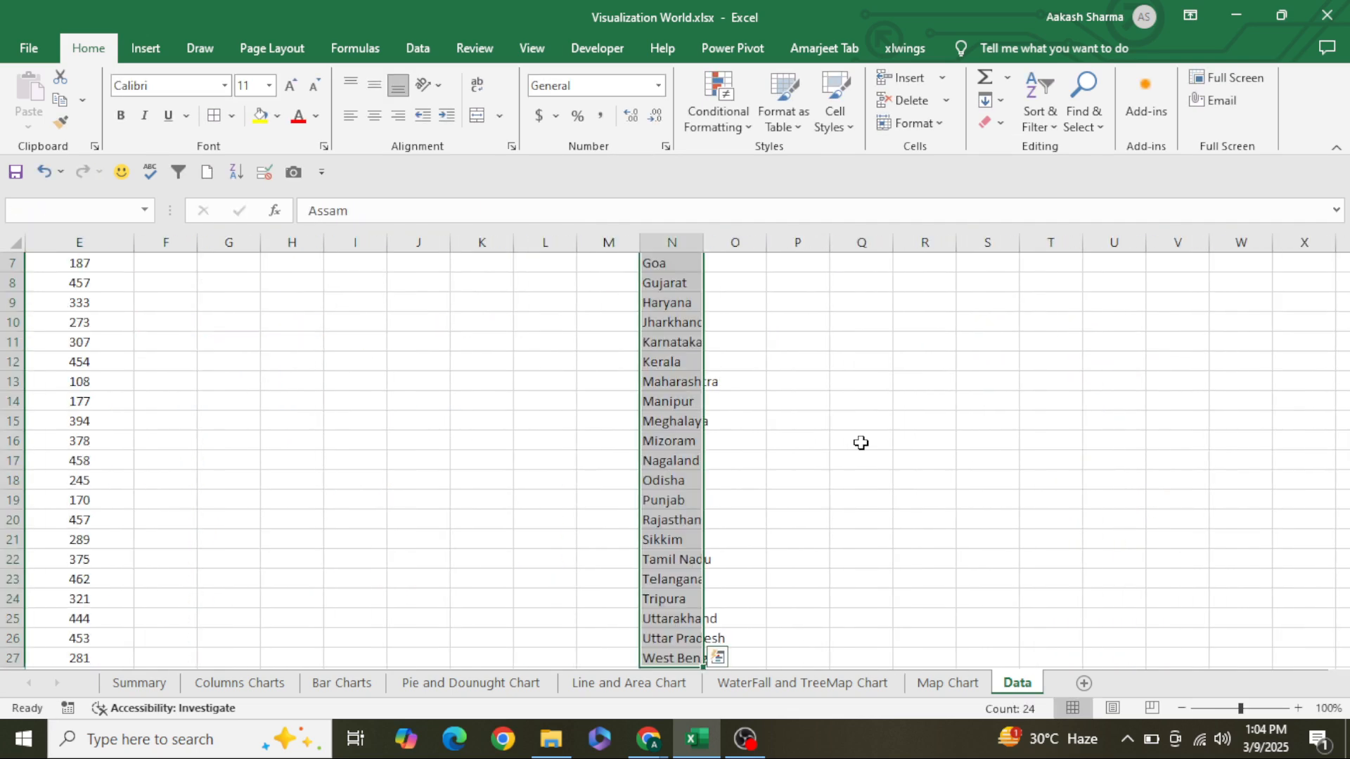
Change the RANDBETWEEN upper limit in D2 to 24 and apply the formula to the Location column down to D1000.
key(ctrl+Home)
key(Down)
key(Right)
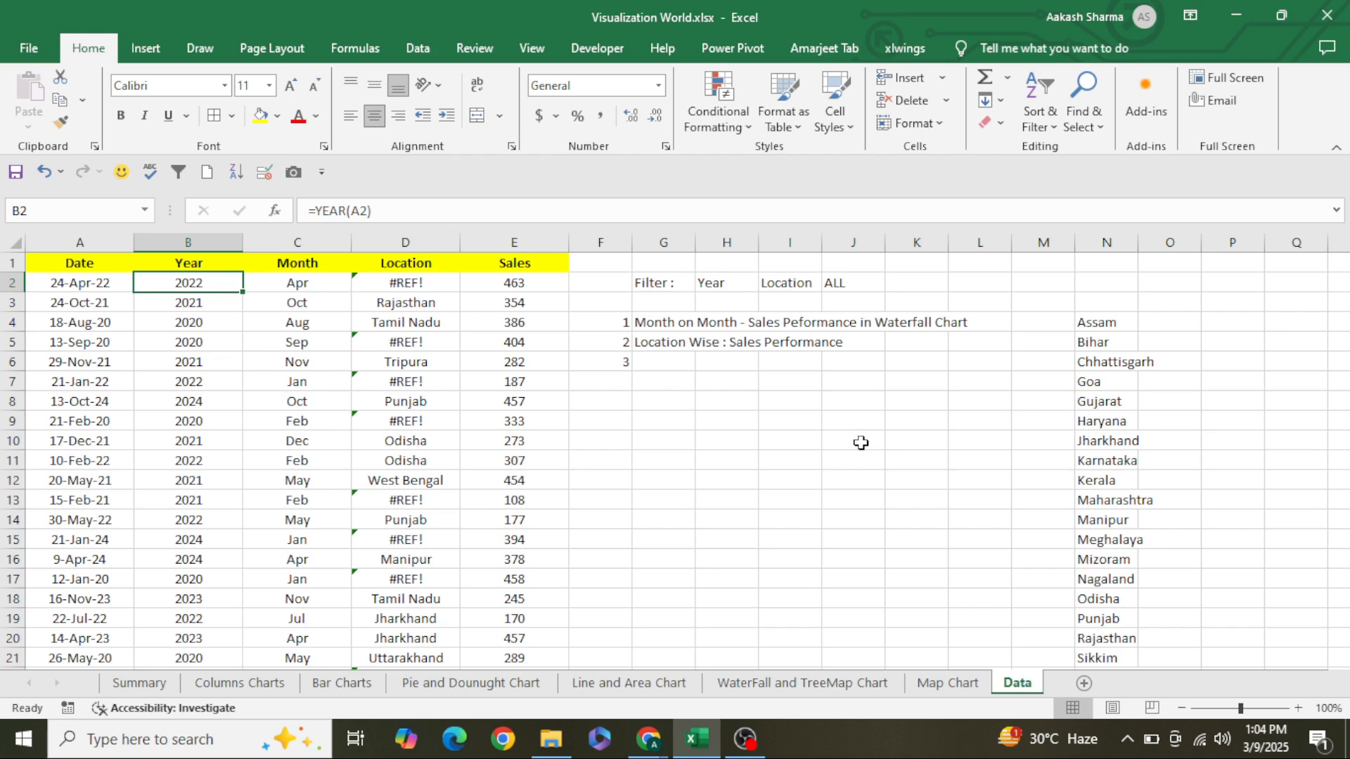
key(Right)
key(Right)
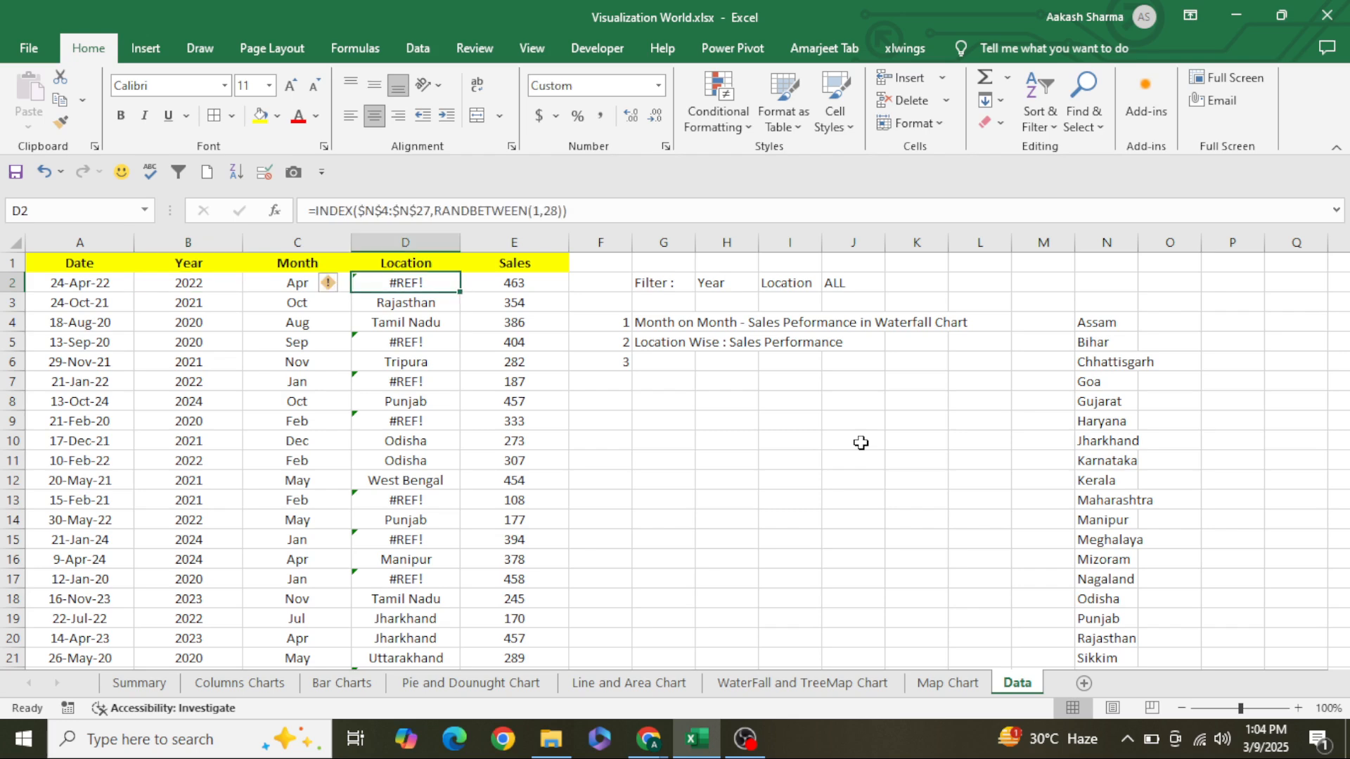
key(F2)
key(Left)
key(Left)
key(BackSpace)
text(4)
key(ctrl+Return)
key(ctrl+shift+Down)
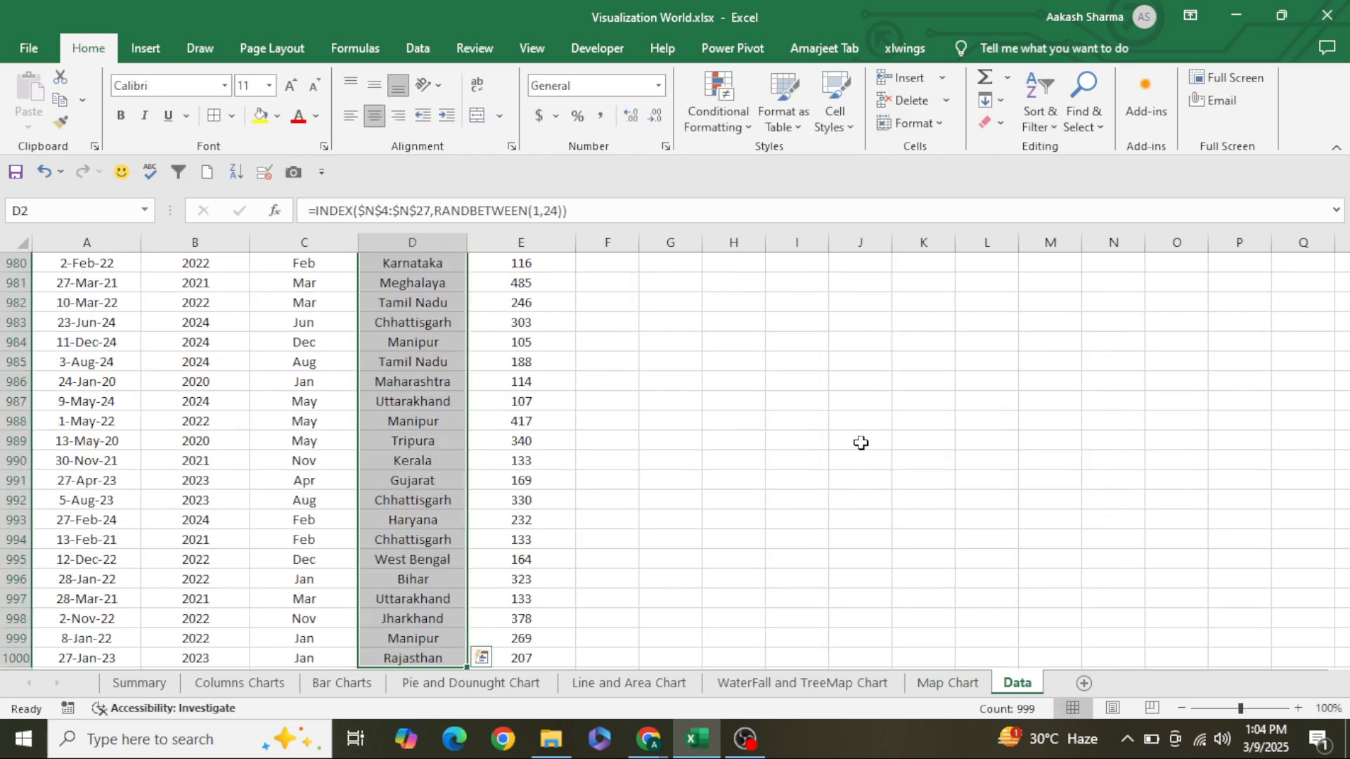
key(ctrl+BackSpace)
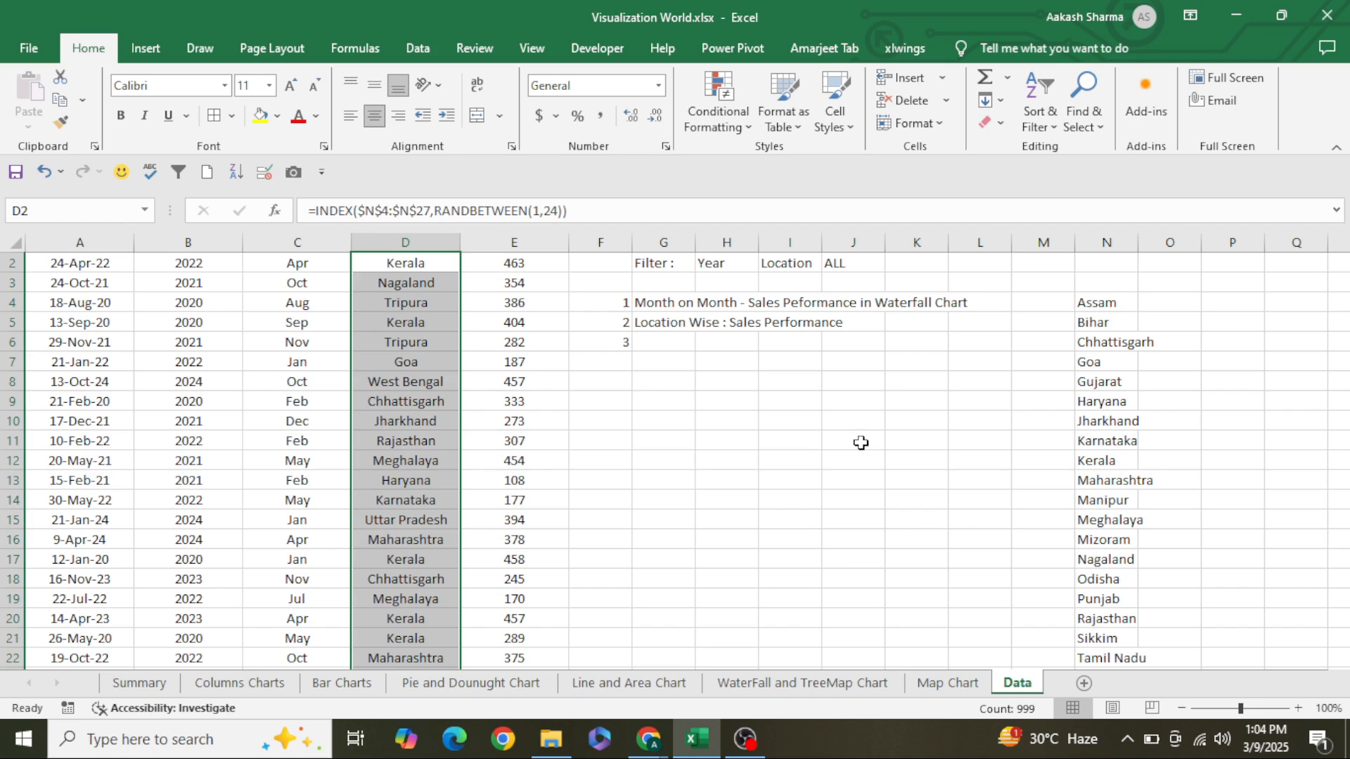
Enter the third requirement in G6: "Map Chart : I ant to Highlight Top 5 Good Perfomer and 3 Lower Performer".
key(Up)
key(Right)
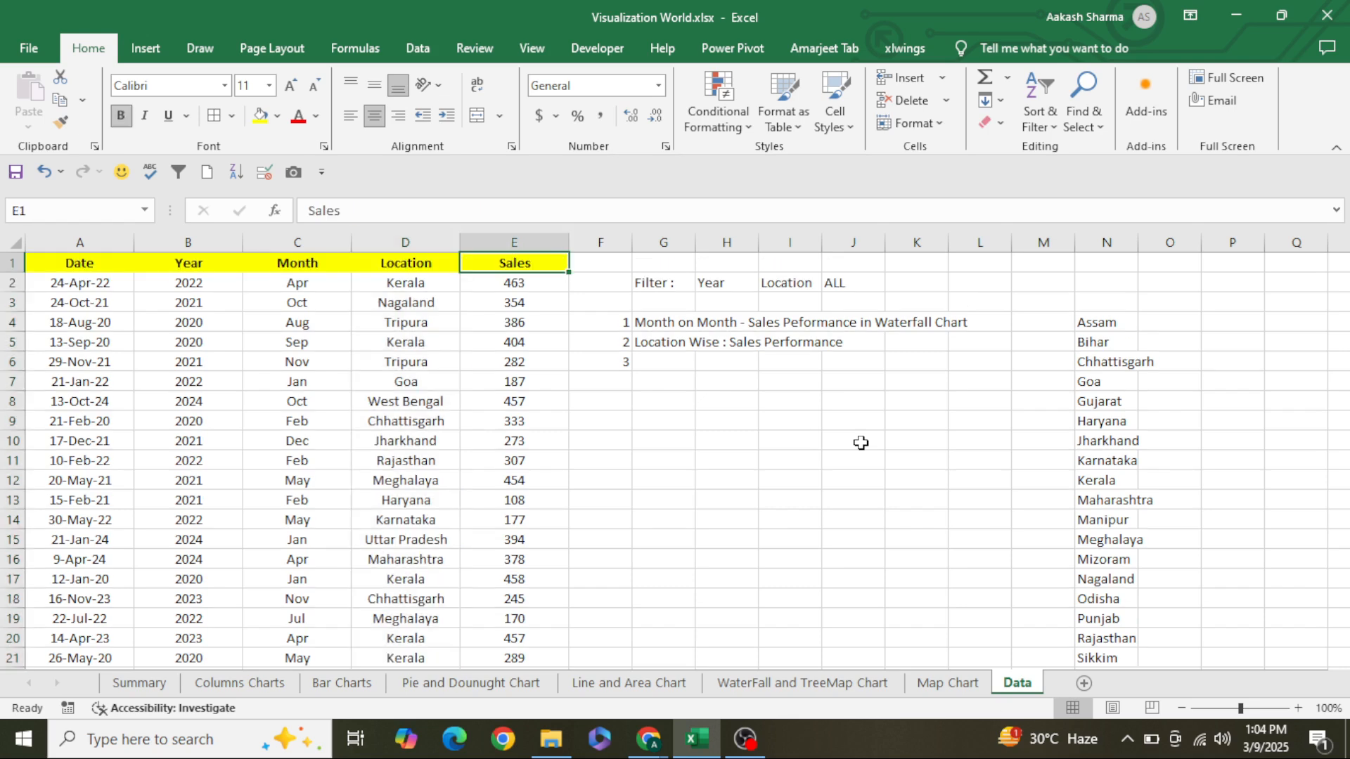
key(Right)
key(Right)
key(Down)
key(Down)
key(Down)
key(Down)
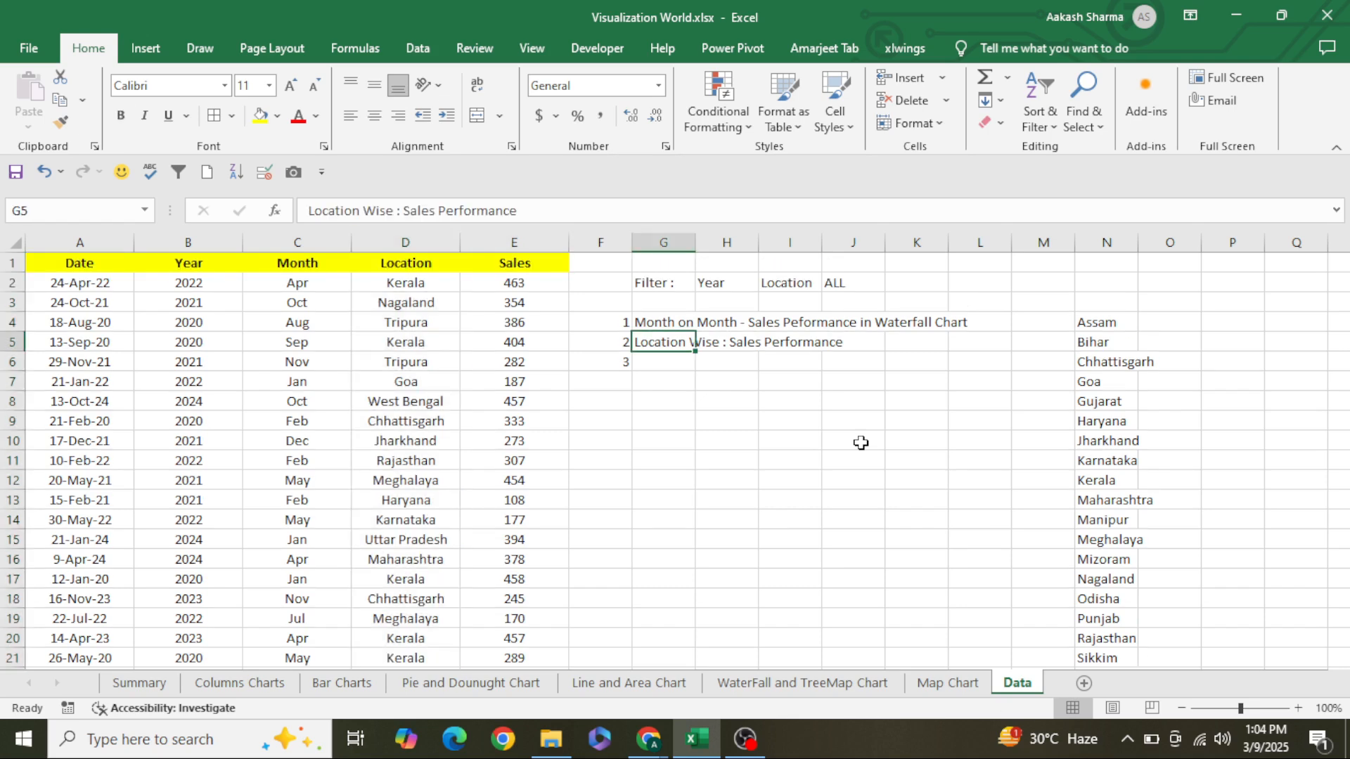
key(Down)
text(Ma)
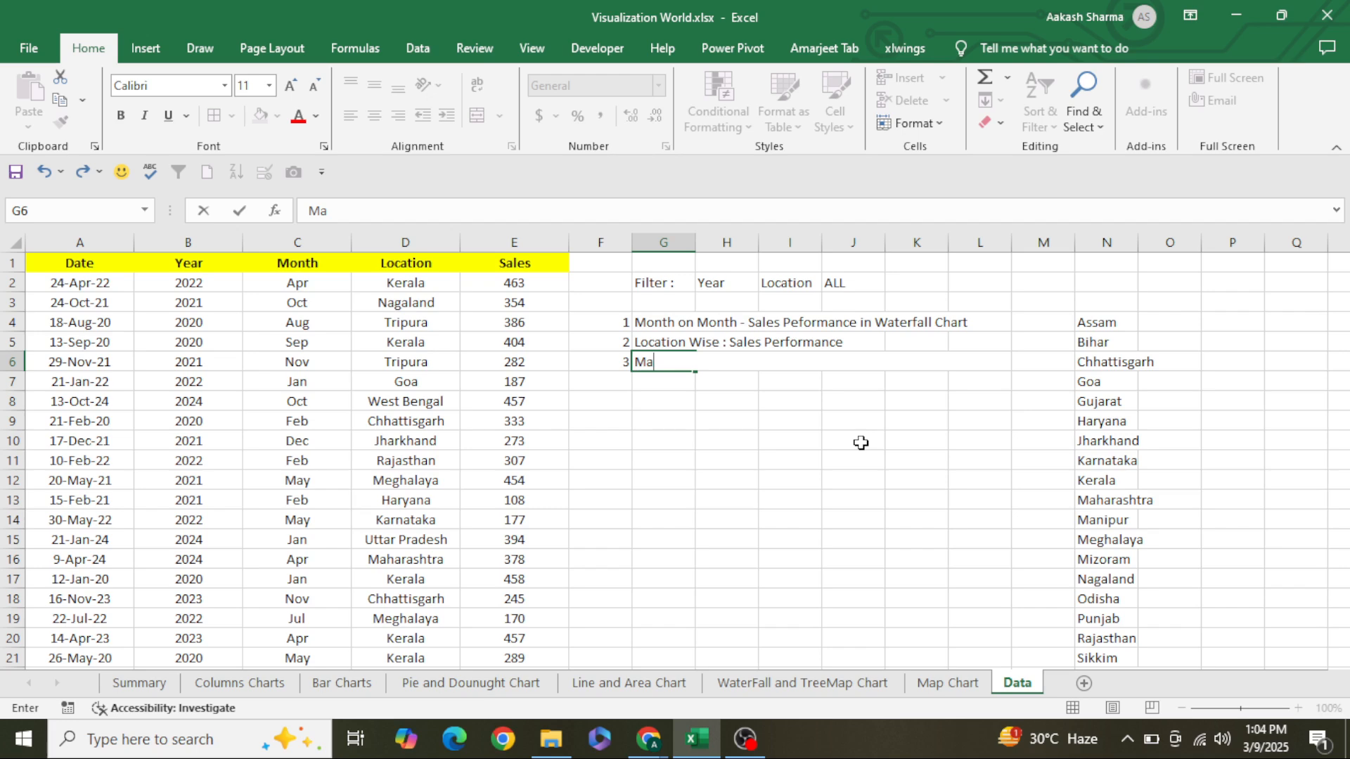
text(p Chart : I ant t)
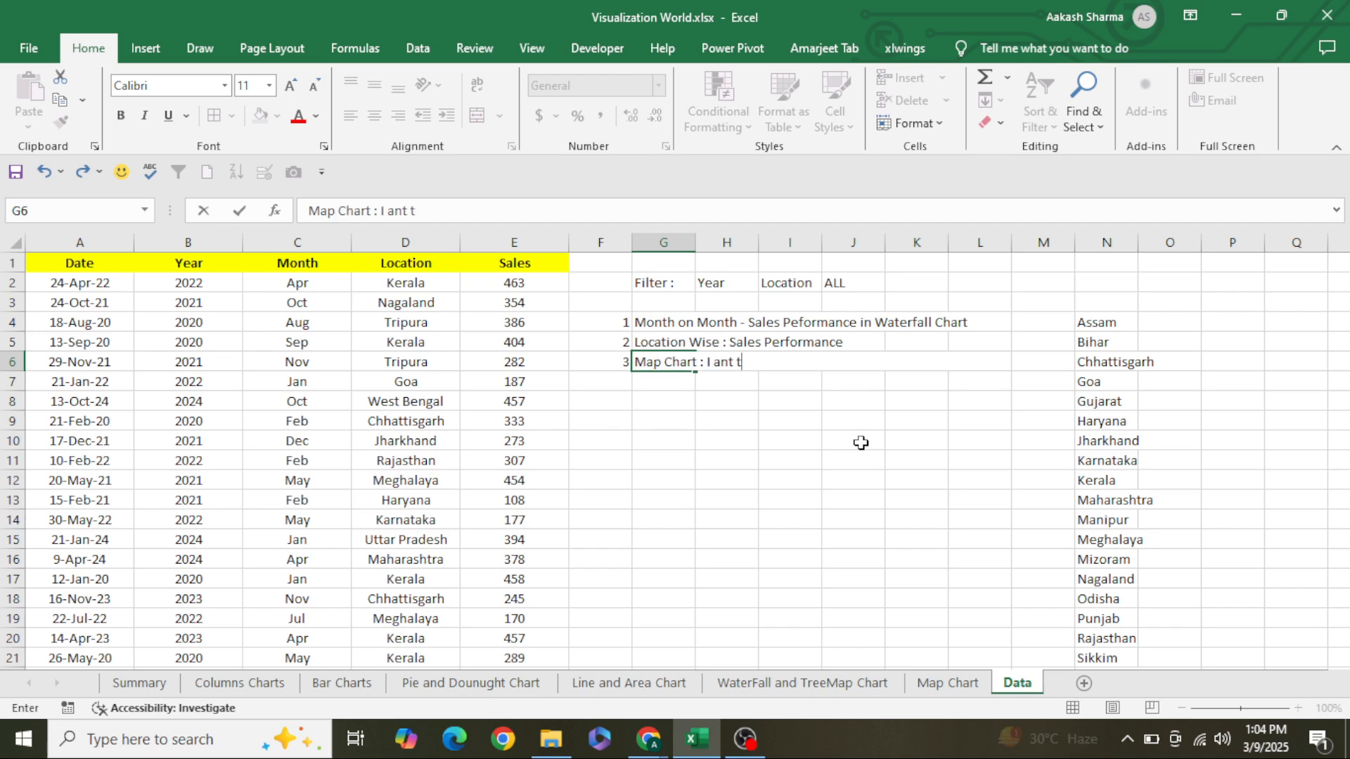
text(o Highlig)
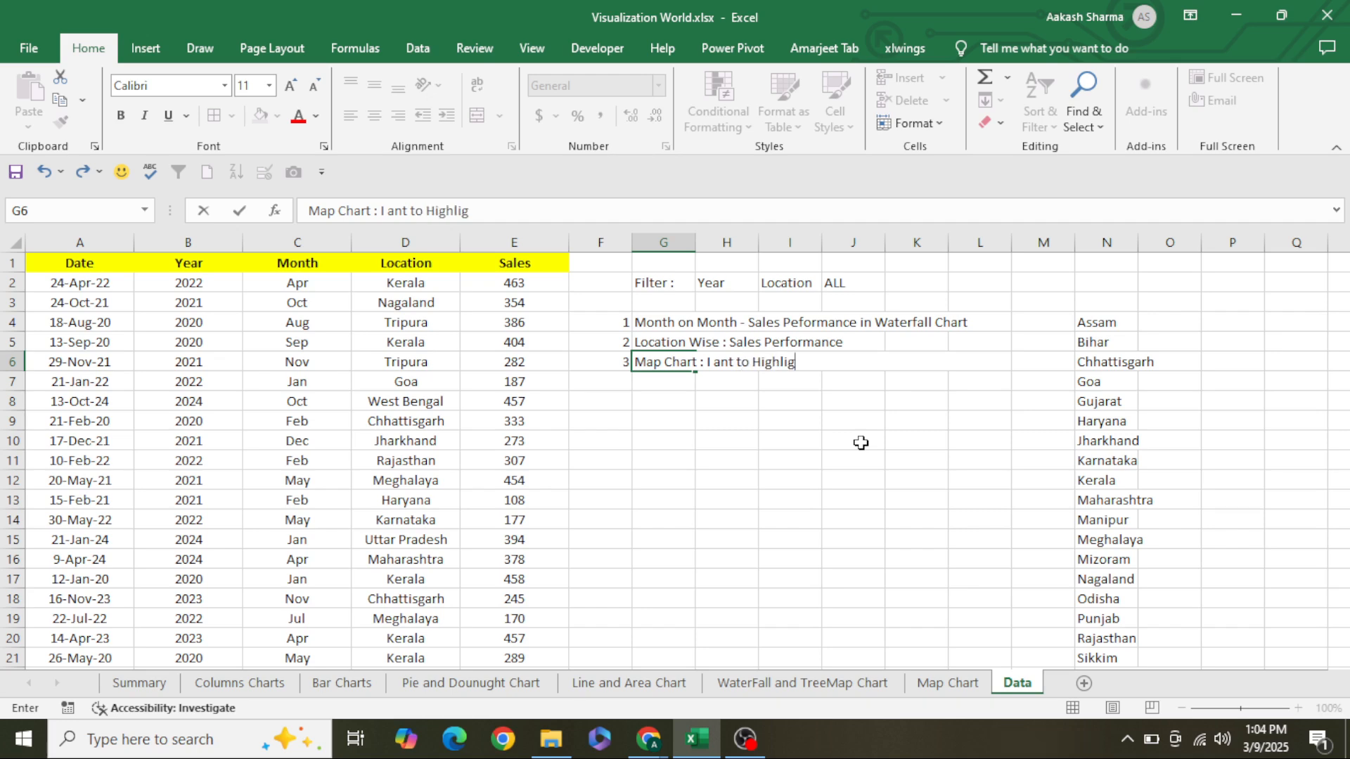
text(ht Top 5 )
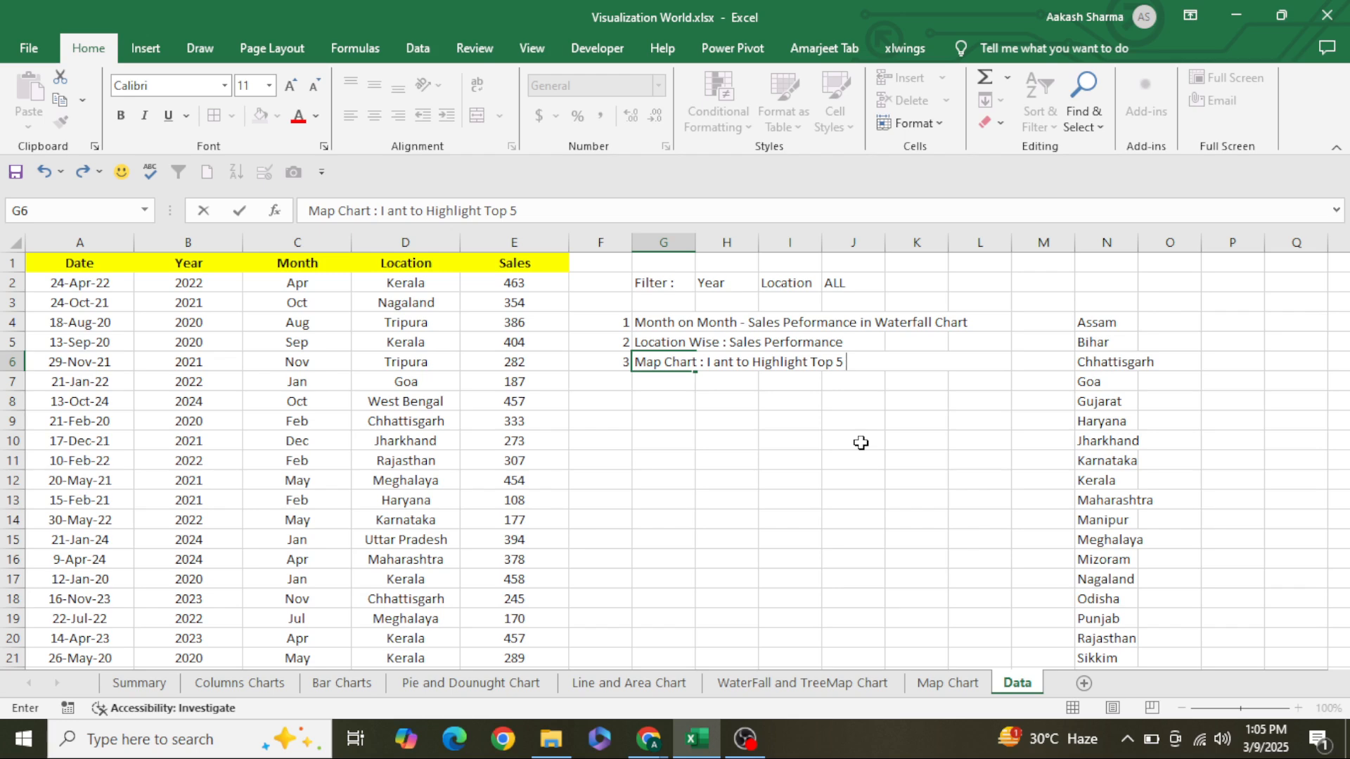
text(Good)
text( Pform)
key(BackSpace)
key(BackSpace)
key(BackSpace)
key(BackSpace)
text(erfo)
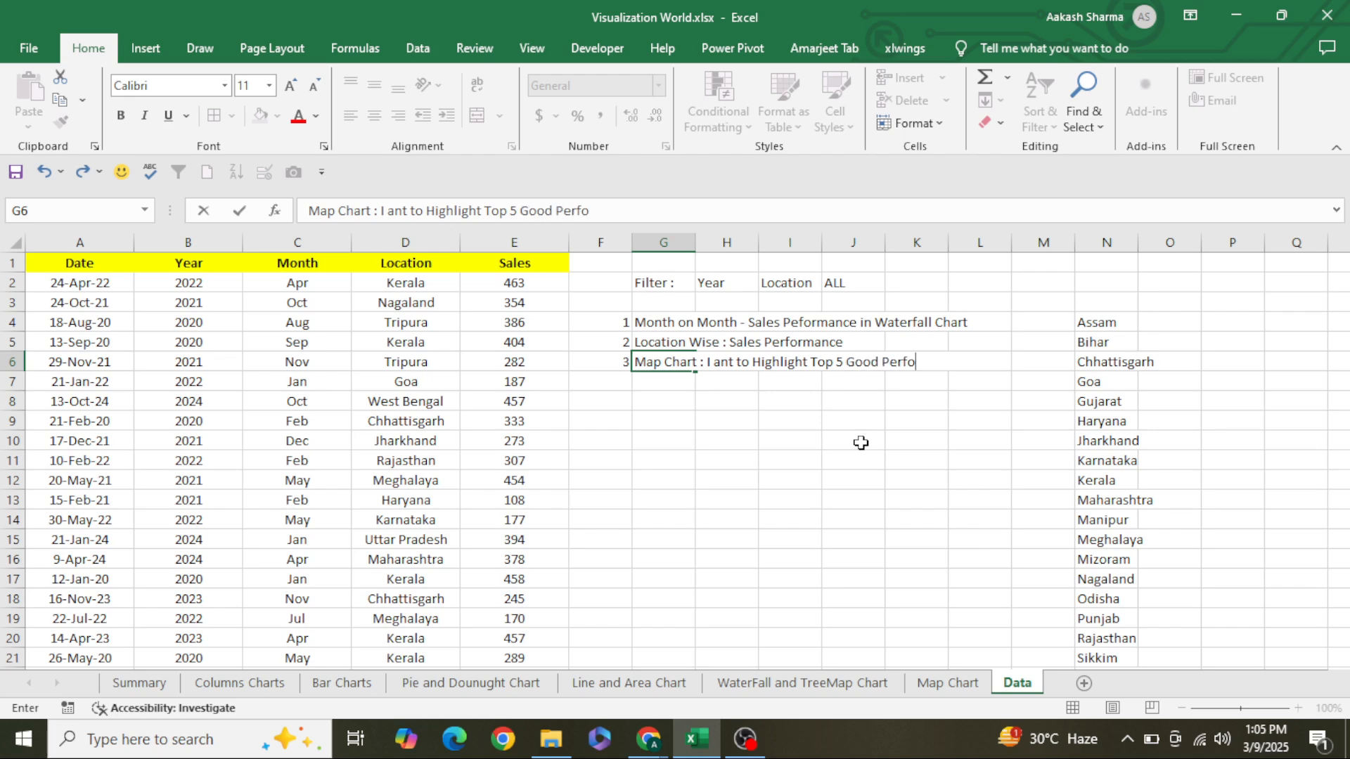
text(mer and 3 Lowe)
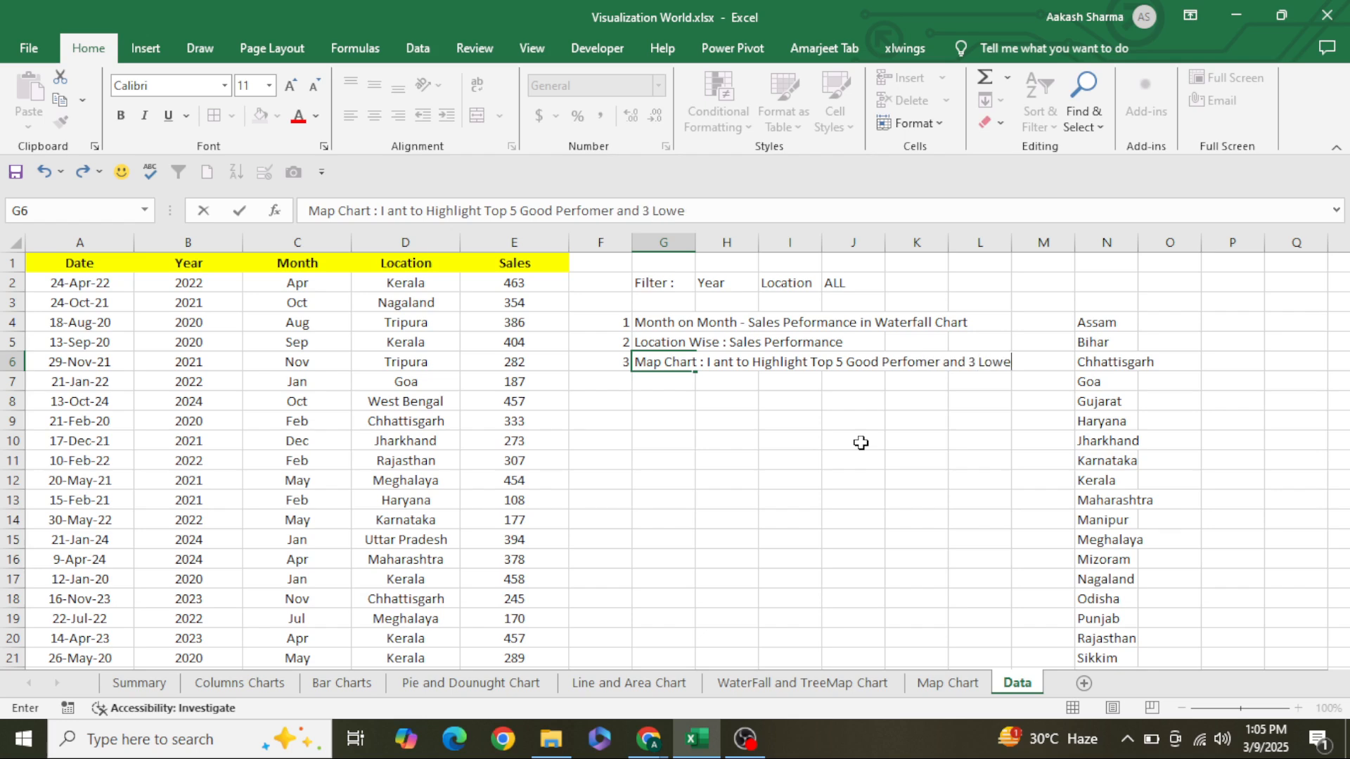
text(r Performer)
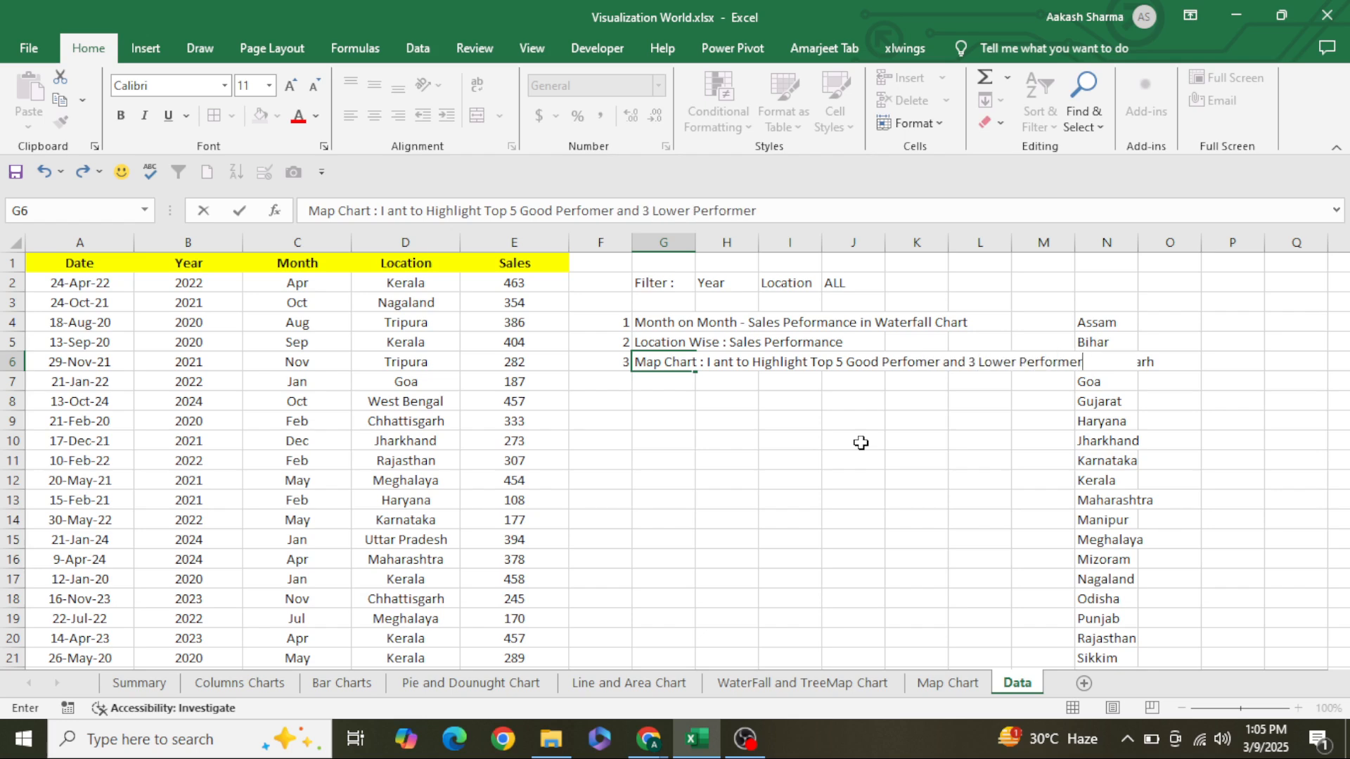
key(Return)
Enter the item number 4 in cell F7 and return to the Map Chart requirement in G6.
text(4)
key(Return)
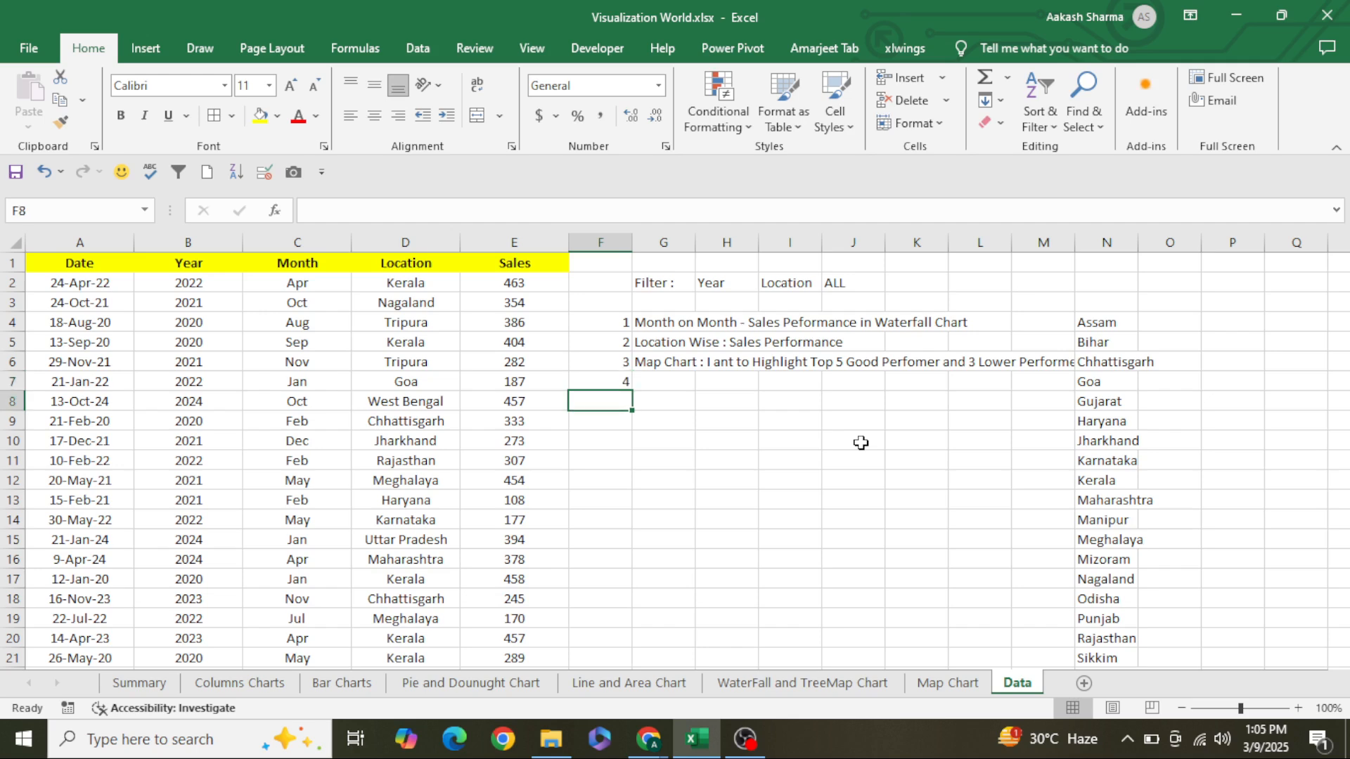
key(Up)
key(Up)
key(Right)
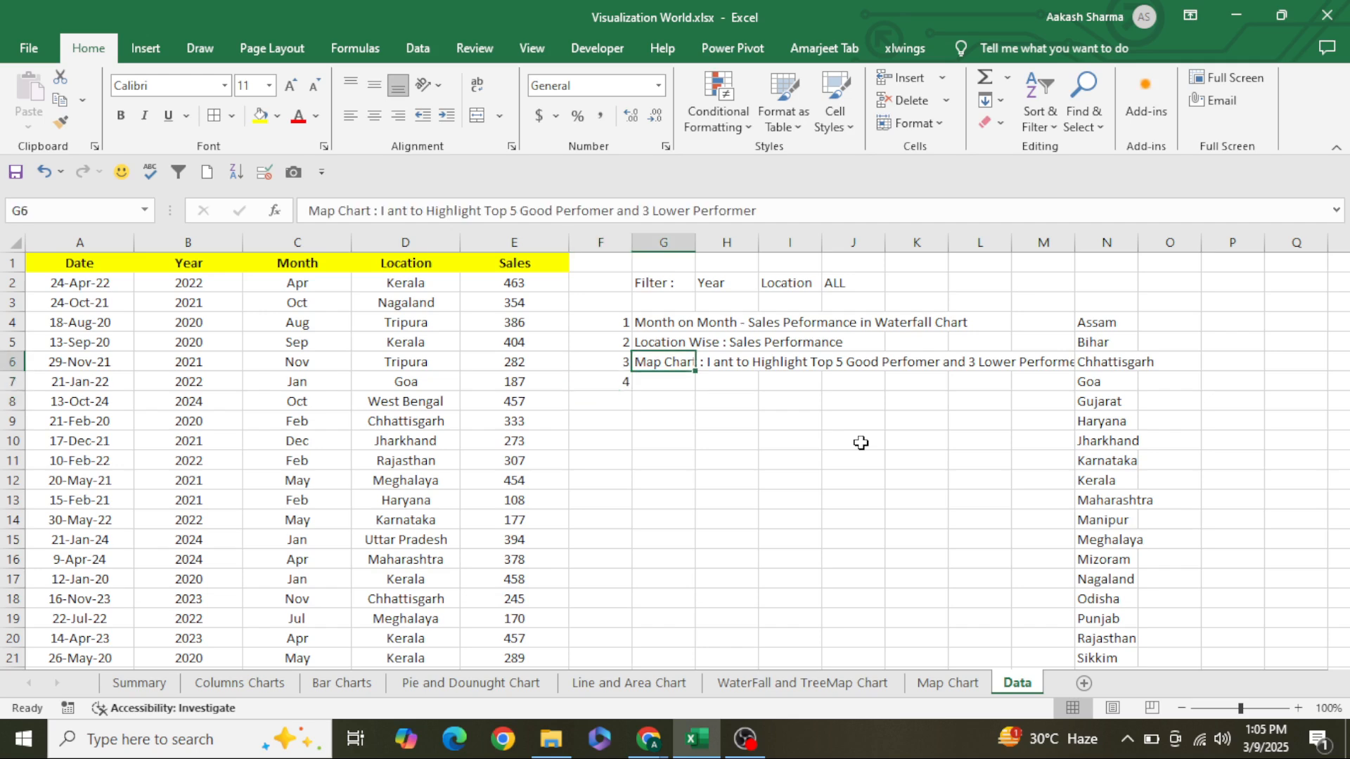
key(Up)
key(Down)
key(Down)
text(Line)
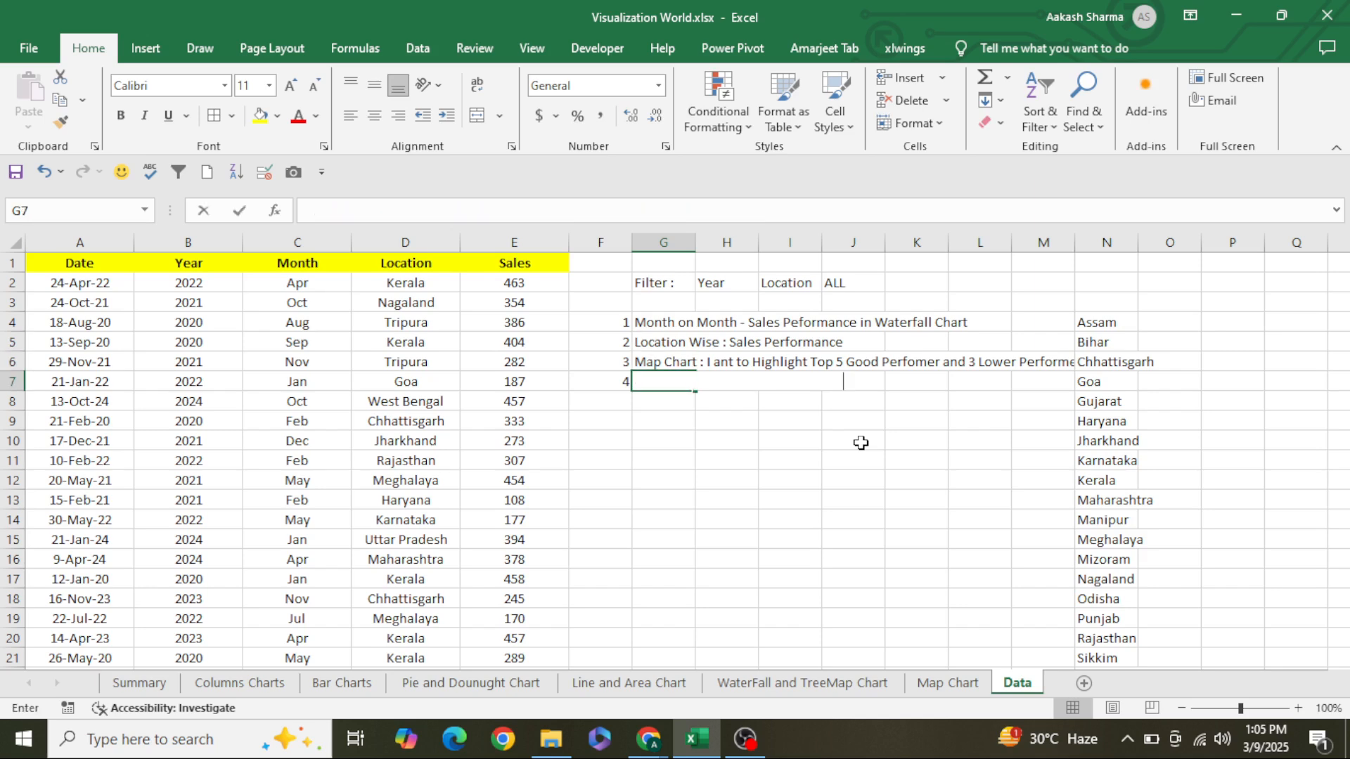
text( chart.)
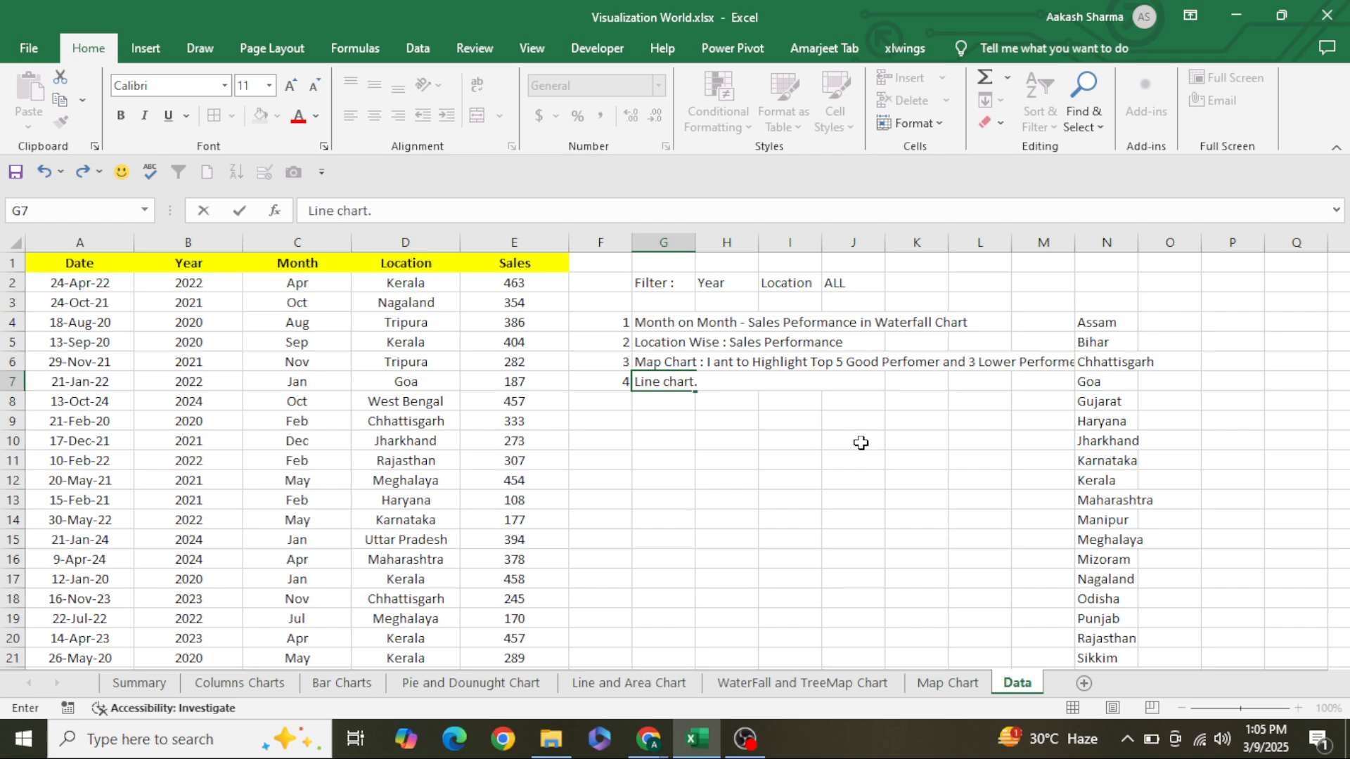
text(Quarter Wise)
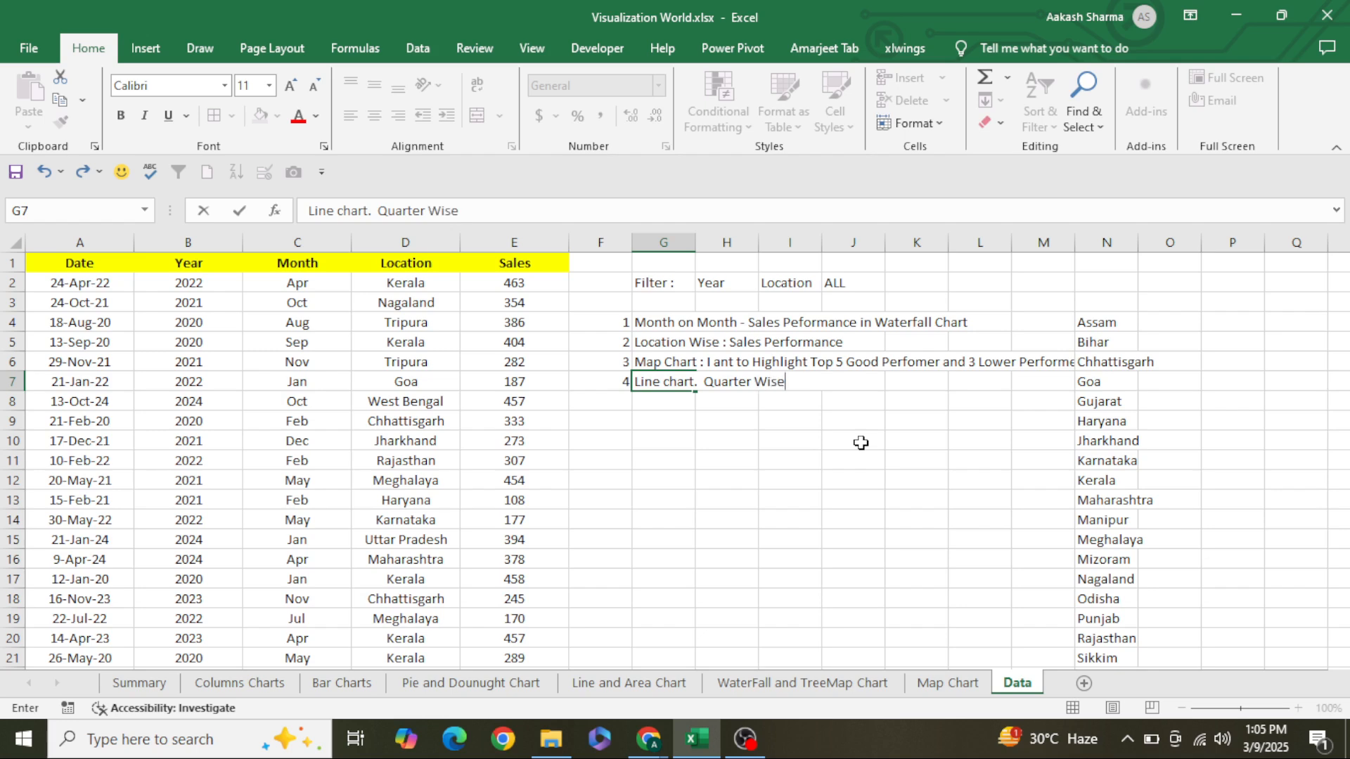
text( Sales Performance)
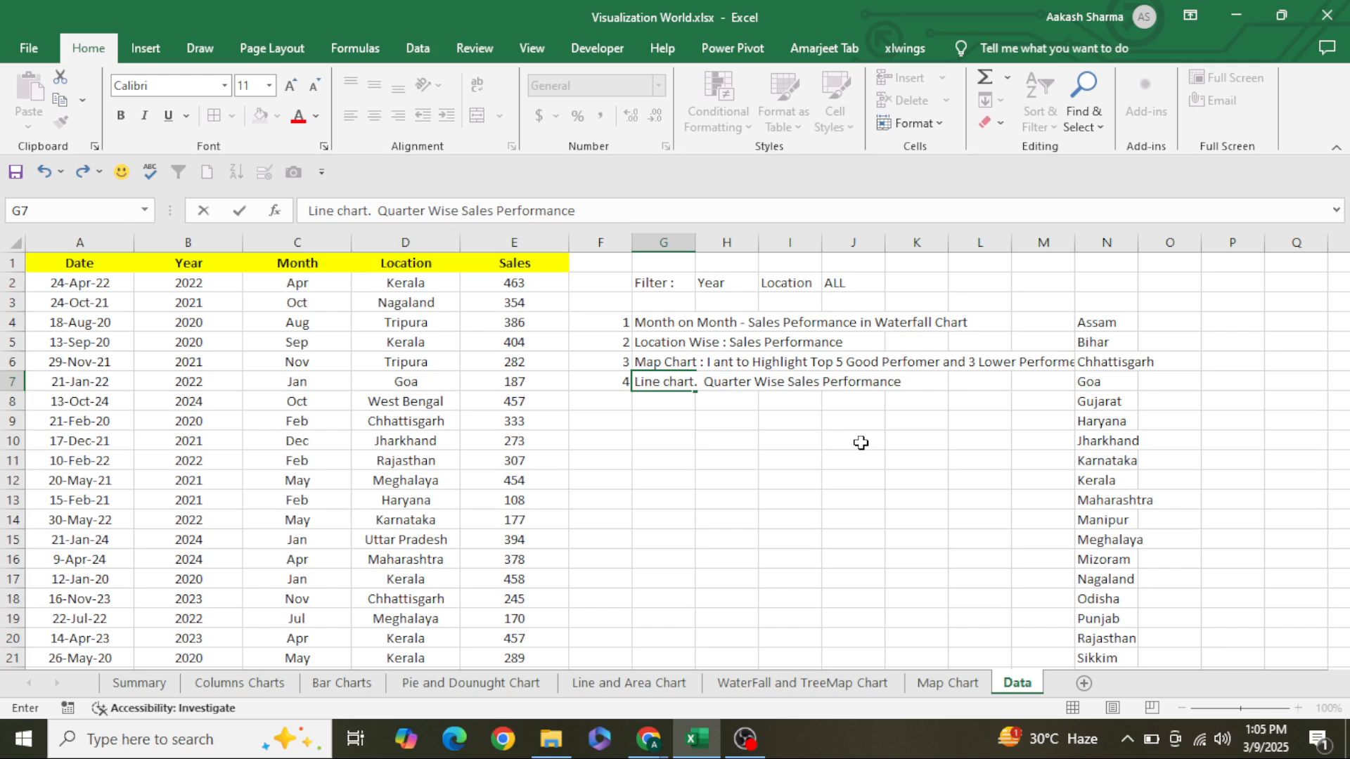
key(Escape)
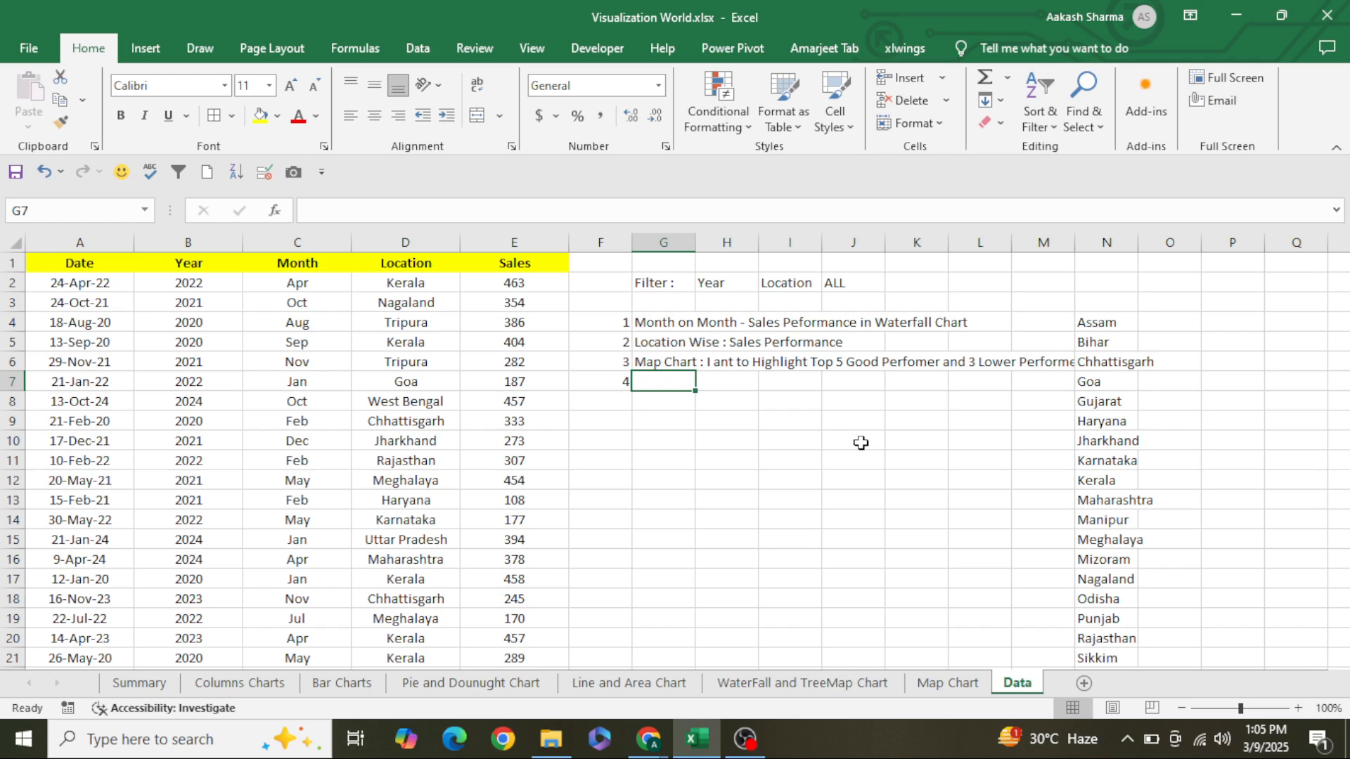
Enter the fourth requirement in G7: "Month o Month Comparison Chart in Line Charts.".
text(S)
key(BackSpace)
text(Month)
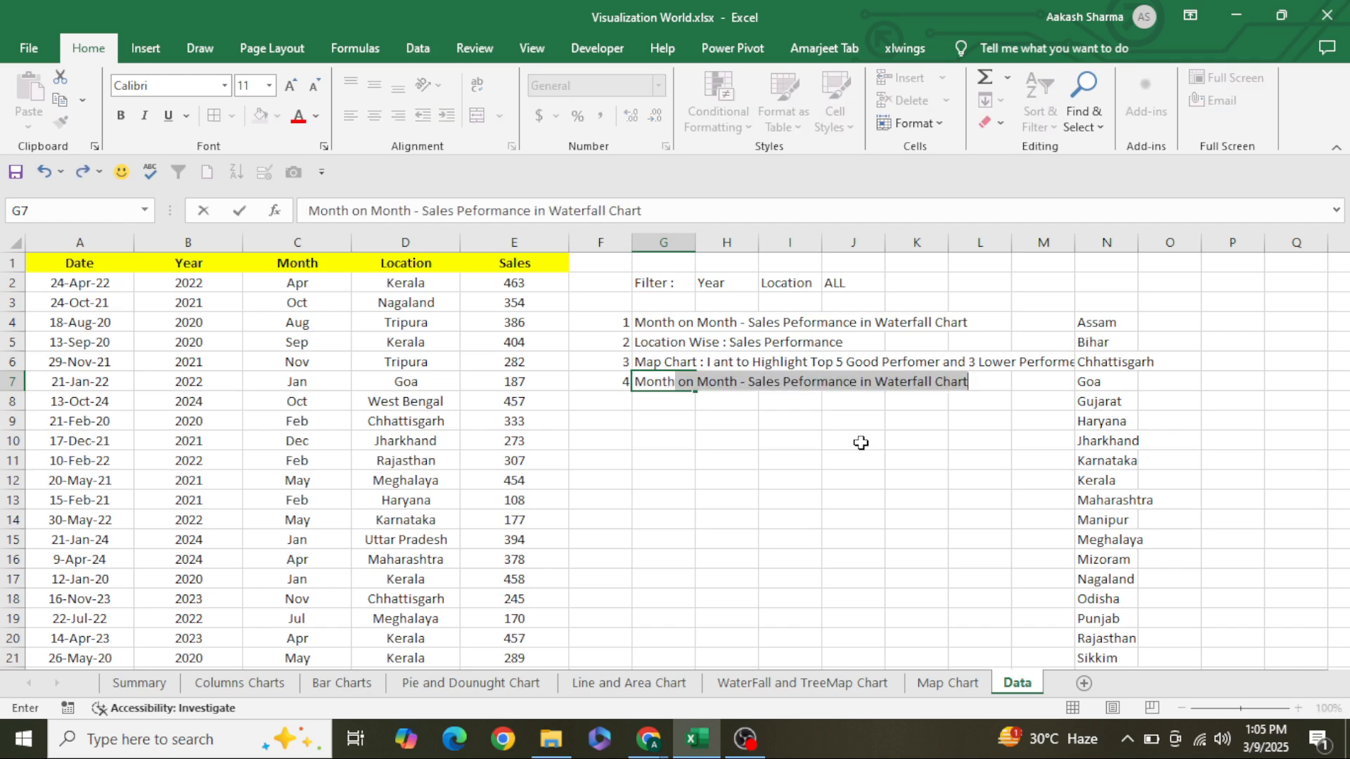
text( o Month )
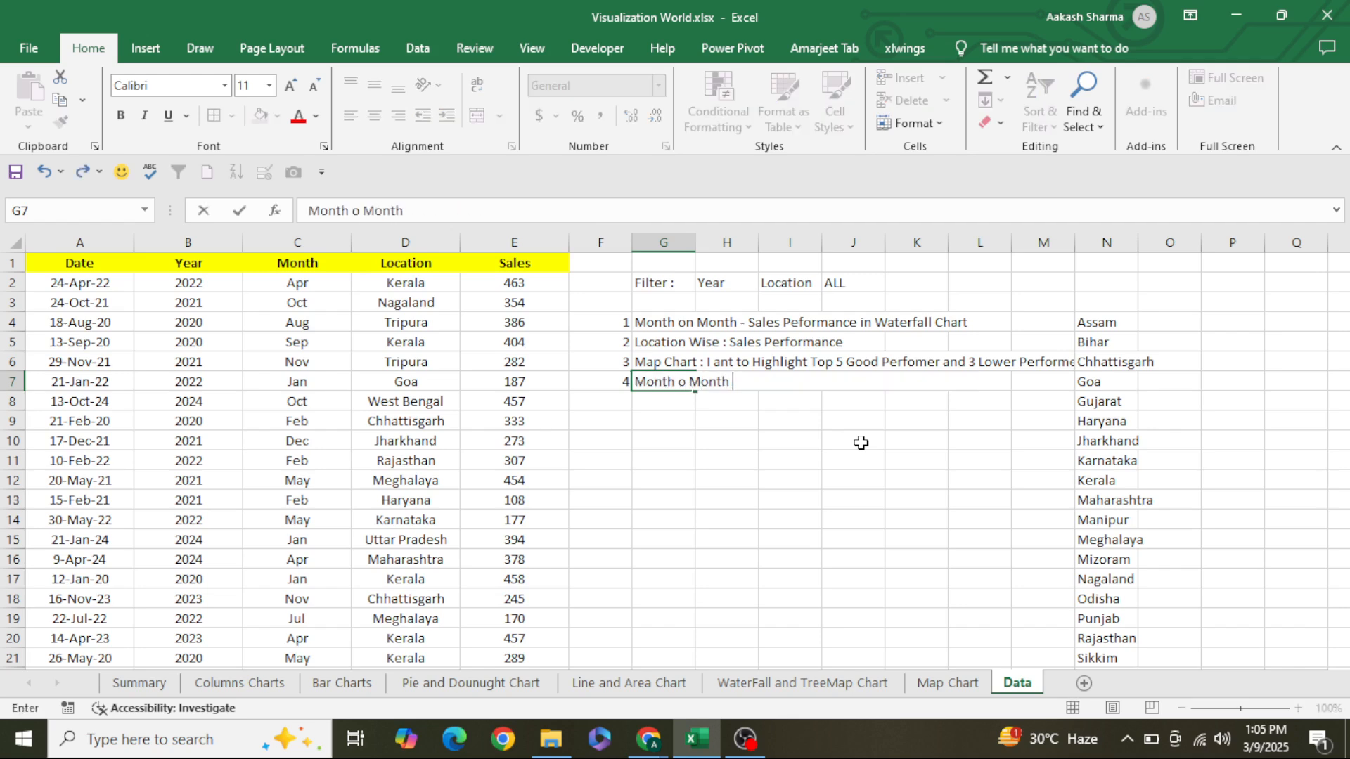
text(Comparison )
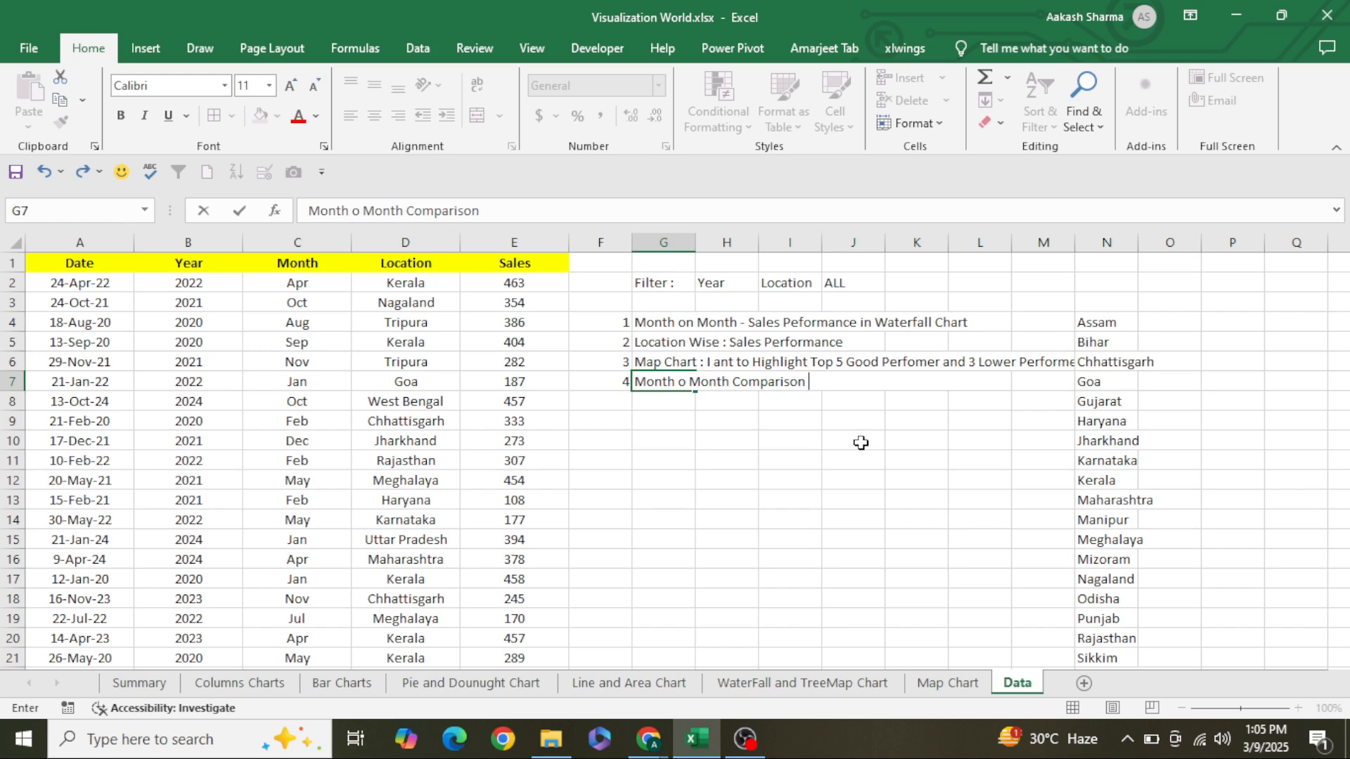
text(Chart)
text(in Line)
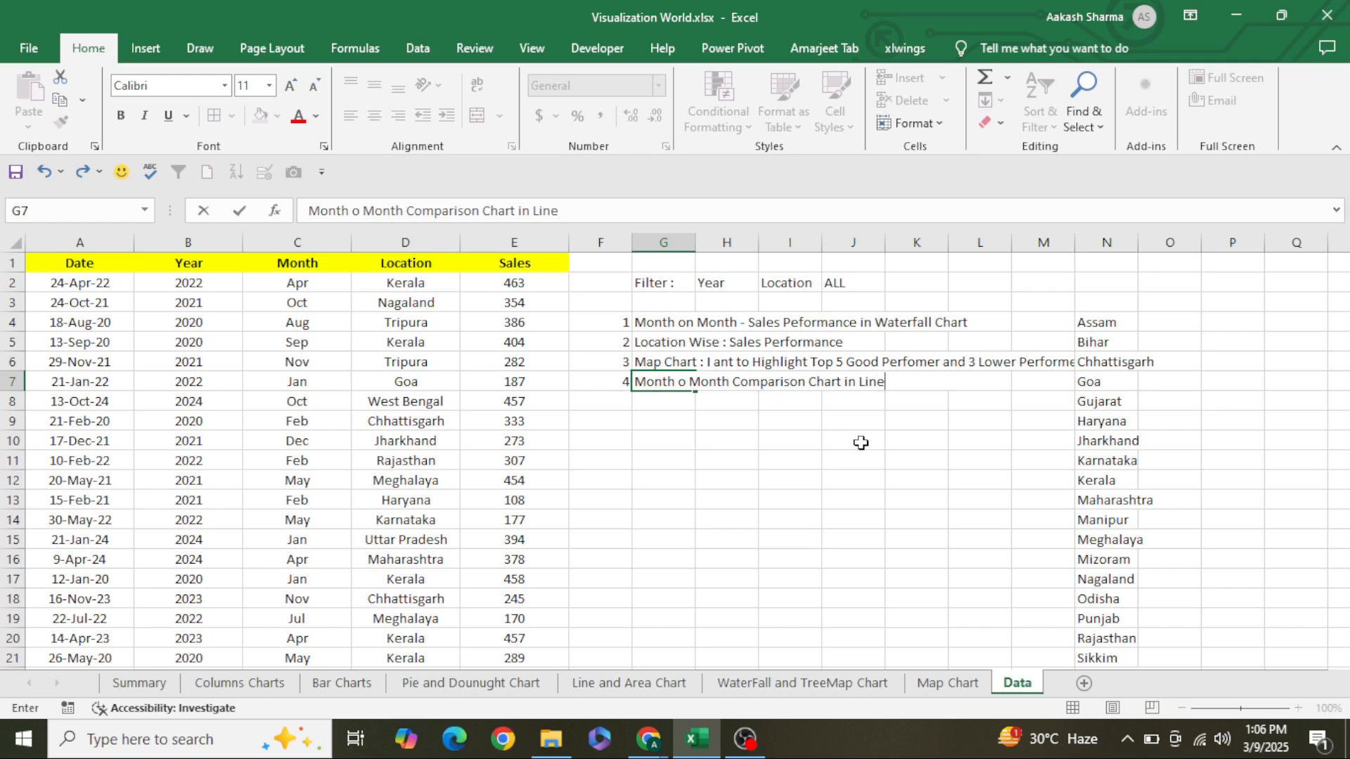
text( Charts.)
key(Return)
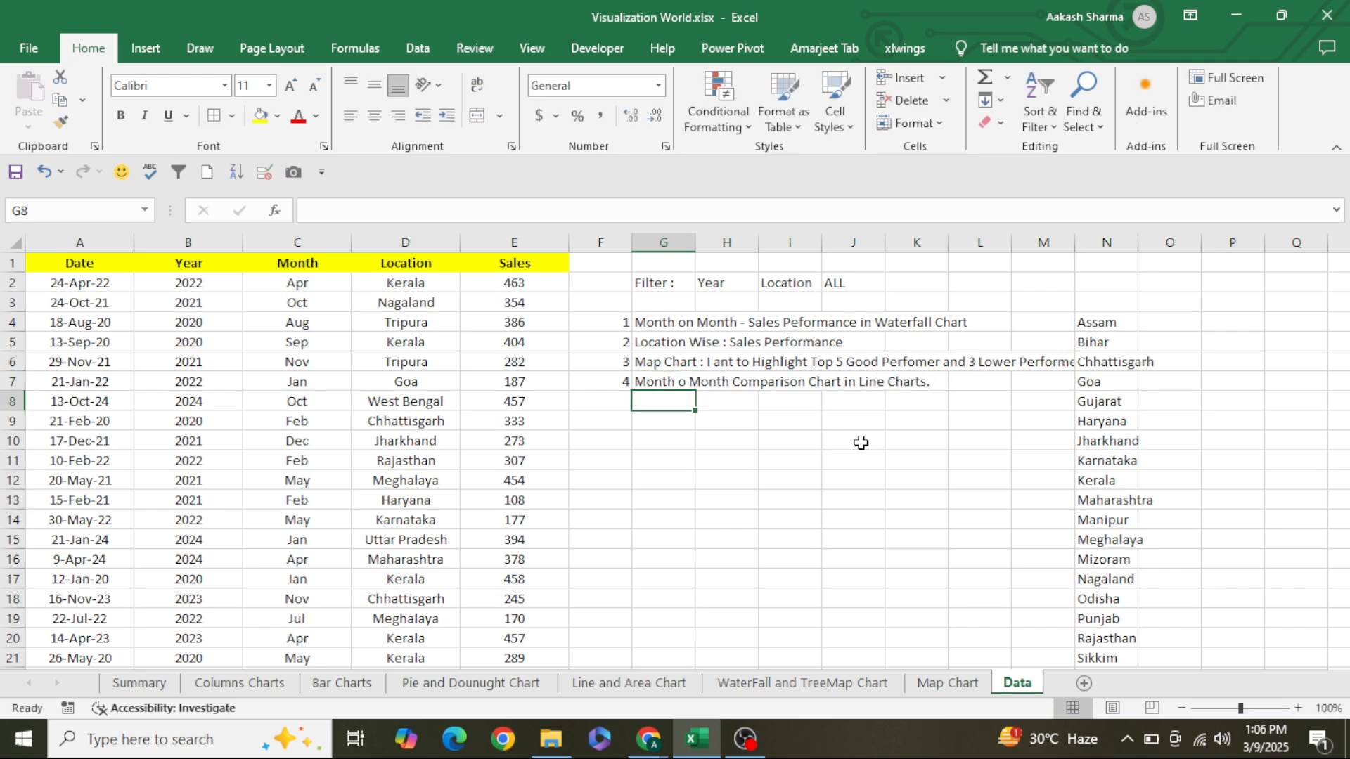
key(Up)
key(ctrl+space)
key(Left)
key(ctrl+space)
key(shift+Right)
key(shift+Right)
key(shift+Right)
key(shift+Right)
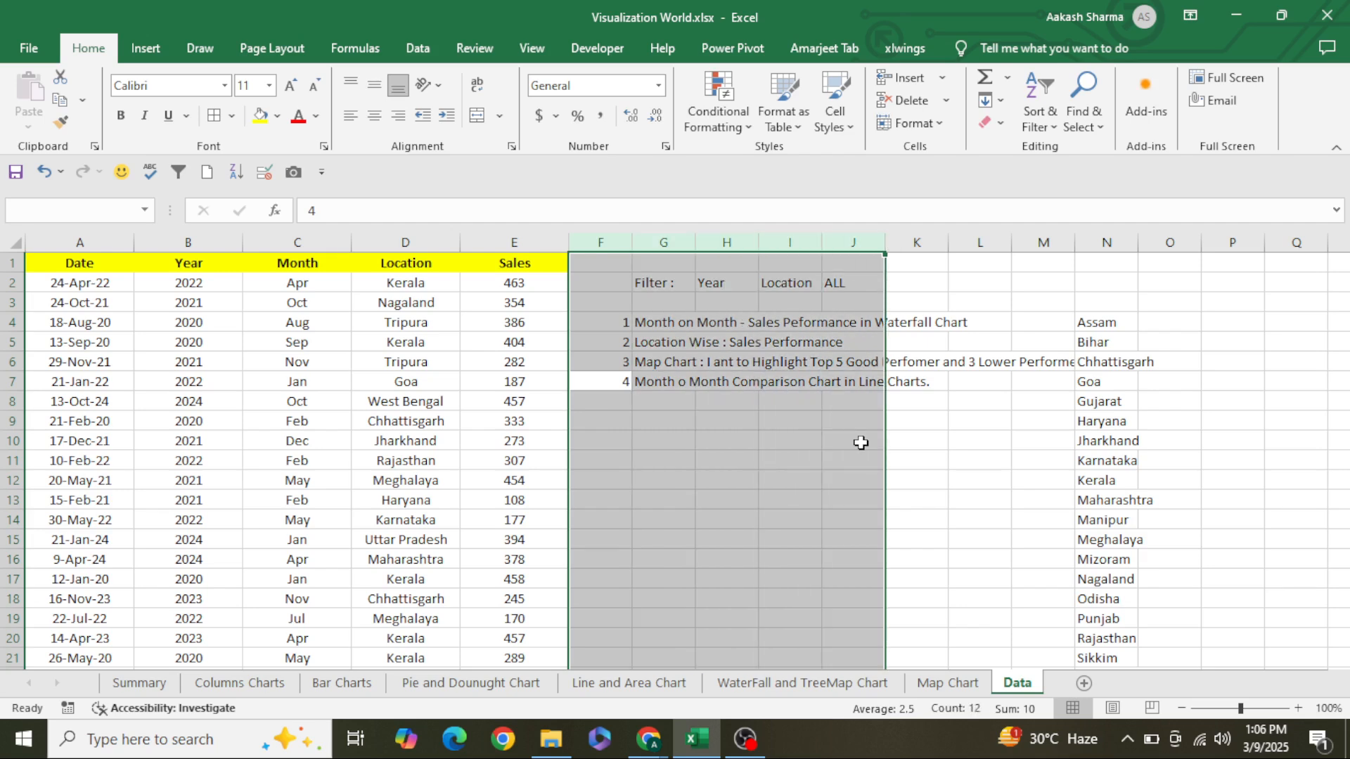
click(600, 480)
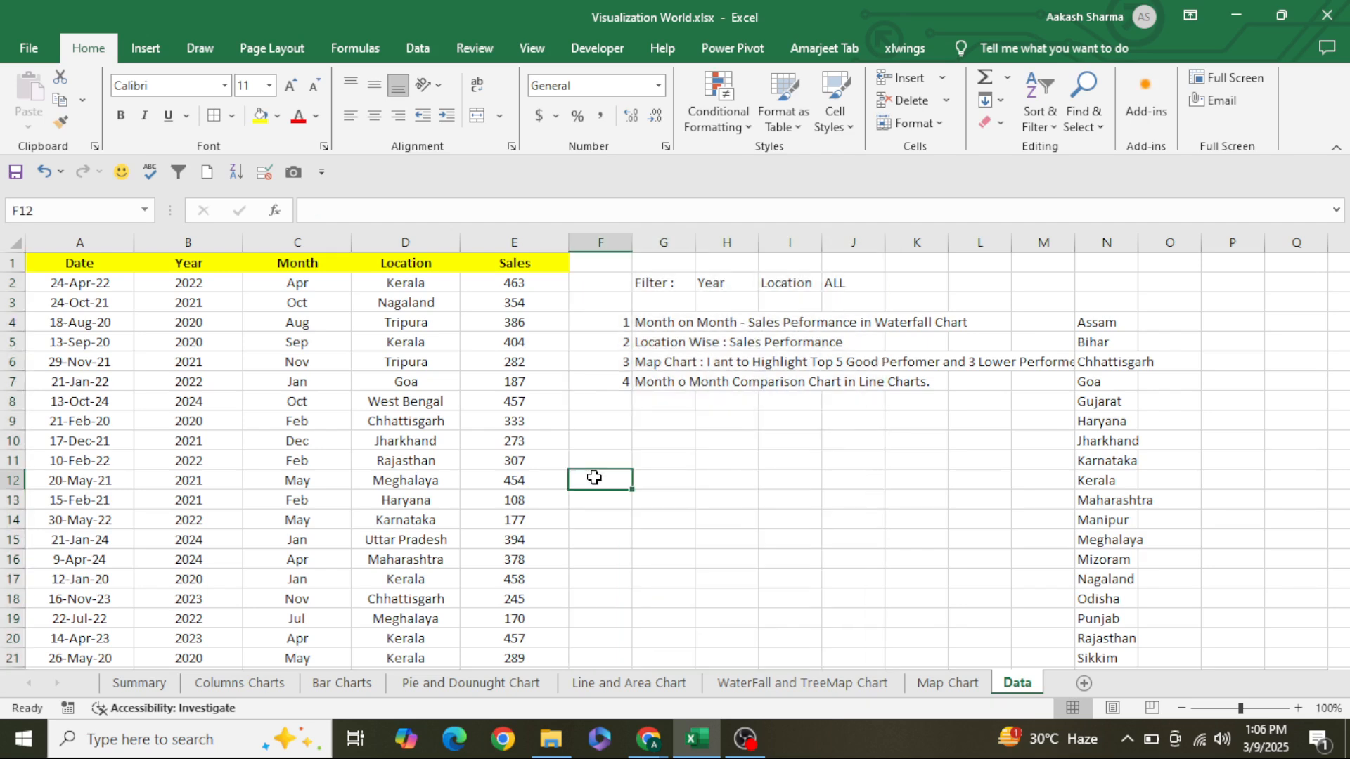
Add a new worksheet after the Data sheet and name it Dashboard.
click(1083, 684)
double_click(1076, 683)
text(Dashboard)
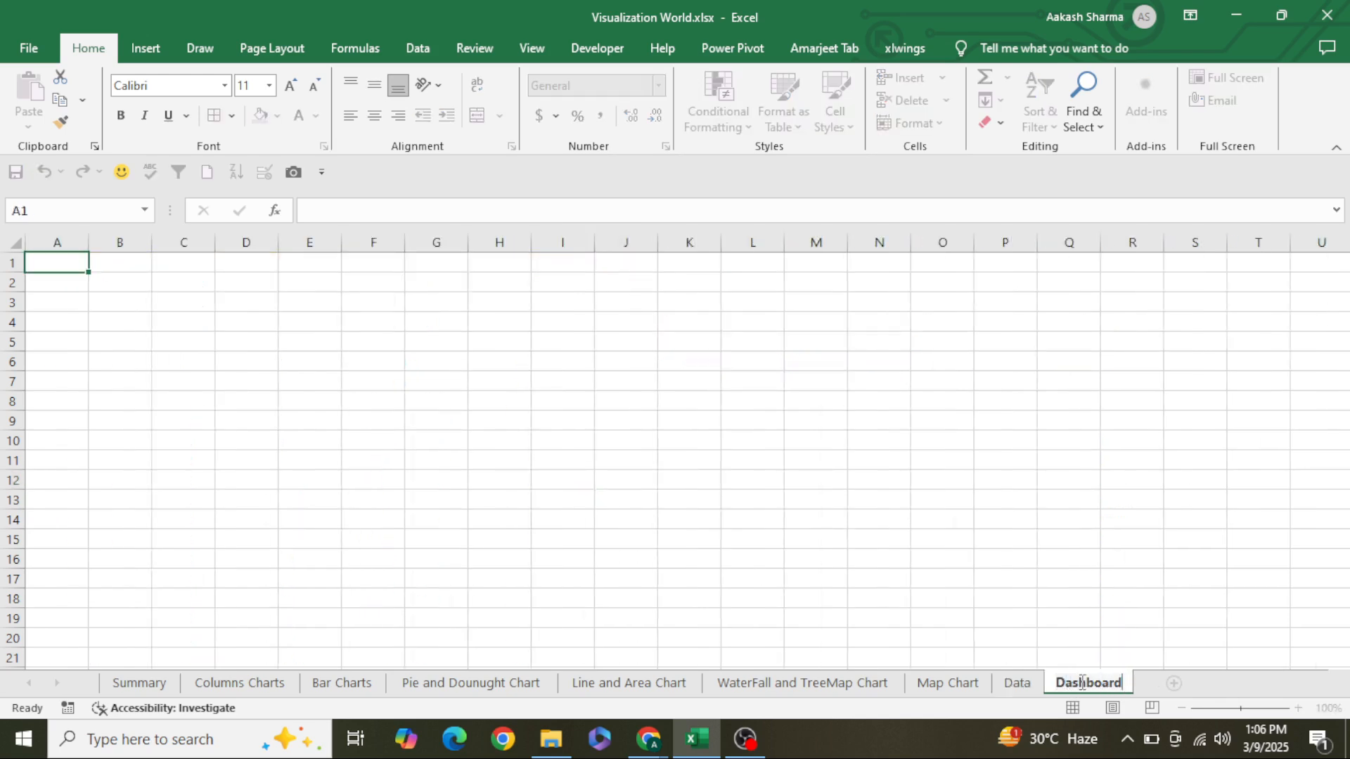
key(Return)
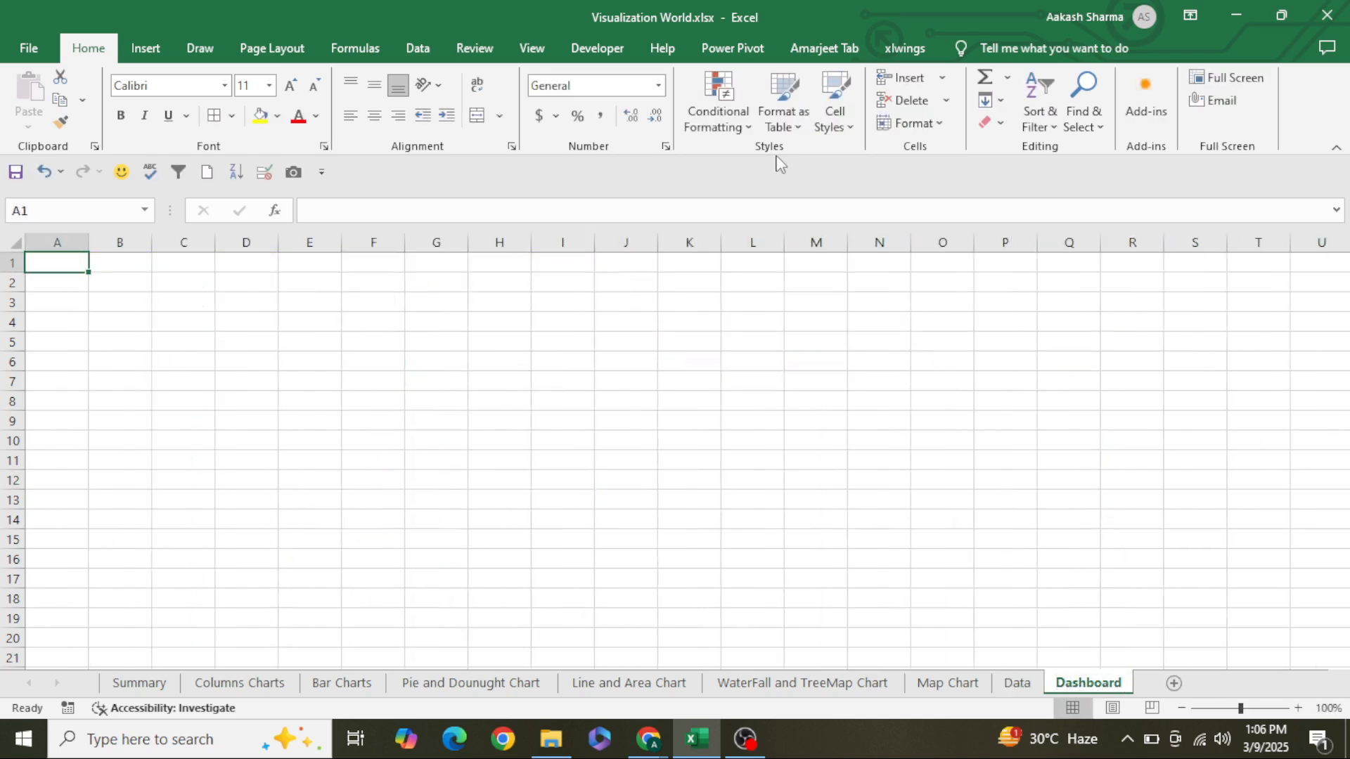
Hide the gridlines on the Dashboard sheet and select cell B2.
click(532, 48)
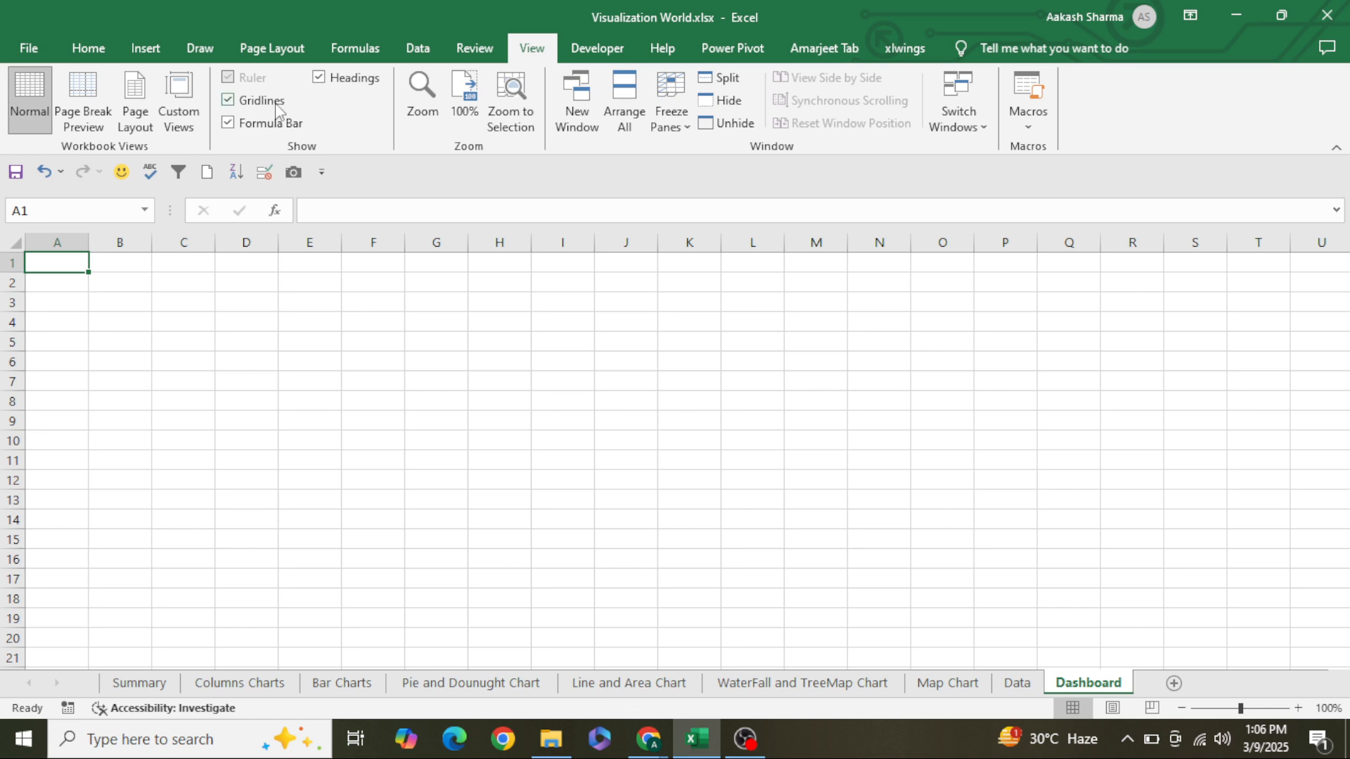
click(227, 100)
click(249, 334)
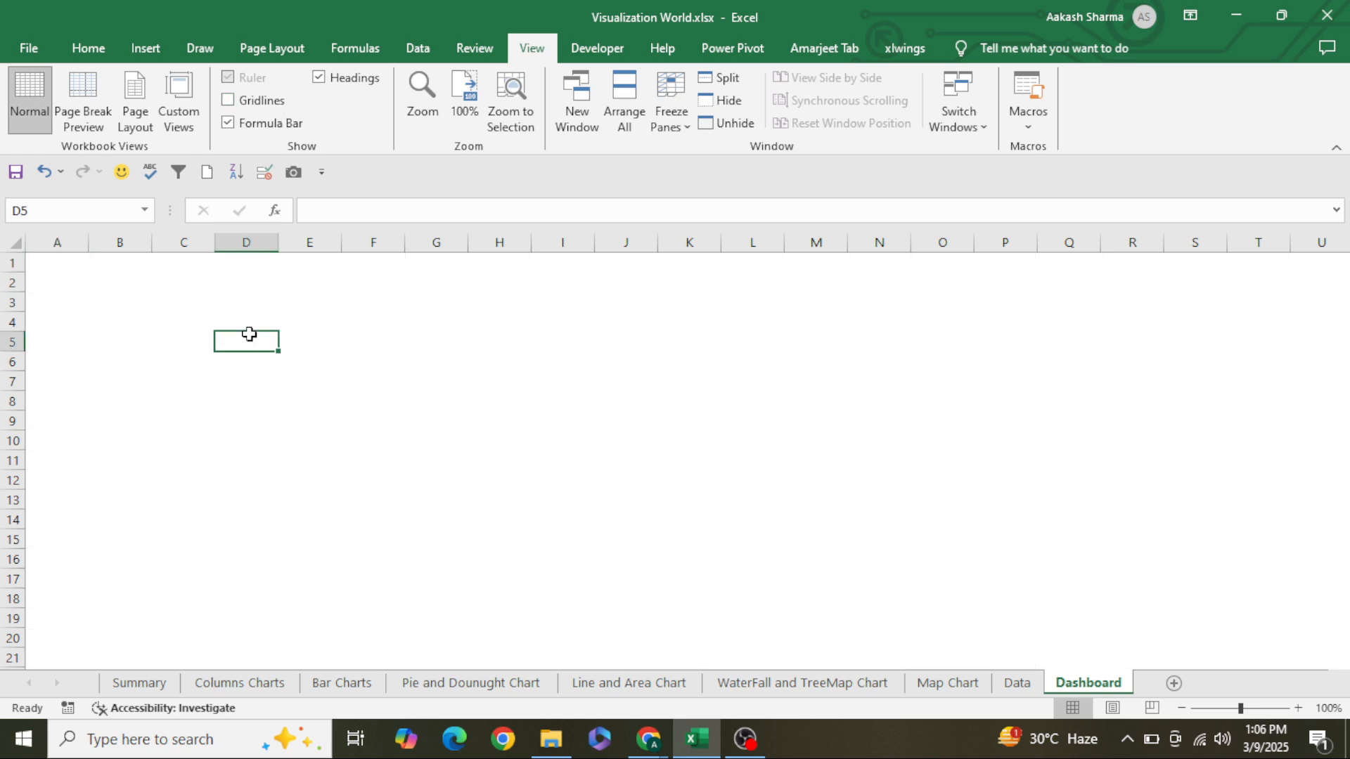
click(143, 284)
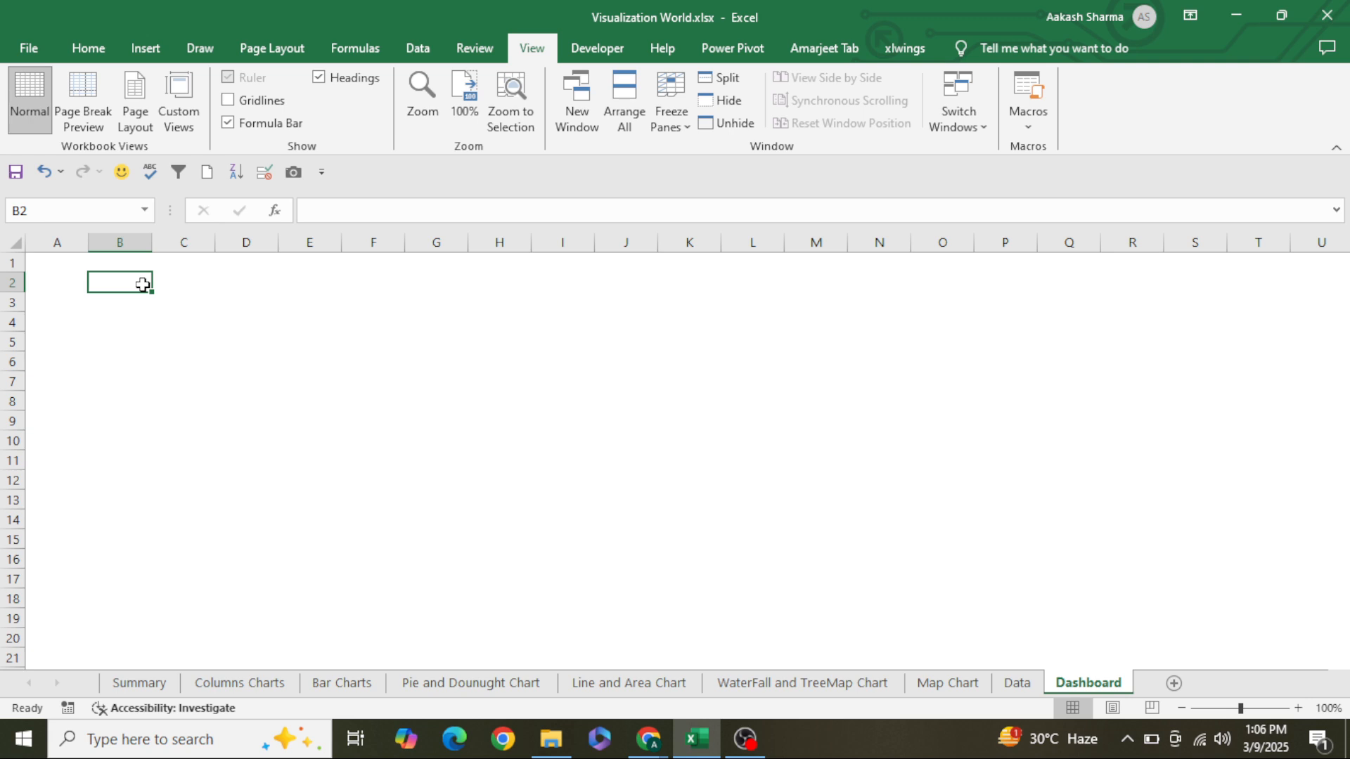
Draw a rectangle banner about 11.87" wide and 0.64" high across rows 1 to 3, from column A to column R.
click(144, 48)
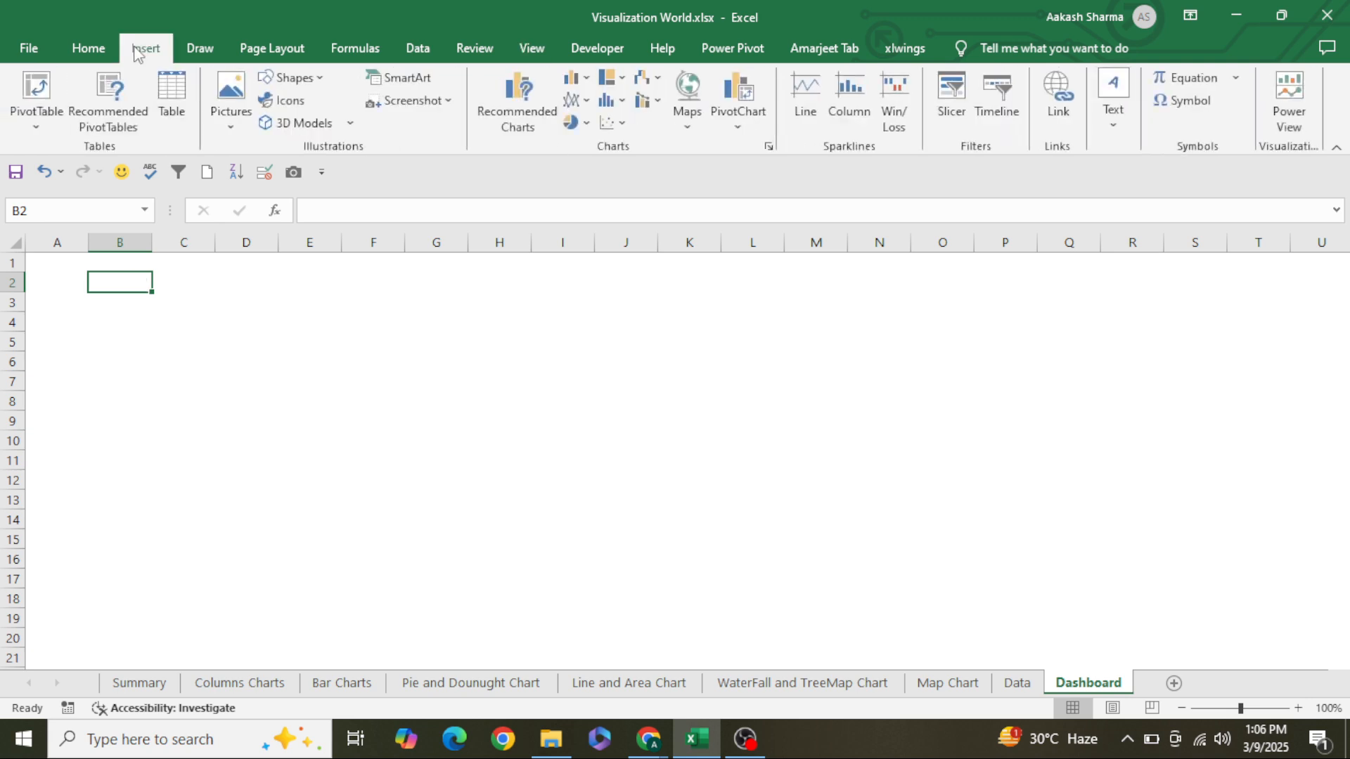
click(318, 83)
click(344, 138)
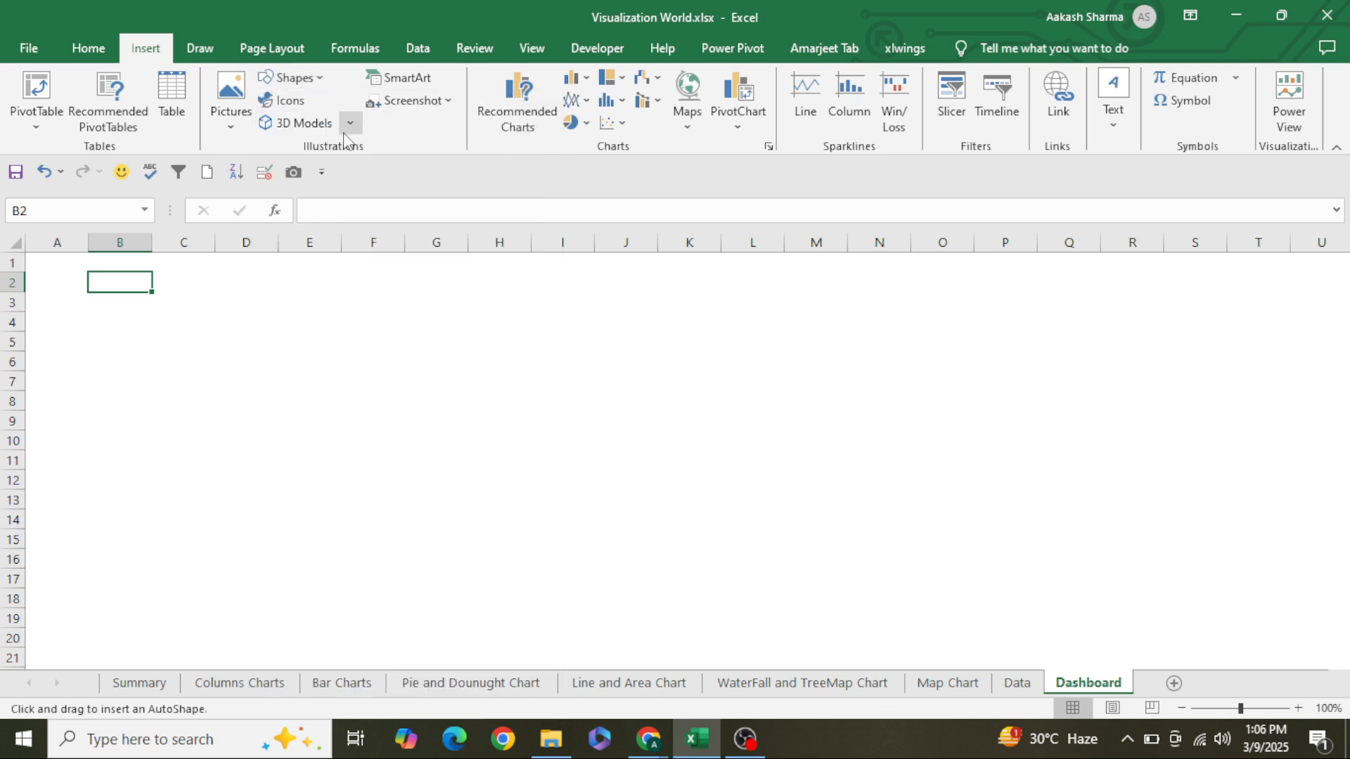
drag(35, 258, 1126, 316)
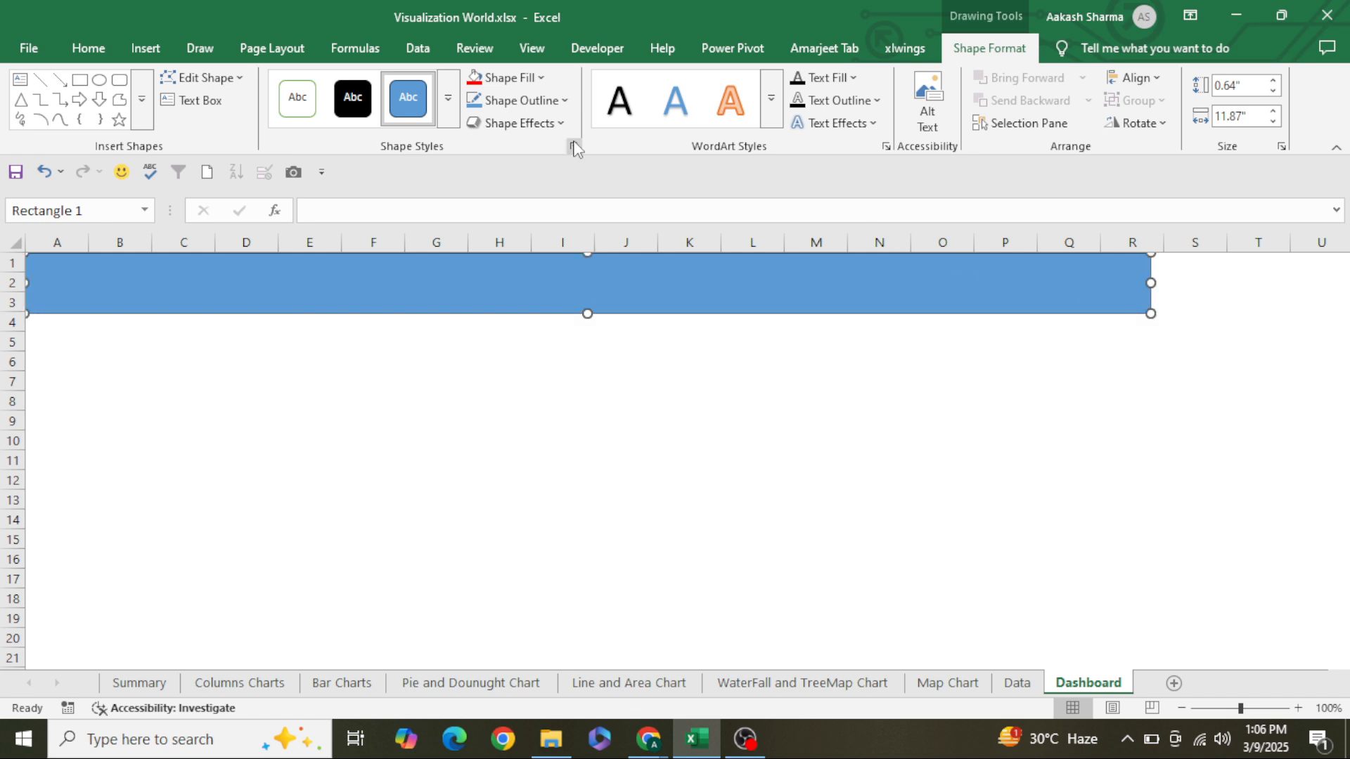
Fill the banner rectangle with the recently used orange and apply the second preset shape effect in the first row.
click(539, 83)
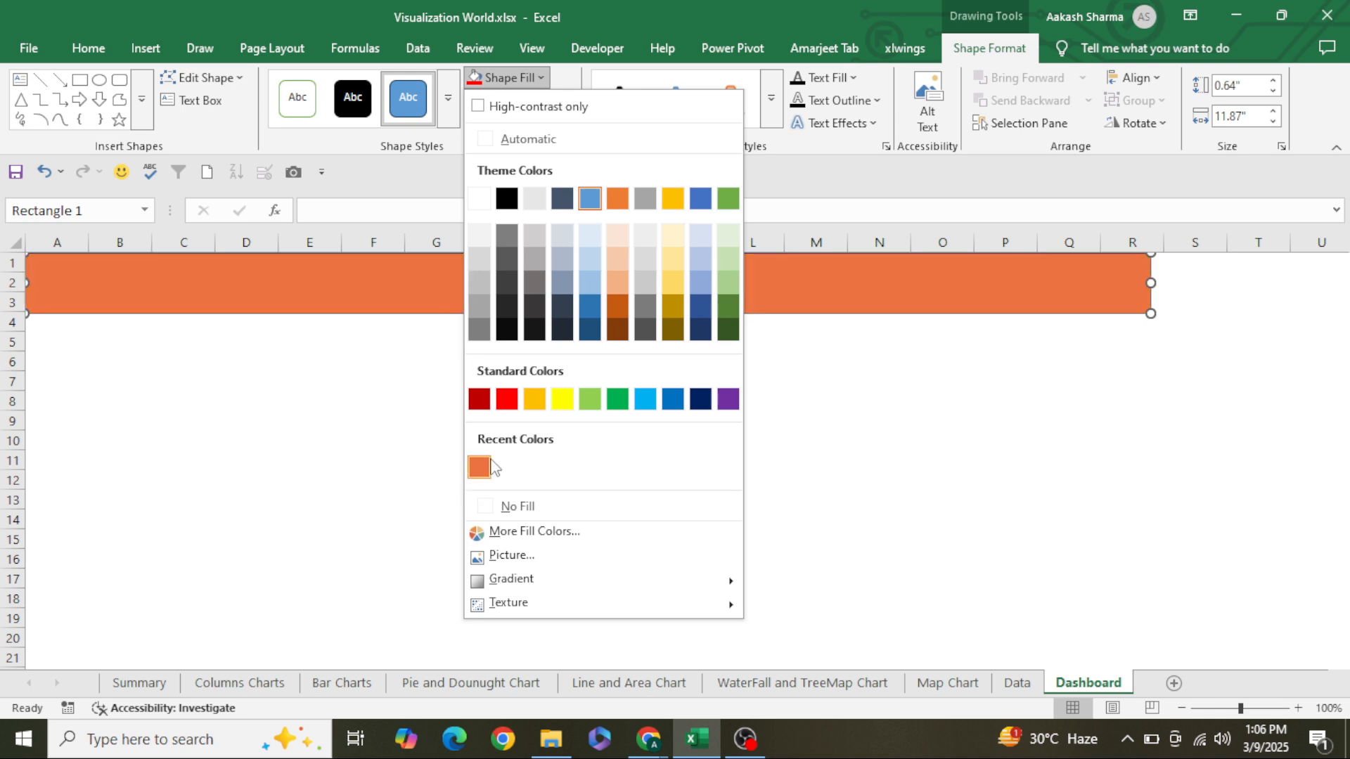
click(480, 467)
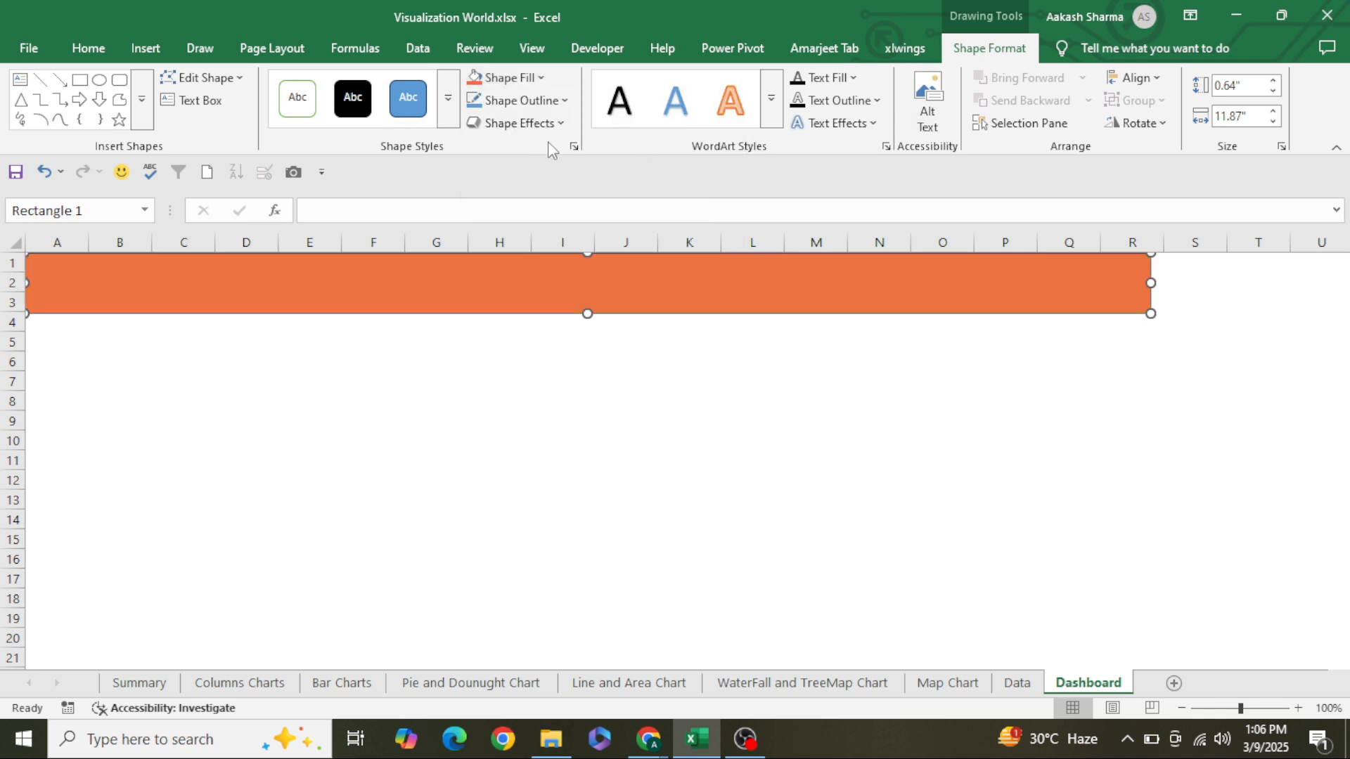
click(541, 123)
mouse_move(546, 152)
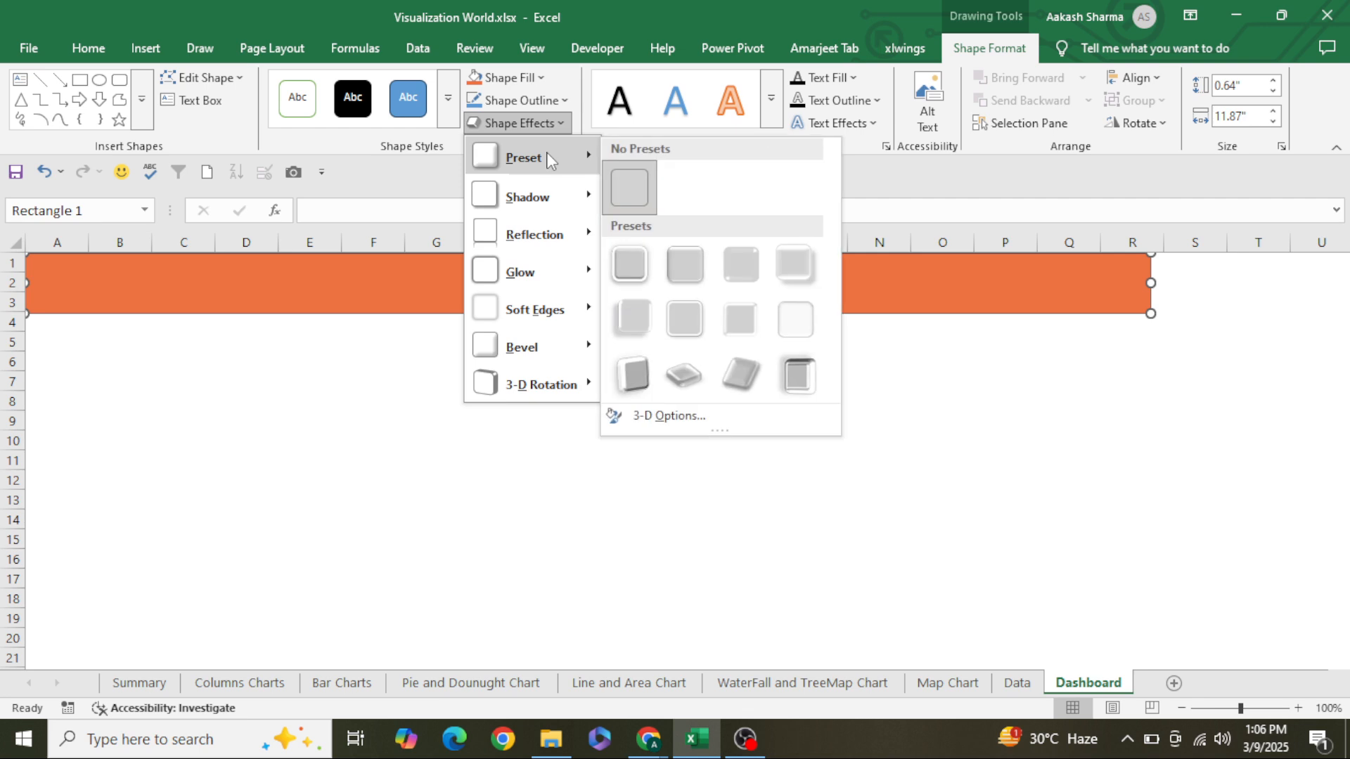
click(696, 273)
click(518, 423)
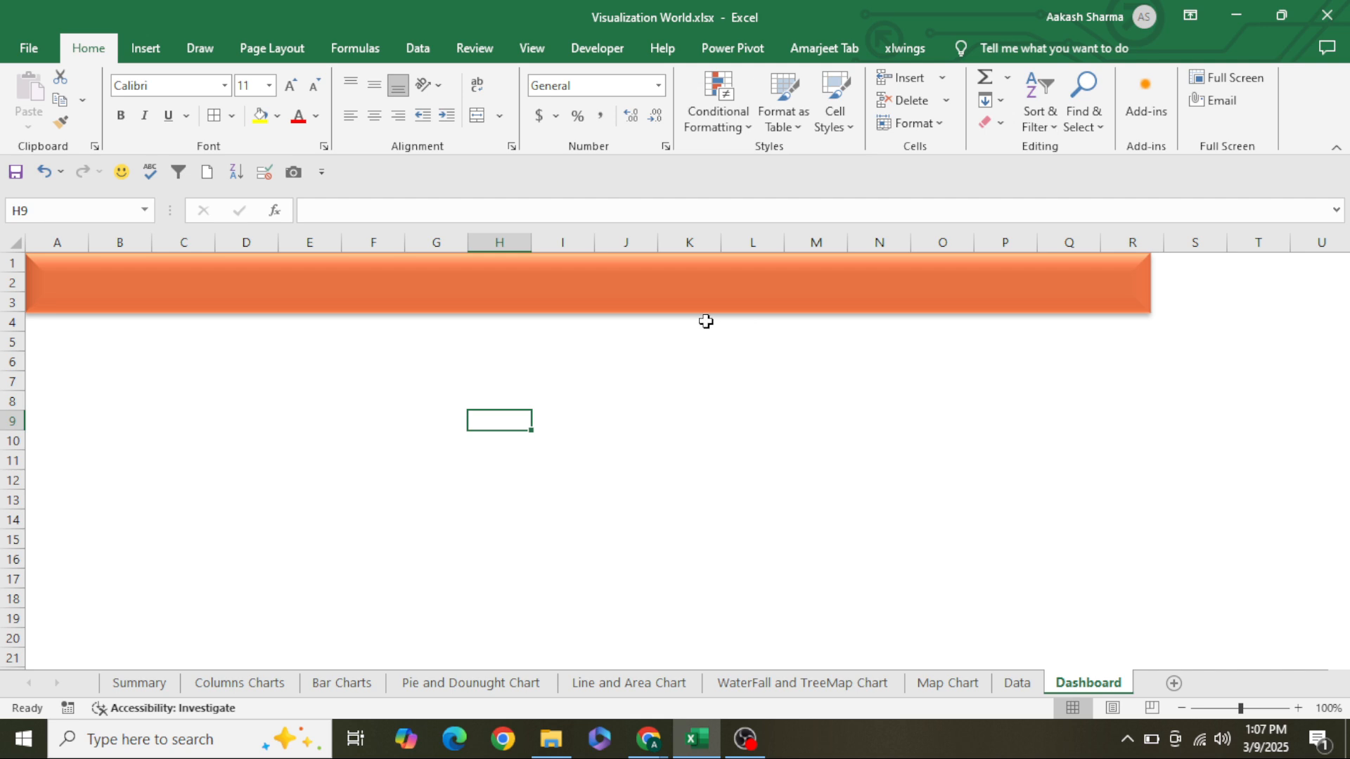
Search the online pictures for "Dashboard icons" and browse through the images.
click(159, 53)
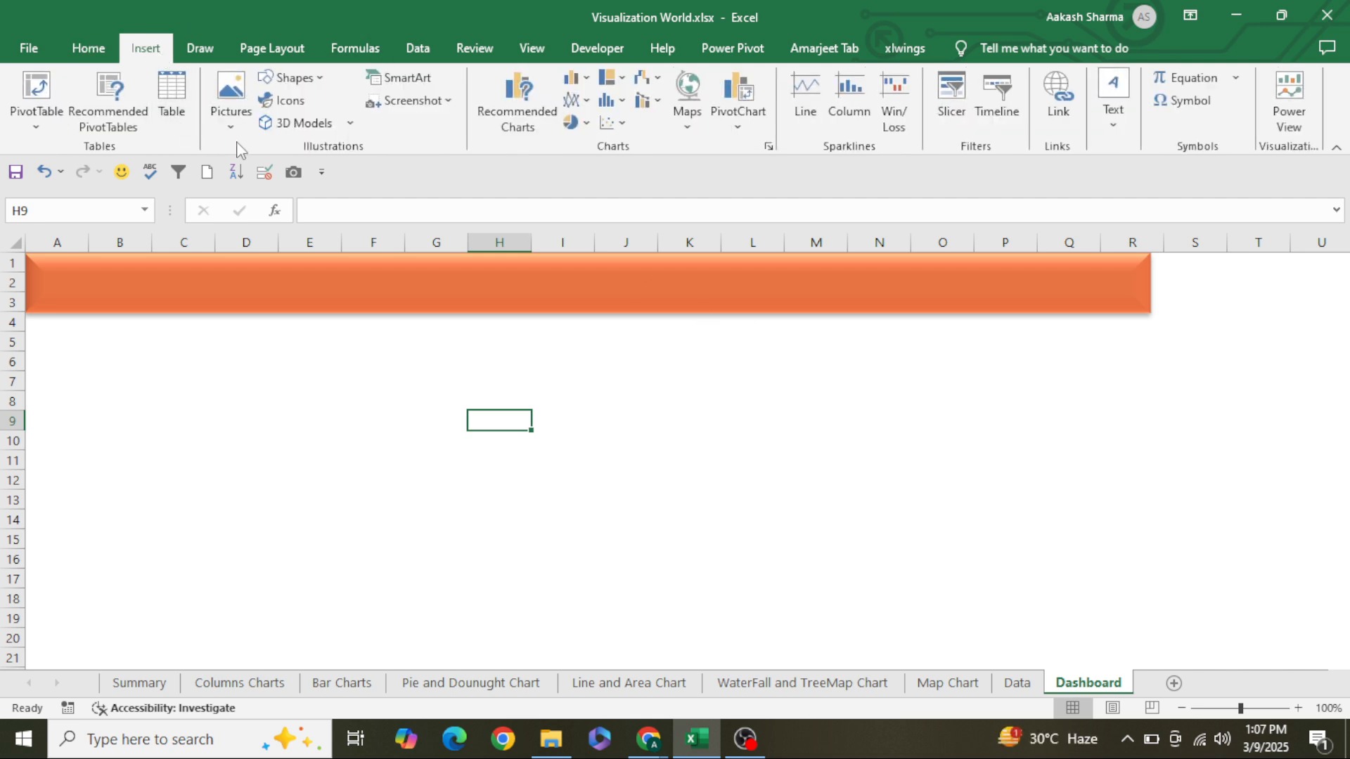
click(231, 120)
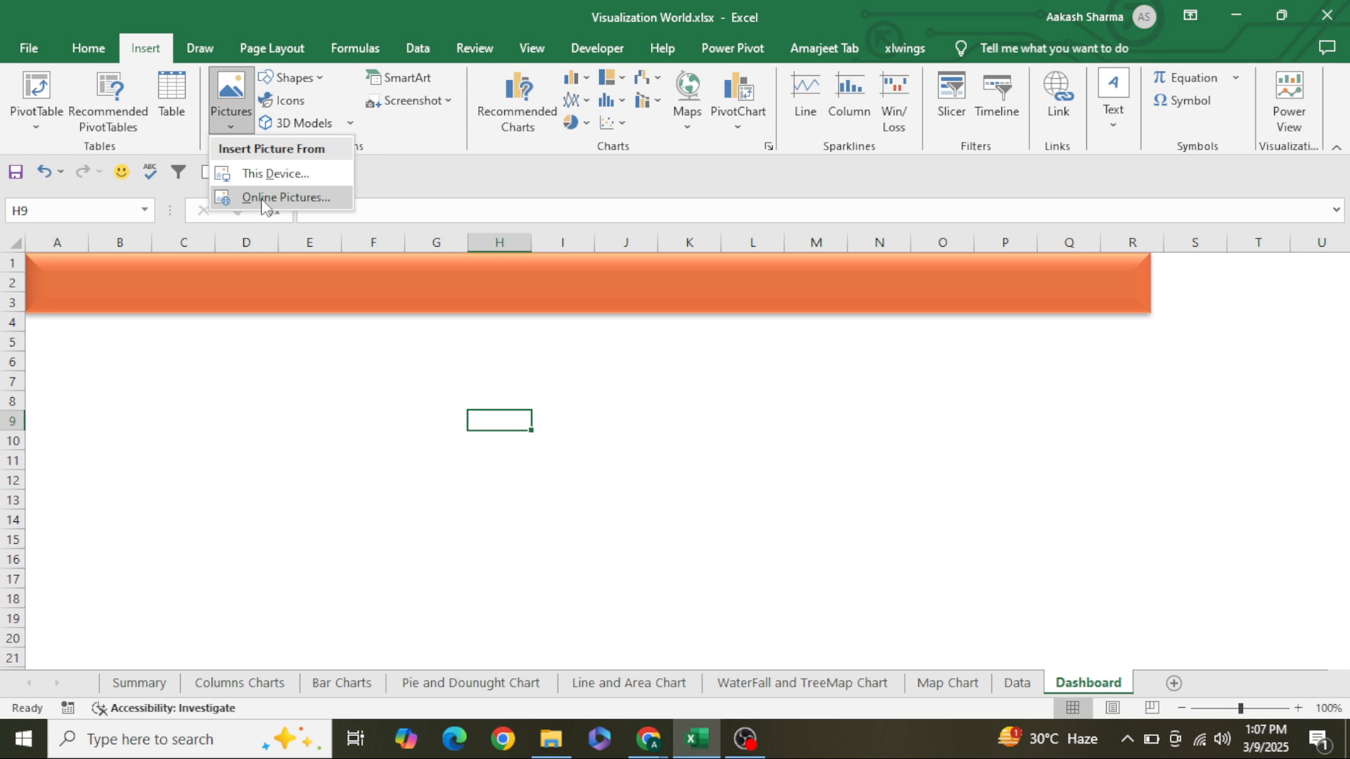
click(266, 205)
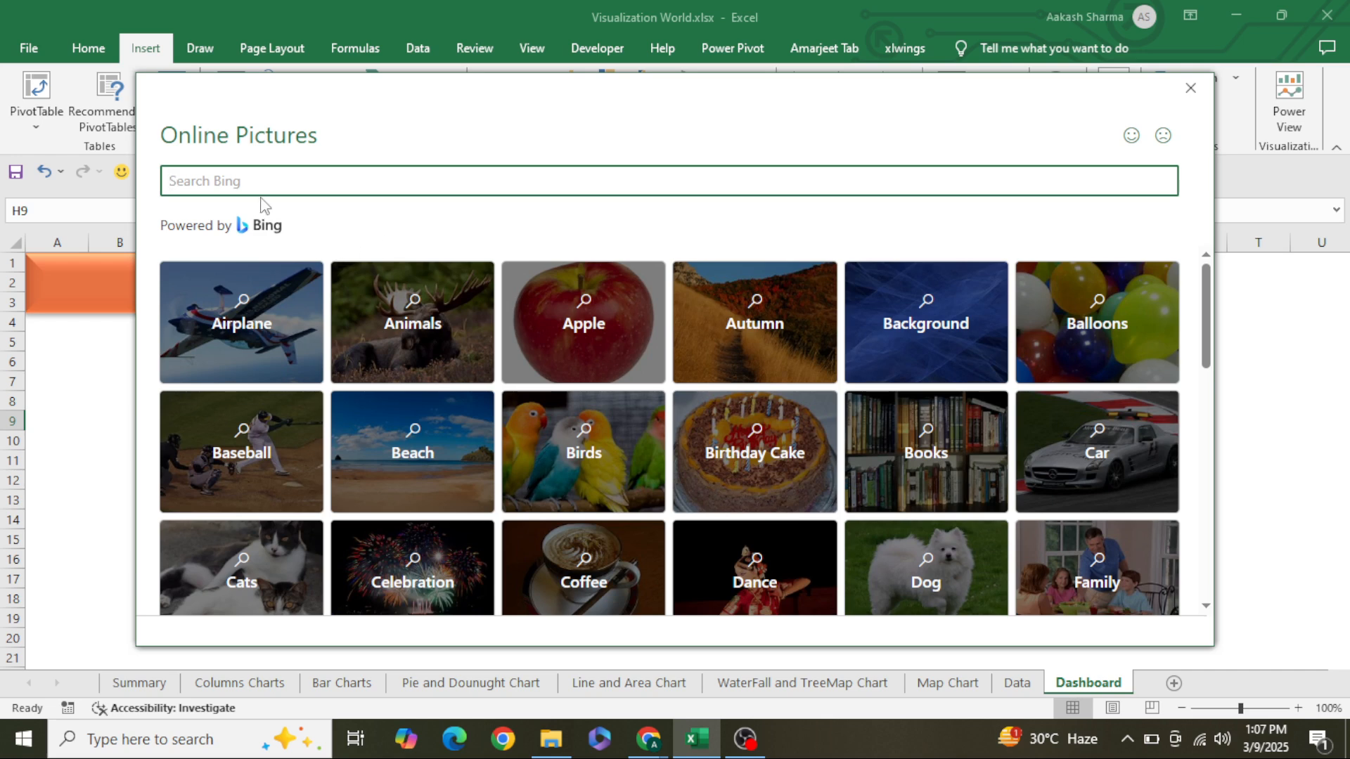
text(Dashboard icons)
key(Return)
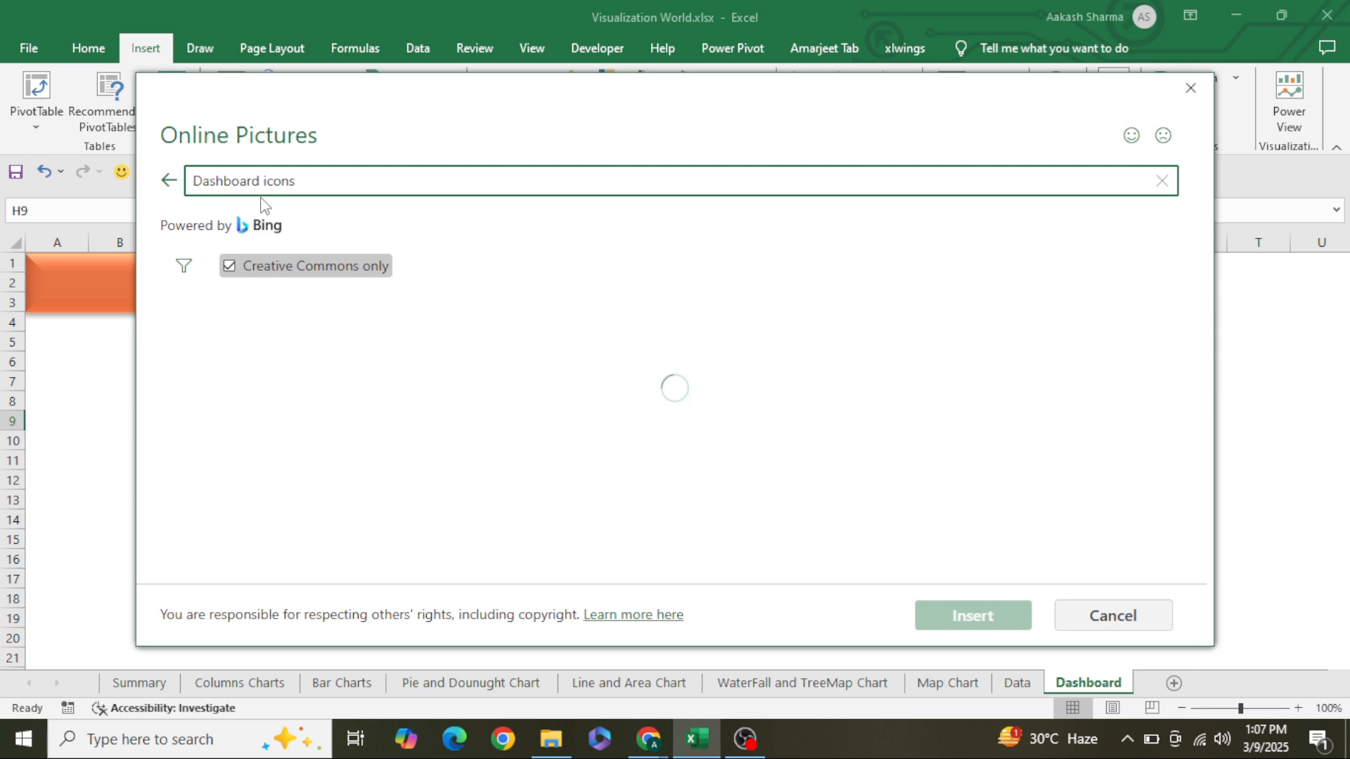
scroll(716, 435, down, 3)
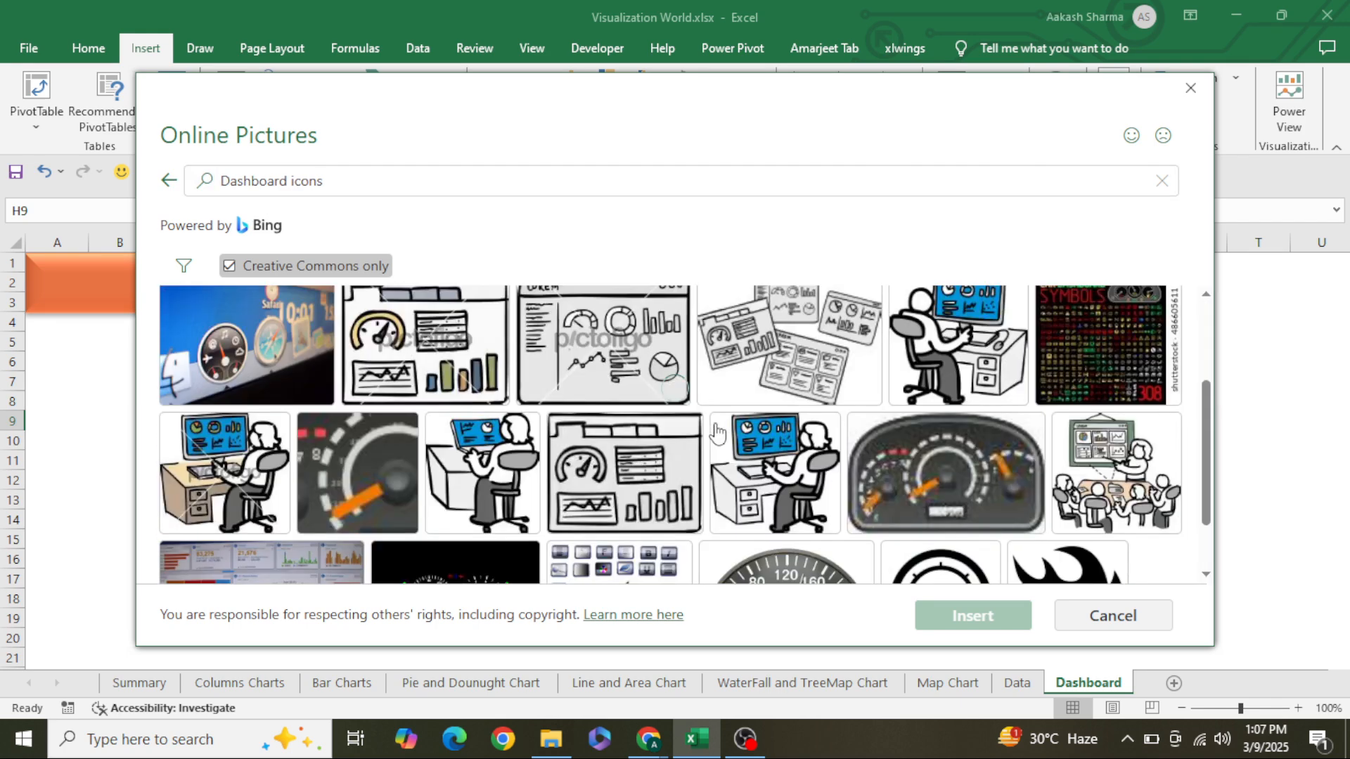
scroll(715, 434, down, 3)
scroll(716, 432, down, 7)
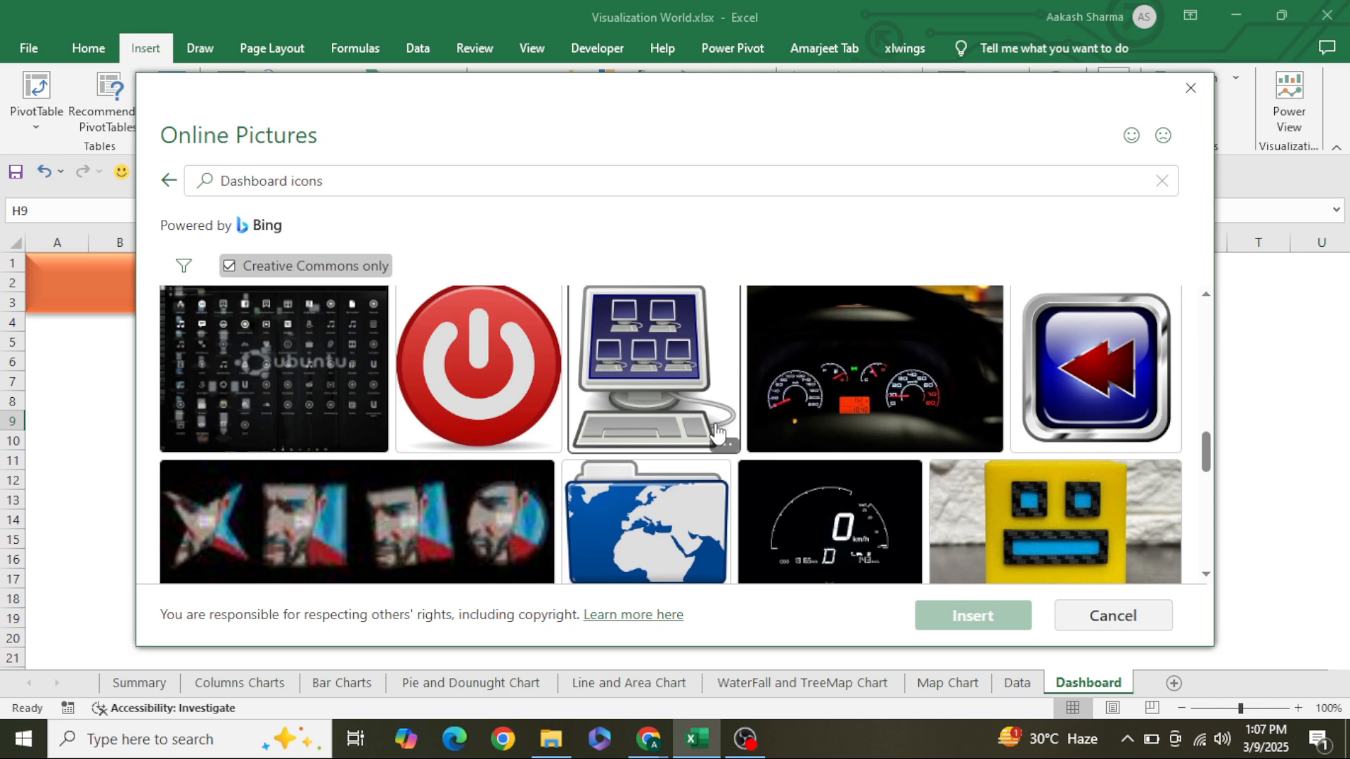
scroll(716, 434, down, 3)
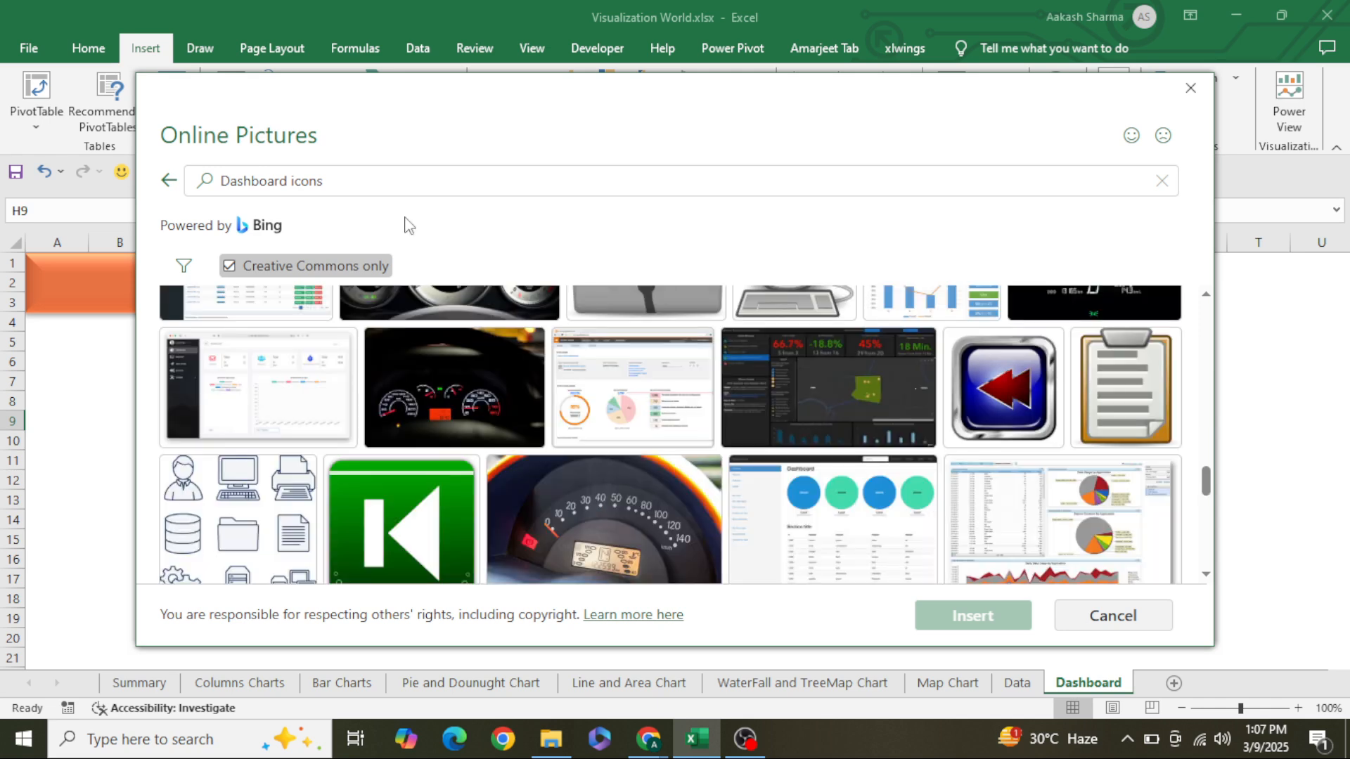
Refine the online picture search to "Sales Dashboard icons".
click(345, 175)
double_click(345, 175)
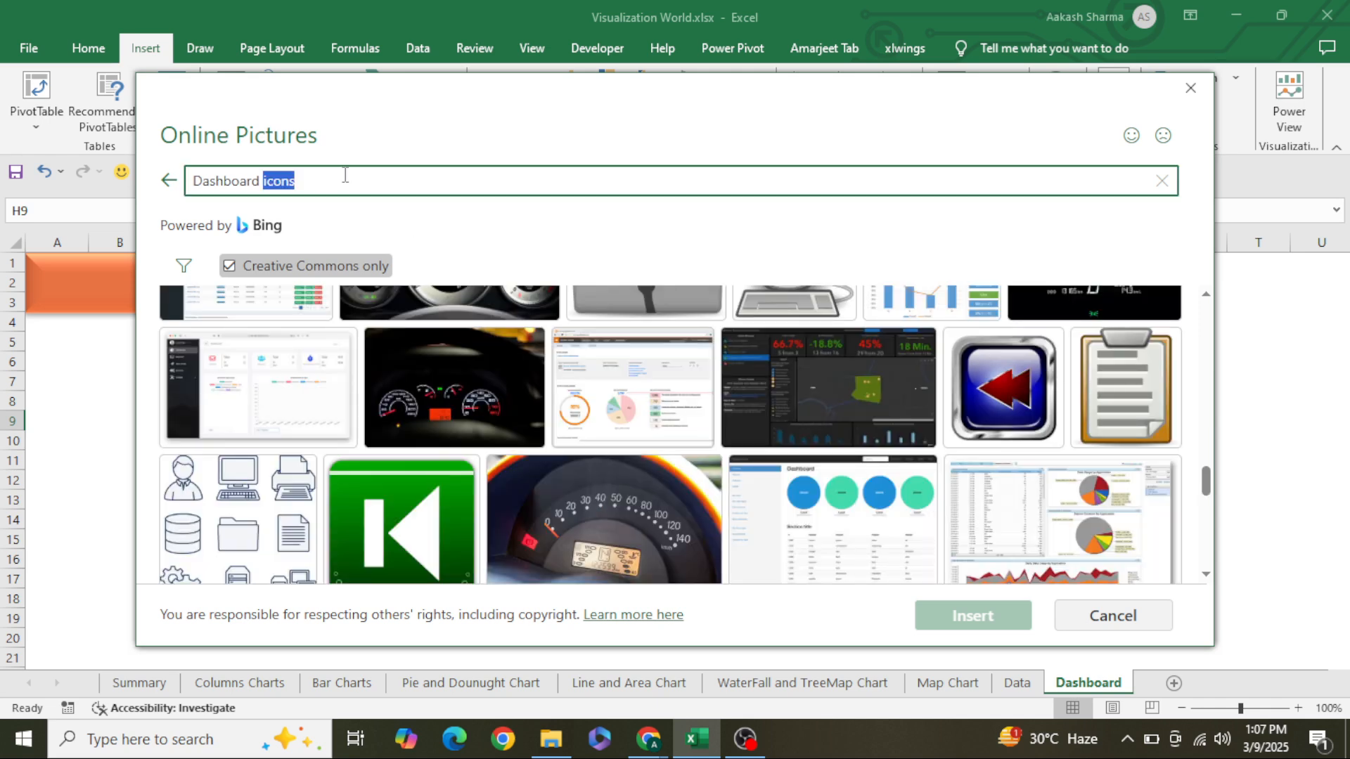
key(Home)
text(Sales)
key(Return)
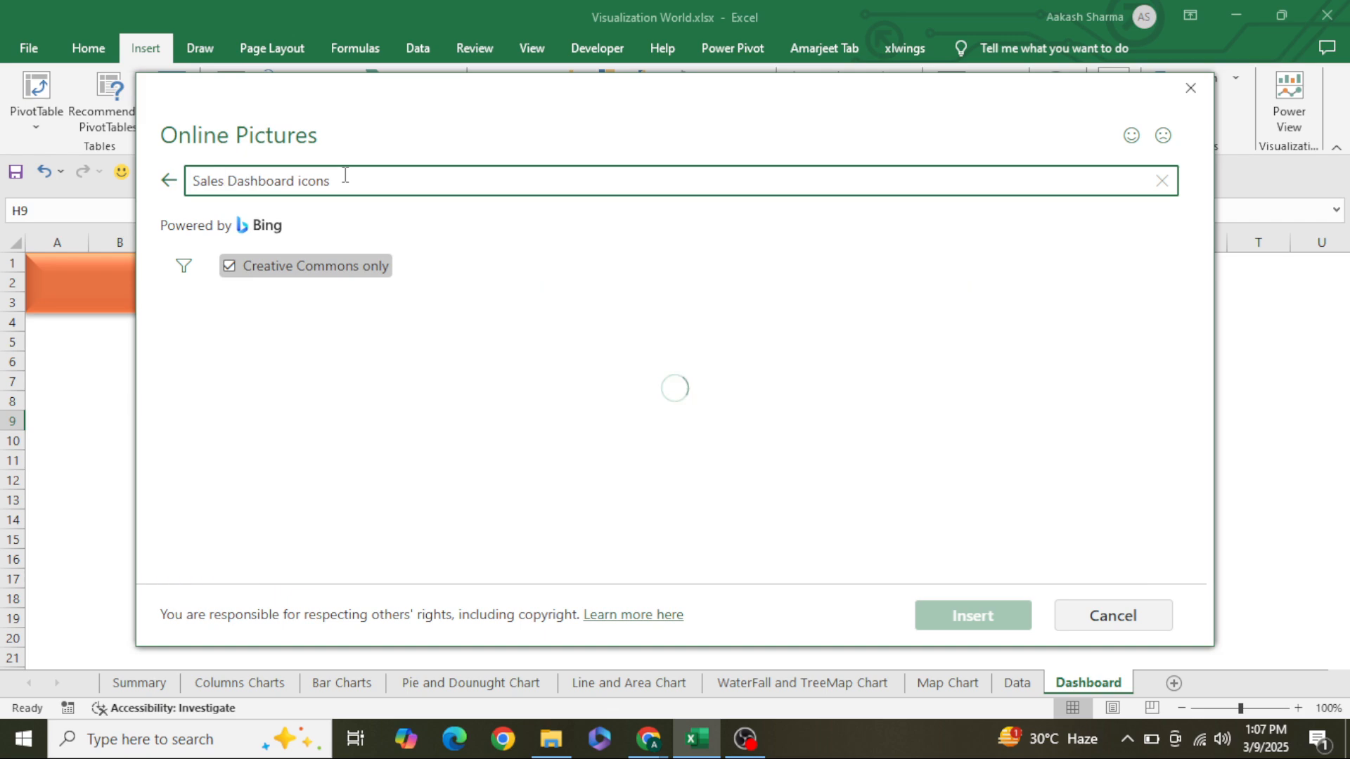
Change the online picture search to "Sales icons".
click(345, 175)
key(ctrl+BackSpace)
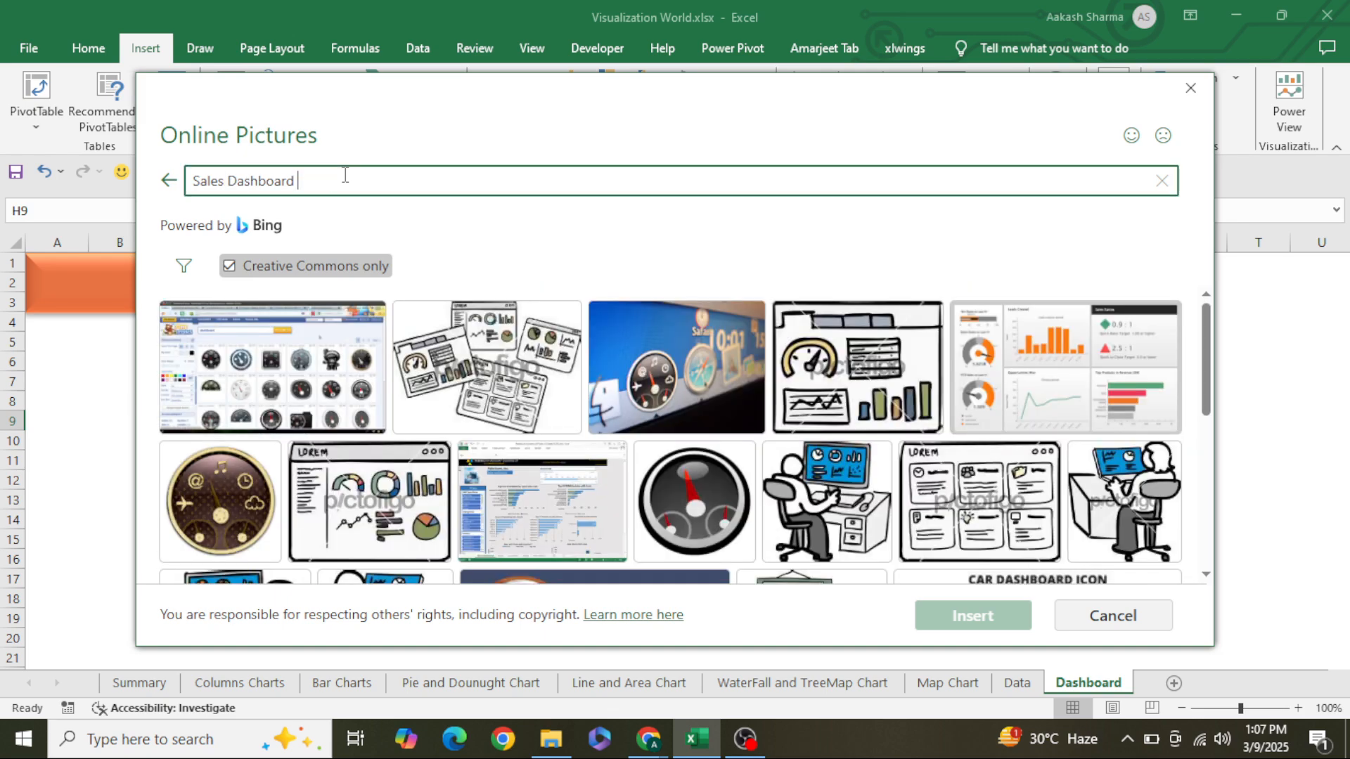
key(ctrl+shift+Left)
key(BackSpace)
text(icons)
key(Return)
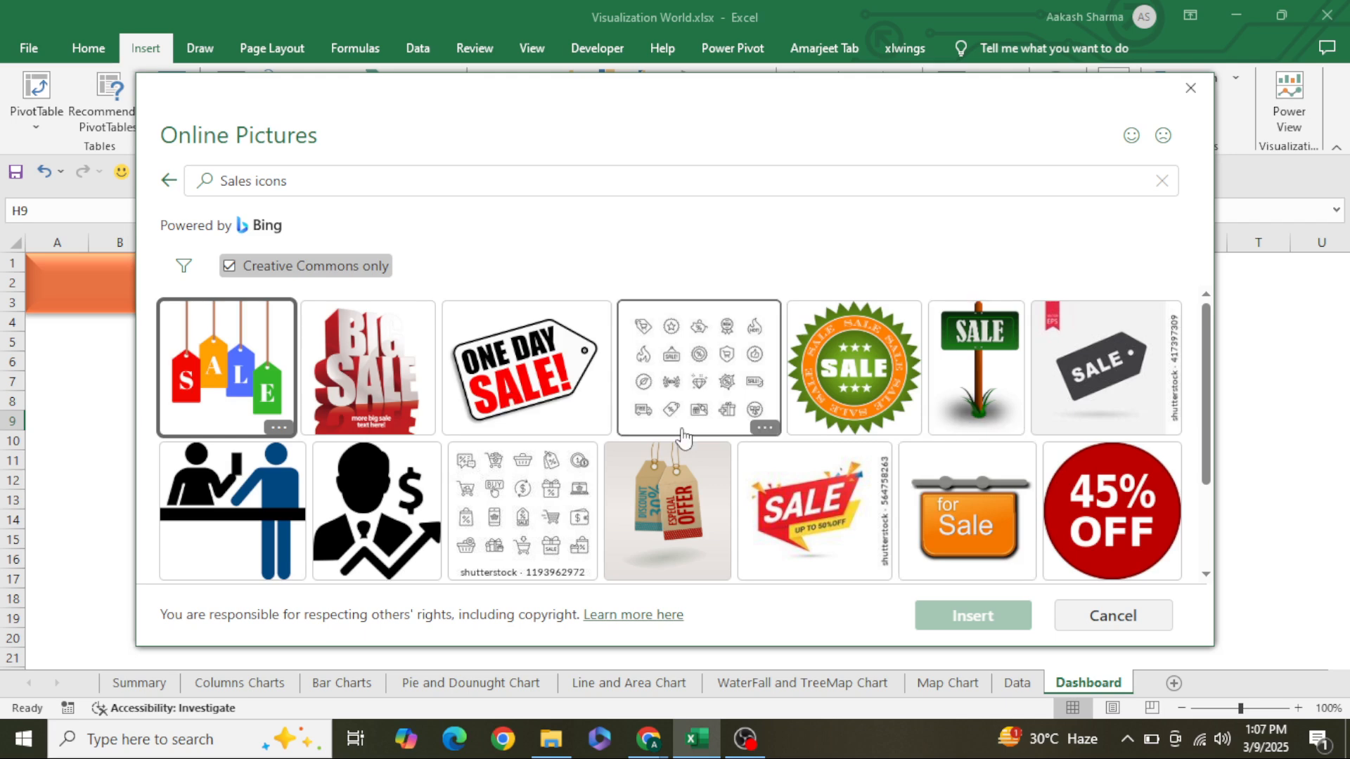
Insert the black growth icon showing bars and a rising arrow from the online picture results.
scroll(682, 437, down, 2)
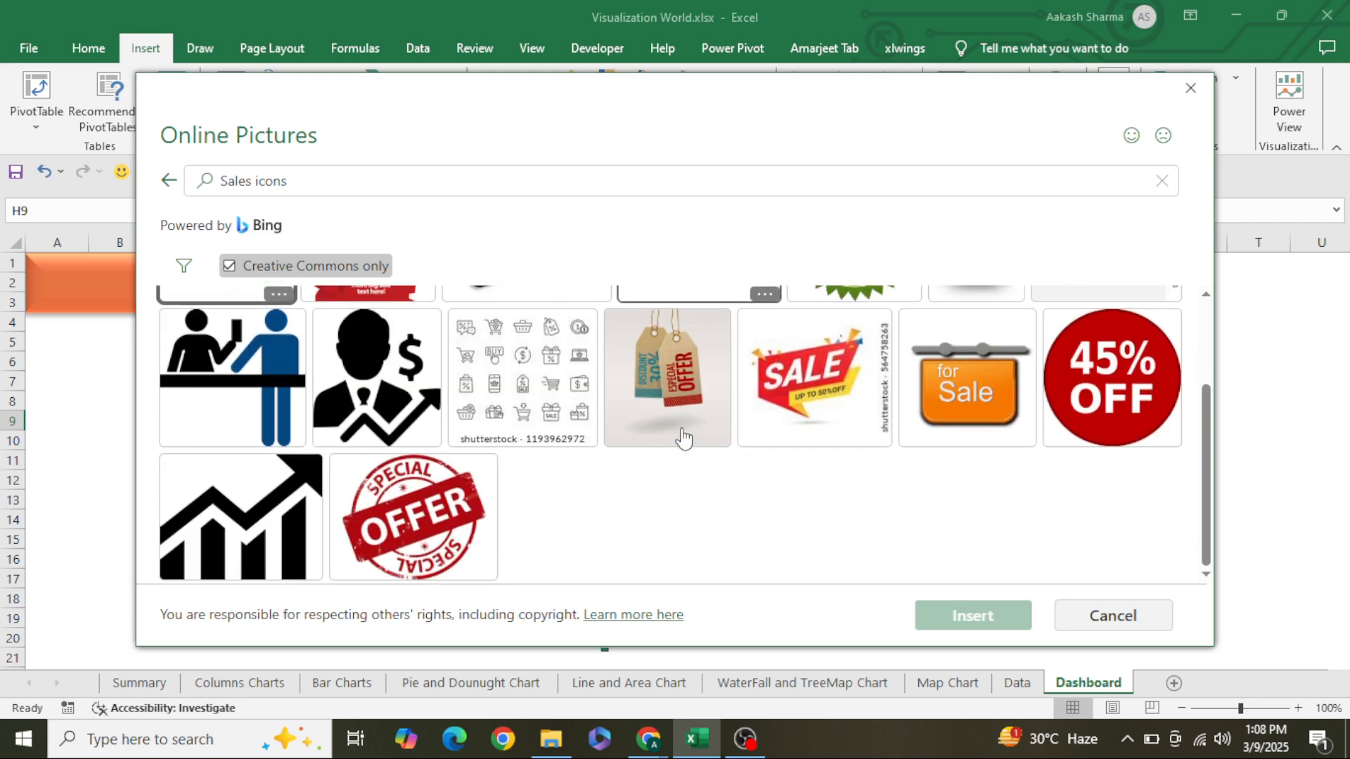
click(231, 512)
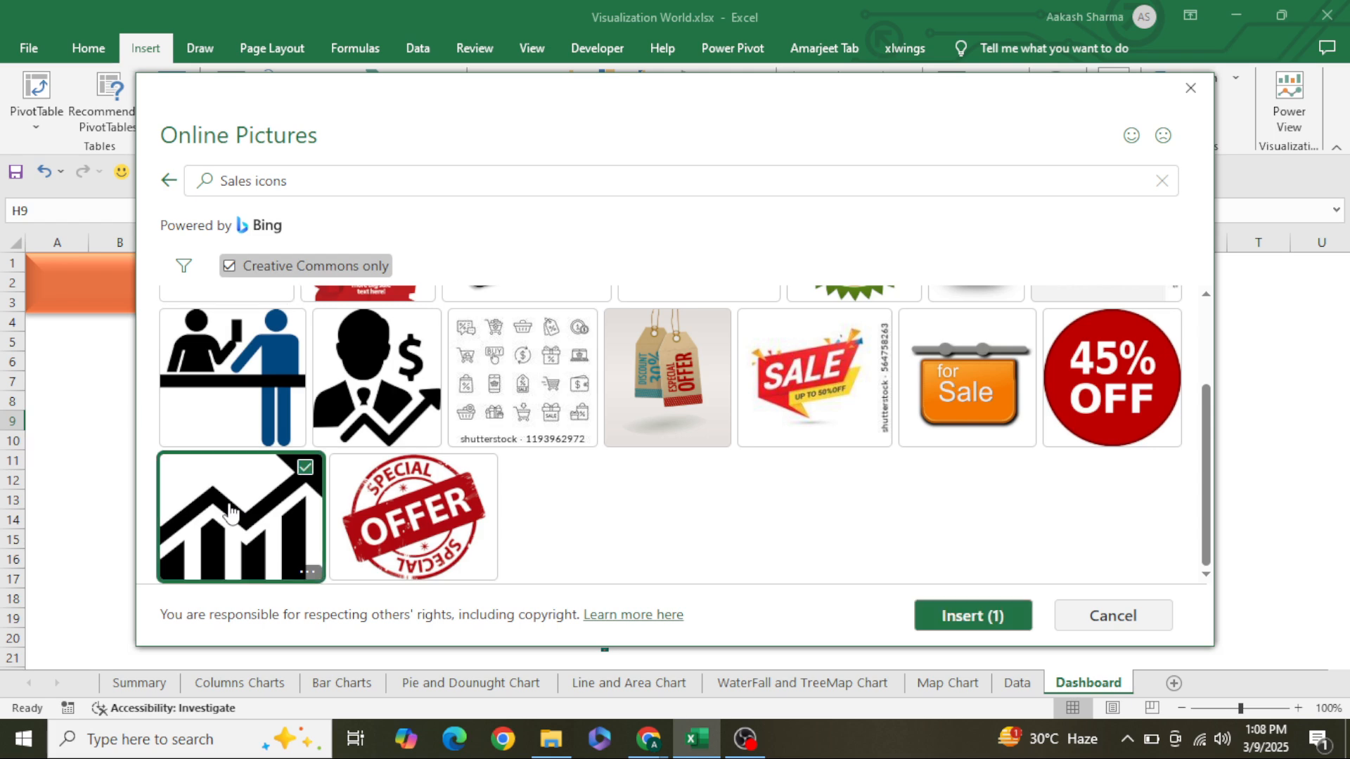
scroll(467, 499, up, 2)
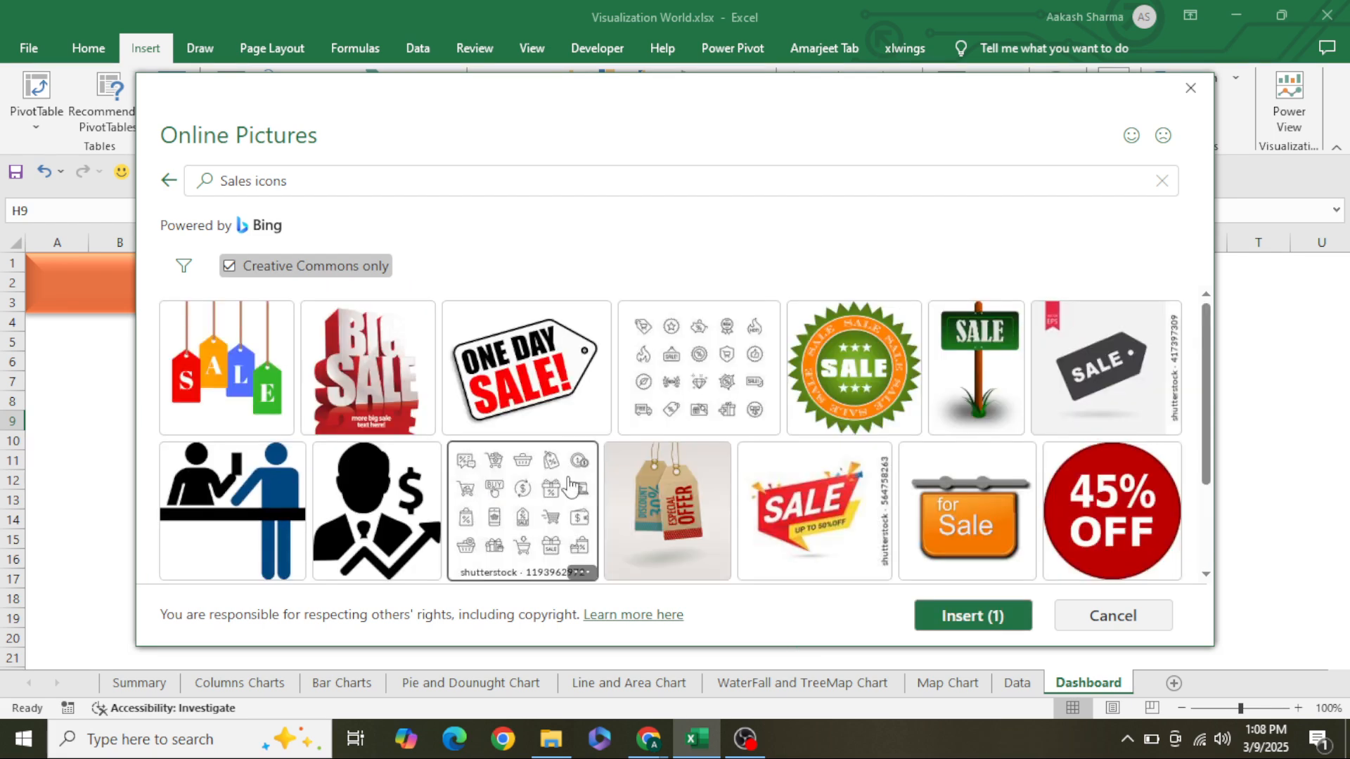
click(960, 617)
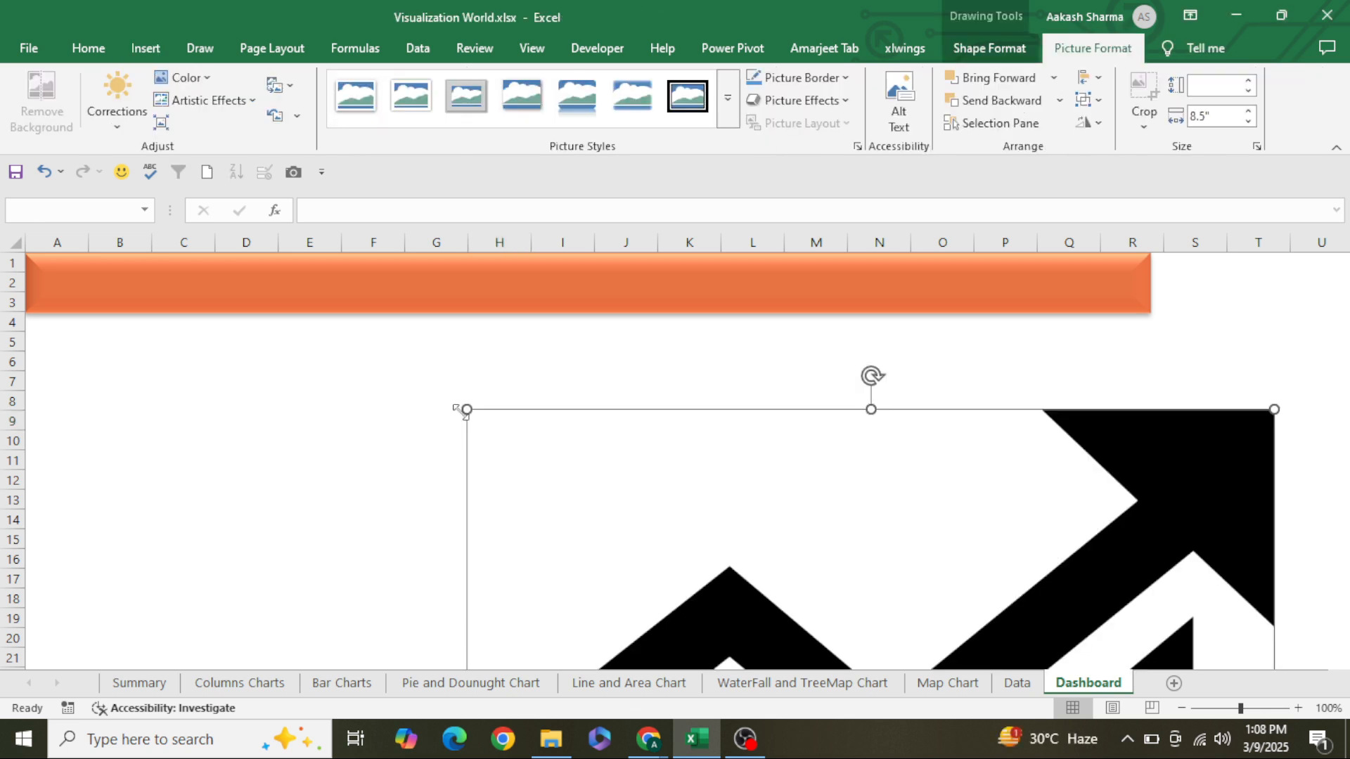
Shrink the growth icon to about the banner's height and place it at the banner's left end.
drag(462, 413, 1001, 621)
drag(1136, 627, 853, 343)
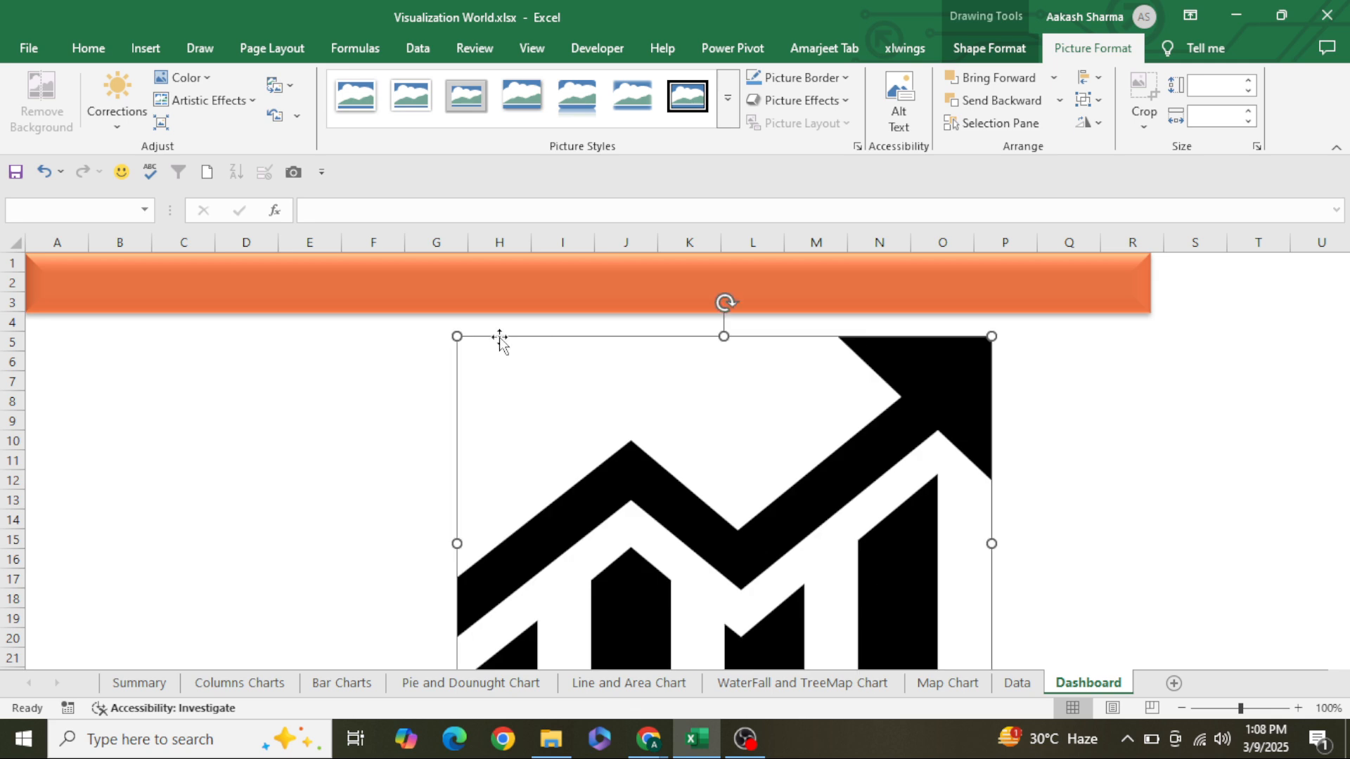
drag(459, 338, 795, 597)
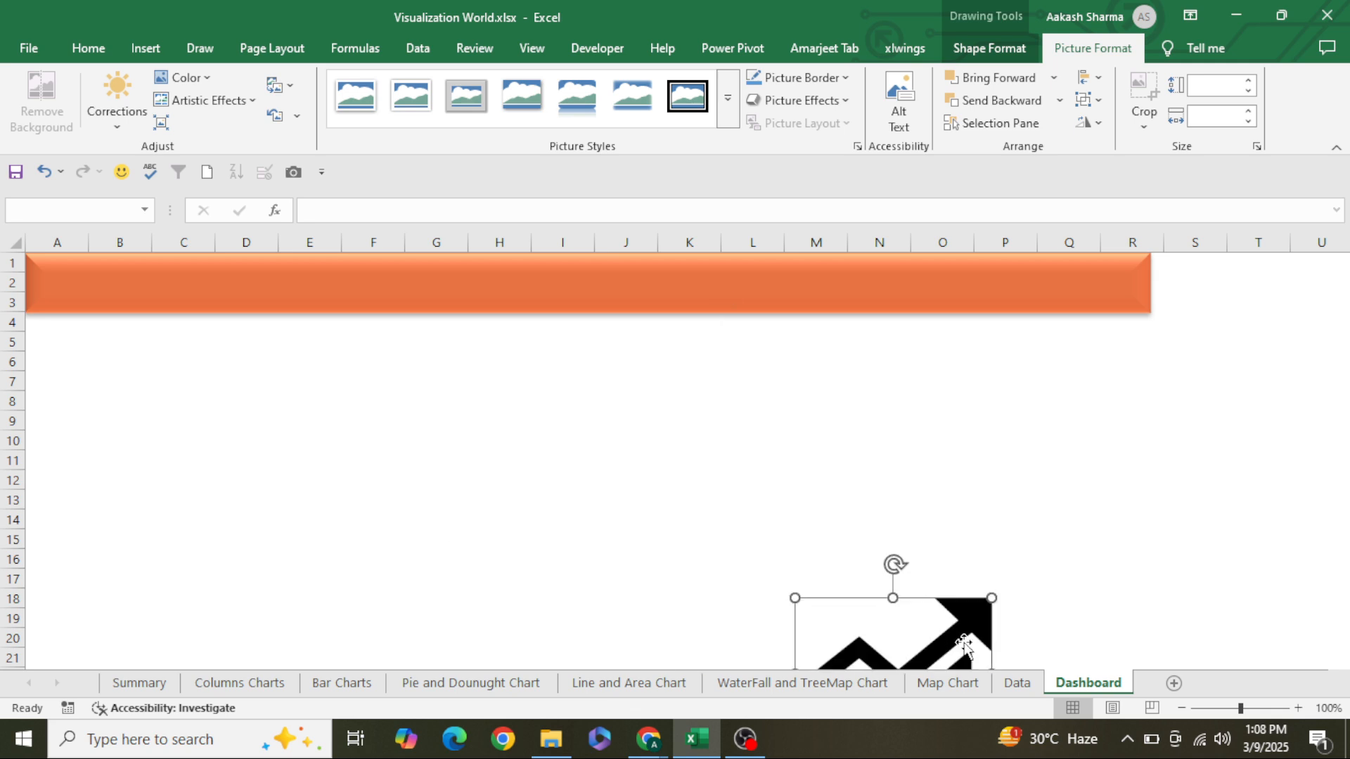
drag(964, 645, 771, 389)
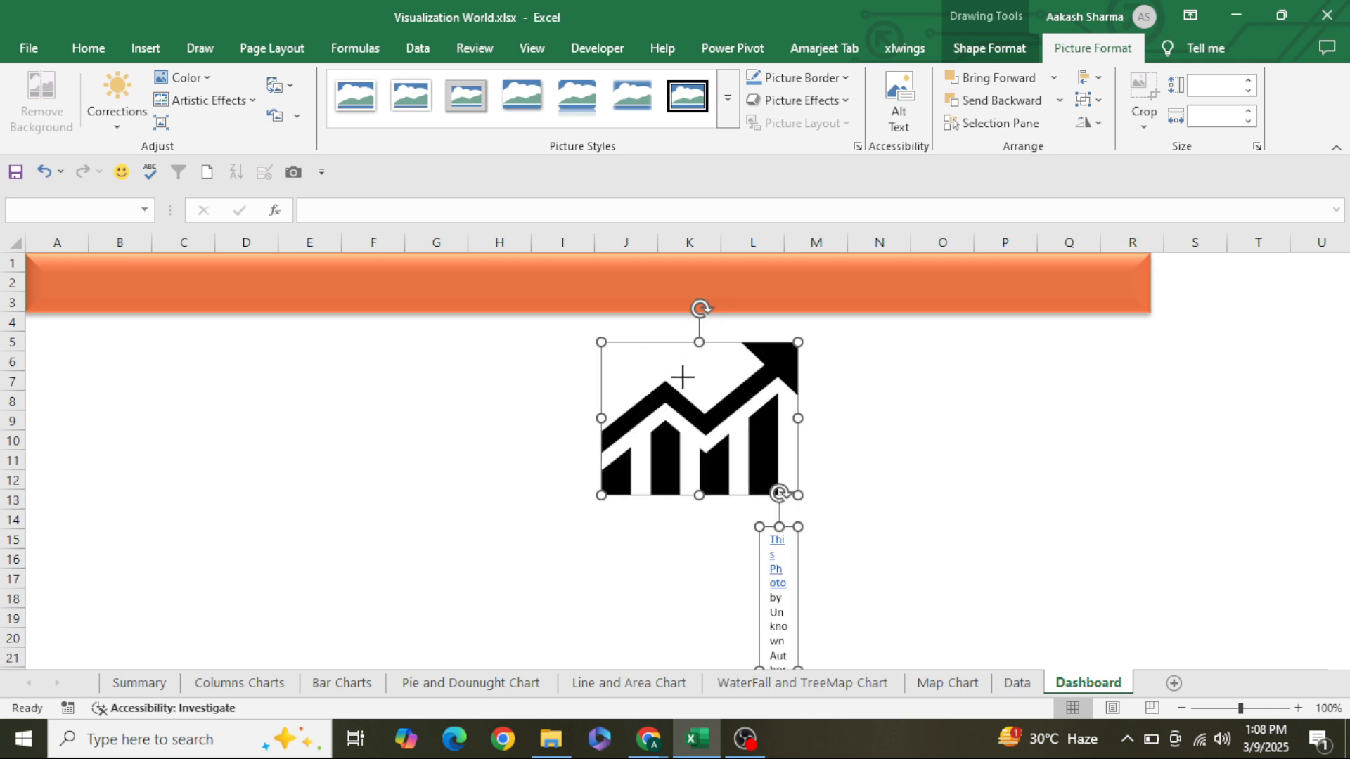
drag(683, 377, 777, 431)
drag(767, 497, 522, 419)
key(ctrl+z)
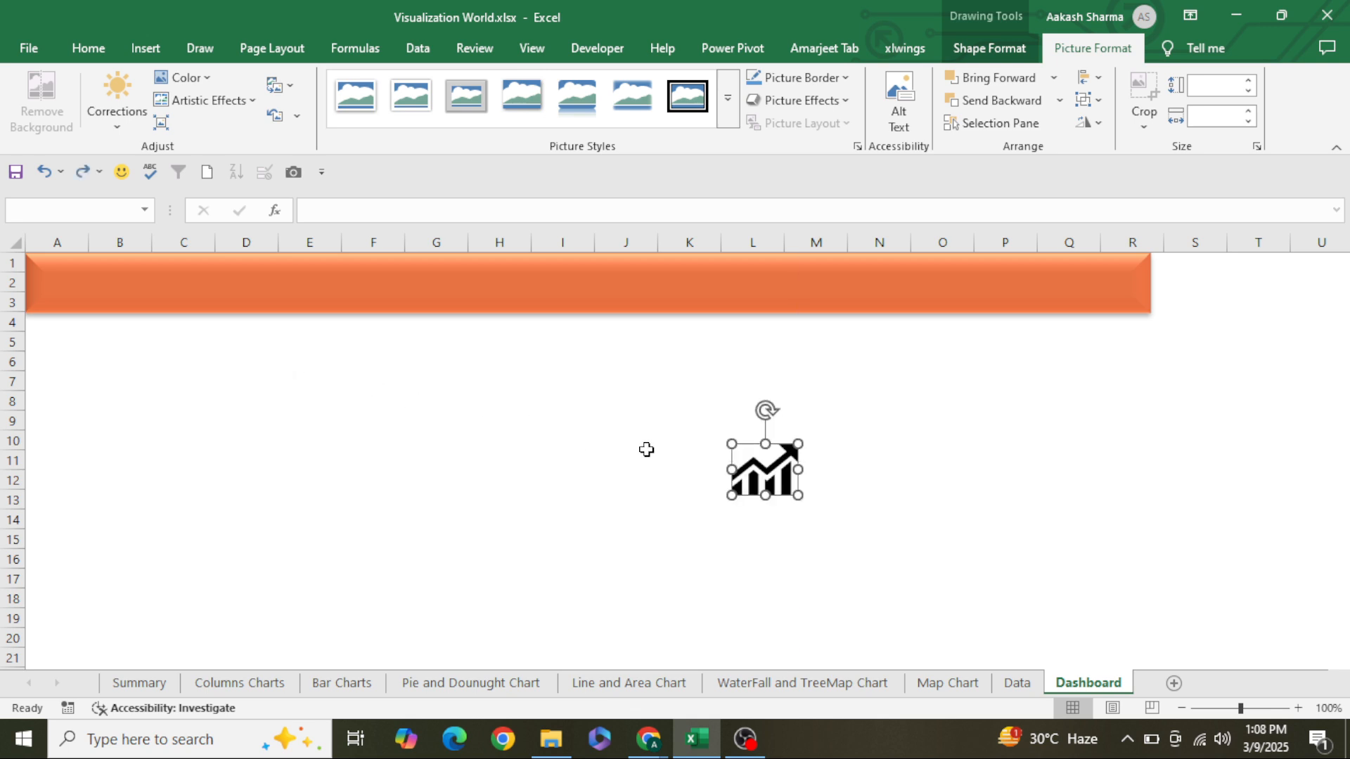
drag(759, 485, 60, 290)
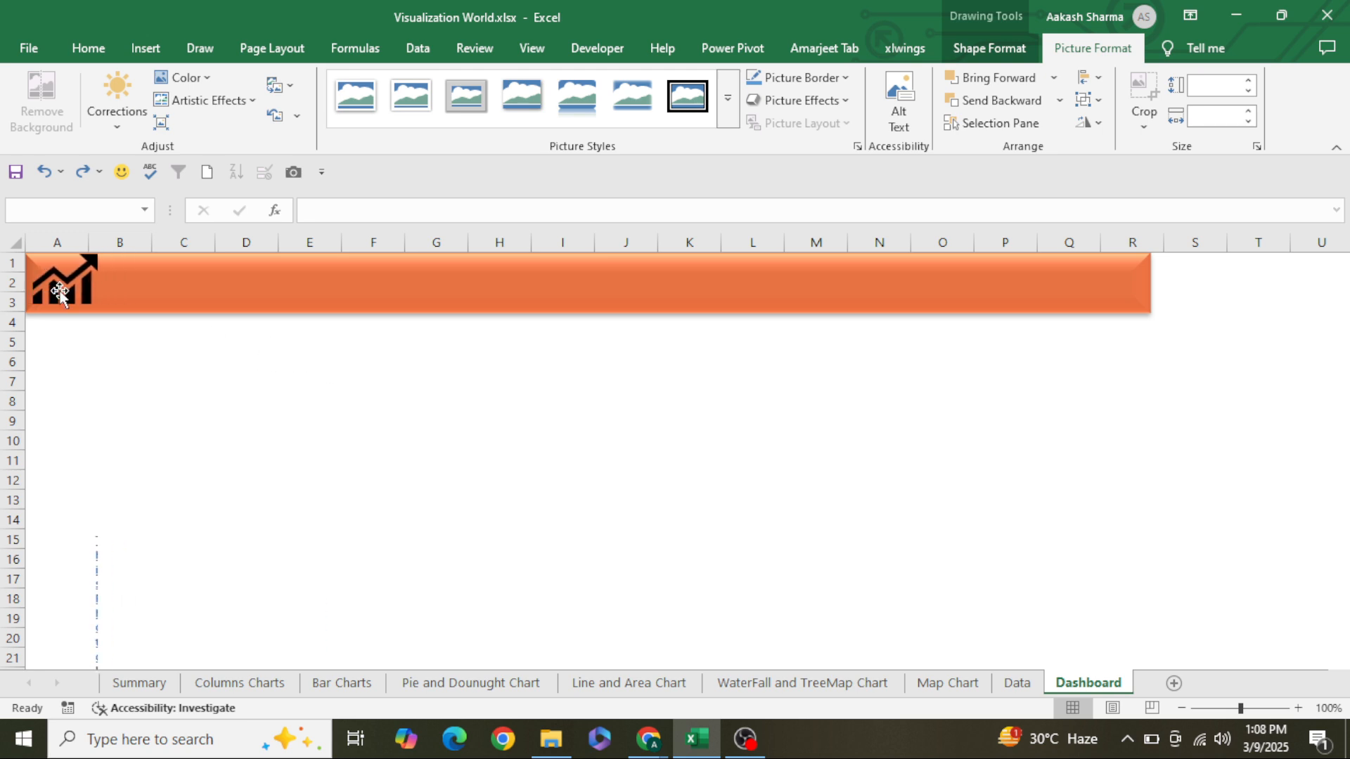
Delete the narrow attribution text box that came with the inserted icon.
drag(120, 572, 97, 557)
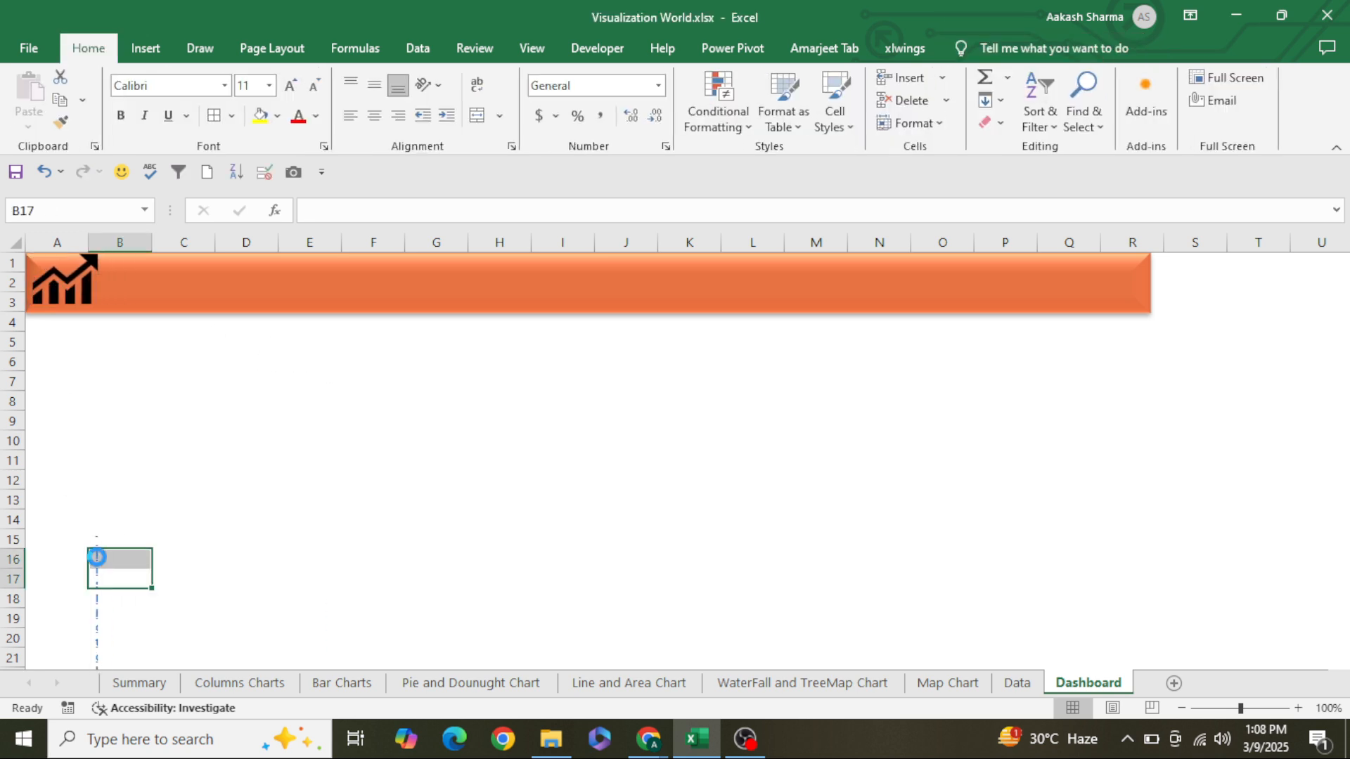
right_click(96, 553)
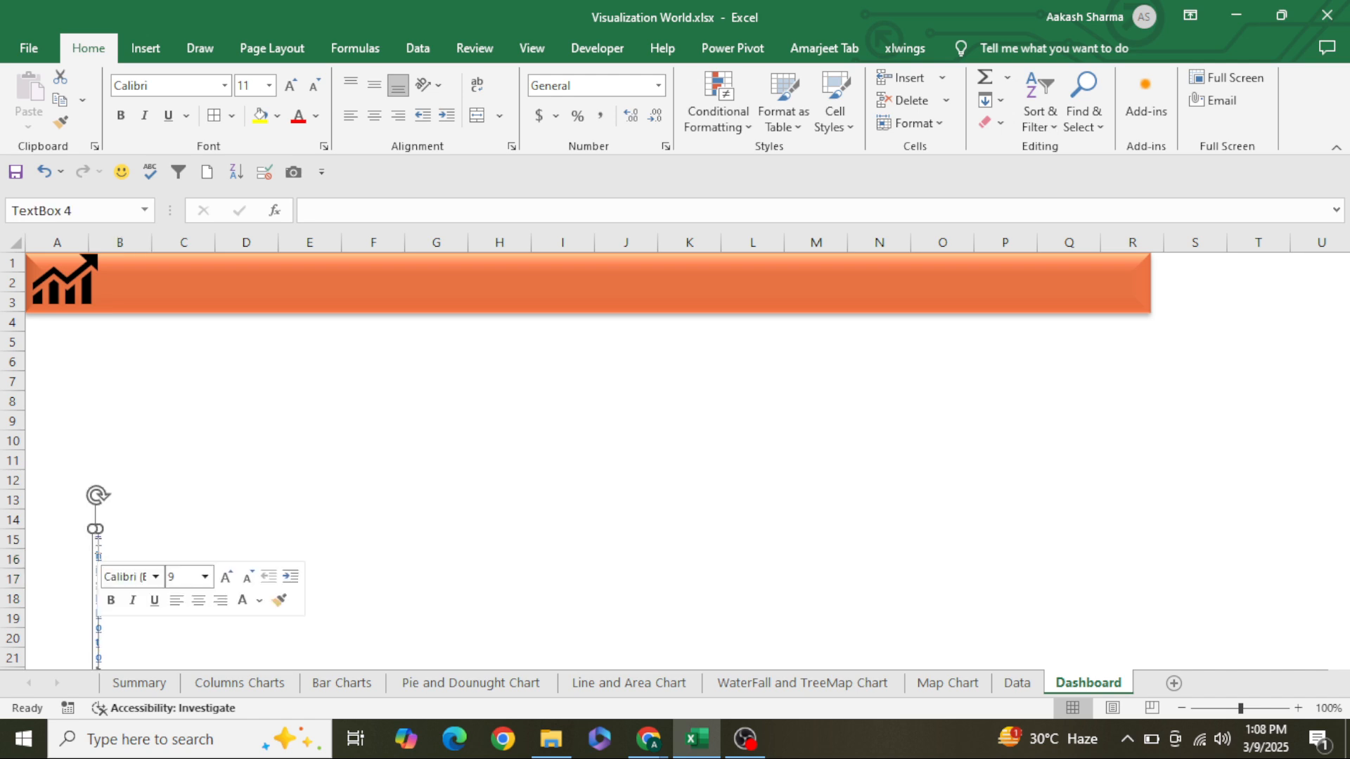
click(92, 548)
click(92, 547)
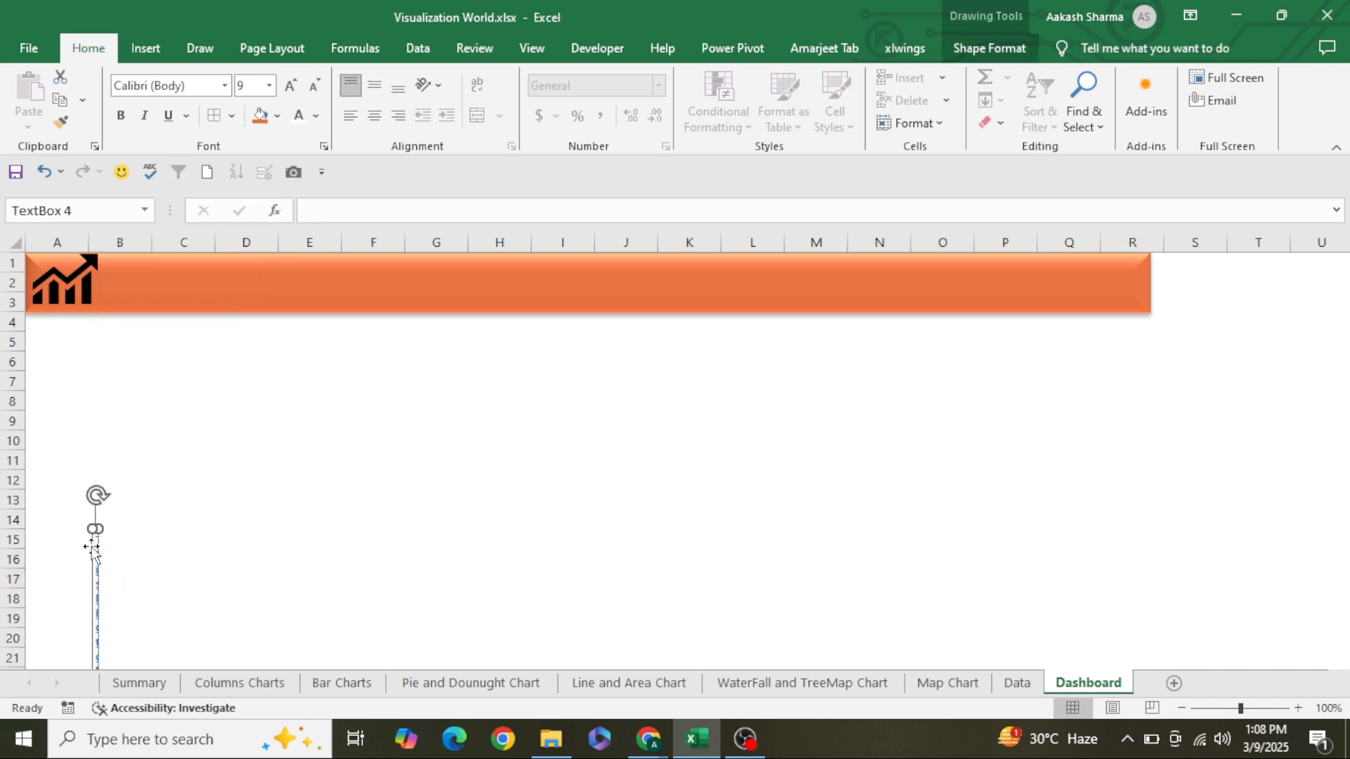
key(Delete)
Nudge the growth icon slightly down so it sits within the banner.
click(77, 291)
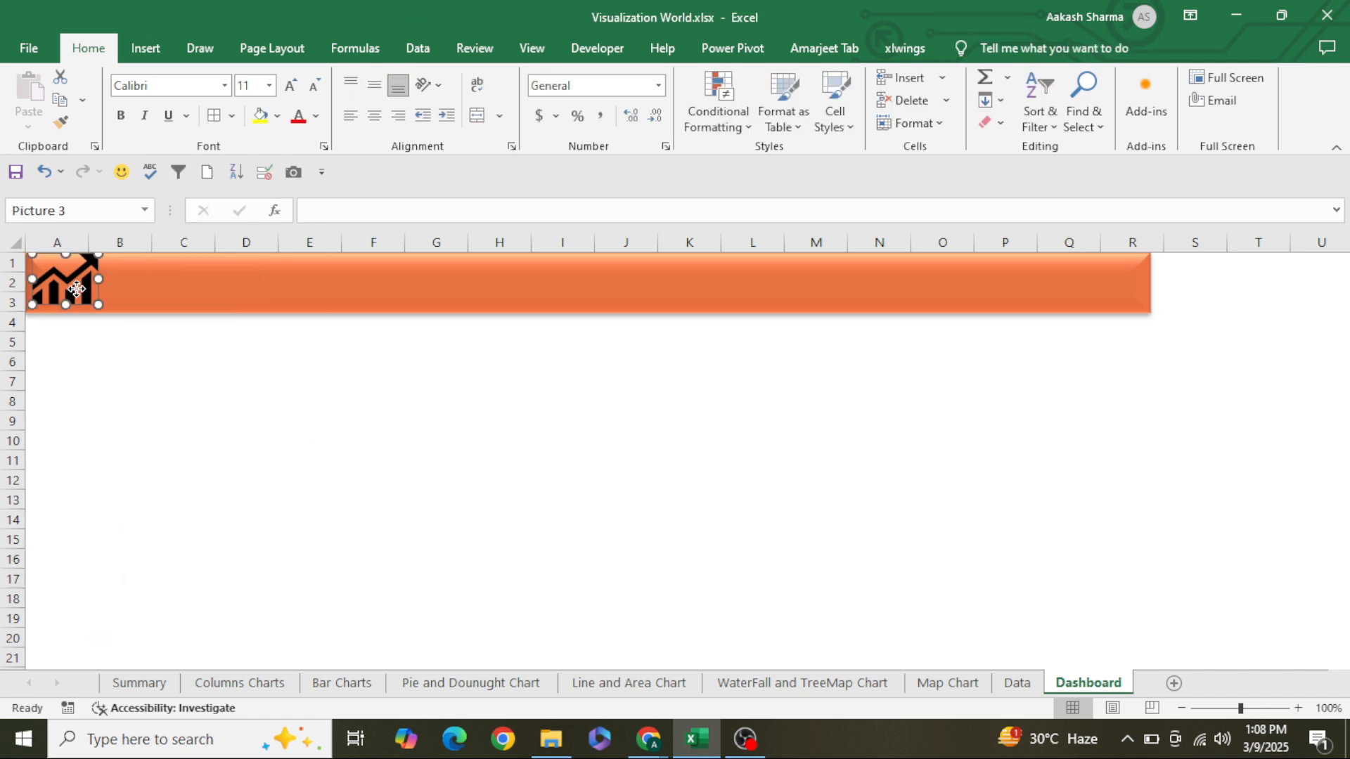
drag(76, 291, 76, 294)
click(168, 343)
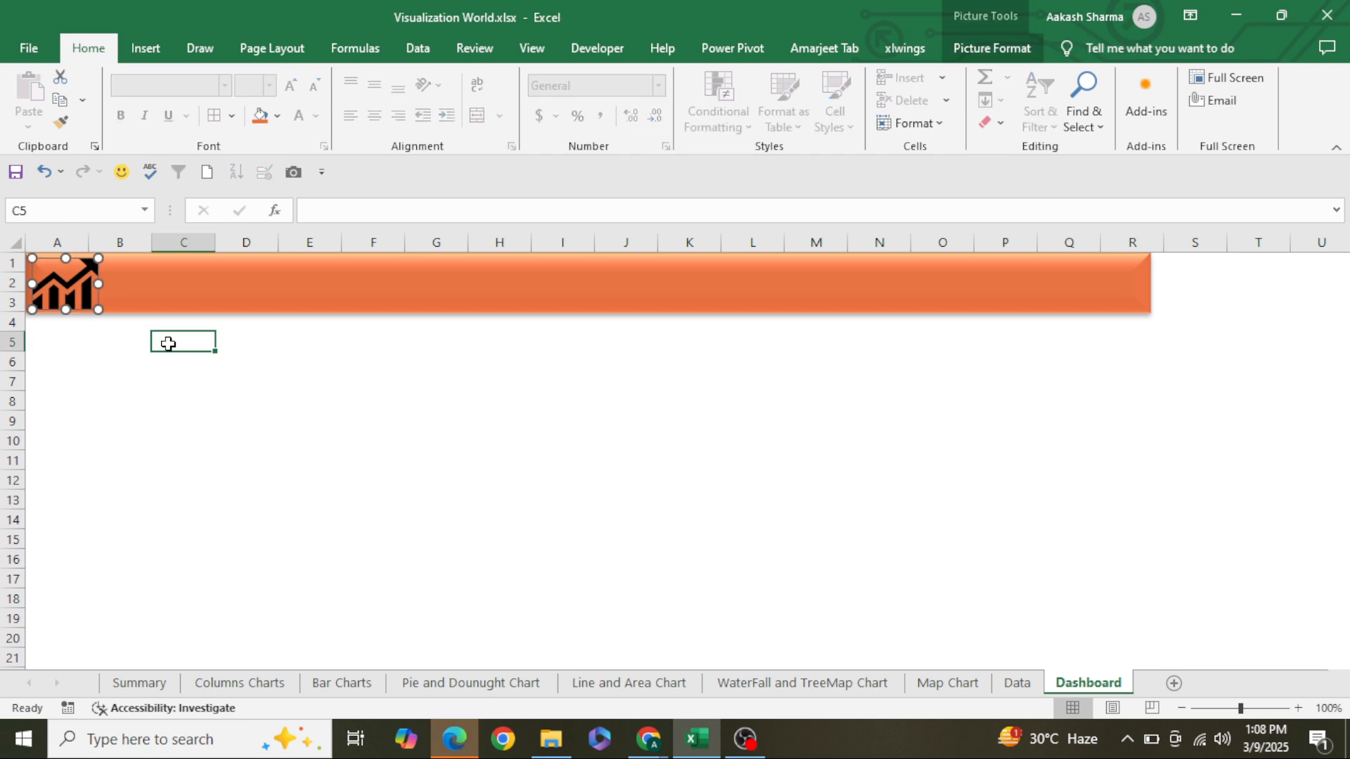
Enter the title "Sales Perforance Dashboard" as text inside the orange banner rectangle.
click(626, 287)
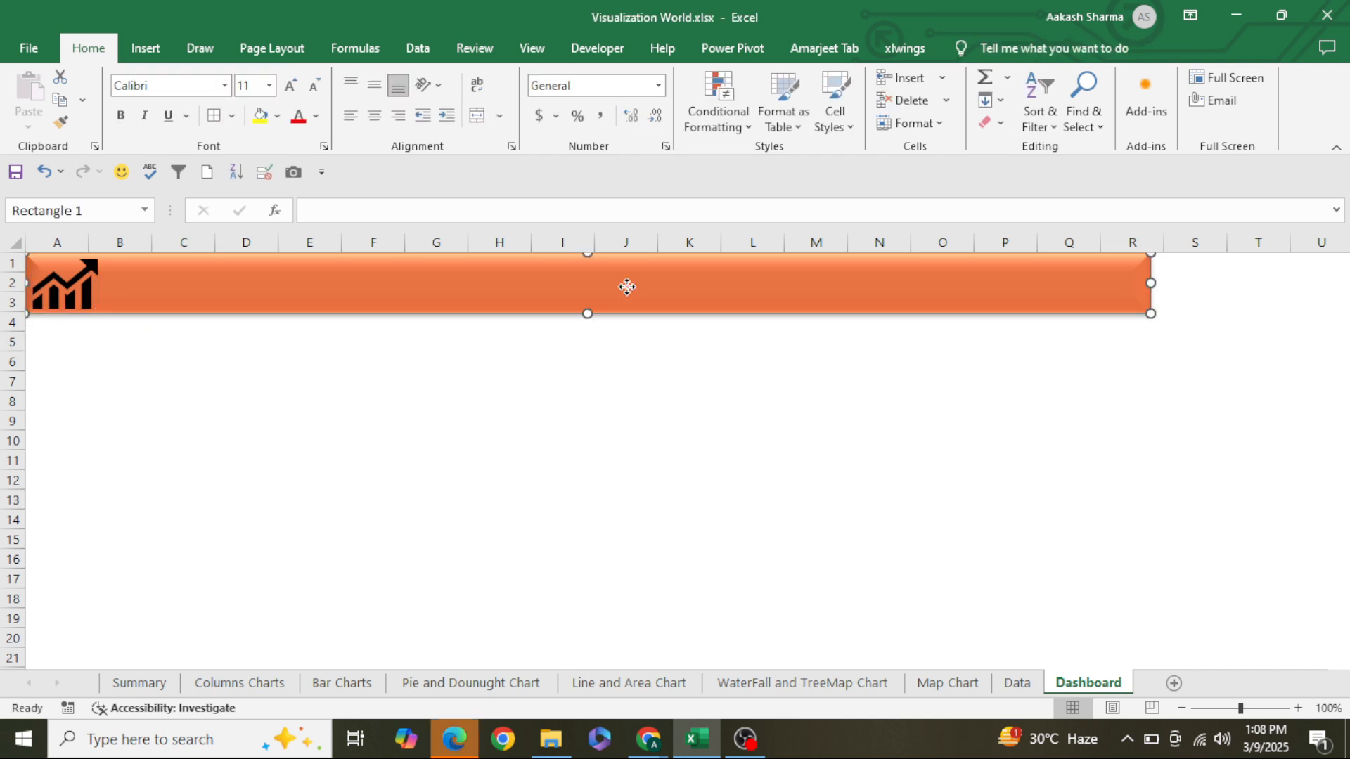
right_click(574, 304)
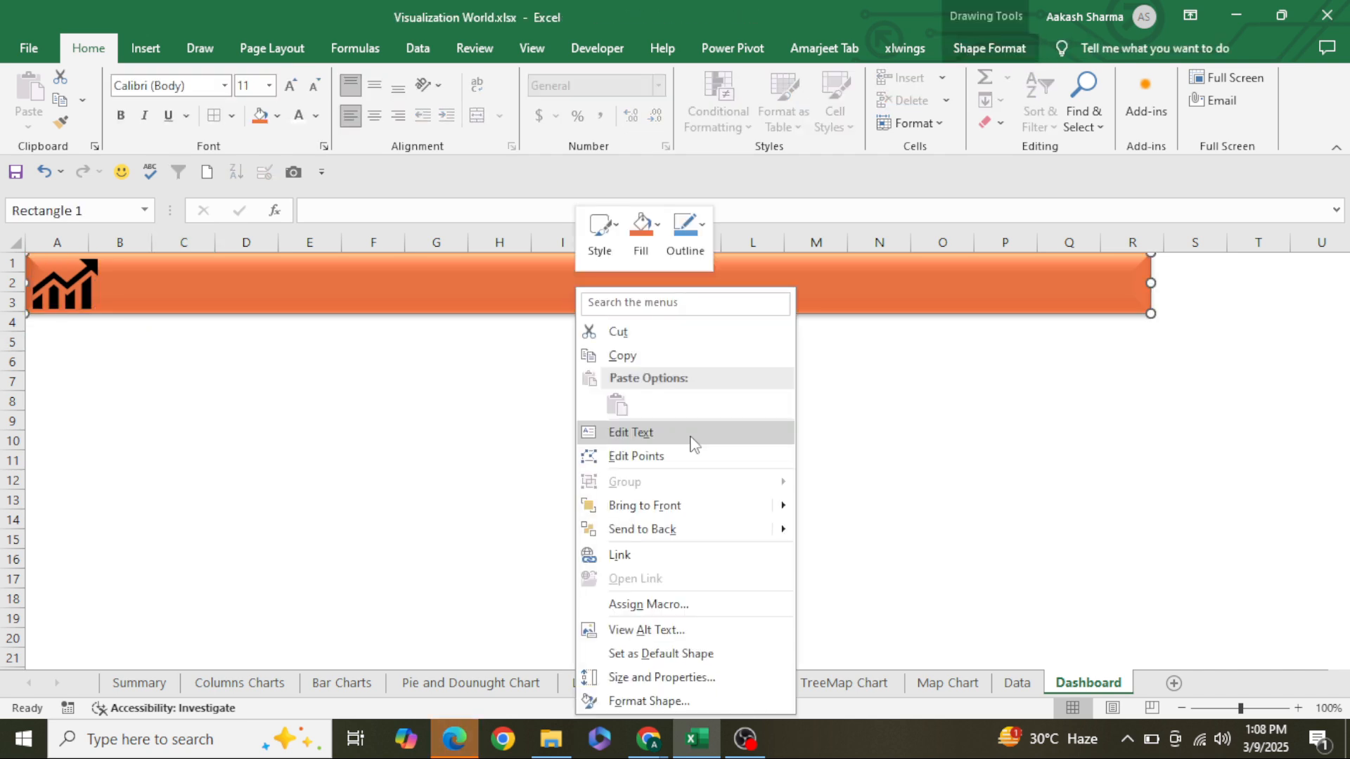
click(690, 434)
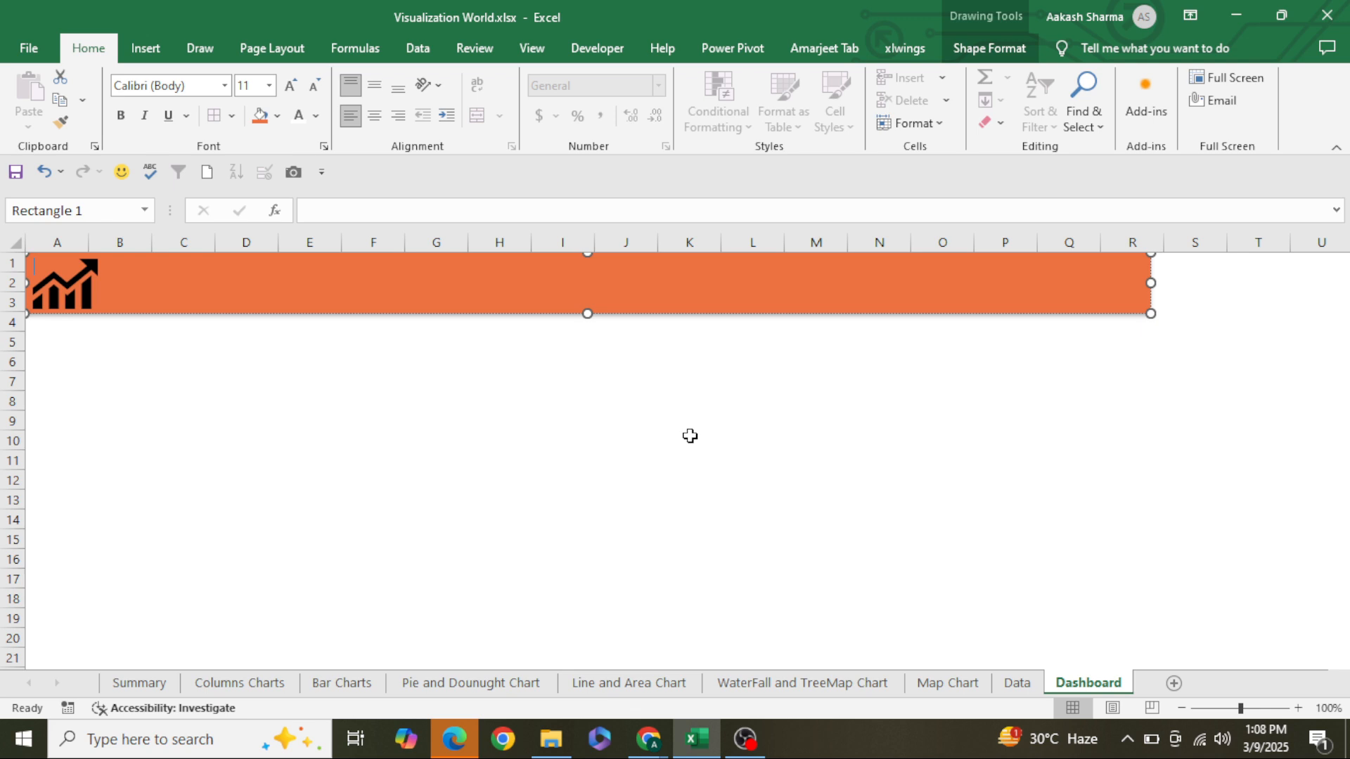
text(Sales Performance Dashboard)
key(ctrl+a)
key(Escape)
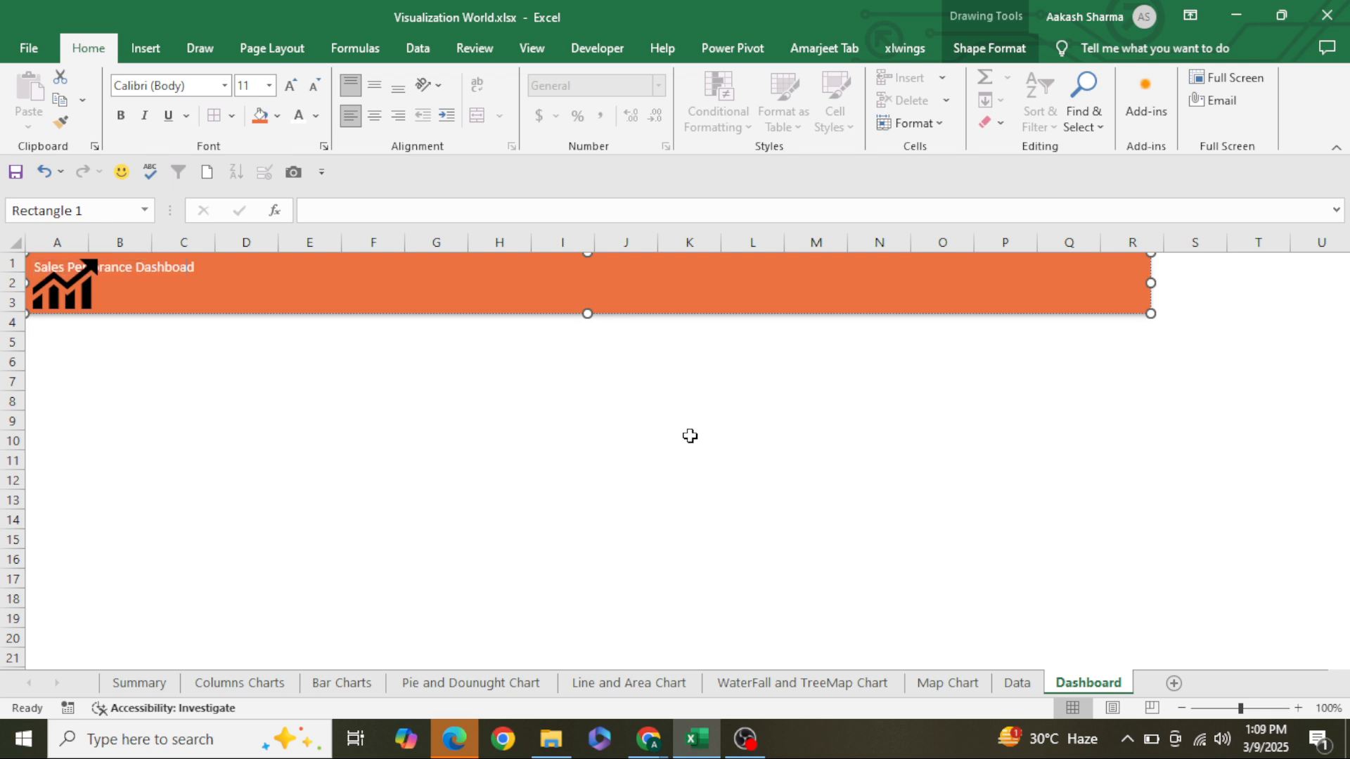
key(shift+Left)
key(shift+Left)
key(shift+Left)
key(BackSpace)
text(oar)
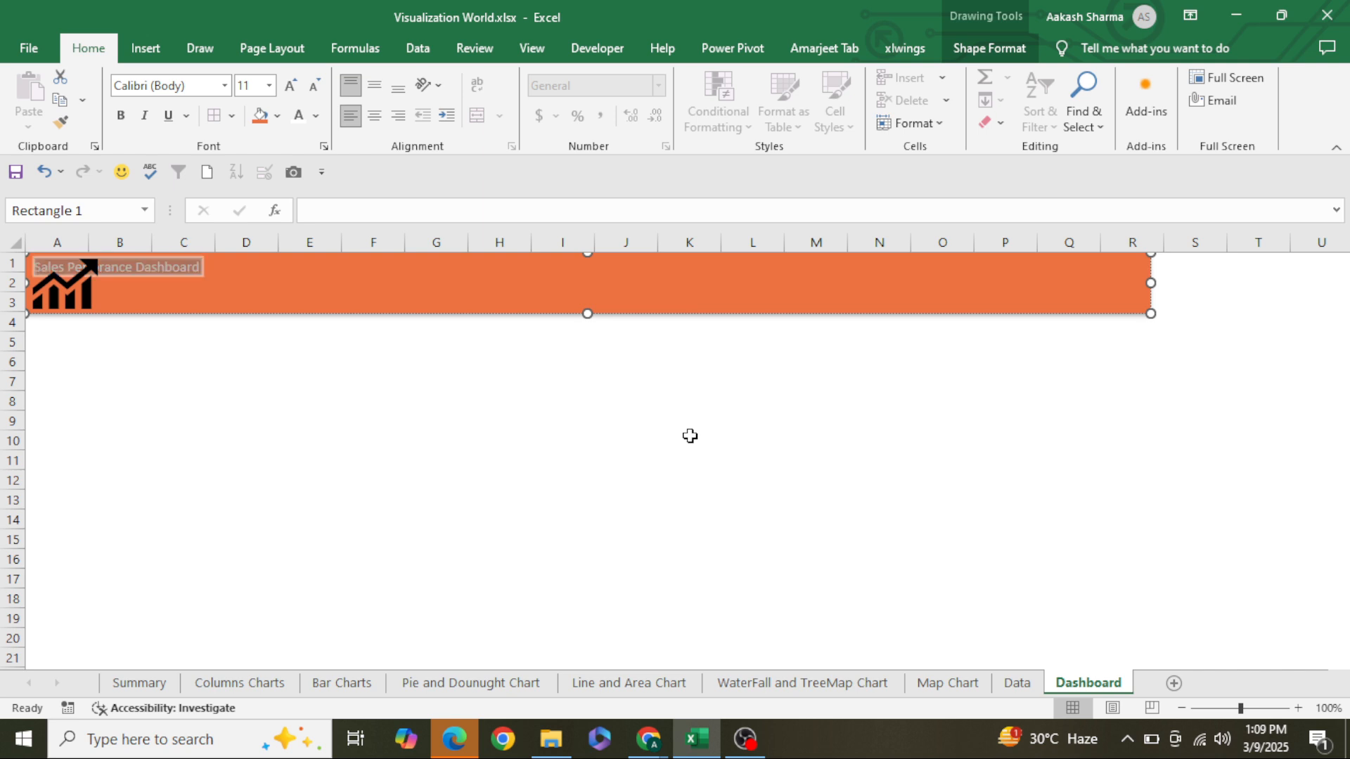
Make the banner title bold, centre it horizontally and vertically, and enlarge its font.
key(ctrl+e)
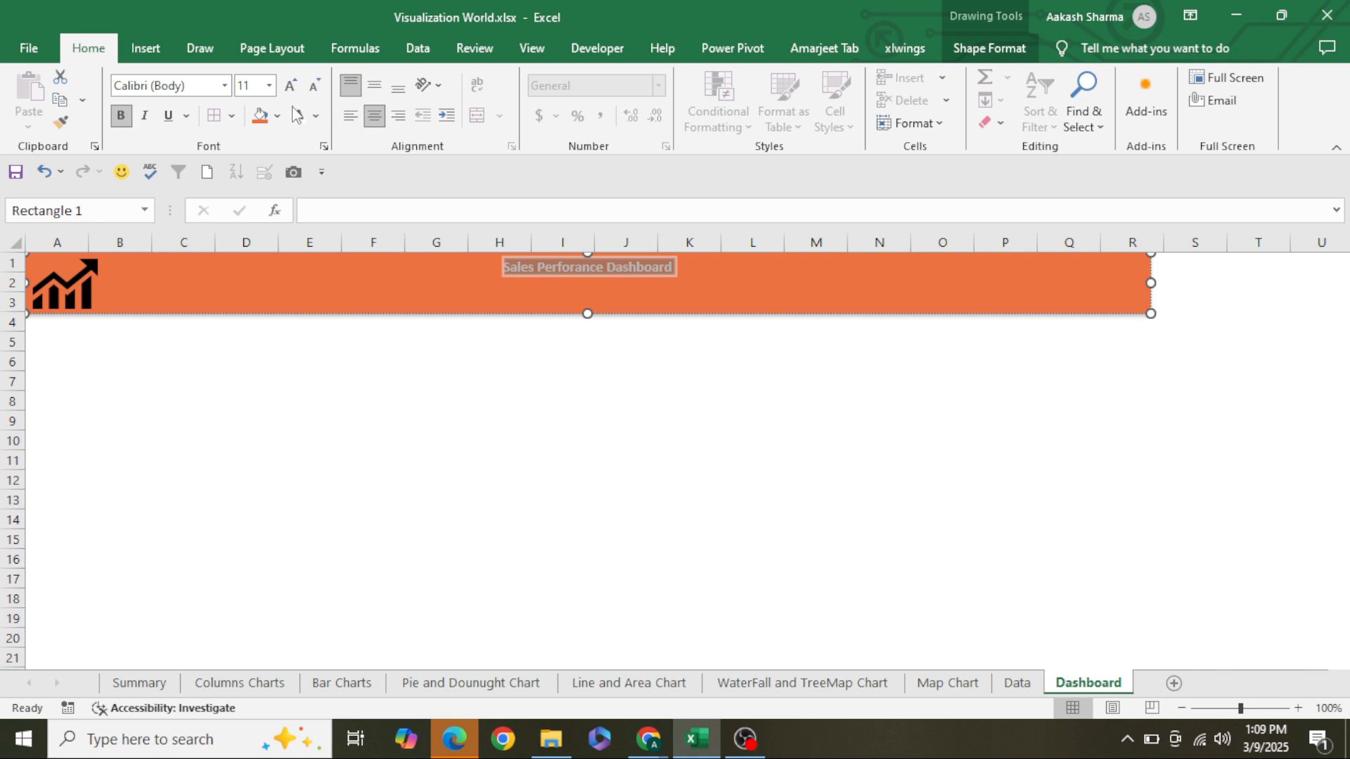
click(289, 85)
click(290, 85)
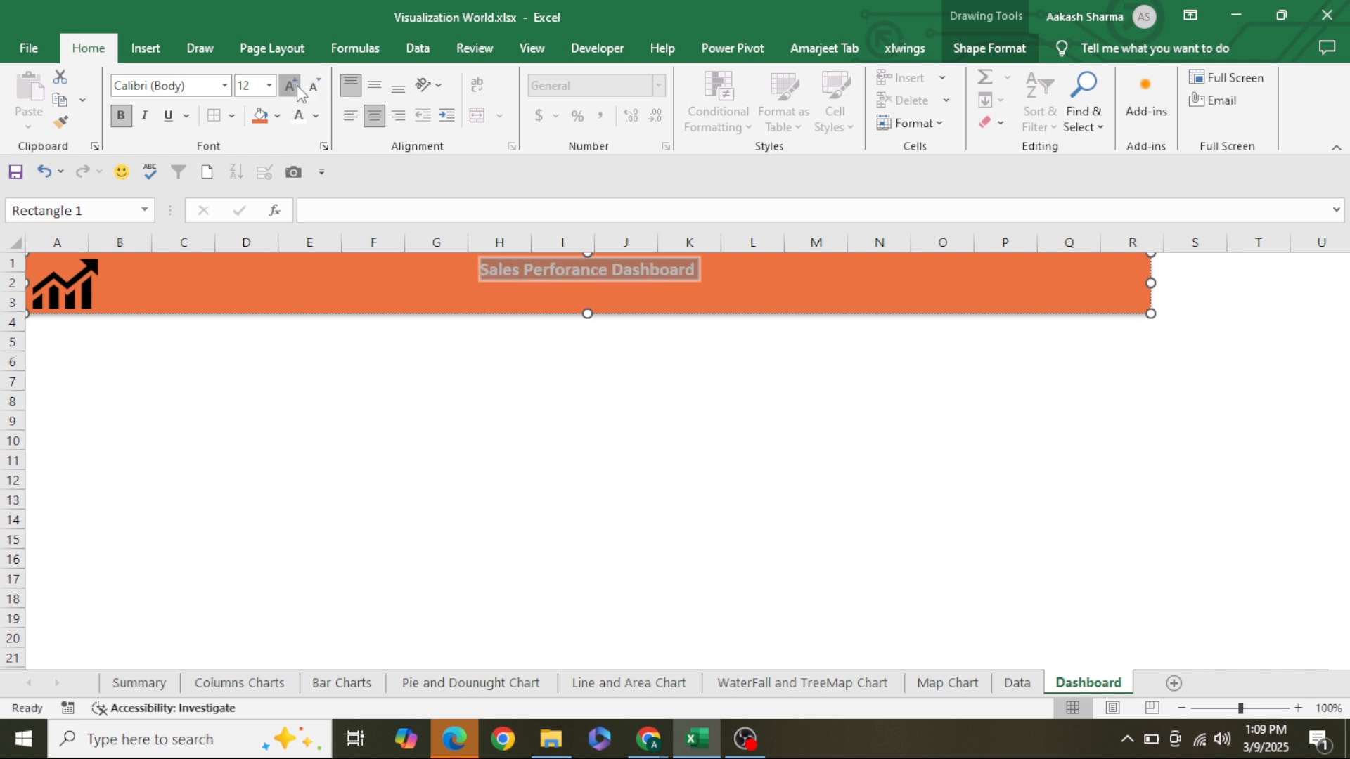
click(289, 85)
click(289, 85)
click(376, 89)
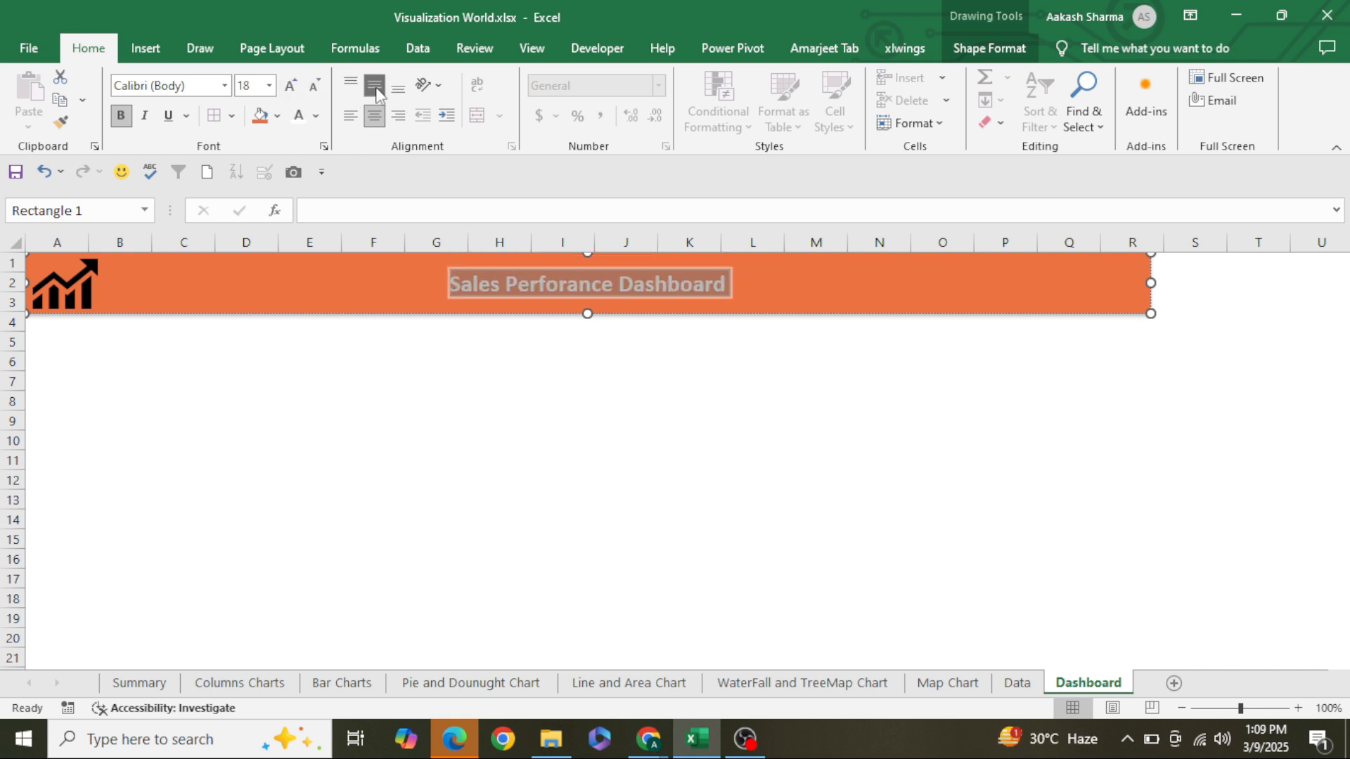
click(290, 86)
click(290, 85)
click(289, 85)
click(387, 428)
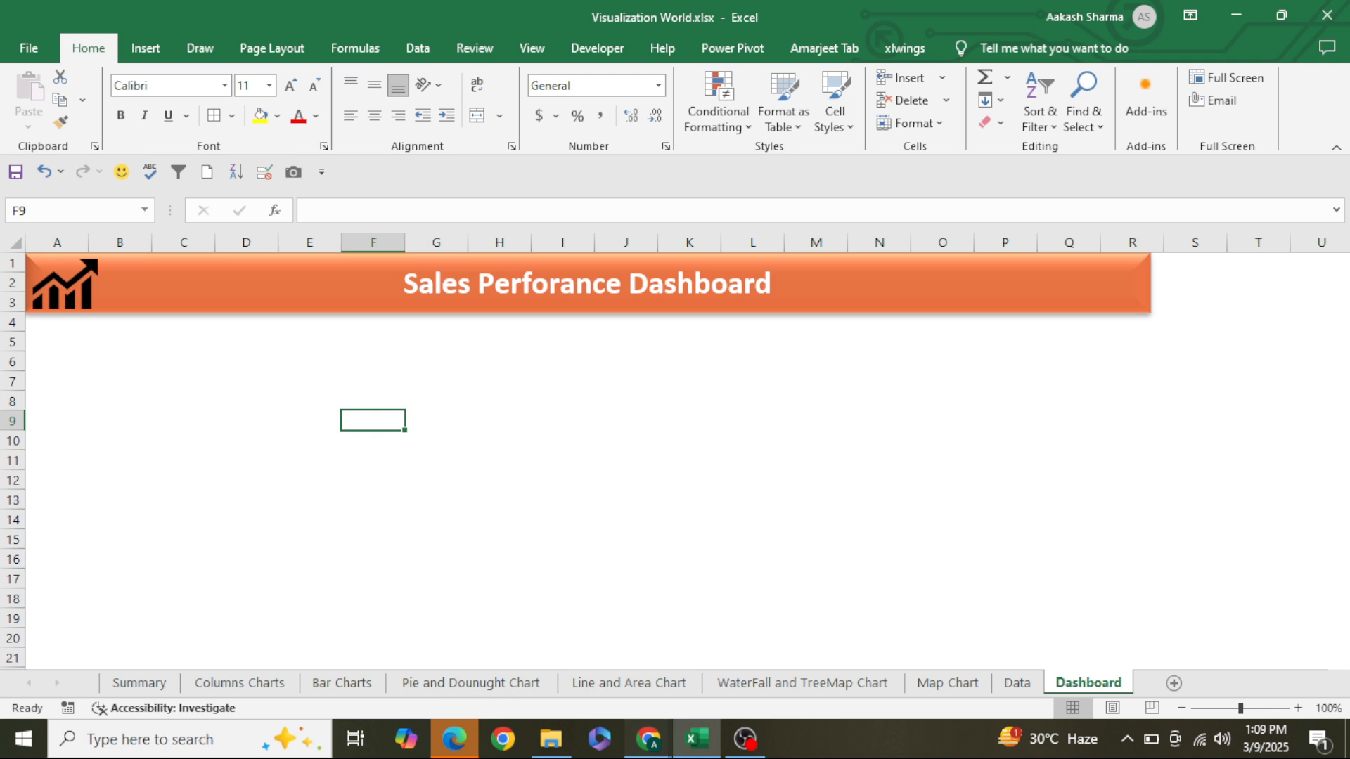
Switch to Chrome, close the mail page, and search Google Images for "Icons for Growth" in a new tab.
click(648, 738)
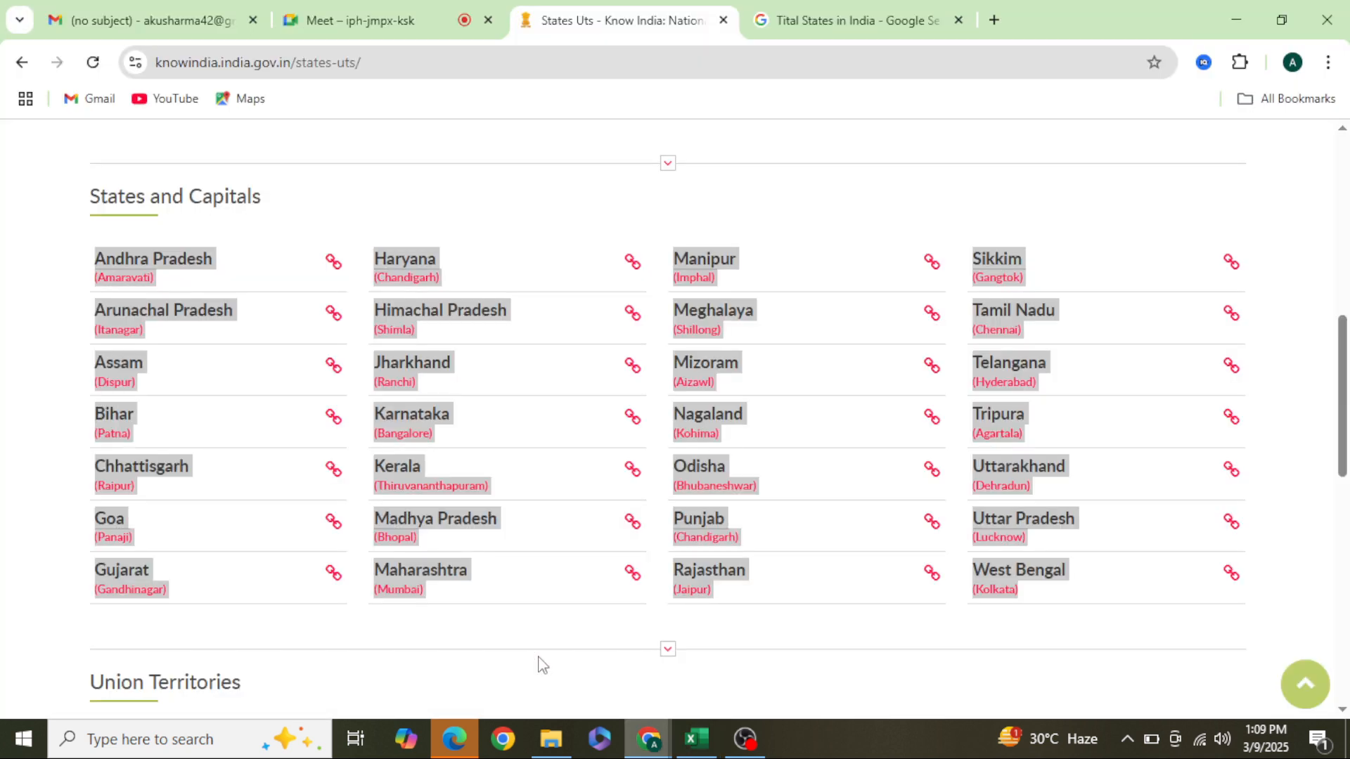
key(ctrl+t)
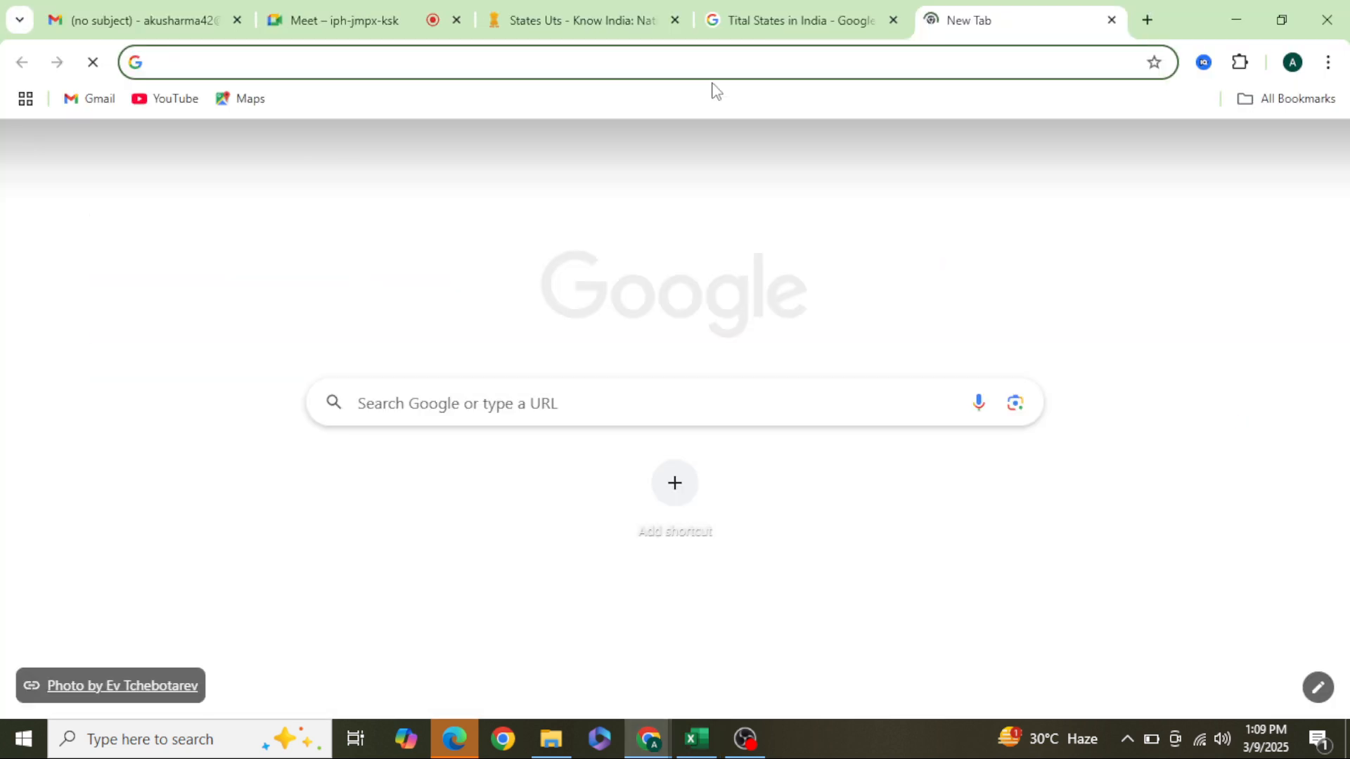
click(236, 22)
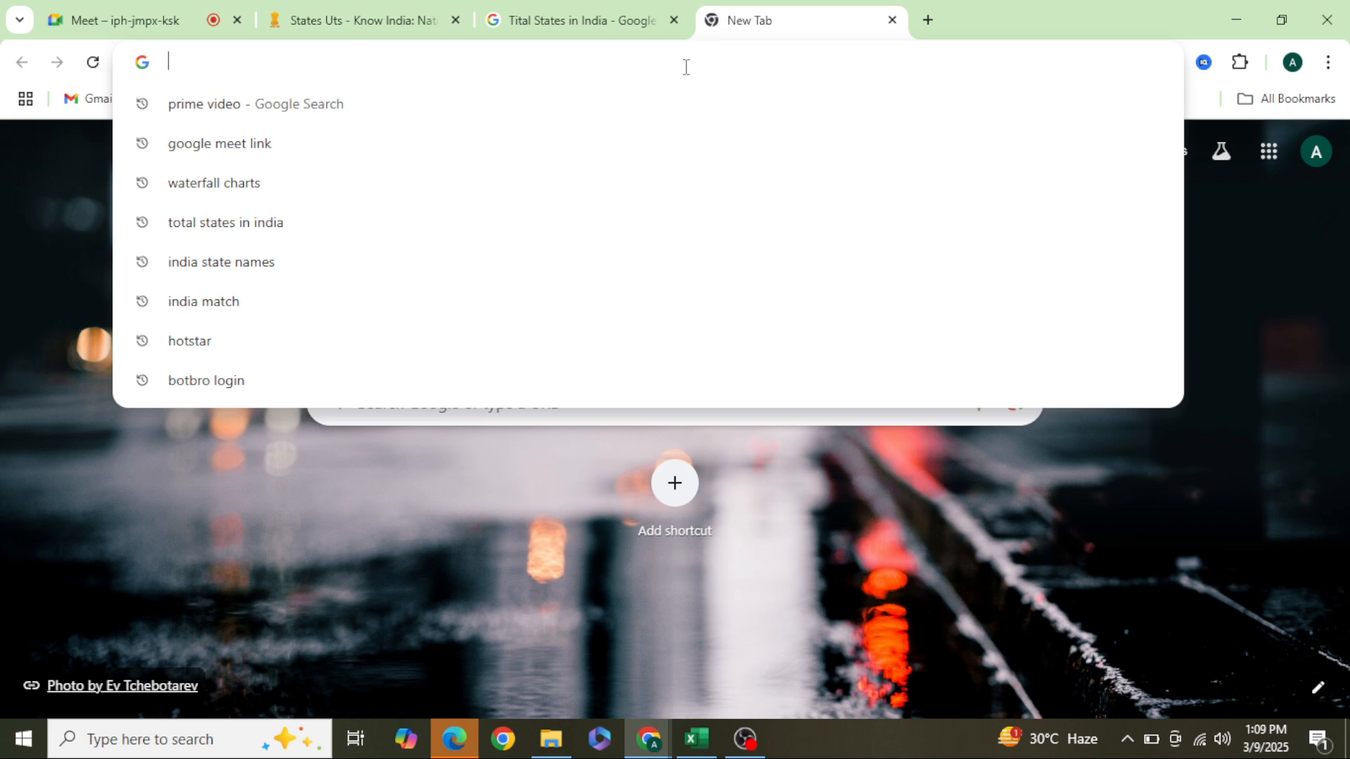
text(Icons for G)
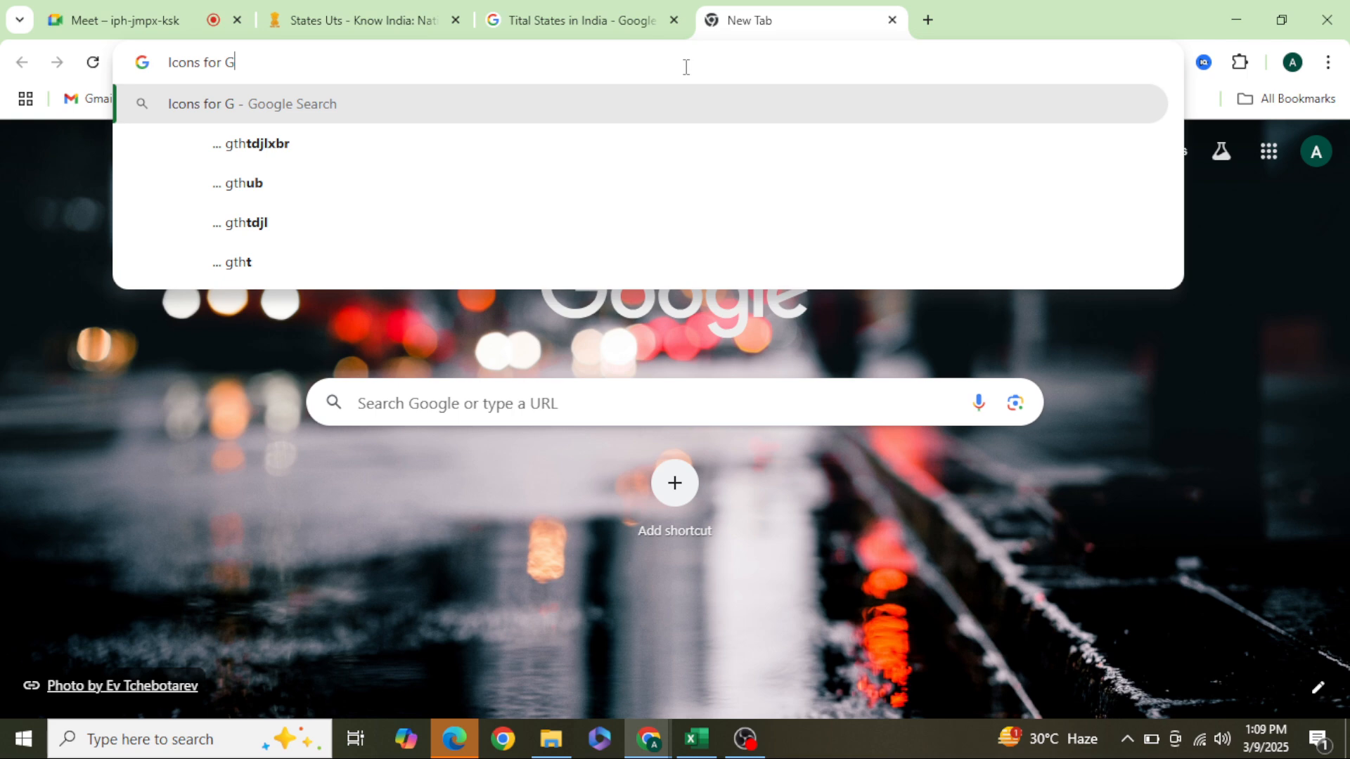
text(rowth)
key(Return)
scroll(763, 545, down, 1)
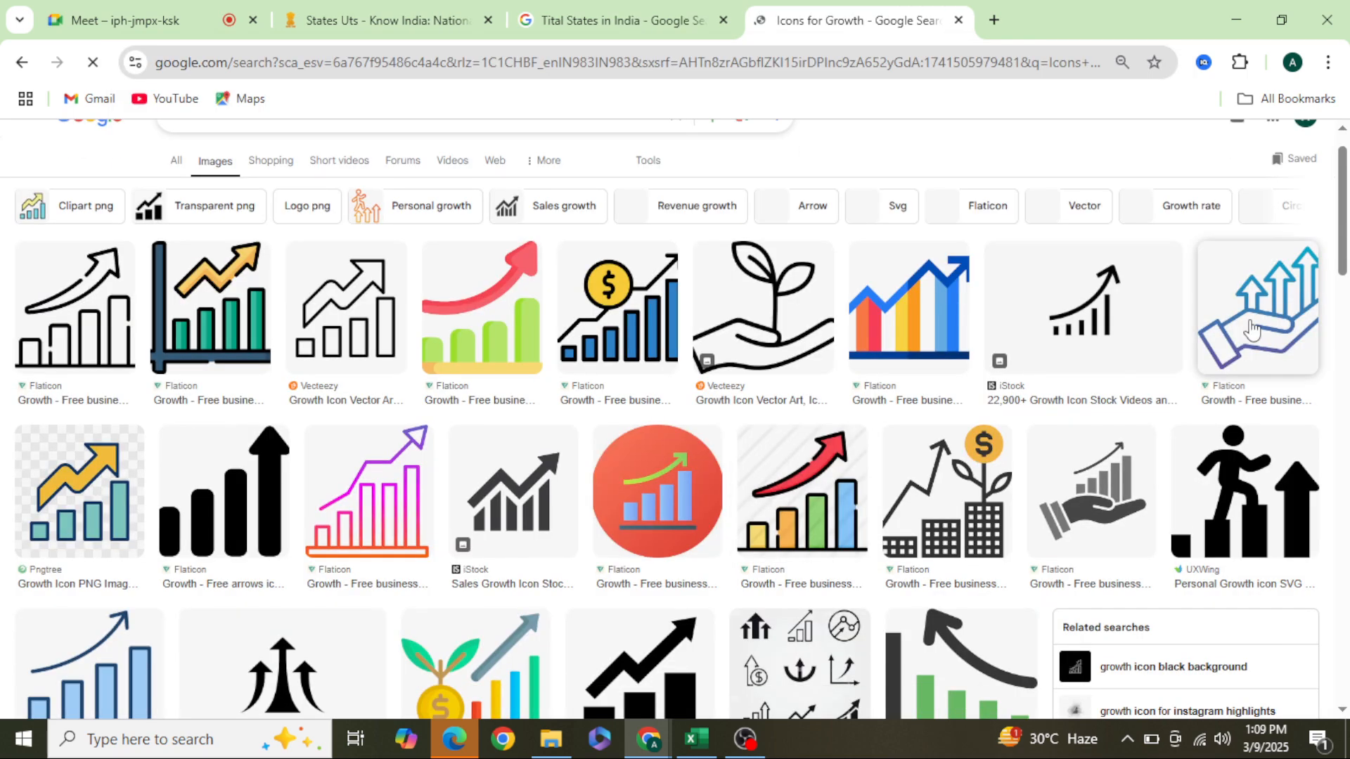
Return to Excel with the icon of a hand holding rising arrows and fit it into the banner's right end.
key(alt+Tab)
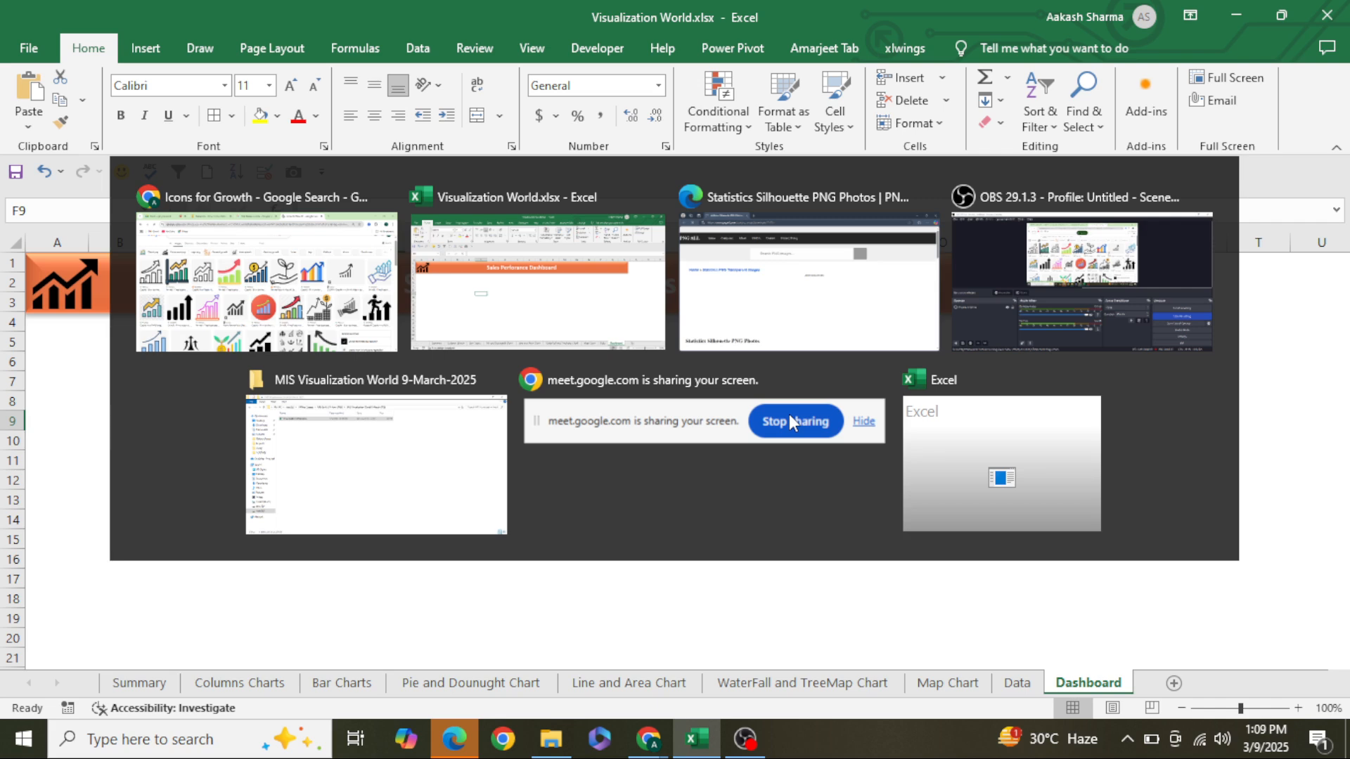
click(1026, 315)
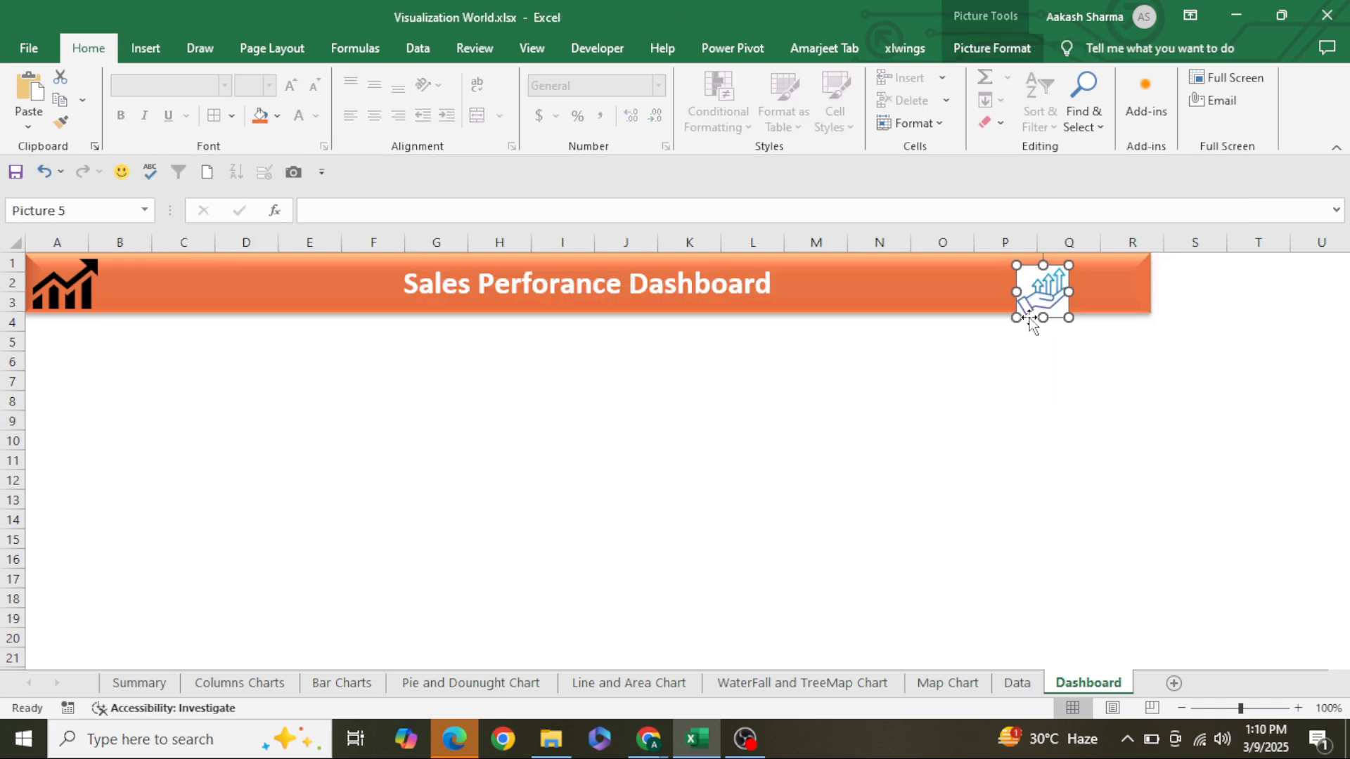
drag(1030, 320, 1131, 285)
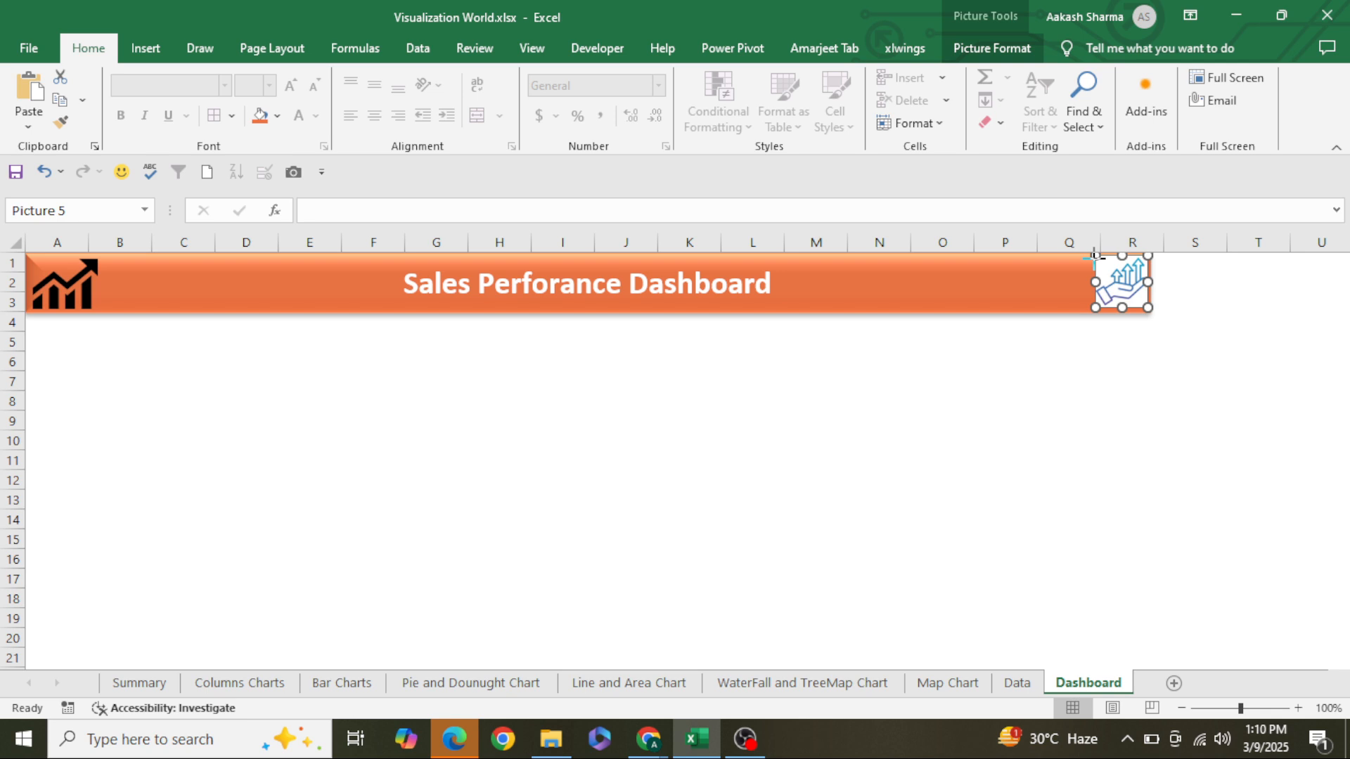
click(1041, 378)
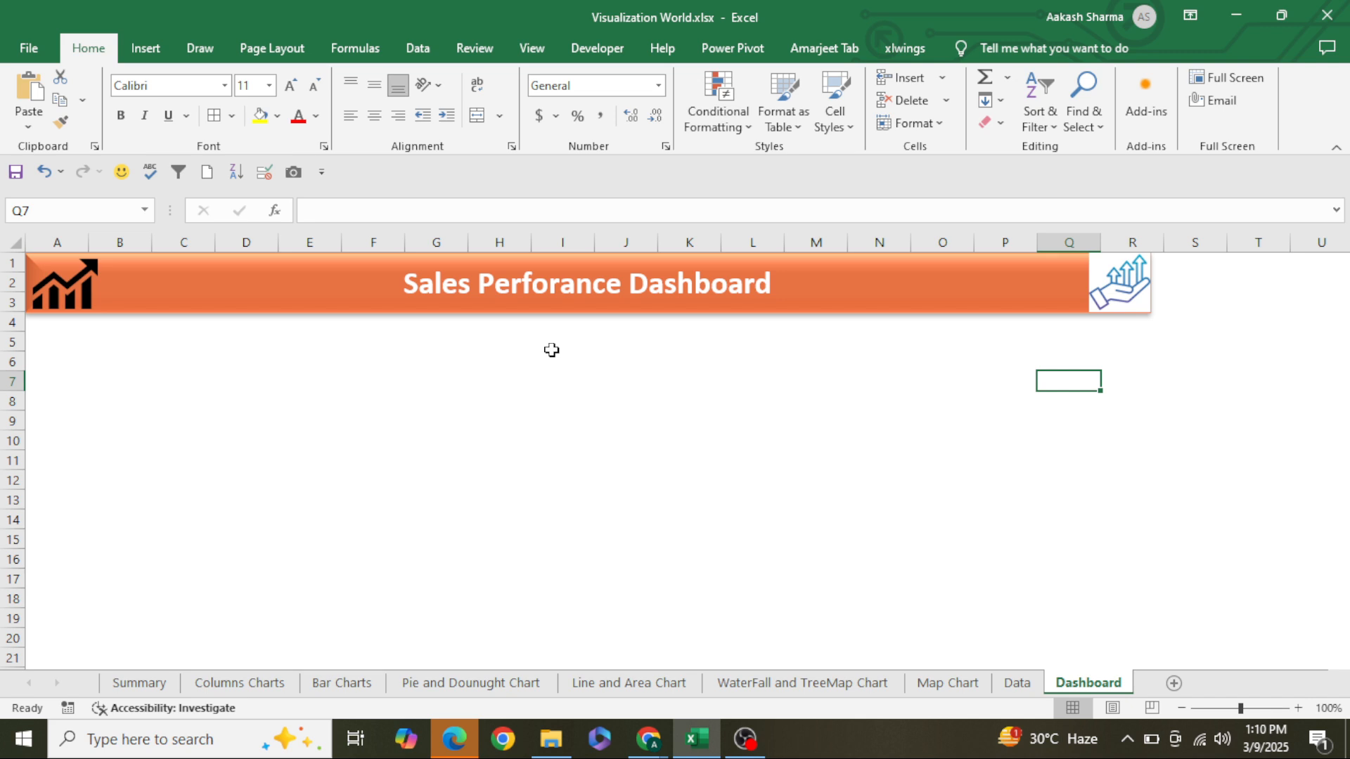
Draw a rectangle below the banner's left part, spanning about cells A5 to E10.
click(244, 309)
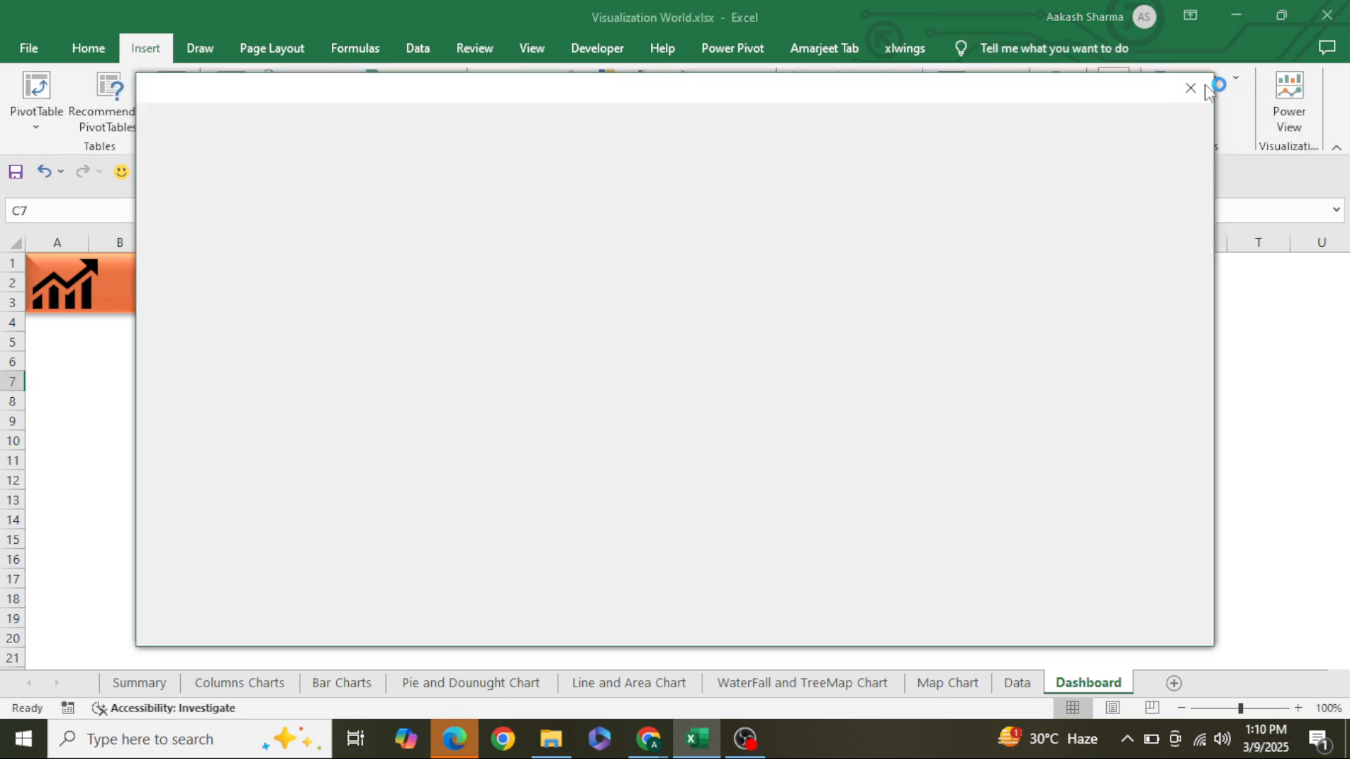
click(1190, 88)
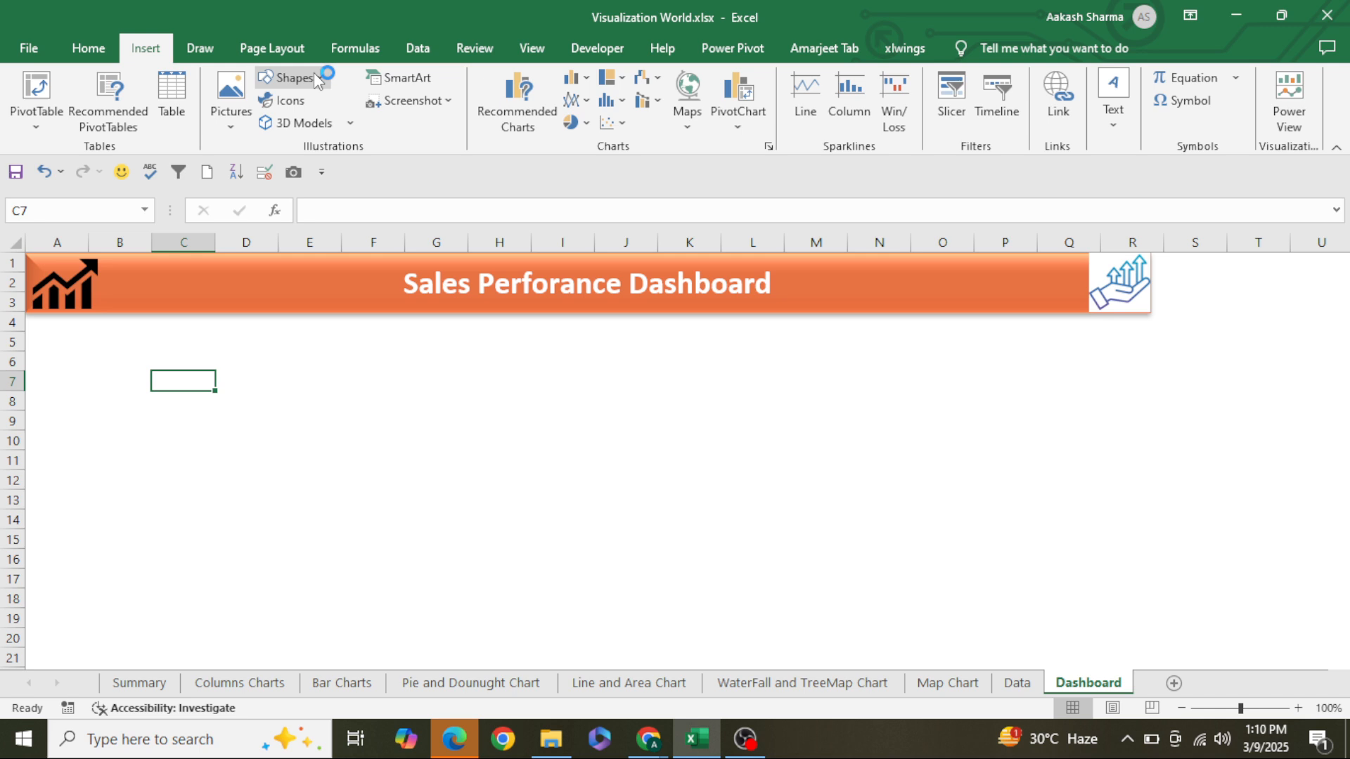
drag(41, 334, 321, 440)
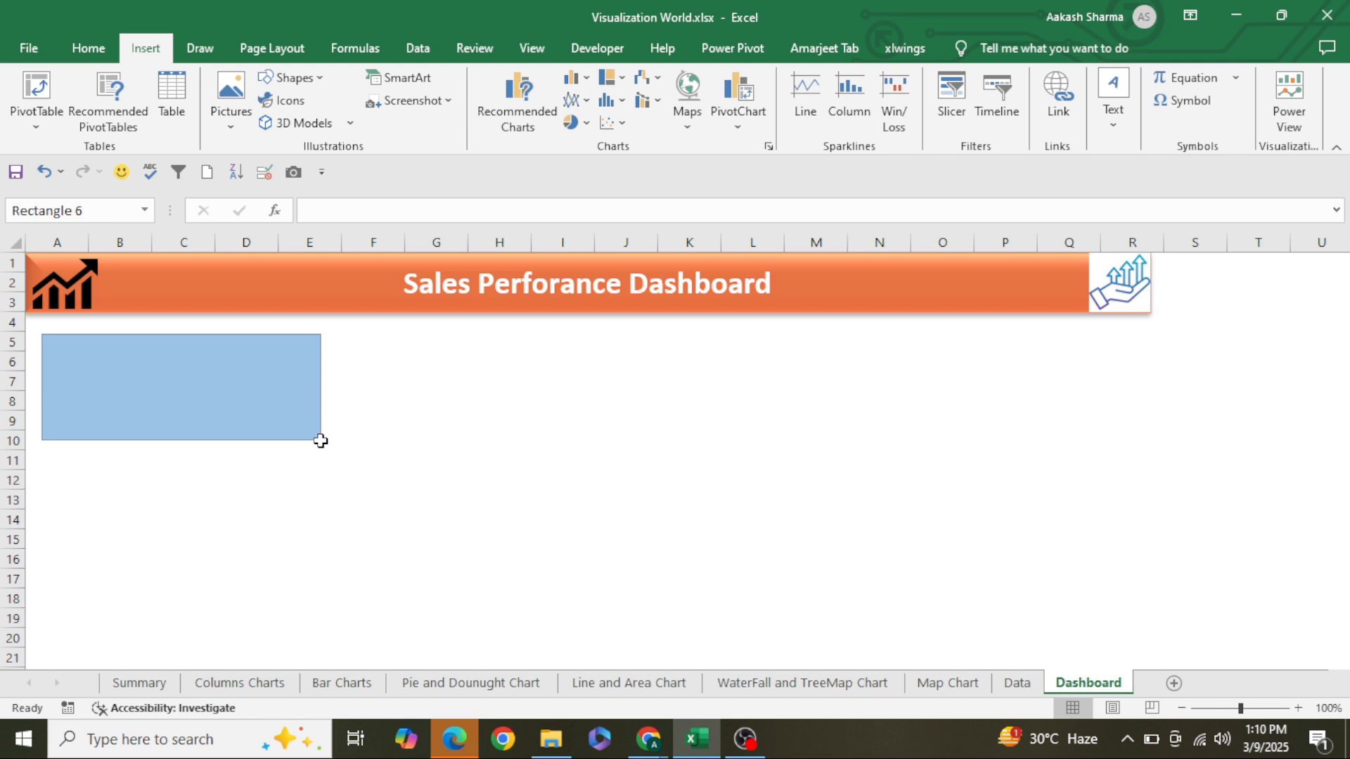
Move the blue rectangle up against the banner's lower edge, and delete it.
drag(290, 441, 282, 424)
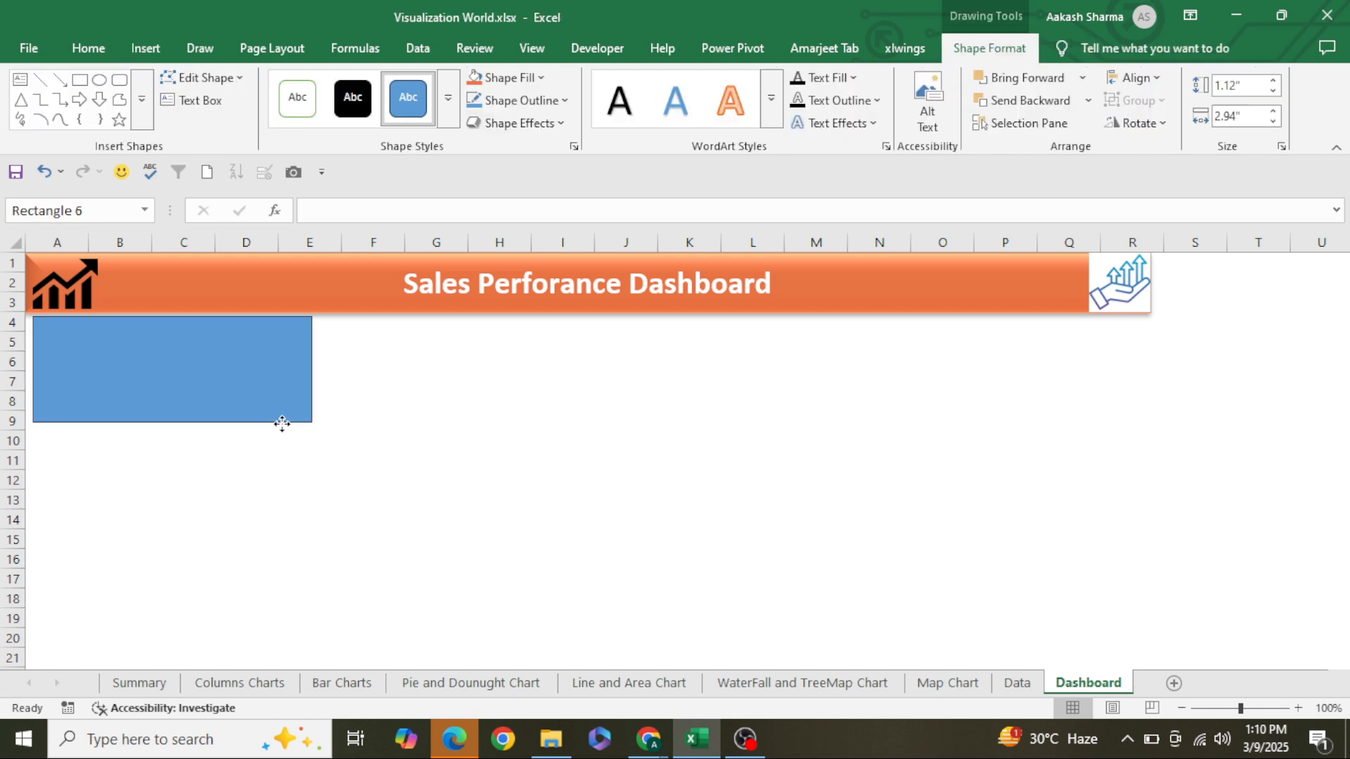
drag(282, 424, 279, 424)
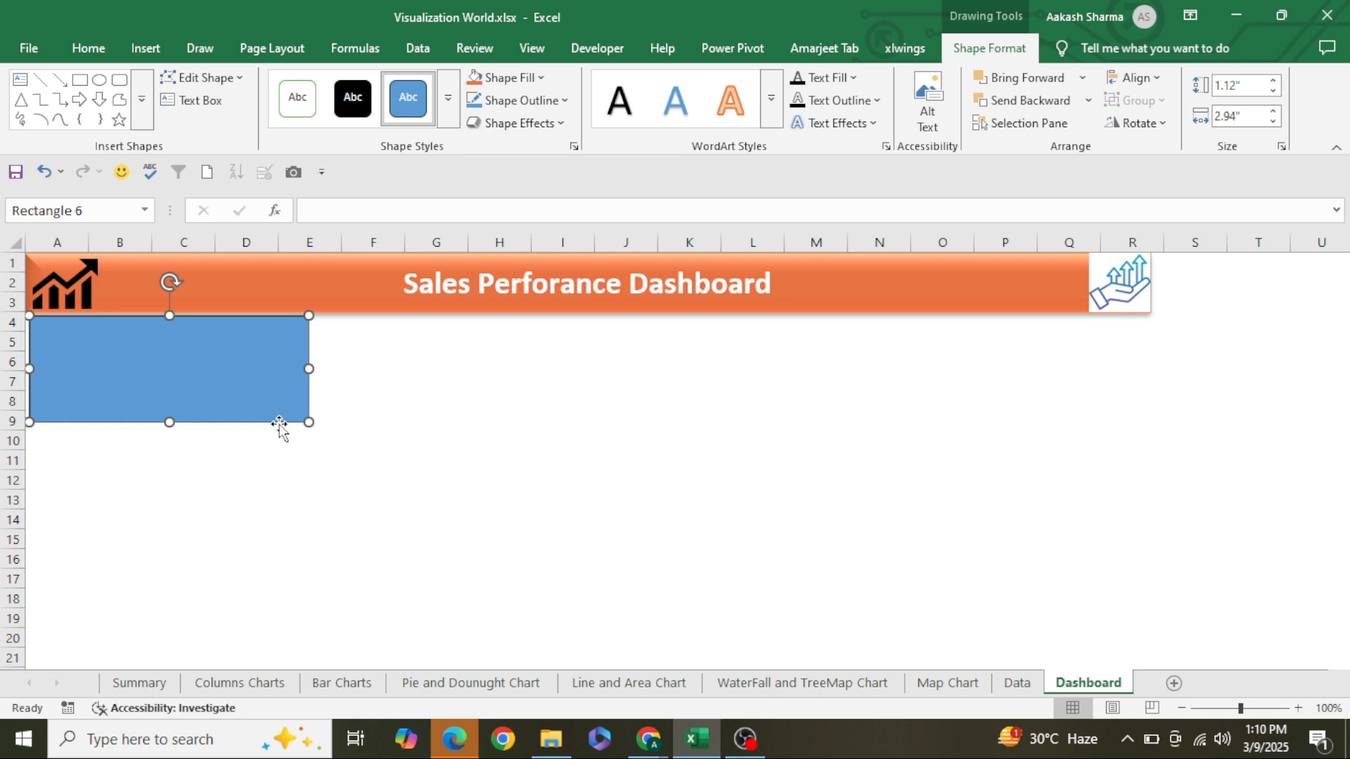
key(Delete)
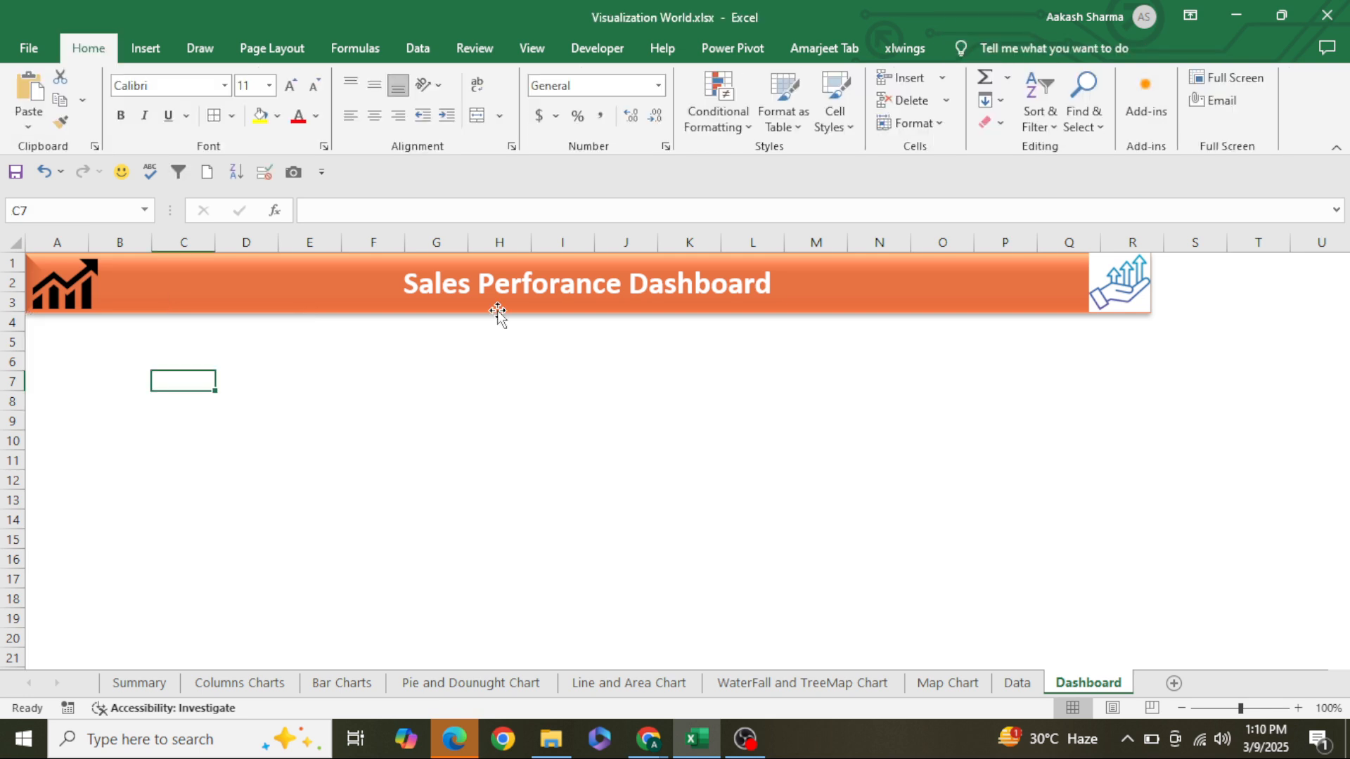
Cut the entire title text out of the orange banner shape.
click(496, 310)
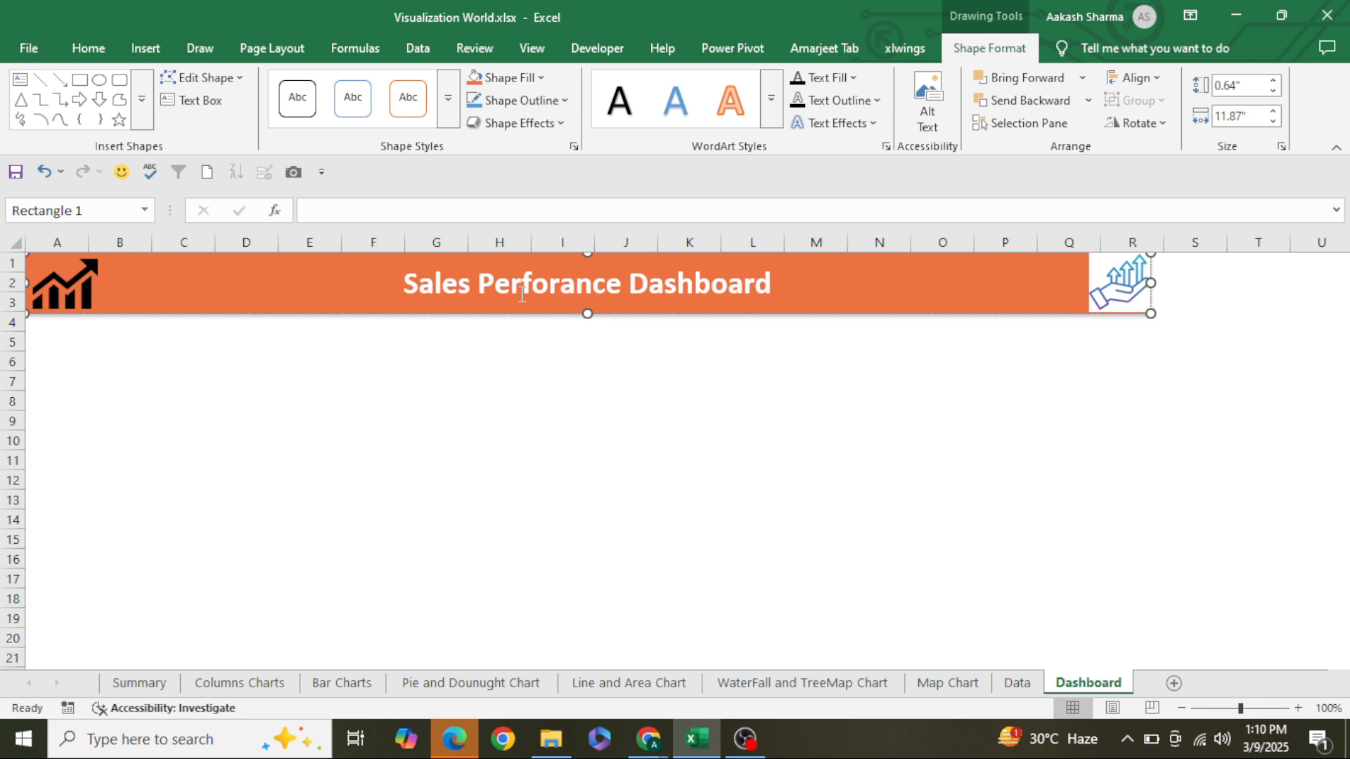
key(ctrl+shift+Right)
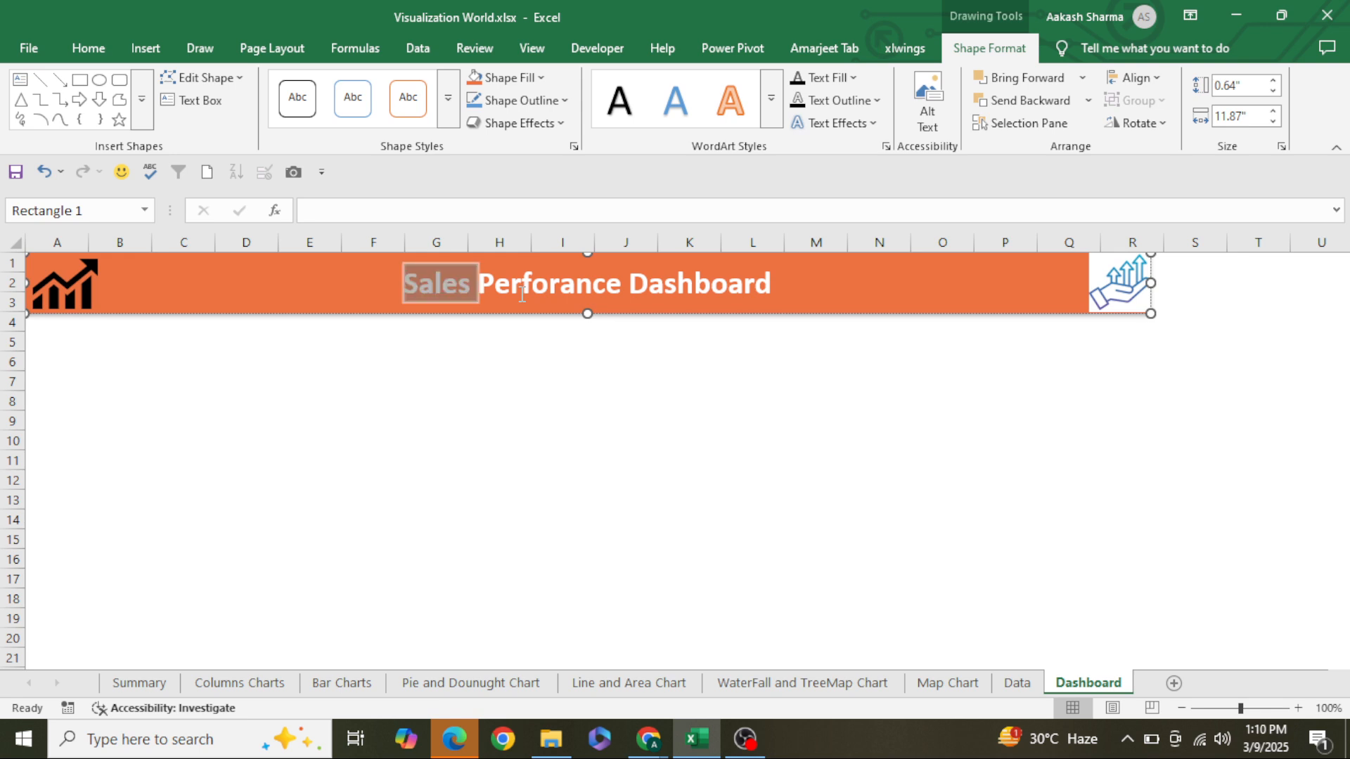
key(ctrl+a)
key(ctrl+c)
click(88, 48)
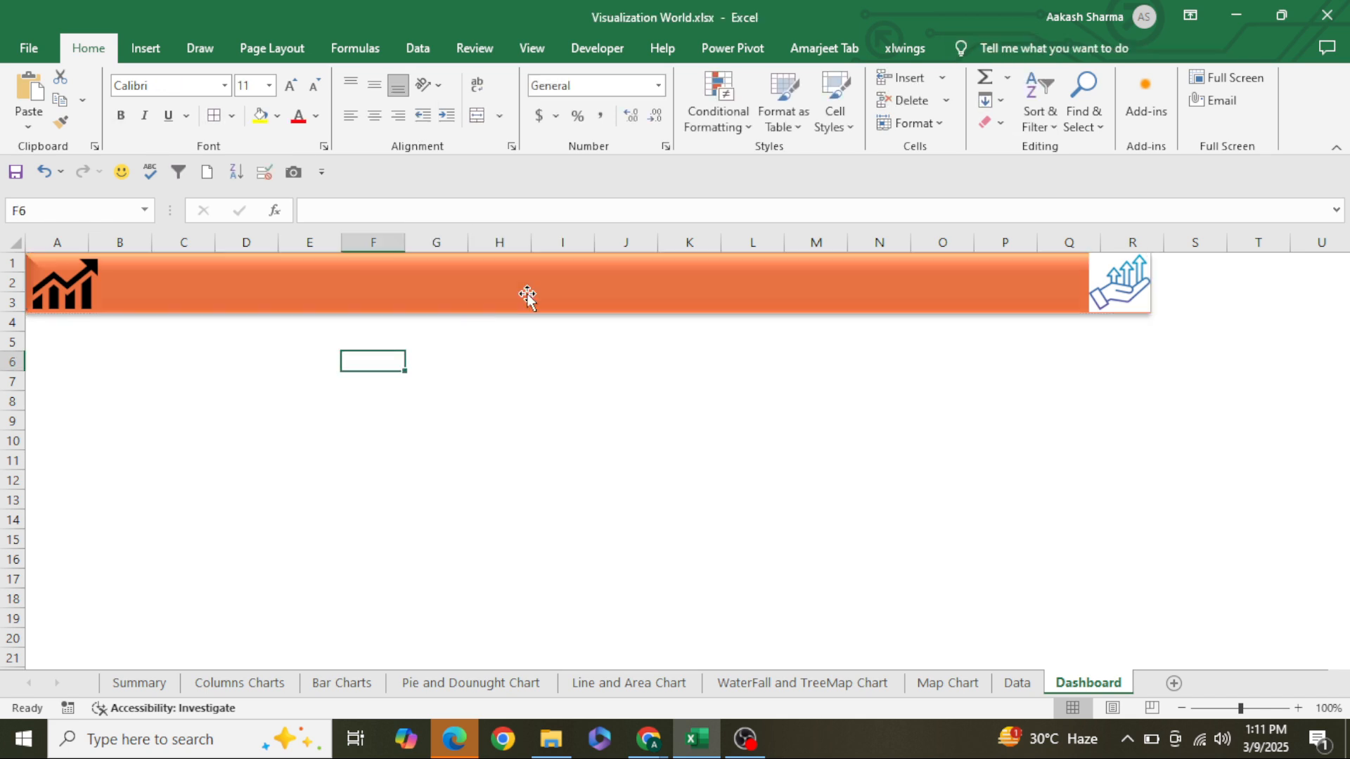
Draw a text box over the banner from about column D to K and paste the title "Sales Perforance Dashboard" into it.
click(527, 295)
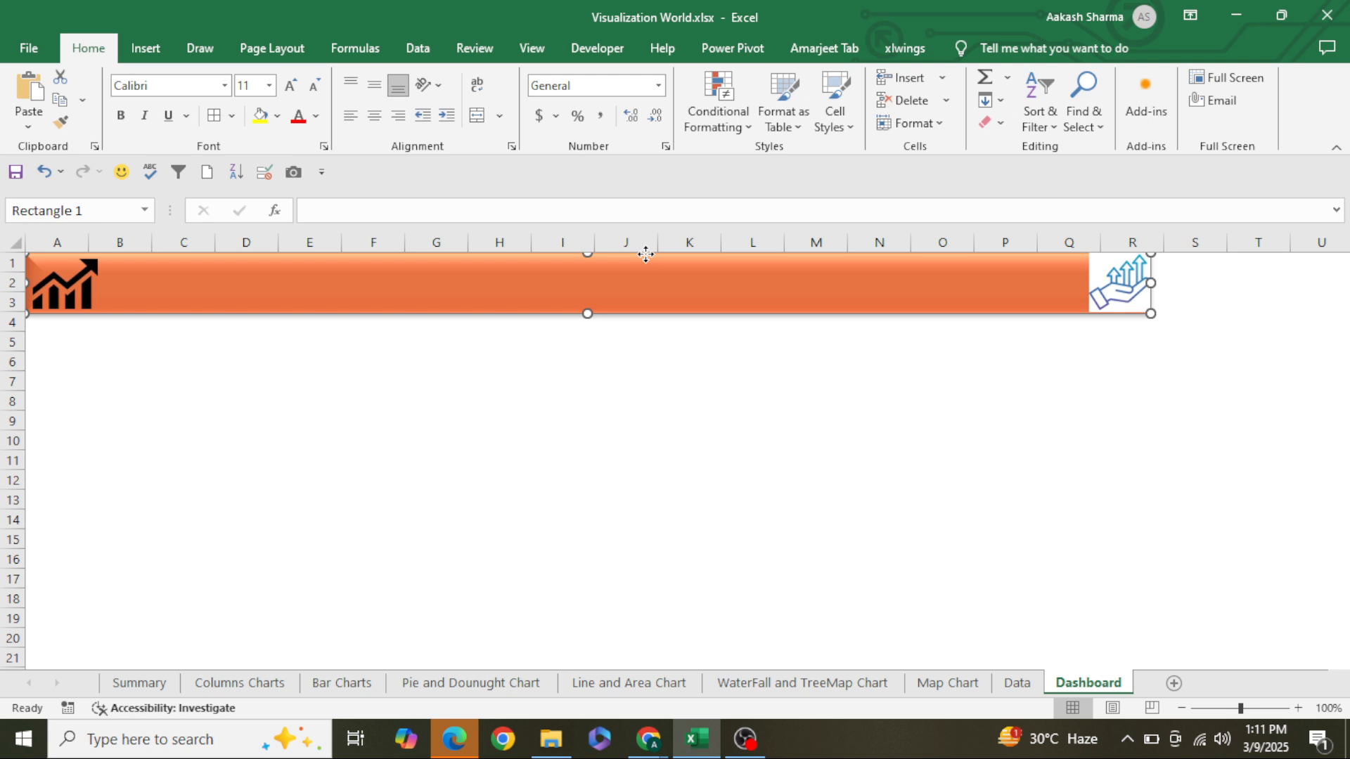
click(218, 108)
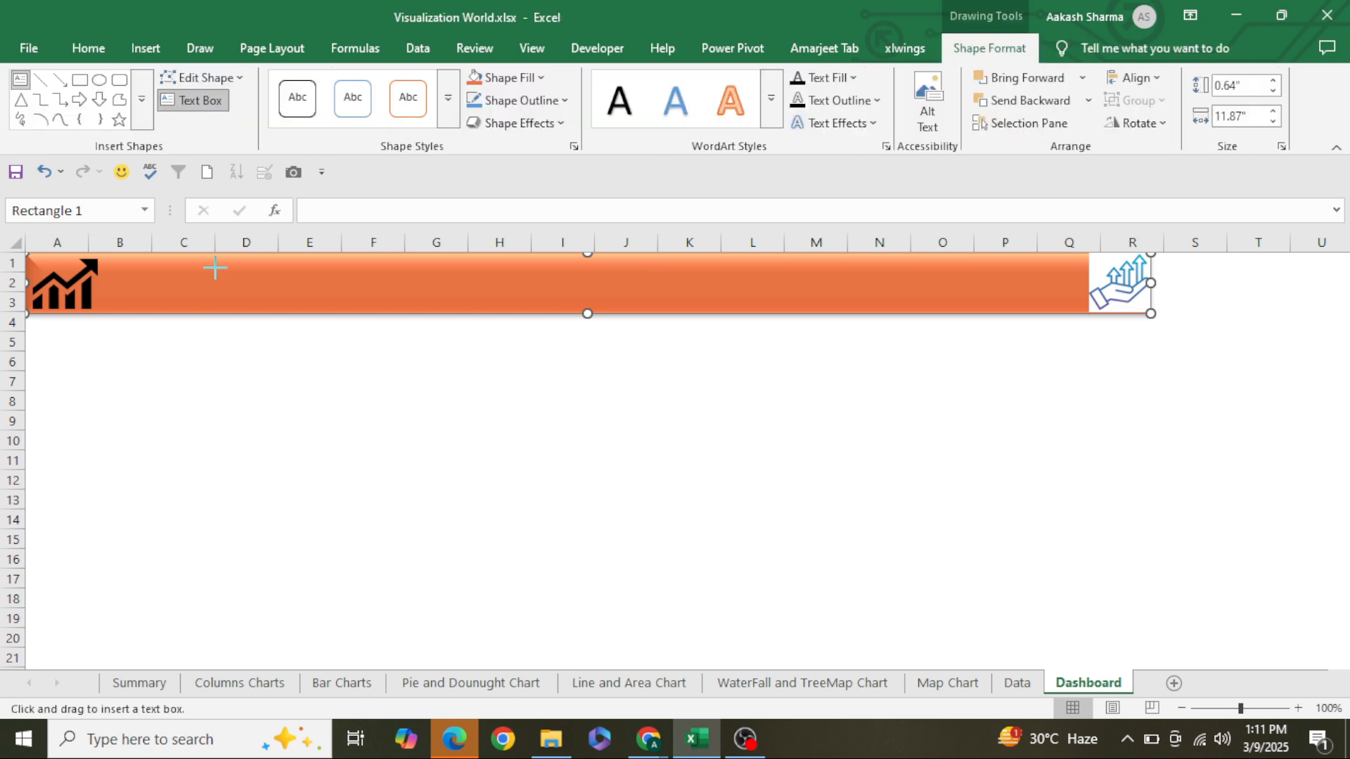
drag(215, 268, 691, 302)
key(ctrl+v)
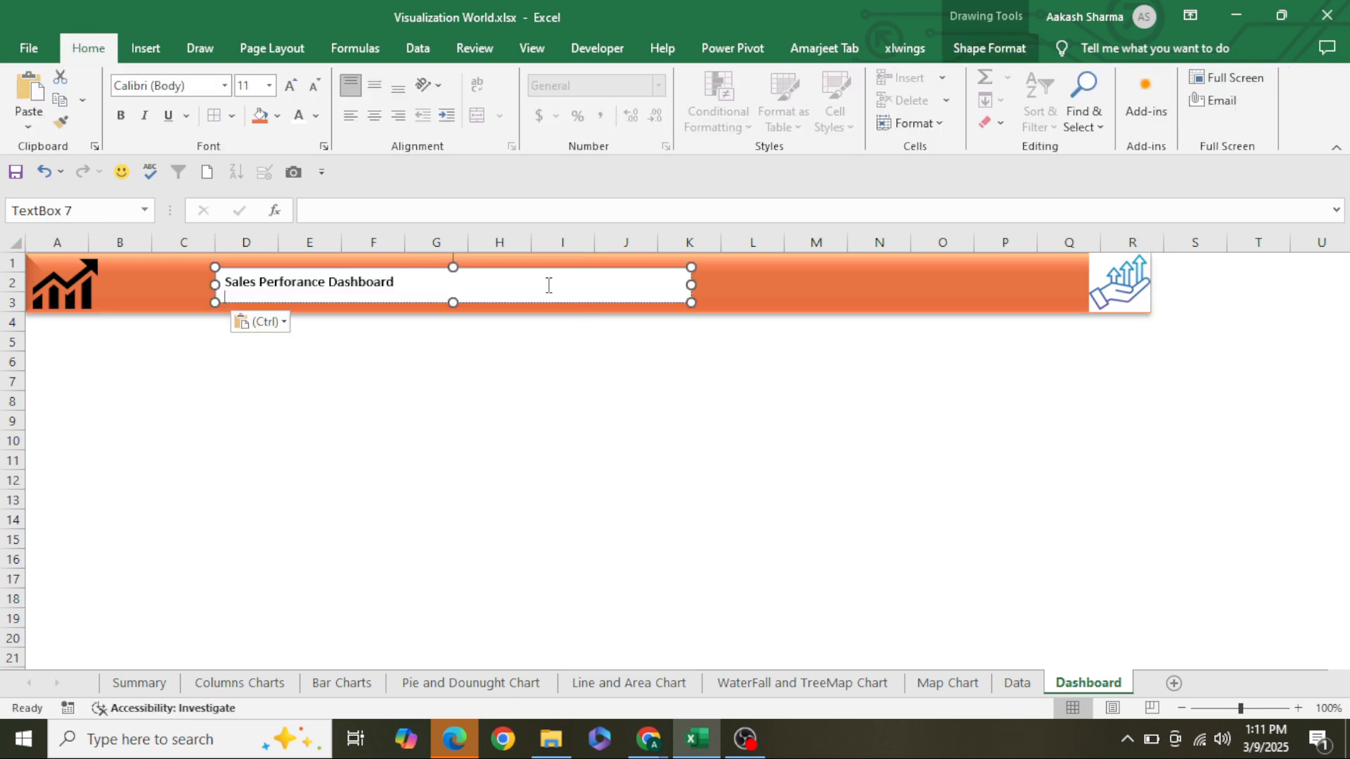
key(ctrl)
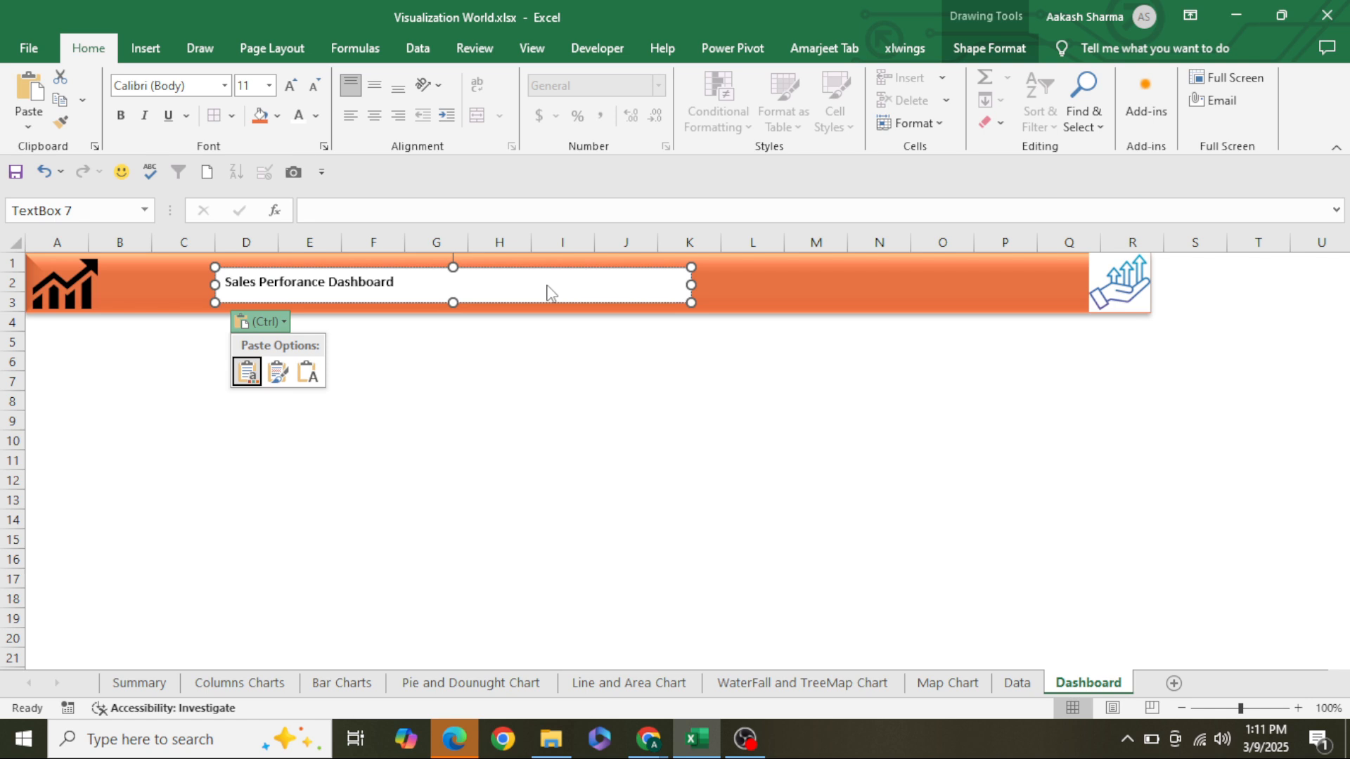
Give the title text box no fill so that the banner shows through.
click(989, 48)
click(507, 78)
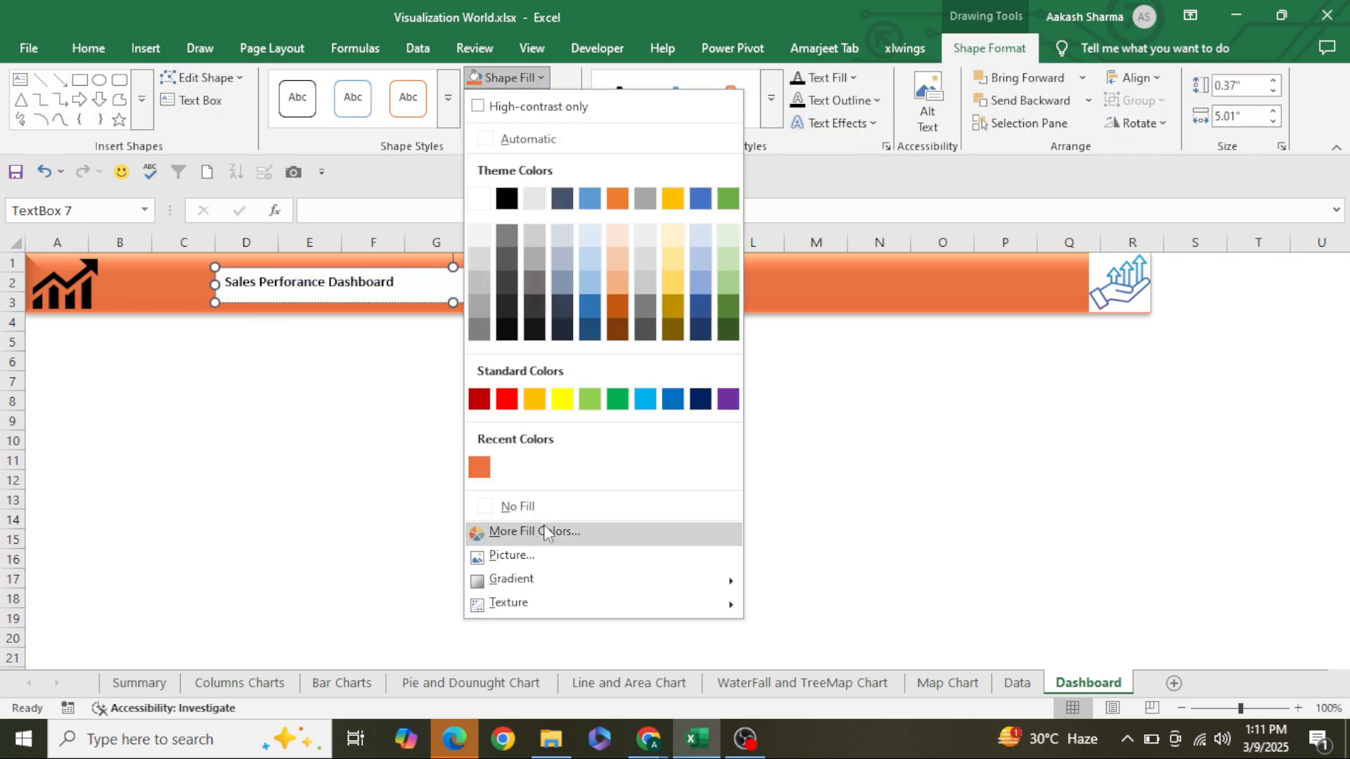
click(518, 506)
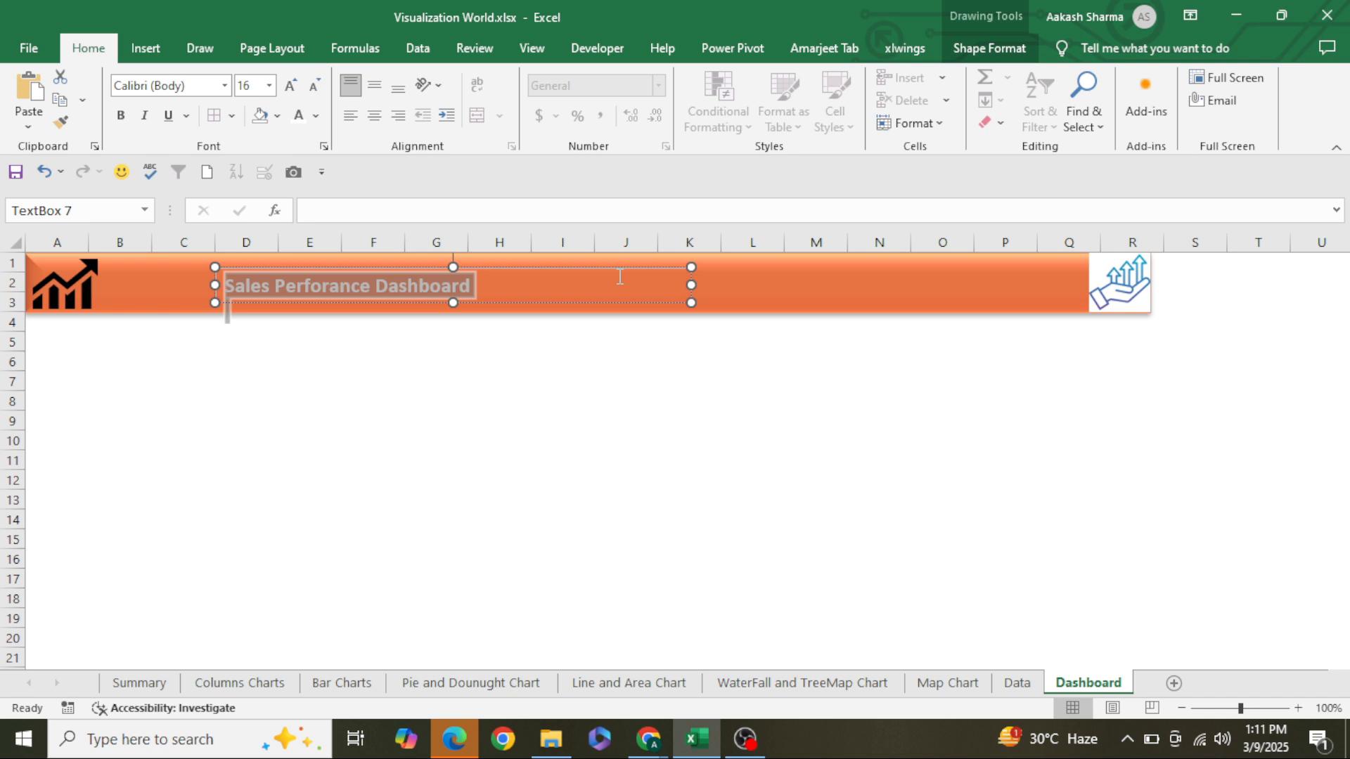
Enlarge the title to 20 pt and place its text box, without an outline, beside the growth chart icon.
click(289, 85)
click(289, 85)
click(290, 85)
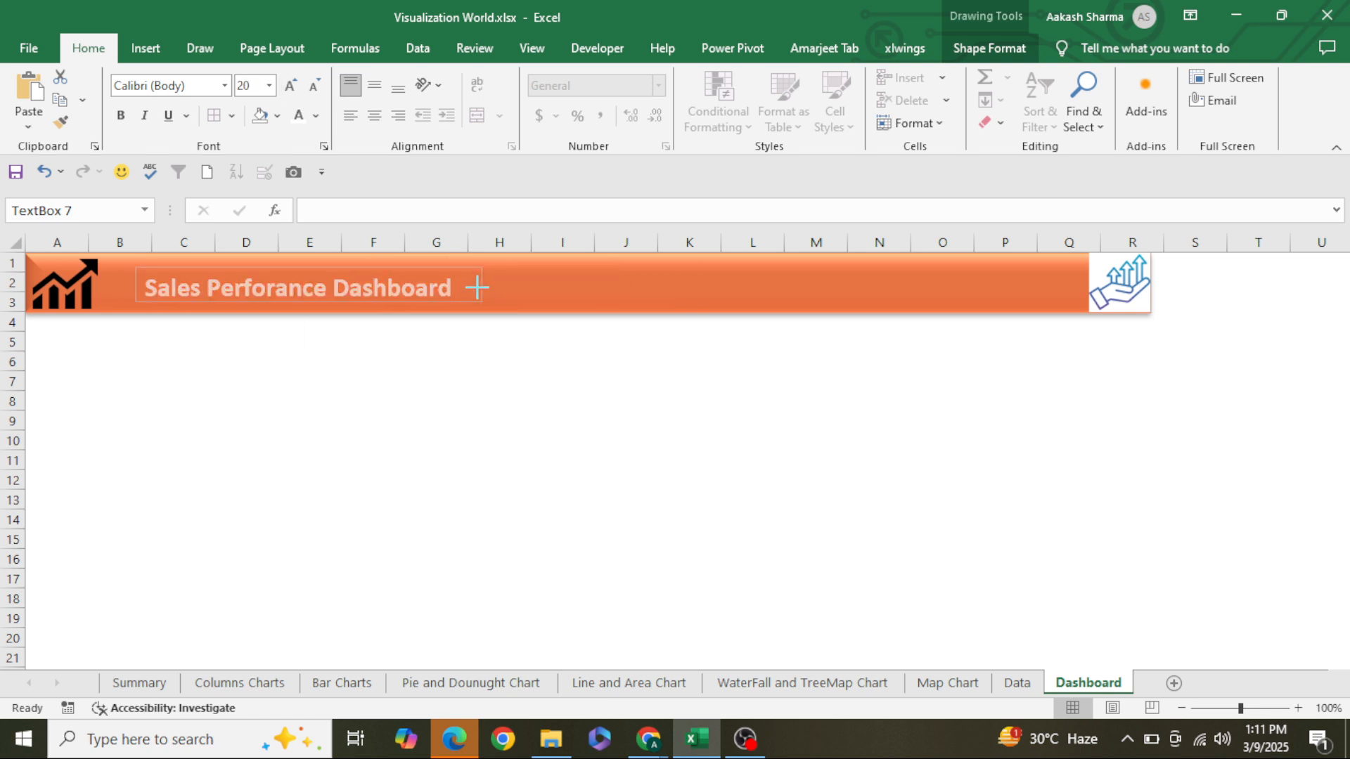
click(412, 363)
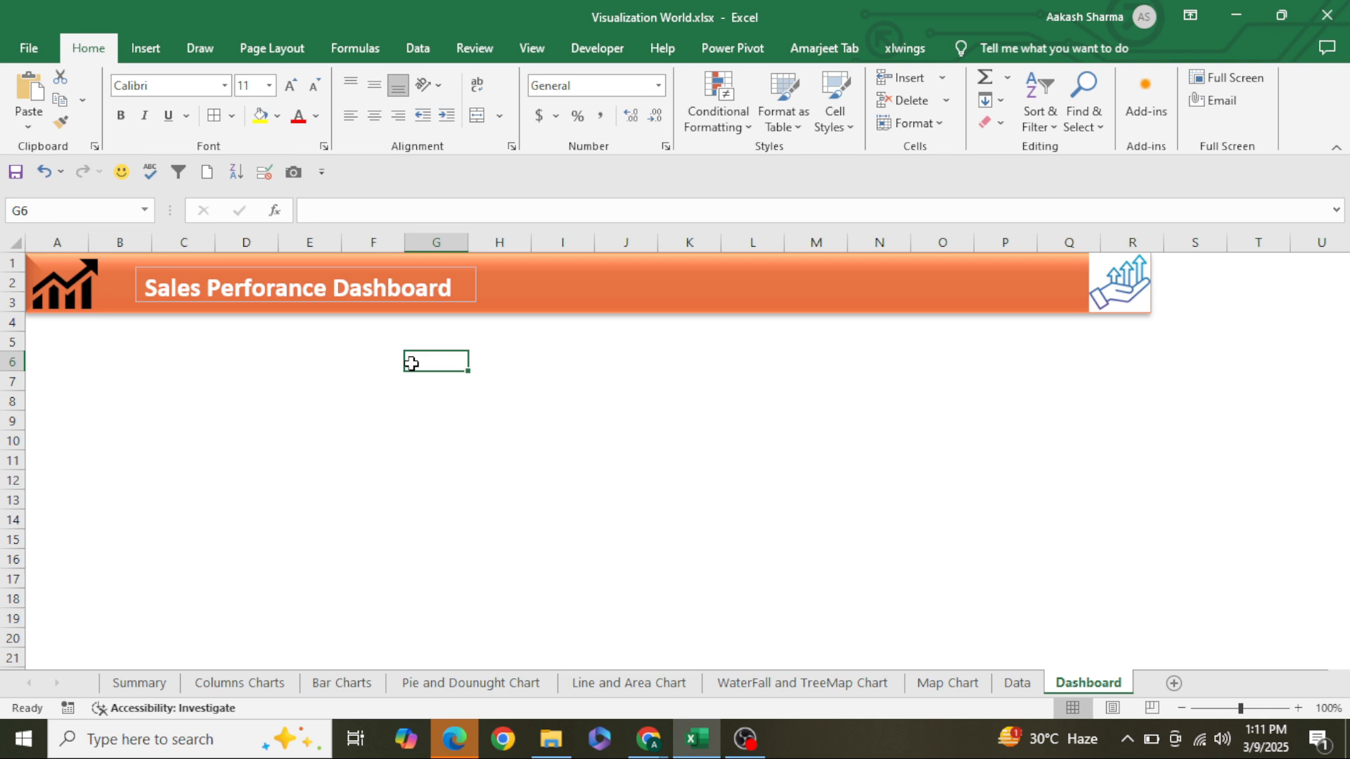
click(333, 279)
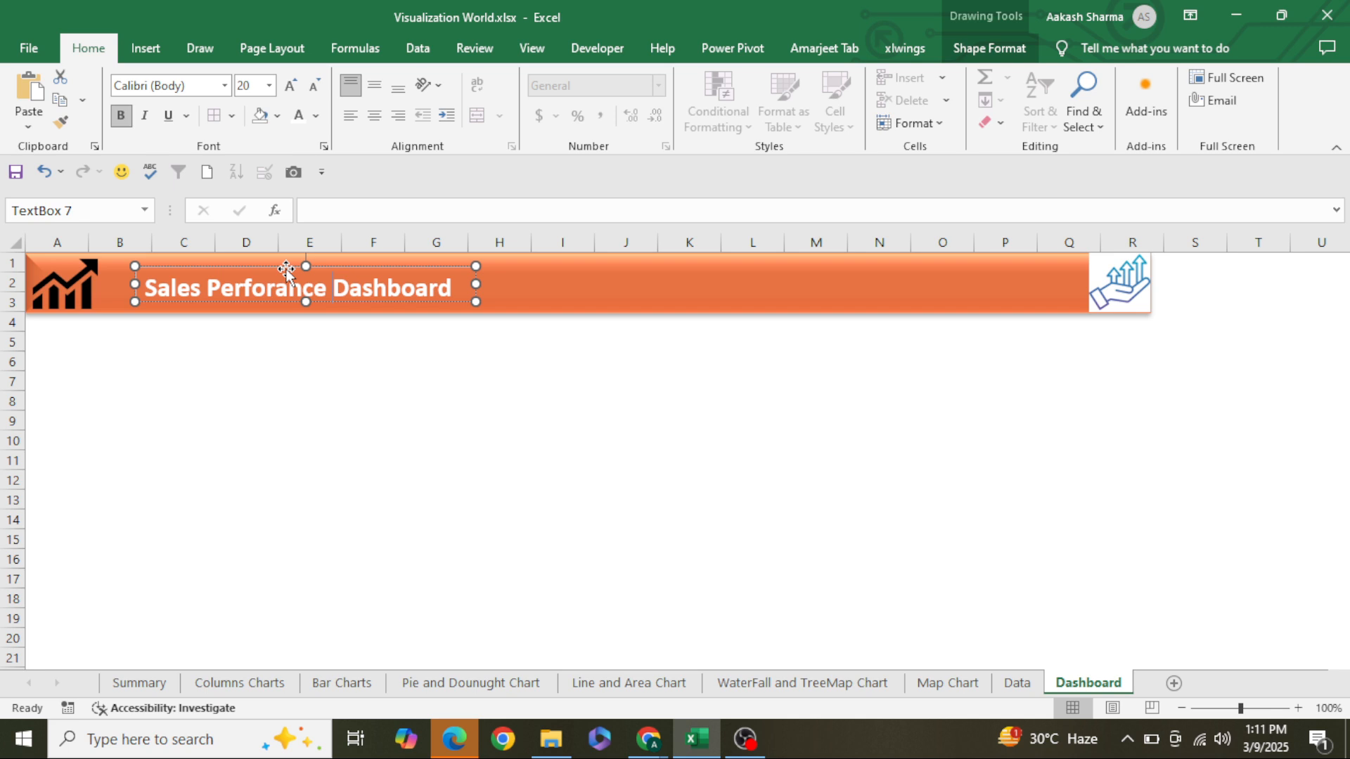
key(Escape)
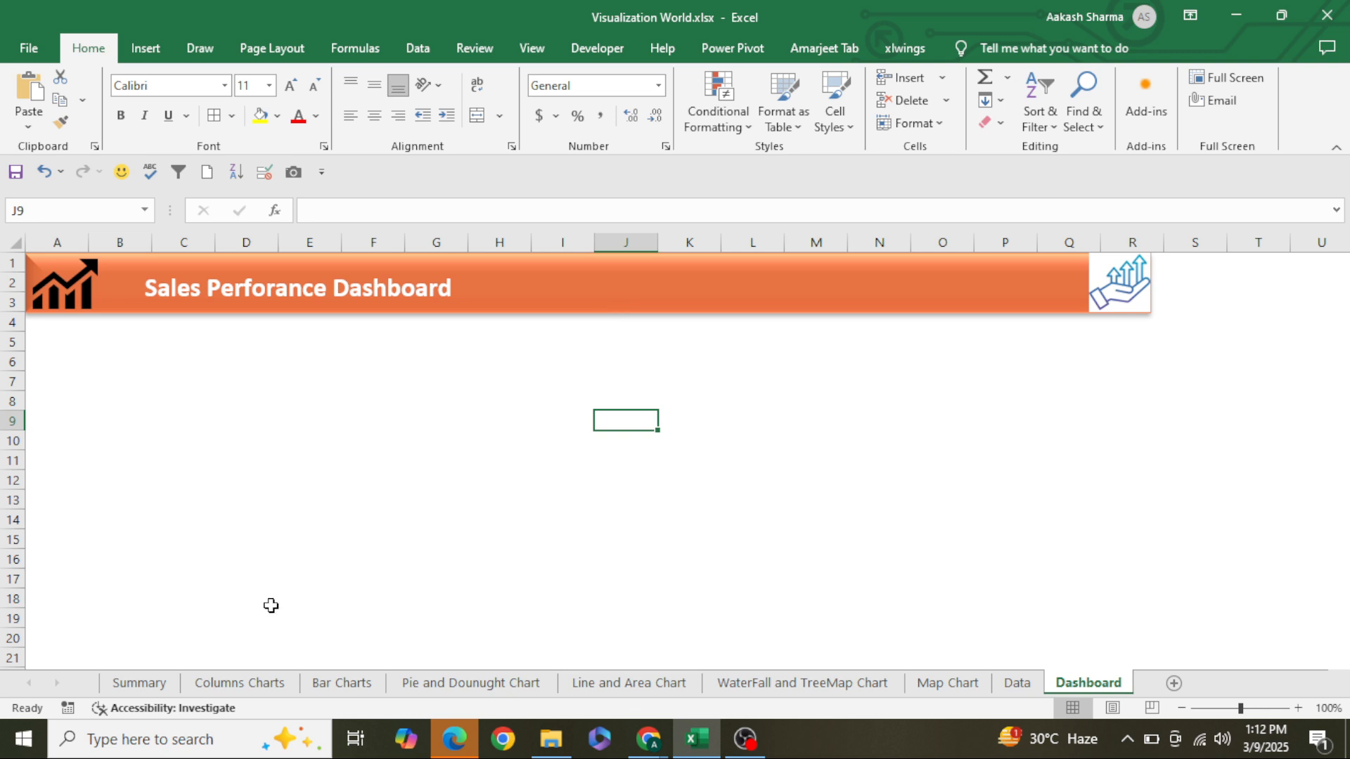
Insert a new worksheet between Data and Dashboard and name it Support.
click(1012, 689)
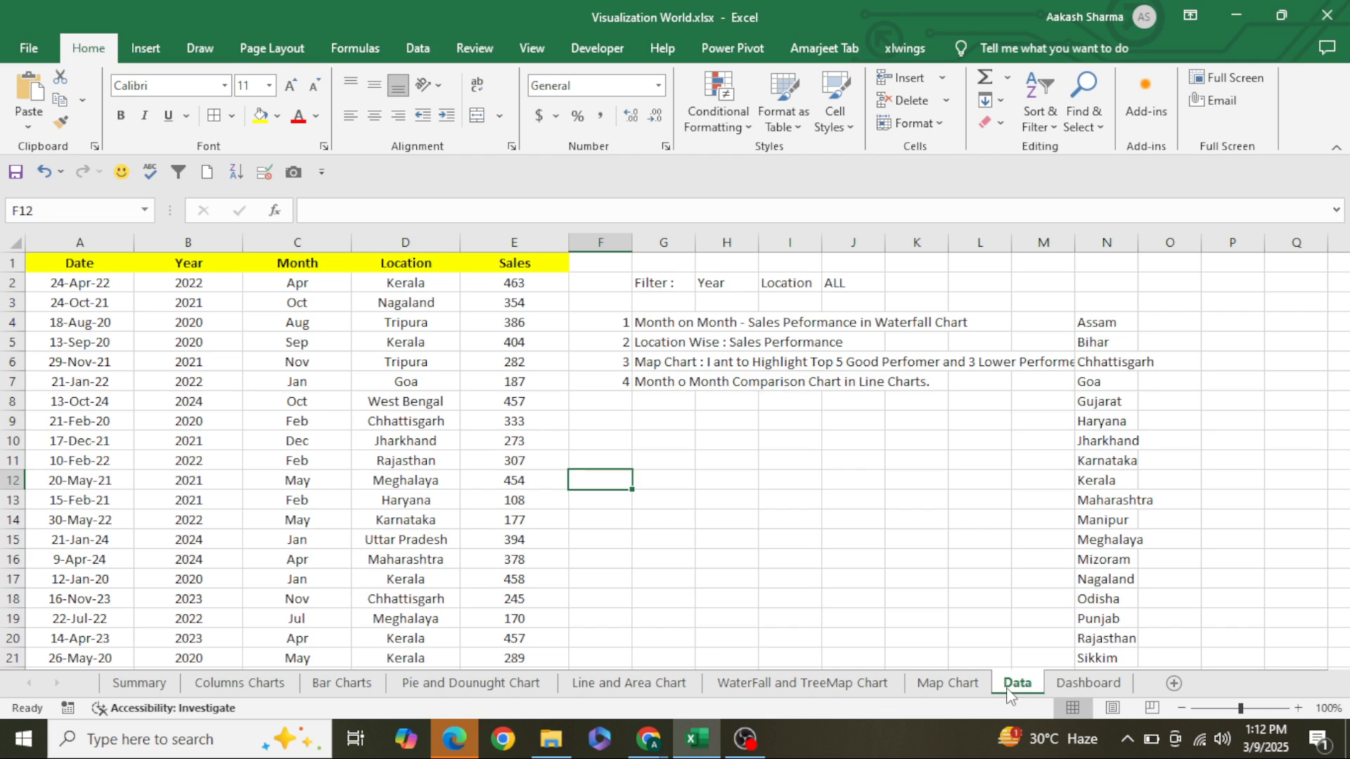
click(1073, 686)
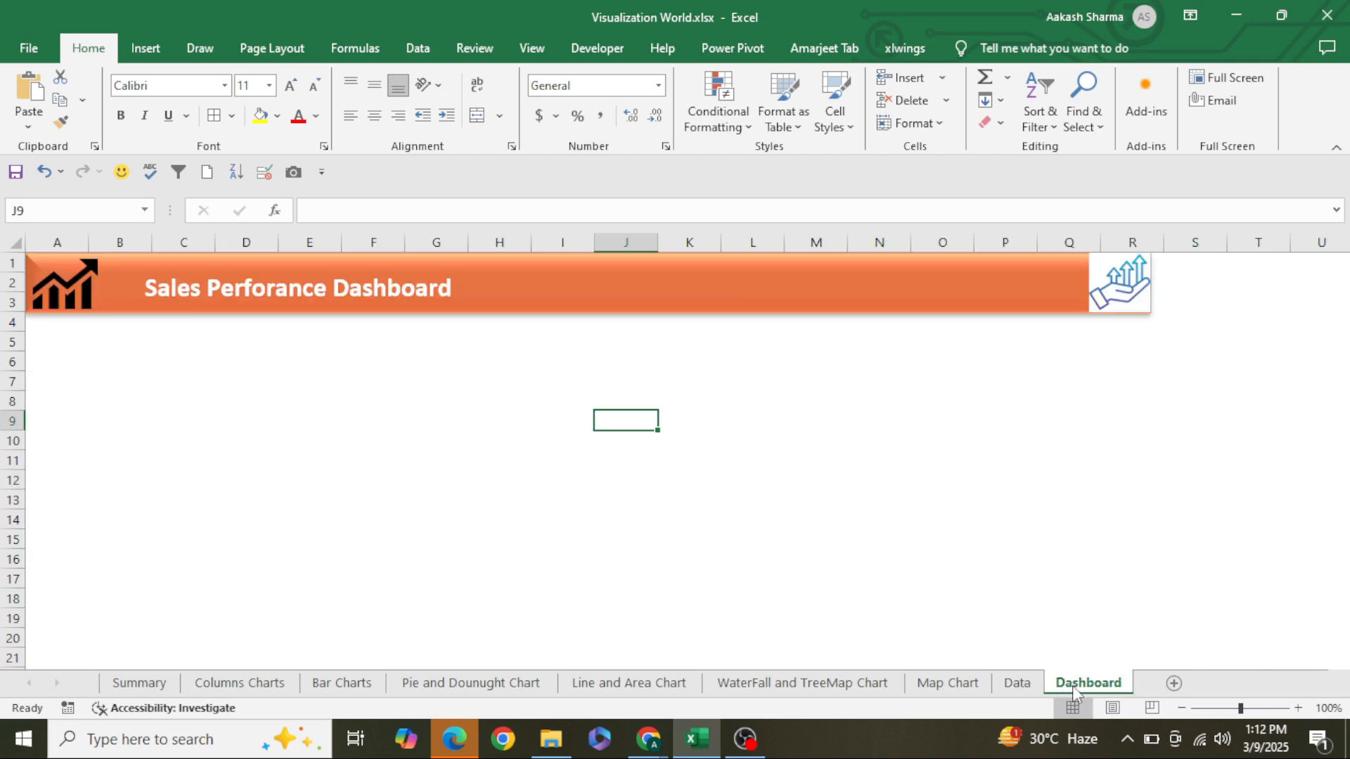
key(shift+F11)
double_click(1073, 686)
text(Sup)
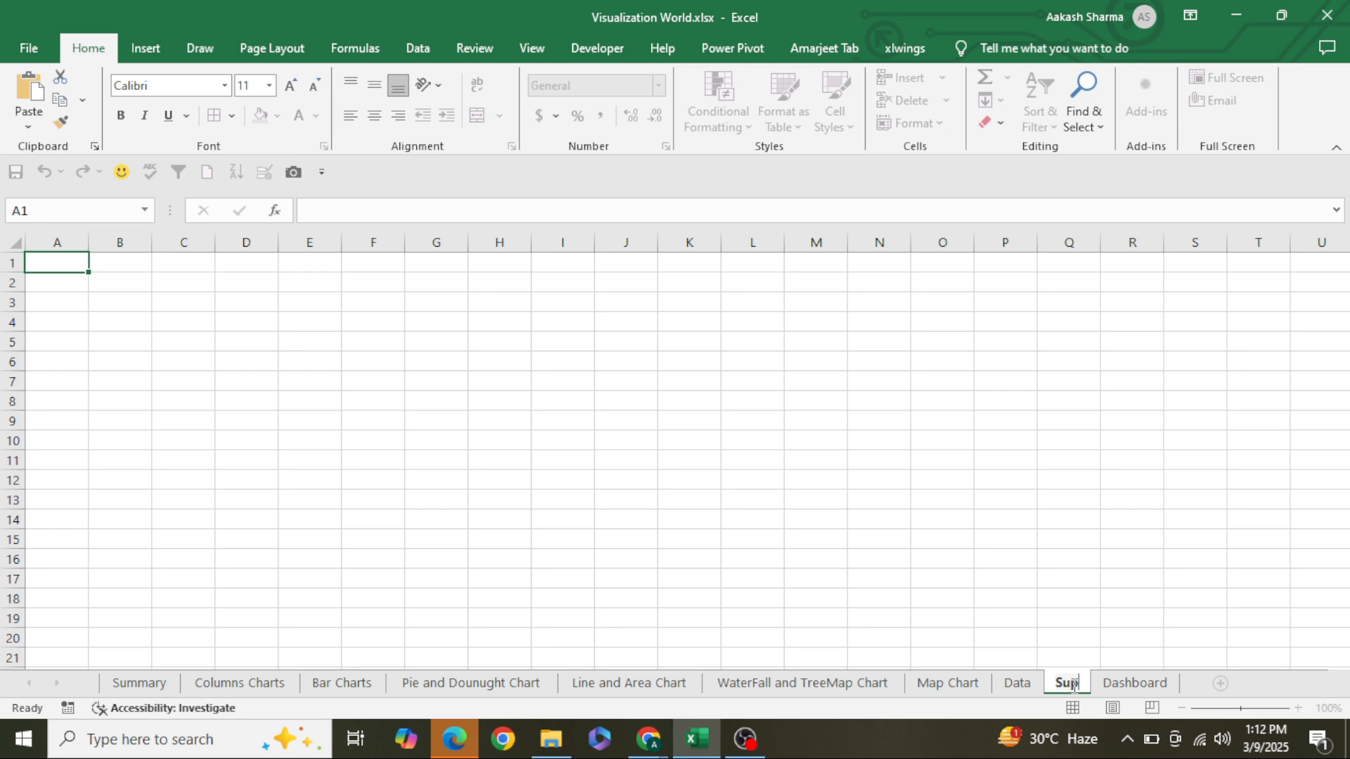
text(port)
key(Return)
Enter the heading Year in A1 of the Support sheet and list the years 2020 to 2030 in A2:A12.
text(LOcat)
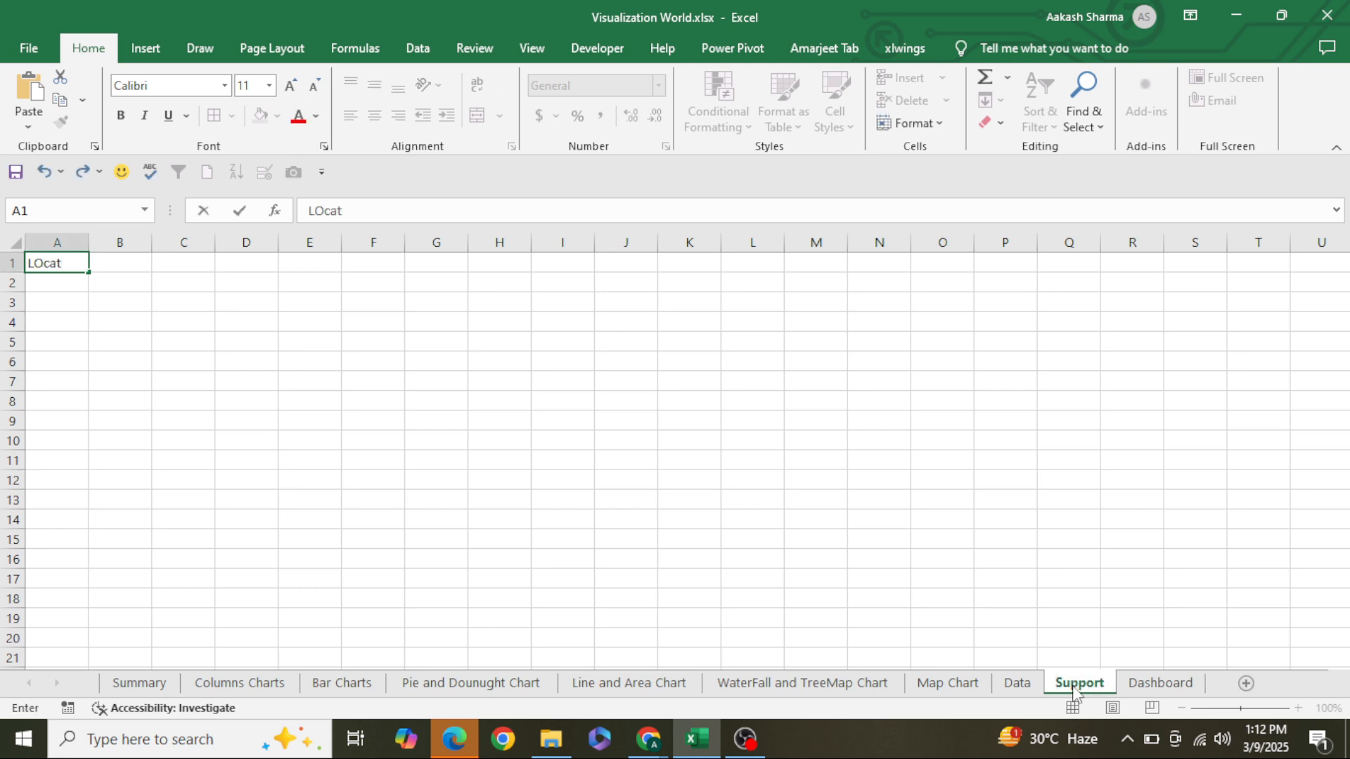
key(Escape)
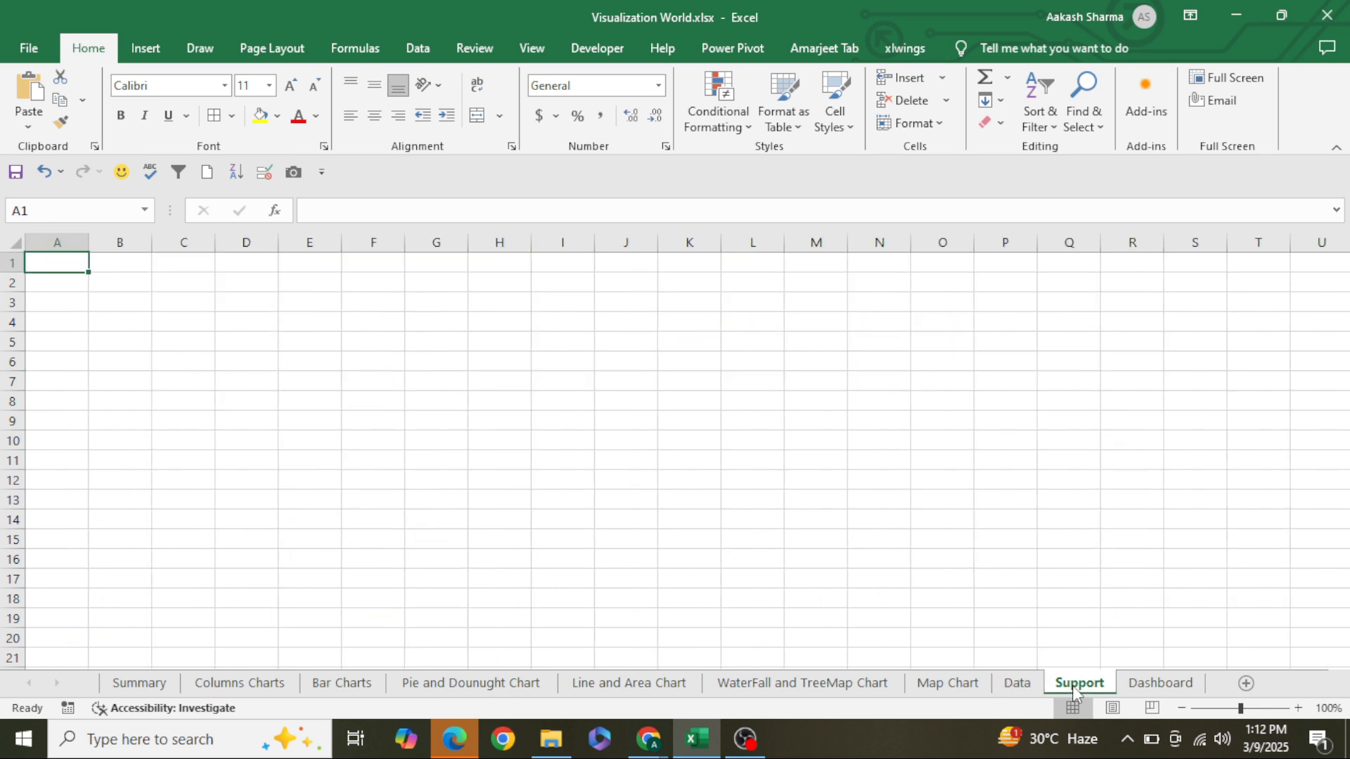
text(Year)
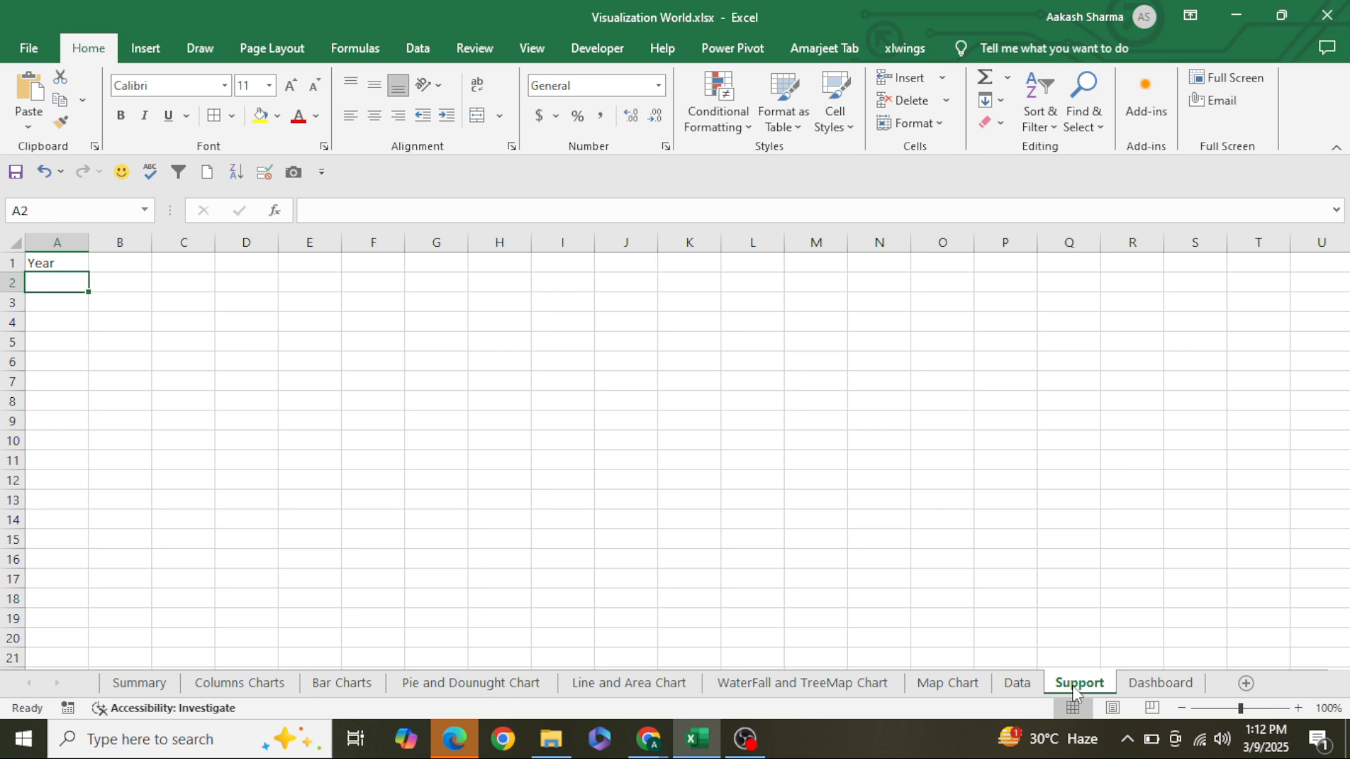
text(2020)
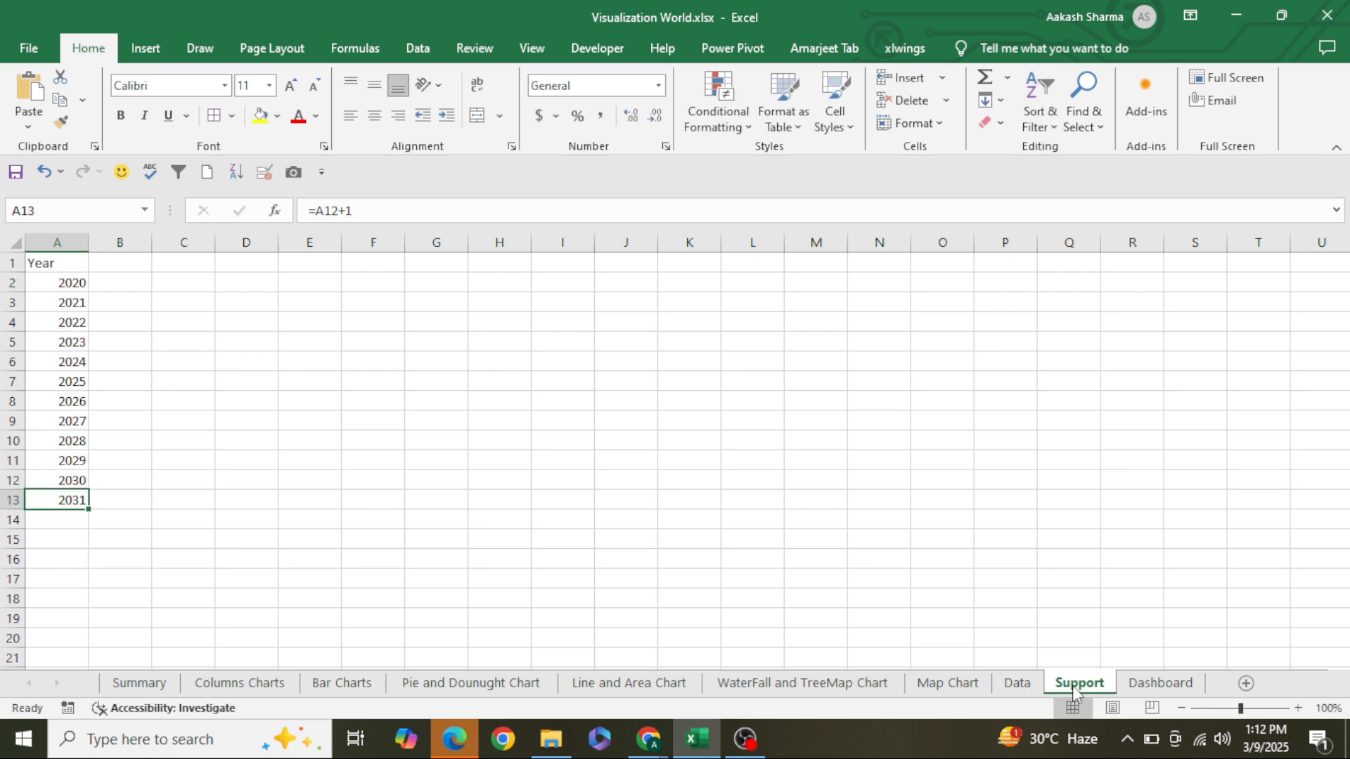
key(Delete)
Convert the year list in A1:A12 to plain values with Paste Special.
key(ctrl+Home)
key(ctrl+shift+Down)
key(ctrl+c)
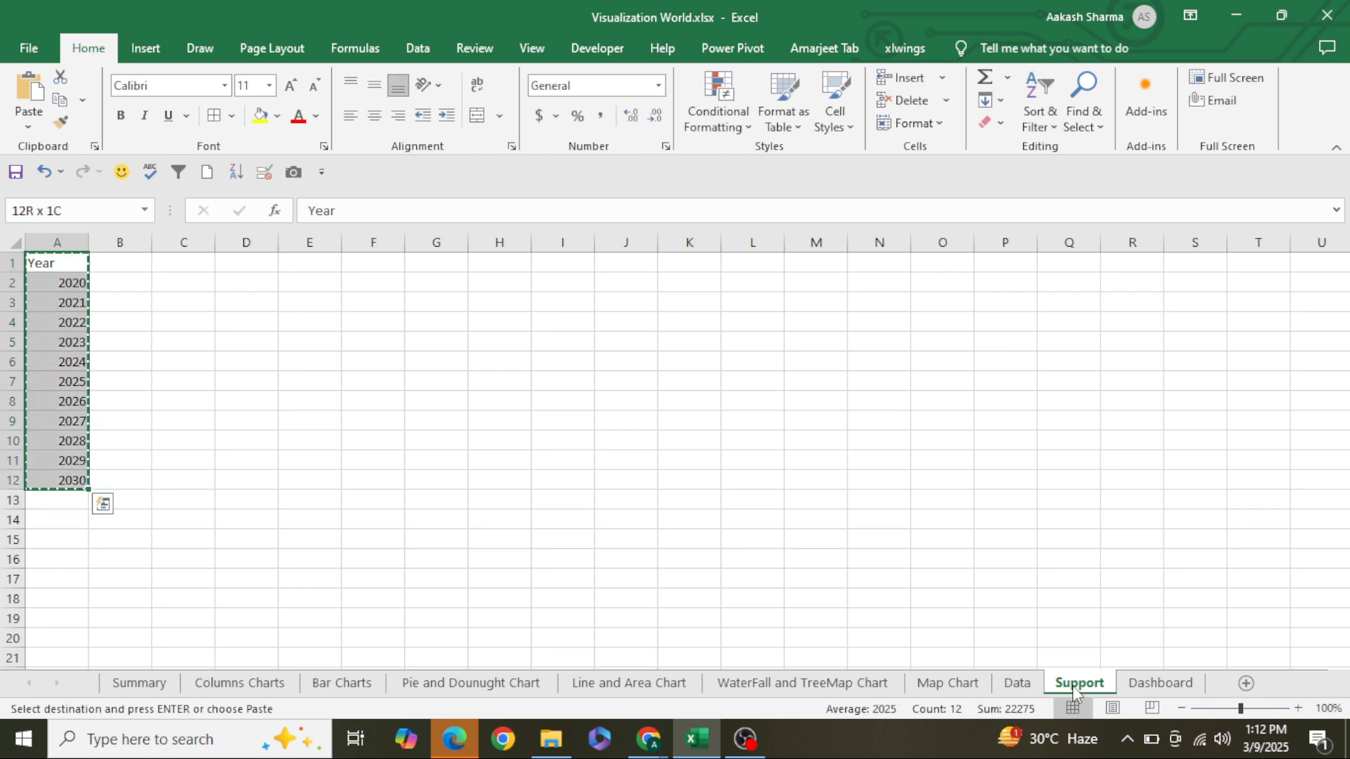
key(ctrl+alt+v)
key(v)
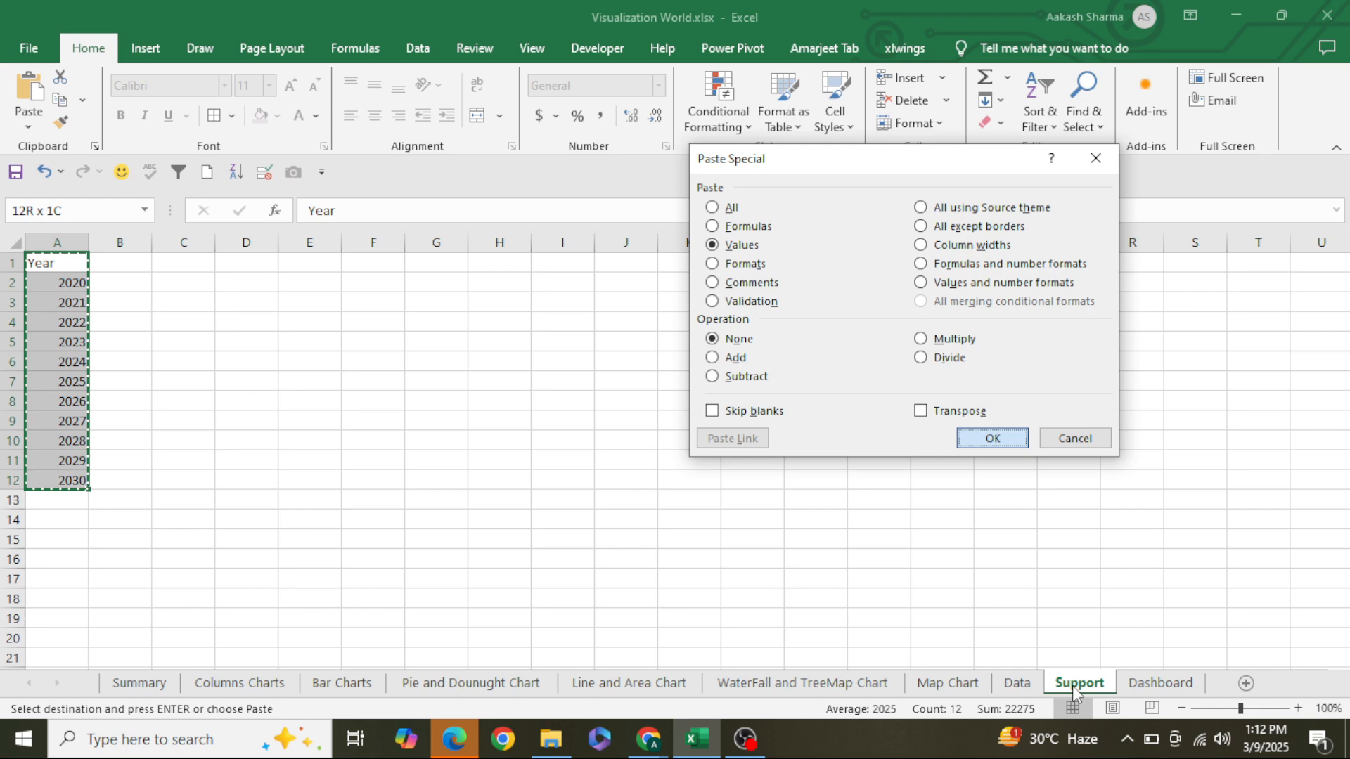
key(Escape)
key(Escape)
Copy the state list from the Data sheet into column C of Support under the heading Location, and centre the year column.
key(ctrl+Page_Down)
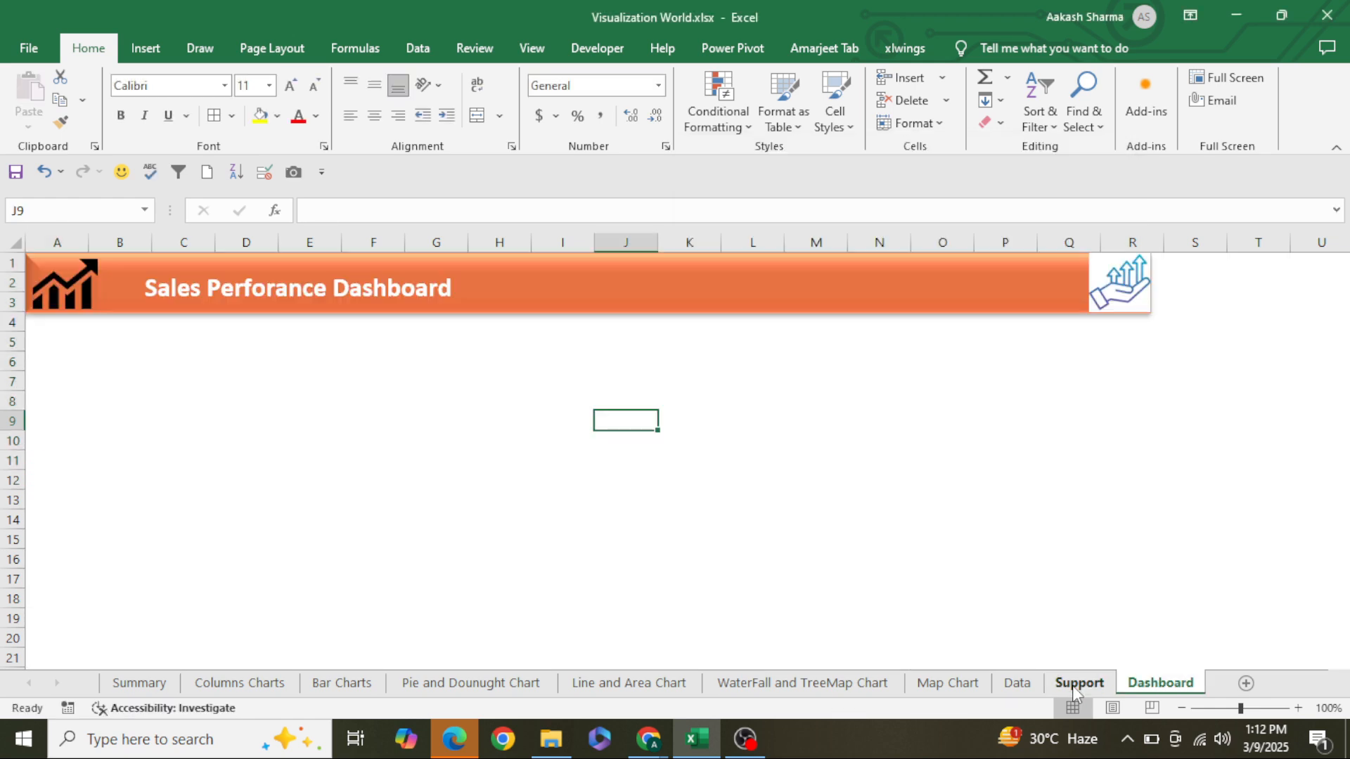
key(ctrl+Page_Up)
key(ctrl+Page_Up)
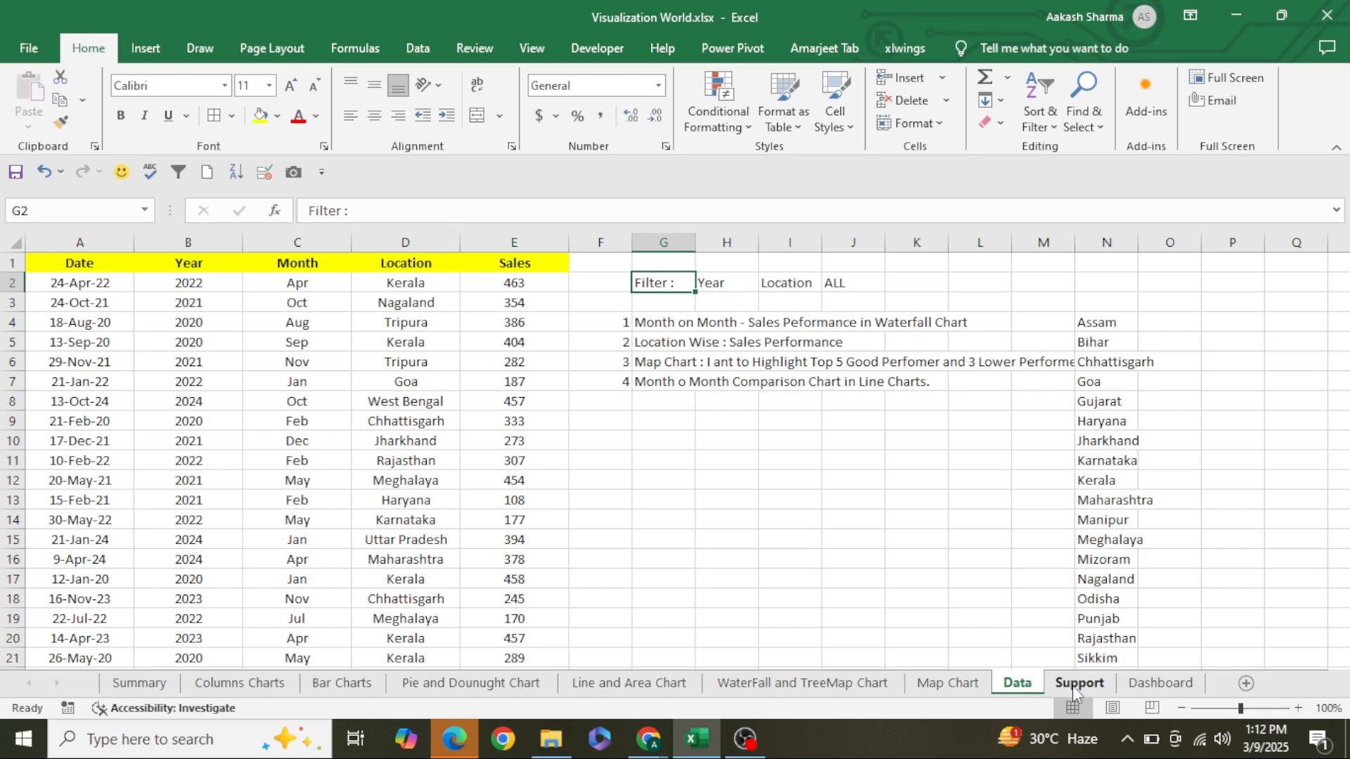
key(ctrl+Page_Down)
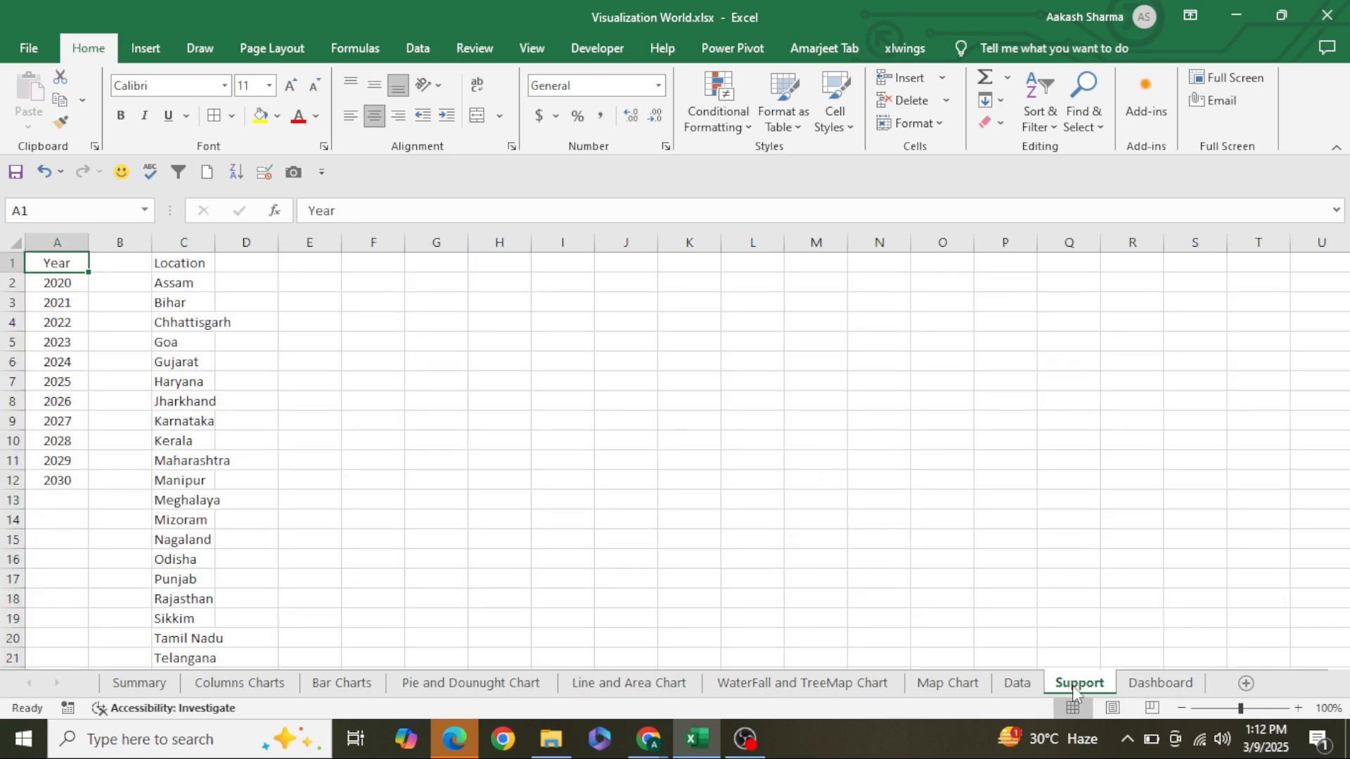
Return to the Dashboard sheet and check in the ribbon customization options that the Developer tab is enabled.
key(ctrl+Page_Up)
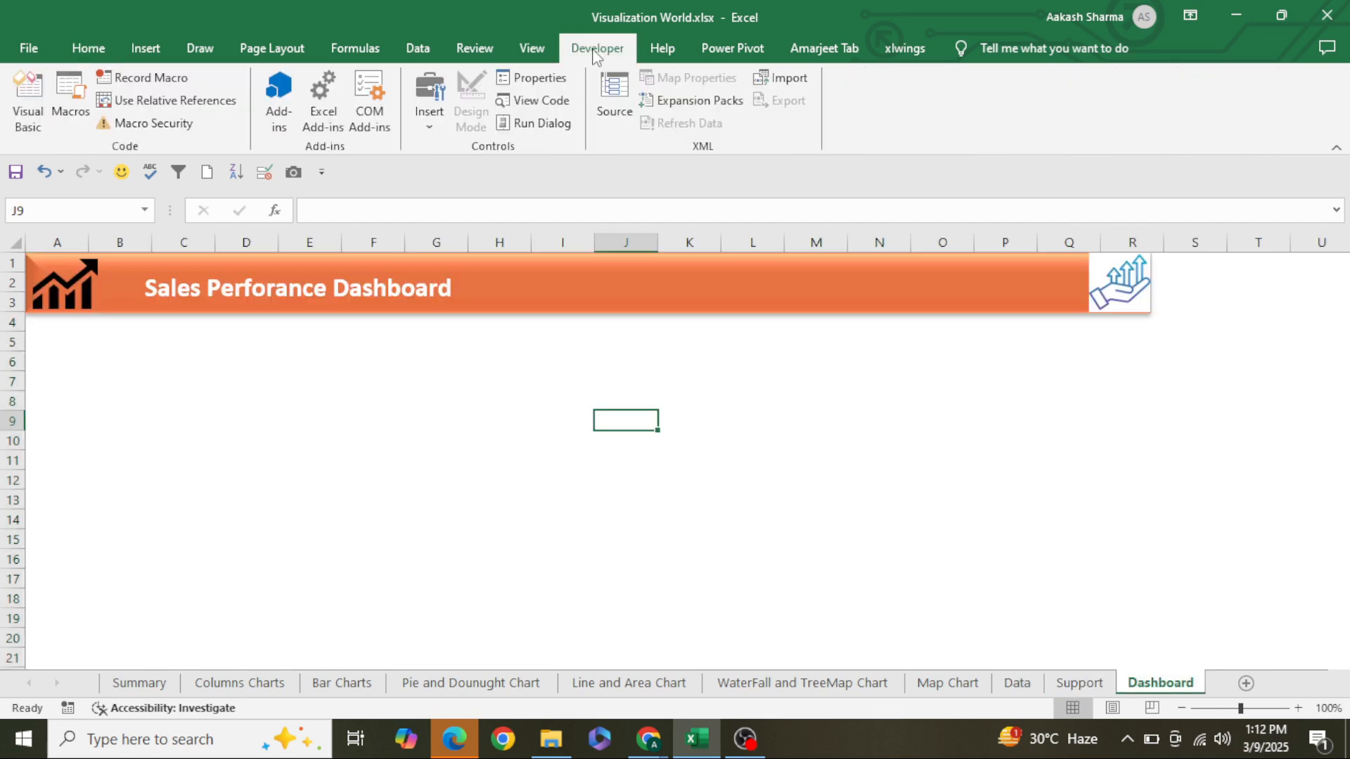
right_click(490, 64)
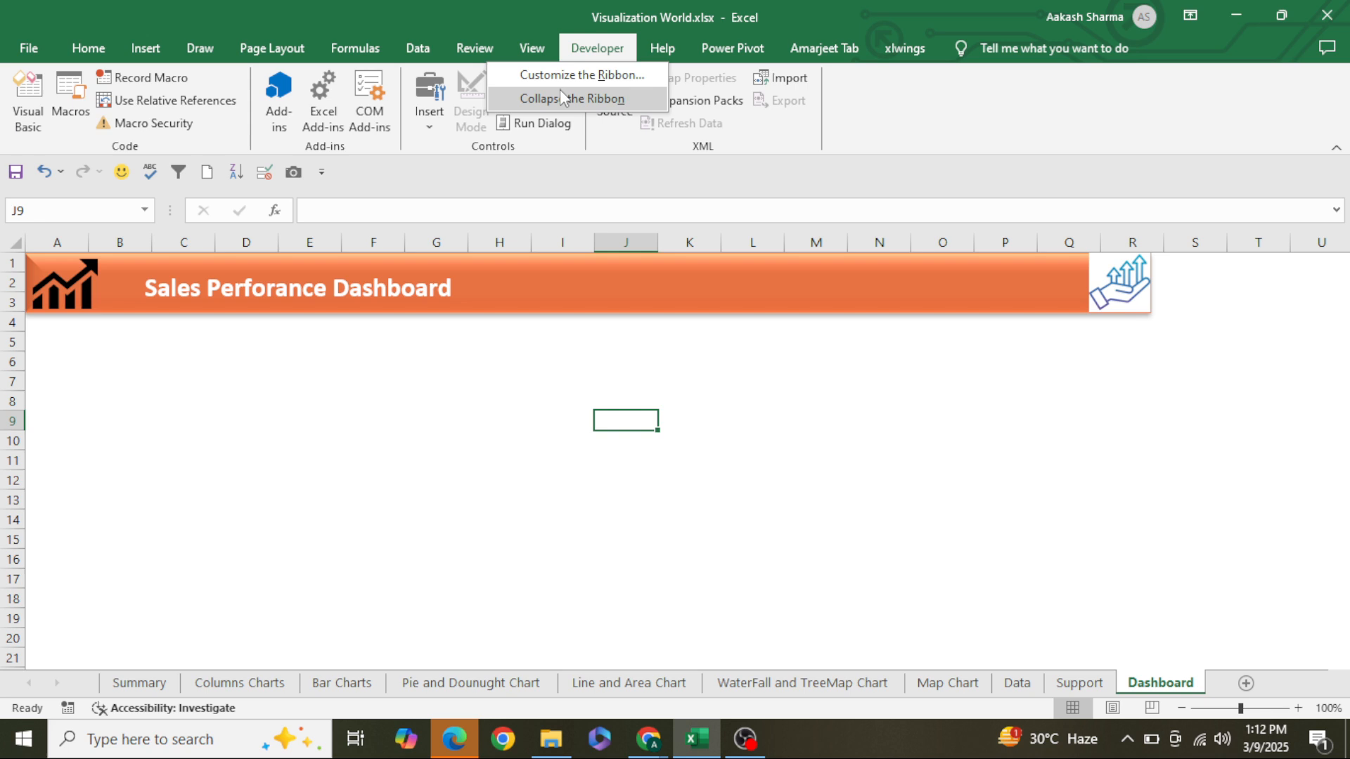
click(602, 76)
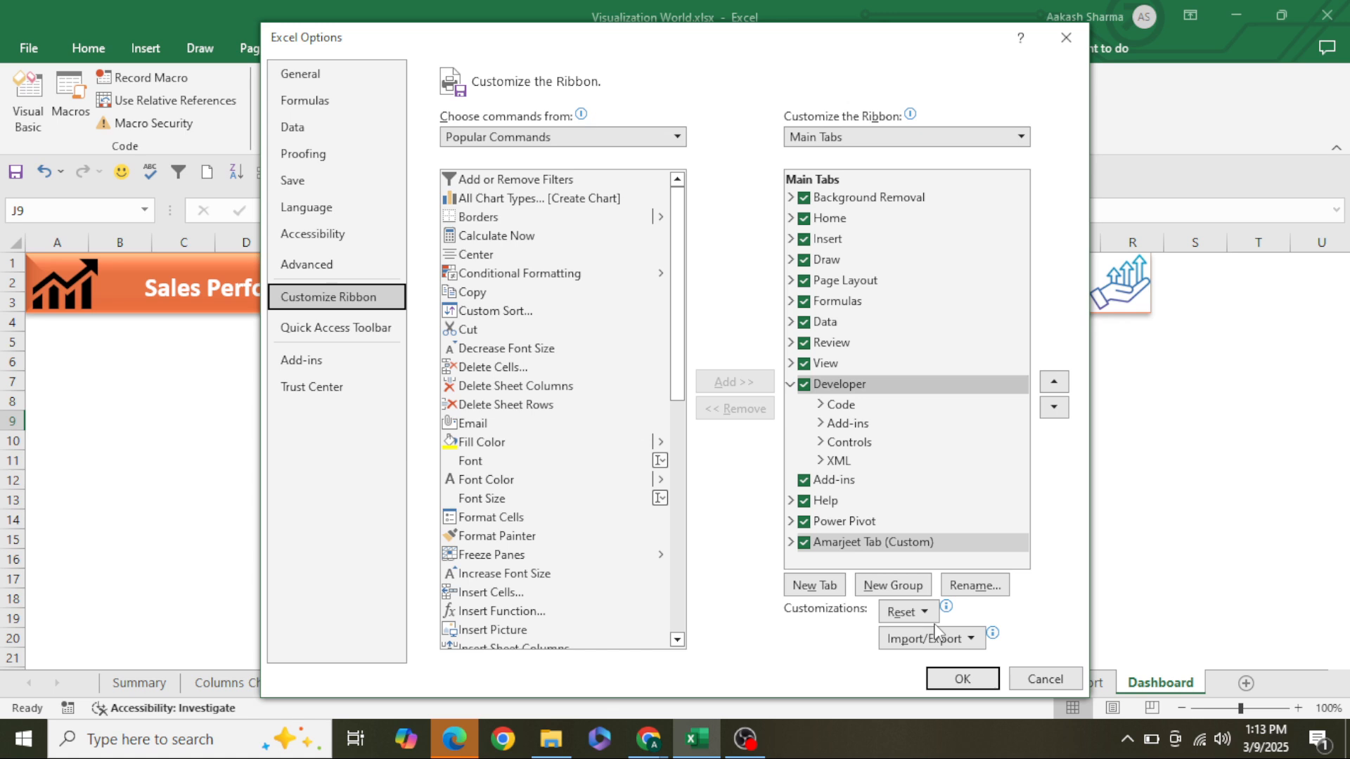
click(962, 679)
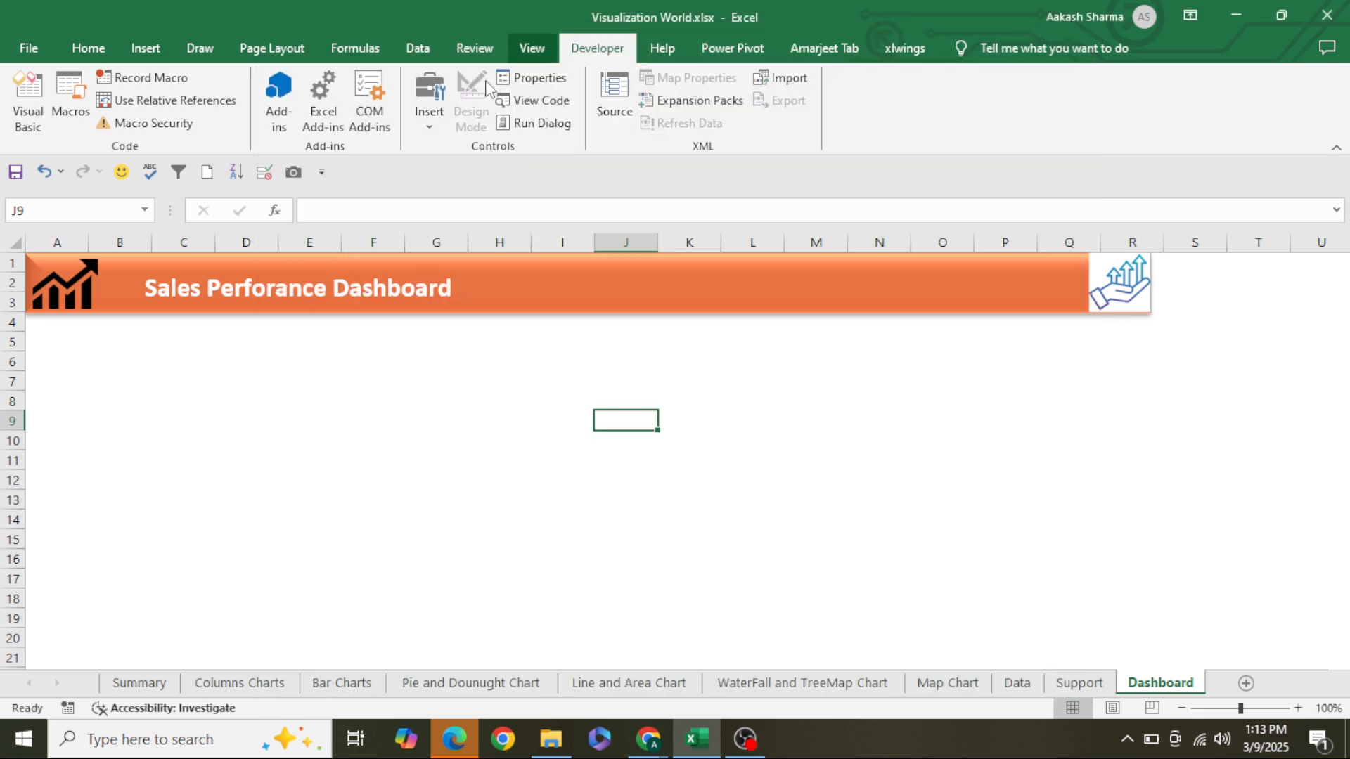
Draw a drop-down form control below the banner, spanning about I6 to K7, and open its format settings.
click(437, 128)
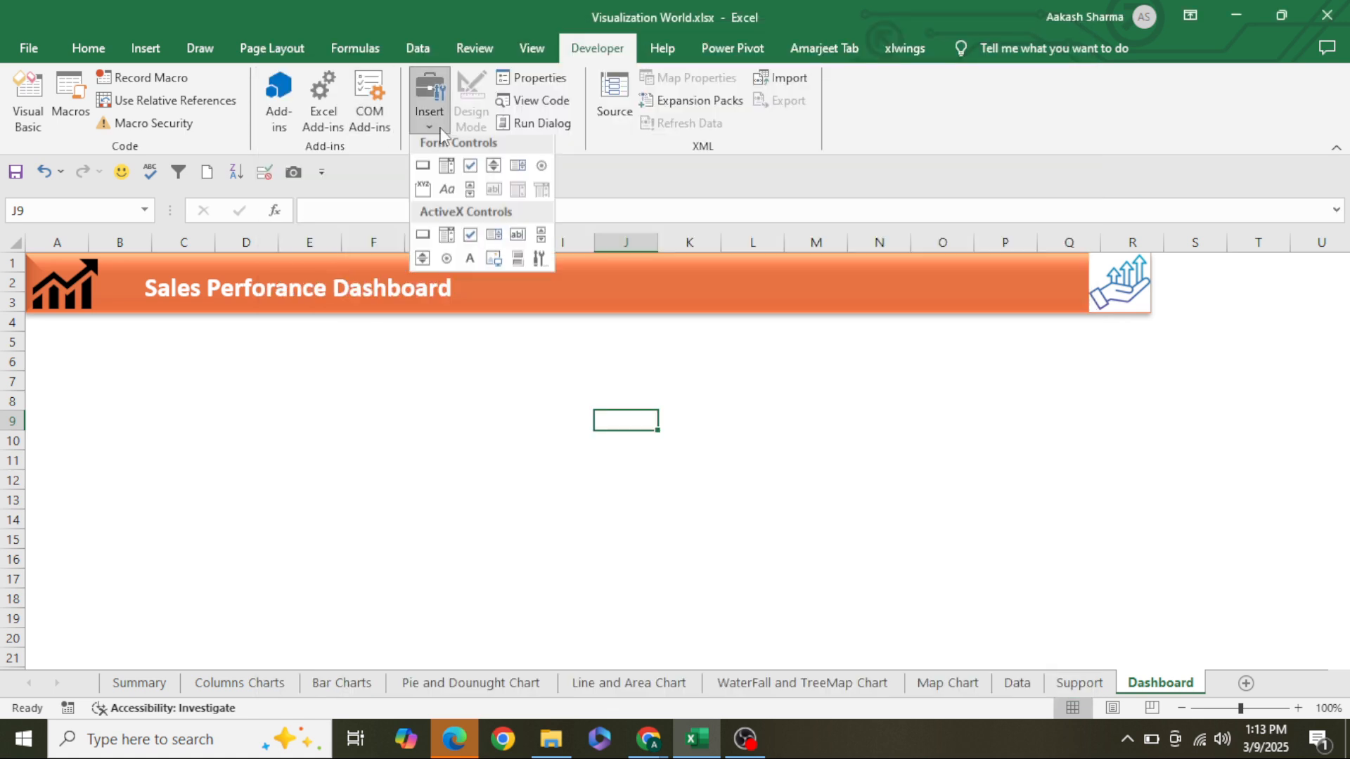
click(469, 193)
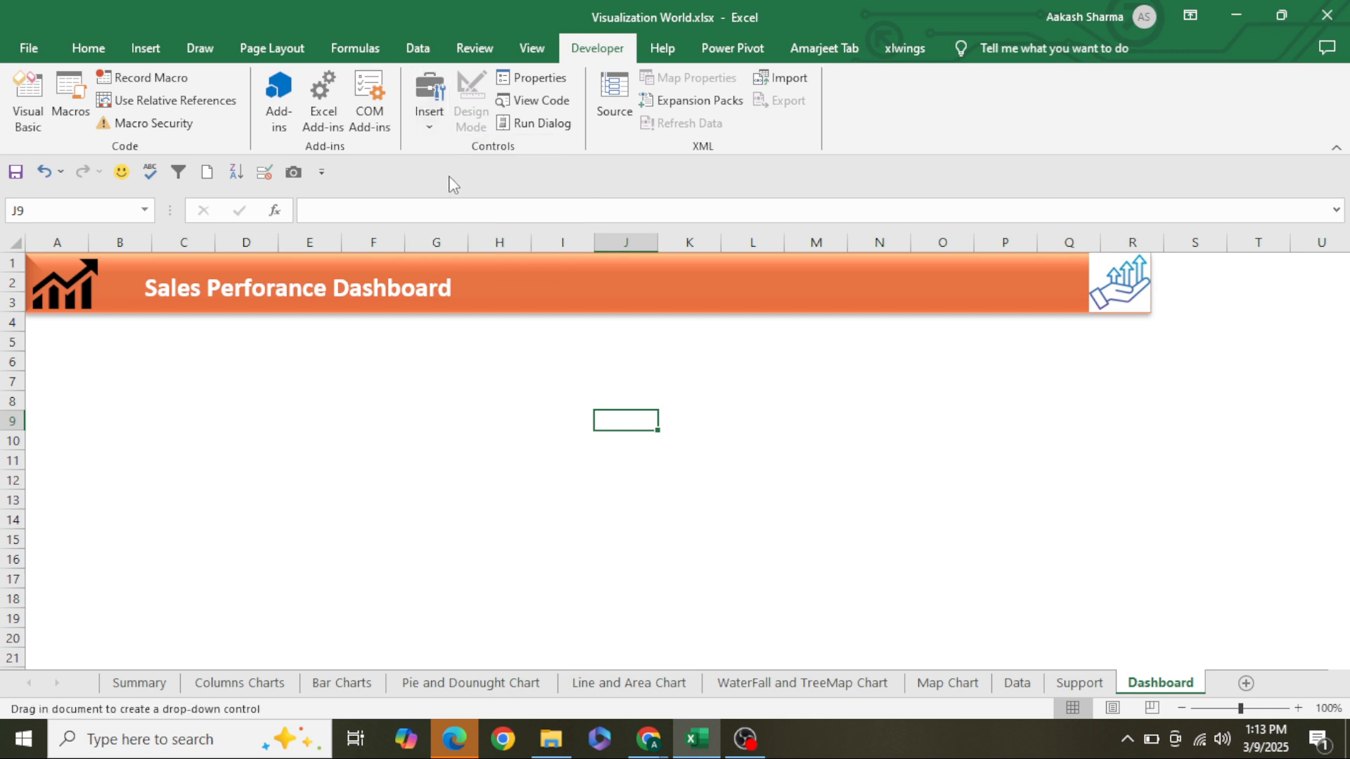
mouse_move(546, 353)
mouse_down()
mouse_move(711, 376)
mouse_move(724, 392)
mouse_move(719, 378)
mouse_up()
right_click(700, 371)
click(774, 537)
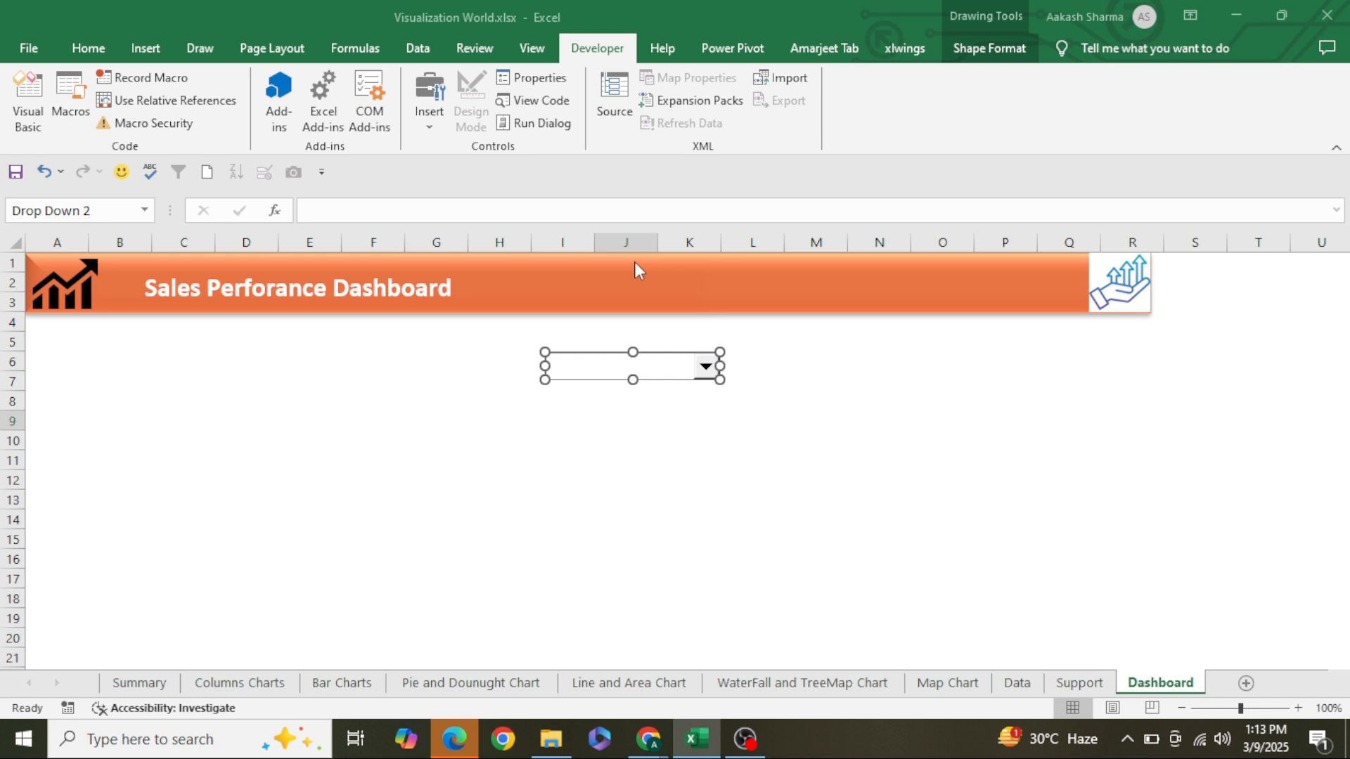
Set the drop-down's input range to Support!$A$2:$A$12 with 3-D shading and place it in the banner across about J to L.
click(827, 137)
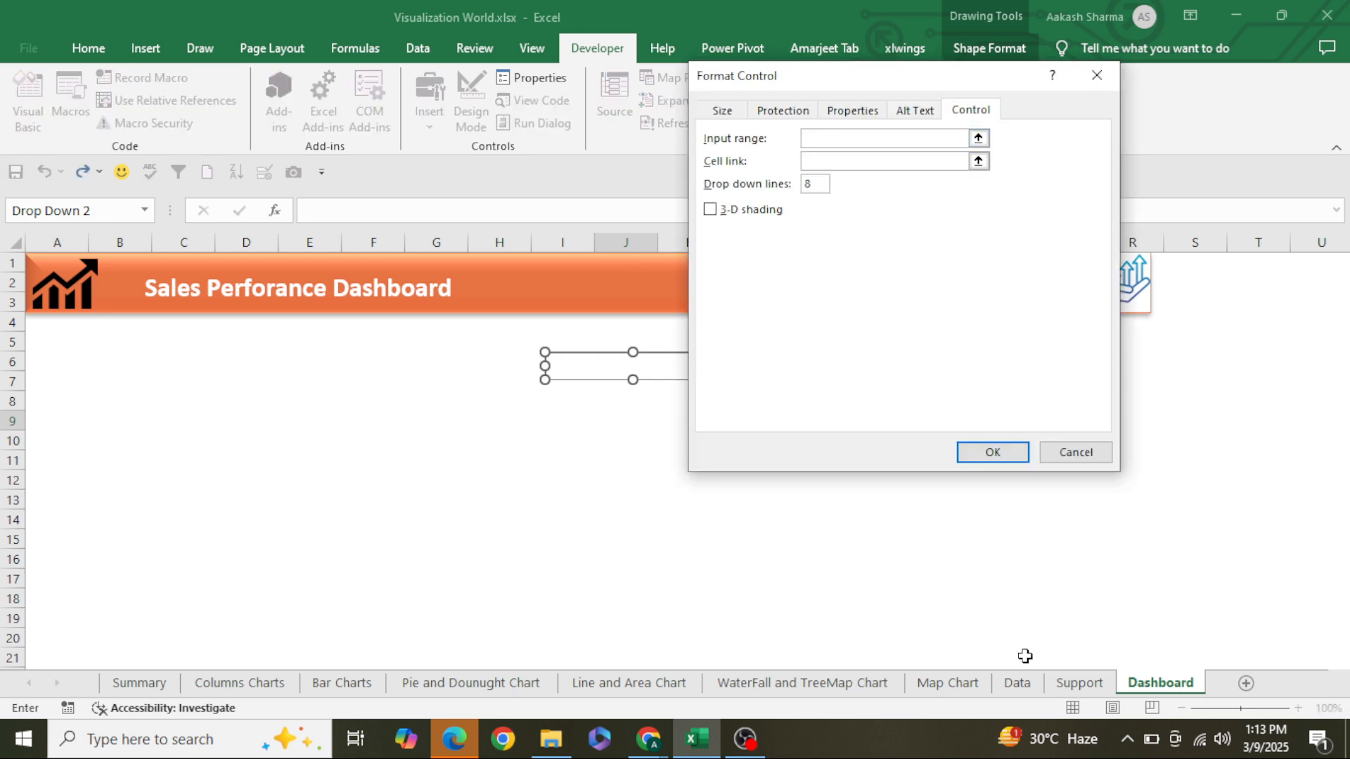
click(1079, 682)
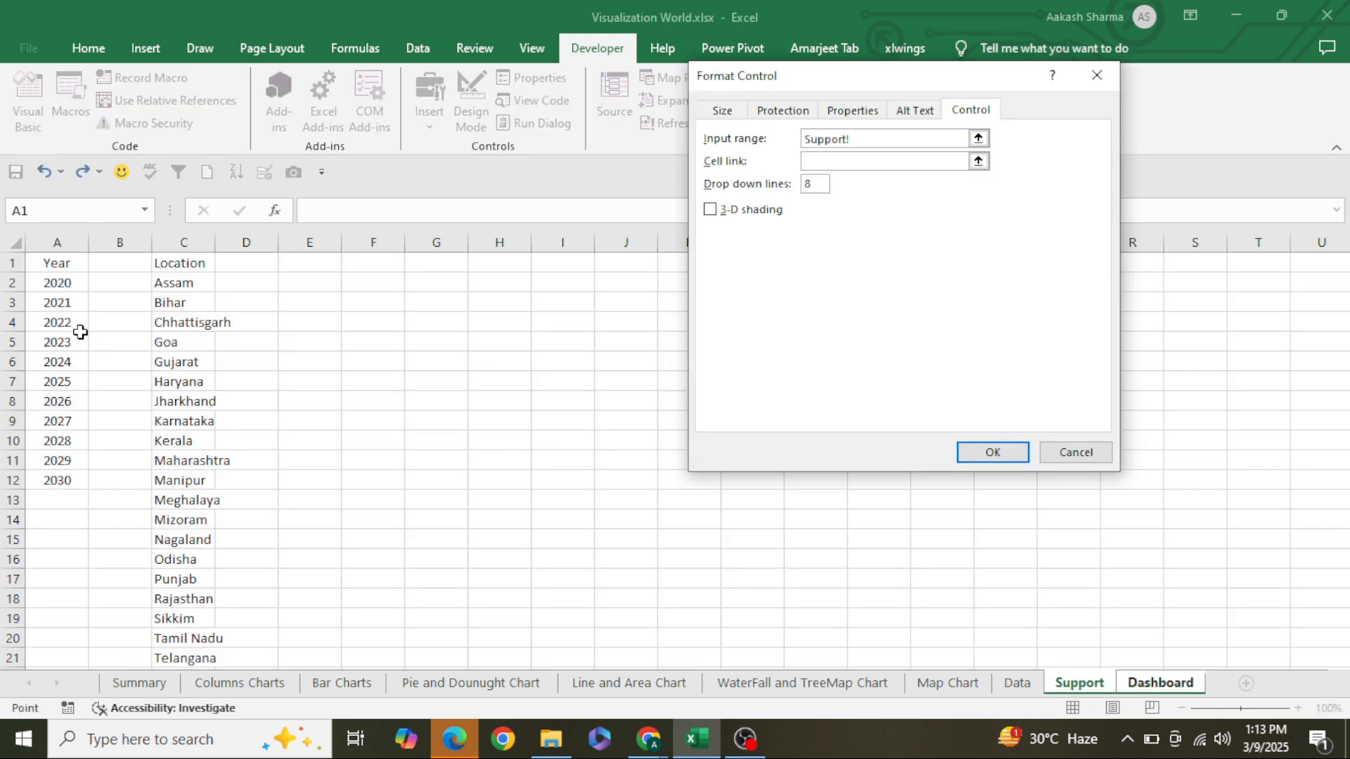
drag(53, 284, 57, 484)
click(710, 210)
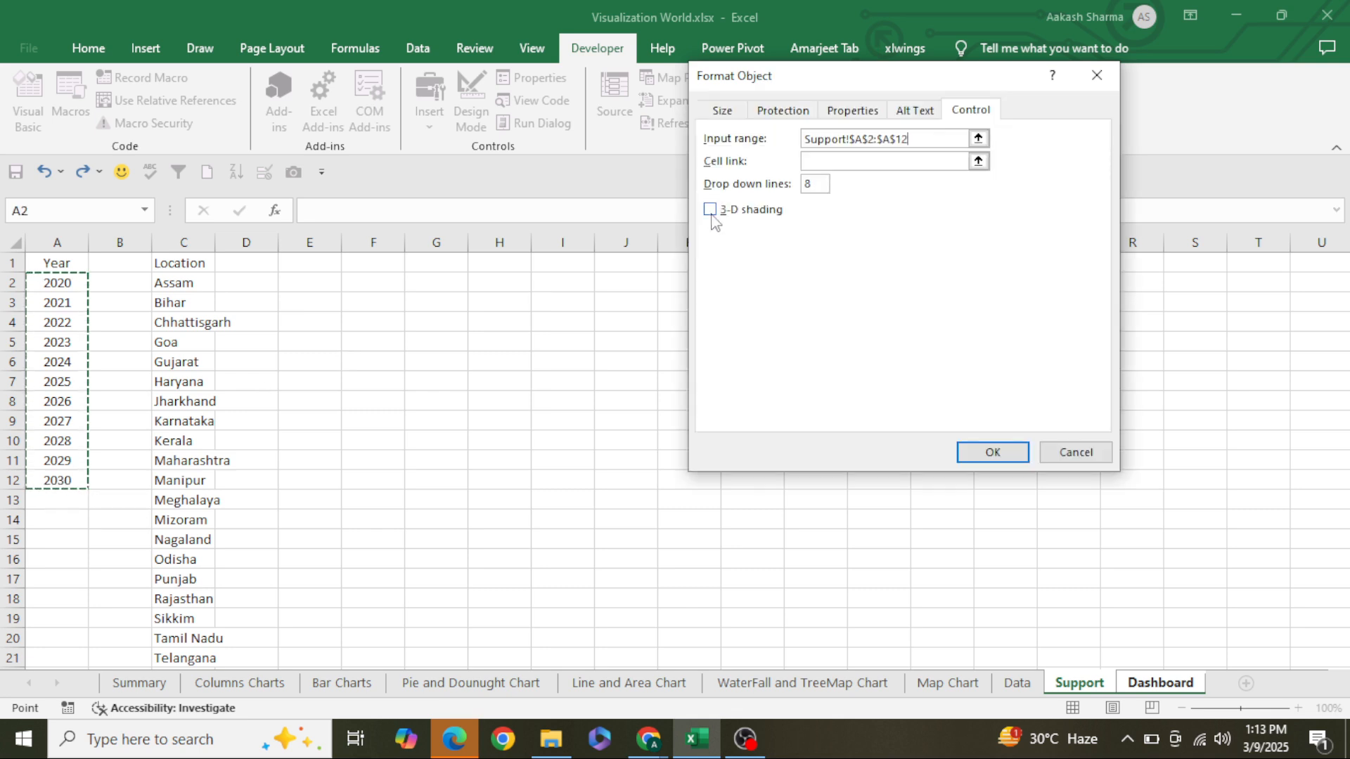
click(992, 452)
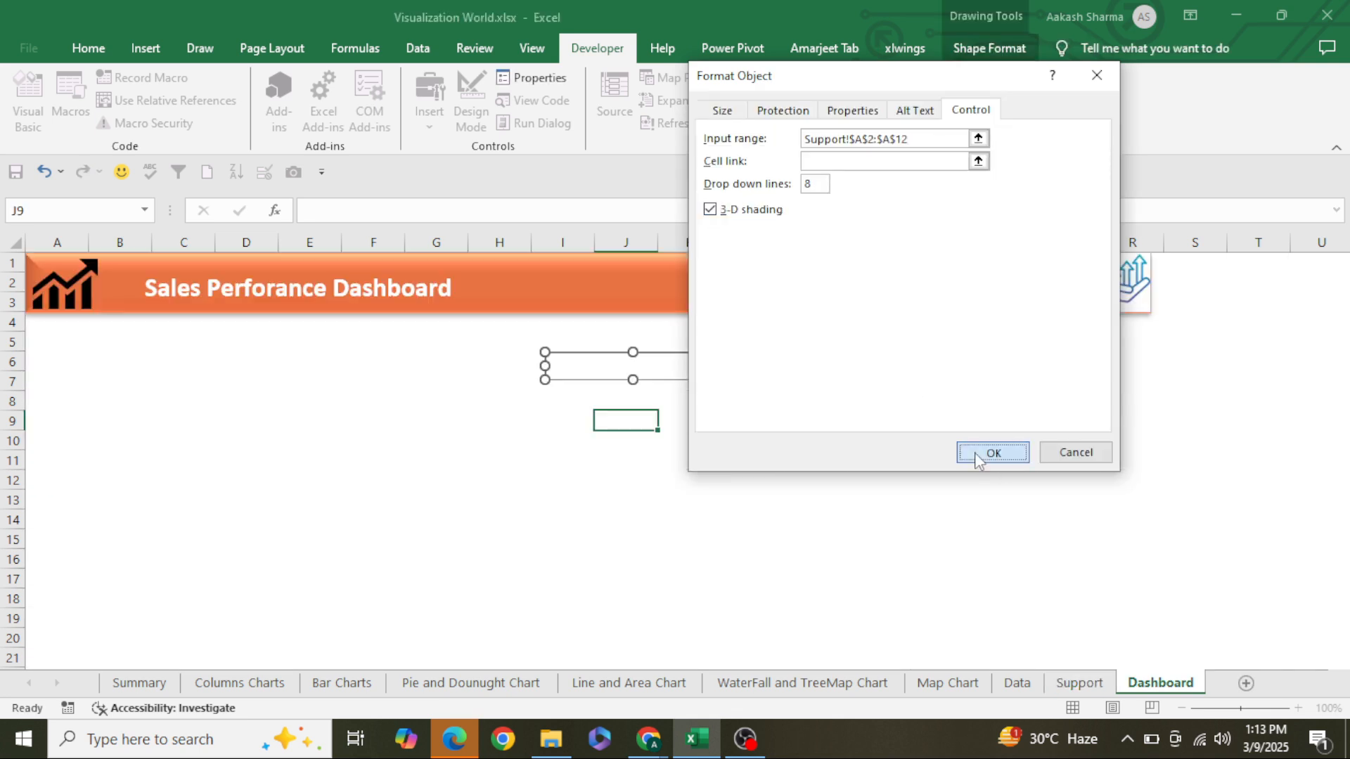
drag(720, 380, 744, 302)
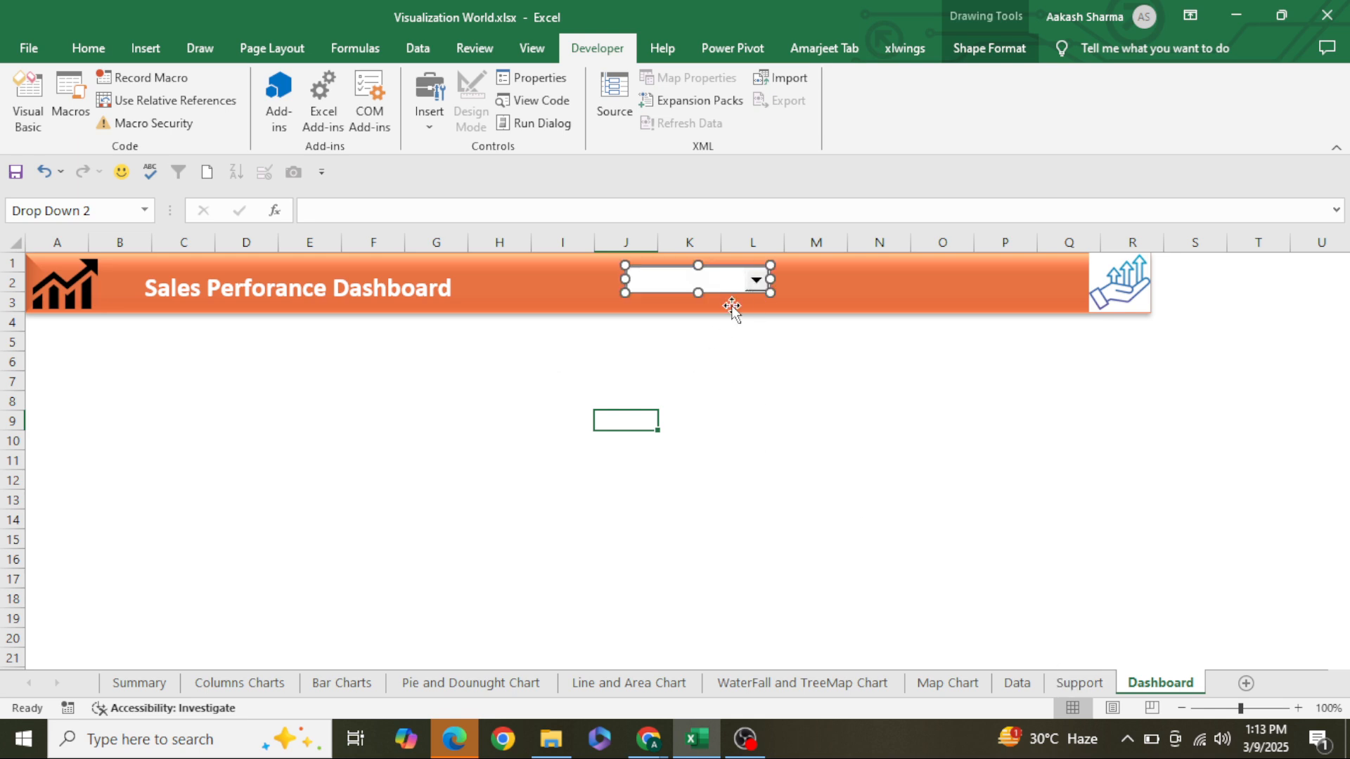
drag(726, 295, 729, 301)
Insert a text box reading Year in the banner, just before the year drop-down.
click(594, 288)
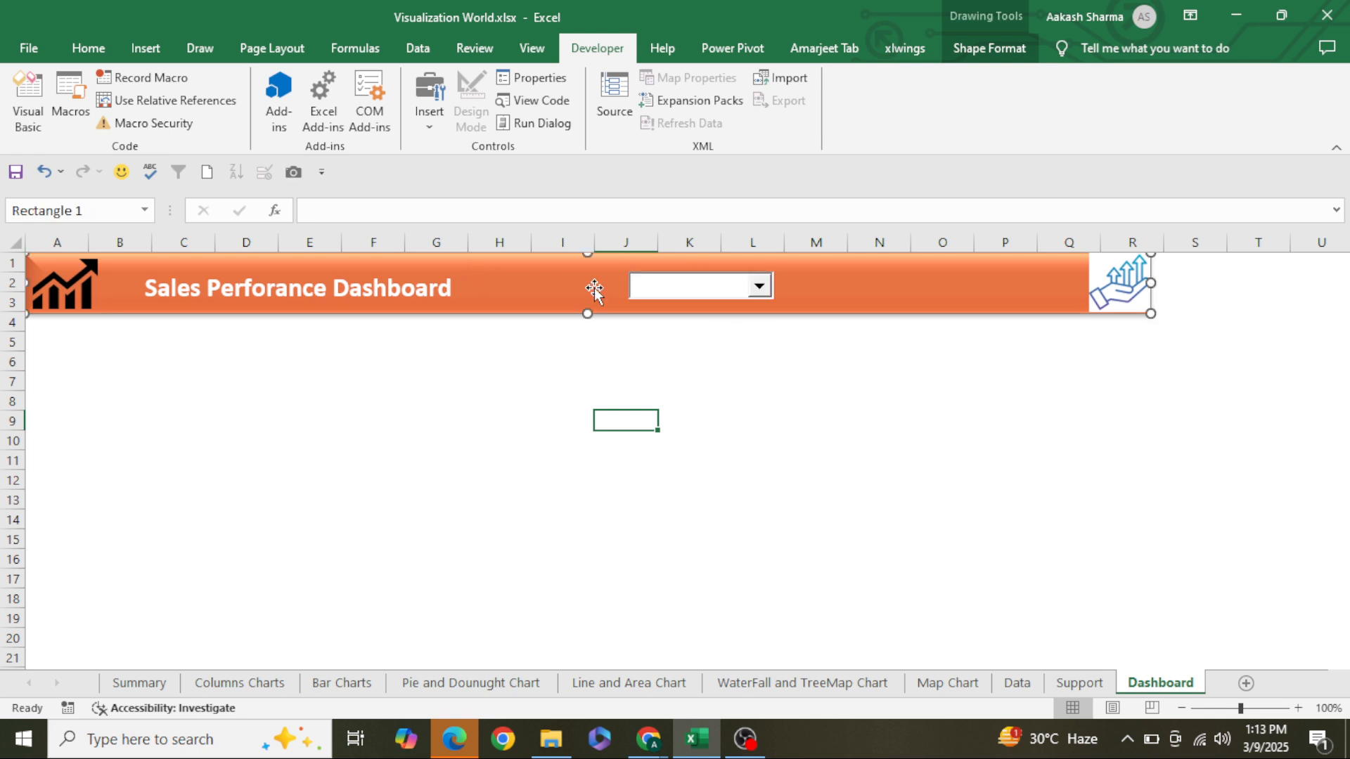
click(973, 46)
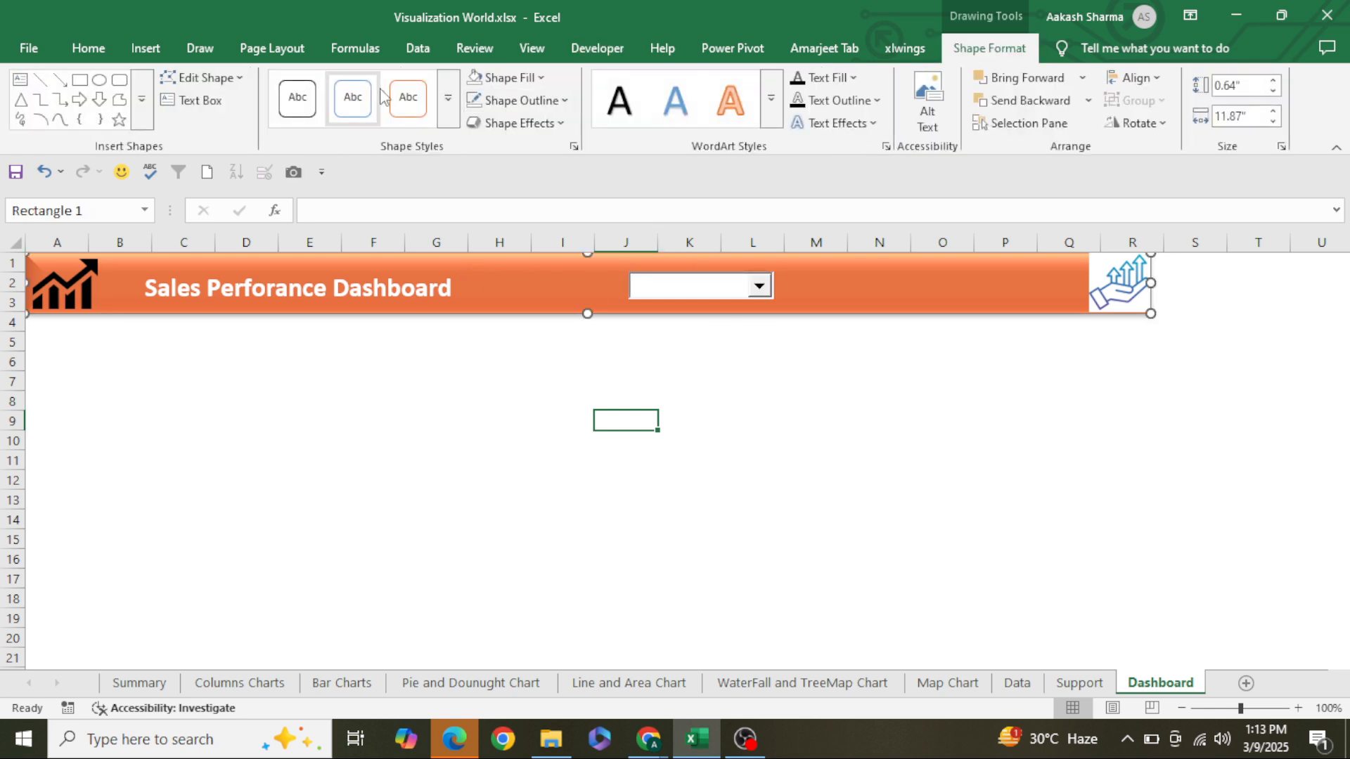
click(193, 100)
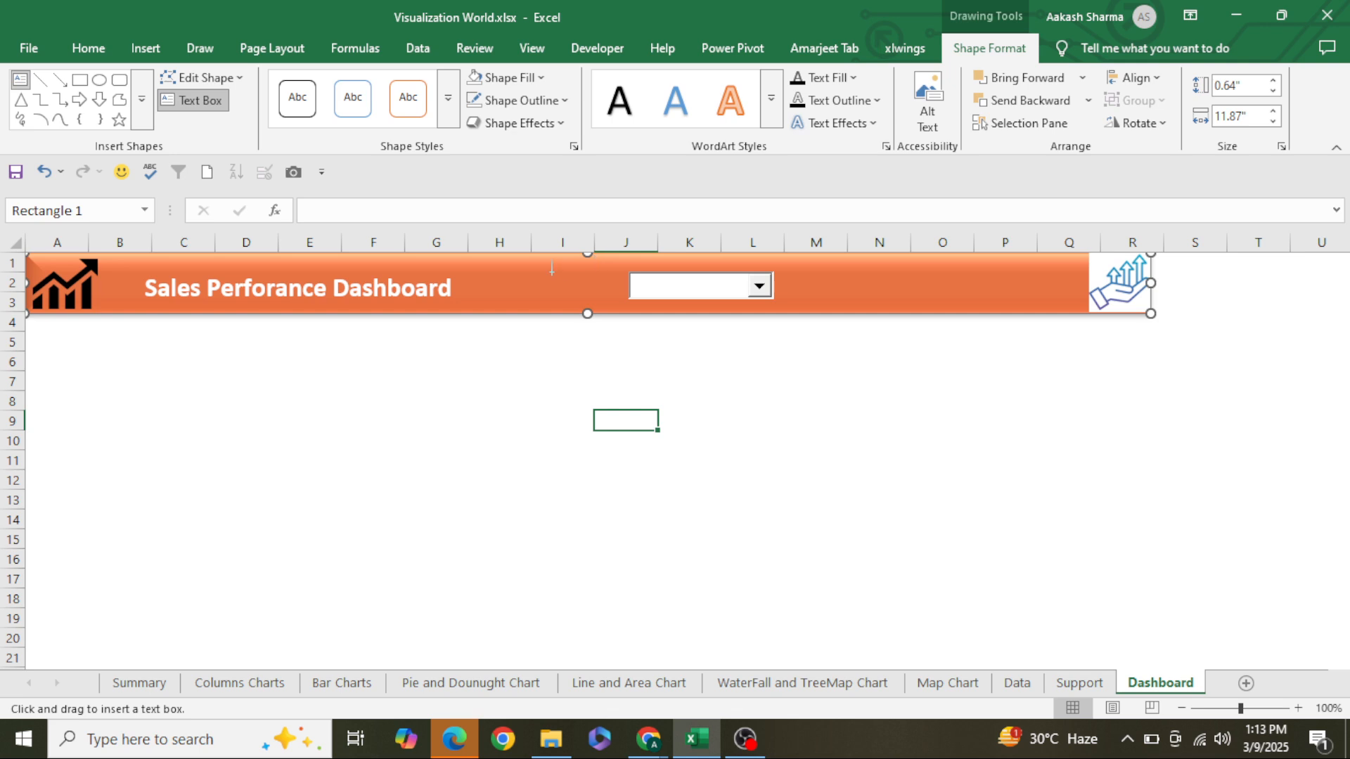
drag(541, 282, 612, 304)
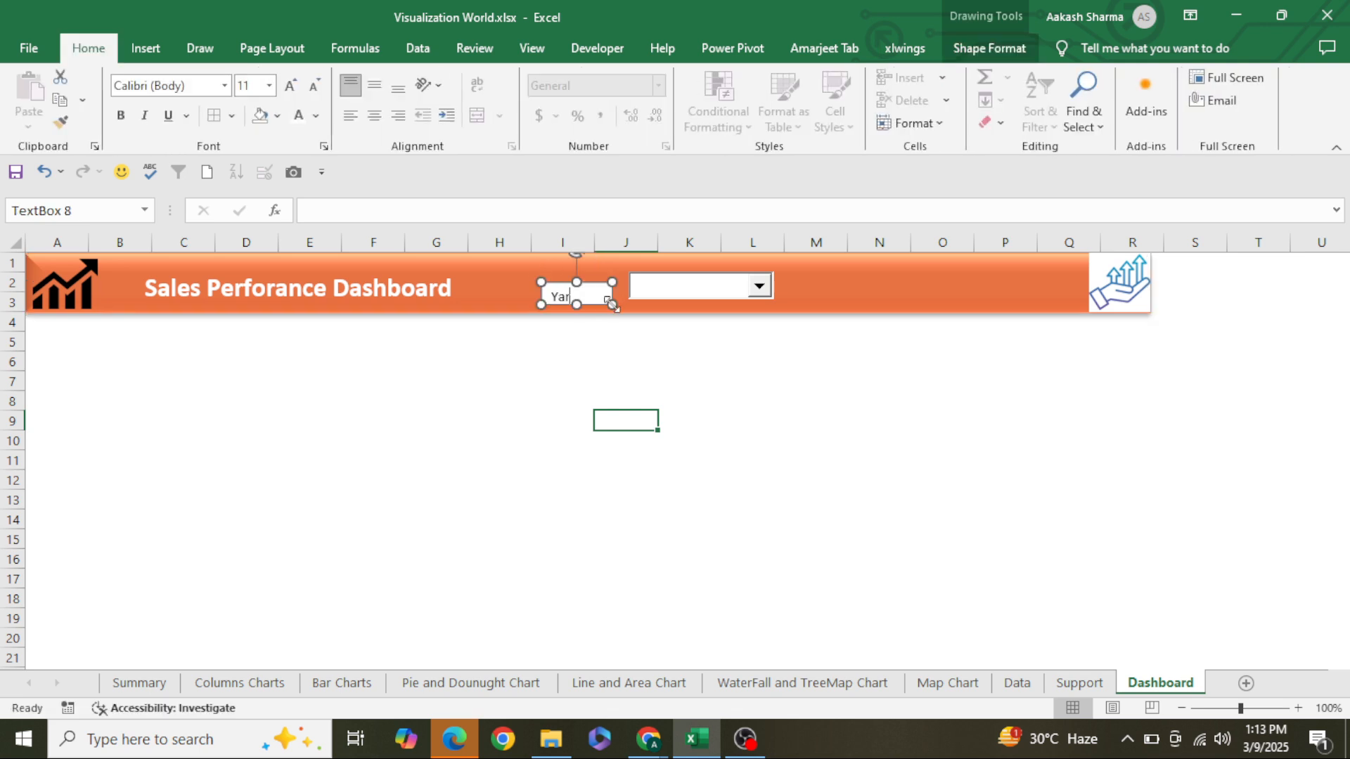
text(Year)
Format the Year label as centred, middle-aligned, bold, 12 pt white text.
key(ctrl+a)
key(alt+h)
key(a)
key(c)
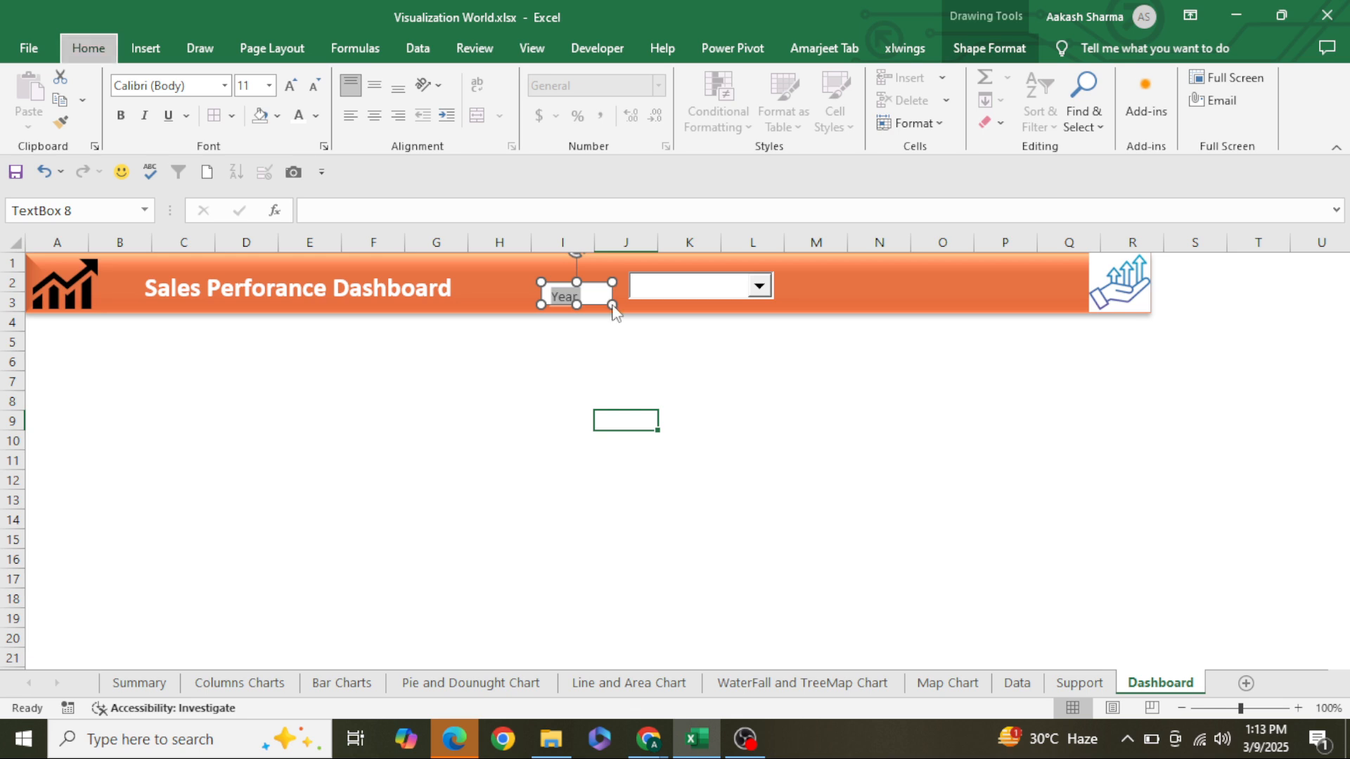
key(alt+h)
key(a)
key(m)
key(ctrl+b)
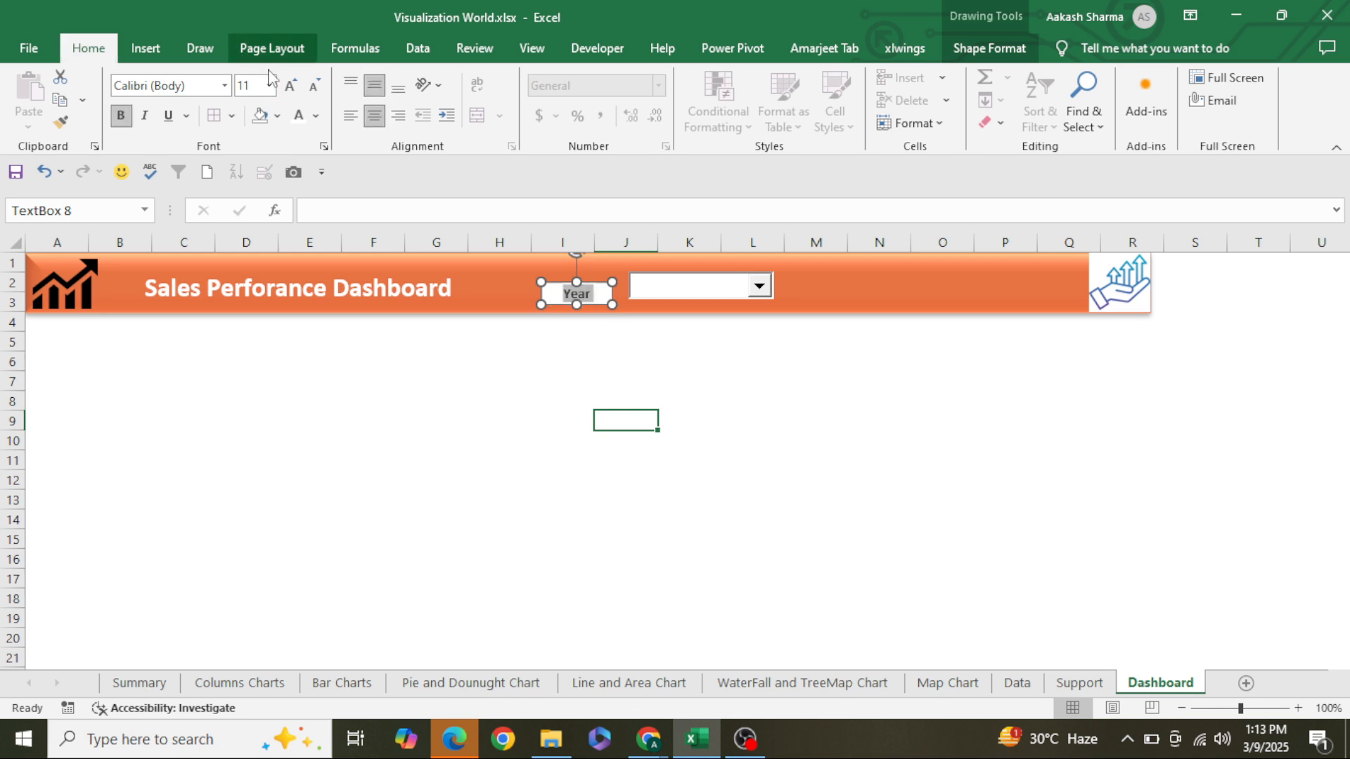
click(292, 88)
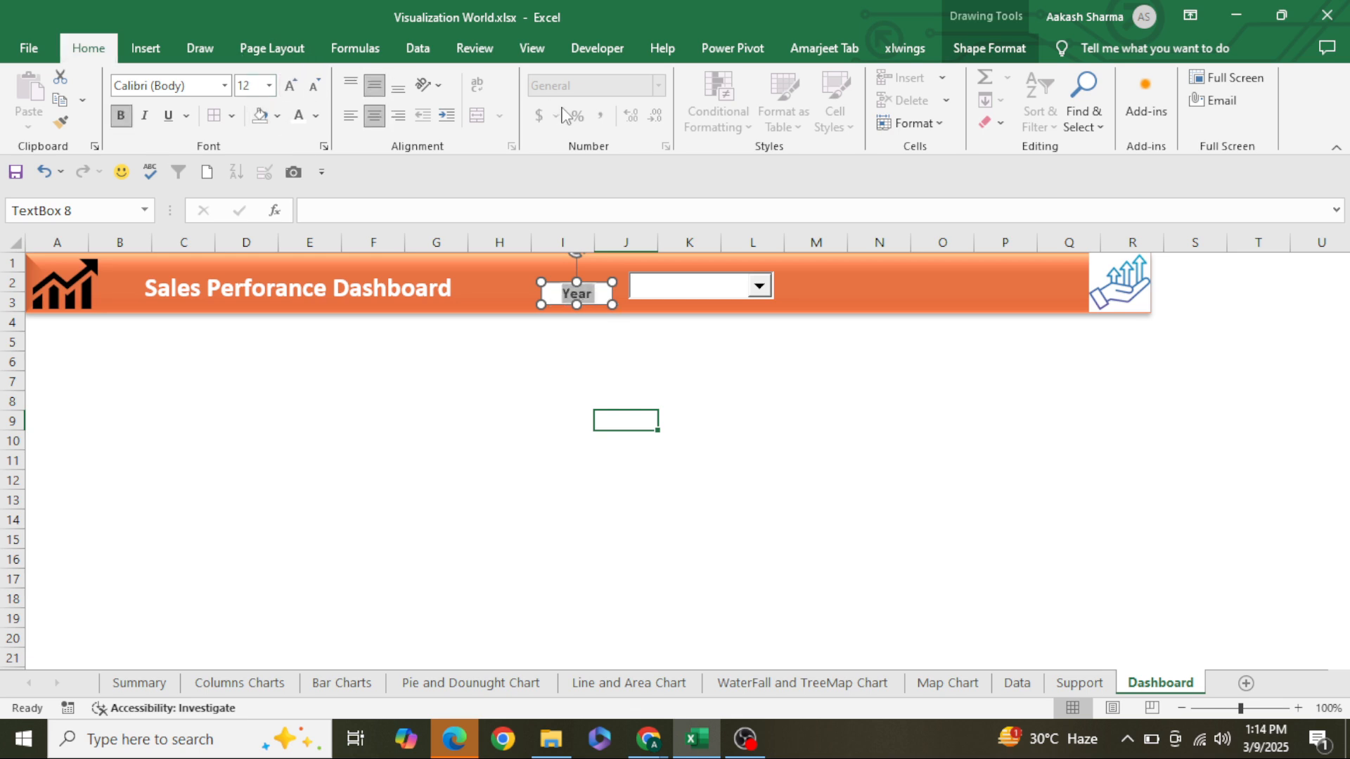
click(298, 115)
Remove the Year text box's fill and position the box level with and directly beside the year drop-down.
click(989, 47)
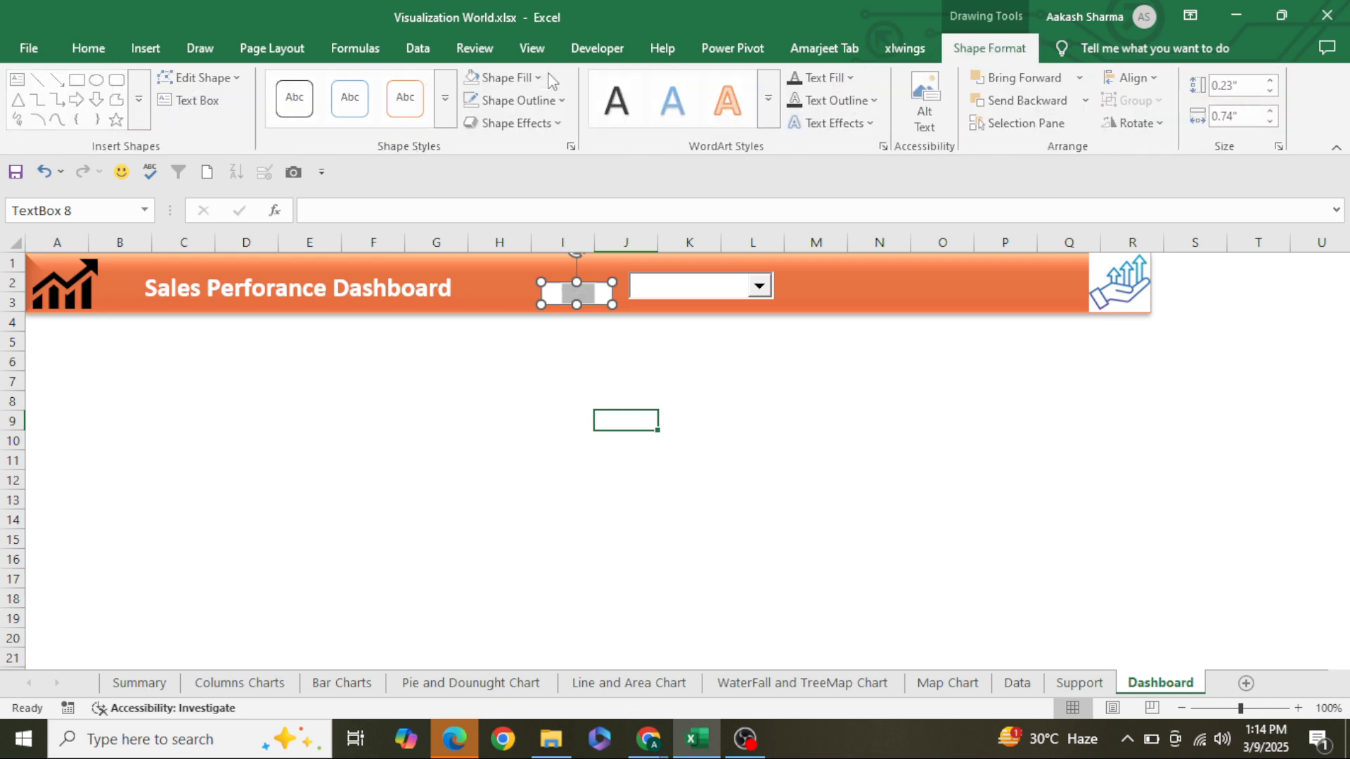
click(544, 77)
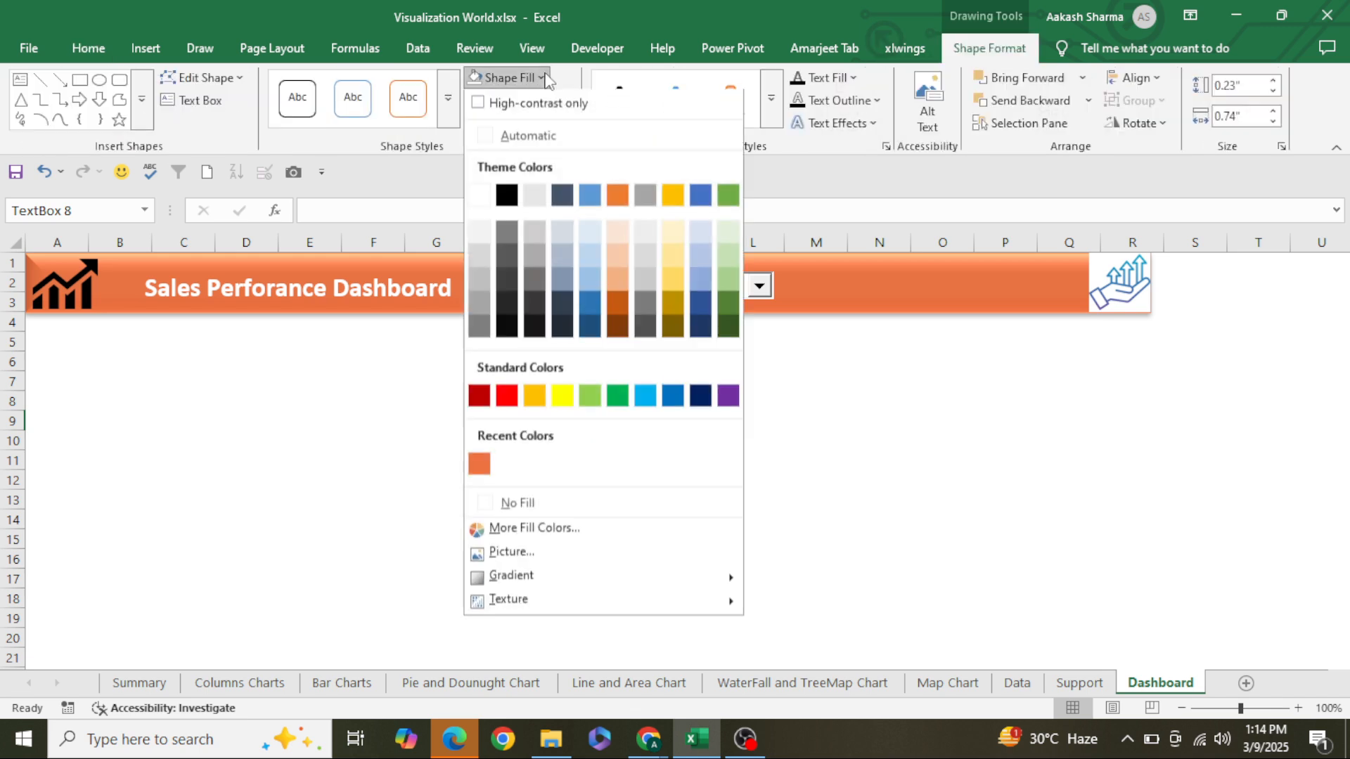
click(588, 504)
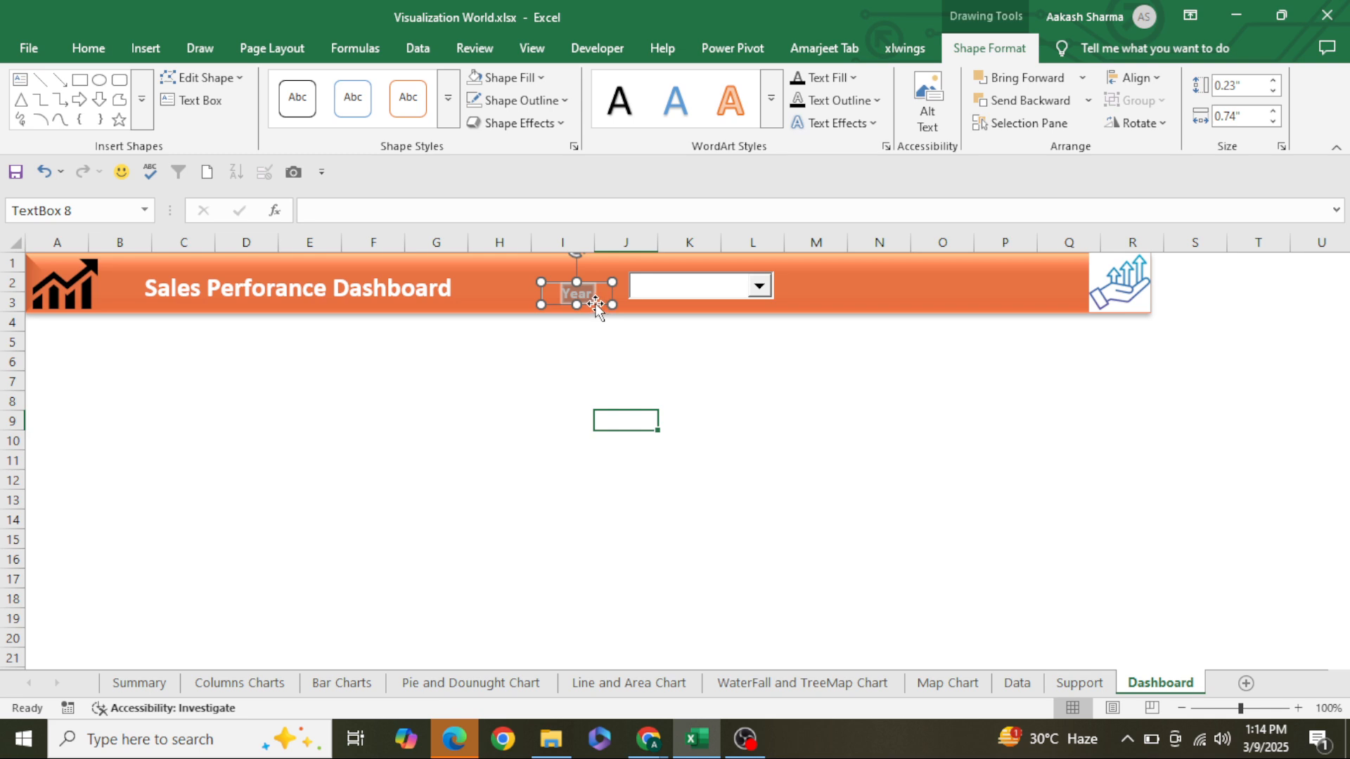
drag(598, 300, 553, 299)
click(582, 355)
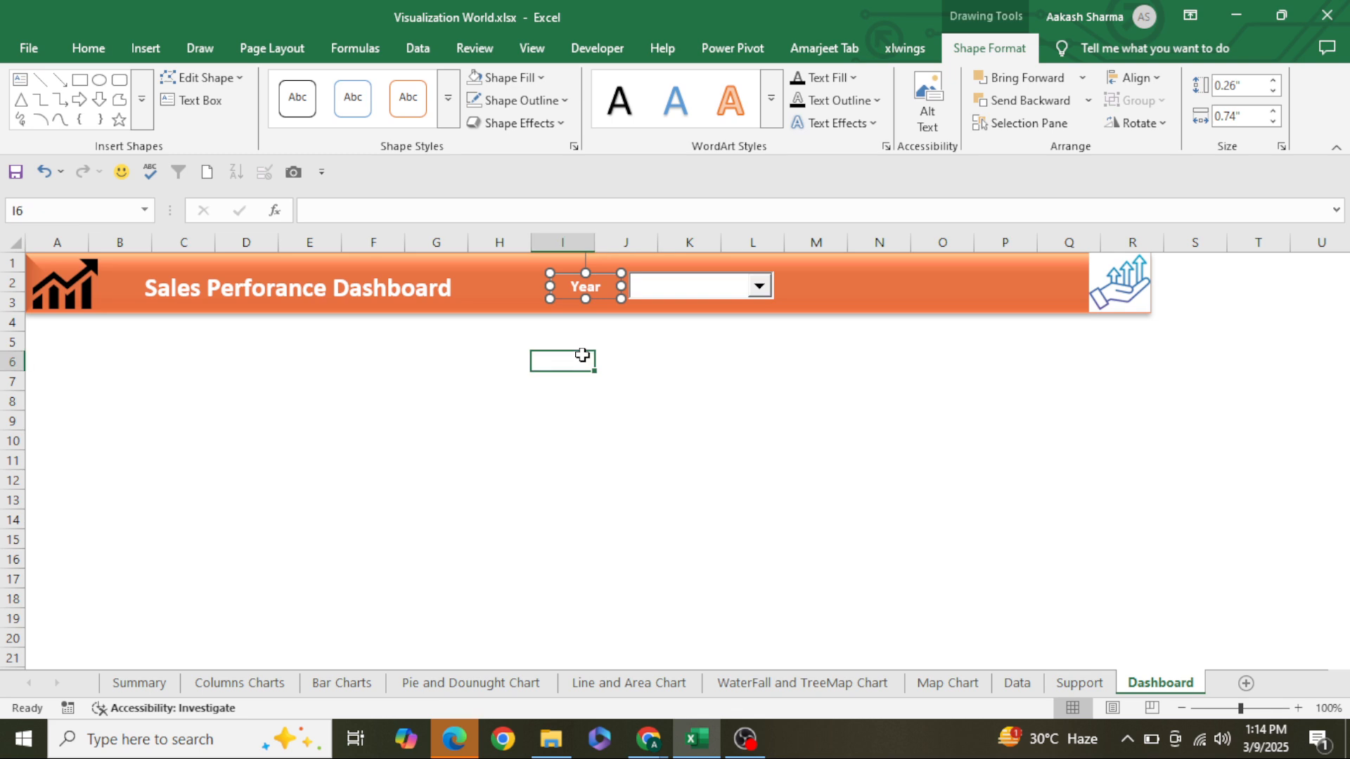
Duplicate the Year label, place the copy after the year drop-down, change its text to Location and widen it to 0.88".
click(611, 290)
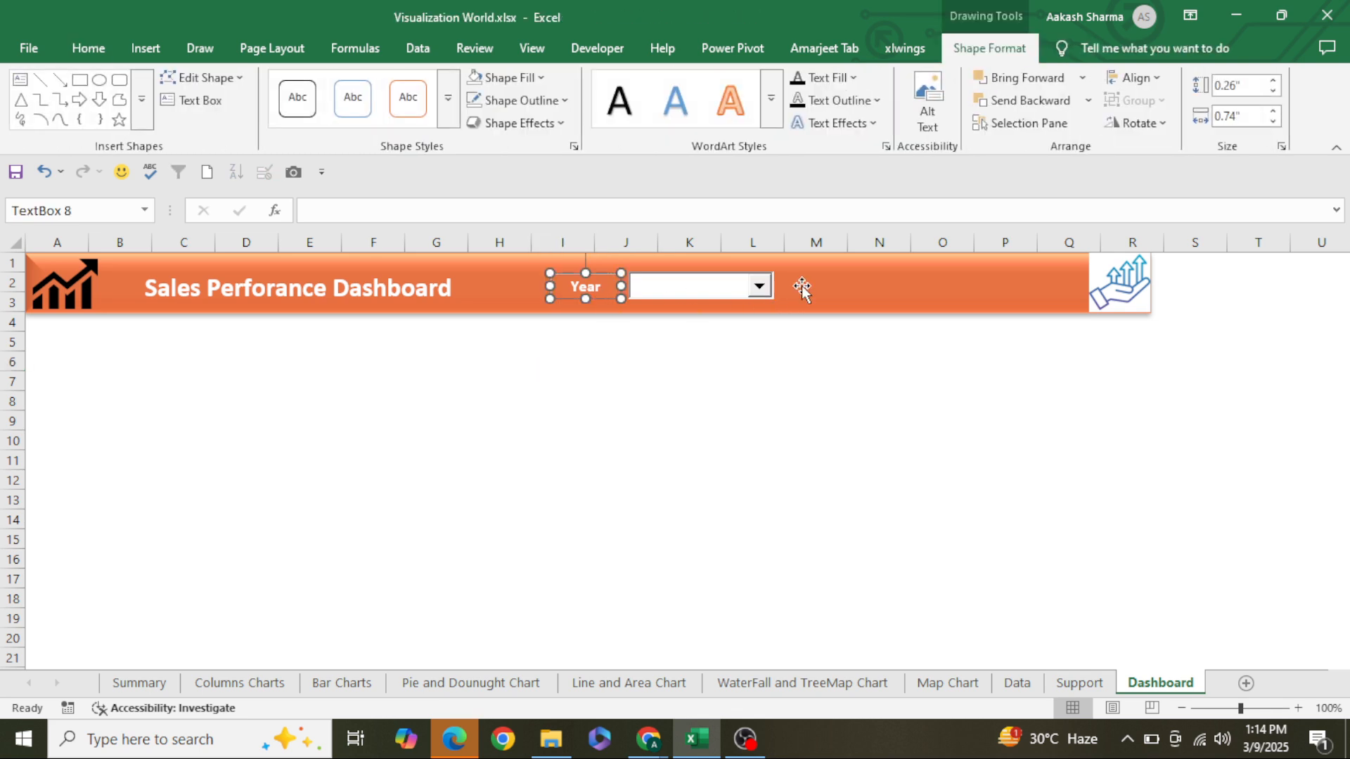
click(819, 286)
key(ctrl+v)
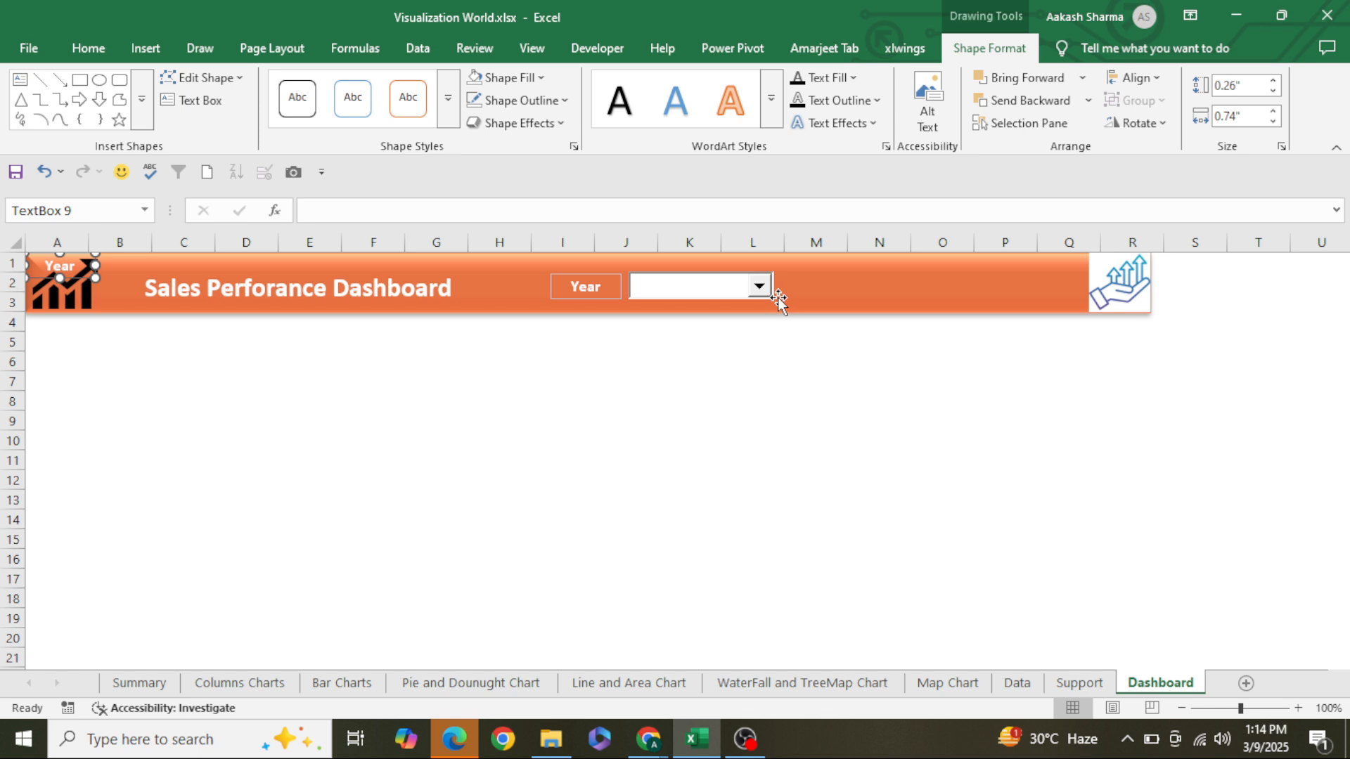
drag(76, 281, 836, 293)
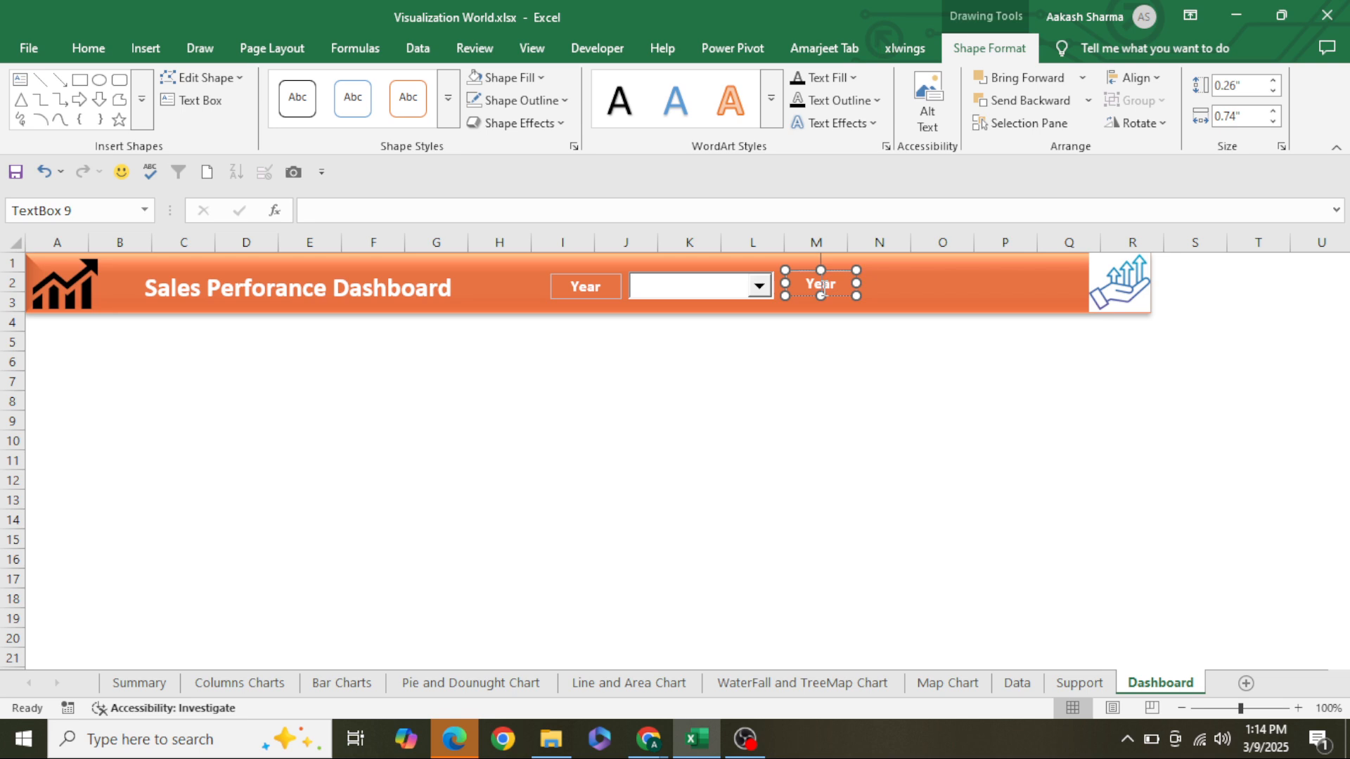
key(BackSpace)
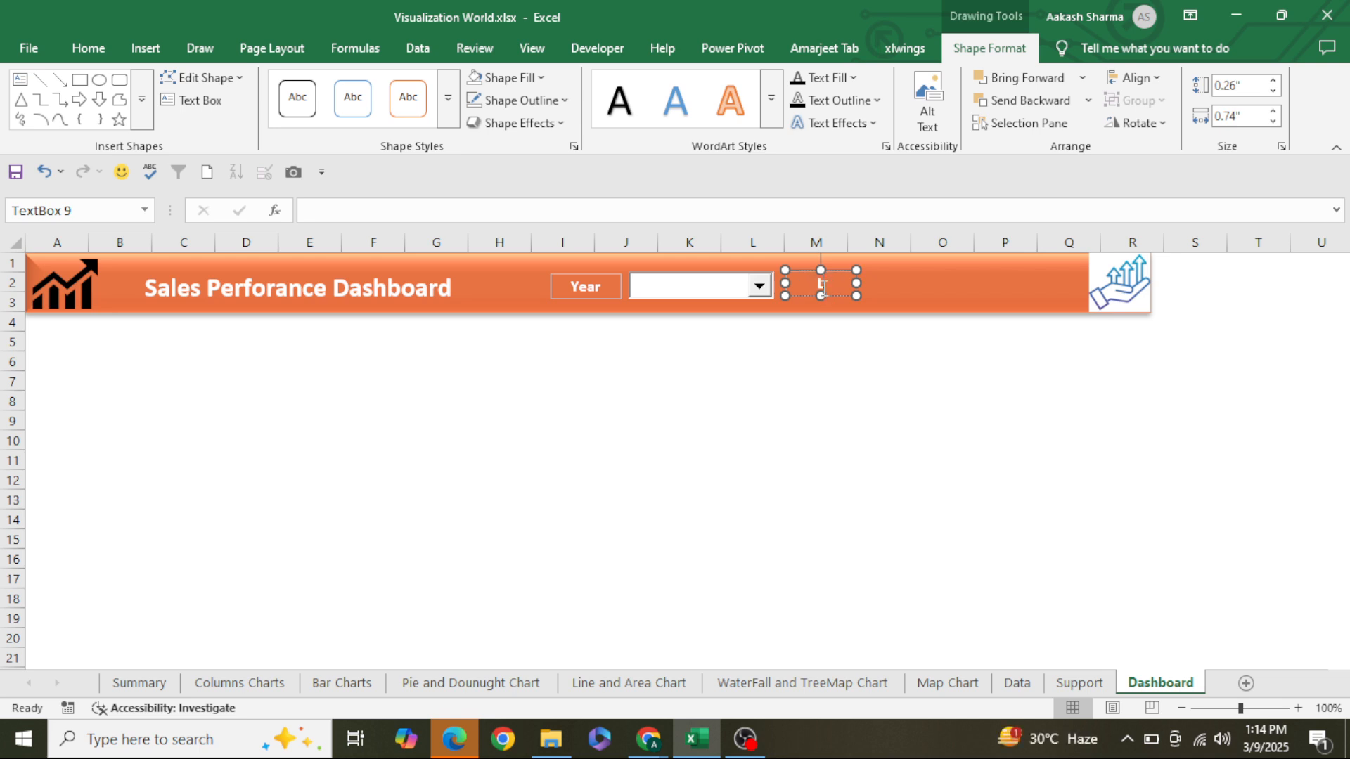
text(Locatio)
drag(857, 284, 869, 286)
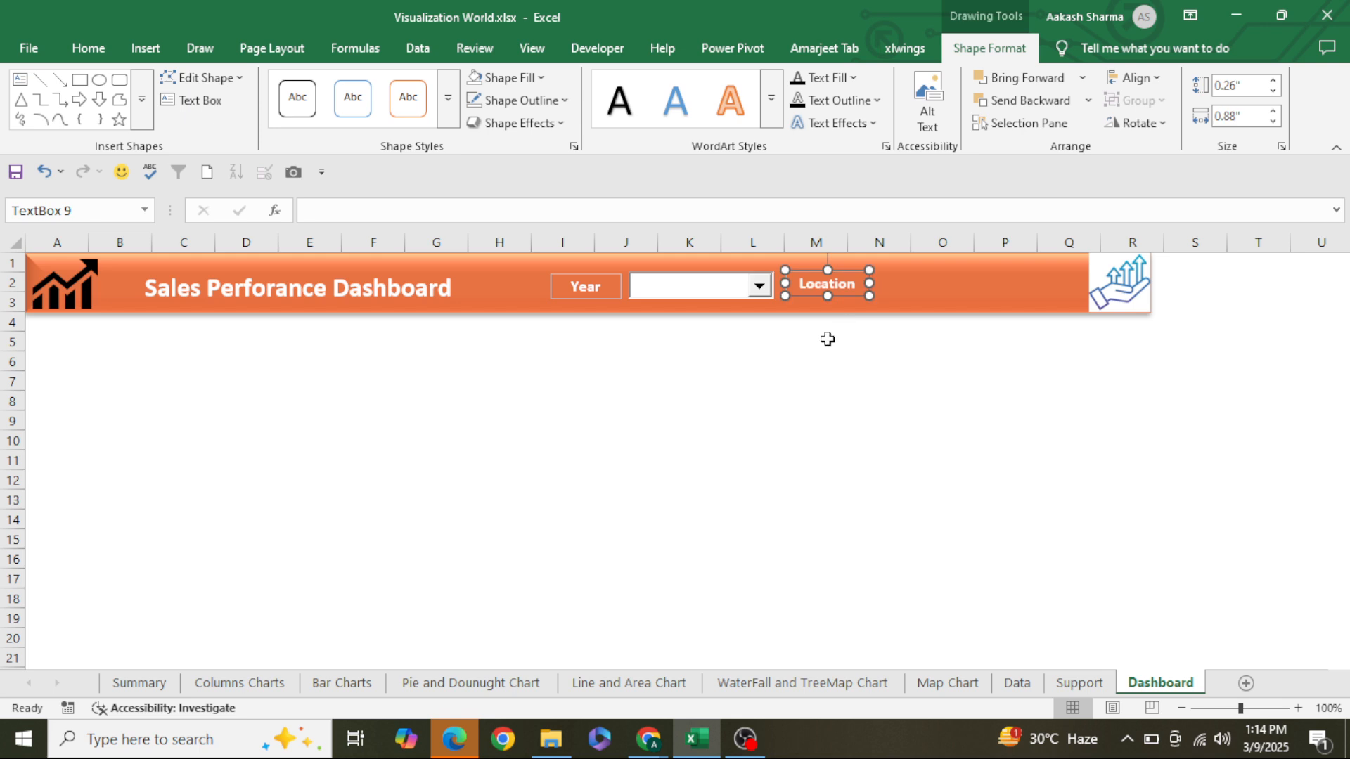
click(827, 340)
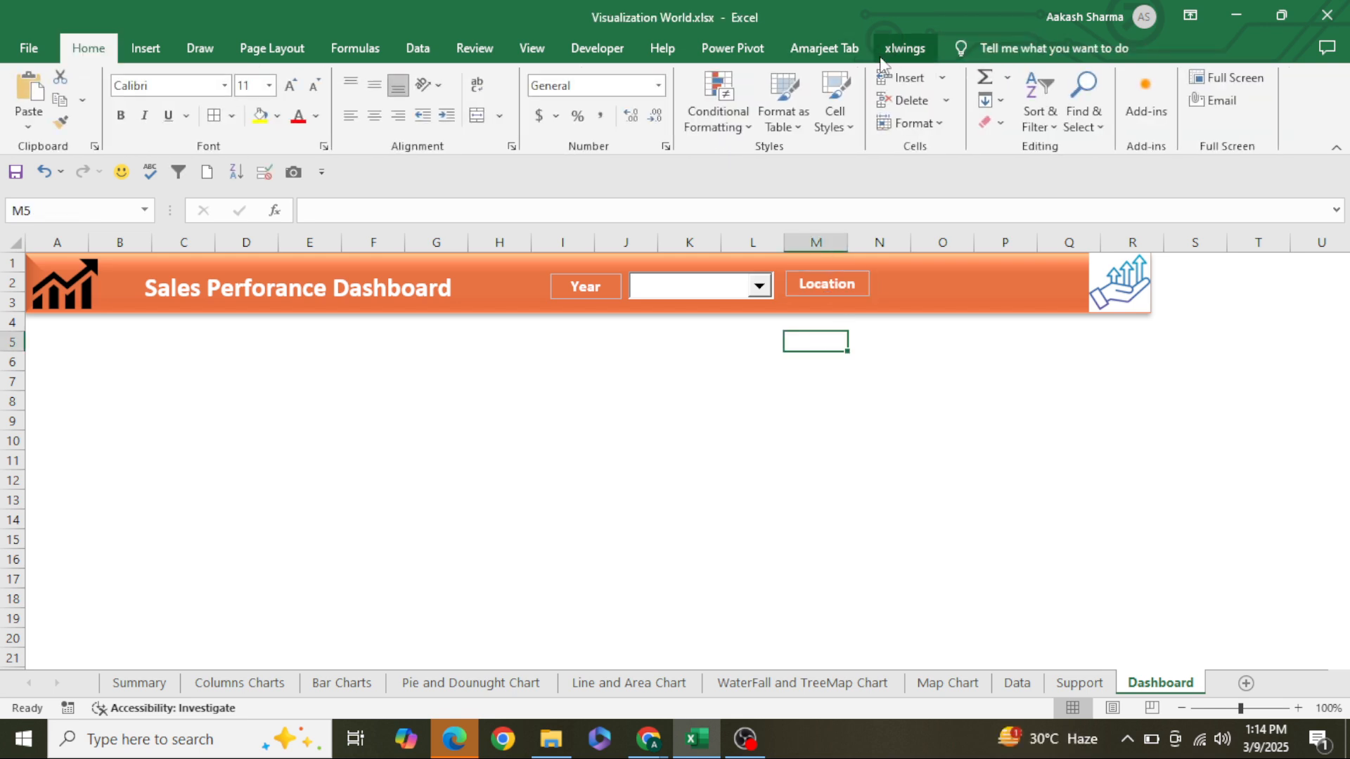
On the Support sheet, shift the location list down one row and enter All in C2.
key(ctrl+Page_Up)
key(ctrl+Right)
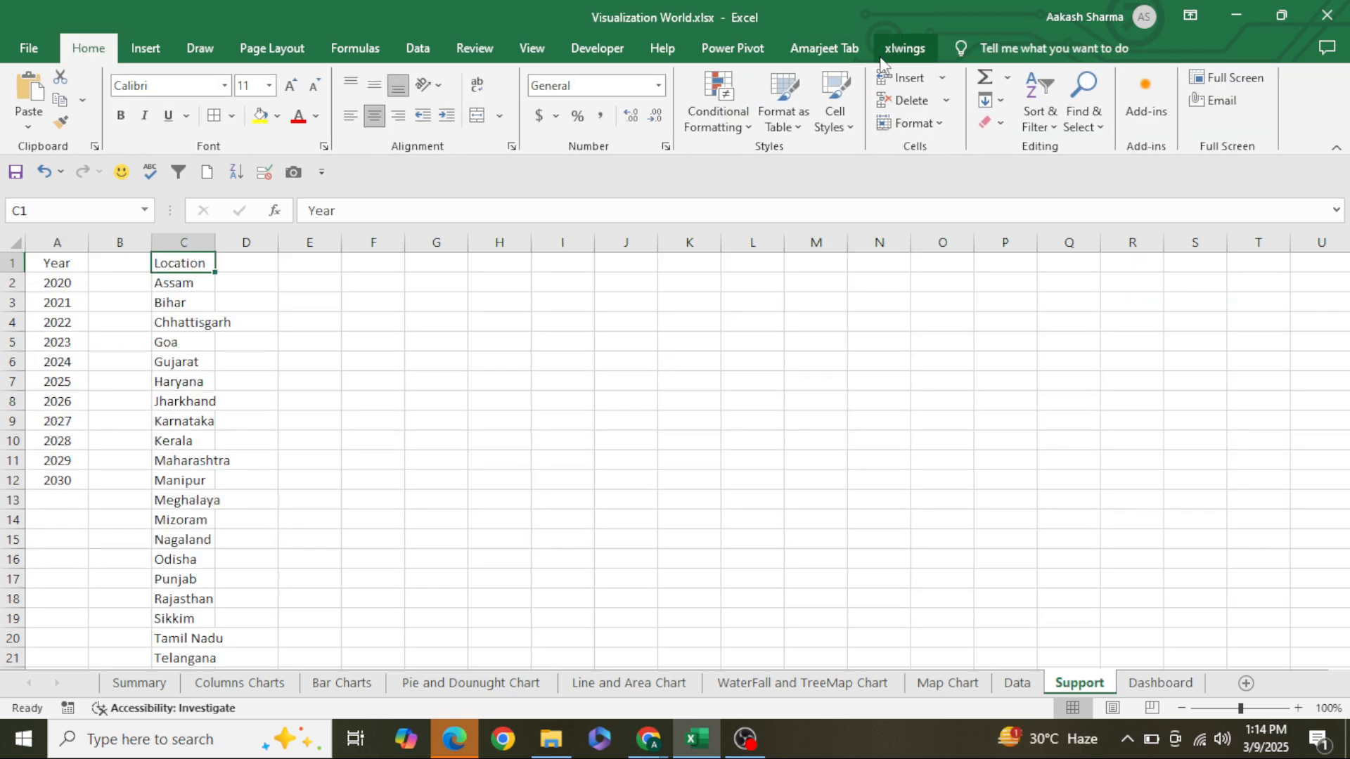
key(Down)
key(ctrl+shift+Down)
key(ctrl+x)
key(Down)
key(ctrl+v)
key(Up)
text(A)
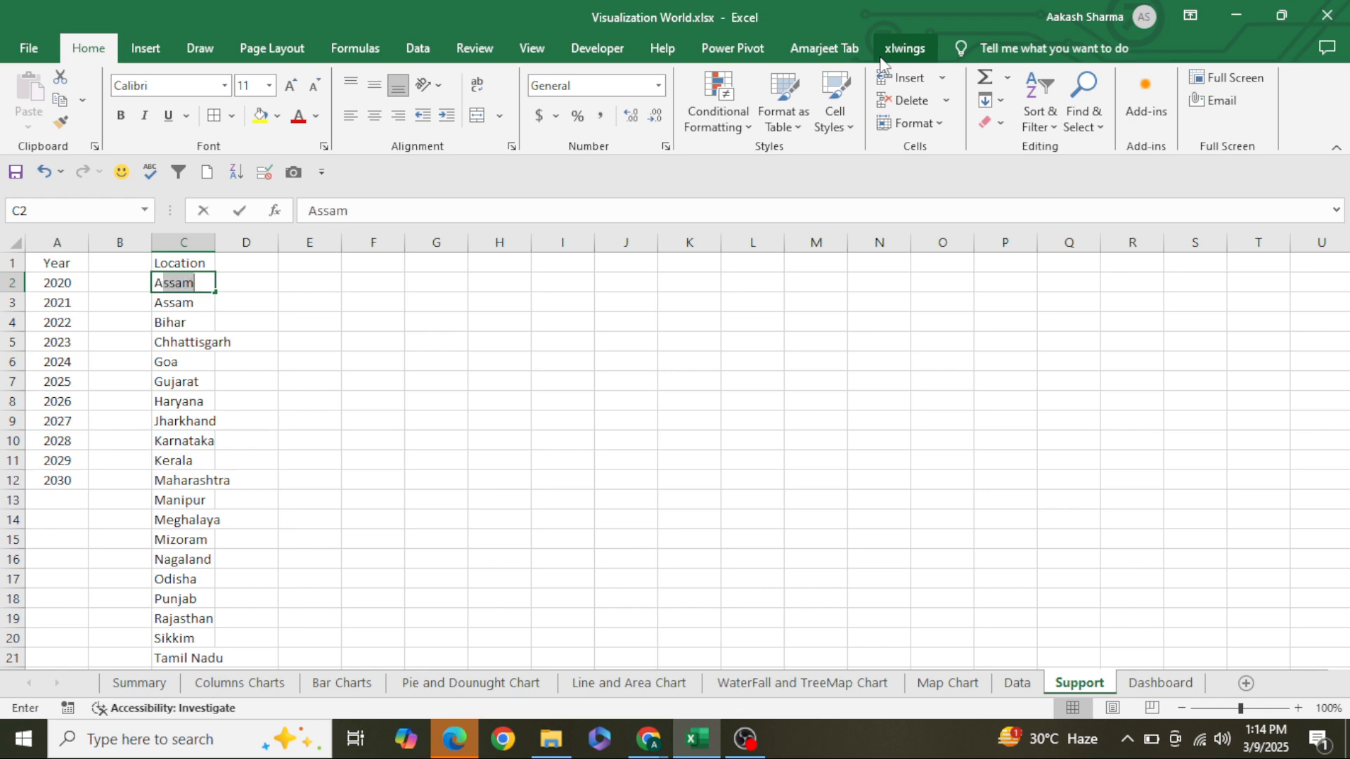
text(ll)
key(ctrl+Return)
Return to the Dashboard sheet and draw a second drop-down form control below the banner, spanning about L6 to N8.
key(ctrl+Page_Up)
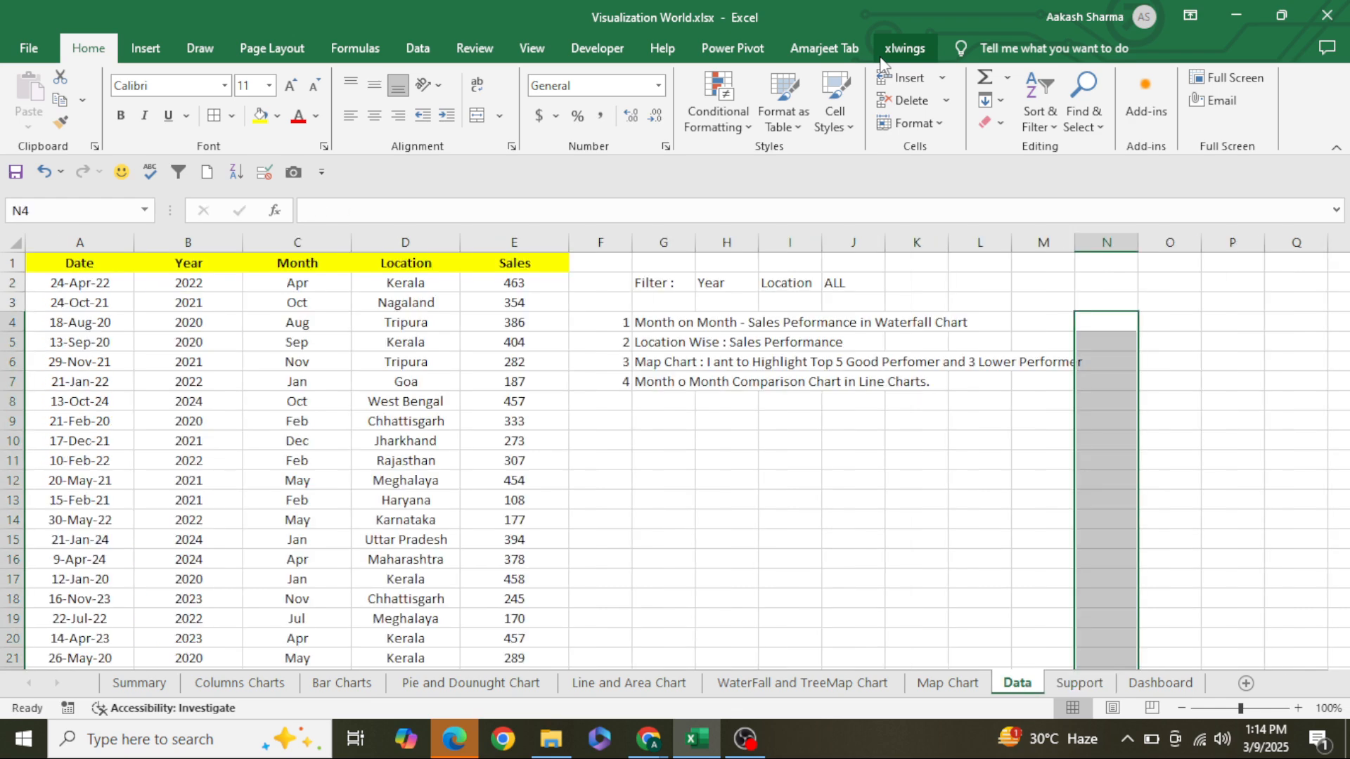
key(ctrl+Page_Up)
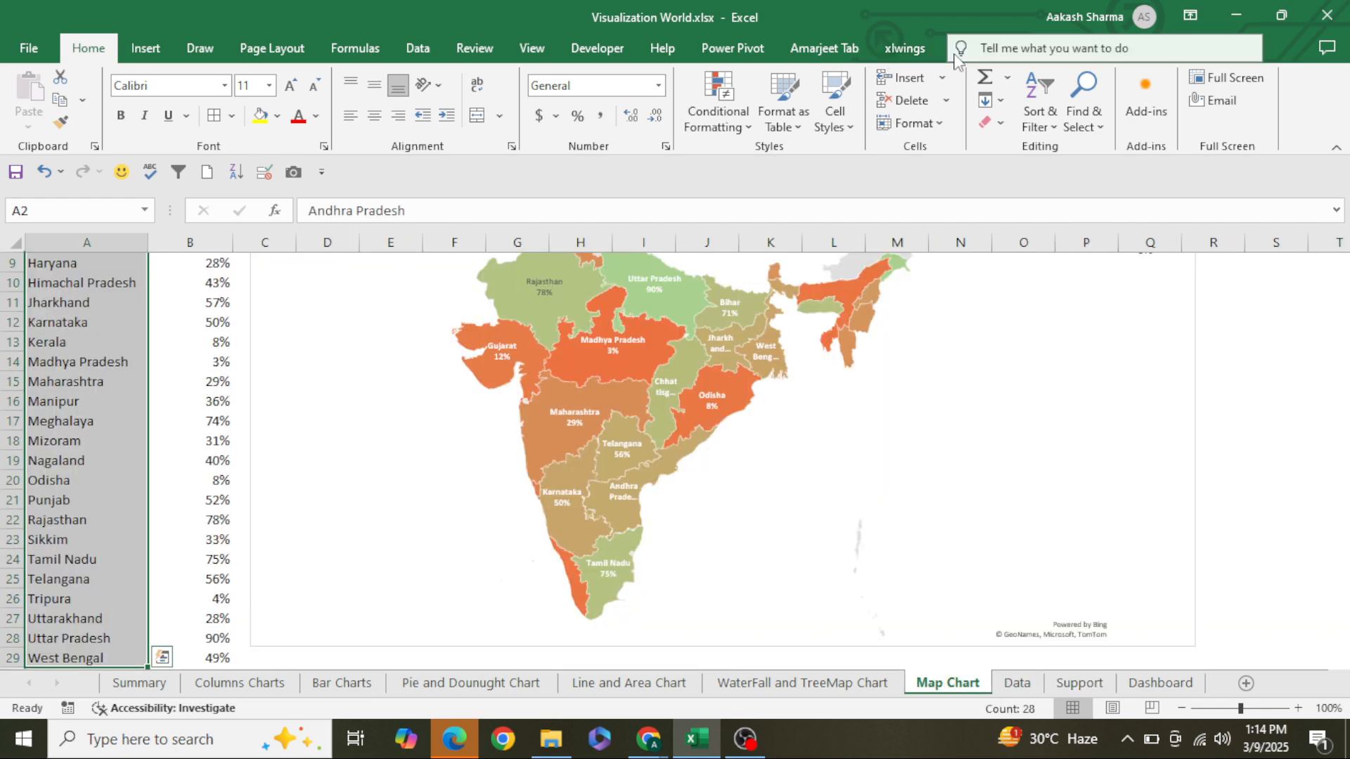
key(ctrl+Page_Down)
key(ctrl+Page_Down)
key(ctrl+Page_Down)
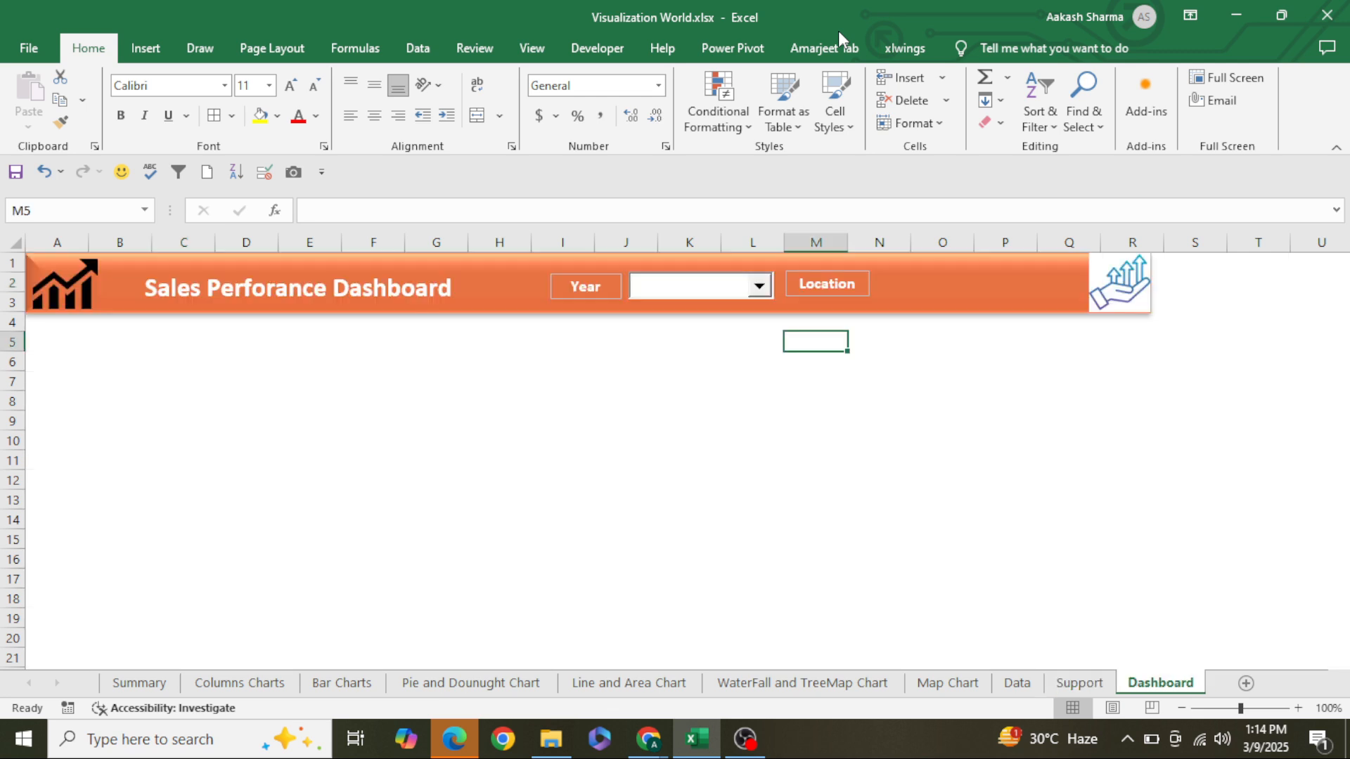
click(594, 49)
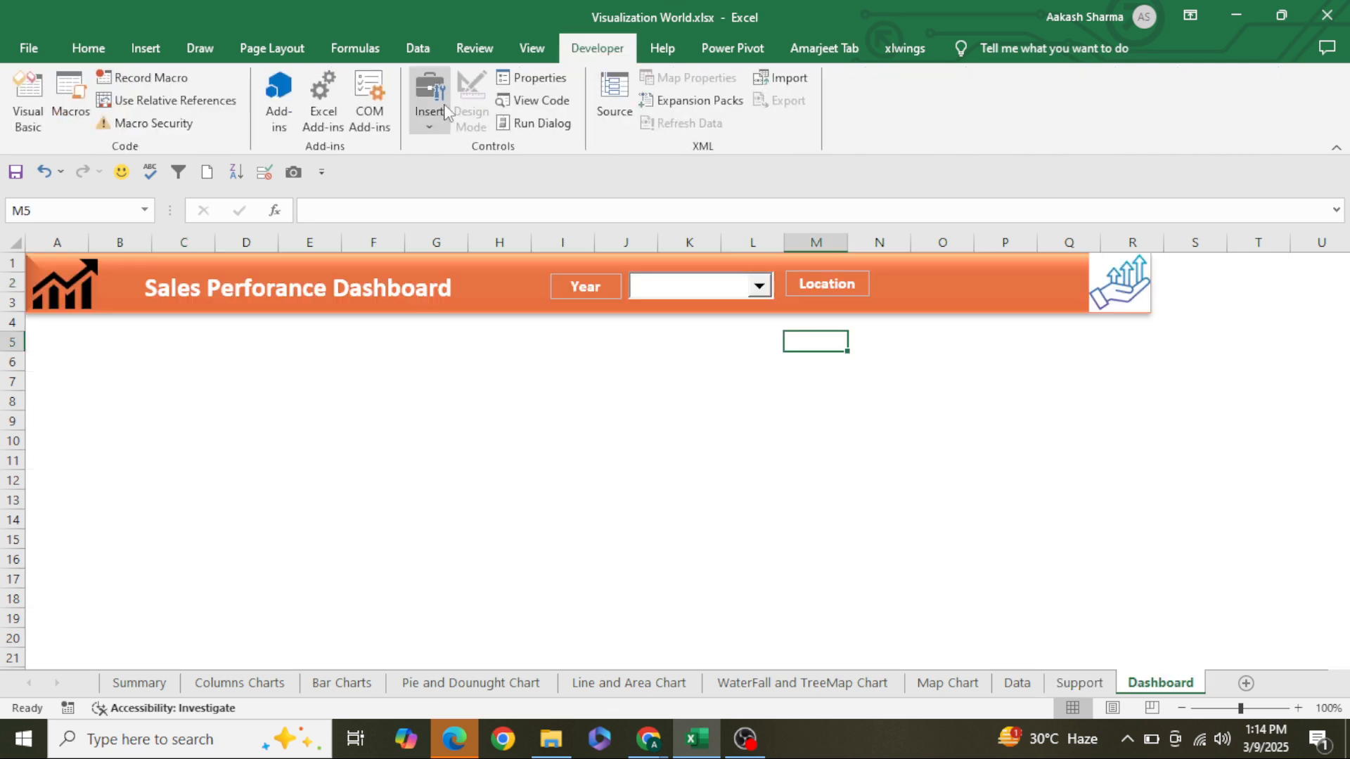
click(424, 119)
click(445, 169)
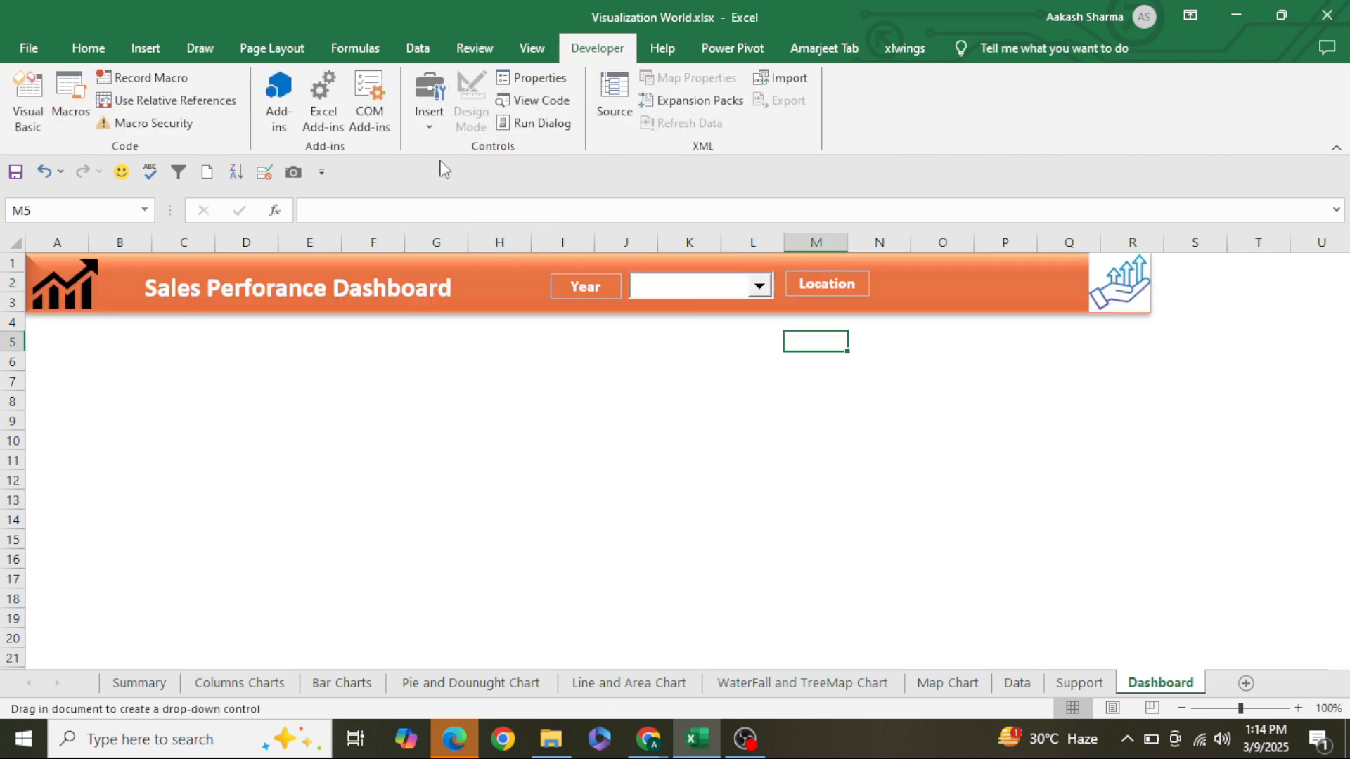
drag(718, 363, 857, 394)
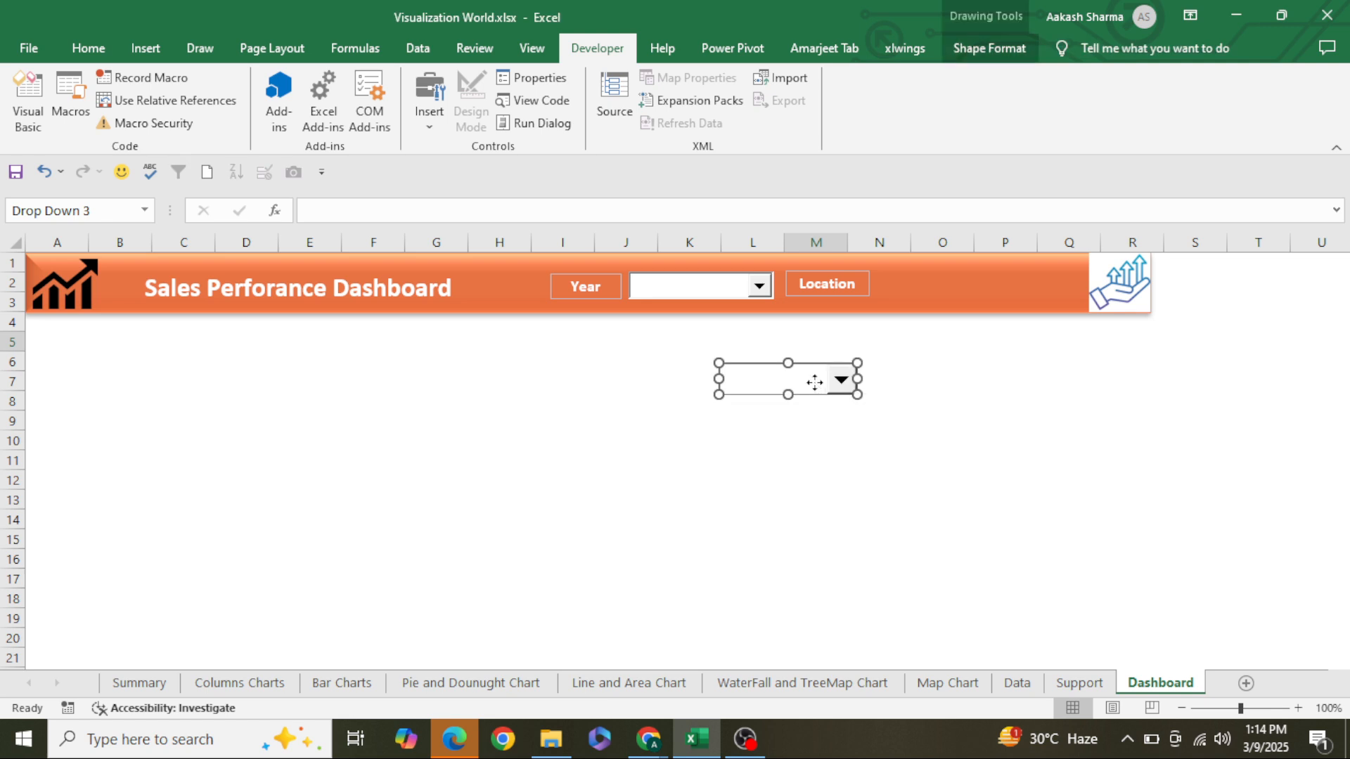
Set the new drop-down's input range to Support!$C$2:$C$26 and enable 3-D shading.
right_click(815, 382)
click(911, 534)
click(802, 139)
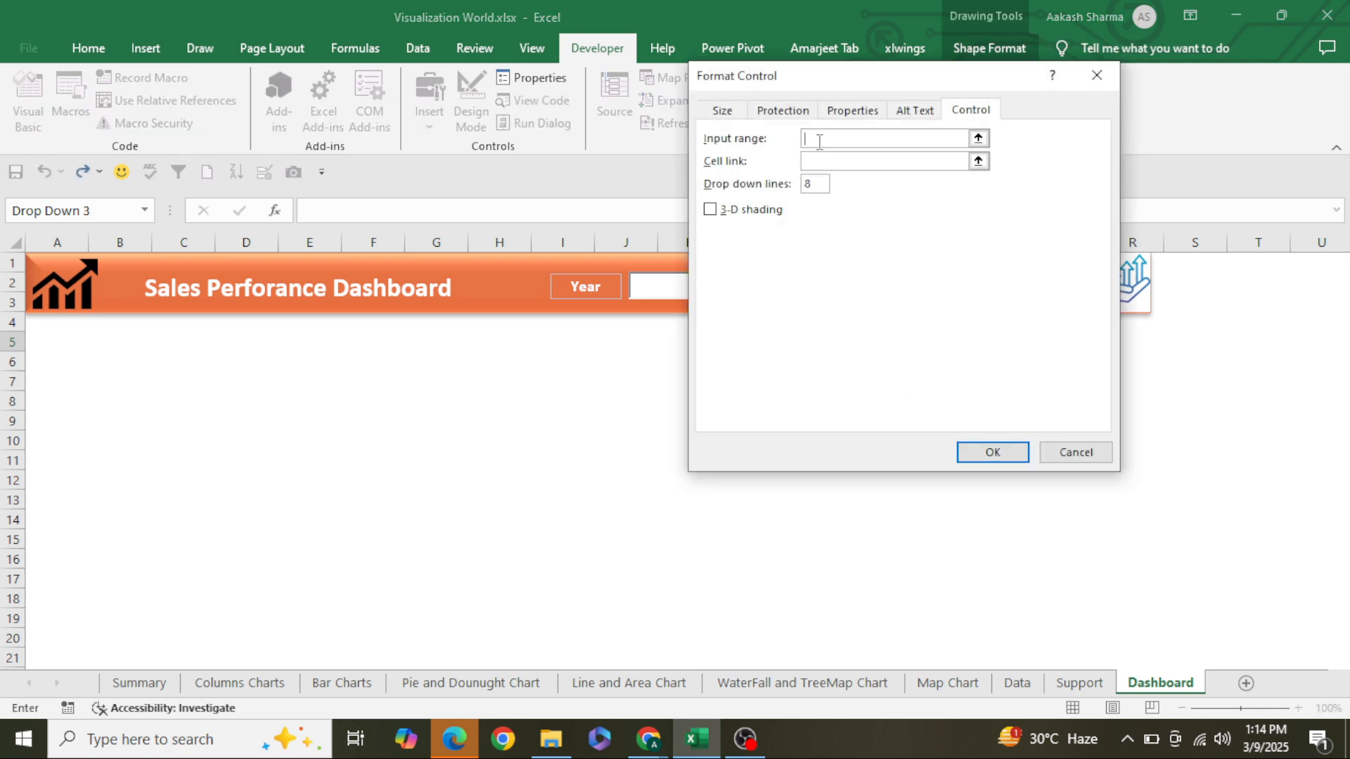
click(1080, 683)
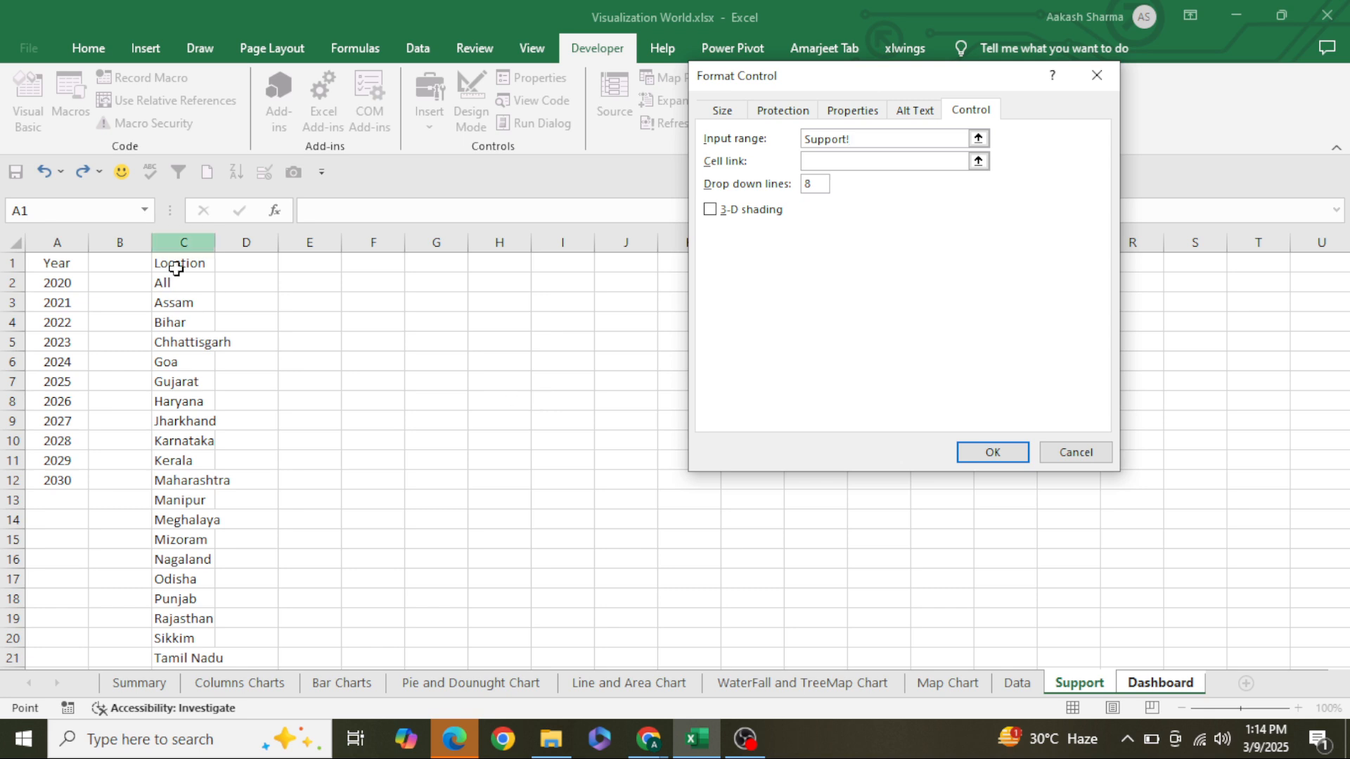
mouse_move(178, 289)
mouse_down()
mouse_move(180, 590)
mouse_move(202, 696)
mouse_move(197, 642)
mouse_up()
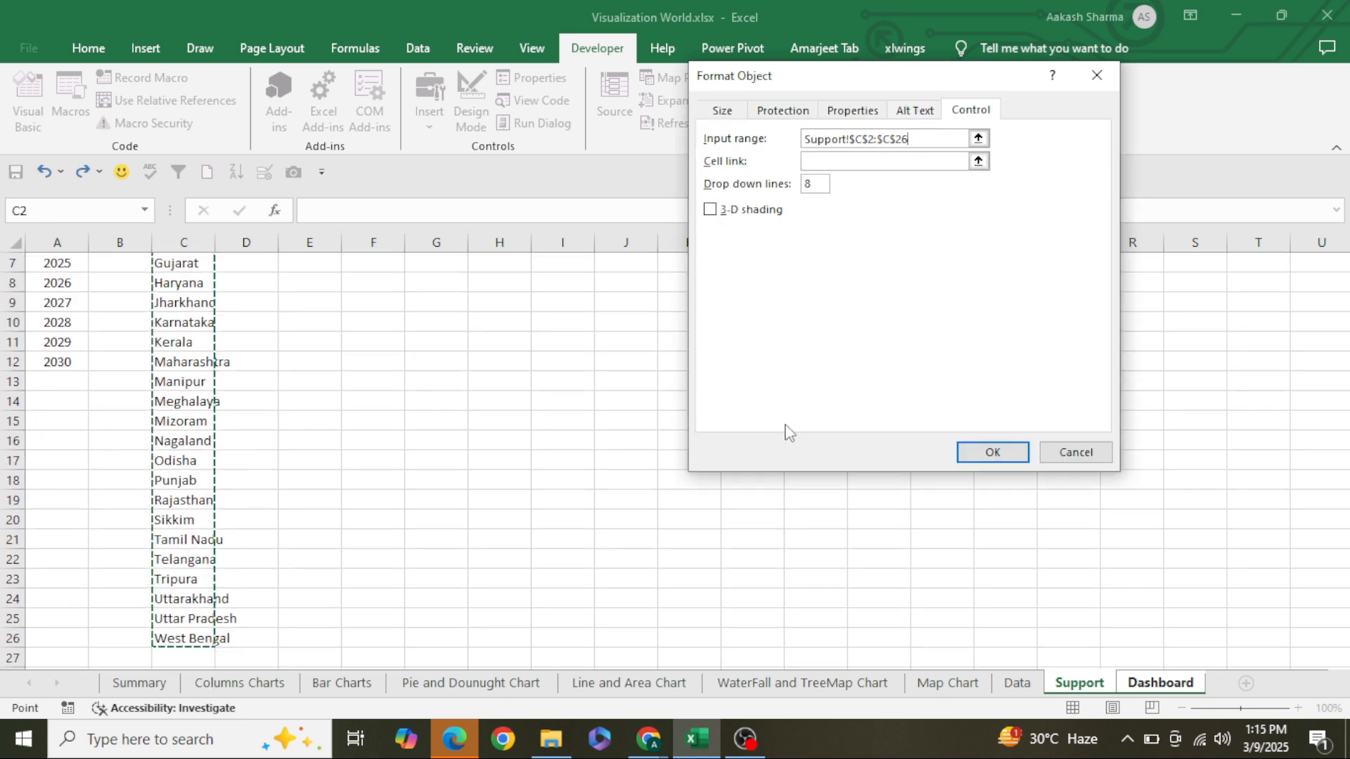
click(753, 211)
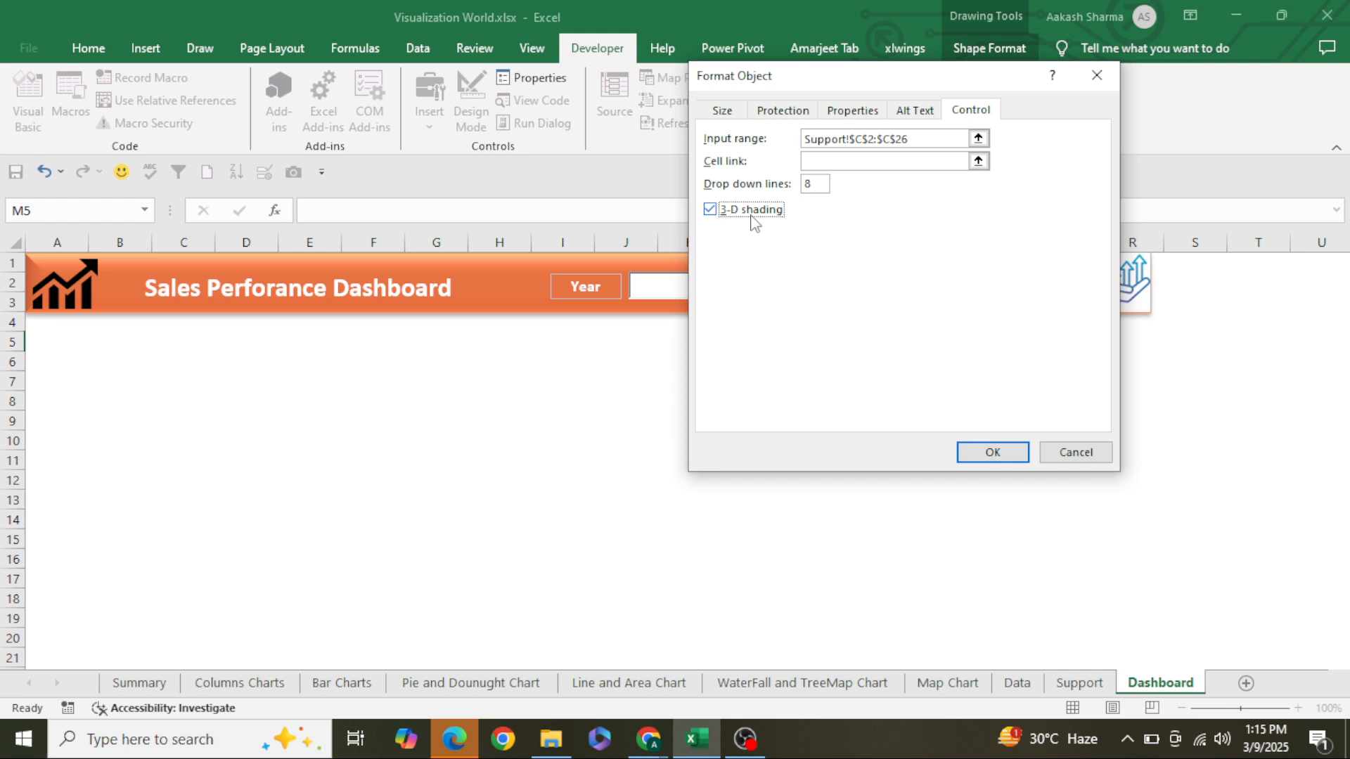
Link the location drop-down to cell Support!$D$7 and apply the control settings.
click(871, 162)
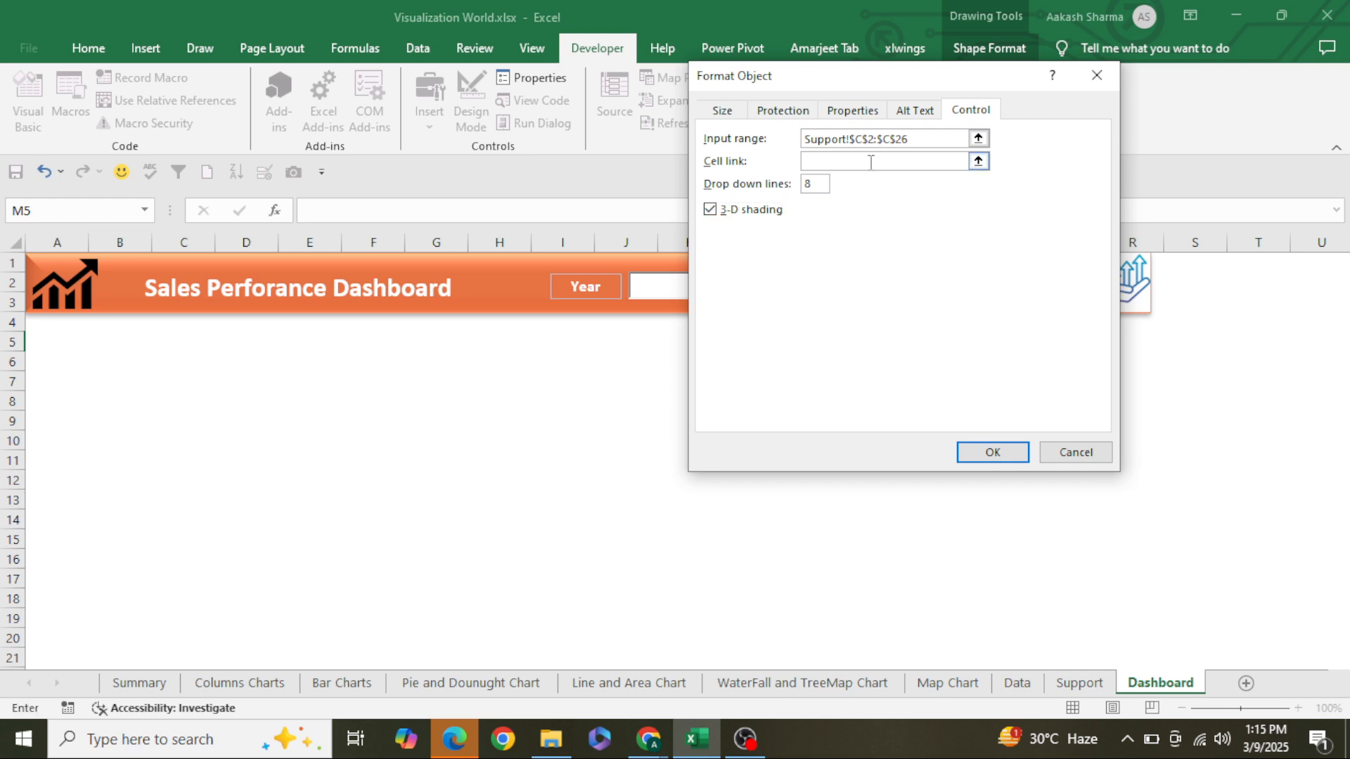
click(1076, 685)
drag(826, 81, 892, 211)
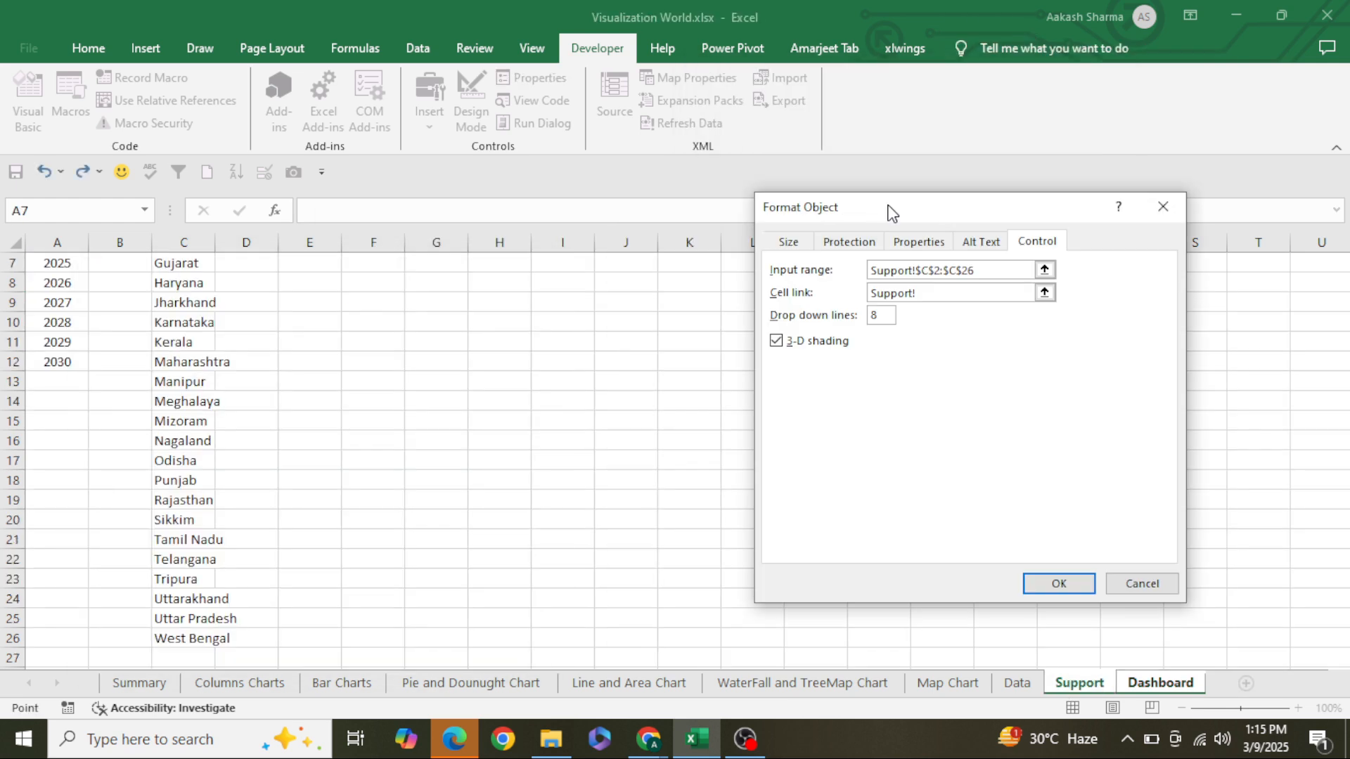
click(240, 263)
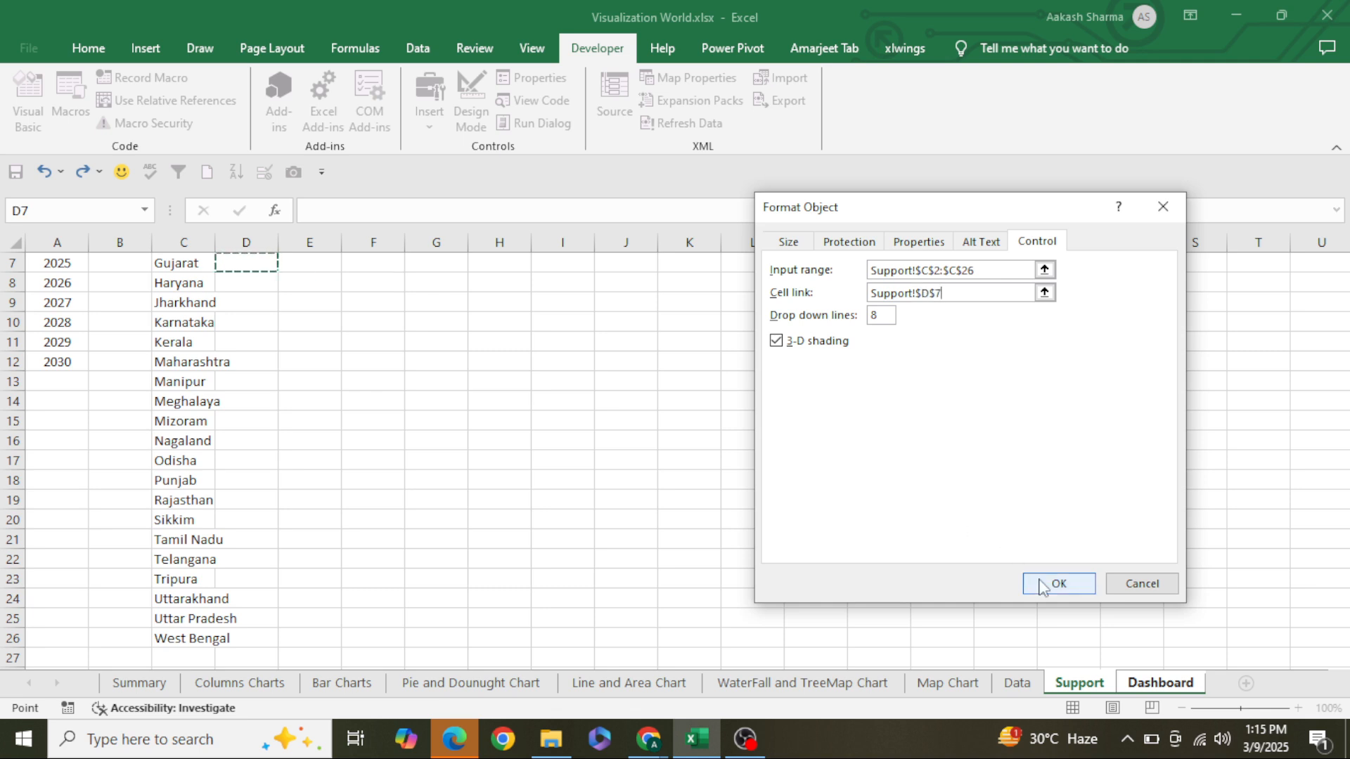
click(1041, 585)
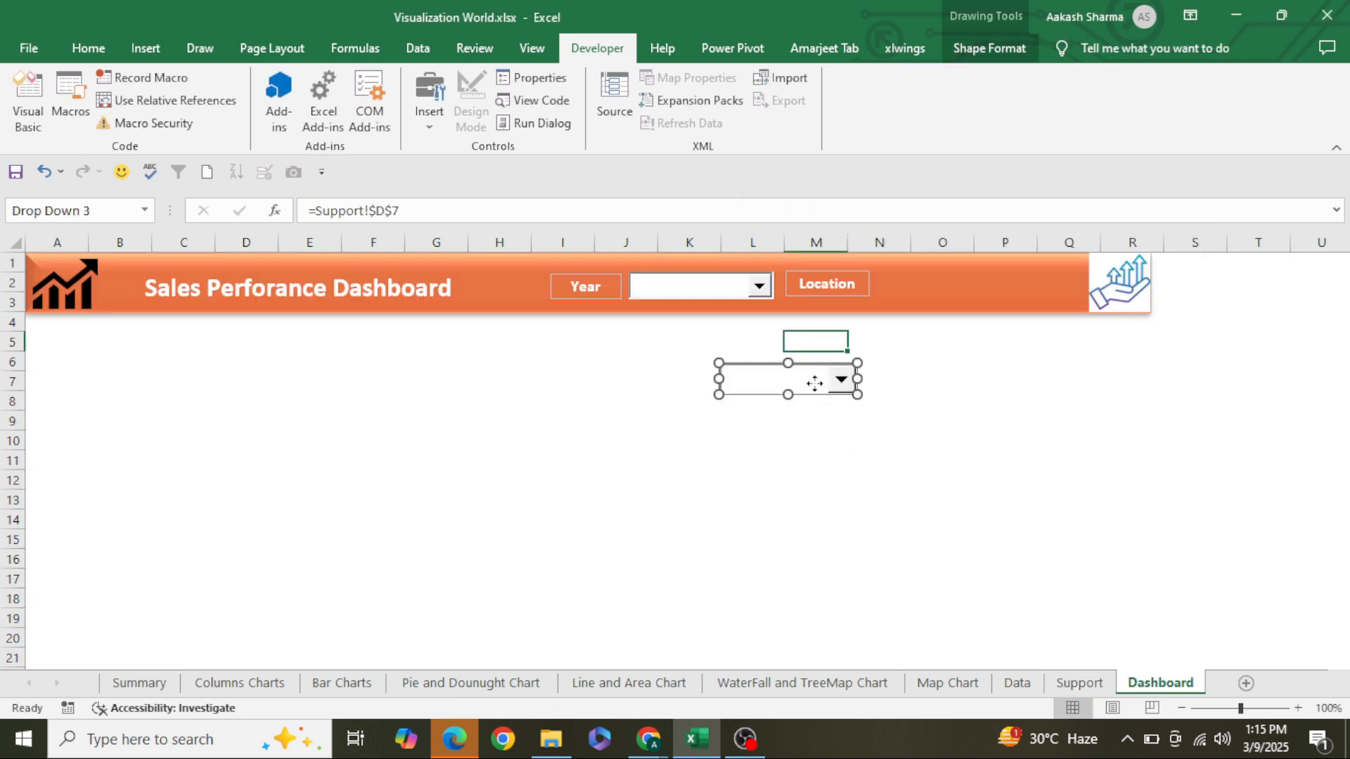
Move the location drop-down into the banner directly after the Location label, across about N to P.
drag(814, 383, 969, 287)
right_click(968, 287)
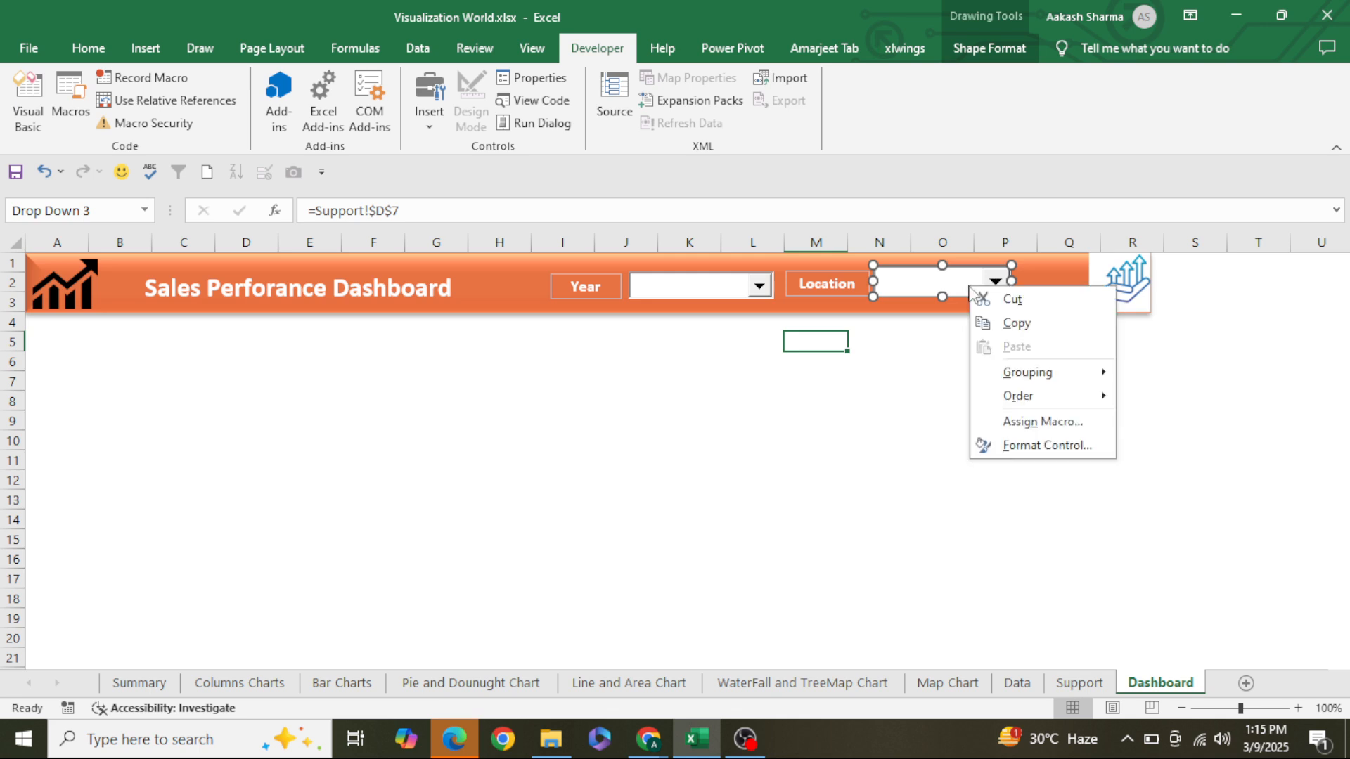
click(1020, 445)
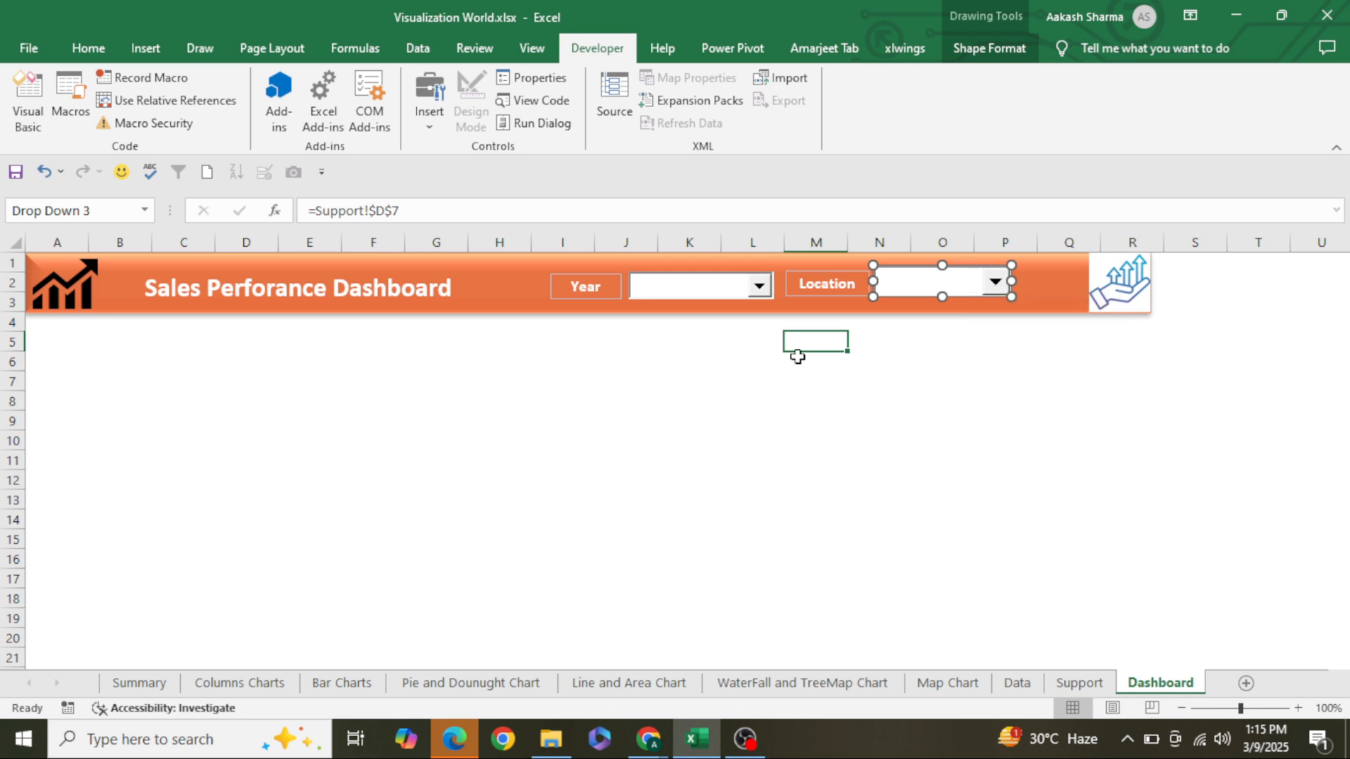
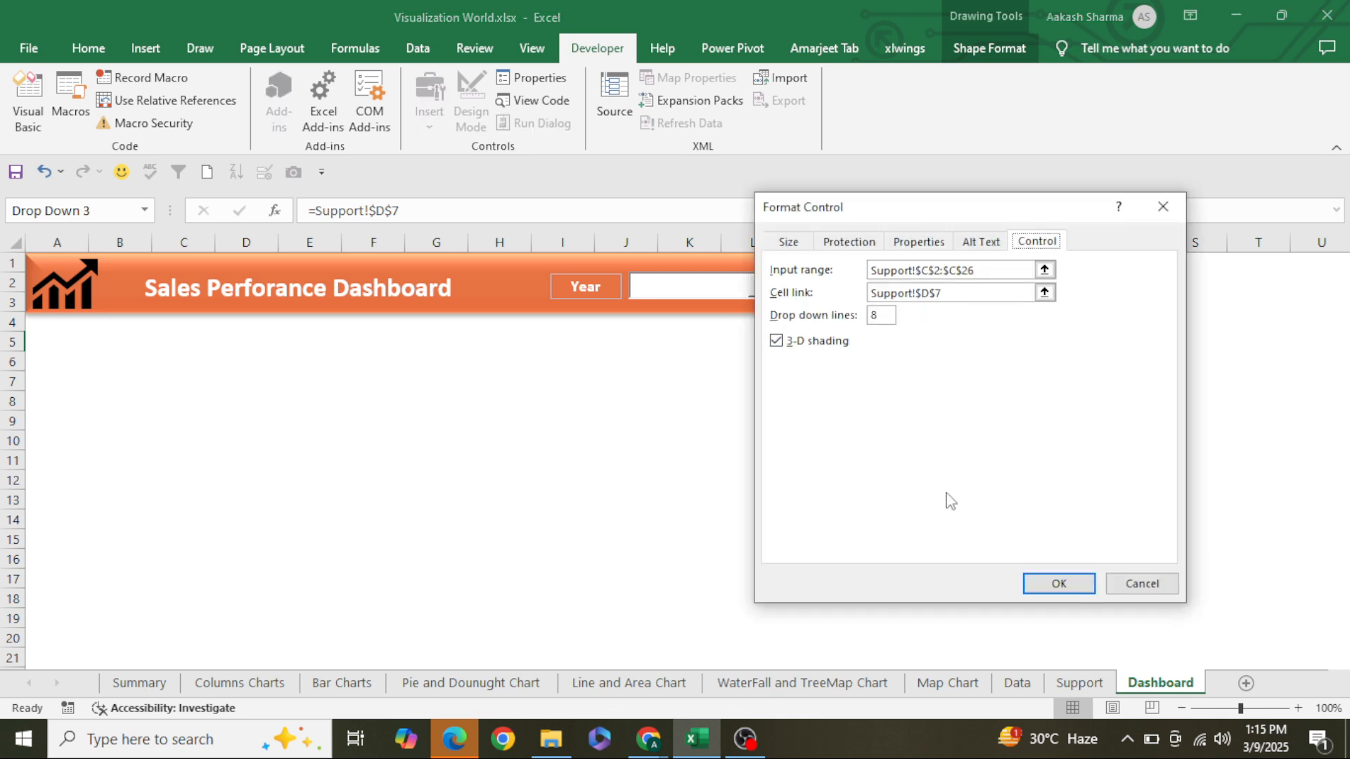
Apply the Location drop-down's control settings and widen it within the banner to span about N to Q.
click(1043, 584)
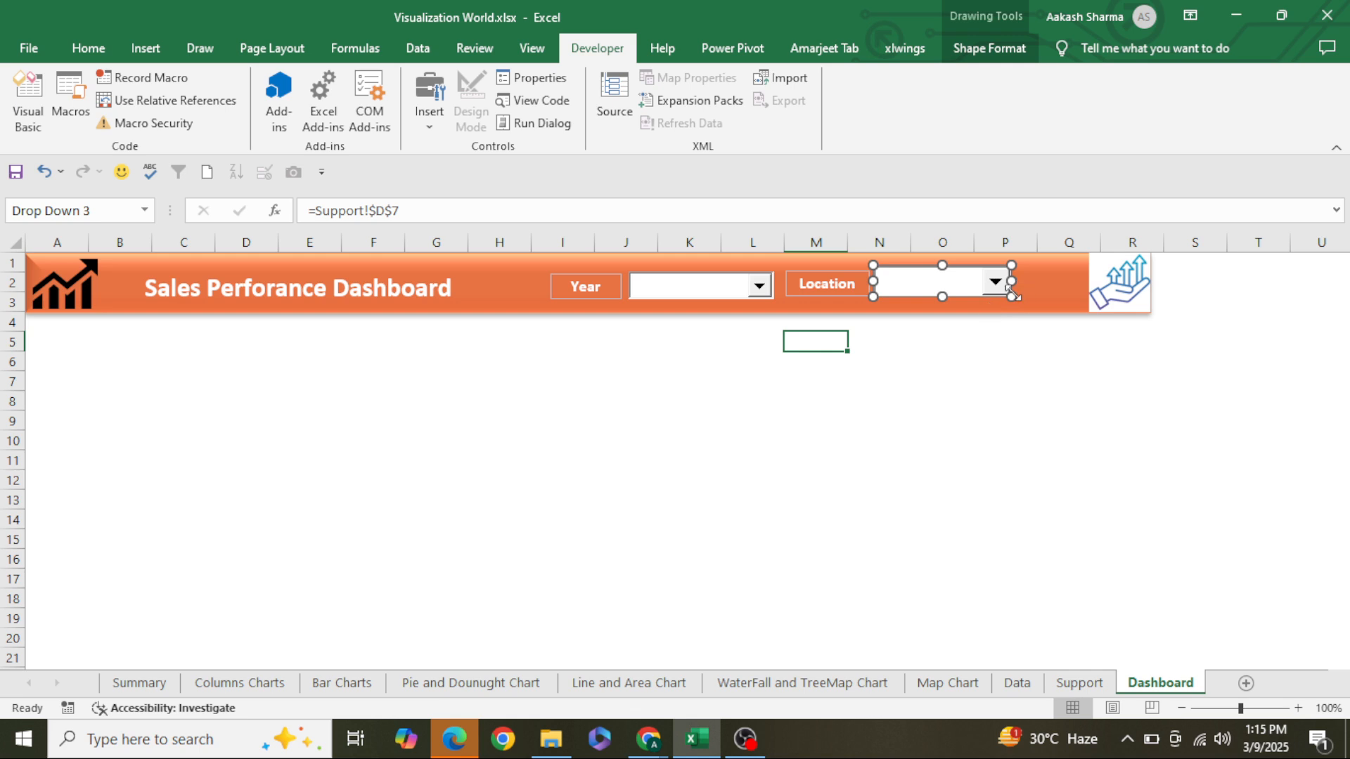
mouse_move(1011, 296)
mouse_down()
mouse_move(1051, 296)
mouse_move(1038, 297)
mouse_up()
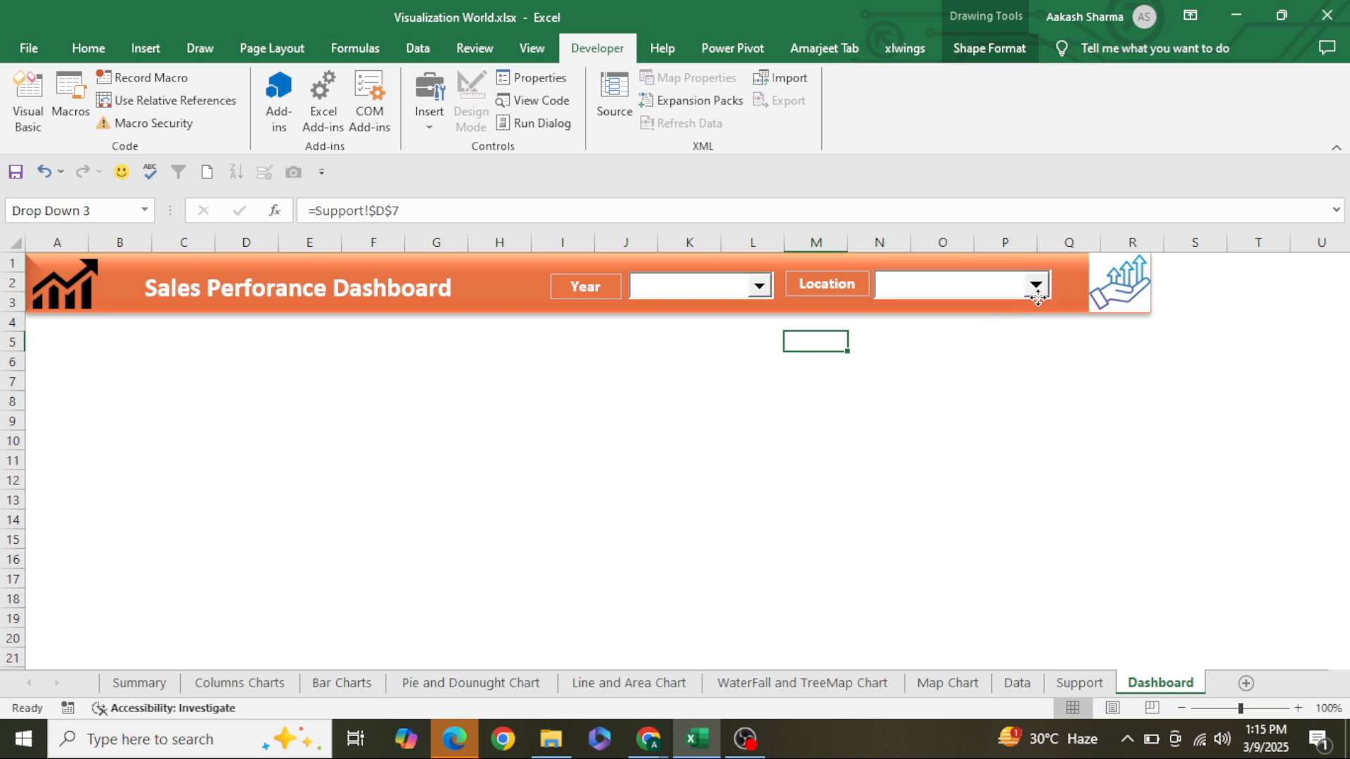
Link the Year drop-down to cell Support!$B$7 and apply the control settings.
right_click(726, 303)
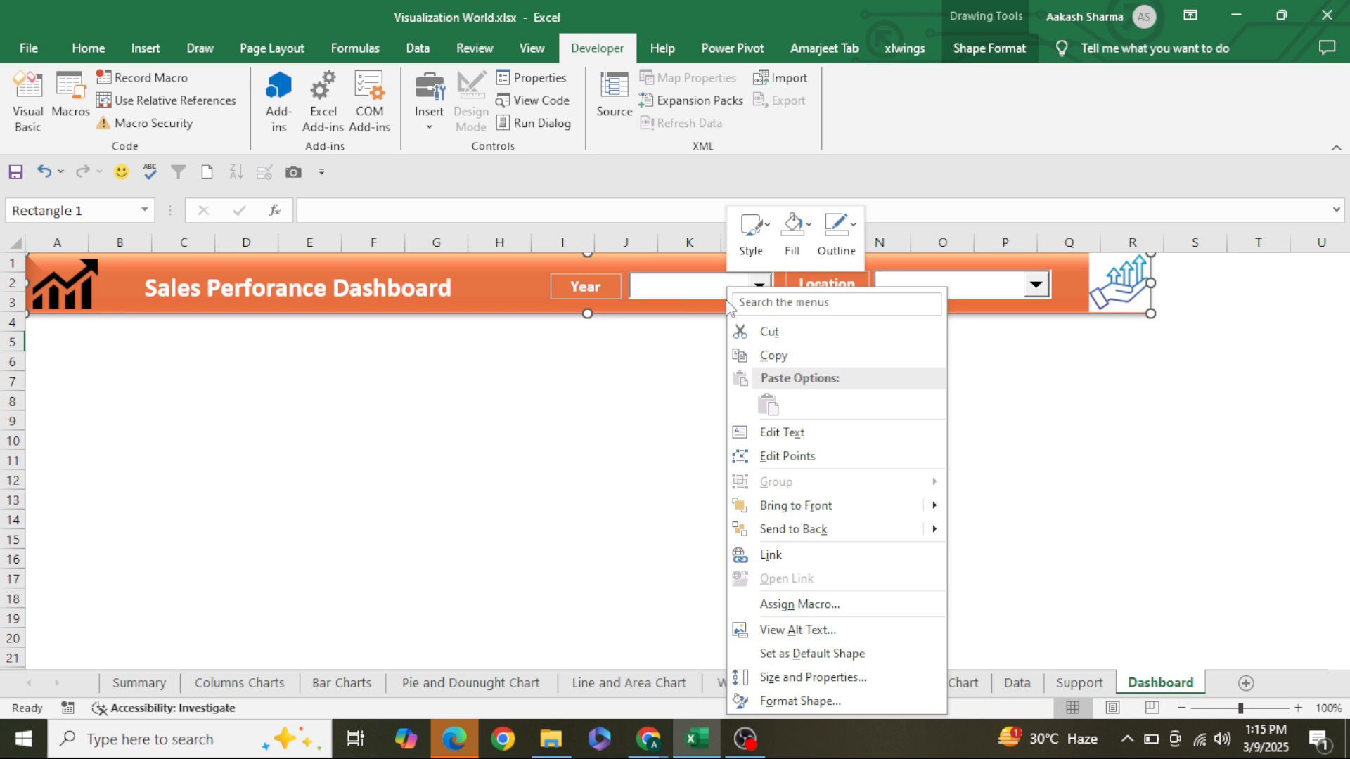
right_click(685, 290)
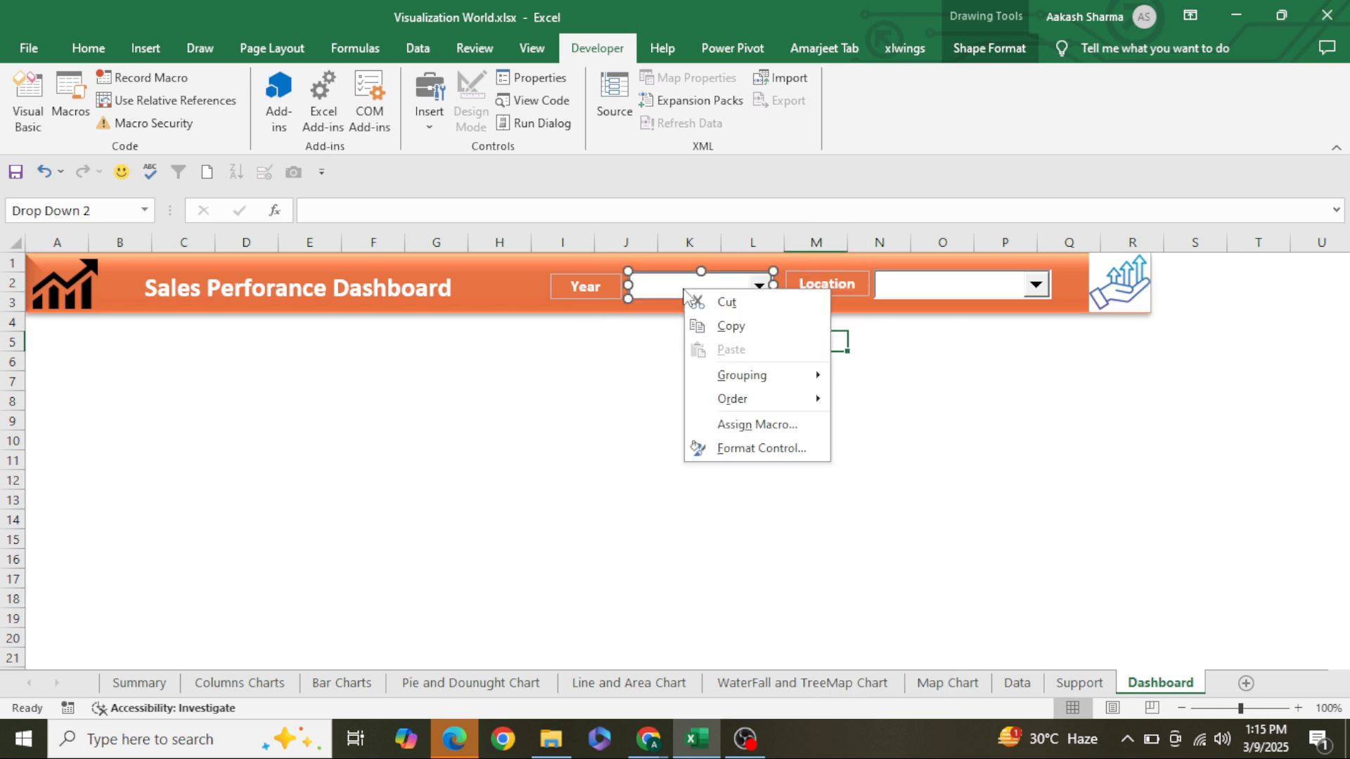
click(752, 451)
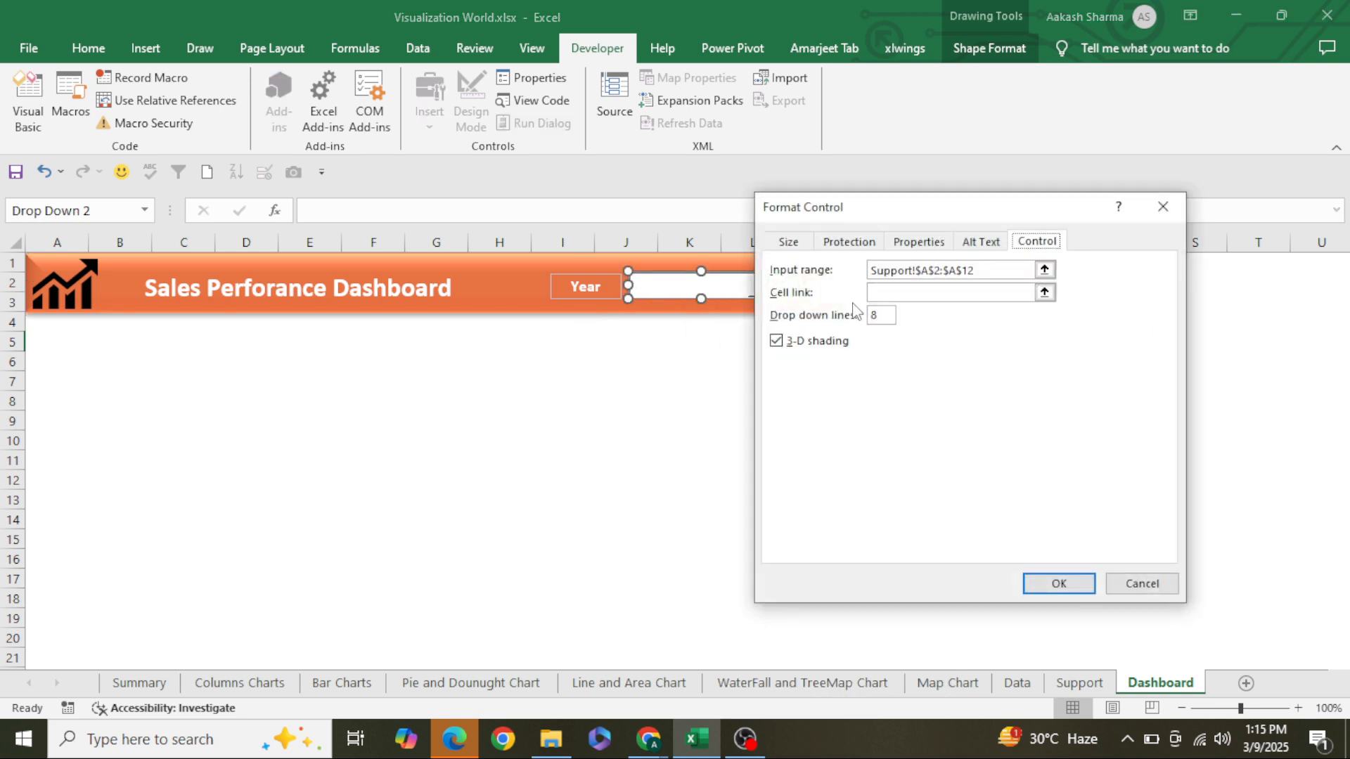
click(907, 293)
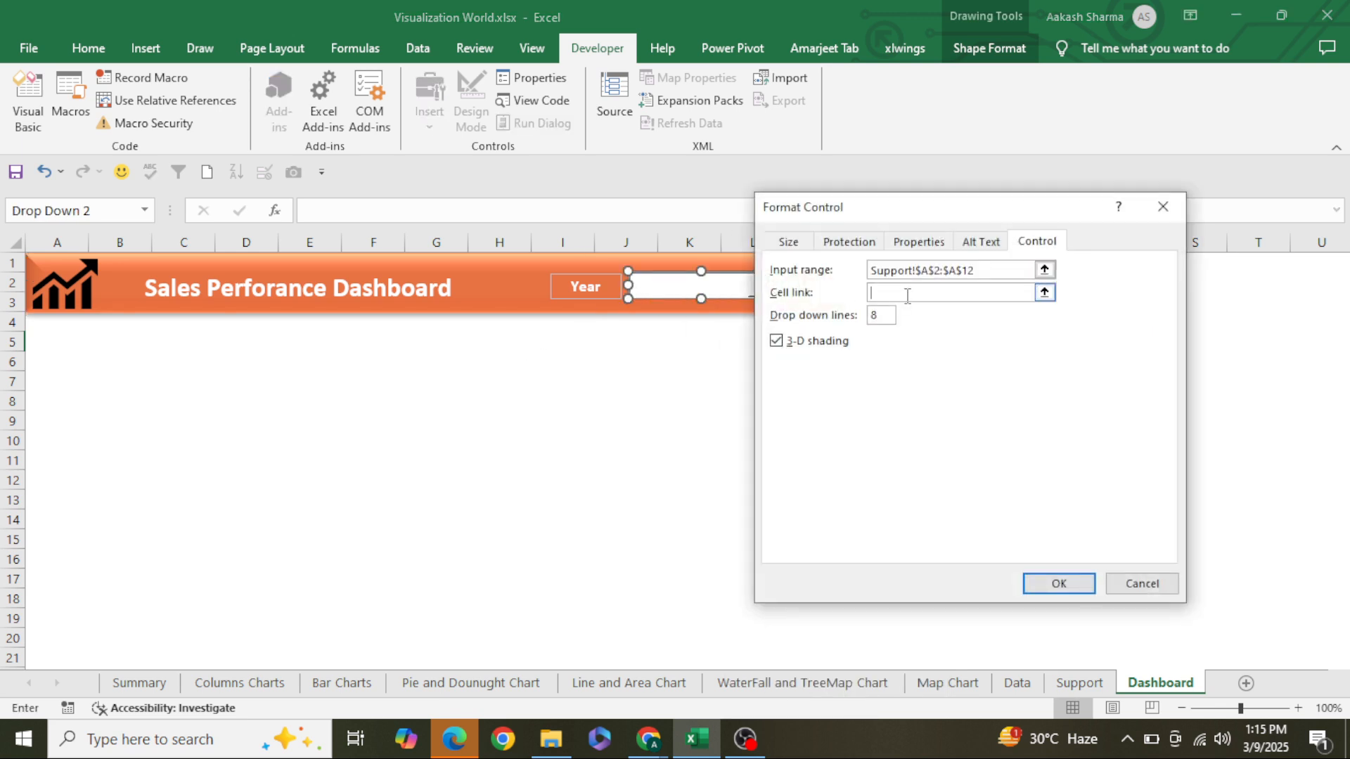
click(1079, 683)
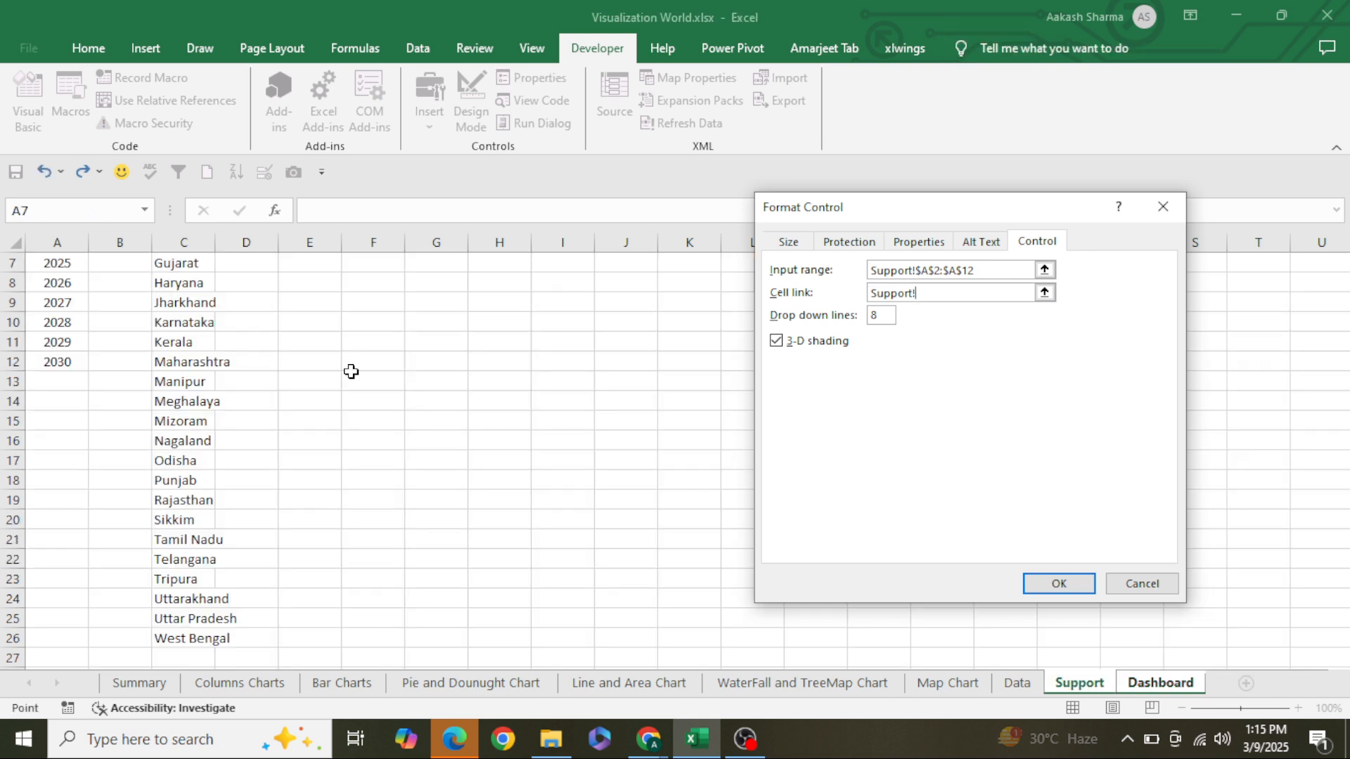
click(124, 265)
click(1052, 586)
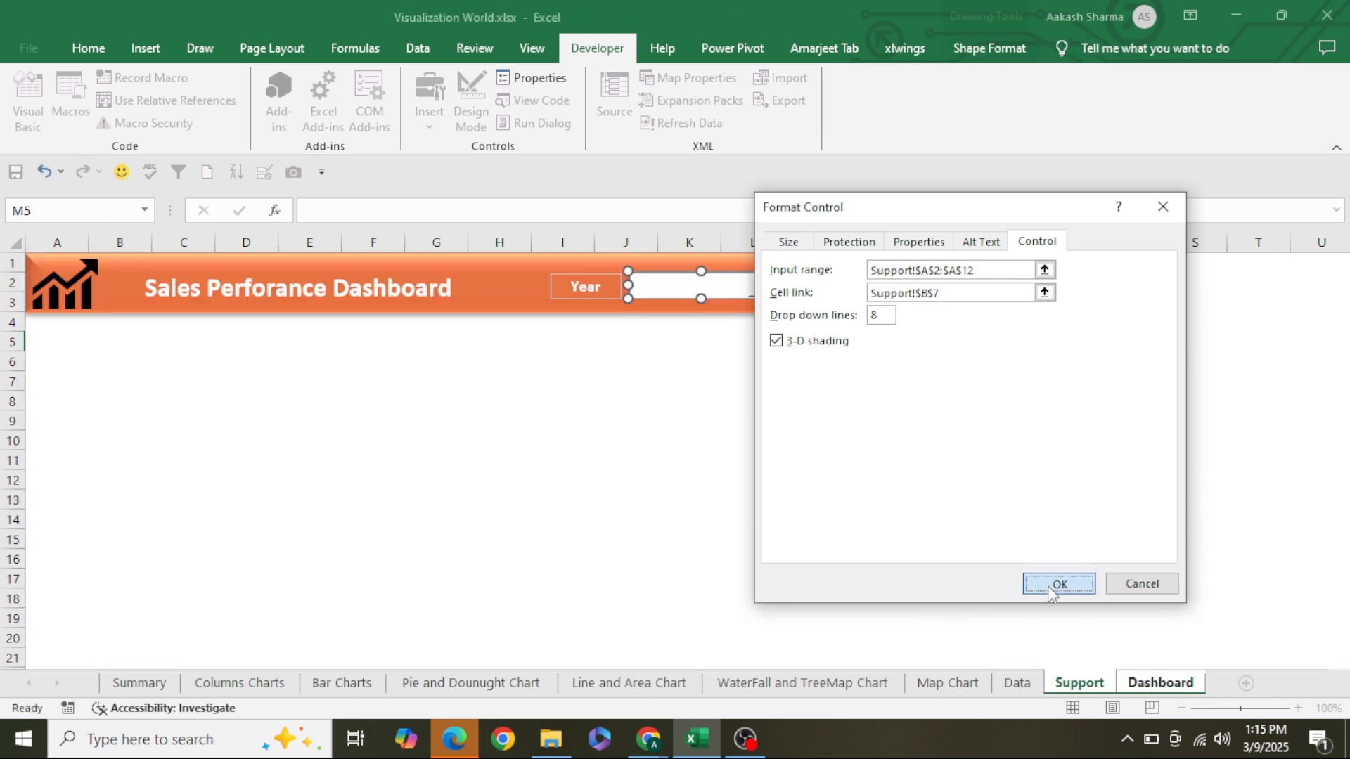
Test the drop-downs by choosing year 2021 and location Assam, and check their linked cells on the Support sheet.
click(852, 555)
click(734, 295)
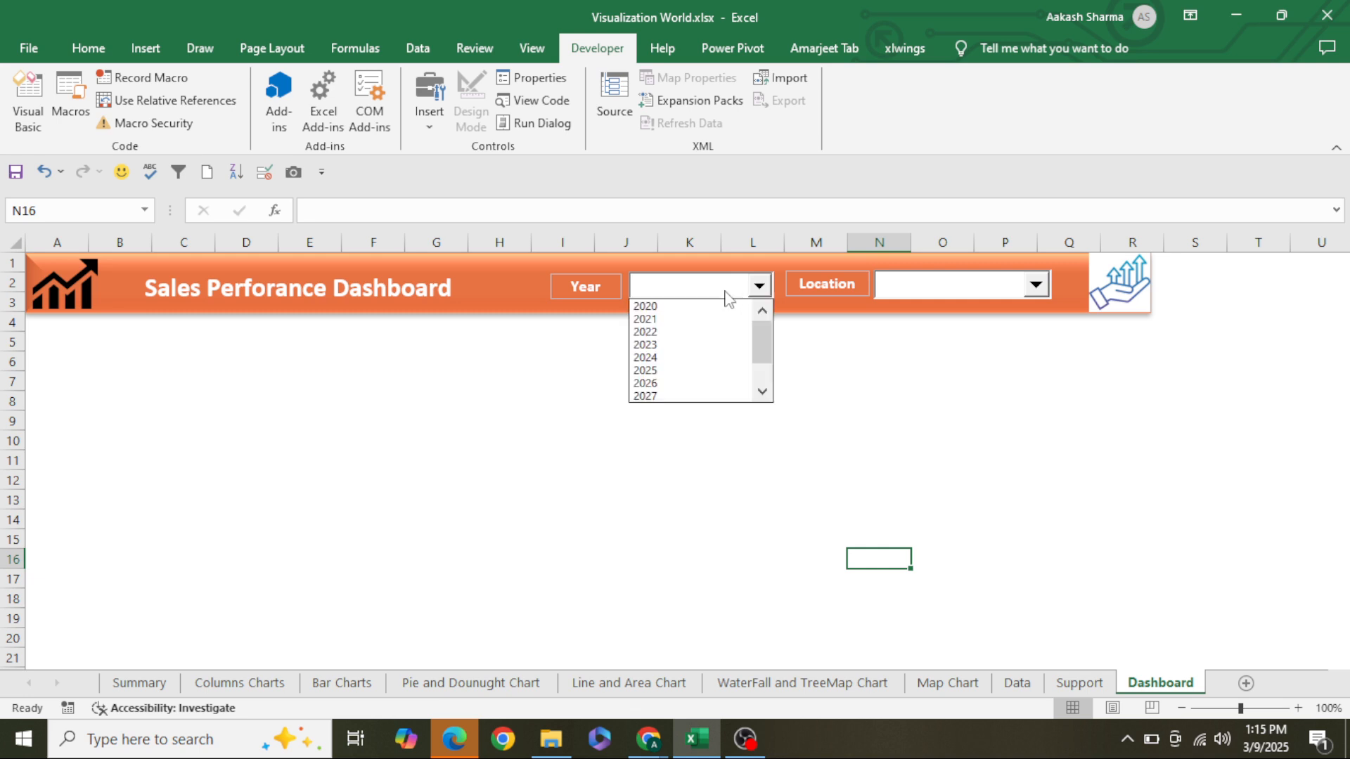
click(699, 316)
click(926, 289)
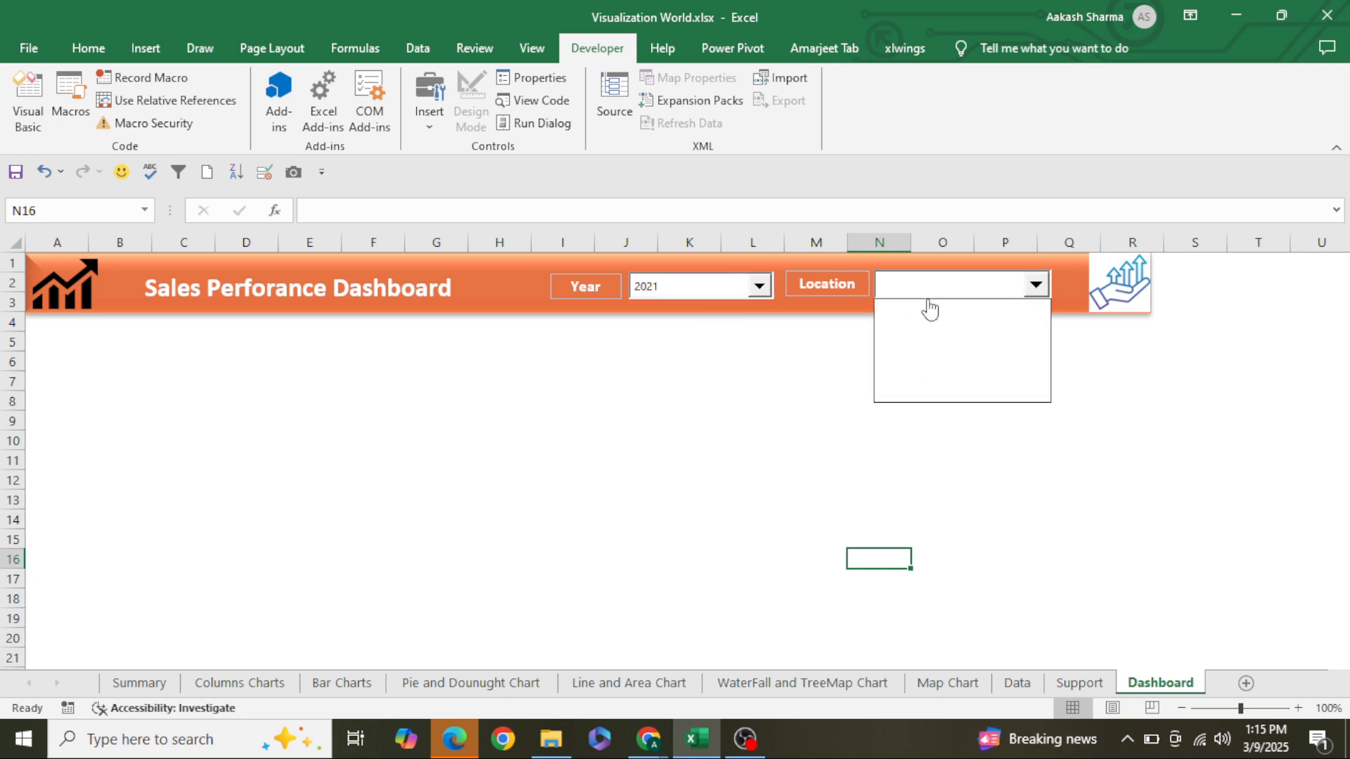
click(925, 321)
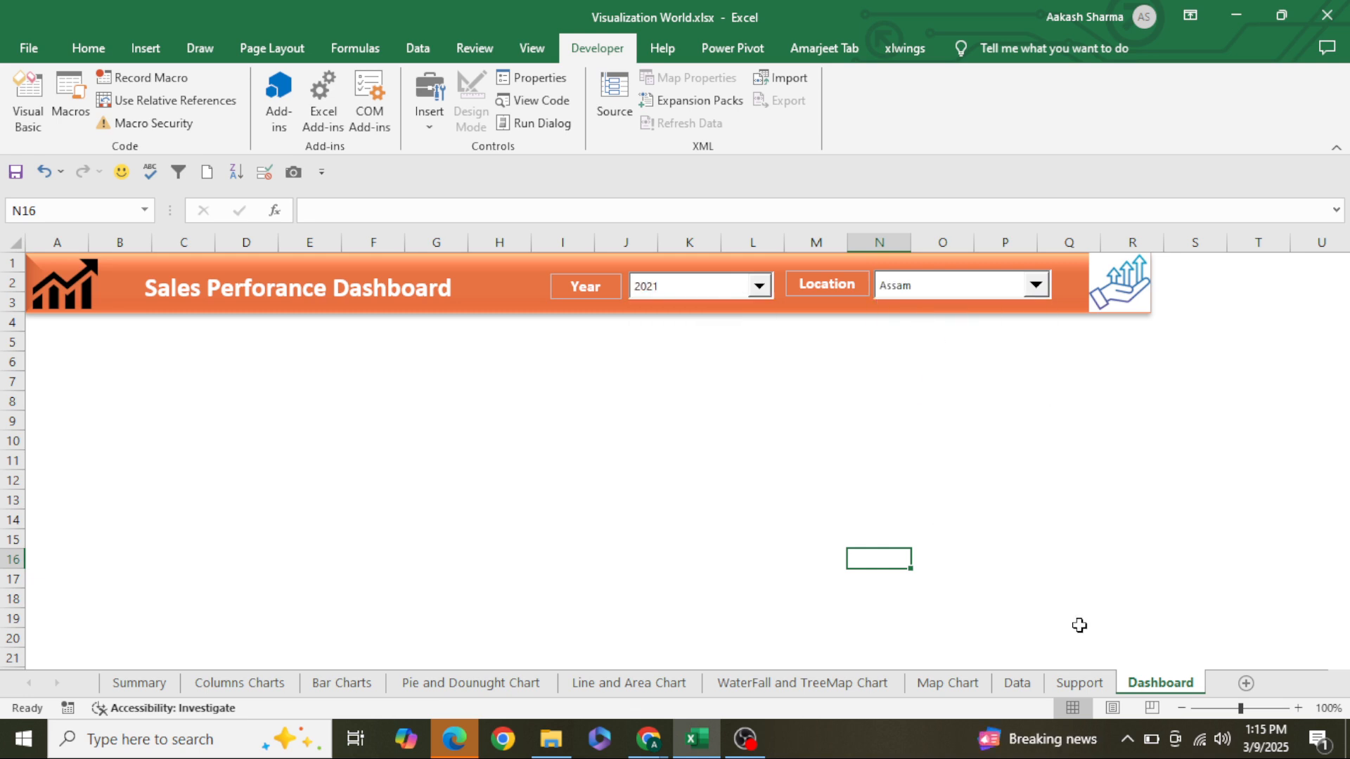
click(1079, 683)
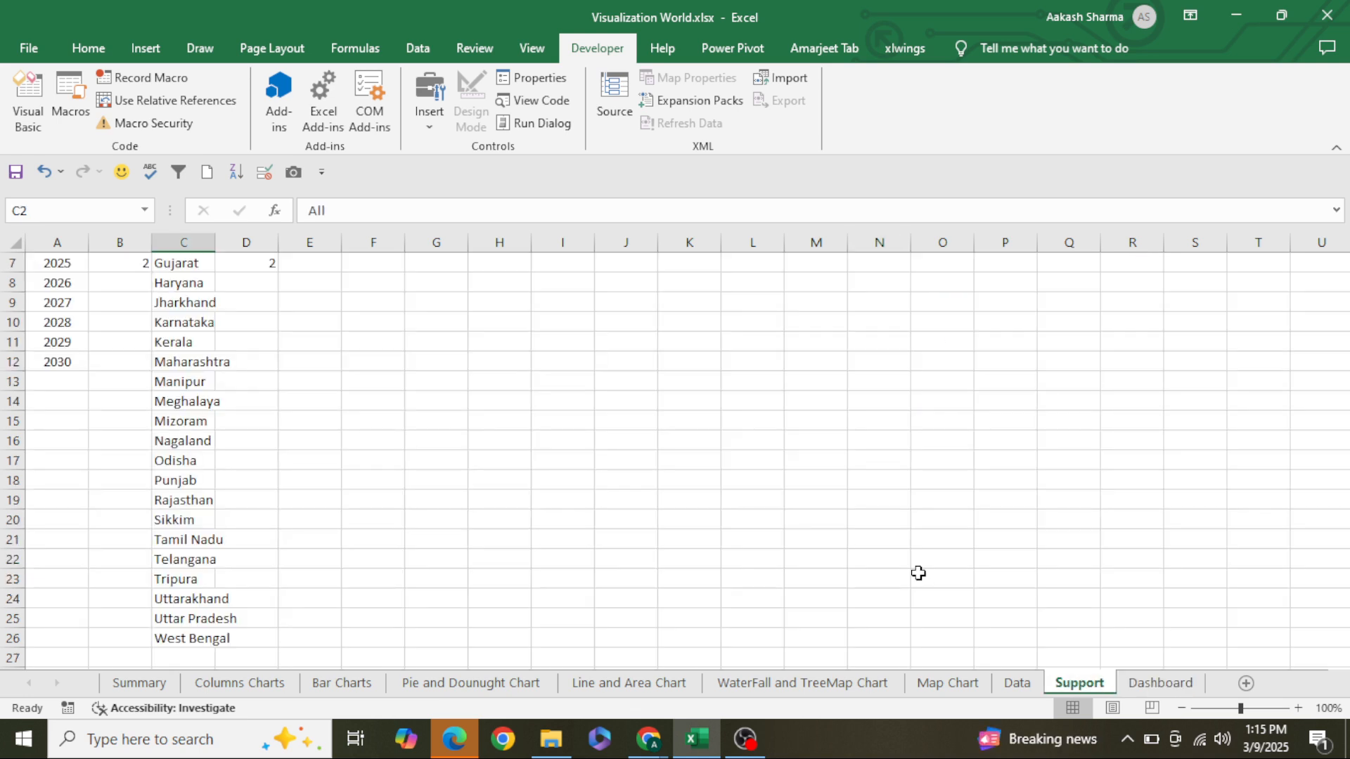
click(239, 265)
key(ctrl+Down)
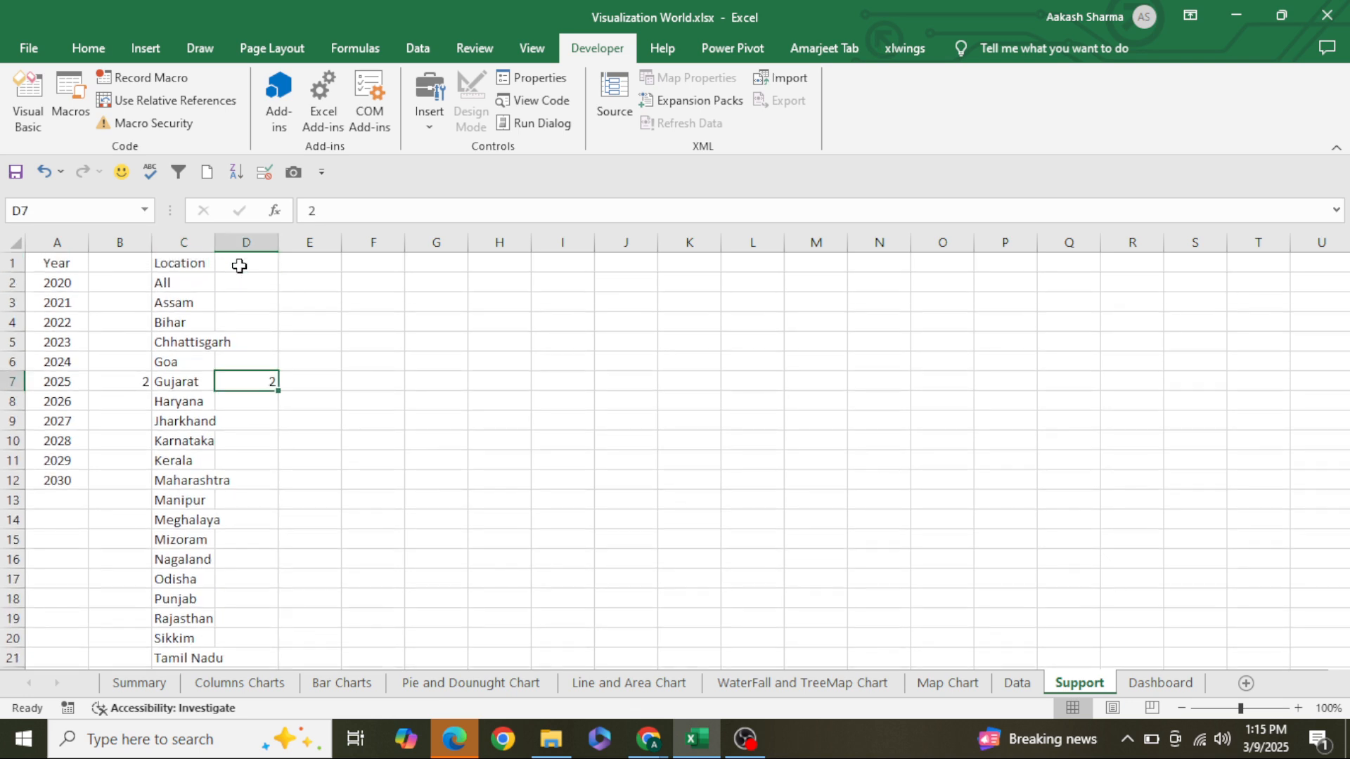
Change the Year drop-down's cell link on the Dashboard sheet to Support!$B$1.
key(ctrl+Page_Up)
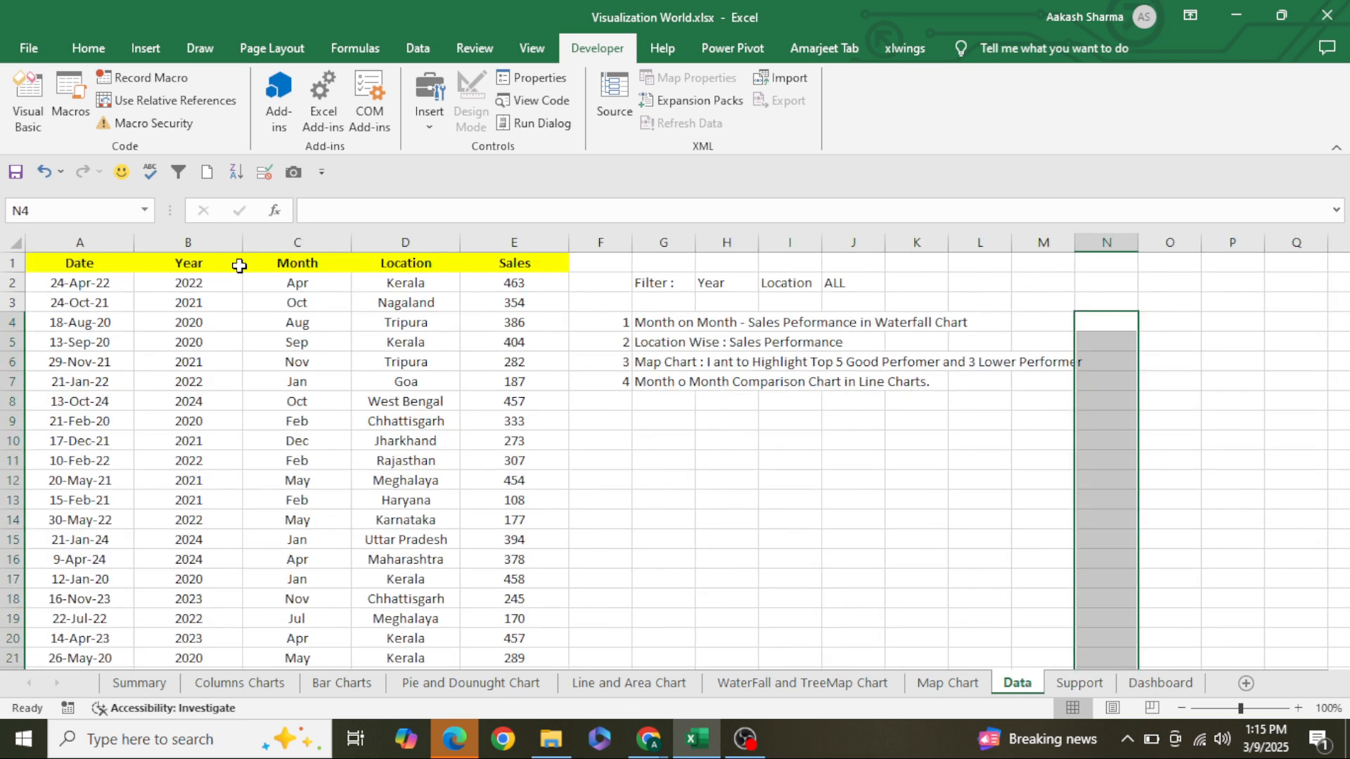
key(ctrl+Page_Down)
key(ctrl+Page_Down)
right_click(645, 292)
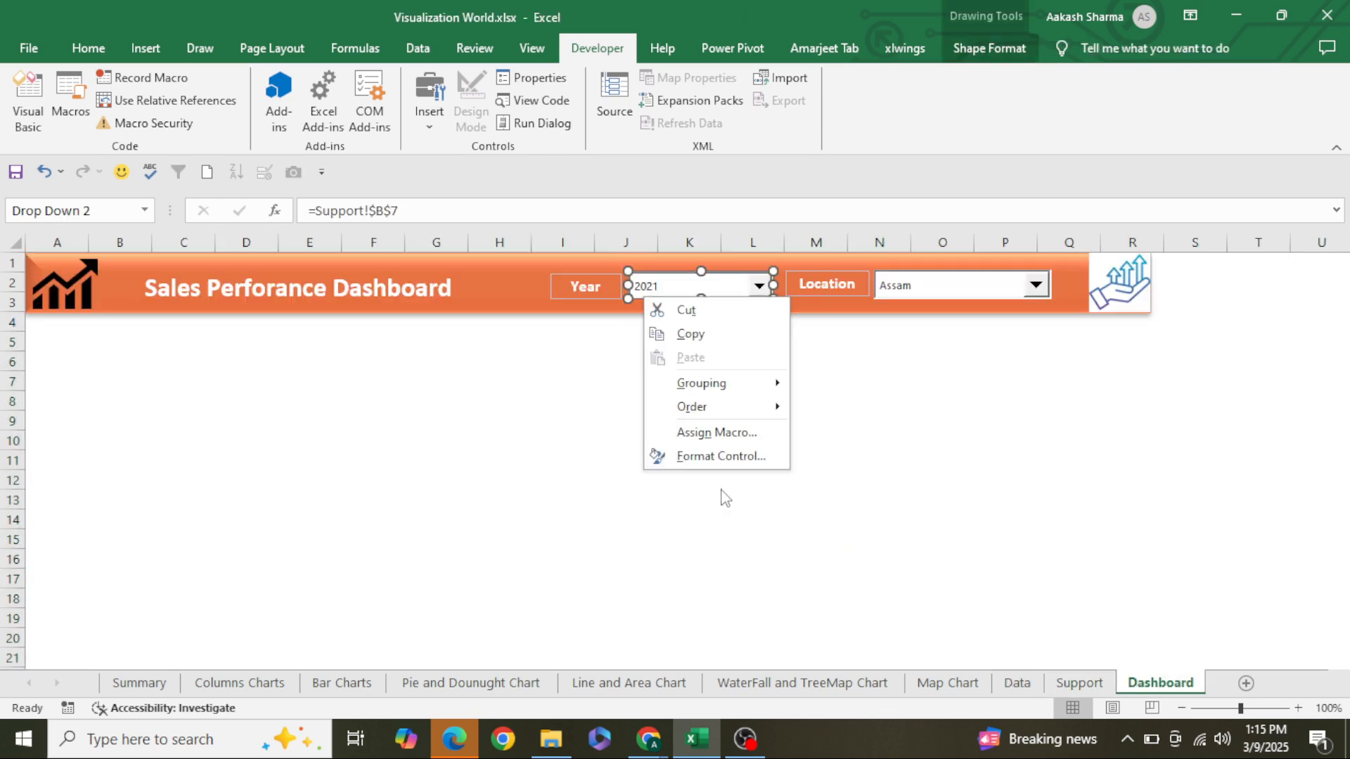
click(689, 456)
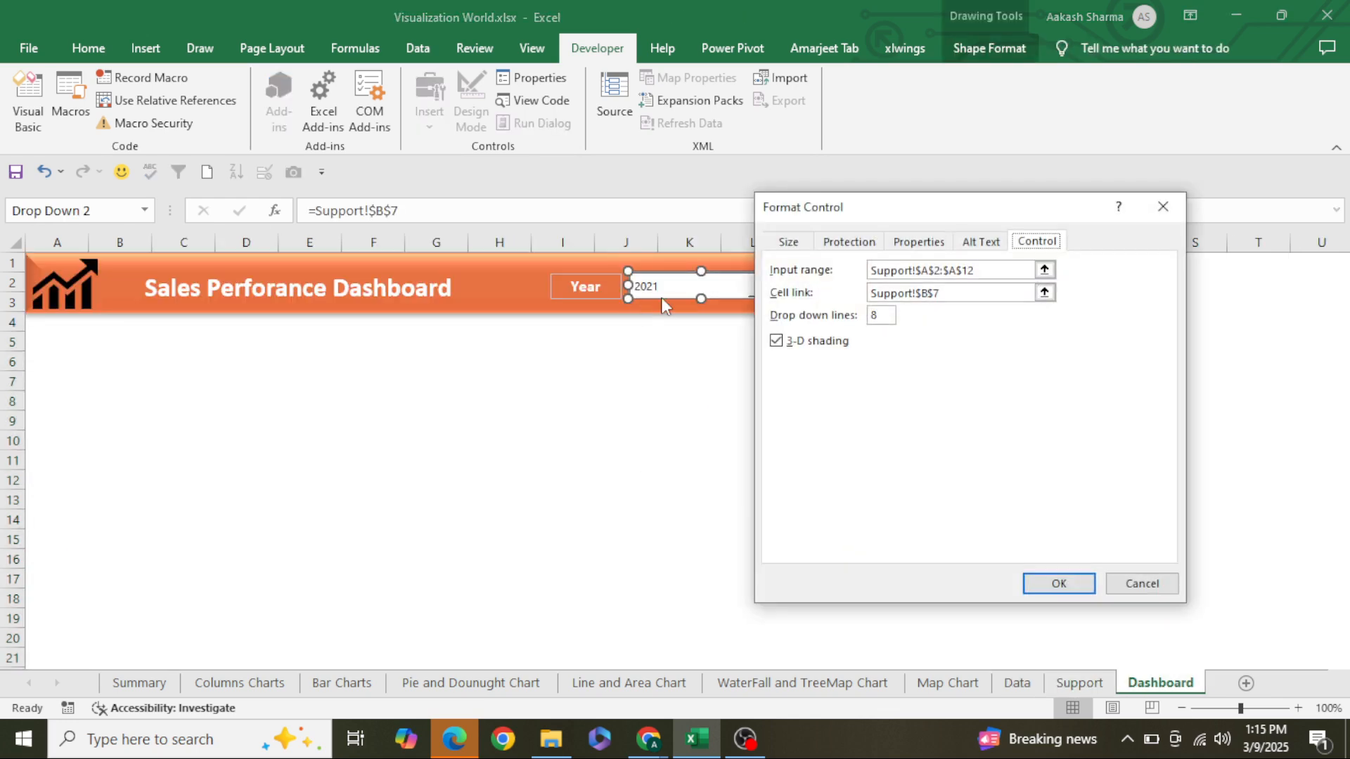
click(956, 293)
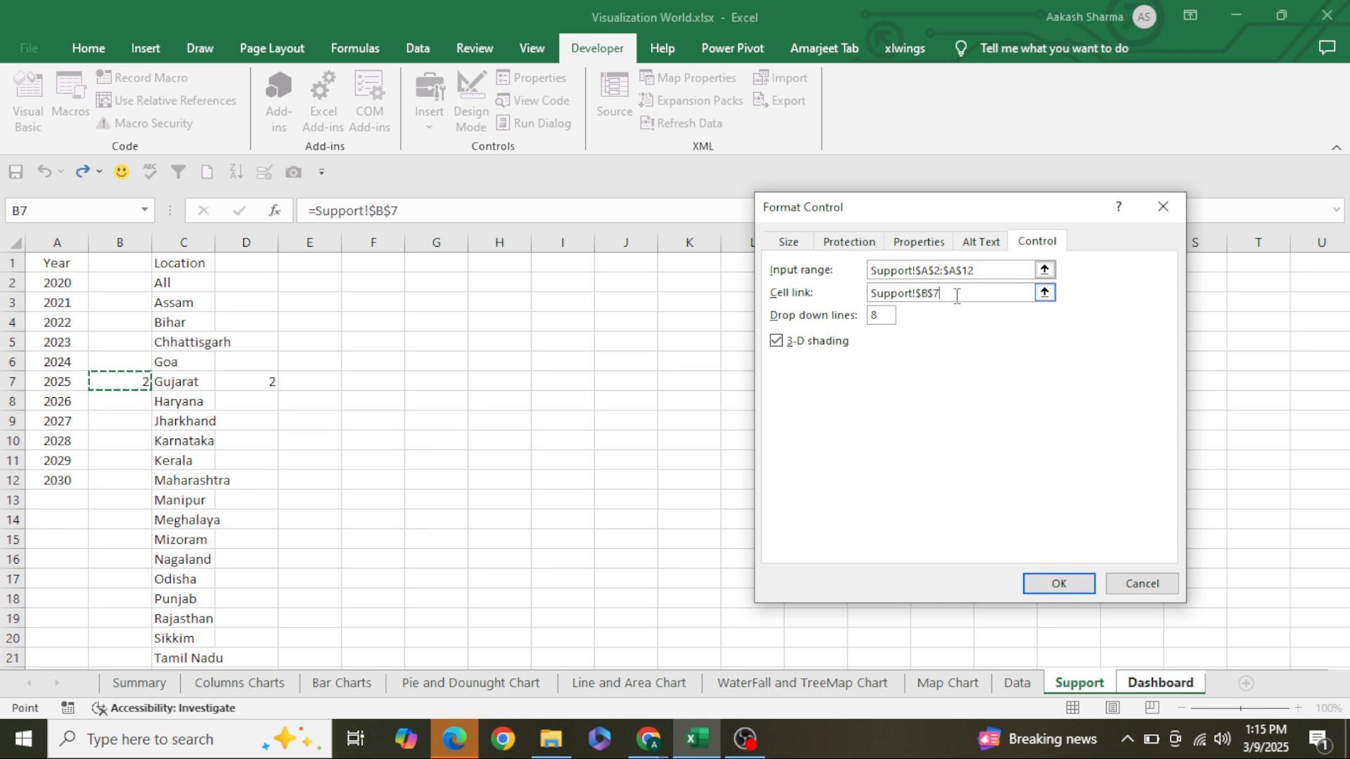
key(BackSpace)
text(1)
key(Return)
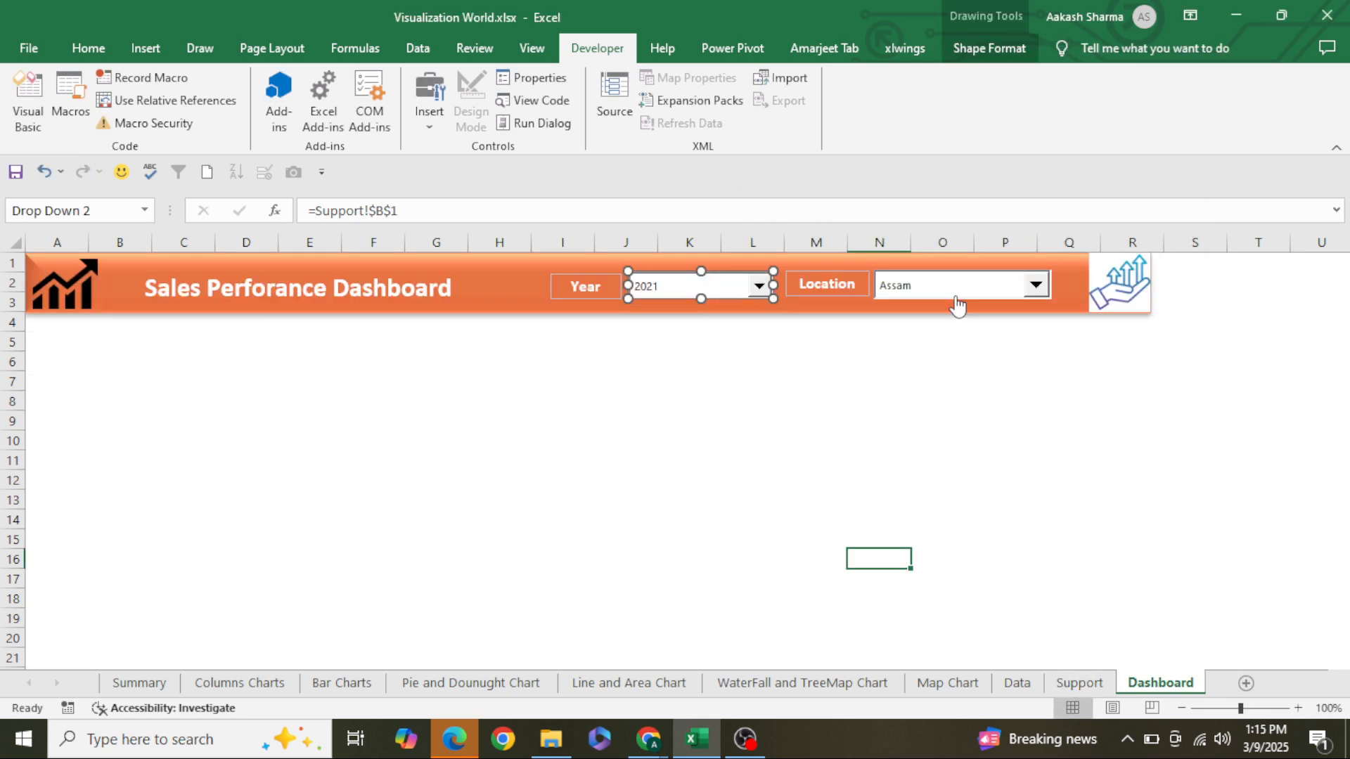
Change the Location drop-down's cell link to Support!$D$1 and deselect the control.
right_click(956, 299)
click(1023, 457)
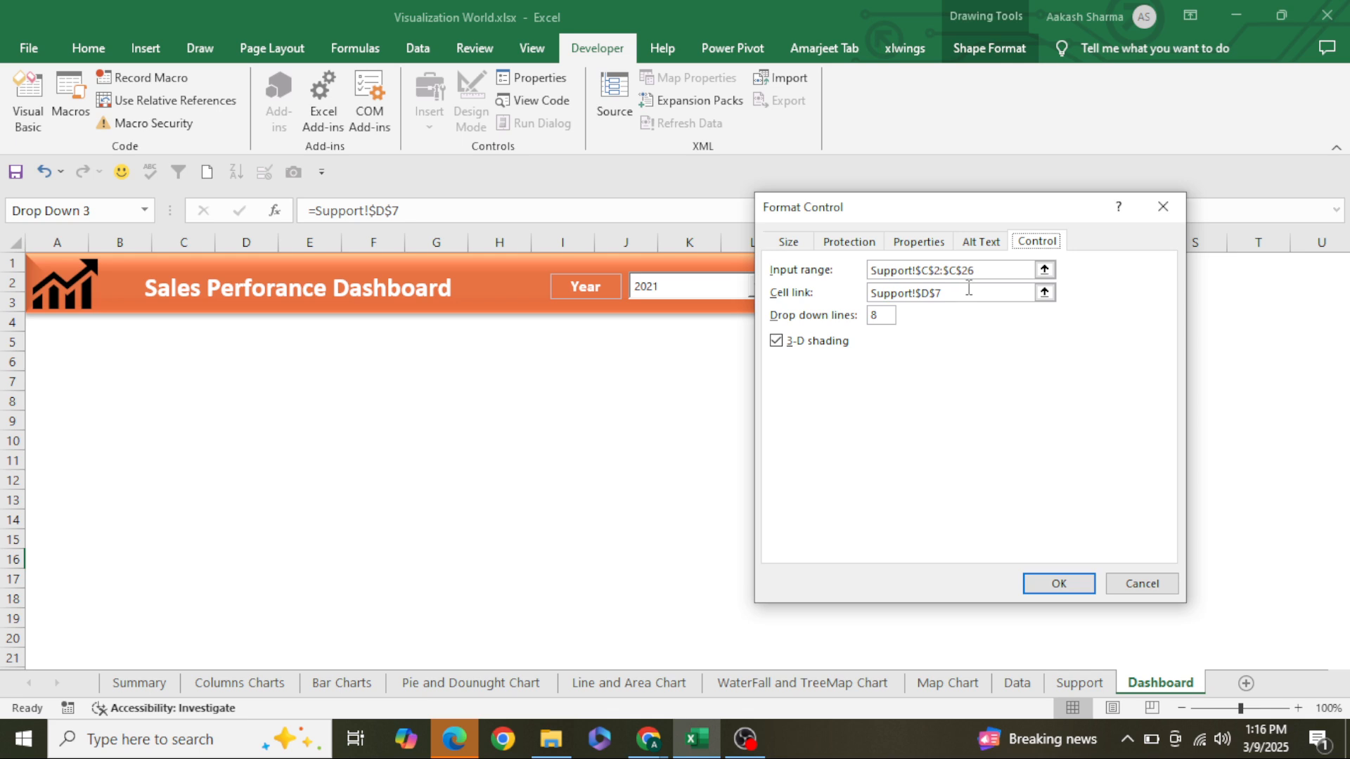
click(968, 291)
key(BackSpace)
text(1)
key(Return)
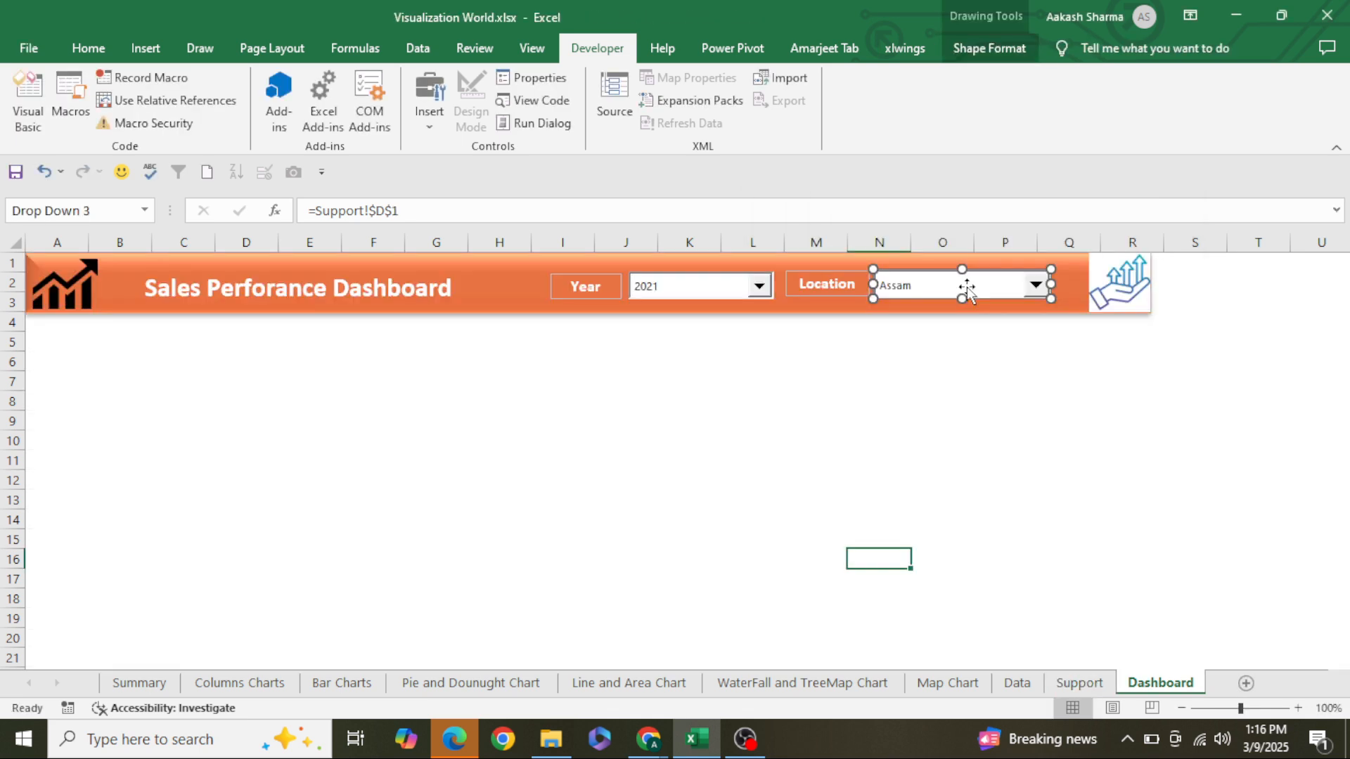
click(788, 364)
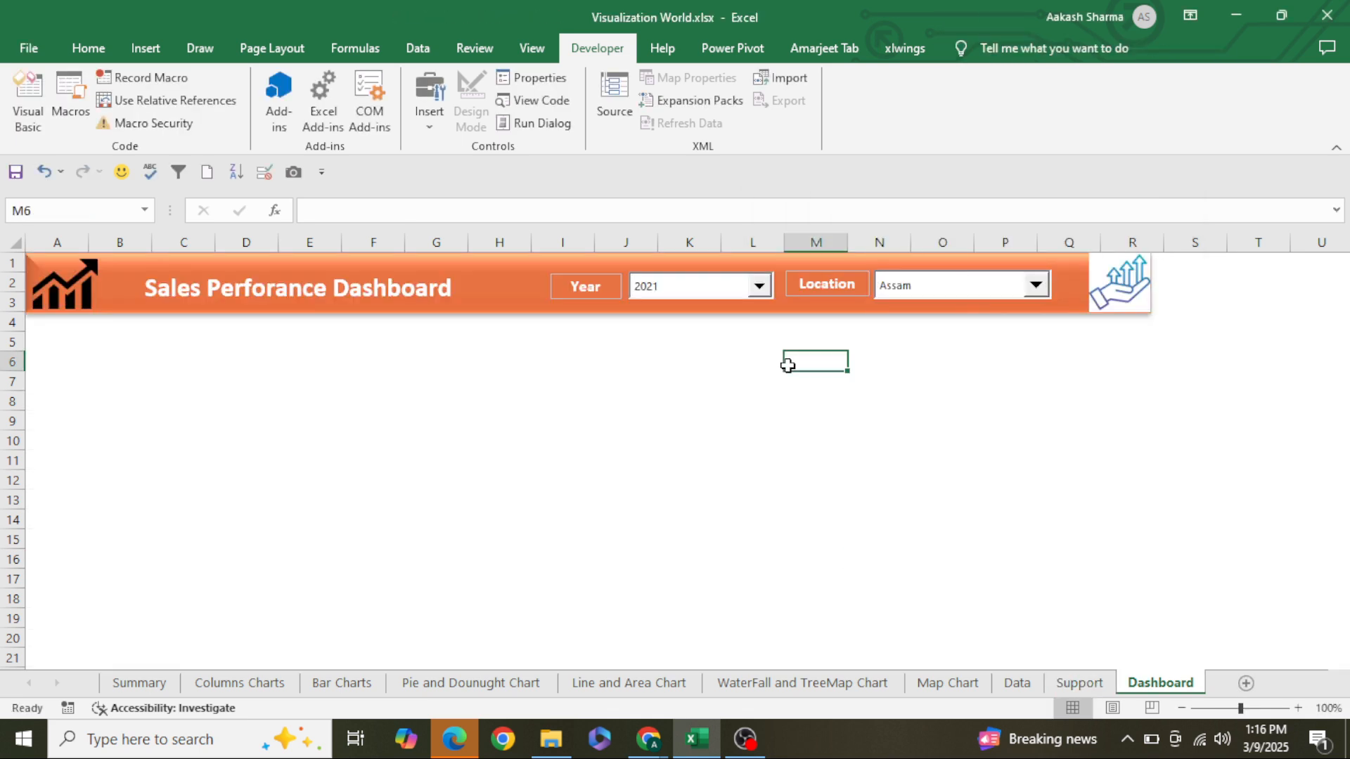
Clear the leftover linked values from cells D7 and B7 on the Support sheet.
key(ctrl+Page_Up)
key(ctrl+Up)
key(ctrl+Down)
key(Delete)
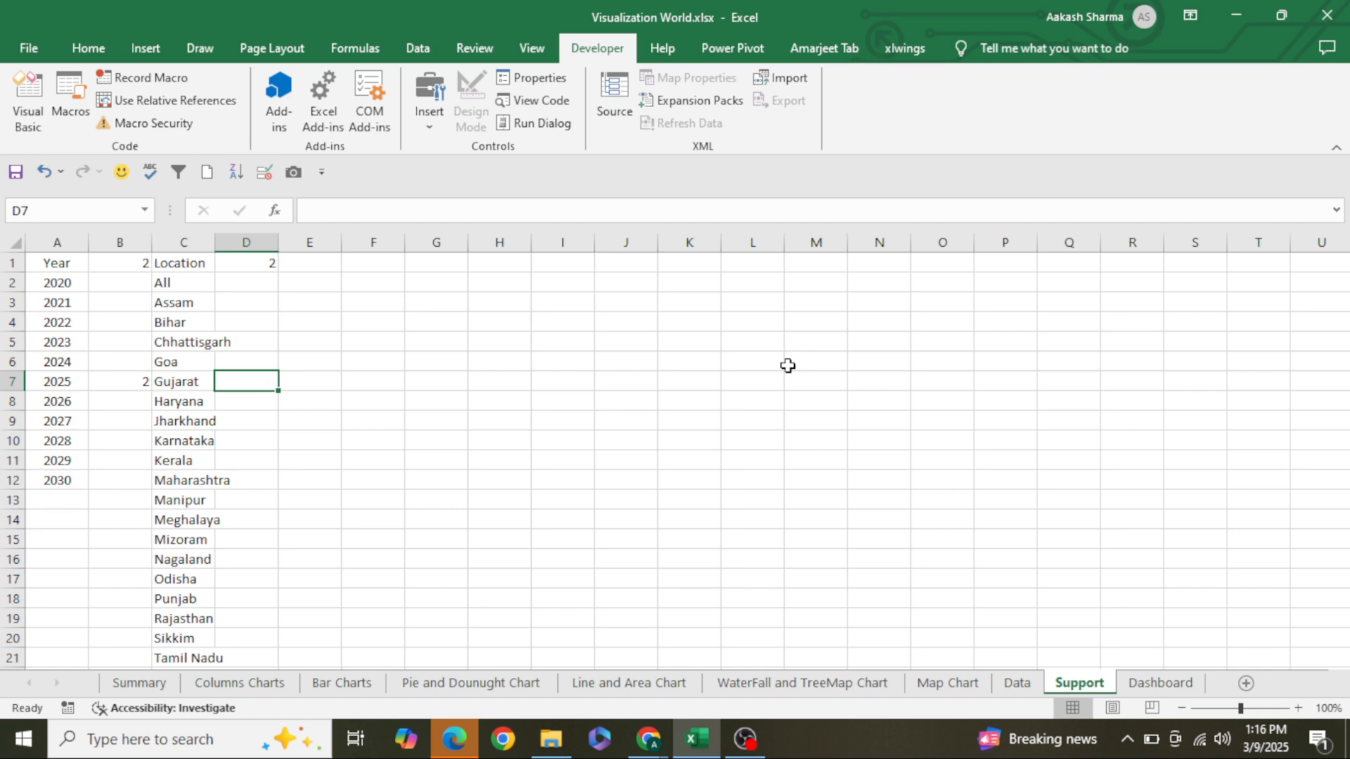
key(Left)
key(Left)
key(Delete)
Look over the sales records and chart requirements on the Data sheet, and return to the Dashboard.
key(ctrl+Page_Up)
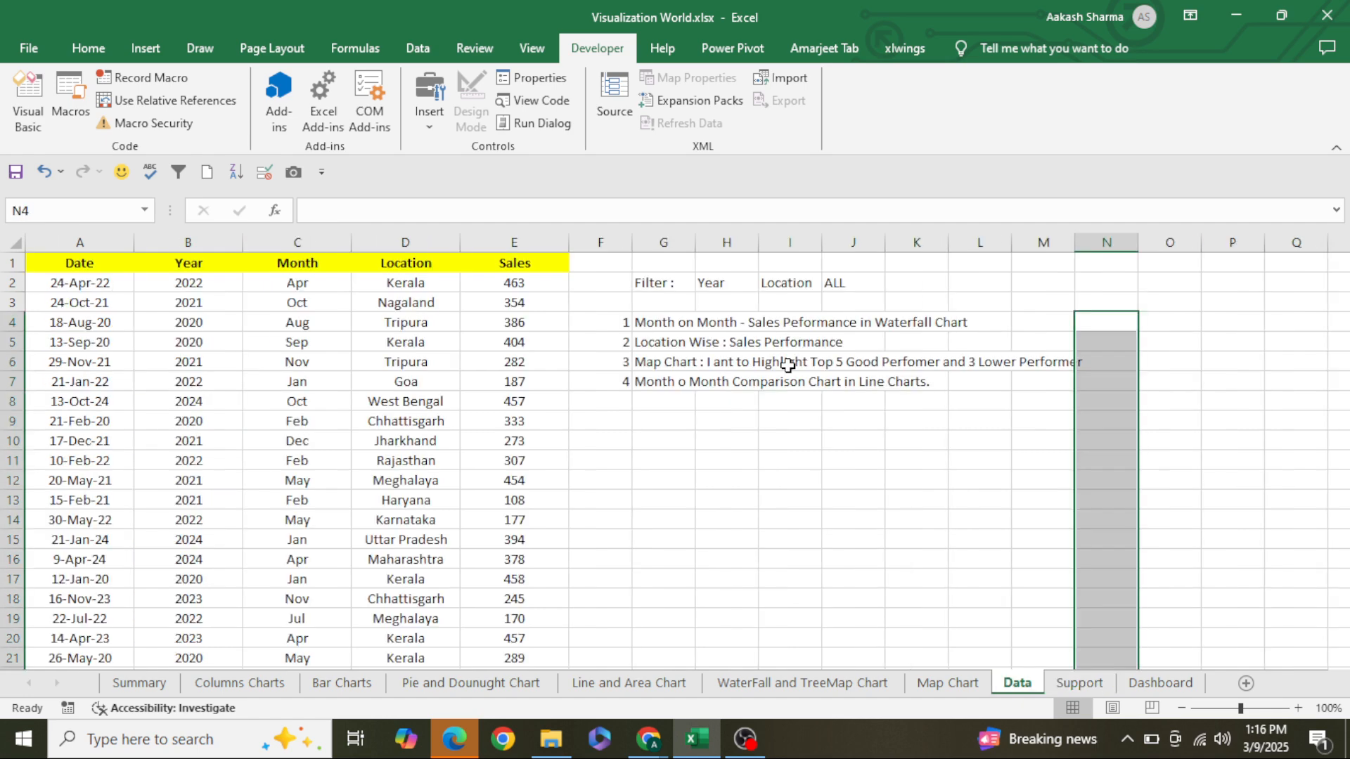
key(Page_Down)
key(Page_Down)
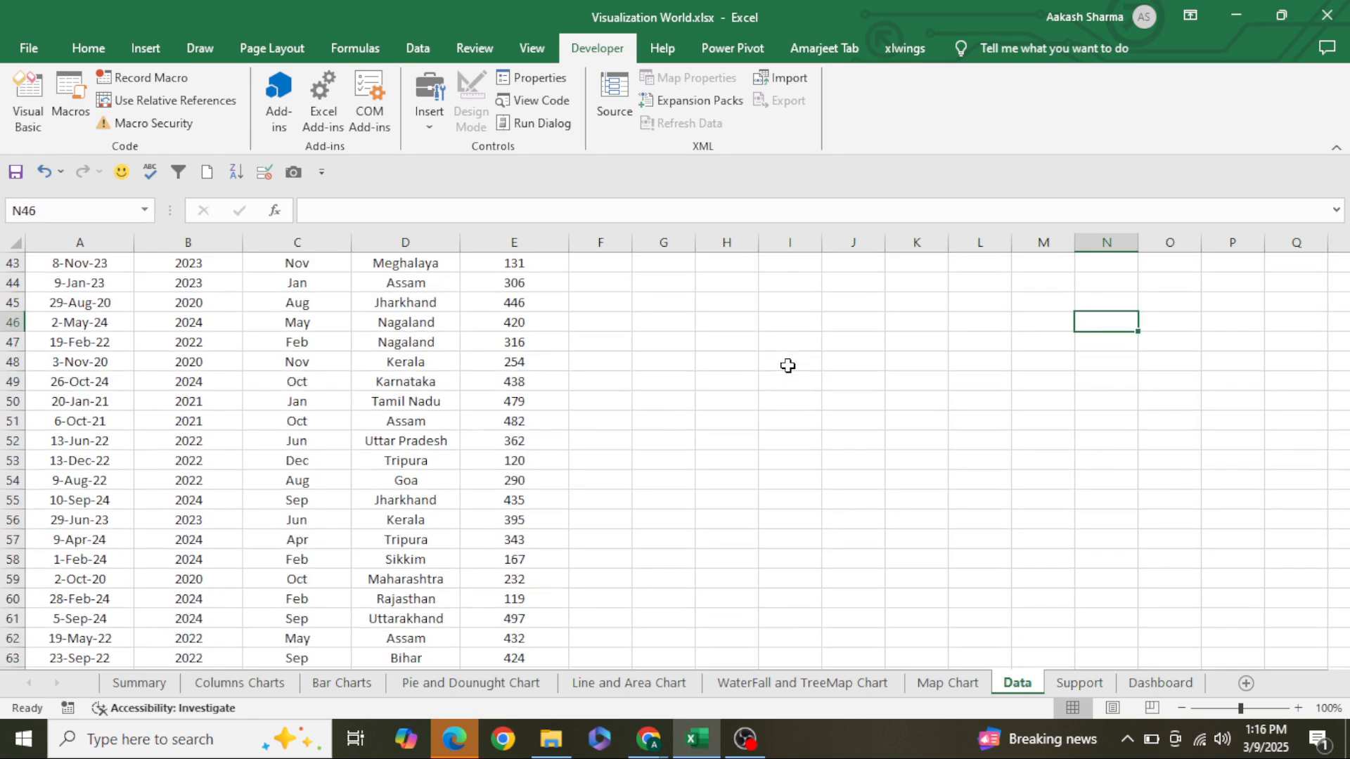
key(ctrl+Home)
key(ctrl+Page_Down)
key(ctrl+Page_Down)
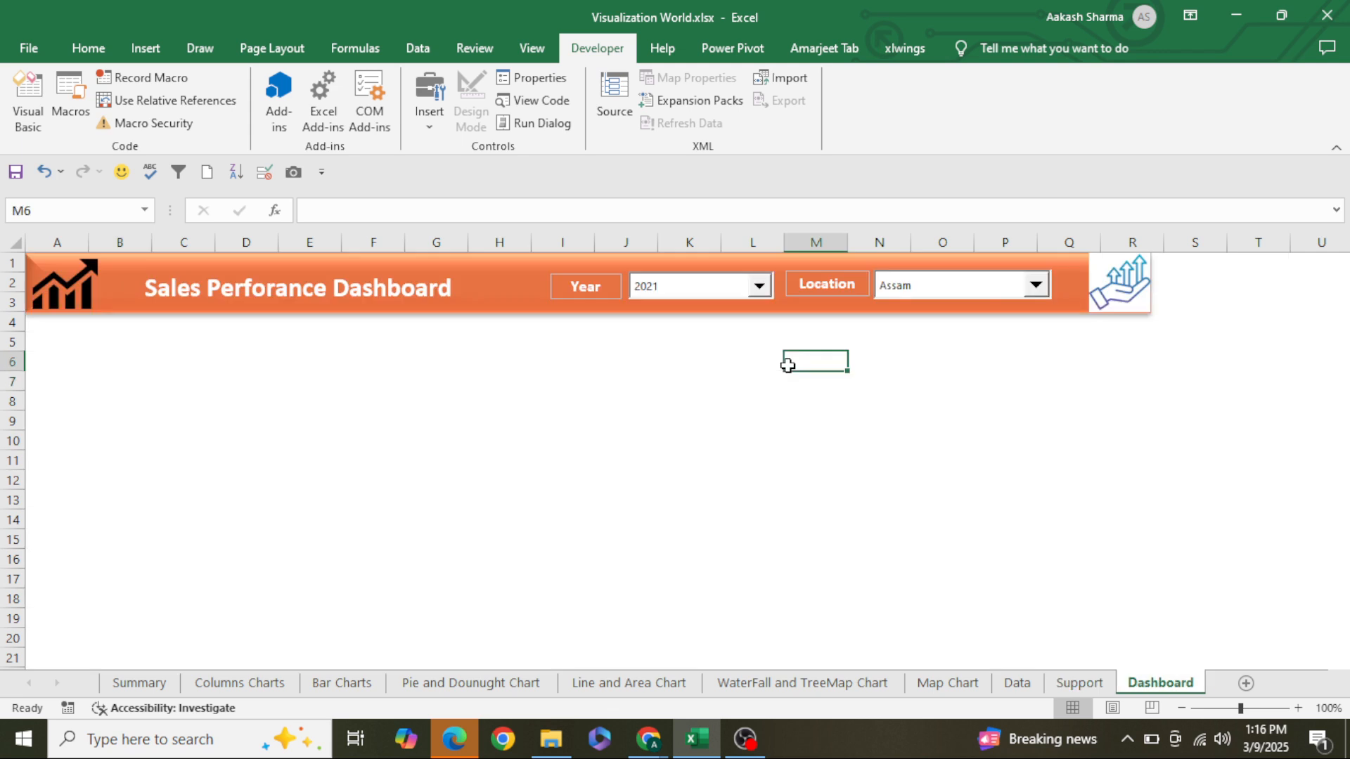
Examine the year and location lists on the Support sheet against the drop-down index cells B1 and D1.
key(ctrl+Page_Up)
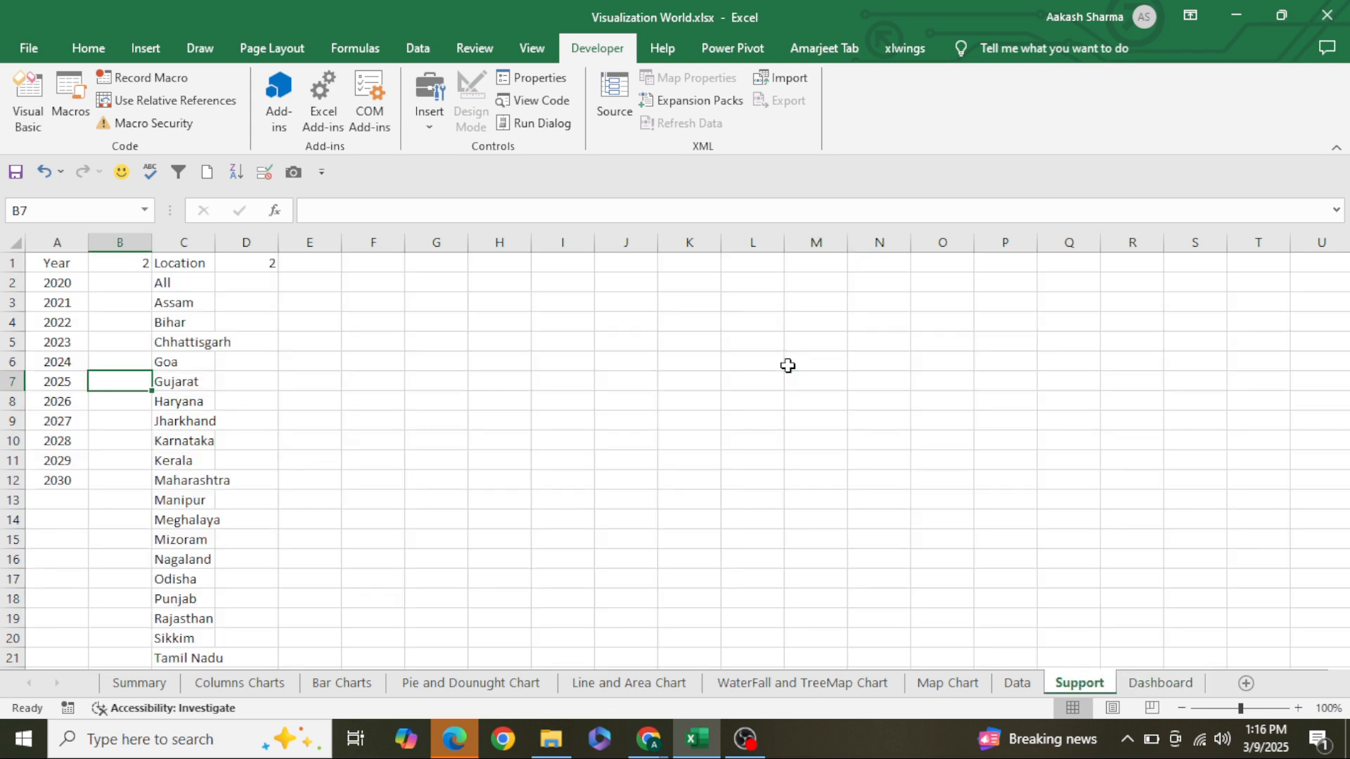
key(ctrl+Home)
key(Down)
key(Down)
key(Up)
key(Up)
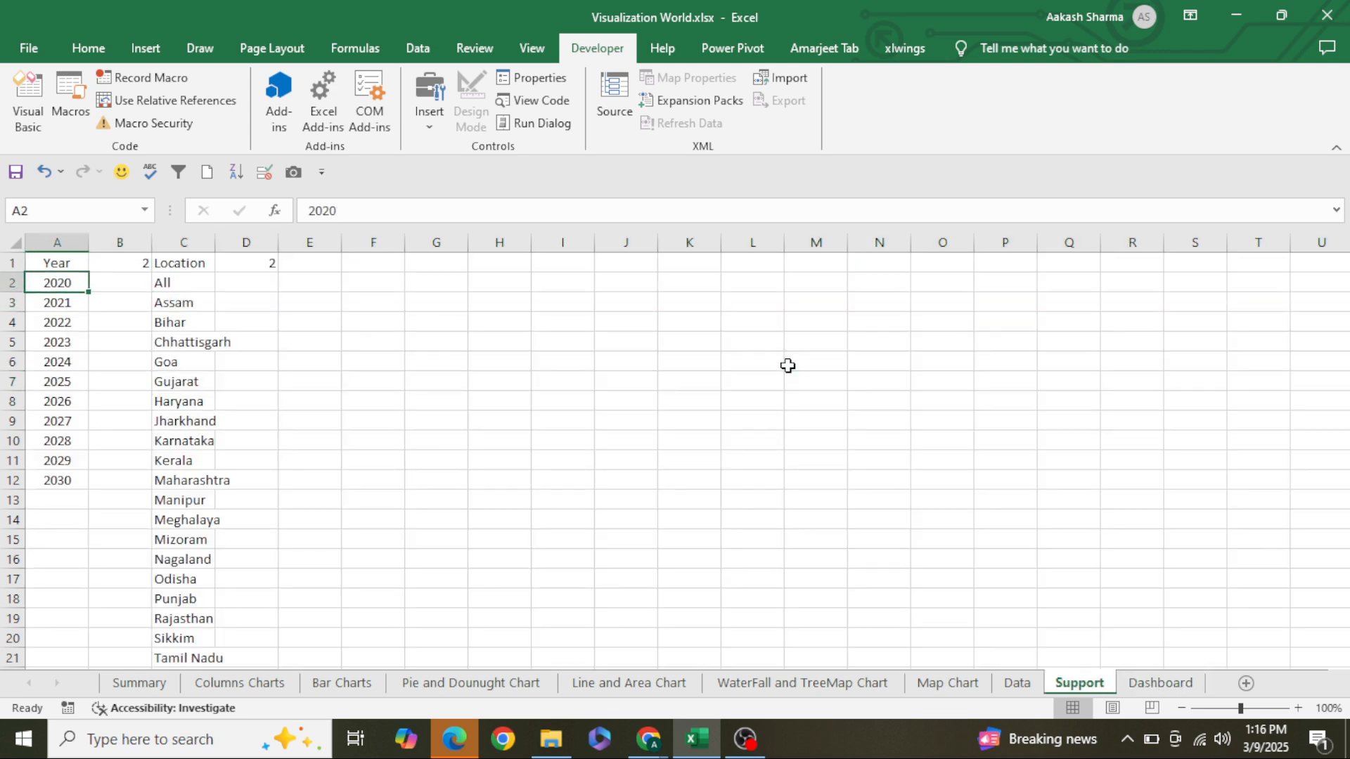
key(Down)
key(shift+Down)
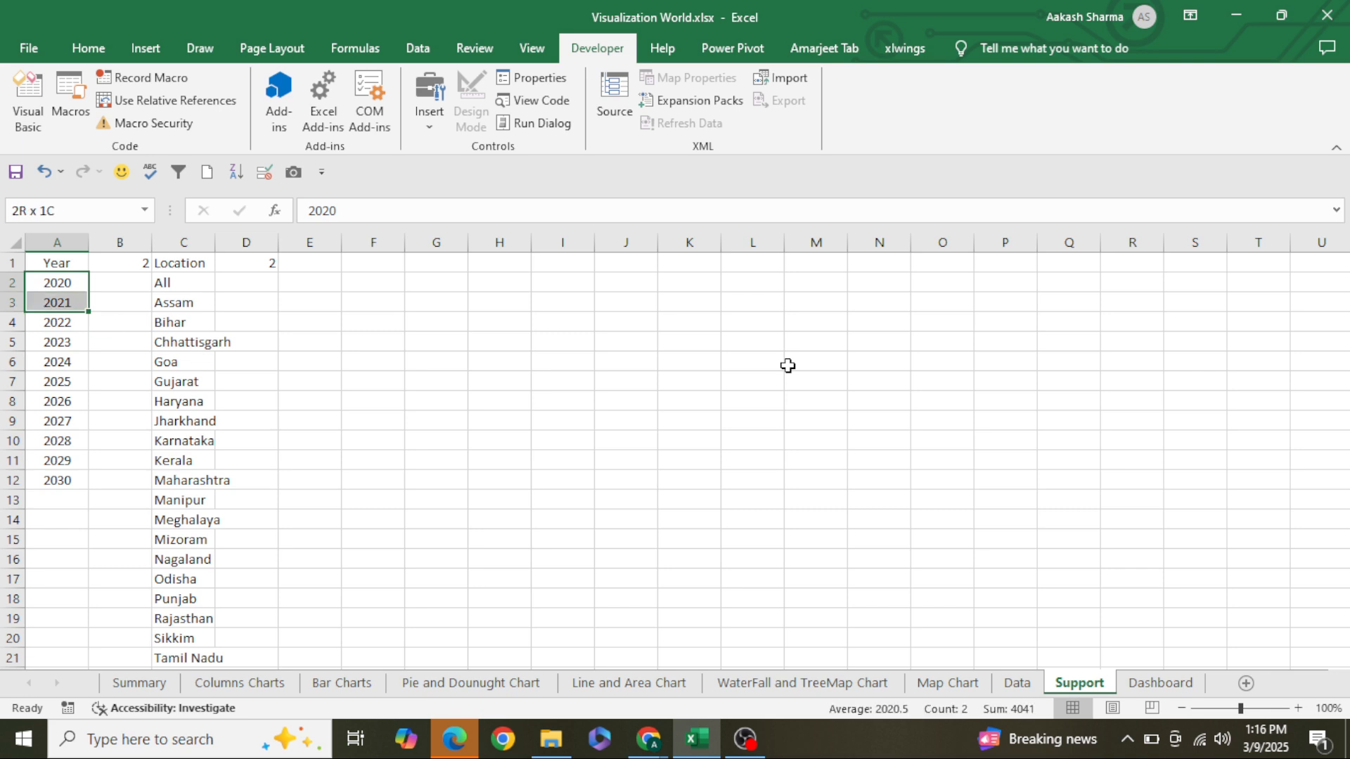
key(Down)
key(shift+Right)
key(Right)
key(Right)
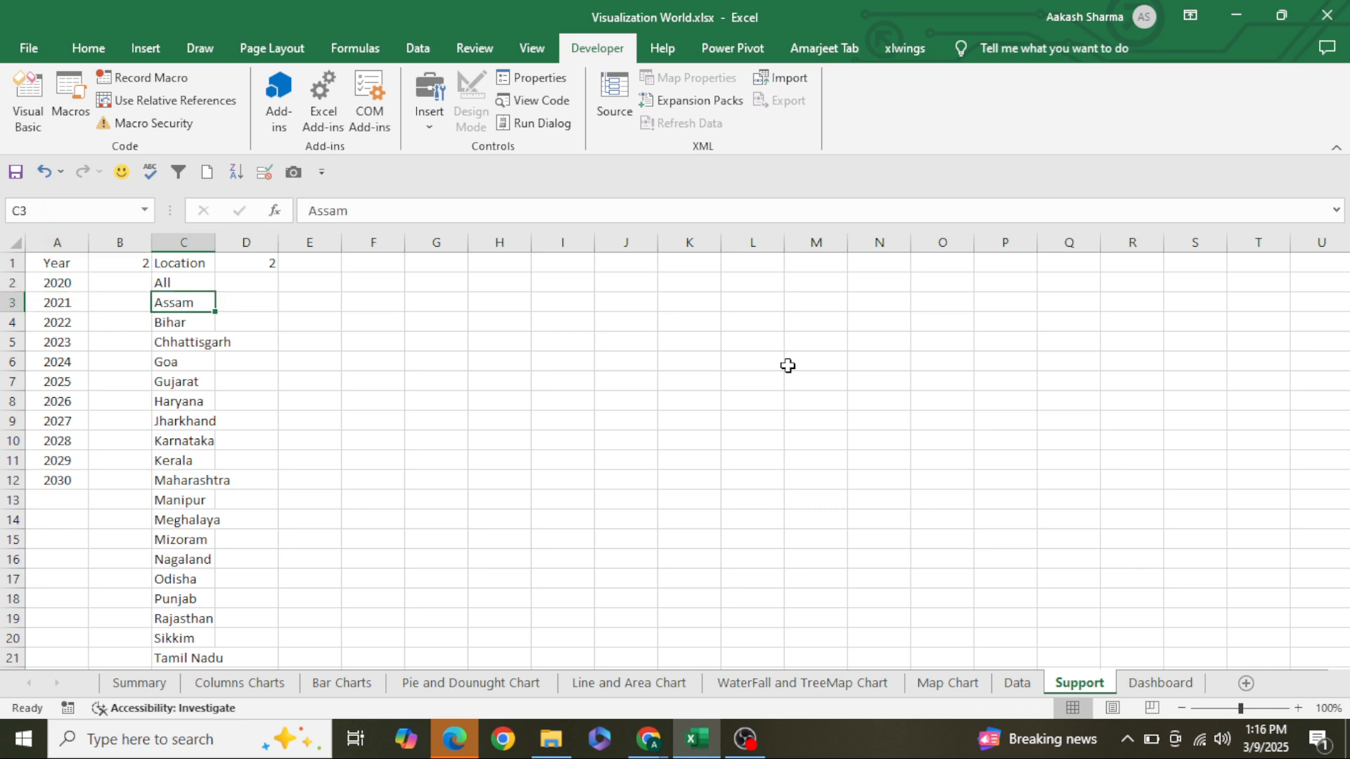
key(shift+Right)
key(Up)
key(Left)
key(Up)
key(shift+Right)
key(shift+Right)
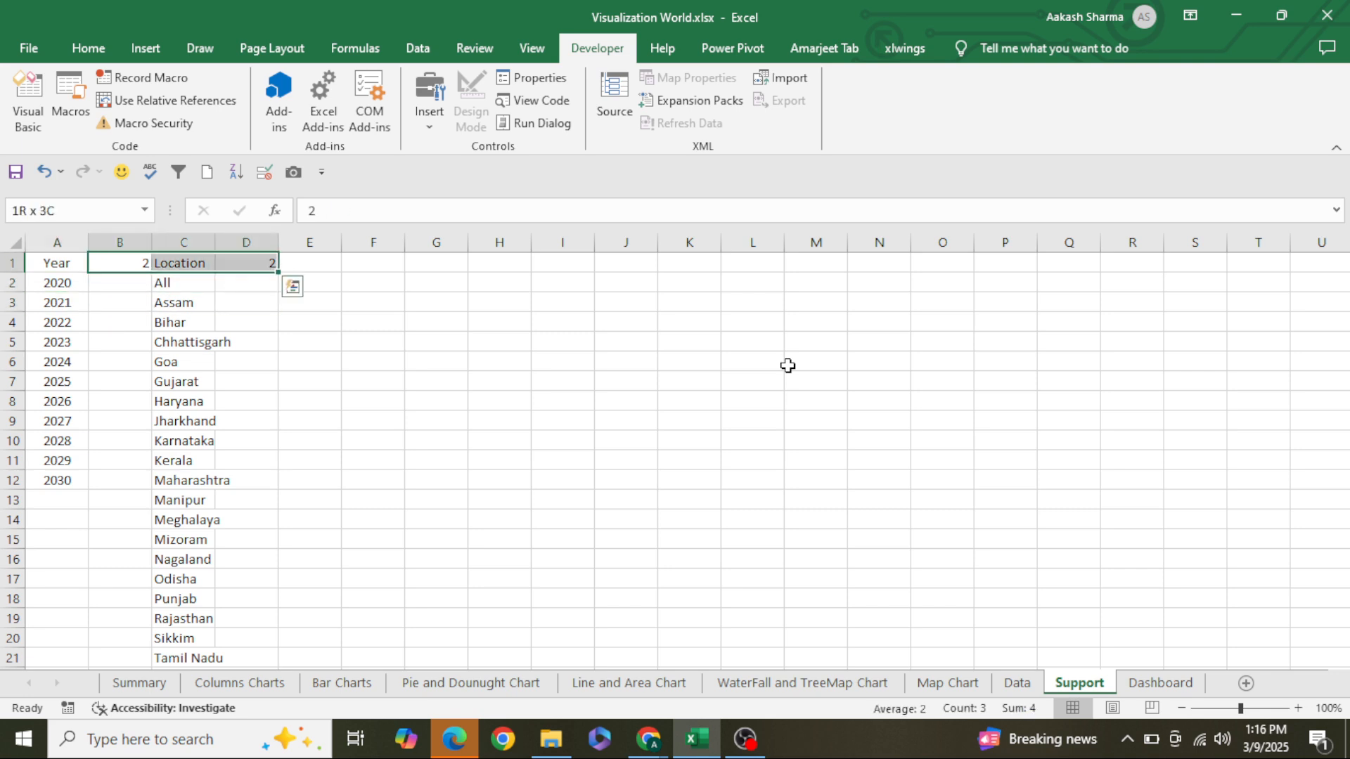
key(ctrl+Page_Down)
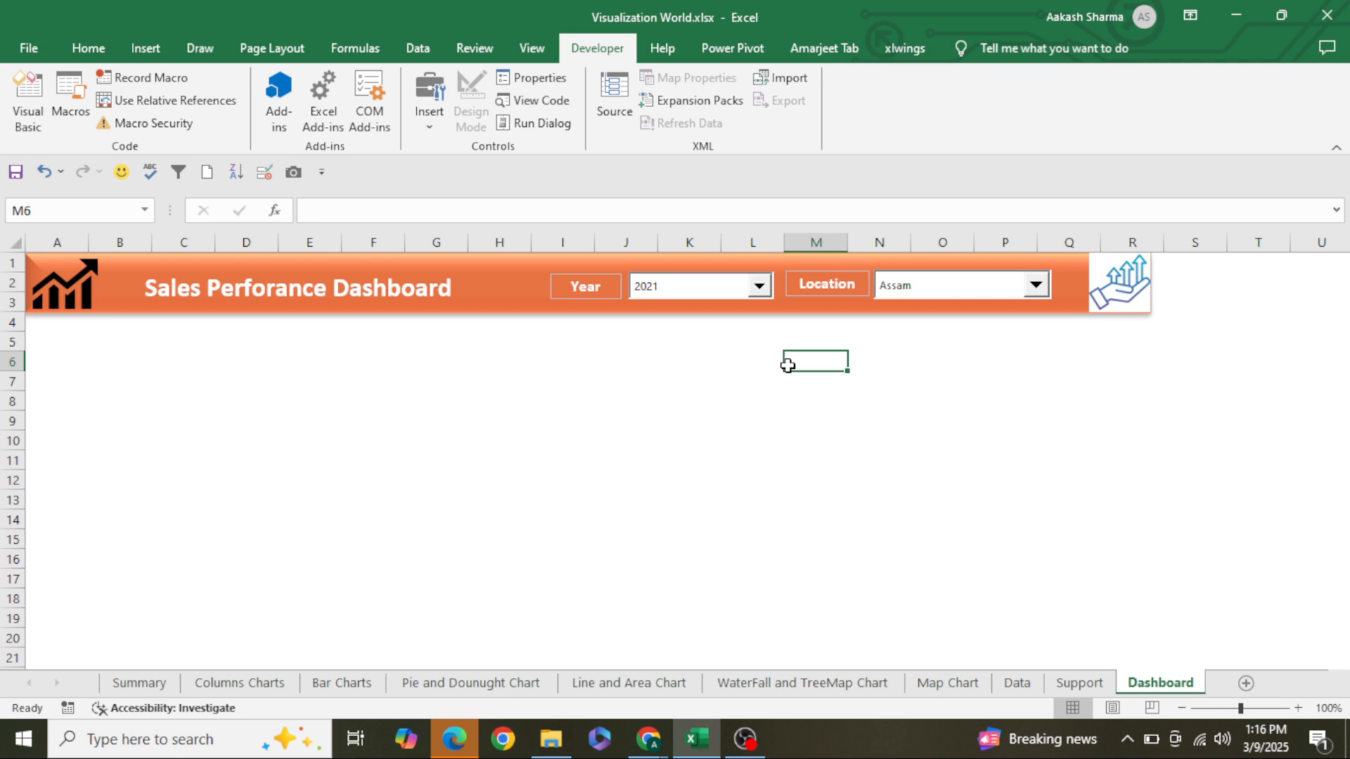
Copy the Month header from cell C1 of the Data sheet into cell G2 of the Support sheet.
key(ctrl+Page_Up)
key(ctrl+Page_Up)
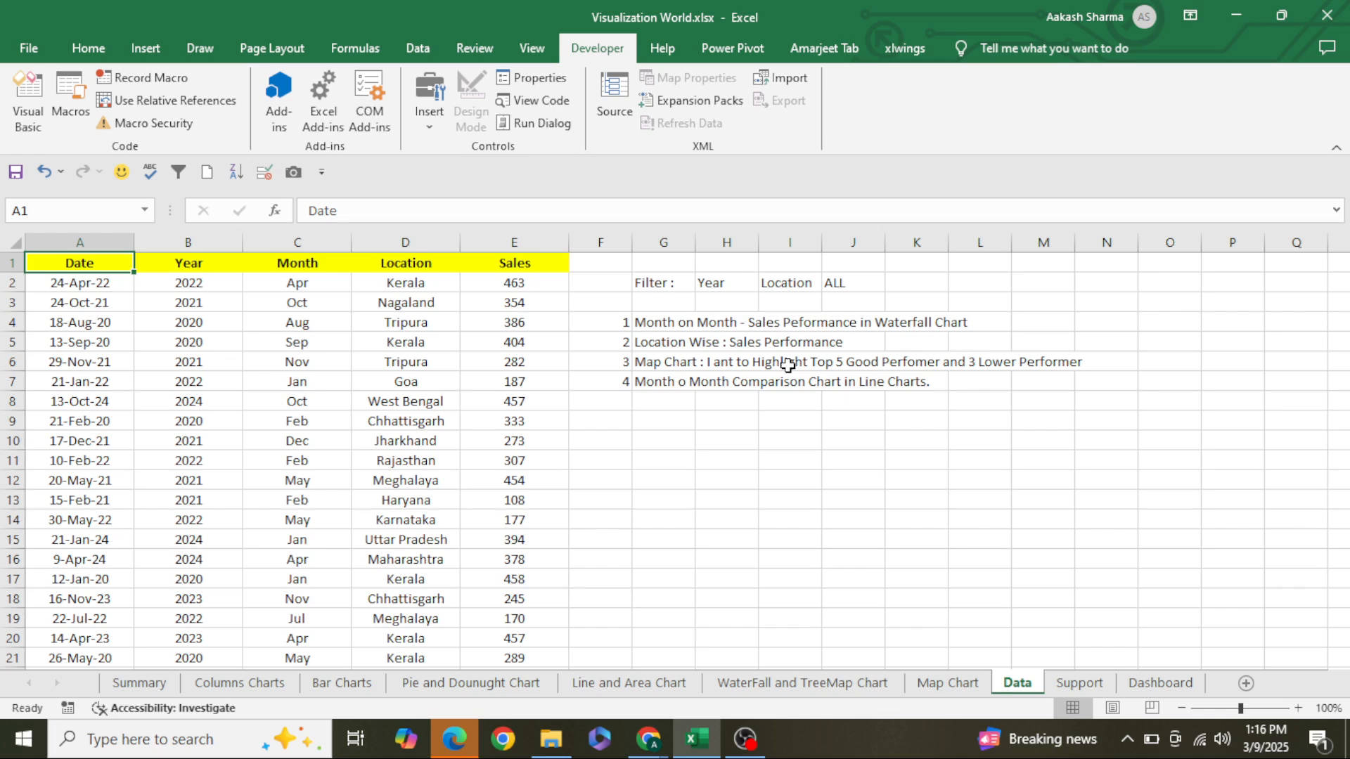
key(Right)
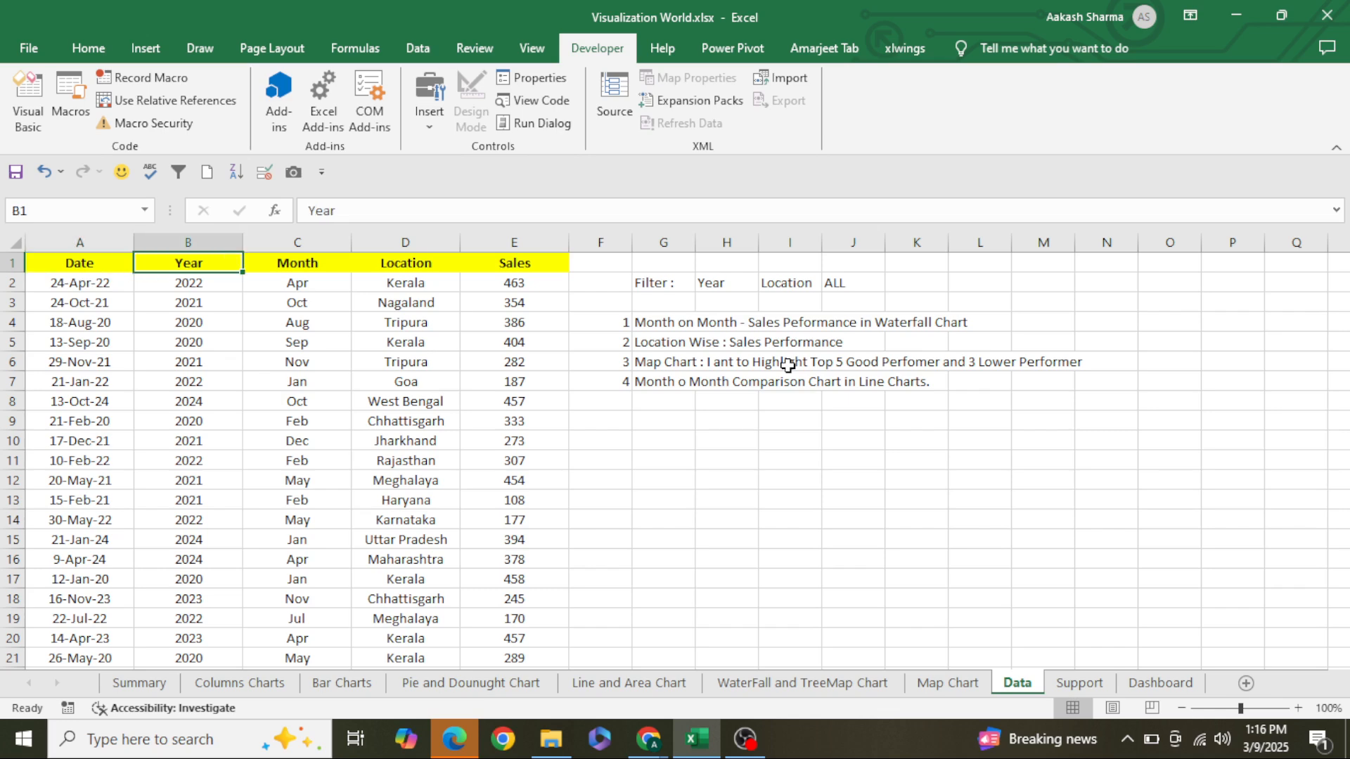
key(Right)
key(Right)
key(Left)
key(ctrl+Page_Down)
key(shift+Right)
key(shift+Right)
key(ctrl+Page_Up)
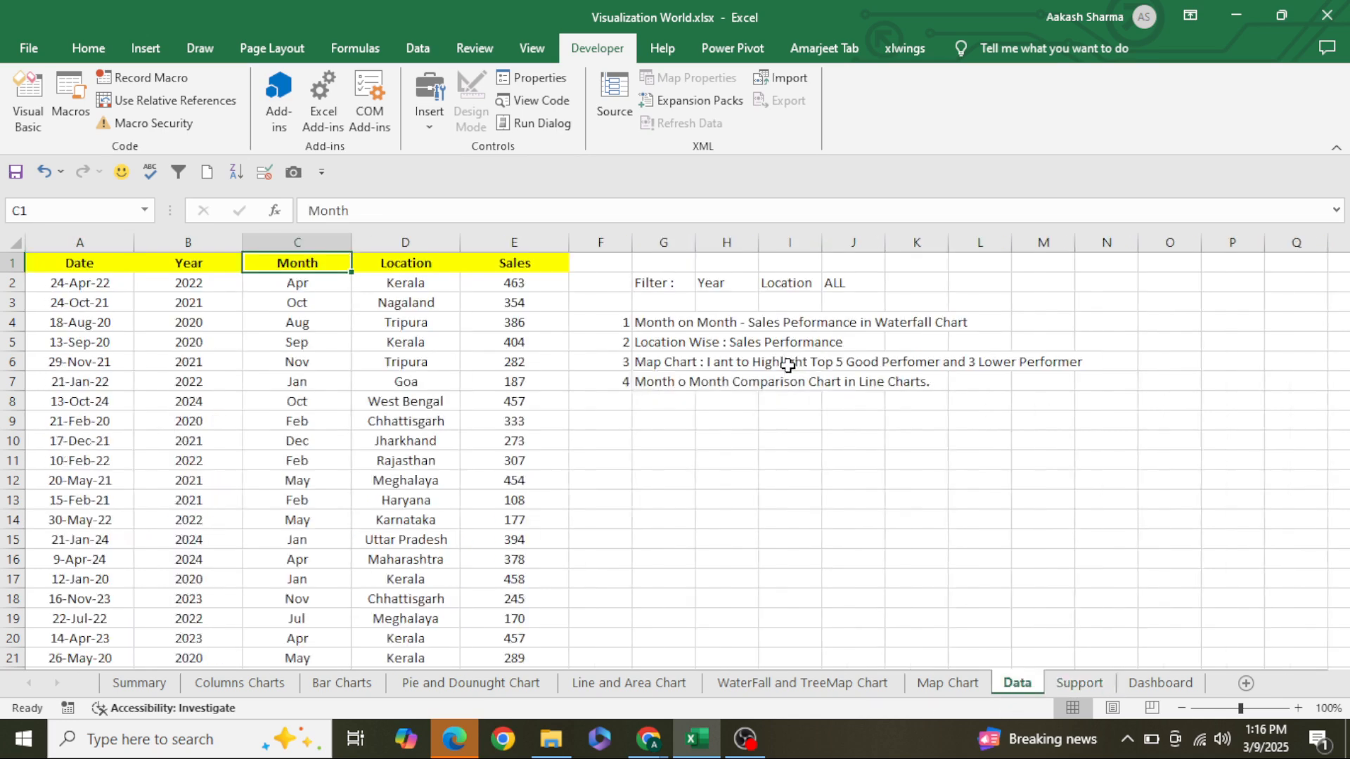
key(ctrl+c)
key(ctrl+Page_Down)
key(ctrl+Page_Down)
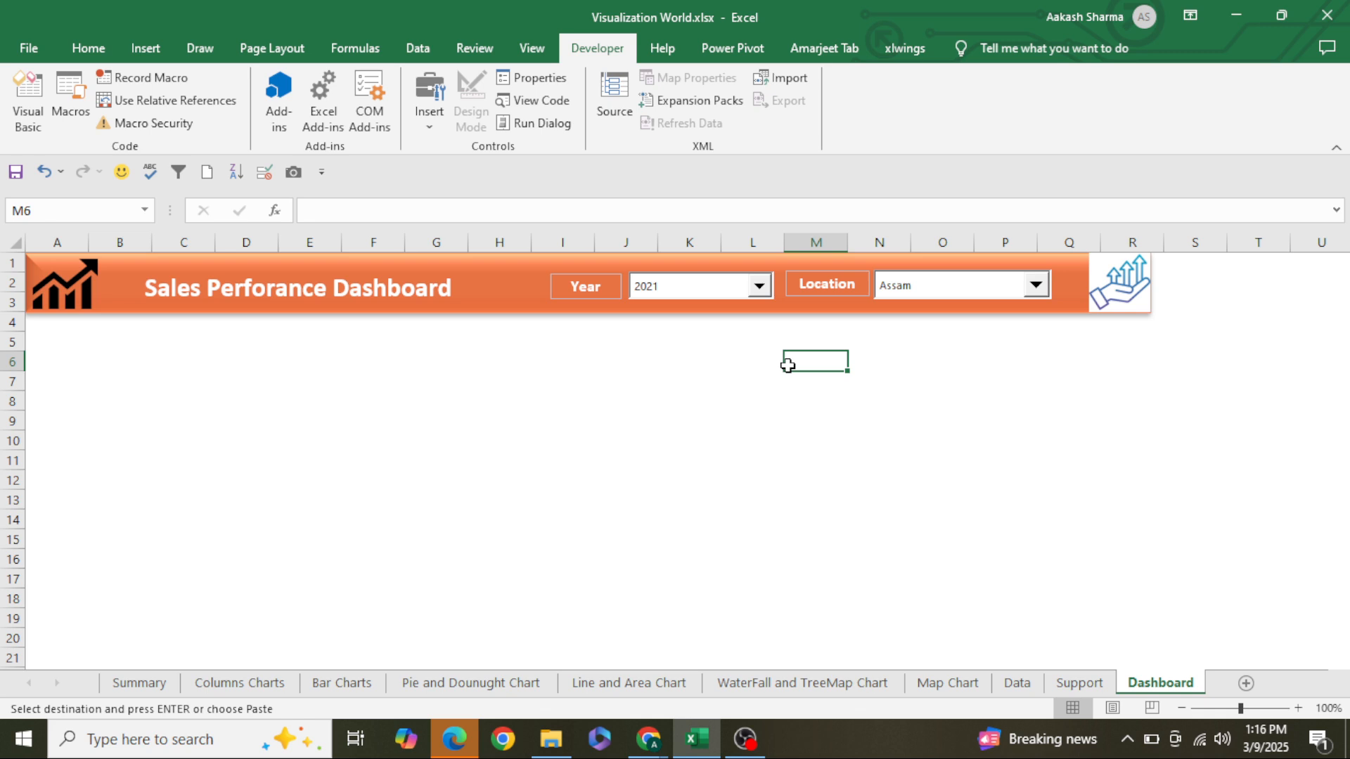
key(ctrl+Page_Up)
key(Right)
key(Right)
key(Right)
key(Right)
key(Down)
key(Right)
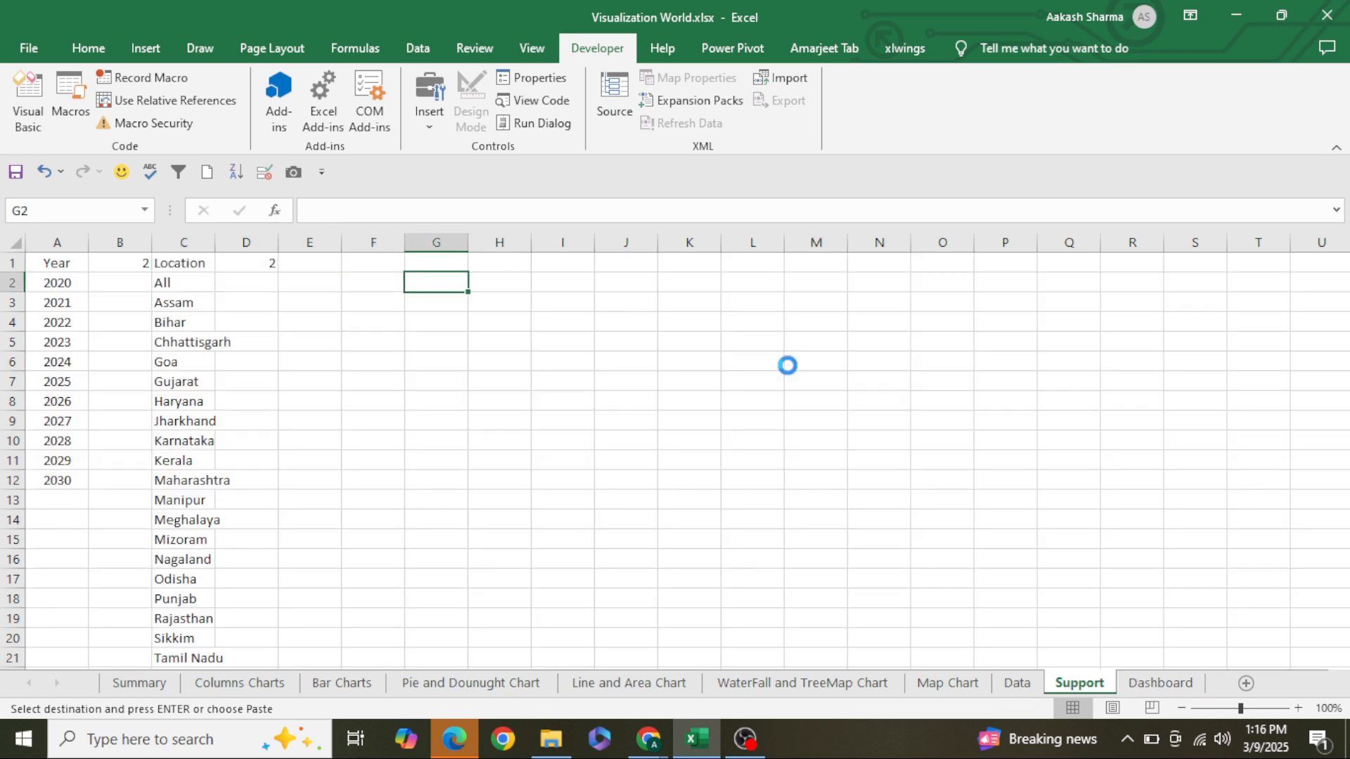
key(ctrl+v)
key(Return)
Enter Jan and Feb in G3:G4 and fill the month series down to G14.
text(Jan)
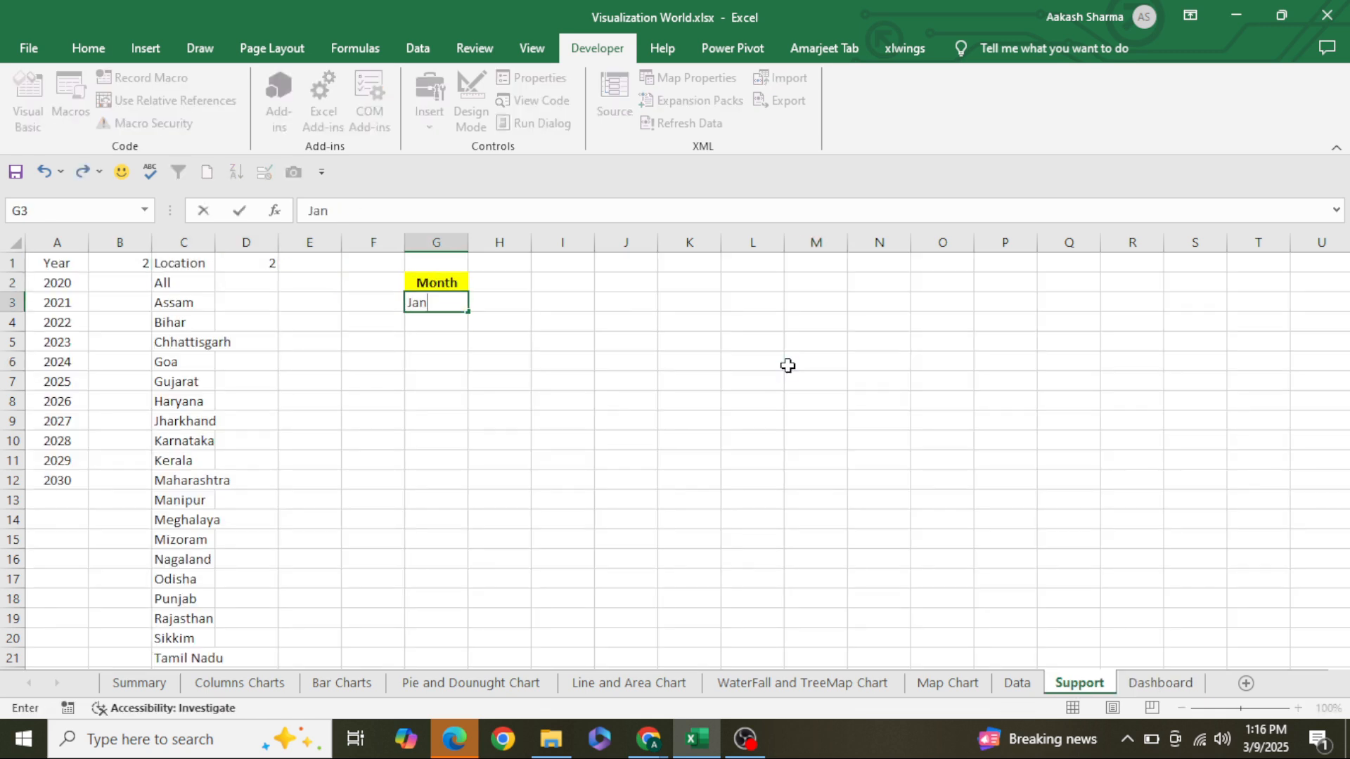
key(Return)
text(Feb)
key(Return)
key(Up)
key(Up)
key(shift+Down)
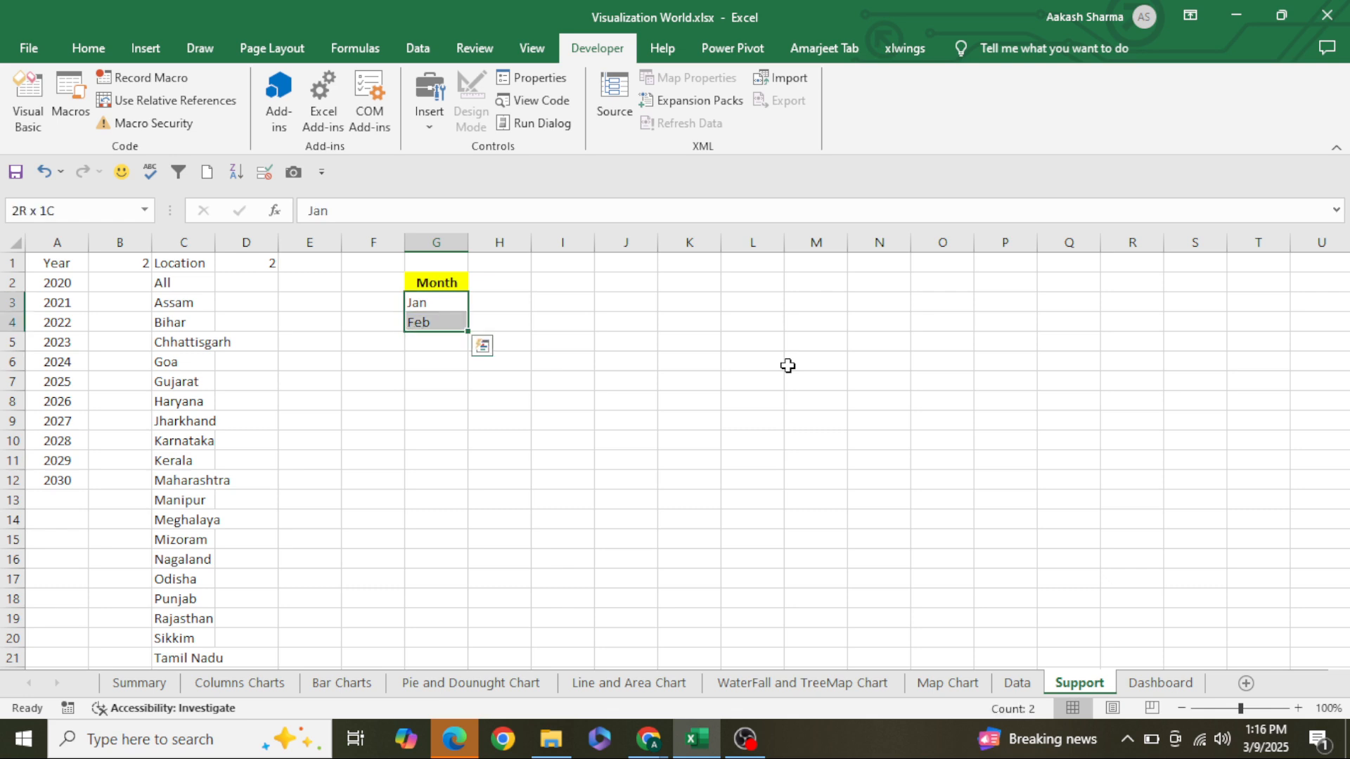
drag(467, 331, 474, 537)
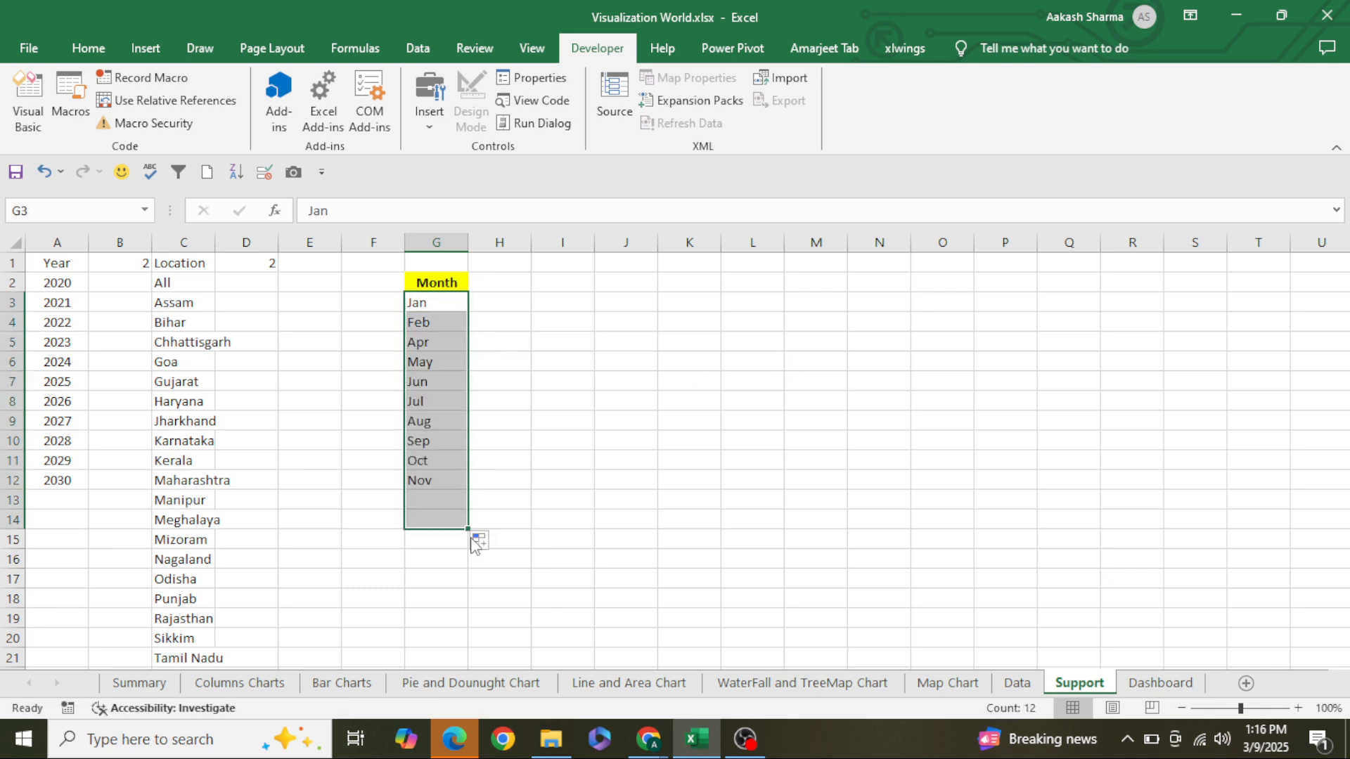
Delete the surplus Jan entry from cell G14 and return to G1 above the month list.
click(429, 518)
key(Delete)
key(Up)
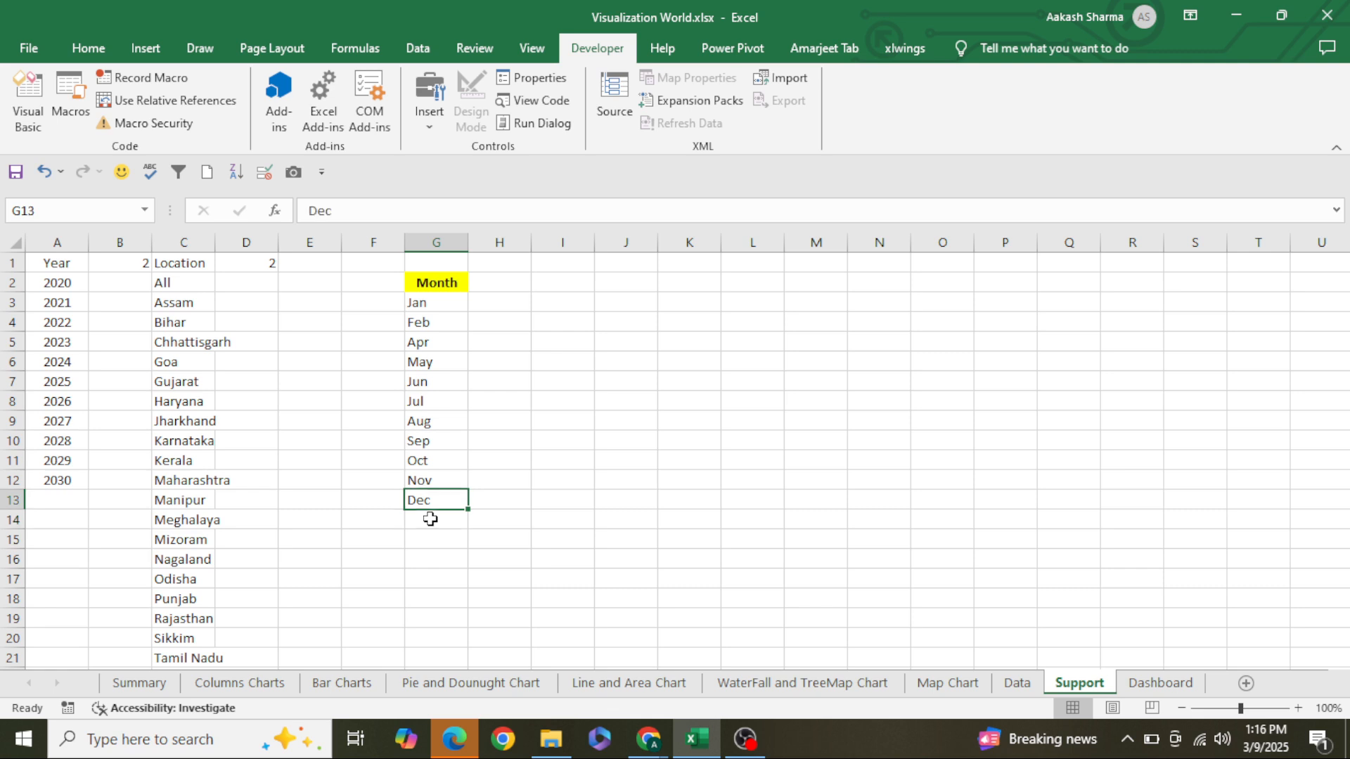
key(ctrl+Up)
key(ctrl+Up)
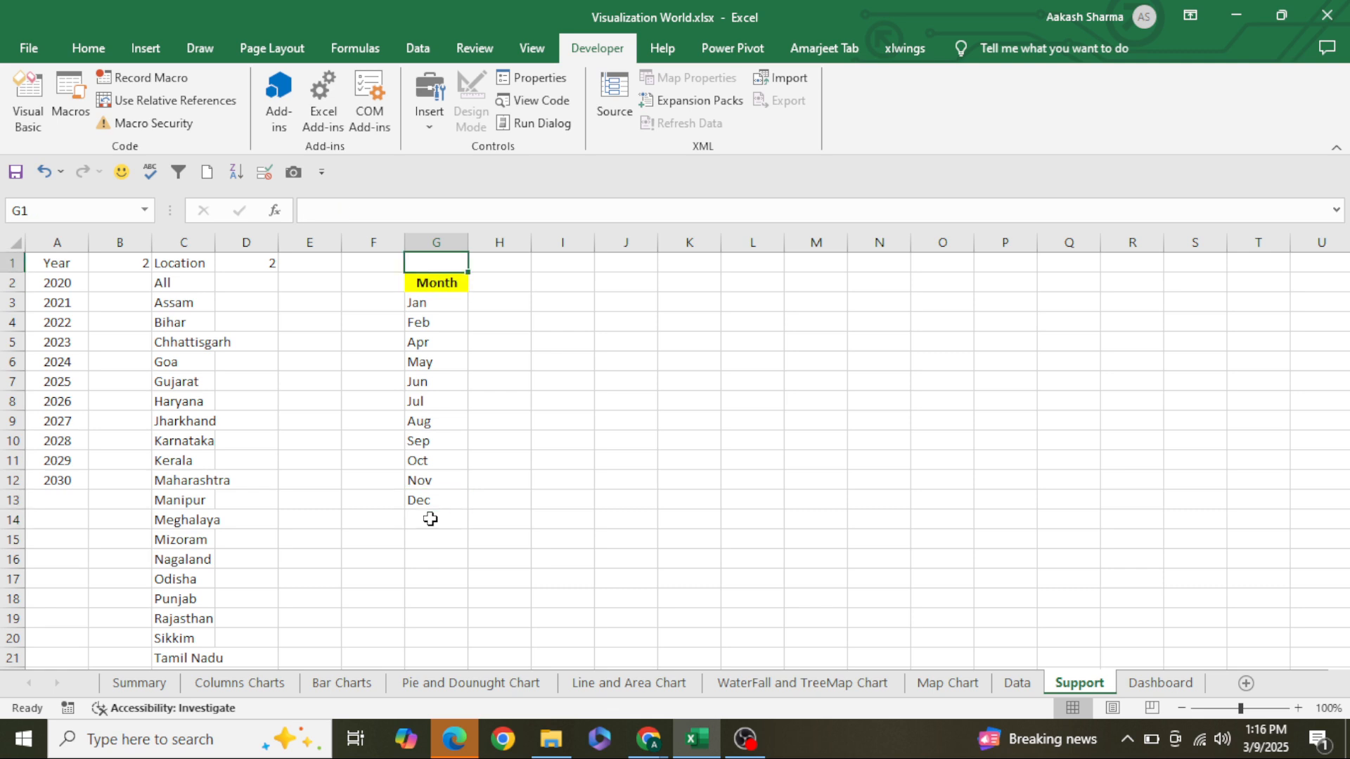
Check the year list in column A and the drop-down index cells beside it on the Support sheet.
key(ctrl+Left)
key(ctrl+Left)
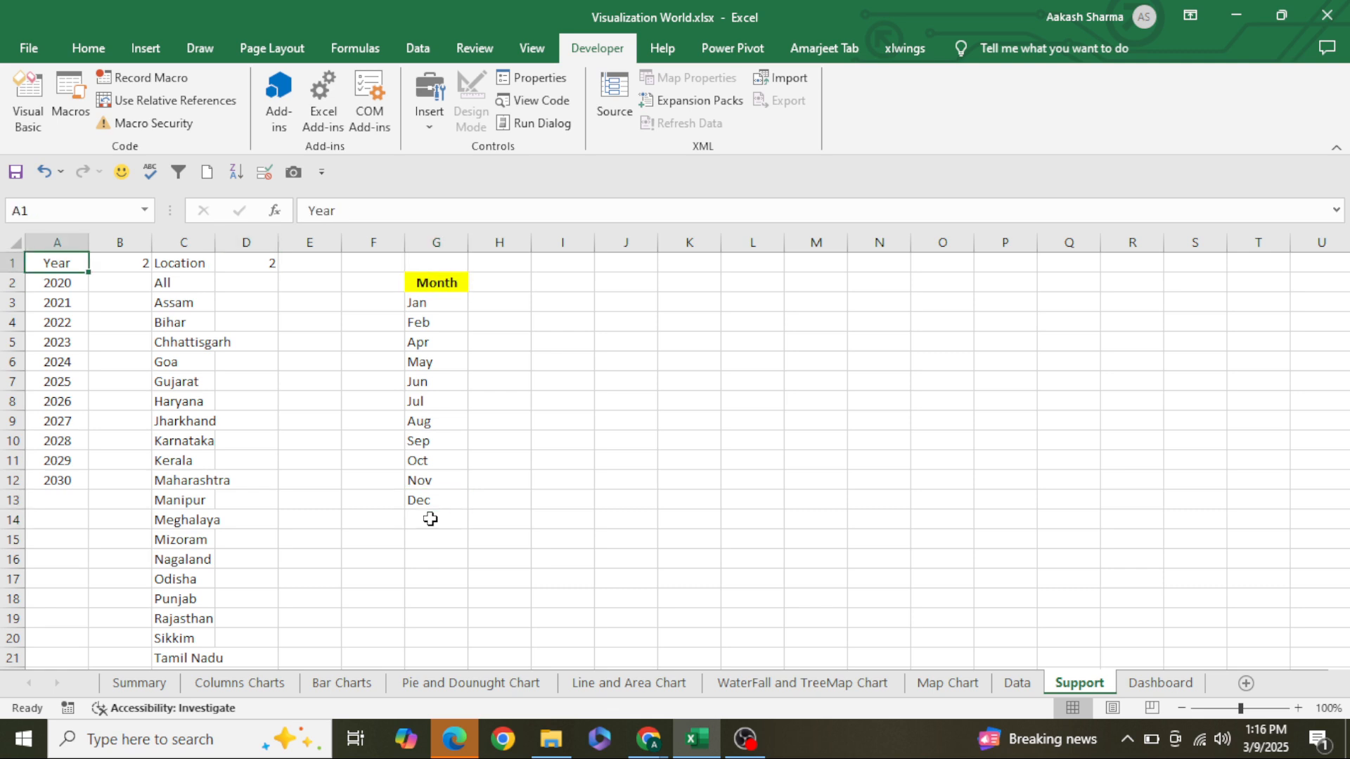
key(Right)
key(Down)
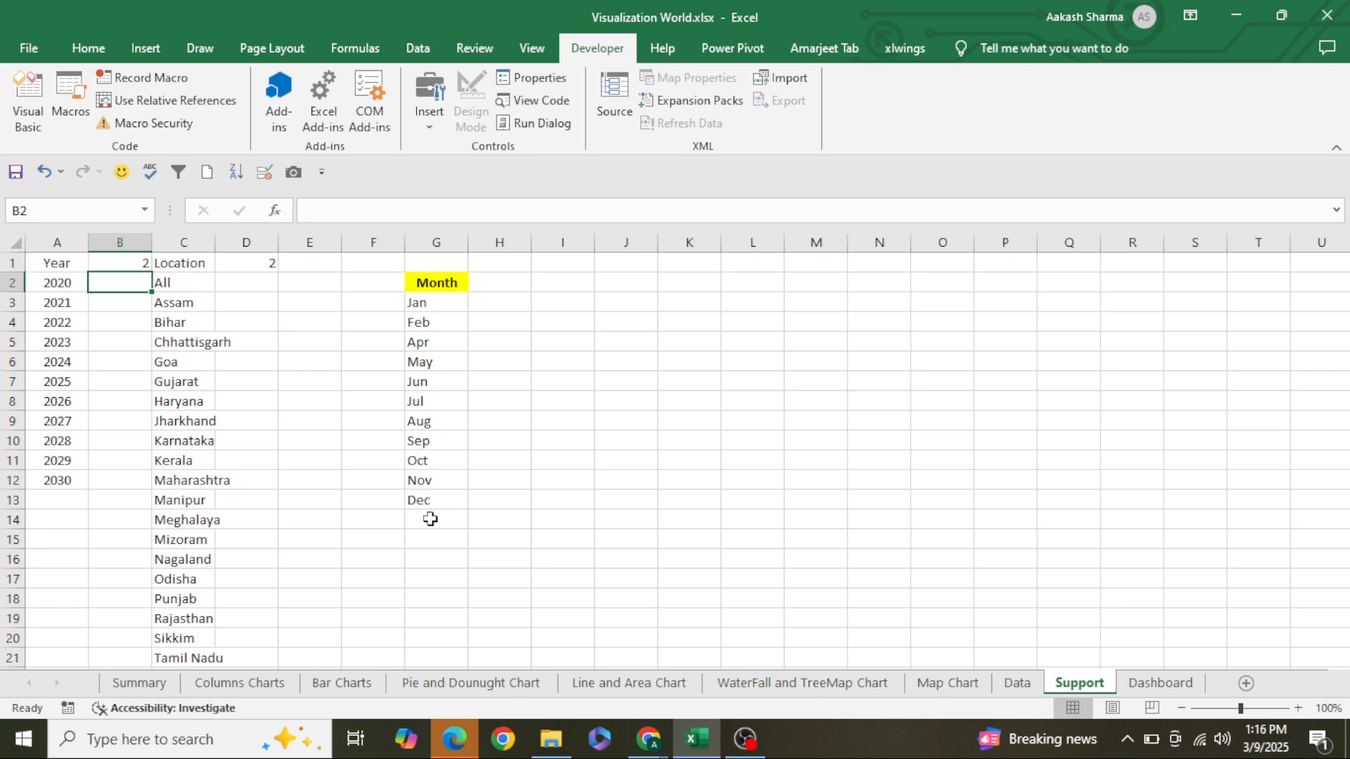
key(Right)
key(Right)
key(Right)
key(Up)
key(Right)
key(Right)
Enter =INDEX($A$2:$A$12,B1,1) in cell G1 to return the year chosen in the drop-down.
text(=in)
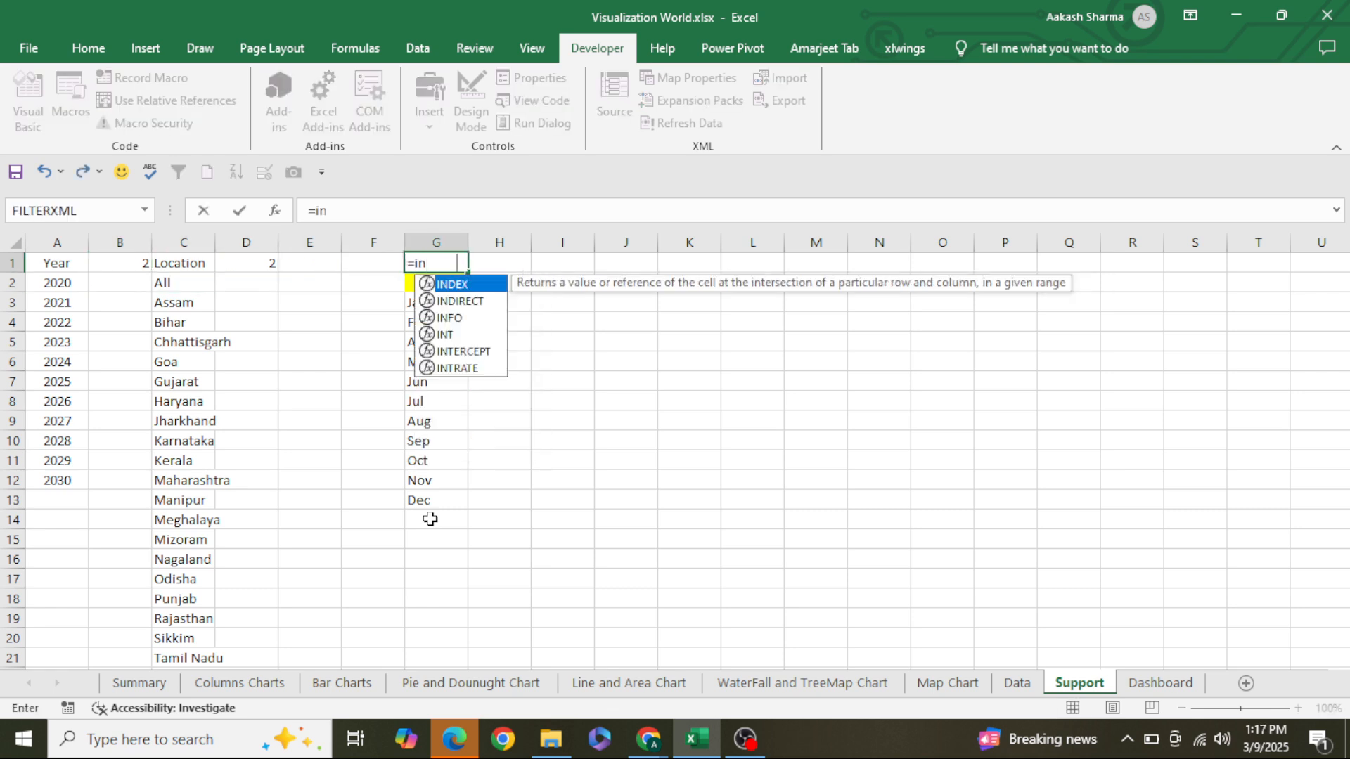
key(Tab)
key(ctrl+Left)
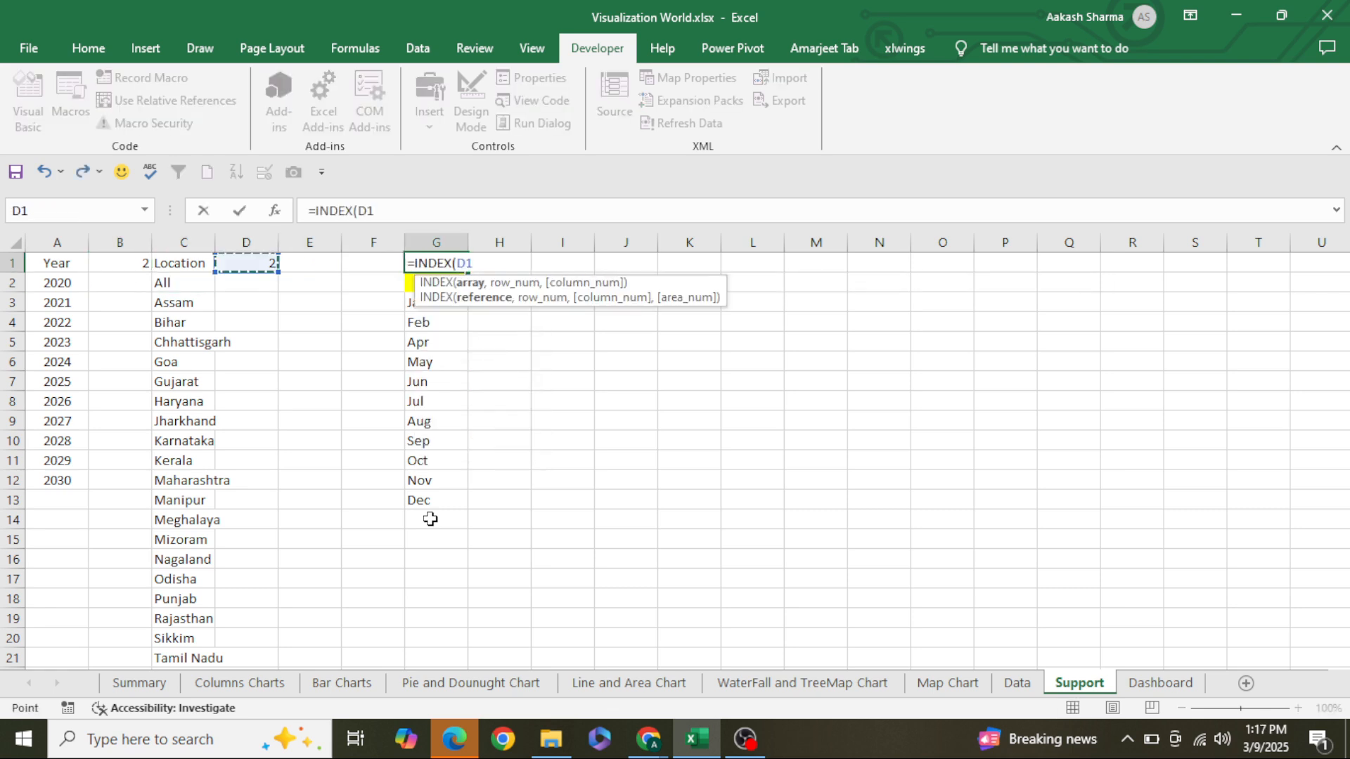
key(ctrl+Left)
key(Down)
key(ctrl+shift+Down)
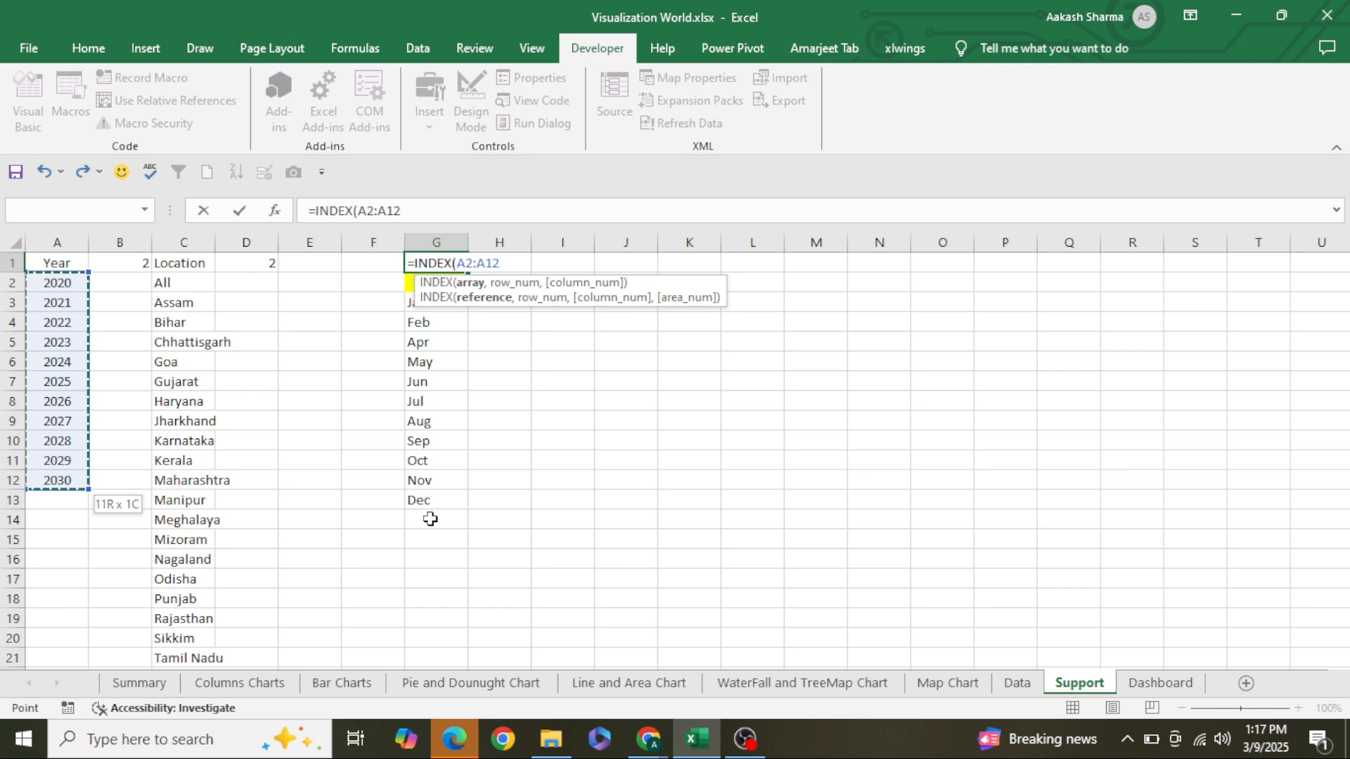
key(F4)
text(,)
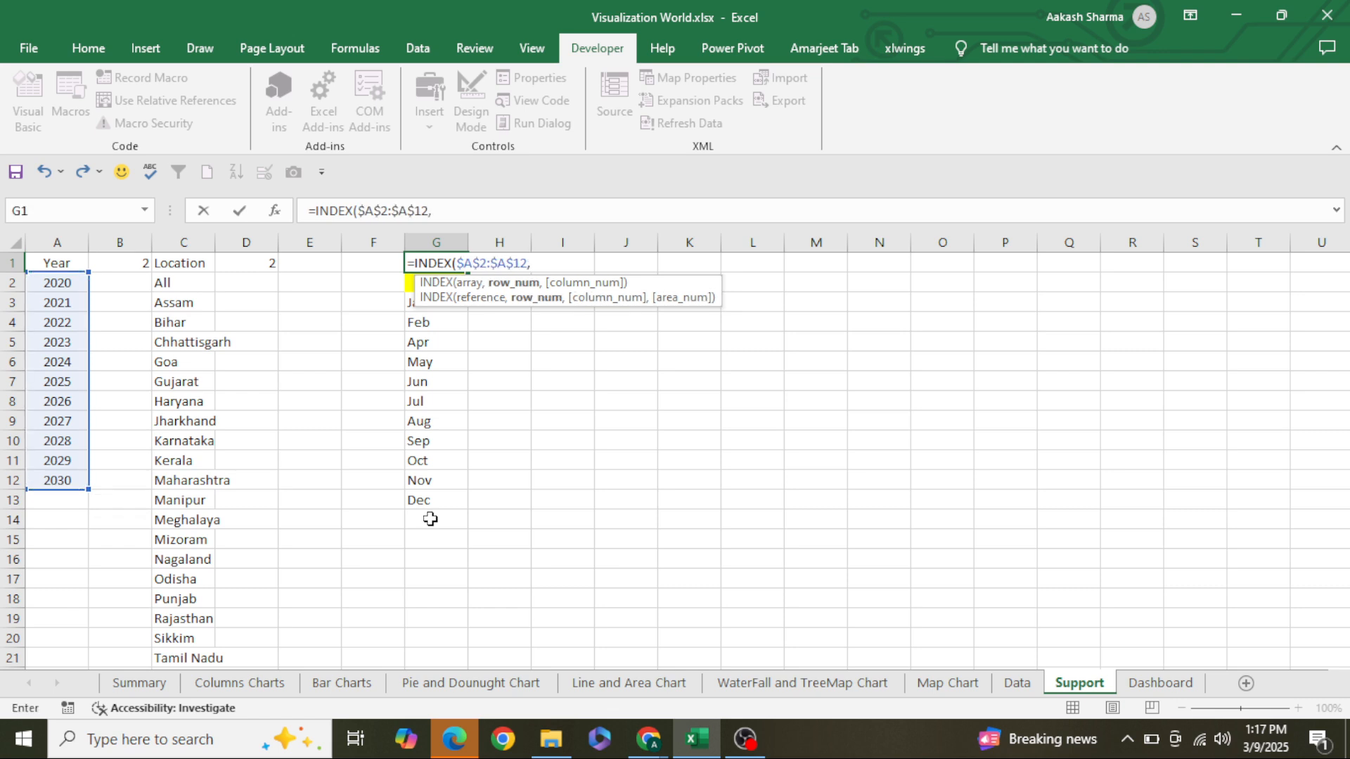
key(Left)
key(Left)
key(Left)
key(Left)
key(Left)
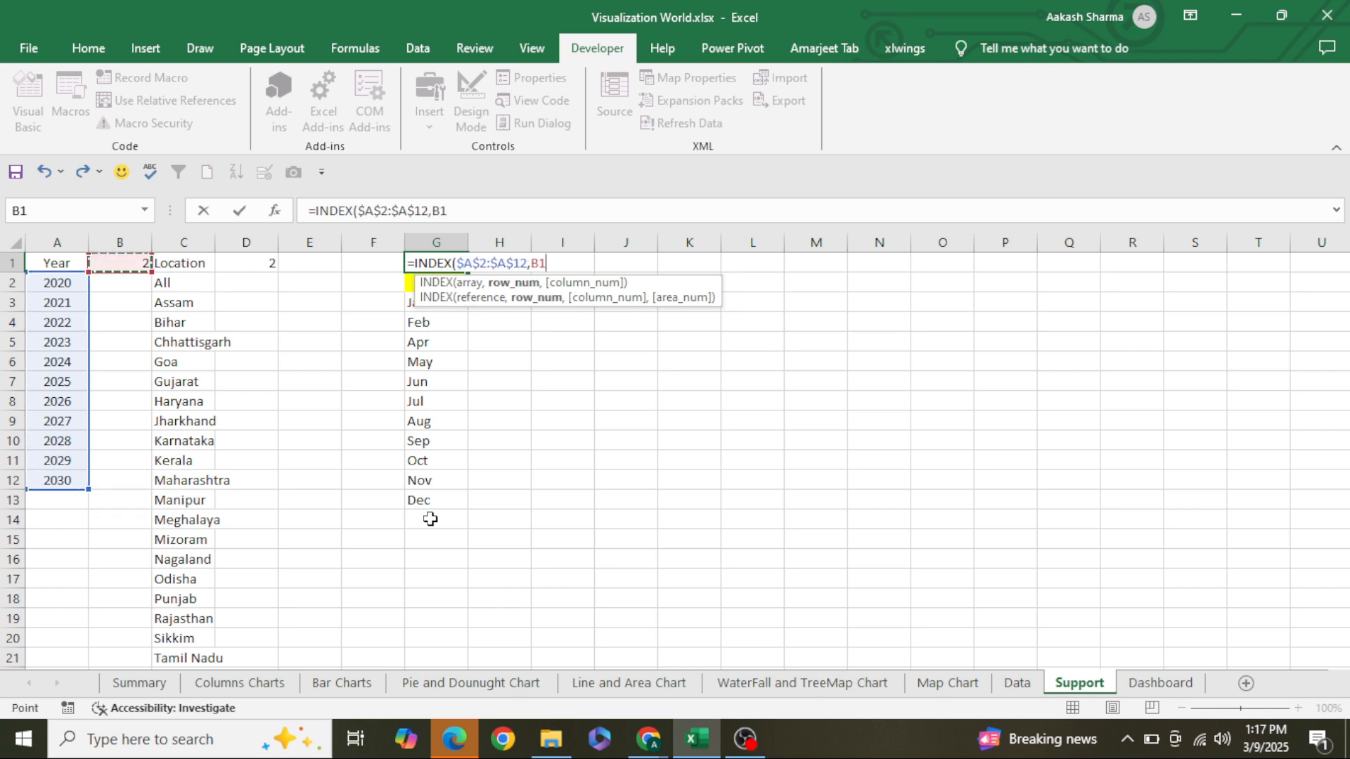
key(Return)
key(Up)
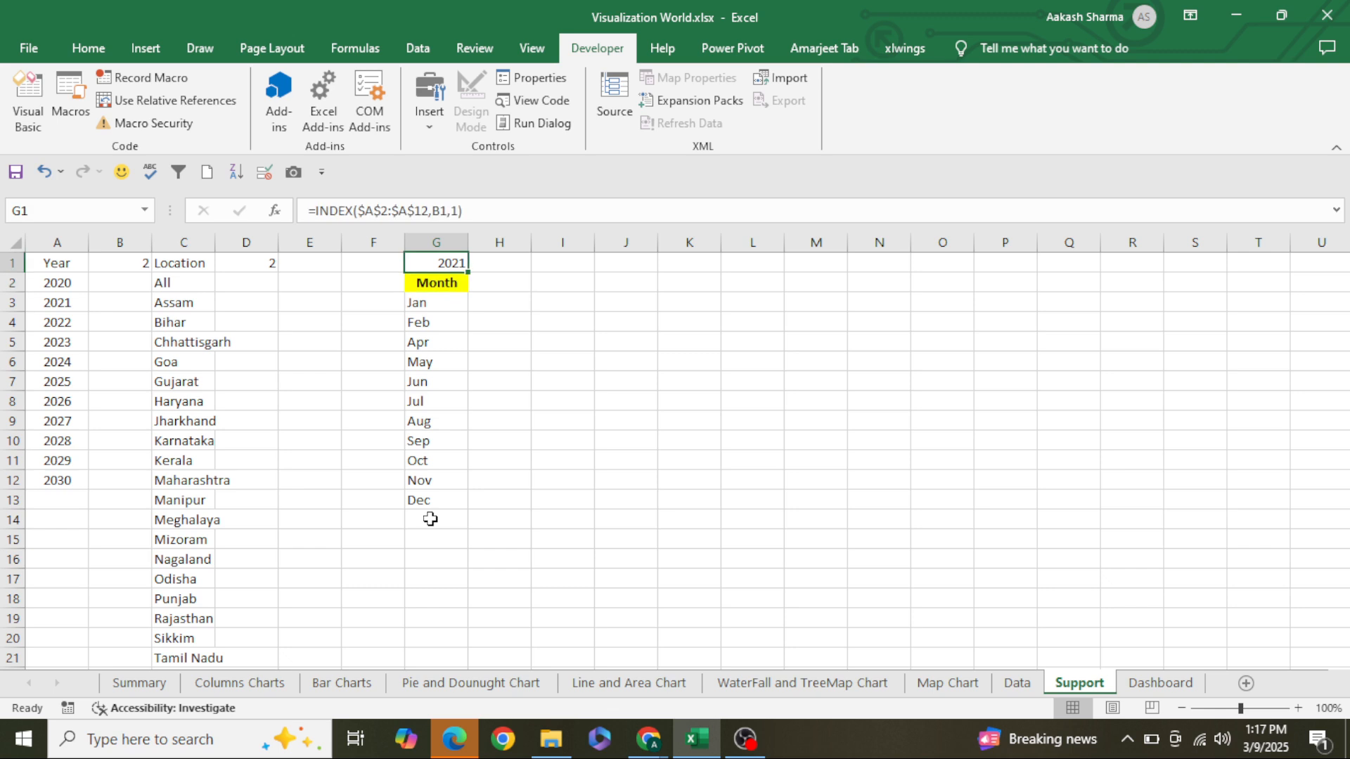
Center the selected-year value in cell G1.
key(alt+h)
key(a)
key(c)
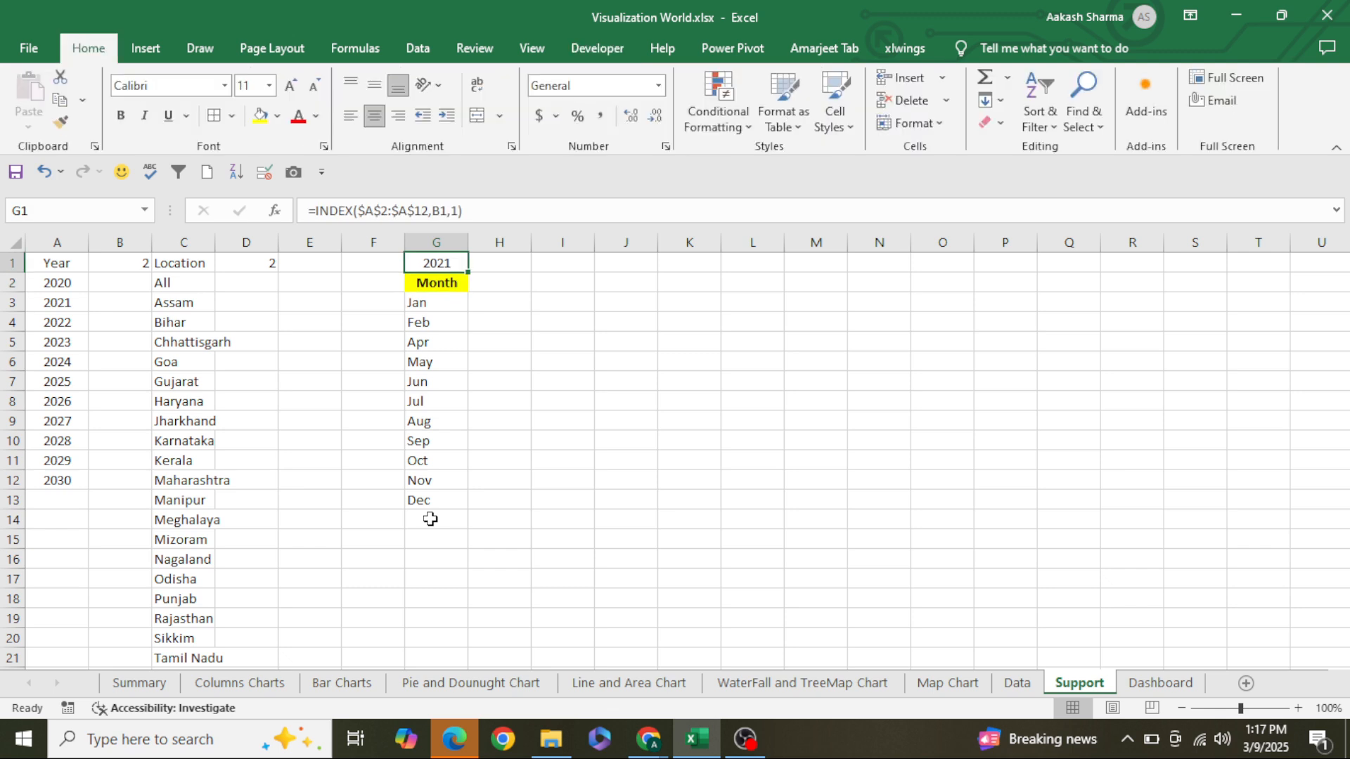
Choose 2023 in the Dashboard's Year drop-down and return to the Support sheet to check the year formula.
key(ctrl+Page_Up)
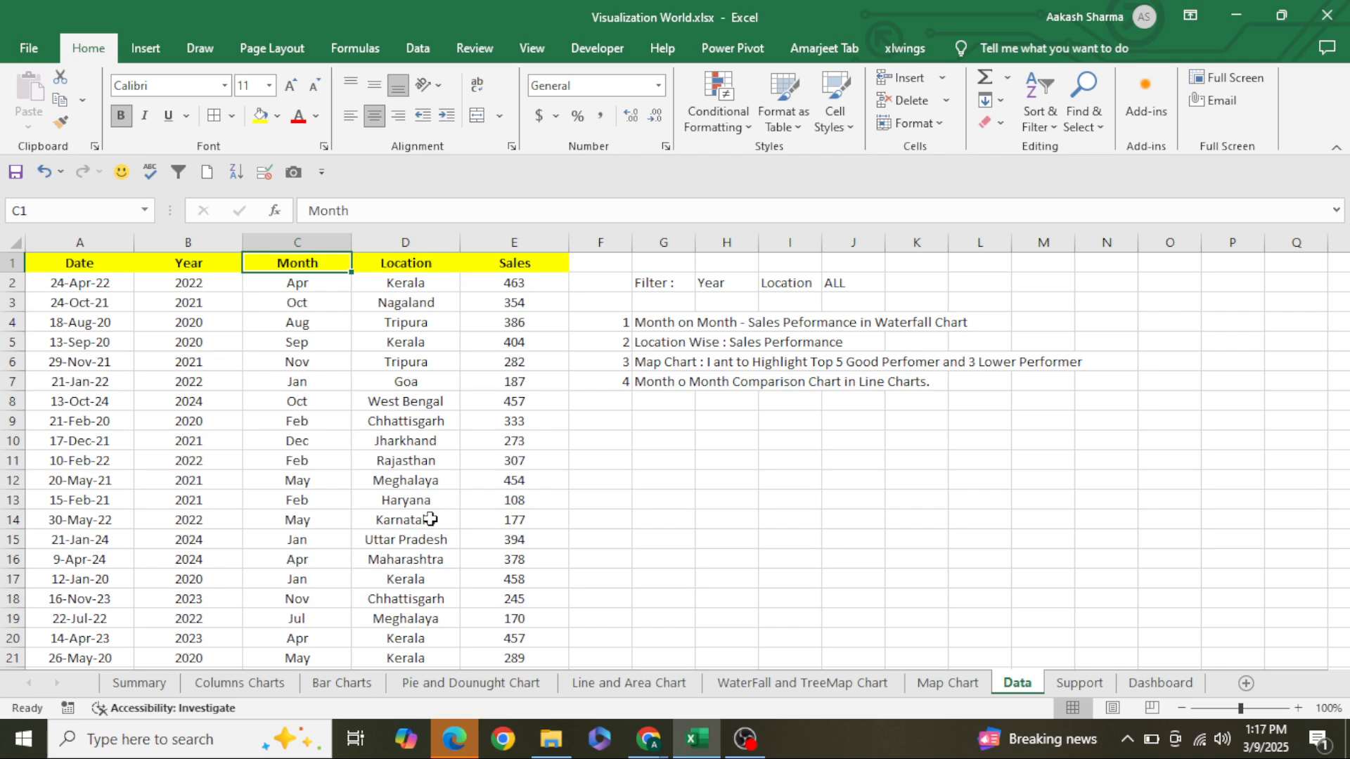
key(ctrl+Page_Down)
key(ctrl+Page_Down)
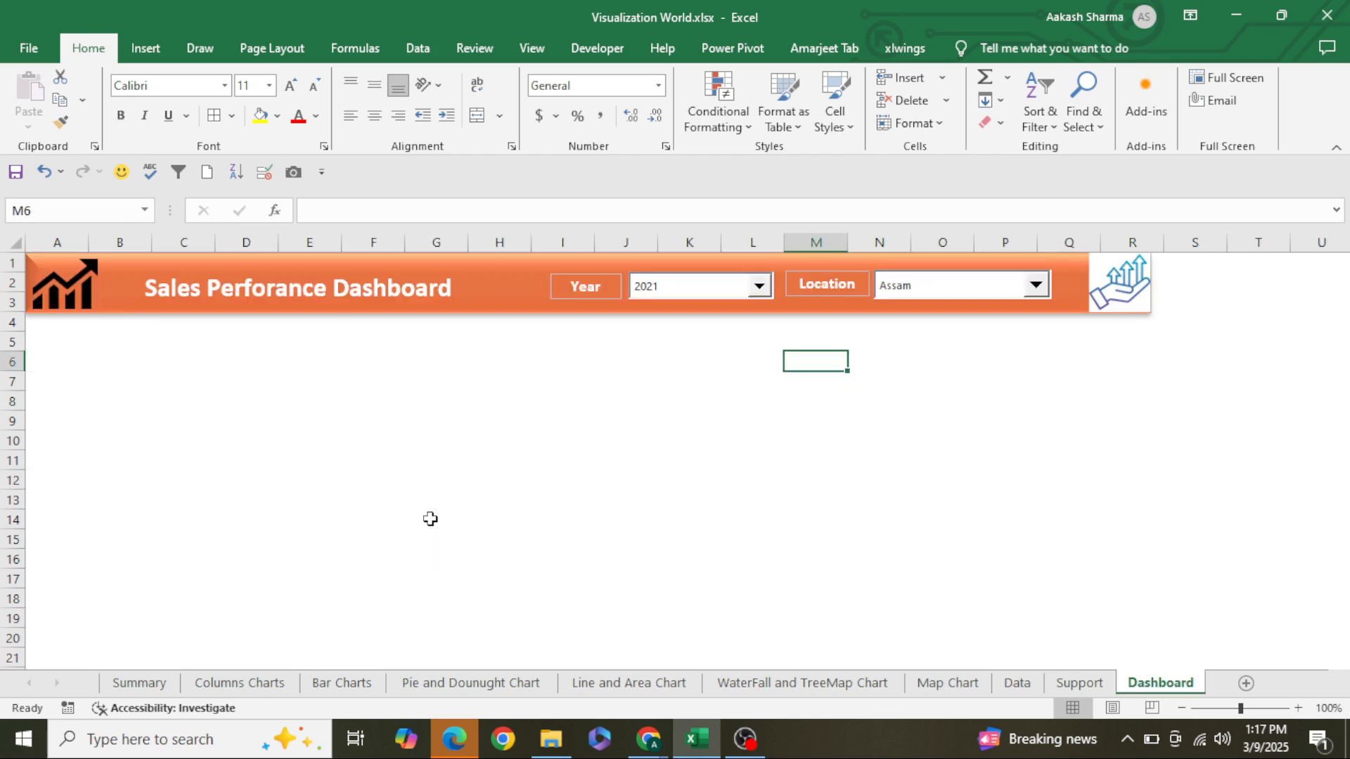
click(671, 294)
click(671, 336)
key(ctrl+Page_Up)
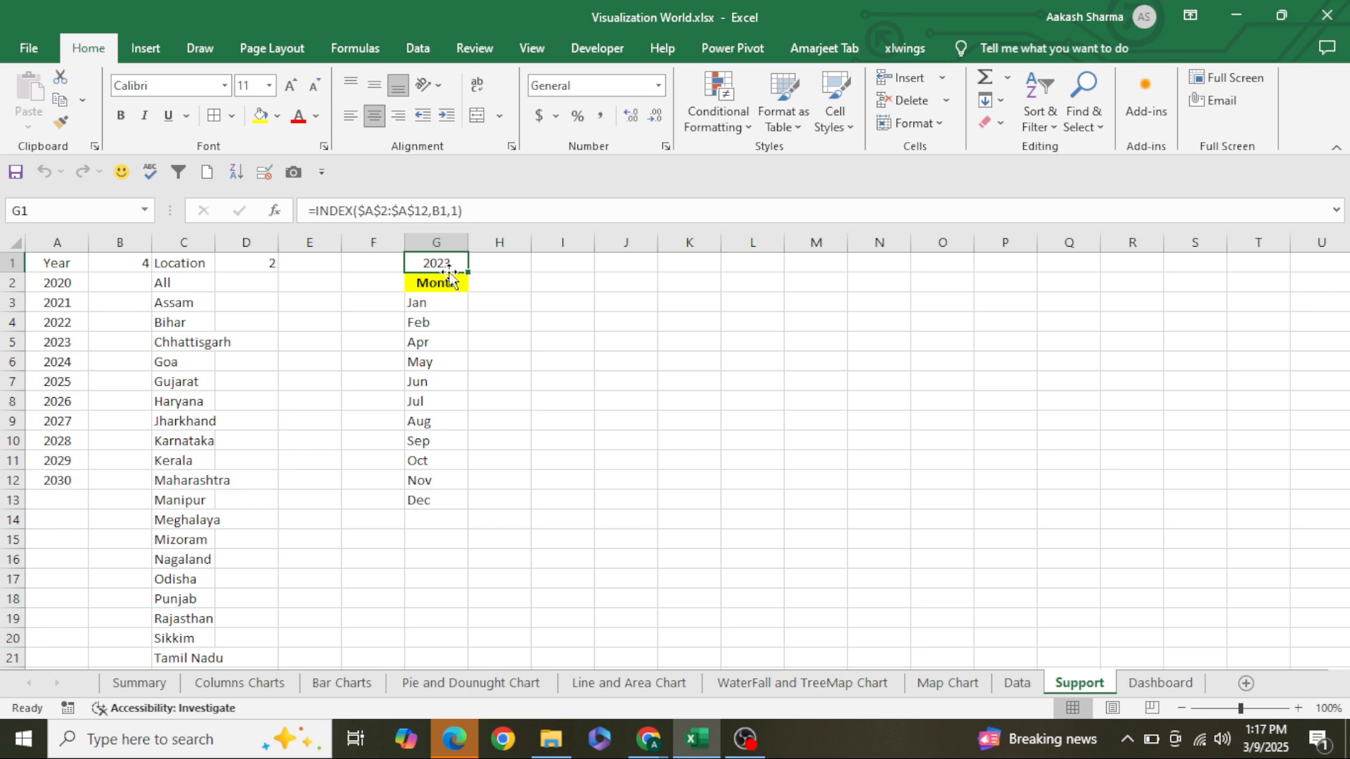
Enter the header Sales in cell H2 beside the Month header.
click(481, 302)
key(Up)
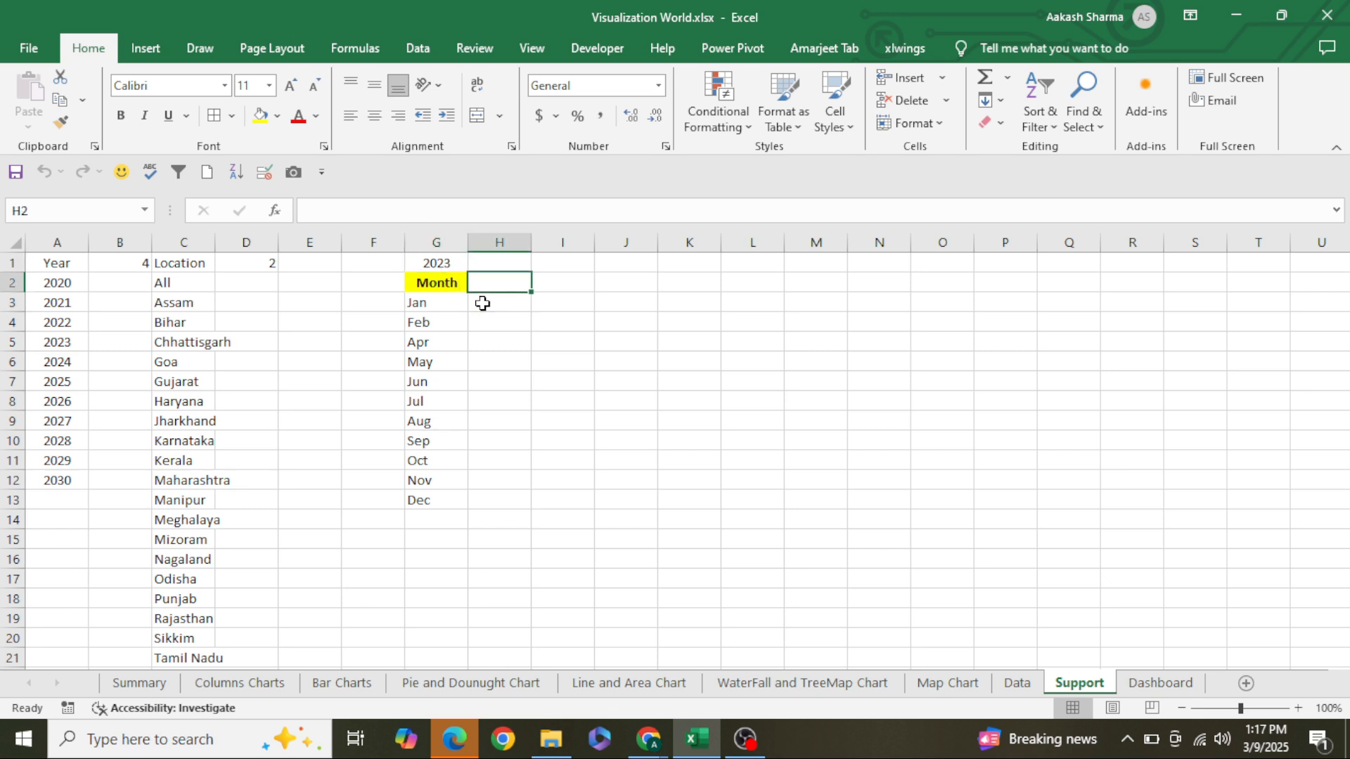
text(Sales)
key(Return)
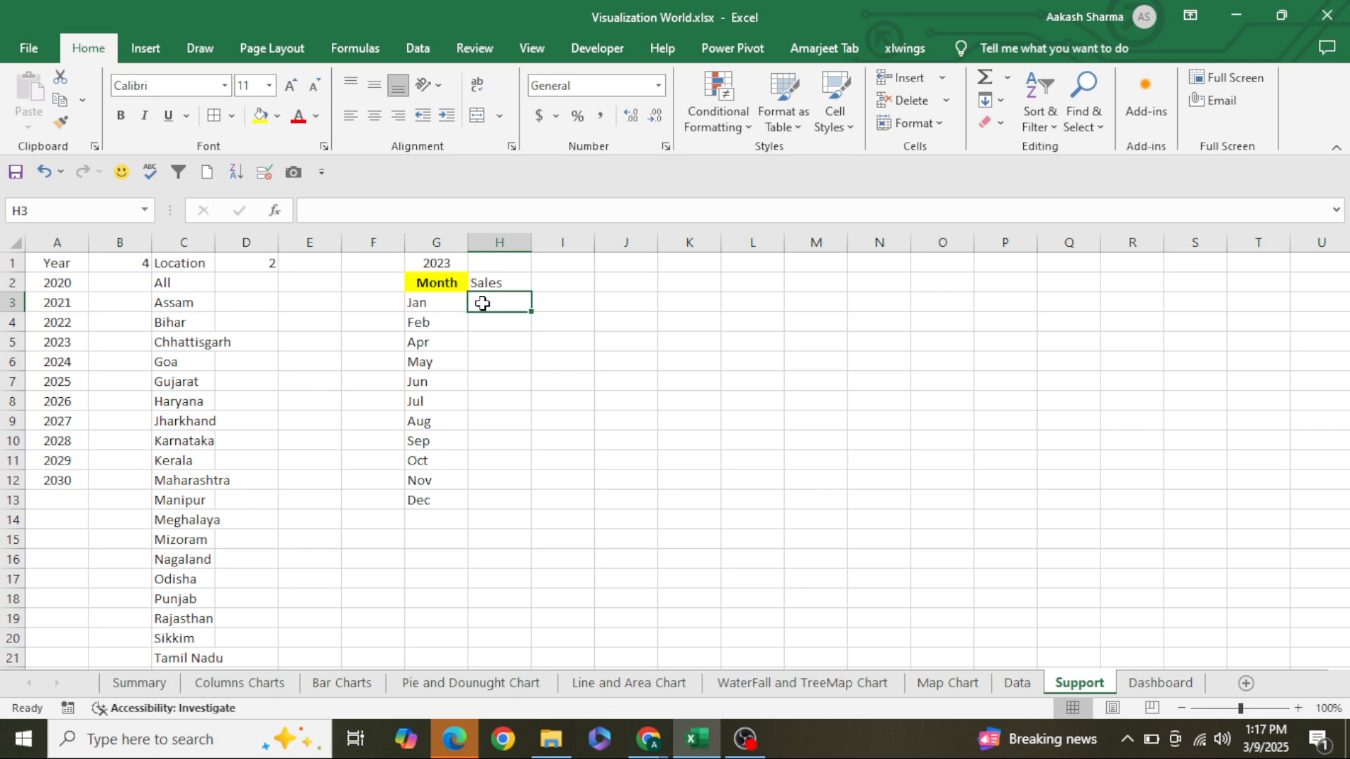
key(Up)
key(Up)
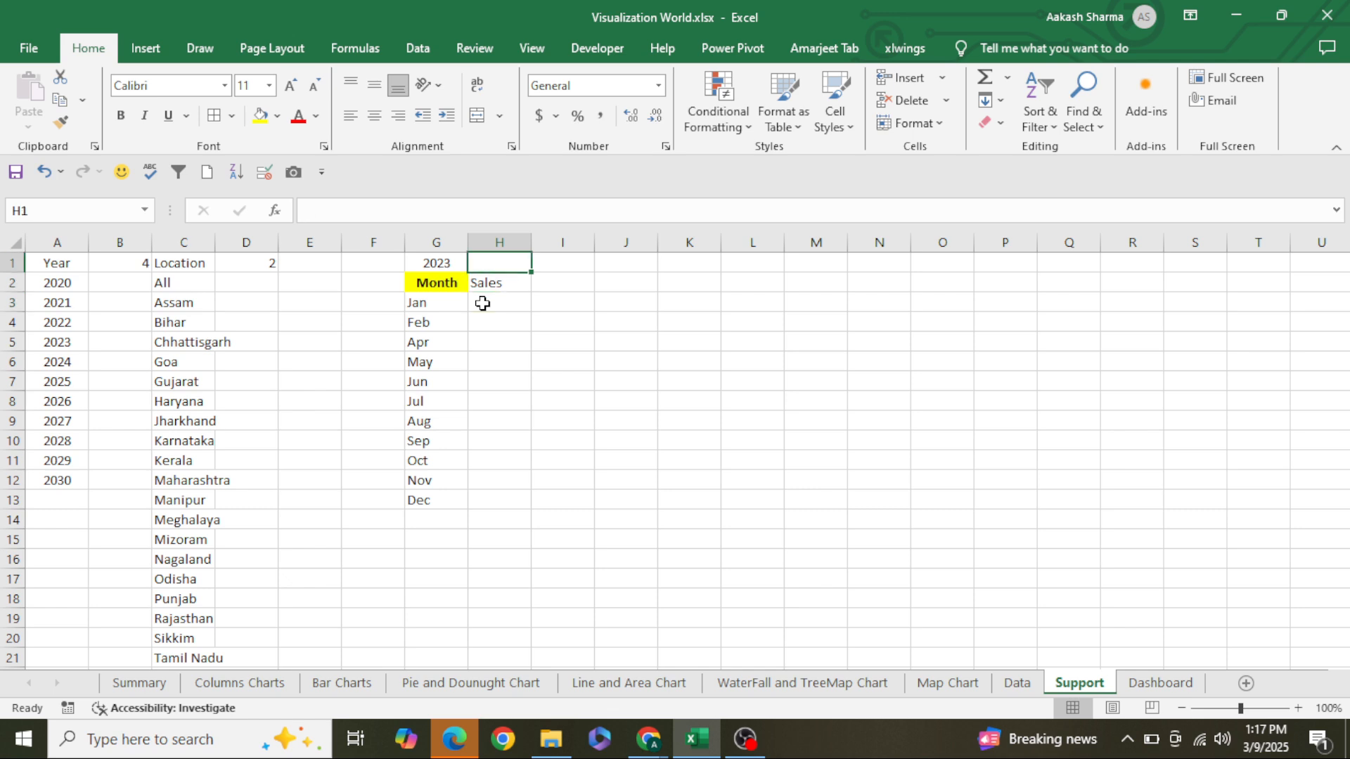
key(Down)
key(Left)
key(Right)
key(shift+Down)
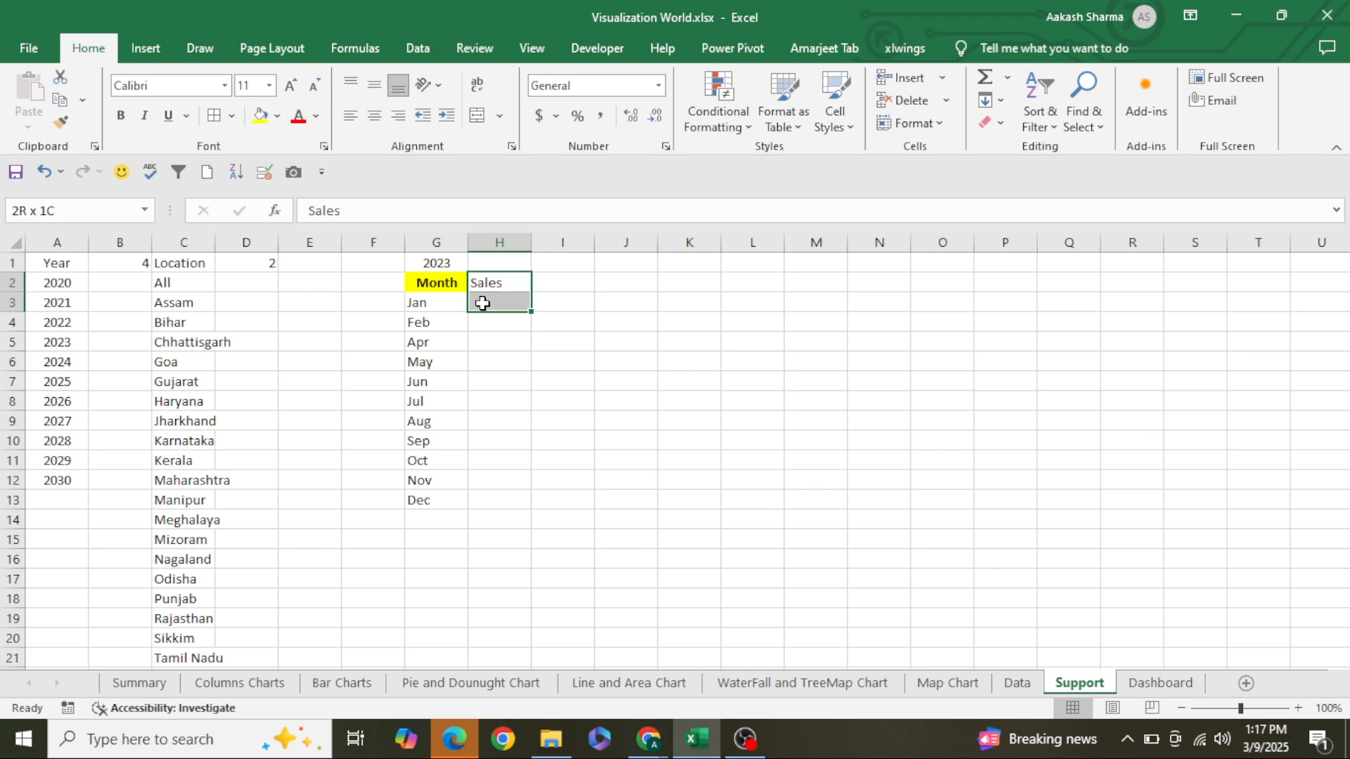
key(shift+Down)
key(shift+Down)
key(shift+Down)
key(shift+Down)
key(shift+Down)
key(shift+Down)
key(shift+Down)
key(shift+Down)
key(shift+Down)
key(shift+Down)
key(shift+Down)
Enter a SUMIF formula in H1 that totals Data!E:E where Data!B:B matches the selected year in Support!G1.
key(Up)
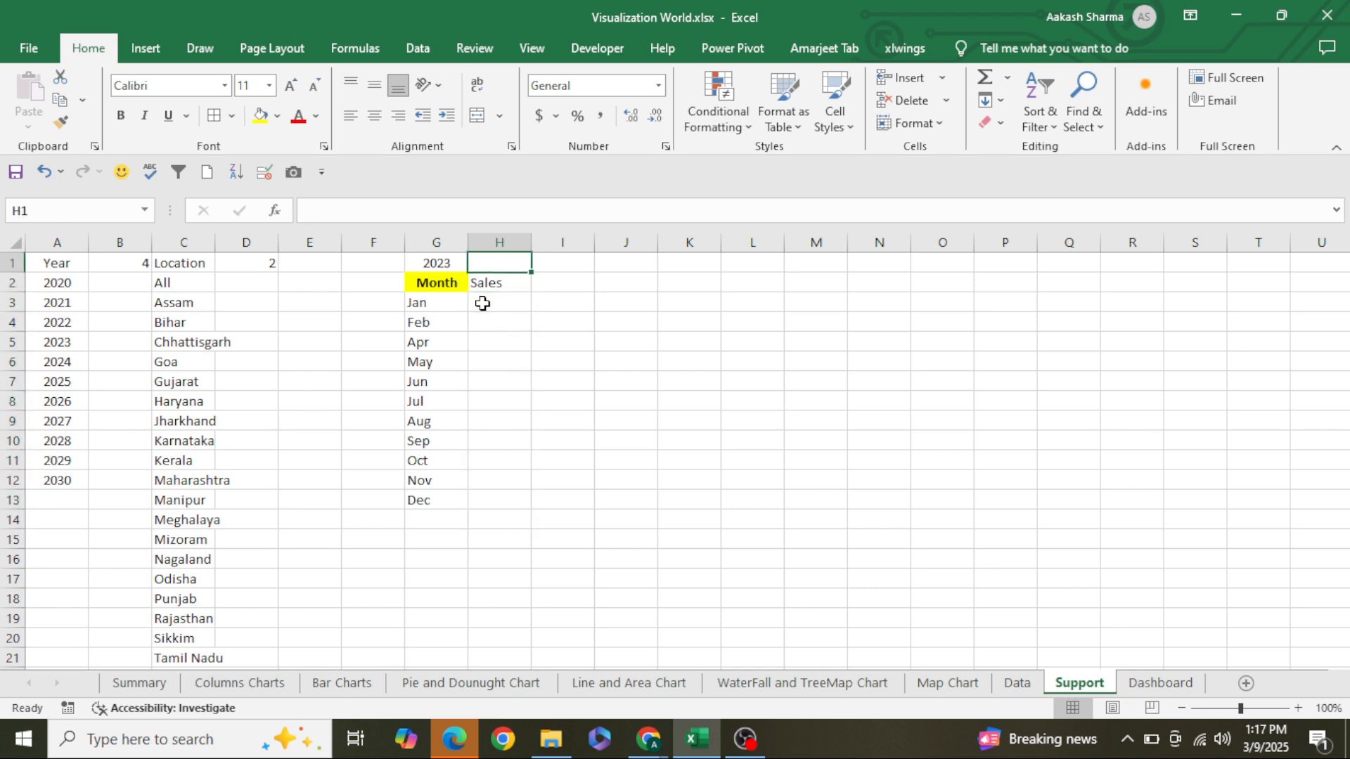
text(=sumi)
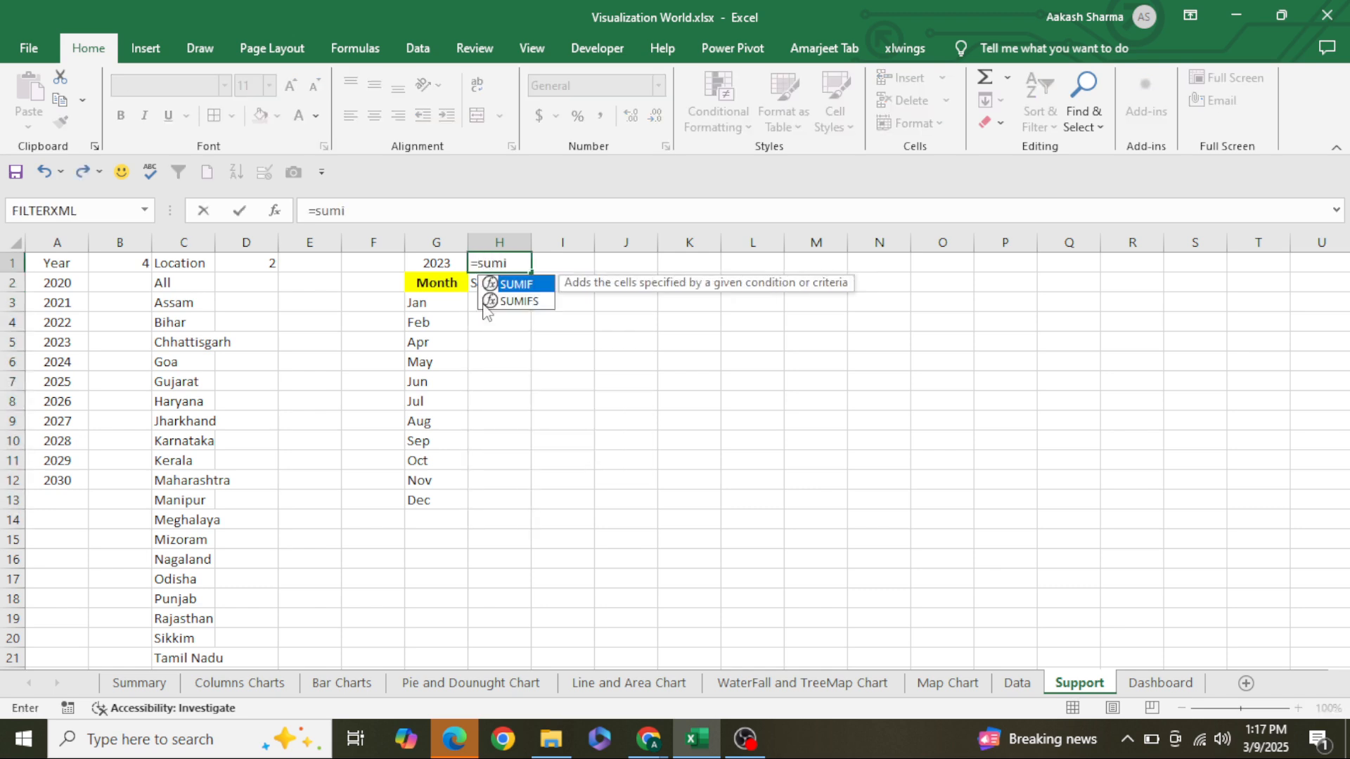
key(Tab)
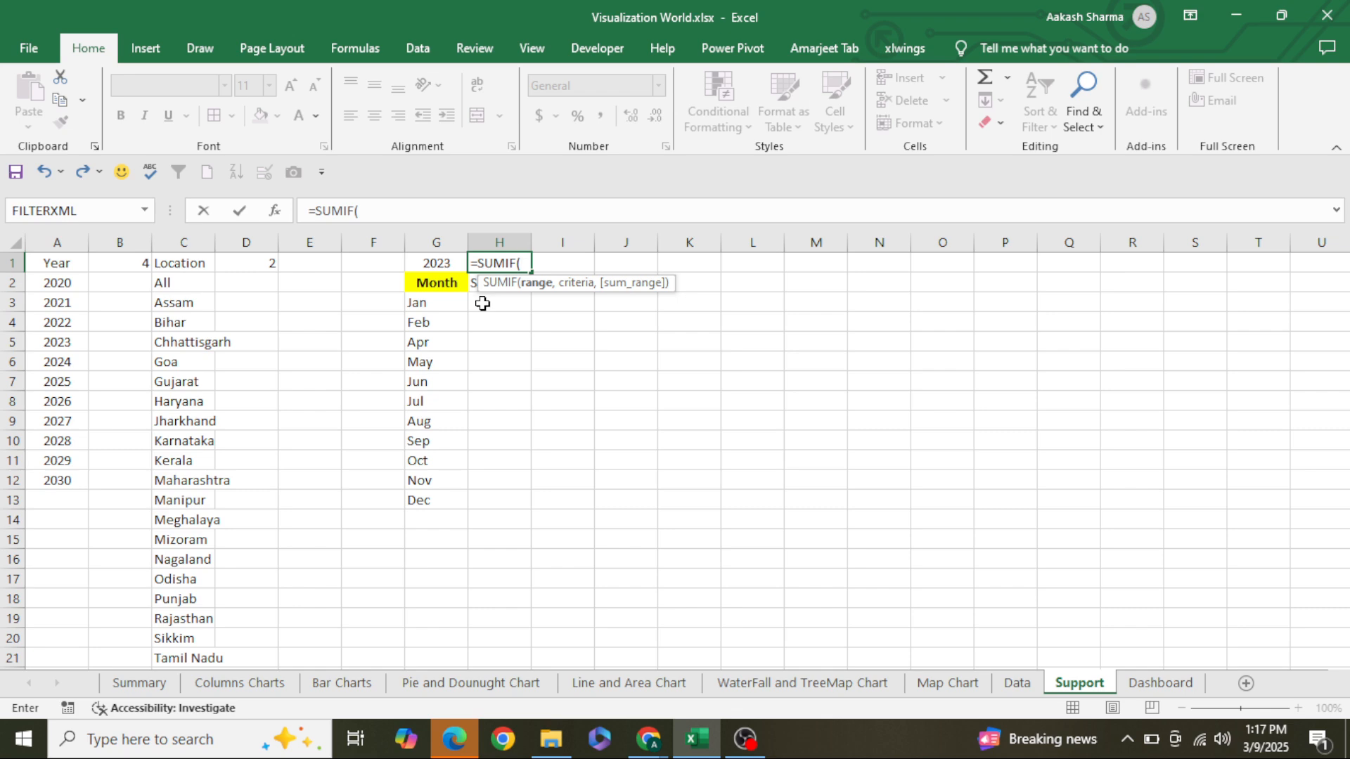
key(ctrl+Page_Up)
key(Right)
key(Right)
key(Right)
key(Right)
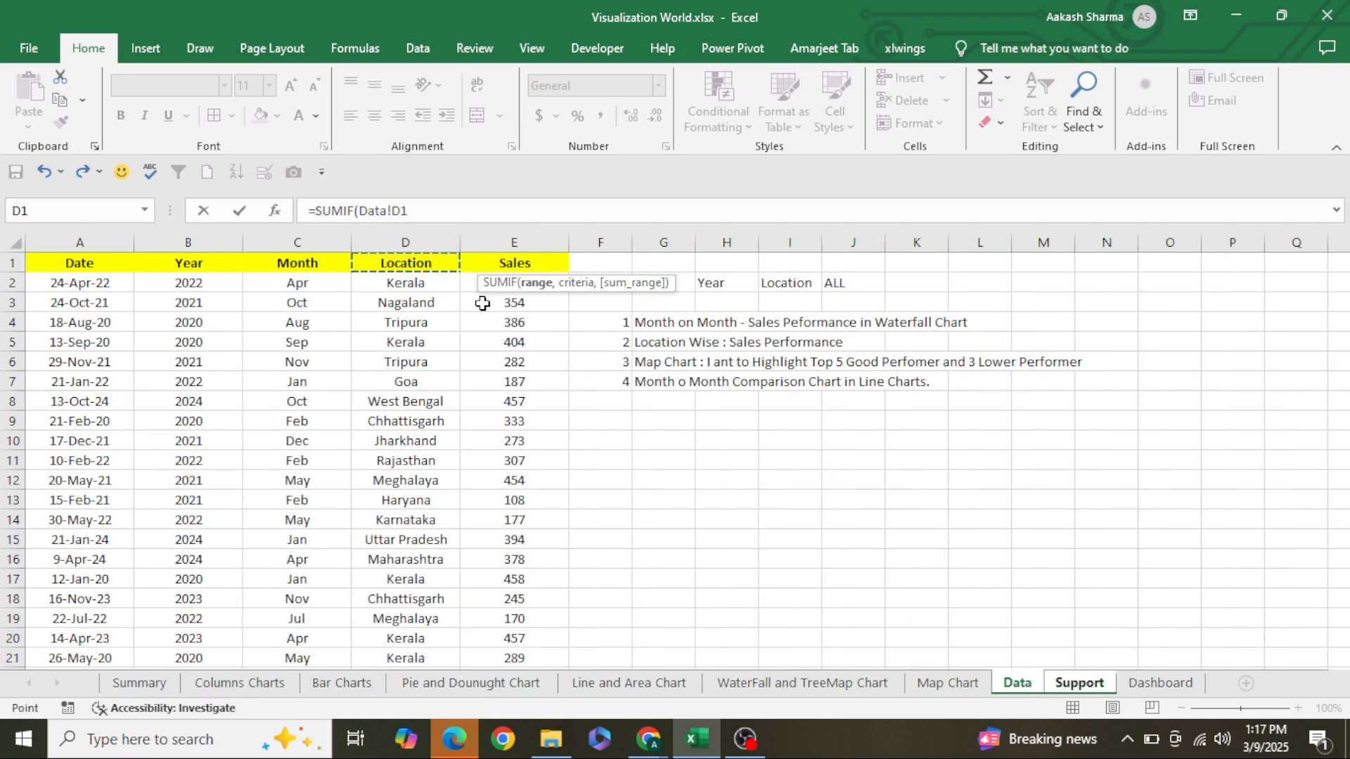
key(Left)
key(Left)
key(Left)
key(ctrl+space)
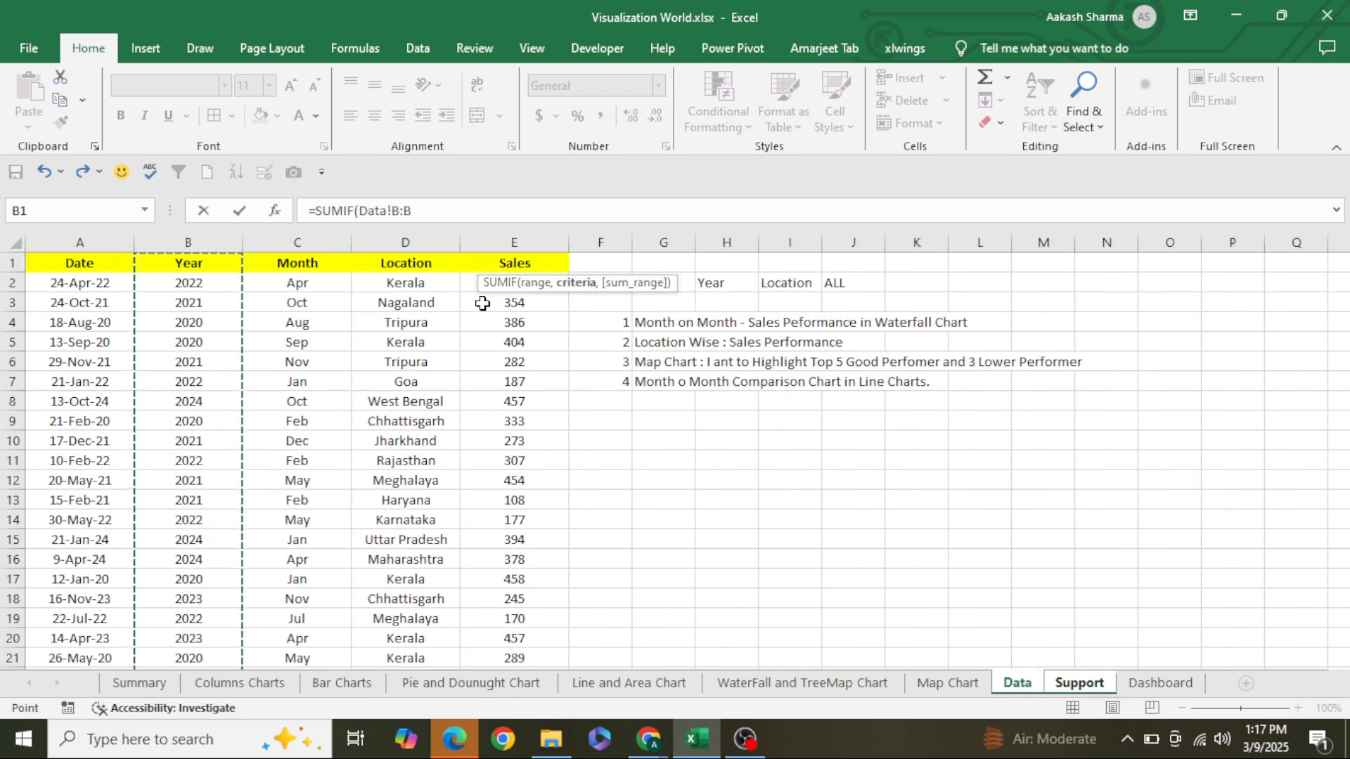
text(,)
key(ctrl+Page_Down)
key(Left)
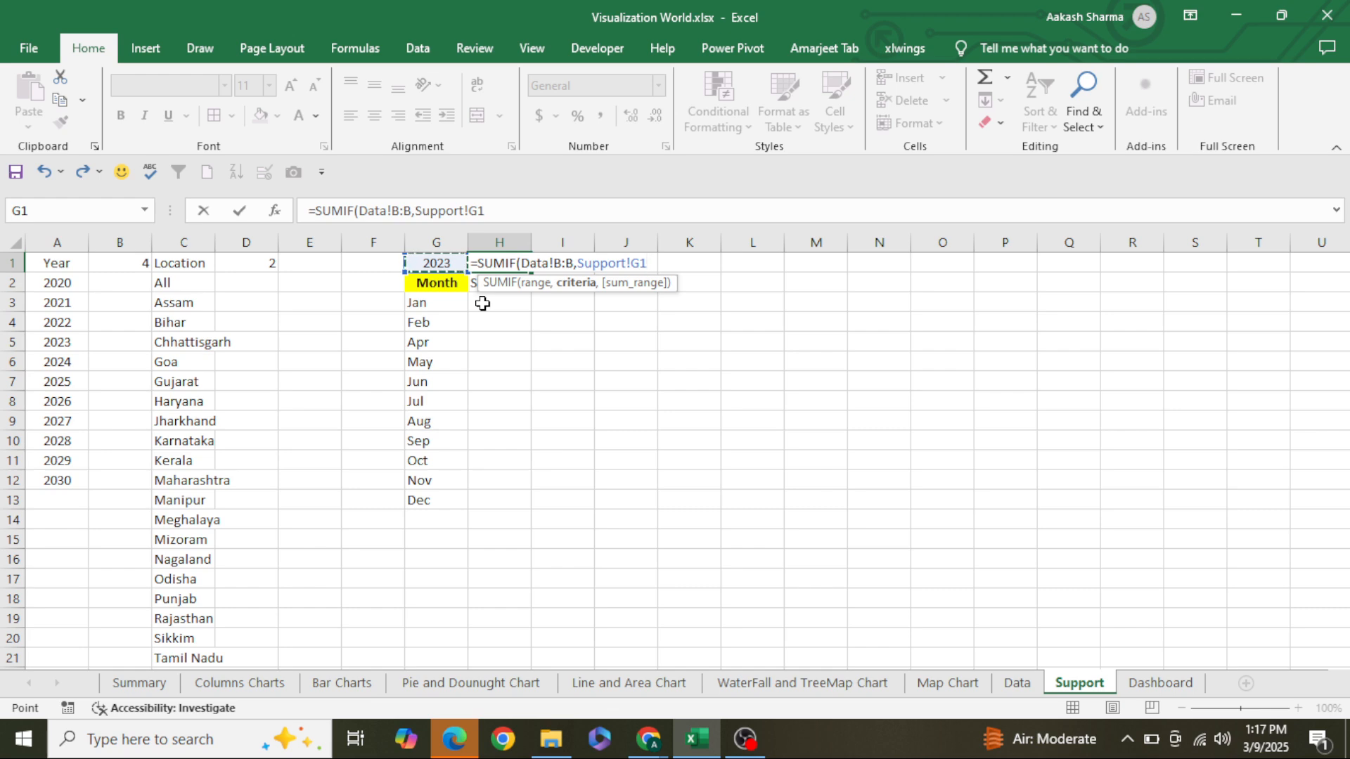
text(,)
key(ctrl+Page_Up)
key(Right)
key(Right)
key(Right)
key(Right)
key(ctrl+space)
key(ctrl+Page_Down)
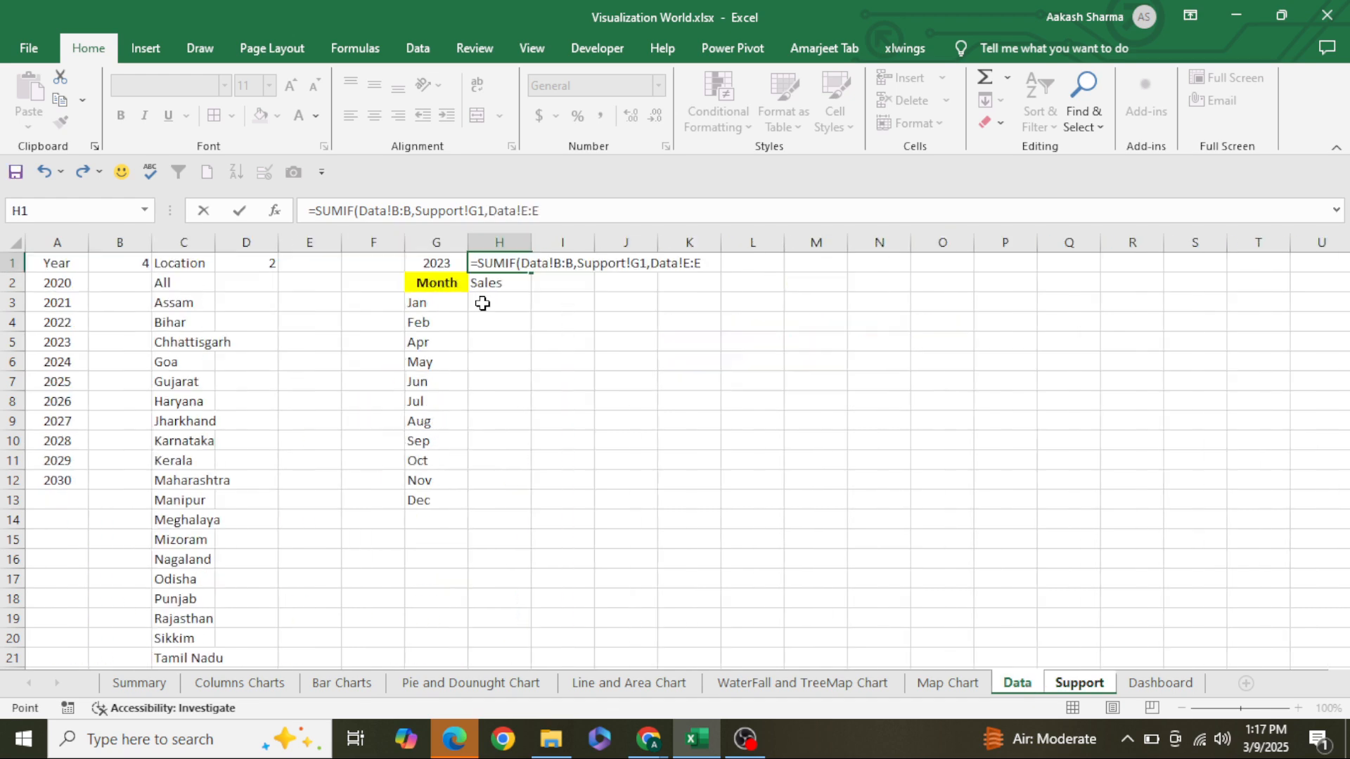
key(Return)
key(Up)
key(Left)
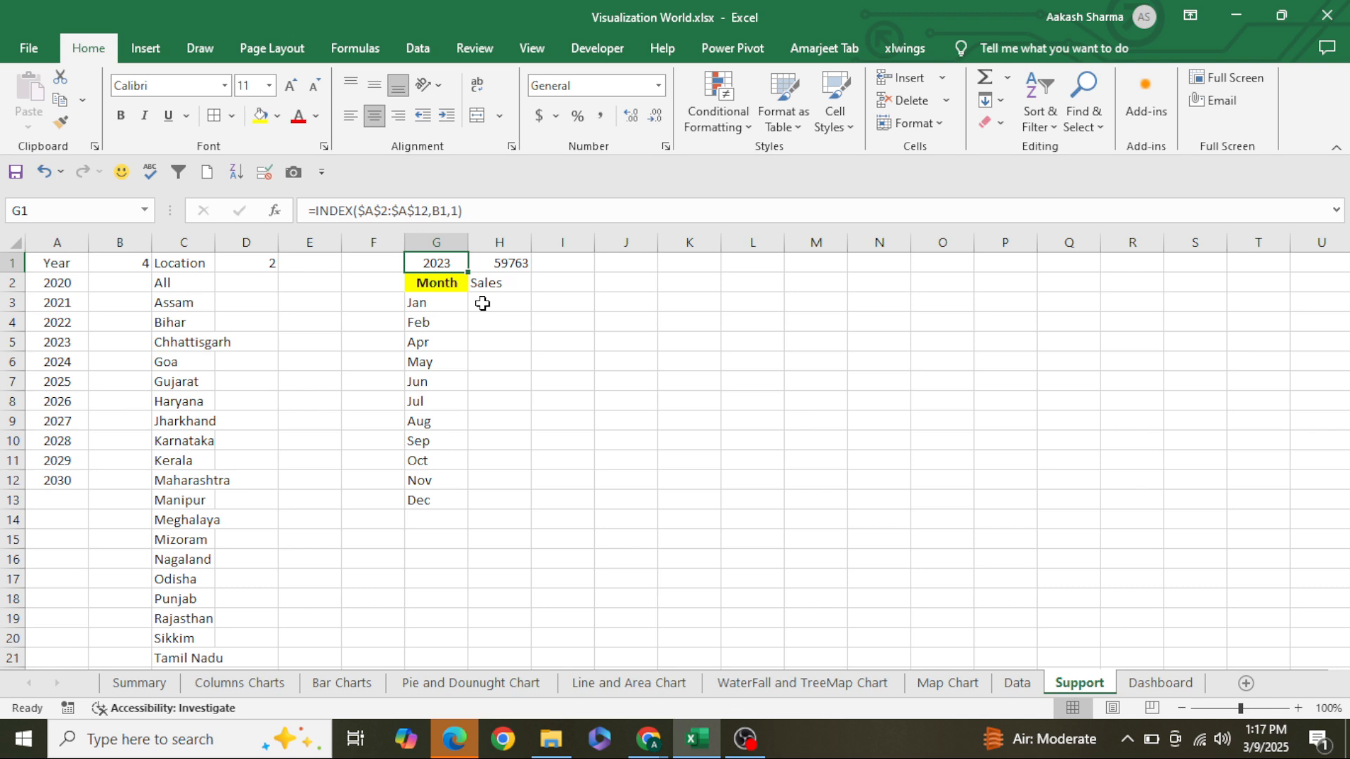
key(shift+Right)
key(Down)
key(Down)
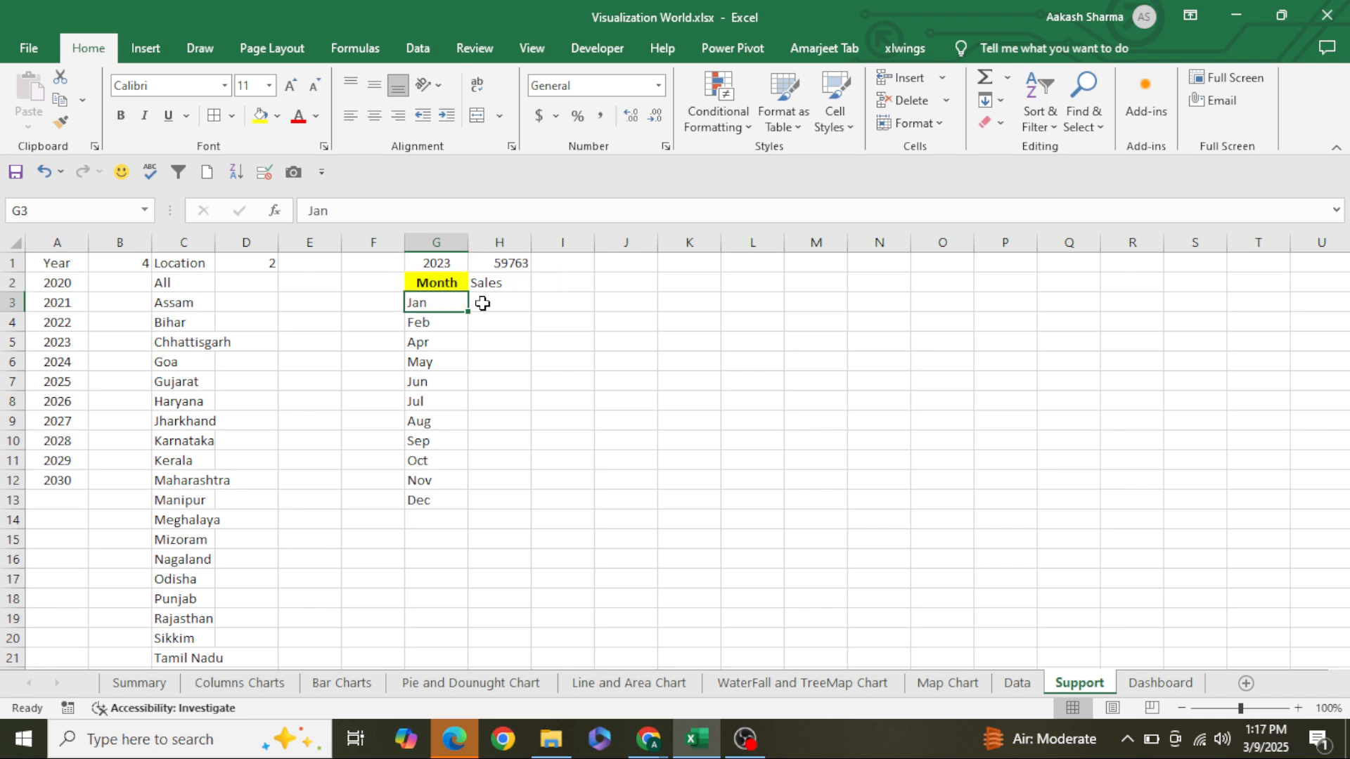
key(ctrl+shift+Down)
key(Up)
key(Right)
key(Right)
key(Up)
key(Left)
key(Down)
key(Left)
key(Down)
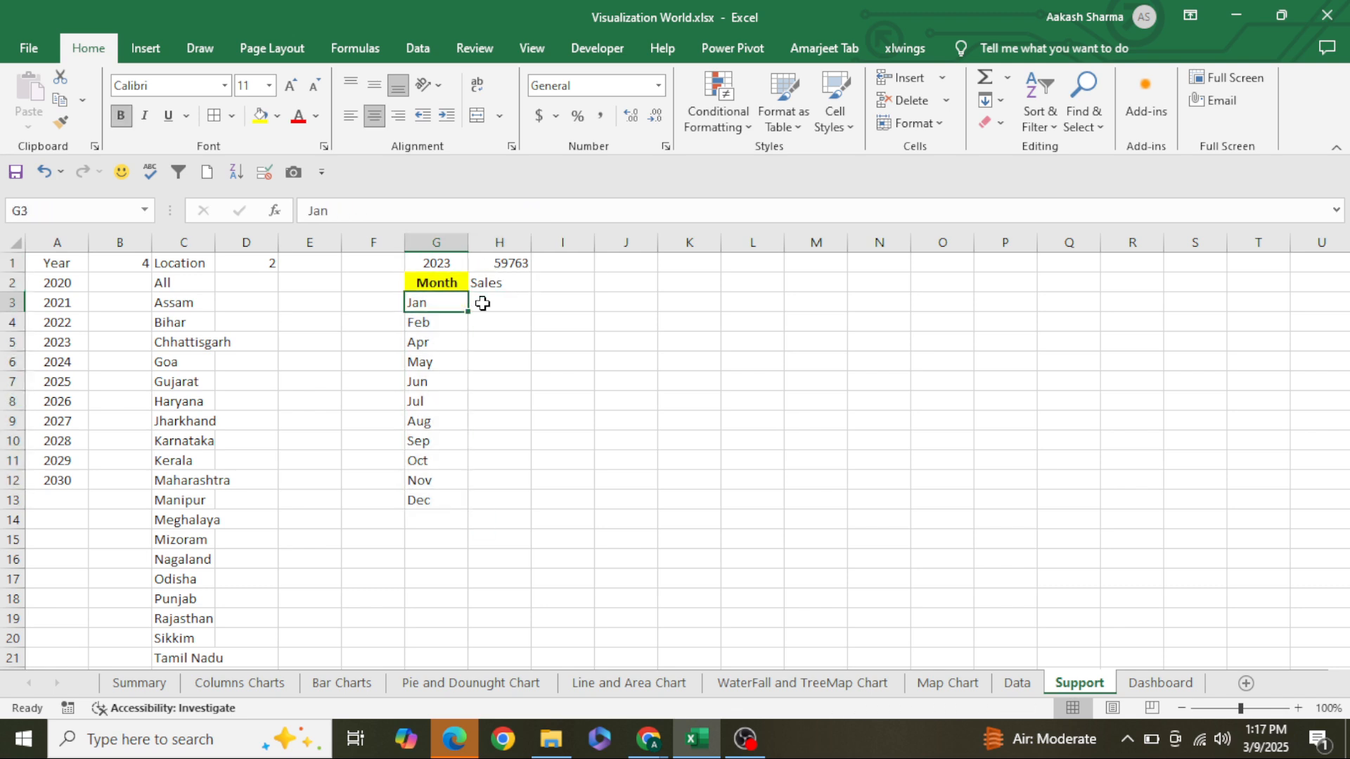
key(ctrl+shift+Down)
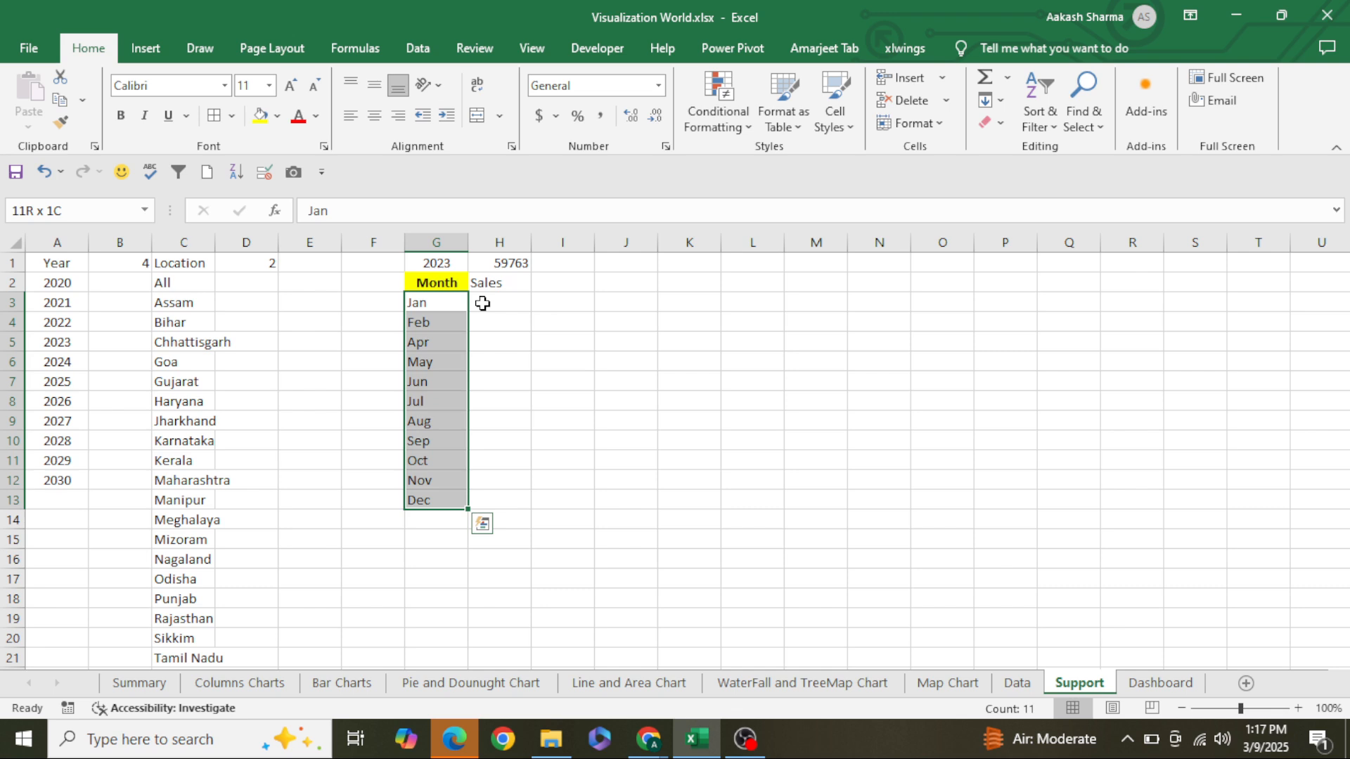
Start a SUMIFS formula in H3 with the Data sheet's Sales column E:E as the sum range.
click(482, 303)
text(=u)
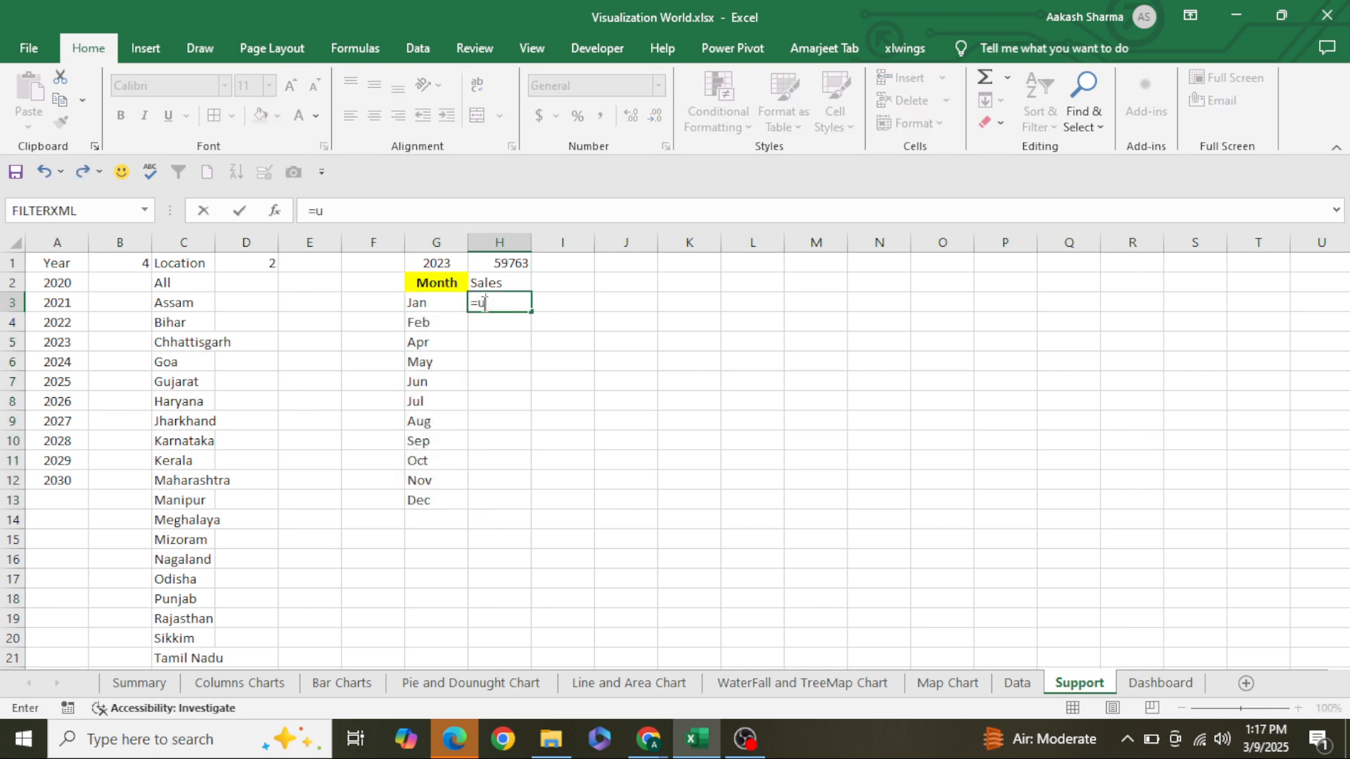
text(n)
key(BackSpace)
key(BackSpace)
text(sum)
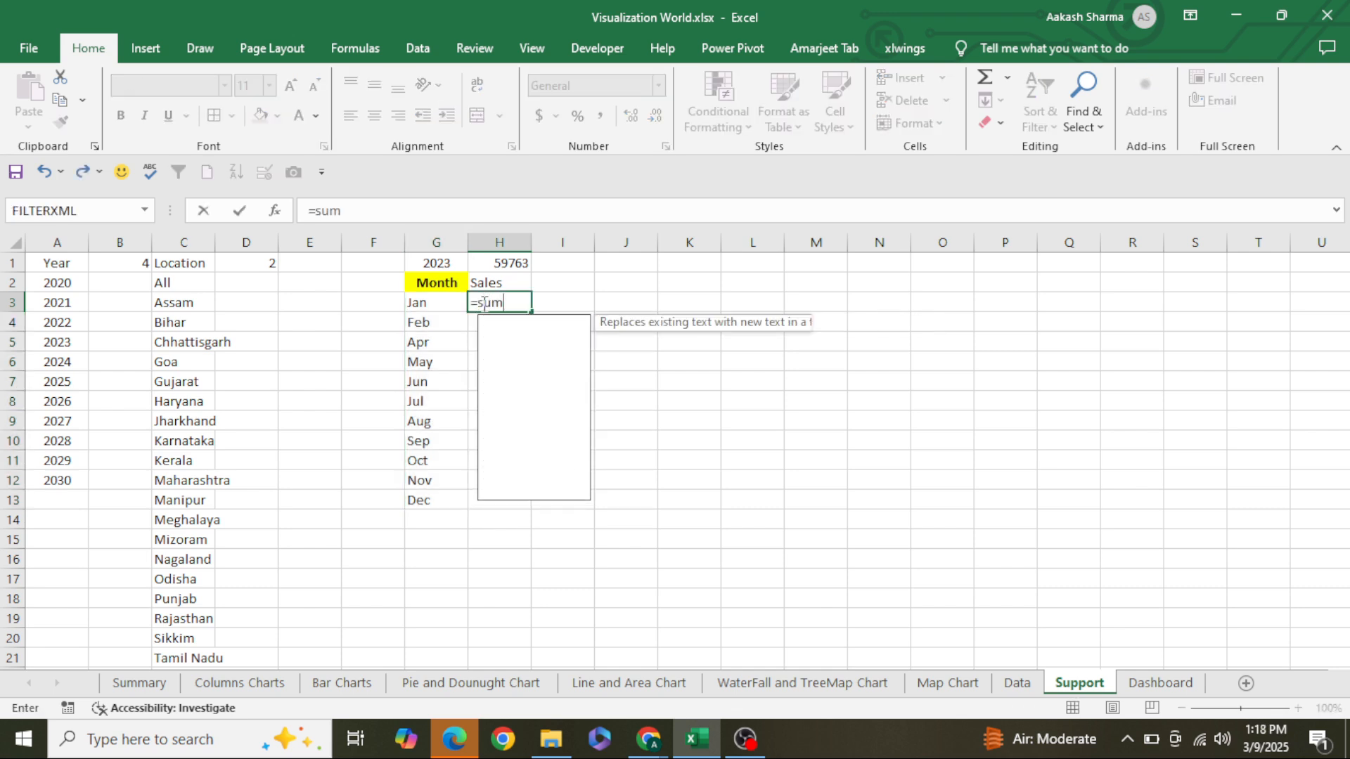
text(i)
key(Down)
key(Tab)
key(ctrl+Page_Up)
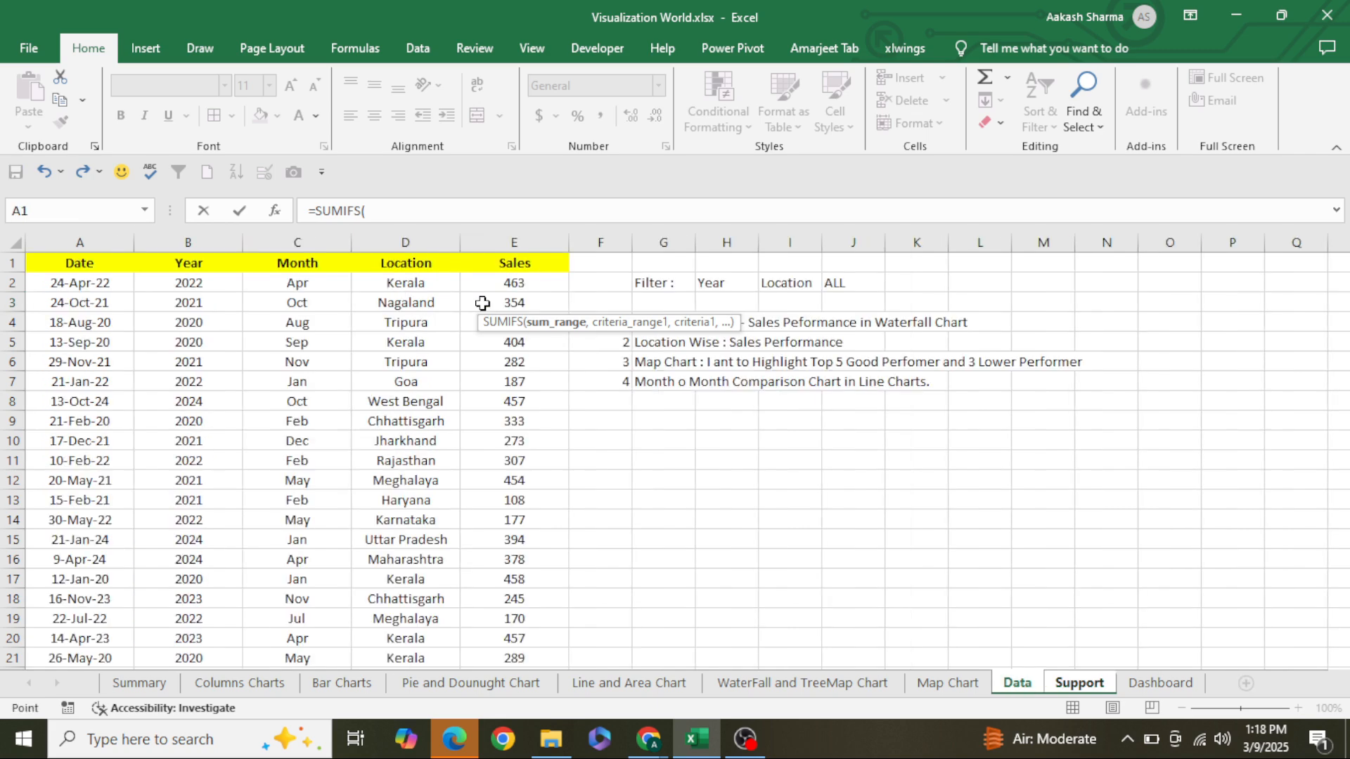
key(ctrl+Right)
key(ctrl+space)
Add the year condition to the formula, matching Data!B:B against the absolute reference Support!$G$1.
text(,)
key(ctrl+Left)
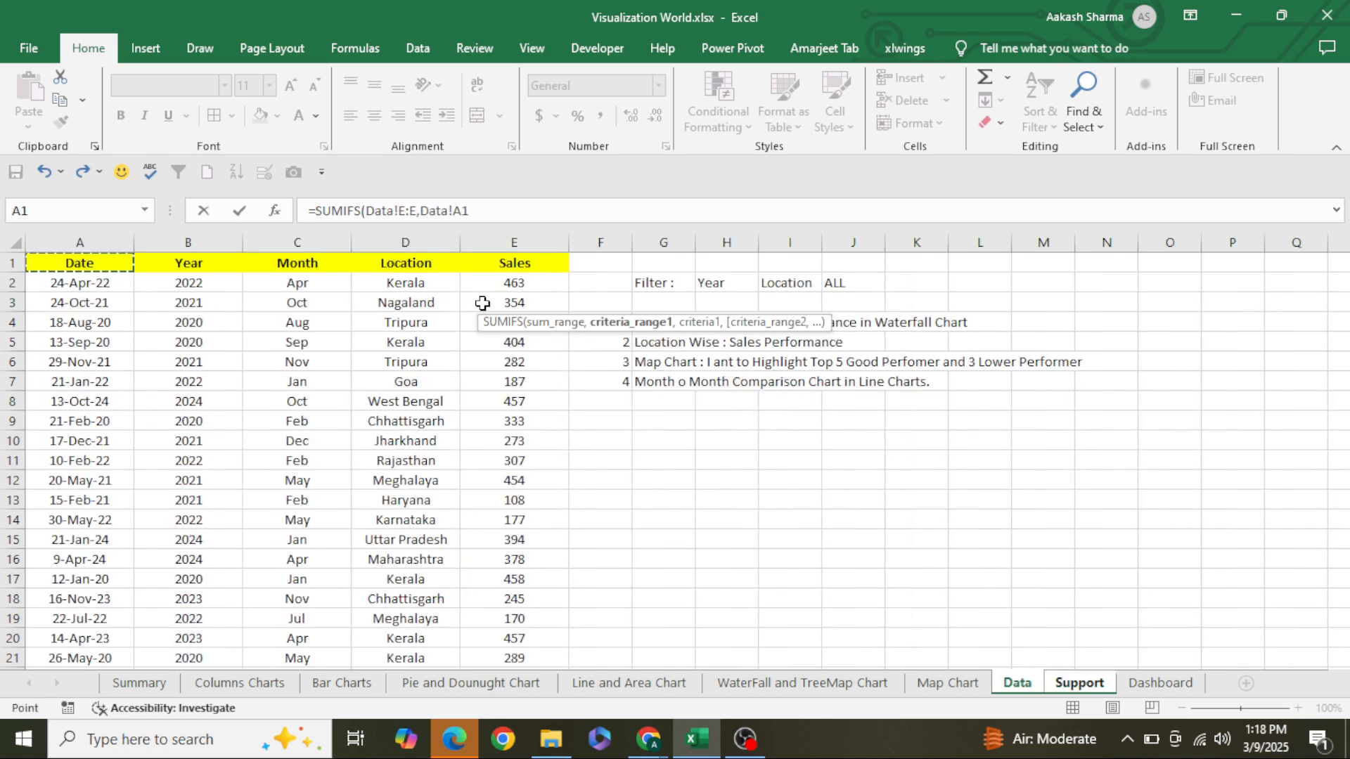
key(Right)
key(ctrl+space)
text(,)
key(ctrl+Page_Down)
key(Up)
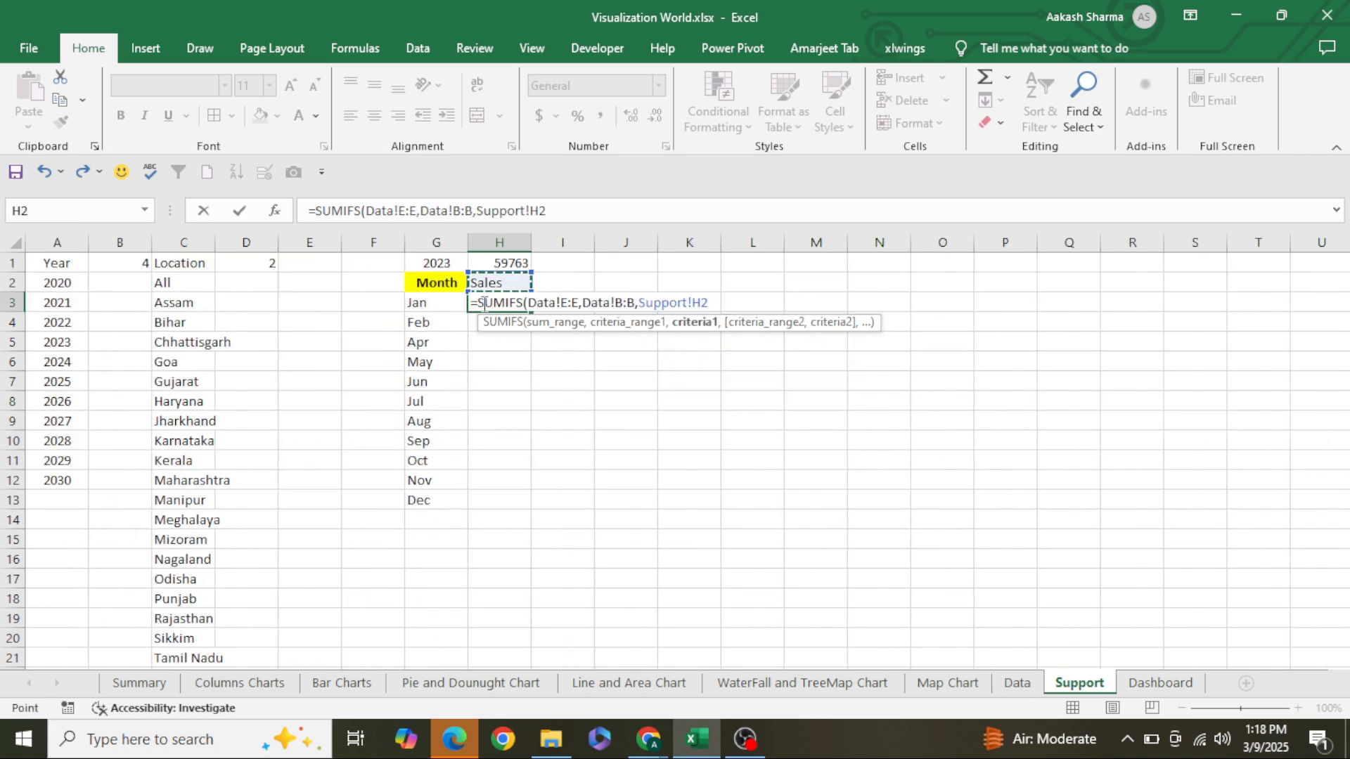
key(Up)
key(Left)
key(F4)
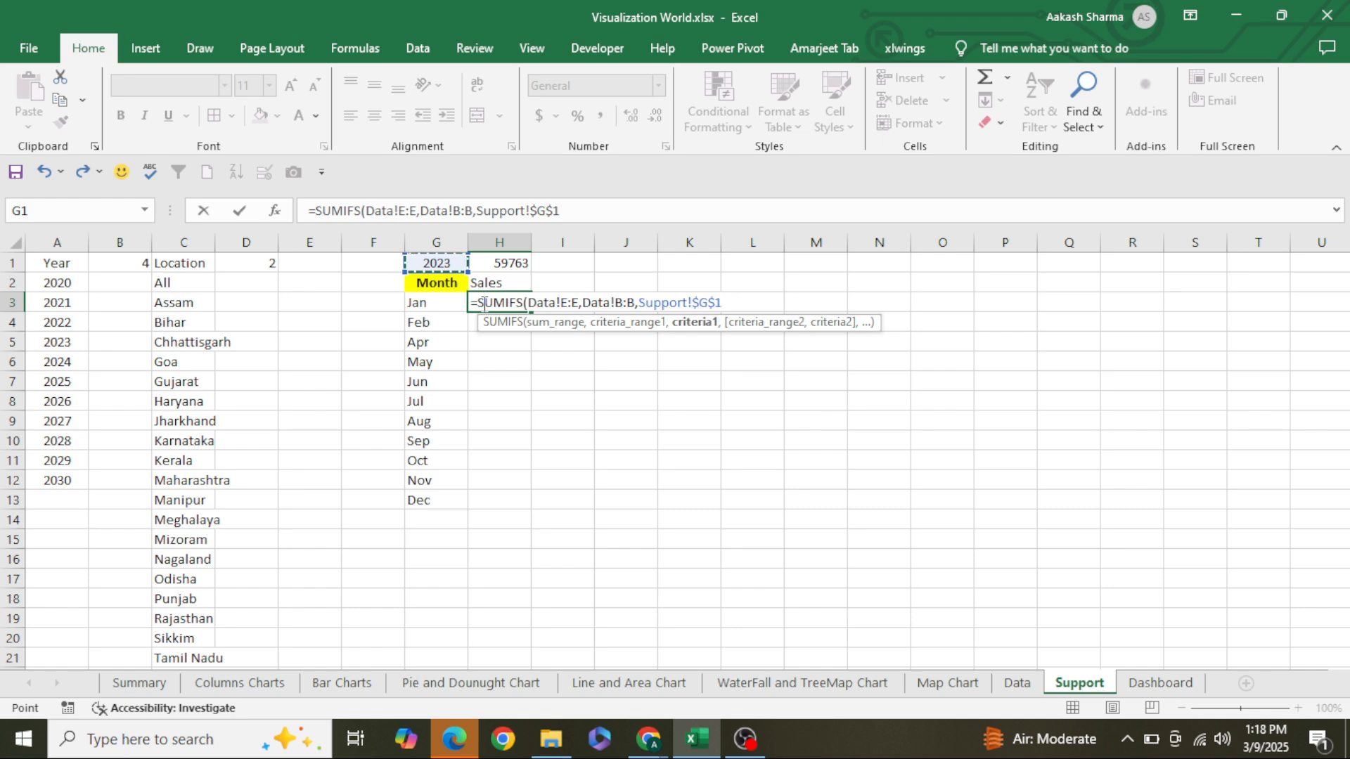
Add the month condition matching Data!$C:$C against Support!G3 and complete the SUMIFS formula in H3.
text(,)
key(ctrl+Page_Up)
key(Right)
key(Right)
key(ctrl+space)
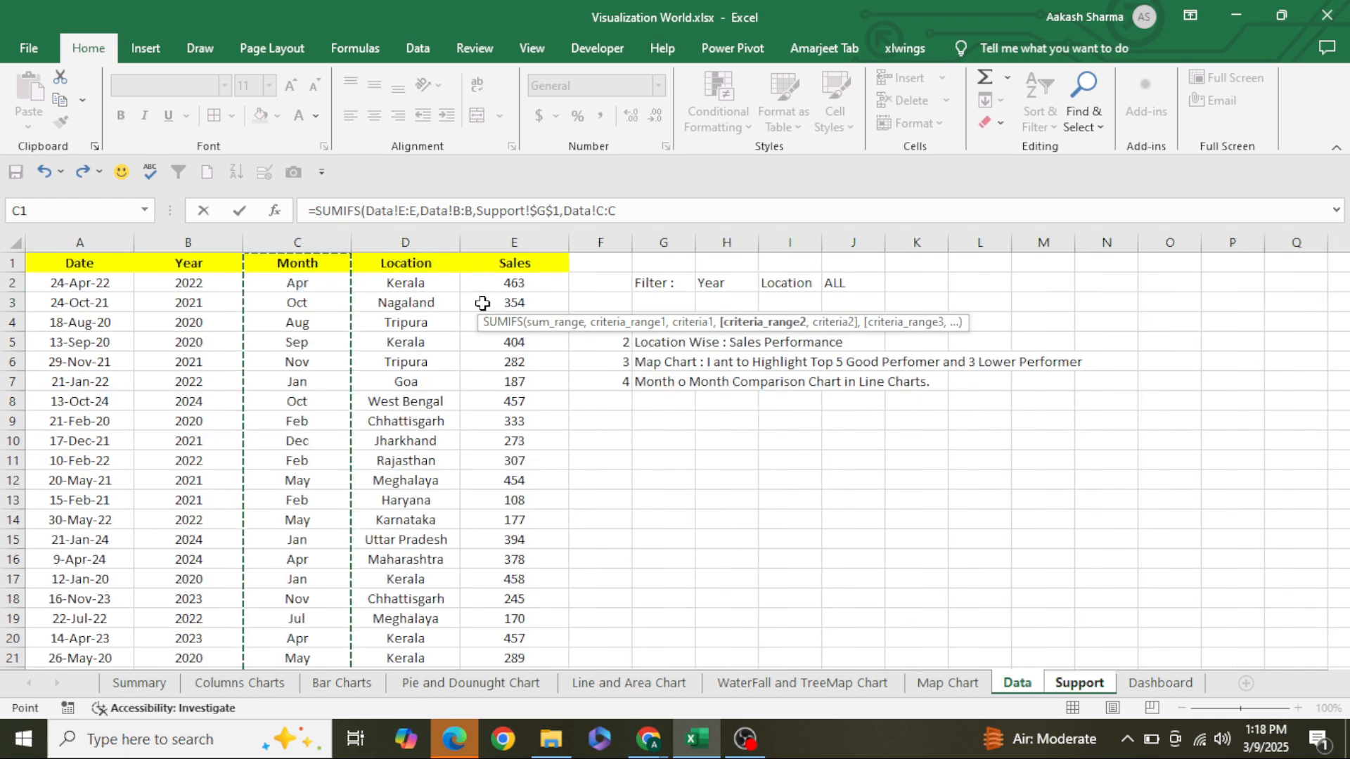
key(F4)
text(,)
key(Left)
key(Left)
key(Down)
key(Down)
key(Down)
key(Down)
key(Down)
key(Down)
key(Down)
key(Down)
key(Down)
key(Down)
key(Down)
key(Down)
key(Down)
key(Down)
key(Down)
key(Down)
key(Down)
key(Down)
key(Down)
key(Down)
key(ctrl+Page_Down)
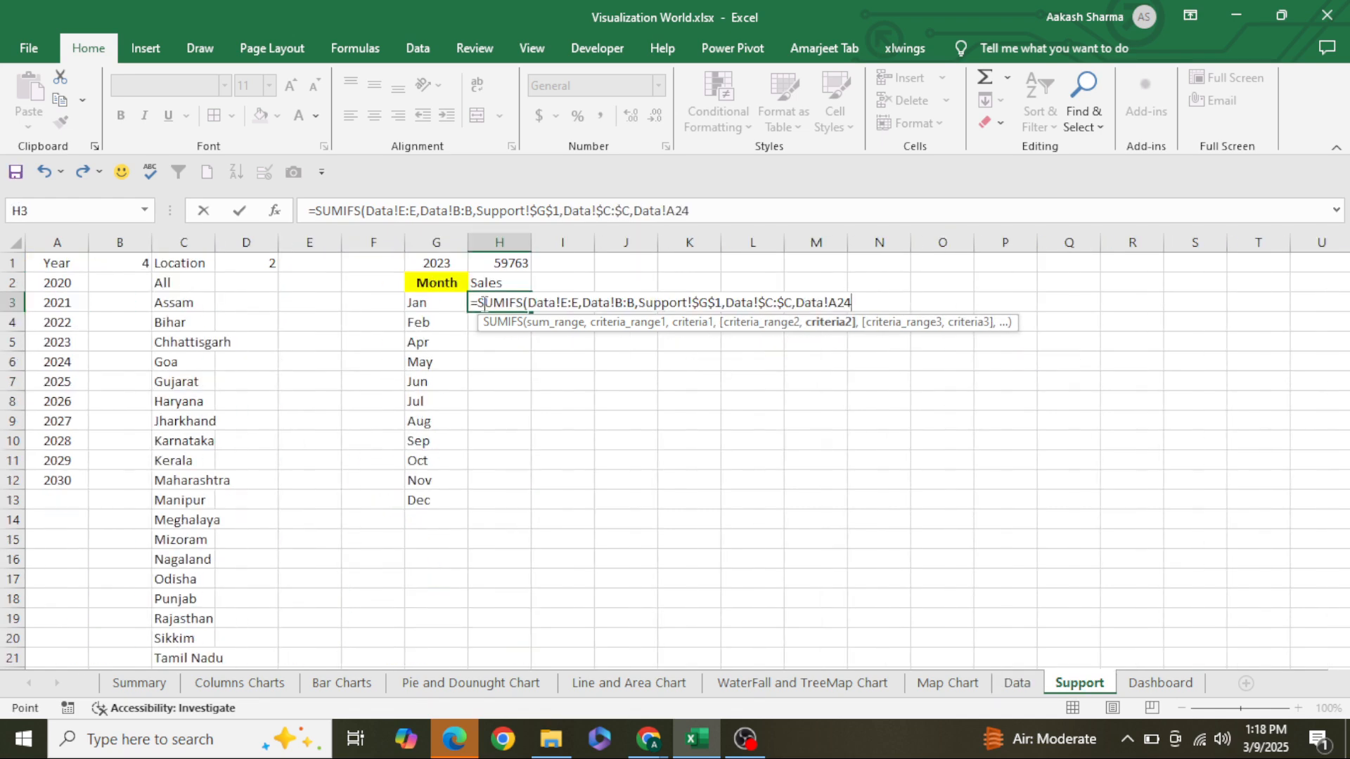
key(Left)
key(Return)
Fill the SUMIFS formula from H3 down to H13 beside the listed months.
key(Left)
key(ctrl+Down)
key(Right)
key(ctrl+shift+Up)
key(ctrl+d)
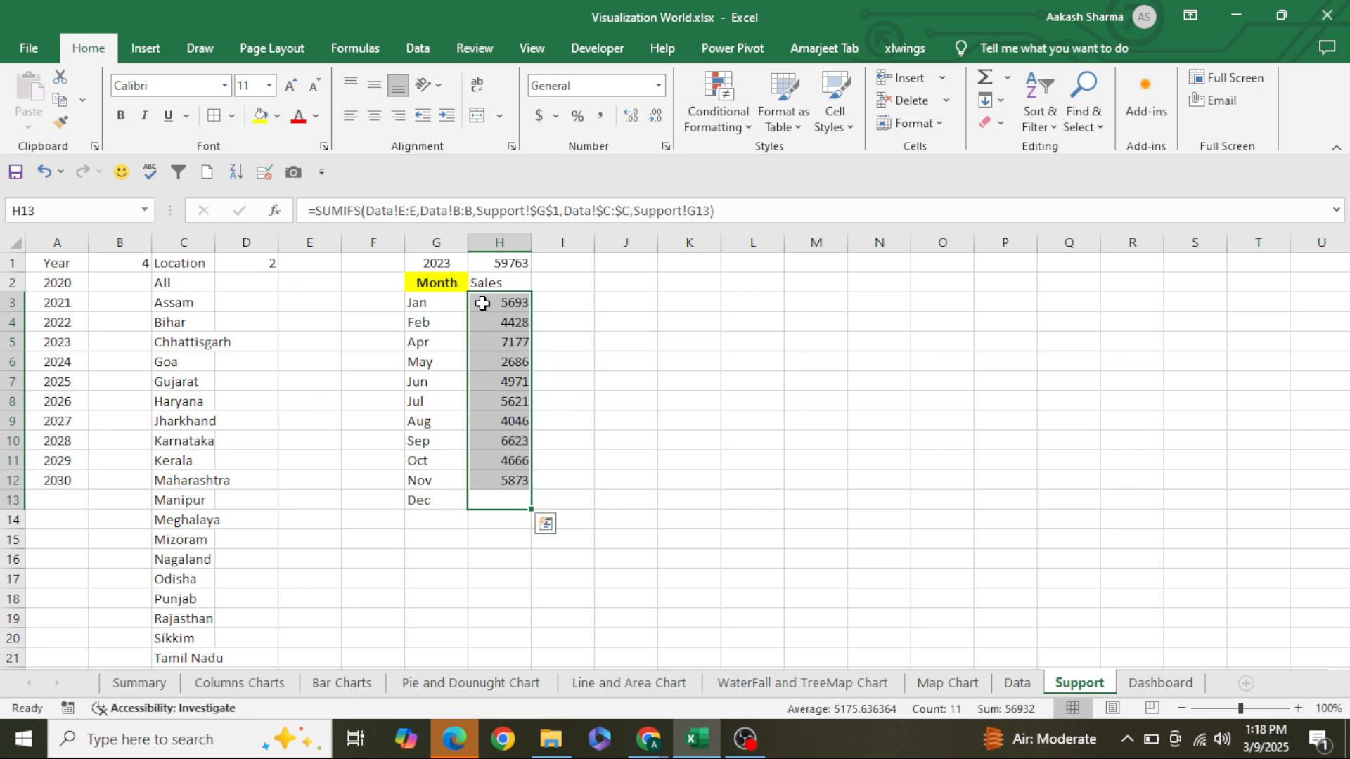
Compare the sum of the monthly sales in H3:H13 with the yearly total formula in H1.
key(ctrl+Up)
key(Down)
key(Down)
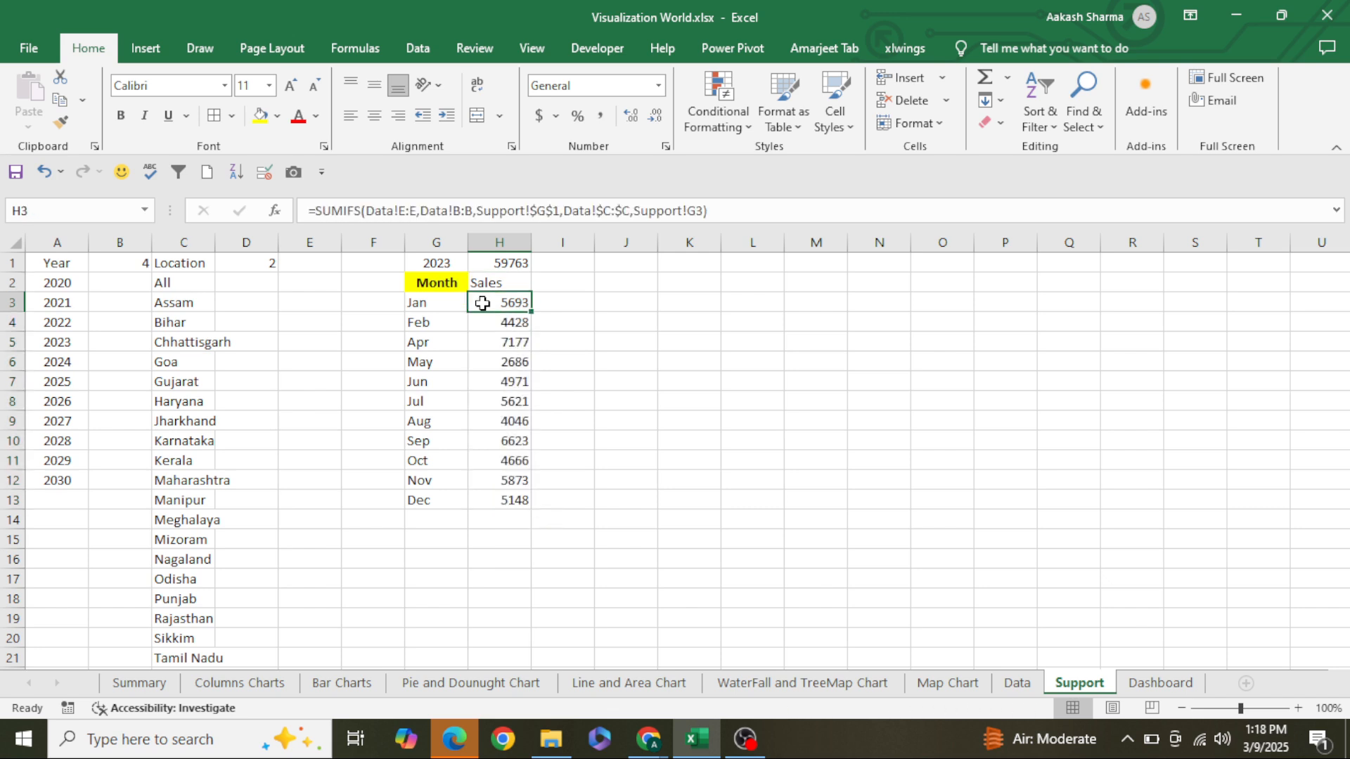
key(ctrl+shift+Down)
key(ctrl+Up)
key(Down)
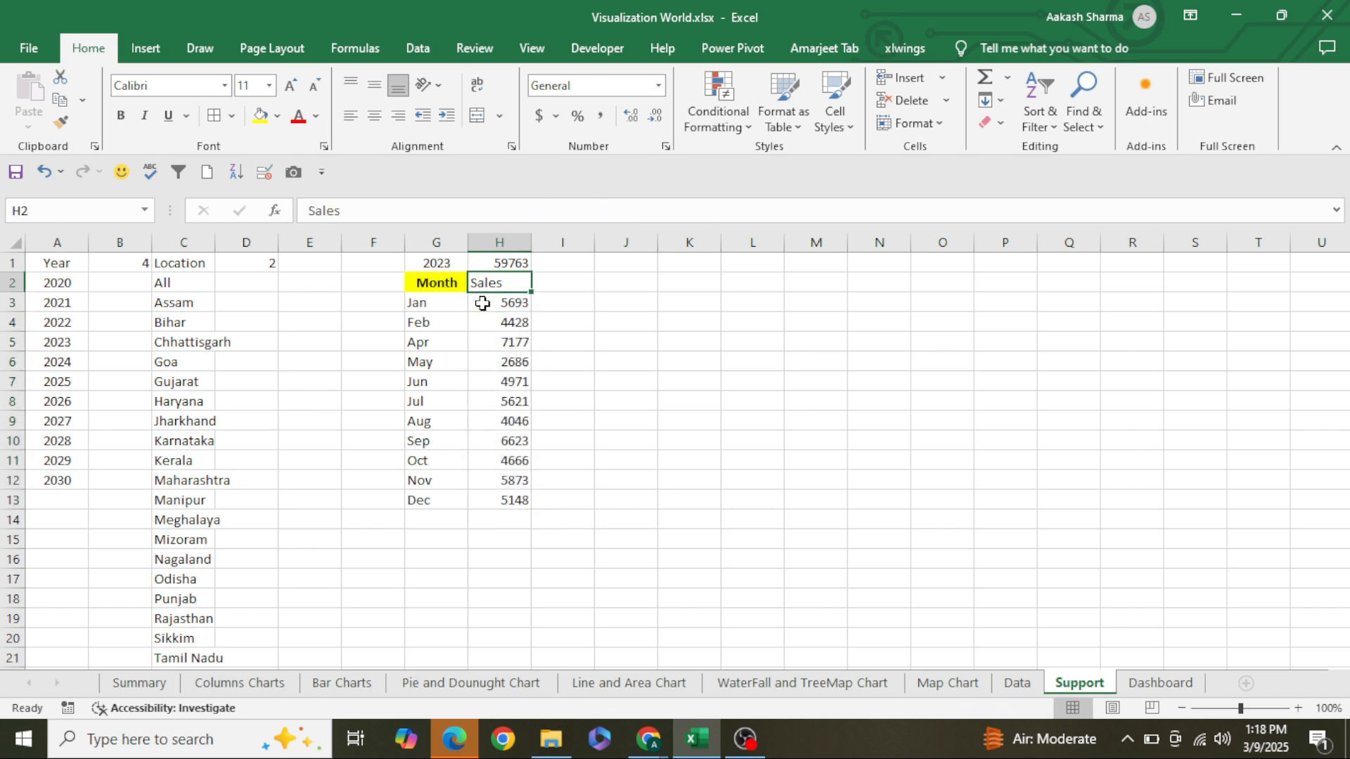
key(Down)
key(ctrl+shift+Down)
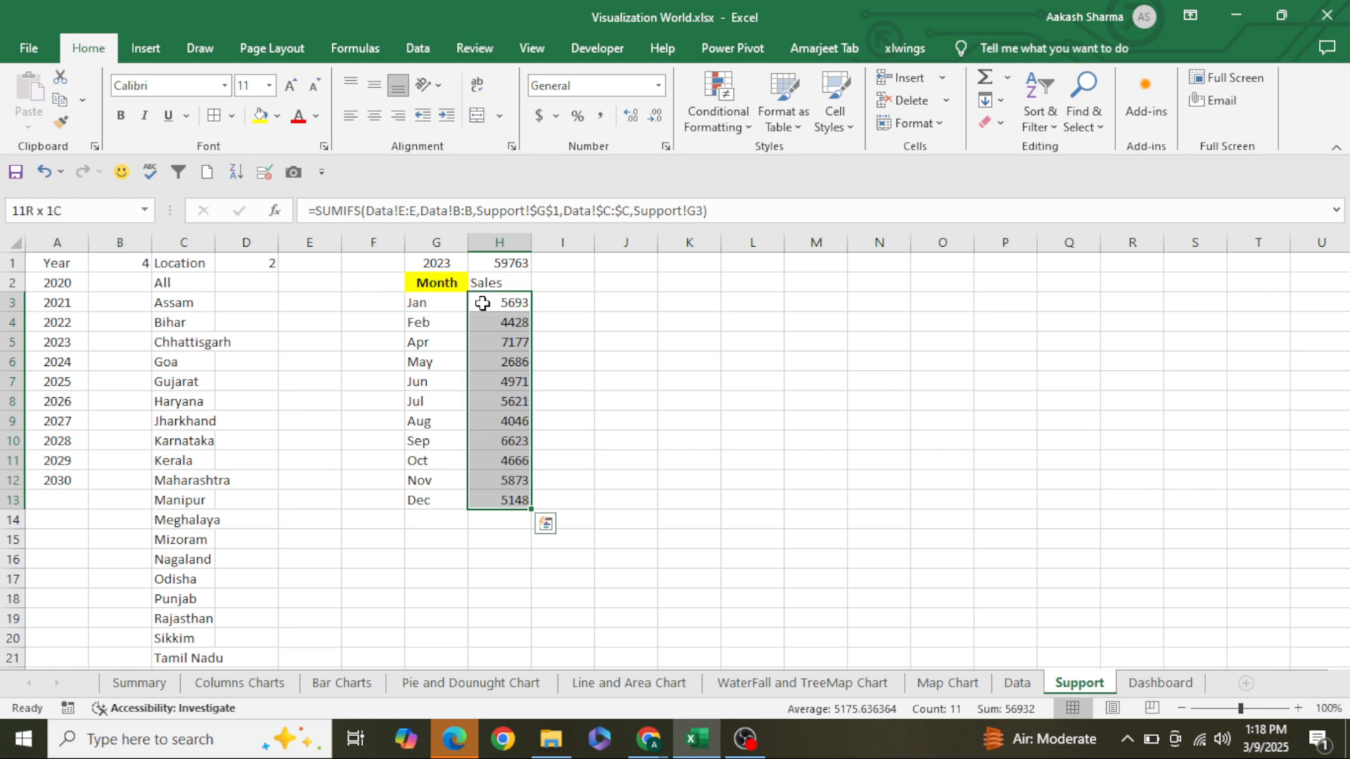
key(ctrl+Up)
key(F2)
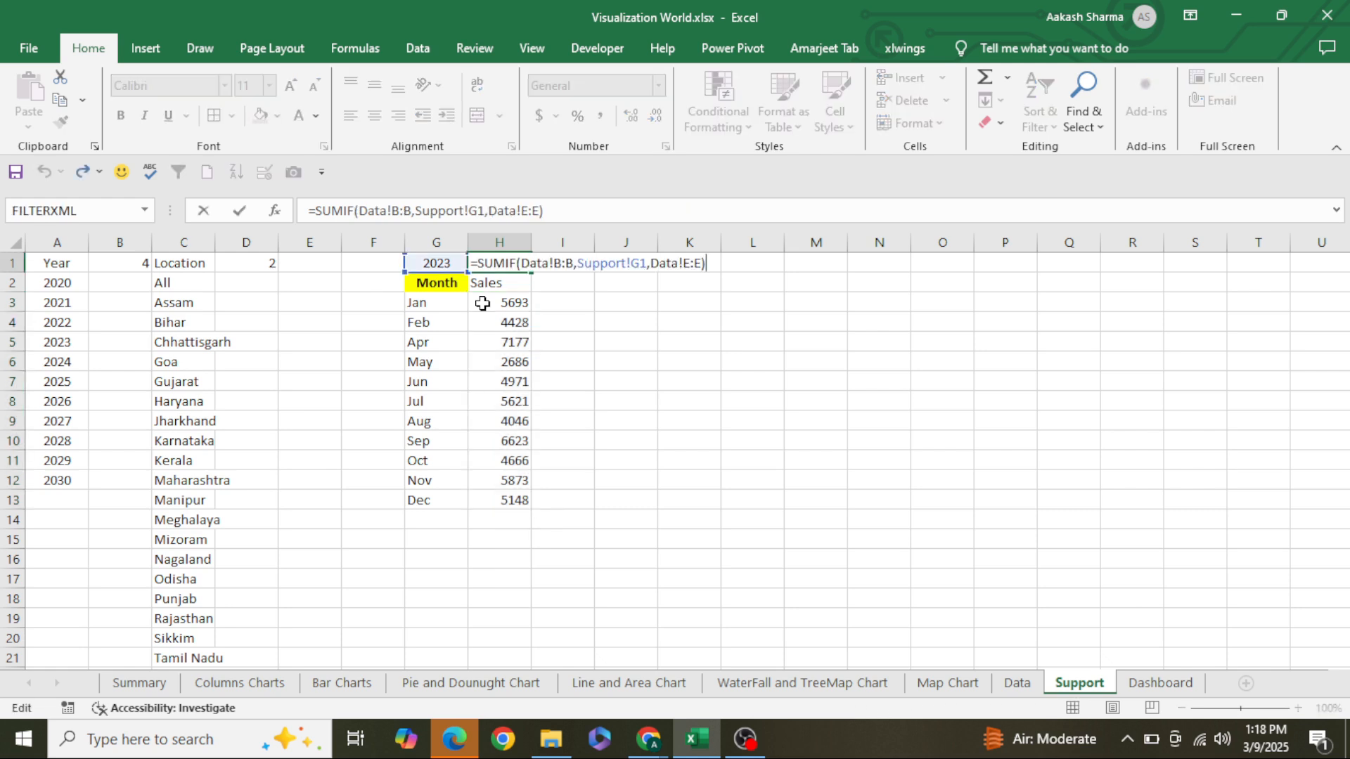
key(Escape)
key(F2)
key(Escape)
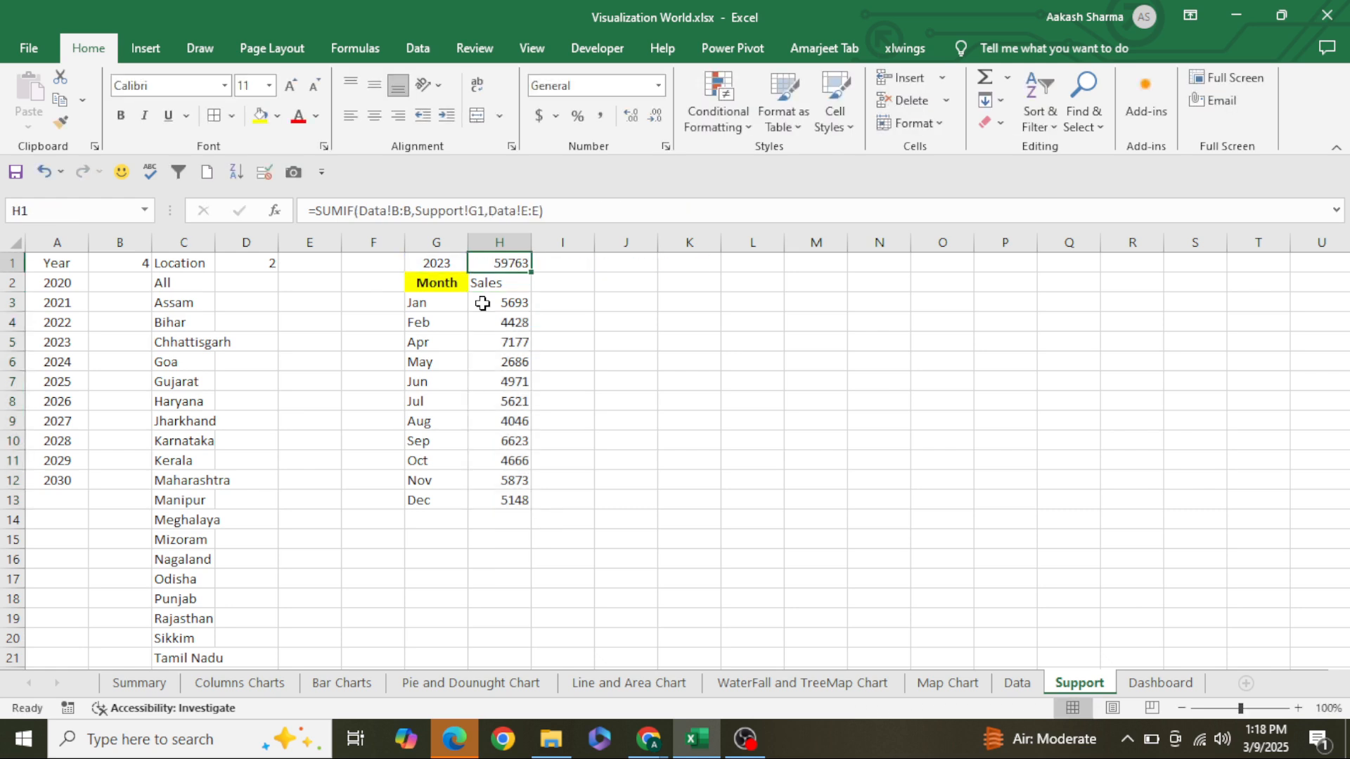
key(Down)
key(Down)
key(ctrl+shift+Down)
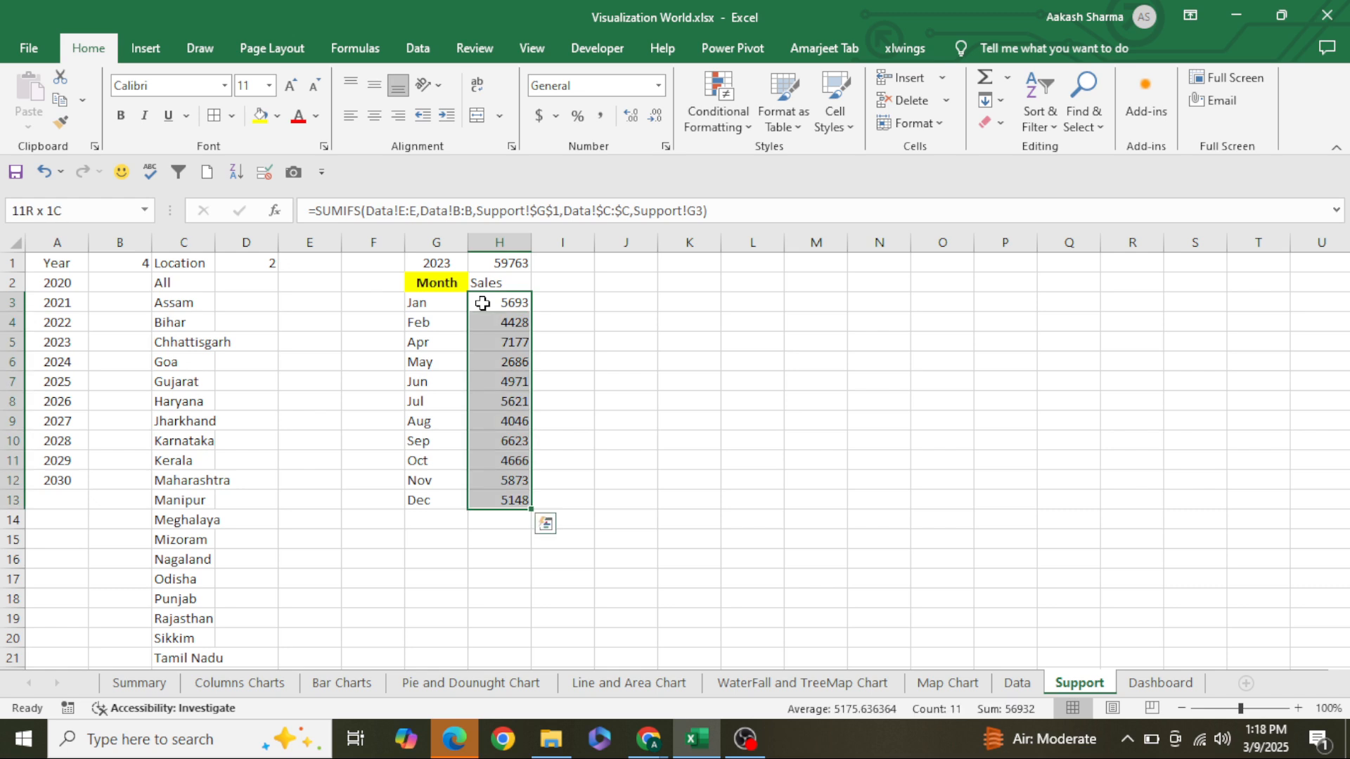
Insert a blank cell at G5 between Feb and Apr, shifting the following months down.
key(Left)
key(shift+Down)
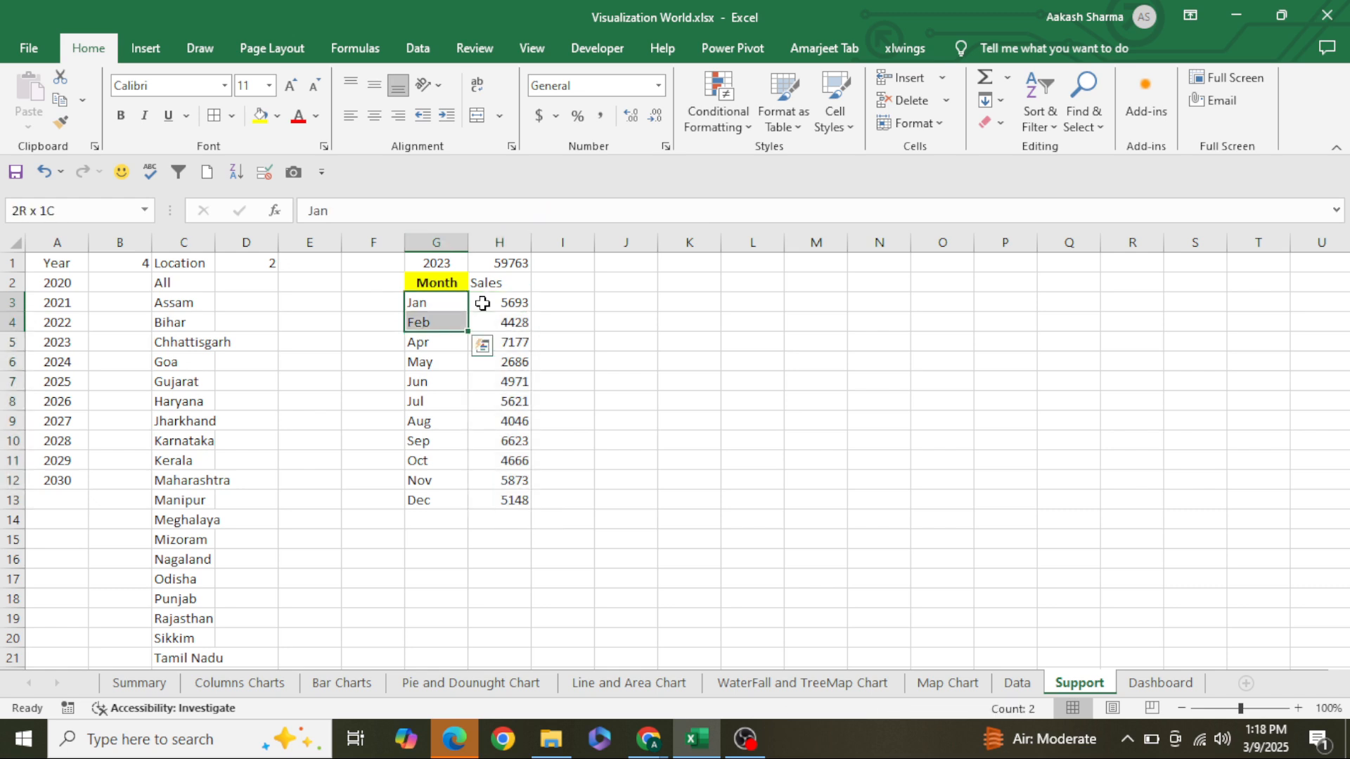
key(shift+Down)
key(Down)
key(Down)
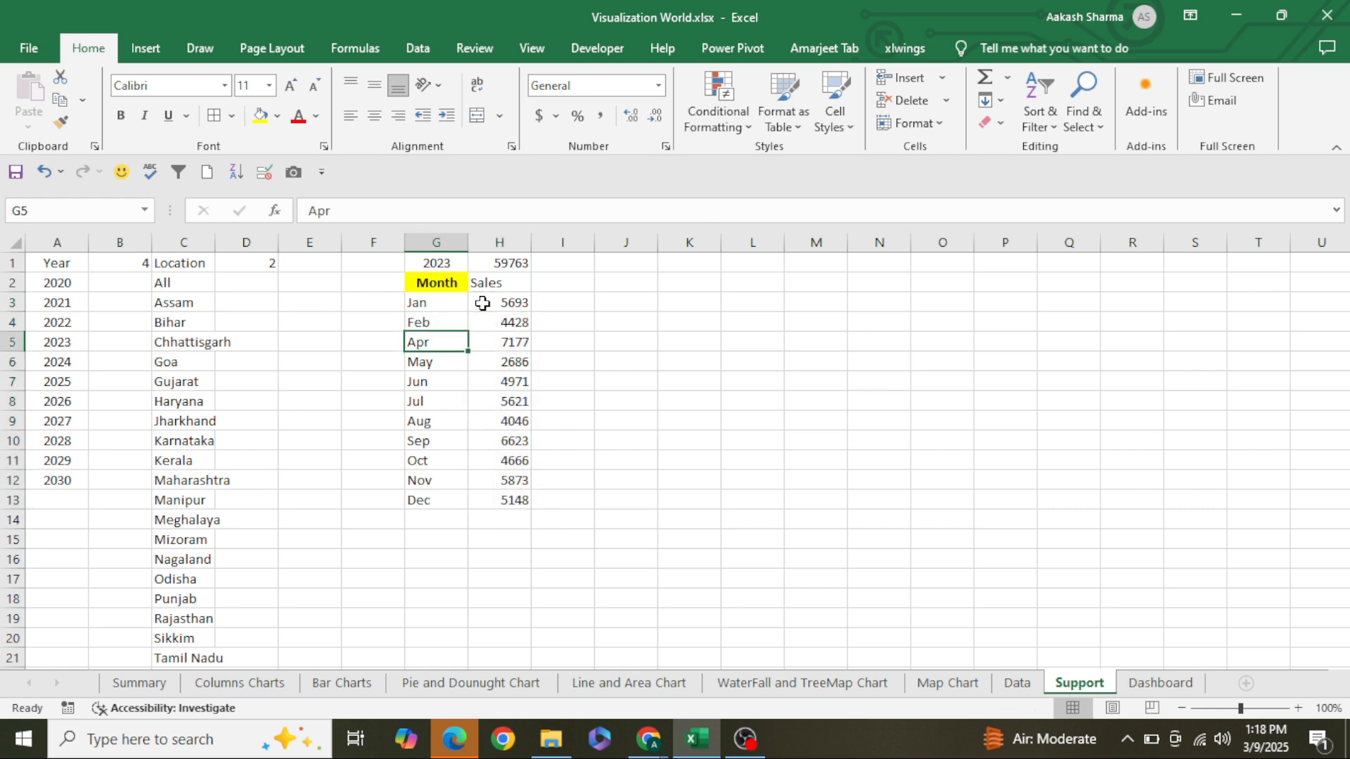
key(ctrl+shift+Down)
key(ctrl+shift+plus)
key(Return)
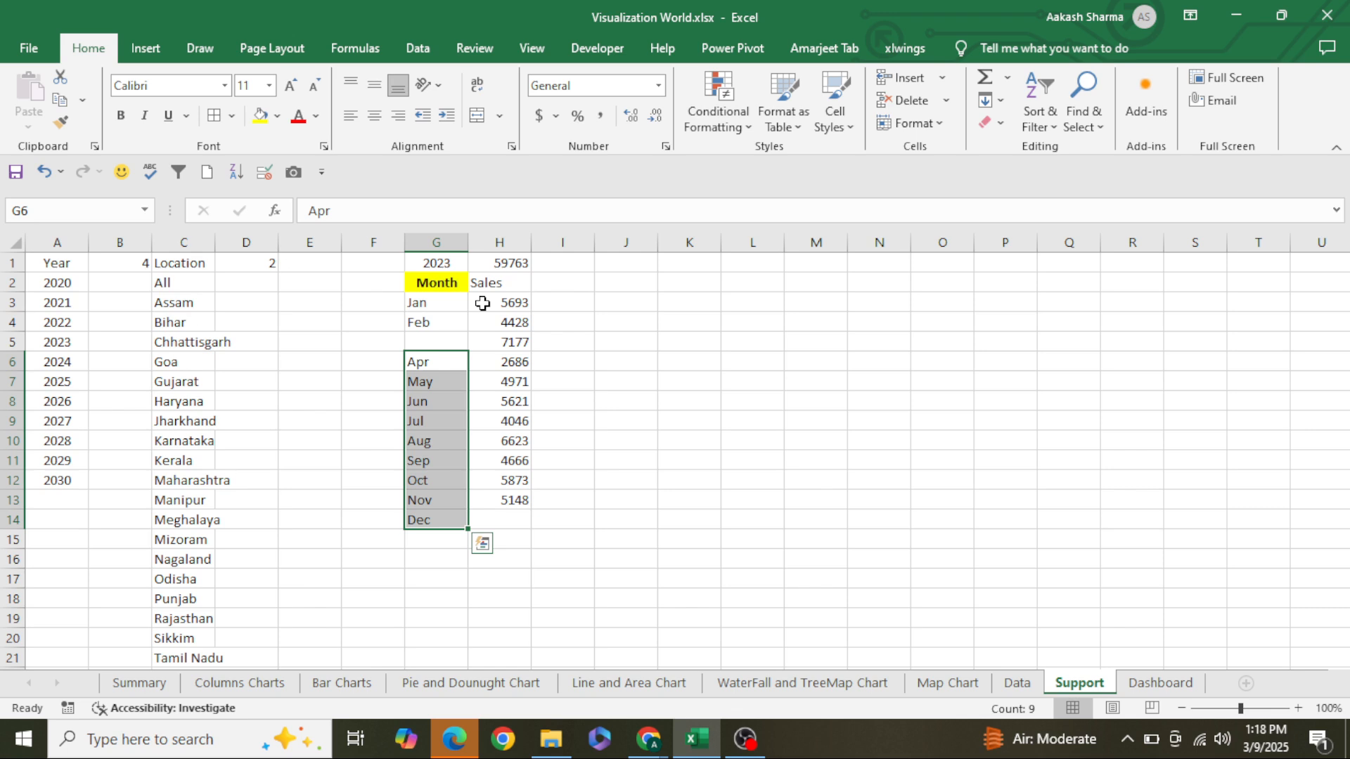
Check which month cells the Sales formulas from H7 up to H3 reference.
key(Right)
key(Down)
key(F2)
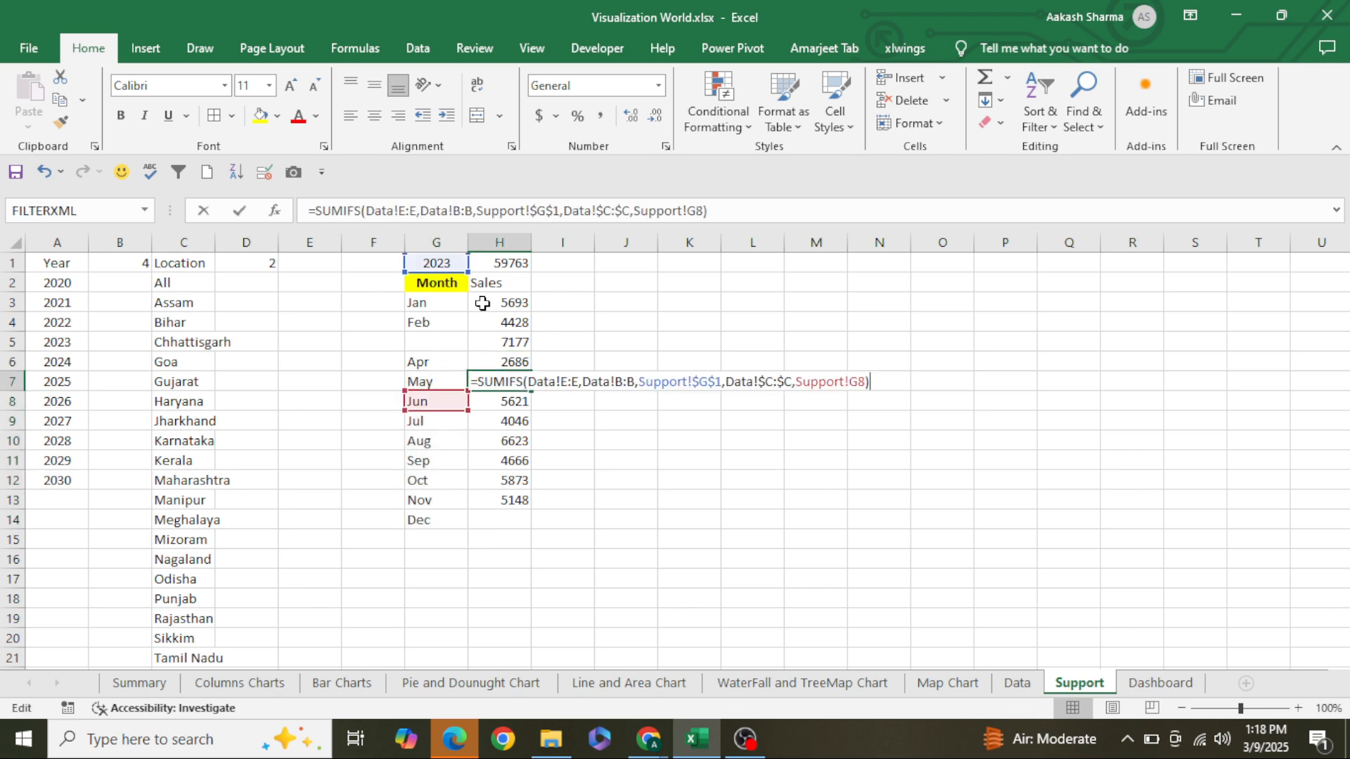
key(shift+Return)
key(F2)
key(shift+Return)
key(F2)
key(shift+Return)
key(F2)
key(shift+Return)
key(F2)
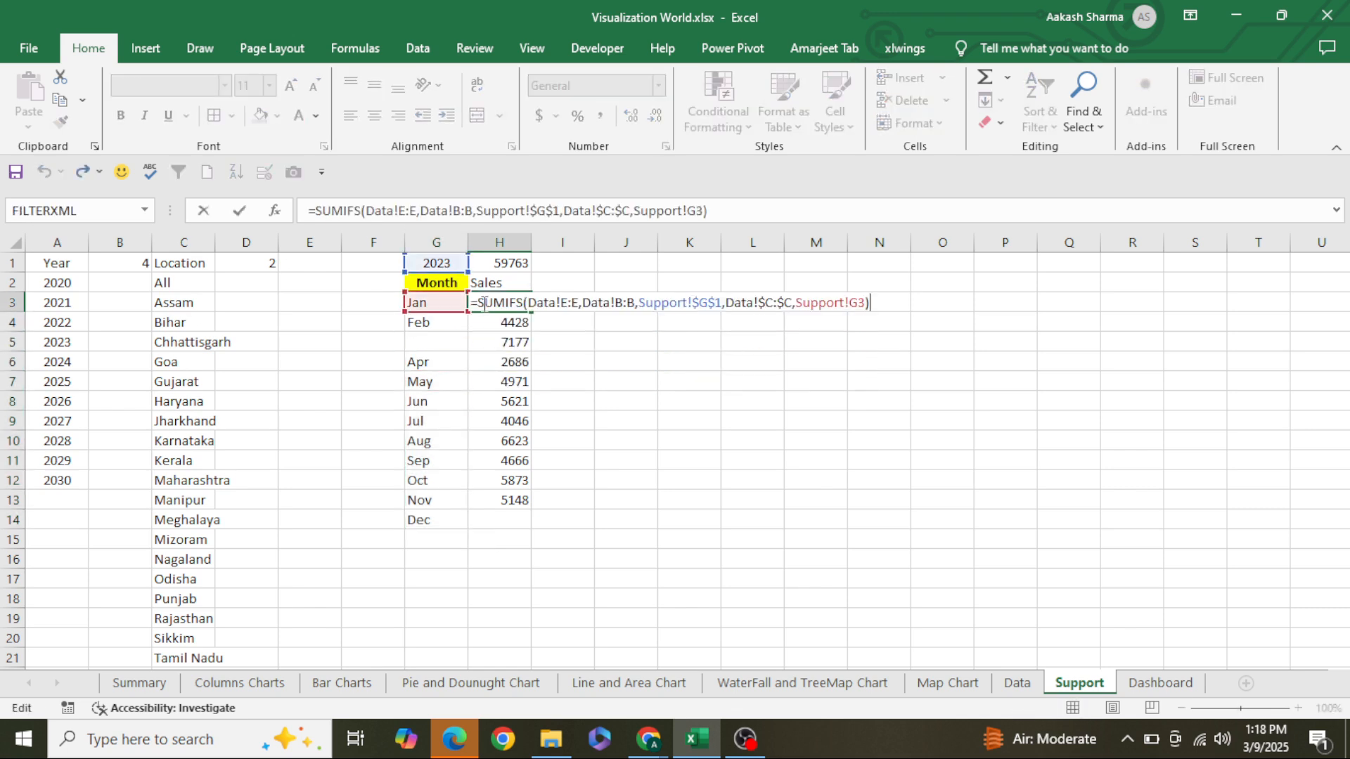
key(Return)
Enter the missing month Mar in G5.
key(Left)
key(Down)
text(Mar)
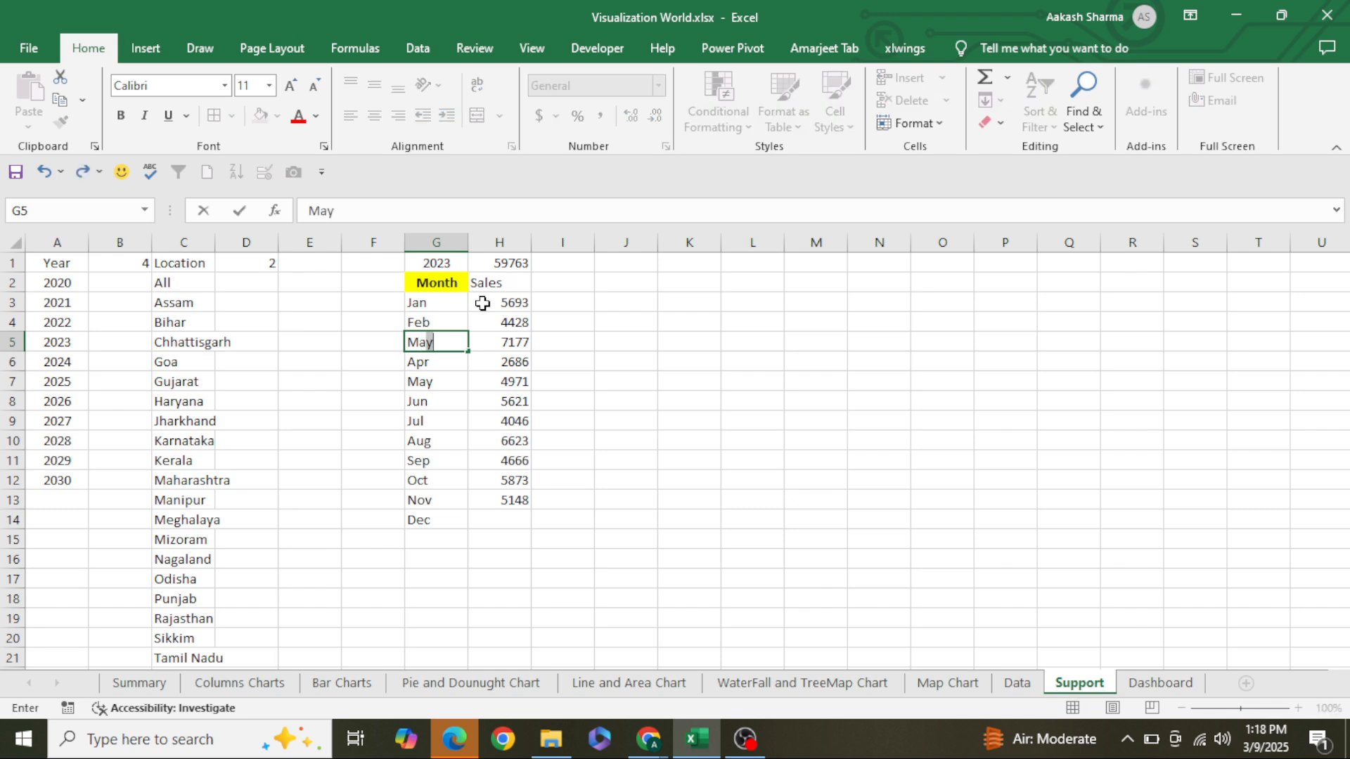
key(Return)
Refill the SUMIFS formula from H3 down to H14 so all twelve months are covered.
key(Right)
key(Up)
key(Up)
key(Up)
key(ctrl+shift+Down)
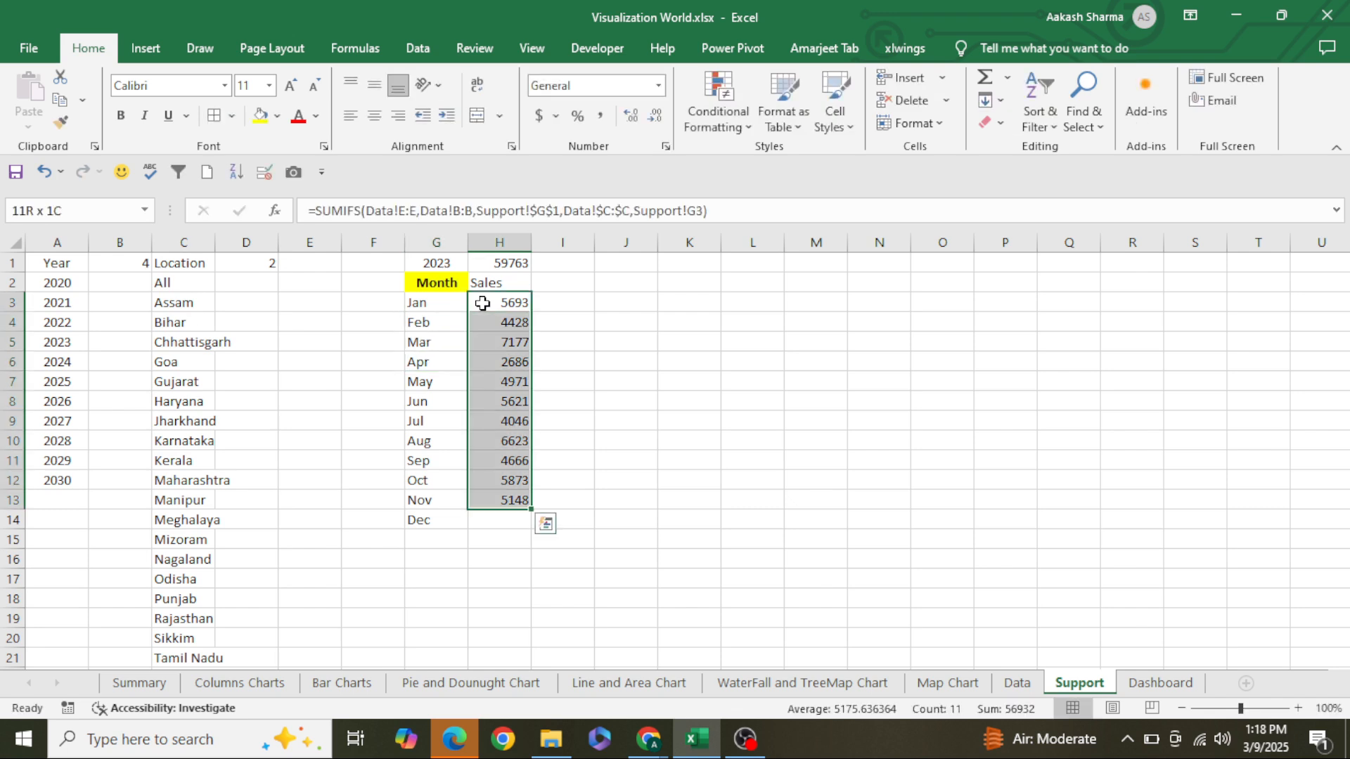
key(ctrl+d)
key(shift+Down)
key(ctrl+d)
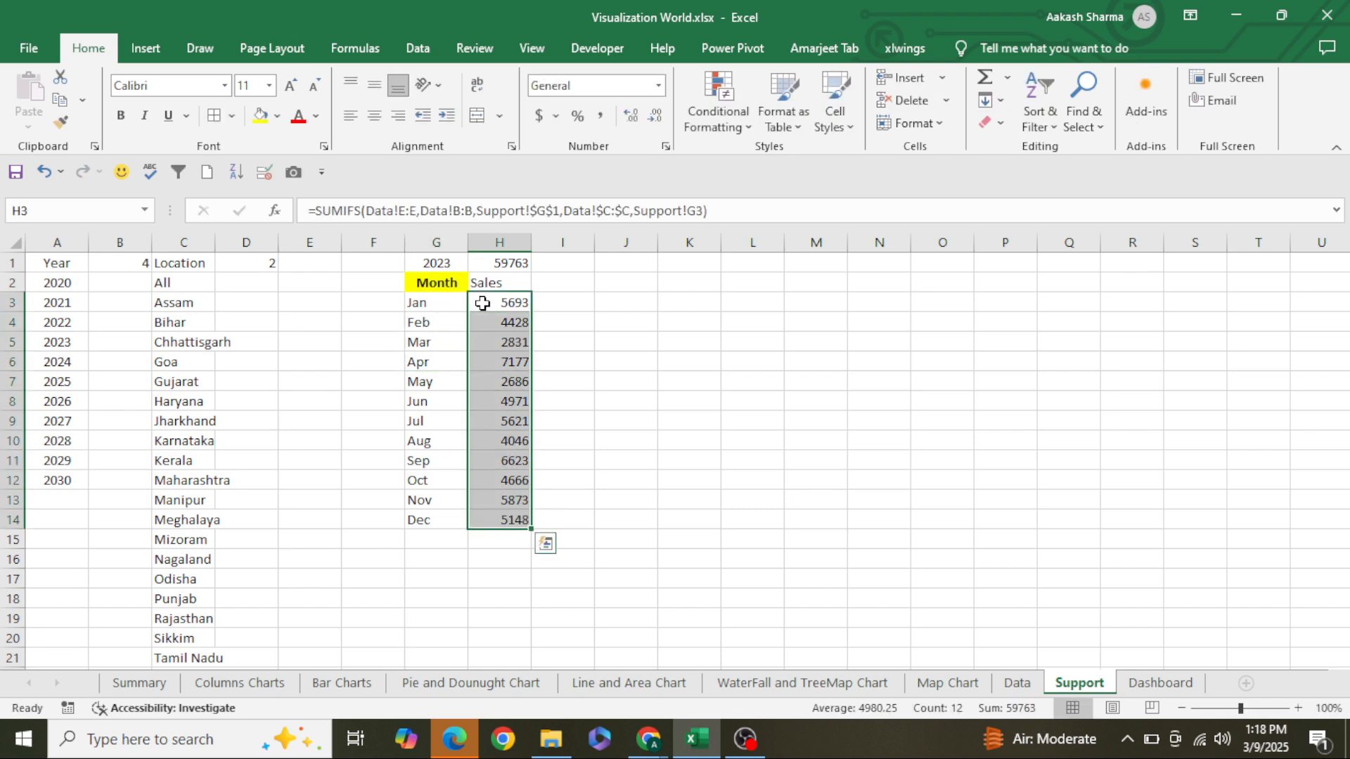
Compare the sum of the twelve monthly sales values in H3:H14 with the yearly total in H1.
key(Right)
key(Left)
key(ctrl+shift+Down)
key(Up)
key(Up)
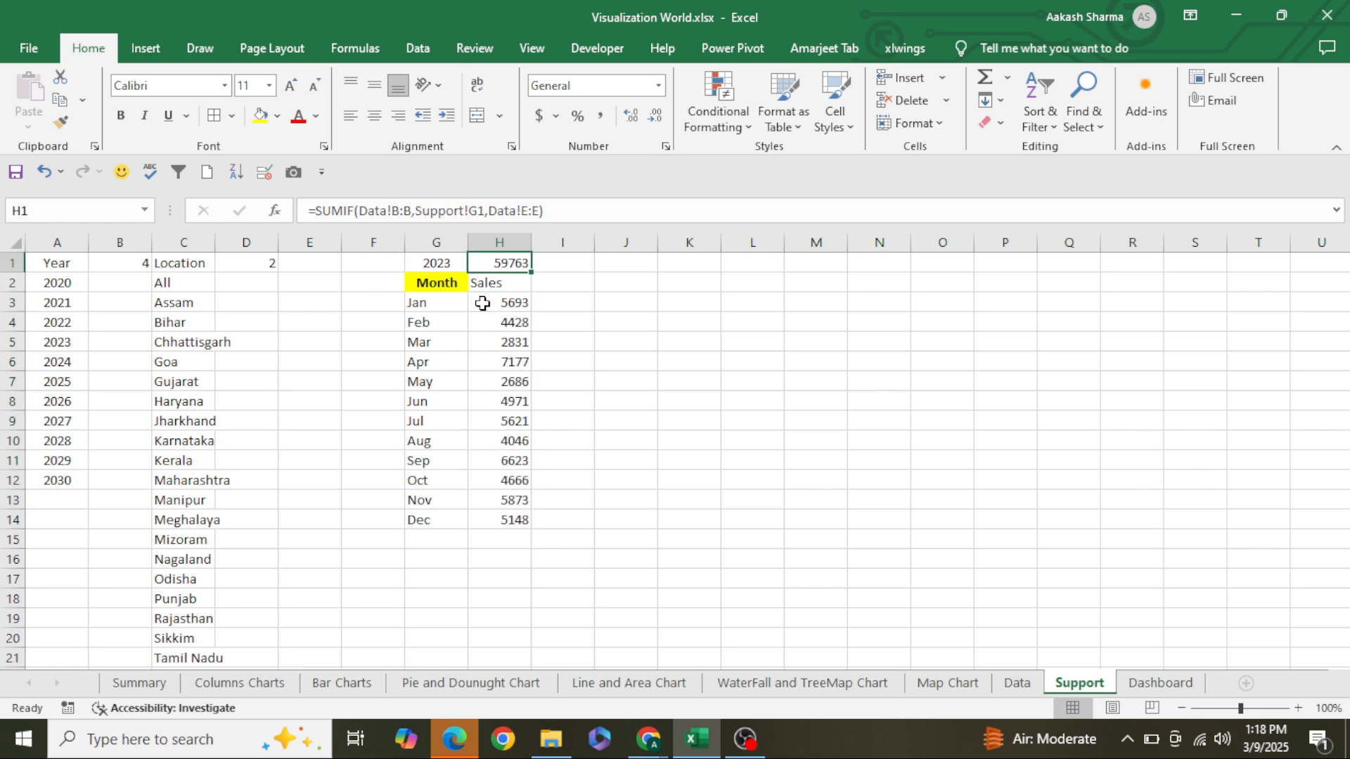
key(ctrl+Down)
key(ctrl+Up)
key(Down)
key(Up)
key(Down)
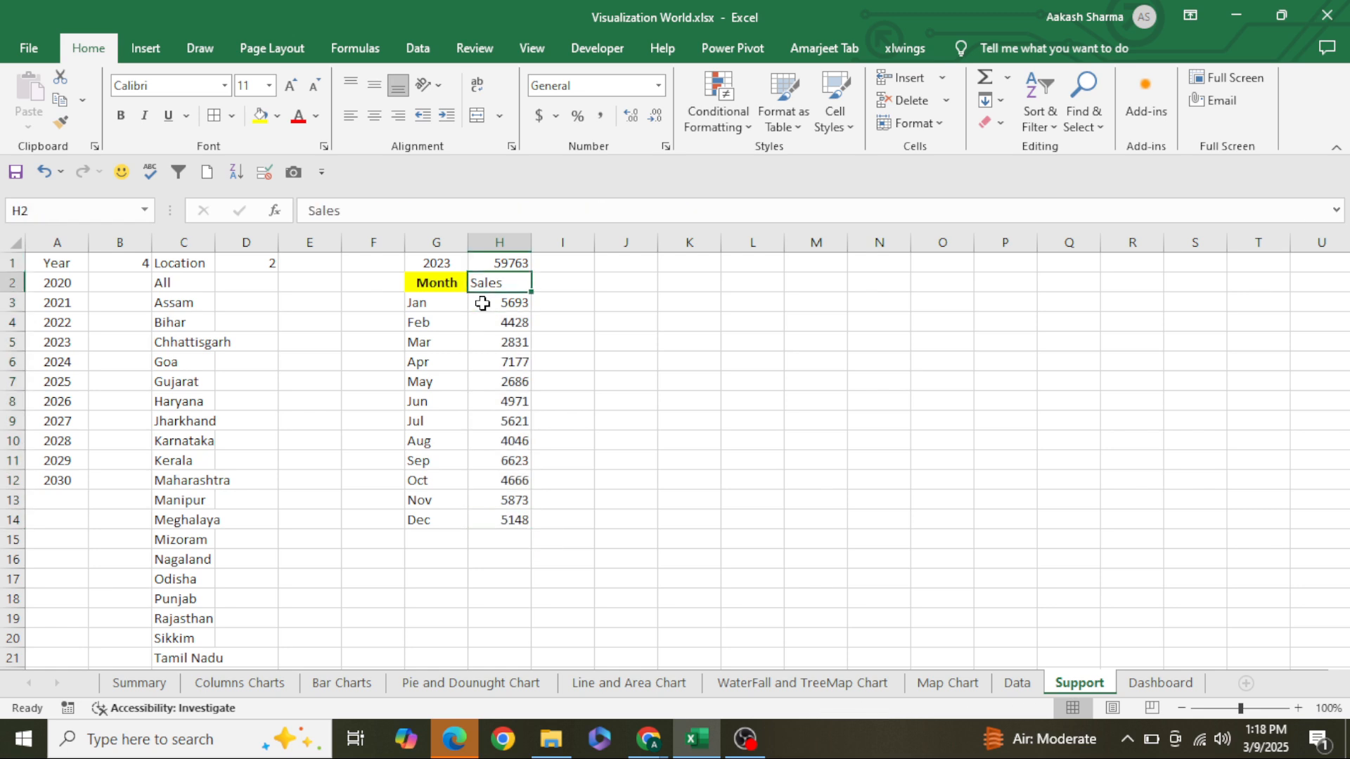
key(Down)
key(ctrl+shift+Down)
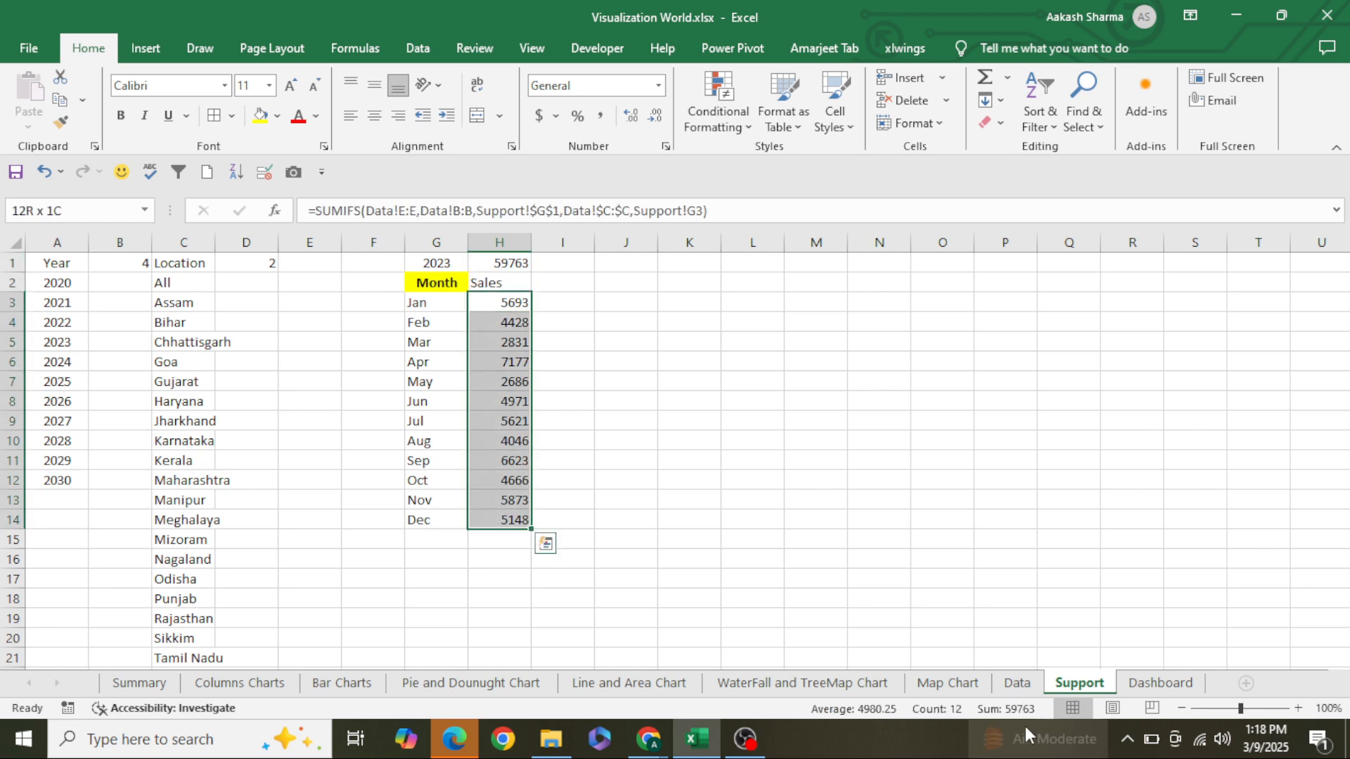
Divide the SUMIFS formula in H3 by the yearly total $H$1 and fill it down to H14.
double_click(509, 301)
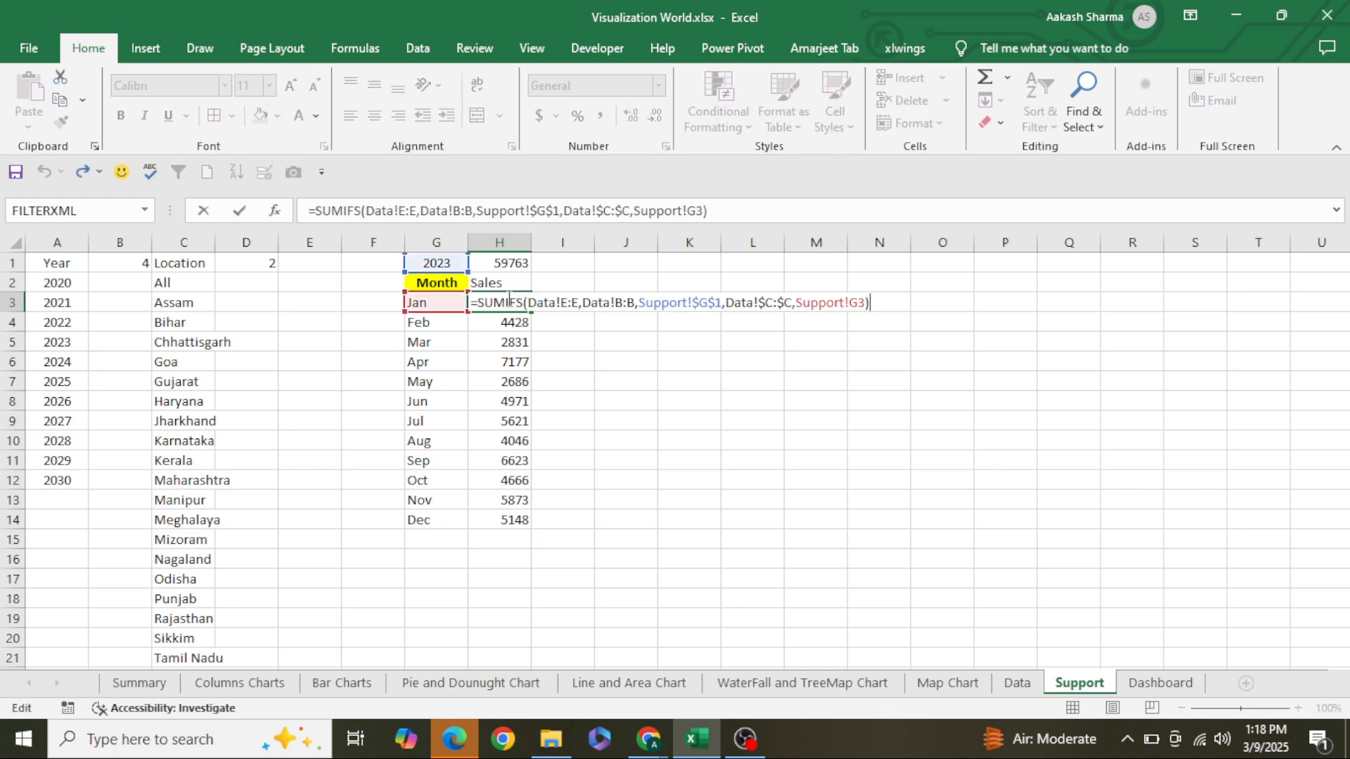
key(F2)
key(Up)
key(Up)
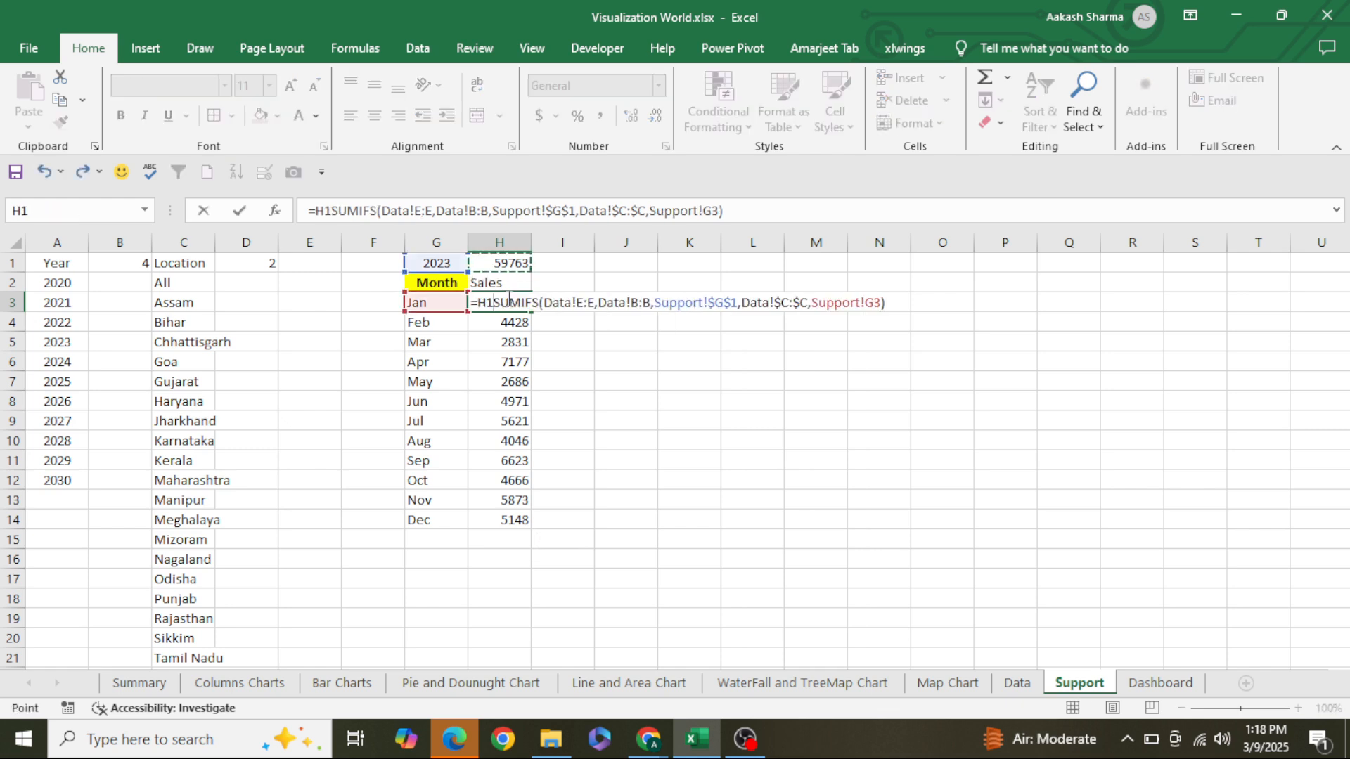
key(BackSpace)
key(BackSpace)
key(End)
text(/)
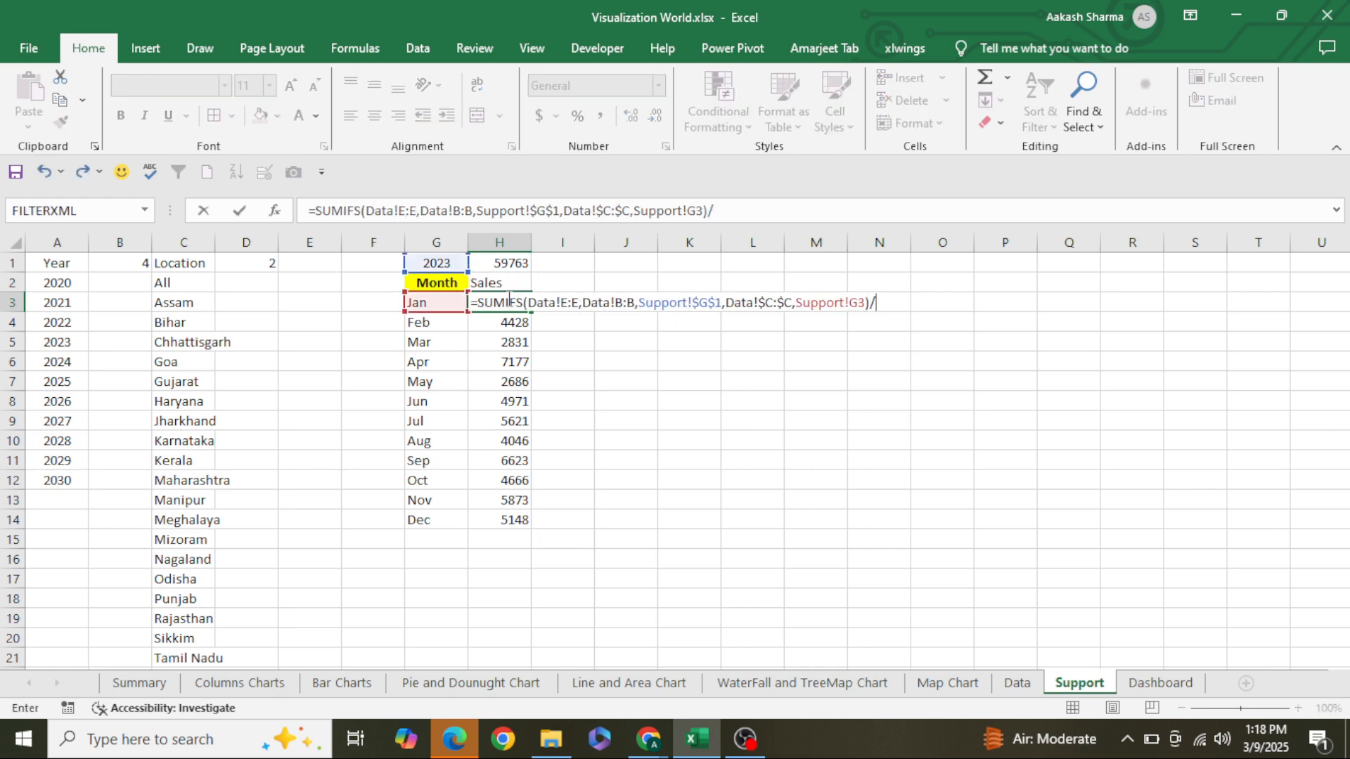
key(Up)
key(Up)
key(F4)
key(ctrl+Return)
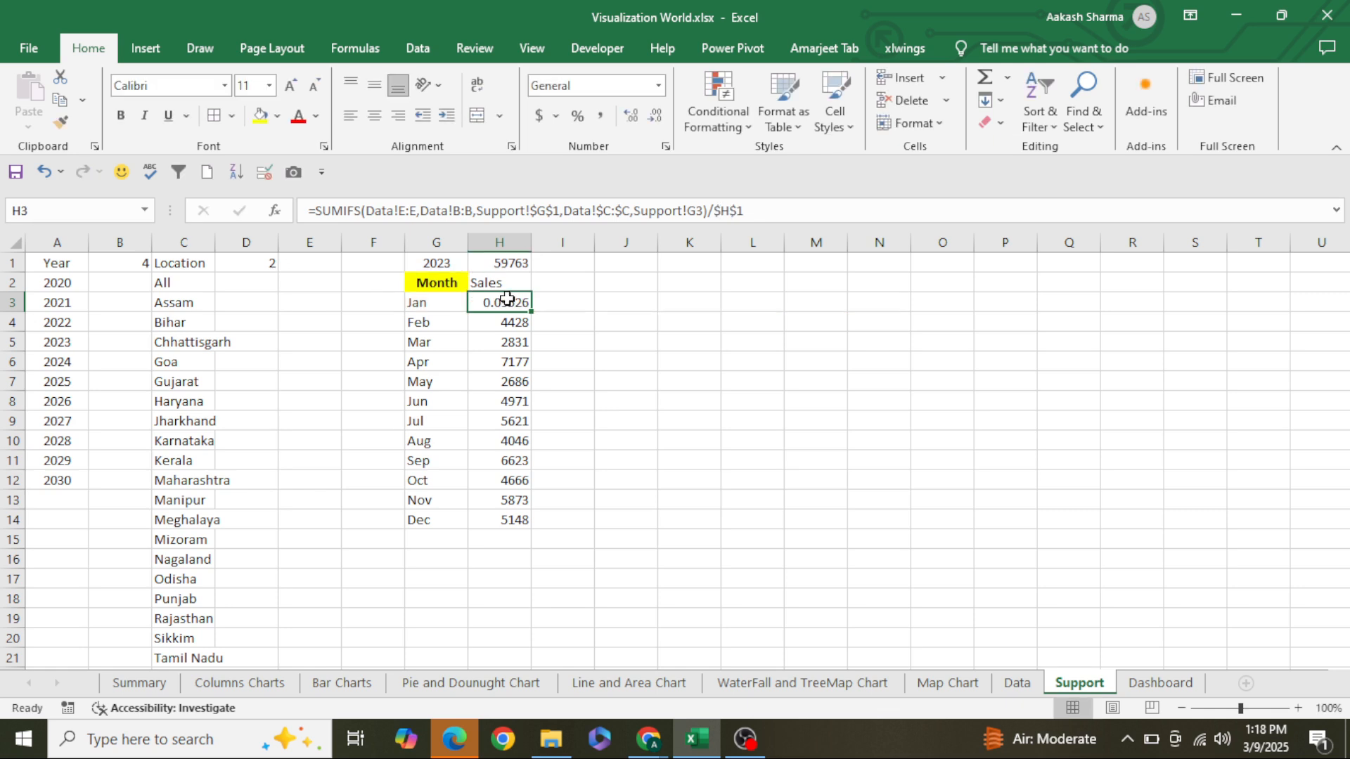
key(ctrl+shift+Down)
key(ctrl+d)
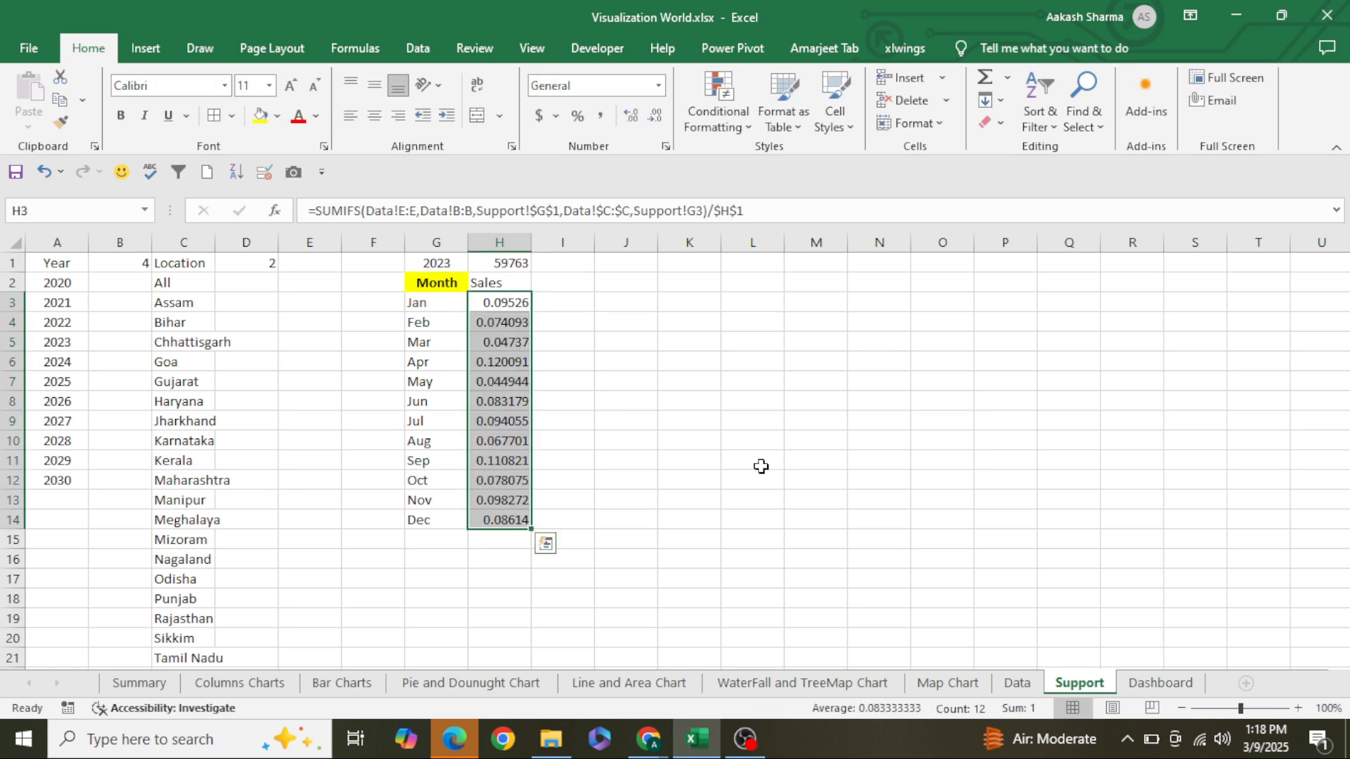
Format the monthly sales shares in H3:H14 as percentages and center them.
key(ctrl+shift+percent)
key(alt+h)
key(a)
key(c)
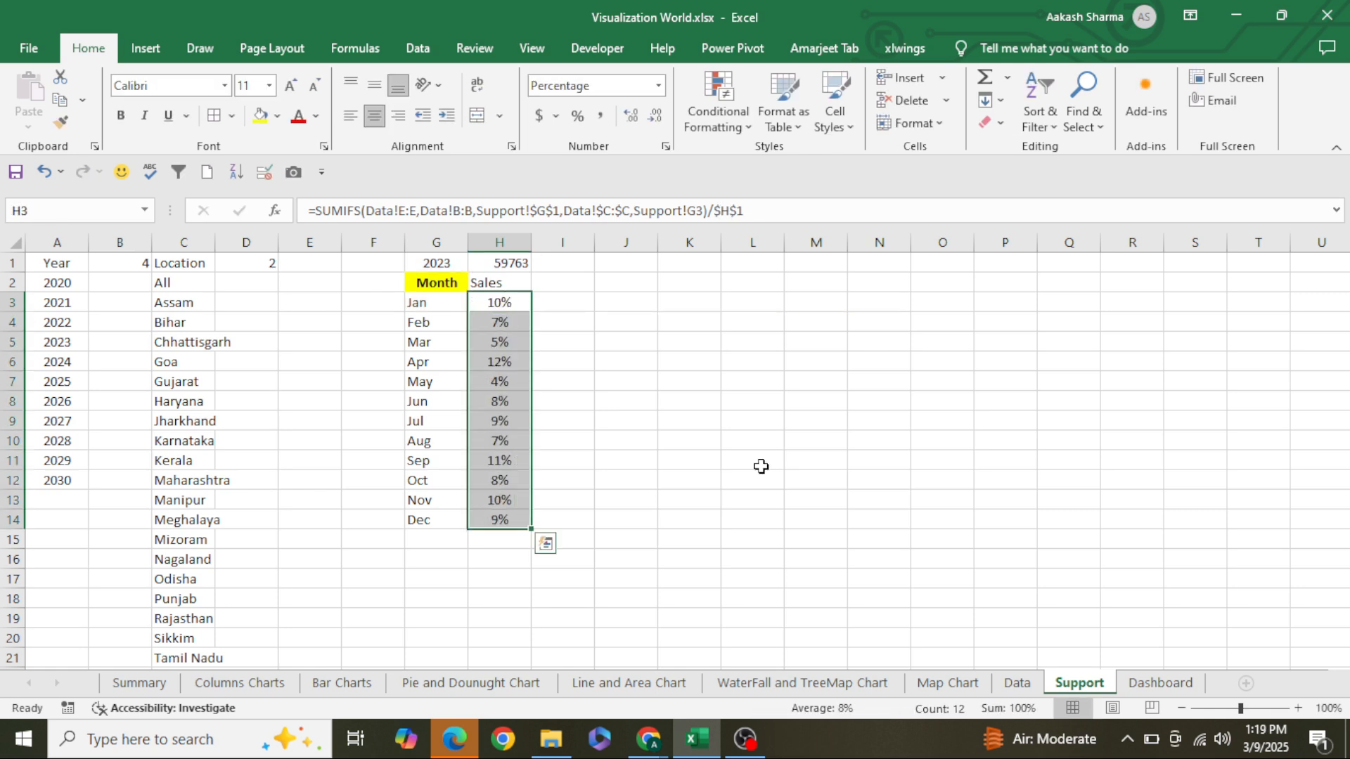
Center the month names in G3:G14 on the Support sheet.
key(Up)
key(Left)
key(ctrl+shift+Down)
key(shift+Right)
key(Down)
key(ctrl+shift+Down)
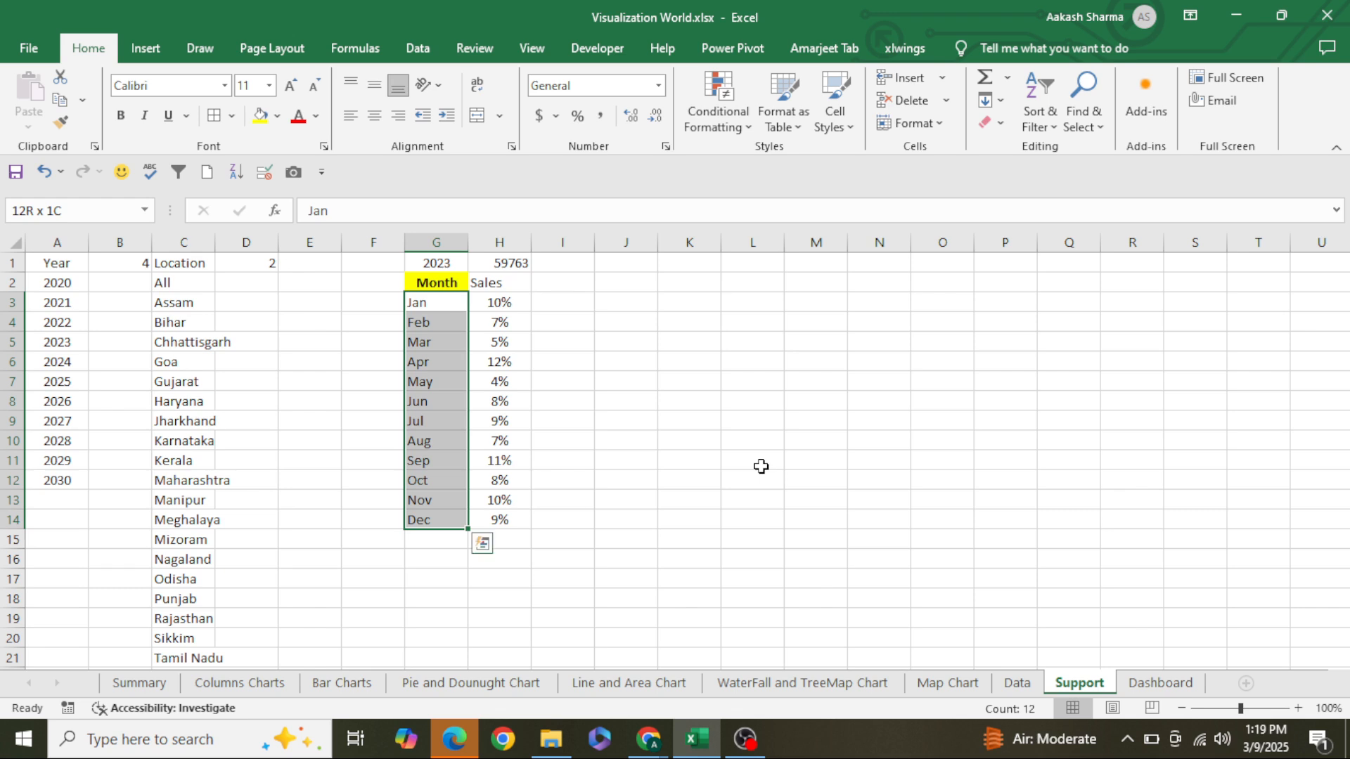
key(alt+h)
key(a)
key(c)
key(Up)
key(ctrl+shift+Down)
key(shift+Right)
key(Up)
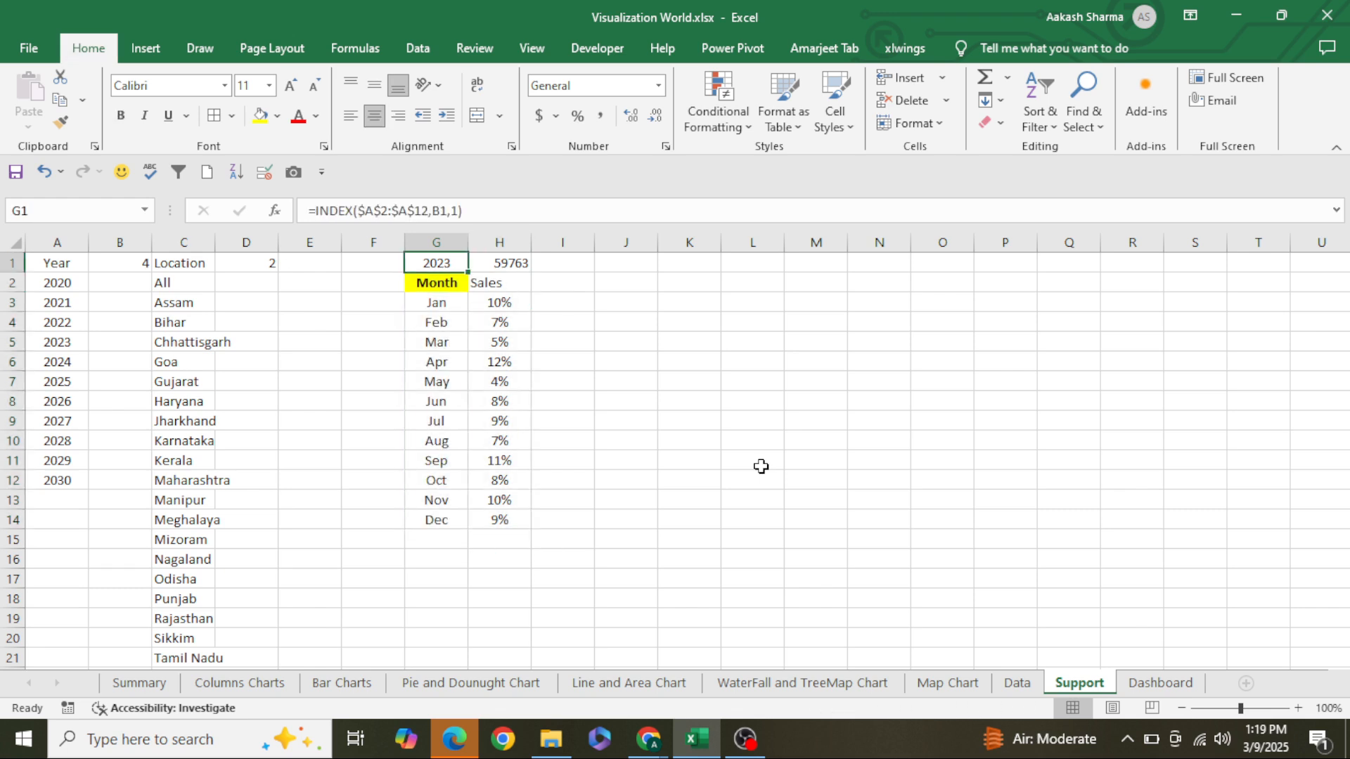
key(ctrl+Page_Up)
key(ctrl+Page_Down)
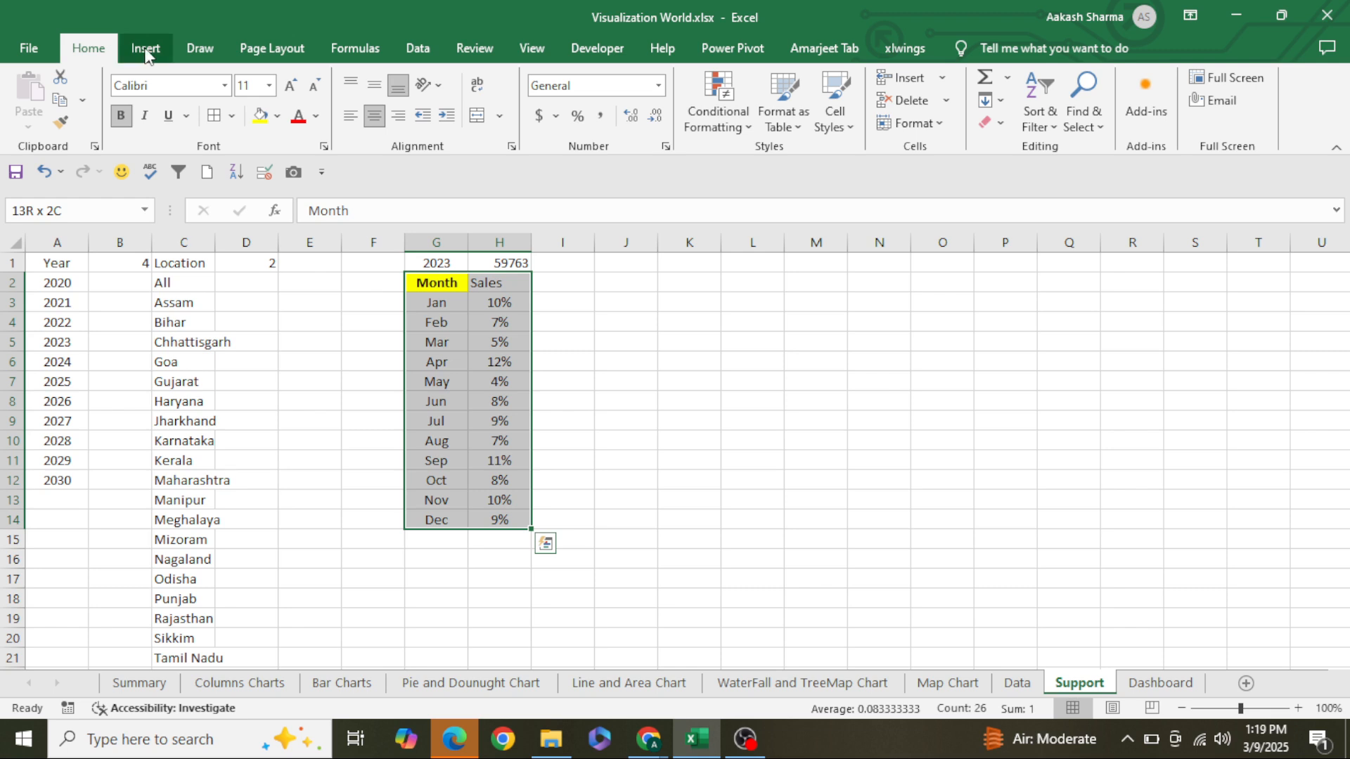
Add the column header Target% in cell I2, beside the Sales header.
click(495, 303)
key(Up)
key(Right)
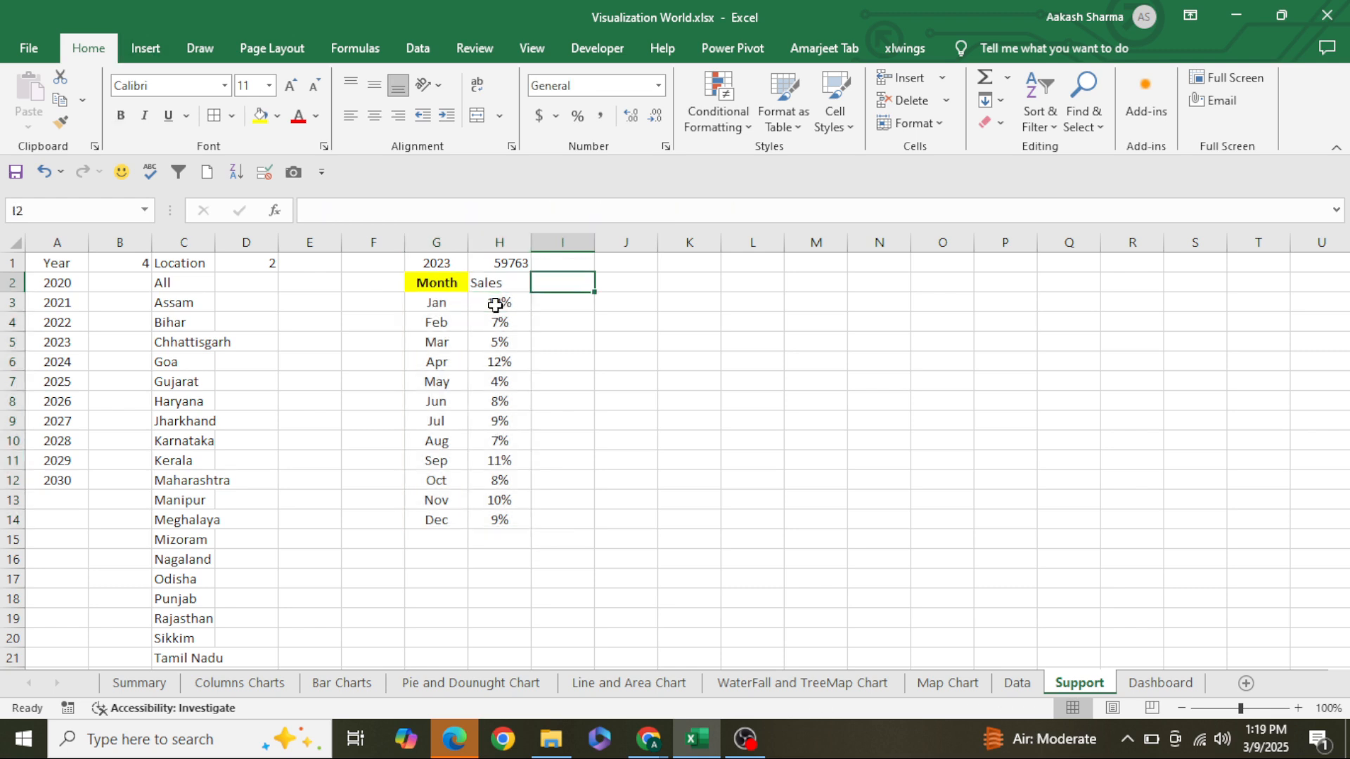
text(Tar)
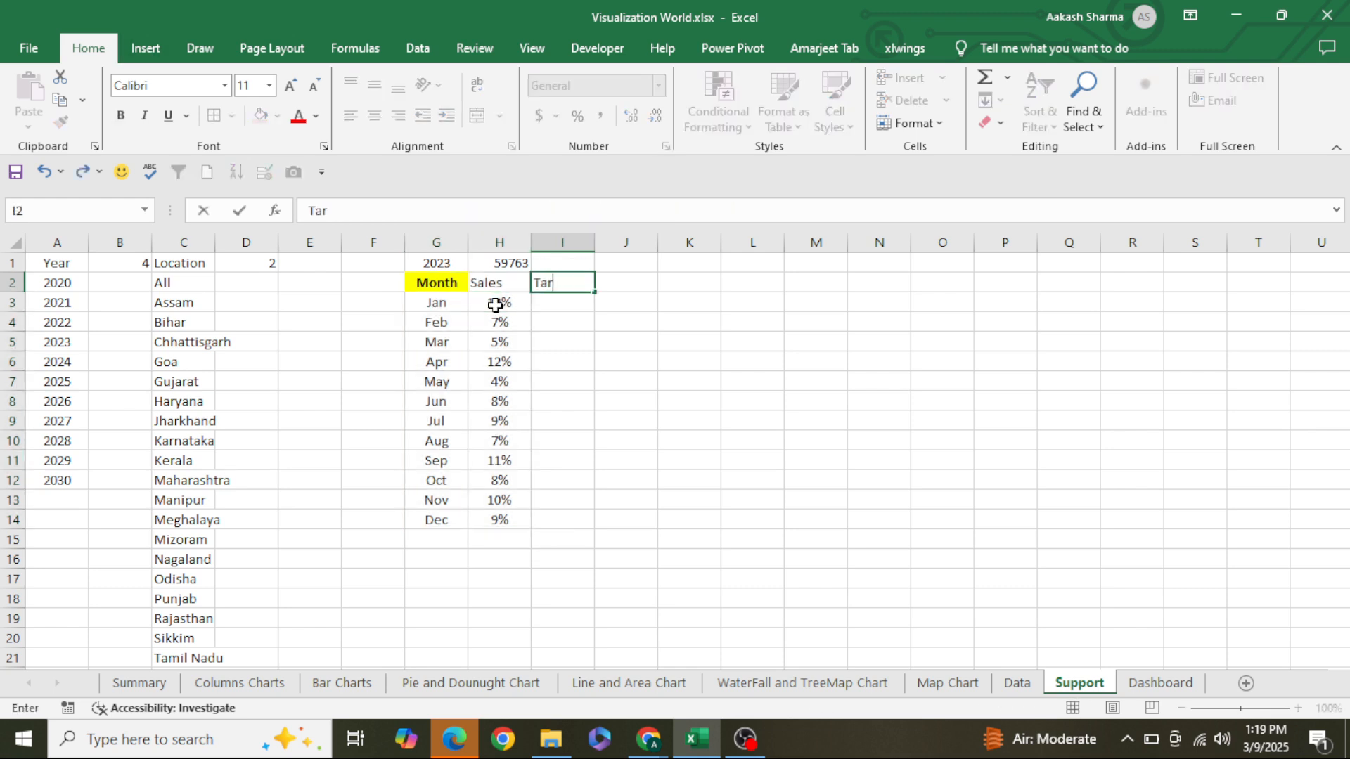
text(get%)
key(Return)
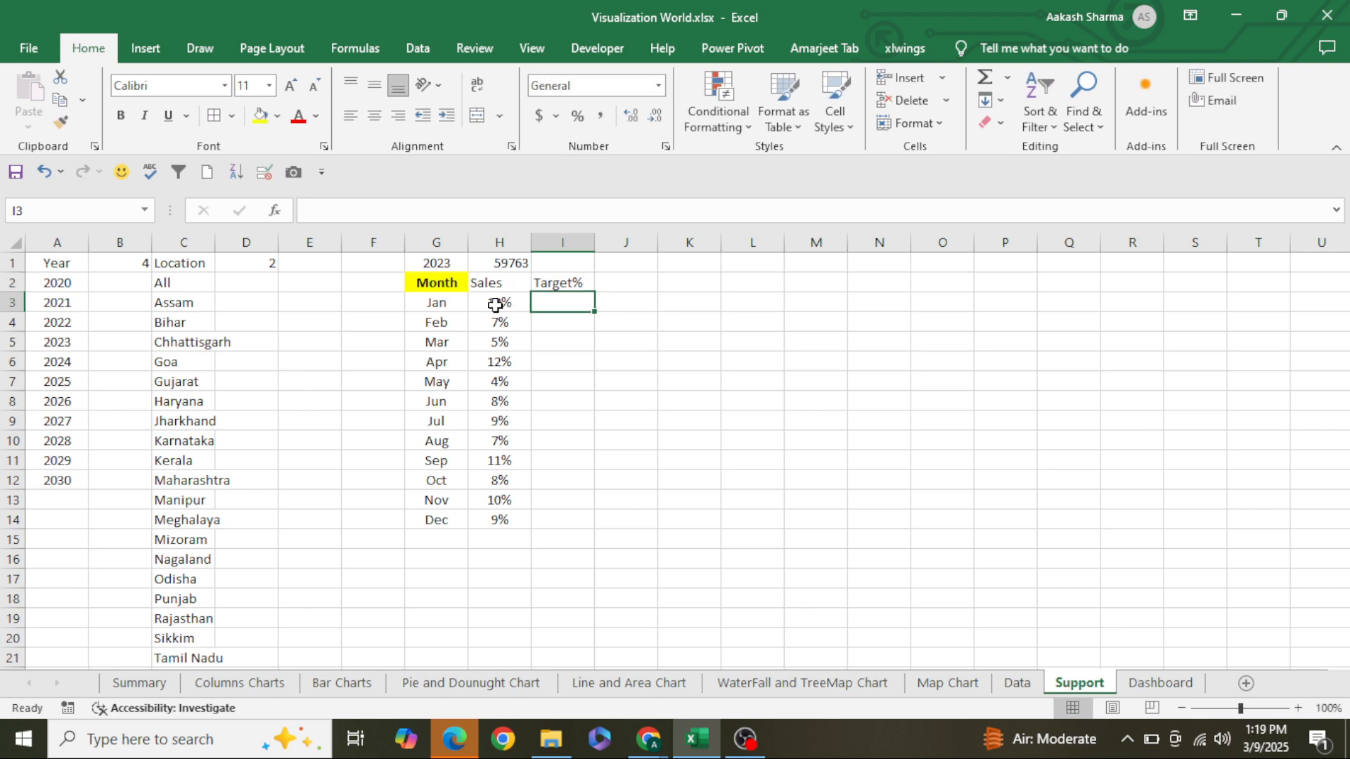
Enter 25% as the January target in I3.
click(495, 303)
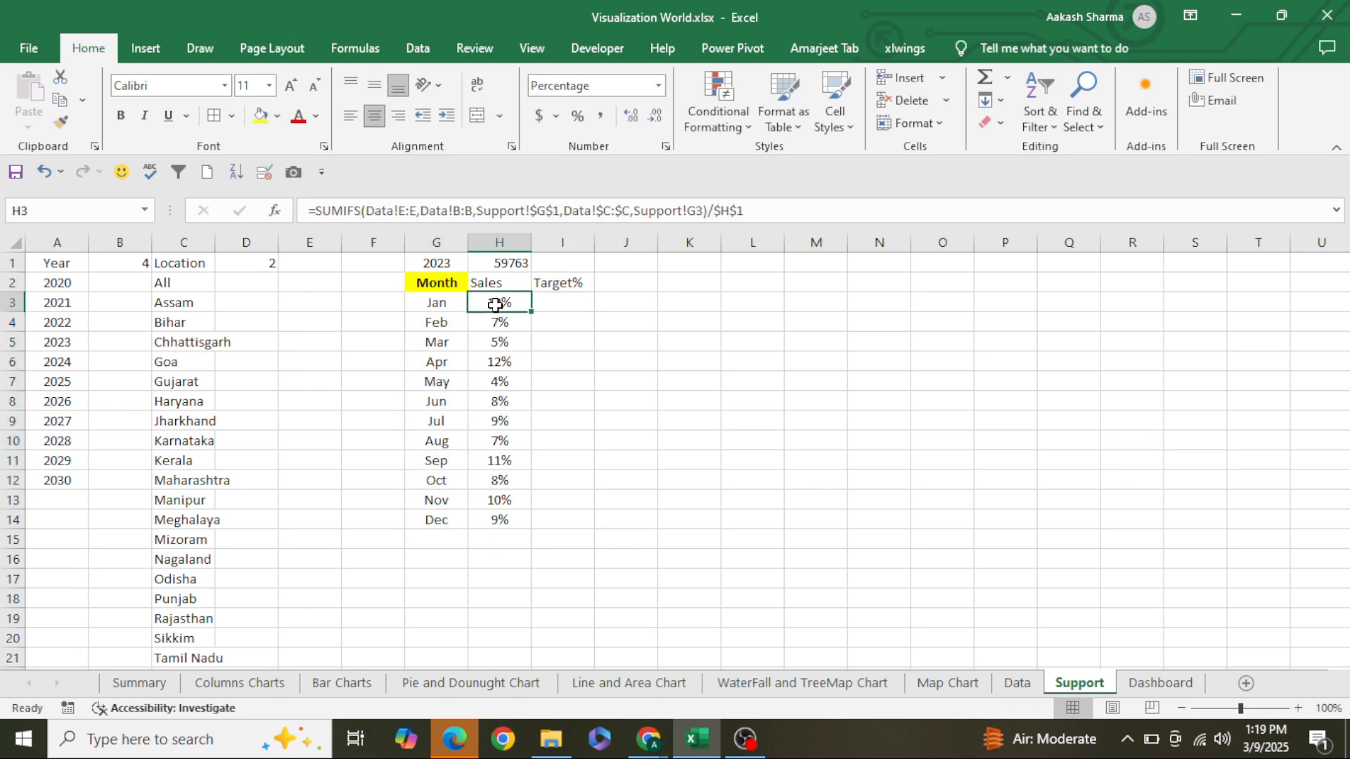
key(Right)
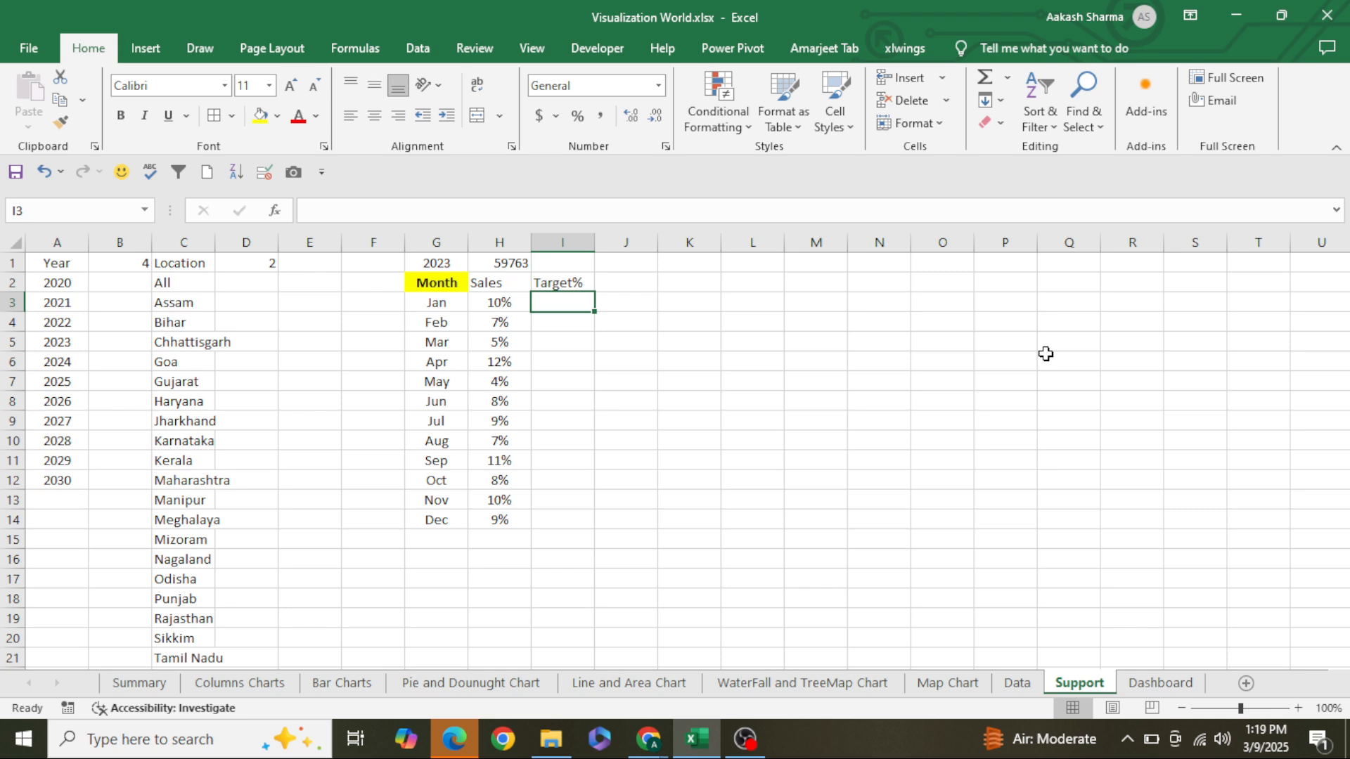
text(=)
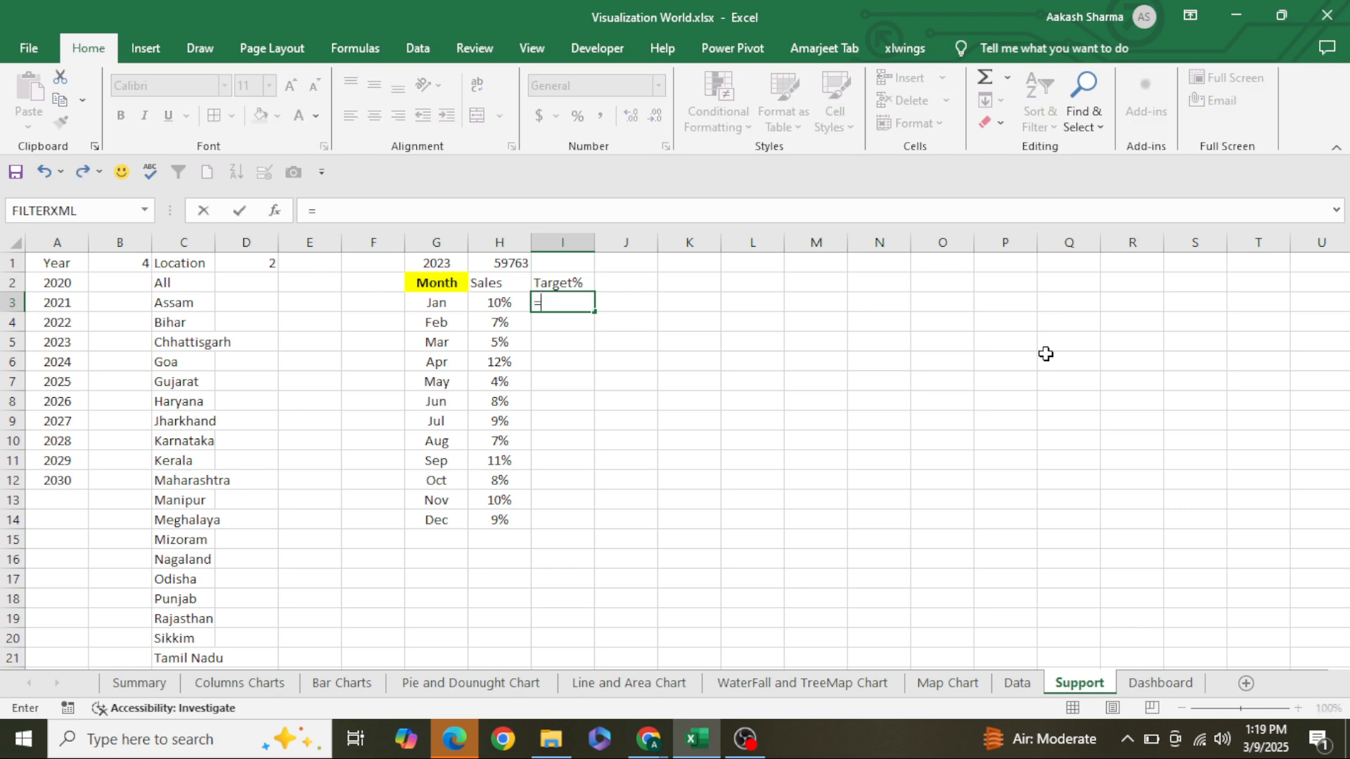
text(25%)
key(Escape)
text(25%)
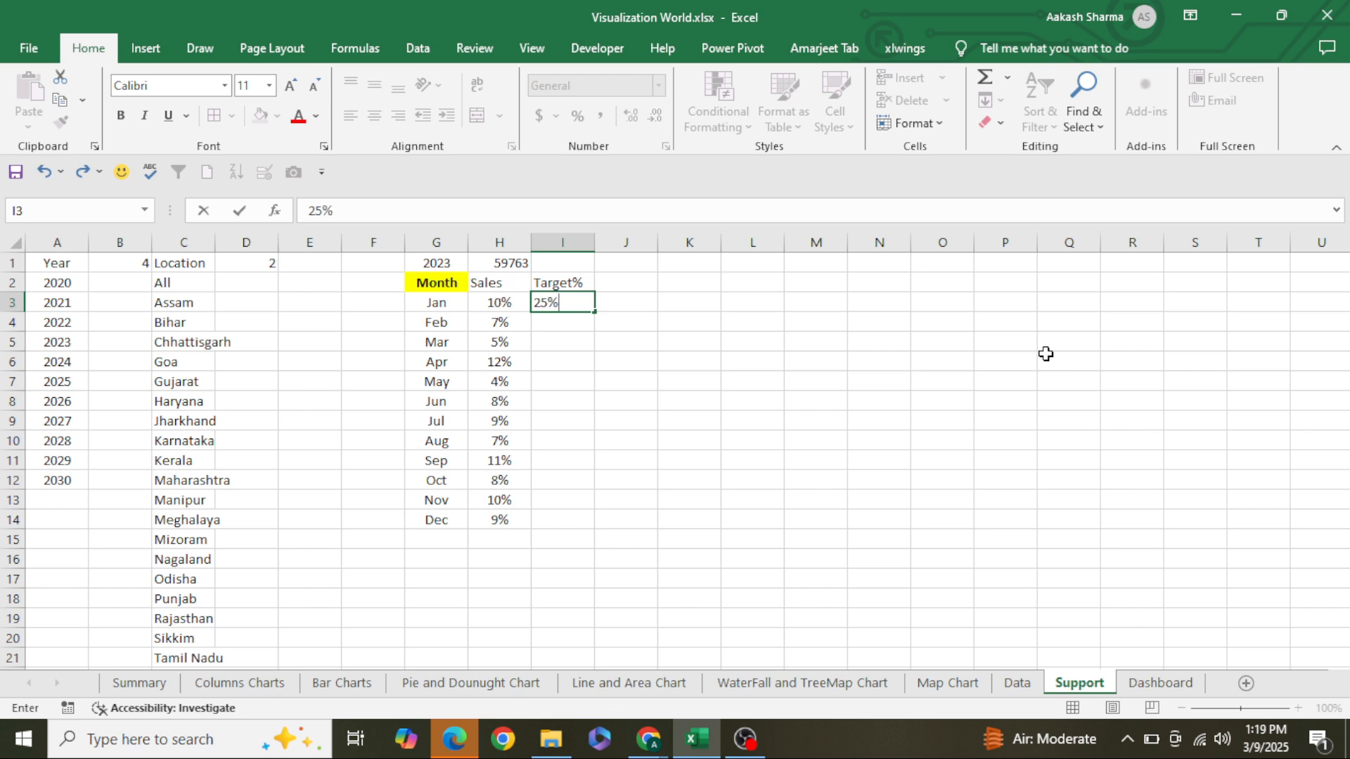
key(ctrl+Return)
key(ctrl+shift+Down)
key(ctrl+shift+Up)
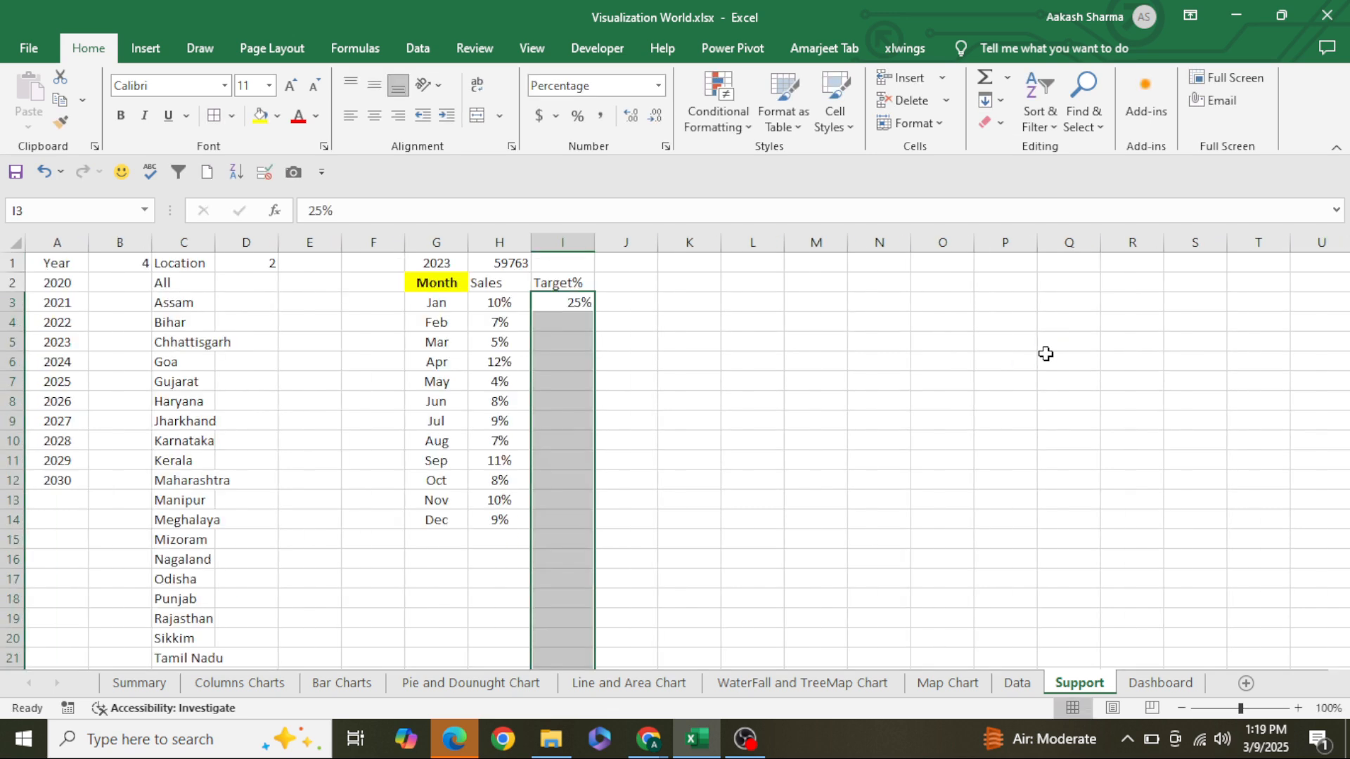
key(Down)
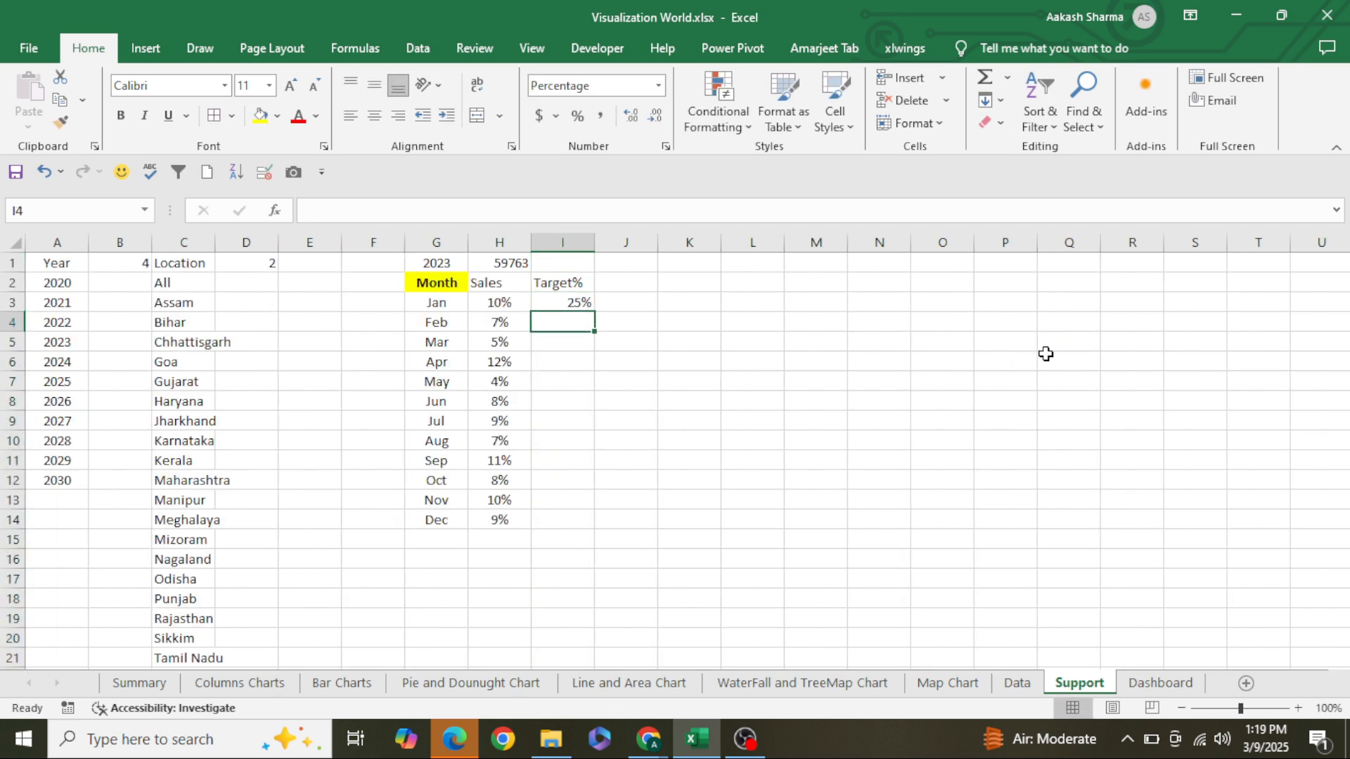
Enter the February to May targets in I4:I7 as 14%, 30%, 23% and 19%.
text(14)
key(Return)
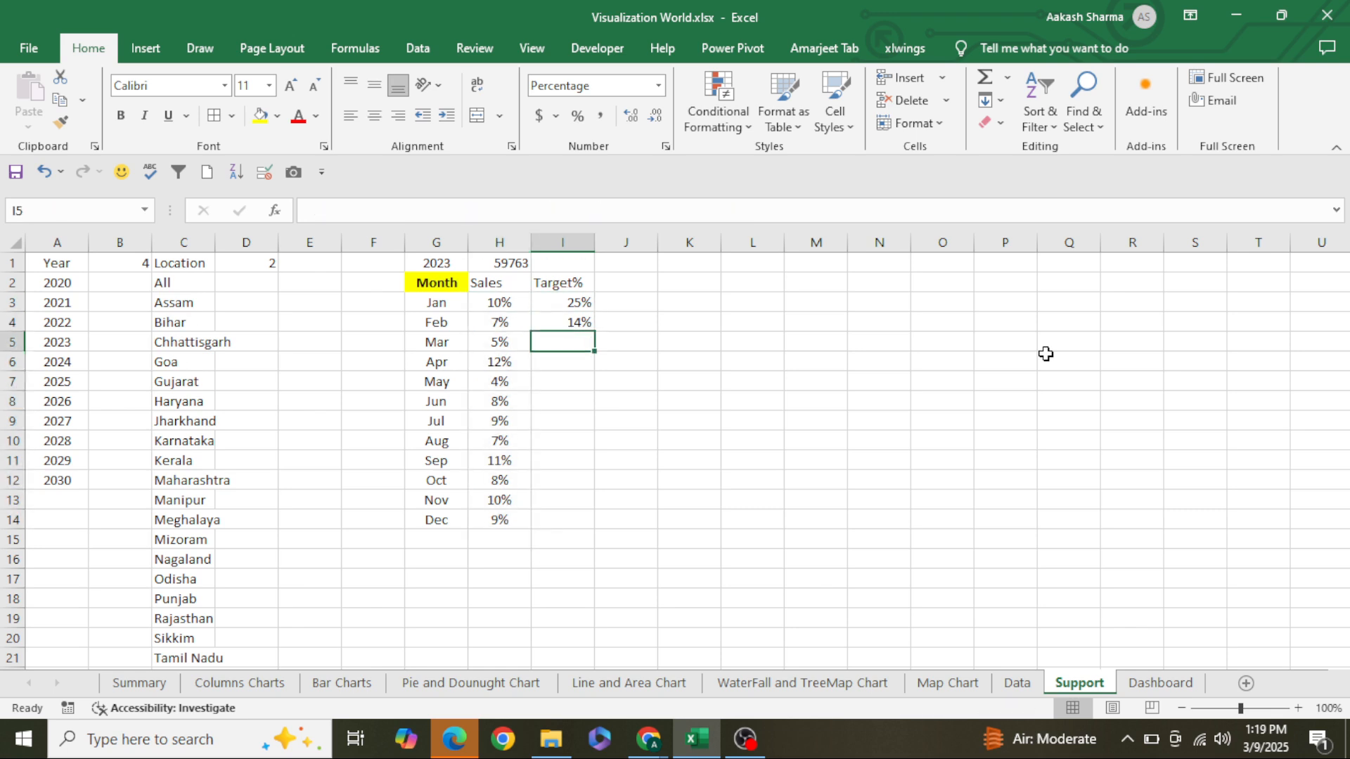
text(7)
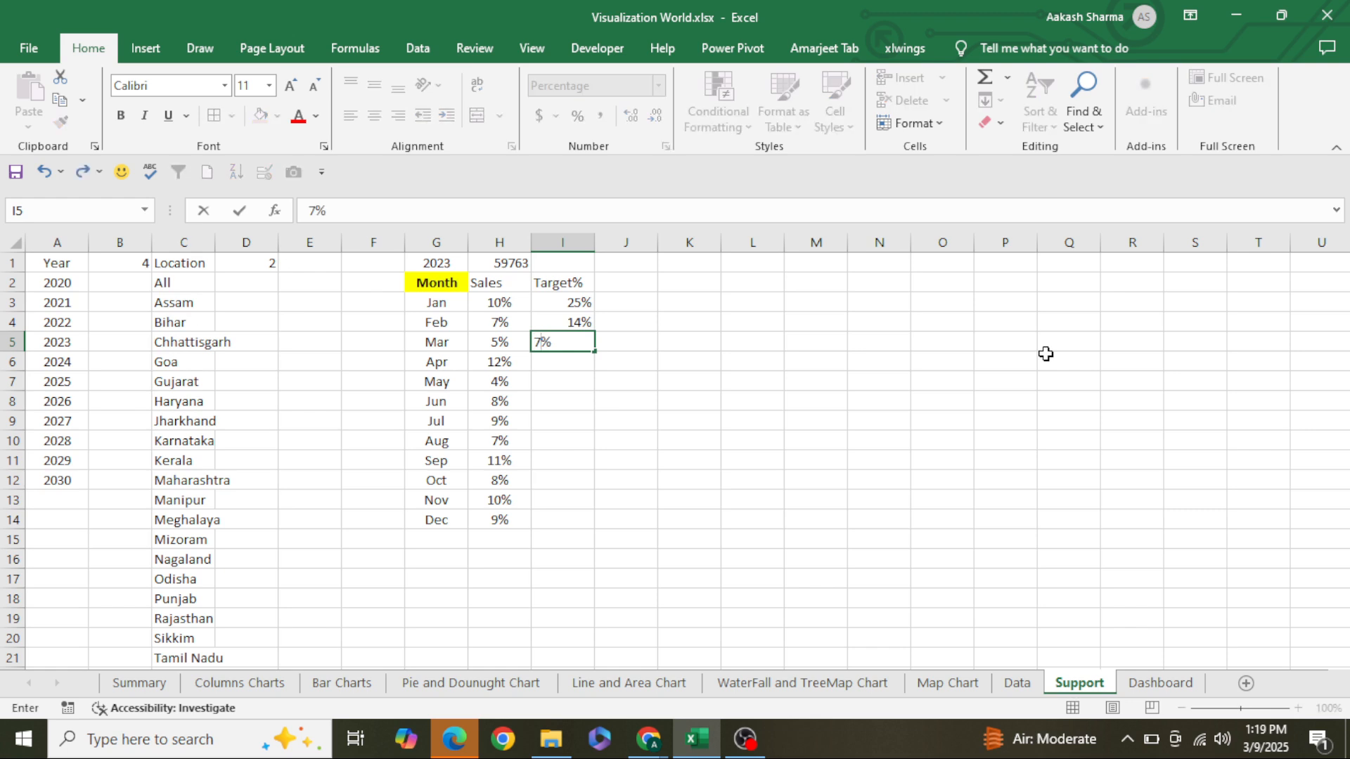
key(Escape)
text(30)
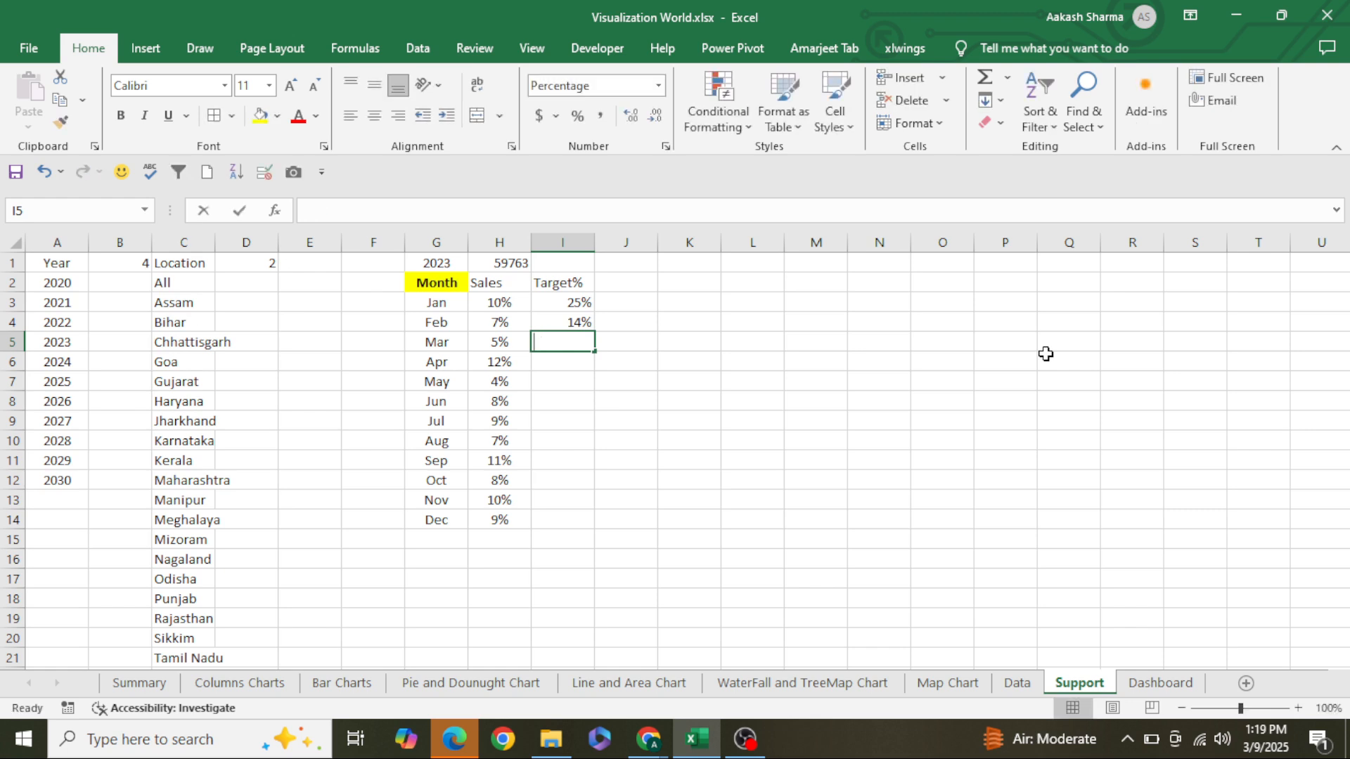
key(Return)
text(23)
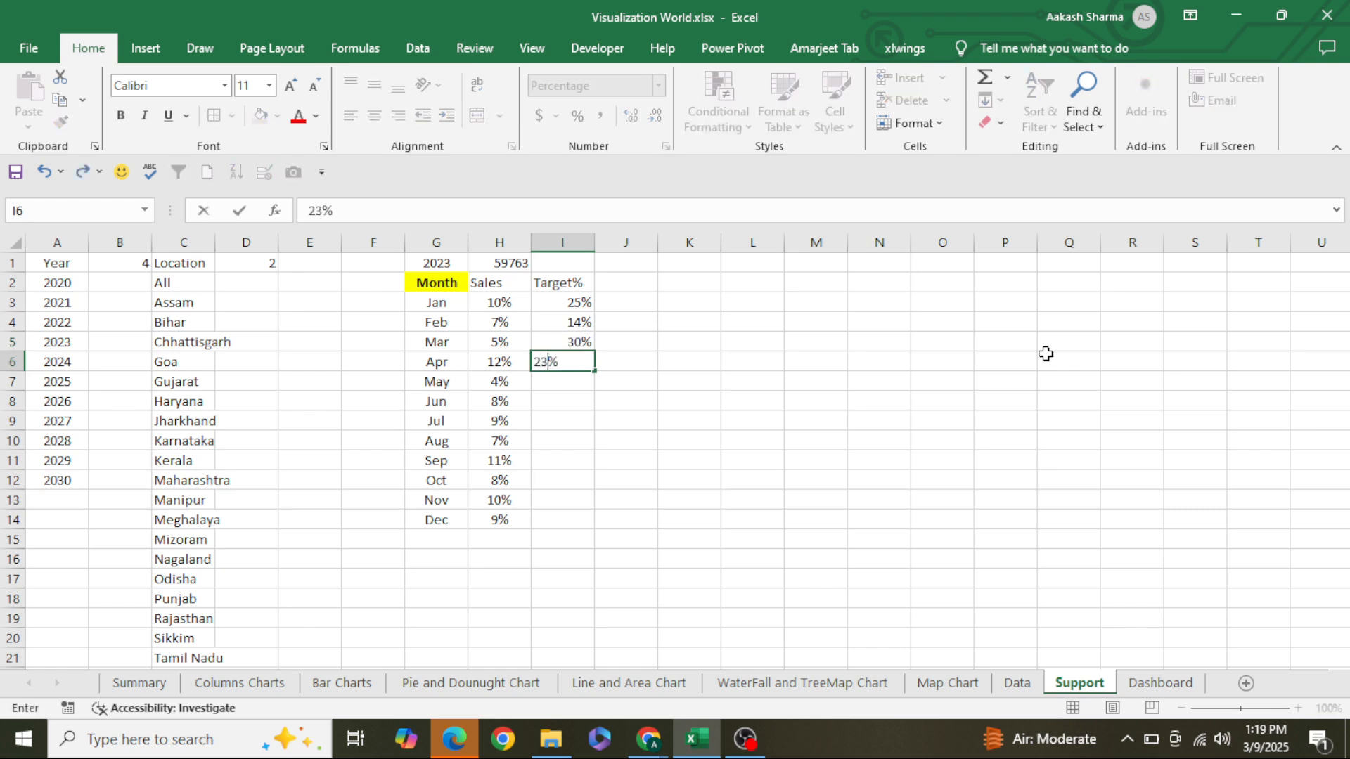
key(Return)
text(19)
key(Return)
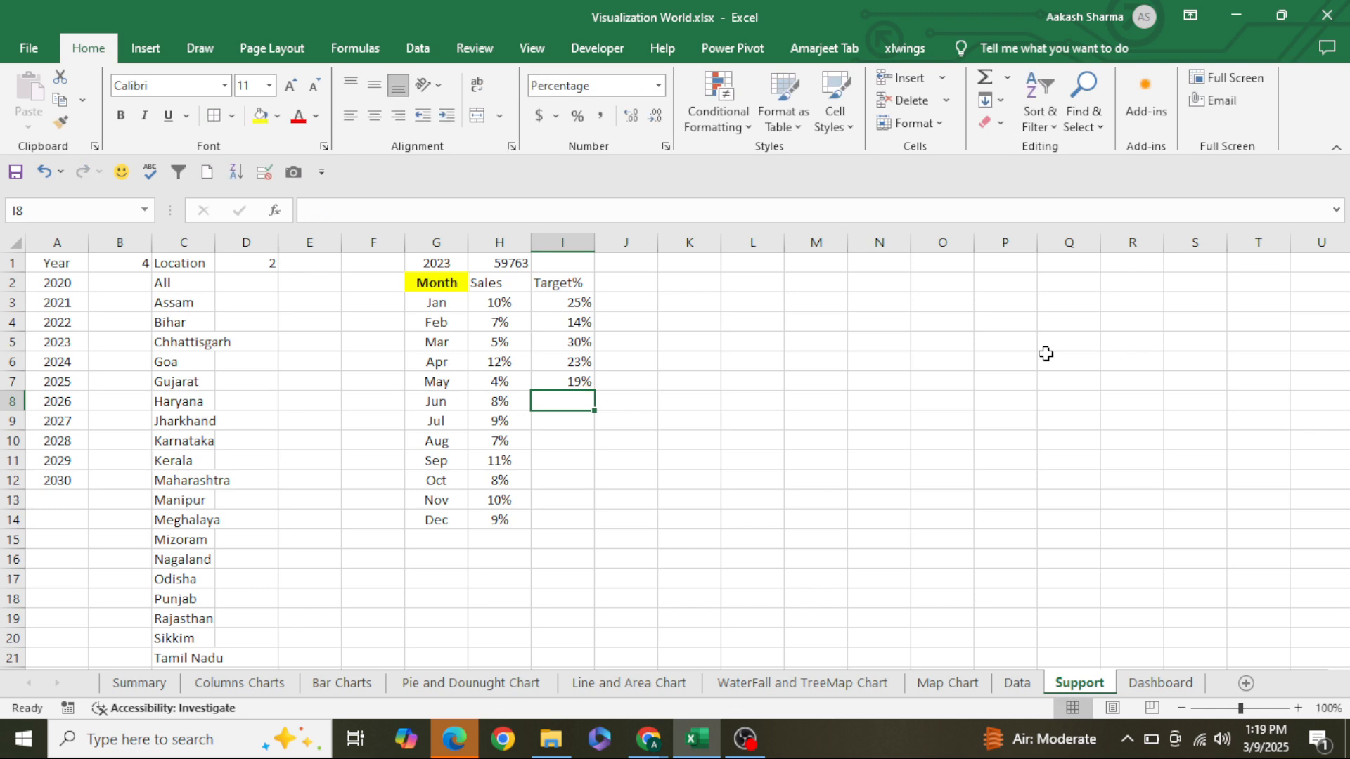
Enter the June to August targets in I8:I10 as 40%, 20% and 16%.
text(40)
key(Return)
text(20)
key(Return)
text(16)
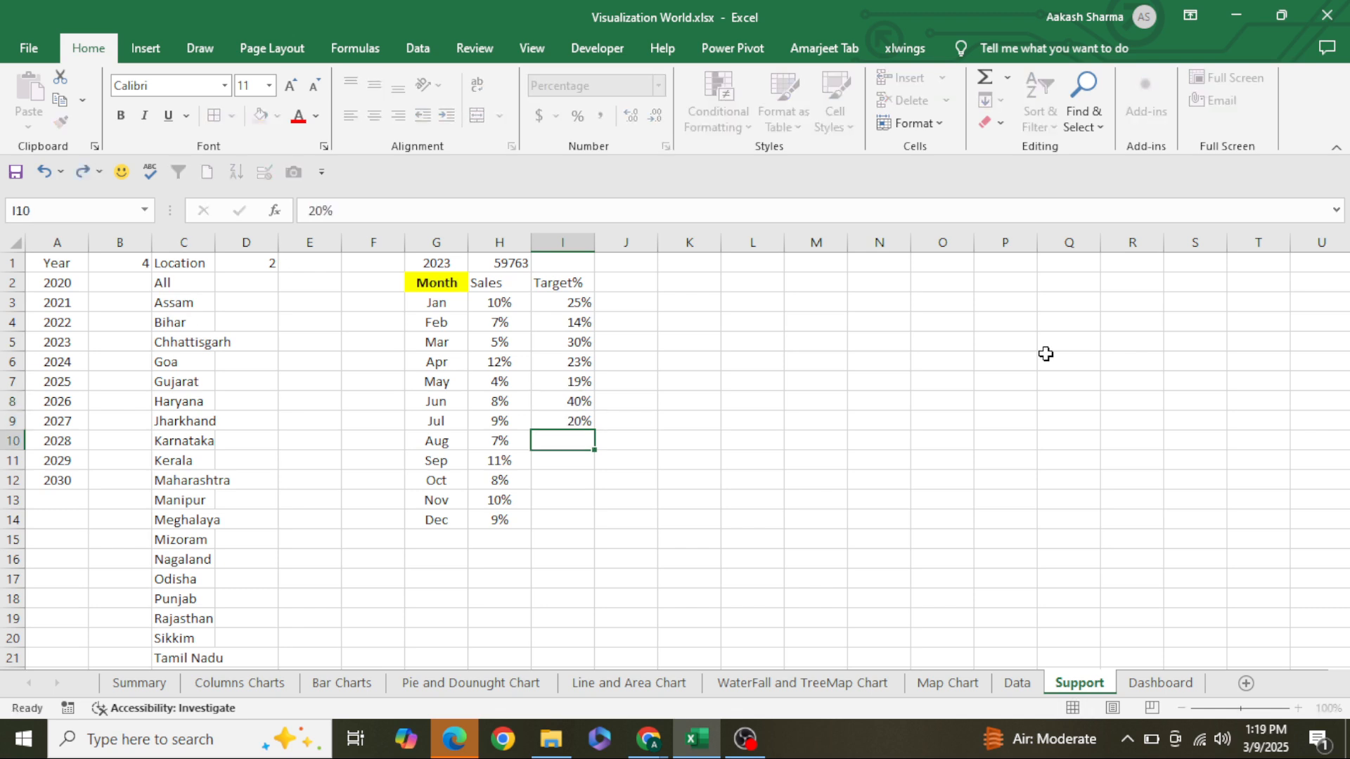
key(Return)
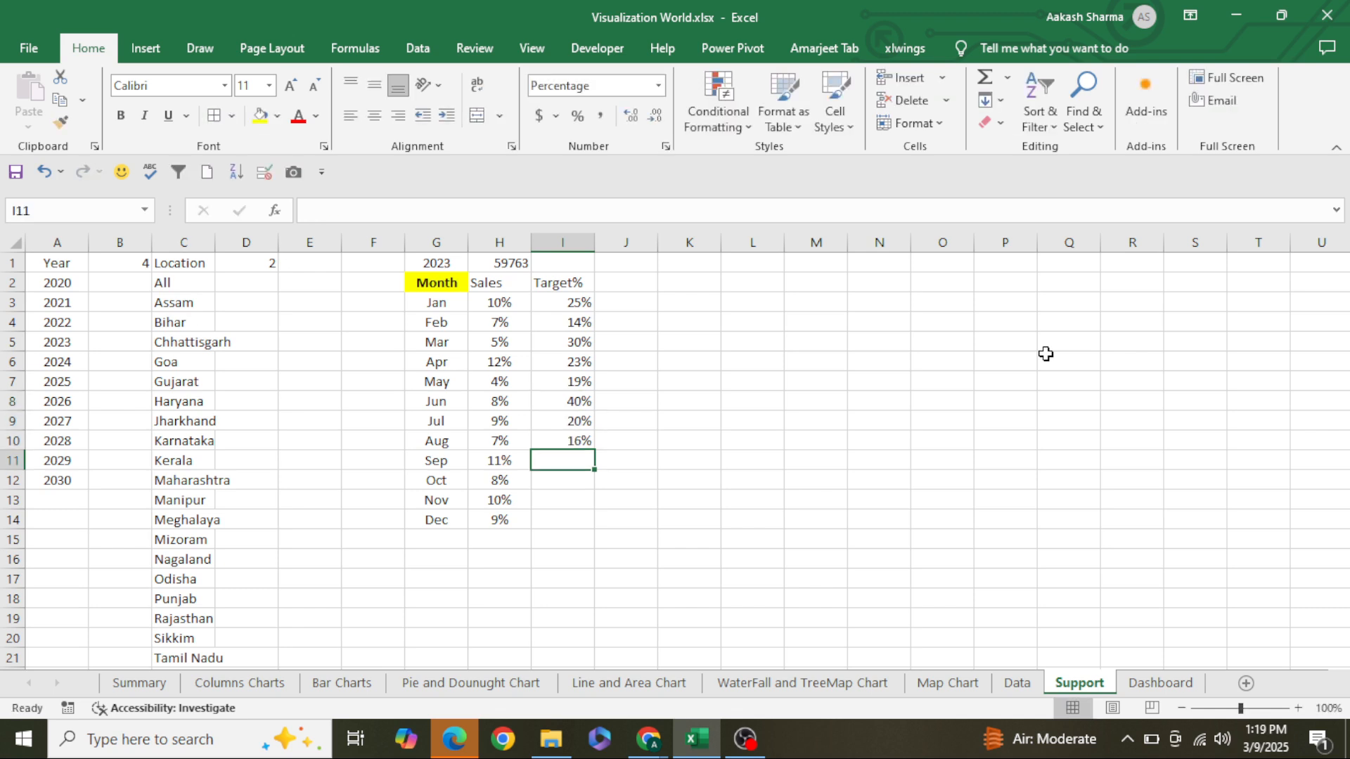
Enter the September to December targets in I11:I14 as 10%, 22%, 16% and 12%.
text(10)
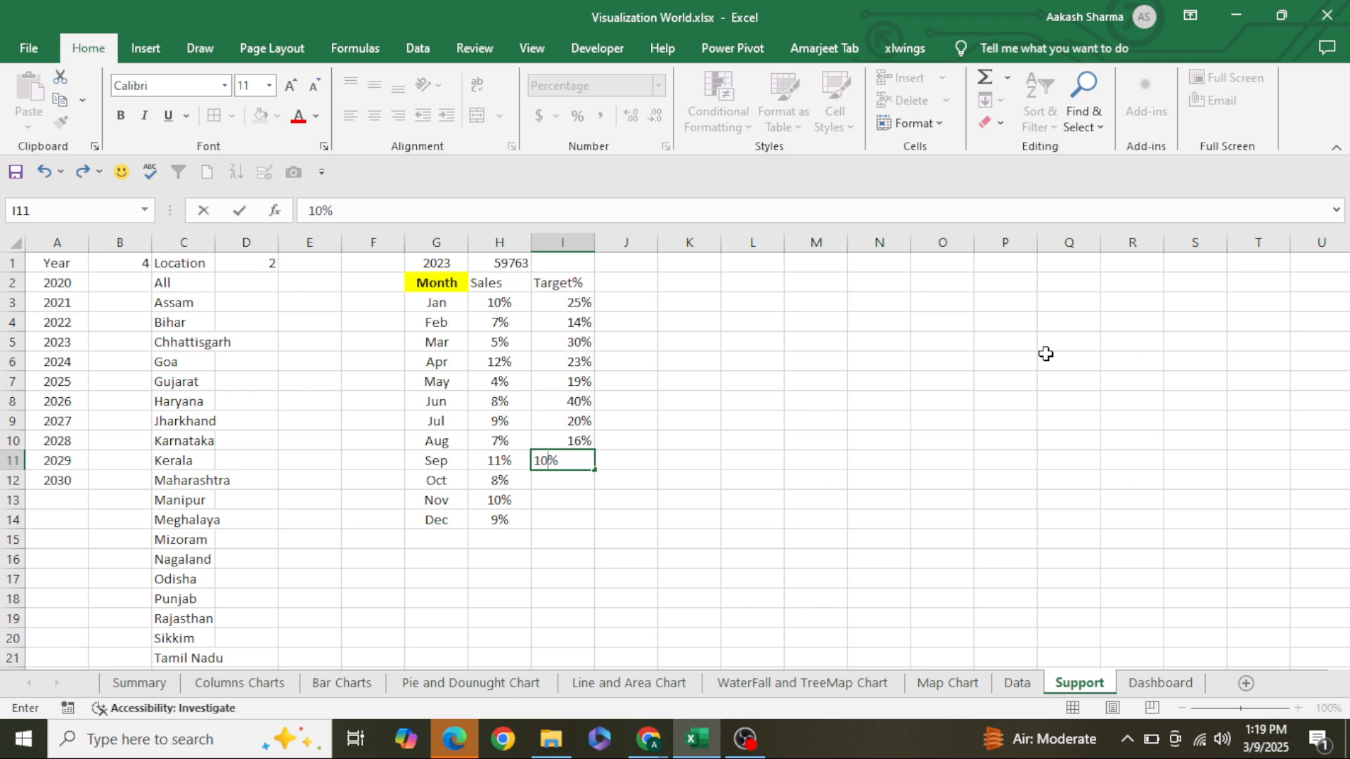
key(Return)
text(2)
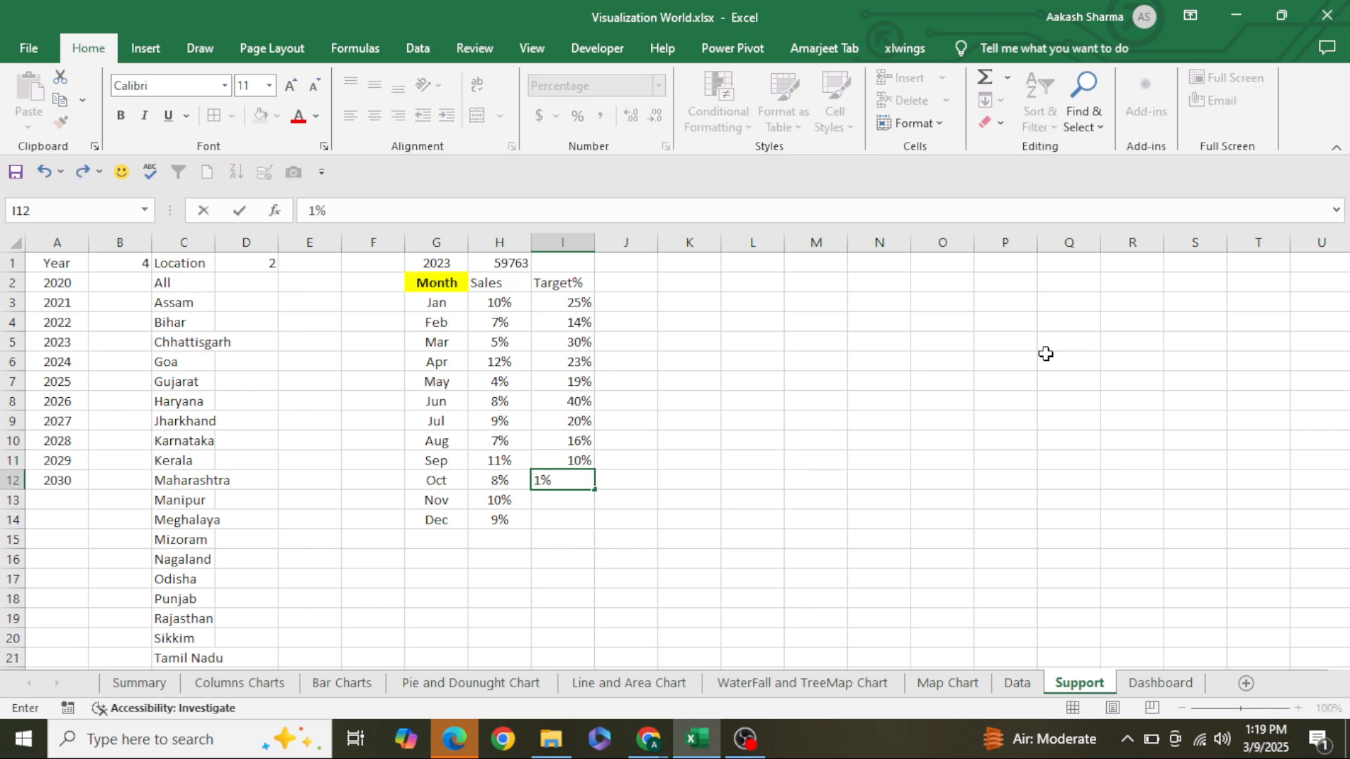
text(2)
key(Return)
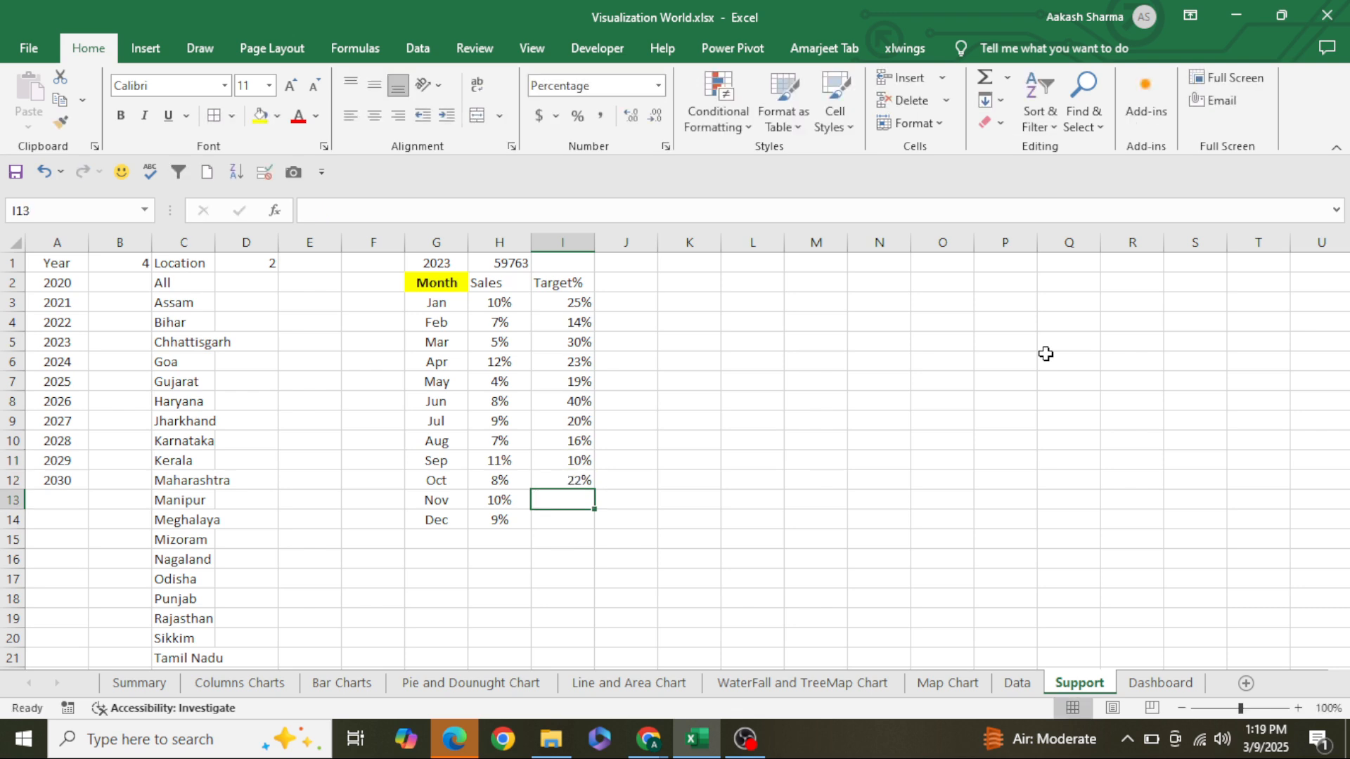
text(16)
key(Return)
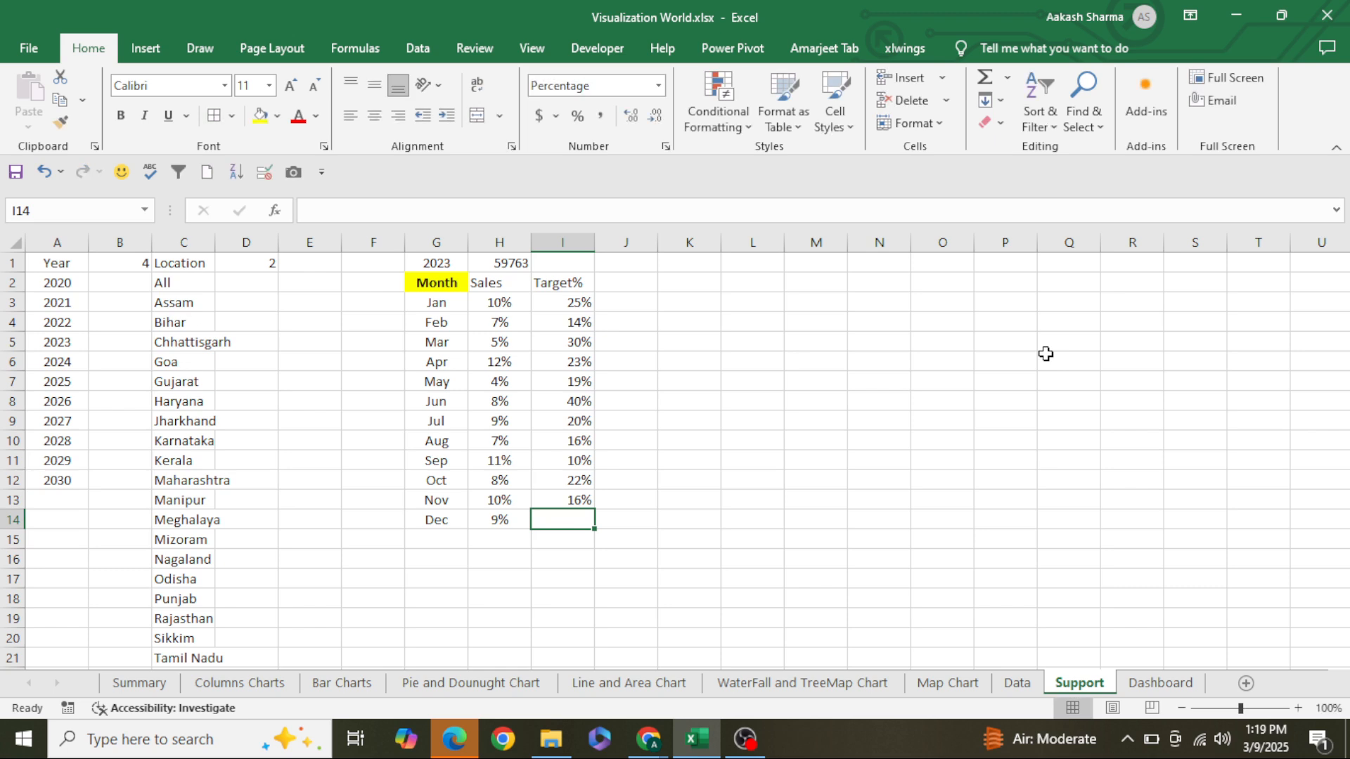
text(12)
key(Return)
Insert a 2-D clustered column chart from the Month, Sales and Target% table in G2:I14.
key(ctrl+Up)
key(ctrl+Up)
key(ctrl+shift+Down)
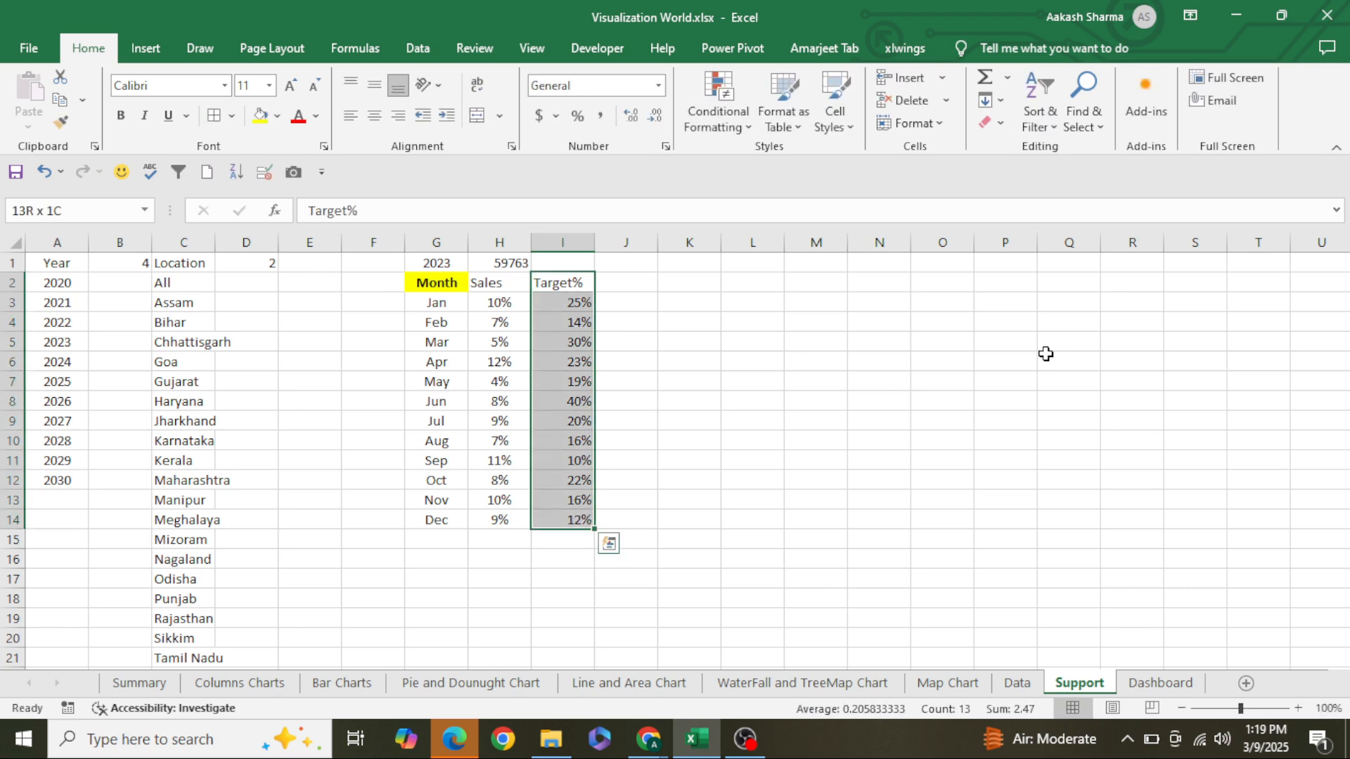
key(ctrl+shift+Left)
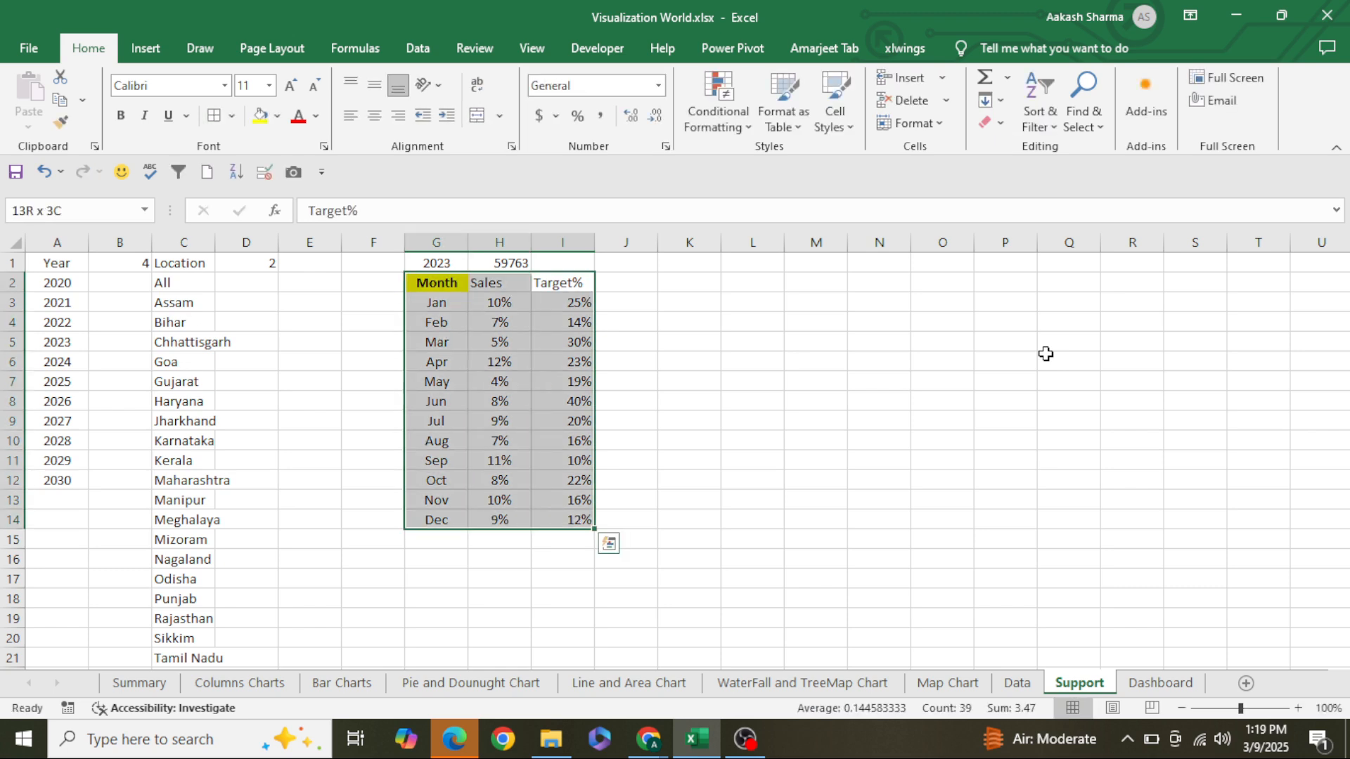
click(146, 48)
click(573, 78)
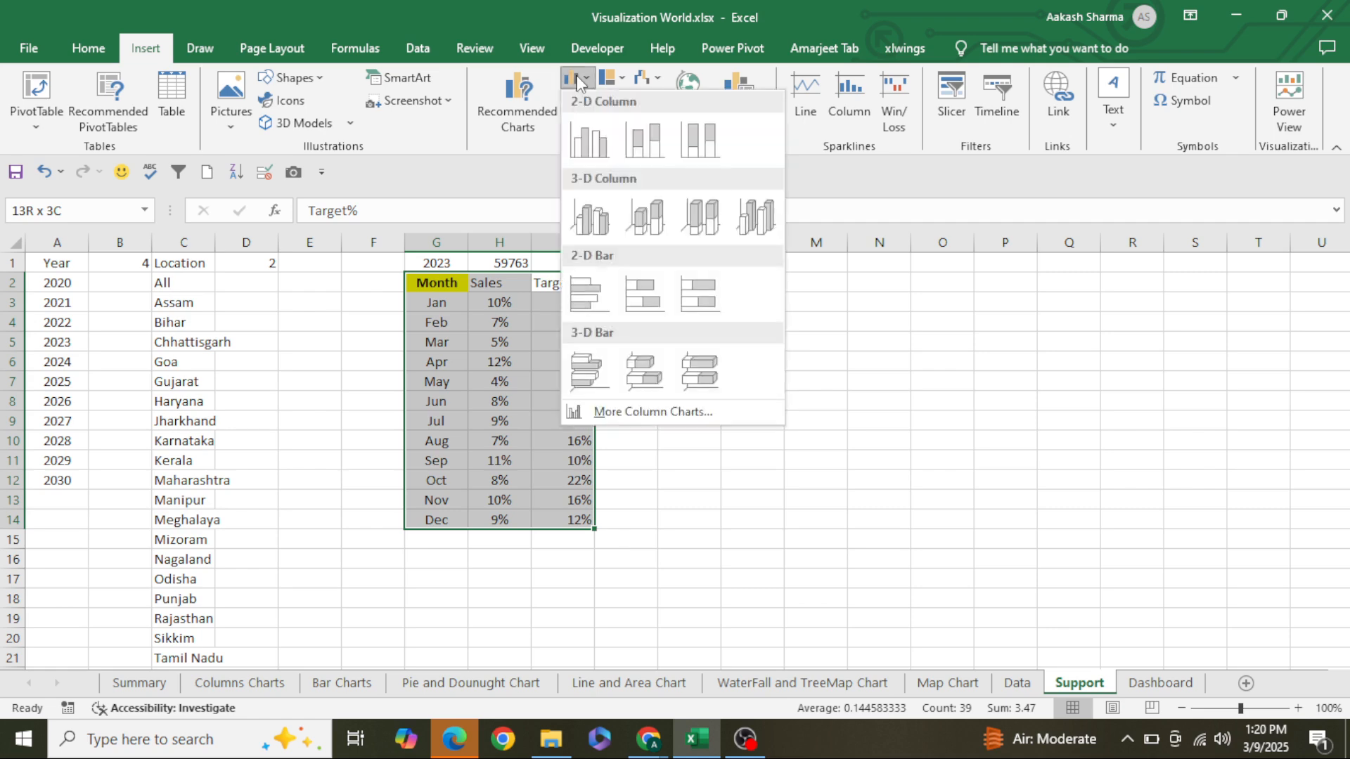
click(585, 125)
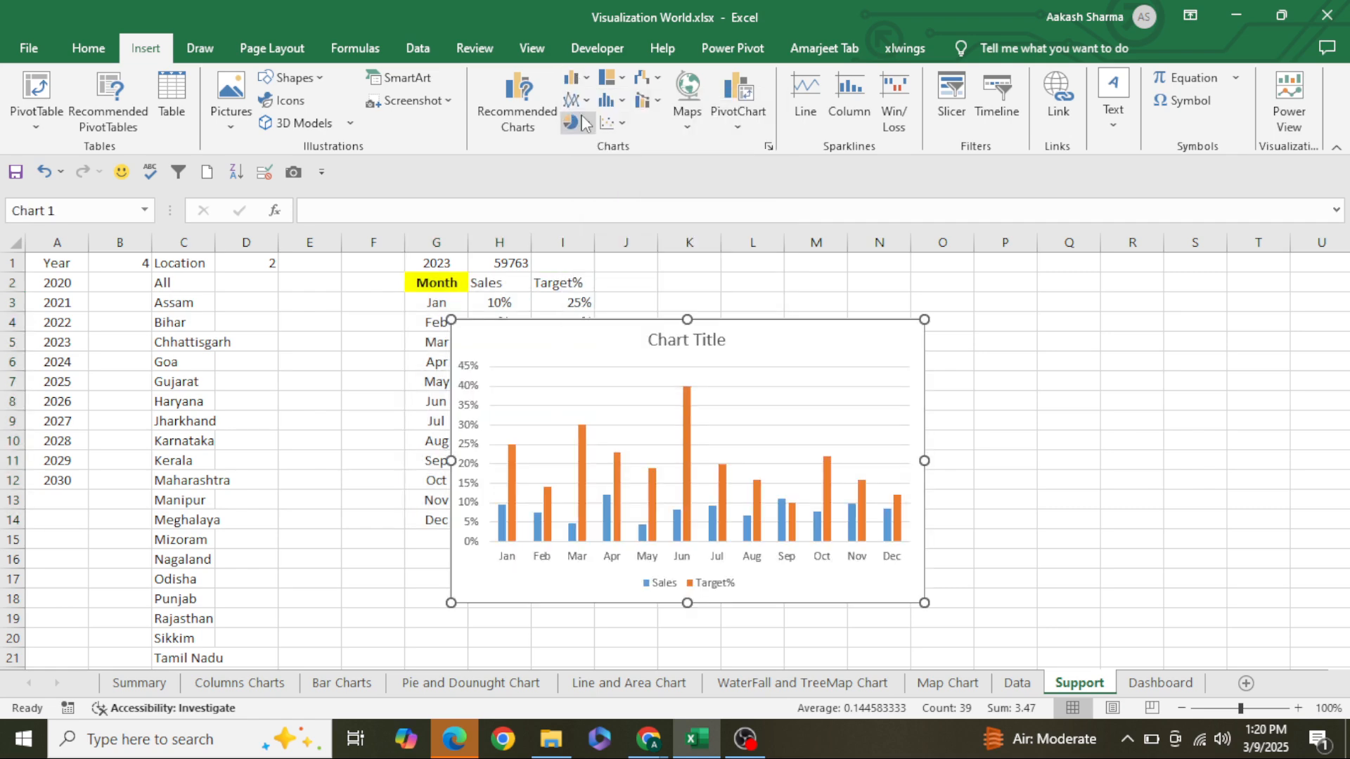
Review the chart requirements on the Data sheet and the layout of the Dashboard sheet.
key(ctrl+Page_Up)
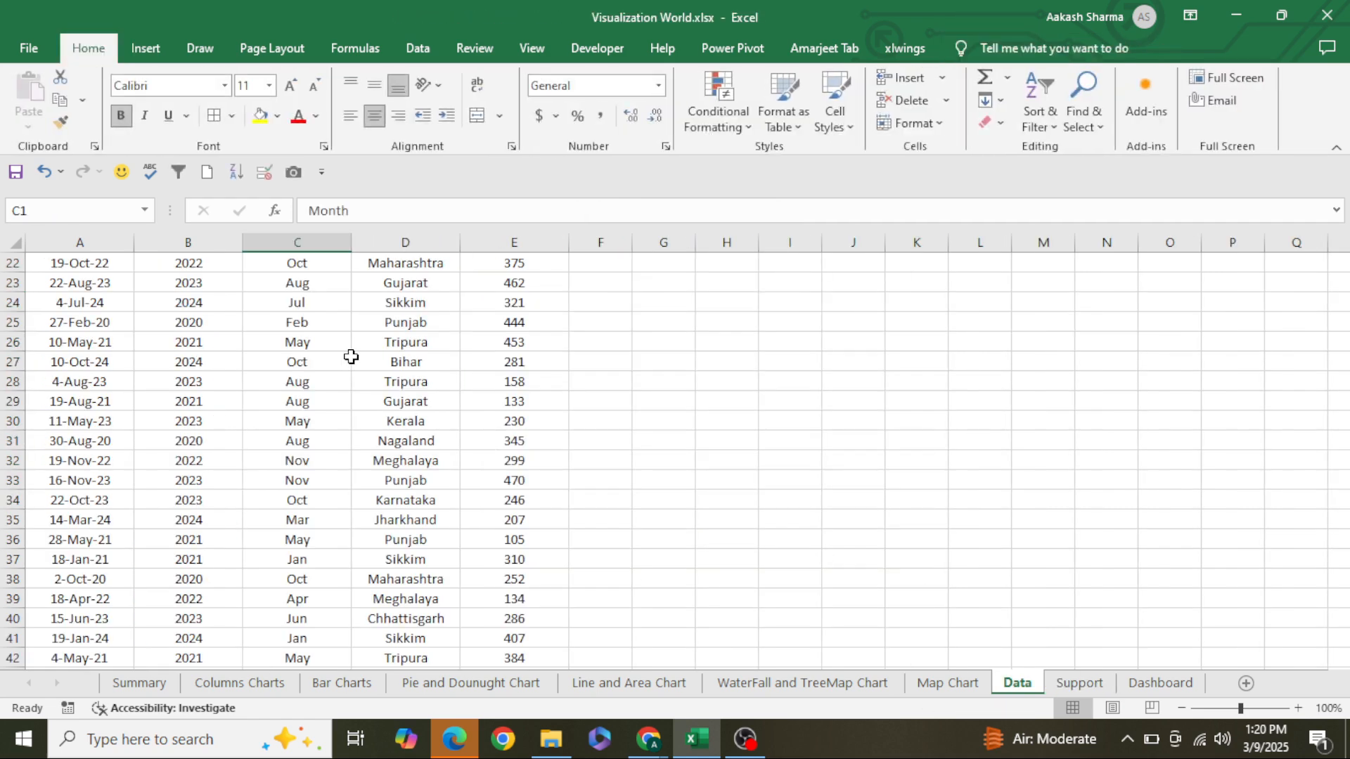
key(ctrl+Page_Down)
key(ctrl+Page_Up)
scroll(350, 357, up, 3)
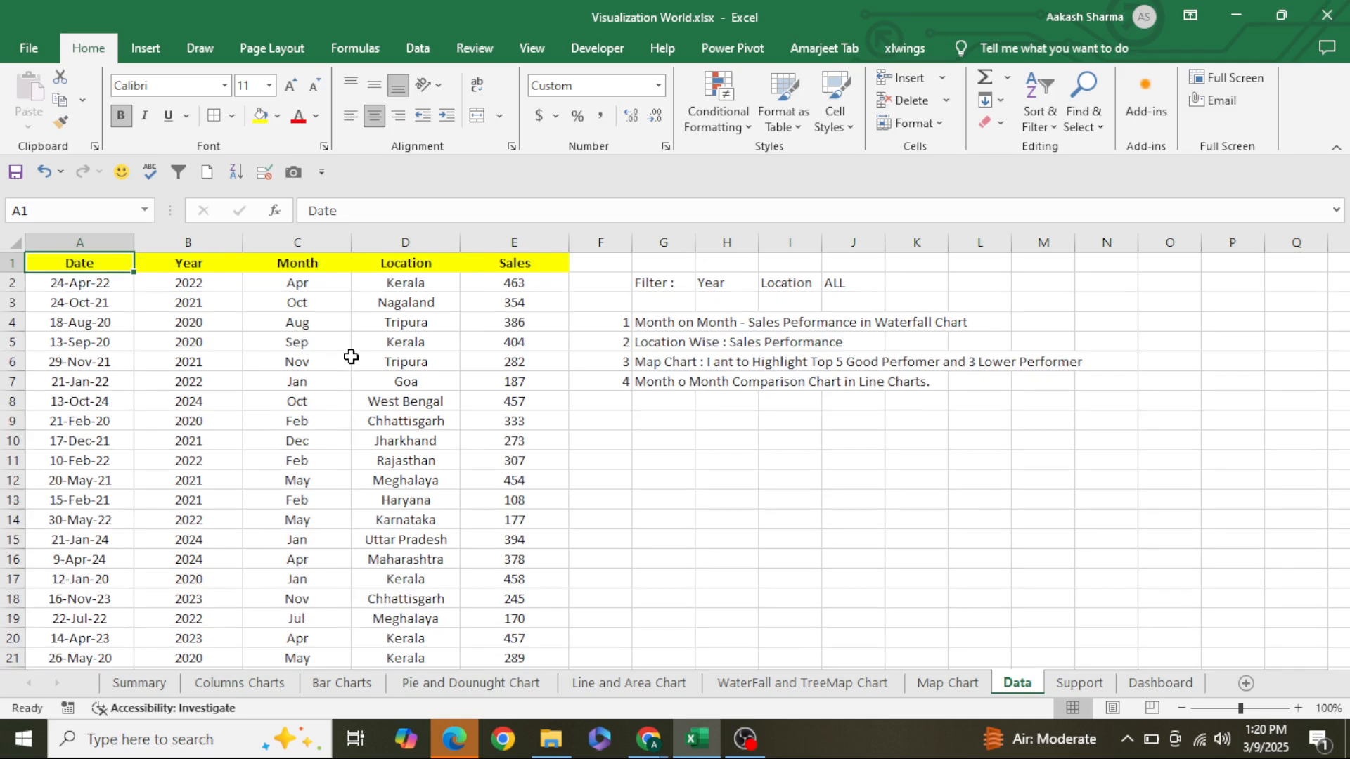
key(ctrl+Page_Down)
key(ctrl+Page_Down)
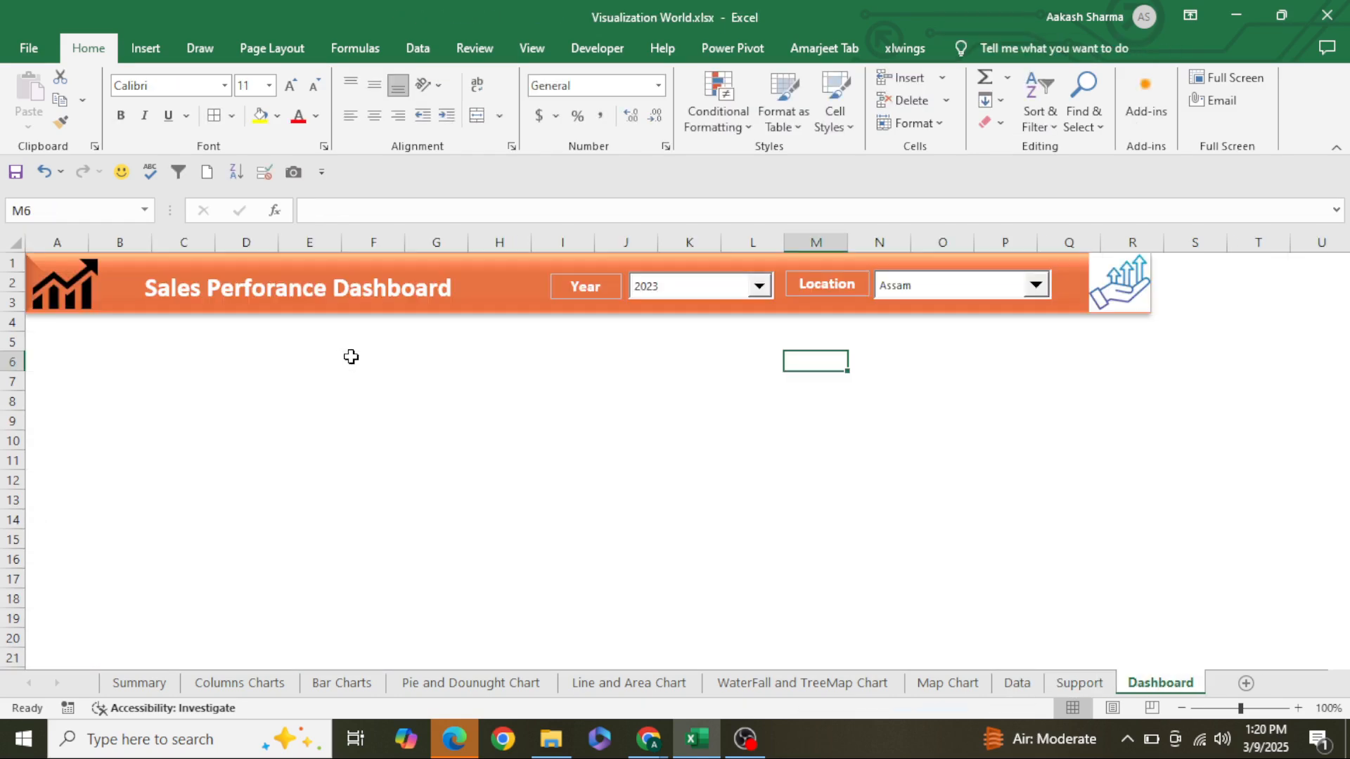
key(ctrl+Page_Up)
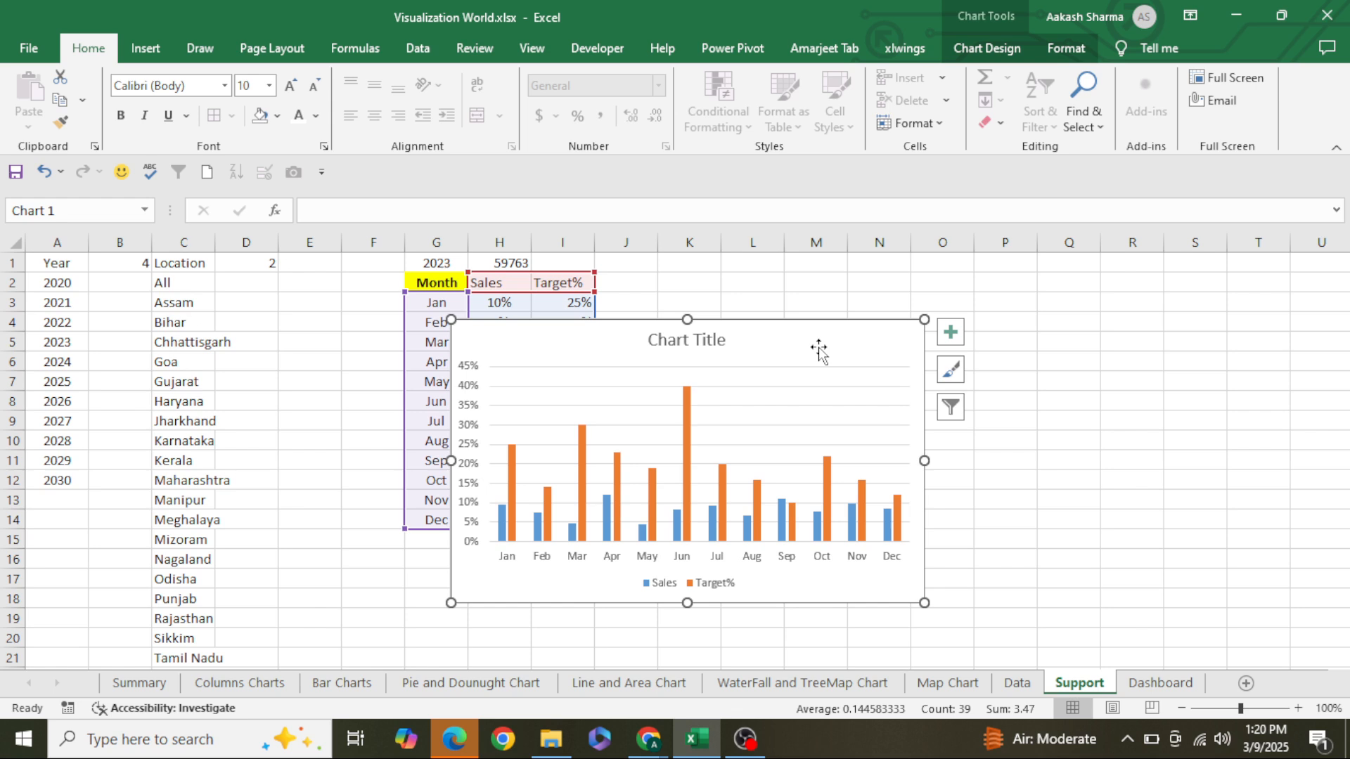
Delete the clustered column chart from the Support sheet and select the Month and Sales table in G2:H14.
key(Delete)
click(535, 306)
key(Left)
key(Up)
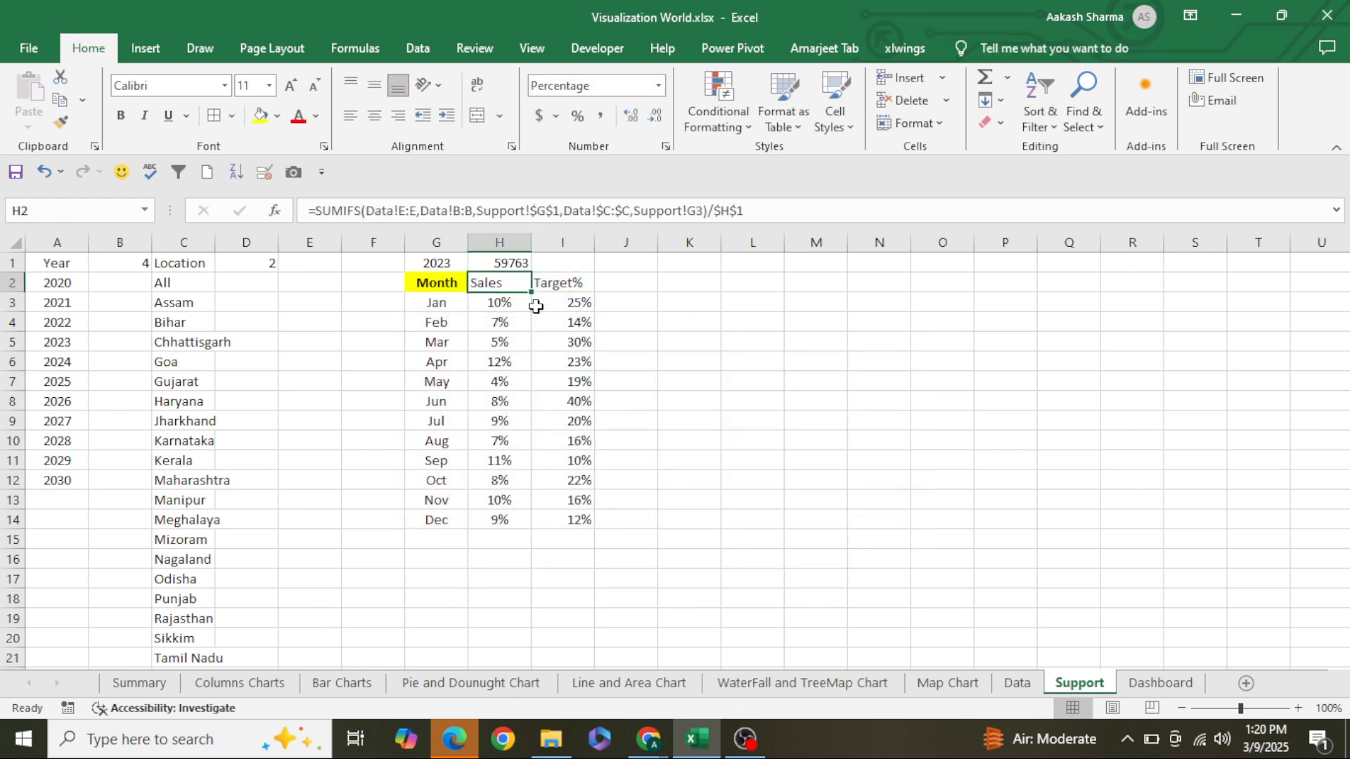
key(ctrl+shift+Down)
key(shift+Left)
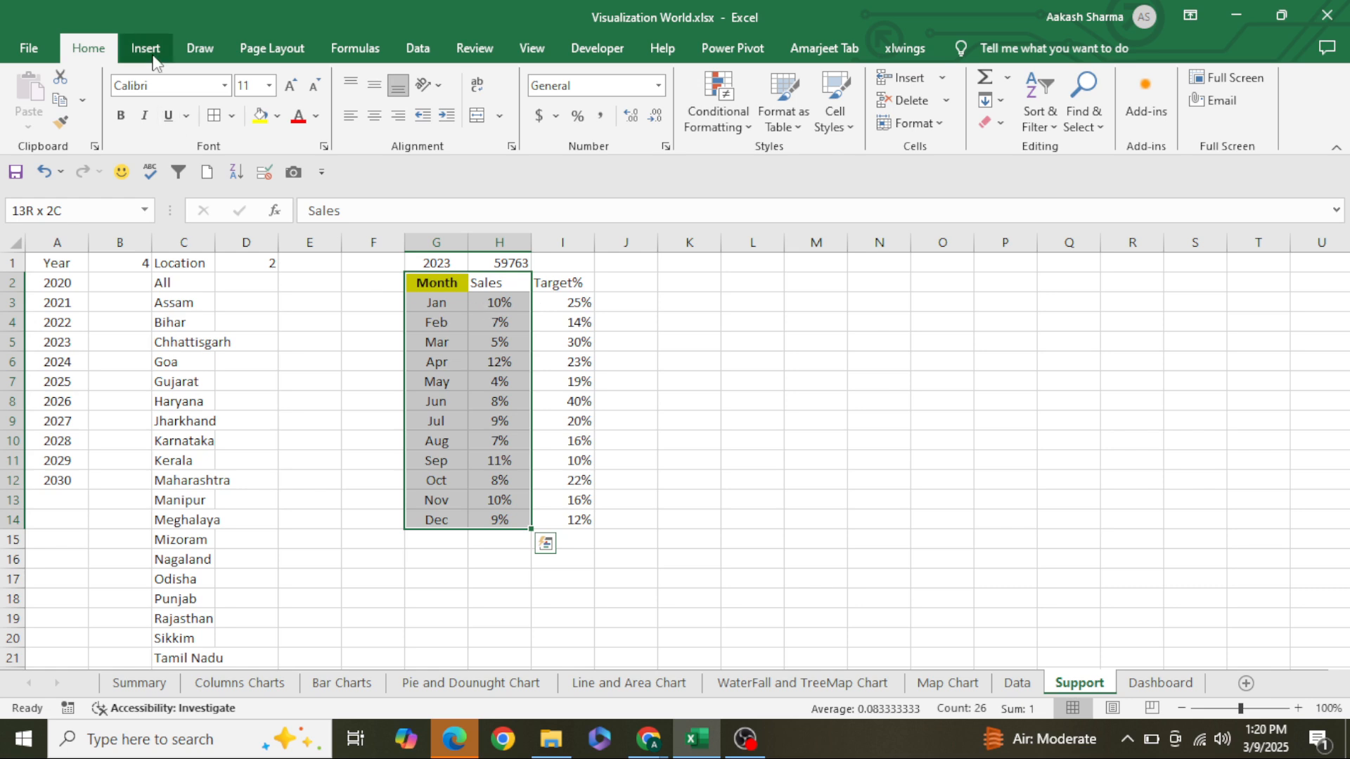
Examine the formula behind January's Sales value in H3 and the neighbouring Target% heading and value.
click(449, 281)
click(491, 307)
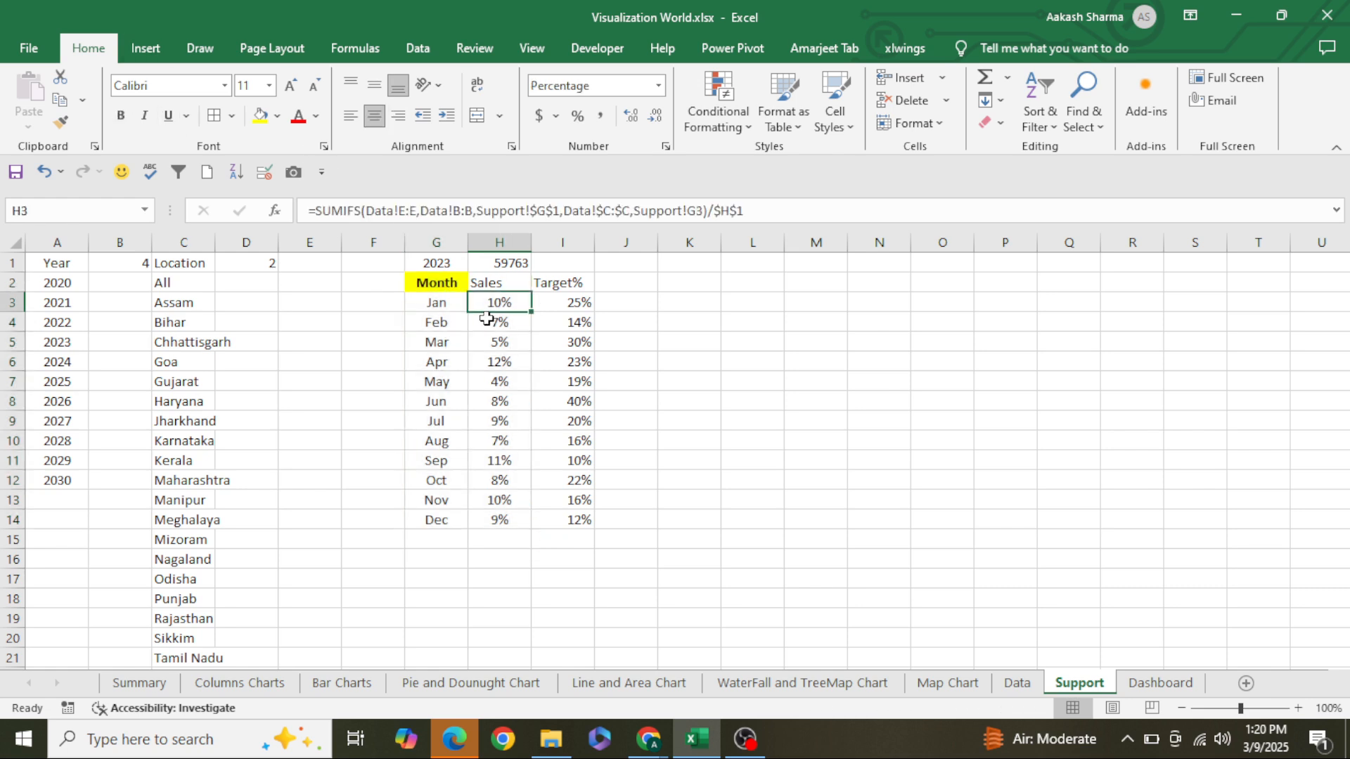
key(ctrl+shift+Down)
key(Down)
key(Up)
key(F2)
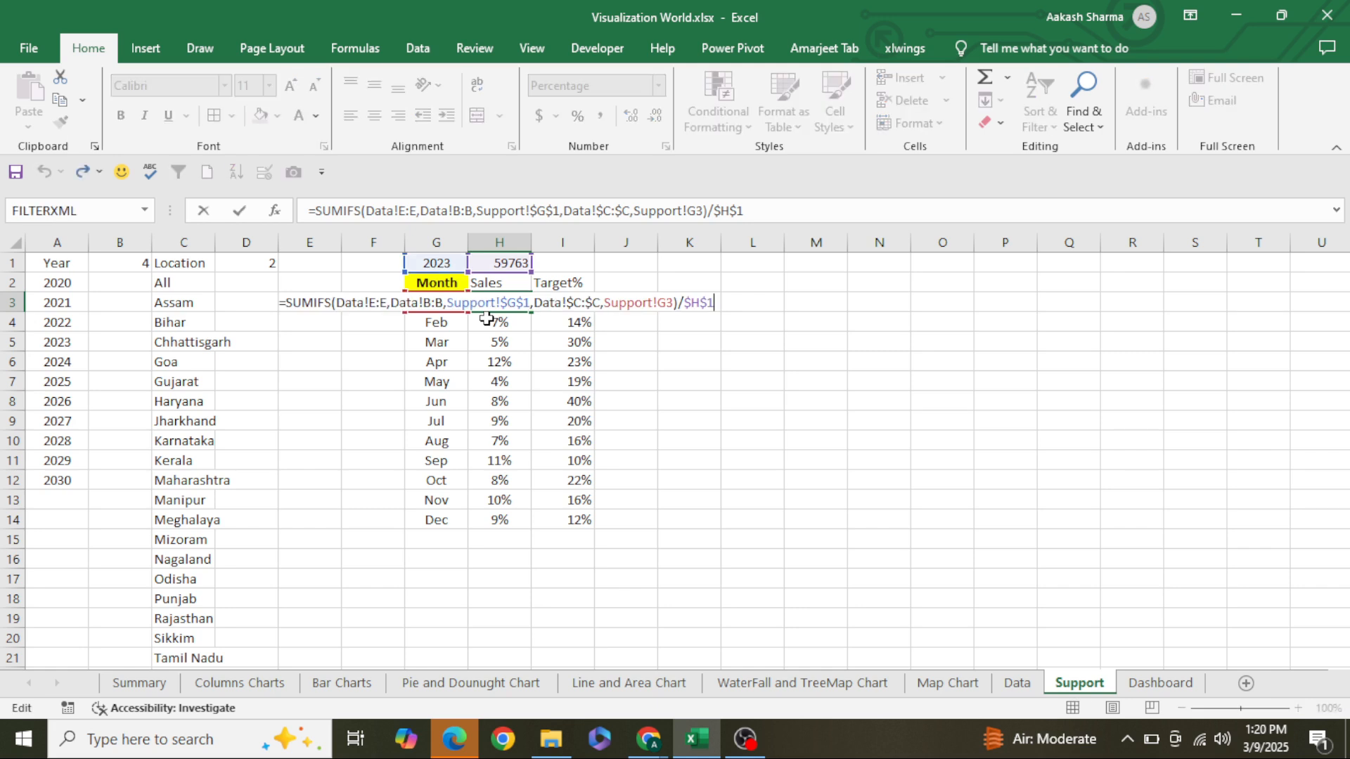
key(Escape)
key(Right)
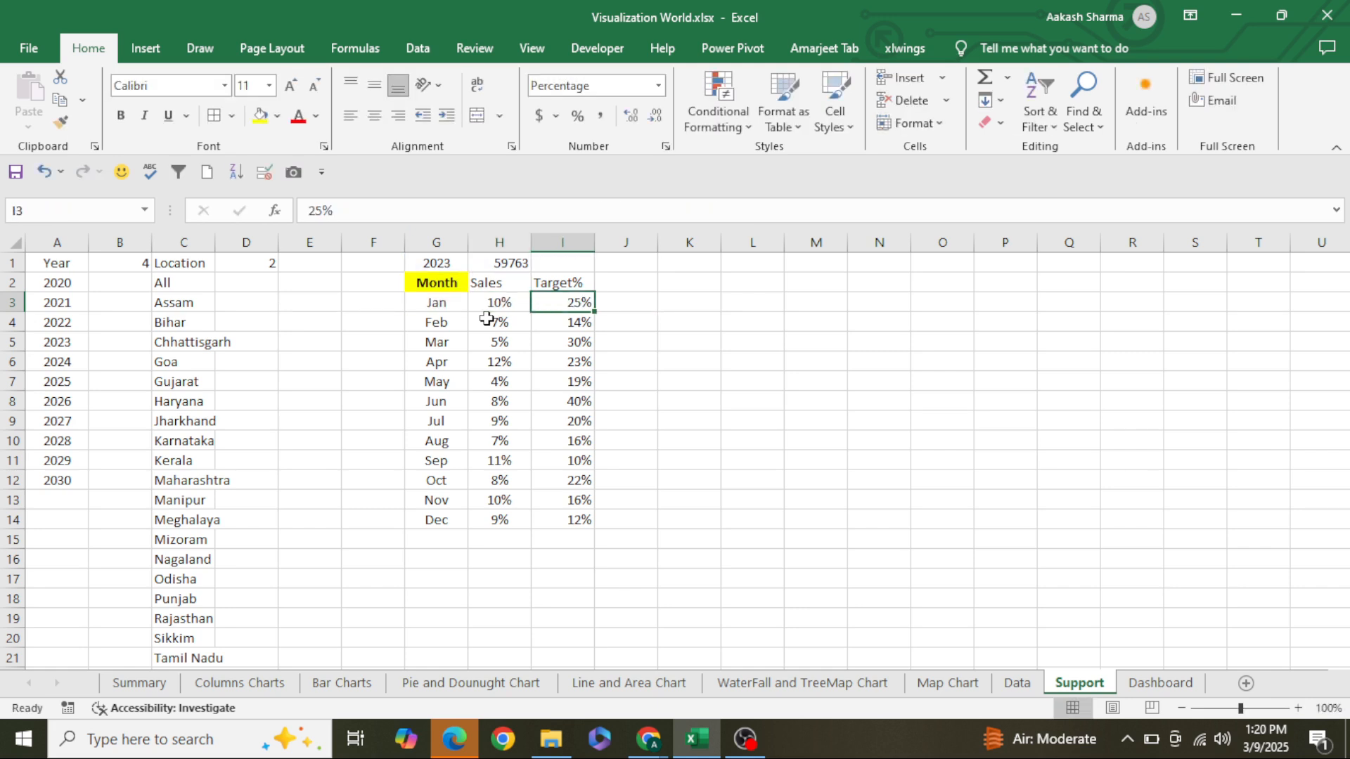
key(Up)
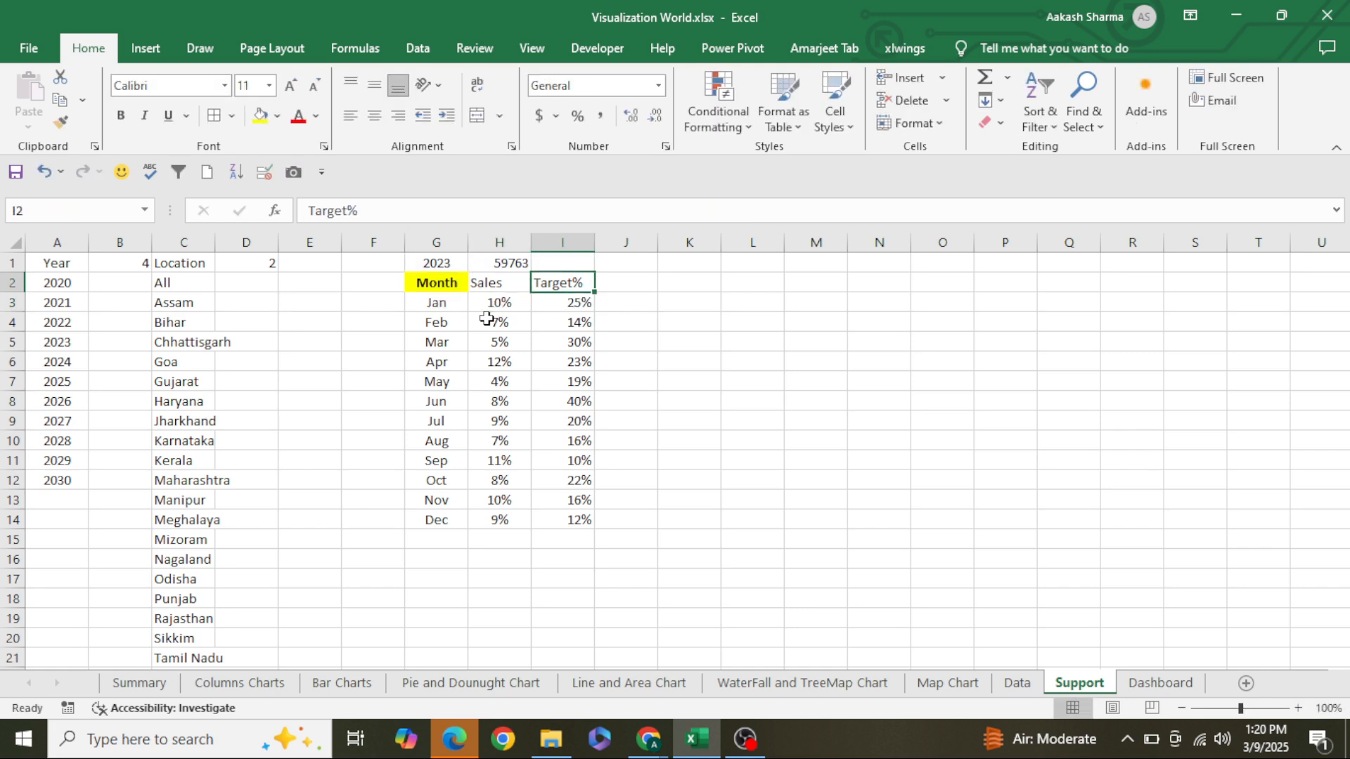
key(Down)
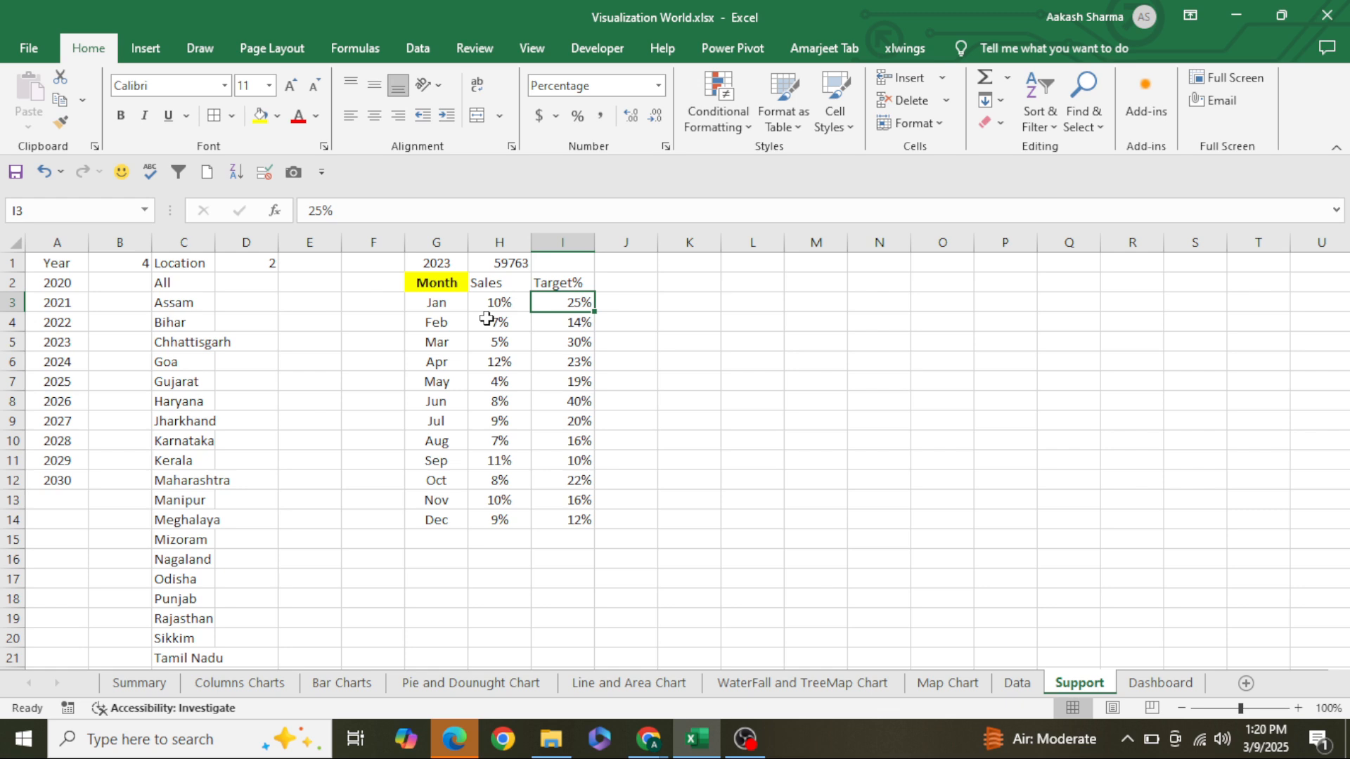
Remove the division by $H$1 from the Sales formula in H3, fill it down to H14 and apply the General number format.
key(Left)
key(F2)
key(BackSpace)
key(BackSpace)
key(BackSpace)
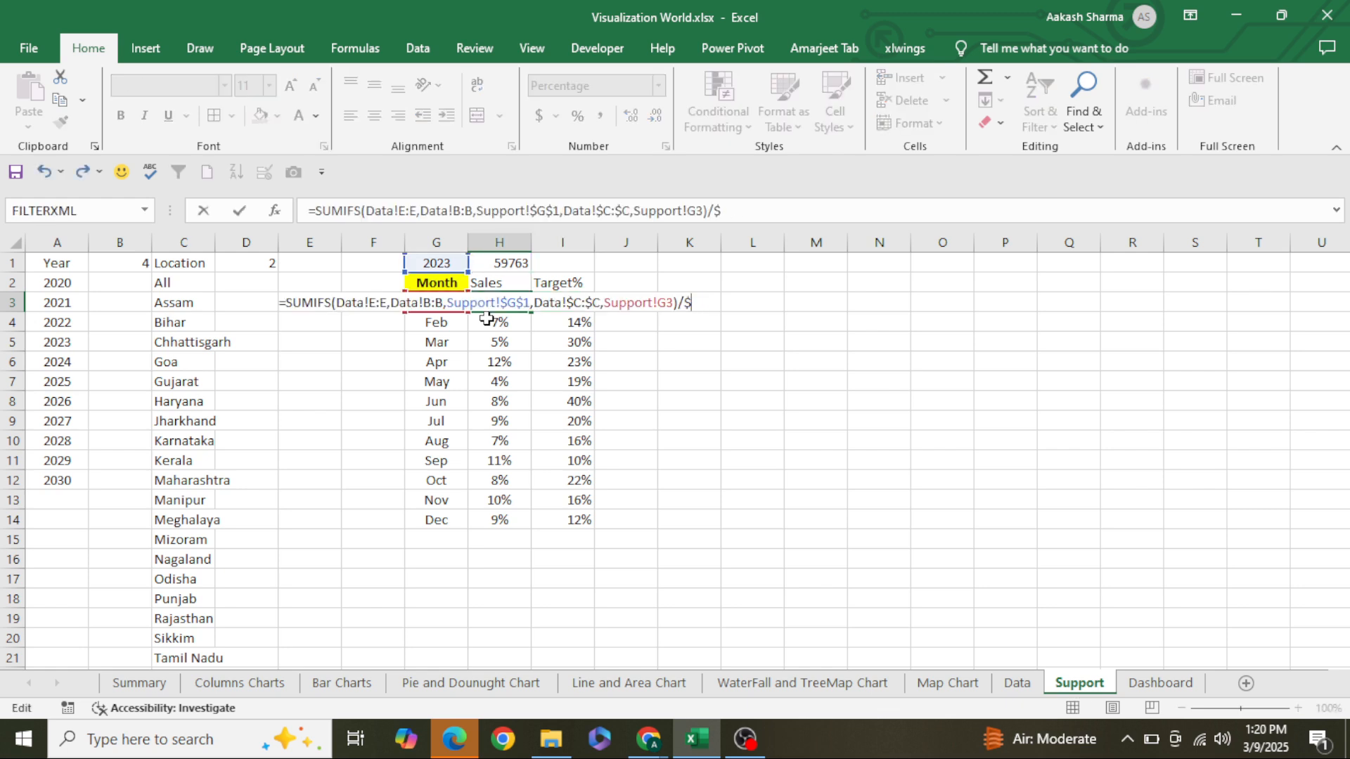
key(BackSpace)
key(BackSpace)
key(ctrl+Return)
key(ctrl+shift+Down)
key(ctrl+d)
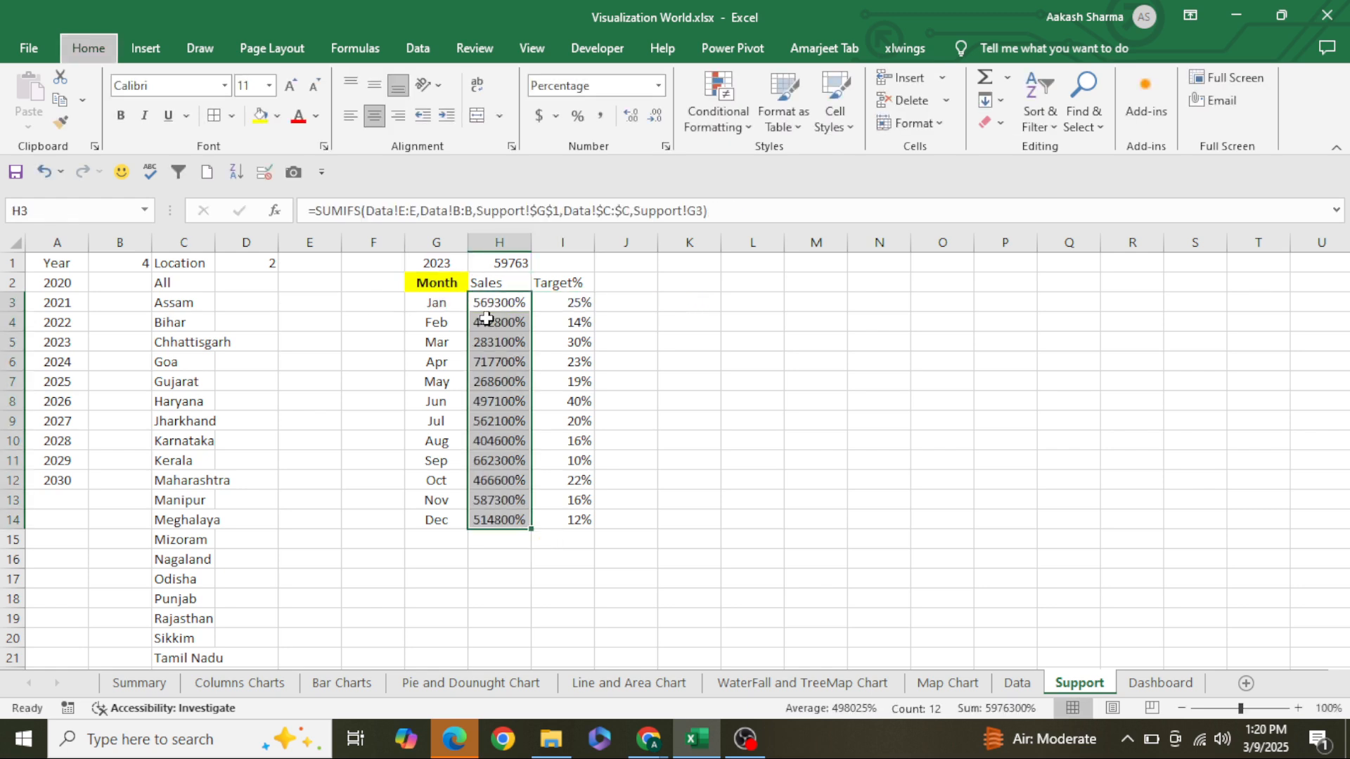
key(ctrl+shift+asciitilde)
Clear the contents of column I, removing the Target% data.
key(Up)
key(Right)
key(ctrl+space)
key(Delete)
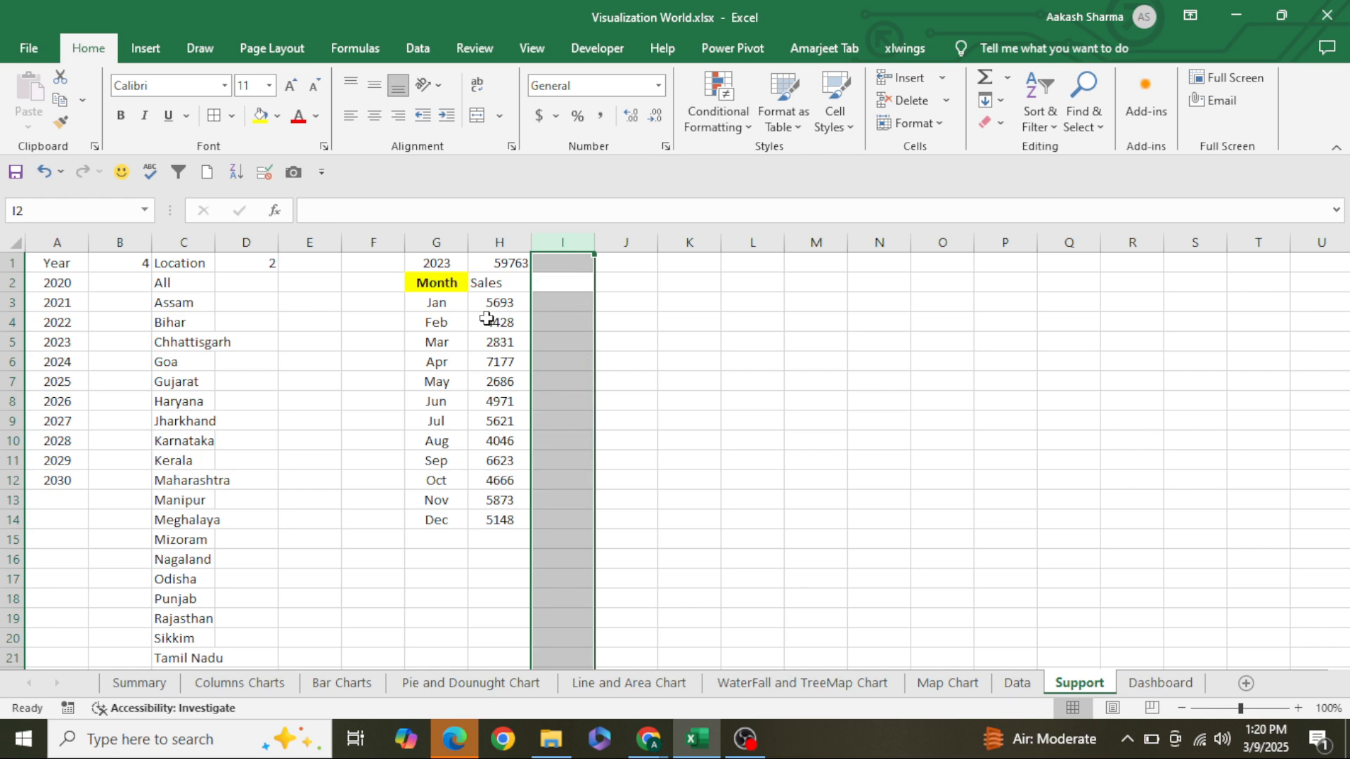
Enter the heading Performance% in I2 and fit the width of column I to it.
key(Left)
key(Down)
key(ctrl+shift+Down)
key(Up)
key(Right)
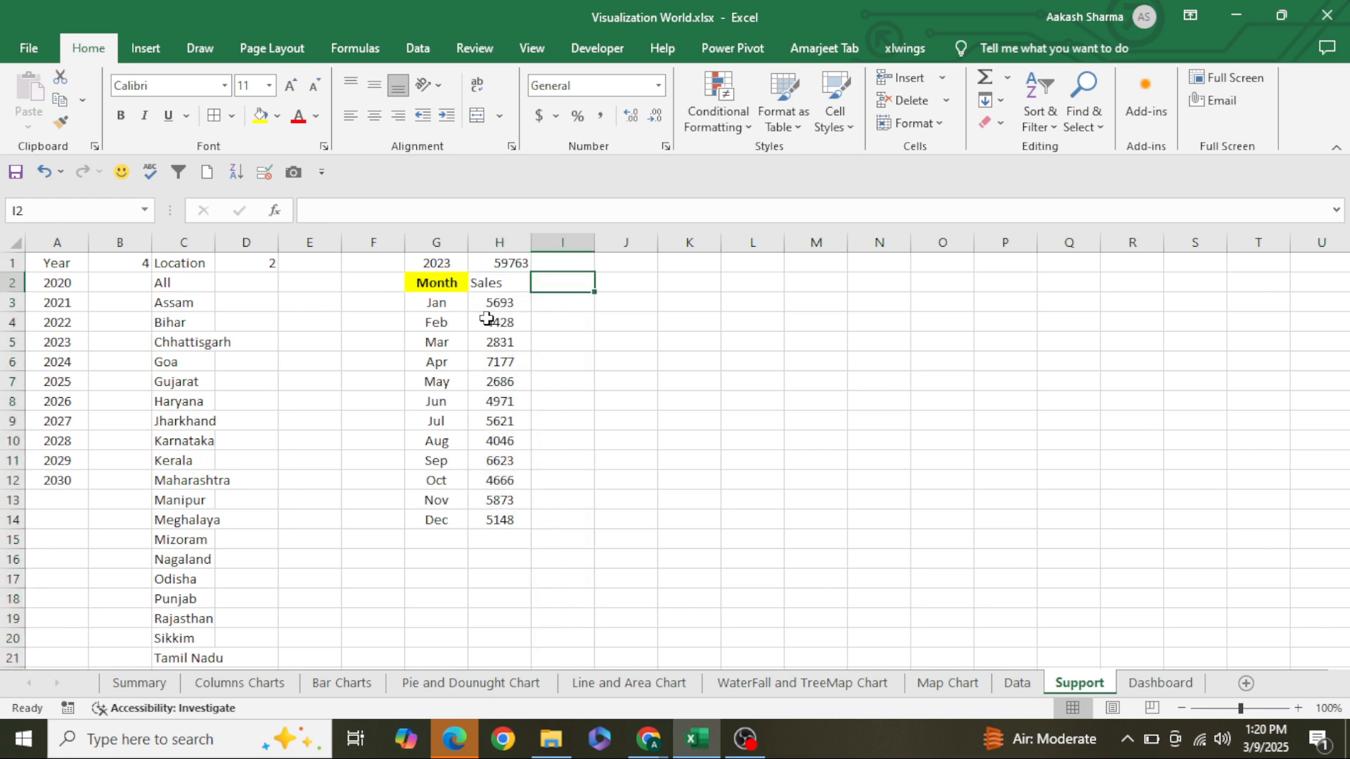
key(BackSpace)
text(P)
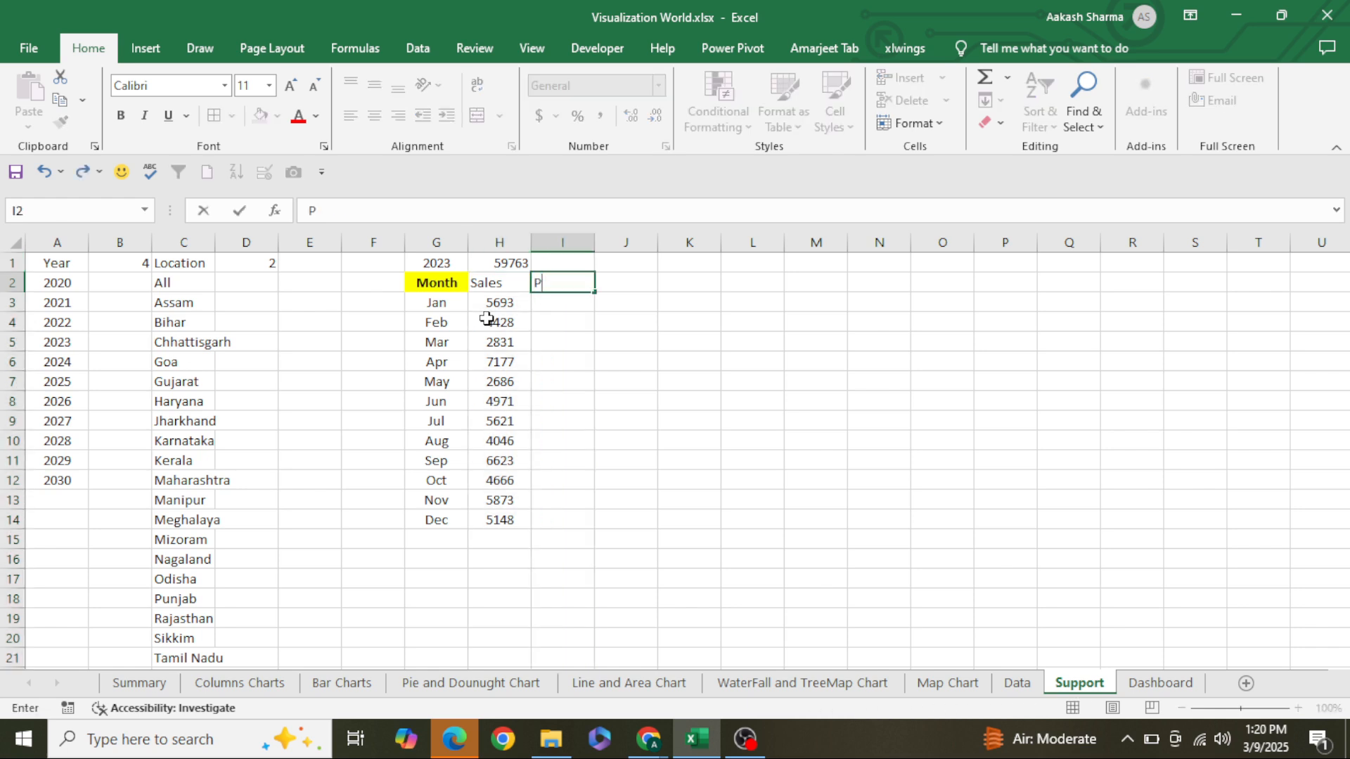
text(erformance%)
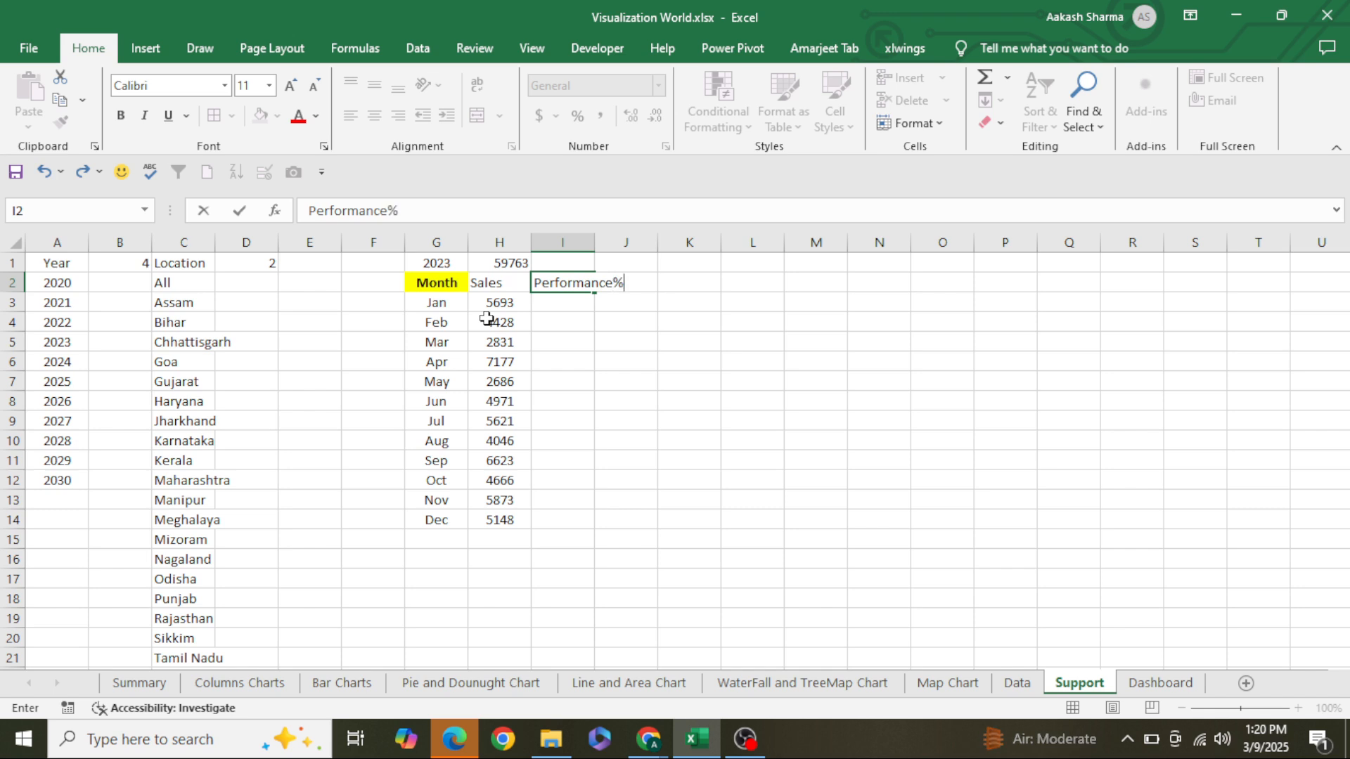
key(ctrl+Return)
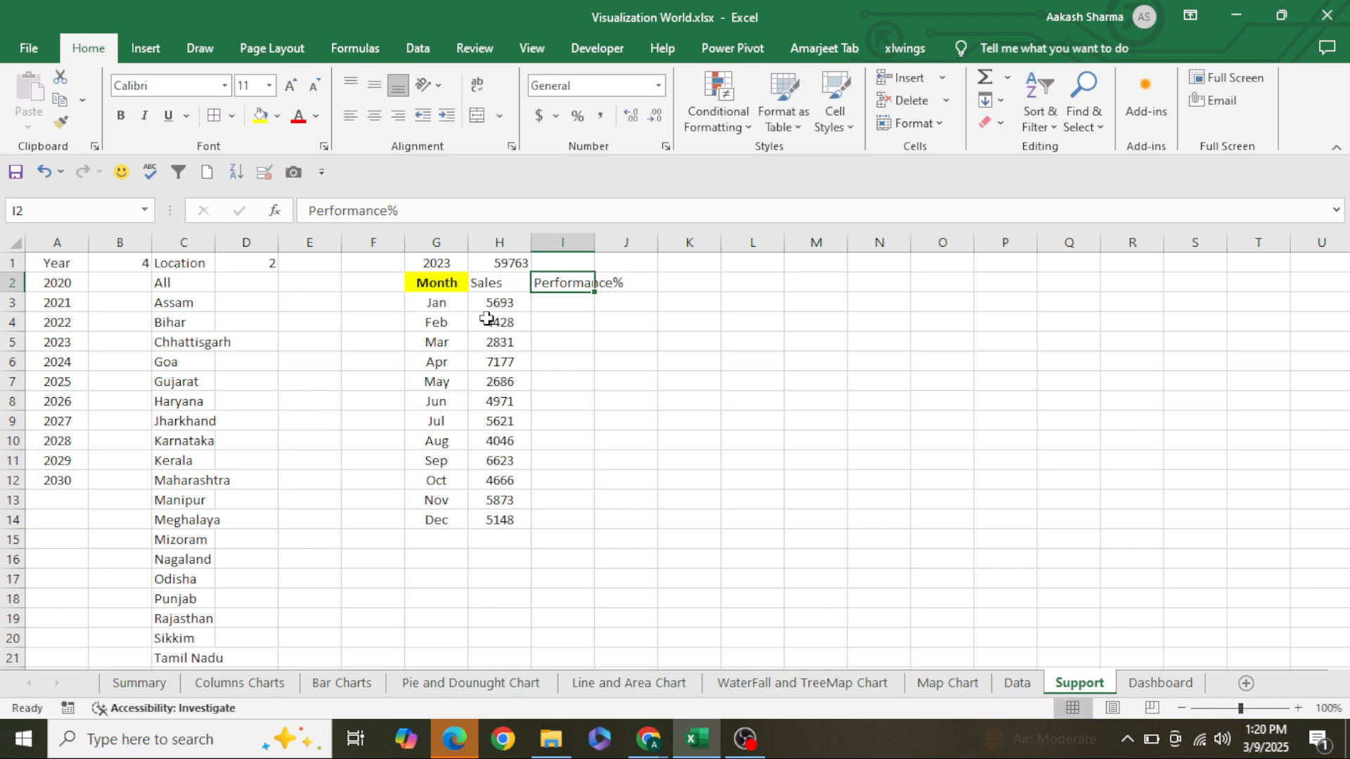
key(alt+h)
key(o)
key(i)
key(Down)
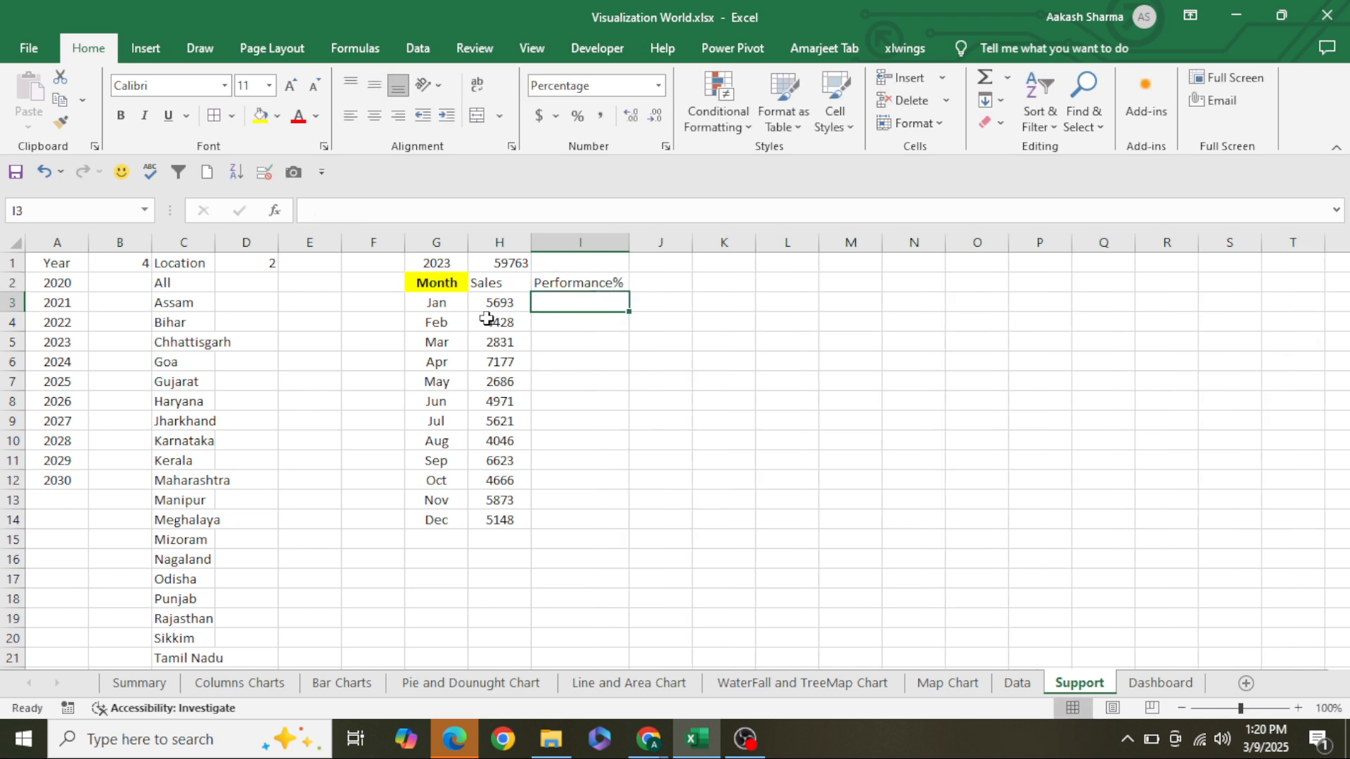
Enter 100% as January's performance in I3 and center it.
text(100%)
key(Return)
key(Up)
key(Left)
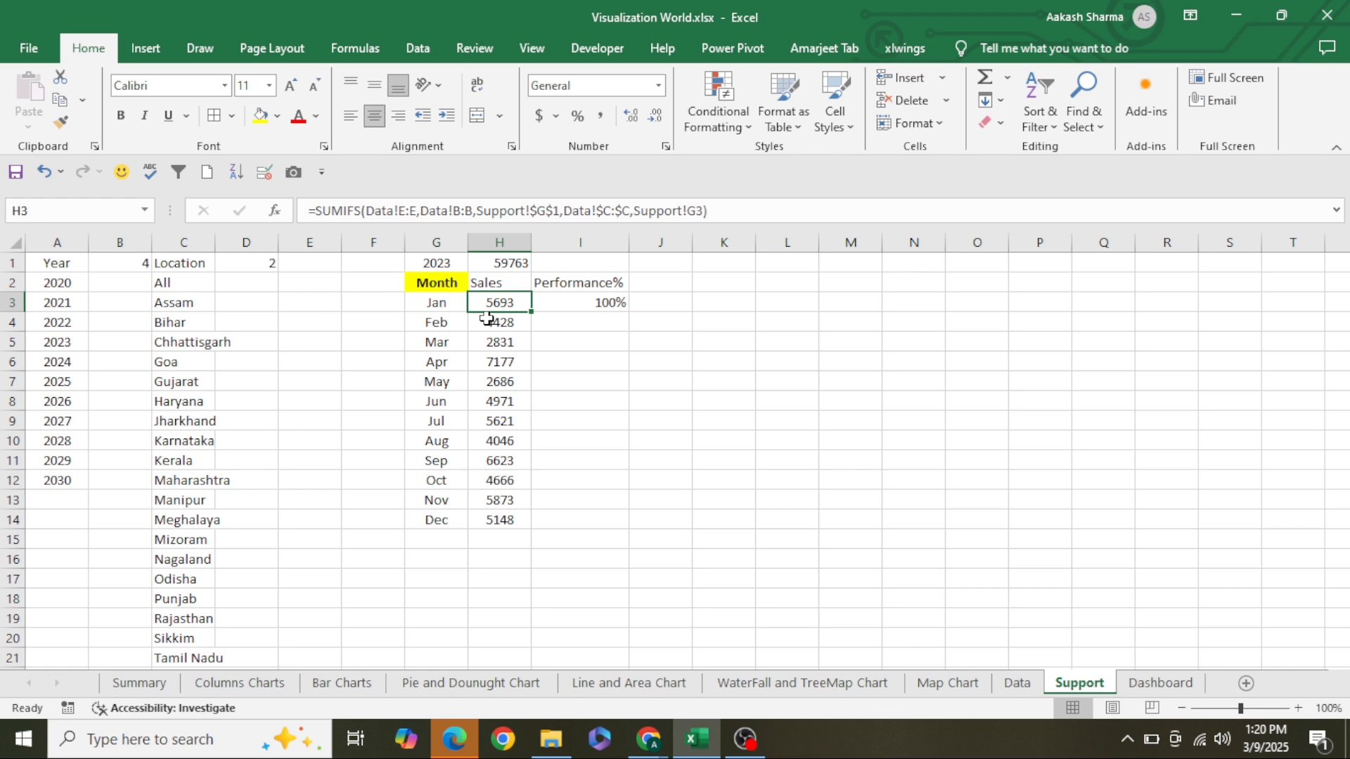
key(Left)
key(shift+Right)
key(shift+Right)
key(Right)
key(Right)
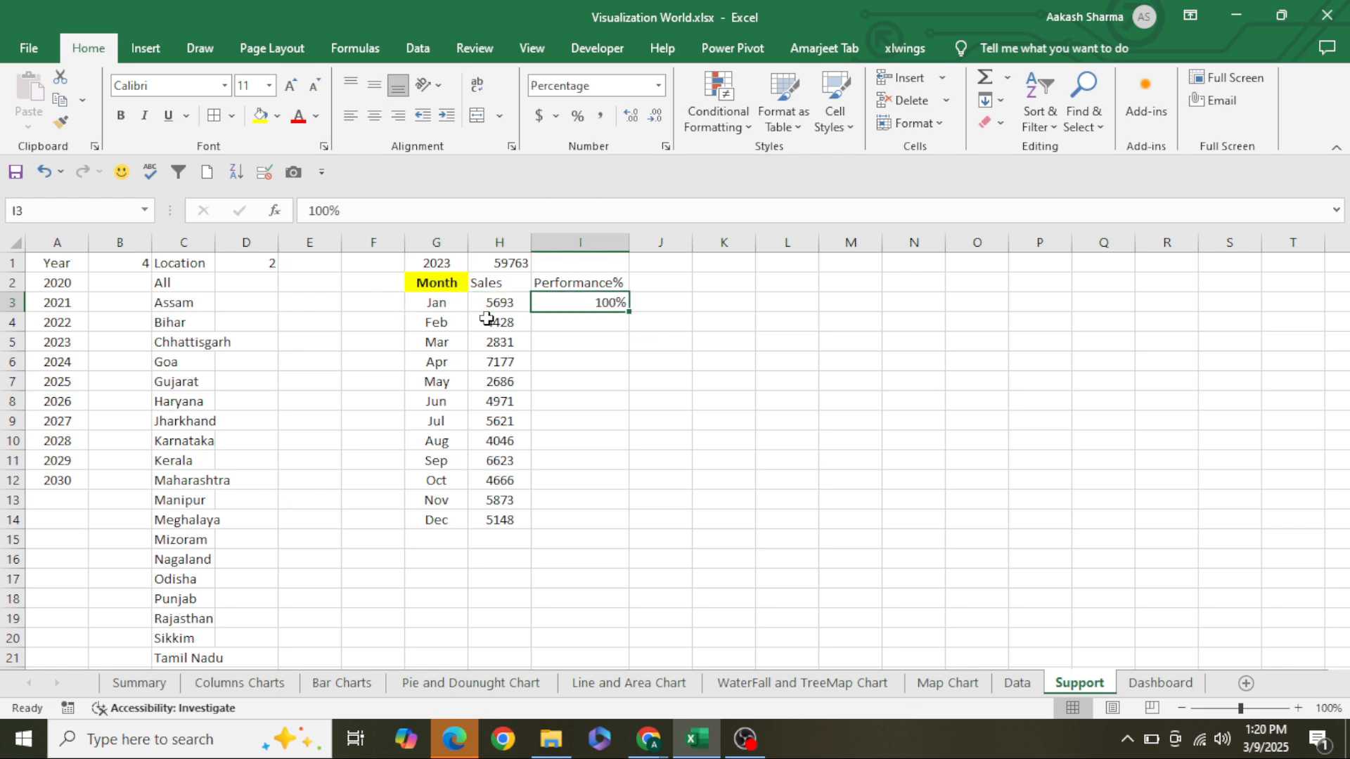
key(alt+h)
key(a)
key(c)
Enter the formula =H4/H3 in I4 and fill it down to I14.
key(Down)
text(=)
key(Left)
text(/)
key(Up)
key(Left)
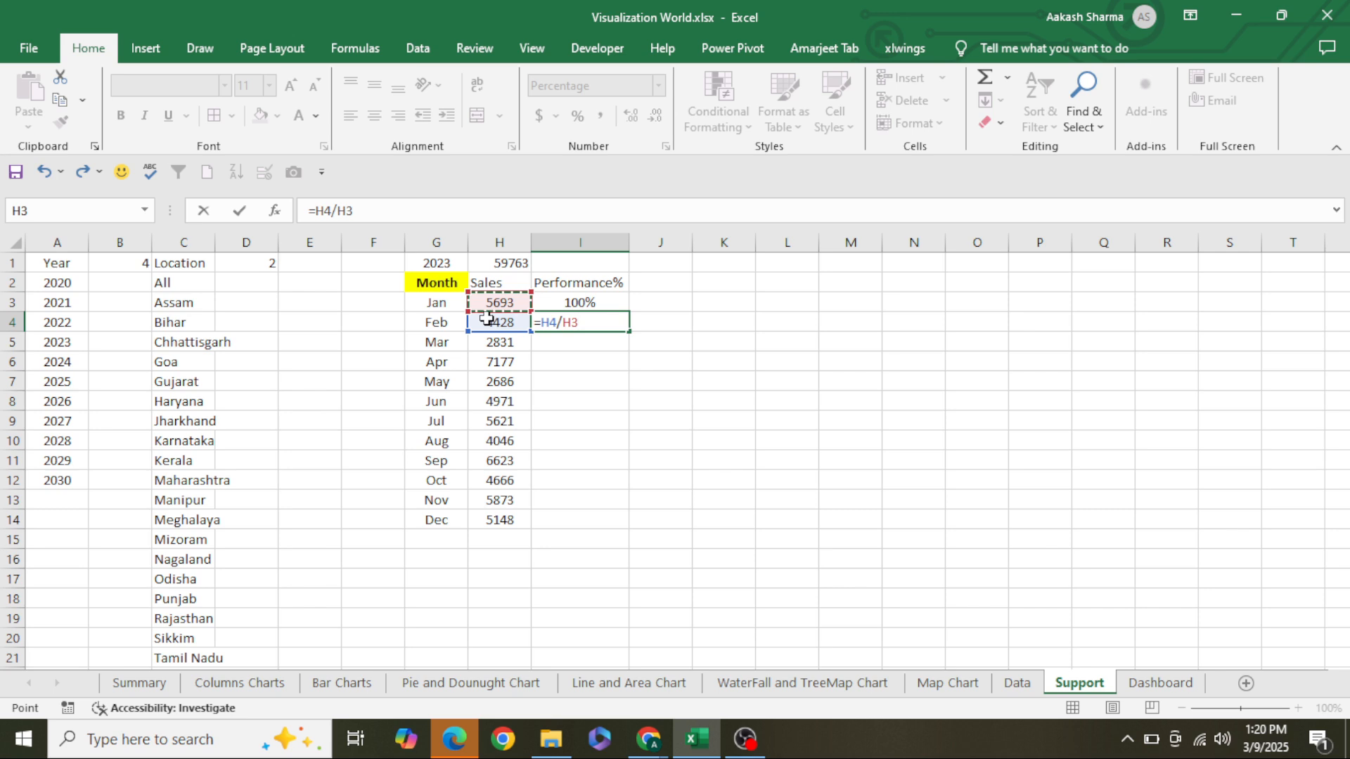
key(Return)
key(Left)
key(ctrl+Down)
key(Right)
key(ctrl+shift+Up)
key(ctrl+d)
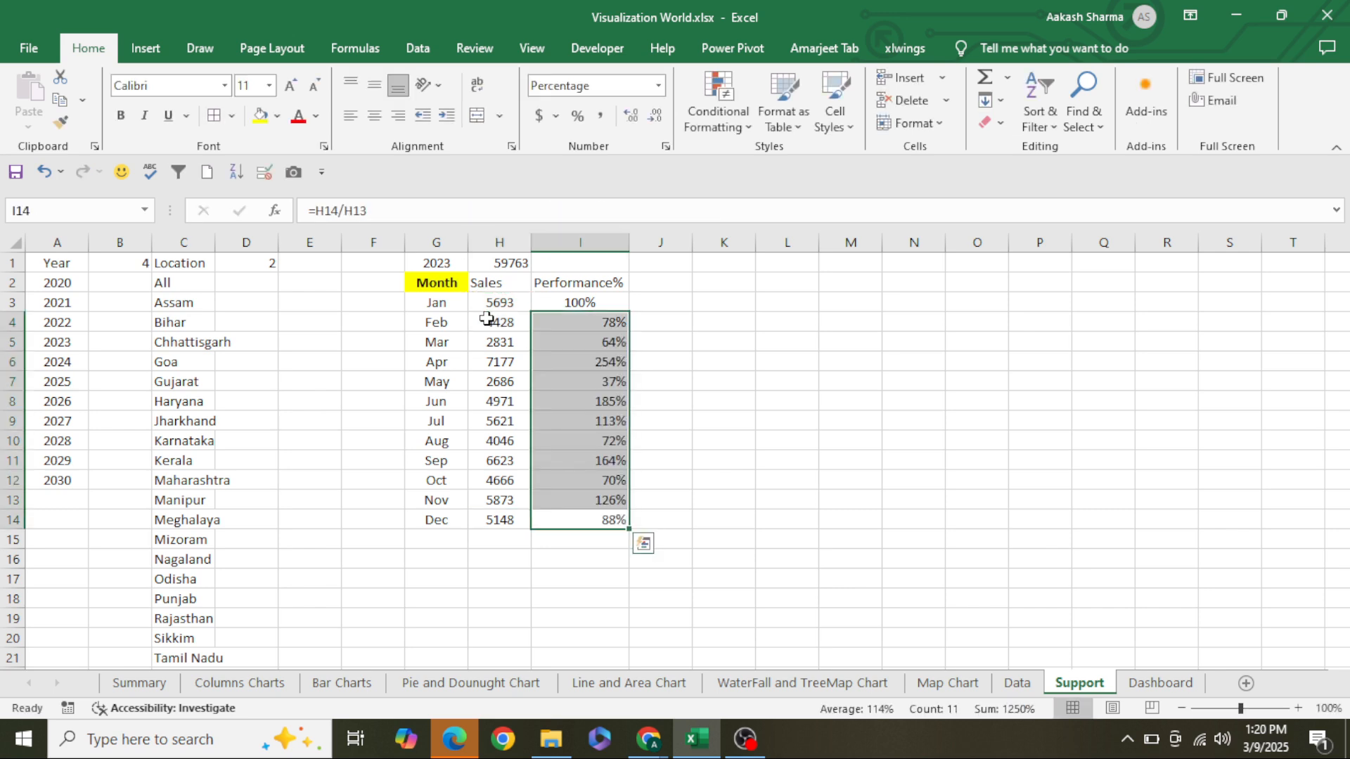
Center the Performance% heading and values in I2:I14.
key(ctrl+Up)
key(Down)
key(ctrl+shift+Down)
key(Up)
key(ctrl+shift+Down)
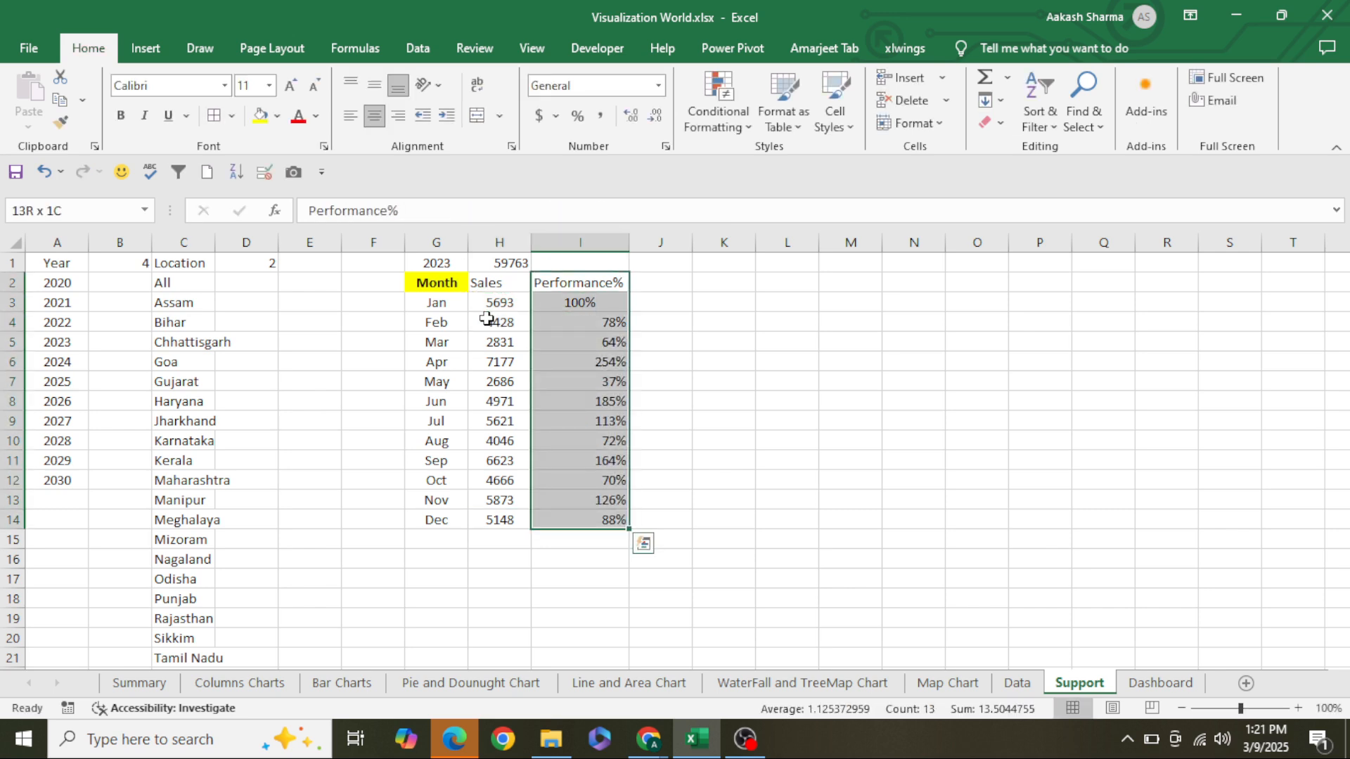
key(ctrl+Down)
Compare the monthly Sales values with their Performance% results, checking February's formula against January's sales.
key(Up)
key(Up)
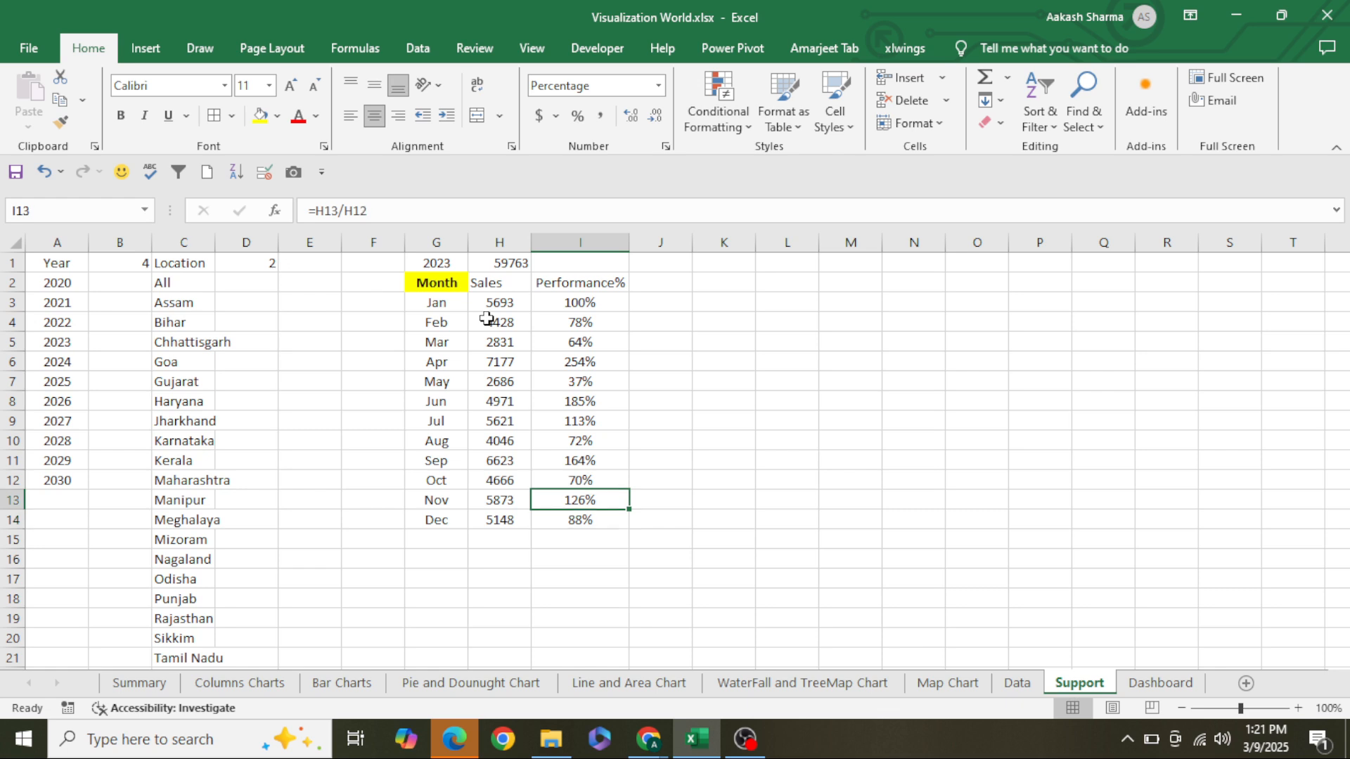
key(Up)
key(Up)
key(Left)
key(shift+Right)
key(Up)
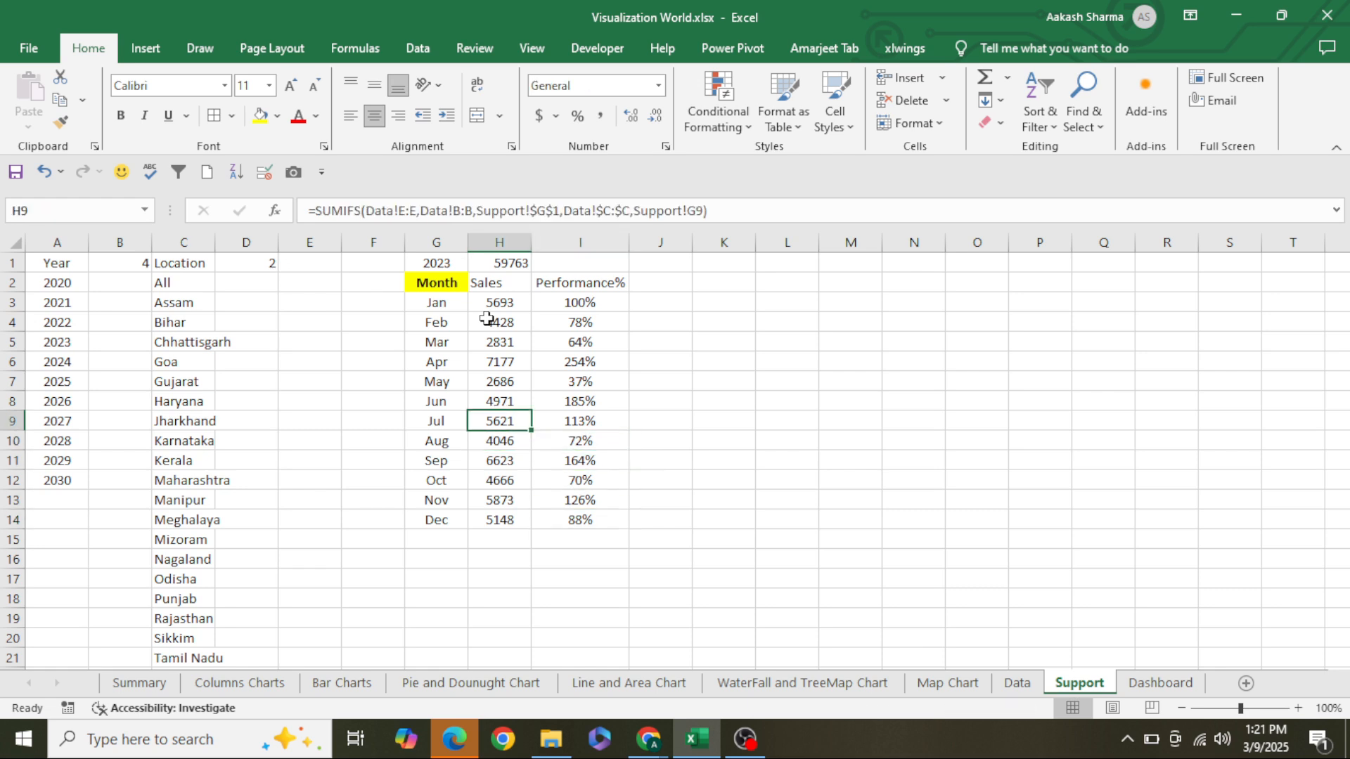
key(Up)
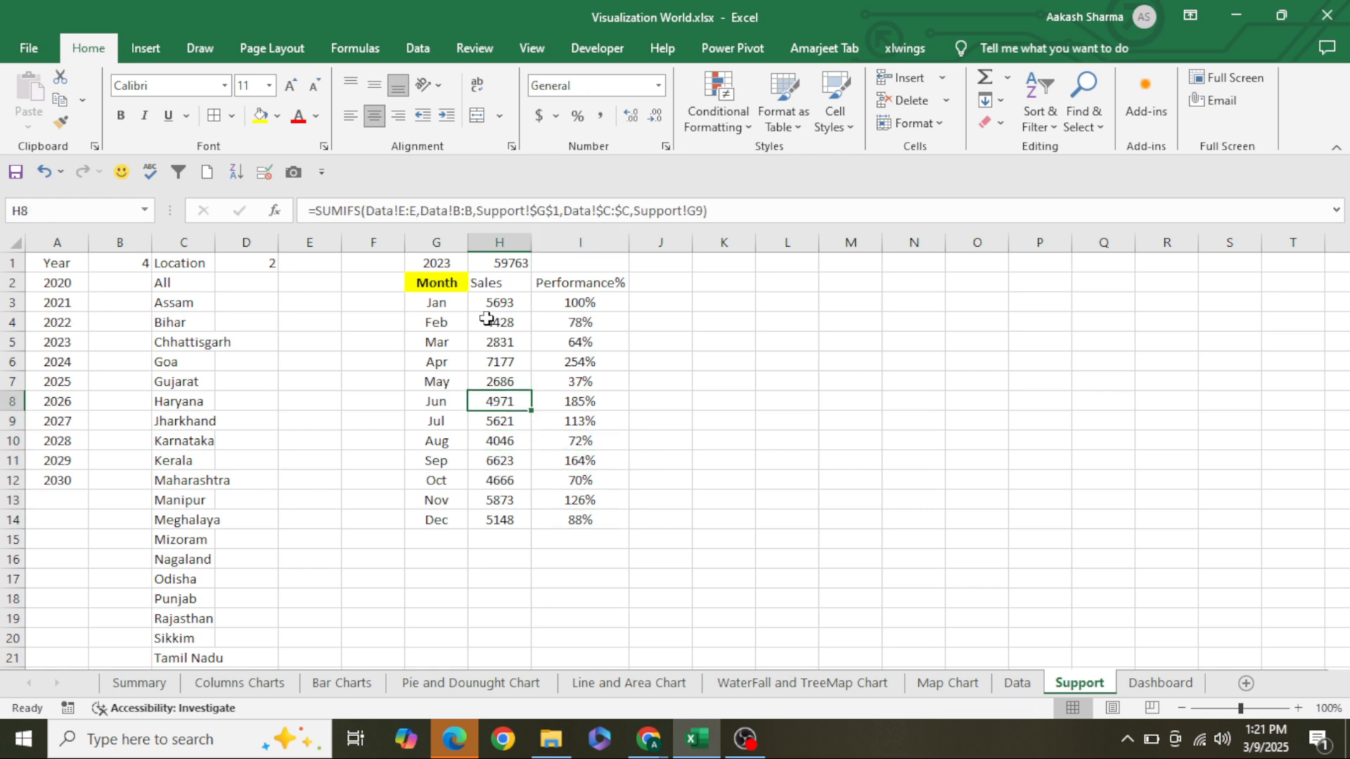
key(shift+Right)
key(shift+Up)
key(ctrl+Up)
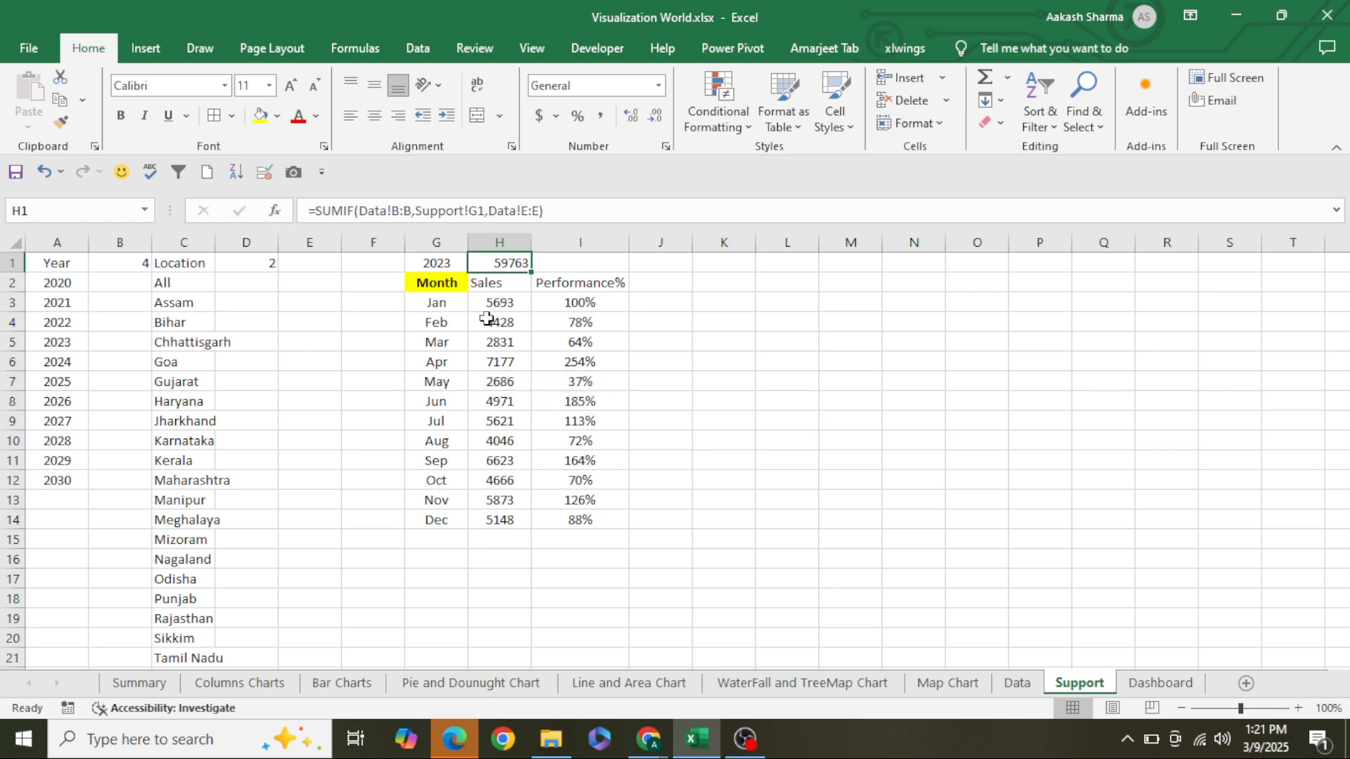
click(447, 324)
click(492, 321)
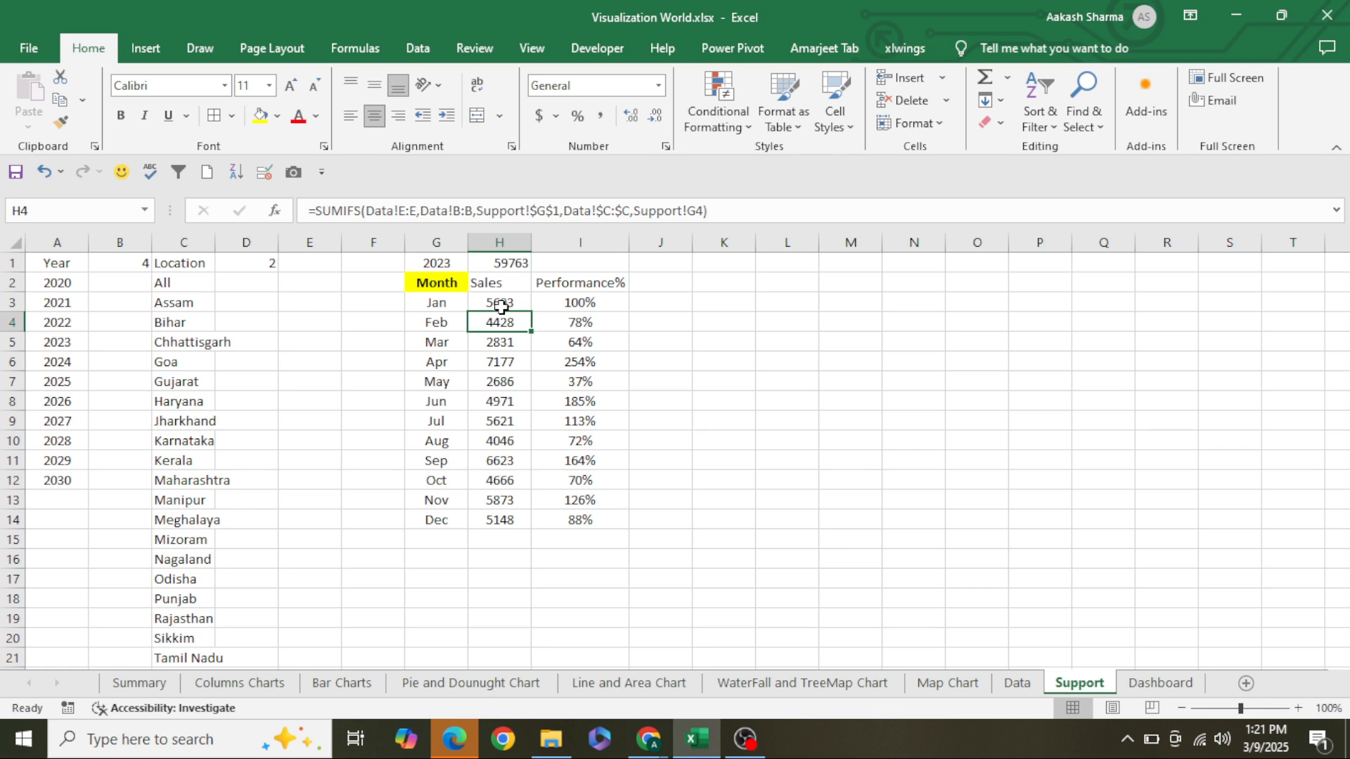
click(559, 322)
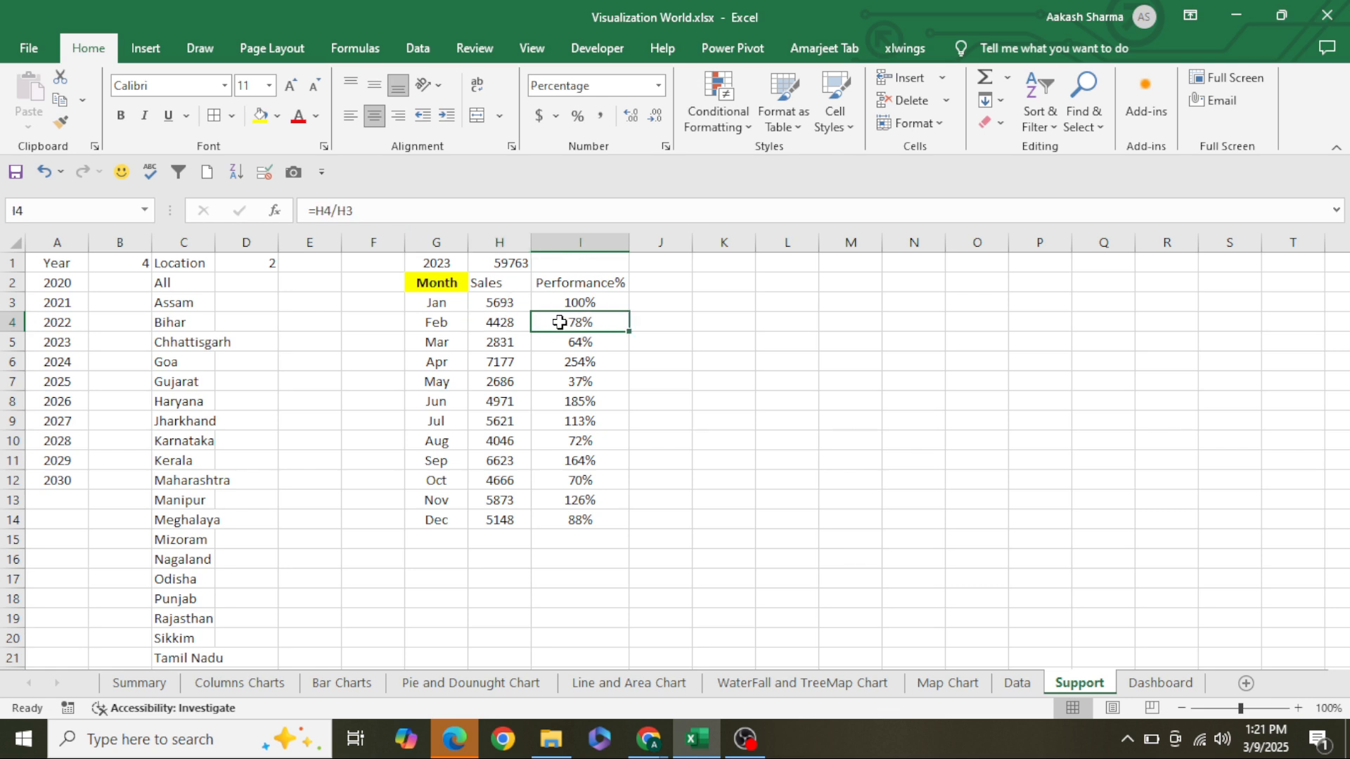
Change the formula in I4 to =1-(H4/H3) and fill it down to I14.
key(Up)
key(F2)
key(Return)
key(F2)
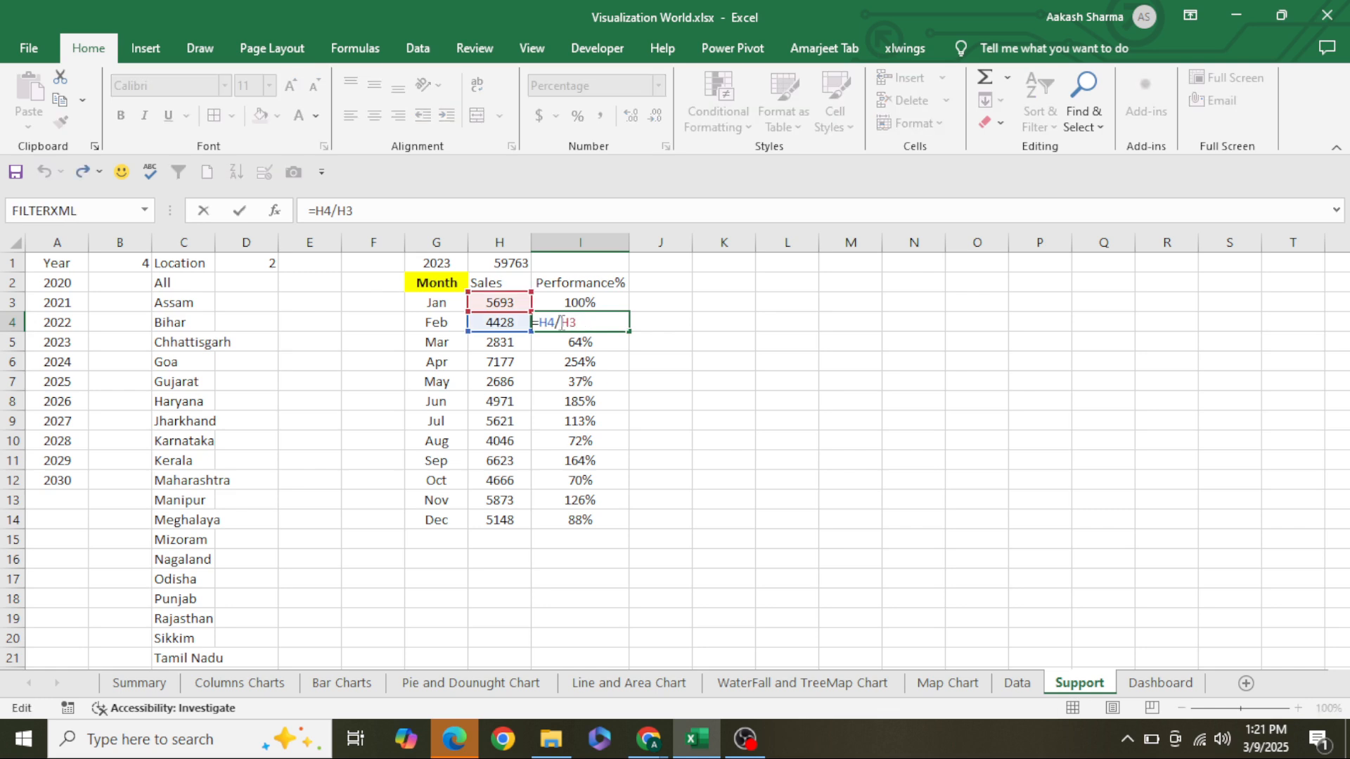
key(Home)
key(Right)
text(()1-)
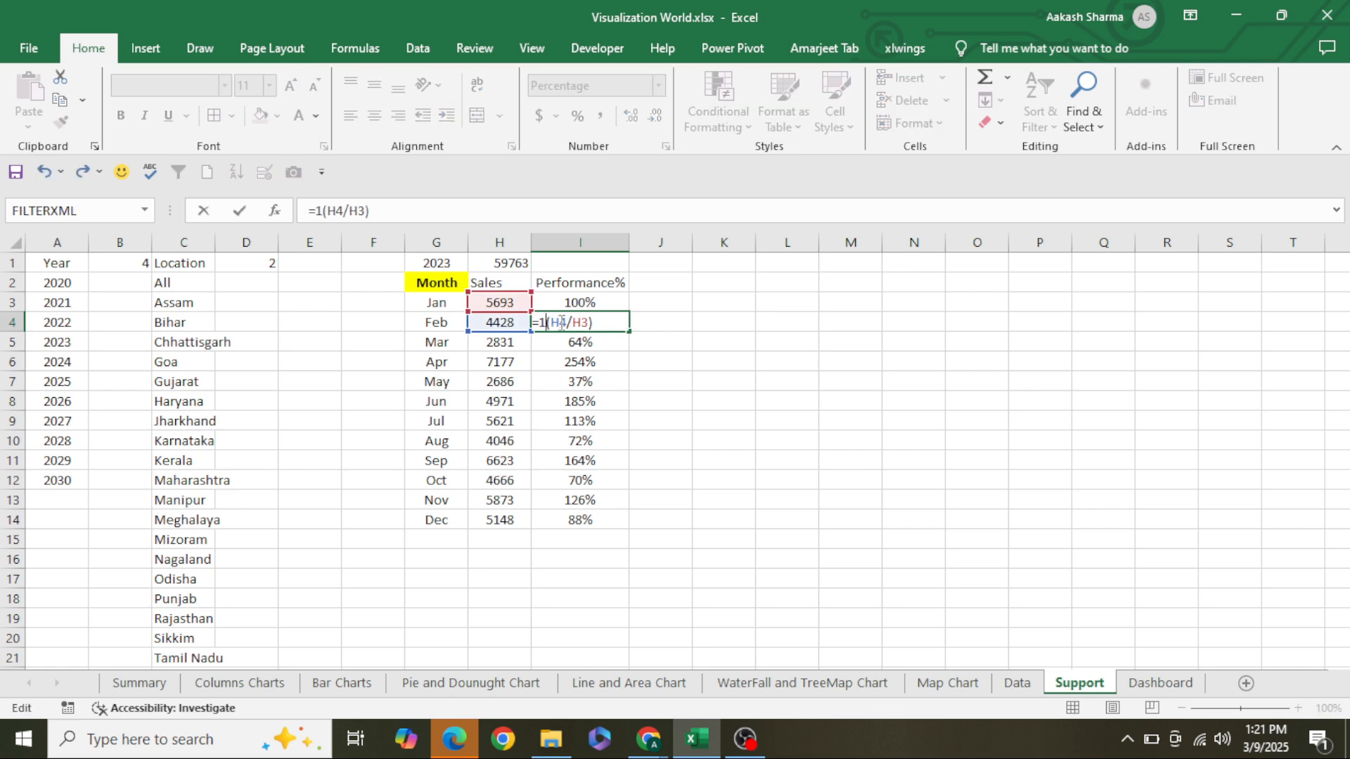
key(Return)
key(Up)
key(ctrl+shift+Down)
key(ctrl+d)
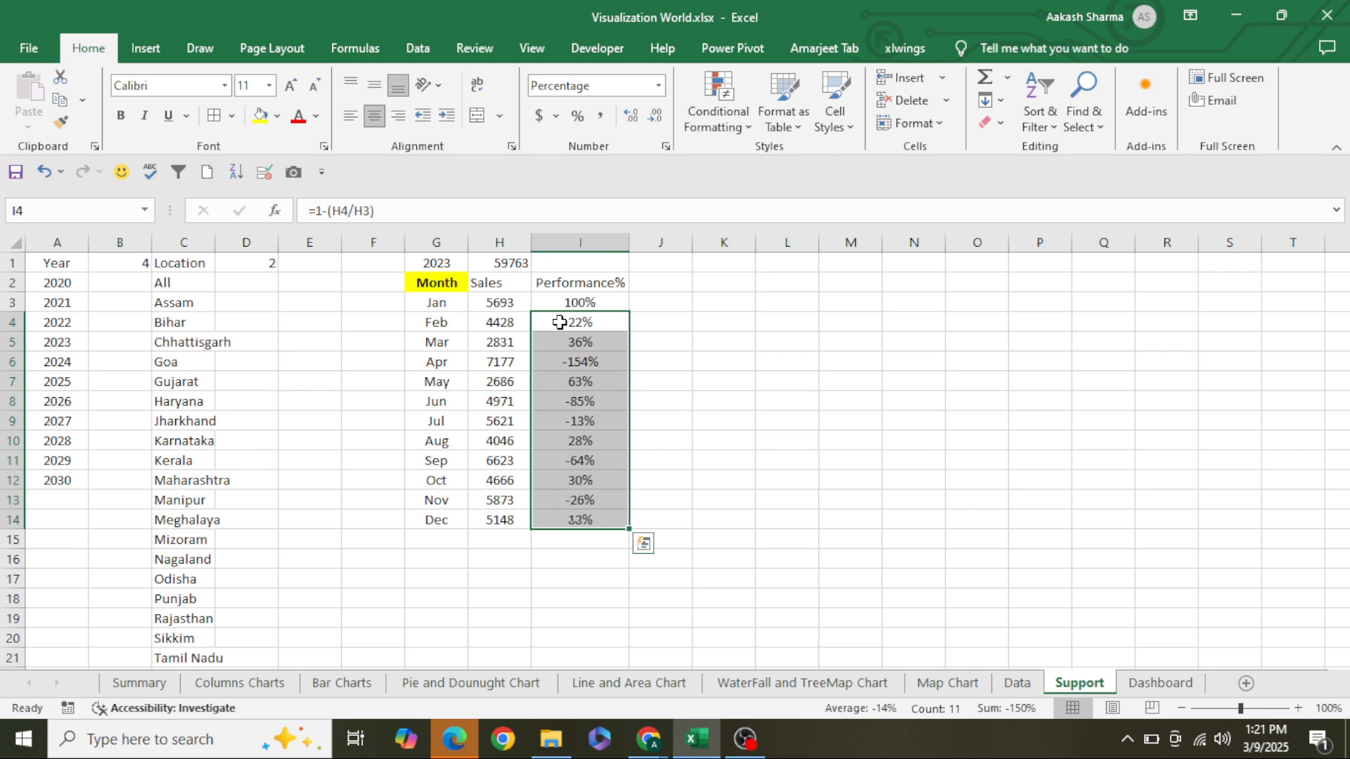
Check April's Performance% formula in I6 against the March and April sales, and inspect January's entry in I3.
click(679, 355)
key(Left)
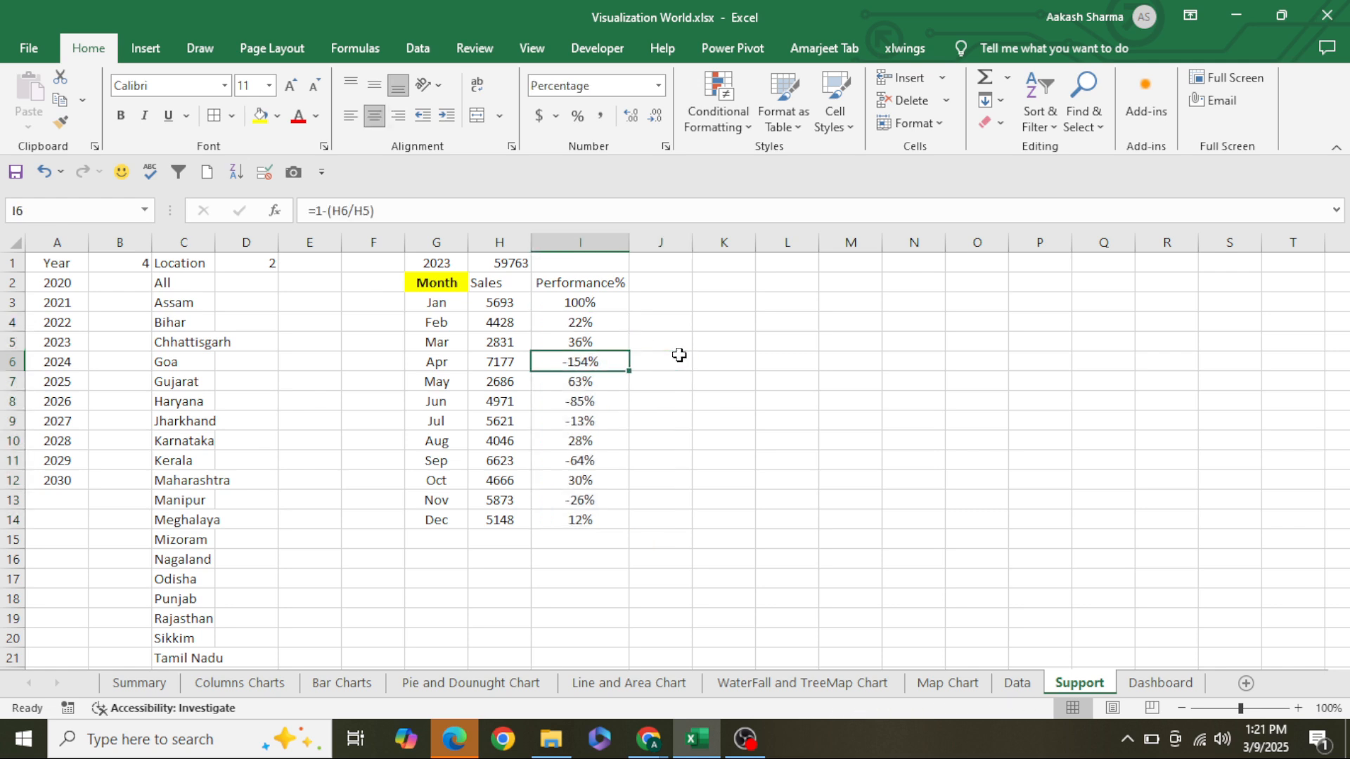
key(F2)
key(Escape)
key(Up)
key(Left)
key(Left)
key(Down)
key(shift+Right)
key(shift+Up)
key(Right)
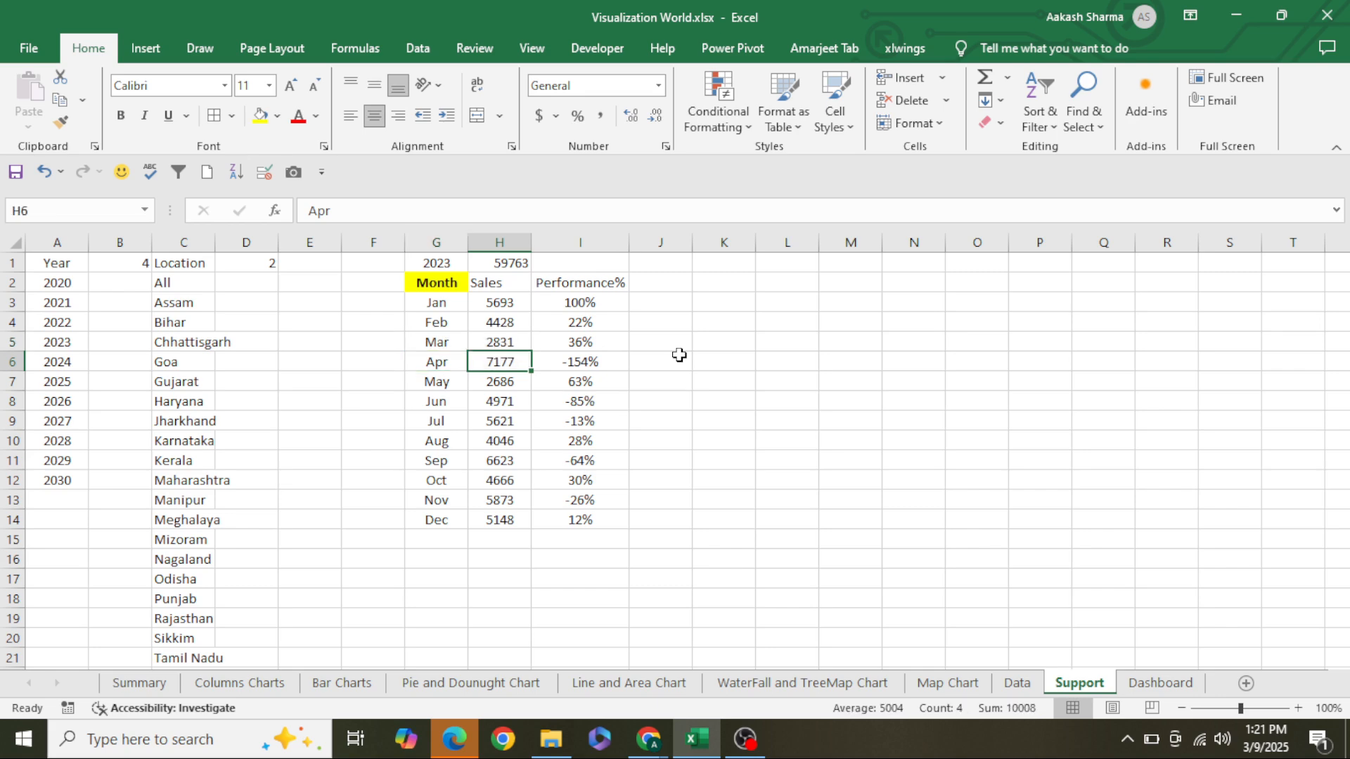
key(Up)
key(Up)
key(Up)
key(Right)
key(F2)
key(Escape)
Change the formula in I4 to =(H4/H3)-1 and fill it down to I14.
key(Down)
key(F2)
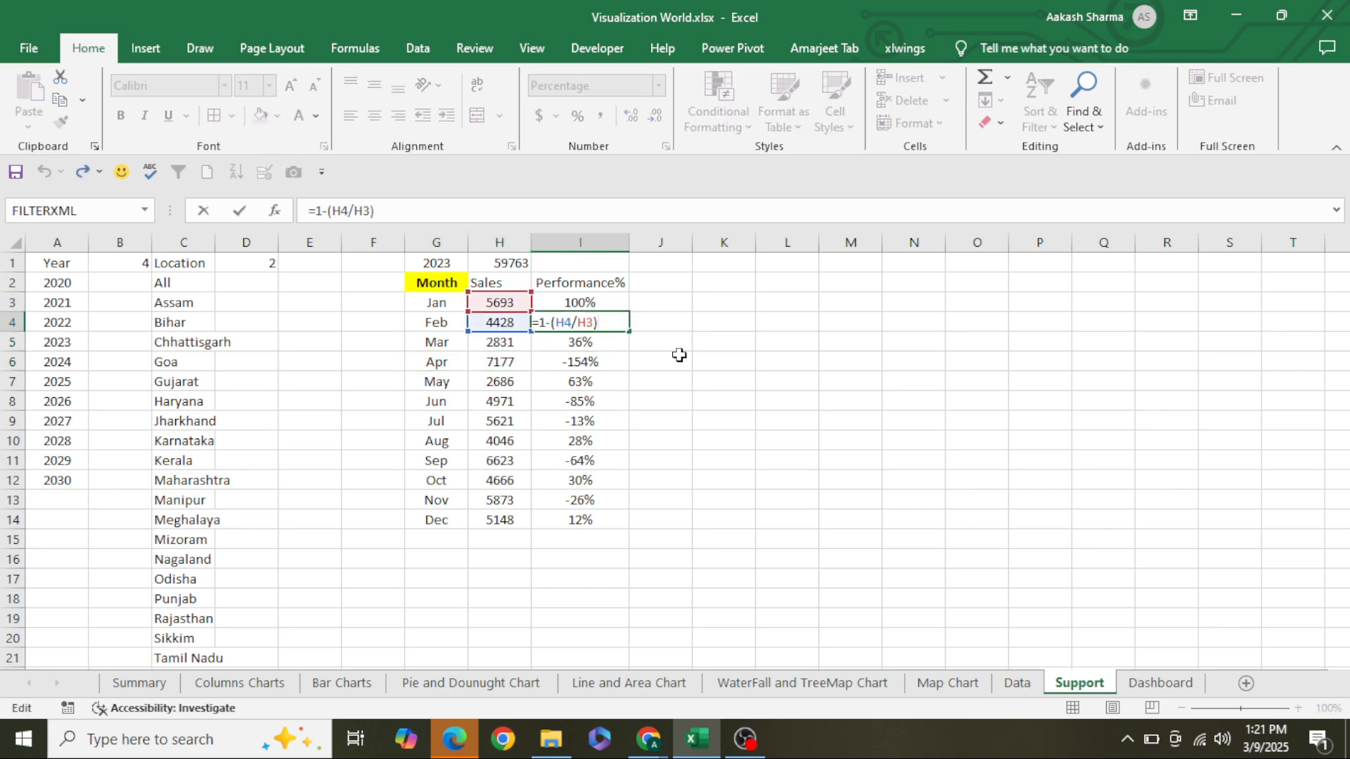
key(Home)
key(Right)
key(Delete)
key(Delete)
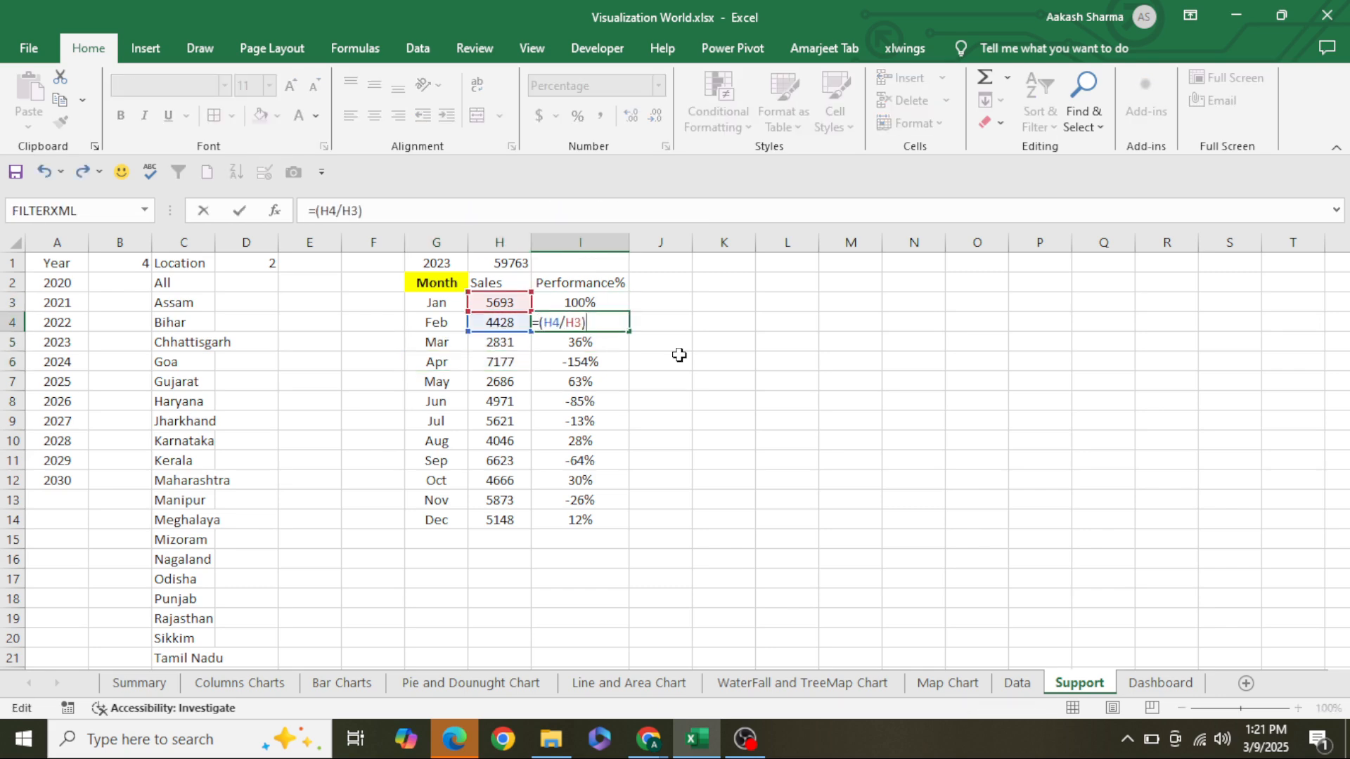
key(End)
text(-1)
key(ctrl+Return)
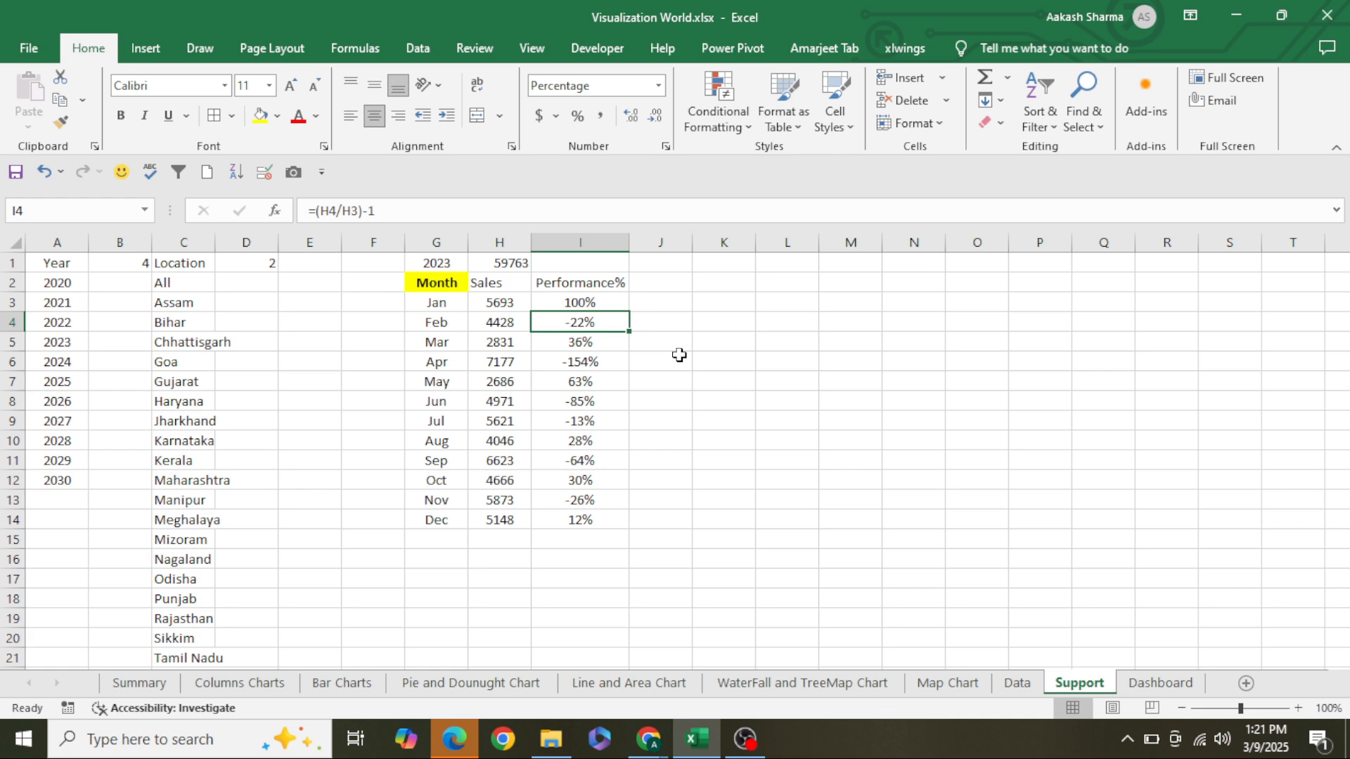
key(ctrl+shift+Down)
key(ctrl+d)
key(Up)
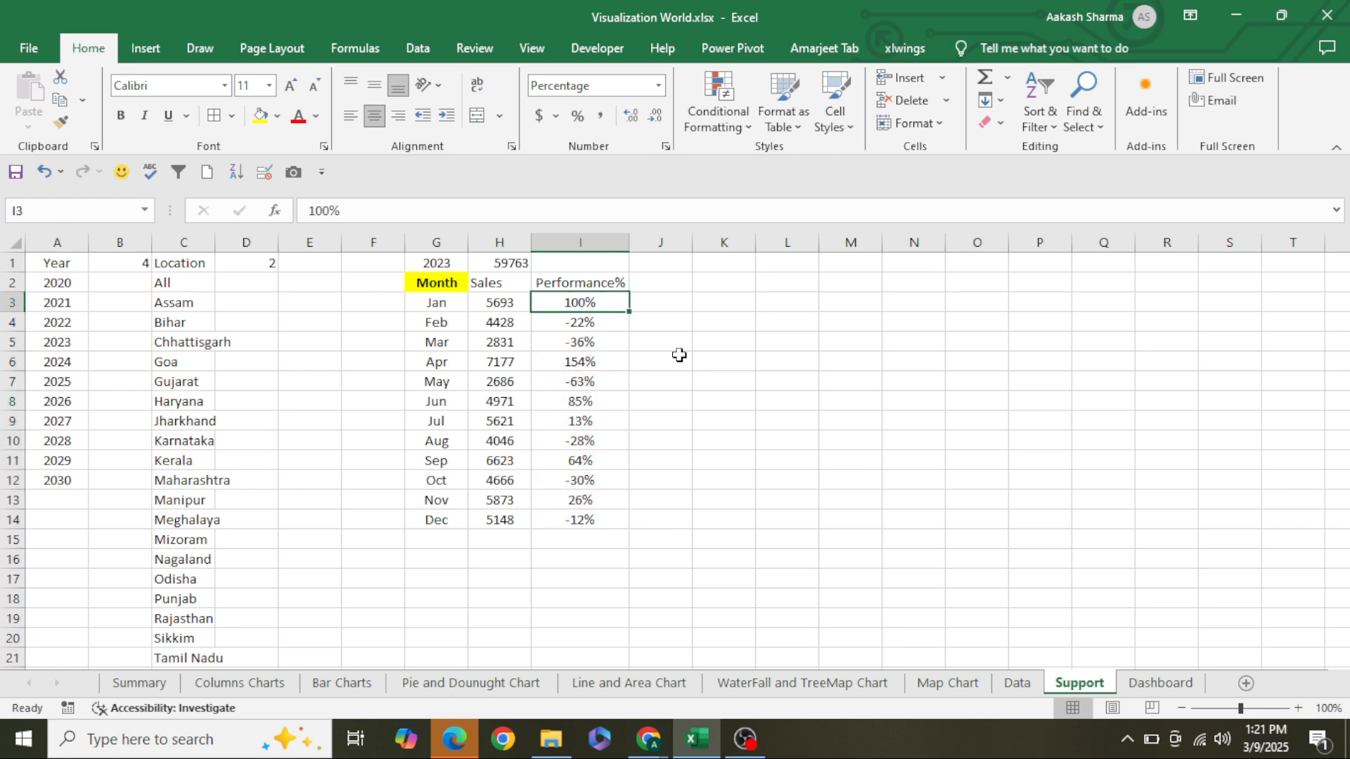
key(Down)
key(Left)
key(Left)
key(Up)
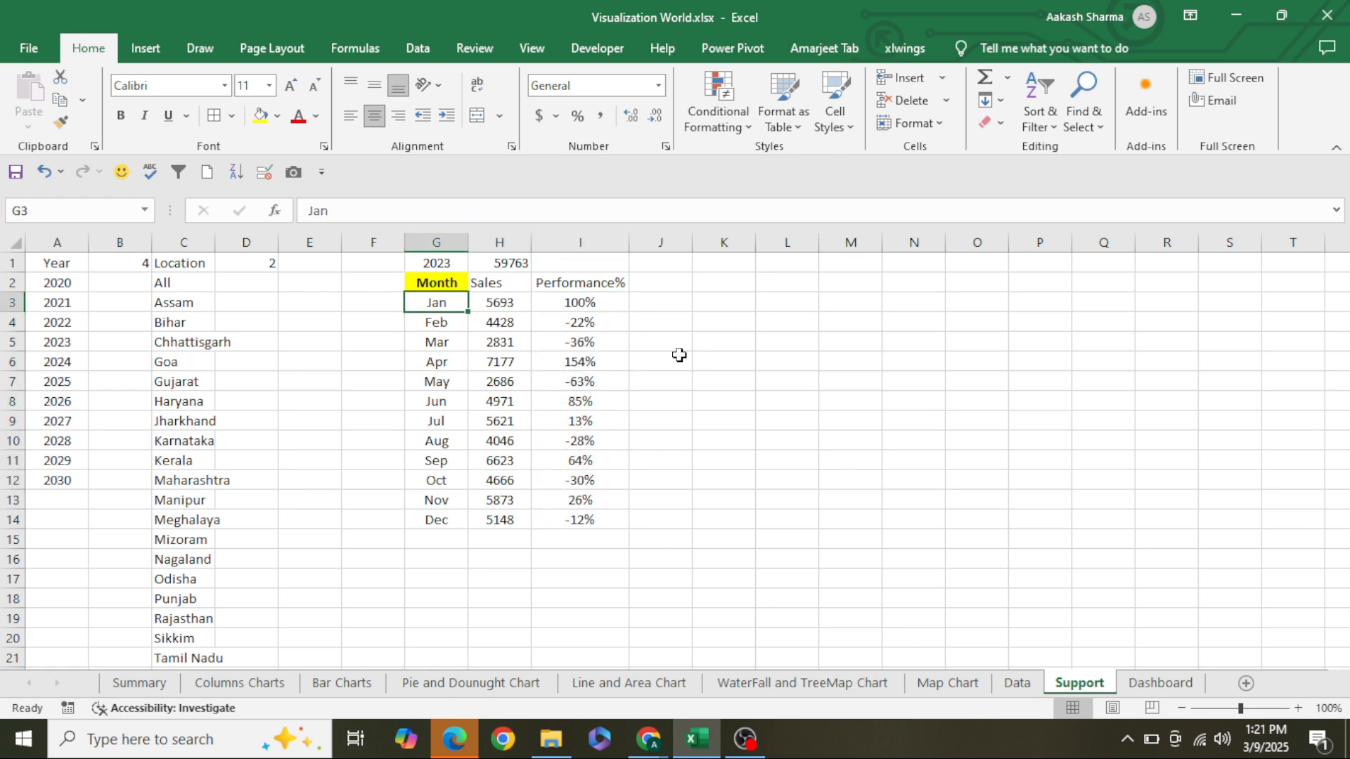
key(Right)
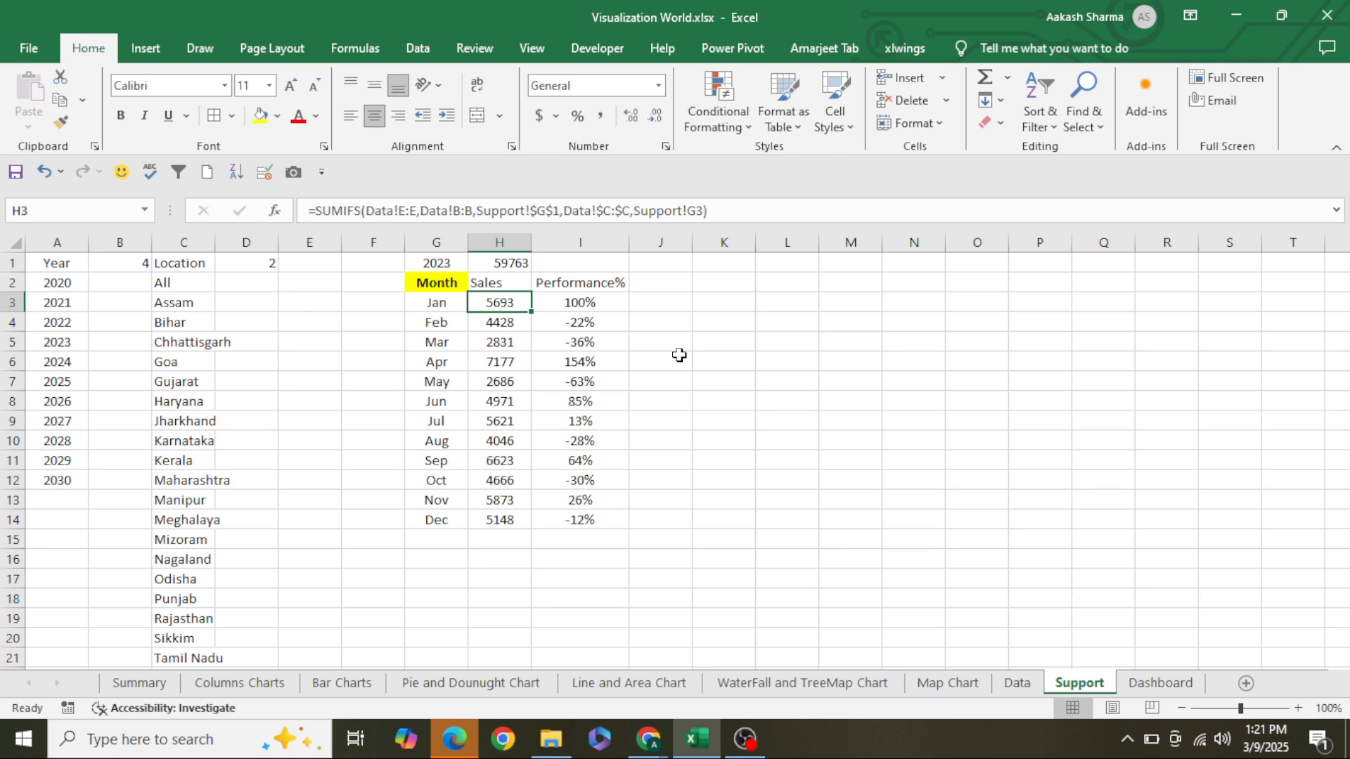
Compare the January to March Sales values with their Performance% results on the Support sheet.
key(Left)
key(Down)
key(Right)
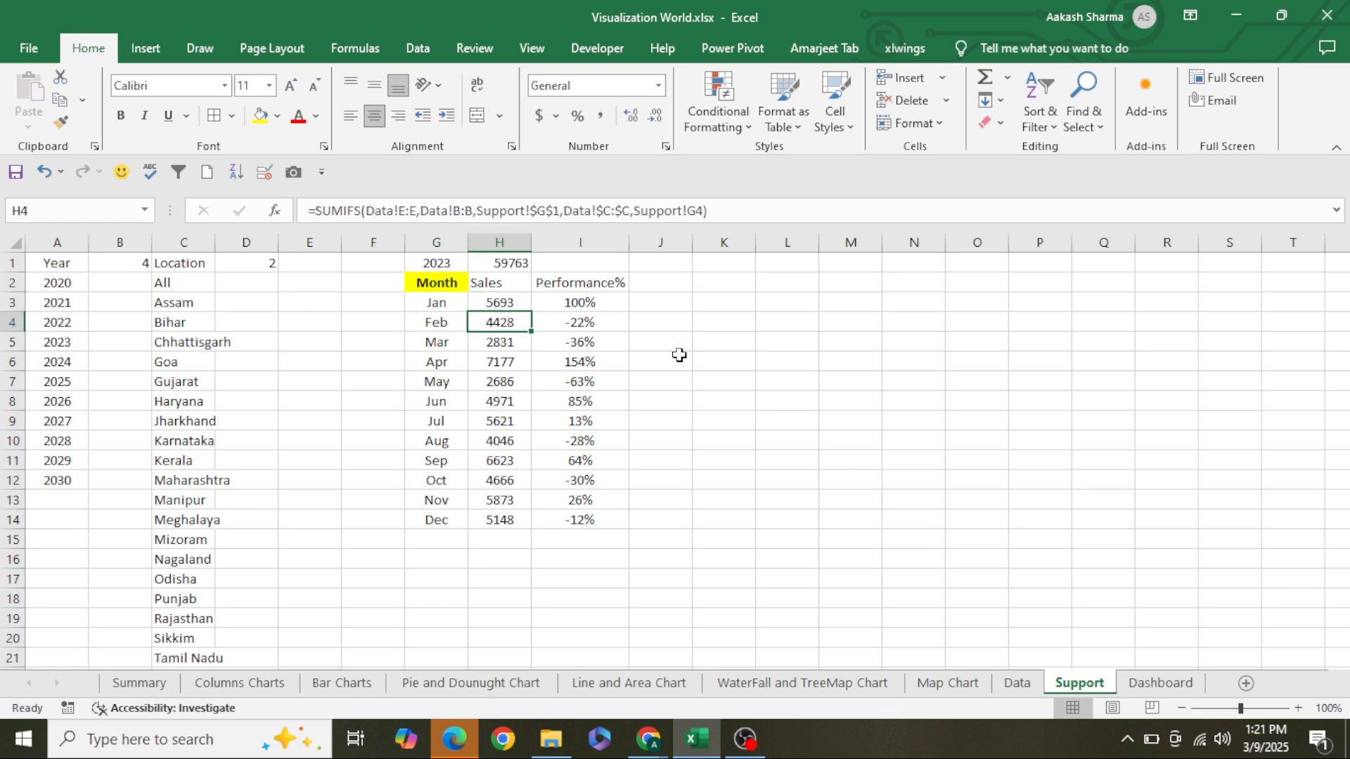
key(Right)
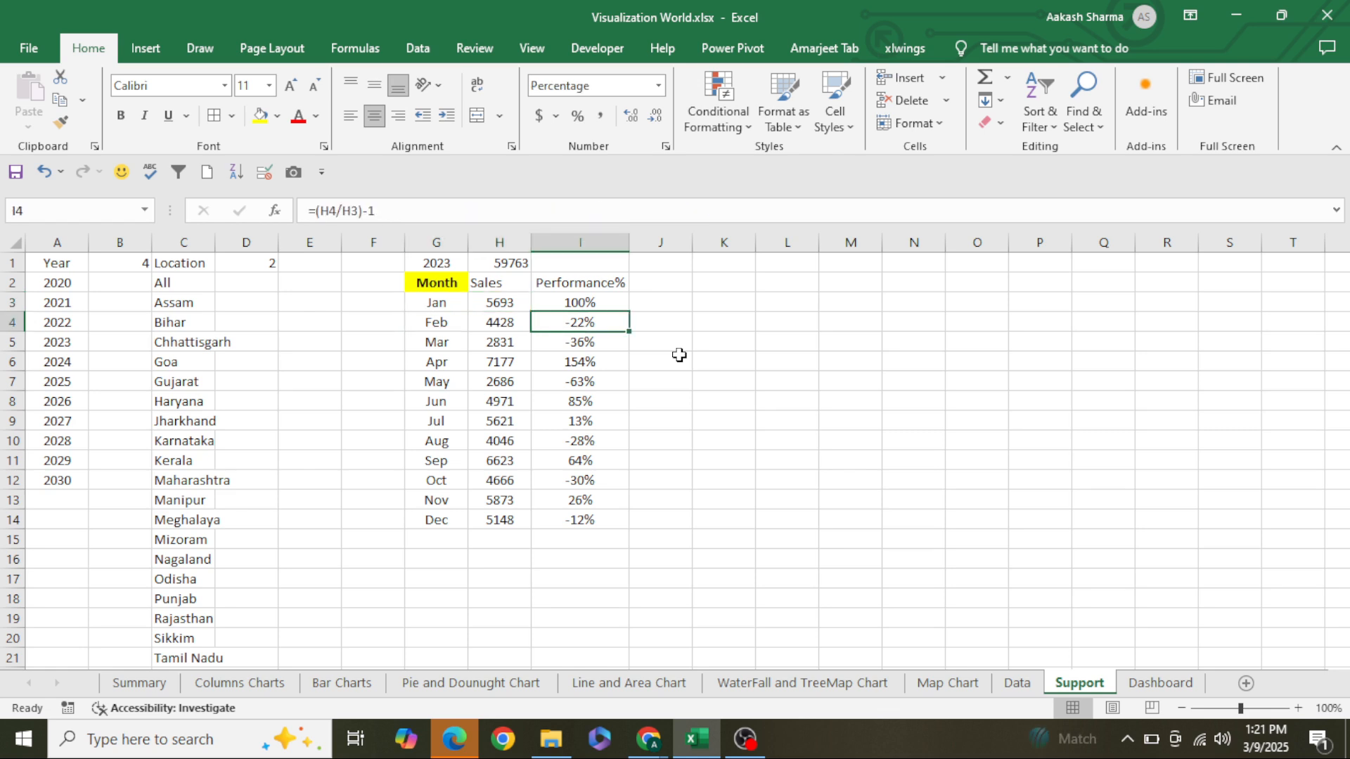
key(Right)
key(Left)
key(Left)
key(Down)
key(shift+Right)
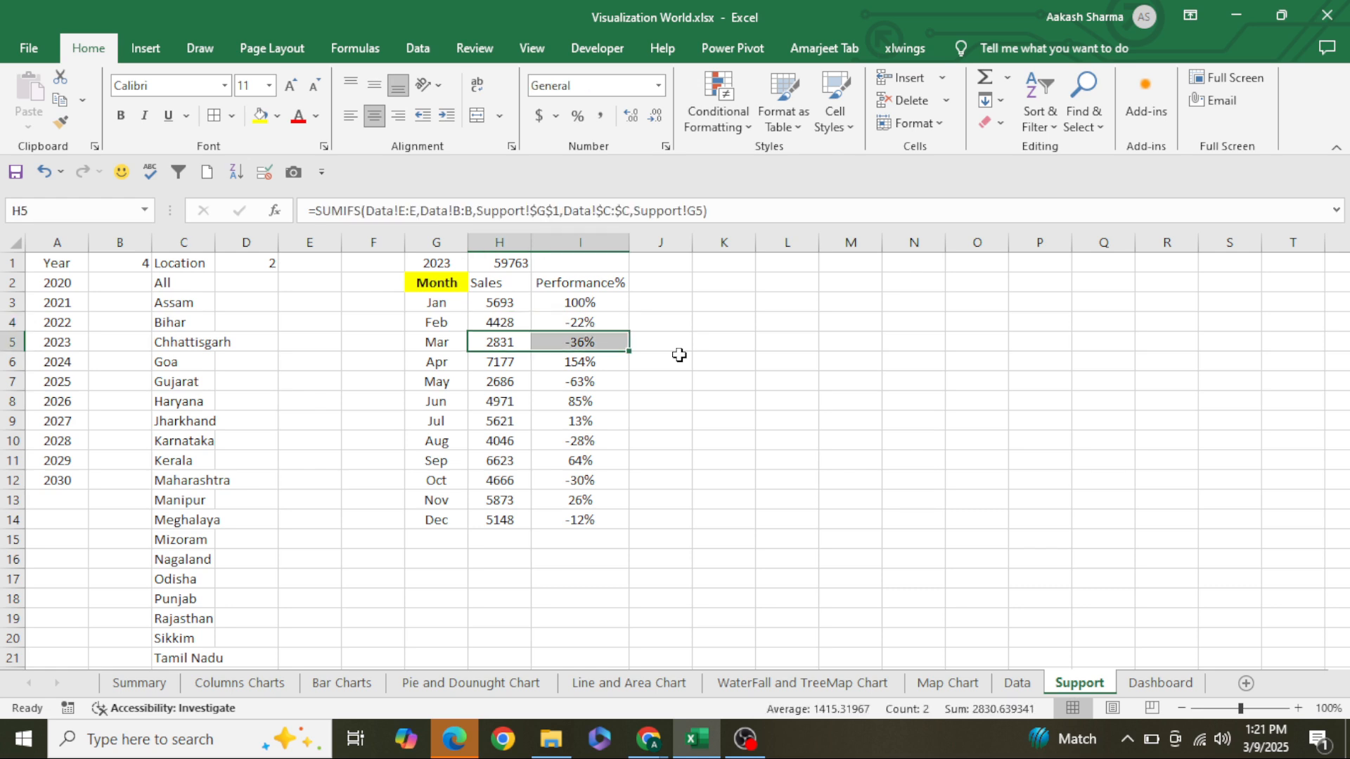
key(Right)
key(Left)
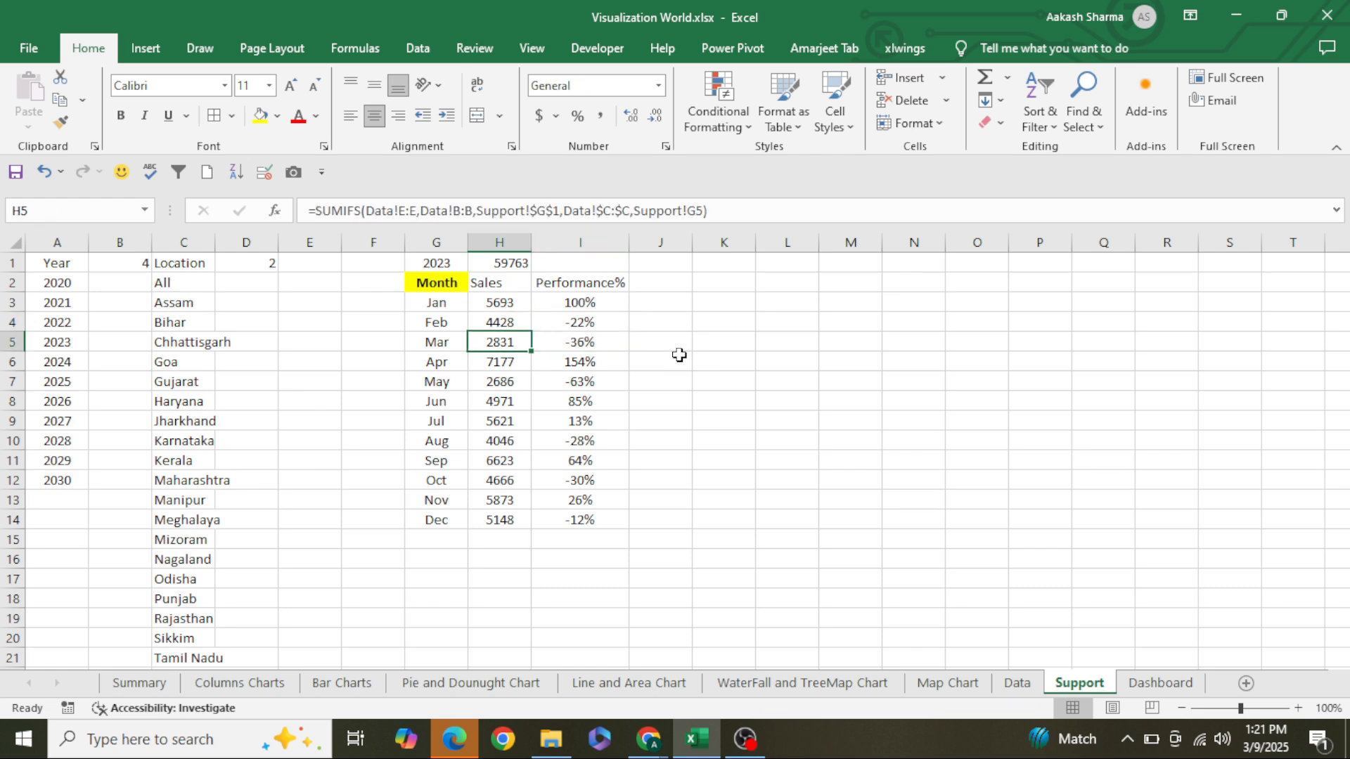
Insert a Waterfall chart from the Month column G2:G14 and the Performance% column I2:I14.
key(Up)
key(Left)
key(Up)
key(Up)
key(ctrl+shift+Down)
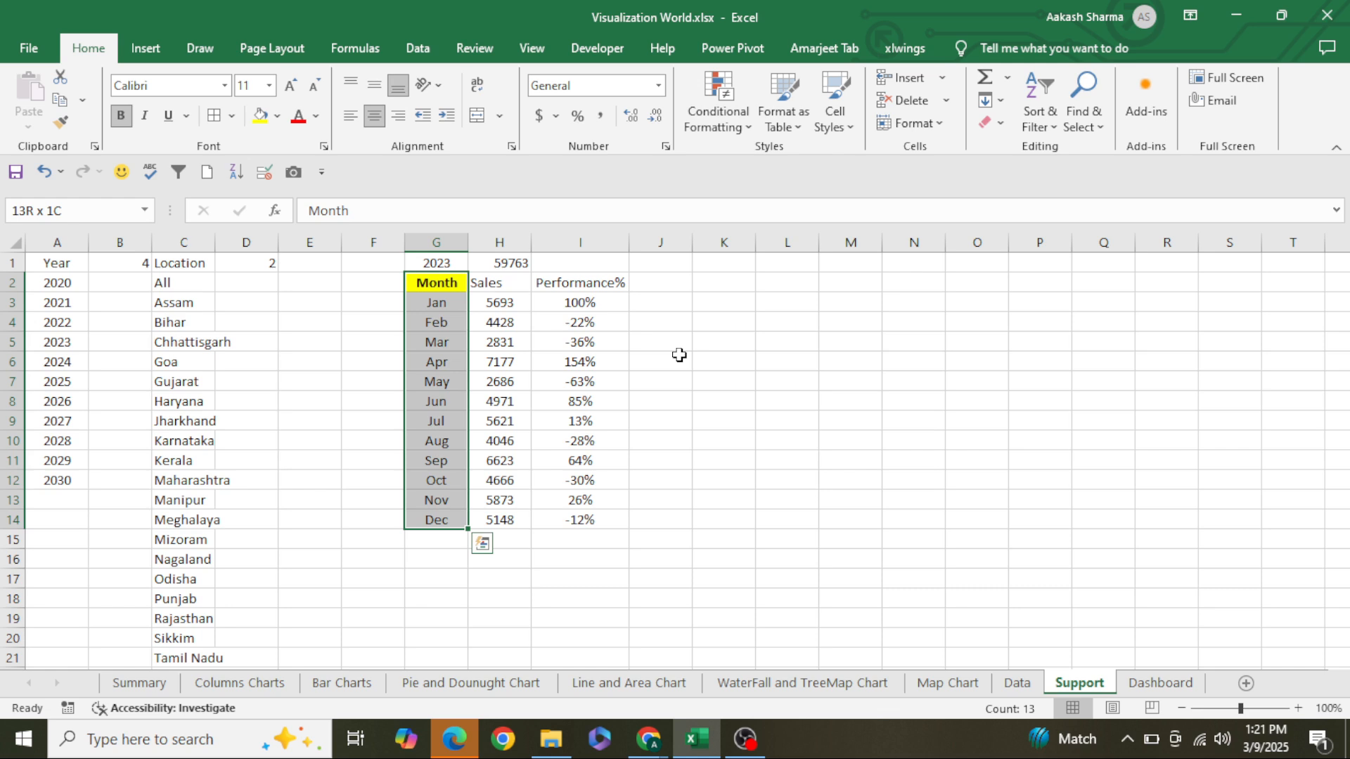
drag(580, 283, 585, 515)
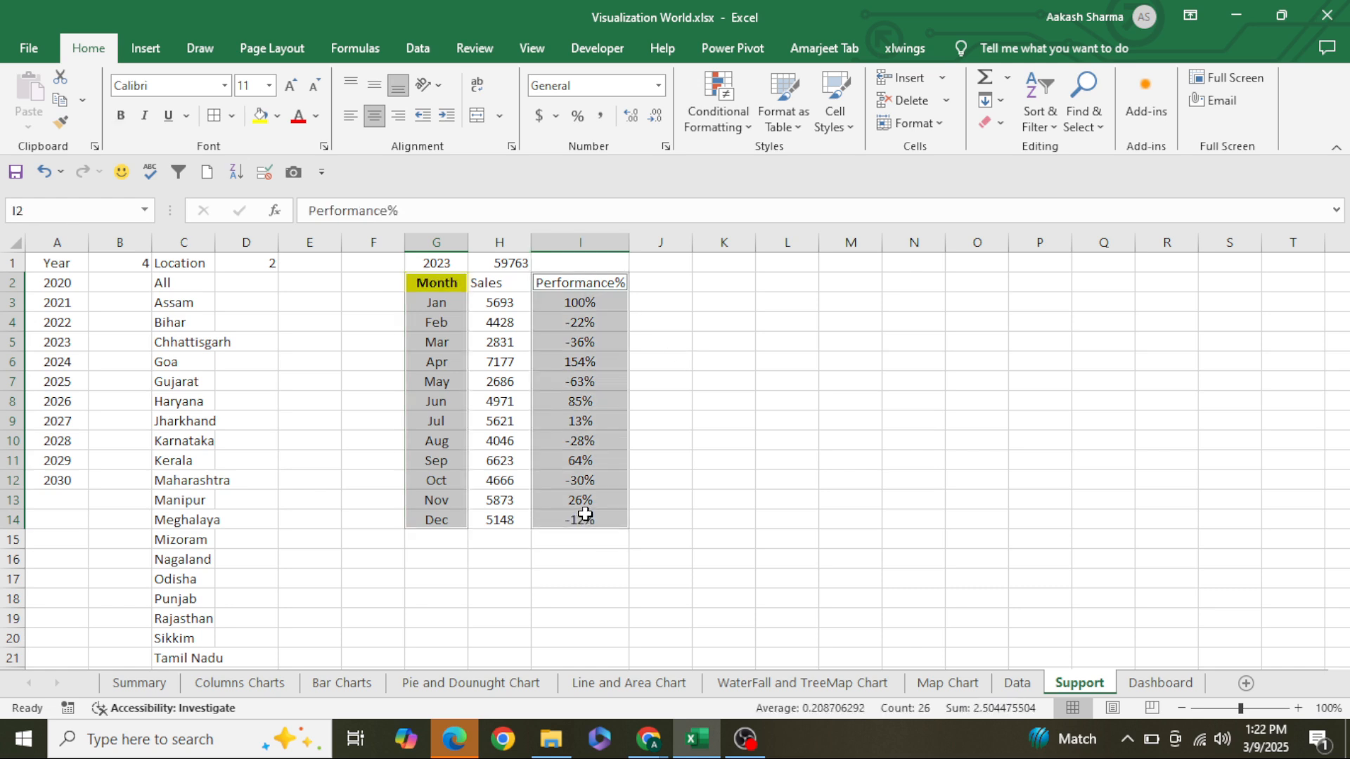
click(144, 48)
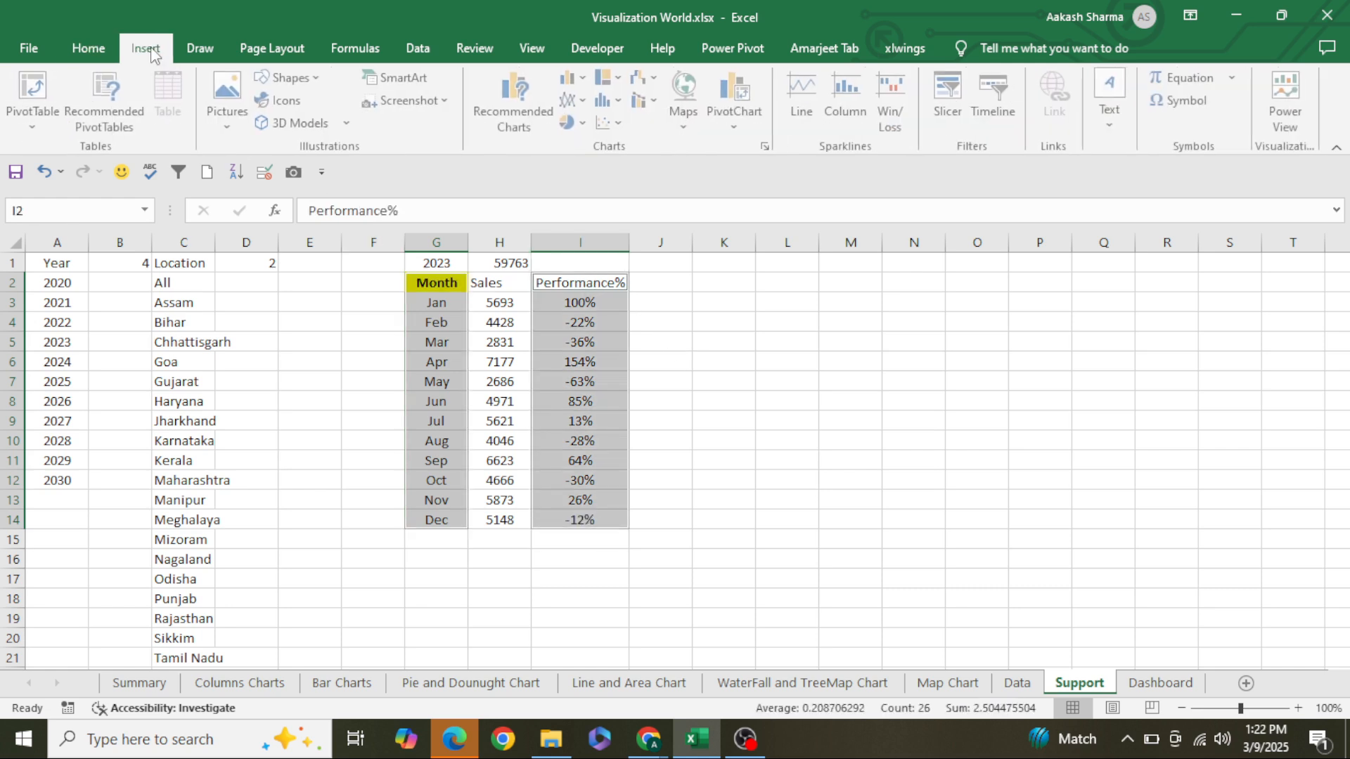
click(644, 77)
click(660, 143)
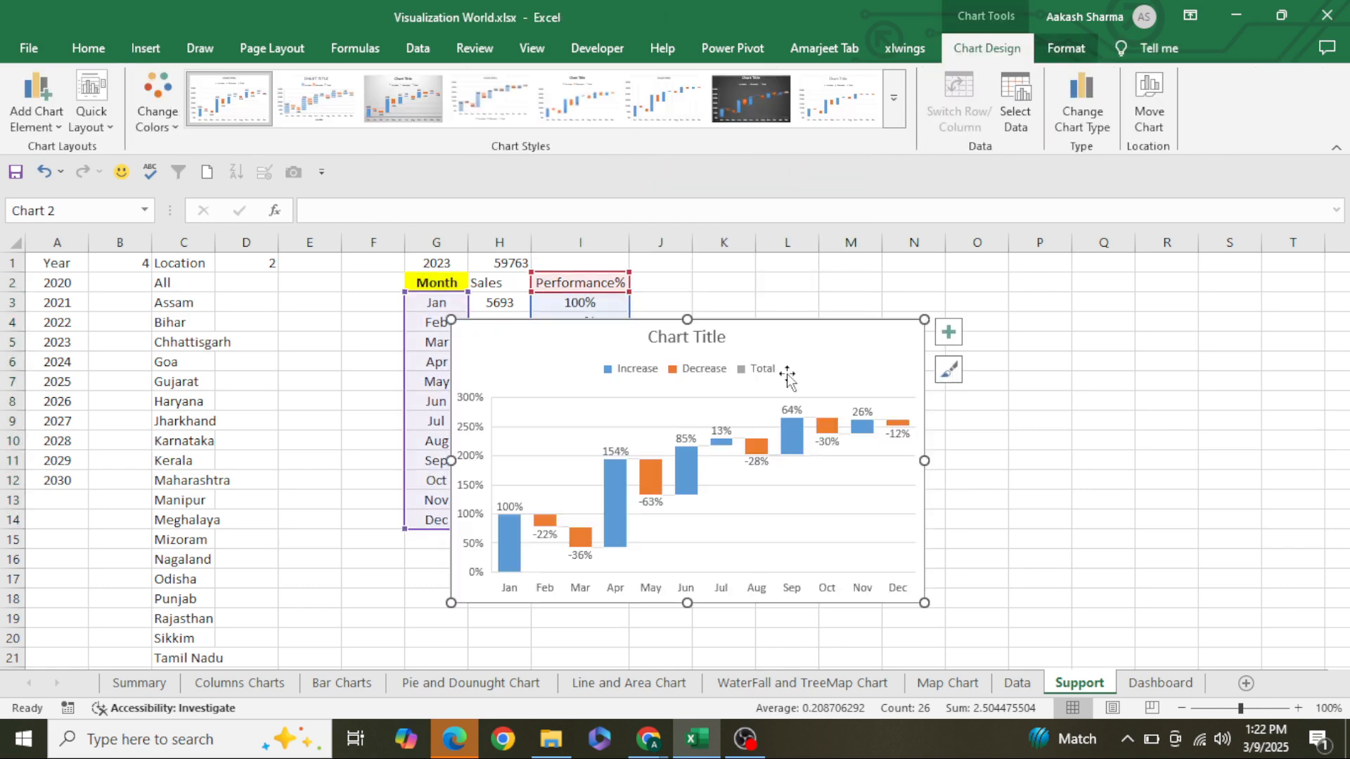
Transfer the waterfall chart to the Dashboard sheet, place it directly under the banner from column A, and widen it to about column I.
key(Escape)
key(ctrl+Page_Up)
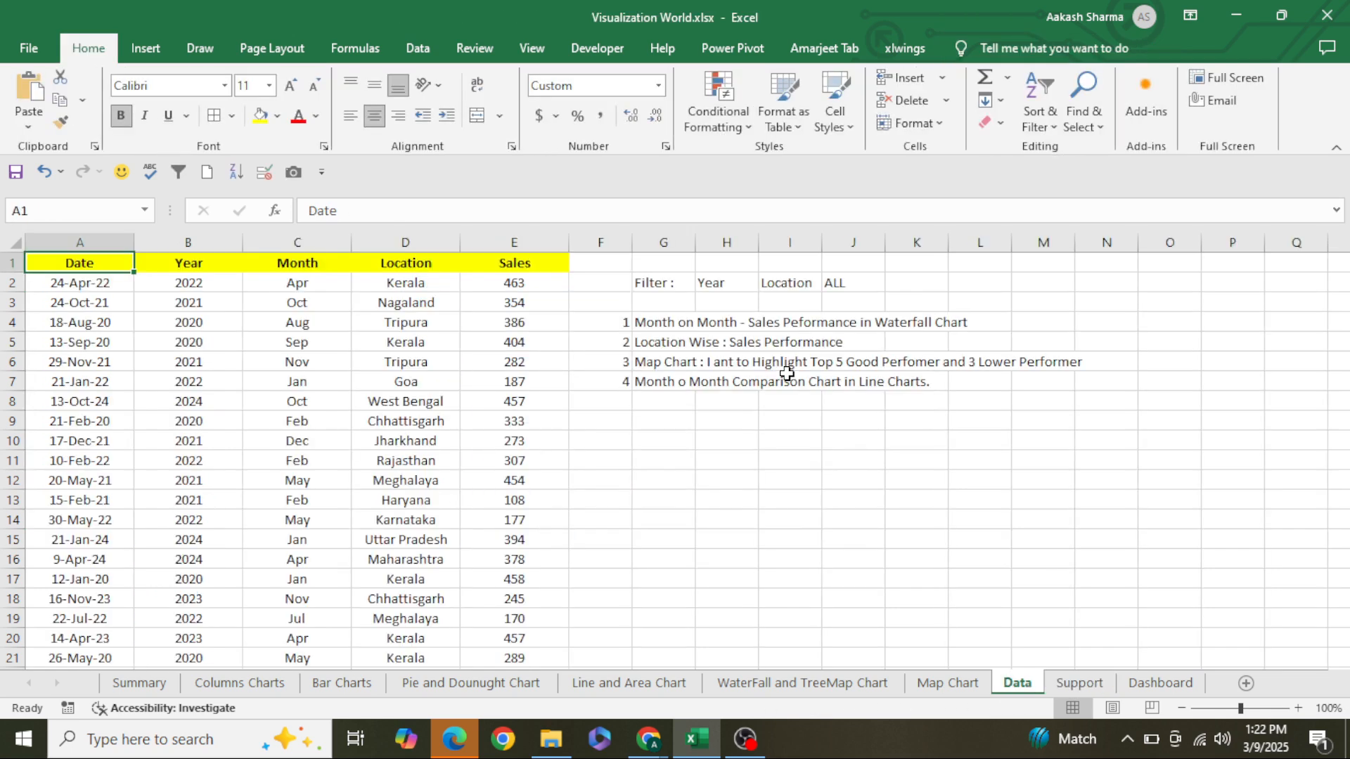
key(ctrl+Page_Down)
key(ctrl+Page_Down)
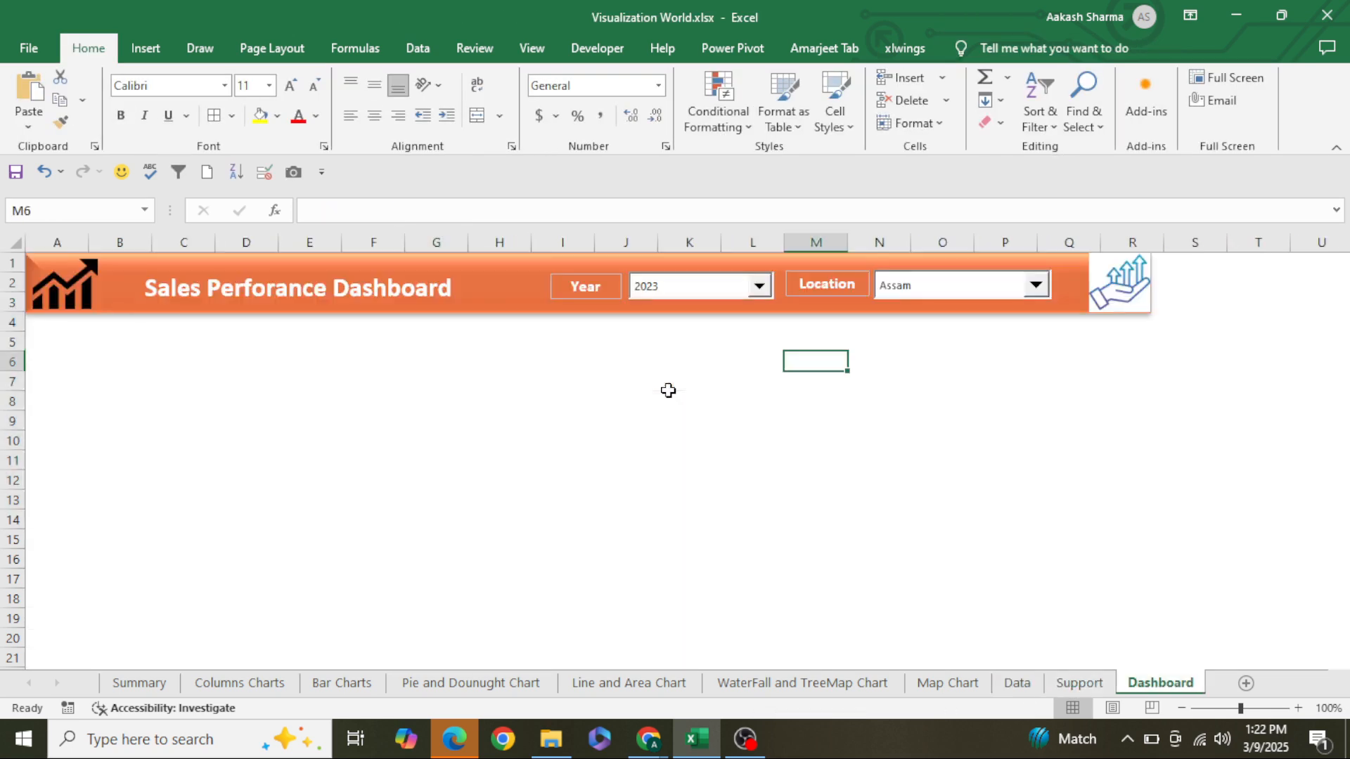
click(452, 415)
key(ctrl+v)
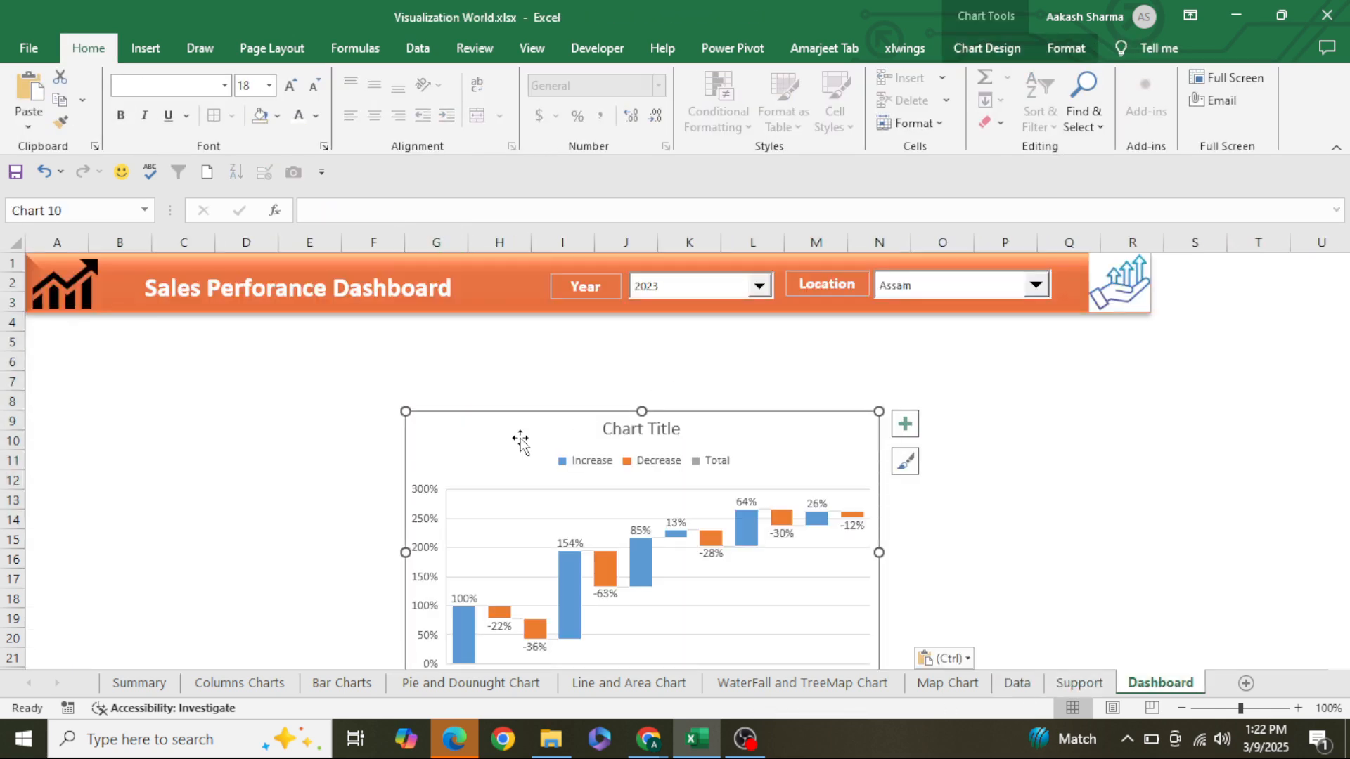
drag(518, 440, 125, 334)
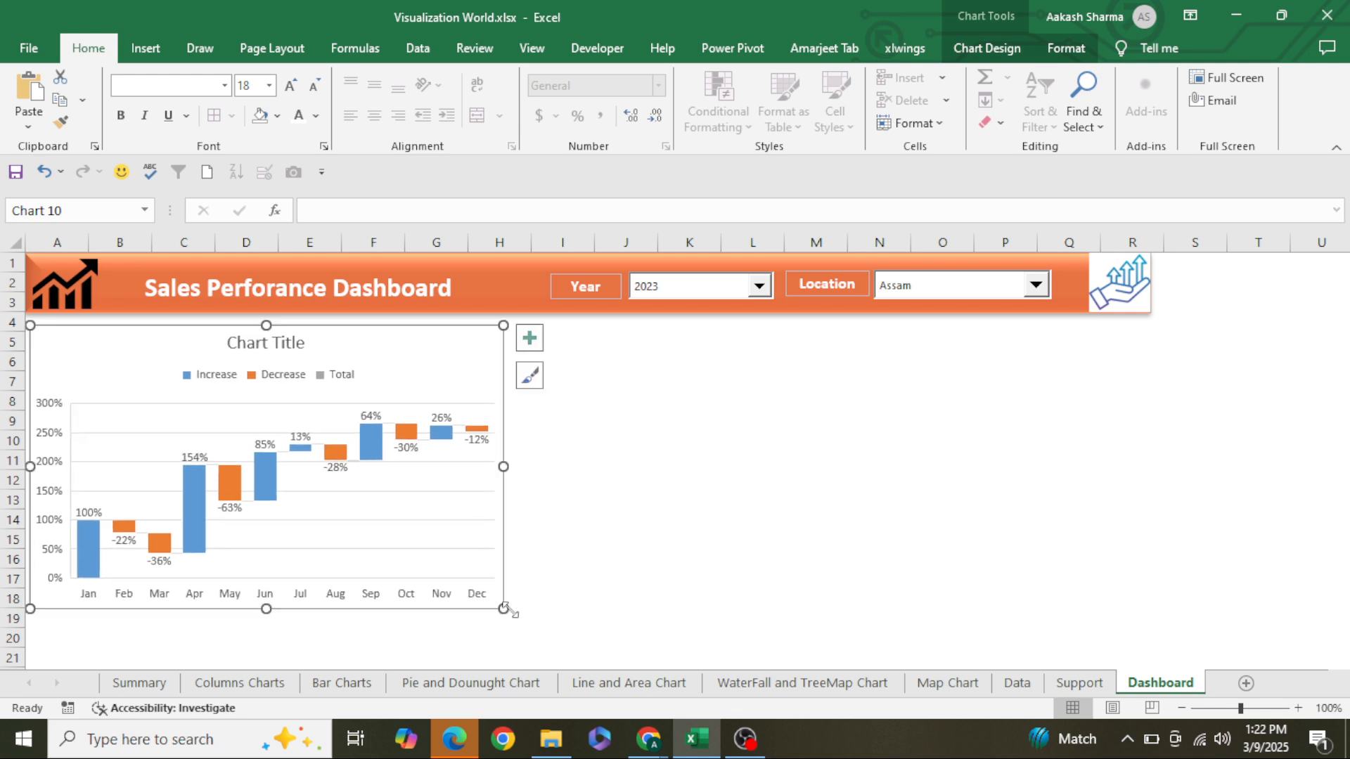
drag(504, 609, 599, 600)
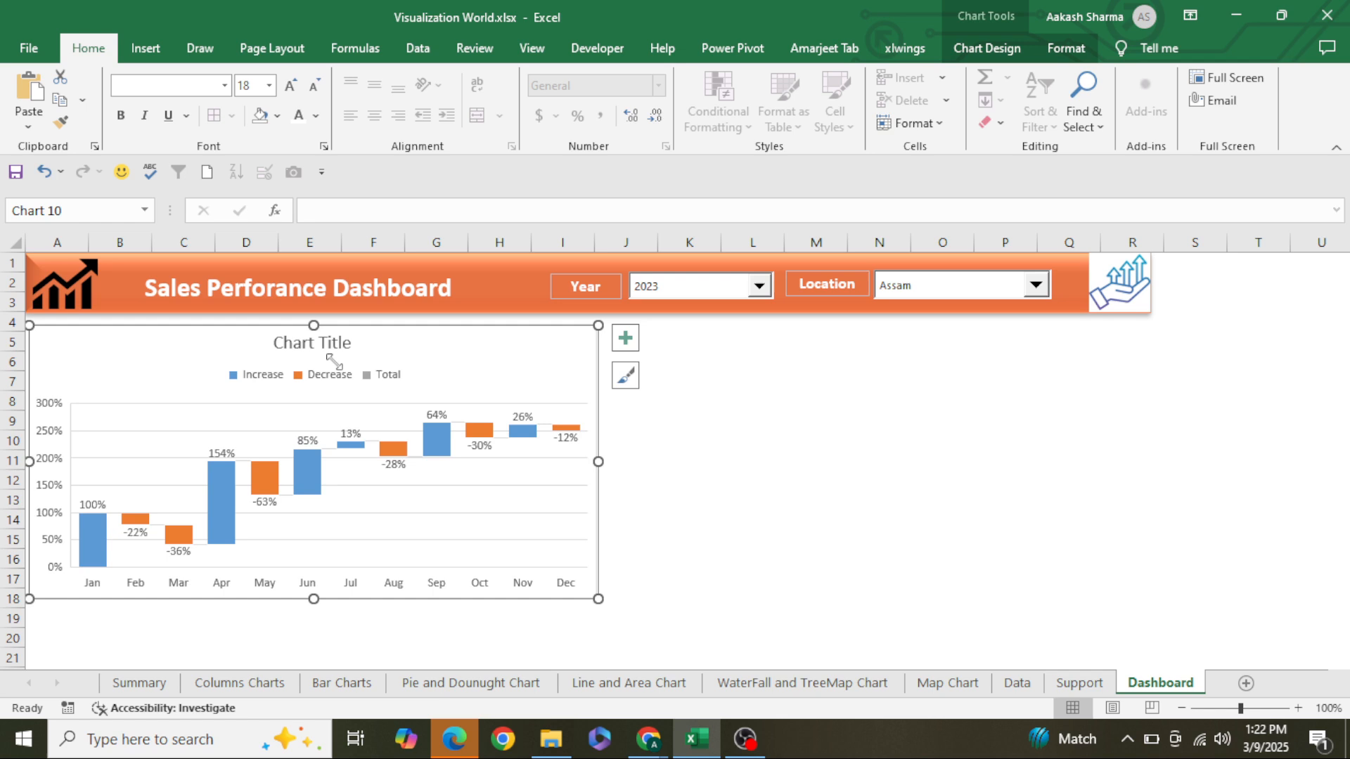
Replace the waterfall chart's title with "Sales Performance Month on Month".
click(299, 345)
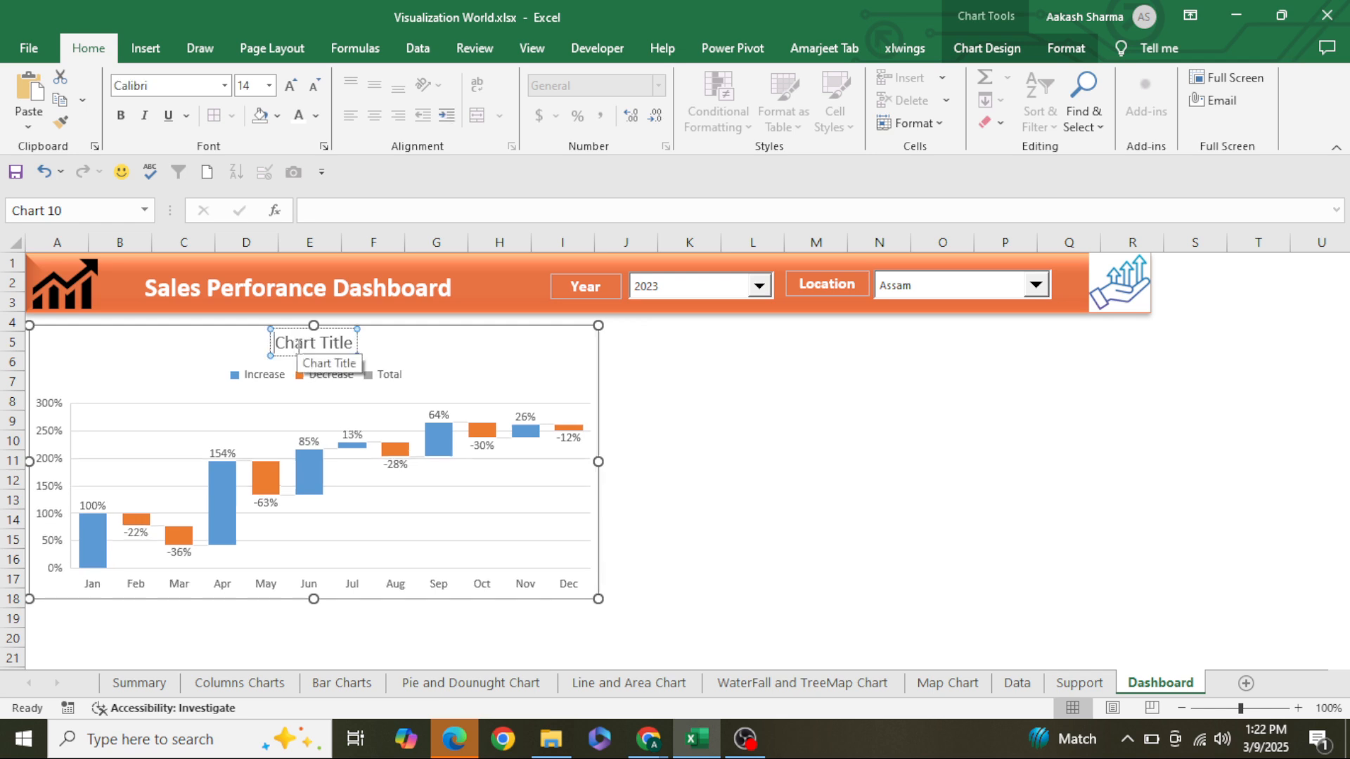
triple_click(299, 344)
key(BackSpace)
text(Sals)
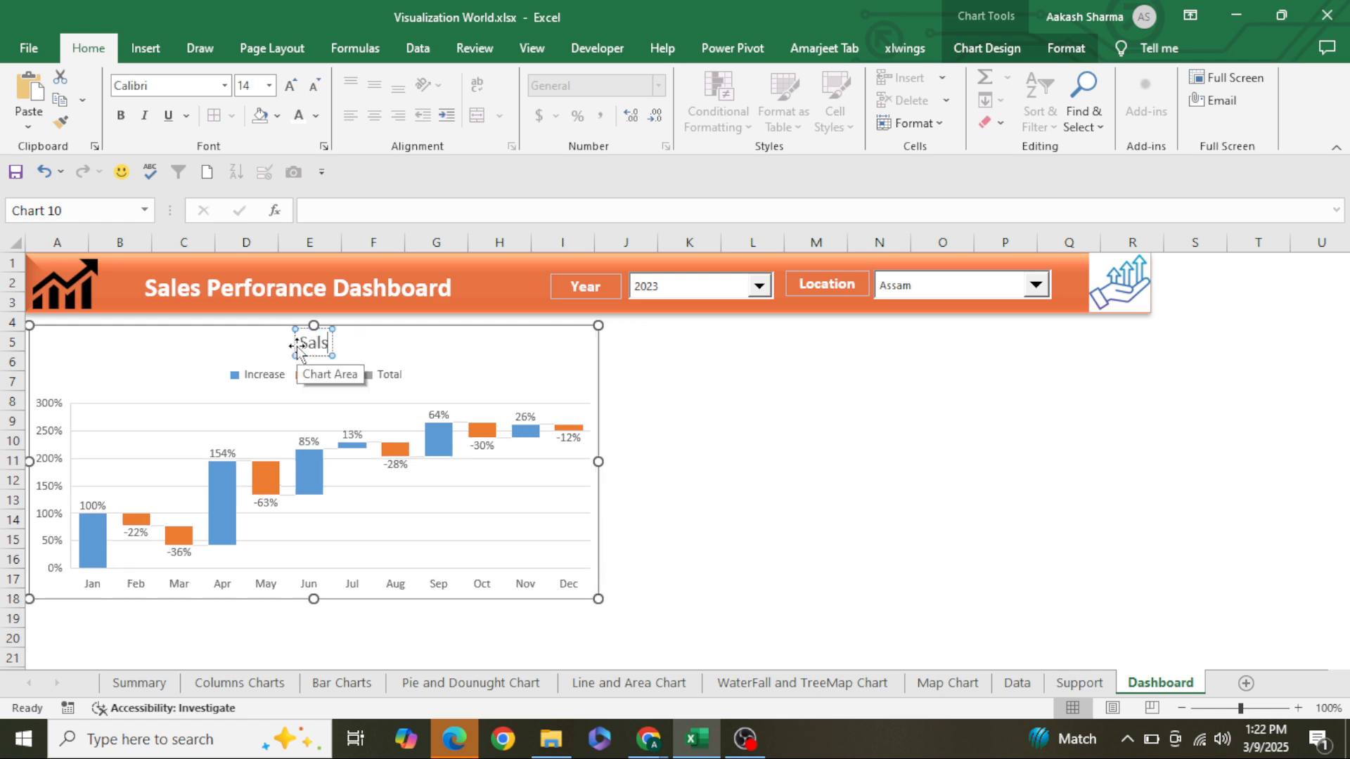
key(BackSpace)
text(es P)
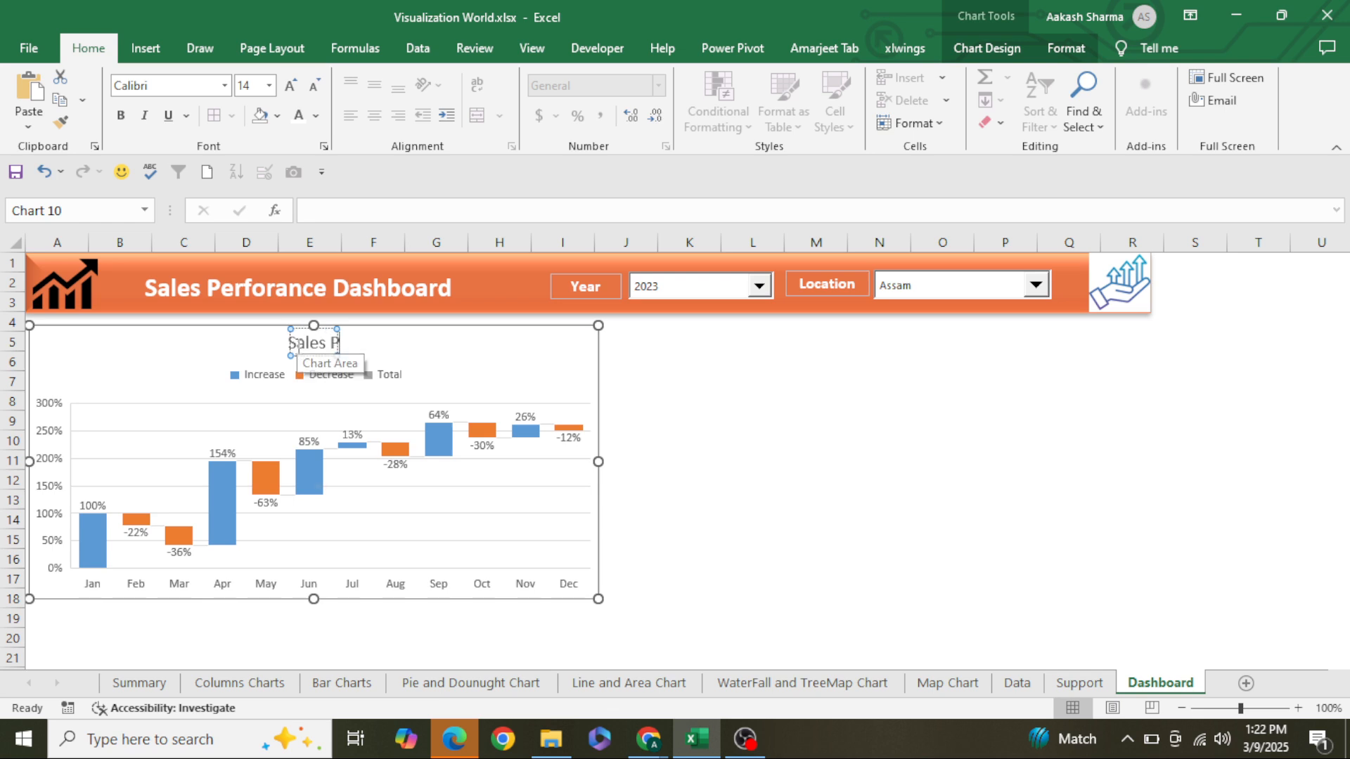
text(erformance )
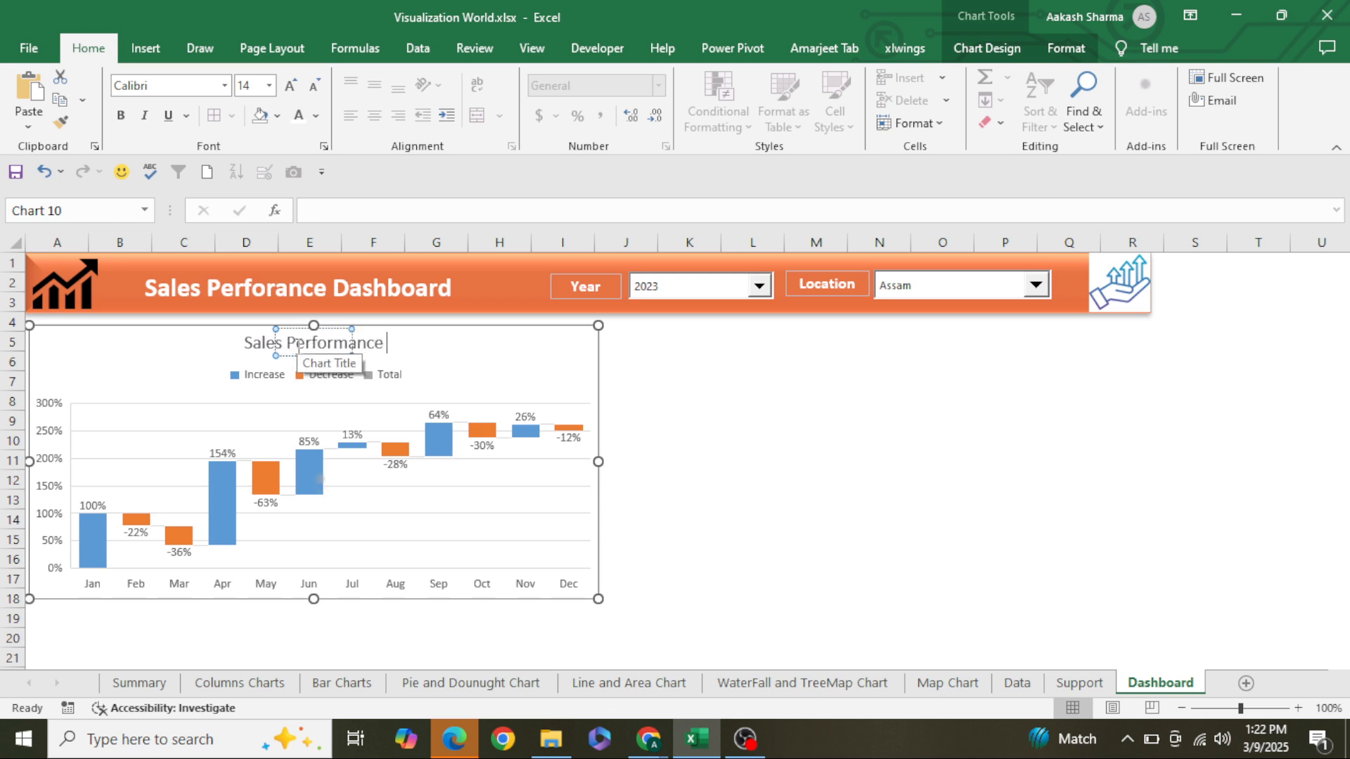
text(Month)
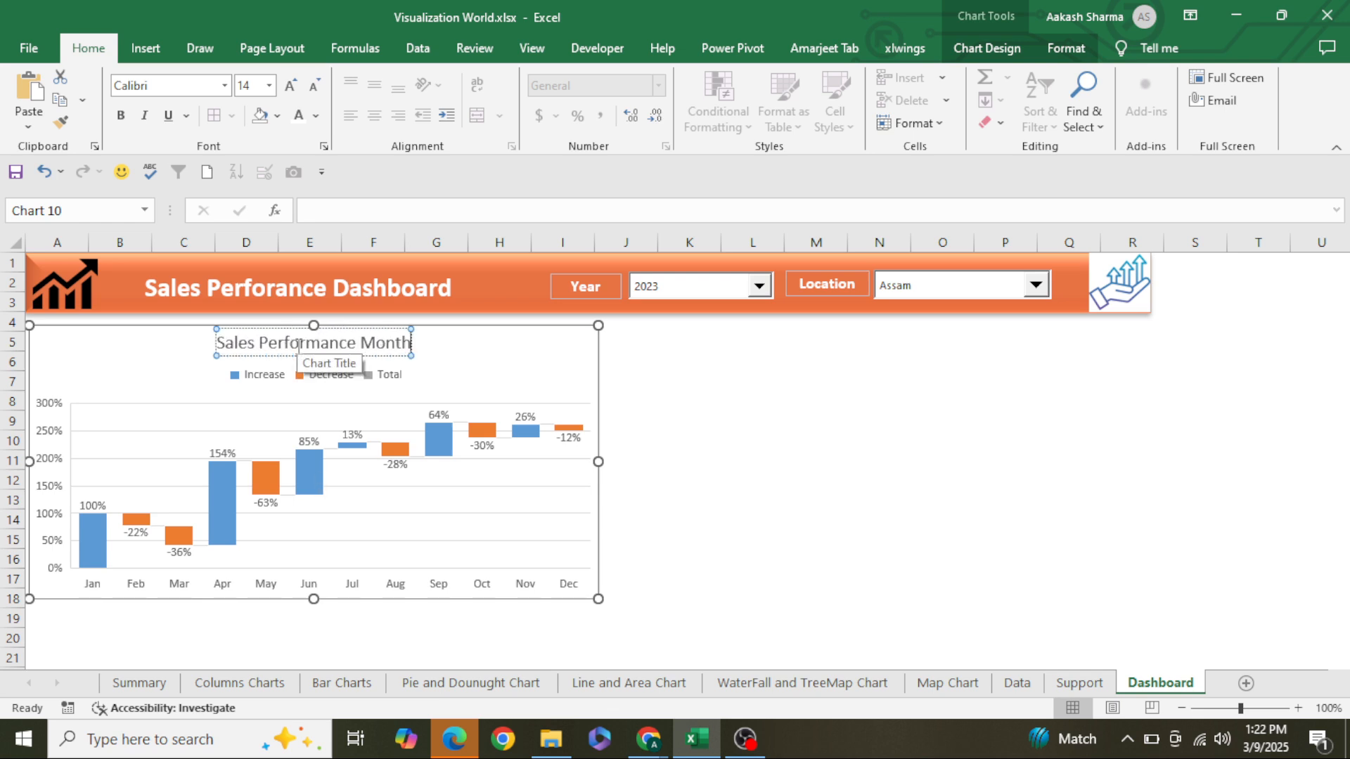
text( on Month)
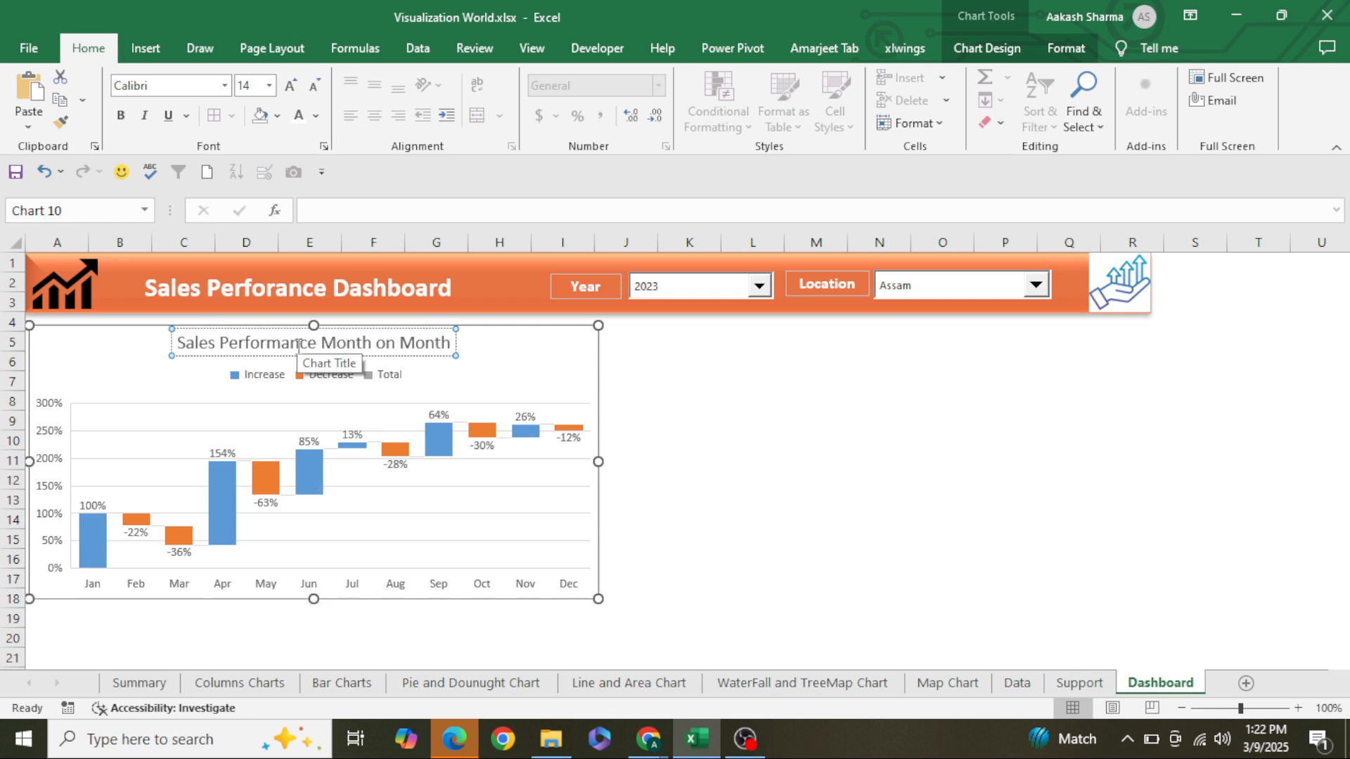
Make the waterfall chart's title bold and reduce its font size to 12.
key(ctrl+a)
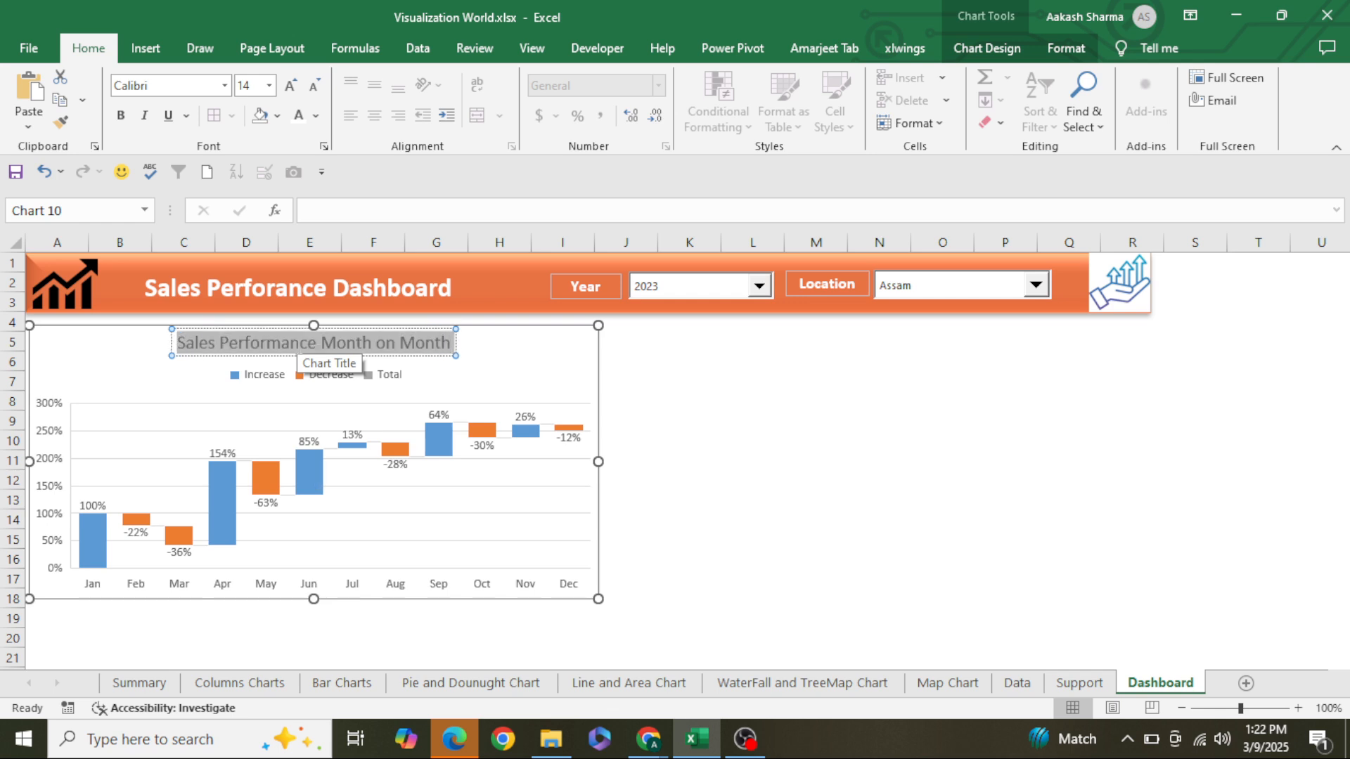
key(ctrl+b)
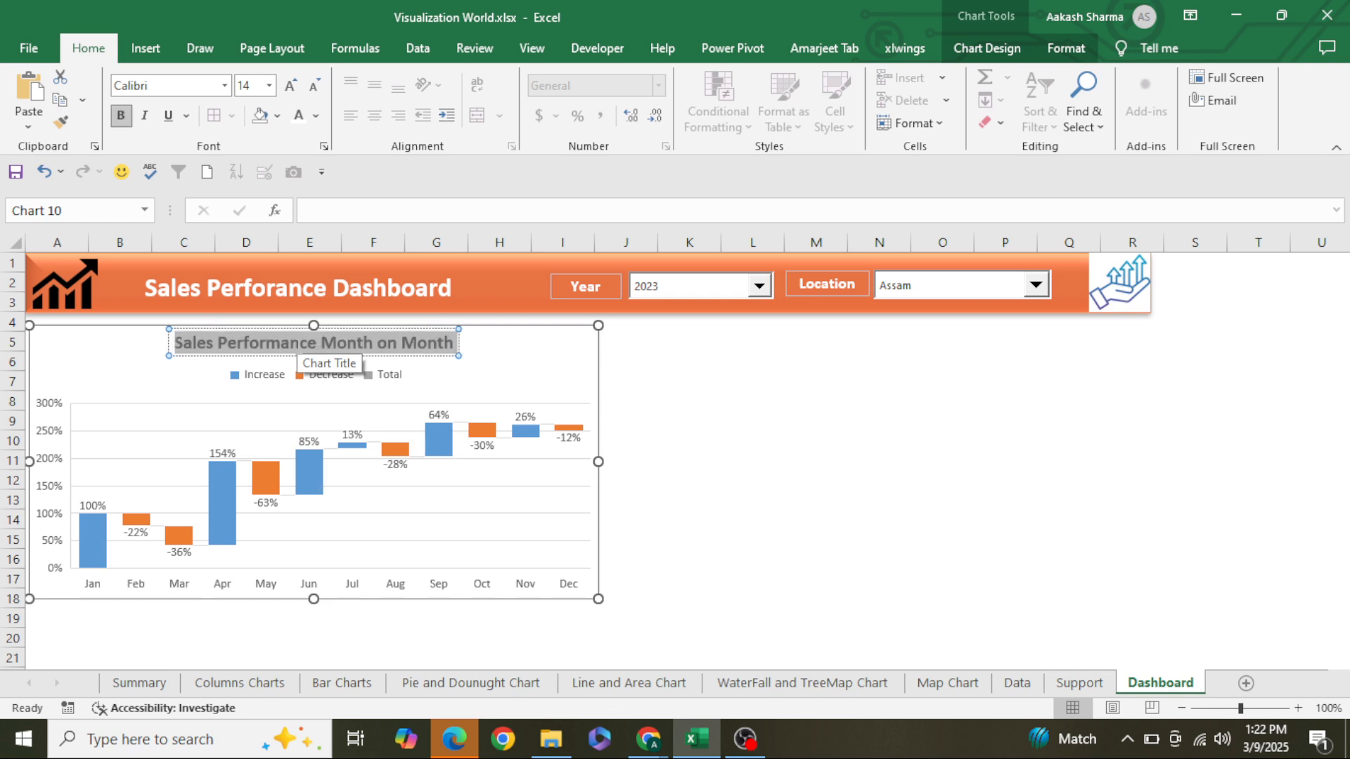
click(314, 87)
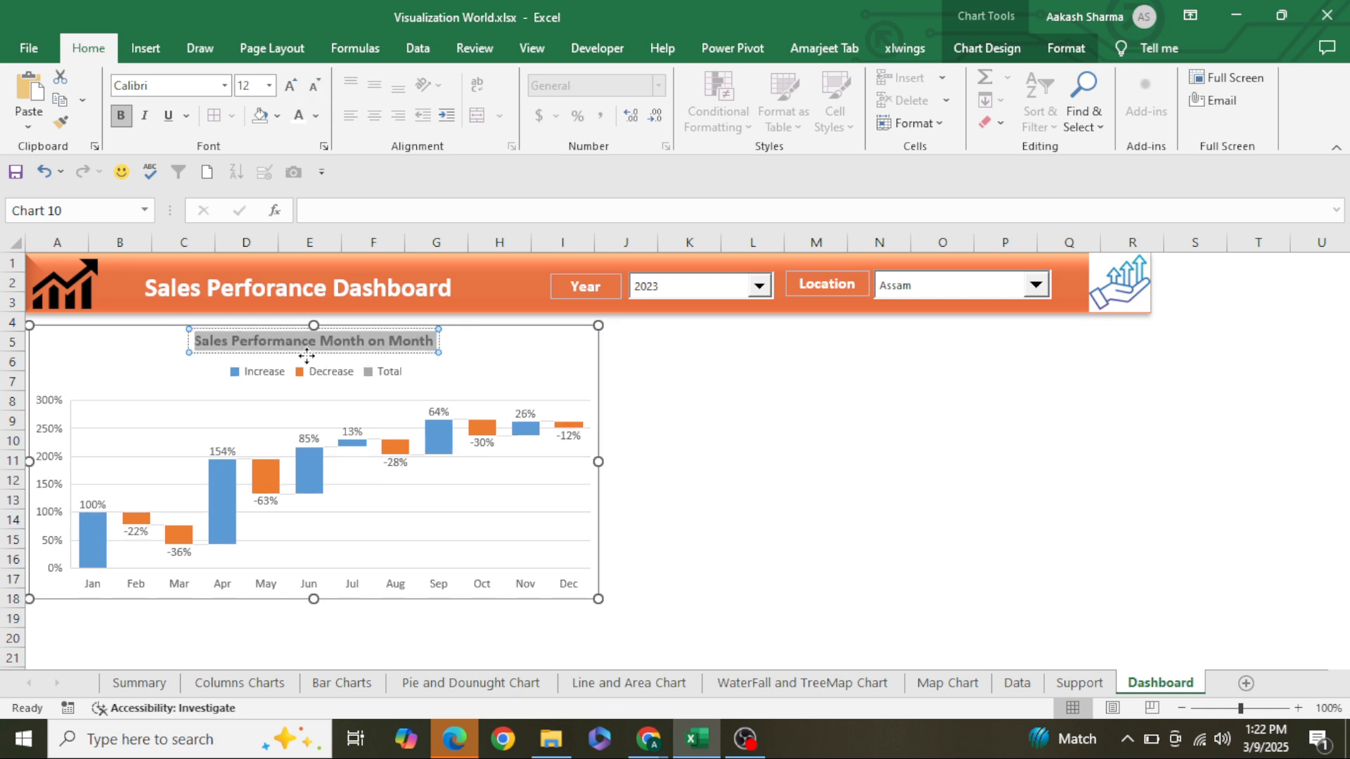
drag(316, 349, 194, 365)
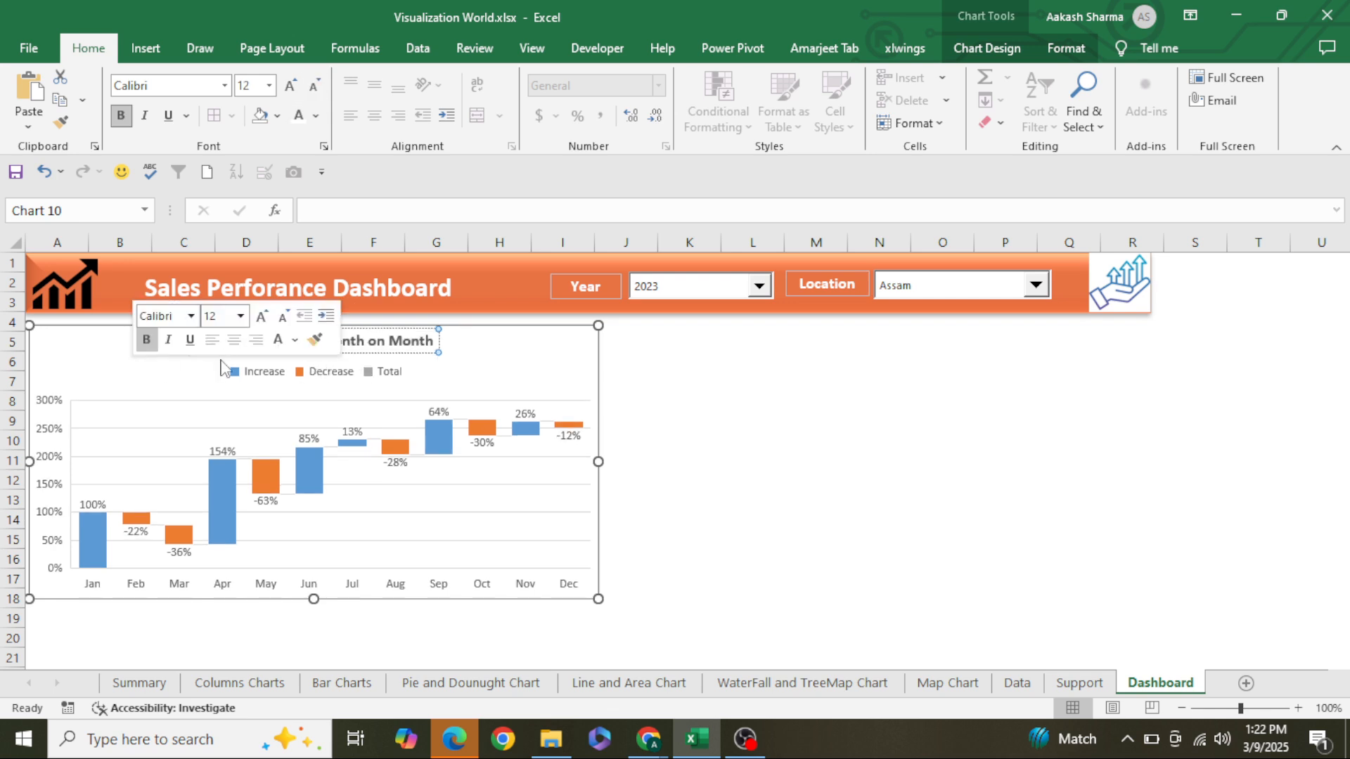
click(422, 376)
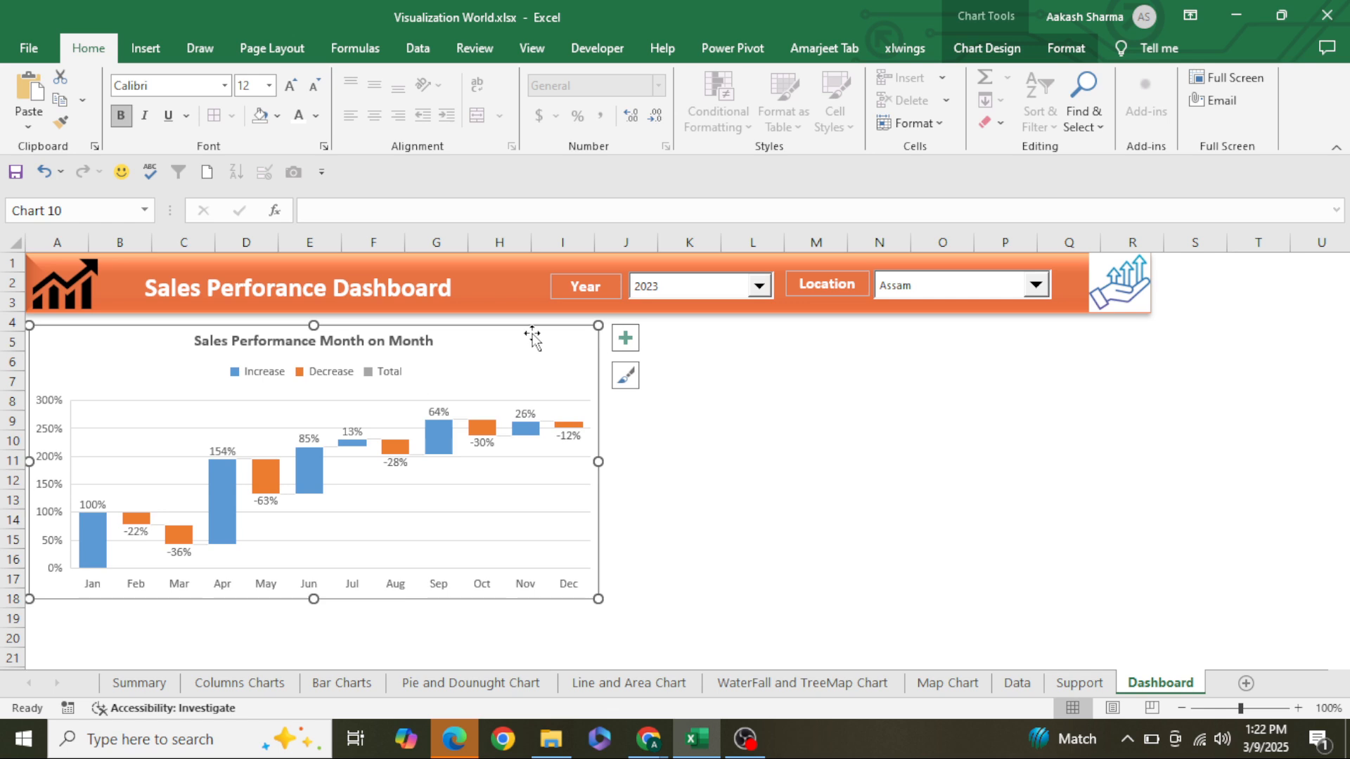
Delete the vertical percentage axis and the horizontal gridlines from the waterfall chart.
click(54, 439)
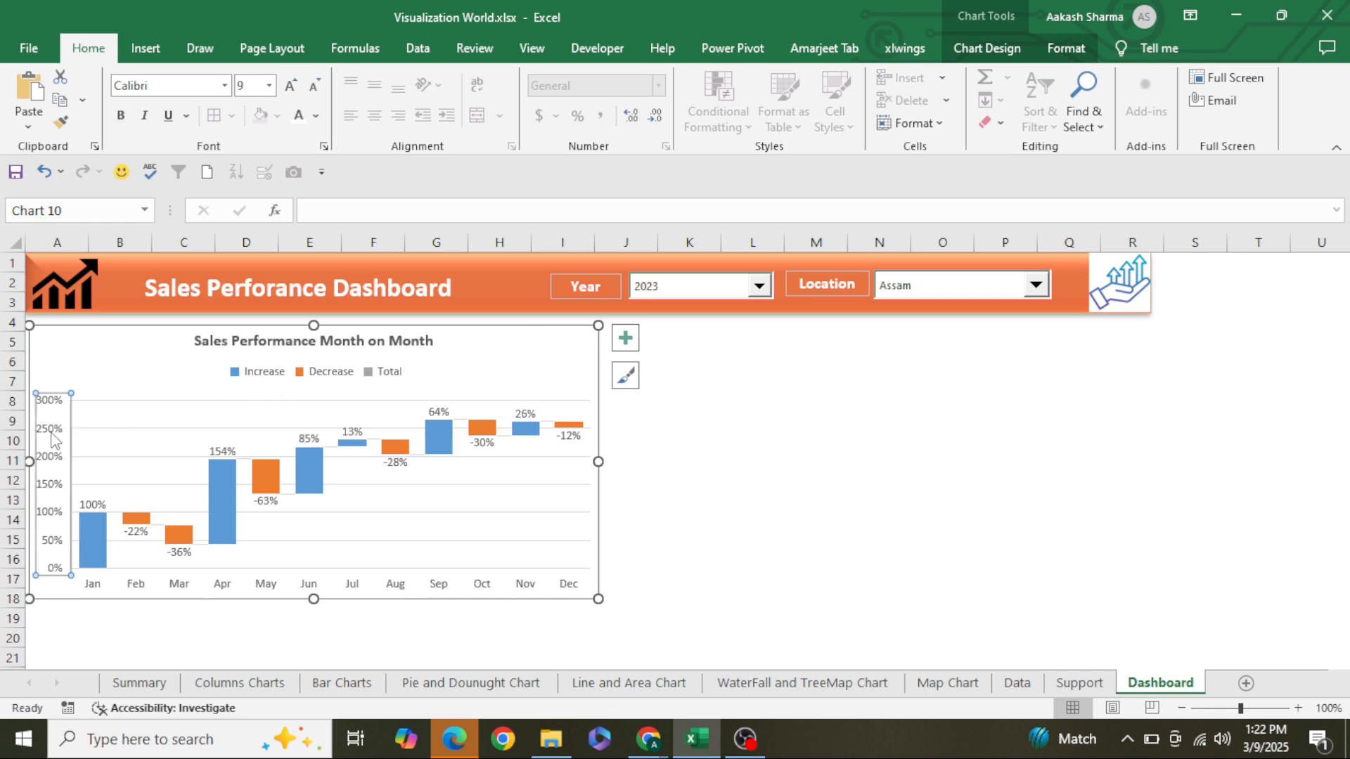
key(Delete)
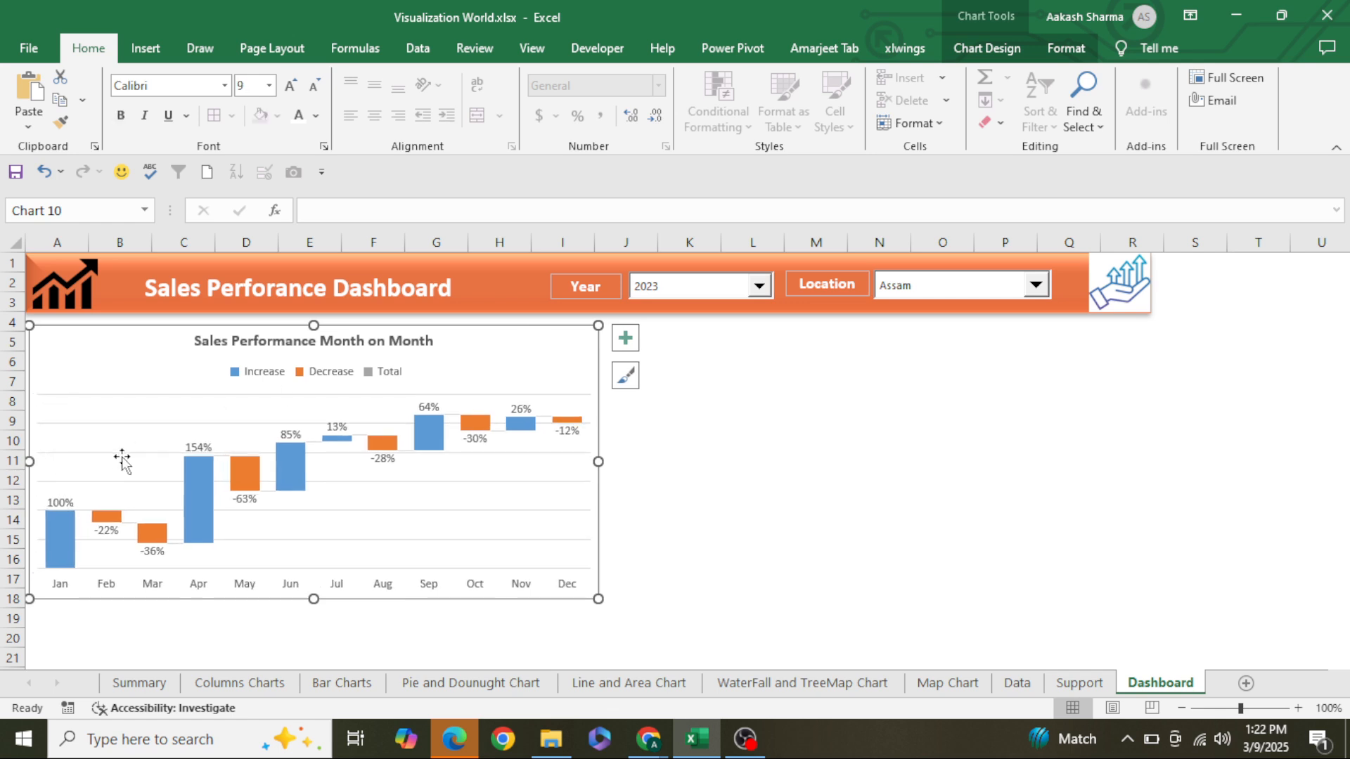
click(123, 453)
key(Delete)
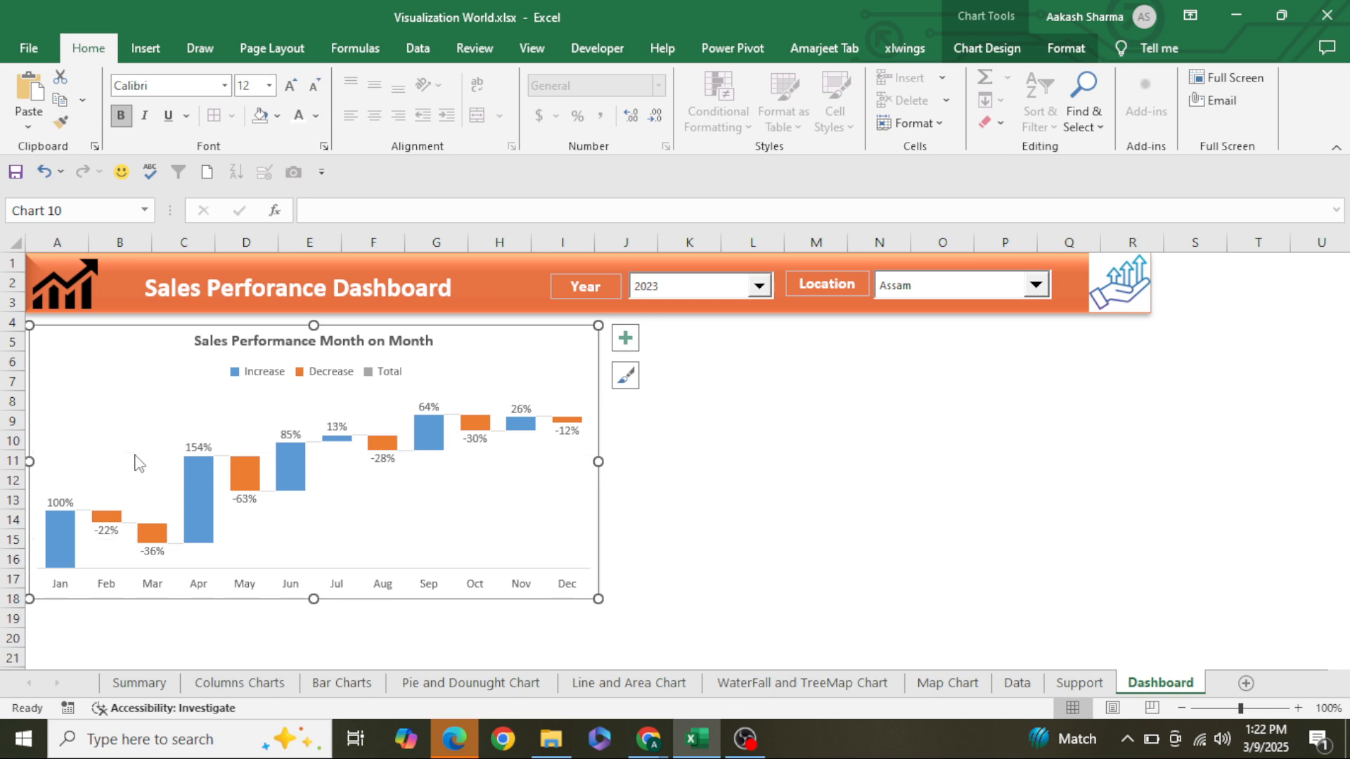
Make the waterfall chart's data labels bold with a black font color.
click(204, 450)
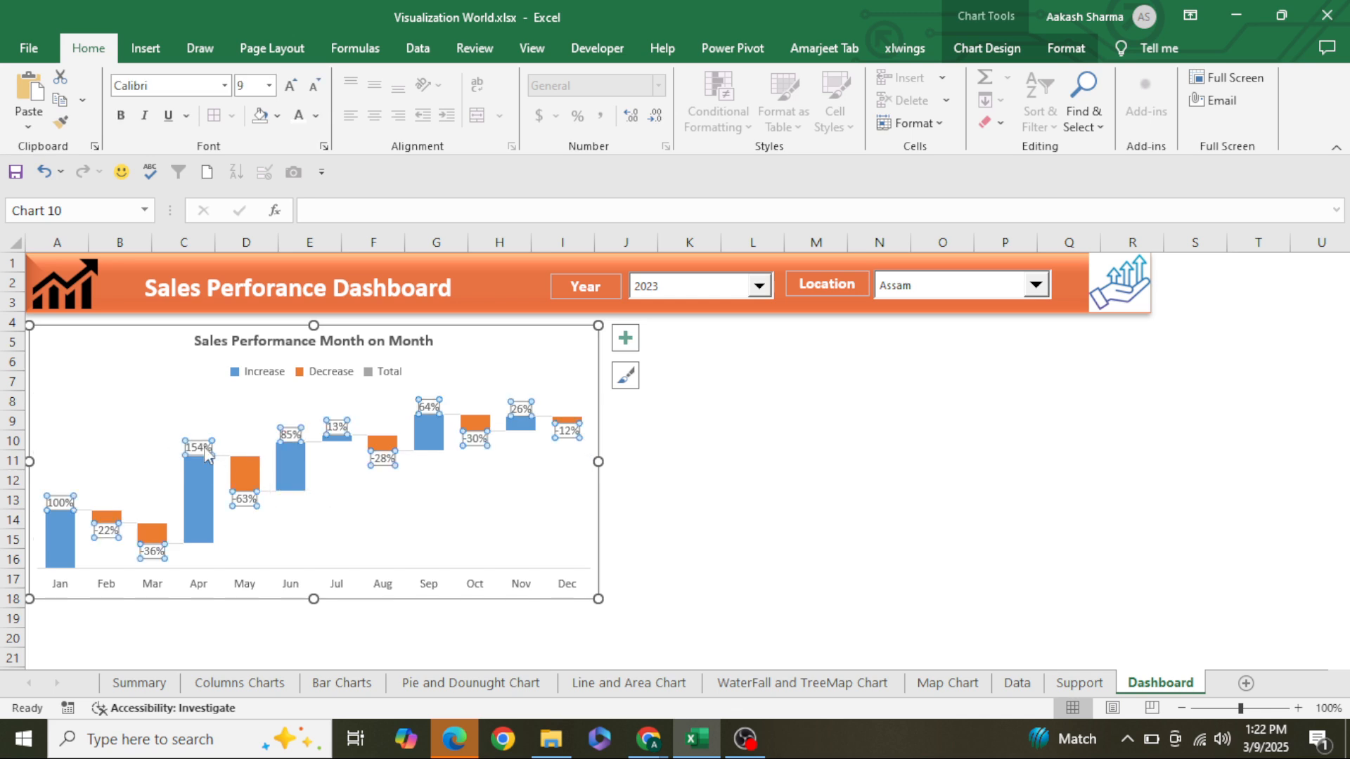
key(ctrl+b)
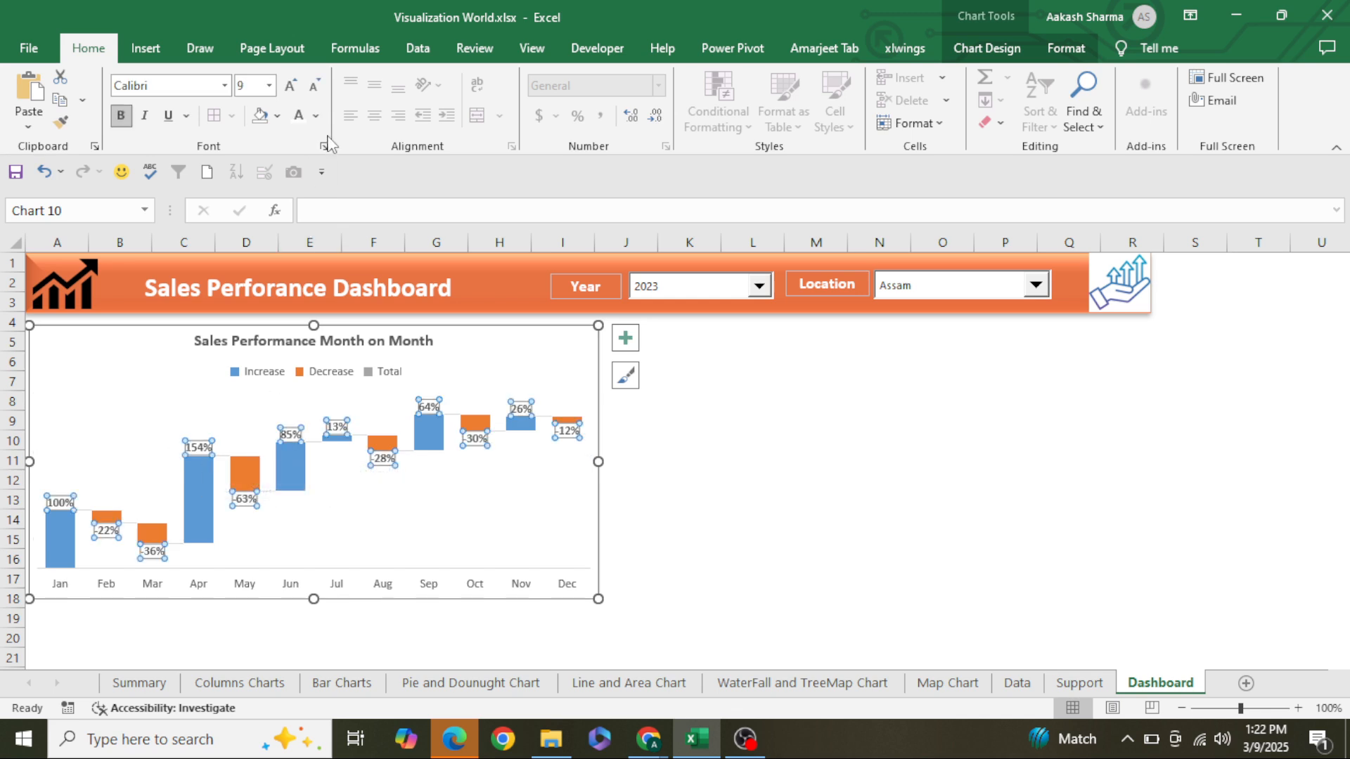
click(319, 121)
click(334, 237)
Fill the waterfall chart's data labels with the lightest orange theme color.
right_click(201, 451)
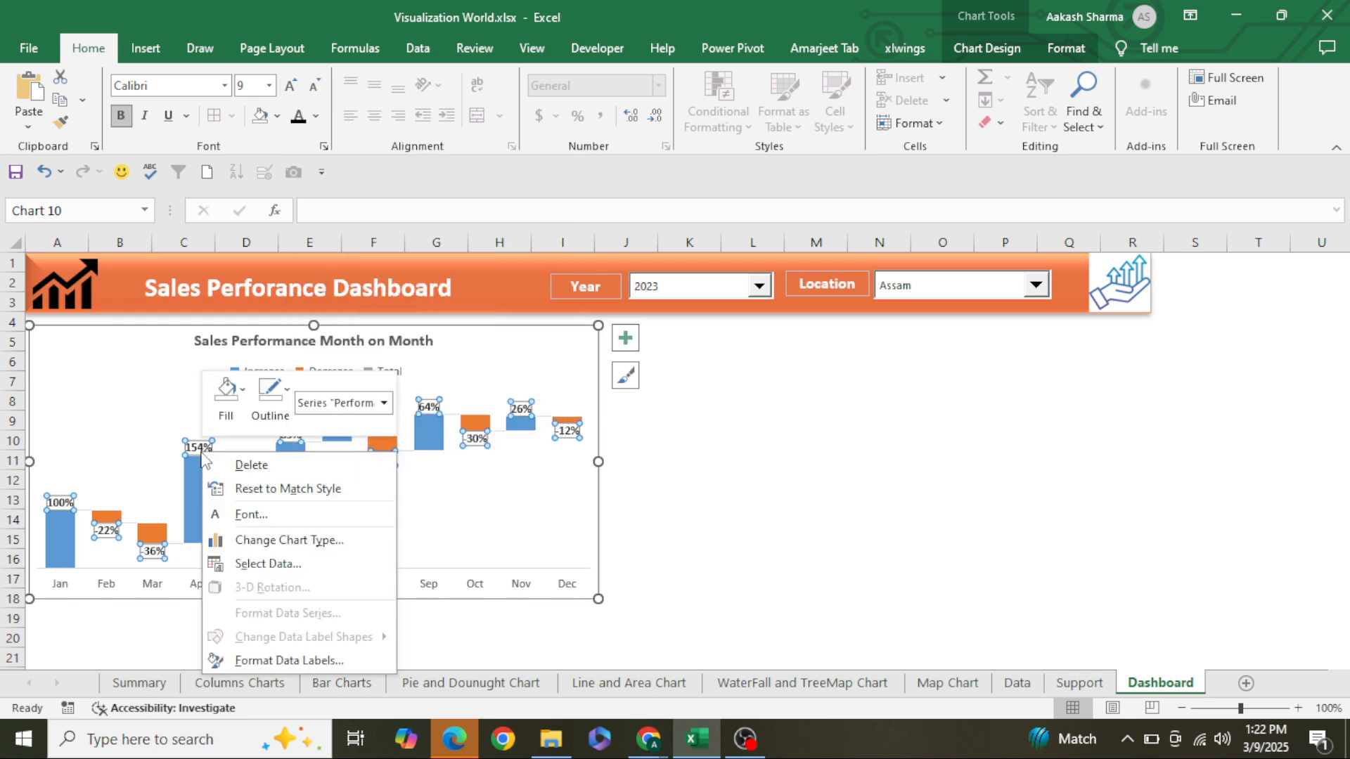
click(230, 392)
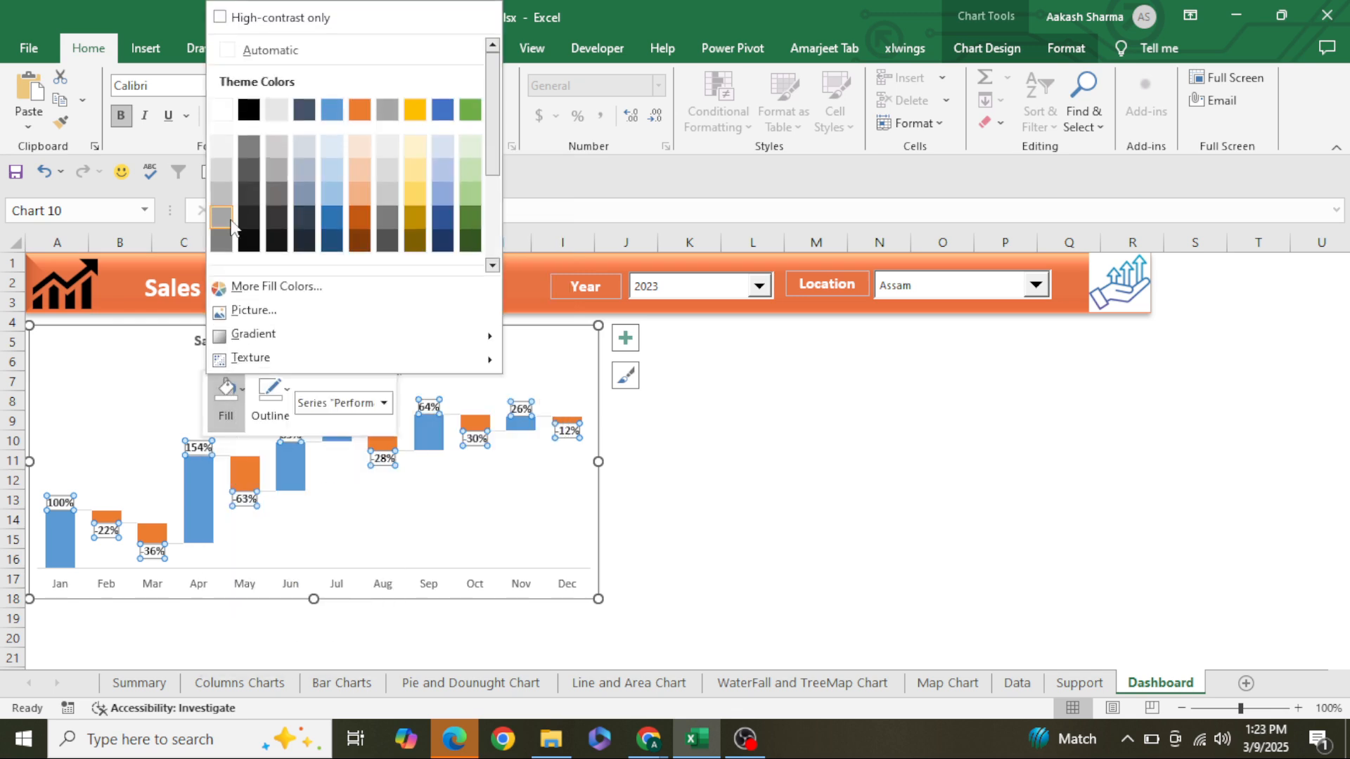
click(359, 146)
click(735, 458)
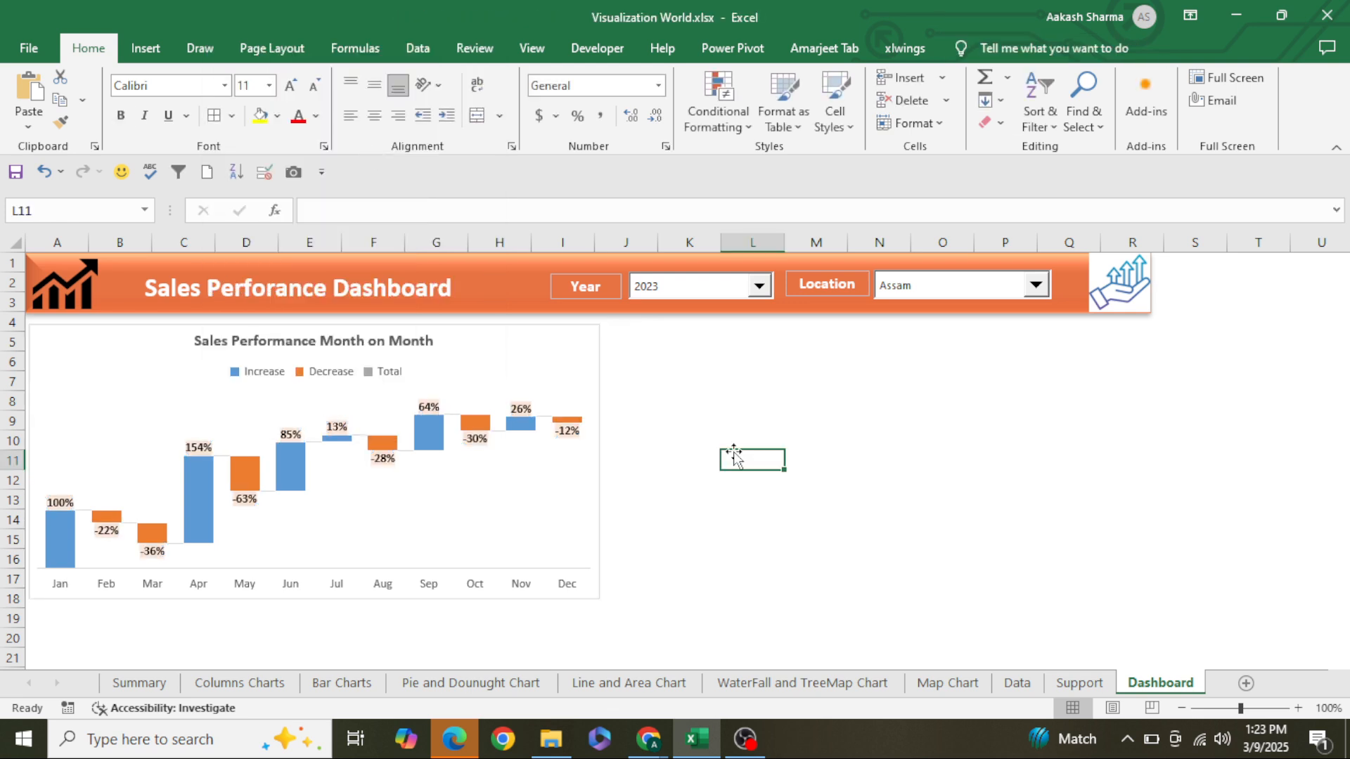
Fill all bars of the waterfall chart with the standard green color.
click(66, 532)
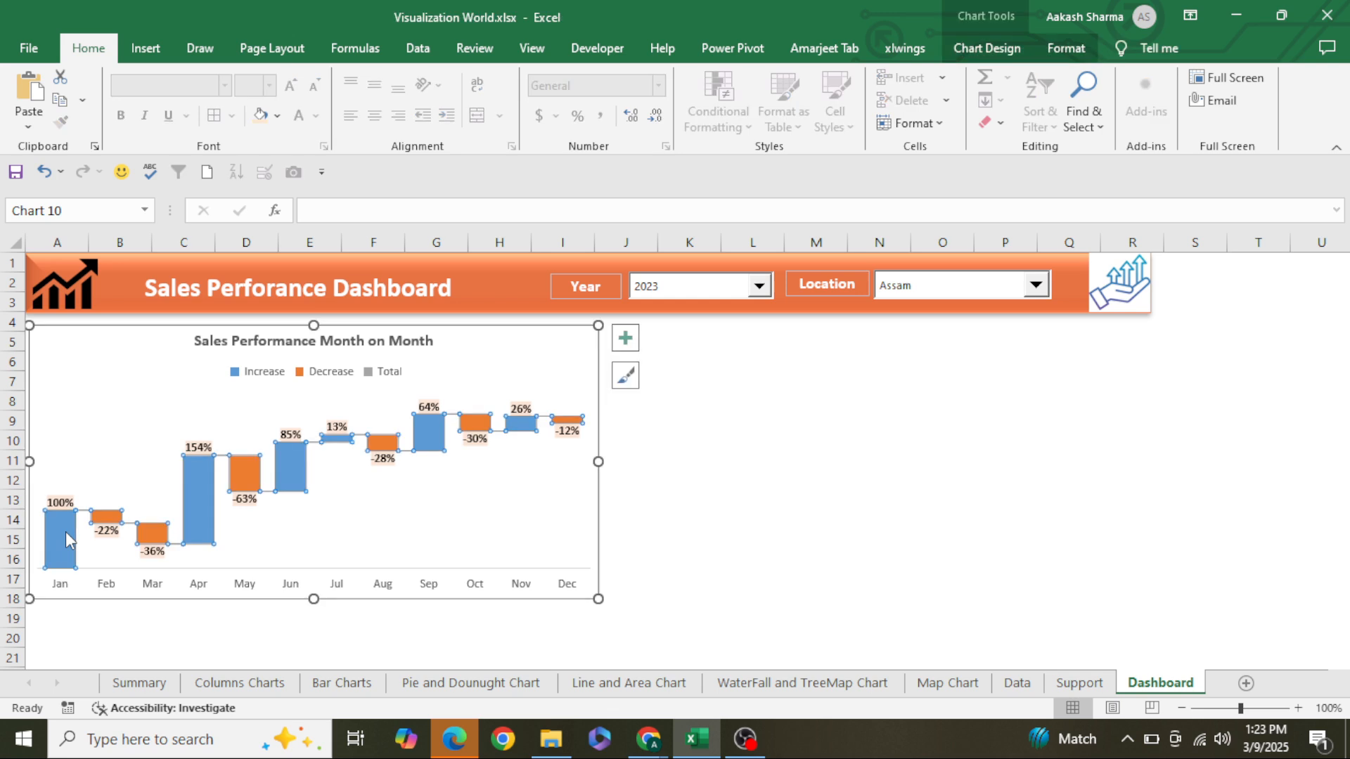
click(66, 531)
click(86, 382)
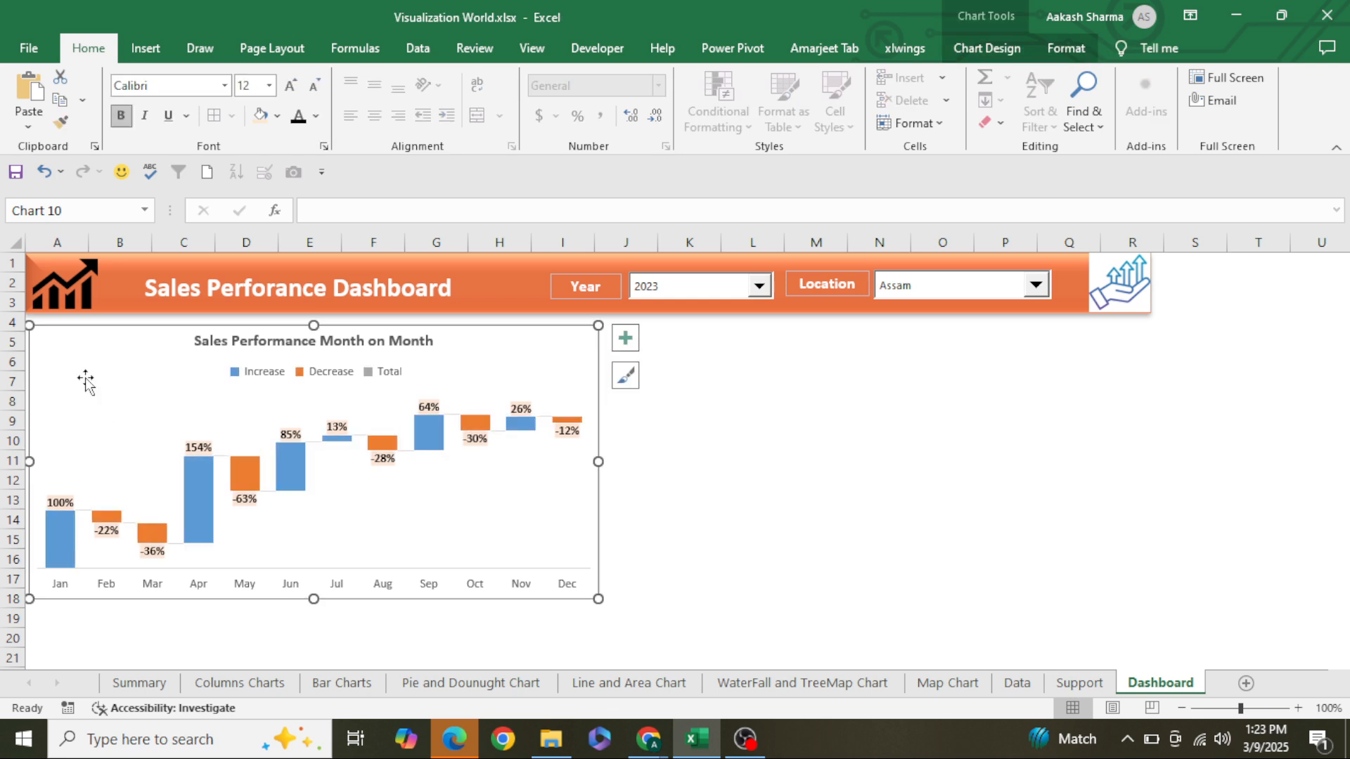
click(62, 541)
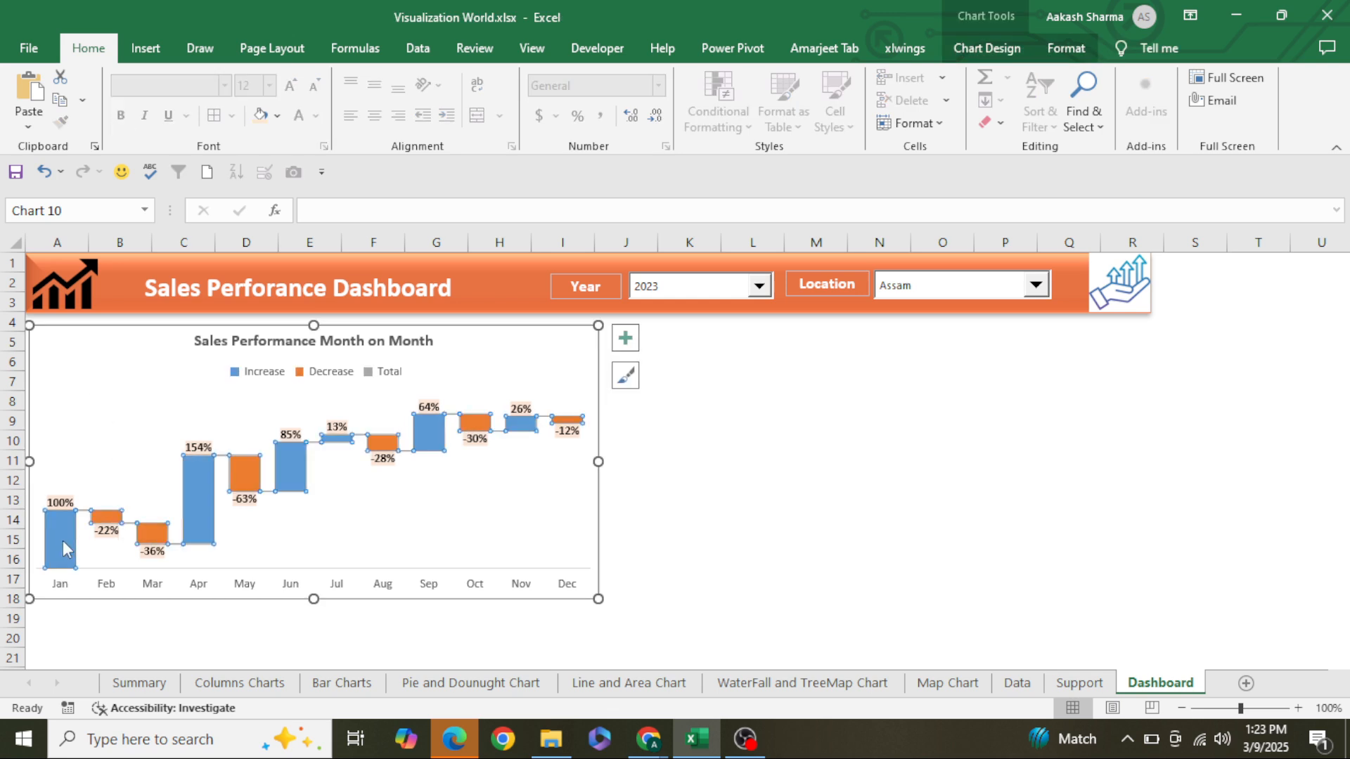
click(278, 115)
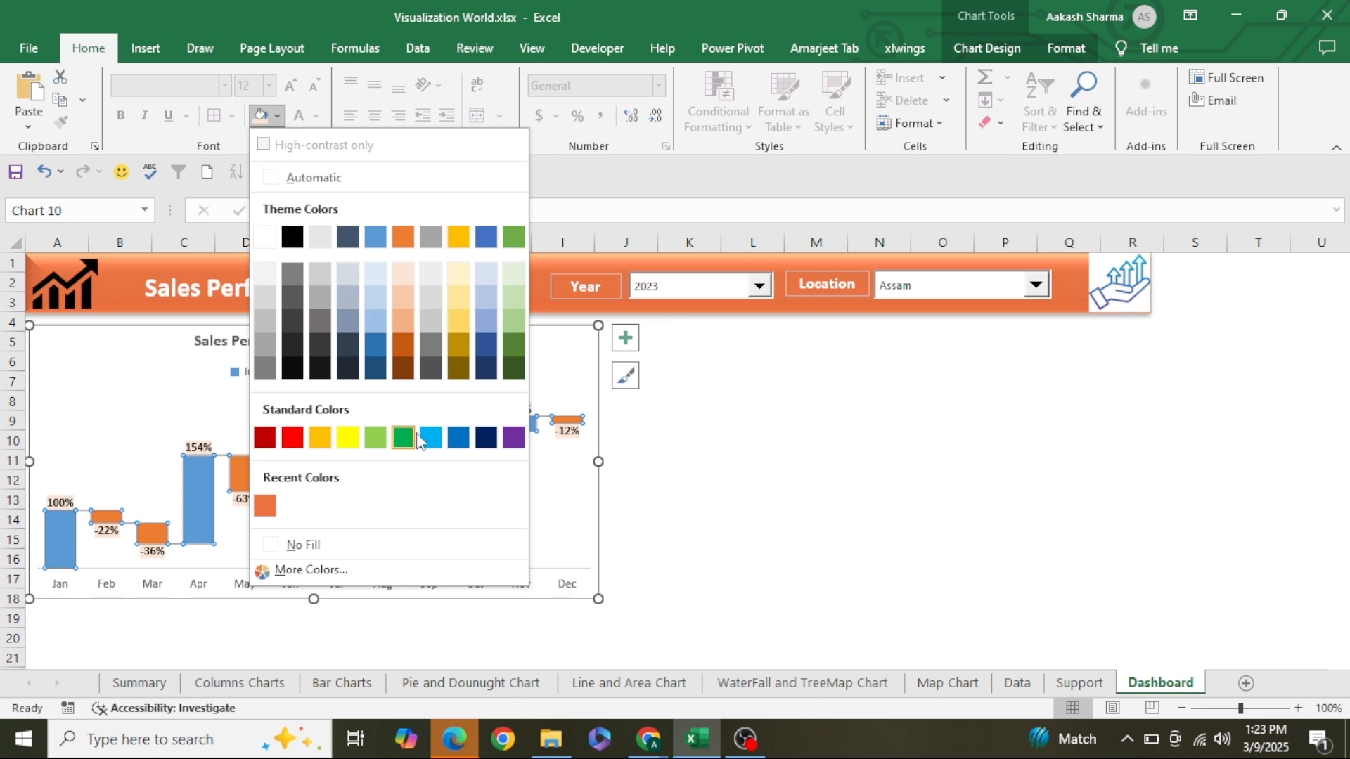
click(404, 438)
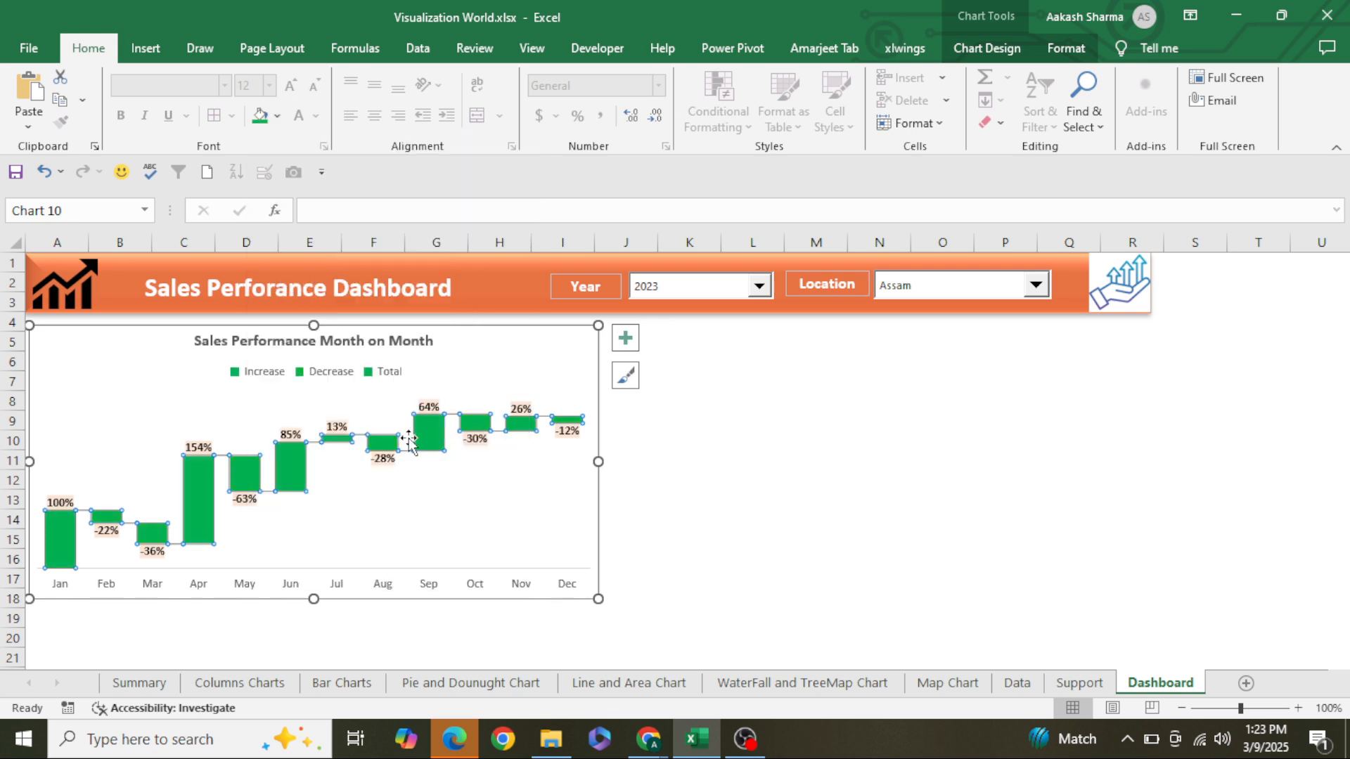
click(164, 416)
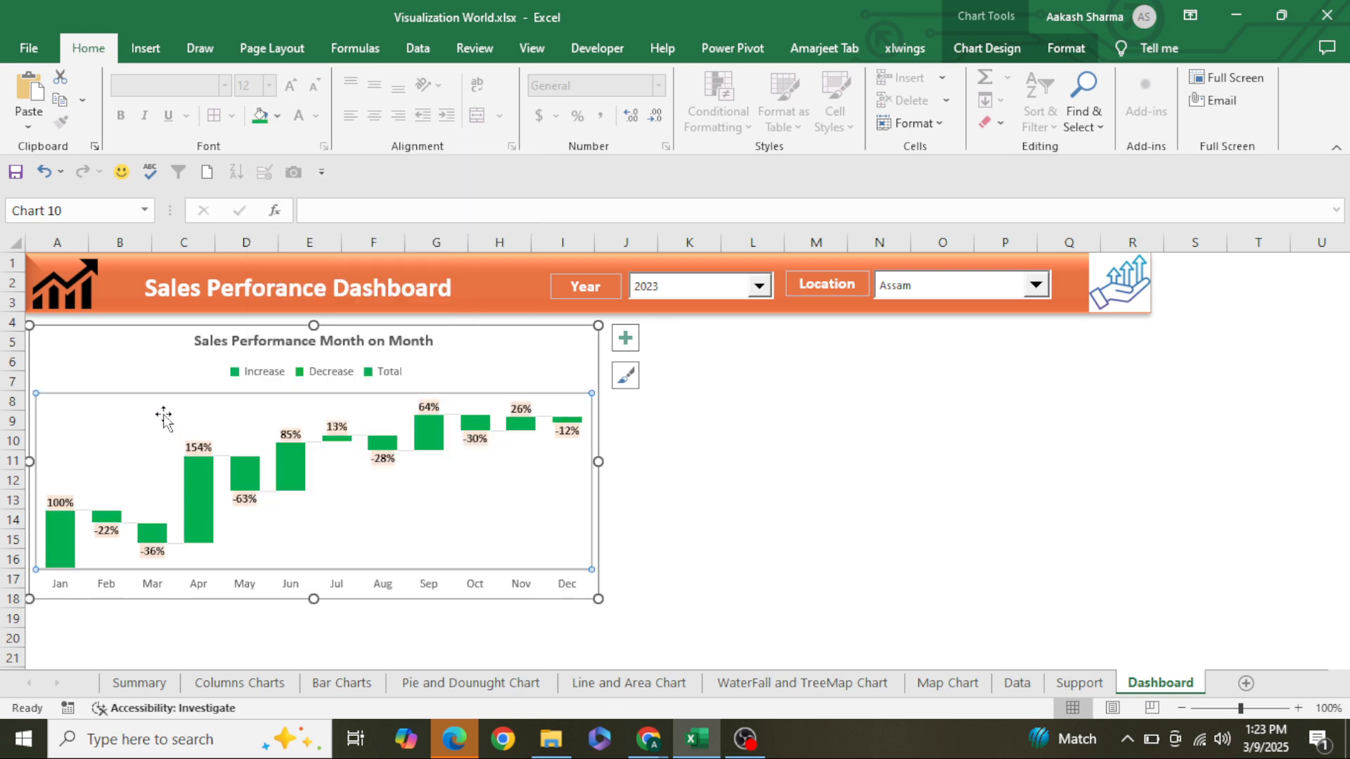
Fill only the Feb bar of the waterfall chart with the standard red color.
click(107, 520)
double_click(106, 521)
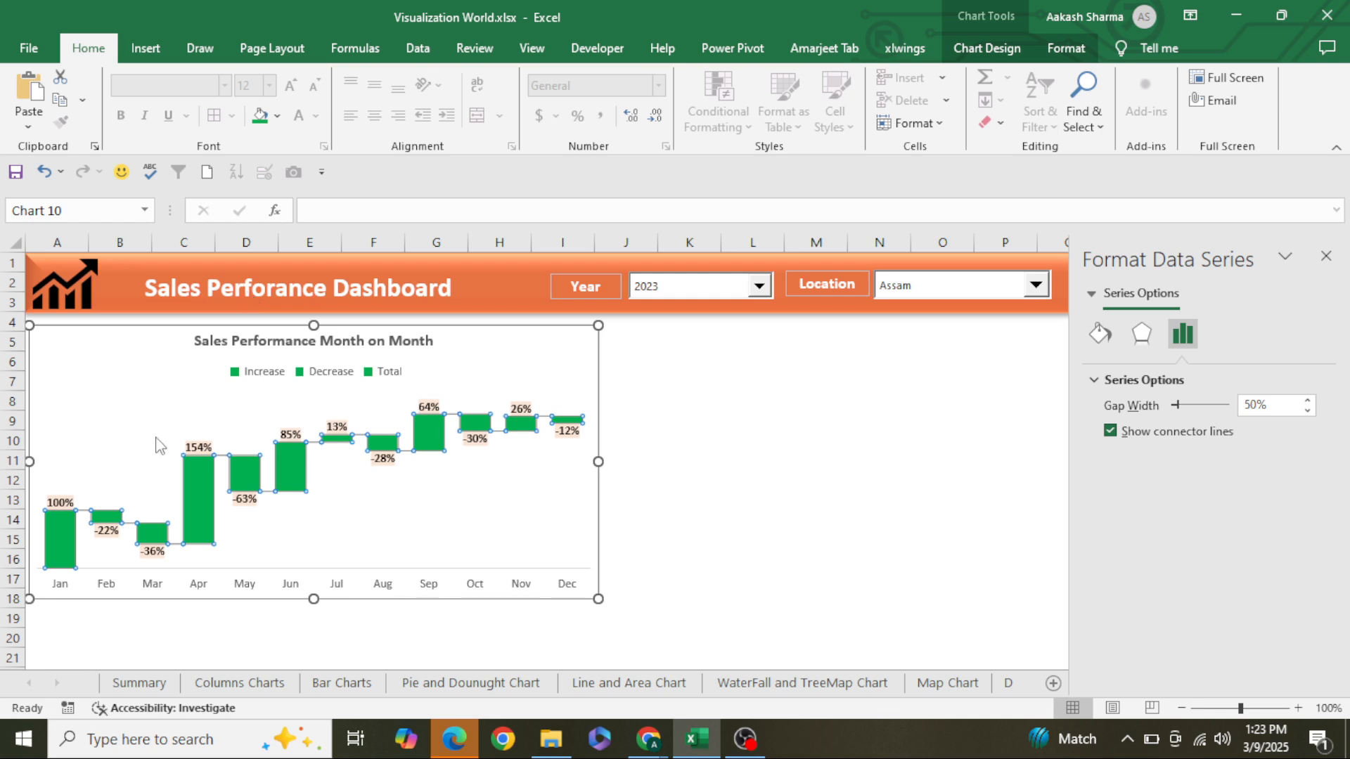
click(107, 518)
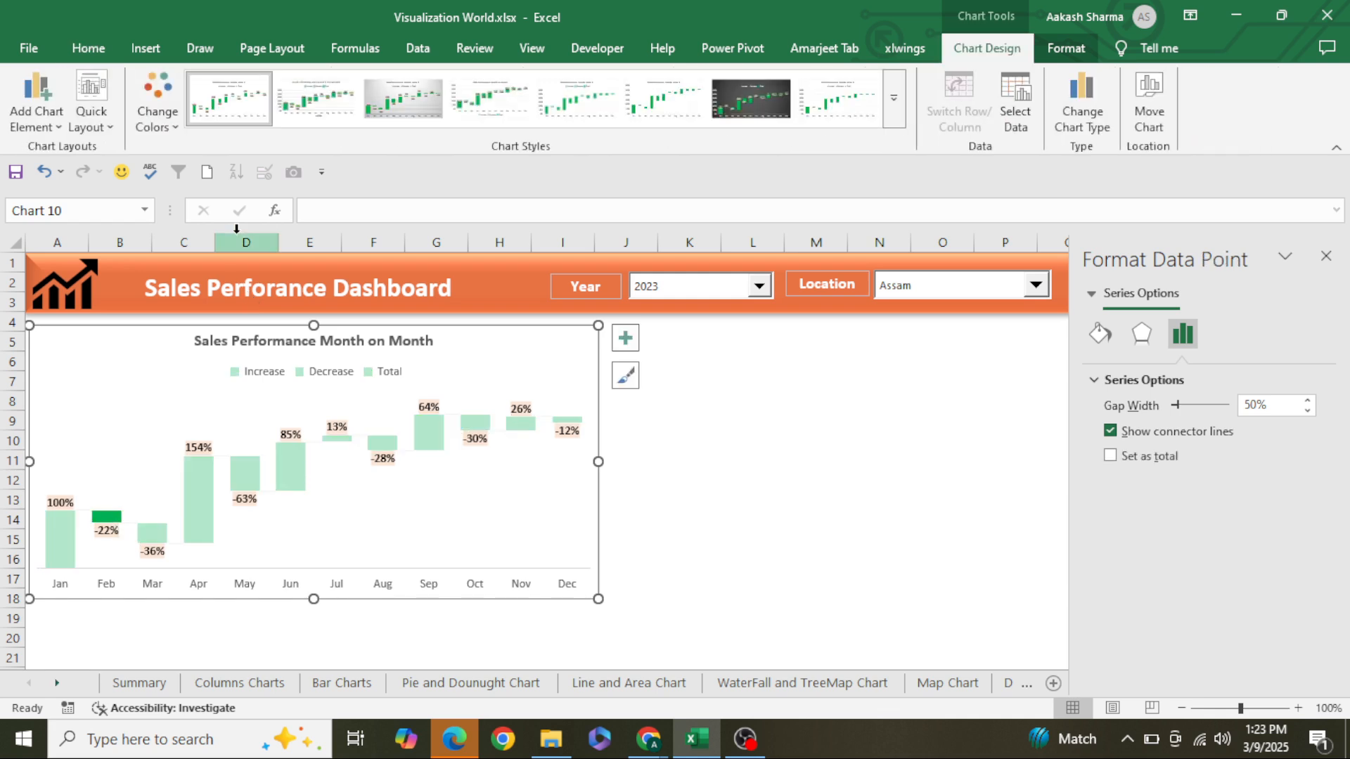
click(109, 522)
click(107, 521)
click(98, 52)
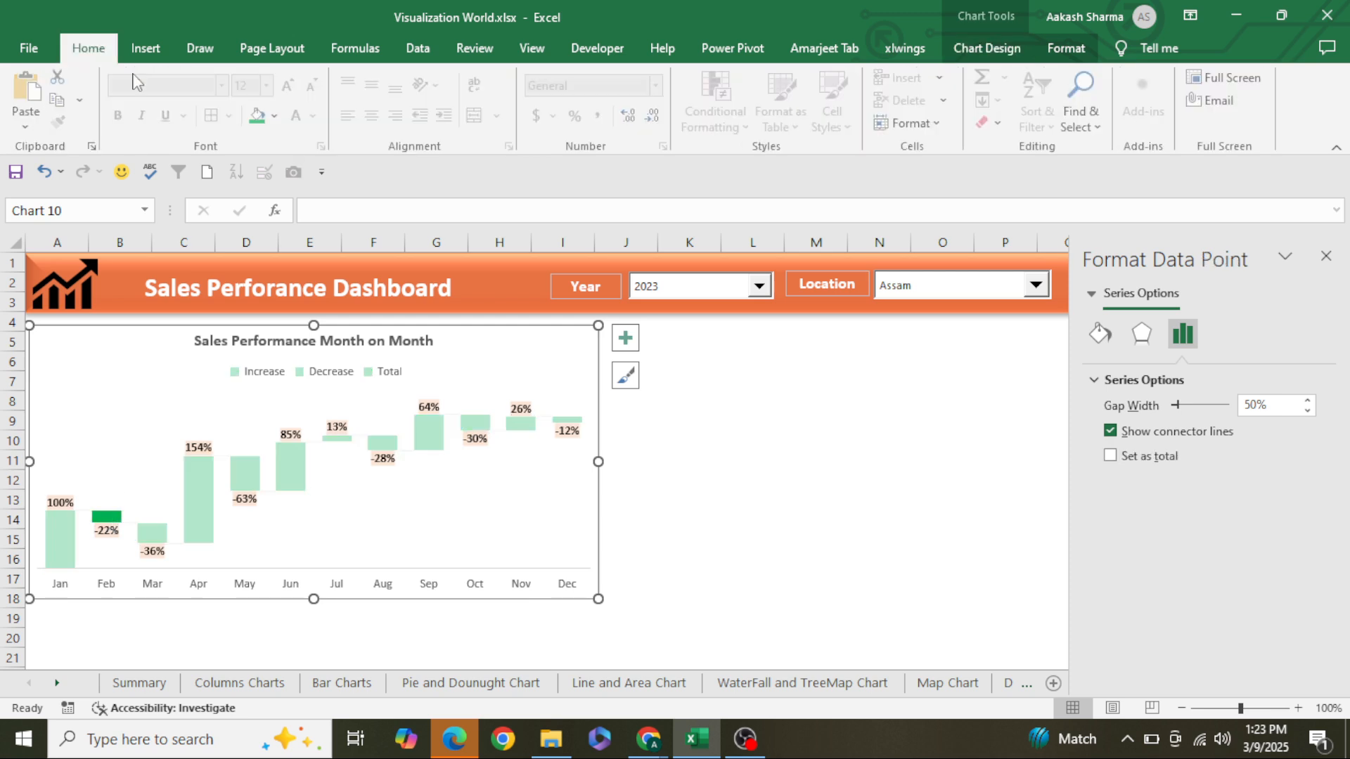
click(278, 116)
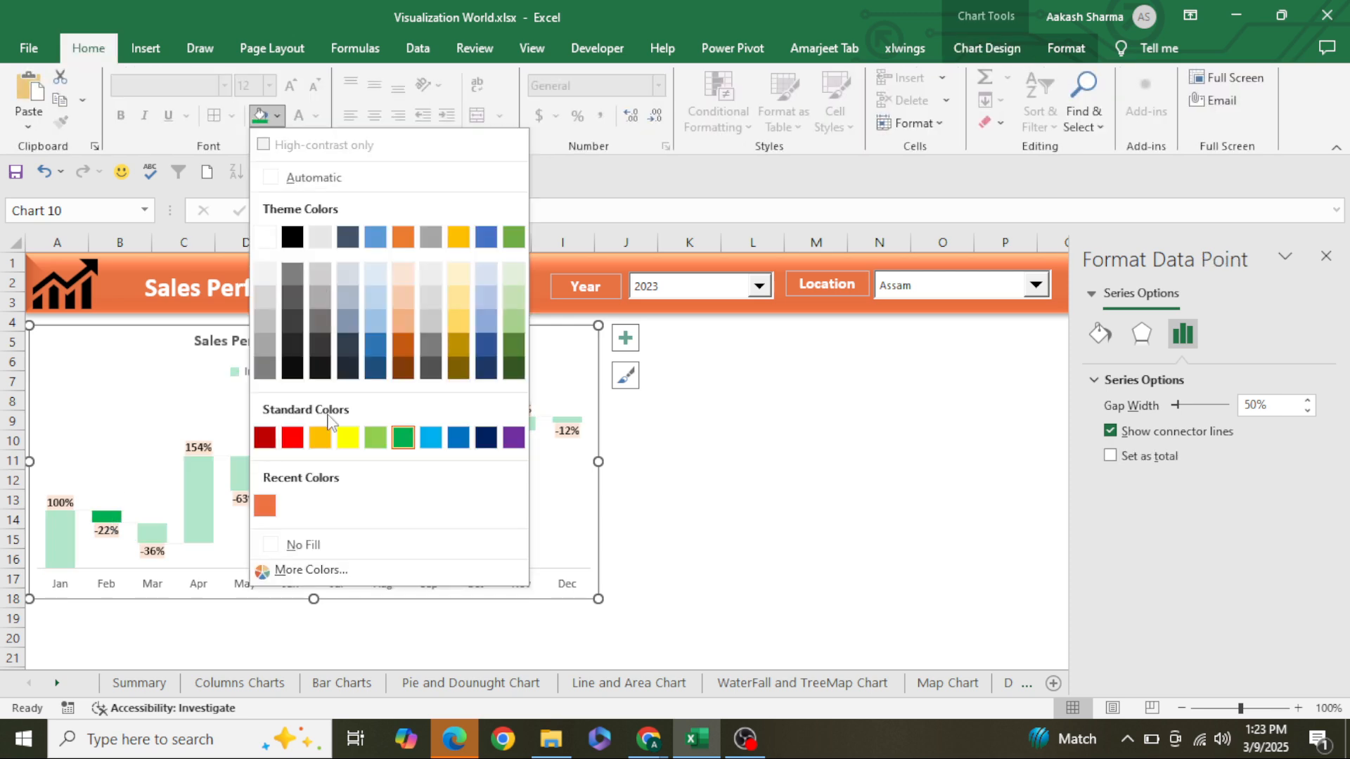
click(292, 437)
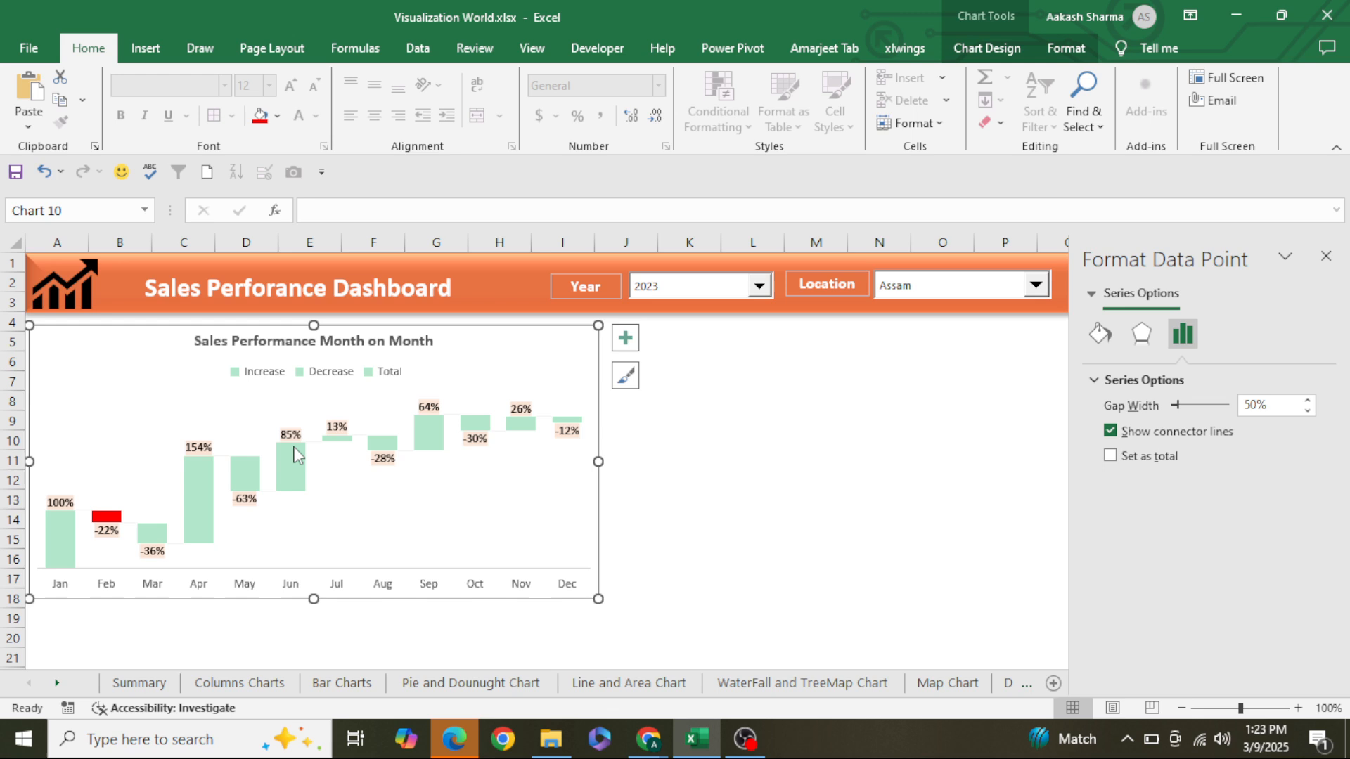
Fill the remaining decrease bars, Mar, May, Aug, Oct and Dec, with the same red color.
click(154, 534)
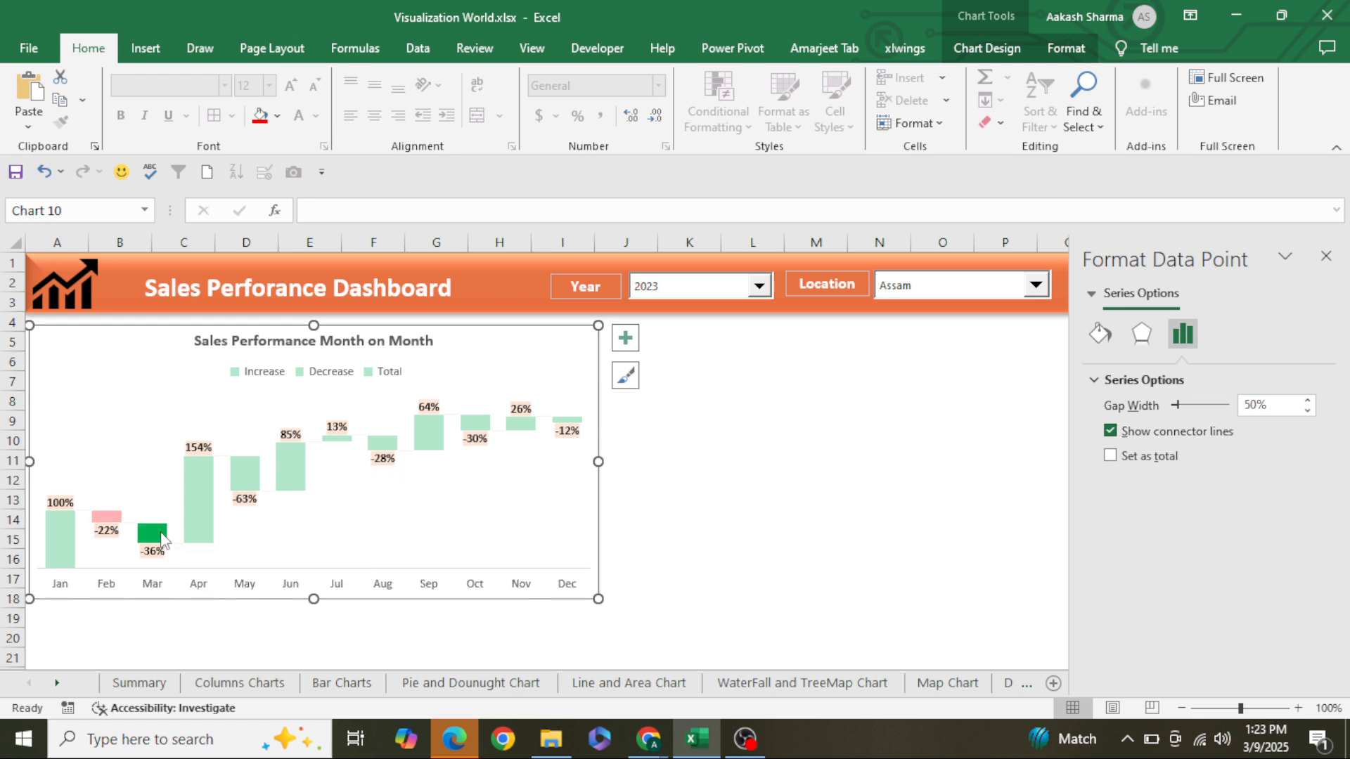
click(260, 115)
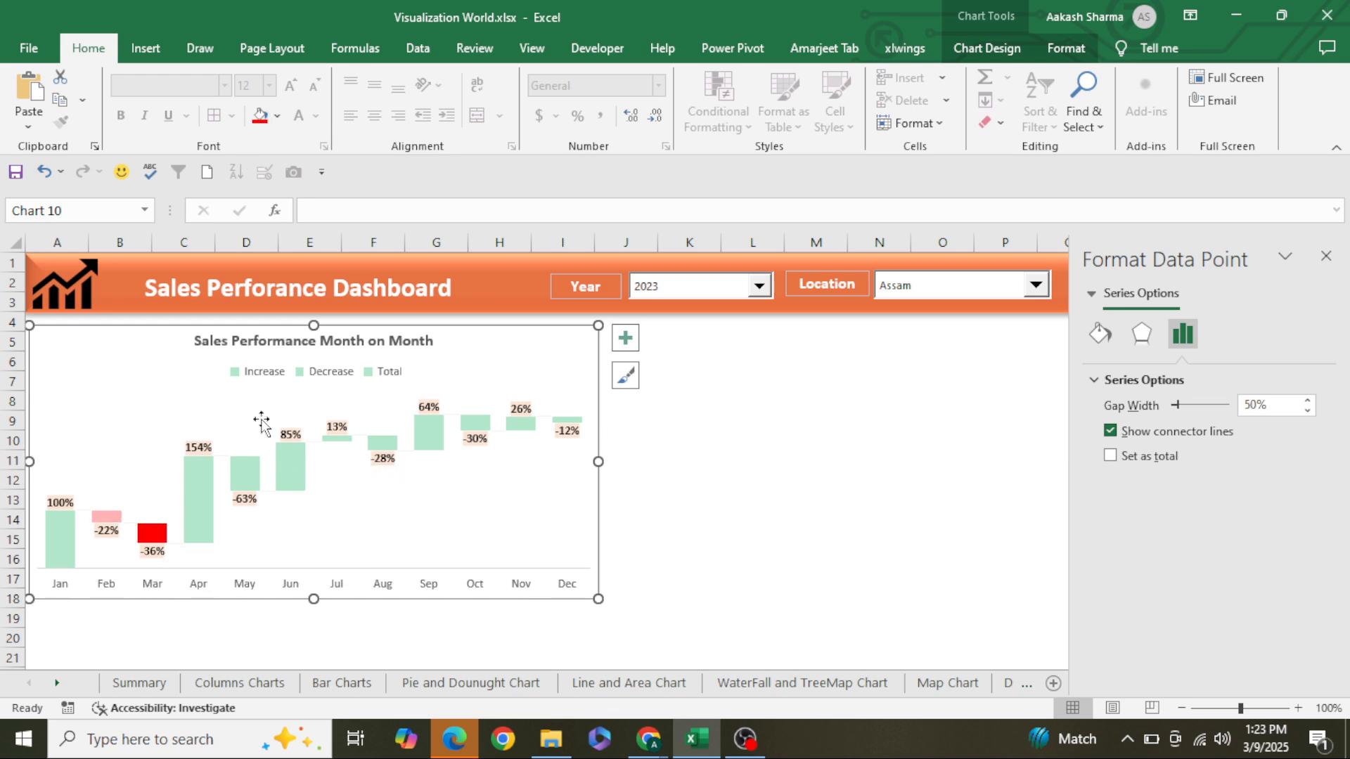
click(246, 472)
click(259, 116)
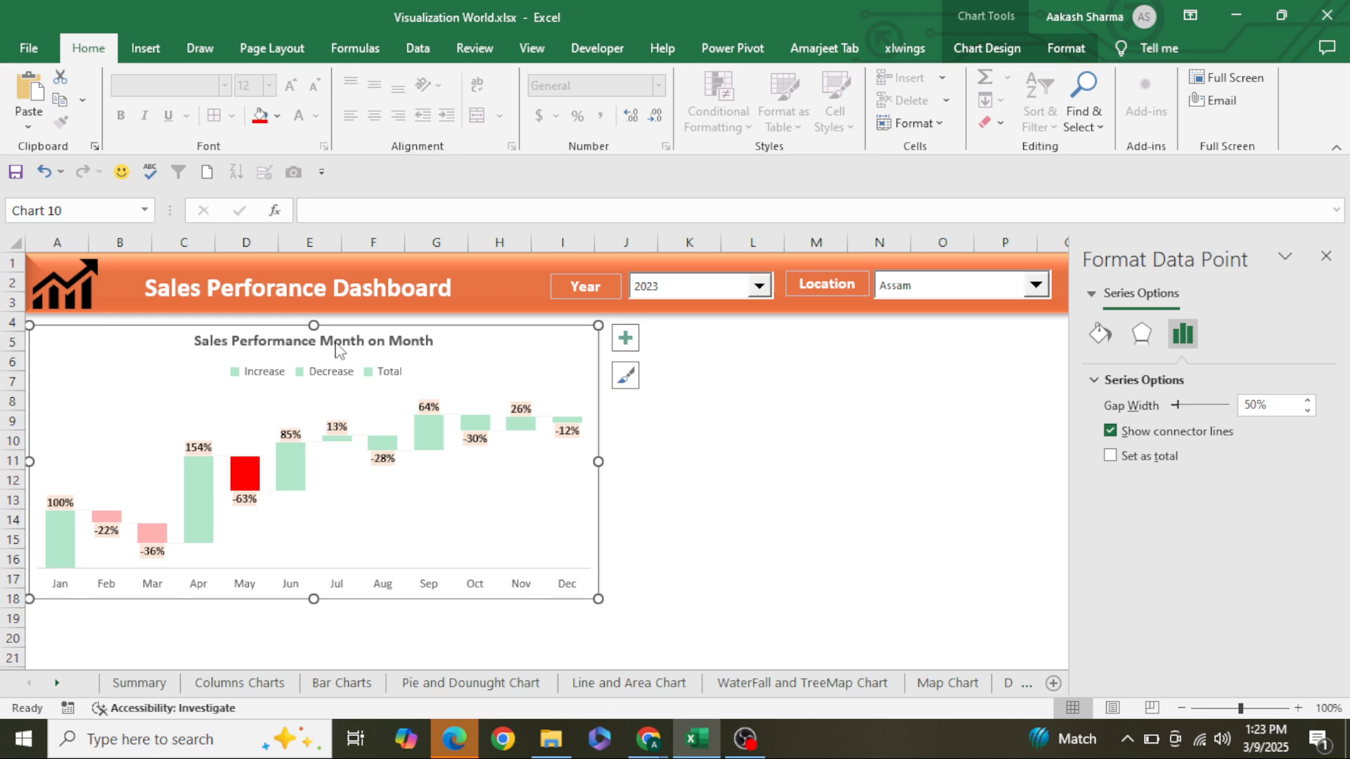
click(386, 447)
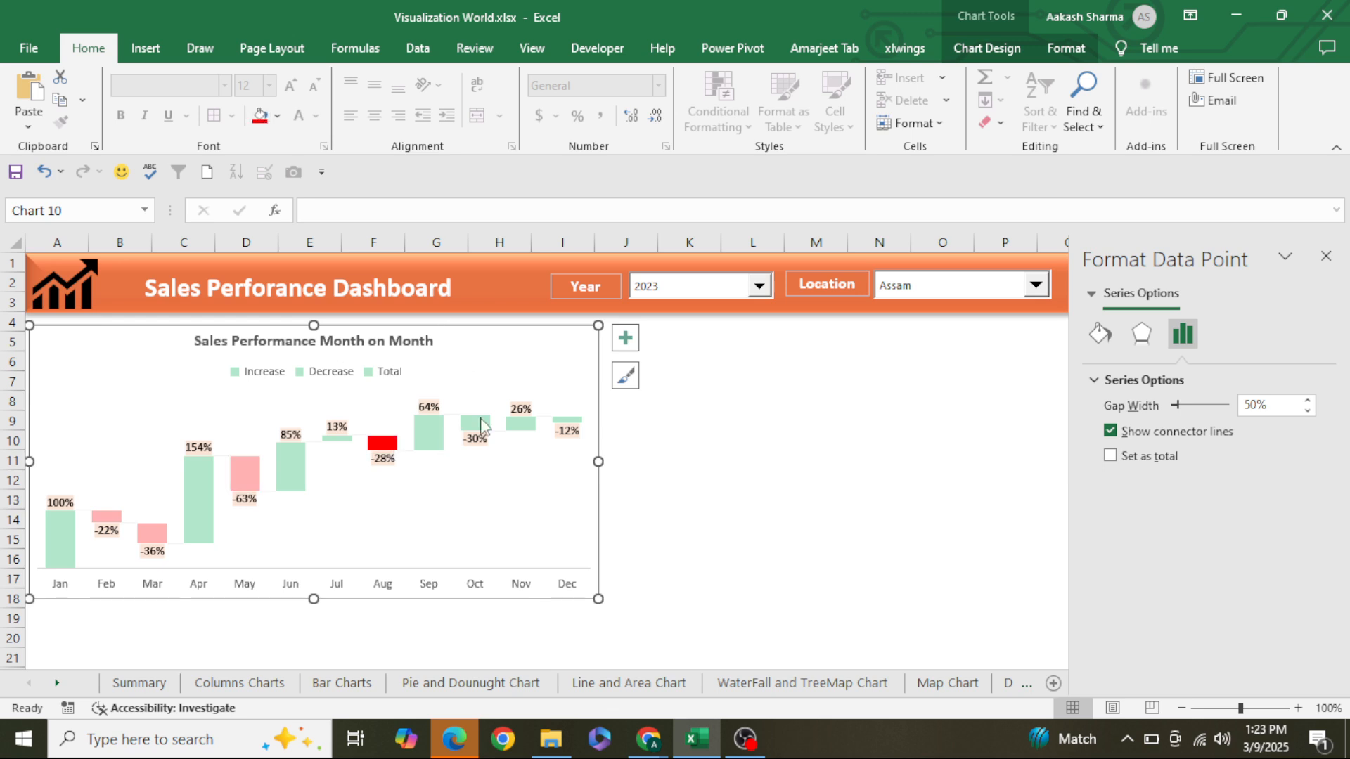
click(475, 423)
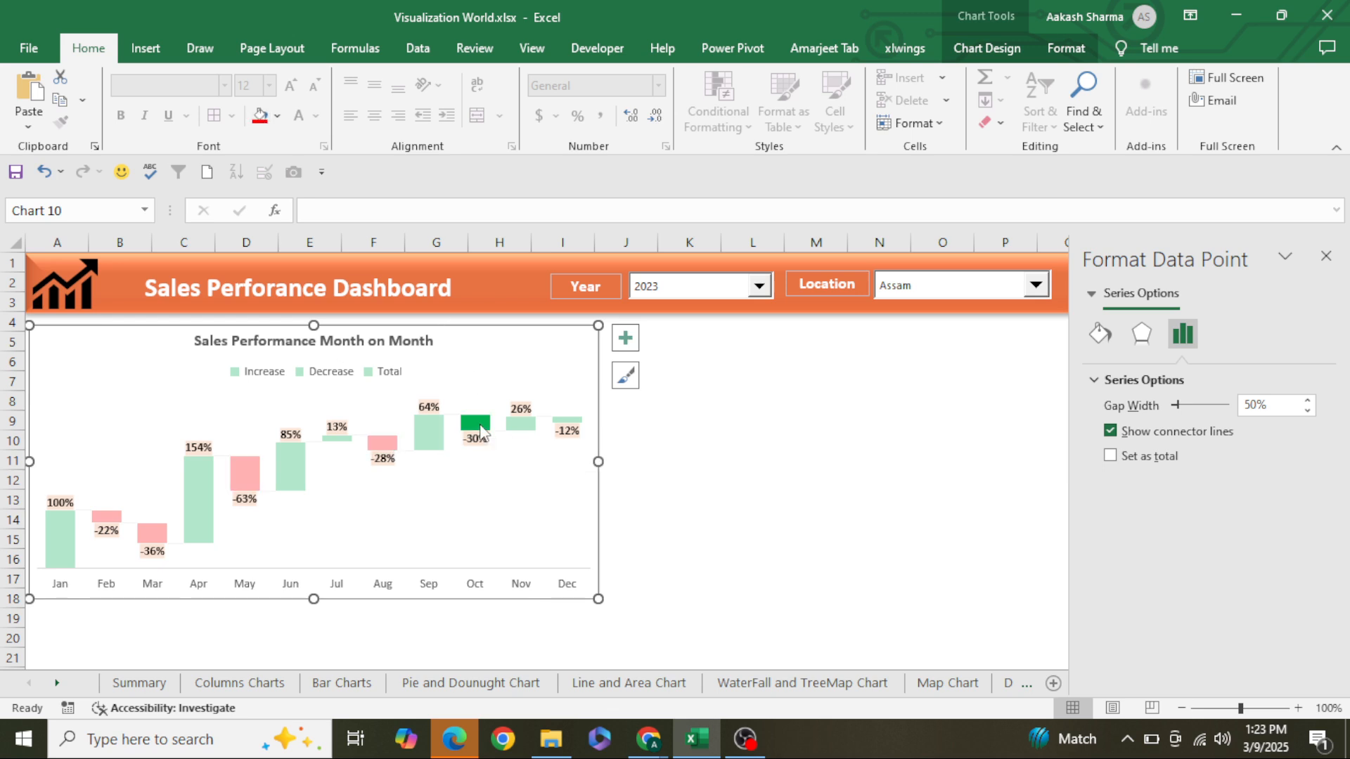
click(259, 117)
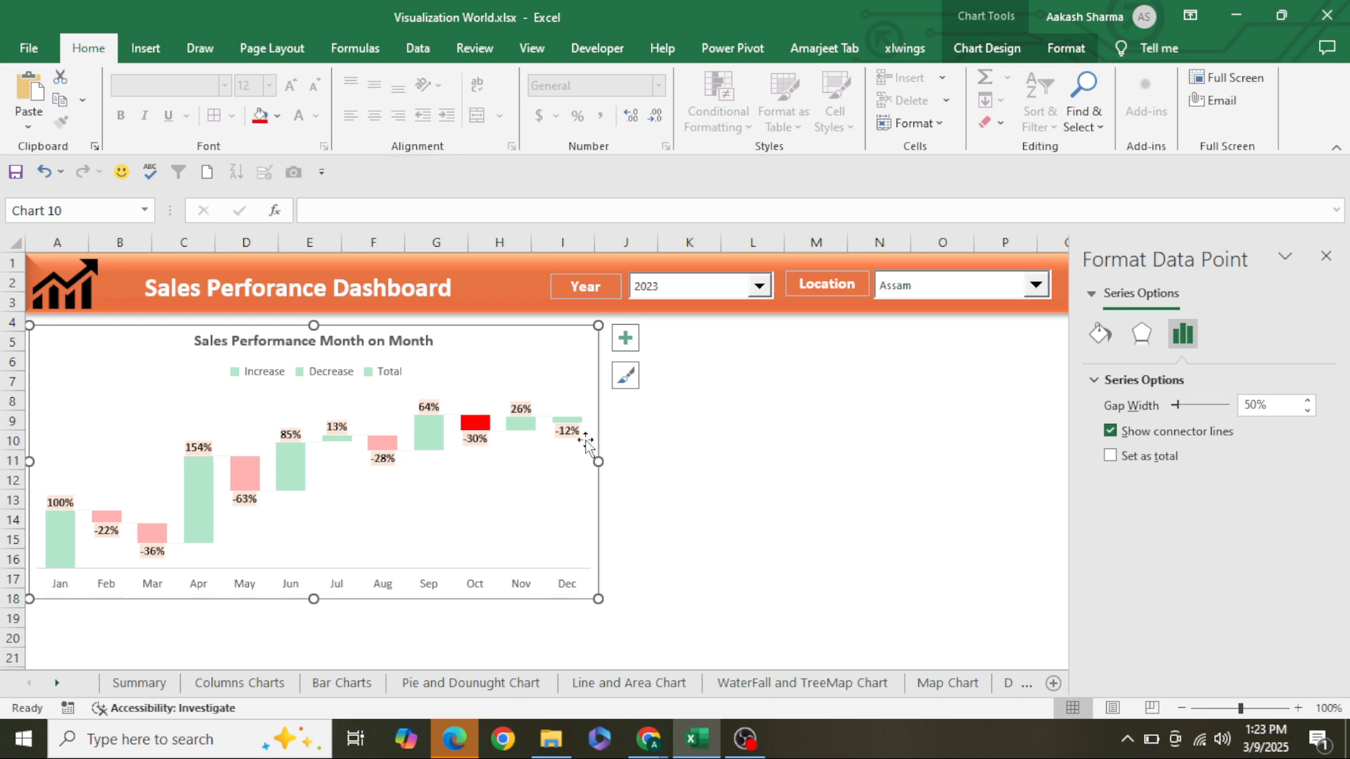
click(567, 420)
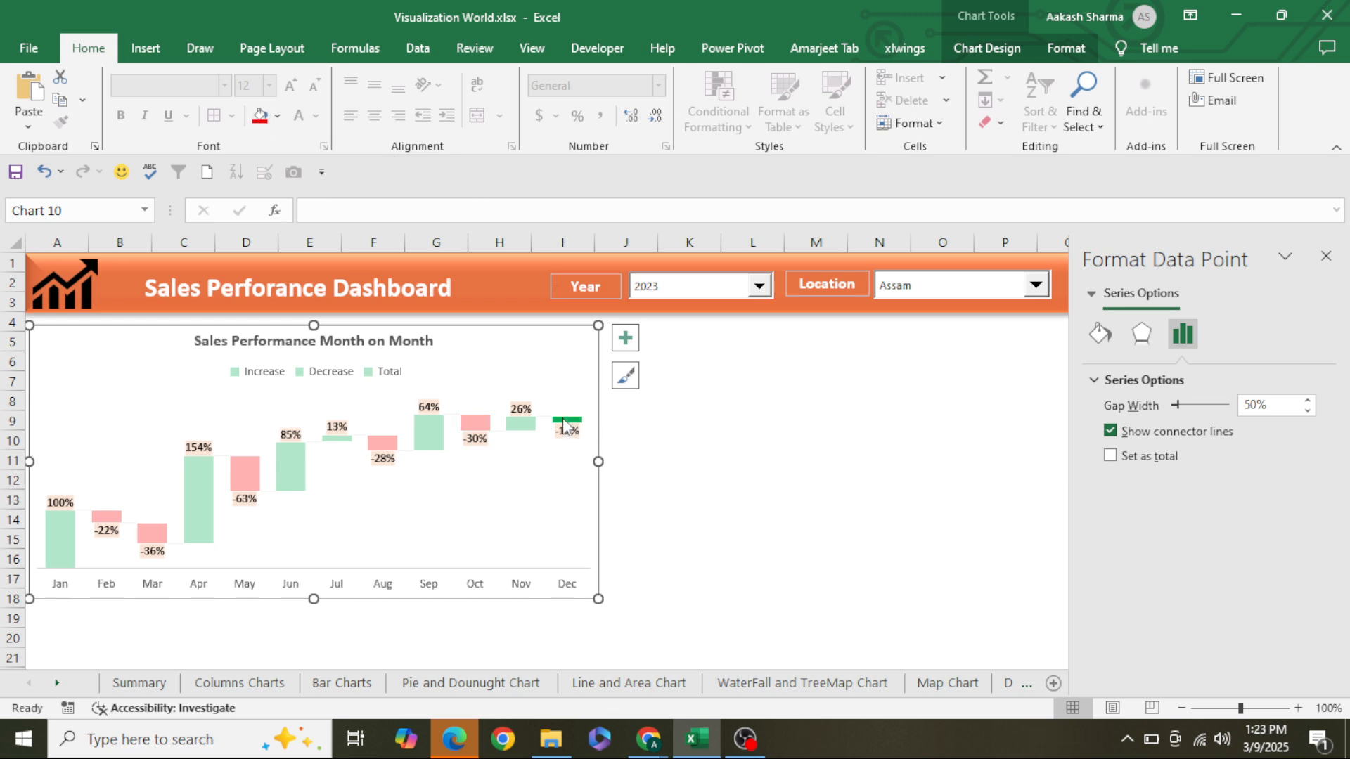
click(258, 117)
click(670, 478)
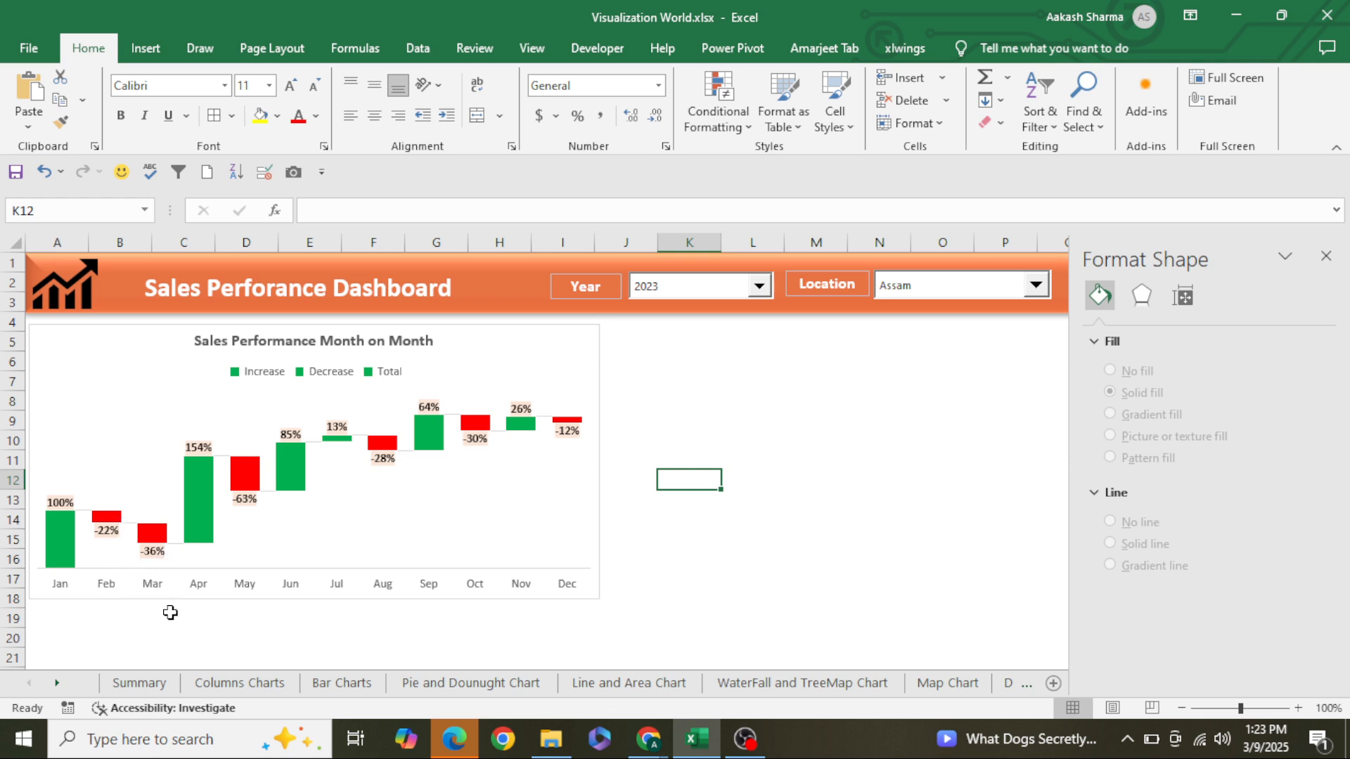
Make the waterfall chart's month axis labels bold with a black font color.
mouse_move(214, 545)
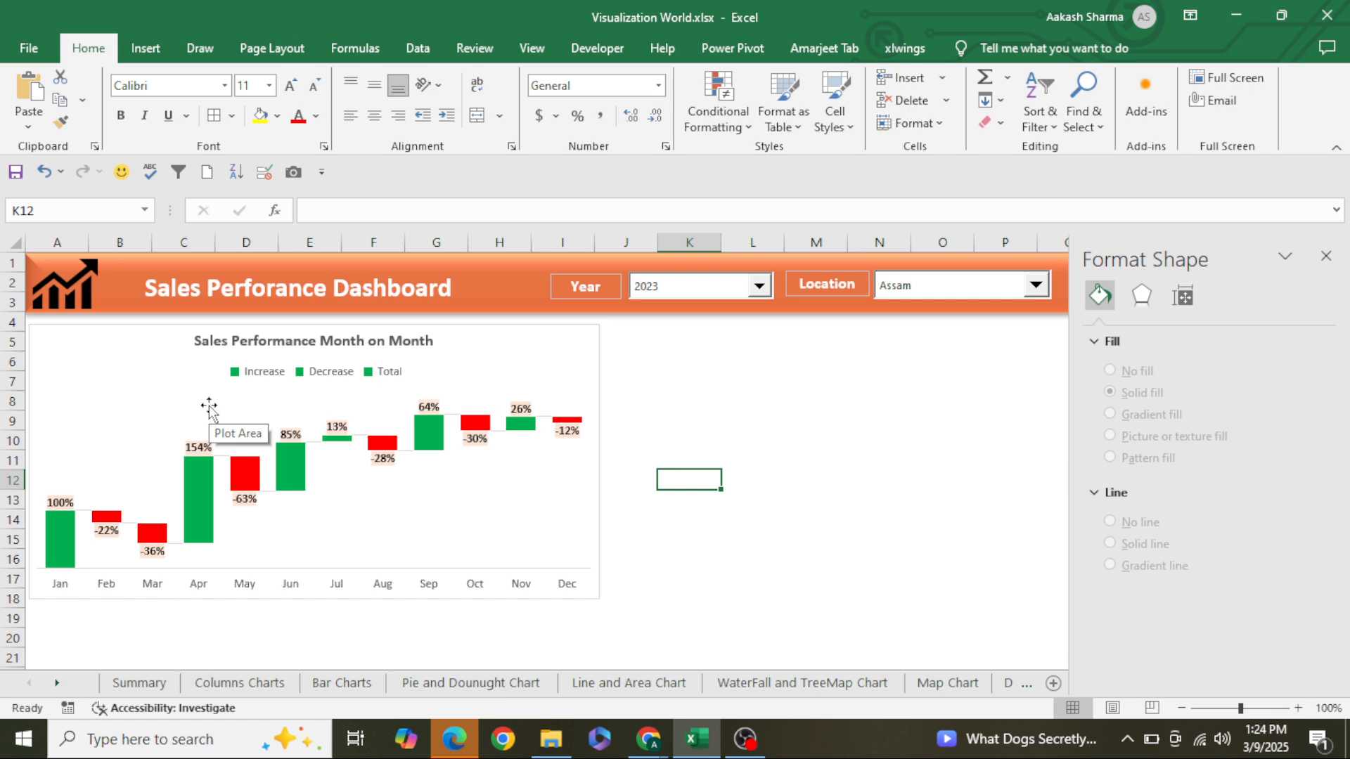
click(107, 588)
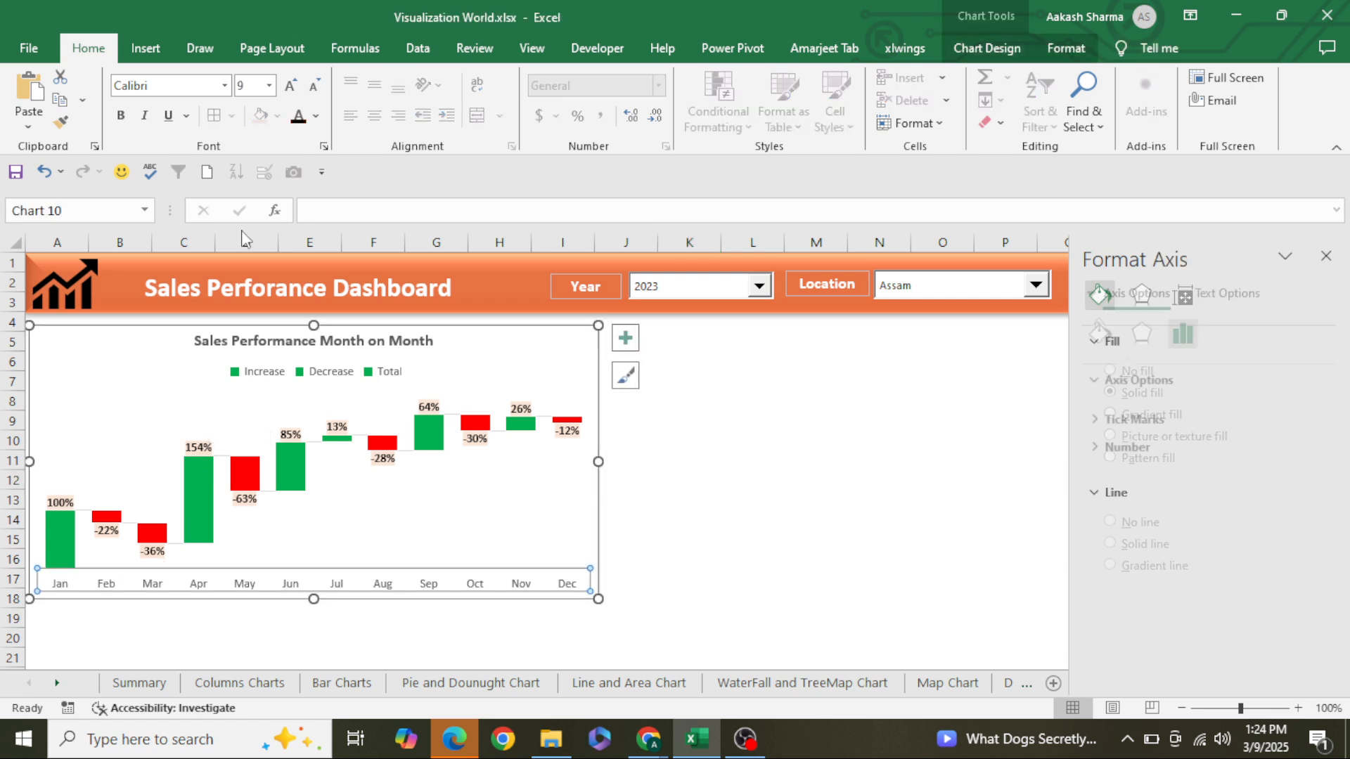
click(314, 117)
click(314, 117)
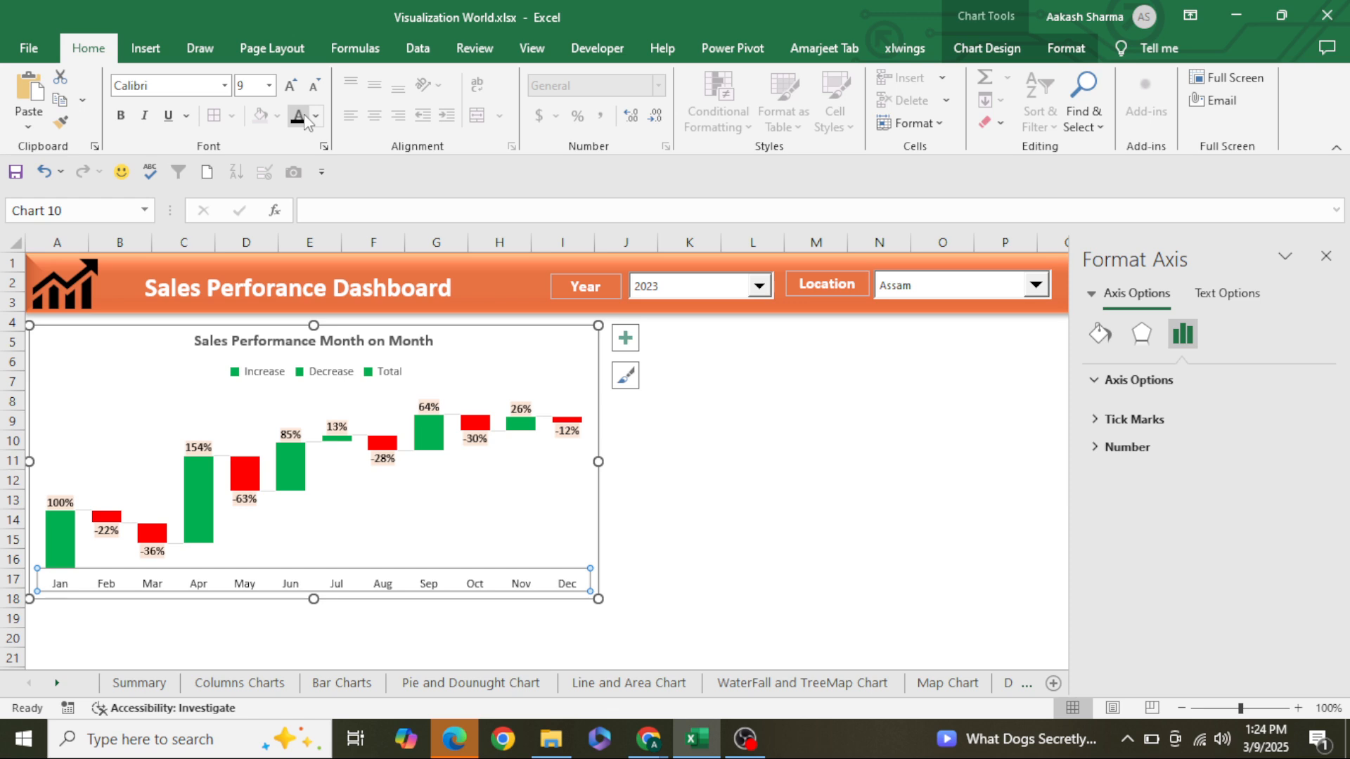
key(ctrl+b)
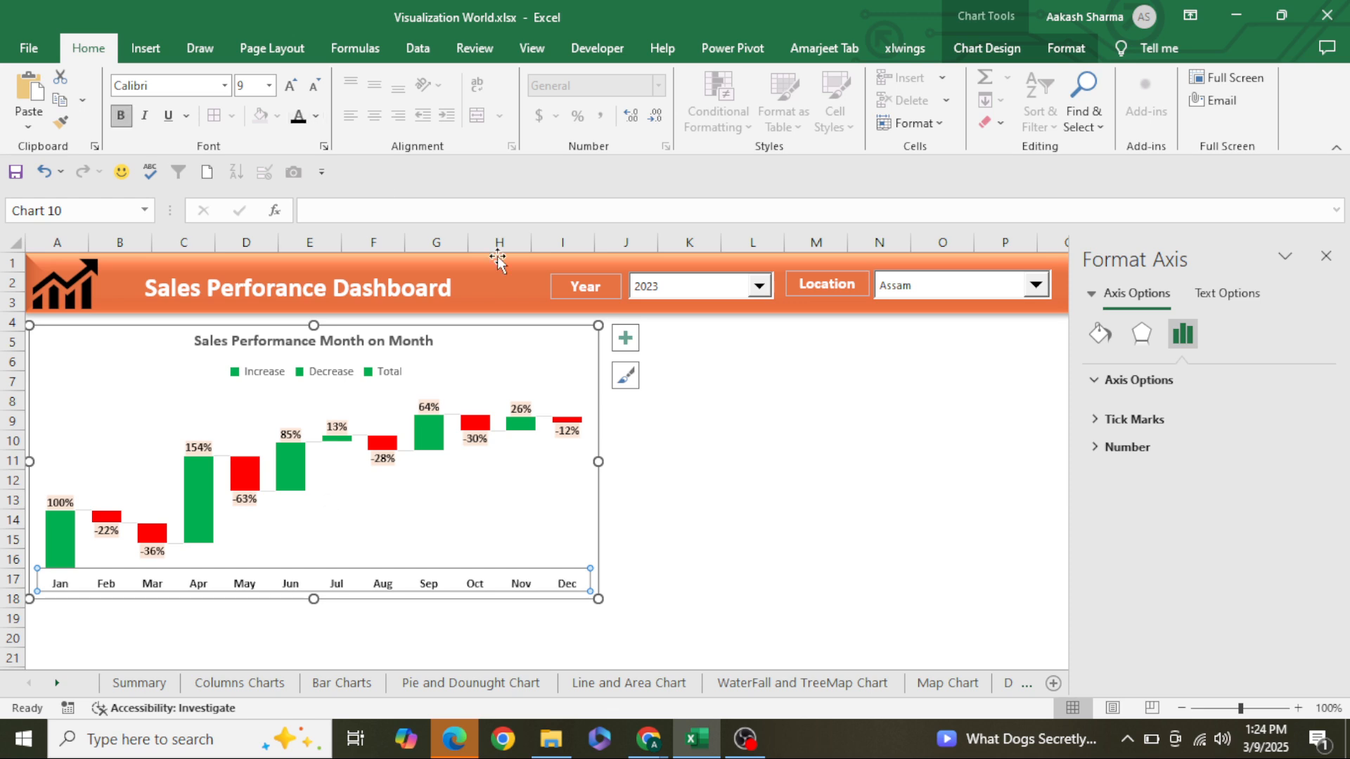
click(719, 426)
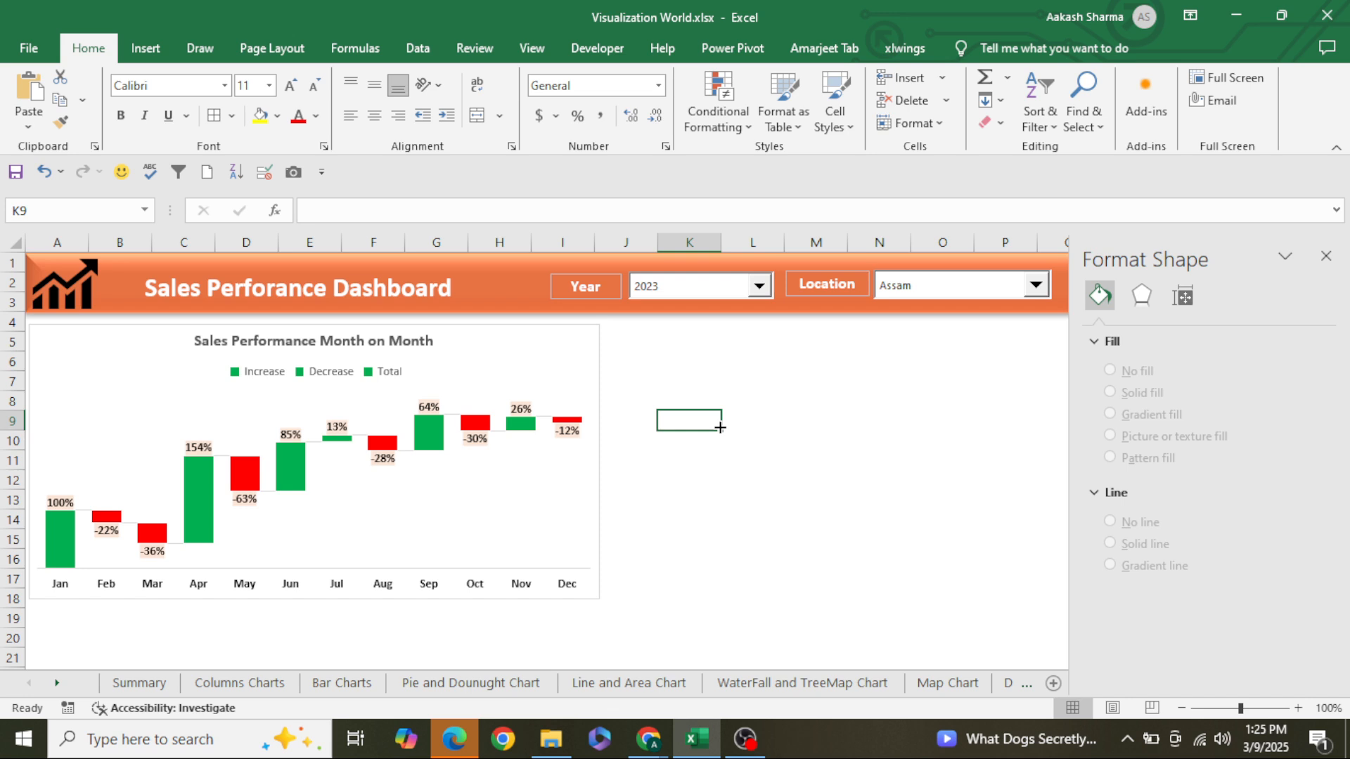
Review the month table on the Support sheet and the chart requirements on the Data sheet, and return to the Dashboard sheet.
key(ctrl+Page_Up)
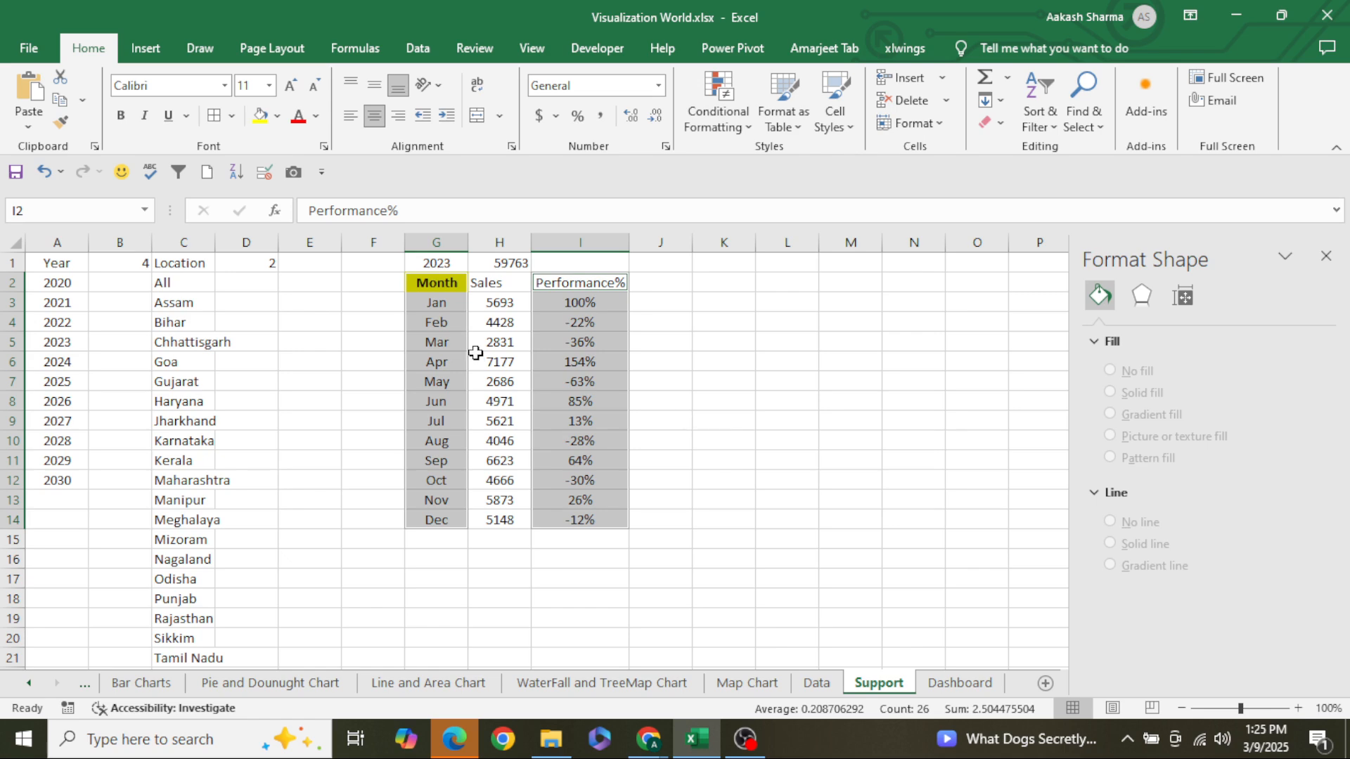
click(275, 377)
key(ctrl+Page_Up)
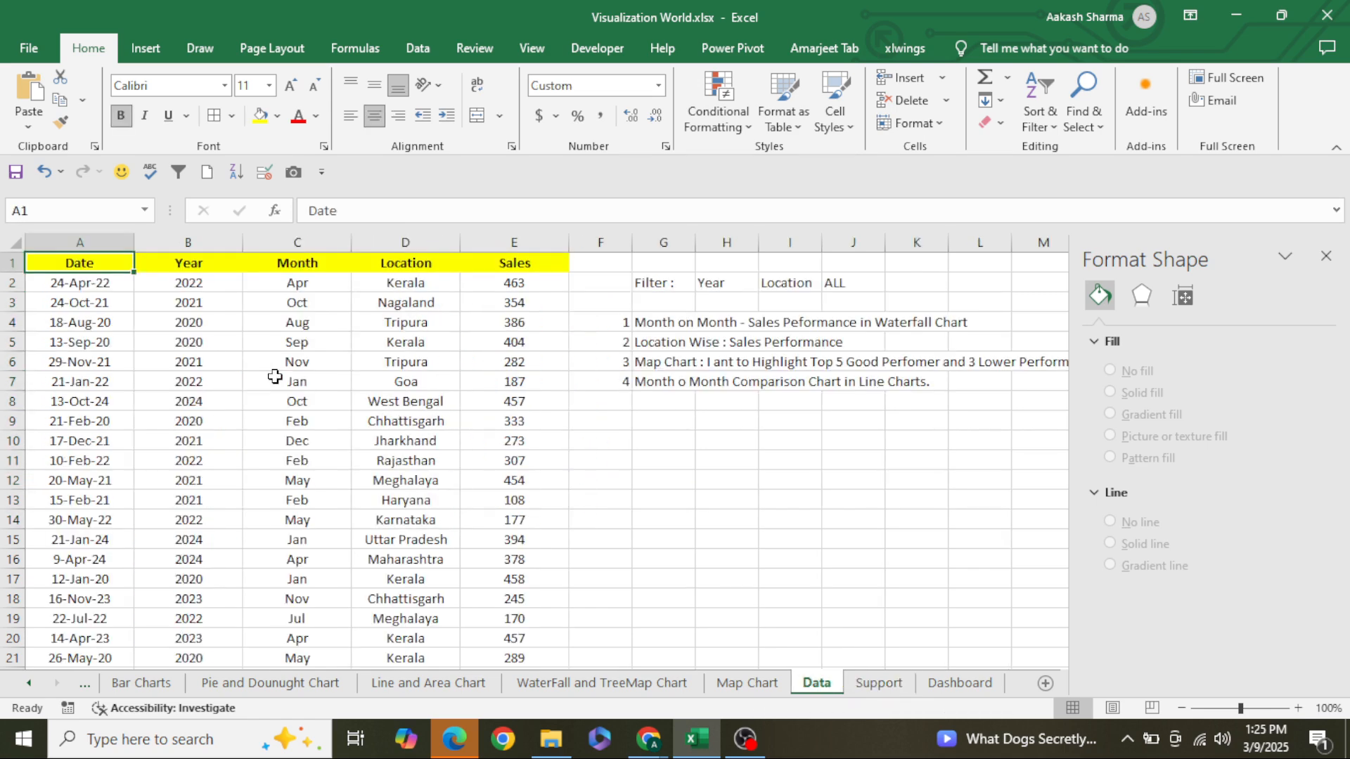
key(Right)
key(ctrl+Page_Down)
key(ctrl+Page_Down)
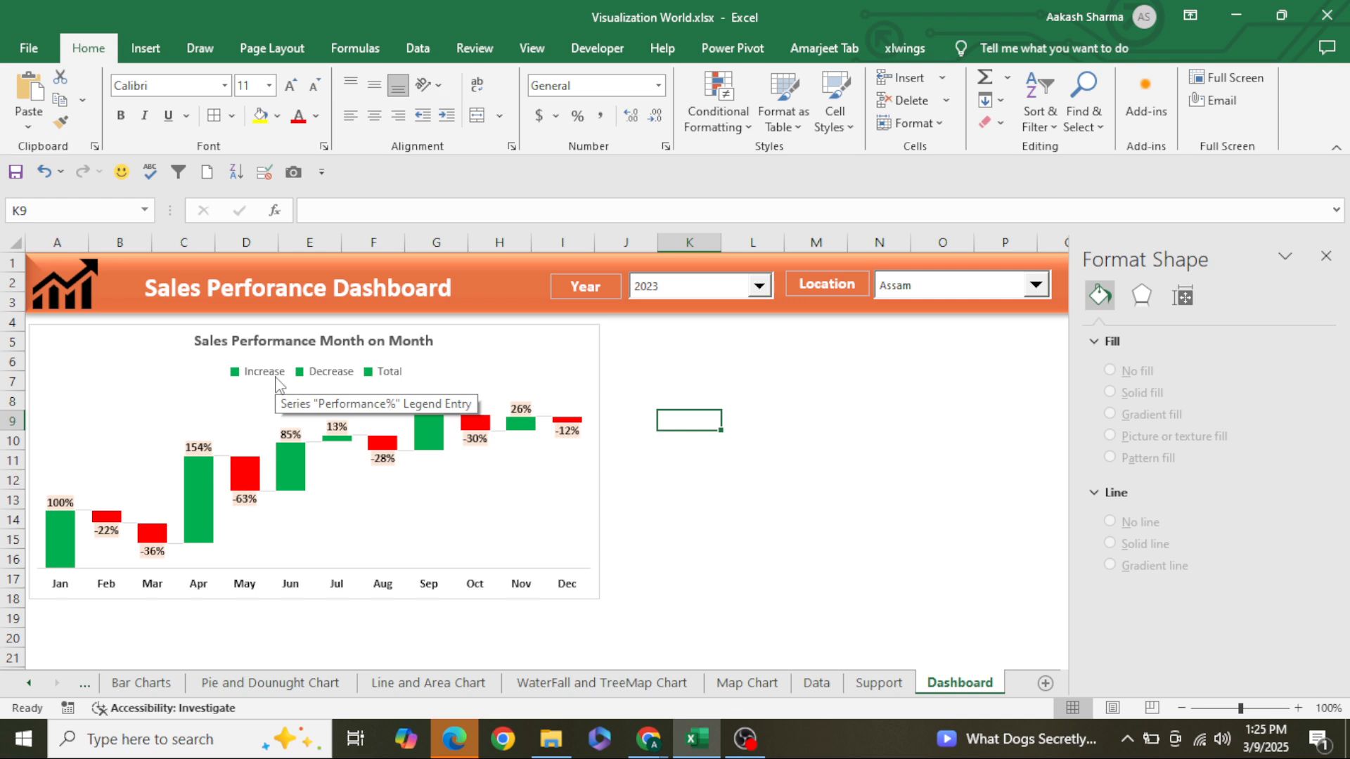
Close the Format Shape pane on the Dashboard sheet and leave the waterfall chart deselected.
click(1325, 256)
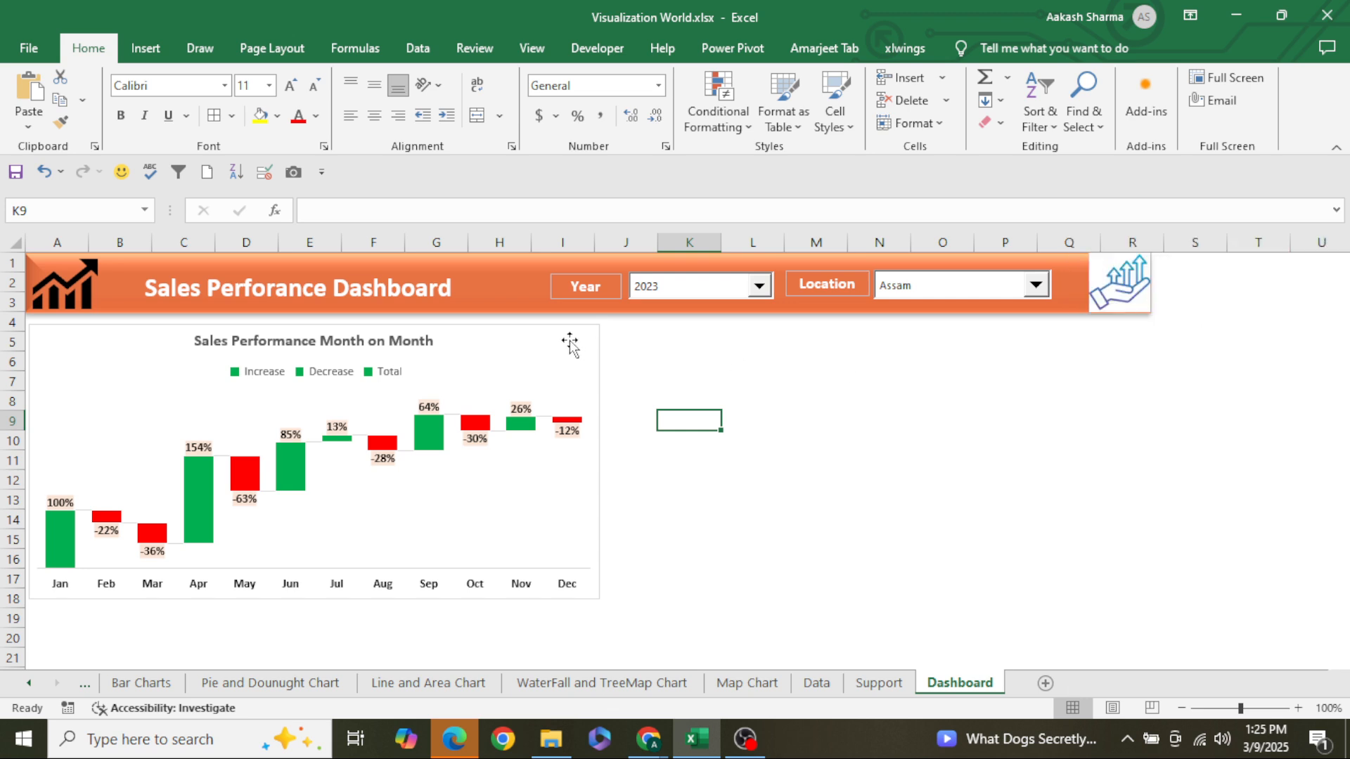
click(538, 334)
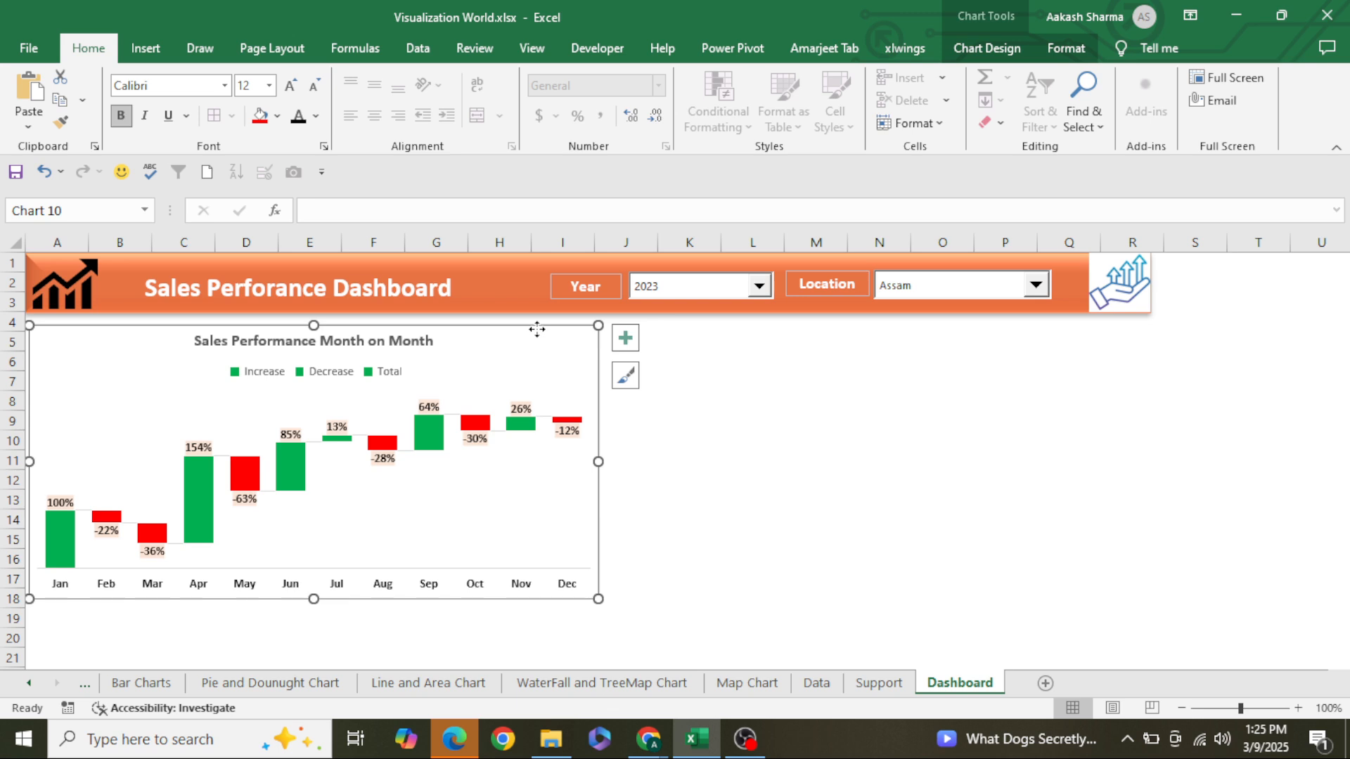
click(711, 347)
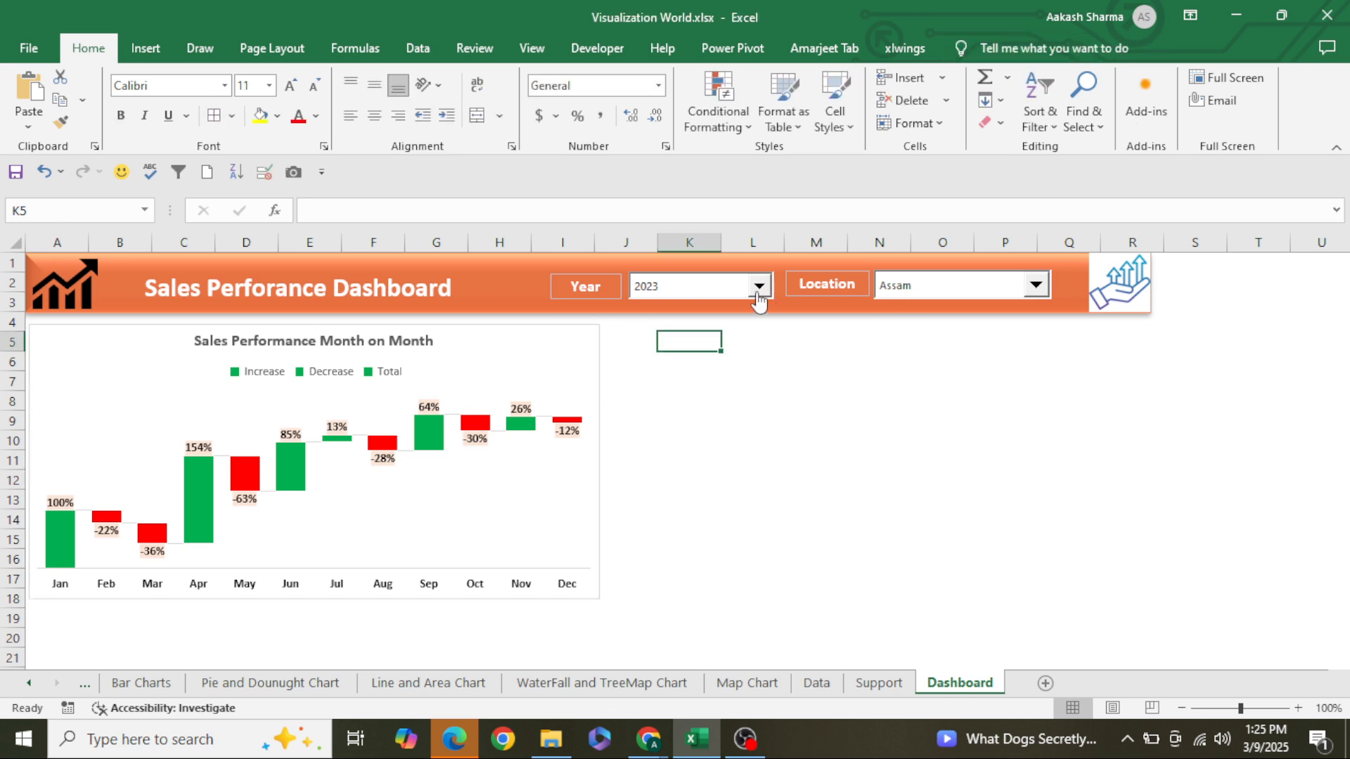
Test the waterfall chart by switching the Year filter to 2024, to 2022 and back to 2023.
click(724, 294)
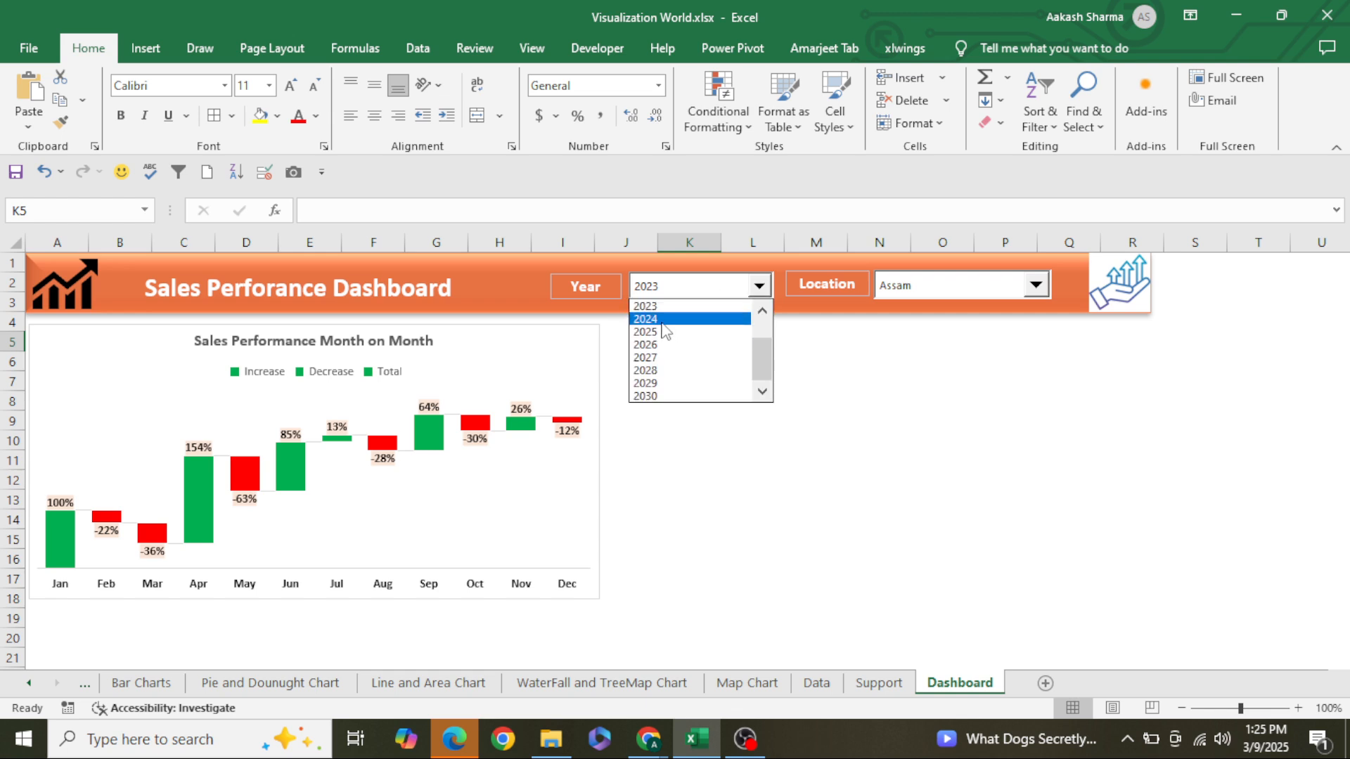
key(Escape)
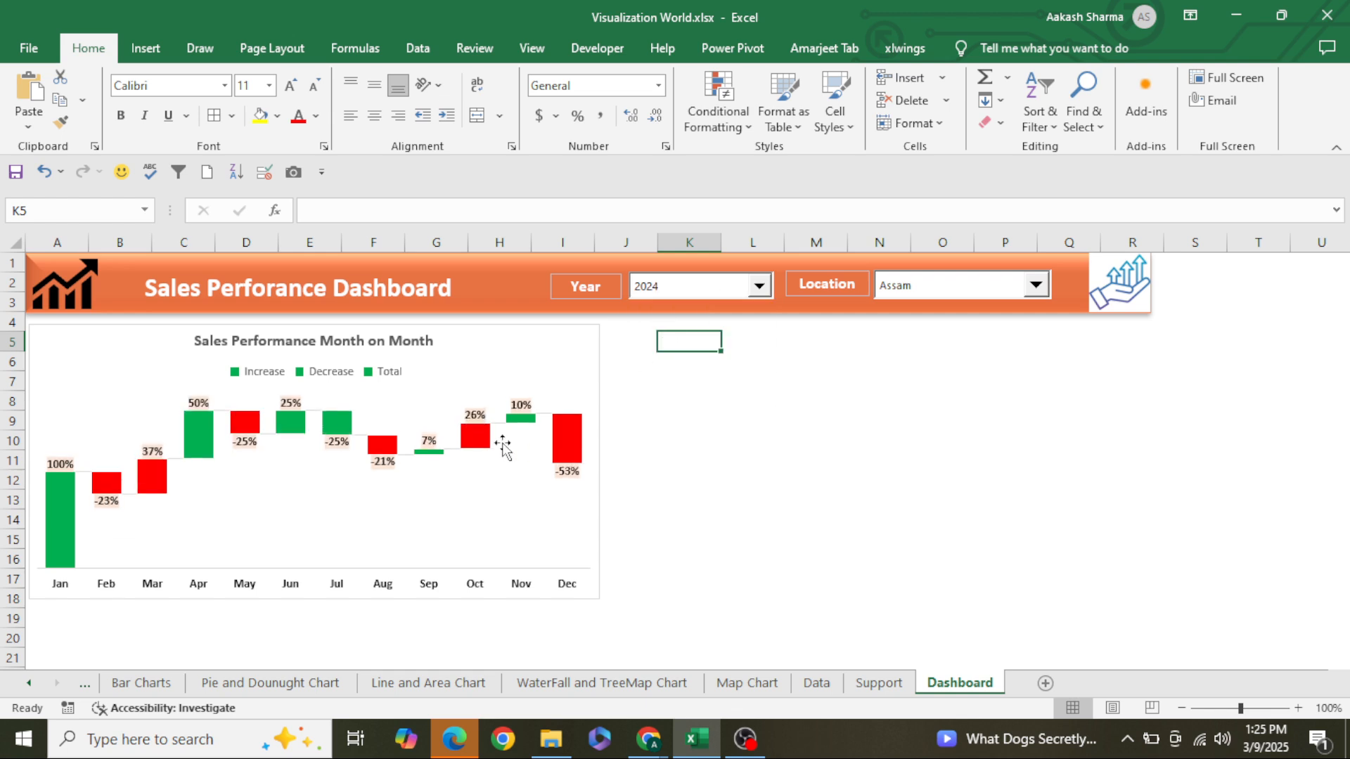
click(720, 291)
click(762, 314)
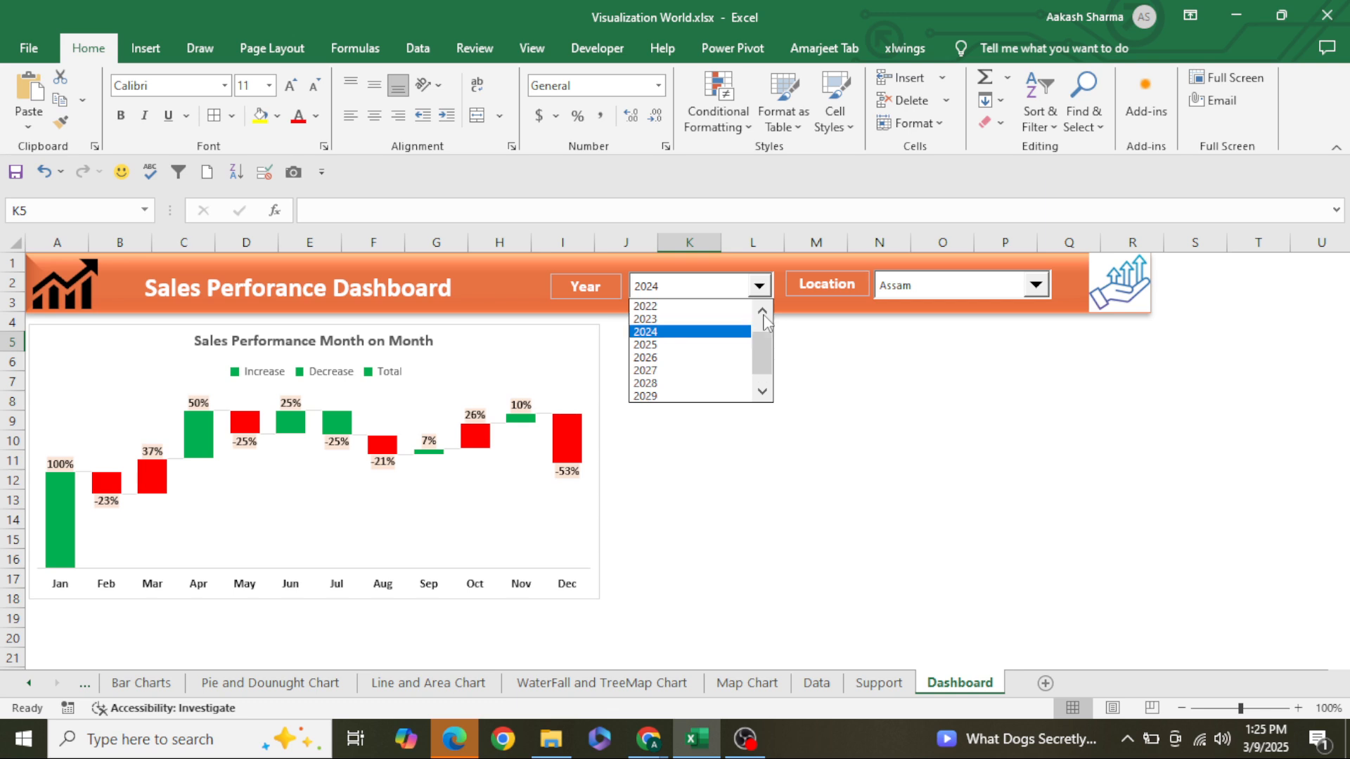
click(675, 307)
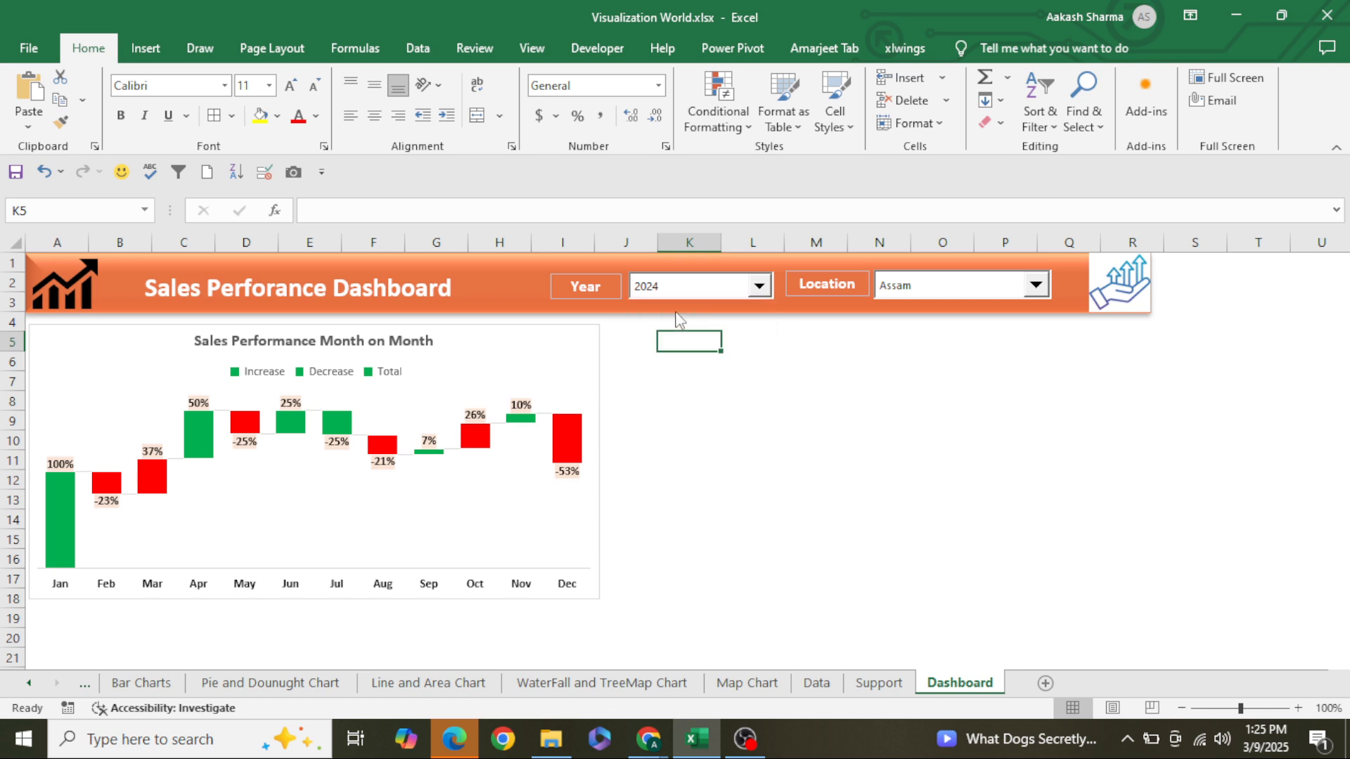
click(716, 289)
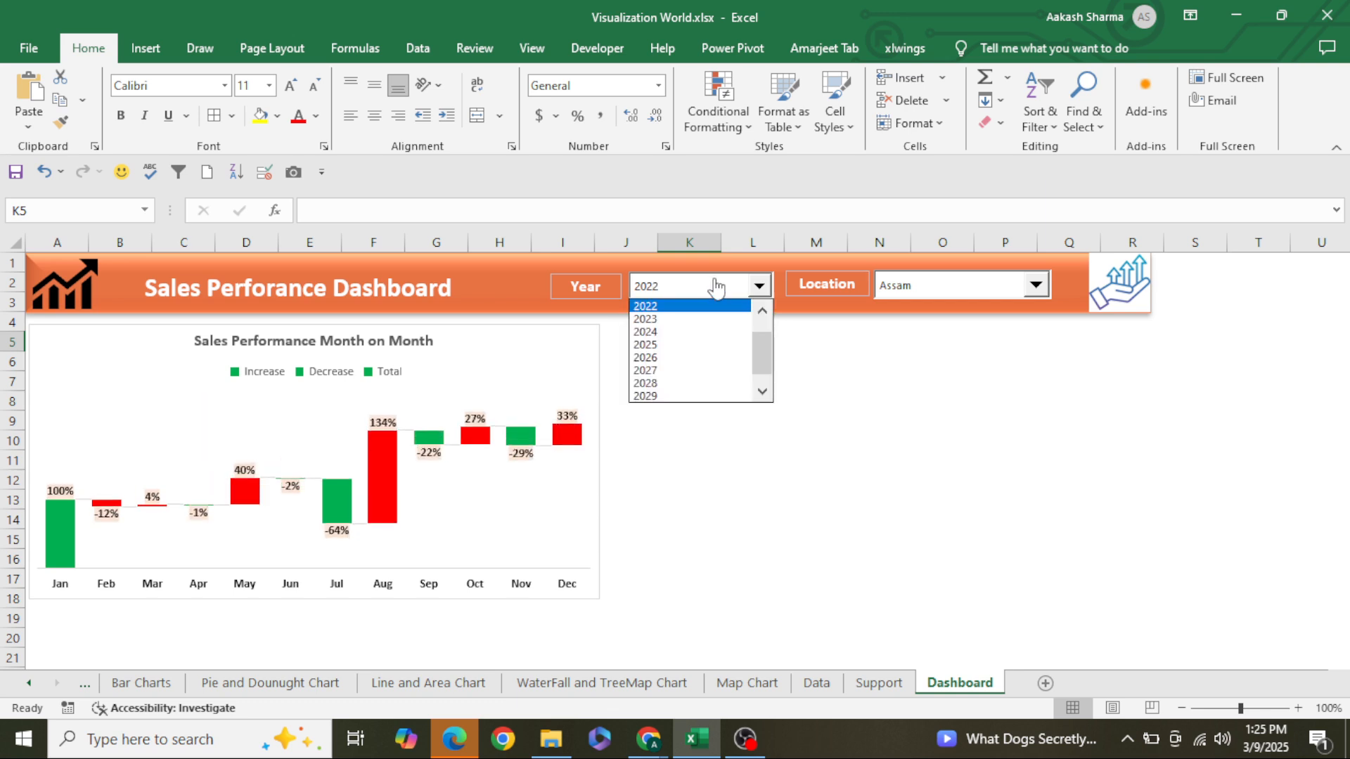
click(686, 320)
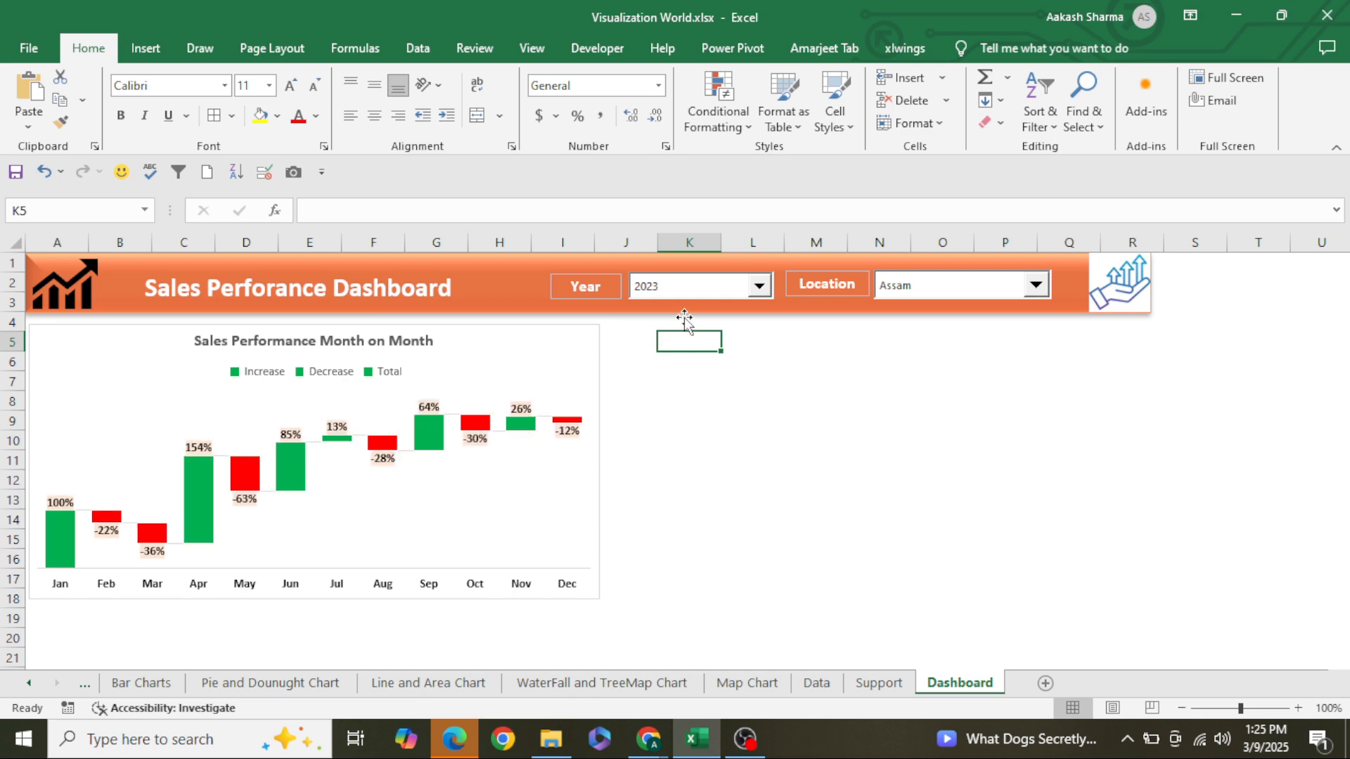
Copy the whole Location column with its header from the Data sheet.
click(675, 416)
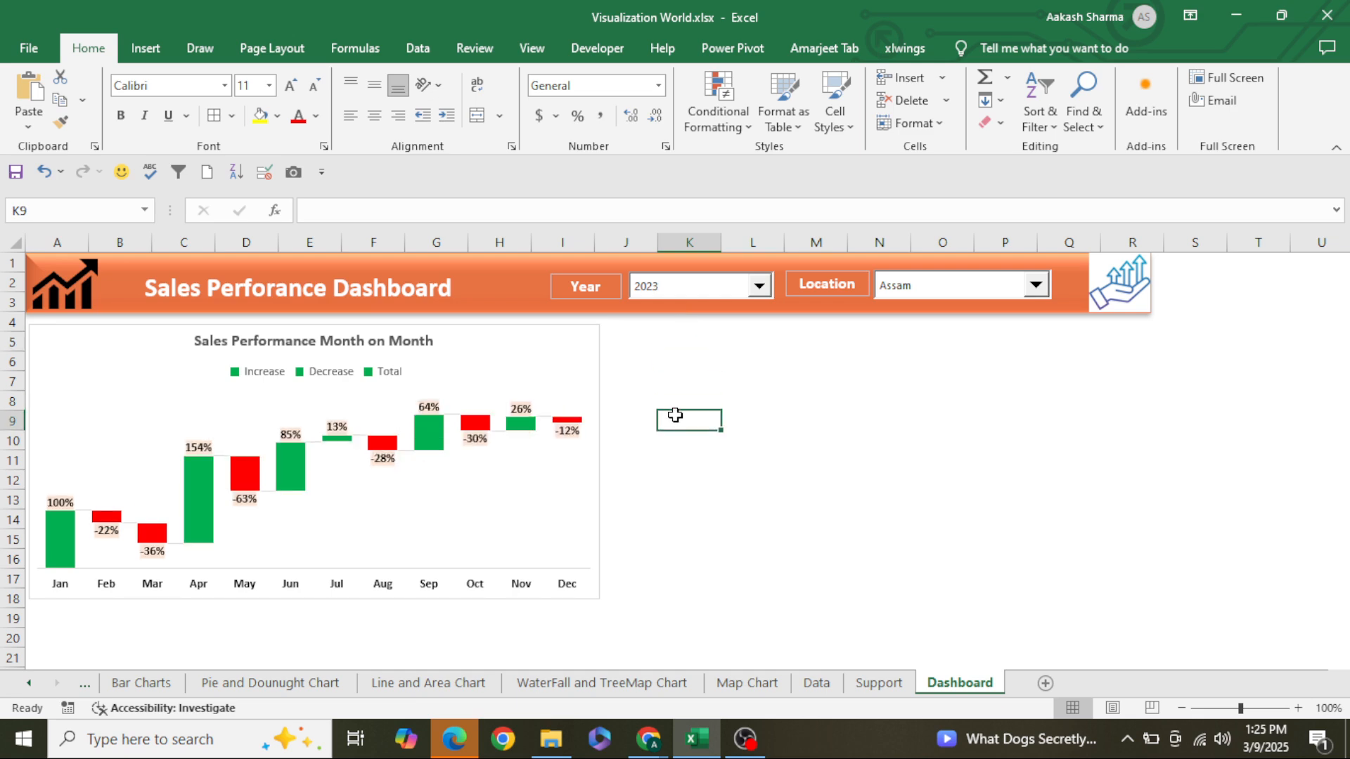
key(ctrl+Page_Up)
key(ctrl+Page_Up)
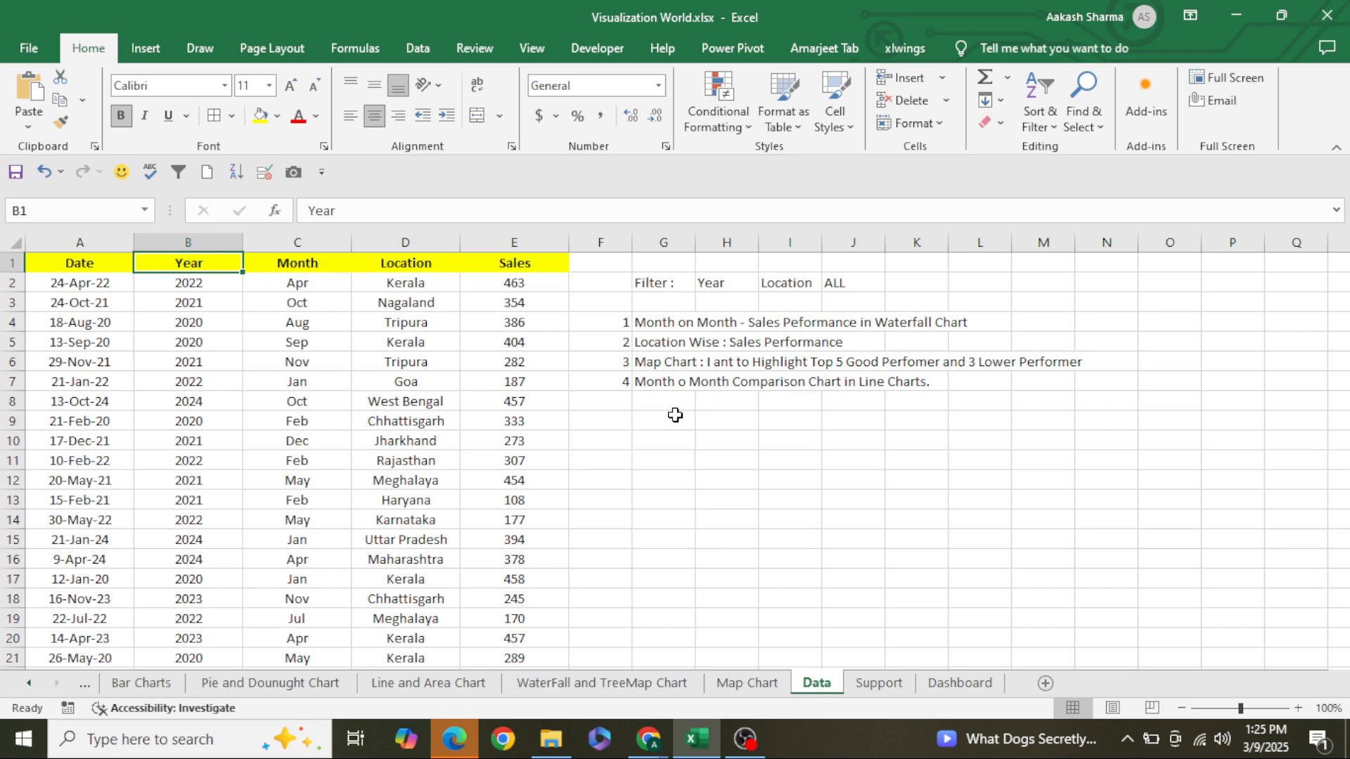
key(Right)
key(Right)
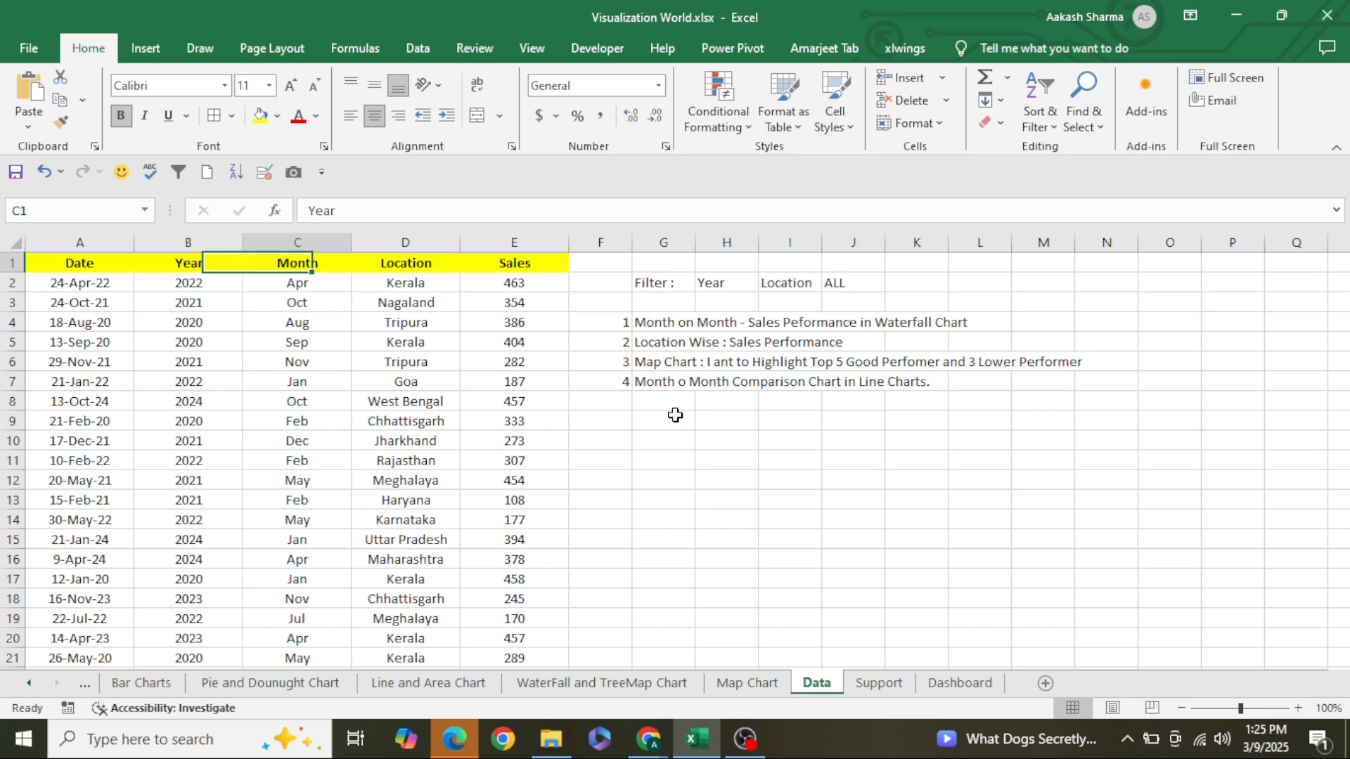
key(ctrl+shift+Down)
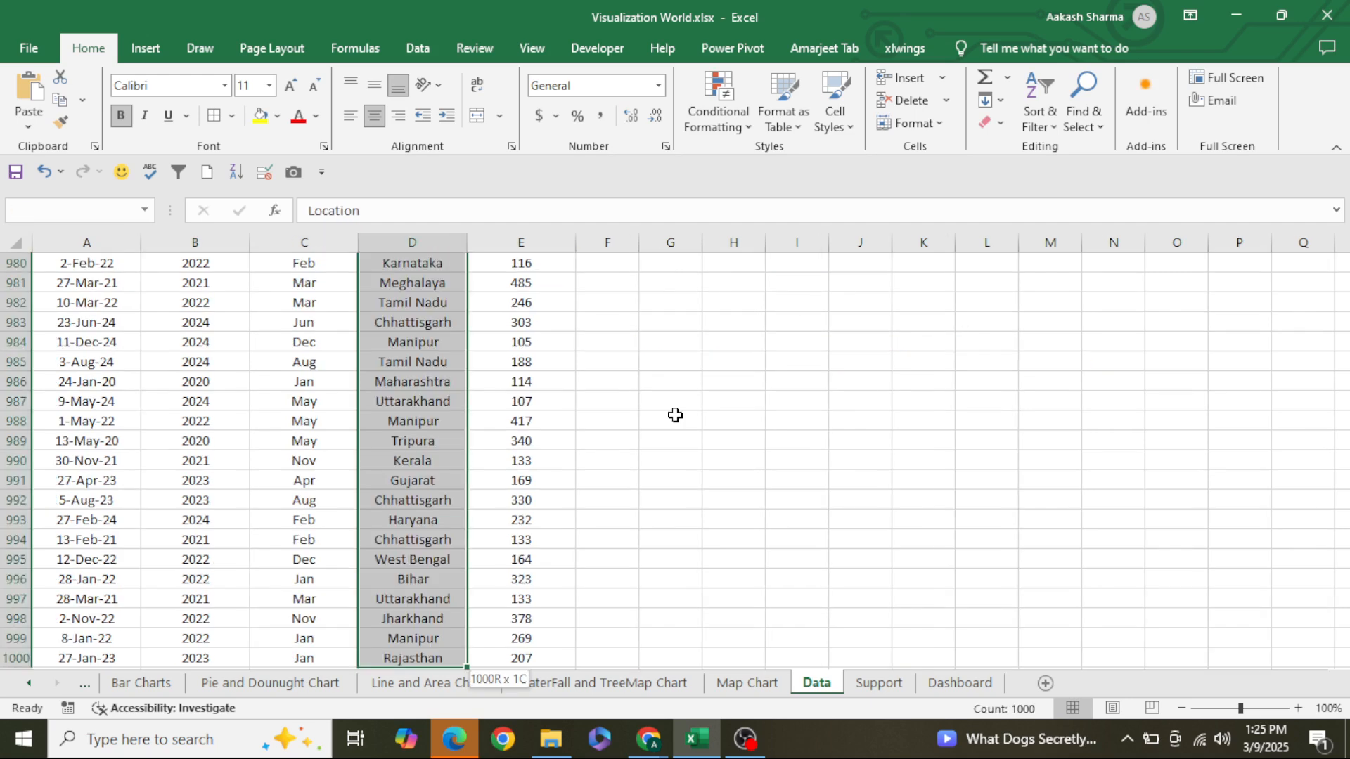
key(ctrl+c)
key(ctrl+shift+Up)
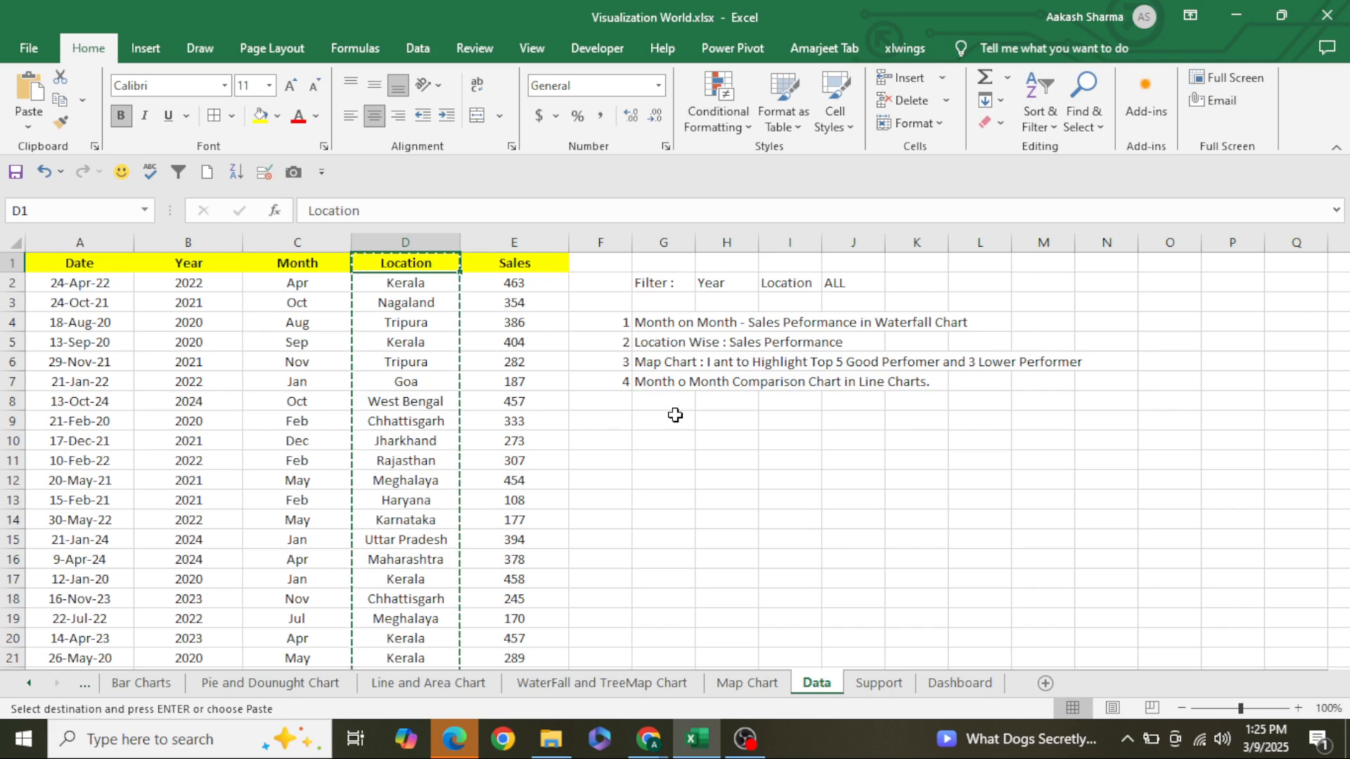
Paste the copied Location column into the Support sheet starting at cell L2.
key(ctrl+Page_Down)
key(ctrl+Page_Down)
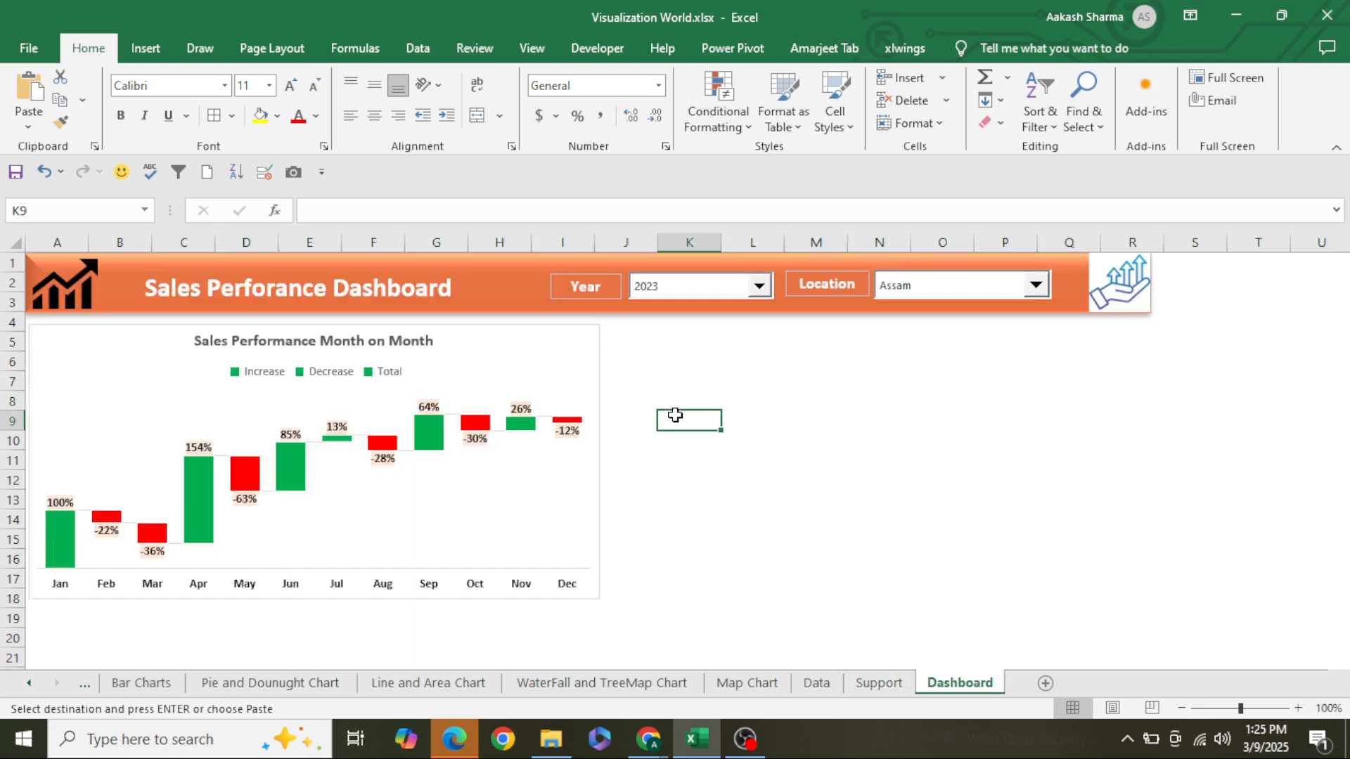
key(ctrl+Page_Up)
key(Up)
key(Right)
key(ctrl+Up)
key(Left)
key(Left)
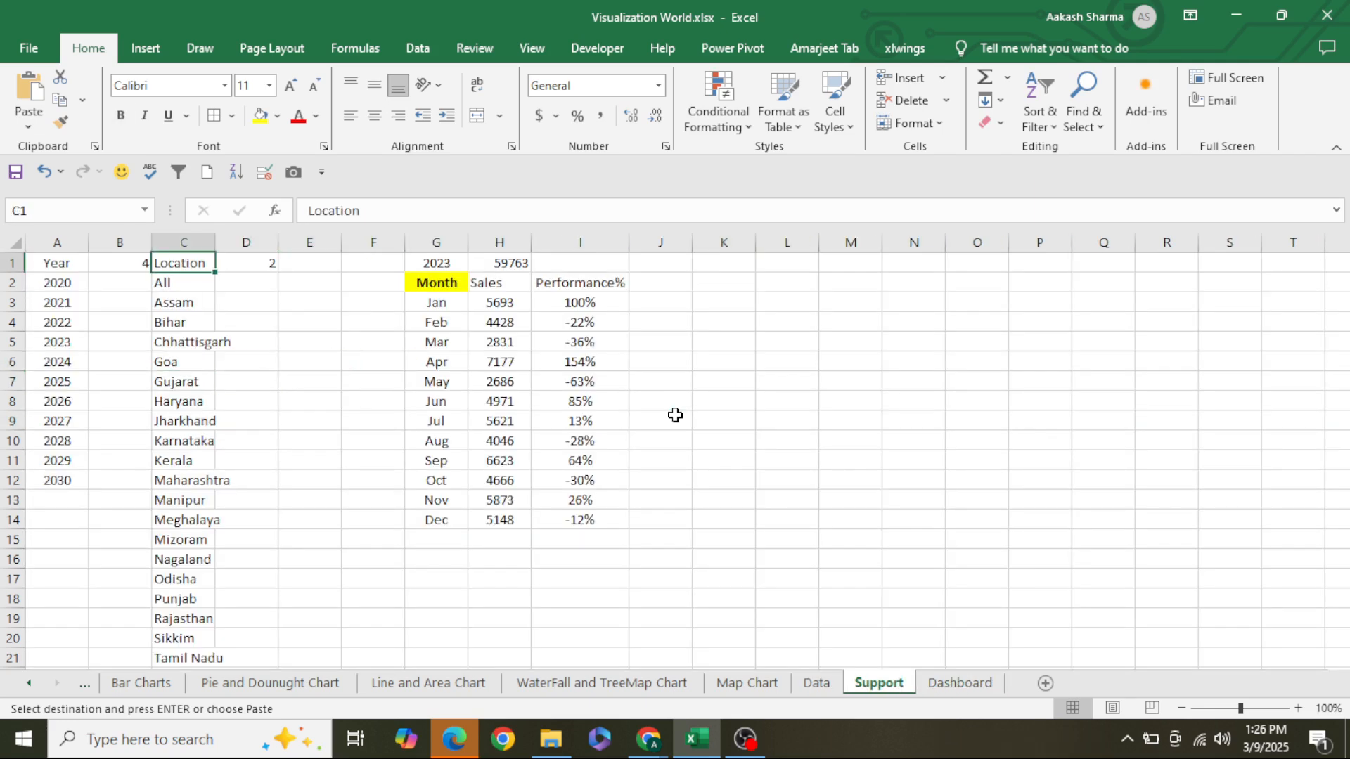
key(Right)
key(Right)
key(Right)
key(Right)
key(Right)
key(Right)
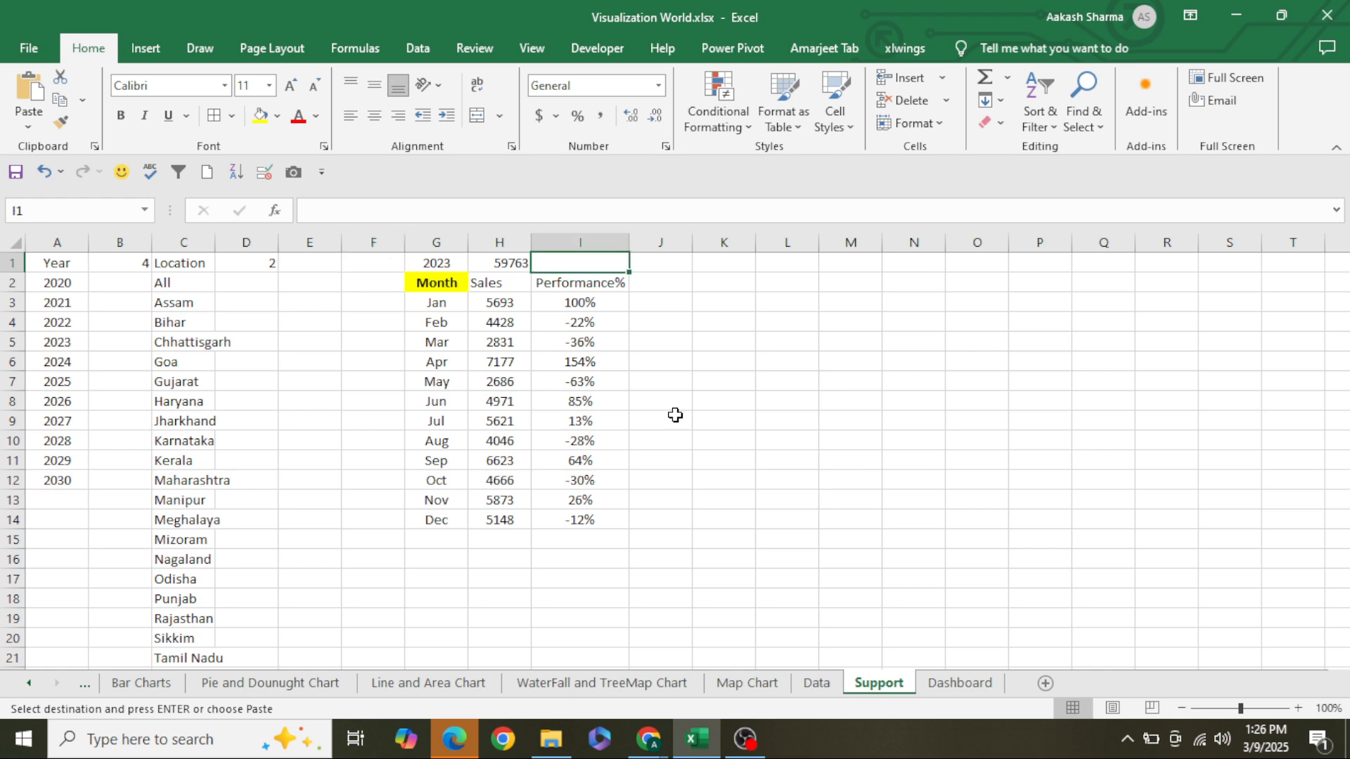
key(Right)
key(Down)
Autofit the width of the pasted Location column on the Support sheet.
key(Right)
key(Right)
key(ctrl+v)
key(Right)
key(Up)
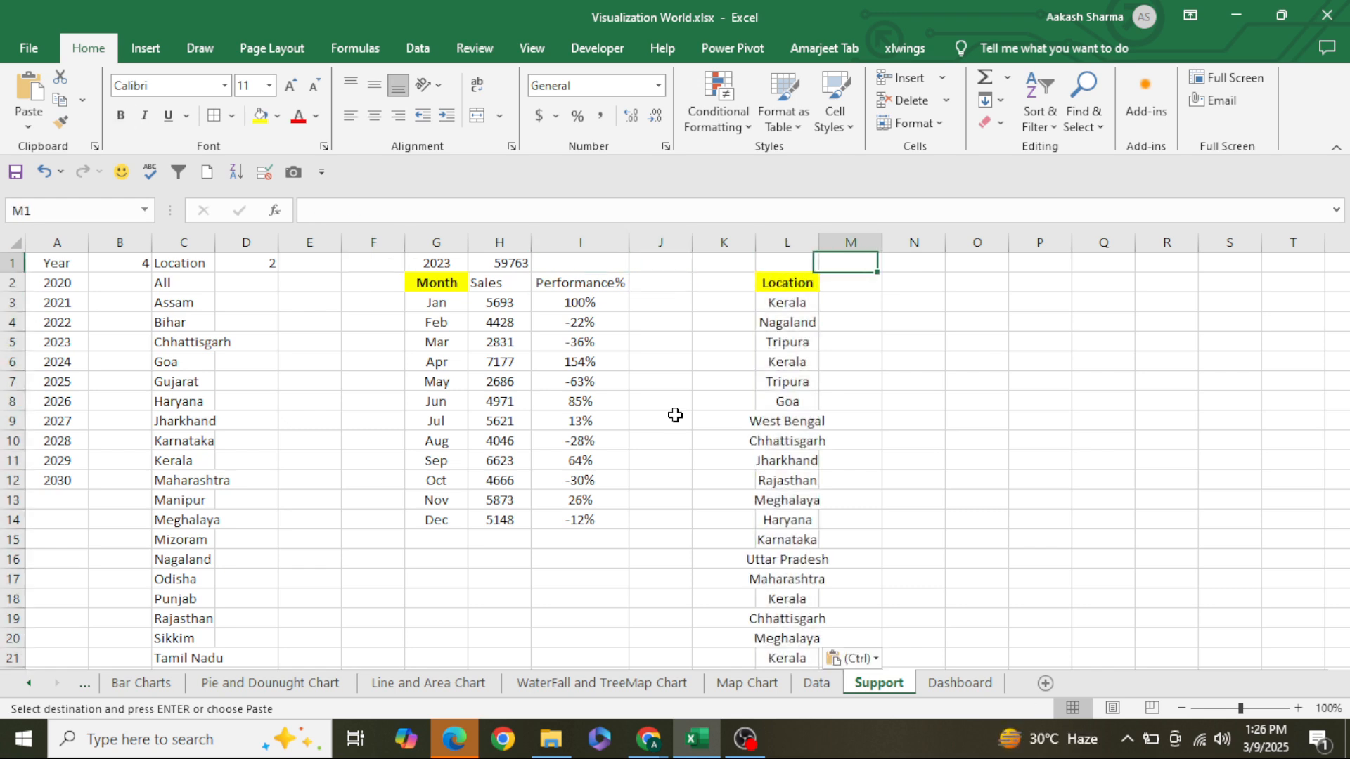
key(Left)
key(Down)
key(ctrl+shift+Down)
key(alt)
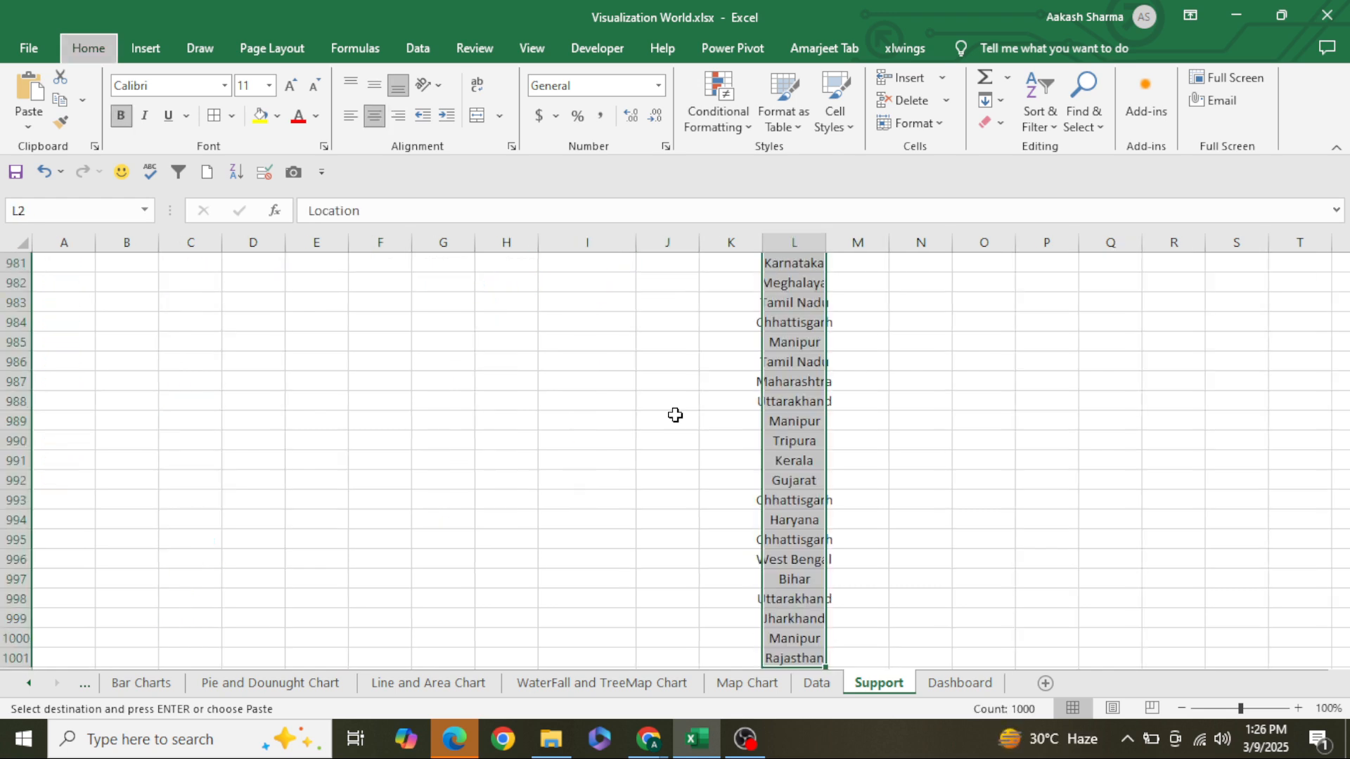
key(h)
key(o)
key(i)
key(ctrl+BackSpace)
Remove the duplicate values from the pasted Location column, treating the first row as a header.
key(alt+a)
key(m)
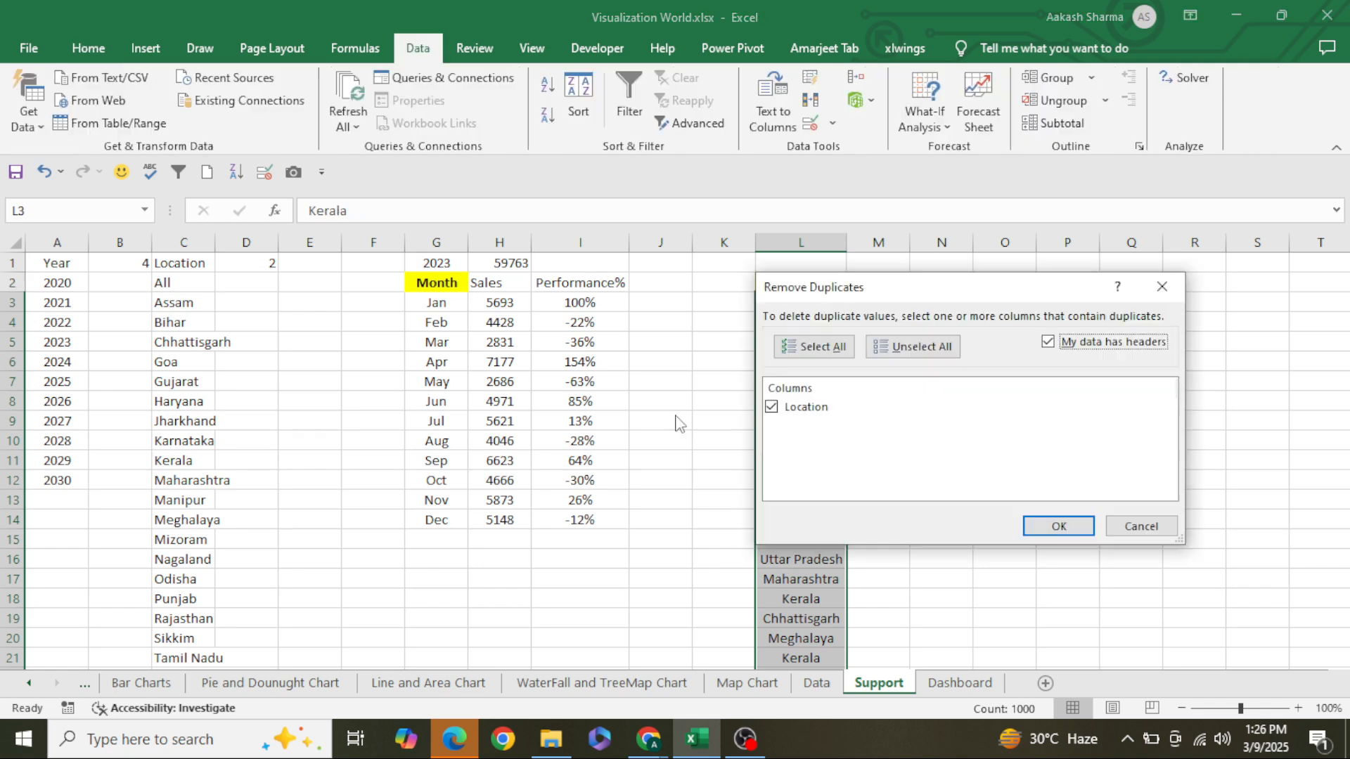
key(Return)
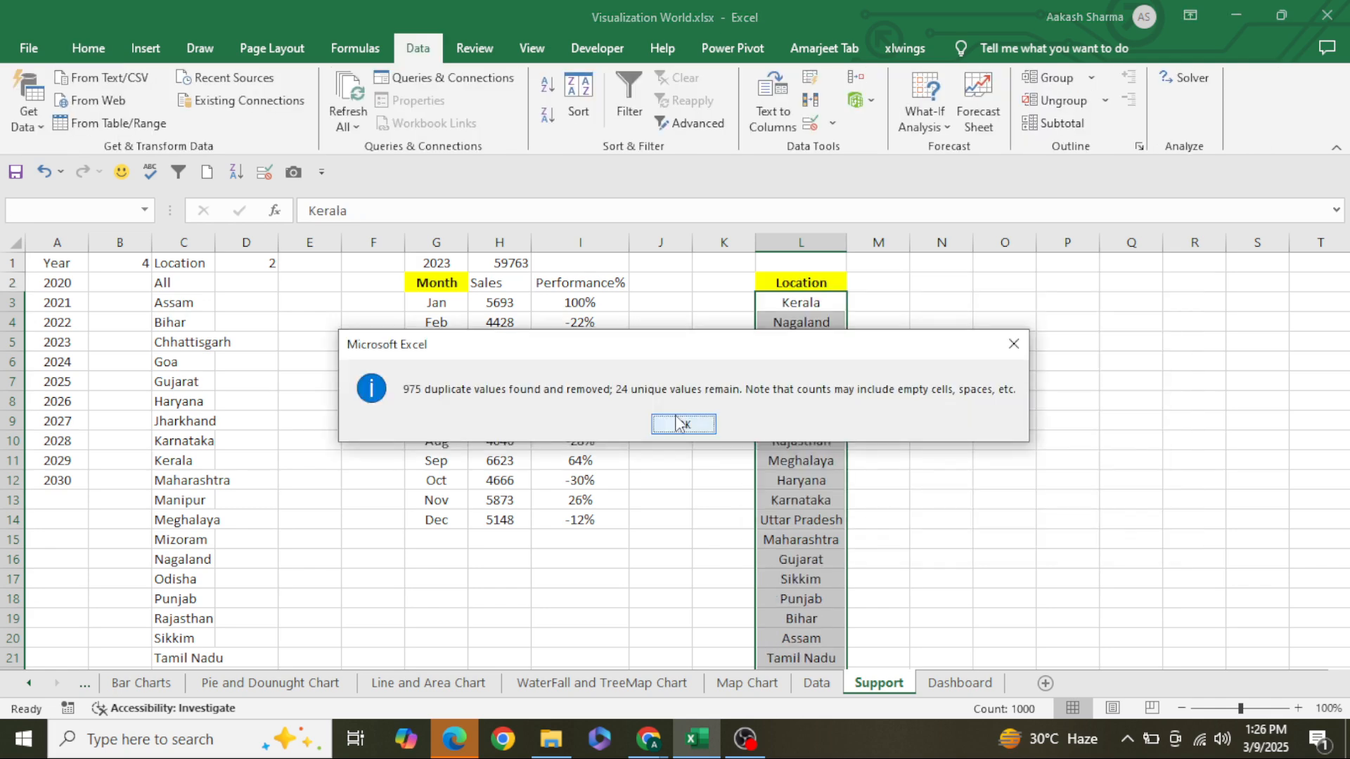
click(679, 423)
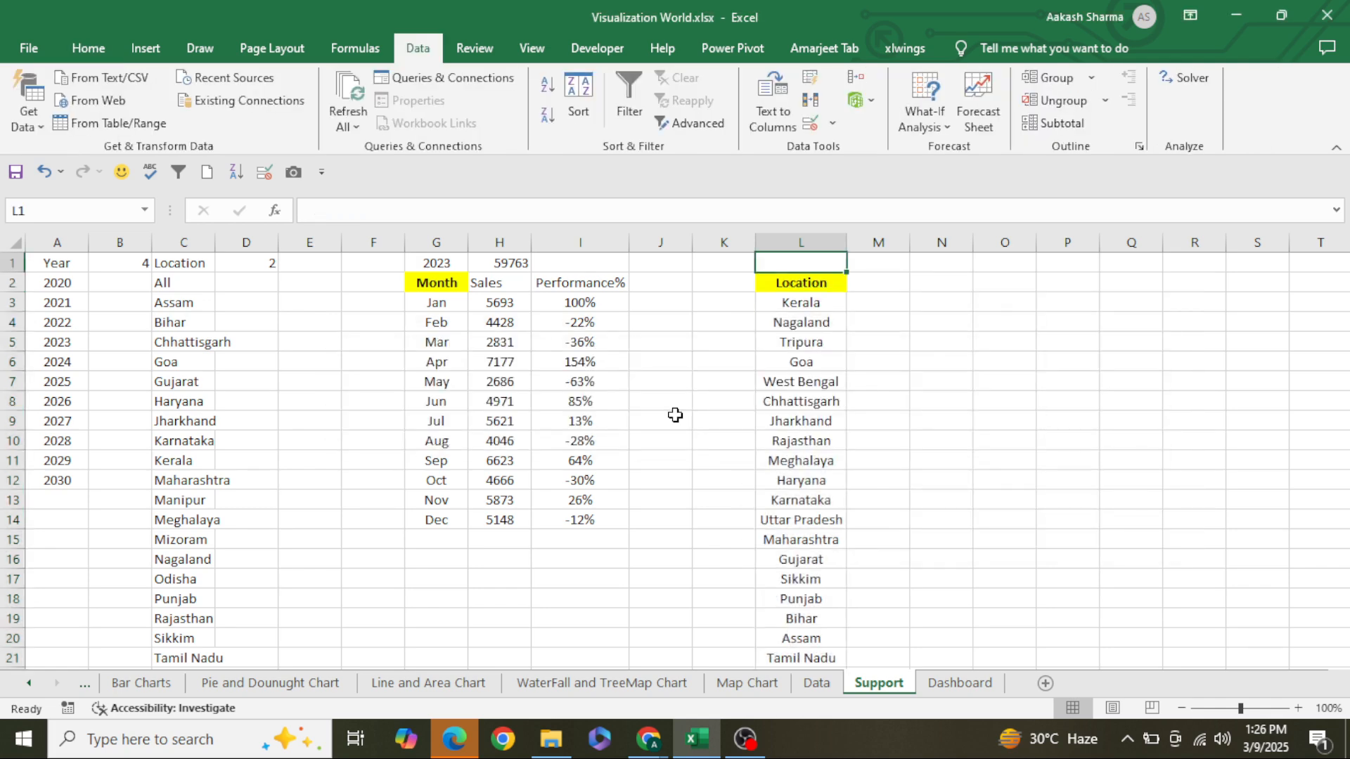
Add a centred "Sales" header in cell M2 beside the Location header.
key(Down)
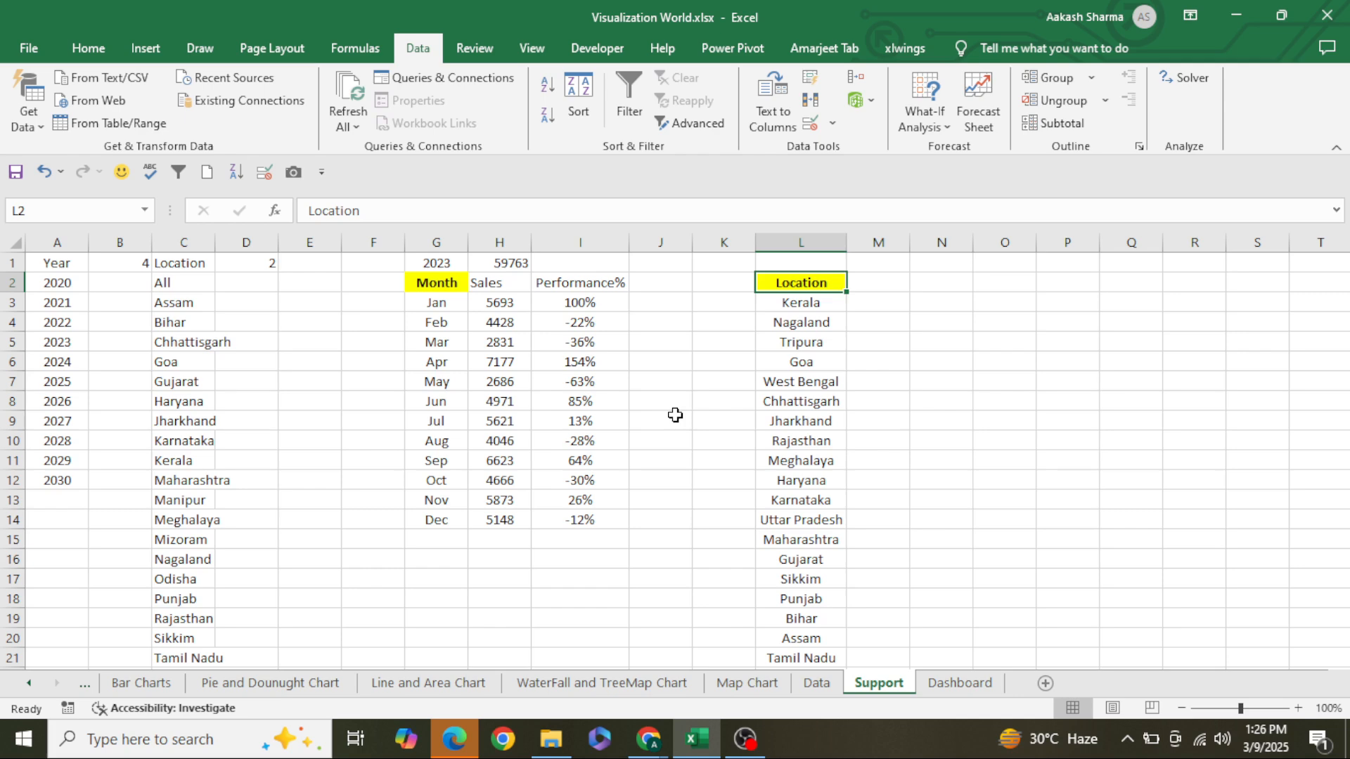
key(Right)
text(Sales)
key(Return)
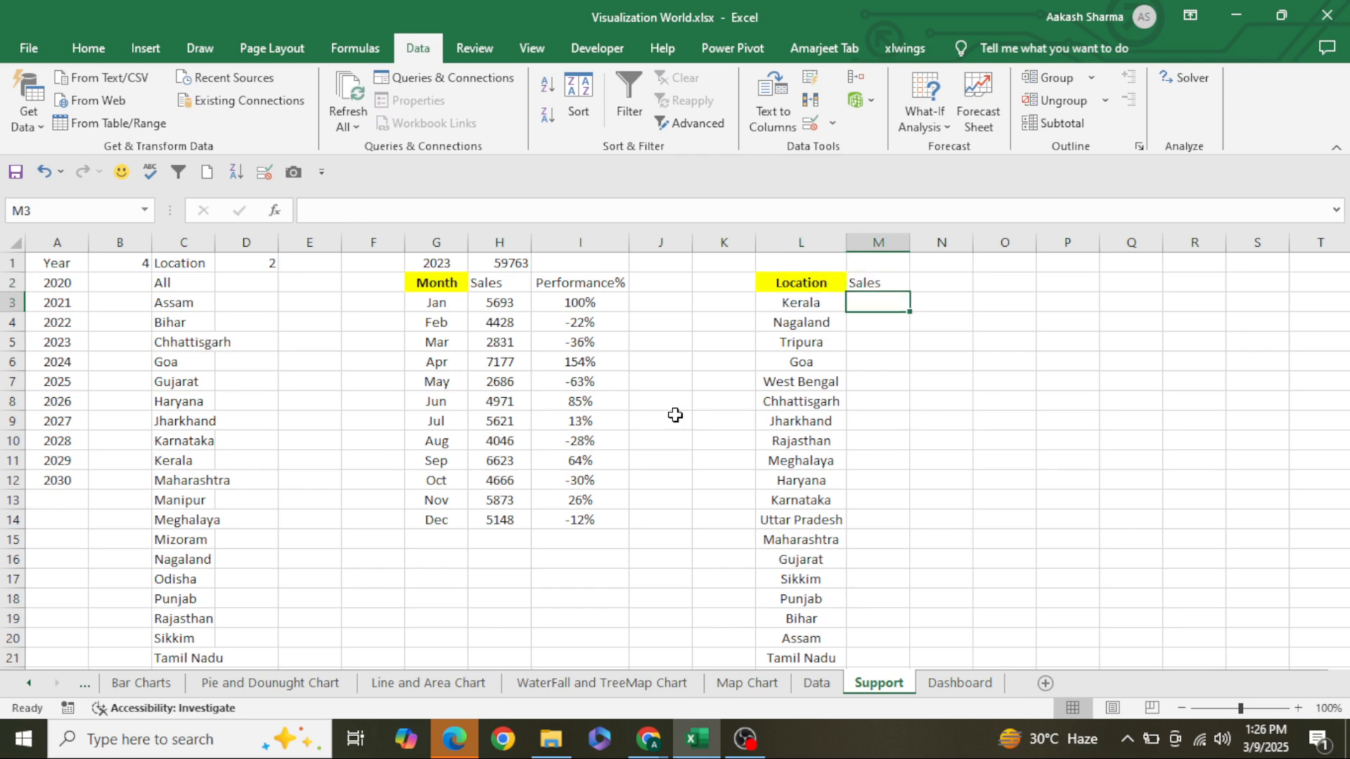
key(Up)
key(alt+h)
key(a)
key(c)
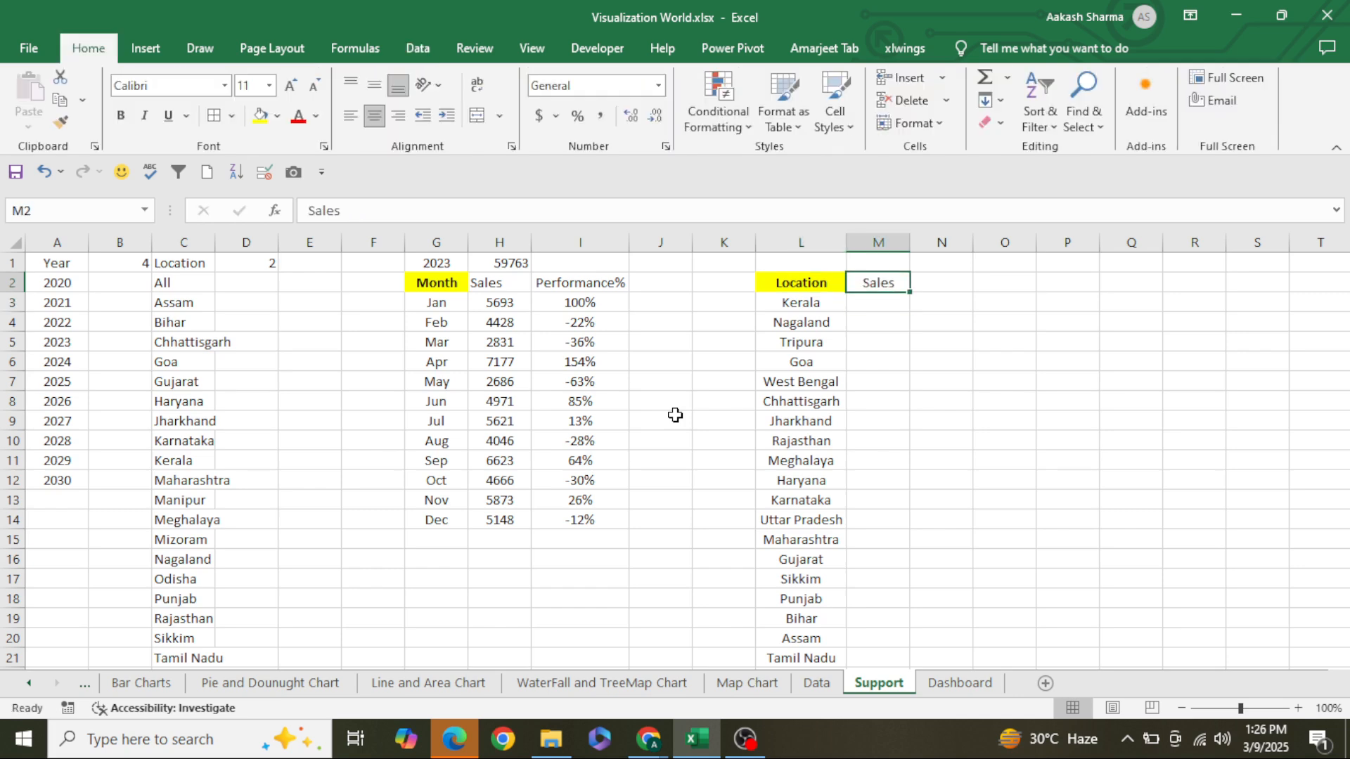
key(Down)
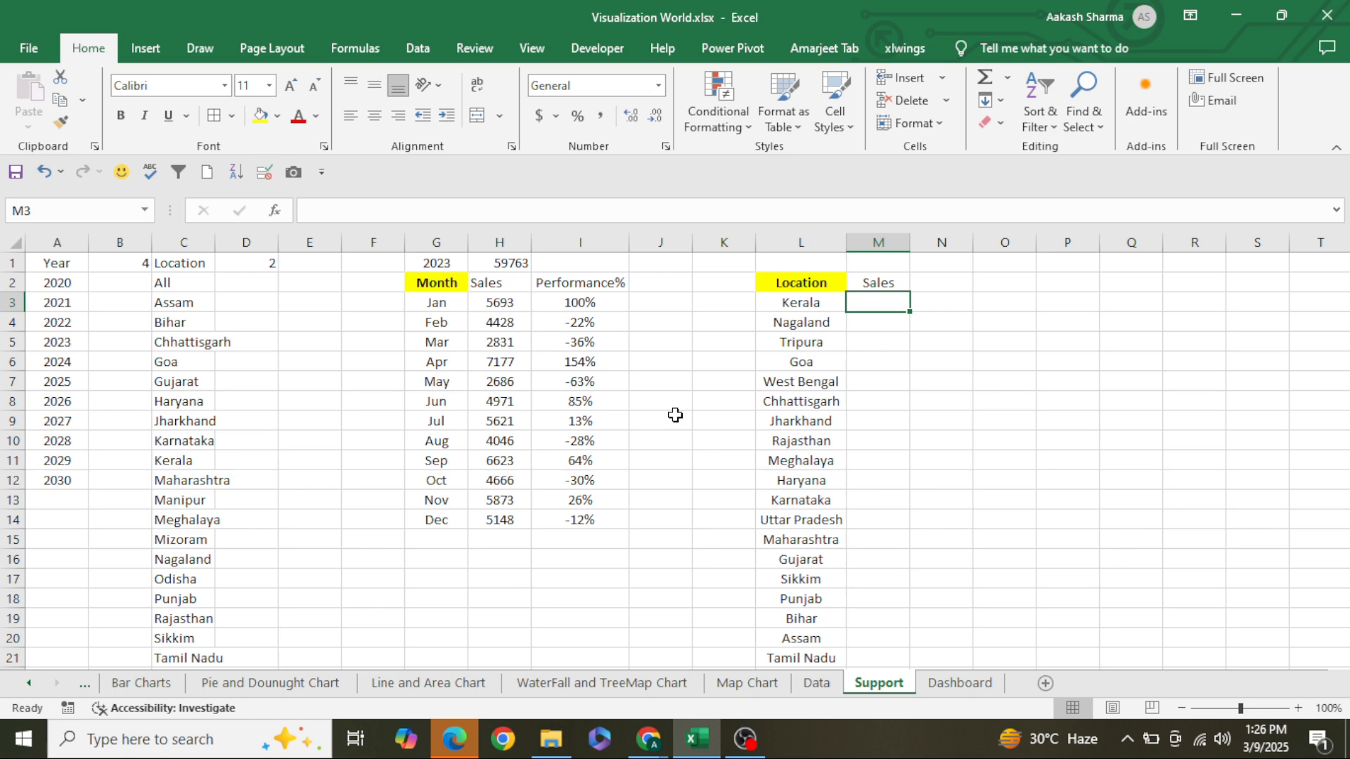
text(=su)
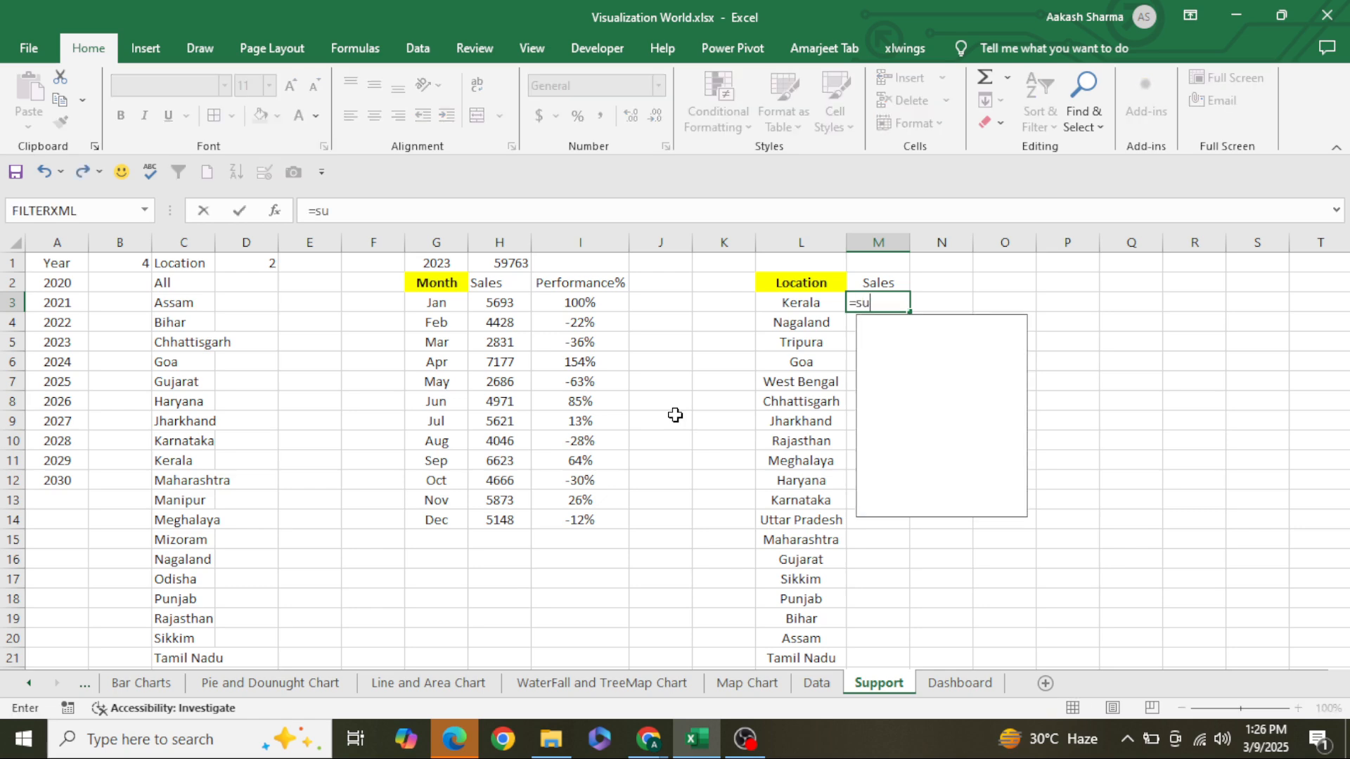
text(mi)
key(Escape)
Examine the SUMIFS formula behind January's Sales value in cell H3 and leave it as it is.
key(Left)
key(Left)
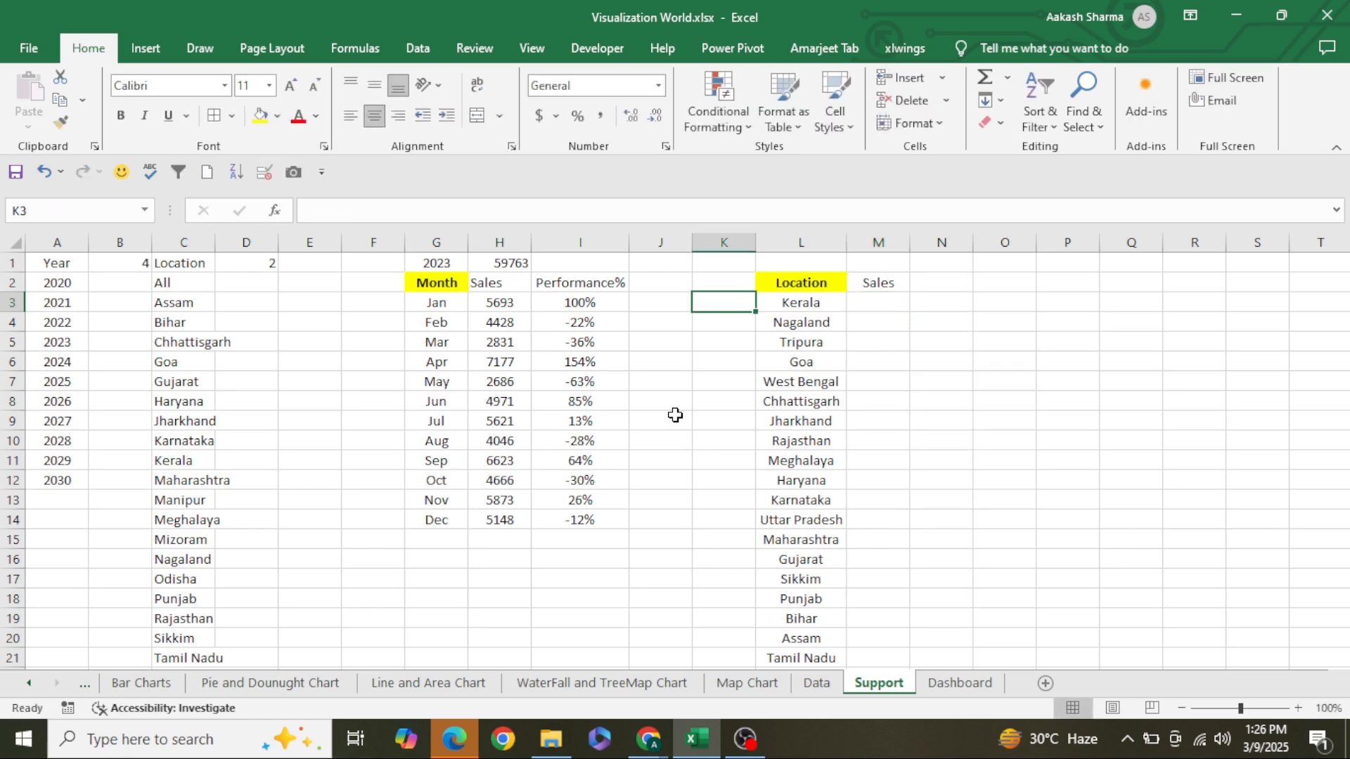
key(Left)
key(Left)
key(Left)
key(F2)
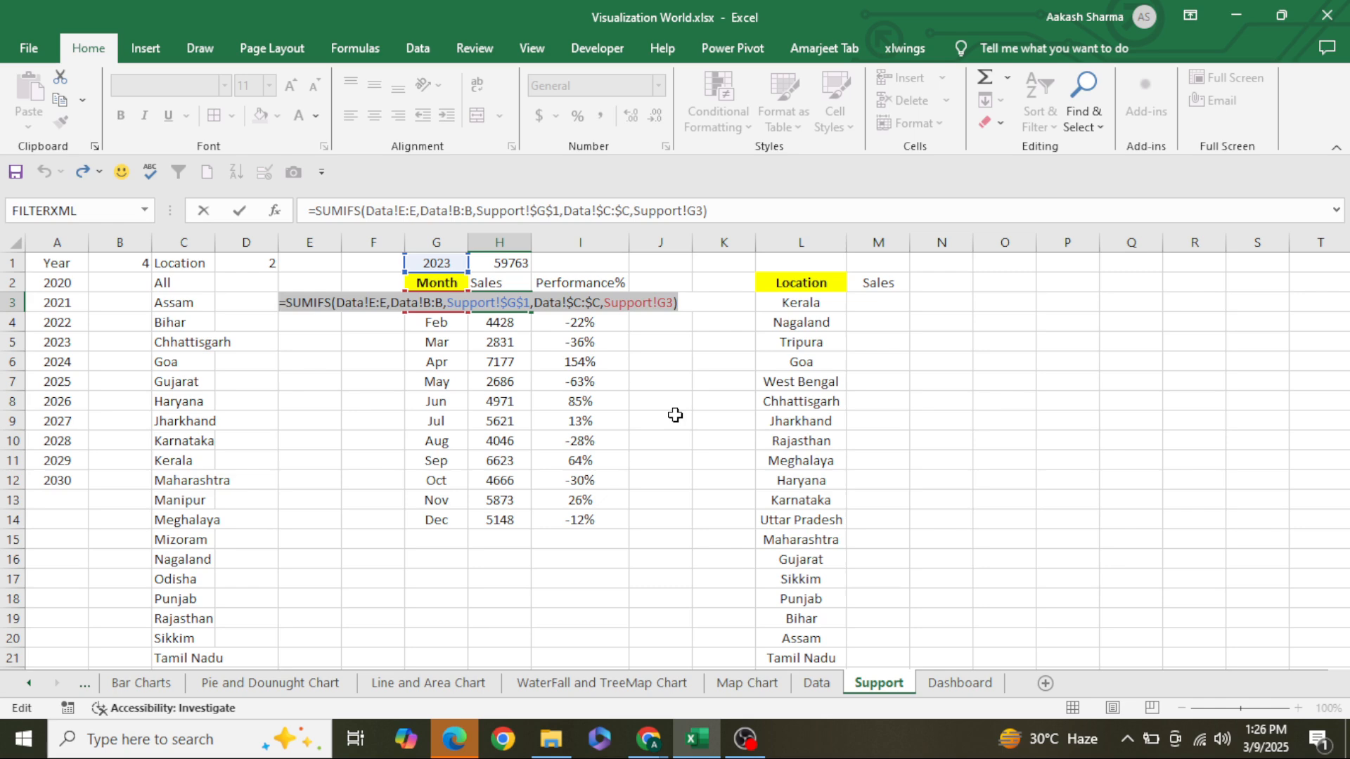
key(ctrl+c)
key(Escape)
Begin a SUMIFS formula in cell M3 with the Data sheet's Sales column, Data!$E:$E, as the absolute sum range.
key(Right)
key(Right)
key(Right)
key(Right)
key(Right)
text(=su)
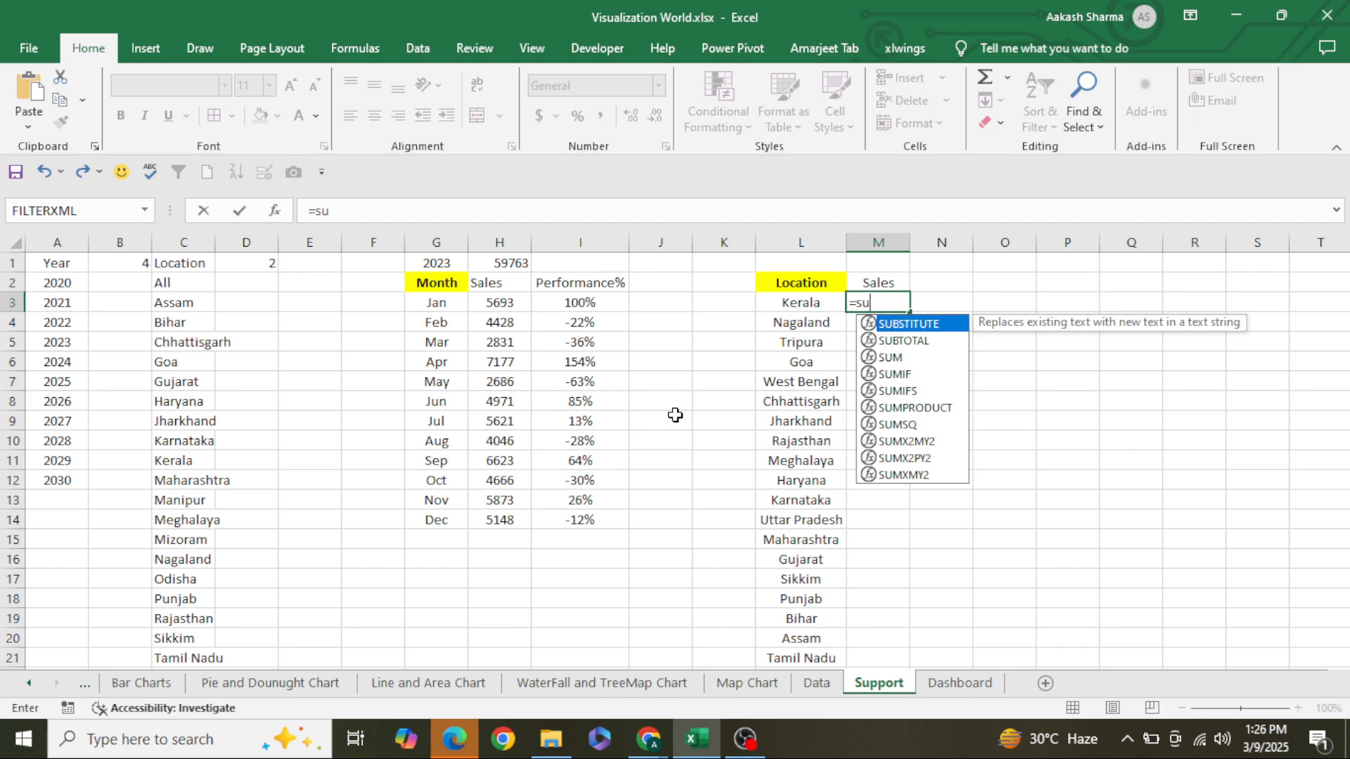
text(mi)
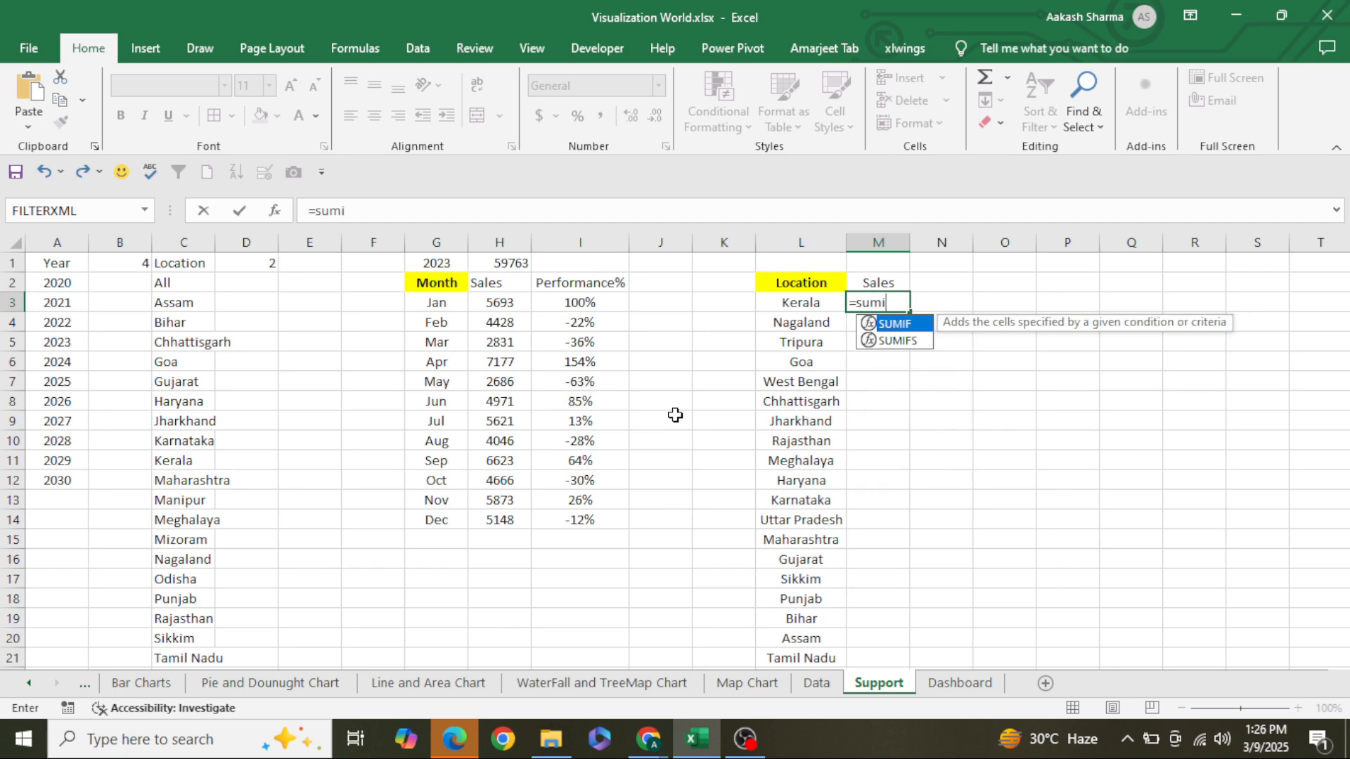
key(Down)
key(Tab)
key(ctrl+Page_Up)
key(Right)
key(Right)
key(Right)
key(Right)
key(ctrl+space)
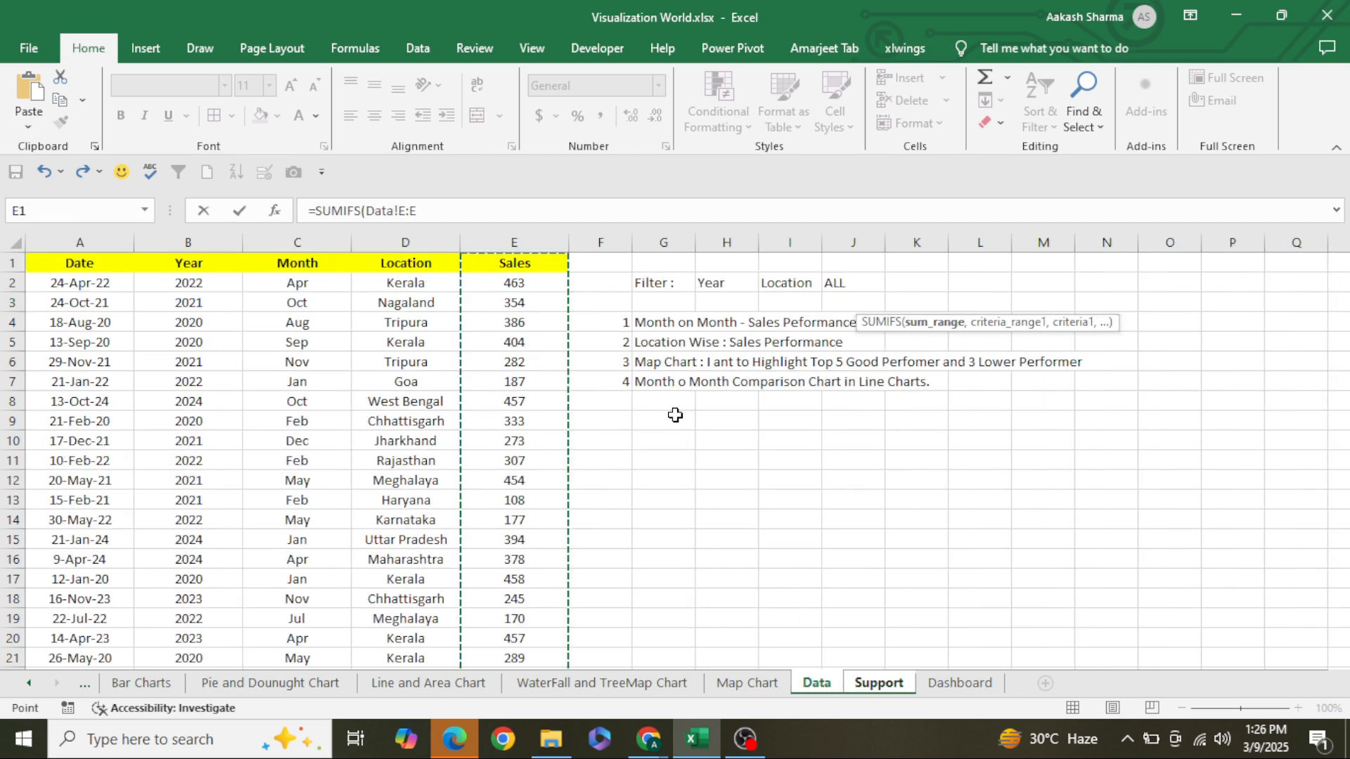
key(F4)
Add the year condition to the SUMIFS formula, matching Data!$B:$B against the absolute reference Support!$G$1.
text(,)
key(Left)
key(Left)
key(Left)
key(ctrl+space)
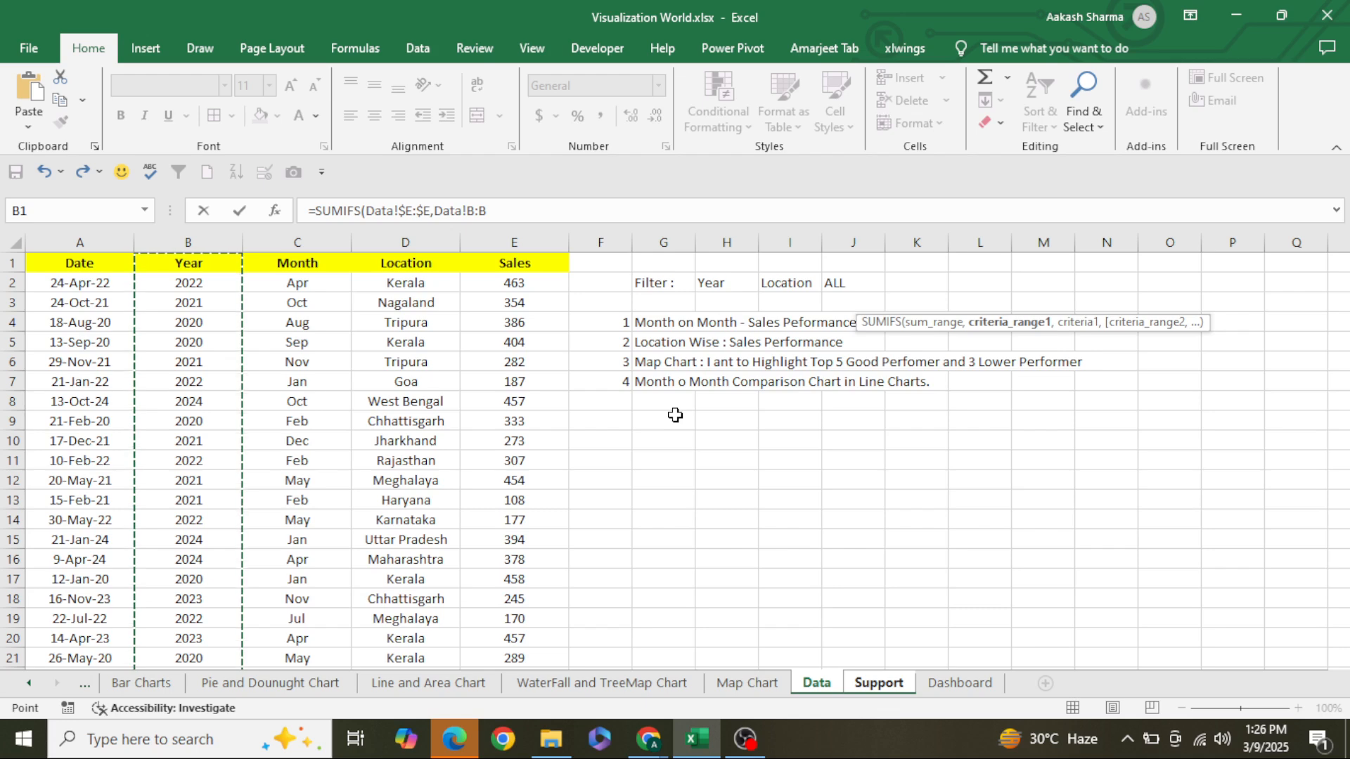
key(F4)
text(,)
key(ctrl+Page_Down)
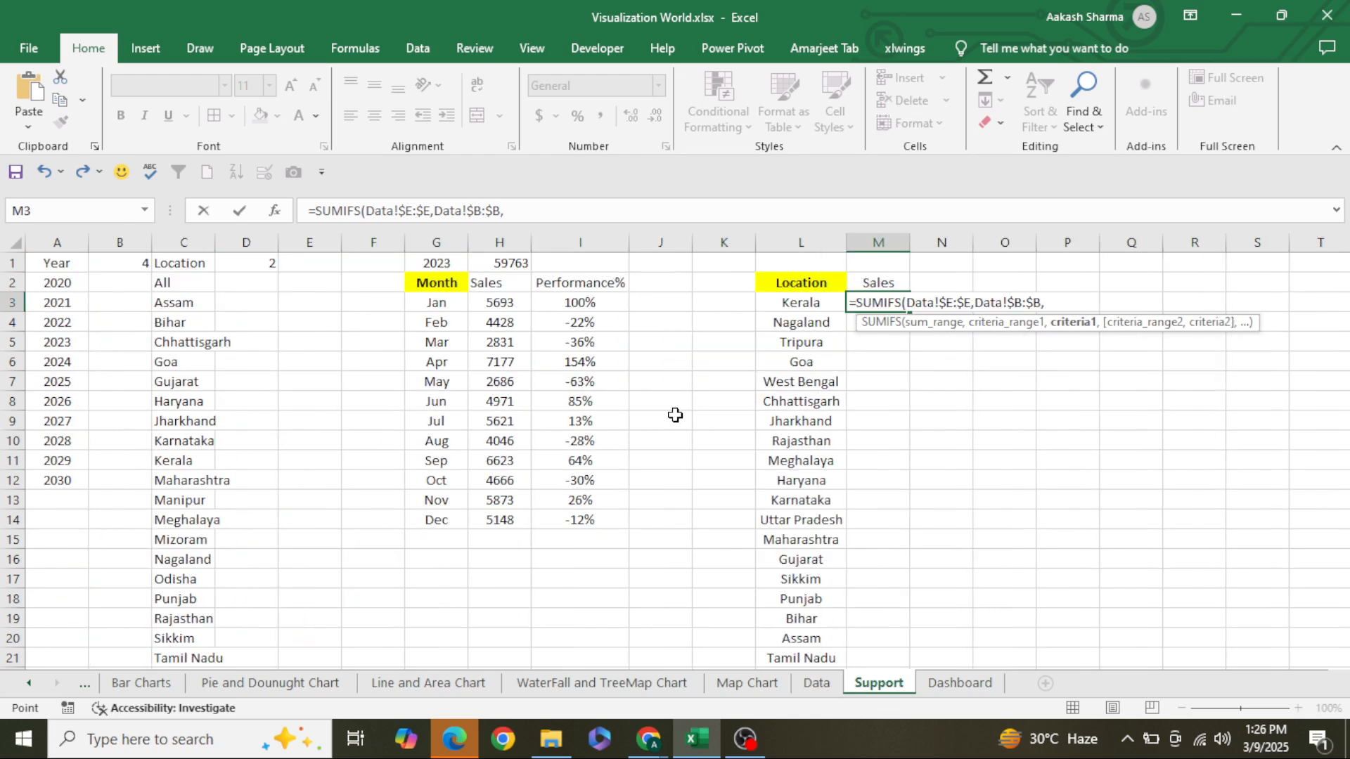
key(Up)
key(Up)
key(Left)
key(Left)
key(Left)
key(Left)
key(Left)
key(Left)
key(F4)
text(,)
Add the location condition matching Data!$D:$D against cell L3 and complete the SUMIFS formula in M3.
key(ctrl+Page_Up)
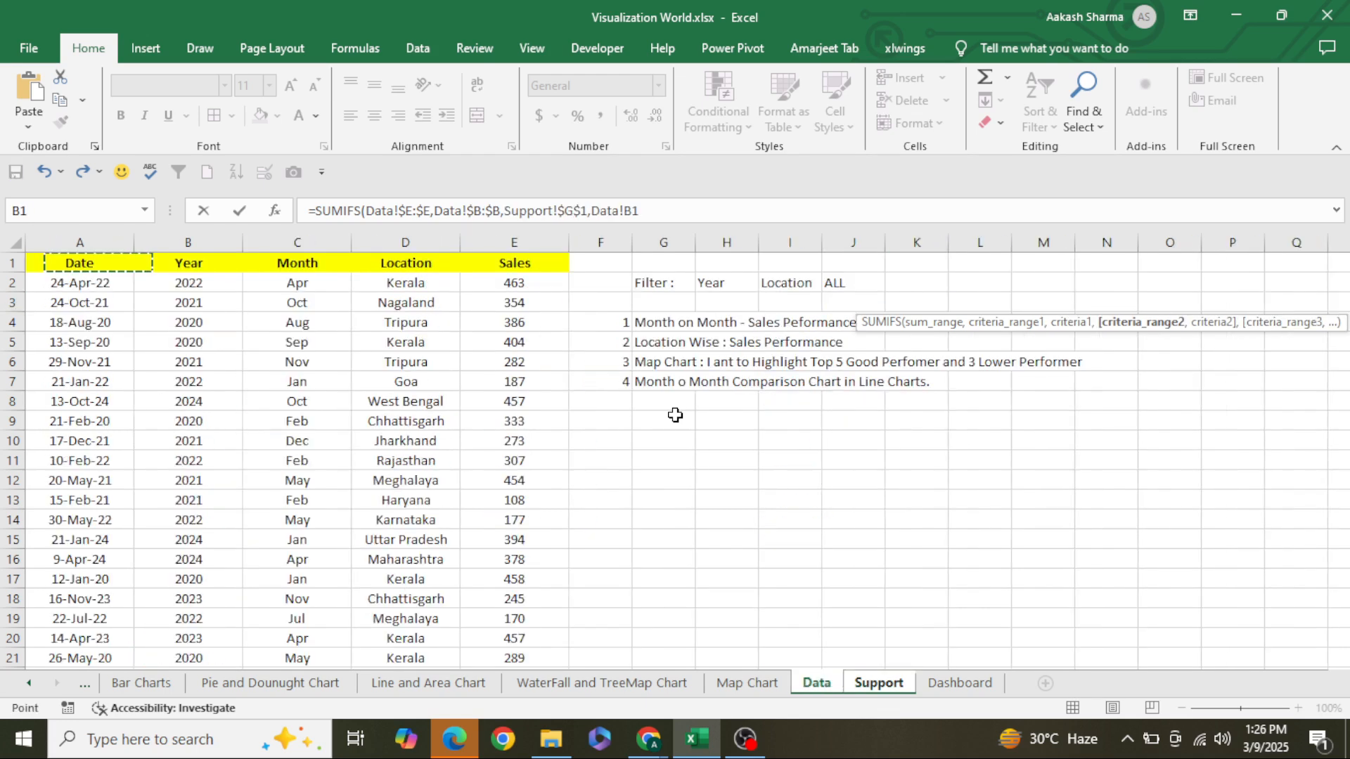
key(Right)
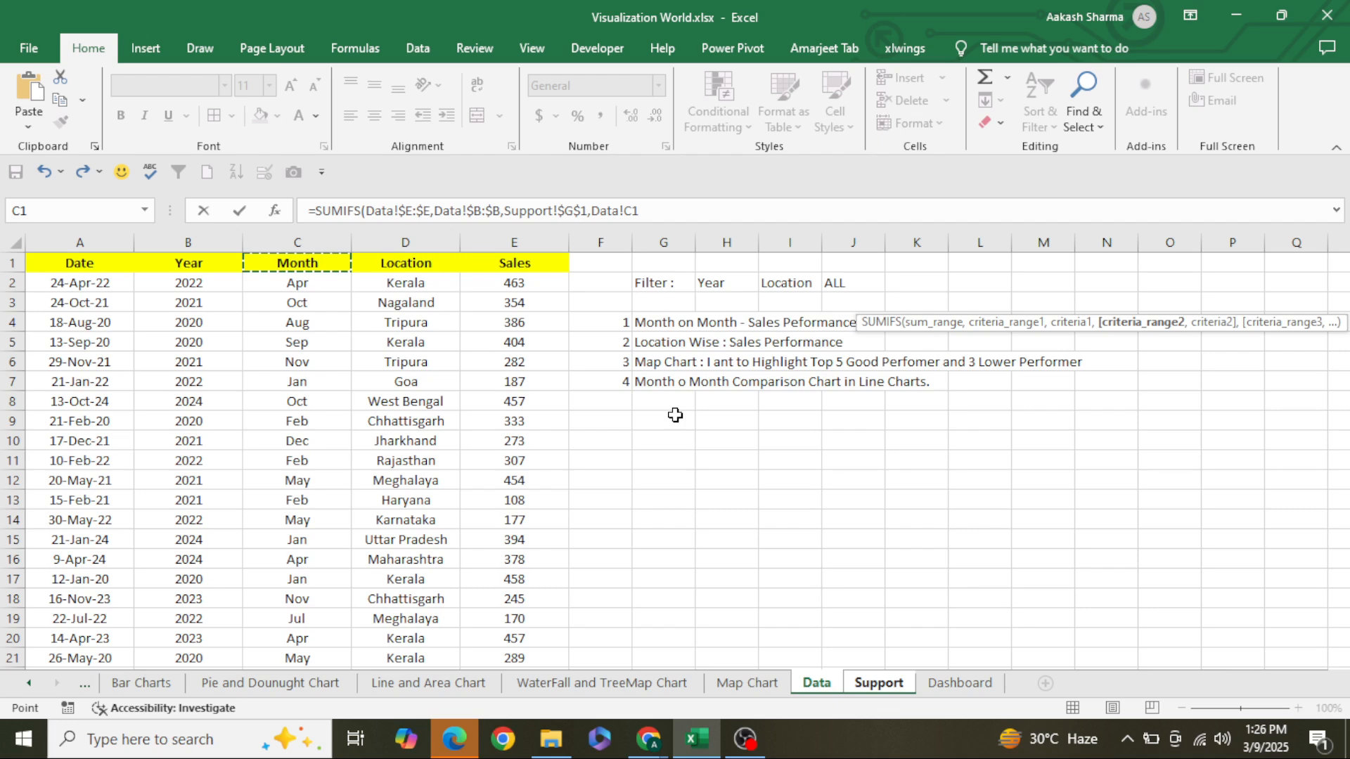
key(Right)
key(ctrl+space)
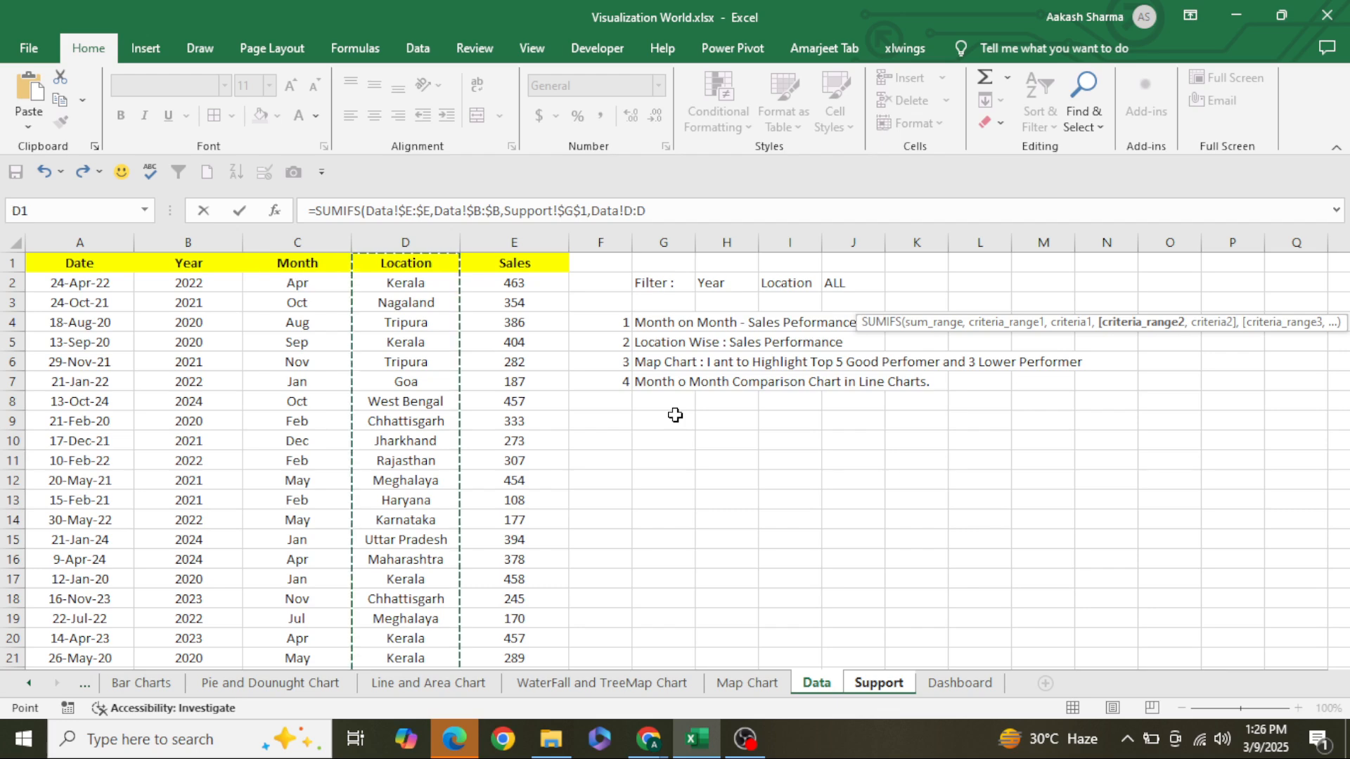
key(F4)
text(,)
key(ctrl+Page_Down)
key(Left)
text())
key(Return)
Fill the SUMIFS formula from M3 down to M26, alongside the last location.
key(Left)
key(ctrl+Down)
key(Right)
key(ctrl+shift+Up)
key(ctrl+d)
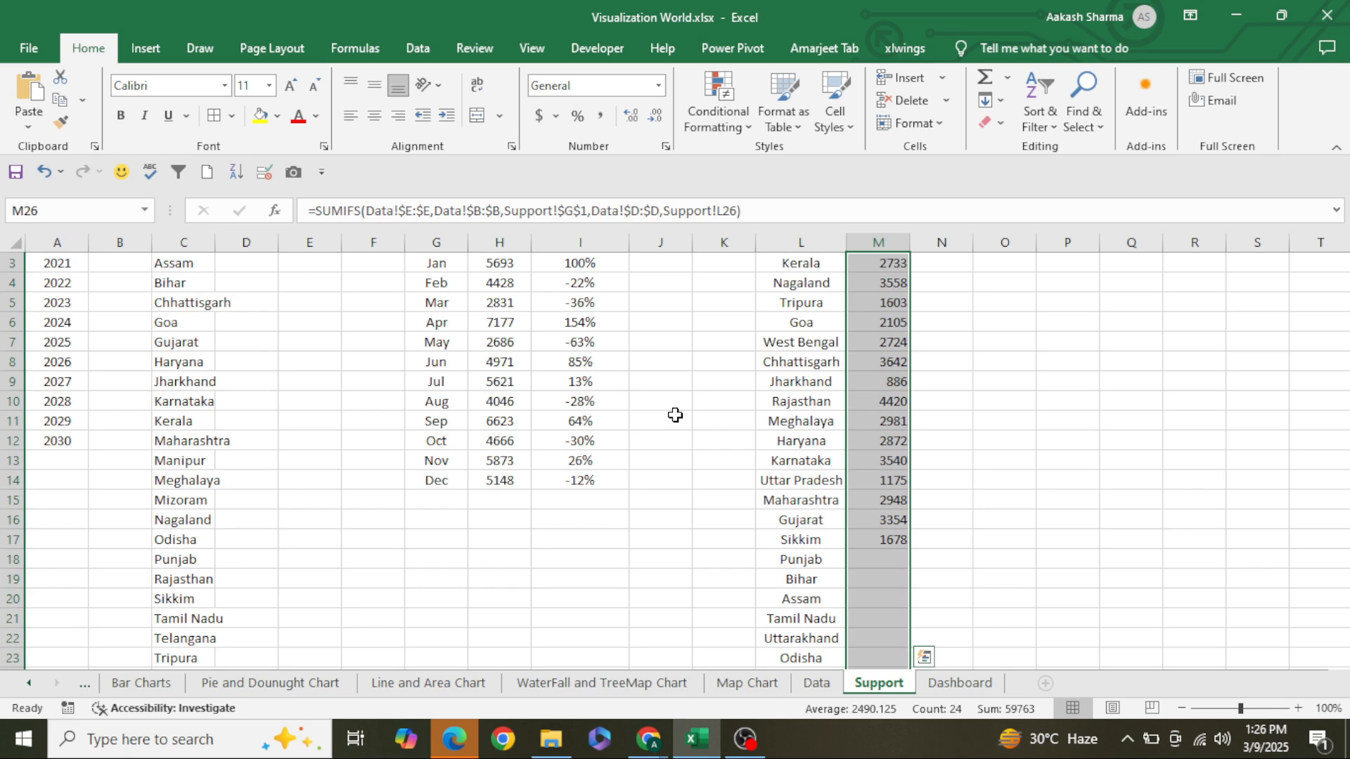
Apply the Location column's formatting, including the yellow bold header and centring, to the Sales column in M2:M26.
key(ctrl+Up)
key(ctrl+shift+Down)
key(Up)
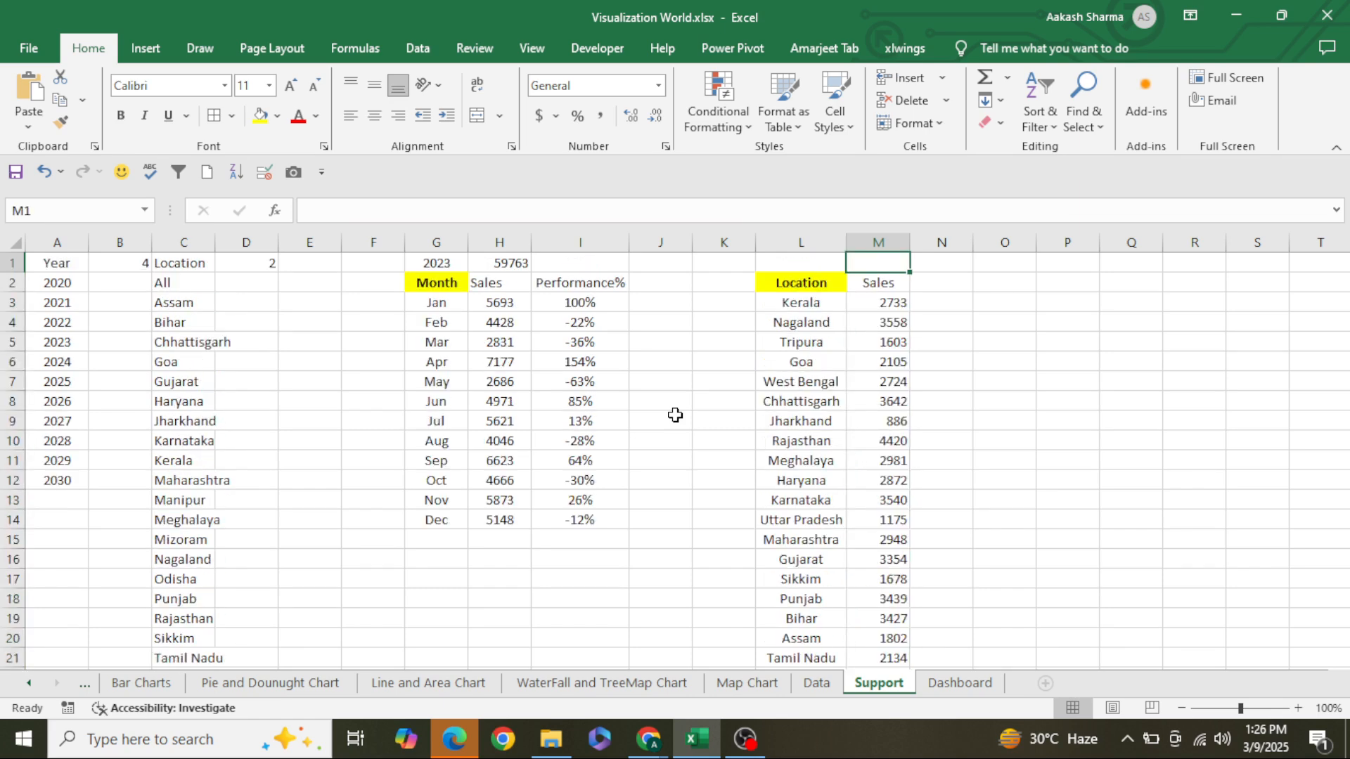
key(Down)
key(Left)
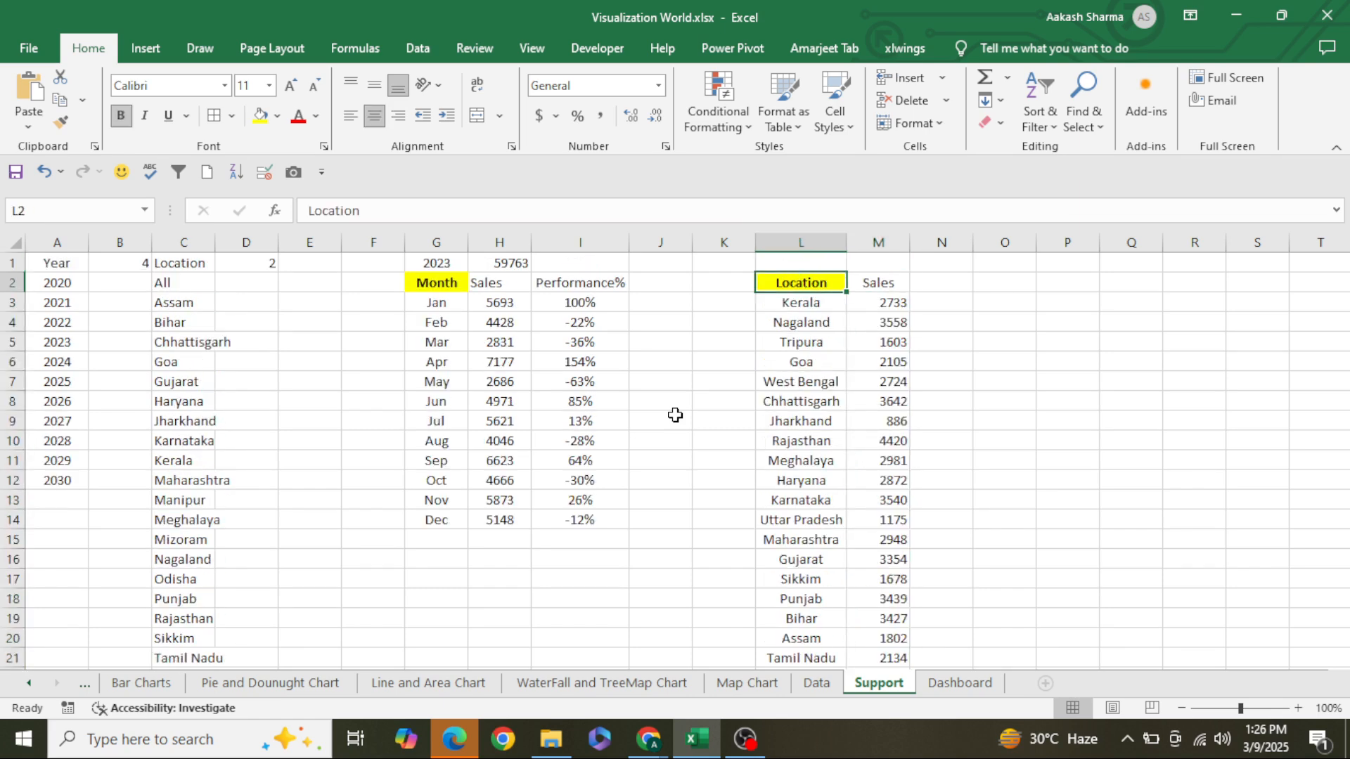
key(ctrl+z)
text(t)
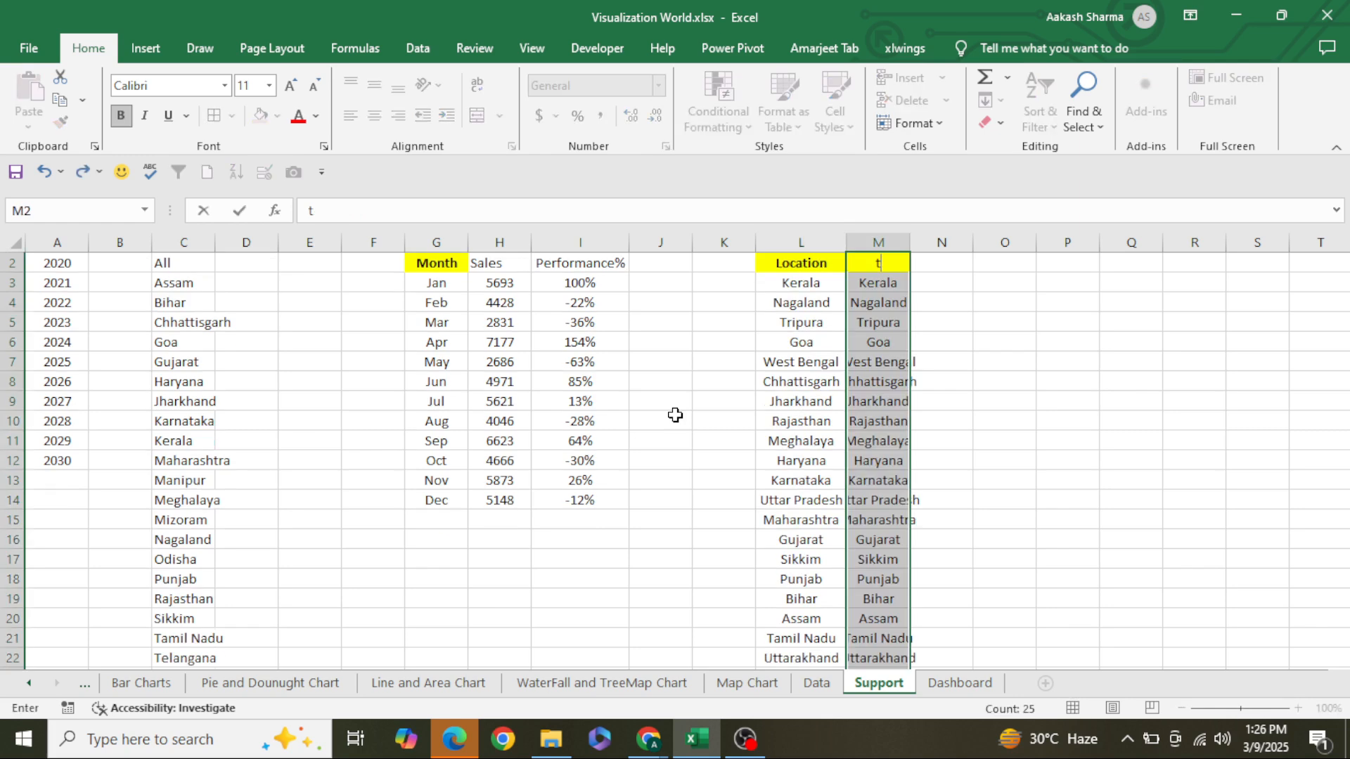
key(Up)
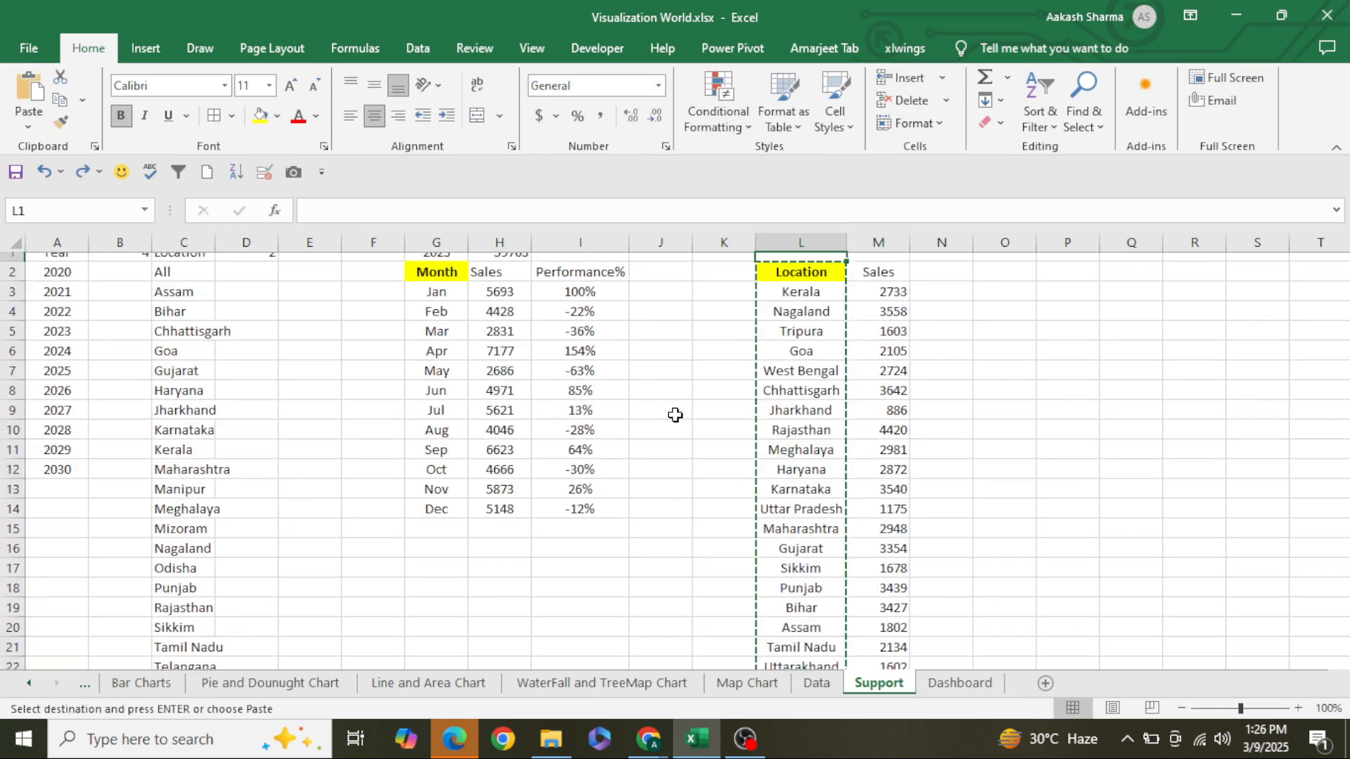
key(Right)
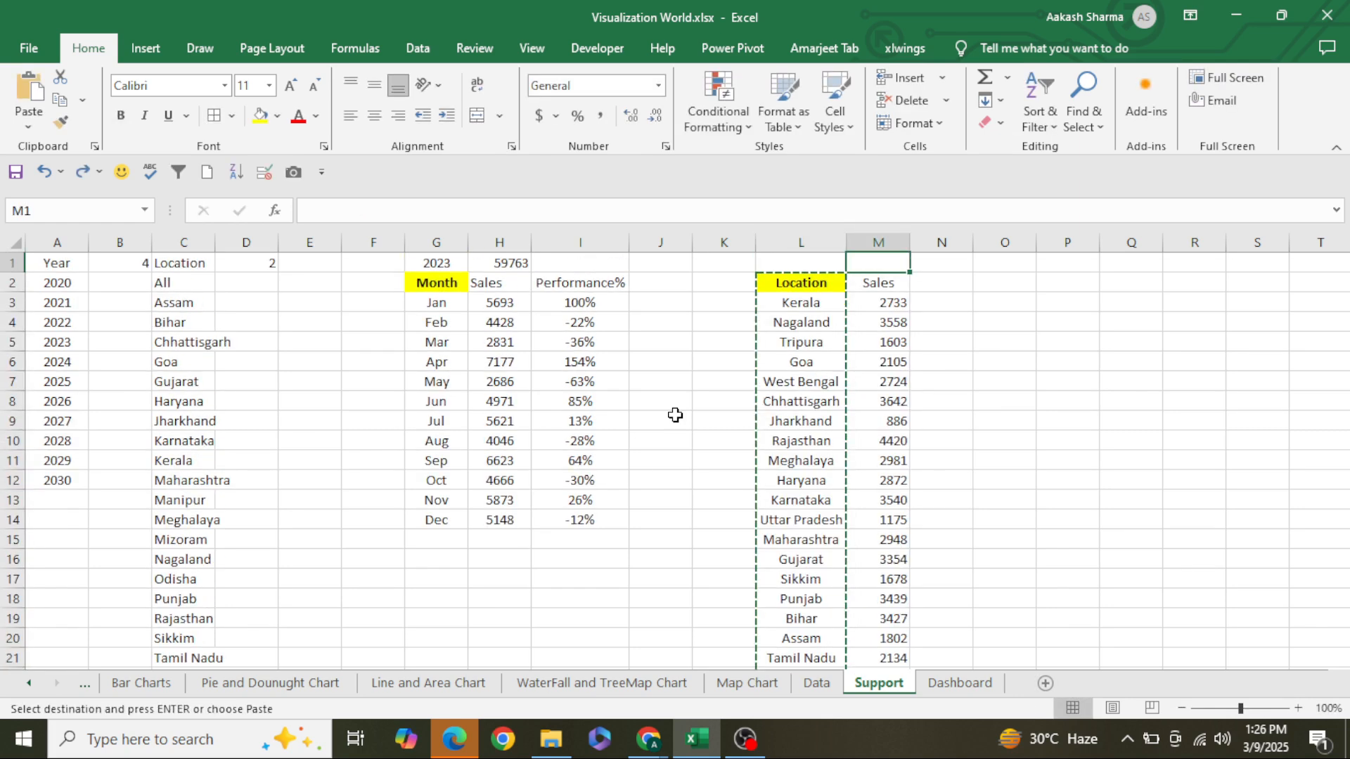
key(ctrl+shift+Down)
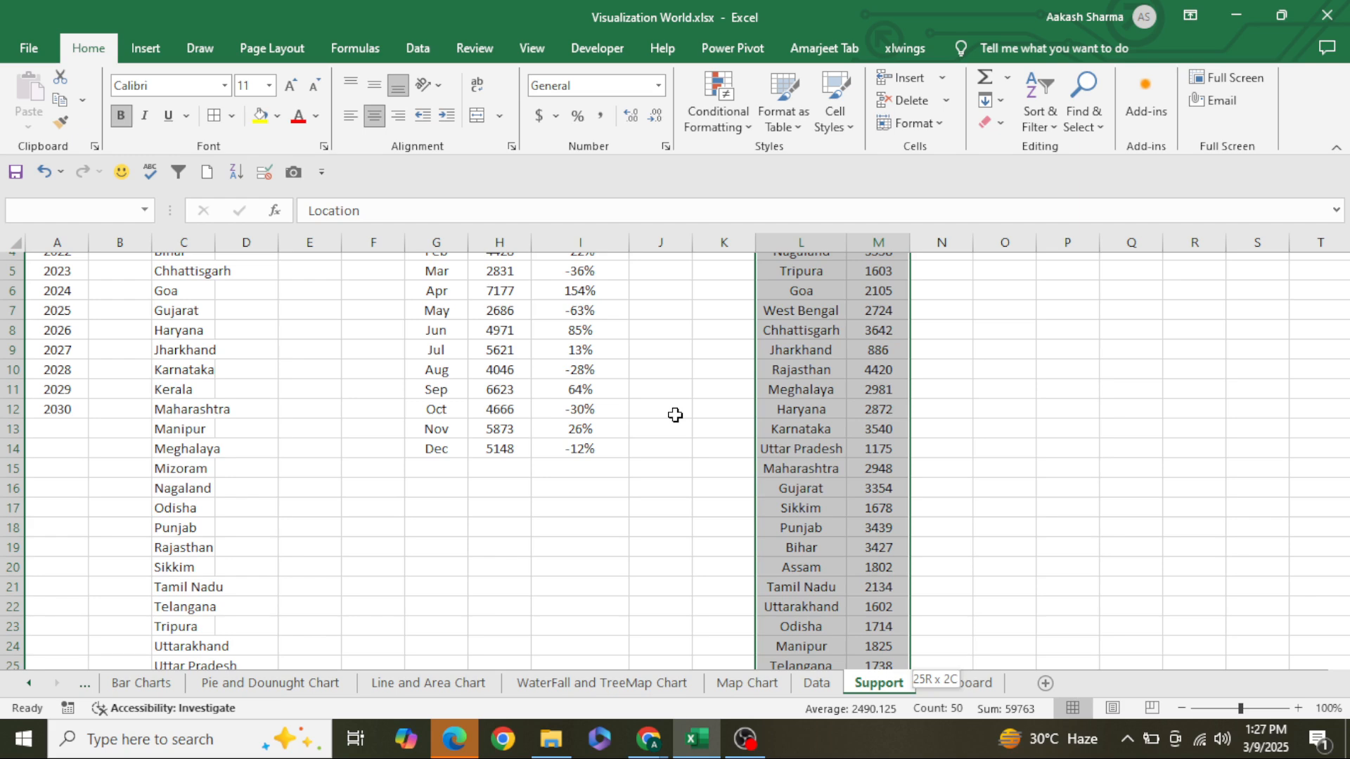
key(Up)
key(Down)
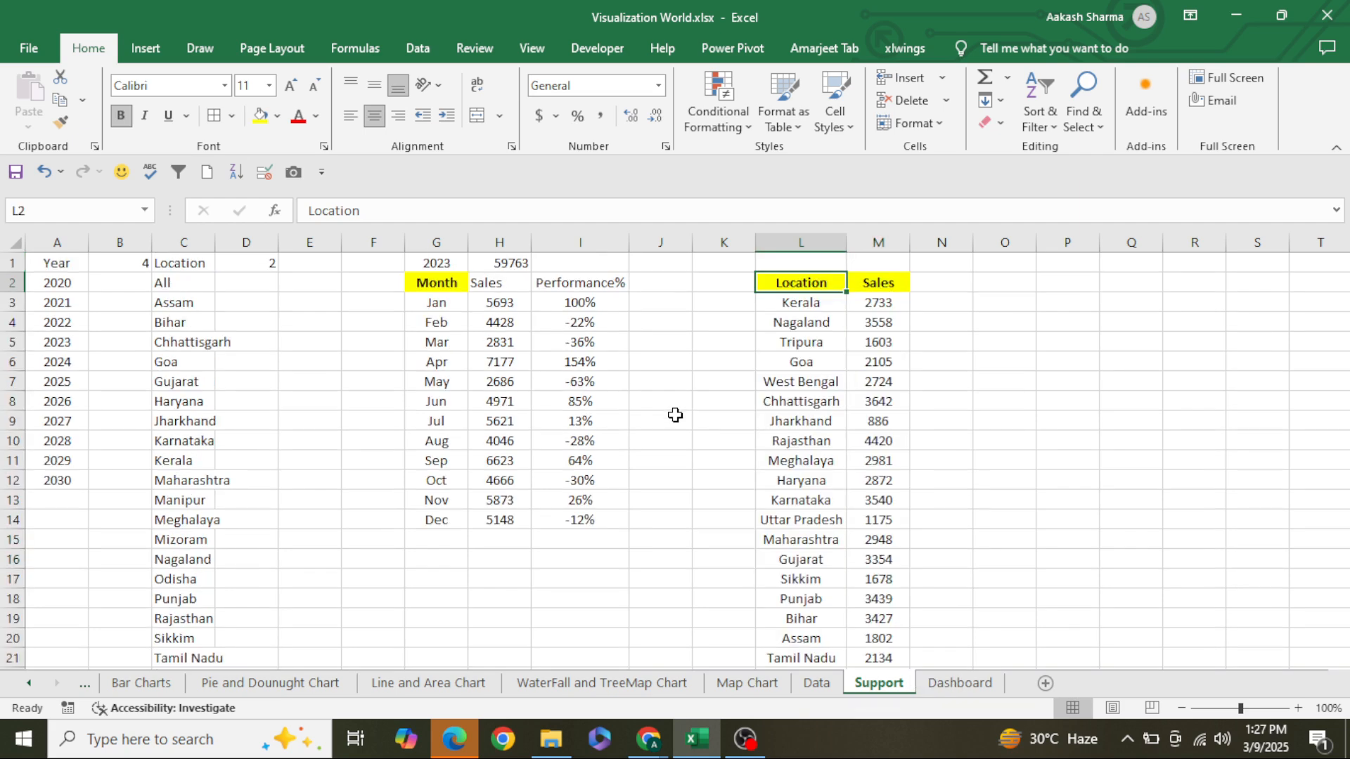
Copy the Location and Sales headers from L2:M2 to O2:P2 and select cell P3.
key(Right)
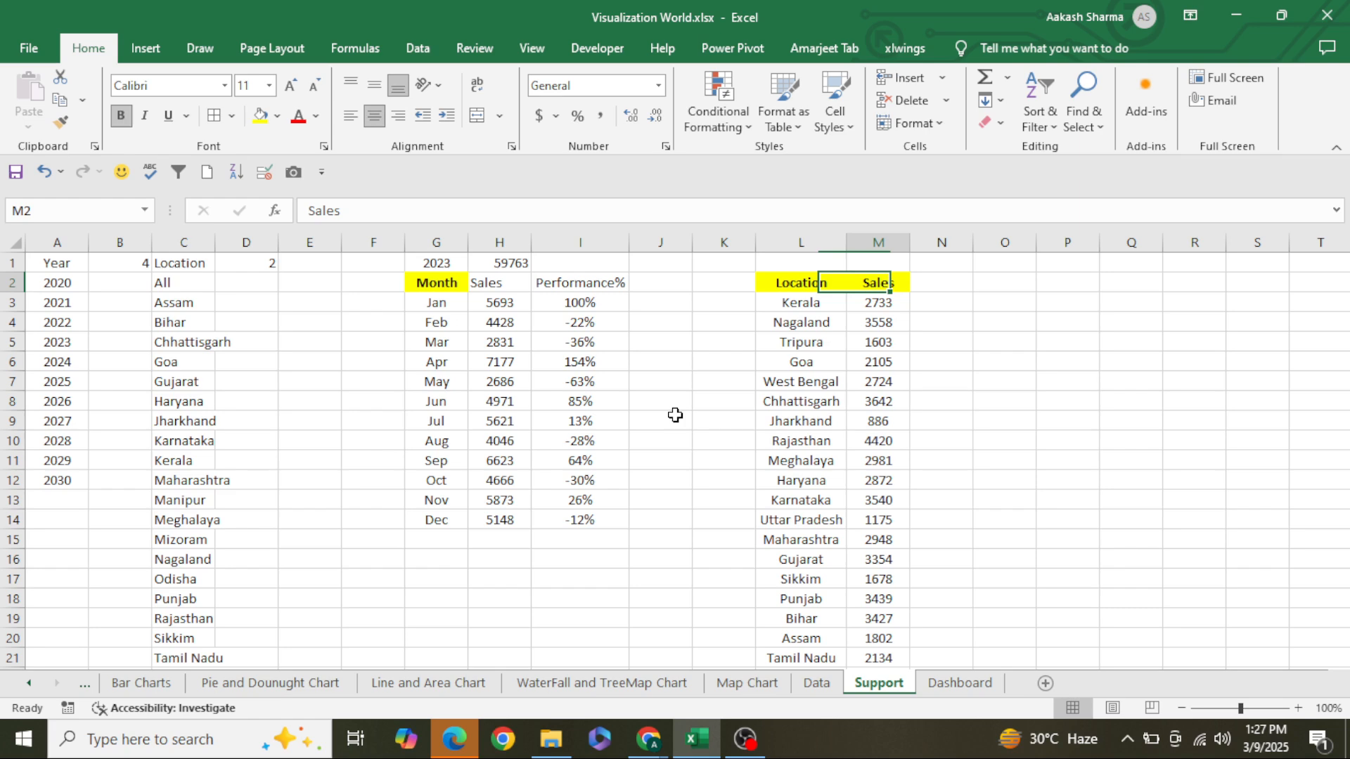
key(Right)
key(Right)
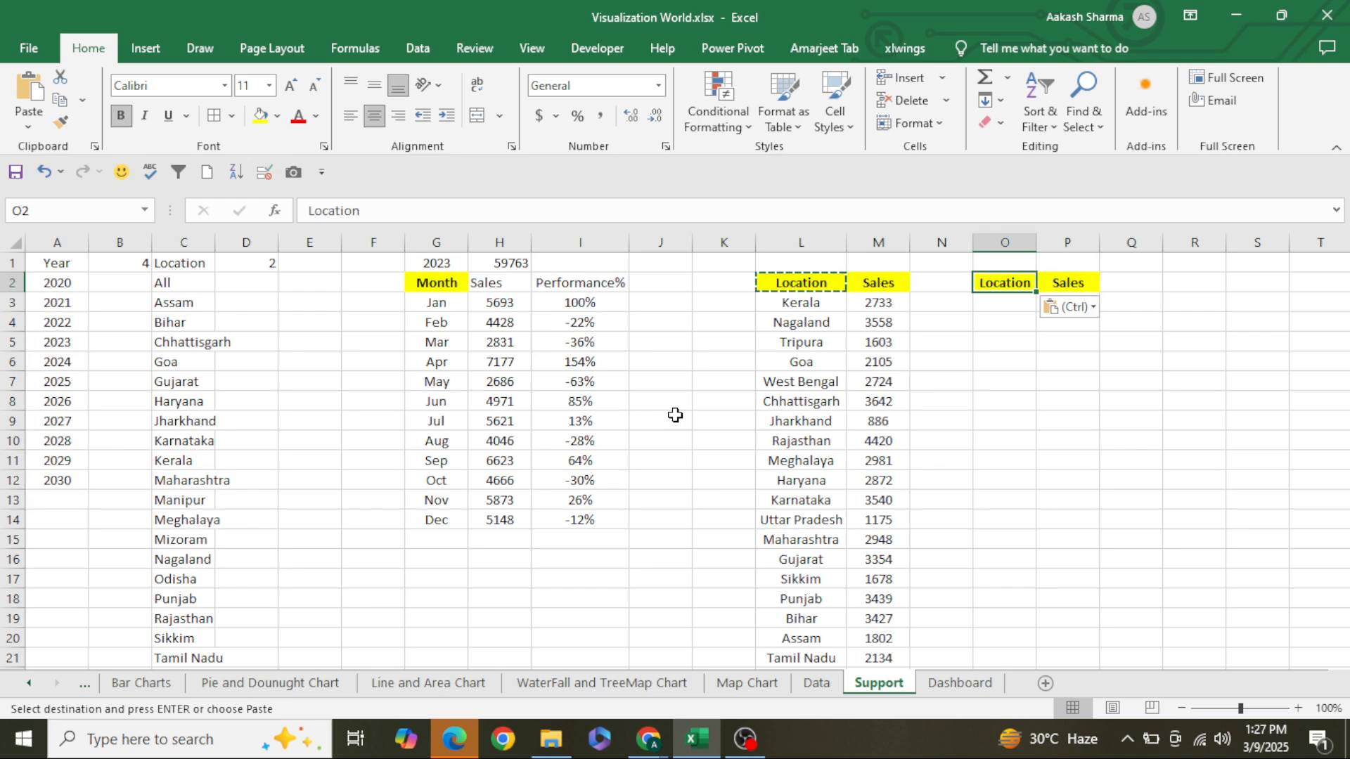
key(Escape)
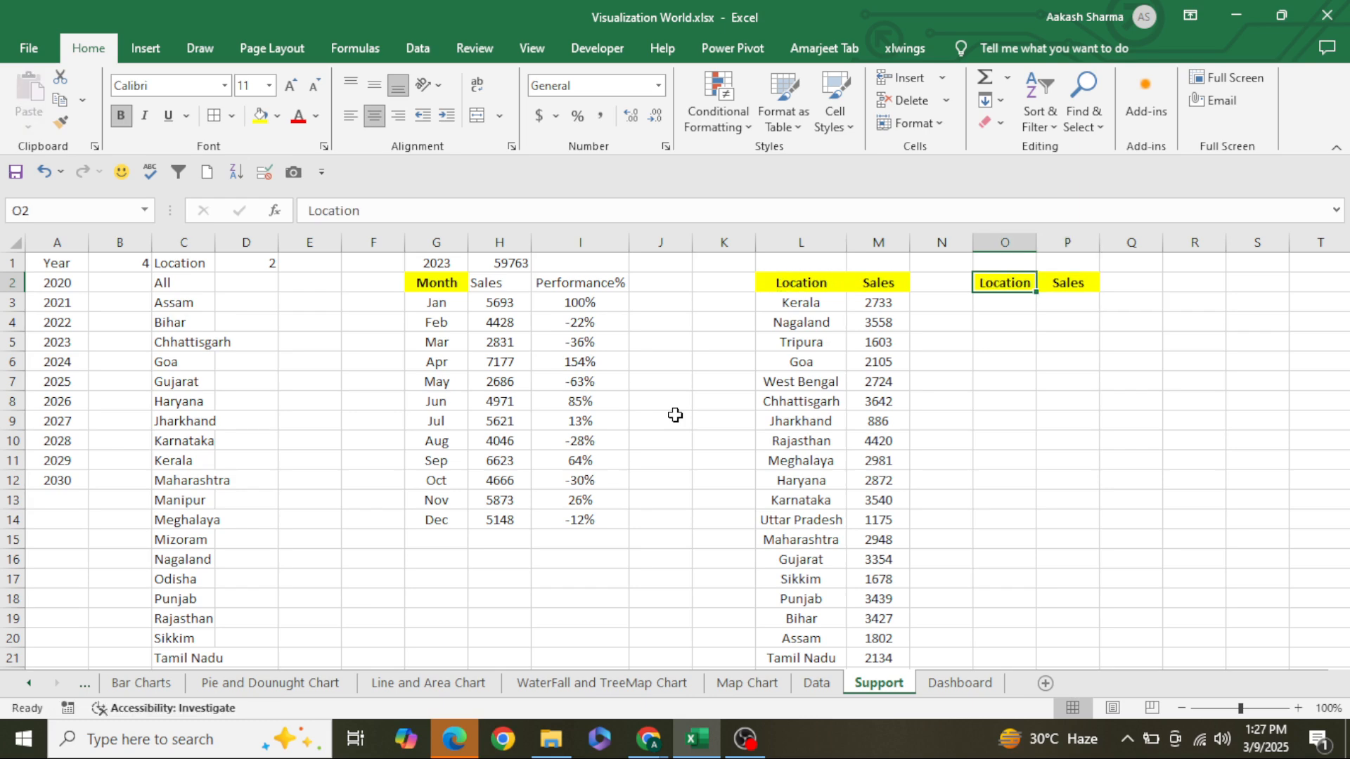
key(Down)
key(Right)
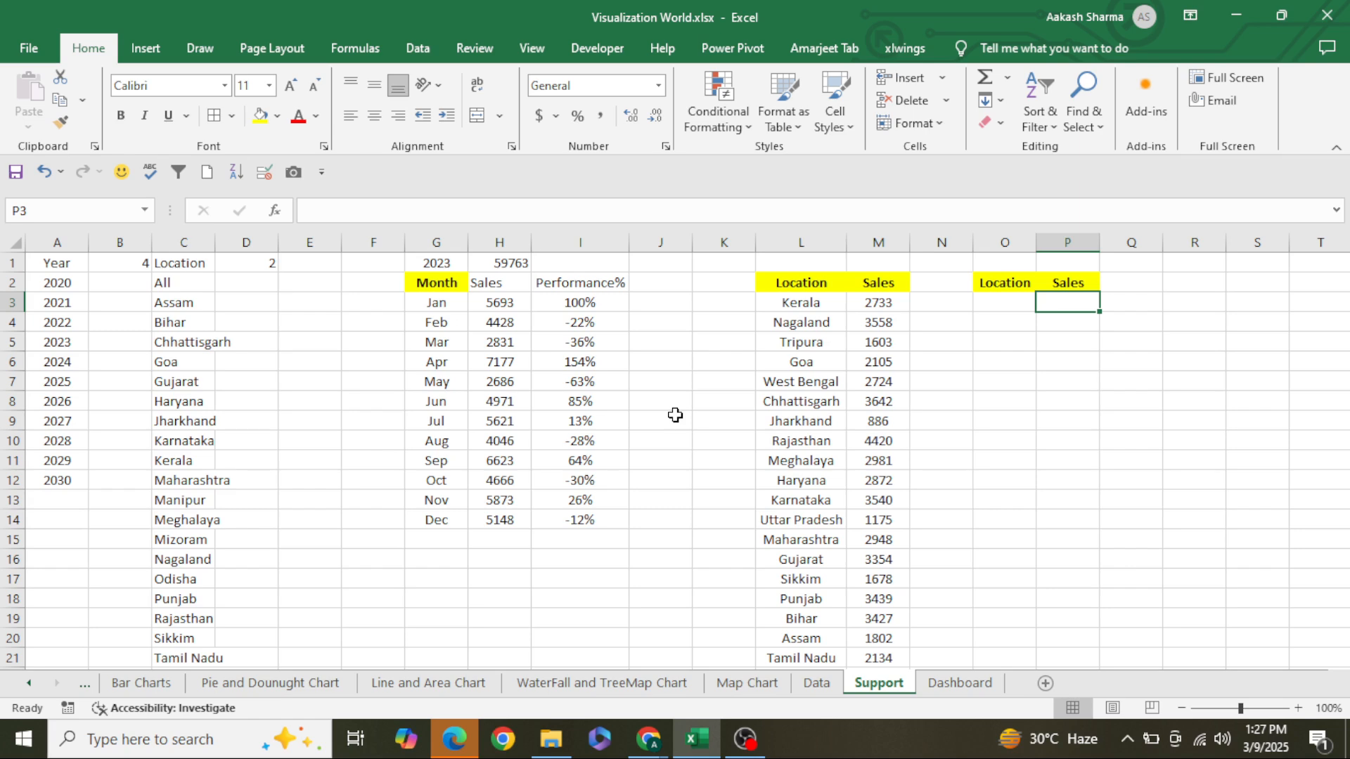
text(=min)
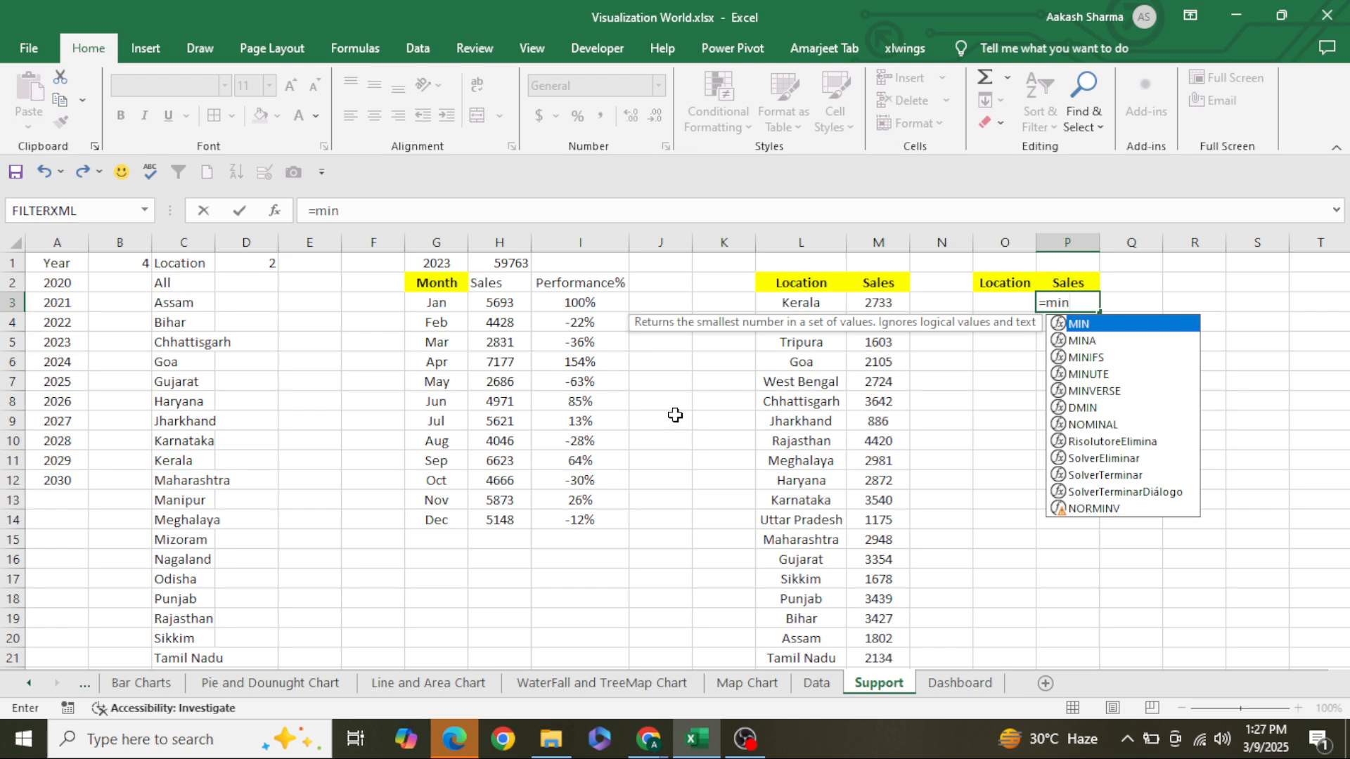
key(Down)
key(Down)
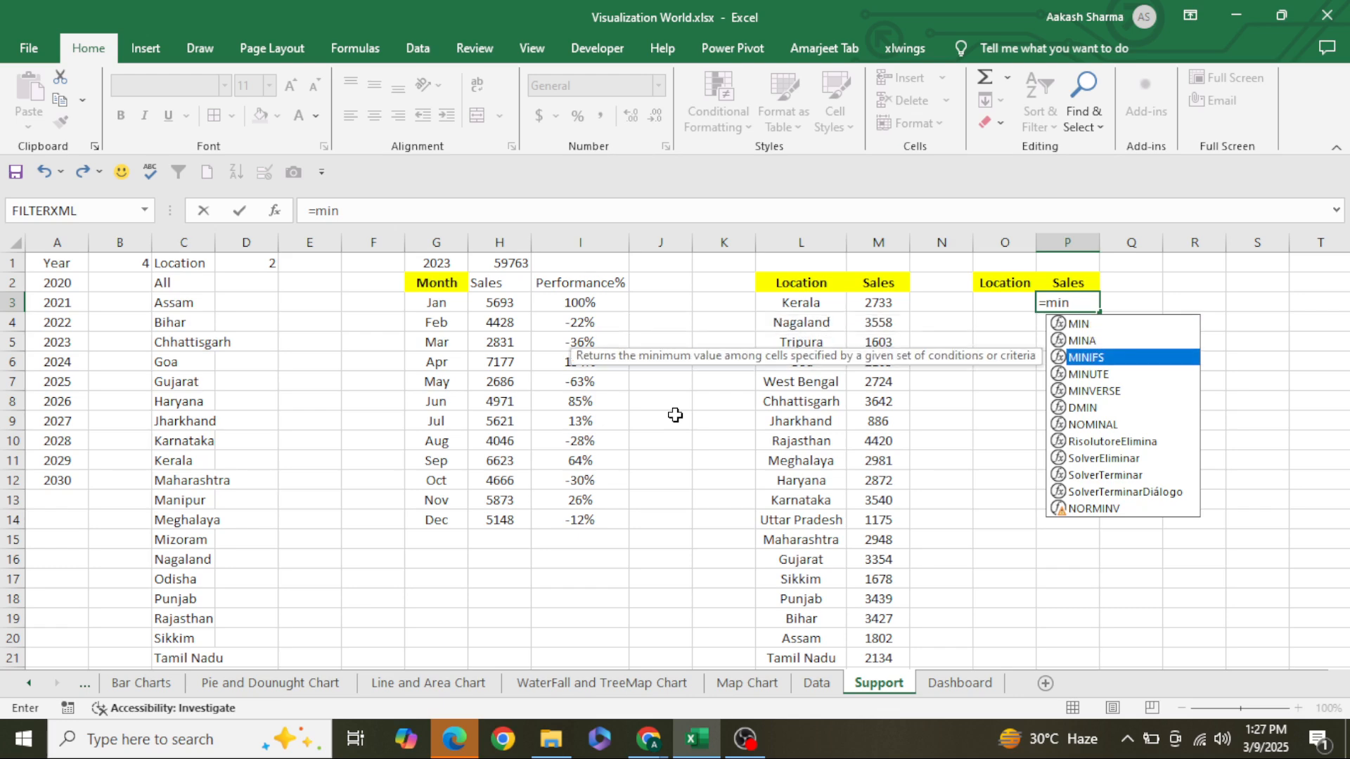
key(Tab)
key(Escape)
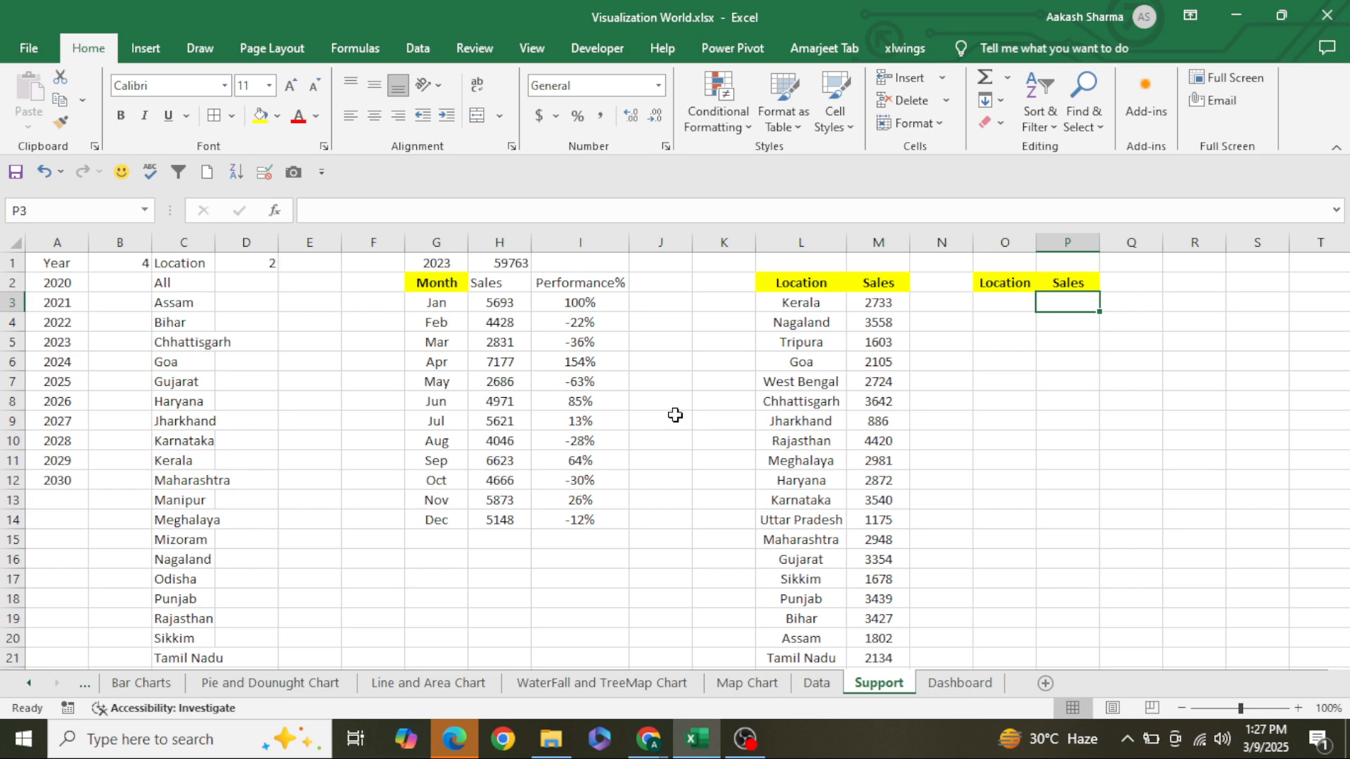
Enter =LARGE($M:$M,1) in cell P3 to return the highest location sales.
text(=lar)
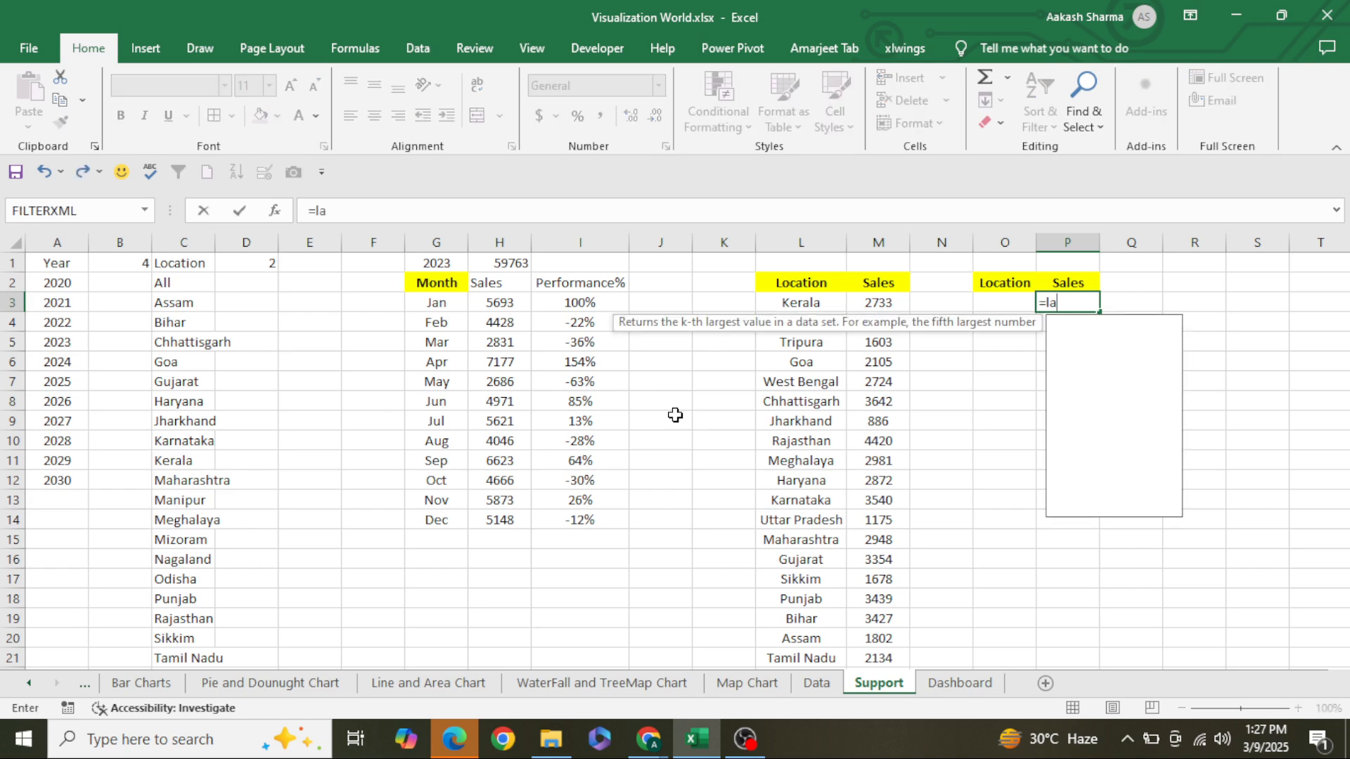
key(Tab)
key(Left)
key(Left)
key(Left)
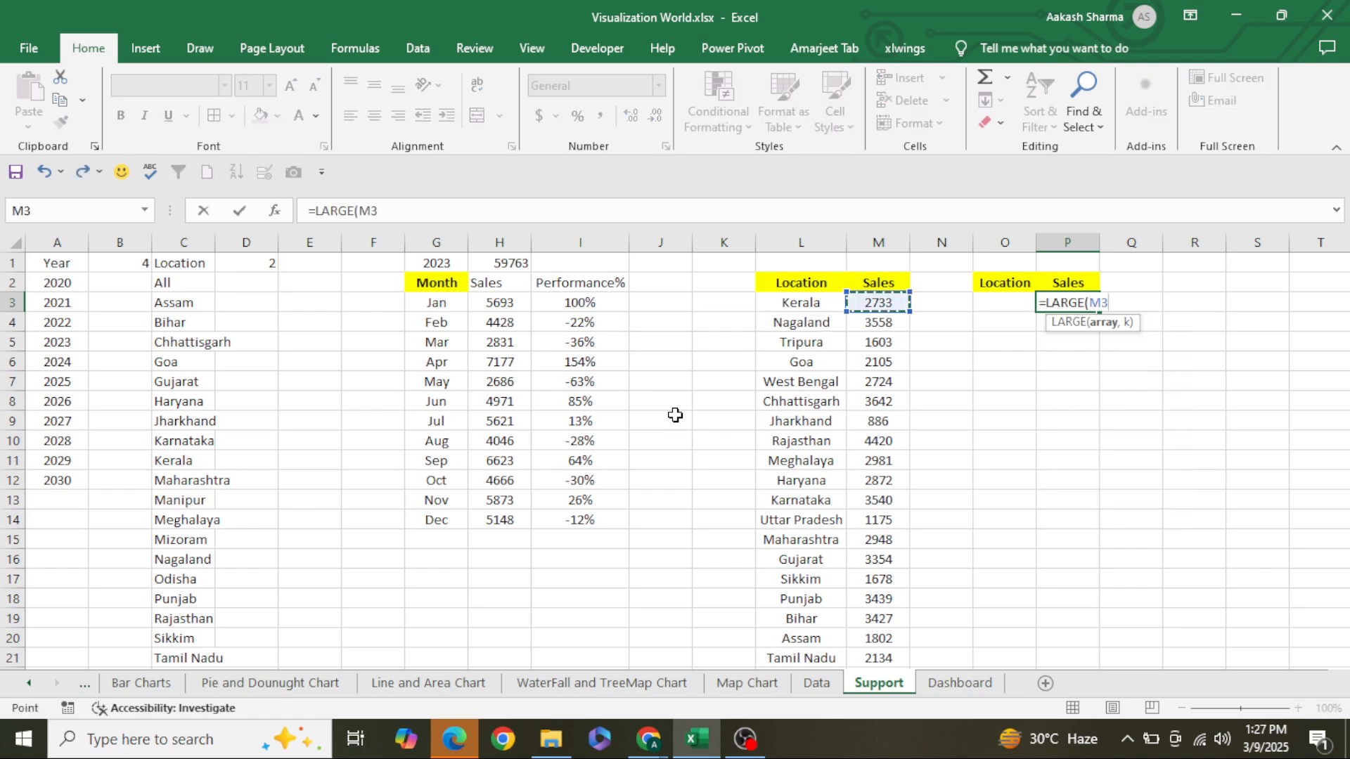
key(ctrl+space)
key(F4)
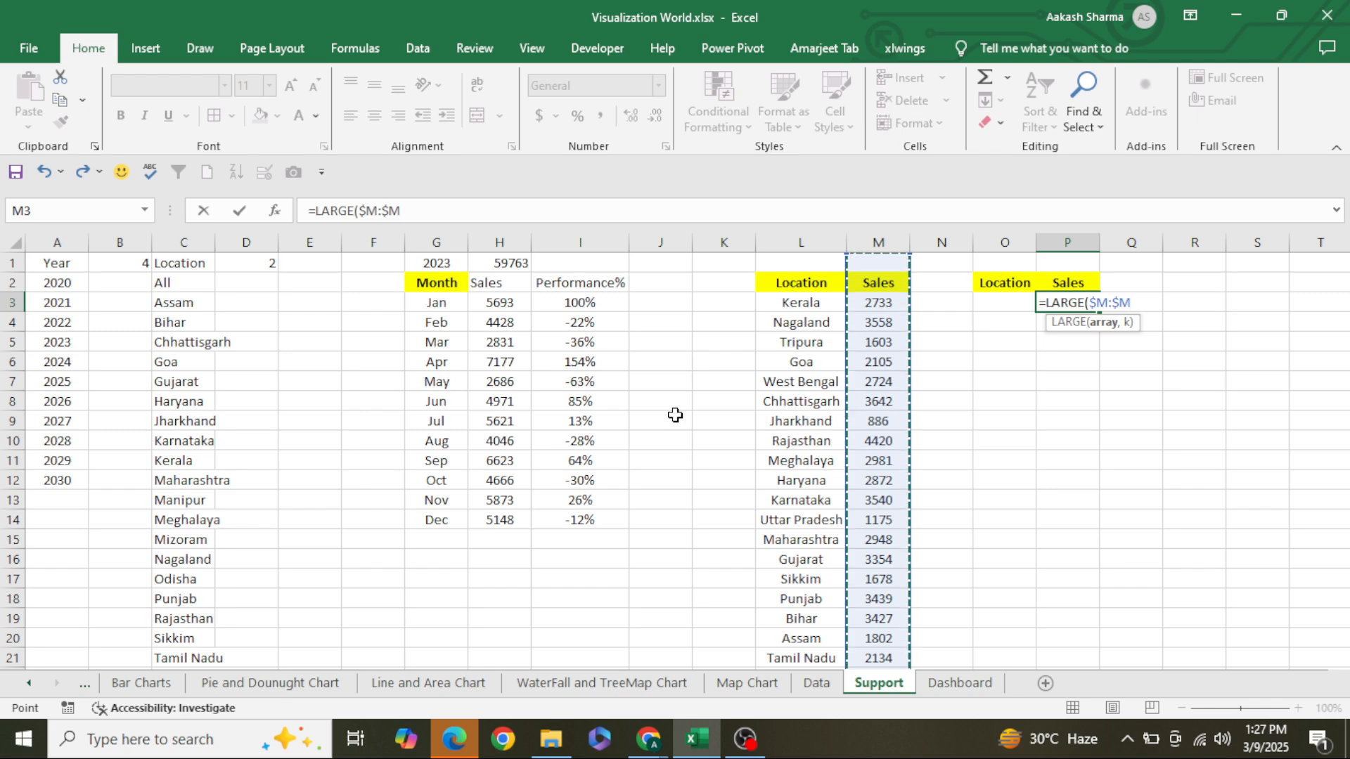
text(,1))
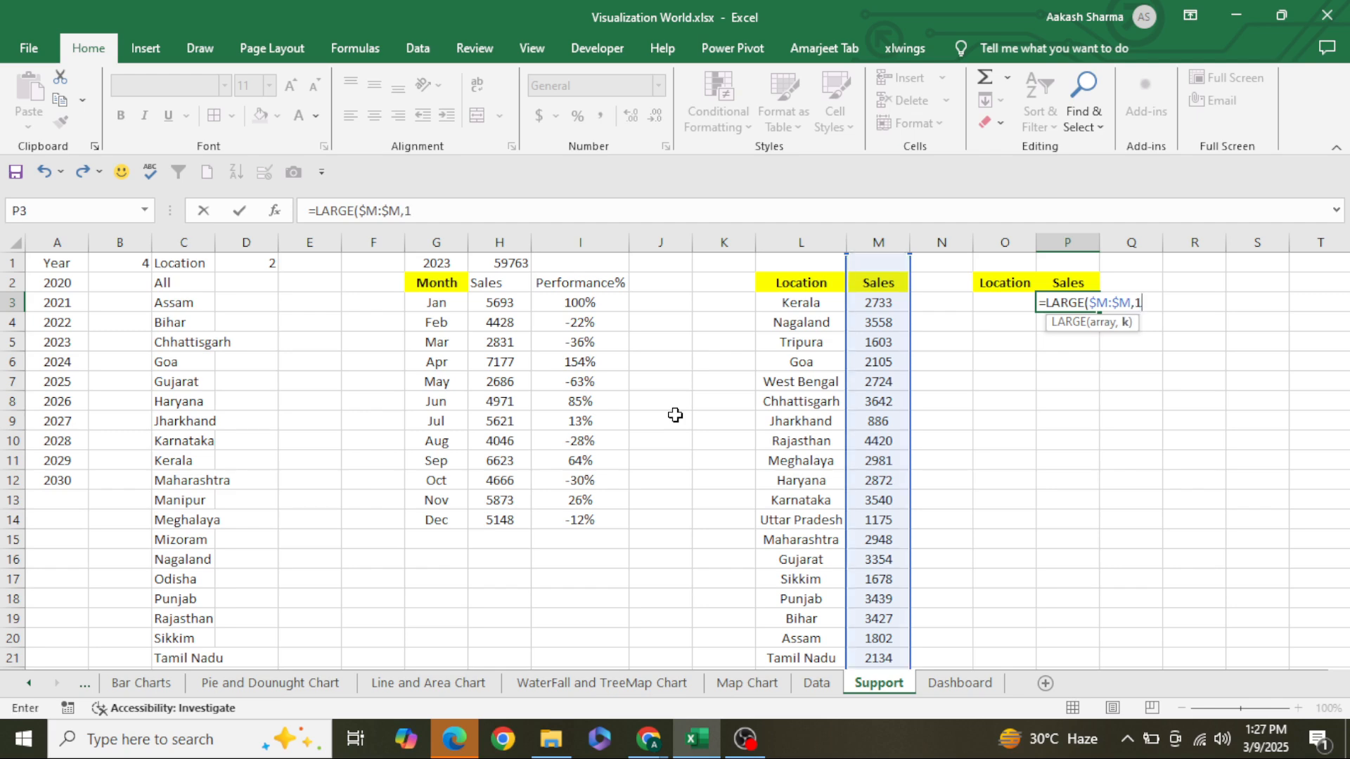
key(Return)
Fill the LARGE formula down through P7, clearing the extra copy in P8.
key(Up)
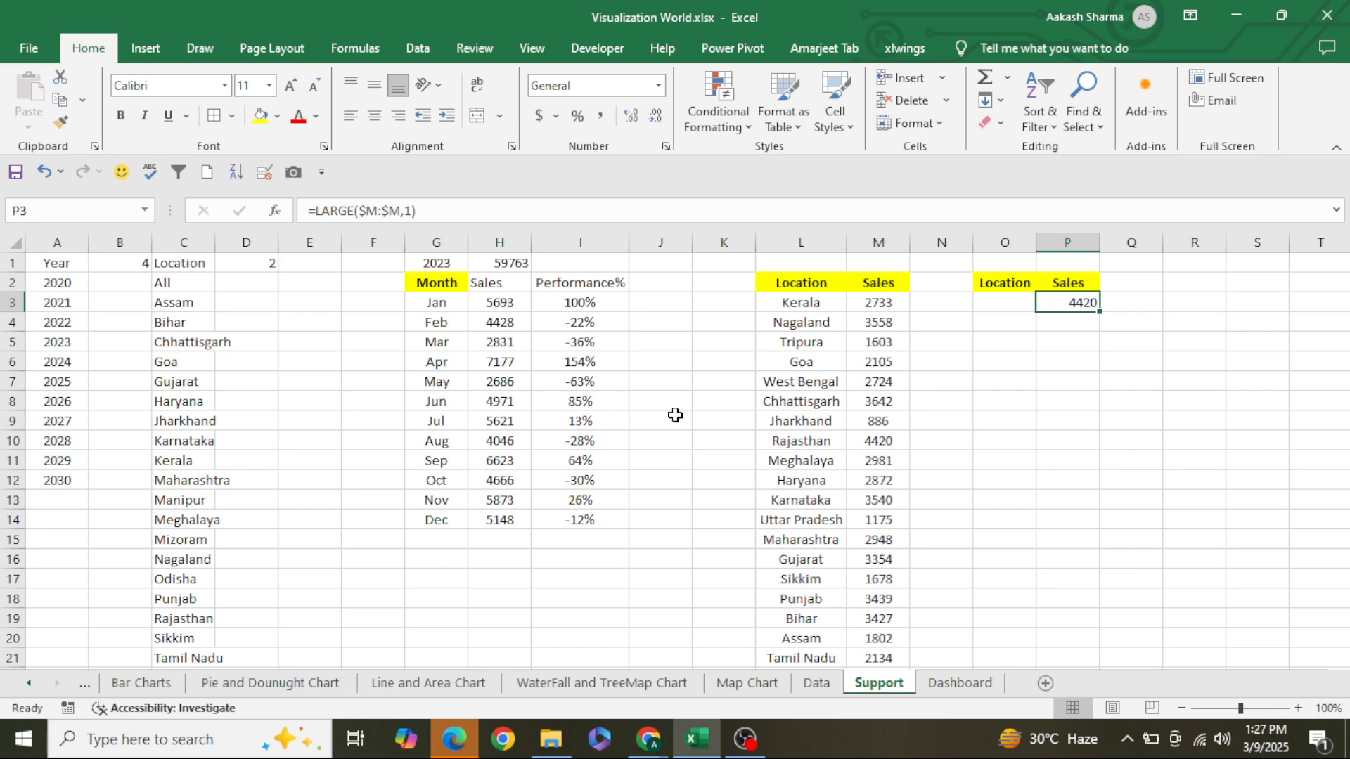
key(shift+Down)
key(shift+Down)
key(shift+Down)
key(shift+Down)
key(shift+Down)
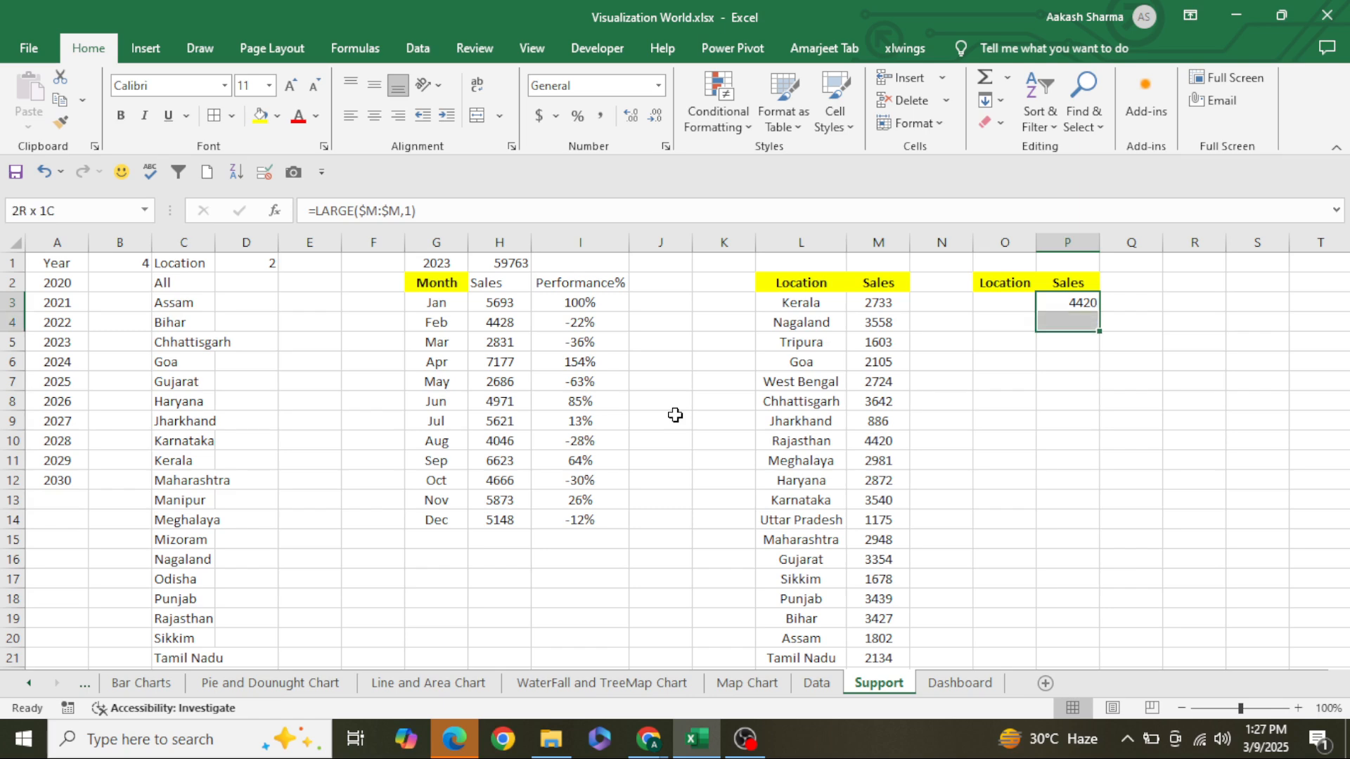
key(ctrl+d)
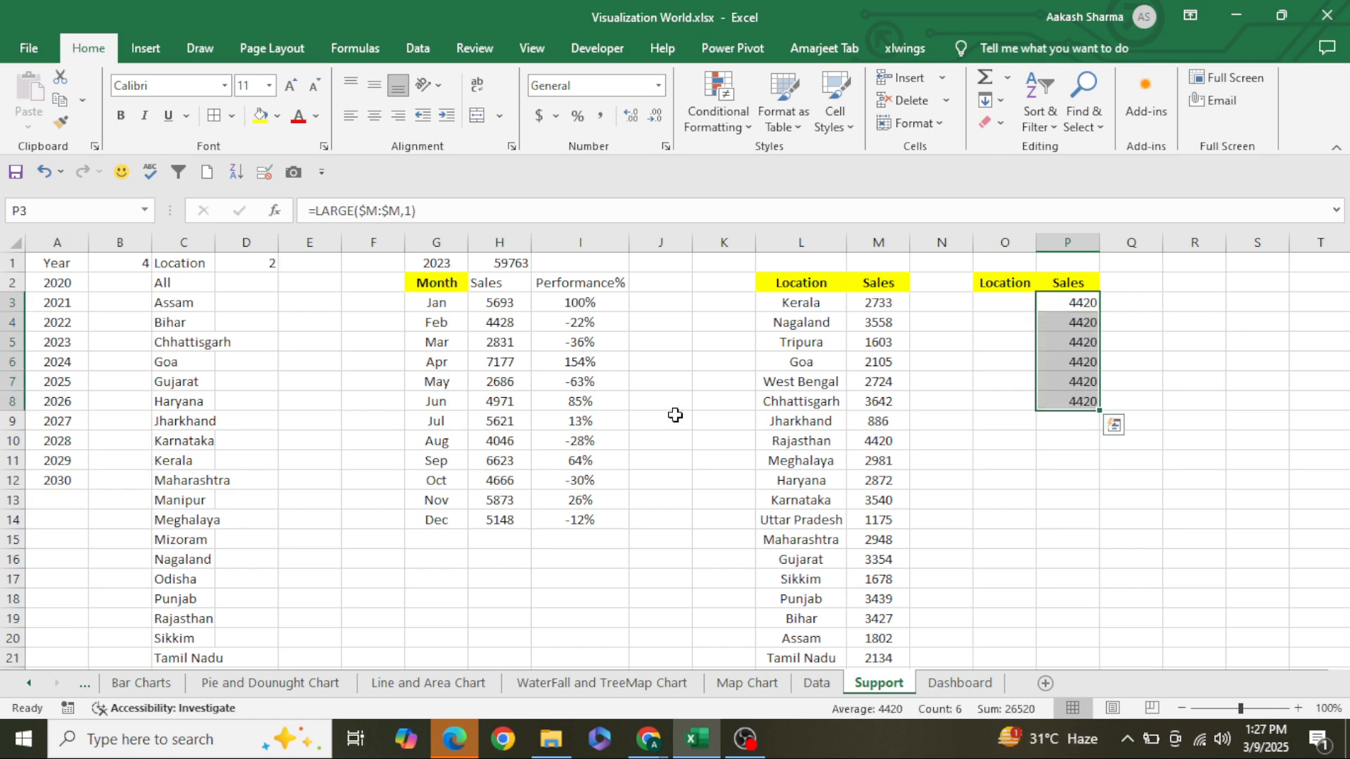
key(ctrl+Down)
key(Delete)
key(Up)
key(ctrl+shift+Up)
key(shift+Down)
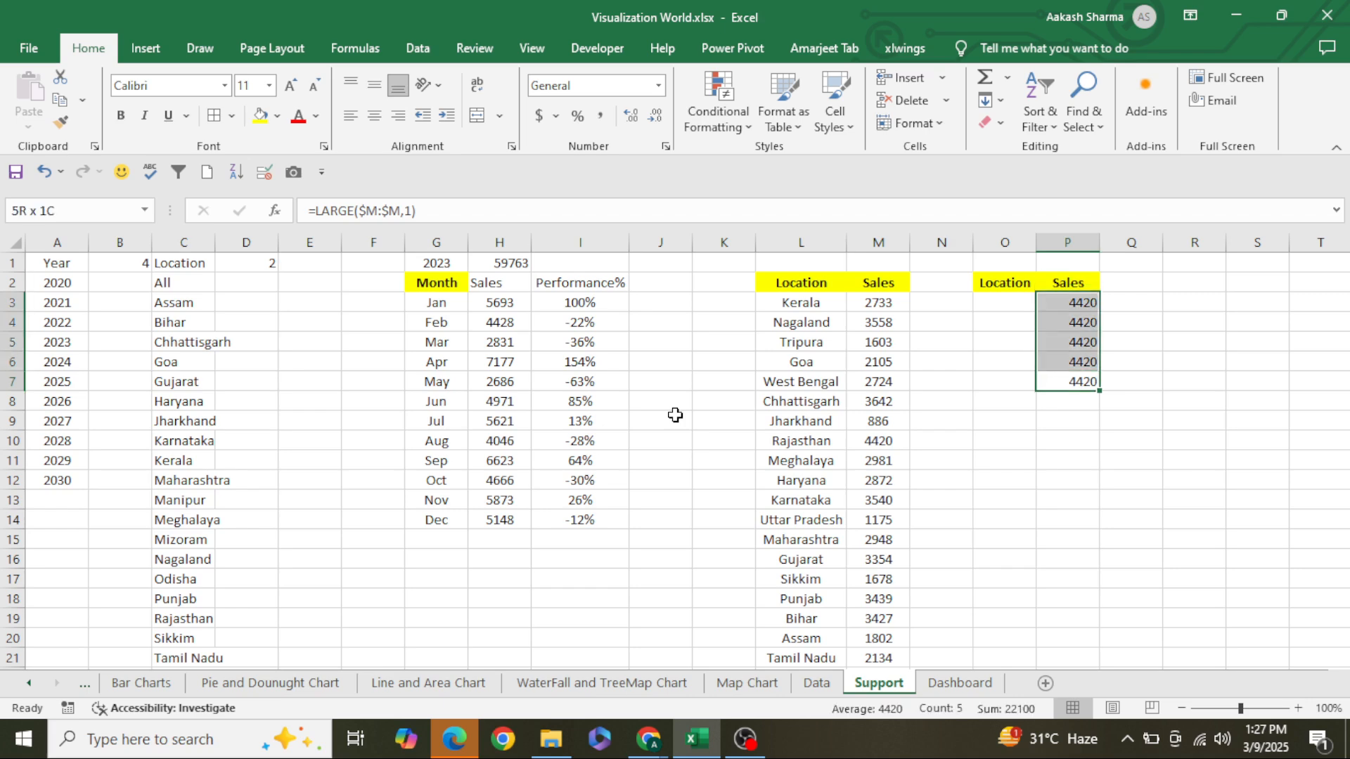
Set the rank in the LARGE formulas to 2 in P4 and 3 in P5.
key(ctrl+Up)
key(Down)
key(ctrl+shift+Down)
key(Down)
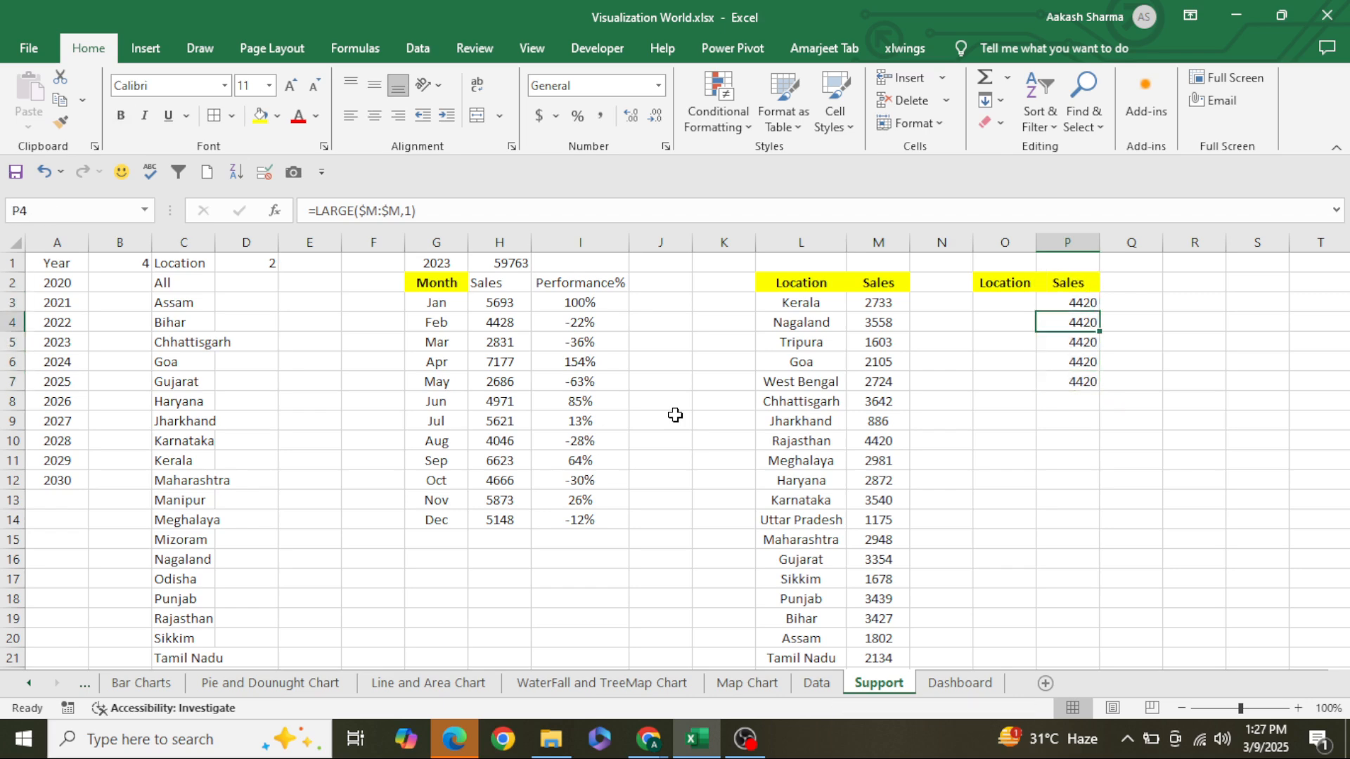
key(F2)
key(Left)
key(BackSpace)
text(2)
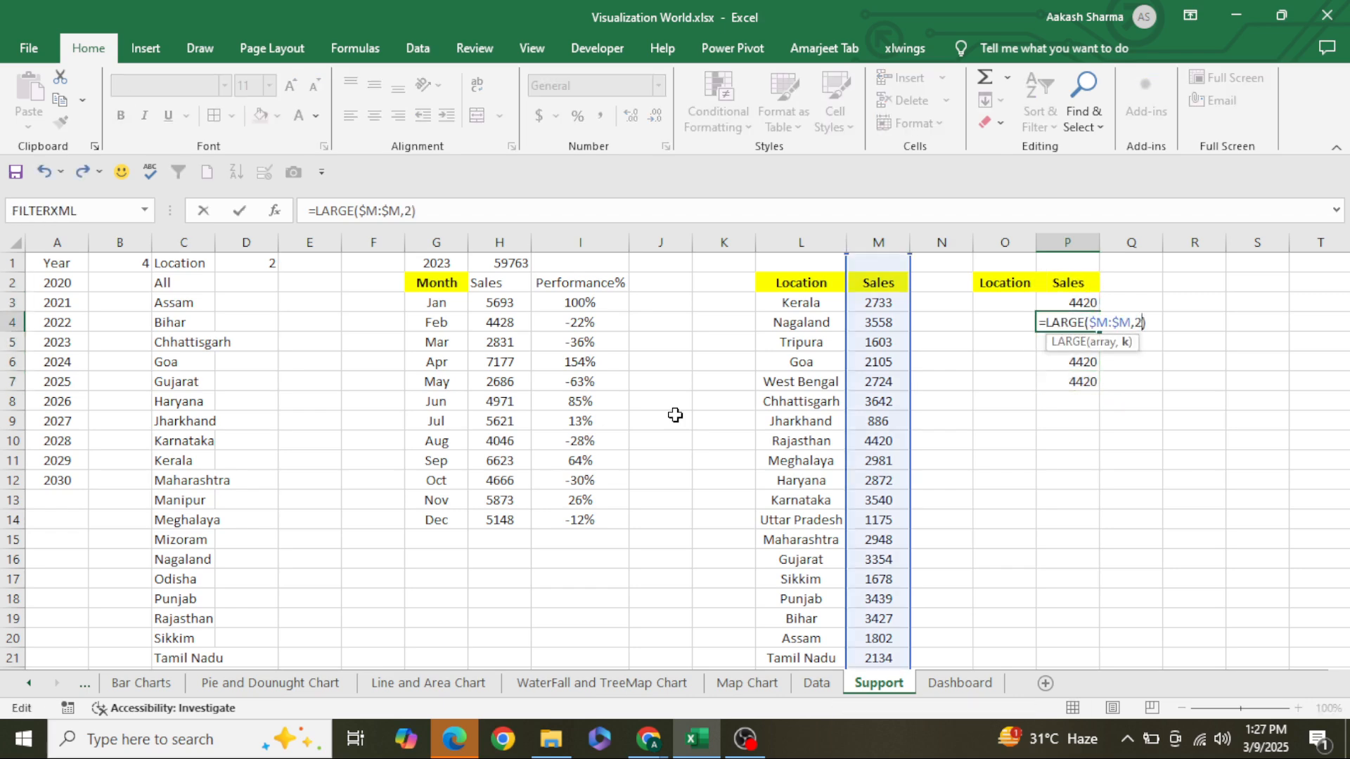
key(Return)
key(F2)
key(Left)
key(BackSpace)
text(3)
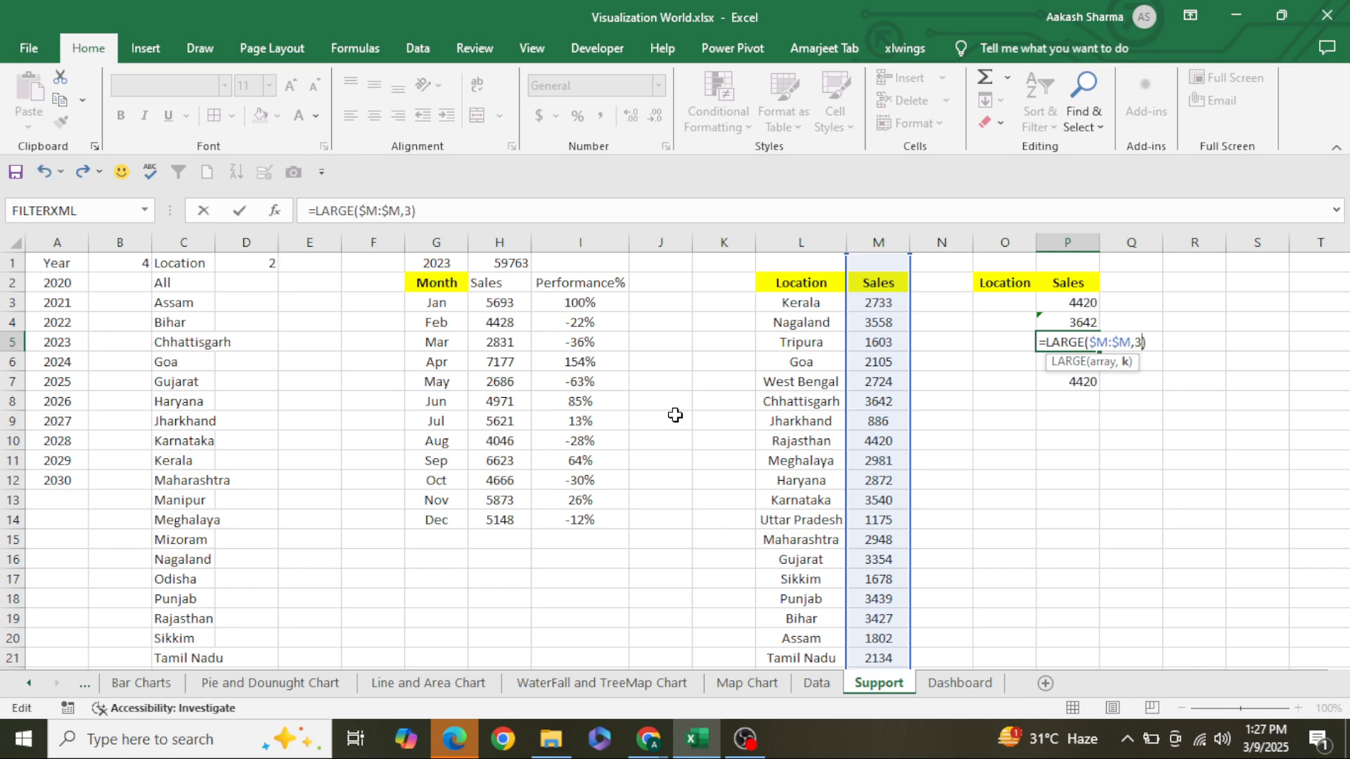
key(Return)
Set the rank in the LARGE formulas to 4 in P6 and 5 in P7.
key(F2)
key(Left)
key(BackSpace)
text(4)
key(Return)
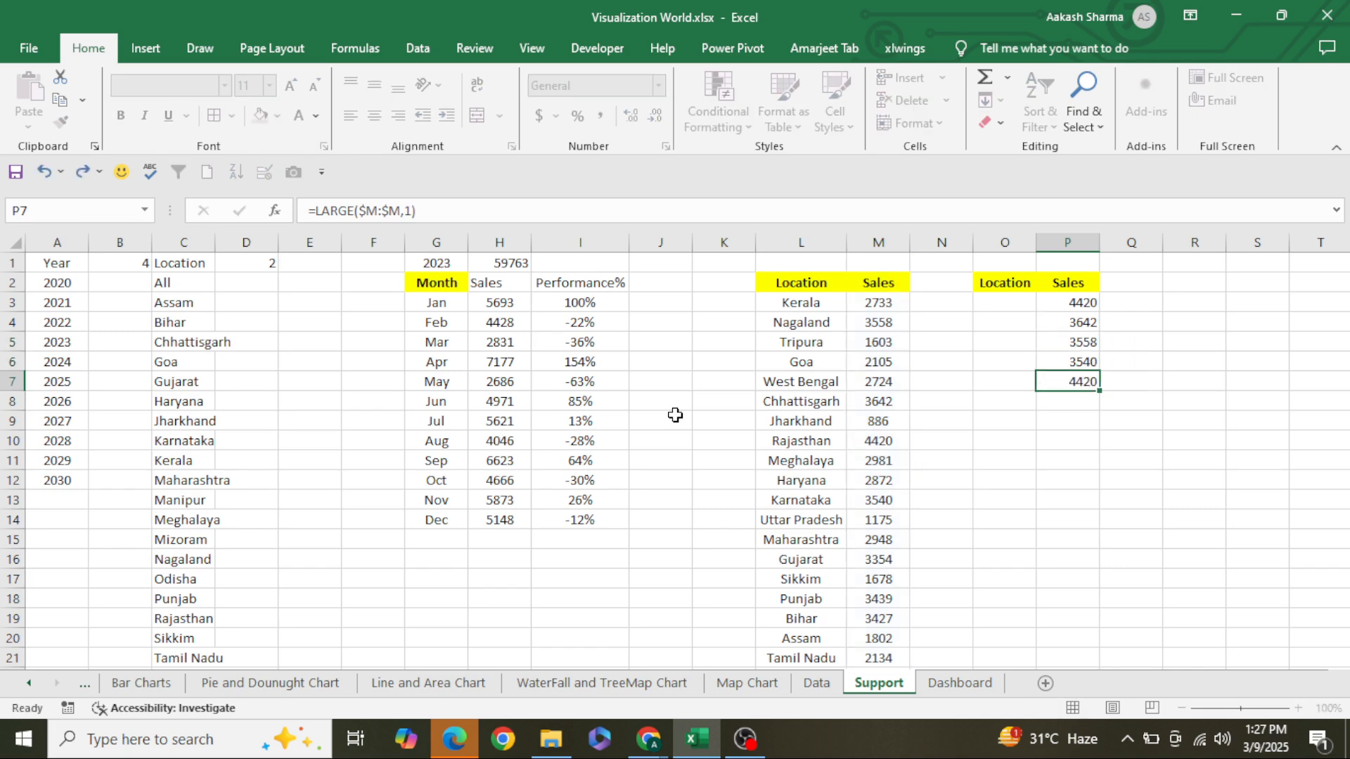
key(F2)
key(Left)
key(BackSpace)
text(5)
key(Return)
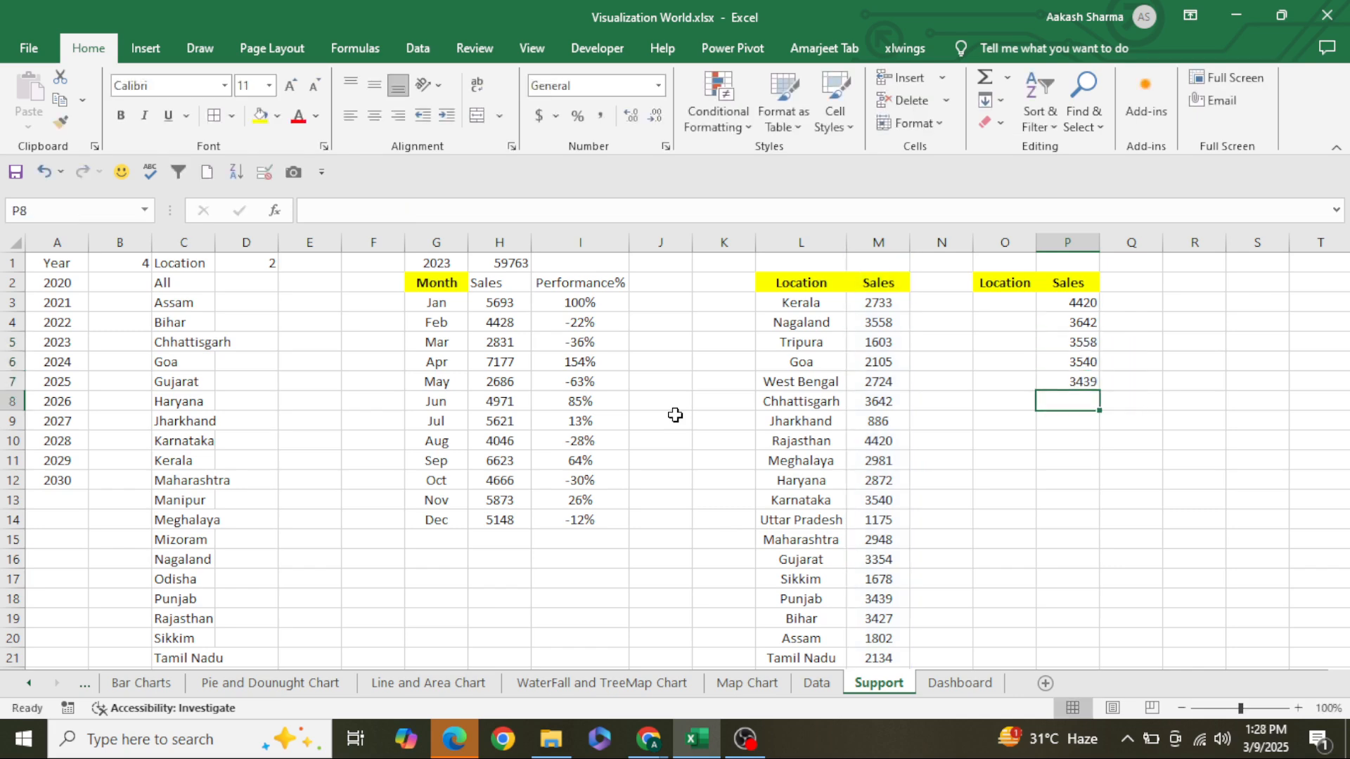
Toggle centre alignment on the top-five Sales column, cells P2:P7.
key(Up)
key(Up)
key(Up)
key(Up)
key(Up)
key(Up)
key(ctrl+shift+Down)
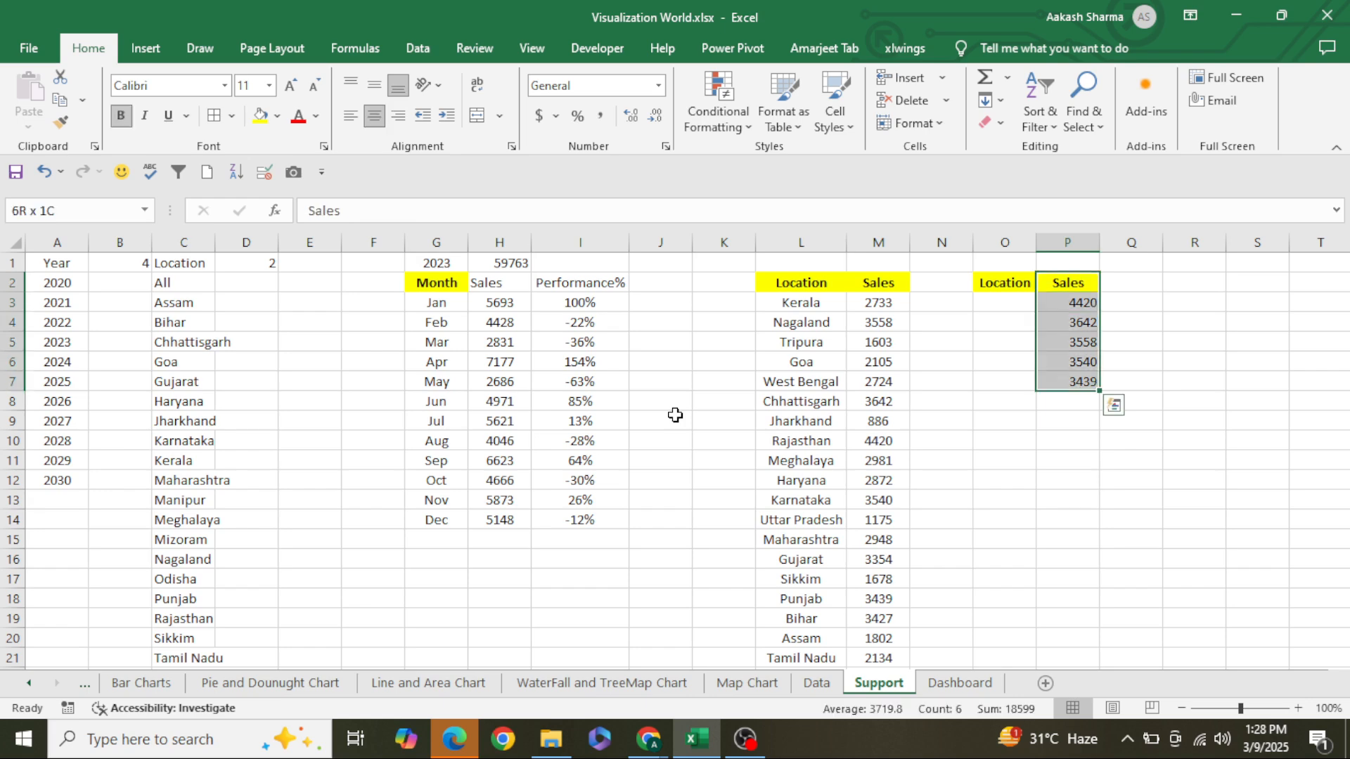
key(alt+h)
key(a)
key(c)
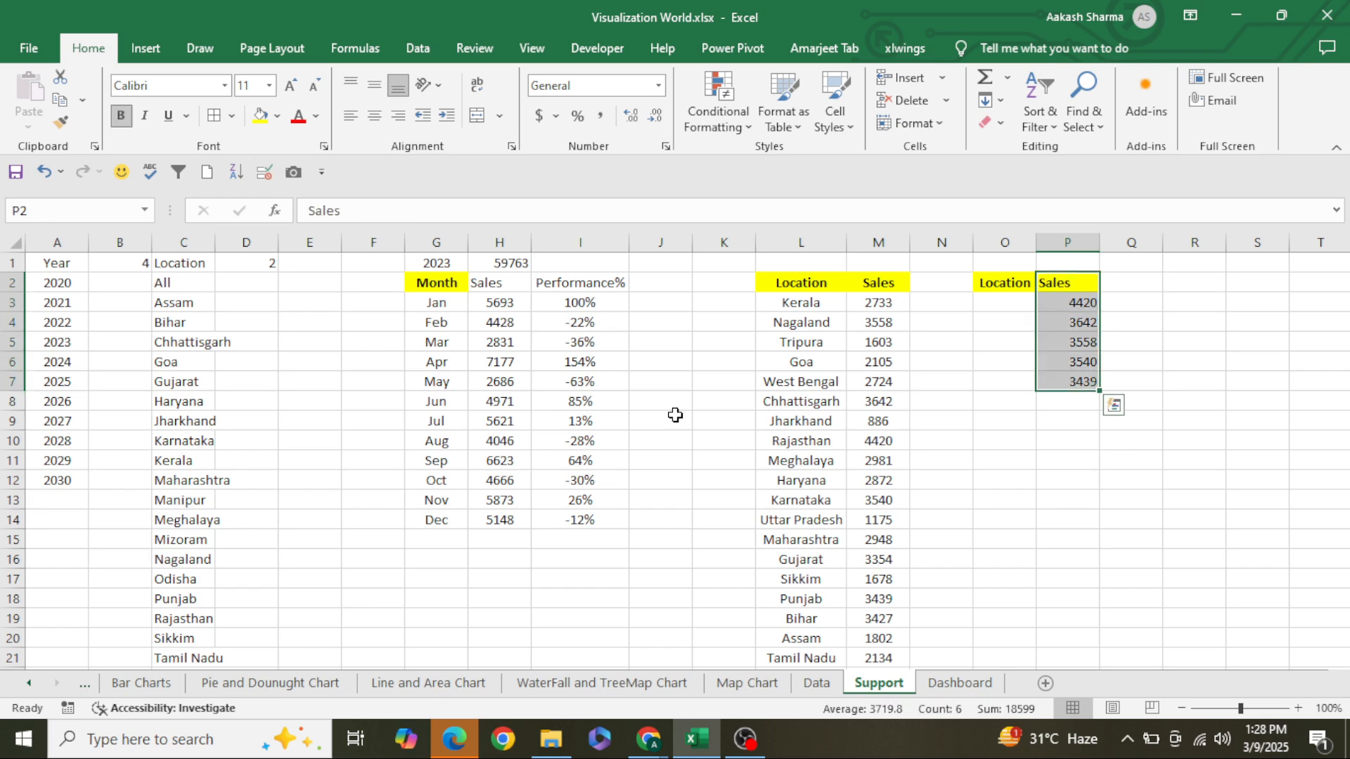
key(alt)
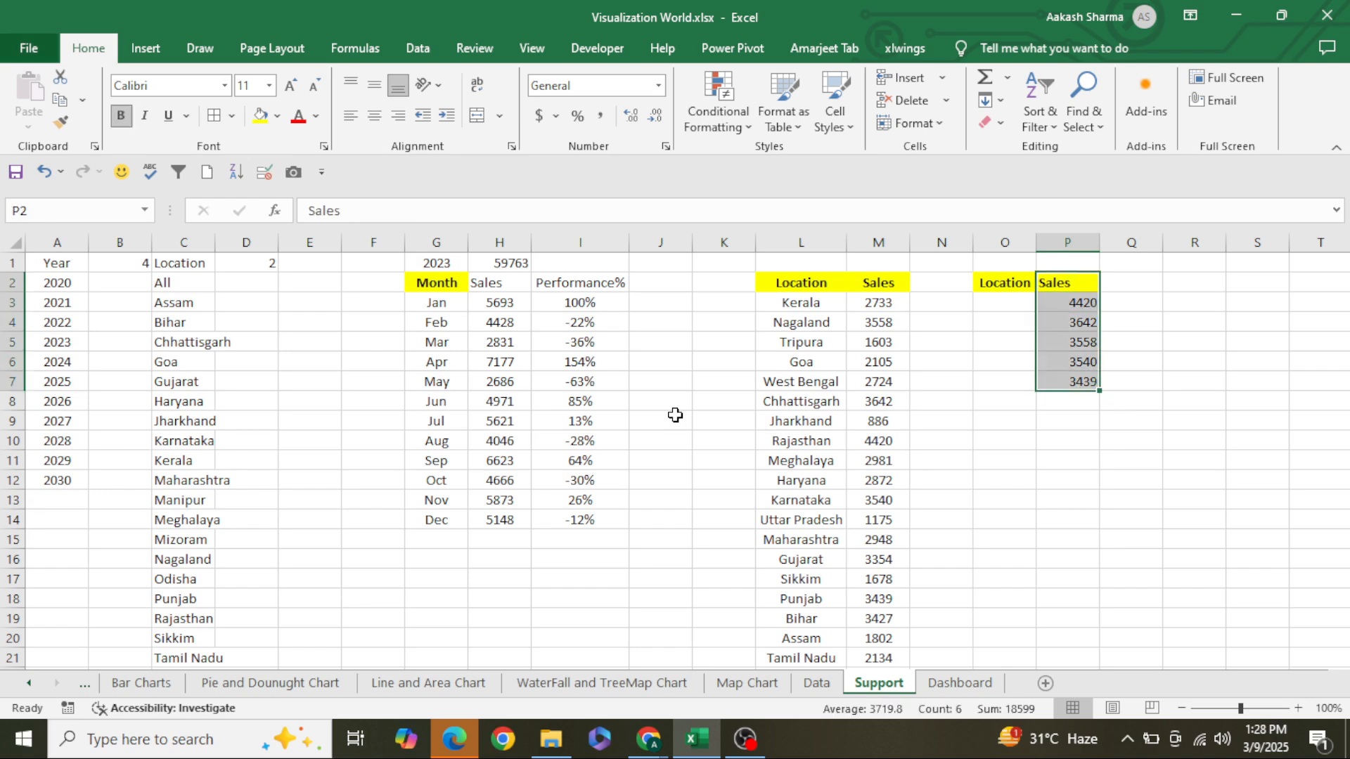
key(Escape)
Start a VLOOKUP formula in O3 with $P3 as the lookup value, locking only the column.
key(Left)
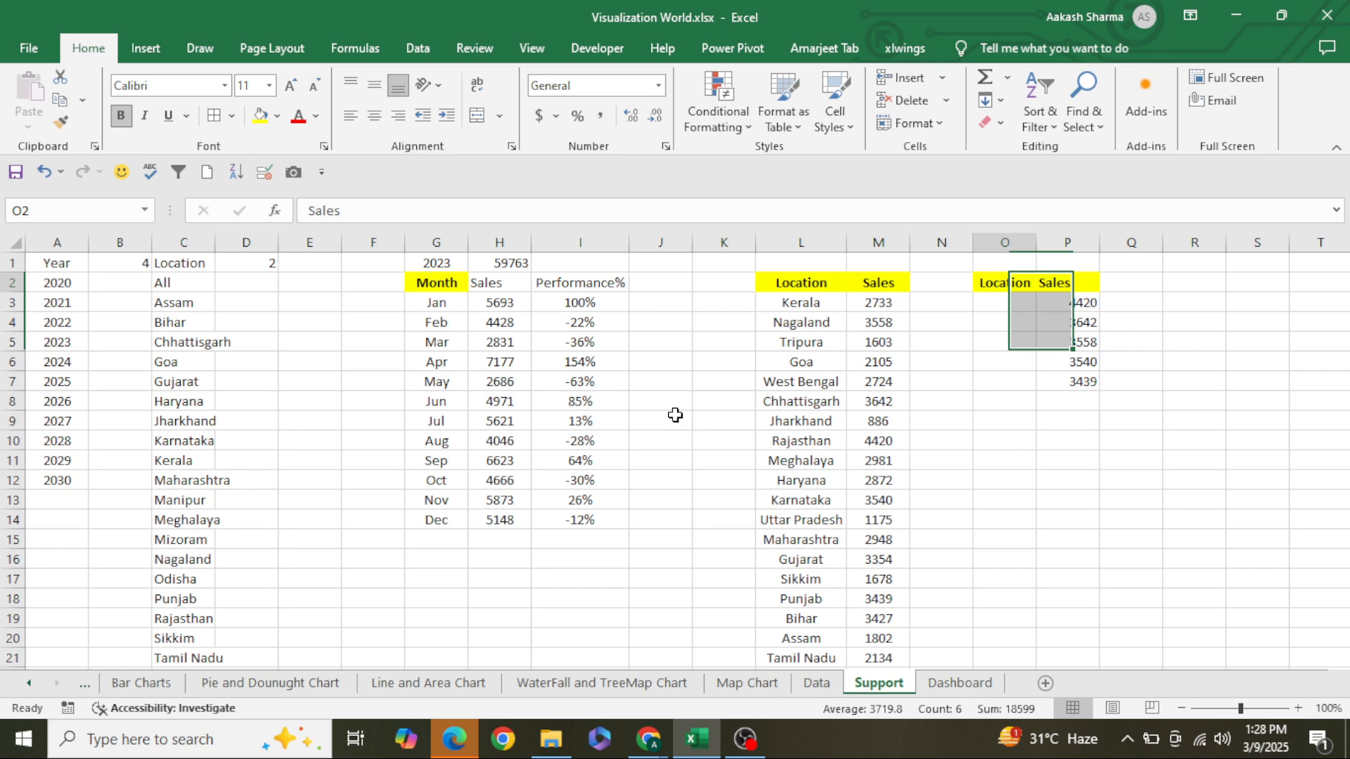
key(Left)
key(Left)
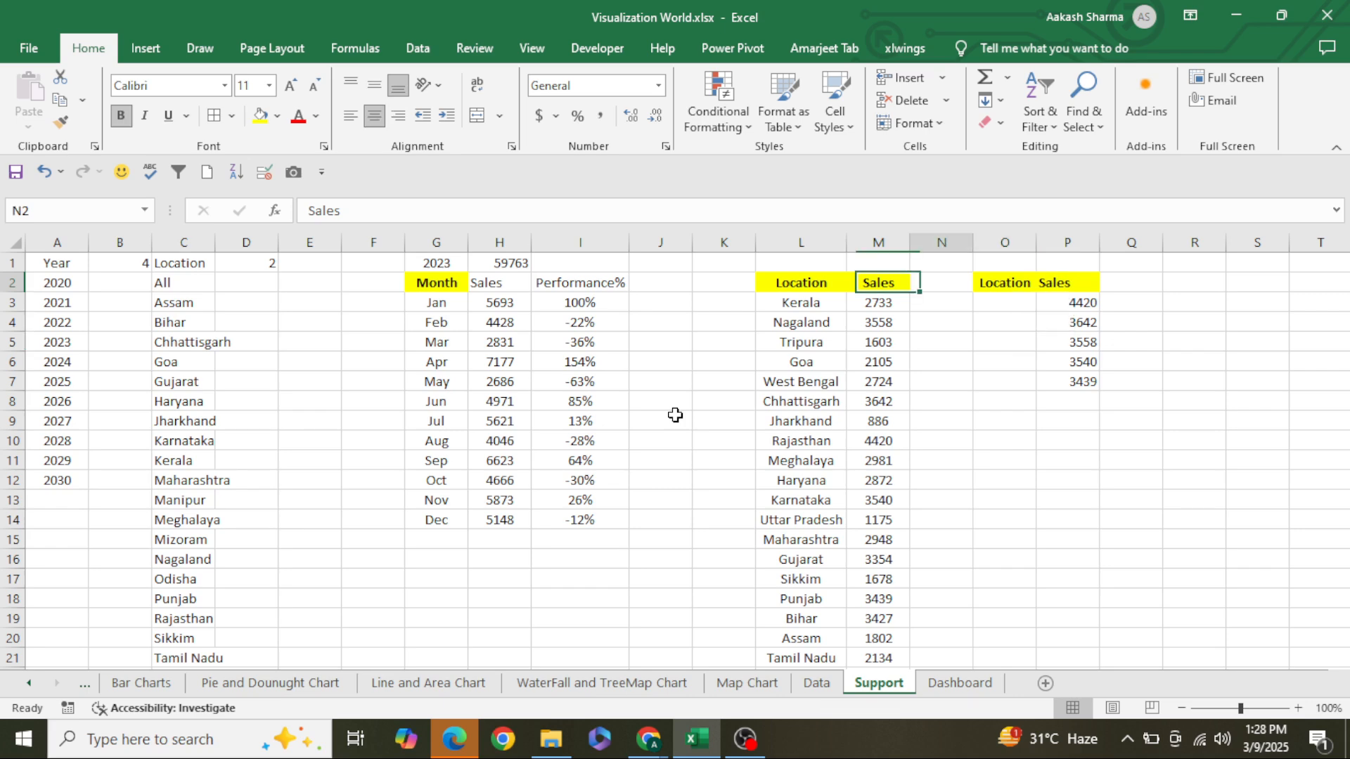
key(Down)
key(Right)
text(=VLOOKUP()
key(Right)
key(F4)
key(F4)
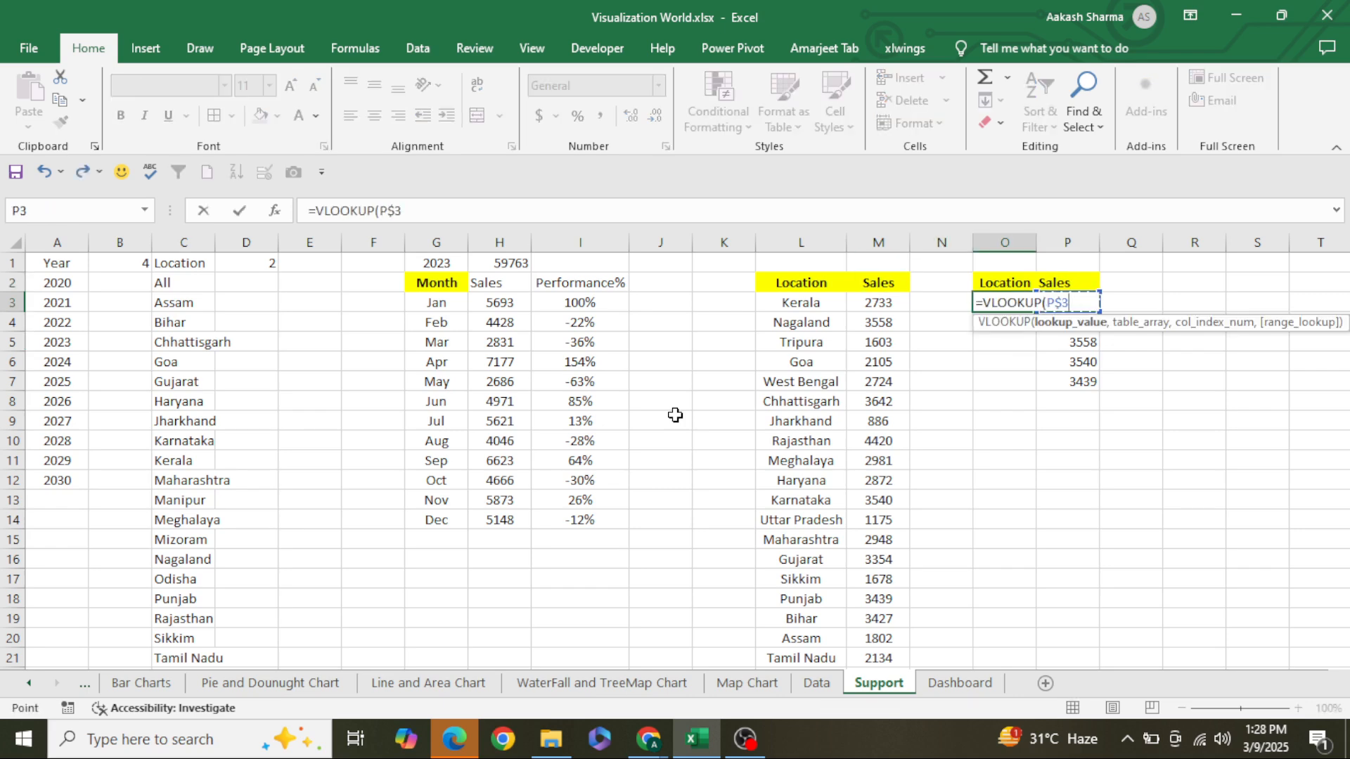
key(F4)
Complete the VLOOKUP with CHOOSE({1,2}), using $M$3:$M$26 and the absolute location range from L3 down, and fill it through O7.
text(,ch)
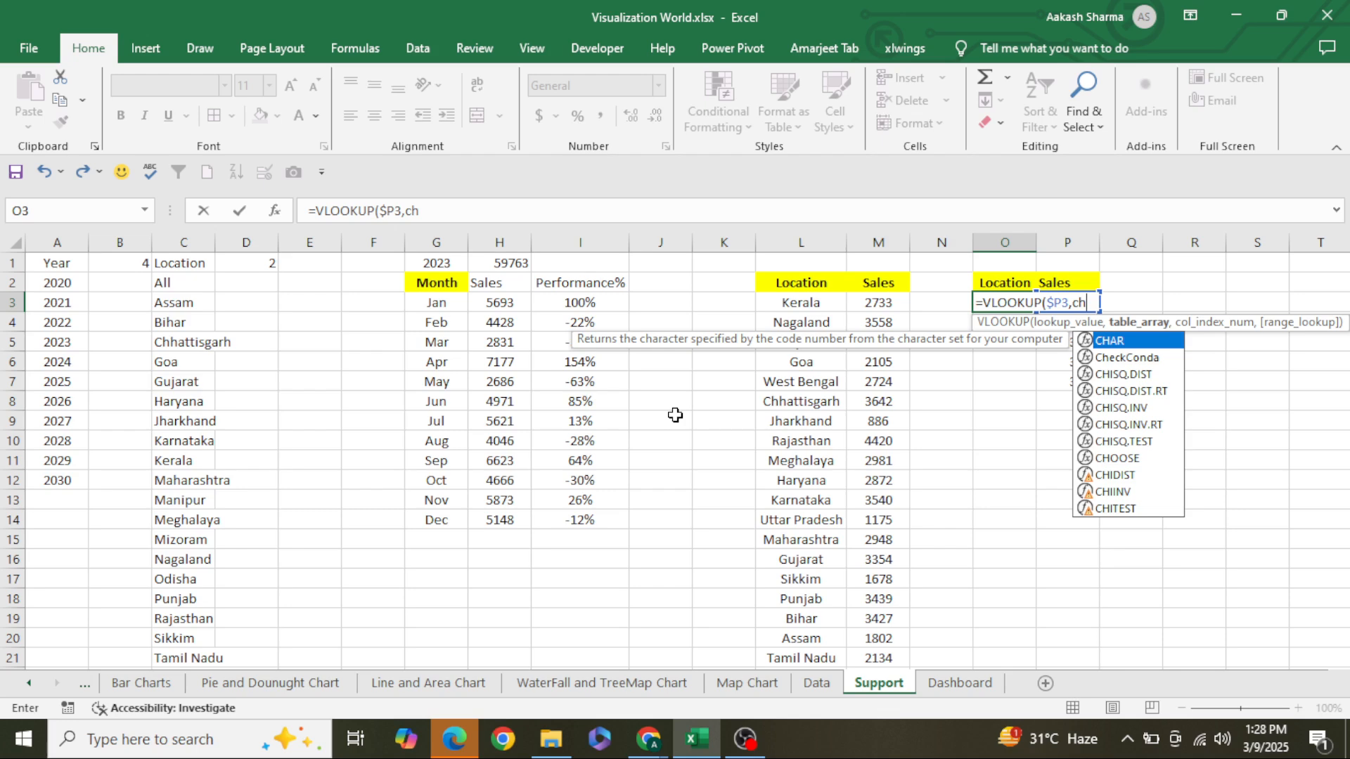
text(o)
key(Tab)
text({1)
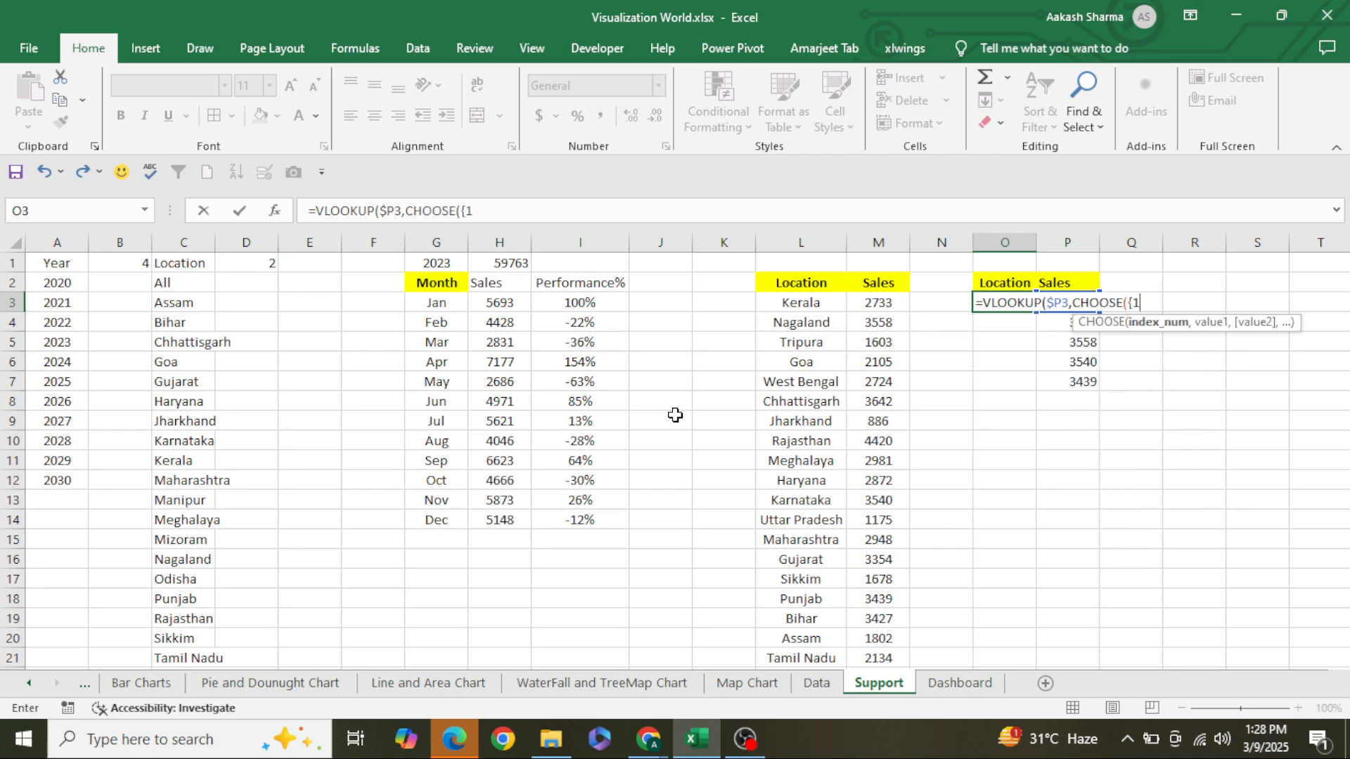
text(,2},)
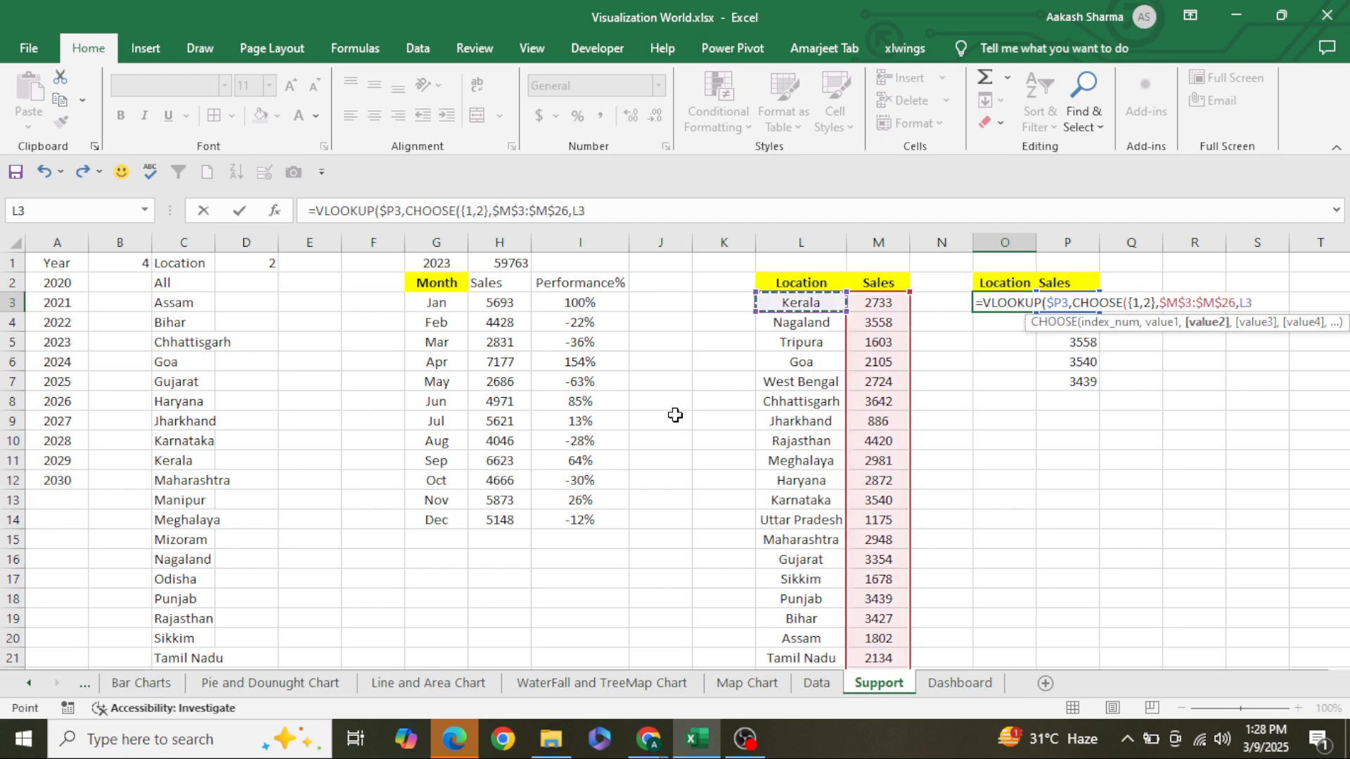
key(ctrl+shift+Down)
key(F4)
text())
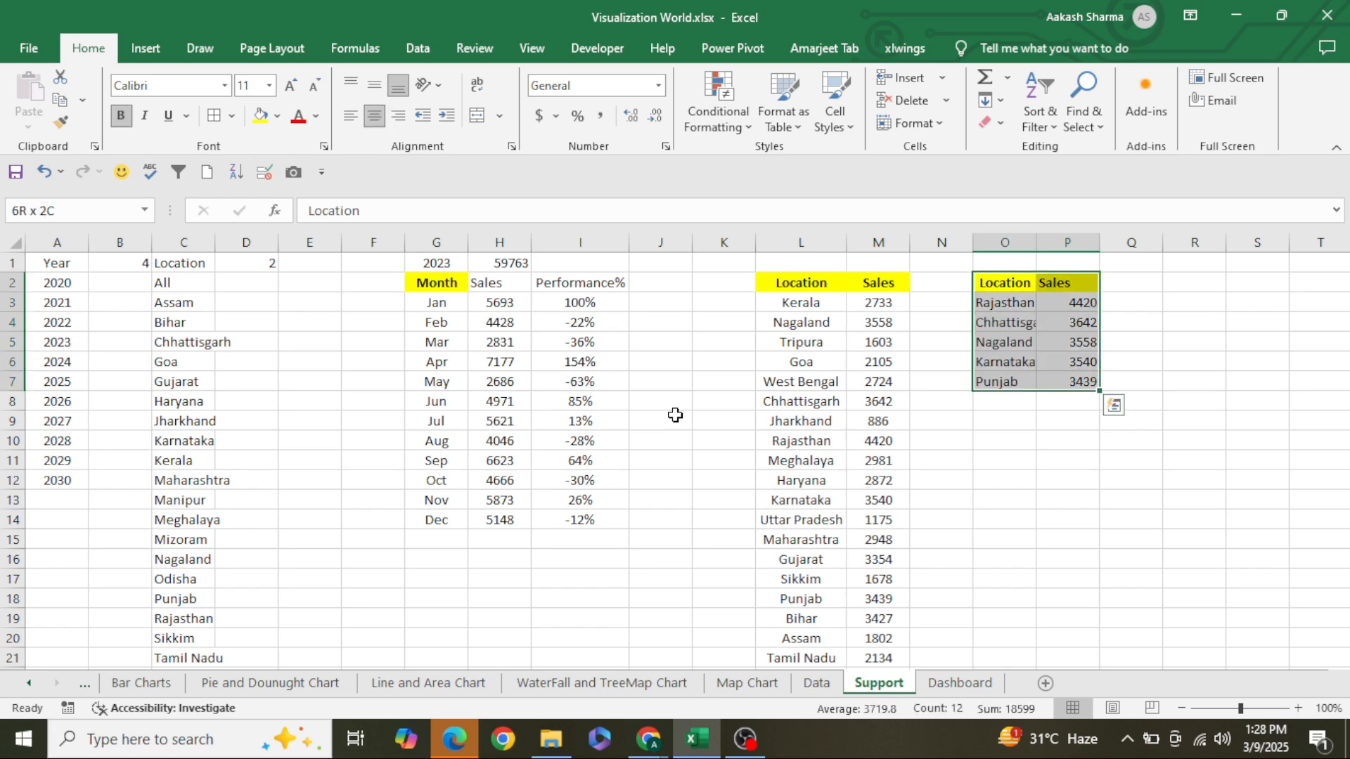
Insert a doughnut chart from the top-five Location and Sales table in O2:P7.
click(149, 41)
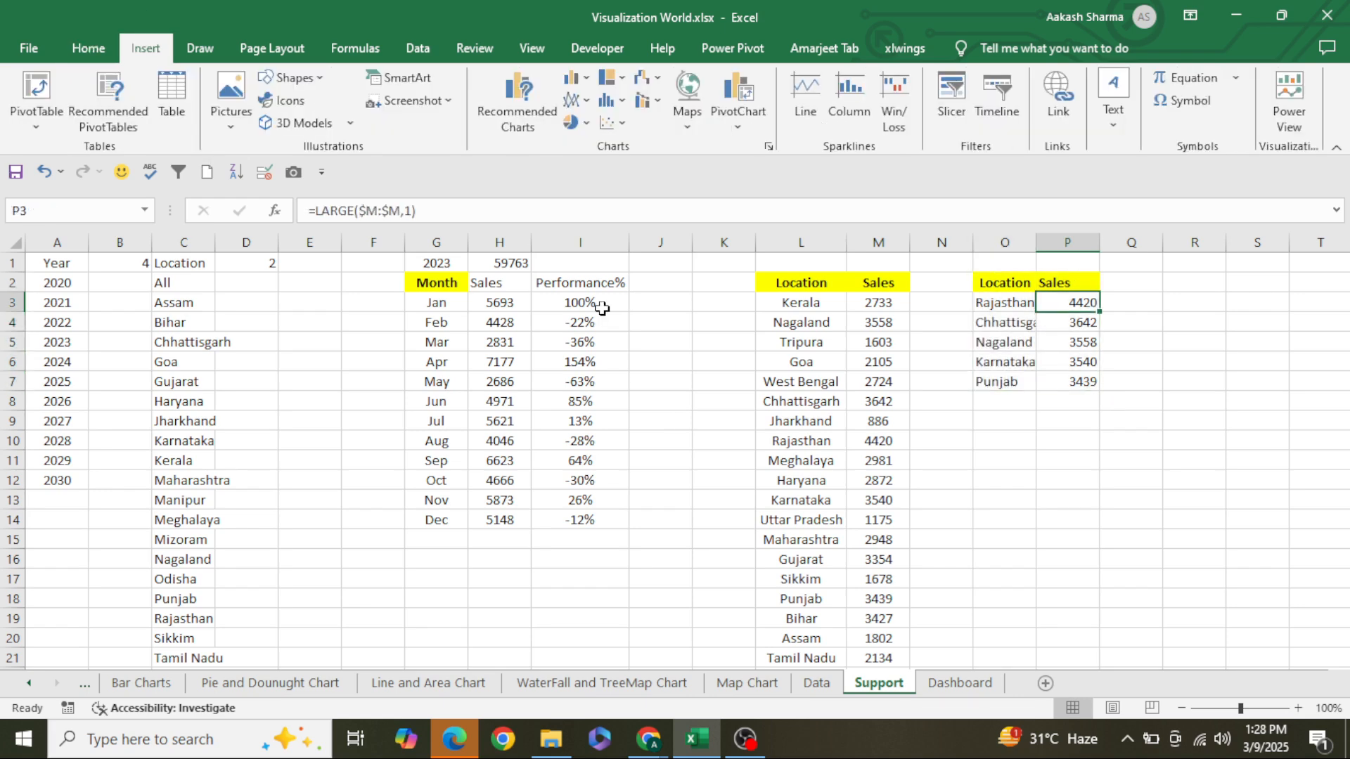
key(Up)
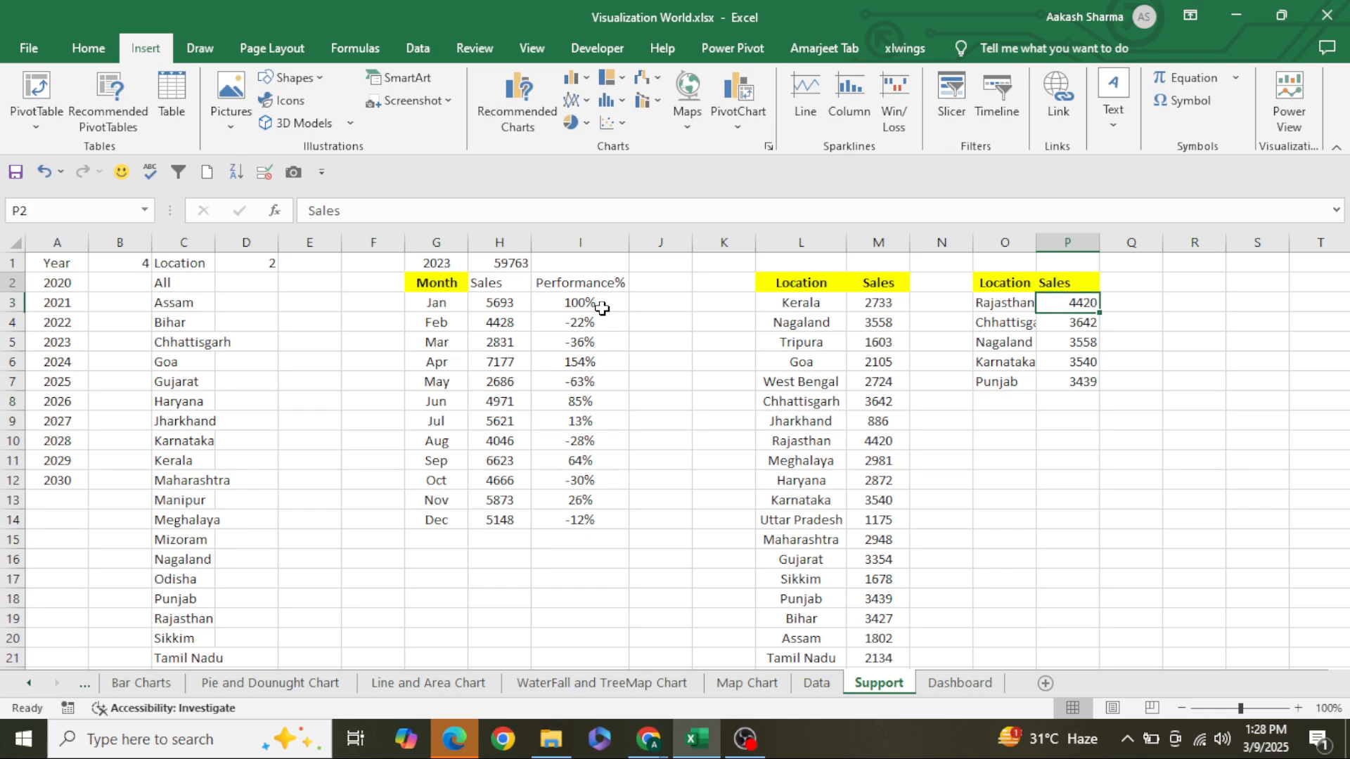
key(ctrl+a)
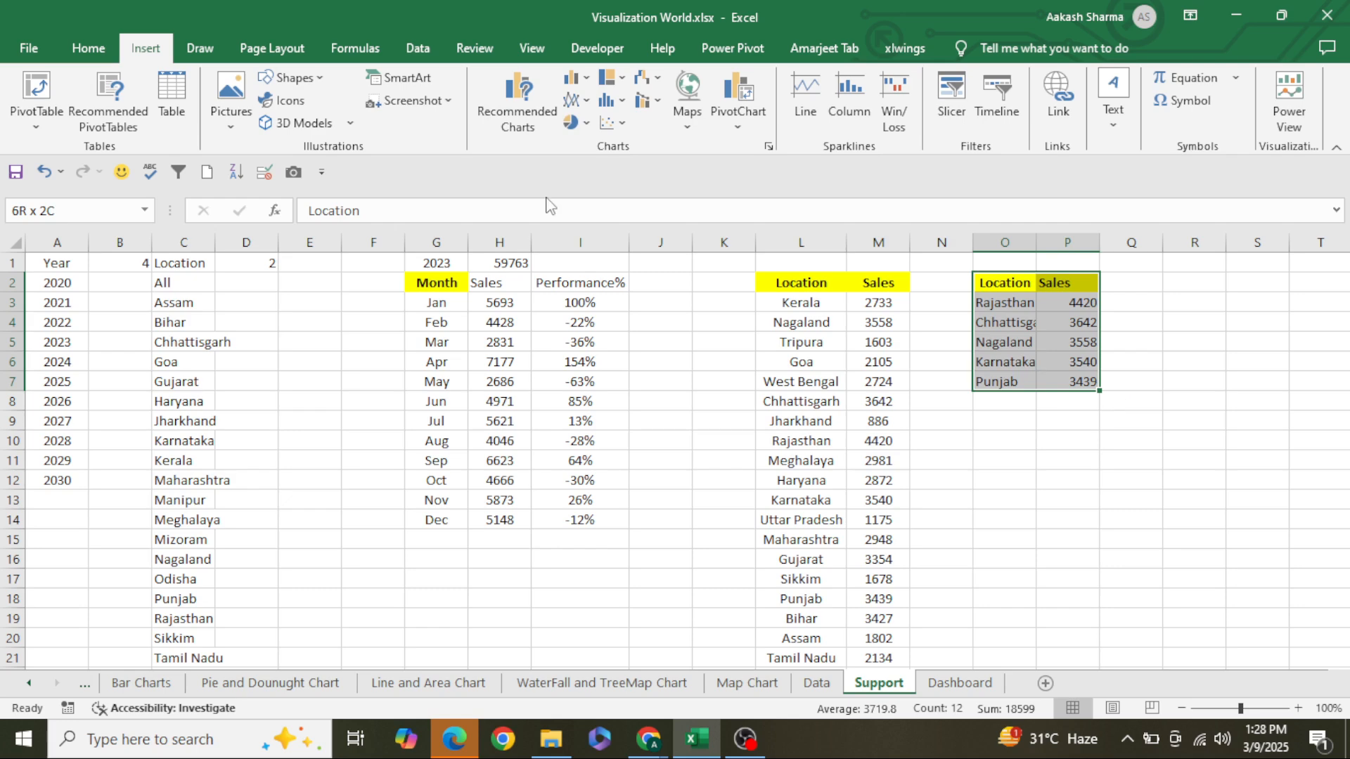
click(586, 124)
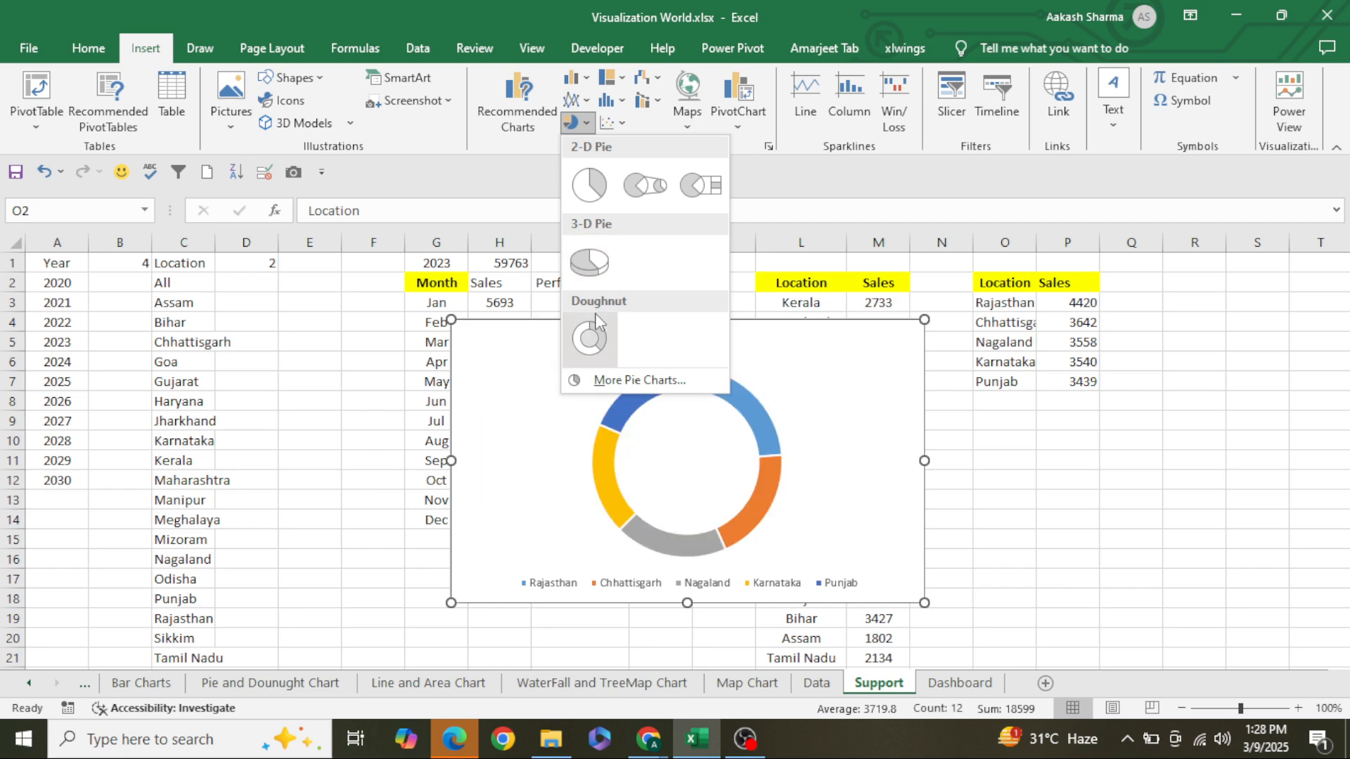
click(591, 338)
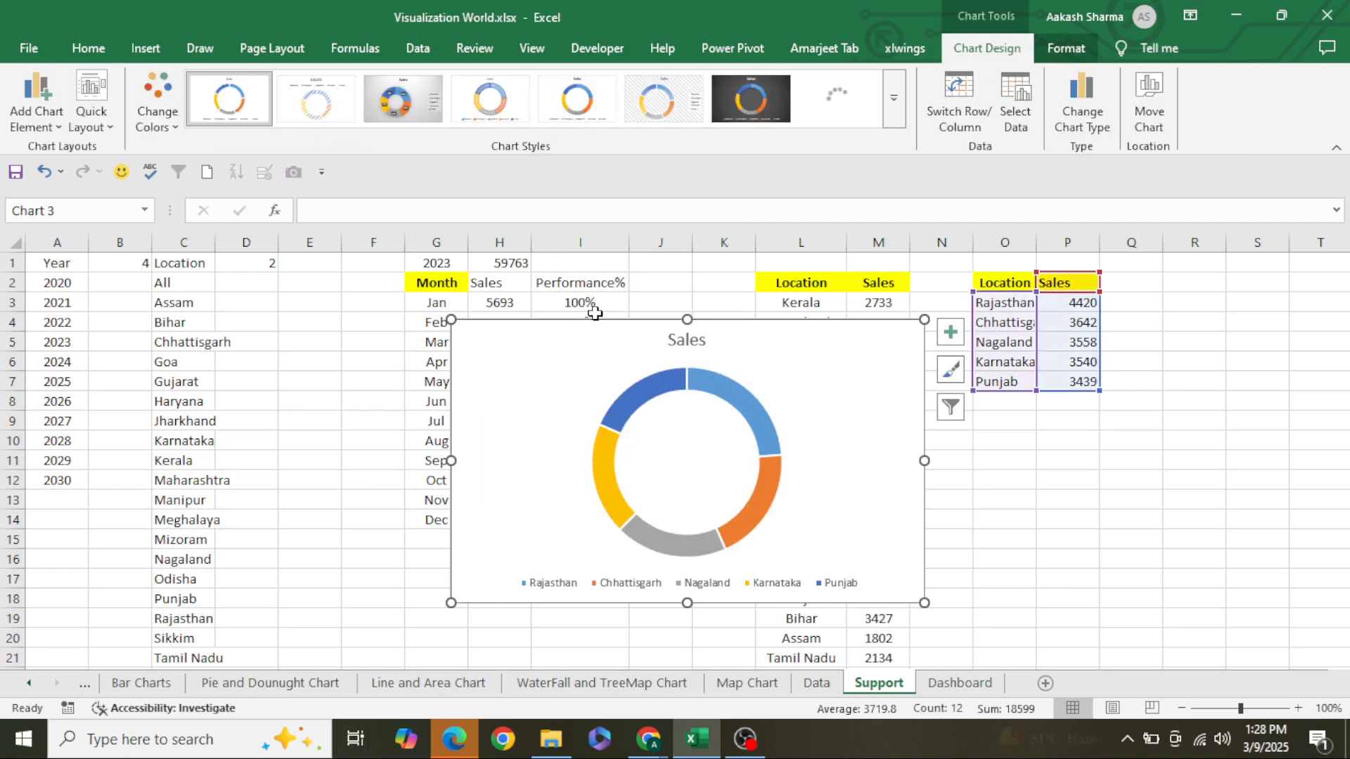
Paste the doughnut chart onto the Dashboard sheet and place it beside the month-on-month waterfall chart.
key(ctrl+Page_Down)
key(ctrl+v)
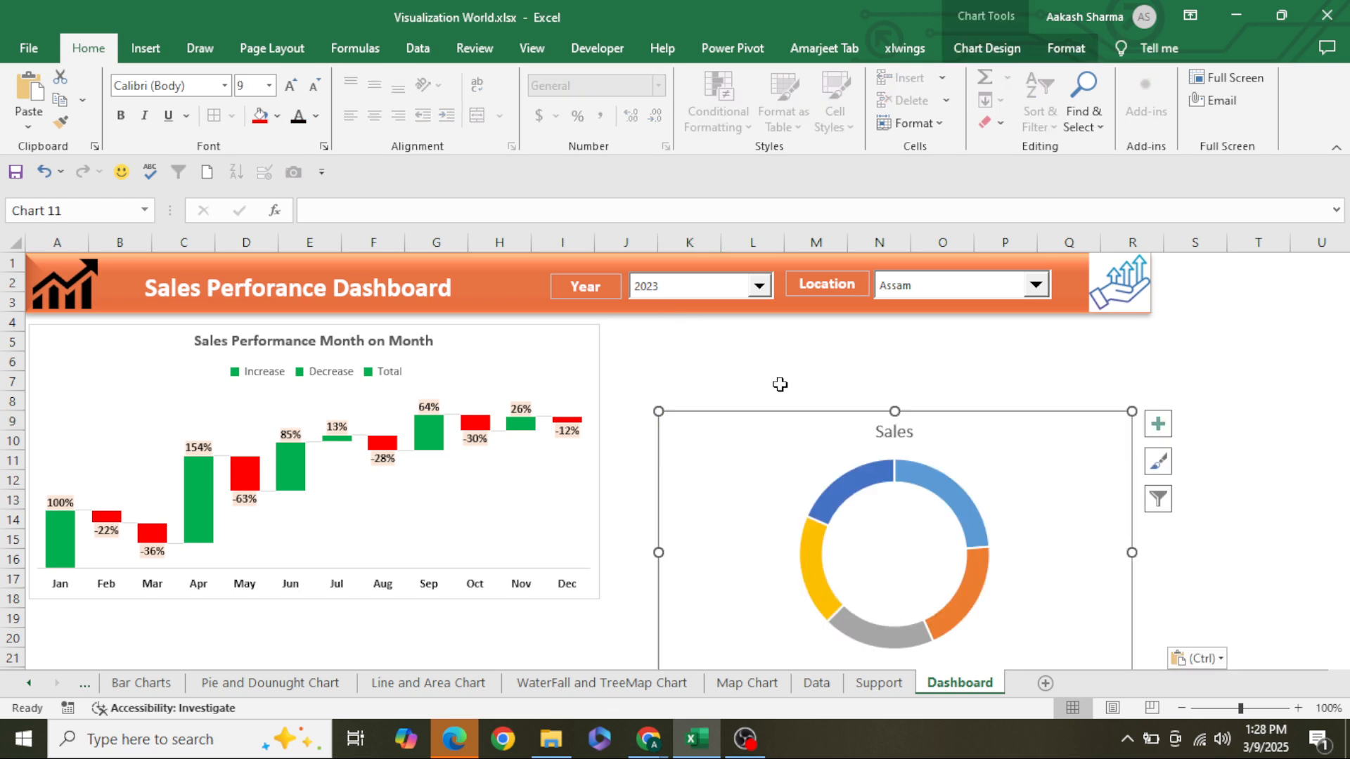
drag(748, 429, 683, 331)
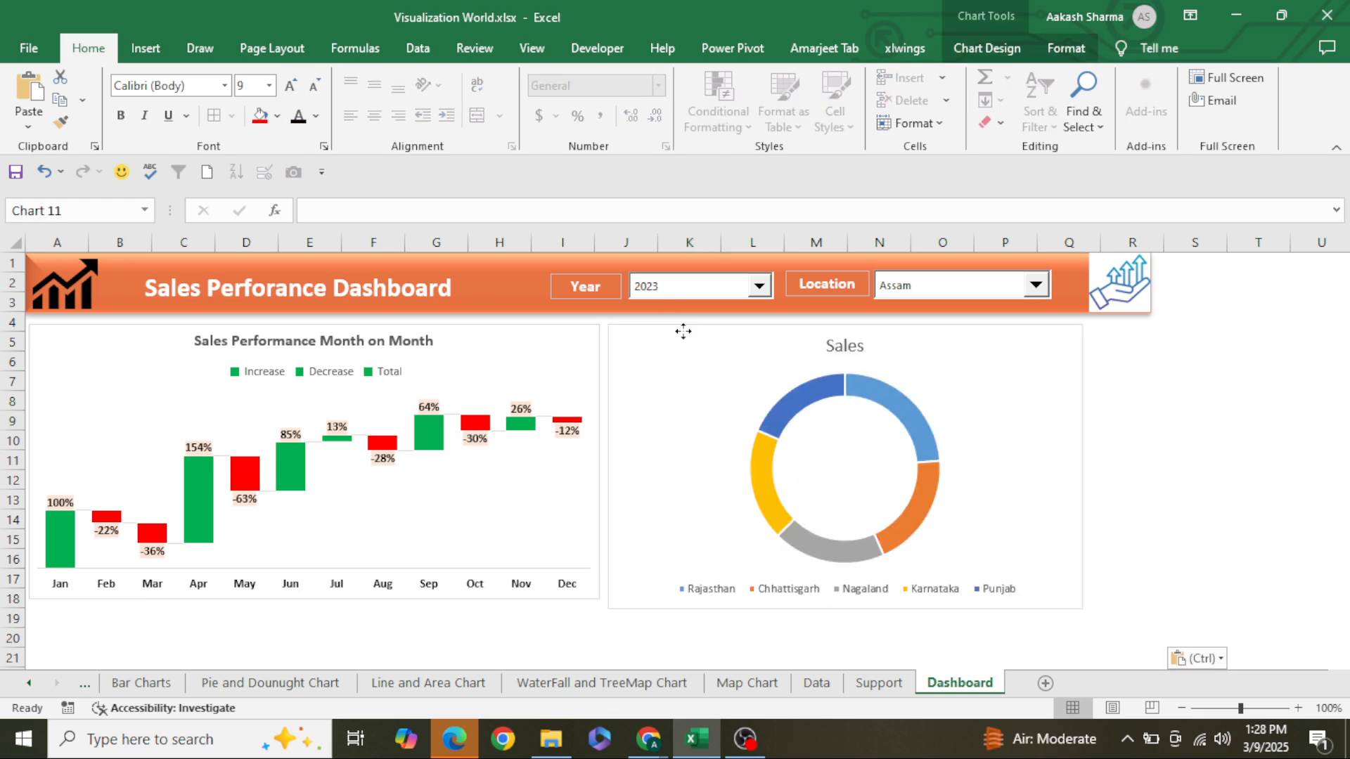
Copy the styled Sales doughnut from the Pie and Dounught Chart sheet and paste its formats onto the Dashboard doughnut.
click(284, 687)
click(647, 519)
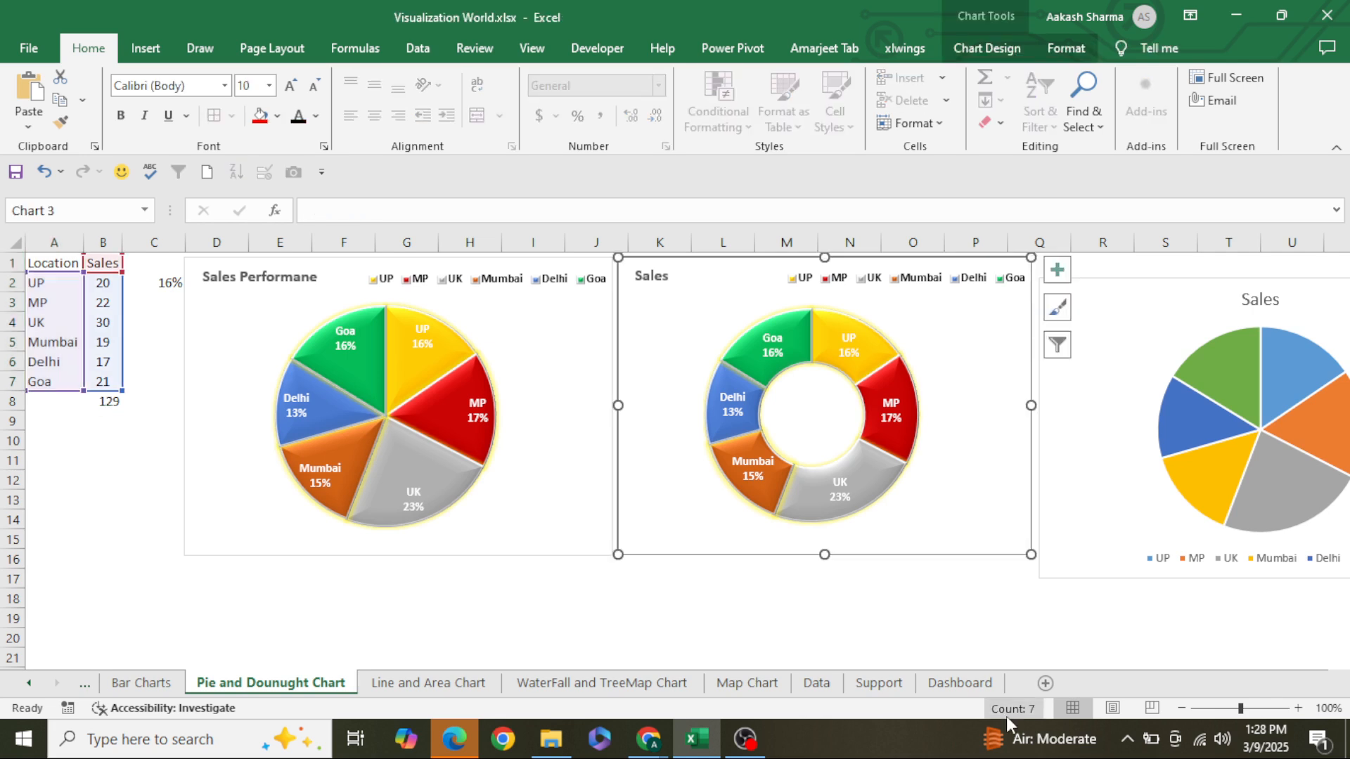
click(960, 683)
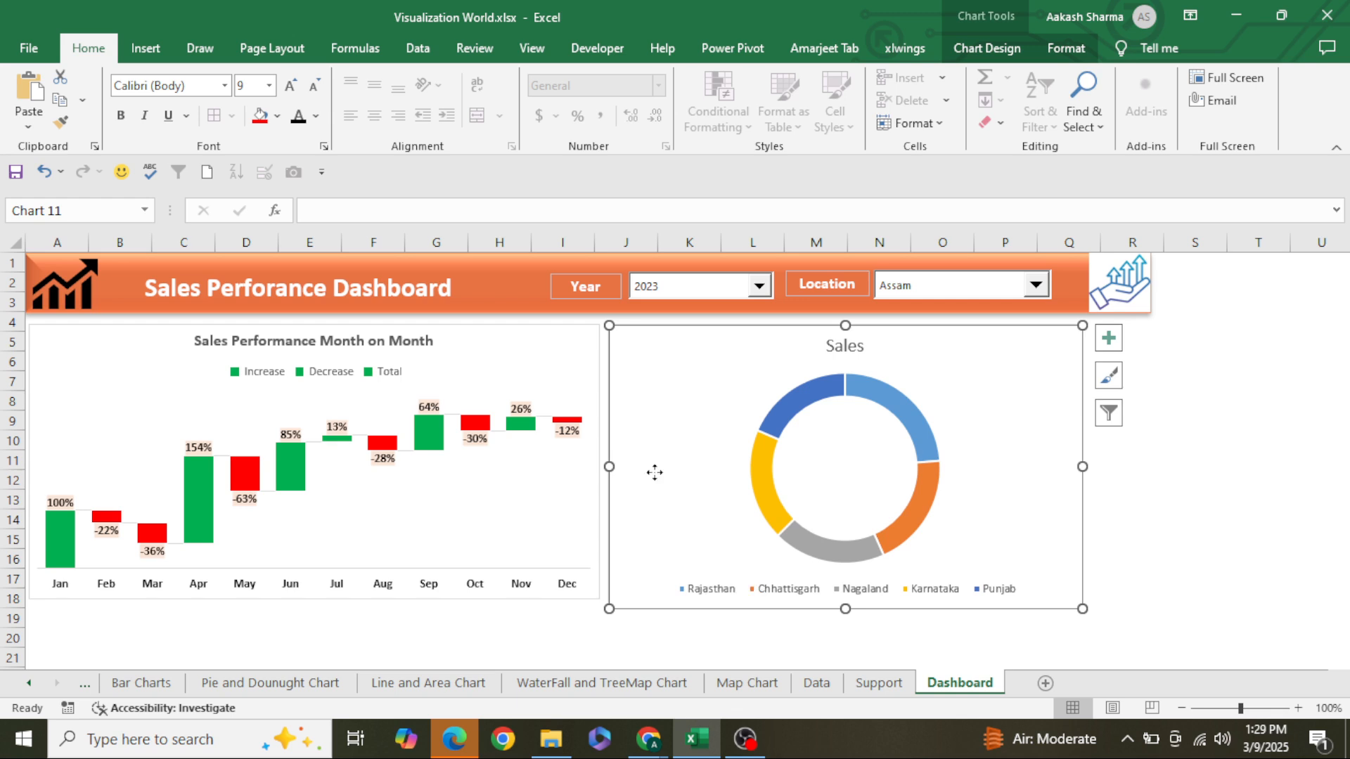
key(ctrl+alt+v)
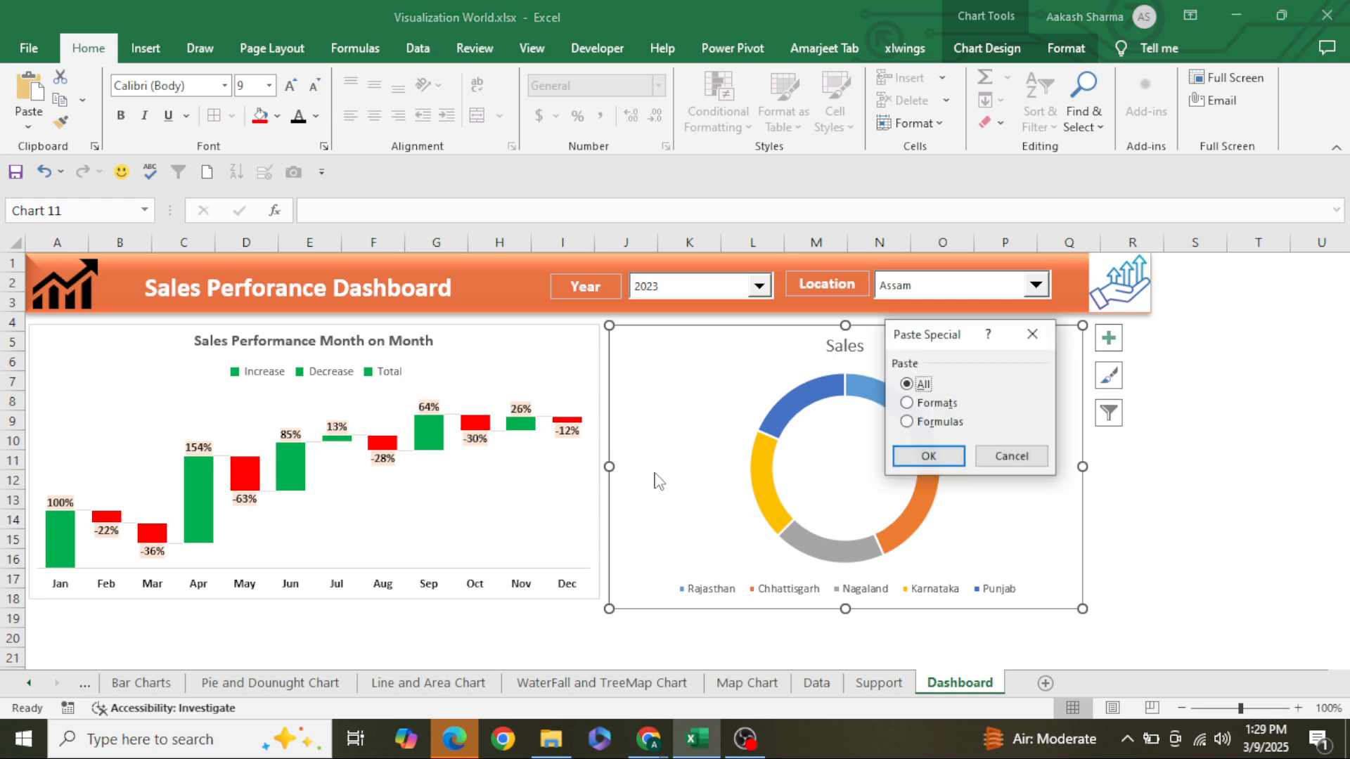
key(Return)
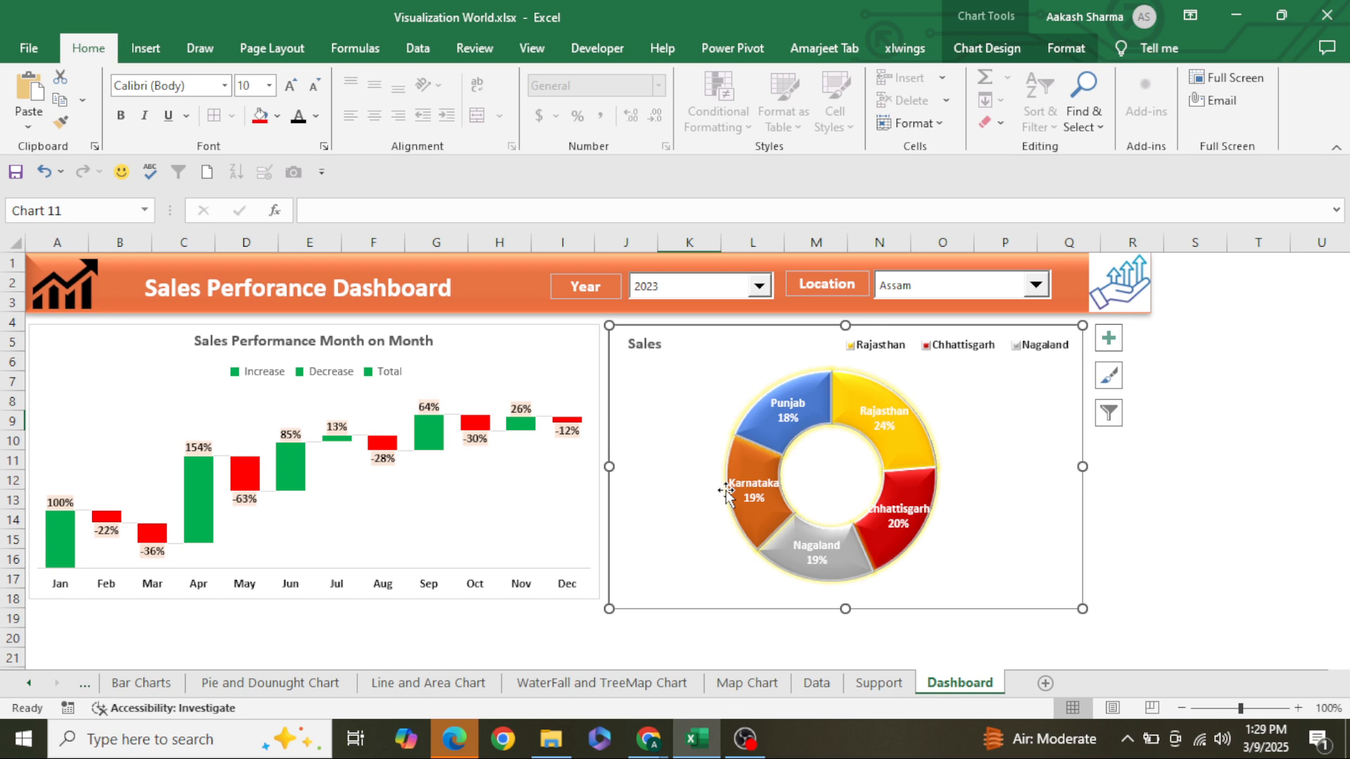
click(1131, 501)
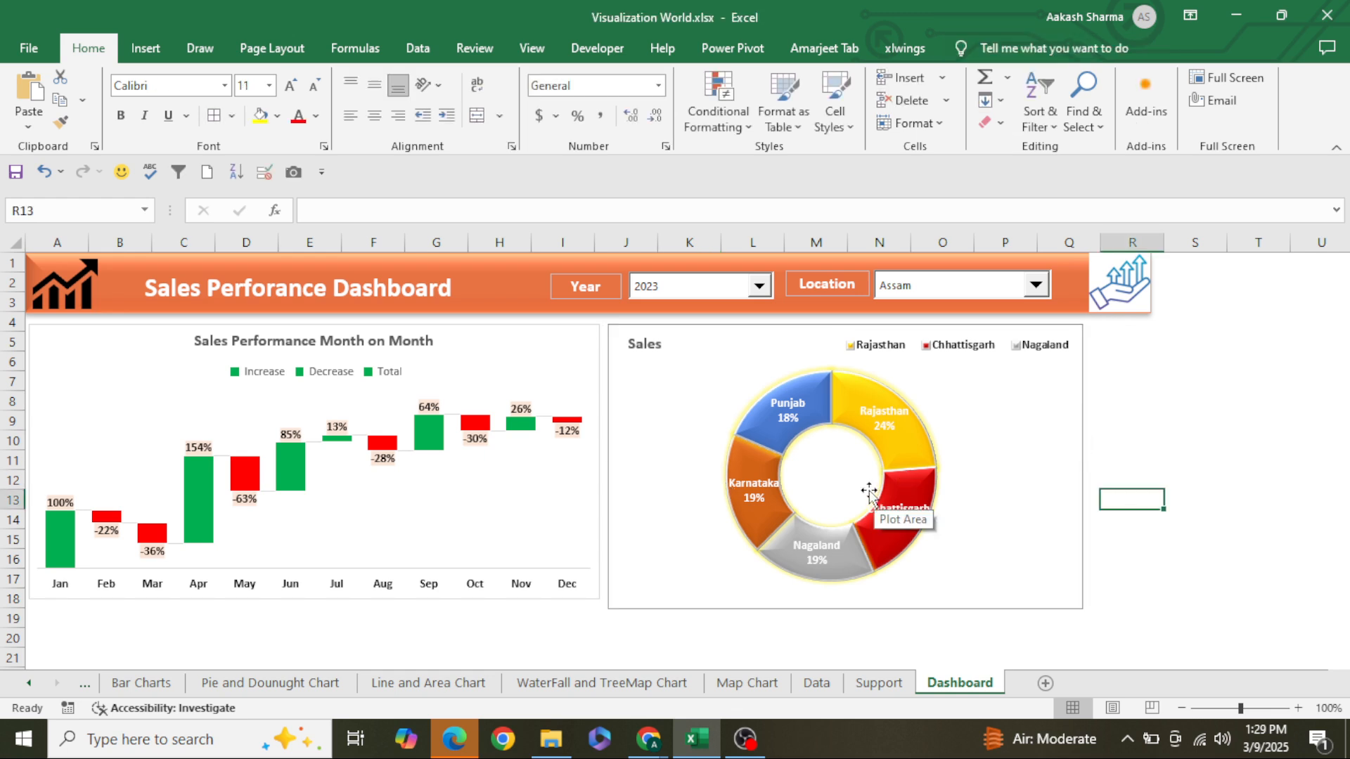
click(899, 463)
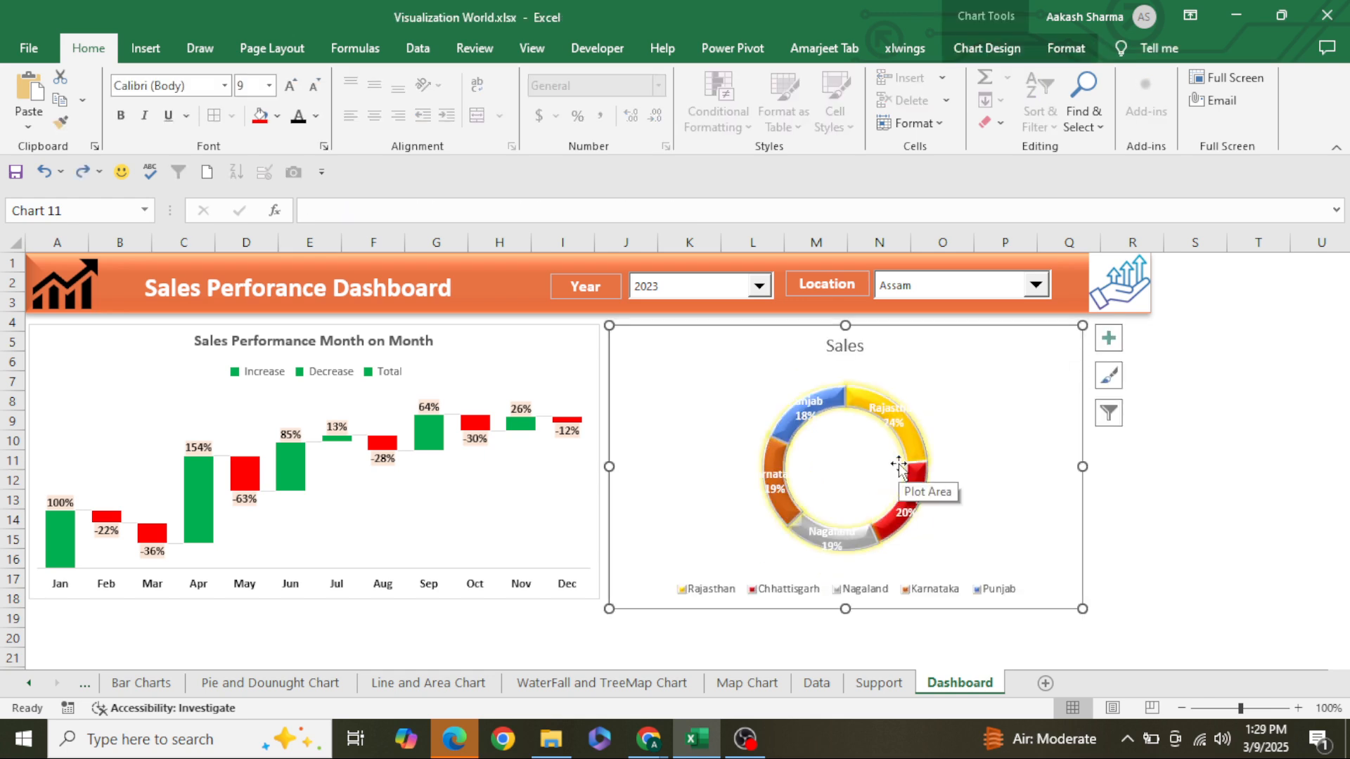
key(Delete)
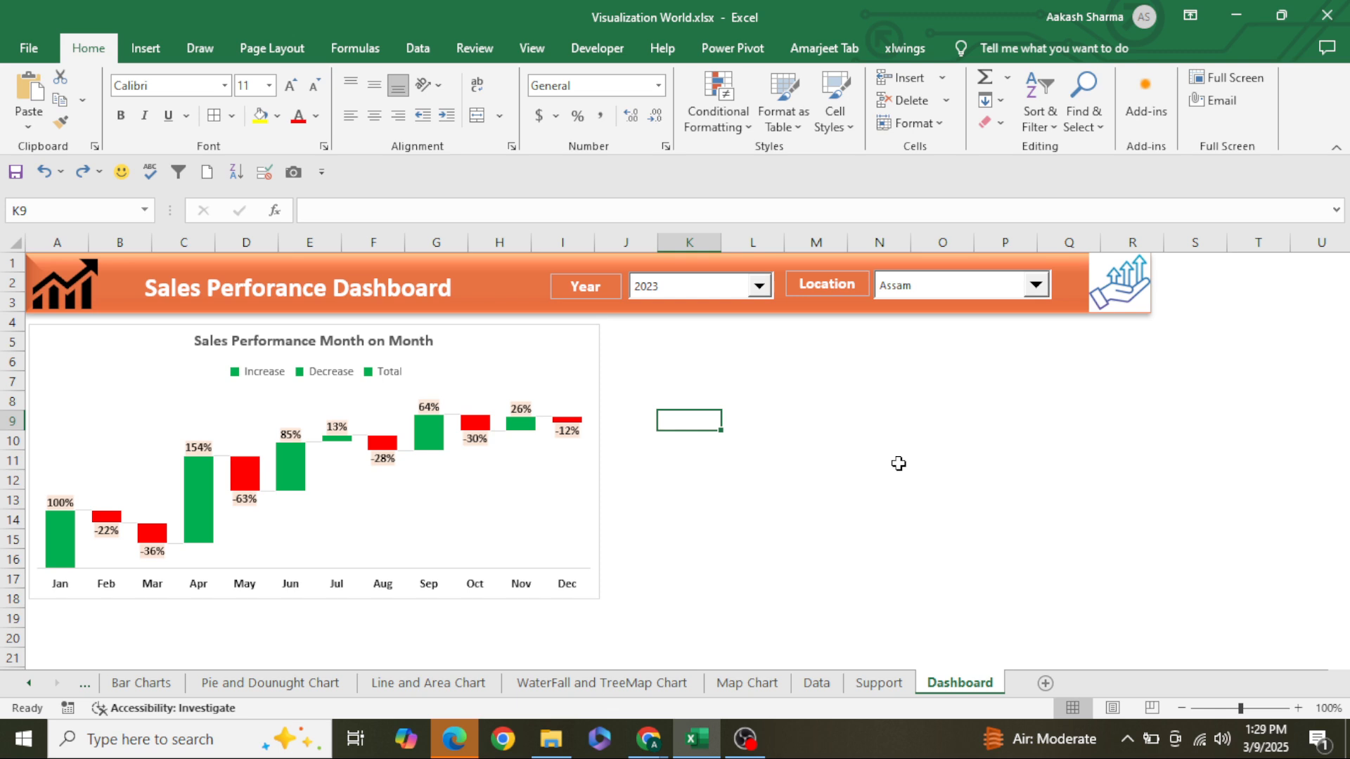
key(ctrl+z)
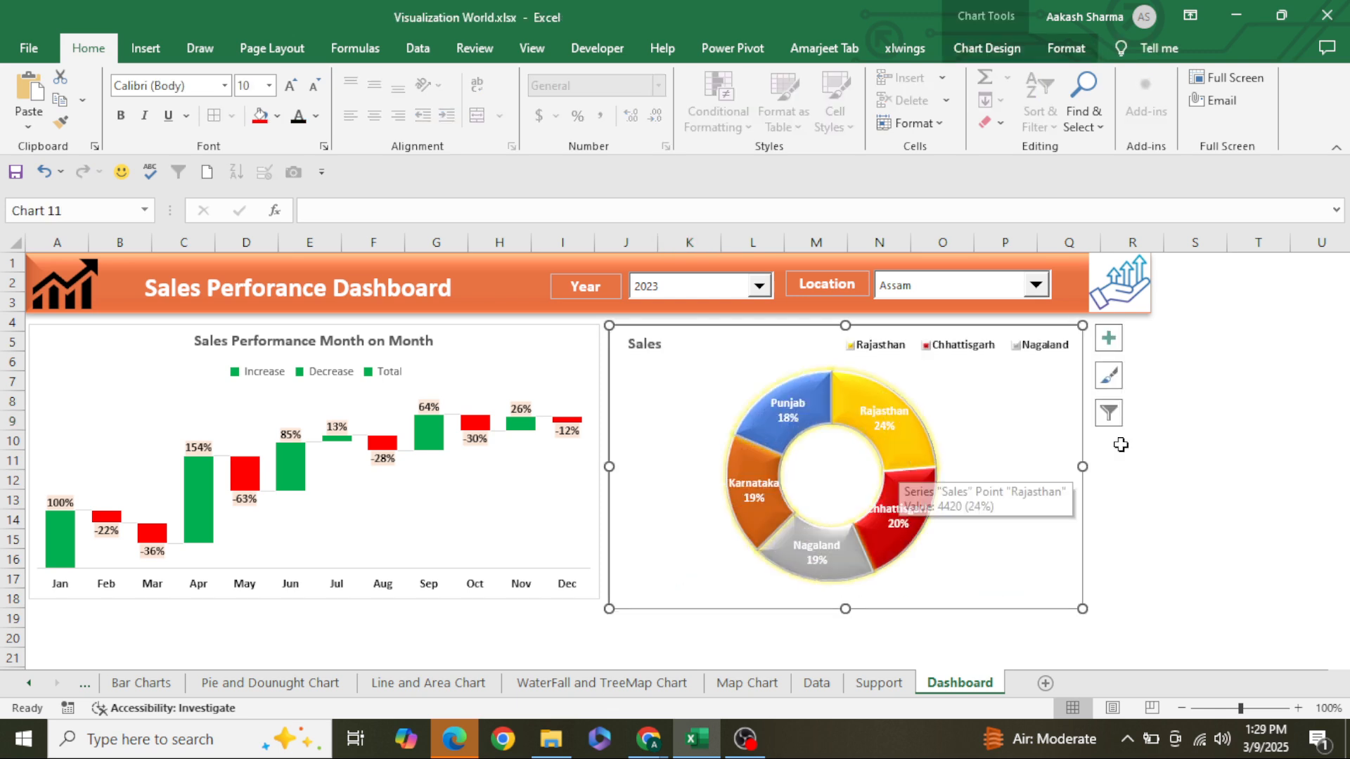
click(1120, 445)
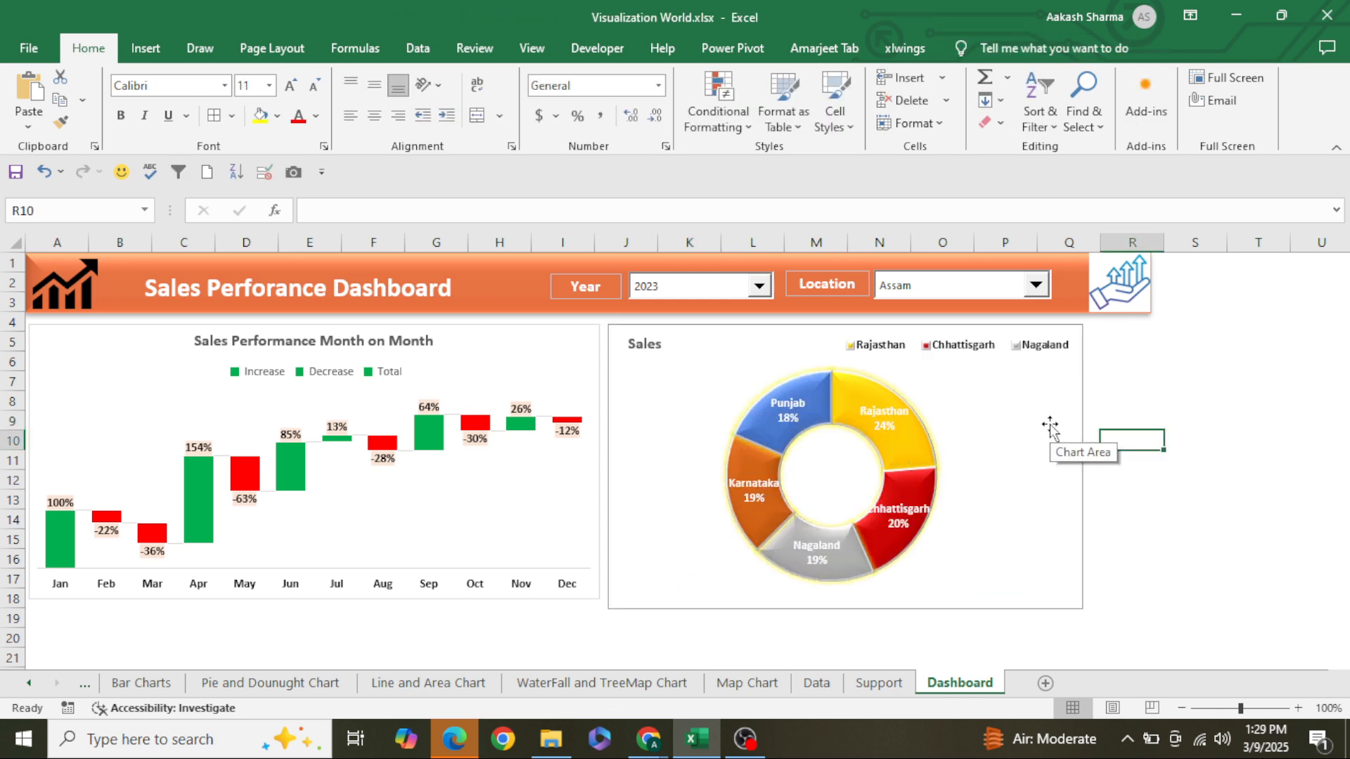
key(Home)
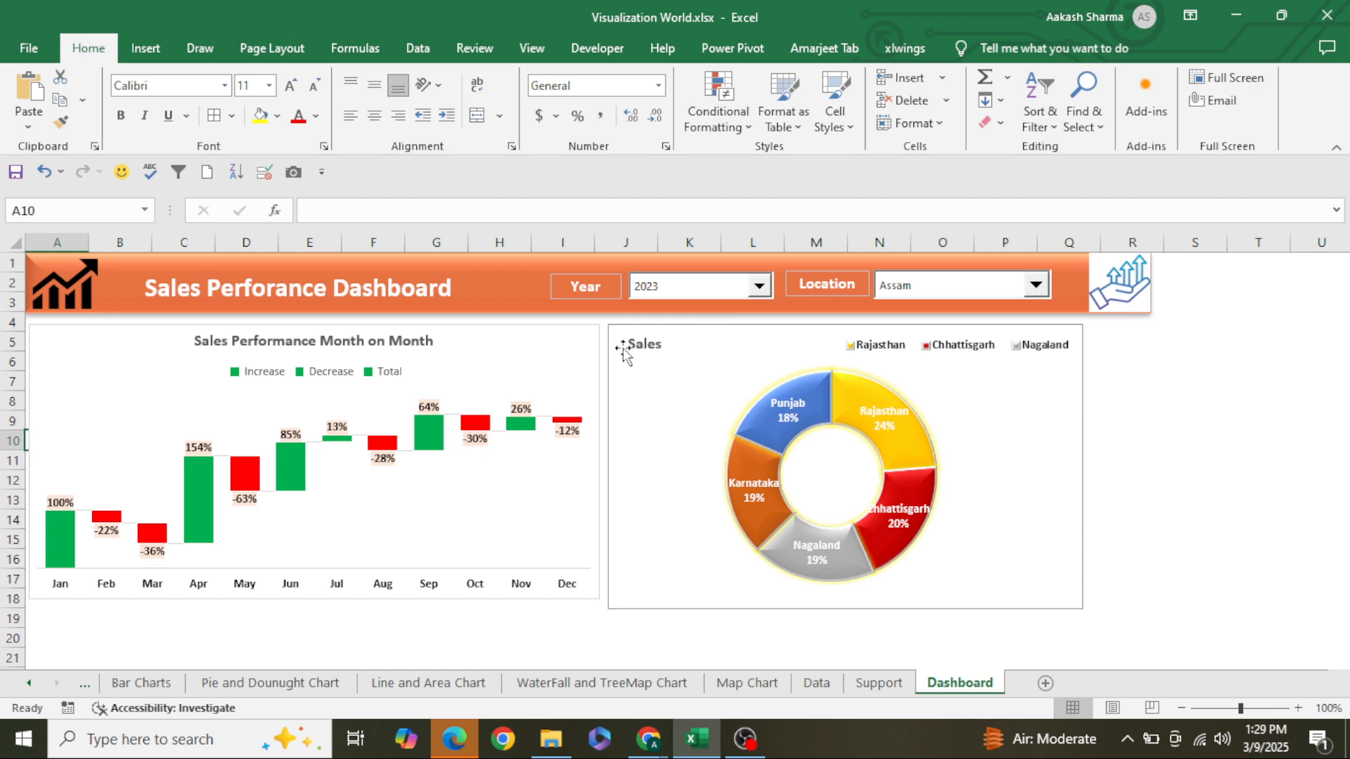
Change the Dashboard doughnut chart's title to "Top 5 Locations".
click(641, 344)
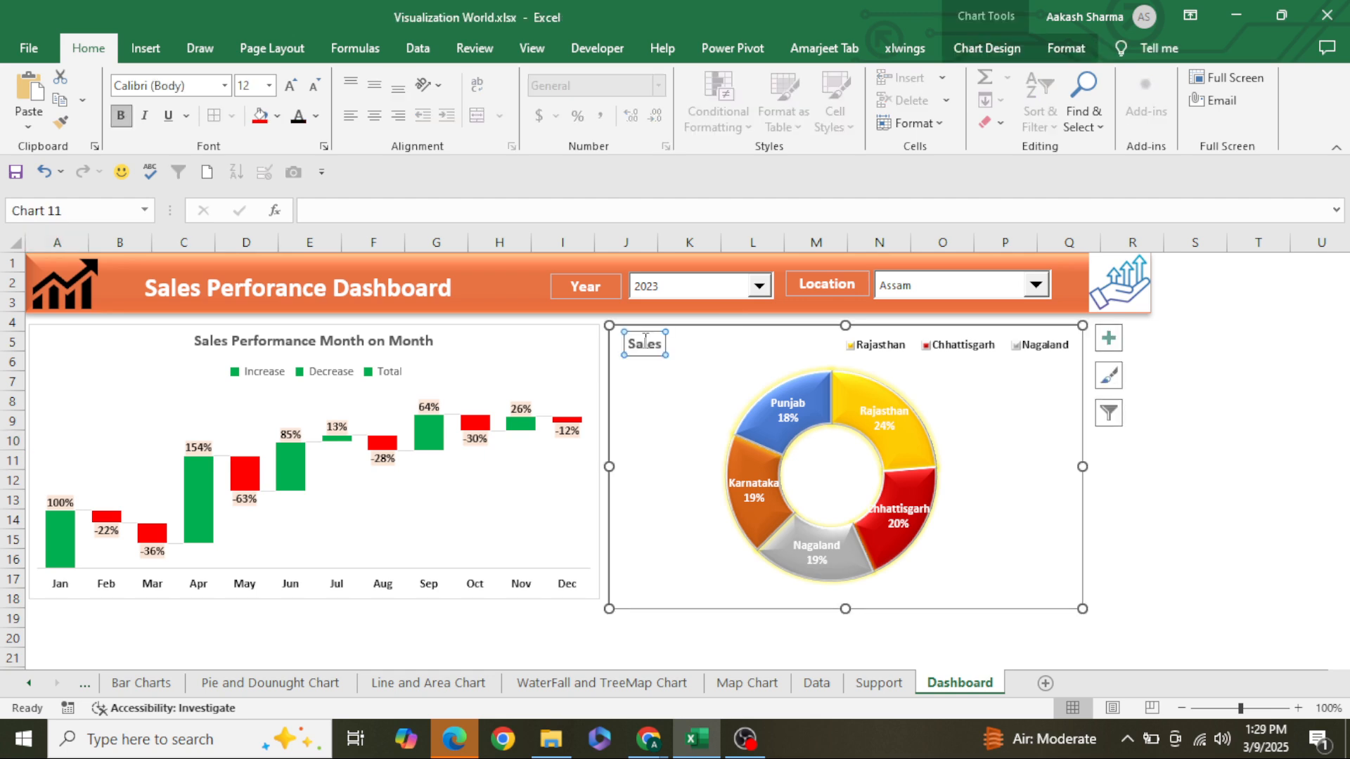
click(646, 342)
text(P)
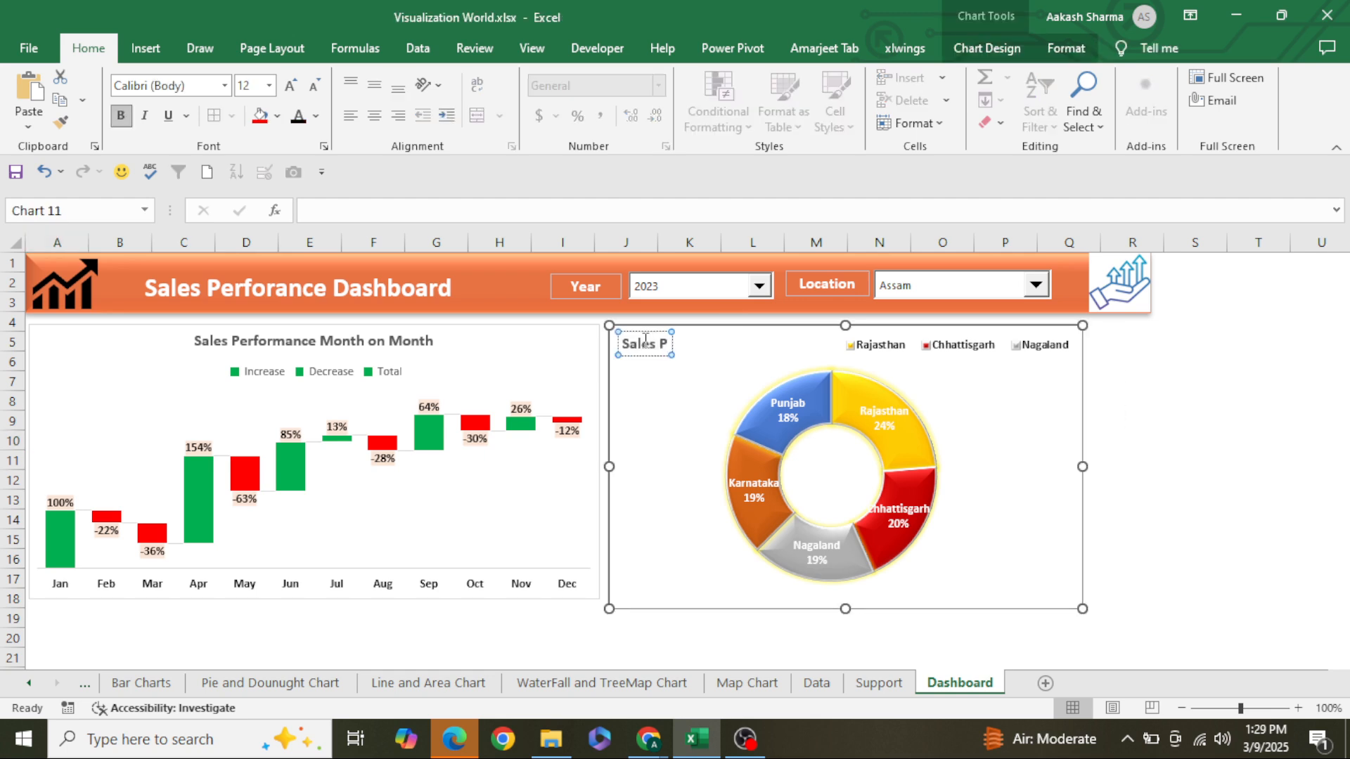
key(BackSpace)
key(BackSpace)
key(BackSpace)
key(BackSpace)
key(BackSpace)
key(BackSpace)
key(BackSpace)
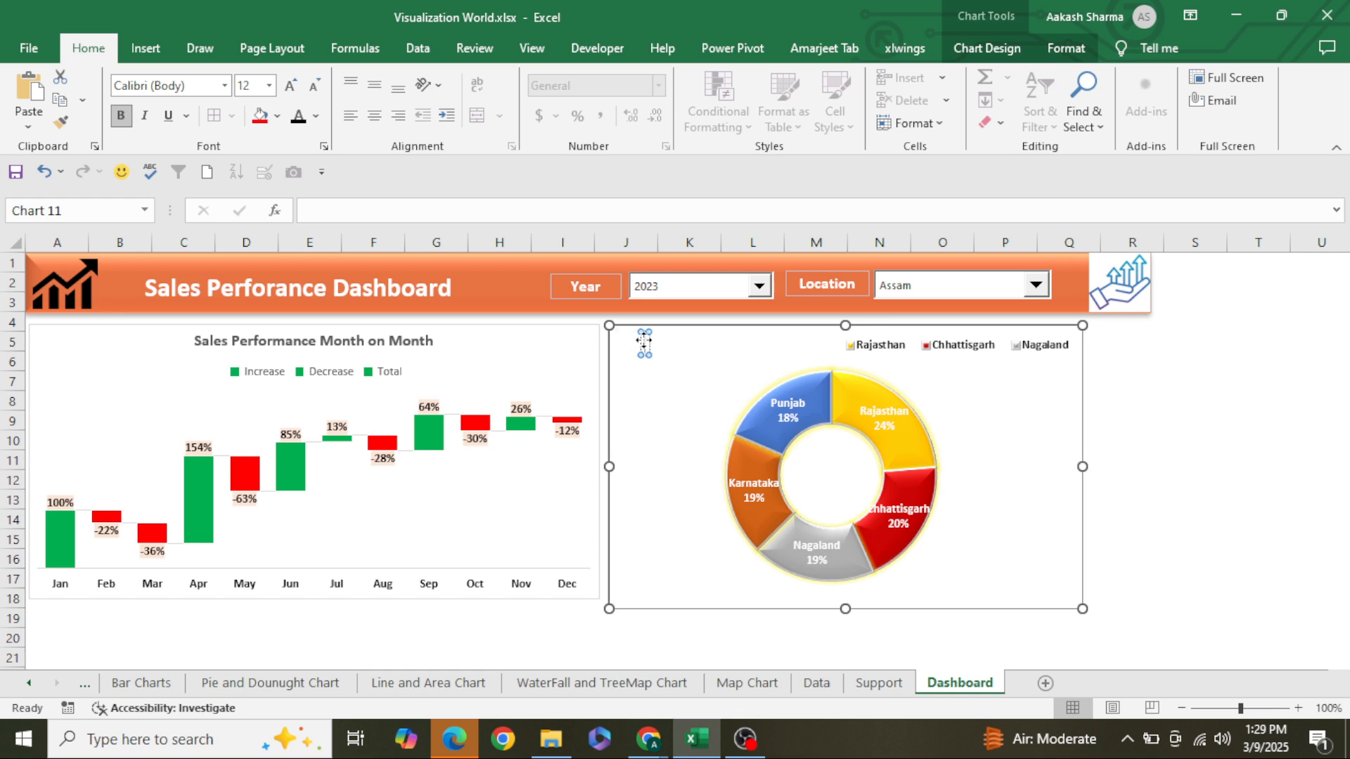
text(Top 5)
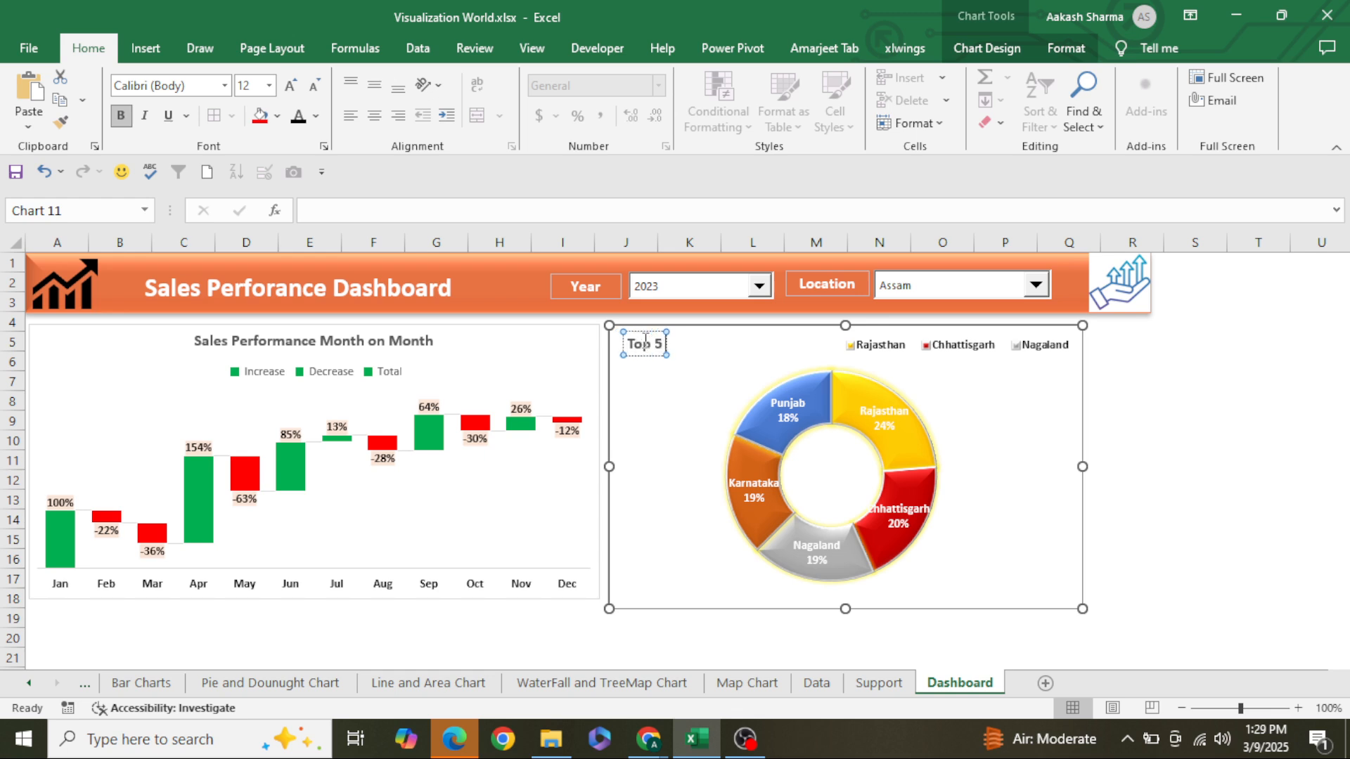
text( Lo)
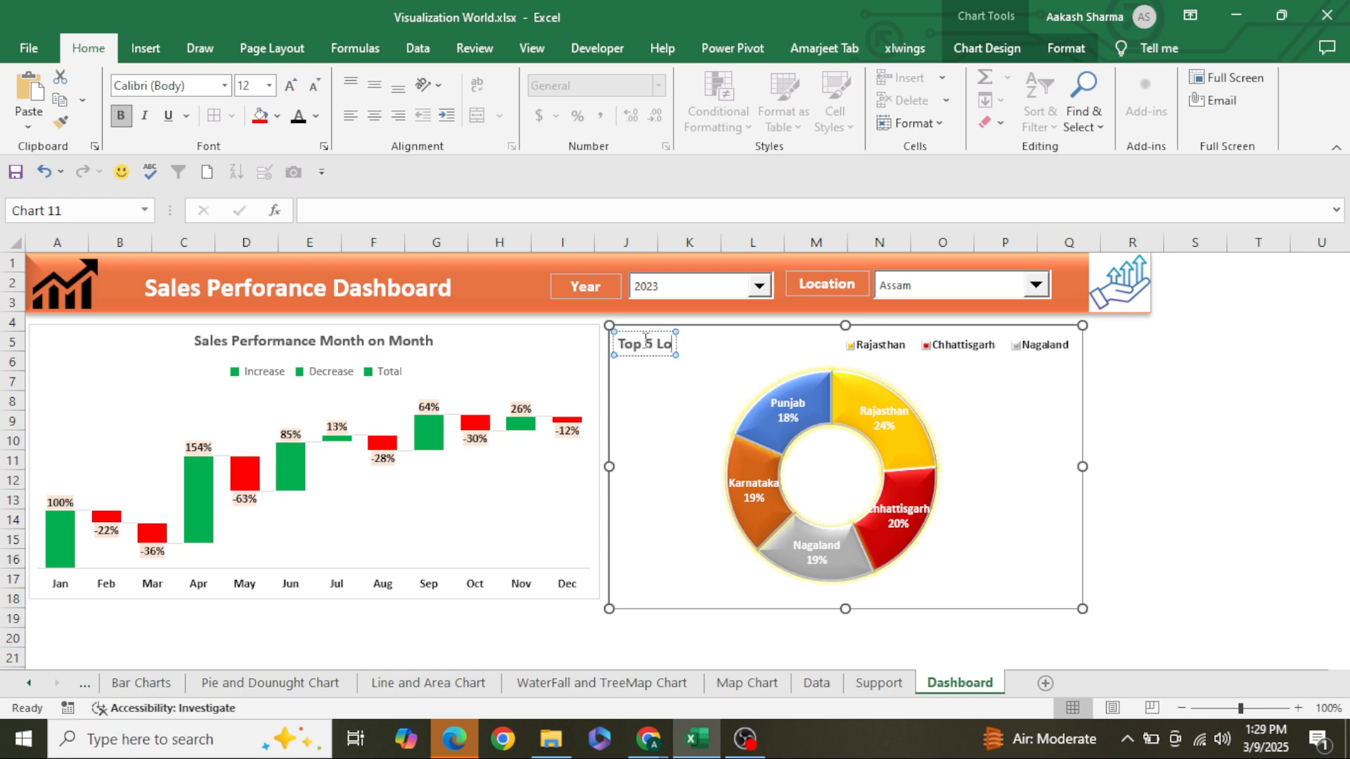
key(BackSpace)
key(BackSpace)
key(BackSpace)
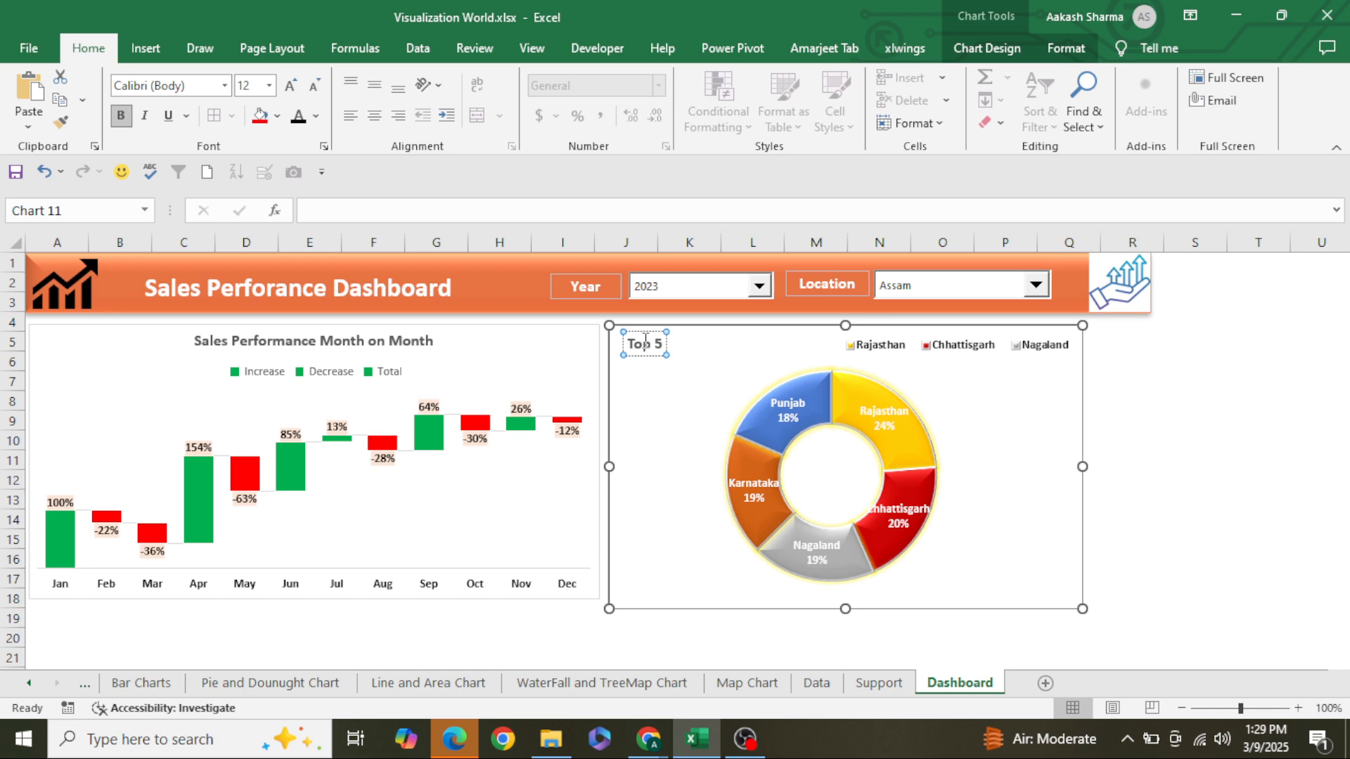
text(Loca)
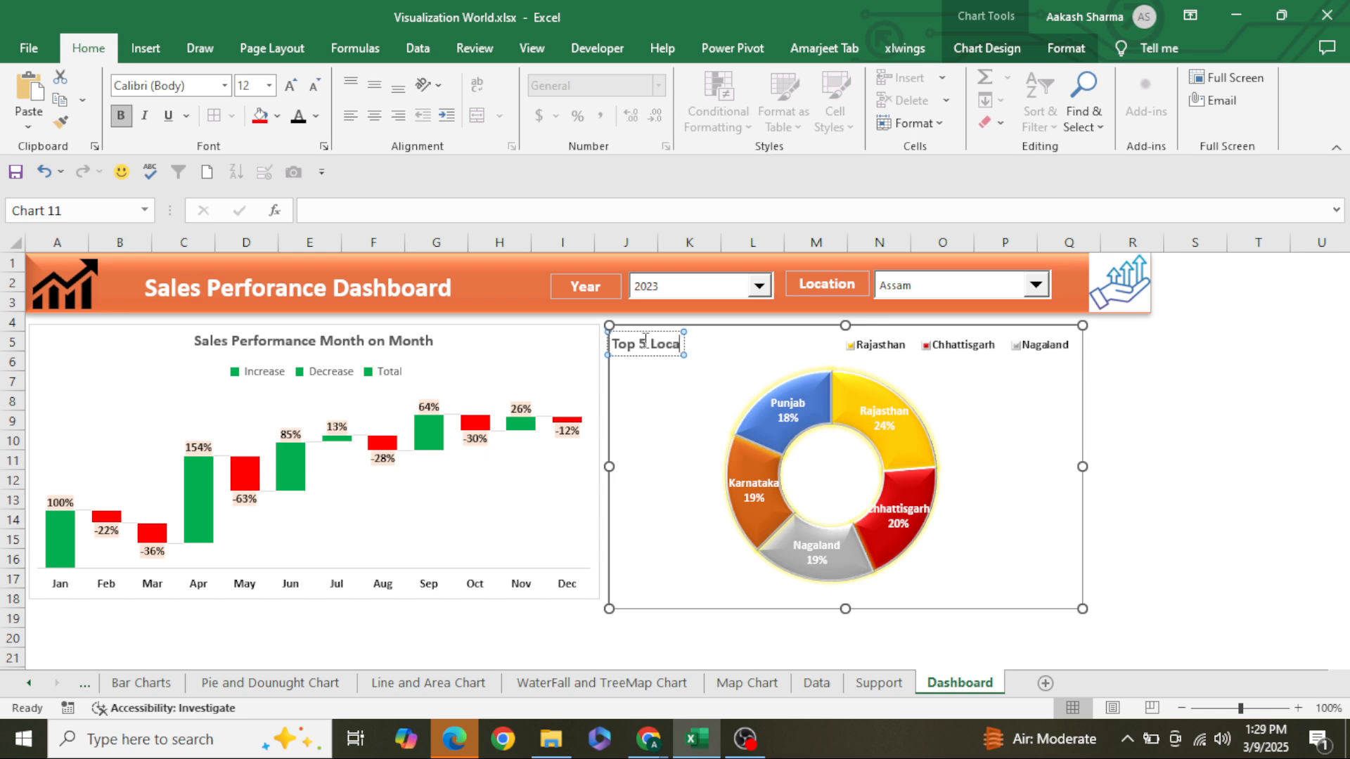
text(tions)
Change the Dashboard doughnut chart's title to "Top 5 good Performer Locations".
click(647, 343)
text(good P)
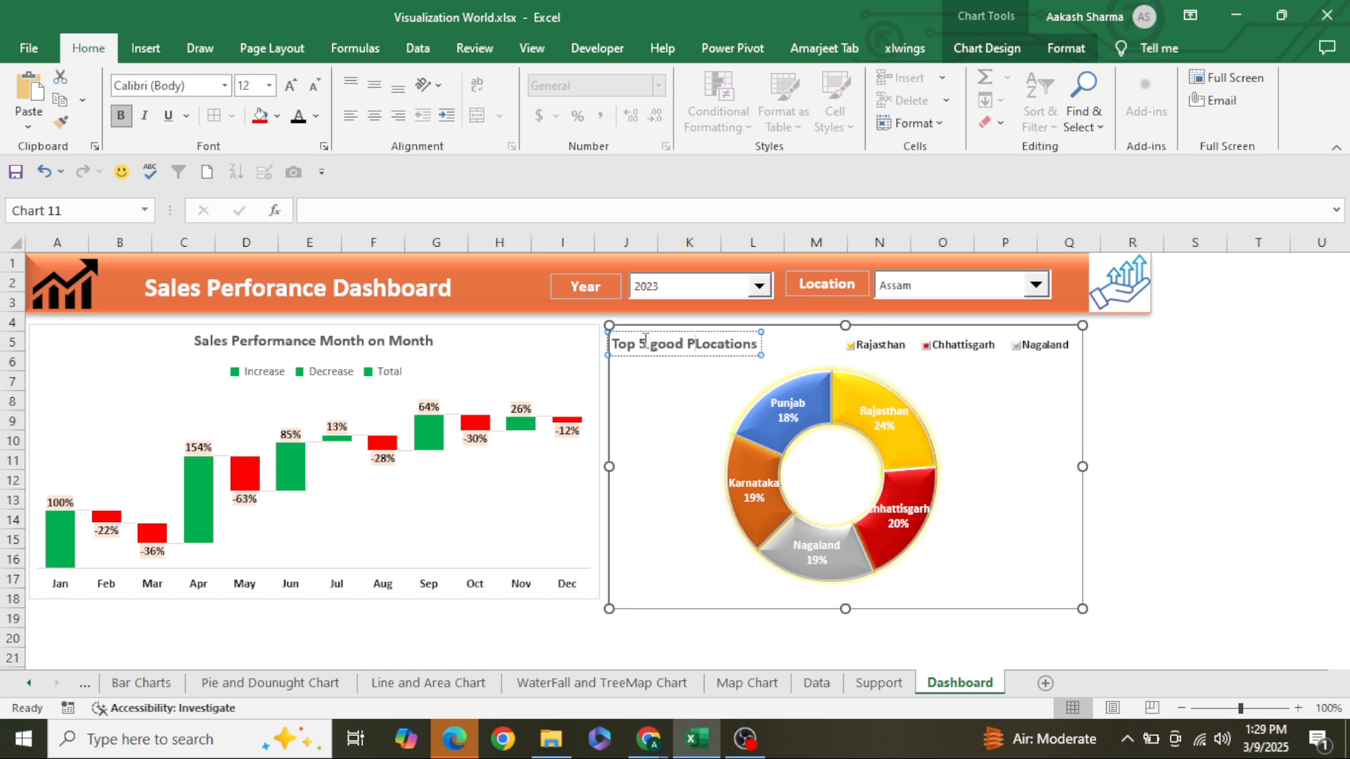
text(erform)
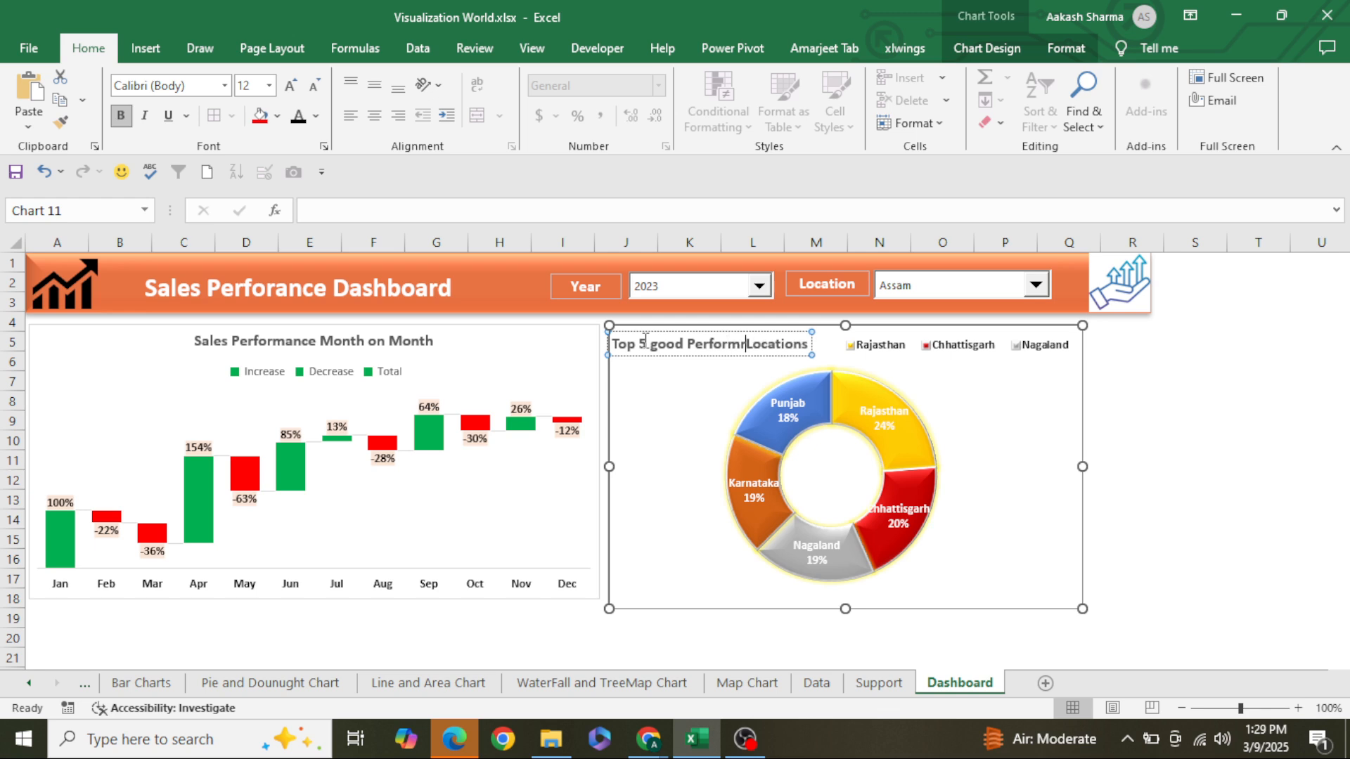
text(er)
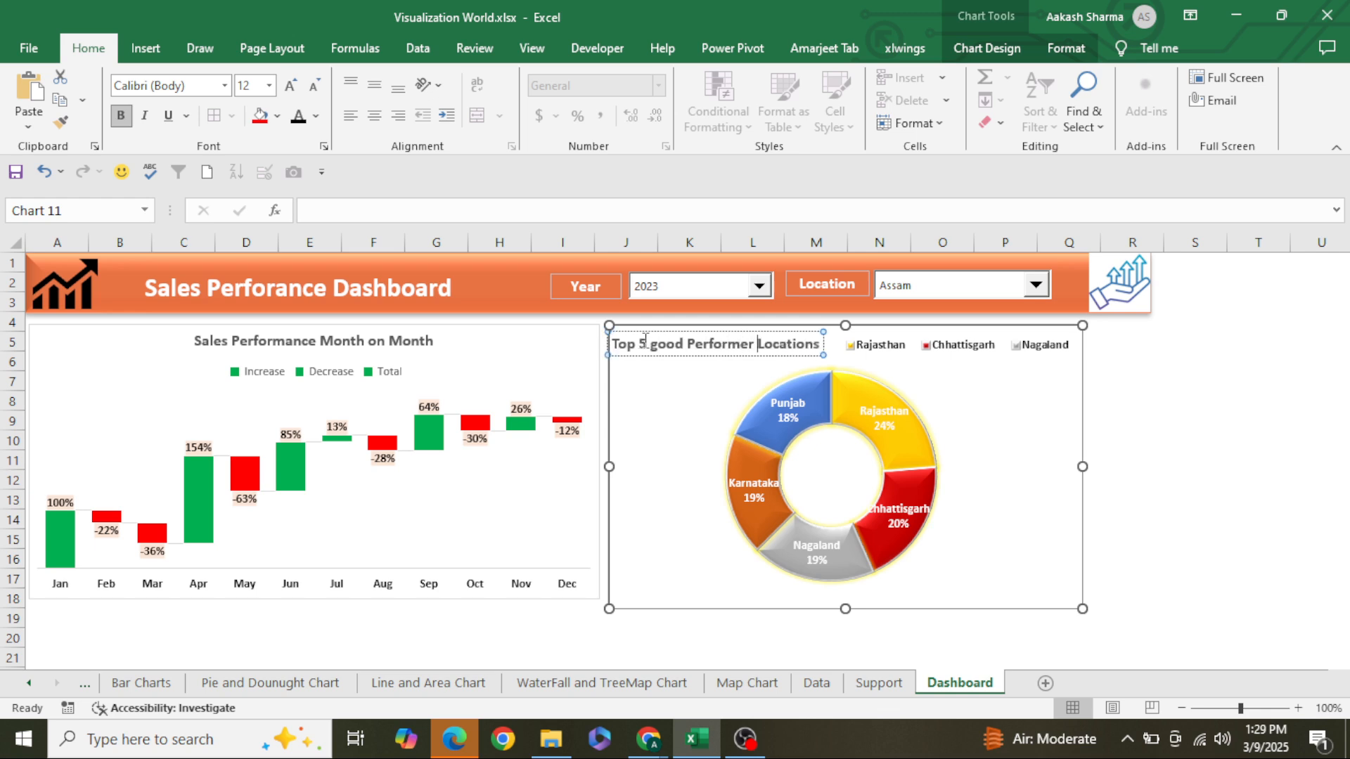
click(1130, 380)
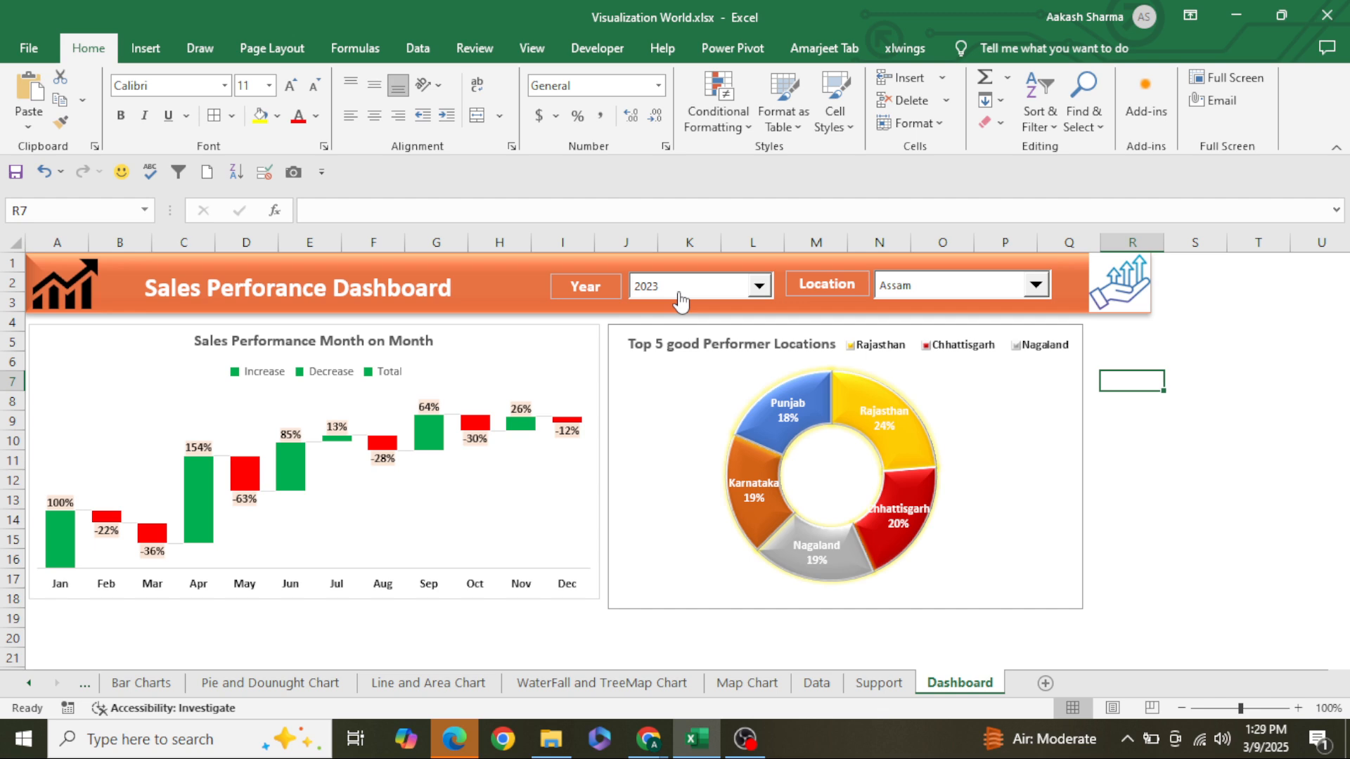
Set the dashboard's Year filter to 2024.
click(680, 301)
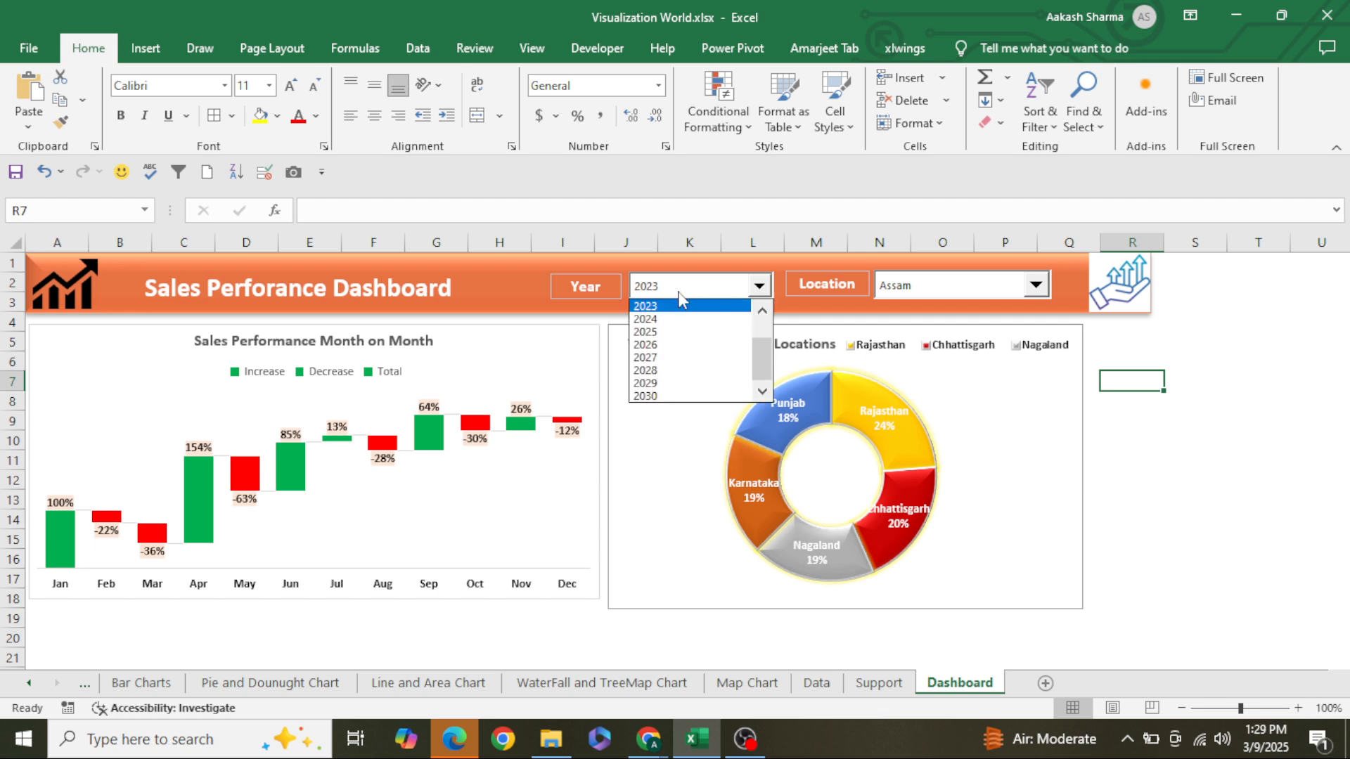
click(661, 320)
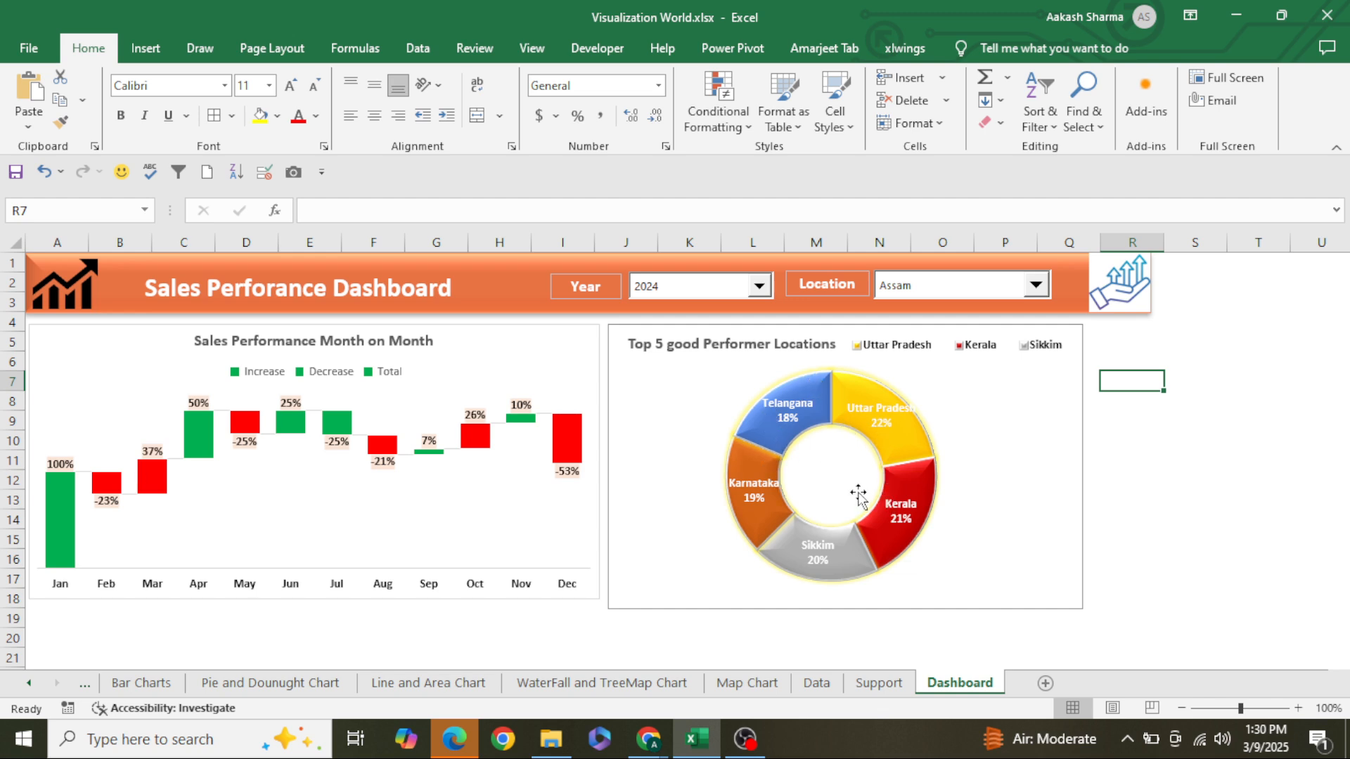
click(1164, 517)
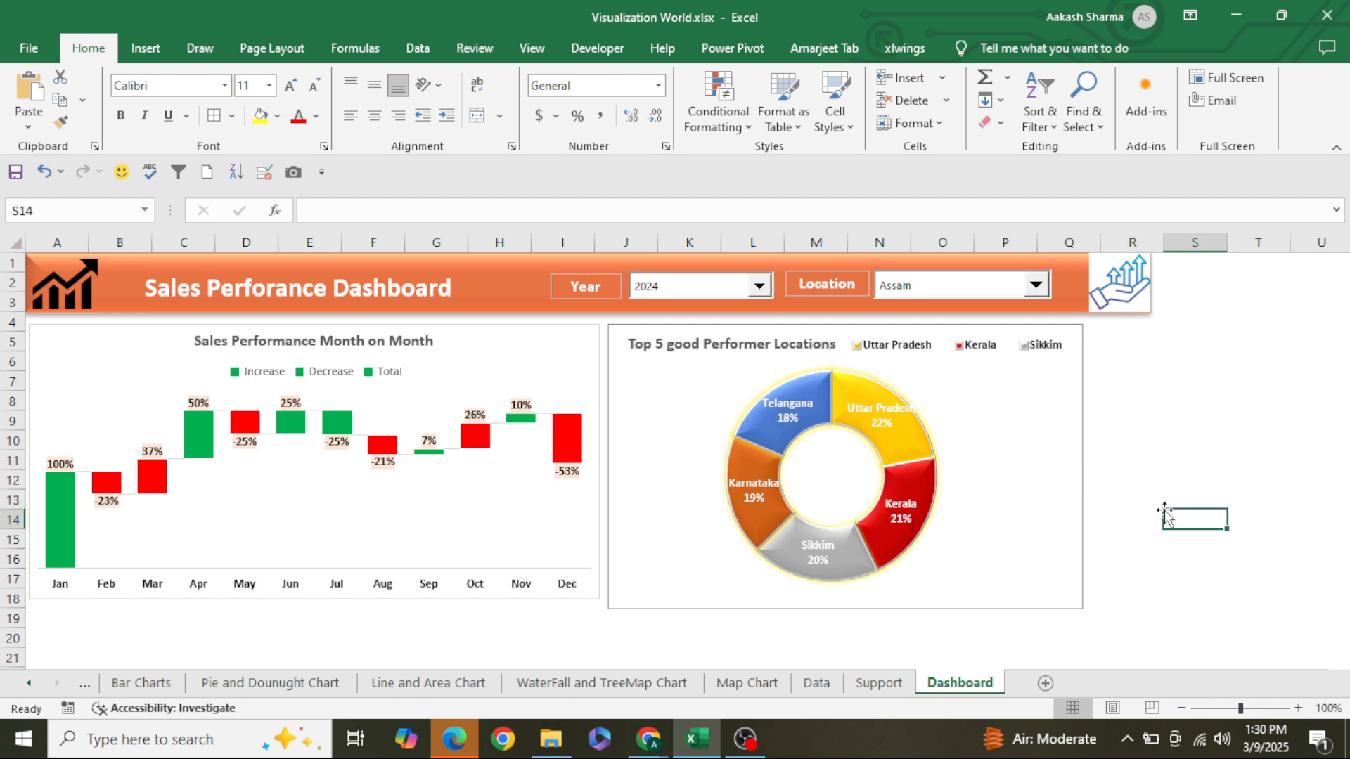
Widen the doughnut chart to the end of the dashboard banner and match its bottom edge to the waterfall chart.
click(1078, 512)
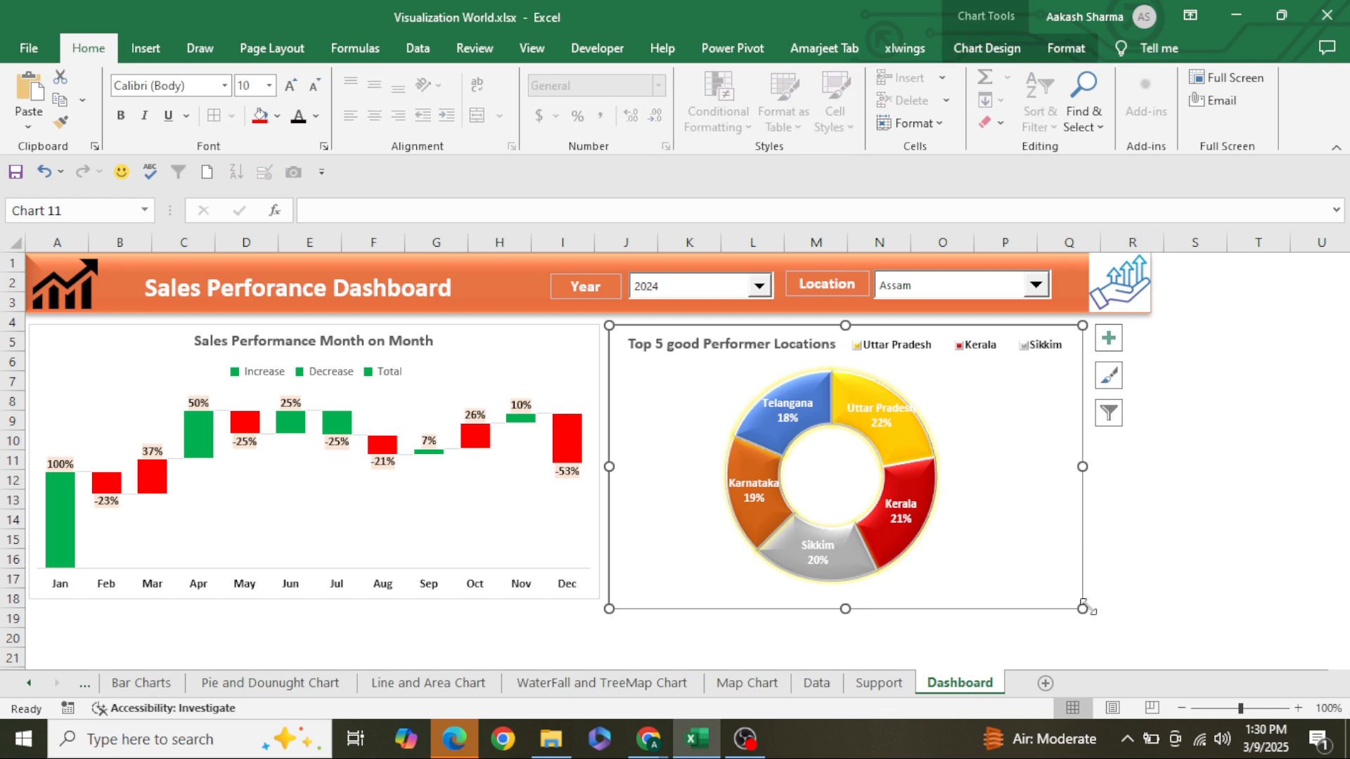
drag(1083, 609, 1142, 600)
click(1217, 521)
key(Home)
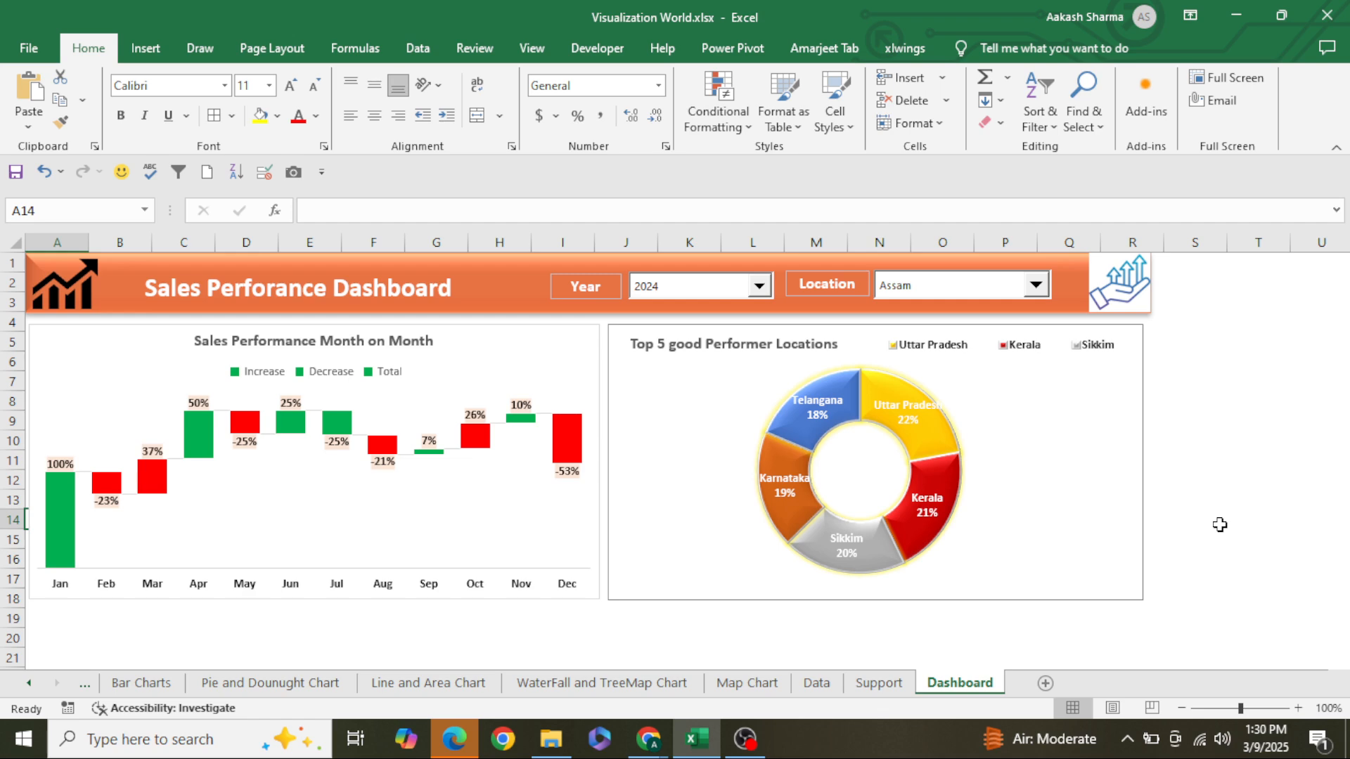
Read the map chart requirement in cell G6 of the Data sheet.
key(ctrl+Page_Up)
key(ctrl+Page_Up)
key(Down)
key(Down)
key(Down)
key(Down)
key(Down)
key(Down)
key(Down)
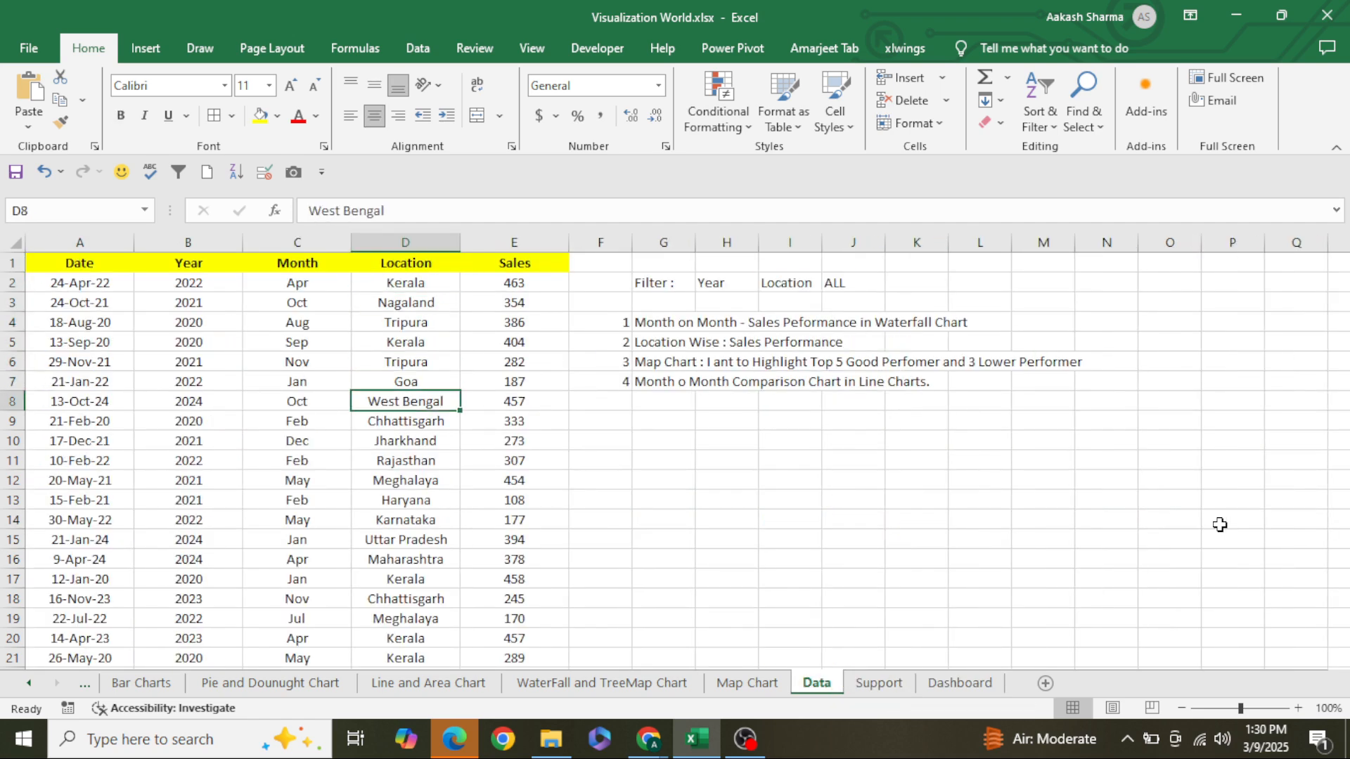
key(Up)
key(Up)
key(Right)
key(Right)
key(Right)
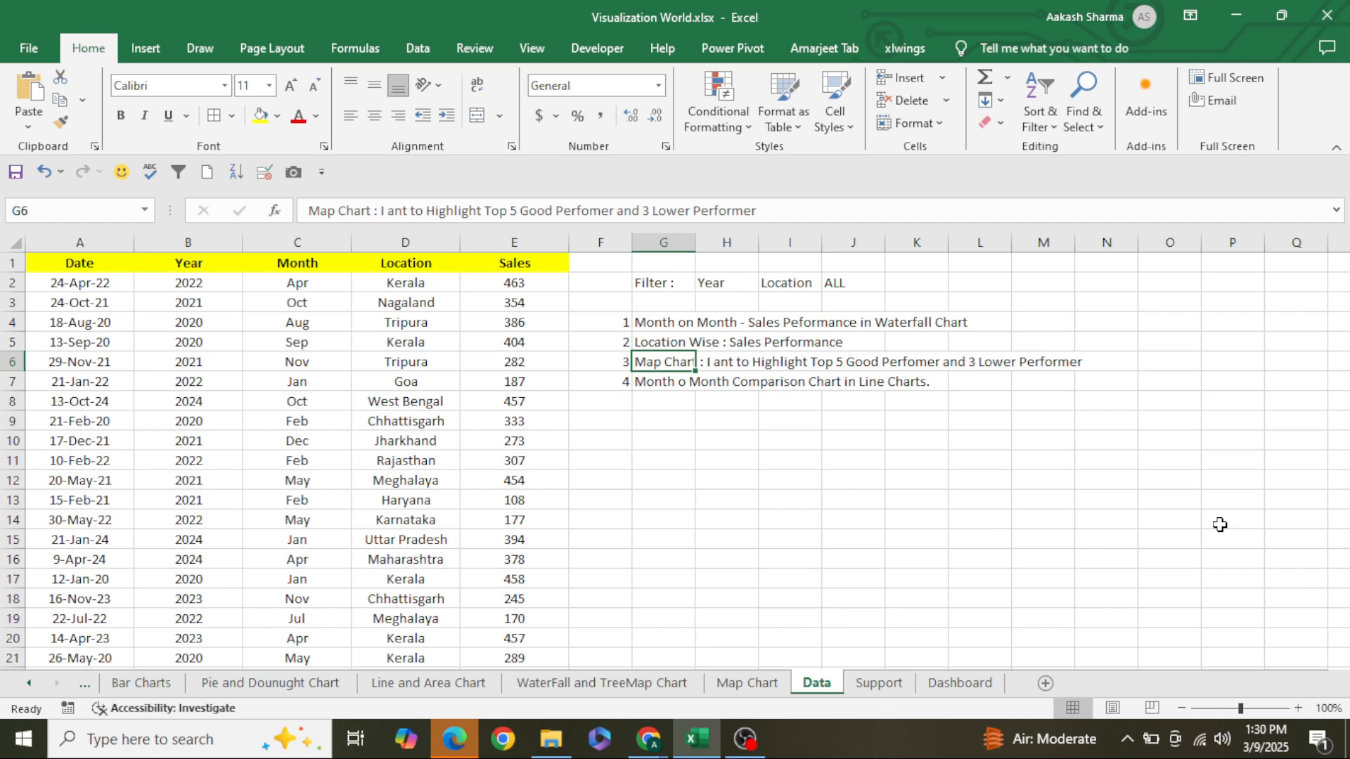
Copy the top-five Location and Sales table in O2:P7 of the Support sheet and paste it at R2.
key(ctrl+Page_Down)
key(ctrl+Page_Down)
key(ctrl+Page_Up)
key(Right)
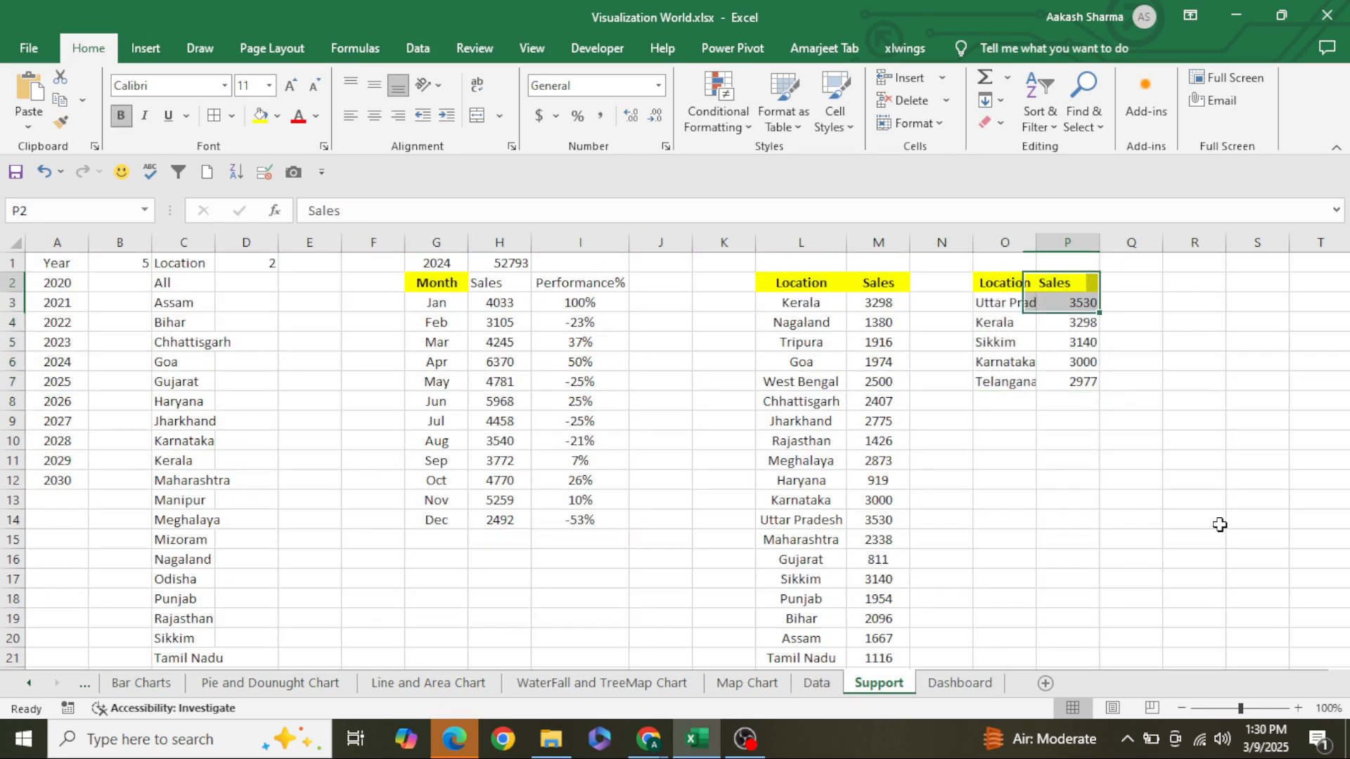
key(Left)
key(ctrl+shift+Right)
key(ctrl+shift+Down)
key(Right)
key(Left)
key(ctrl+shift+Right)
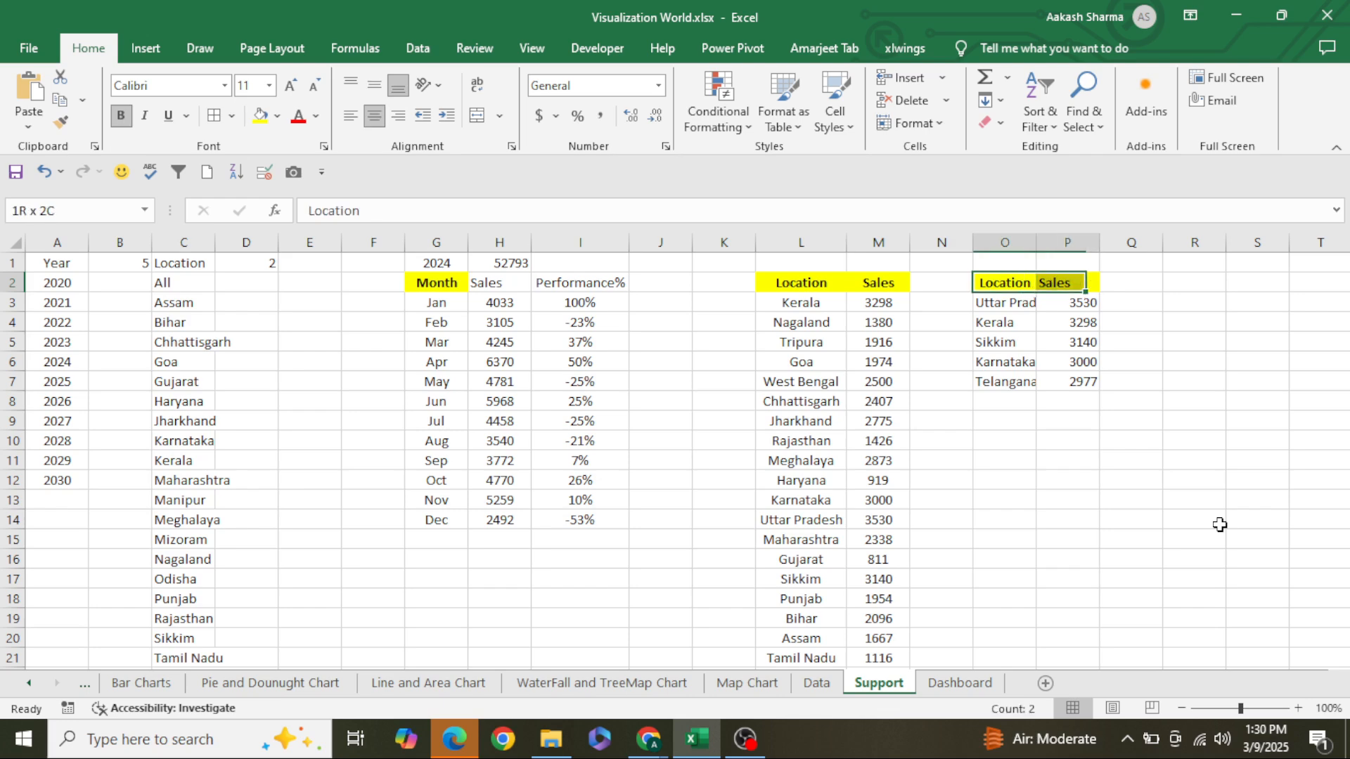
key(ctrl+shift+Down)
key(Down)
key(Right)
key(Left)
key(Up)
key(ctrl+shift+Down)
key(ctrl+shift+Right)
key(ctrl+c)
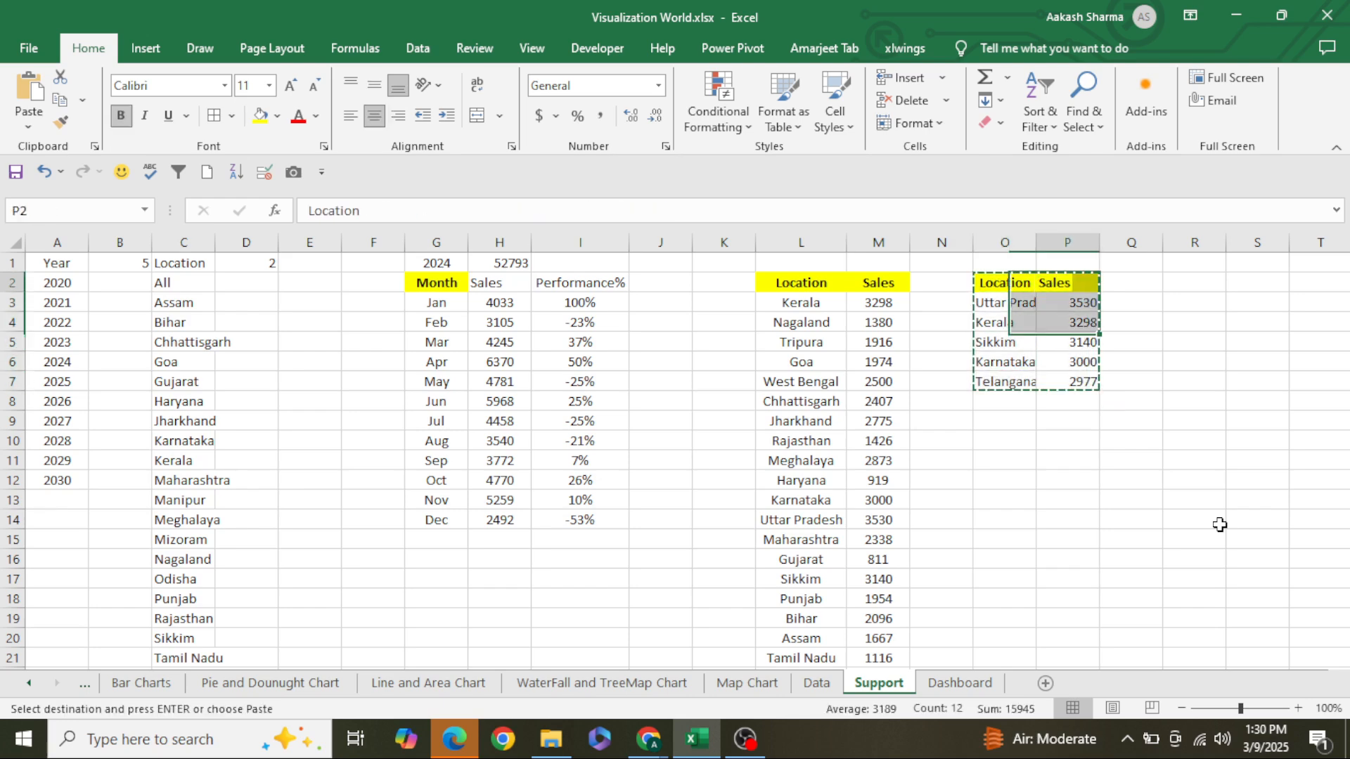
key(Right)
key(Right)
key(Right)
key(ctrl+v)
Examine the LARGE formula in S3 and the VLOOKUP formula in R3 of the copied table.
key(Right)
key(Down)
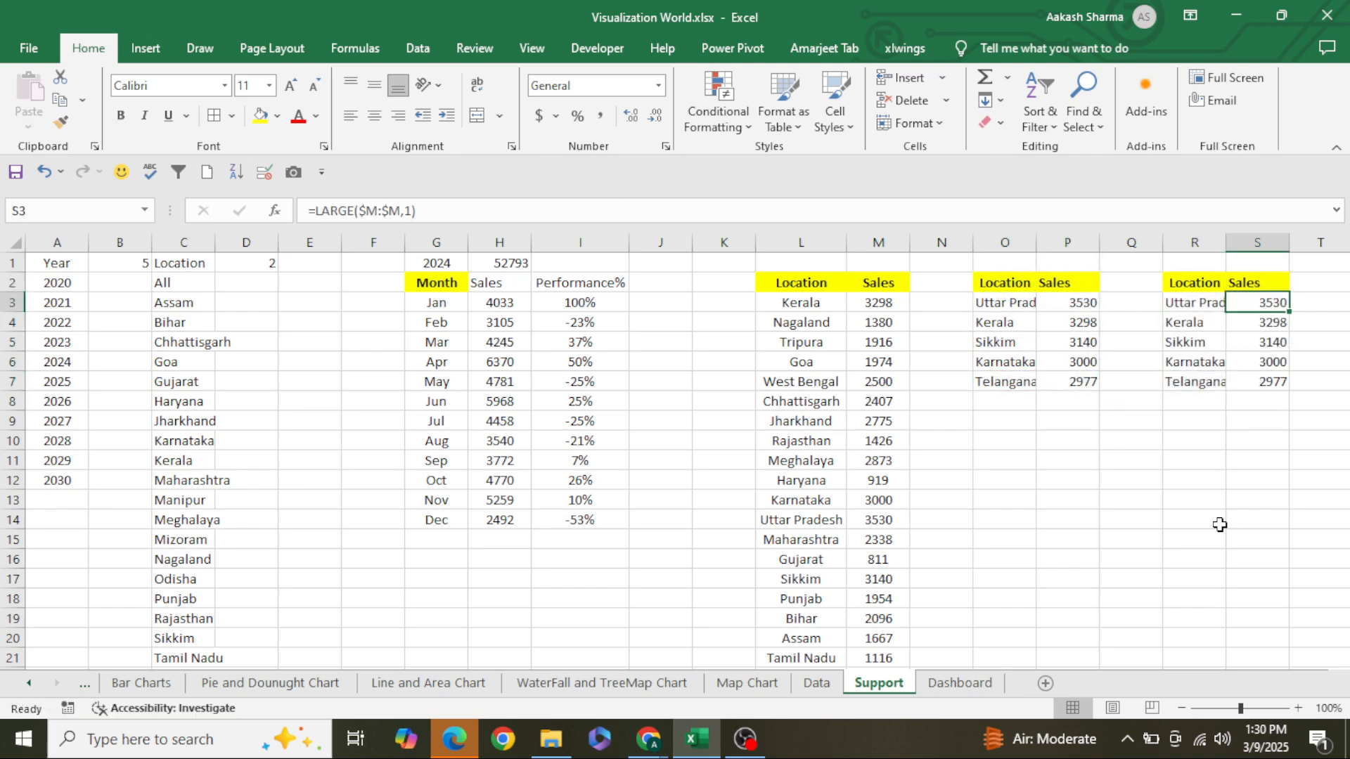
key(F2)
key(Escape)
key(Left)
key(F2)
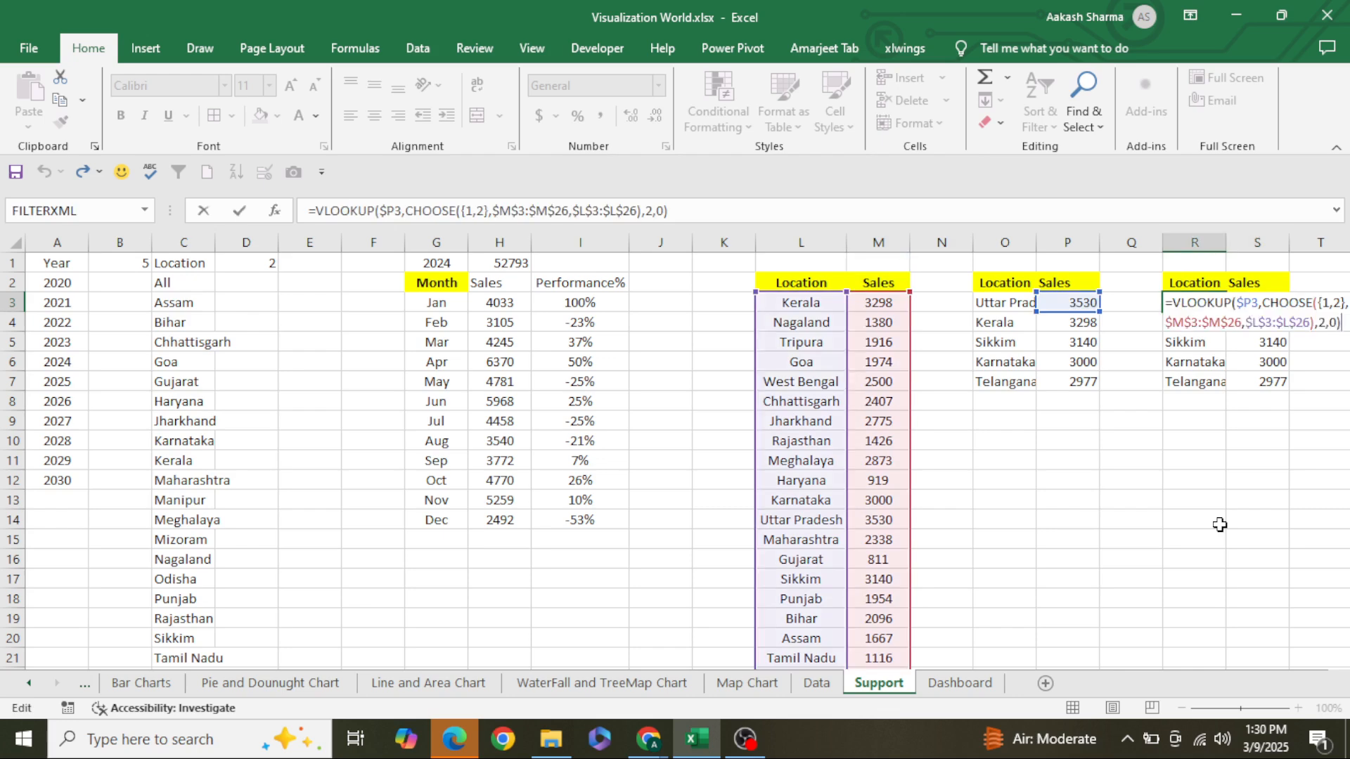
key(Escape)
key(Right)
key(F2)
key(Escape)
key(Left)
key(F2)
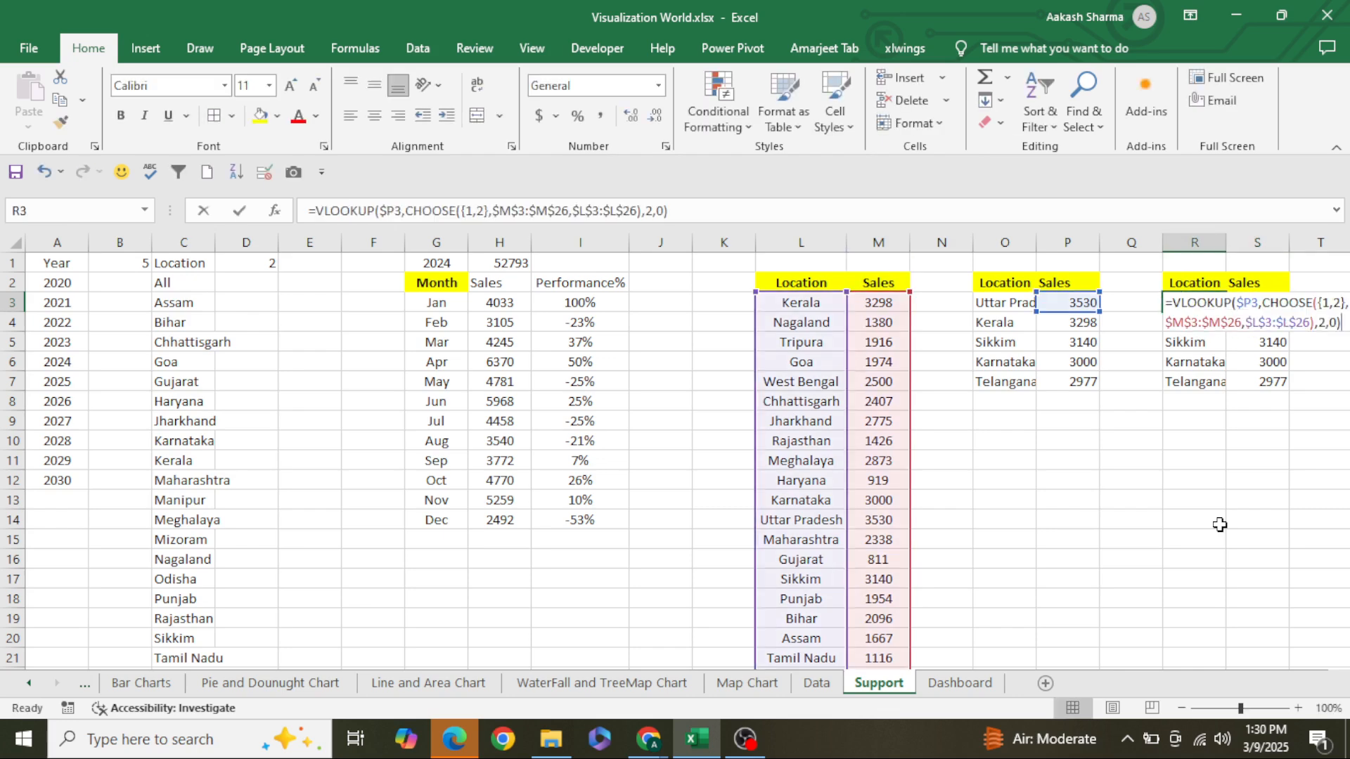
key(Escape)
key(Right)
key(F2)
key(Escape)
key(Left)
Change the lookup value in the copied table's Location VLOOKUP formulas to column S, using $S3 in R3.
key(F2)
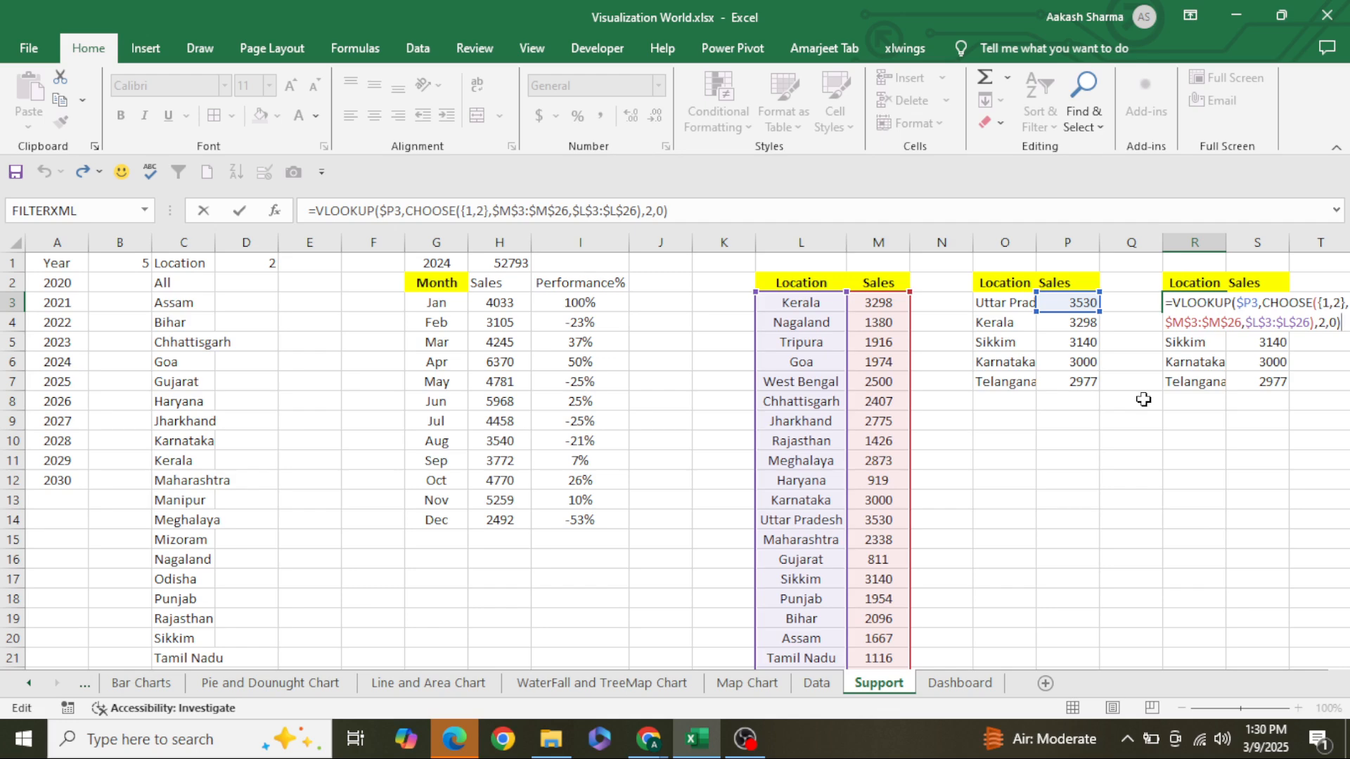
click(396, 211)
key(BackSpace)
text(S)
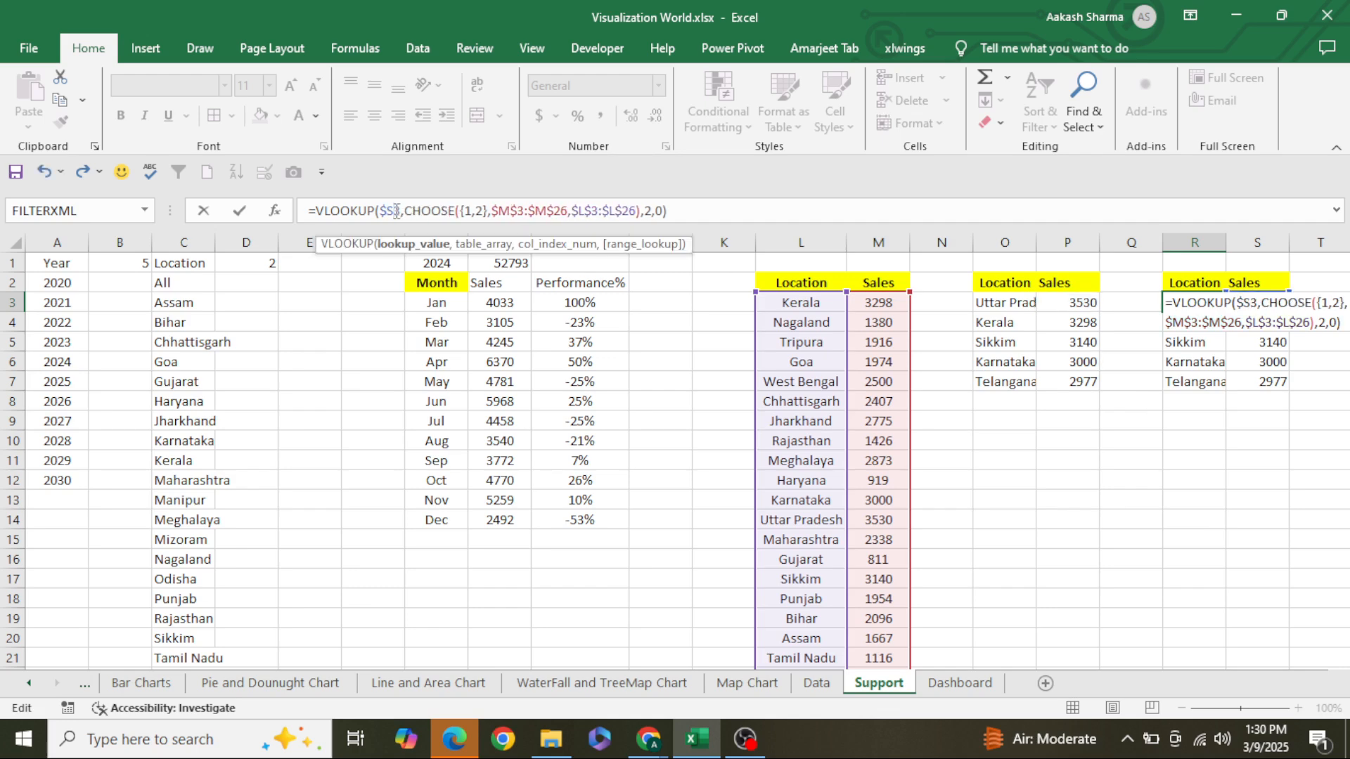
key(ctrl+Return)
Replace LARGE with SMALL in the S3 formula and fill =SMALL($M:$M,1) down to S7.
key(Right)
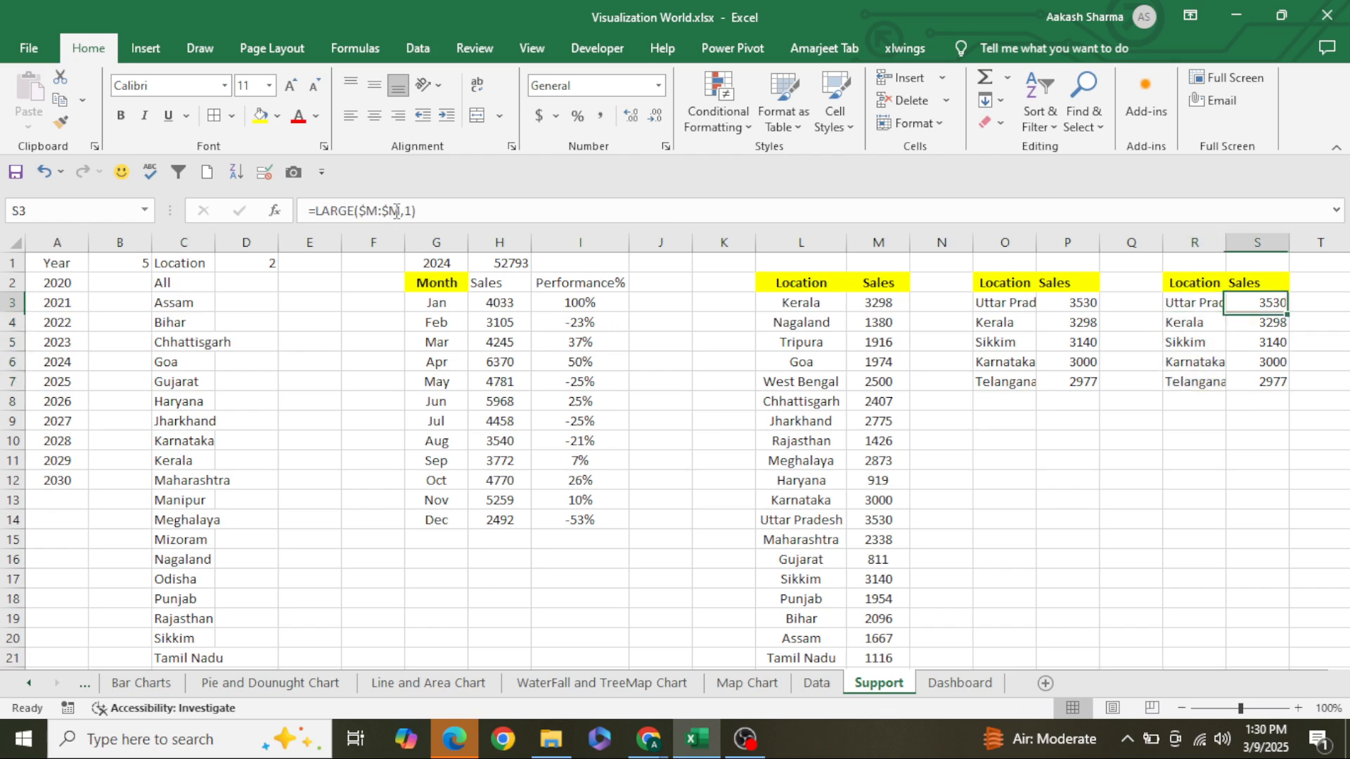
key(F2)
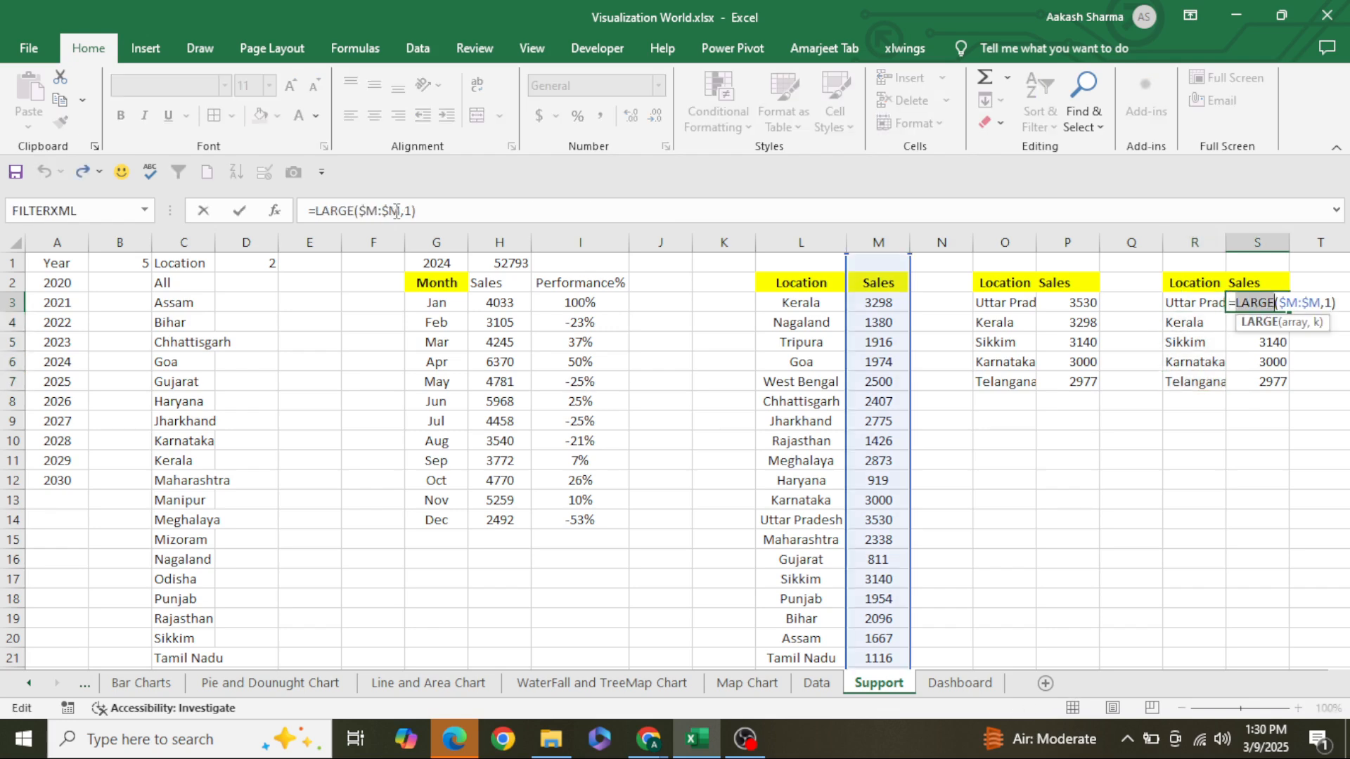
text(sm)
key(Tab)
key(Return)
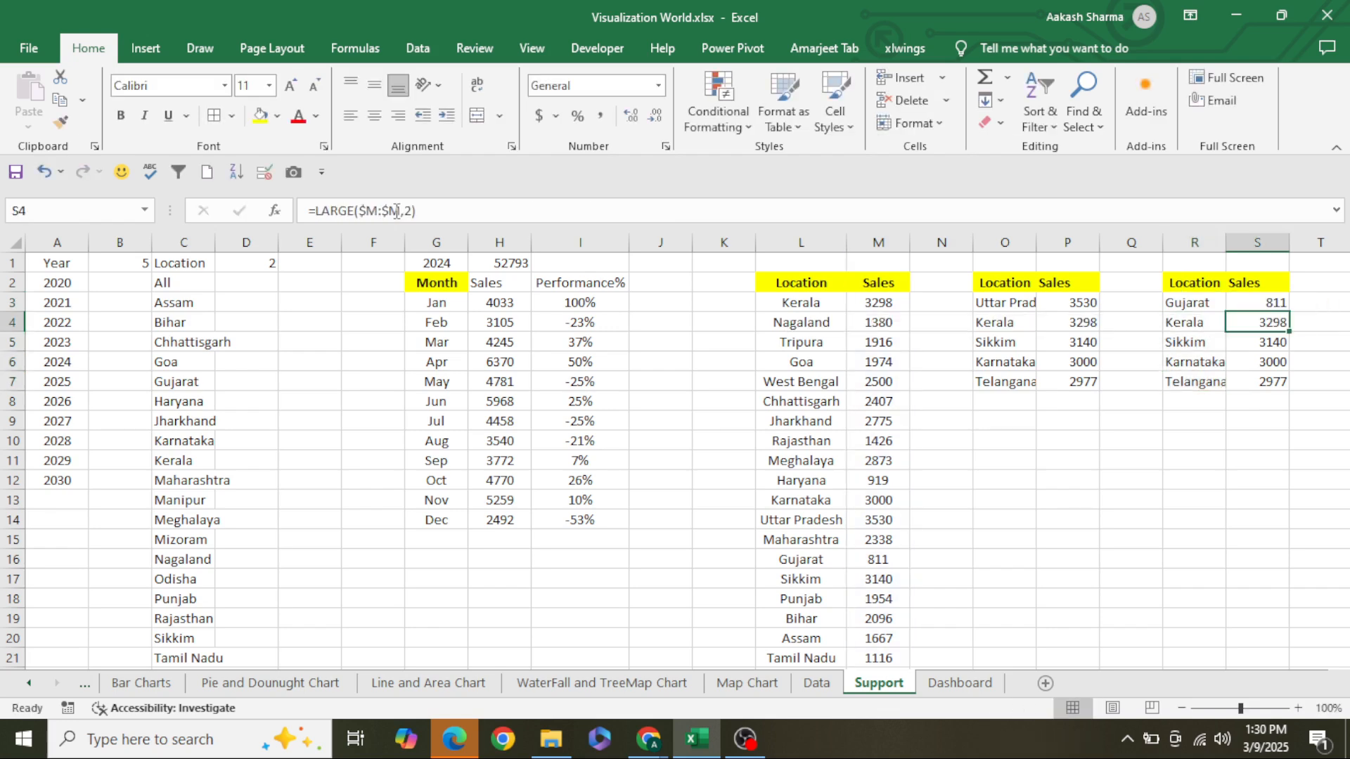
key(Up)
key(ctrl+shift+Down)
key(ctrl+d)
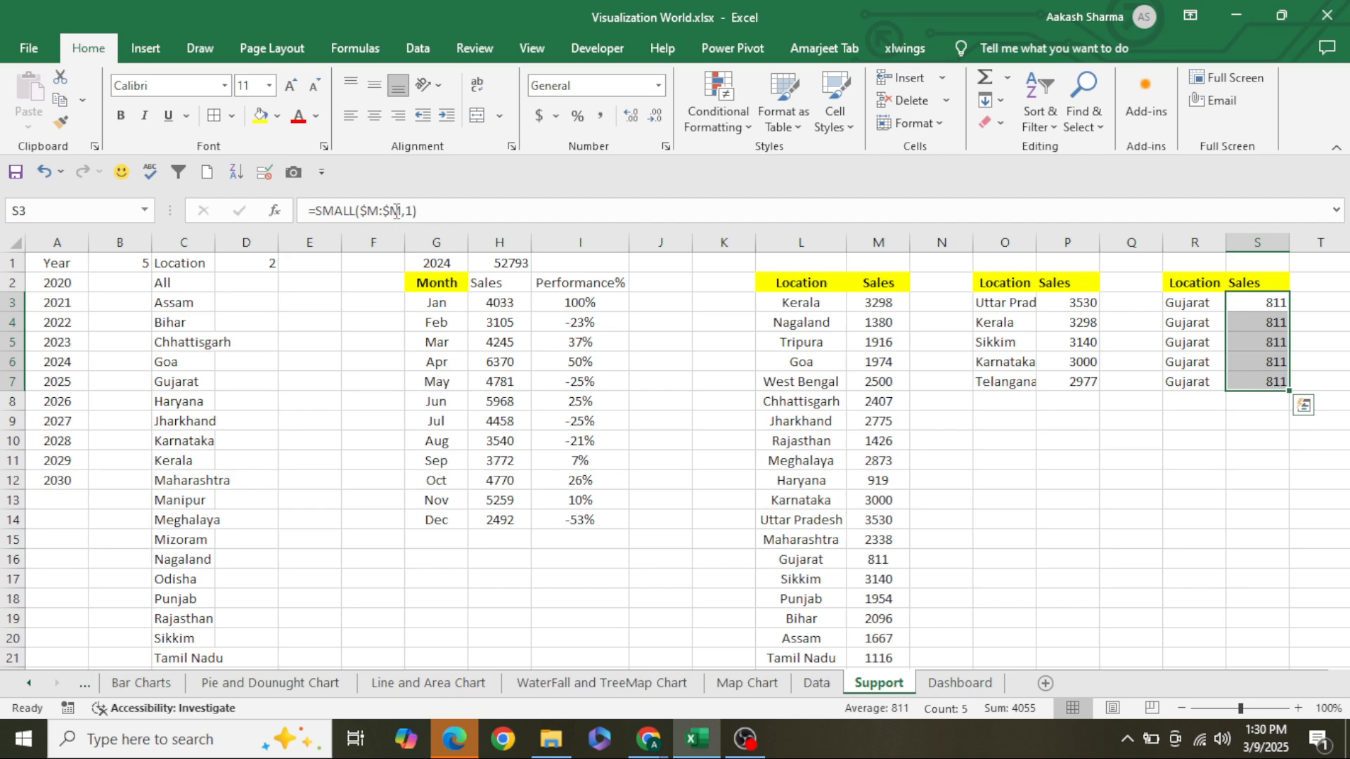
Examine the filled SMALL formulas in S4 and S5 and the Sales values in column M that they rank.
key(Down)
key(F2)
key(Return)
key(F2)
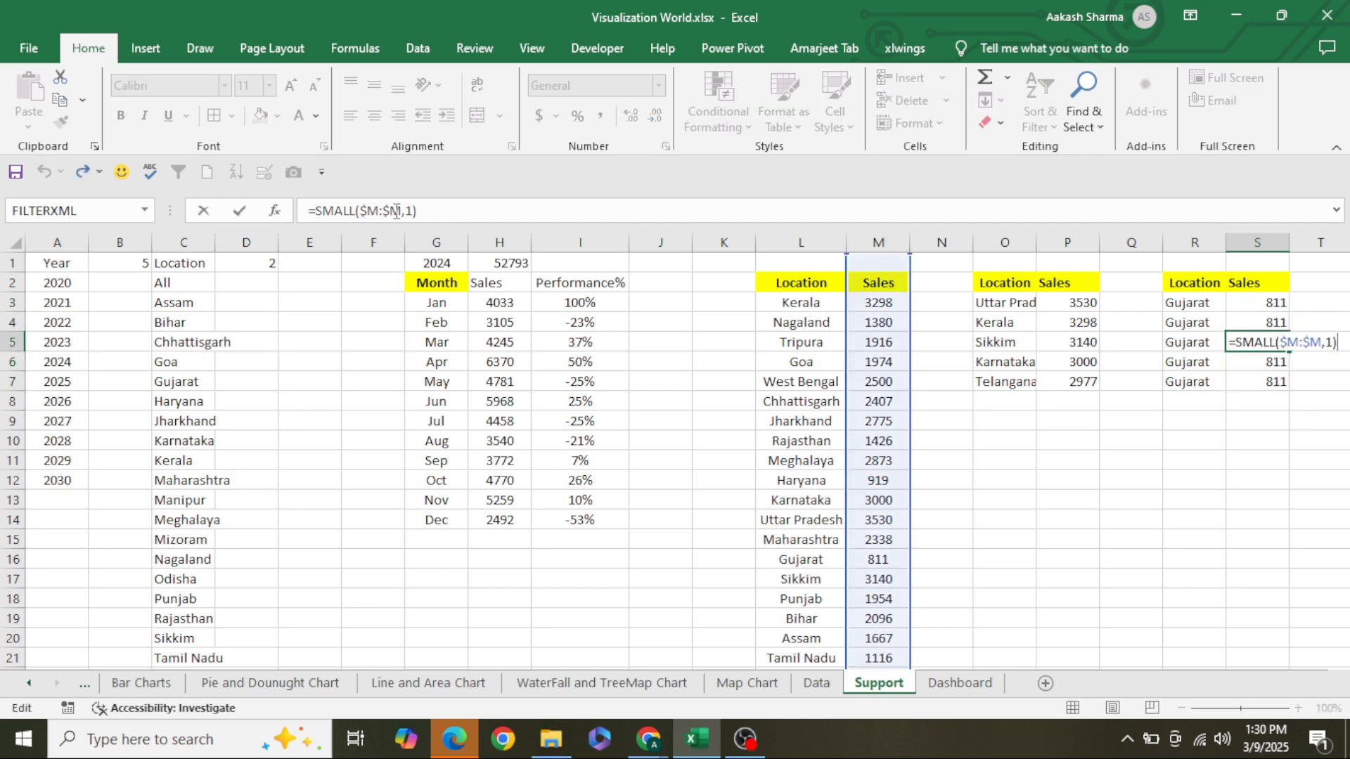
key(Escape)
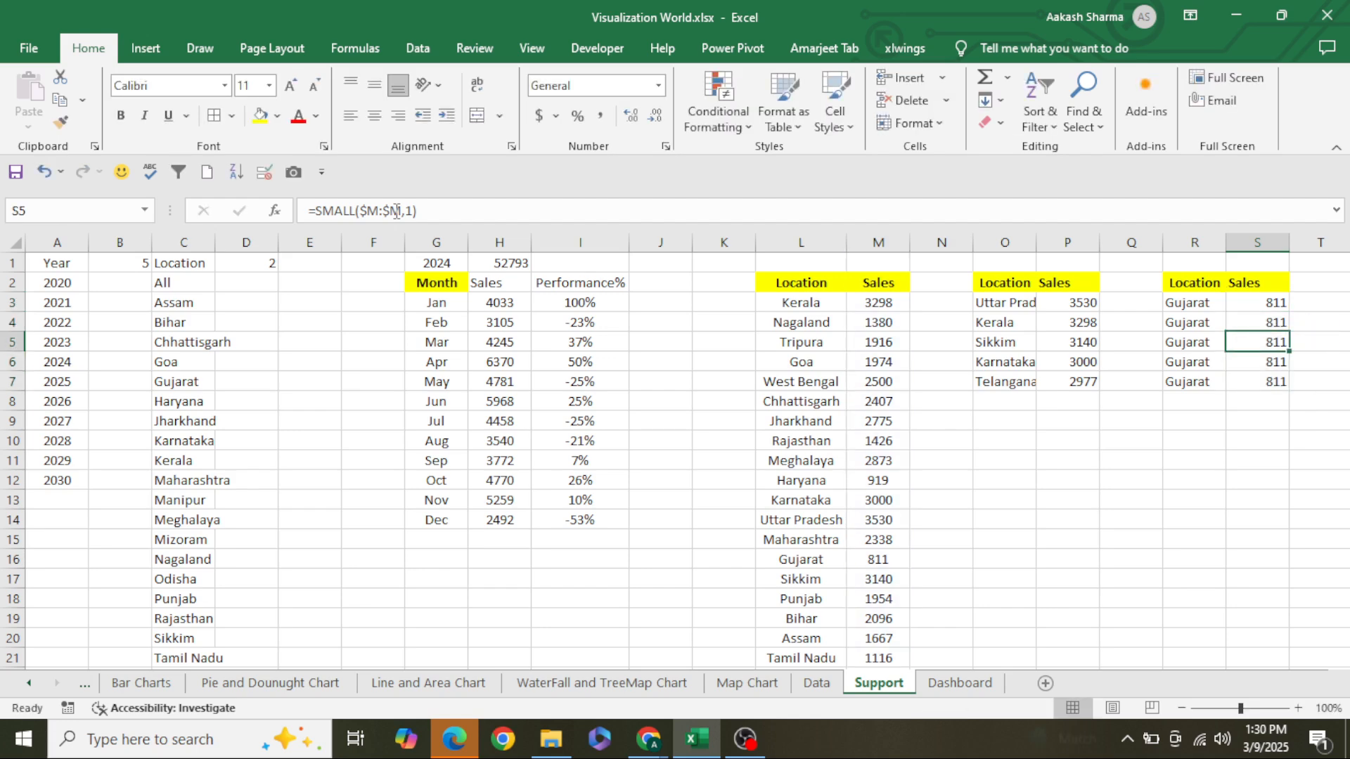
key(Left)
key(Left)
key(Left)
key(Left)
key(ctrl+Down)
key(ctrl+Up)
key(ctrl+Up)
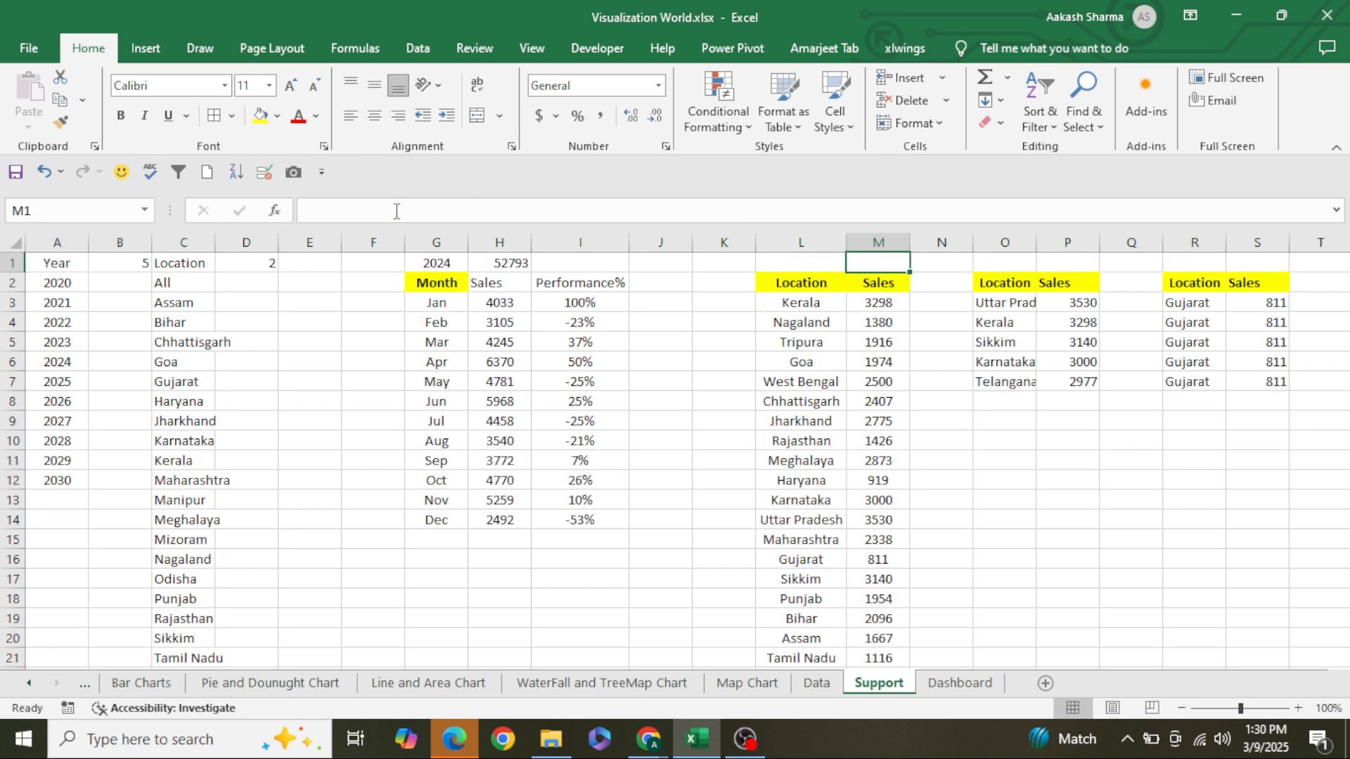
key(Down)
key(Down)
key(ctrl+Right)
key(ctrl+Right)
key(ctrl+Right)
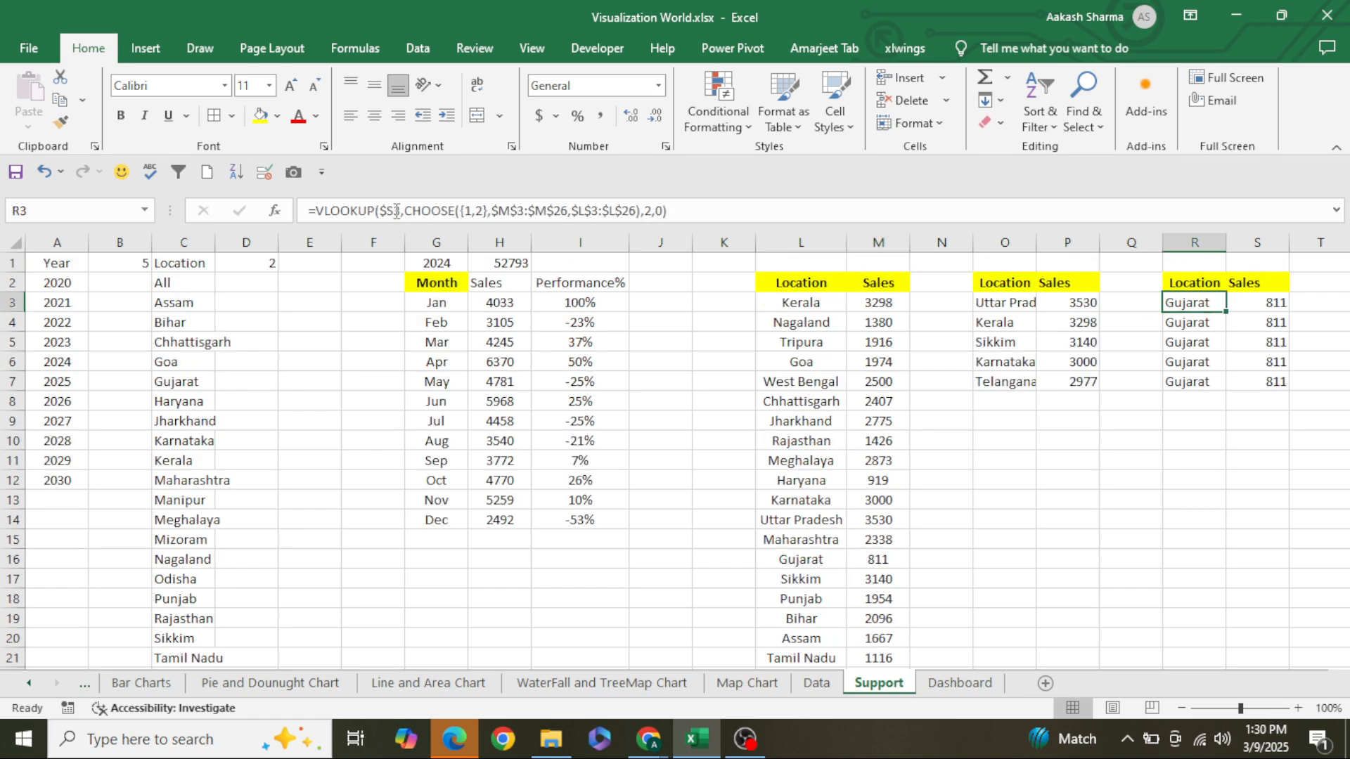
Set the SMALL rank argument to 2 in S4 and to 3 in S5.
key(Right)
key(Down)
key(F2)
key(Left)
key(BackSpace)
text(2)
key(Return)
key(F2)
key(Left)
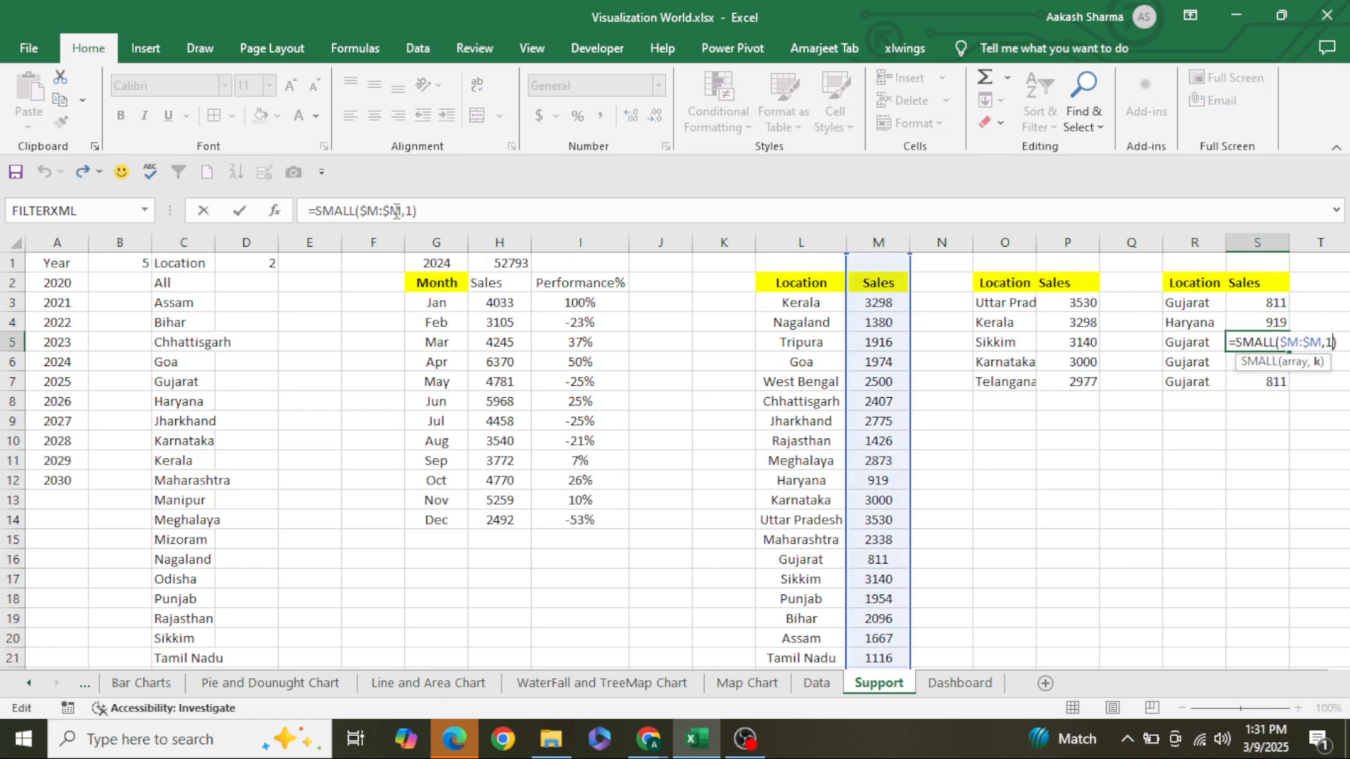
key(BackSpace)
text(3)
key(Return)
Delete the contents of the two surplus rows in R6:S7 of the lowest-performer table.
key(Left)
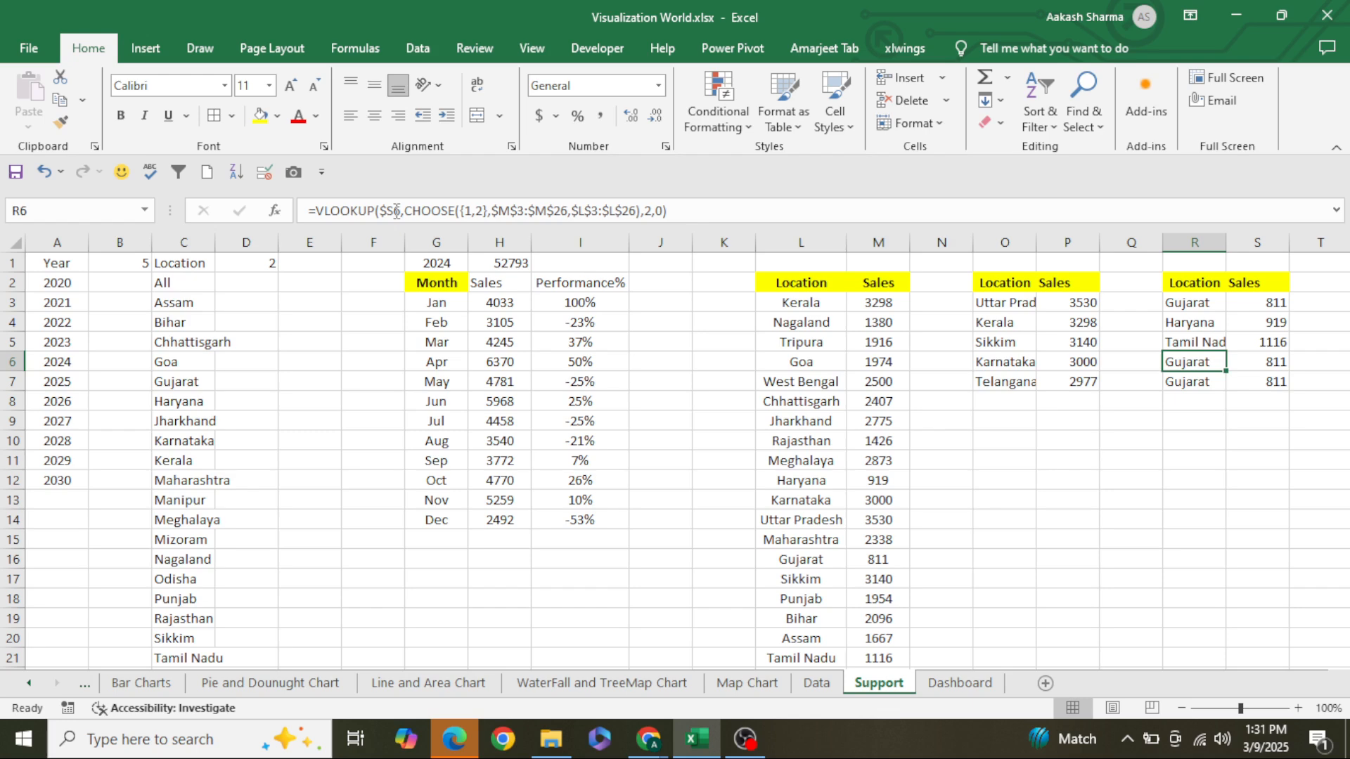
key(ctrl+shift+Right)
key(ctrl+shift+Down)
key(Delete)
Autofit column R to the location names in the lowest-performer table.
key(ctrl+Up)
key(ctrl+Up)
key(ctrl+shift+Down)
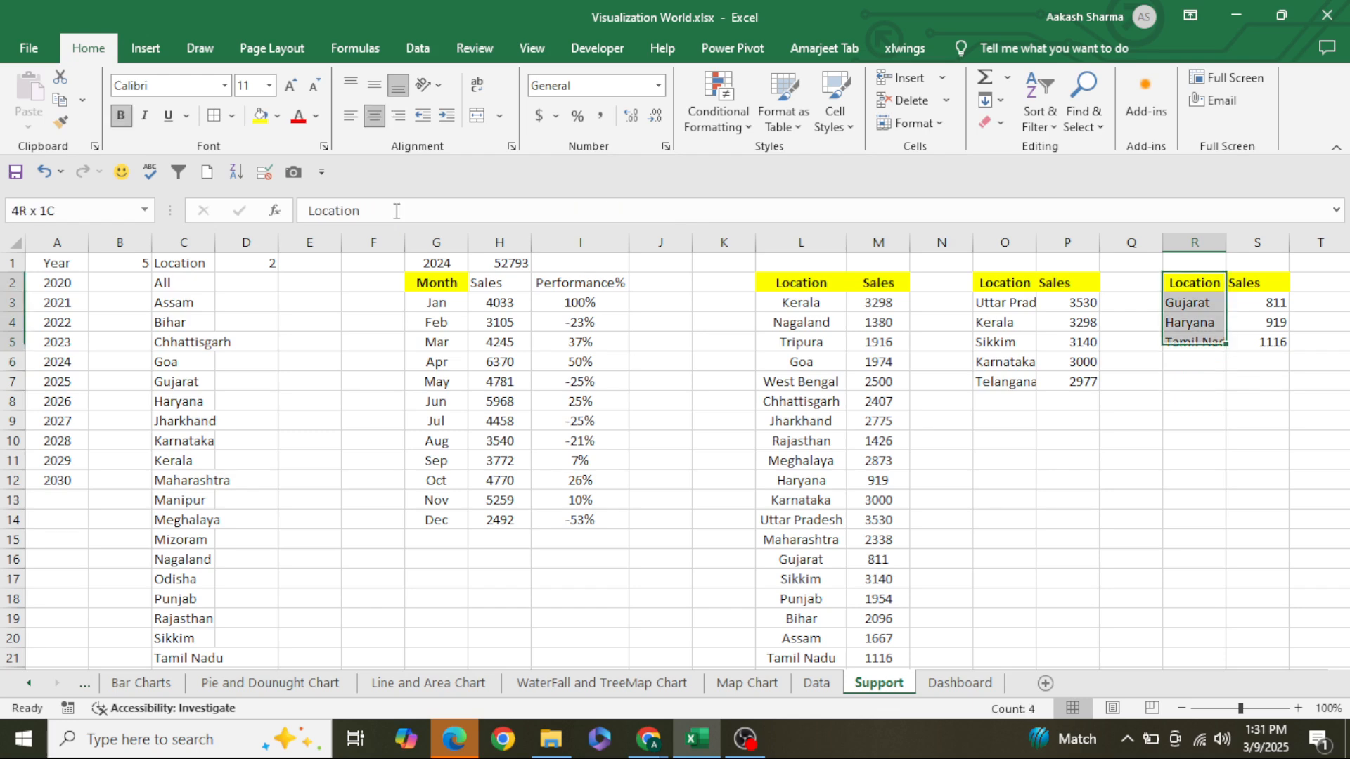
key(alt+h)
key(o)
key(i)
key(ctrl+shift+Up)
key(Left)
key(Left)
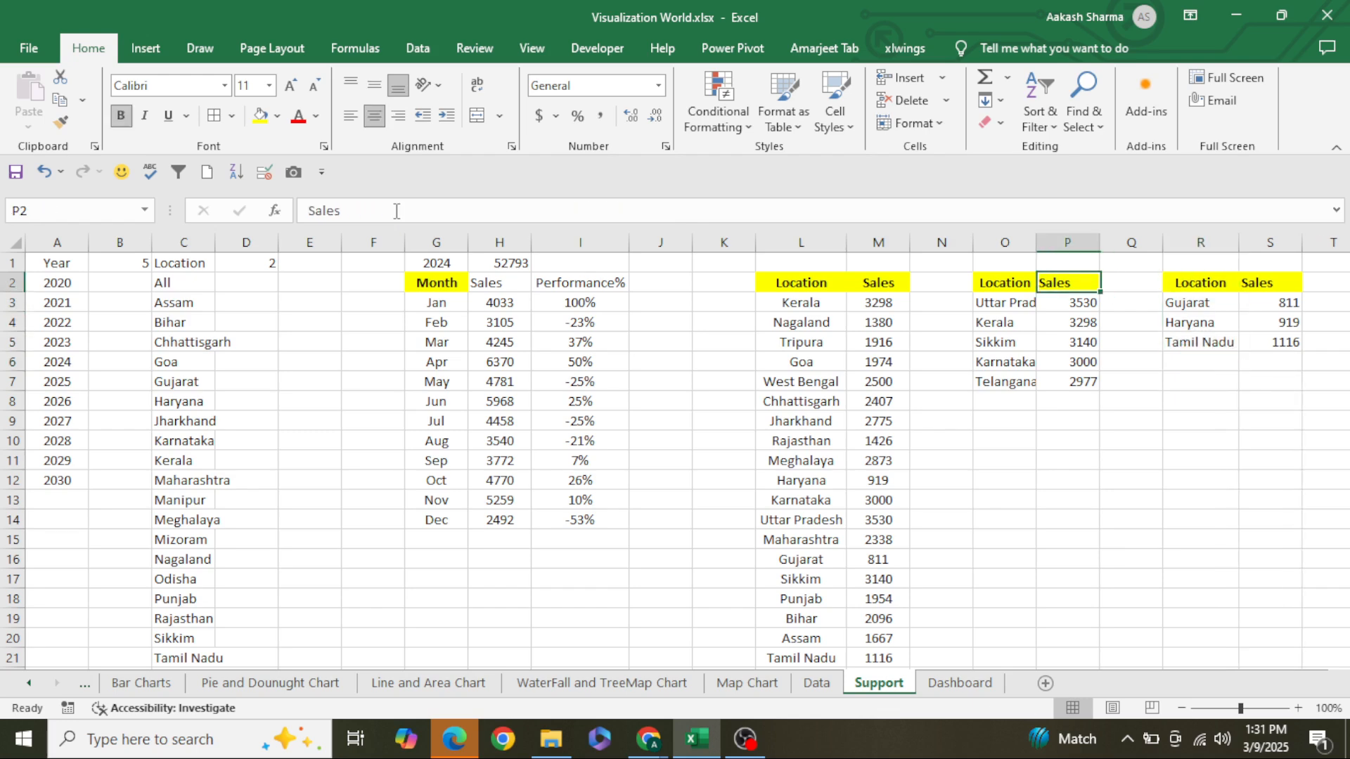
Copy the Location and Sales headers from R2:S2 and paste them into U2:V2.
key(Right)
key(Right)
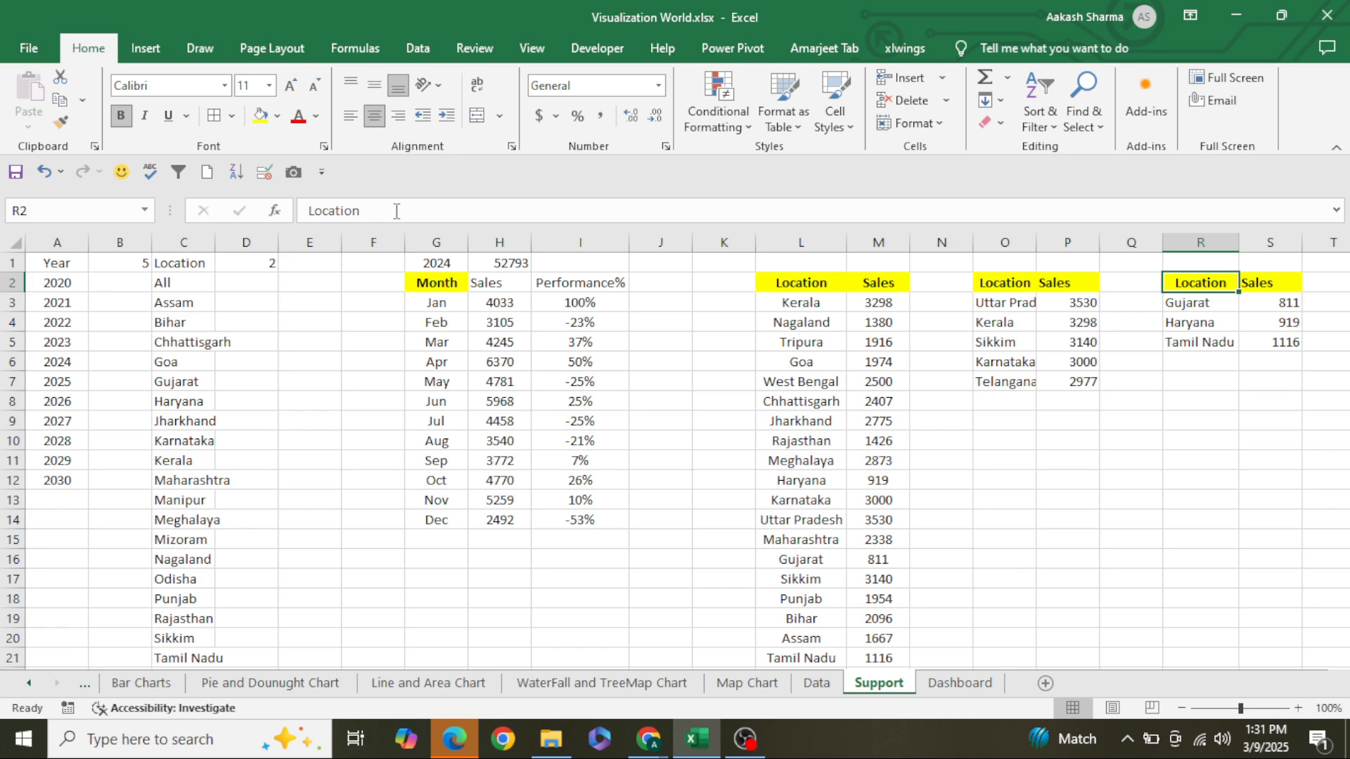
key(Down)
key(ctrl+shift+Down)
key(shift+Right)
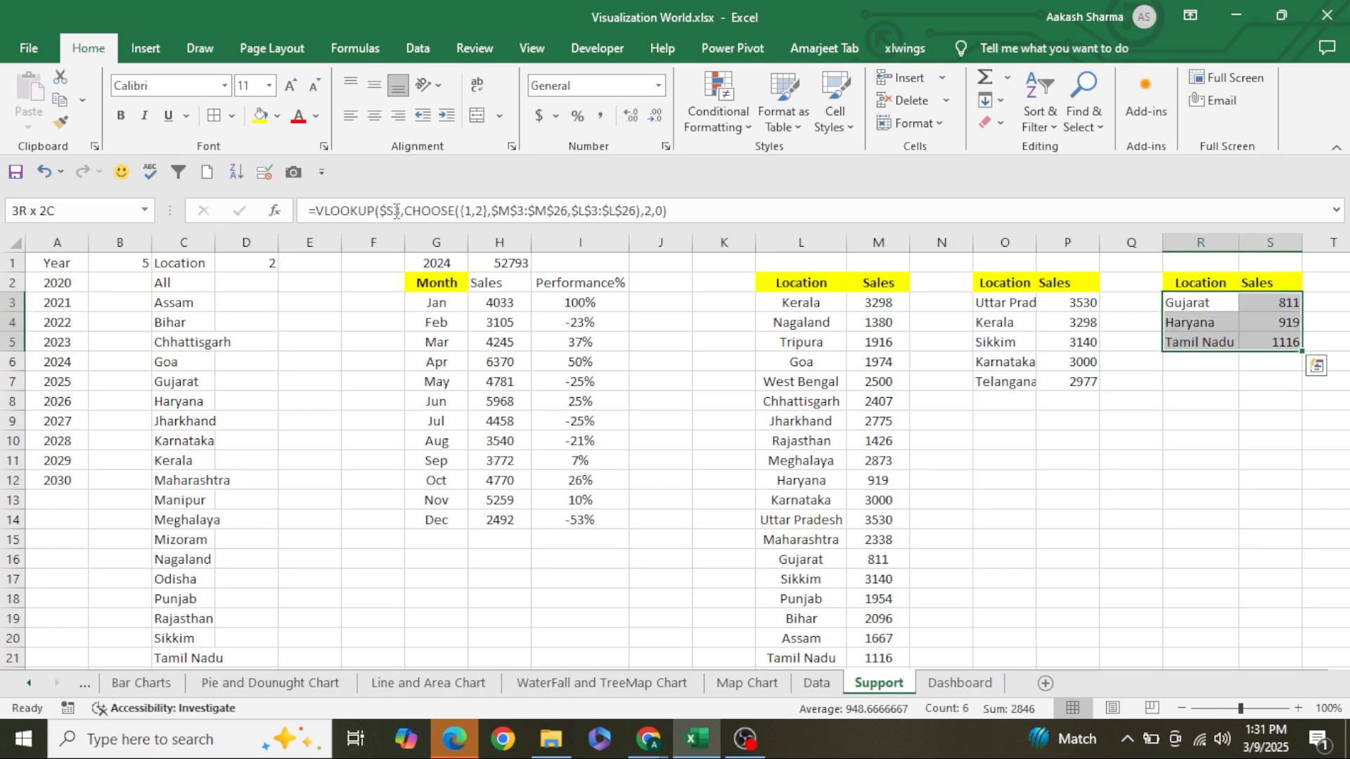
key(Right)
key(Right)
key(Up)
key(Left)
key(Left)
key(shift+Right)
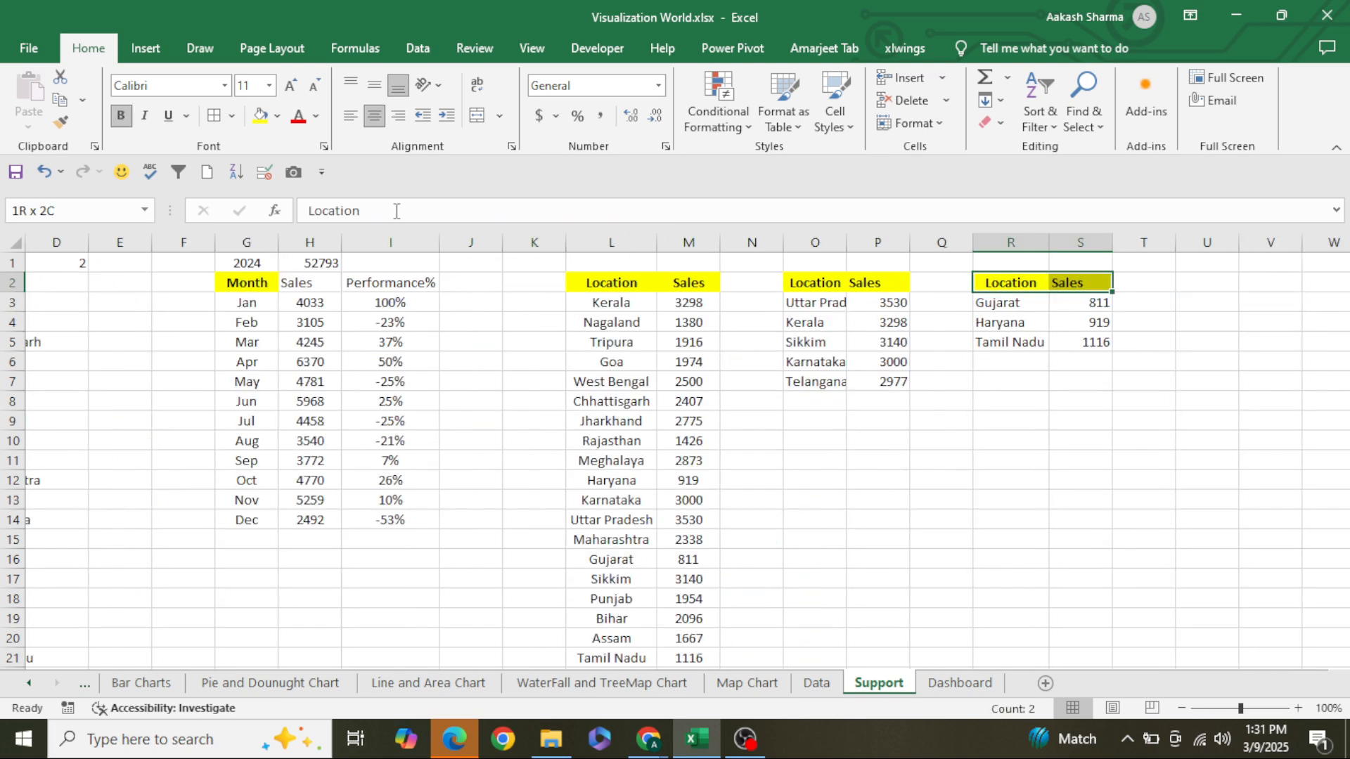
key(Left)
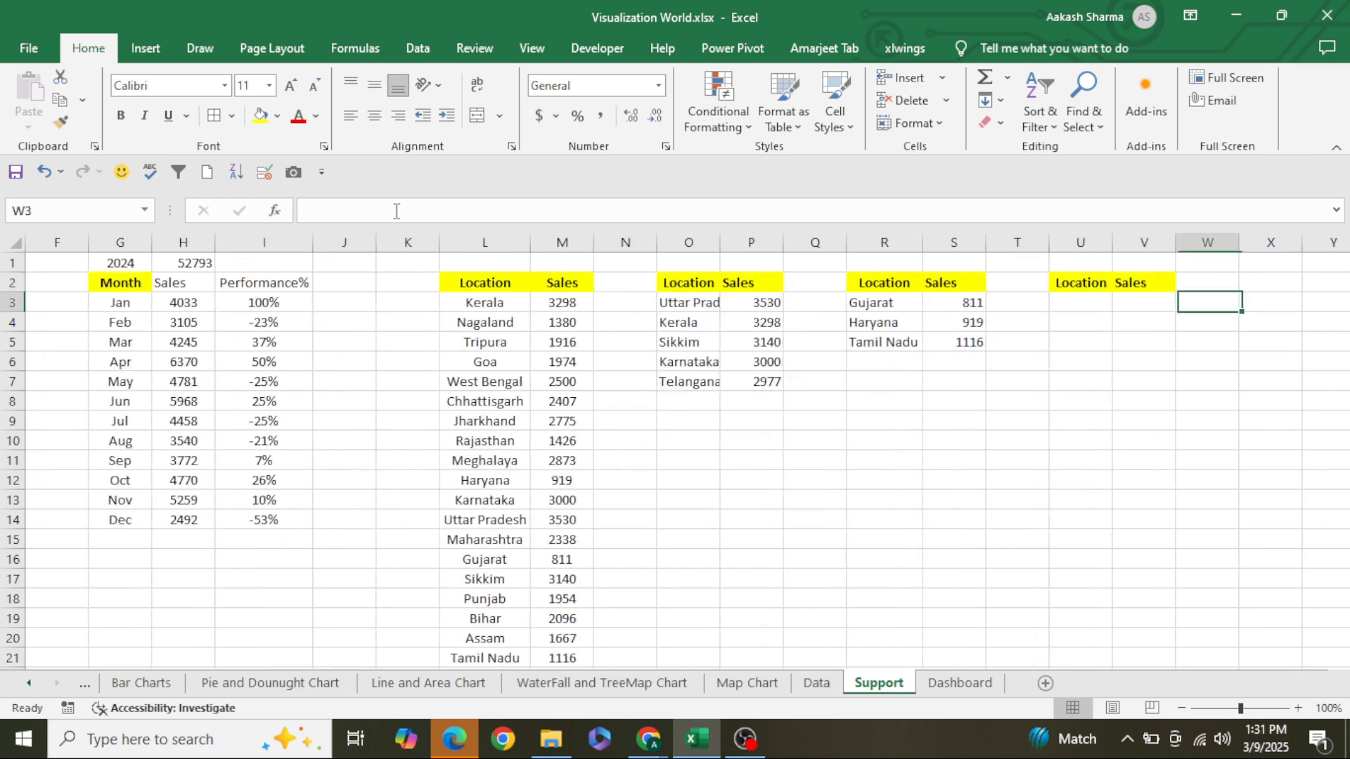
Link U3:V7 to the top-five location and sales table starting from O3, using =O3 filled across and down.
key(Left)
key(Left)
text(=)
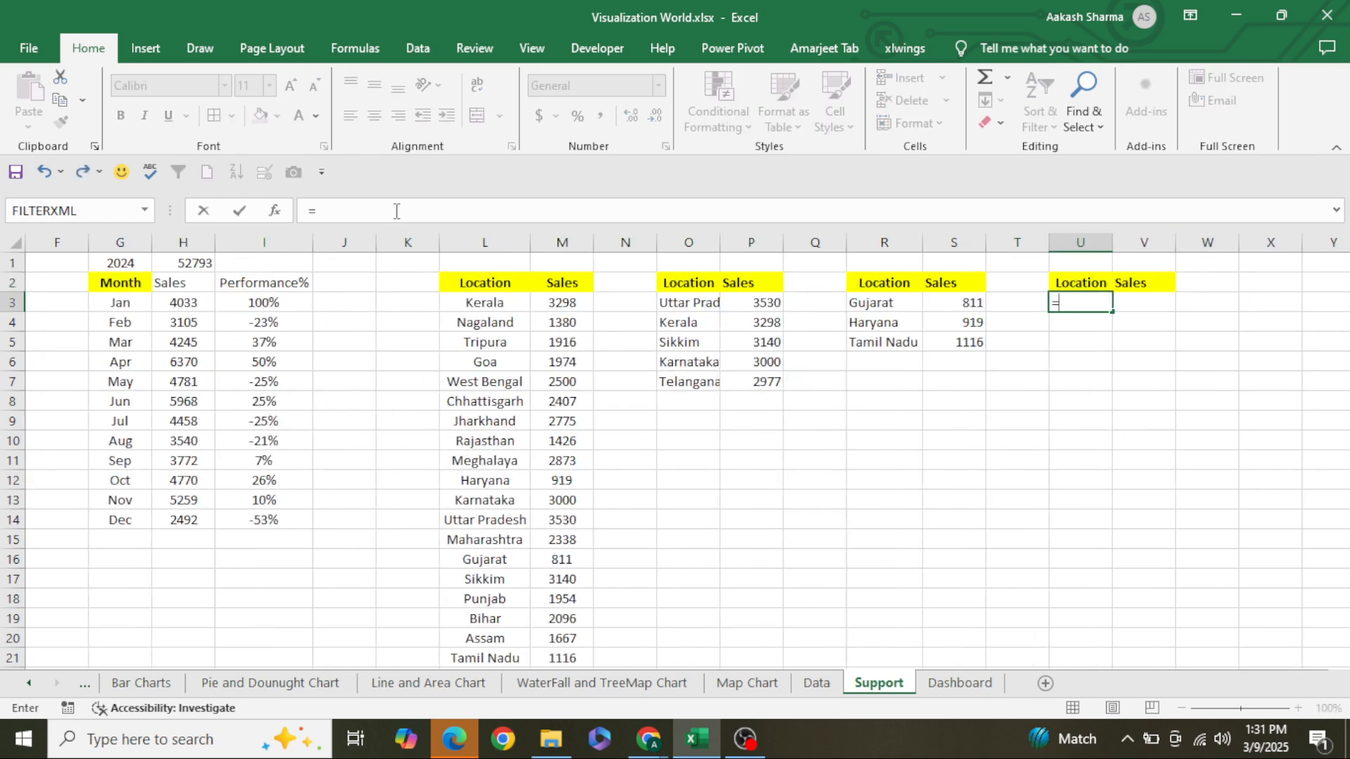
key(Left)
key(Left)
key(Left)
key(Left)
key(Left)
key(Left)
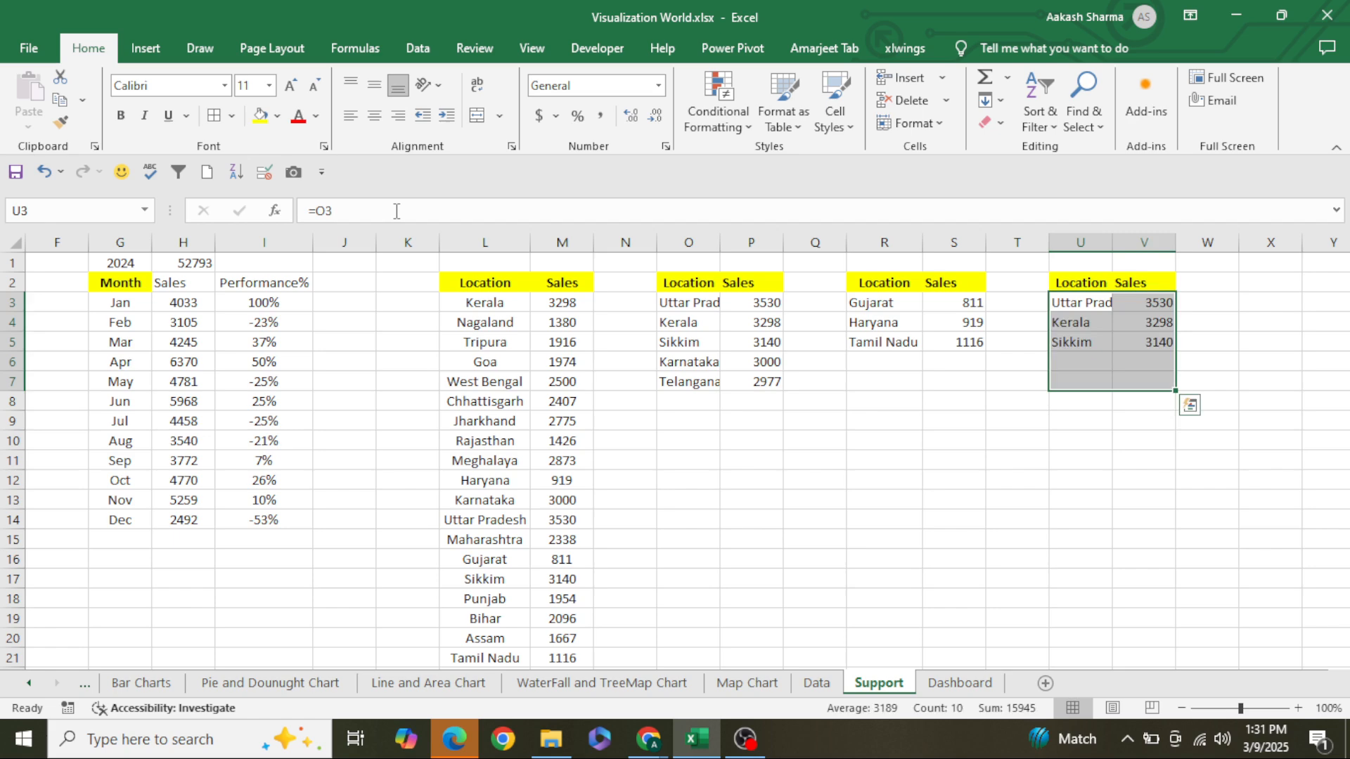
key(ctrl+Down)
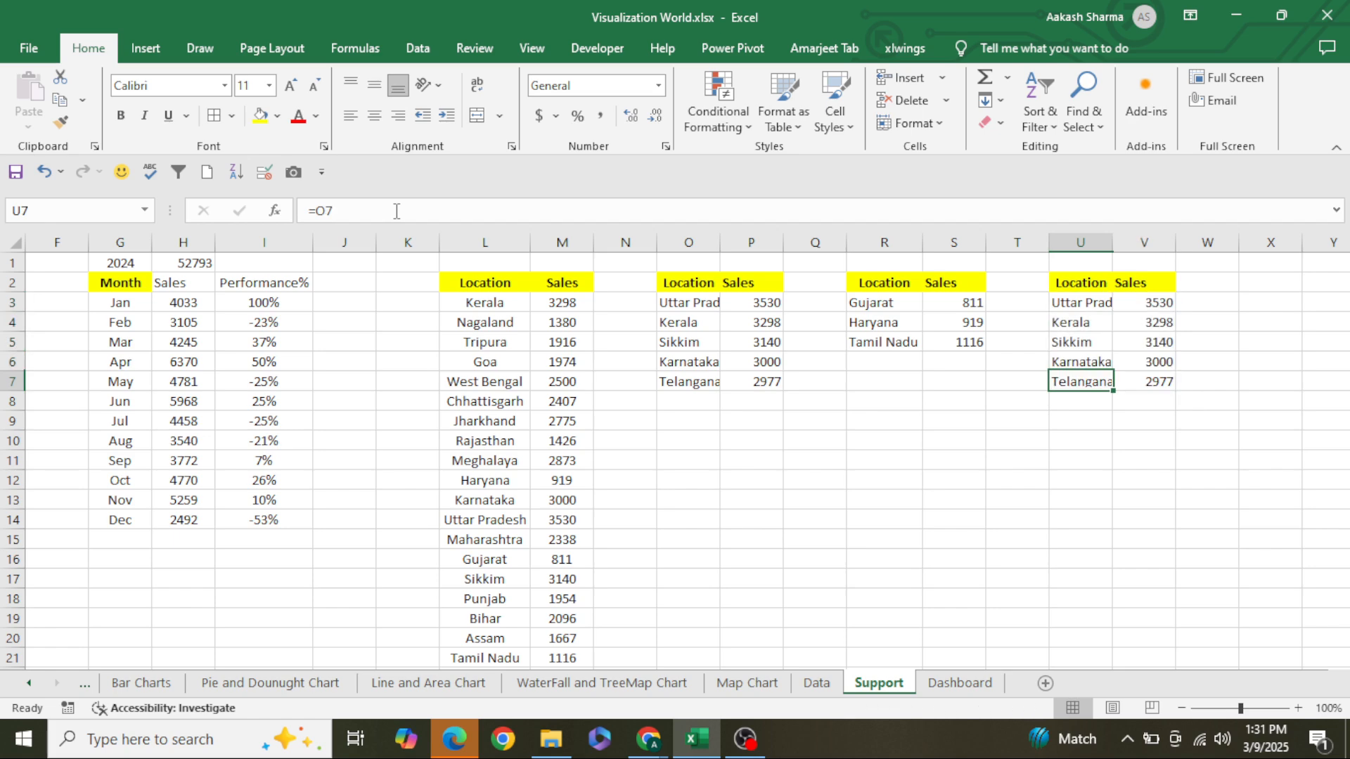
Link U8:V10 to the lowest-performer table with =R3 in U8, filled across to Sales and down three rows.
key(Down)
text(=)
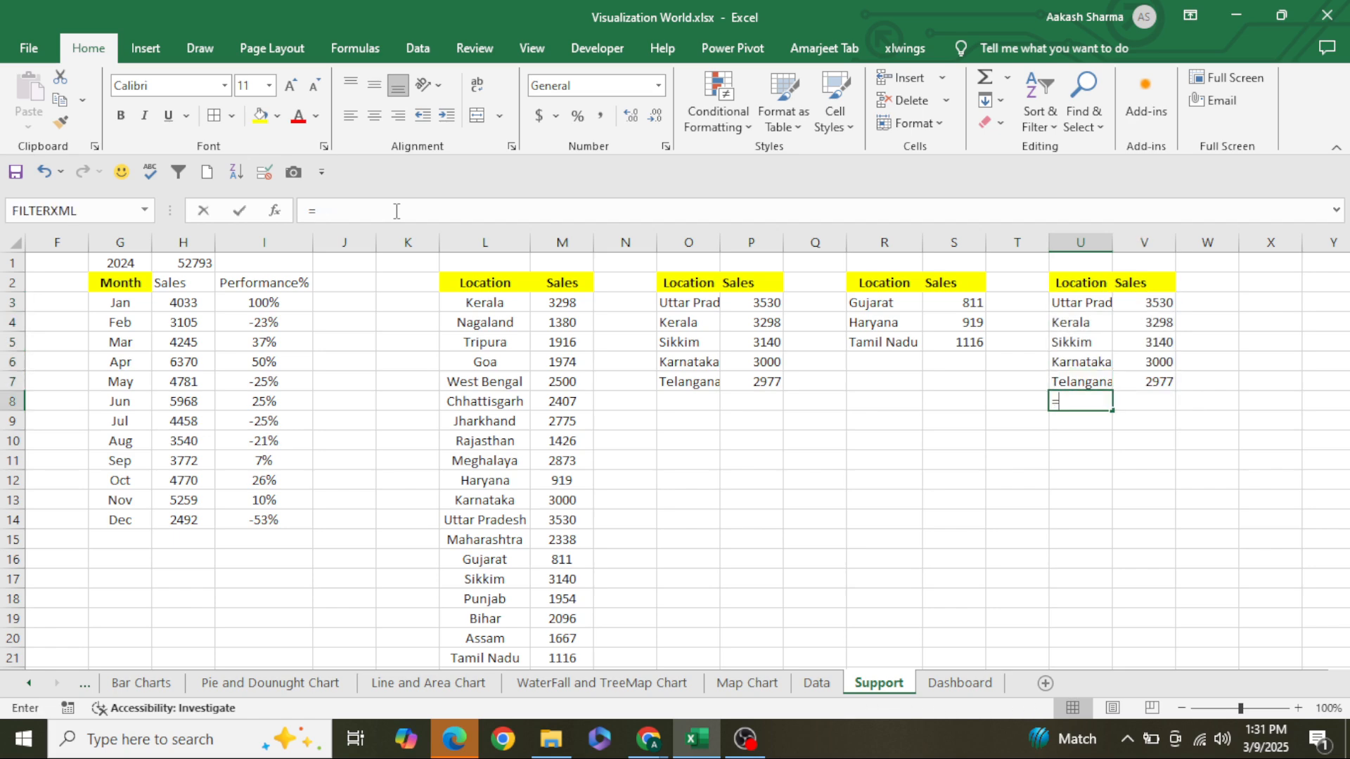
key(shift+Right)
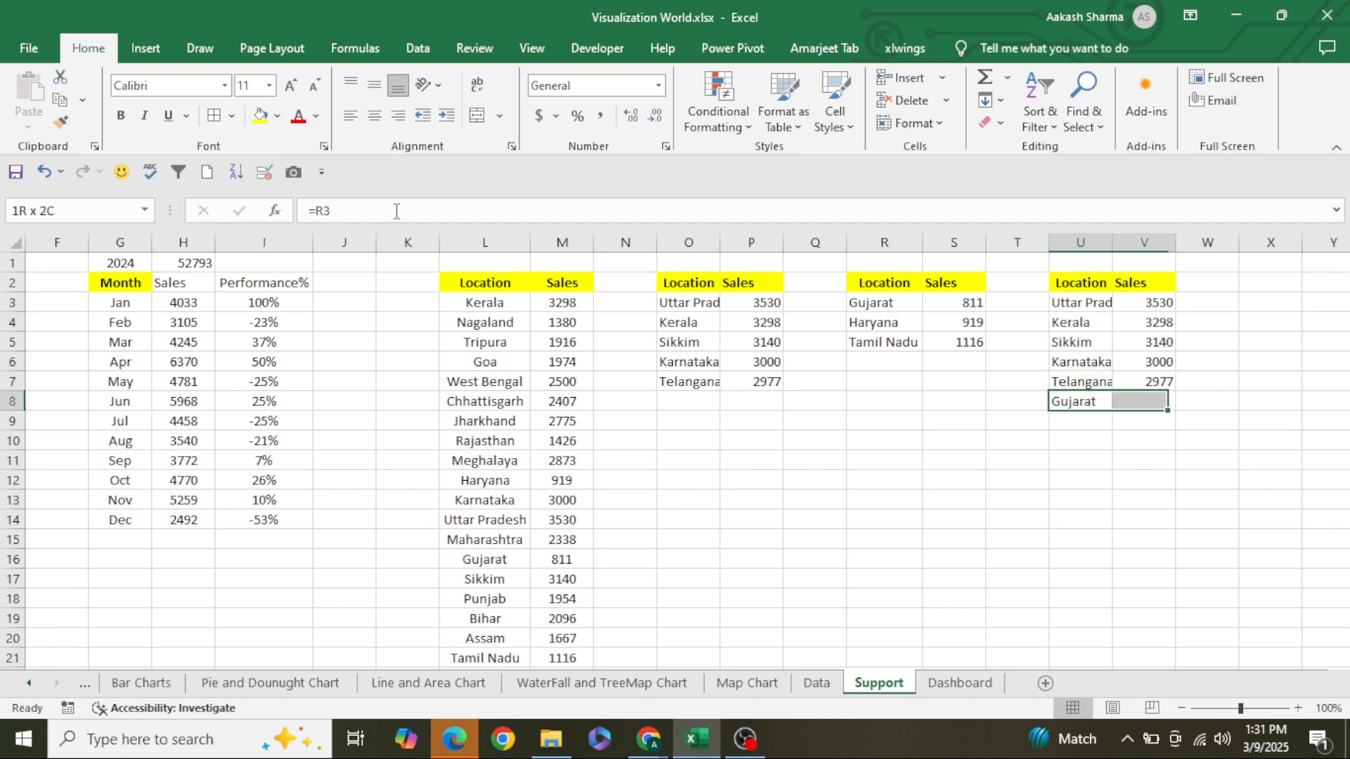
key(shift+Down)
key(shift+Down)
key(ctrl+r)
key(ctrl+d)
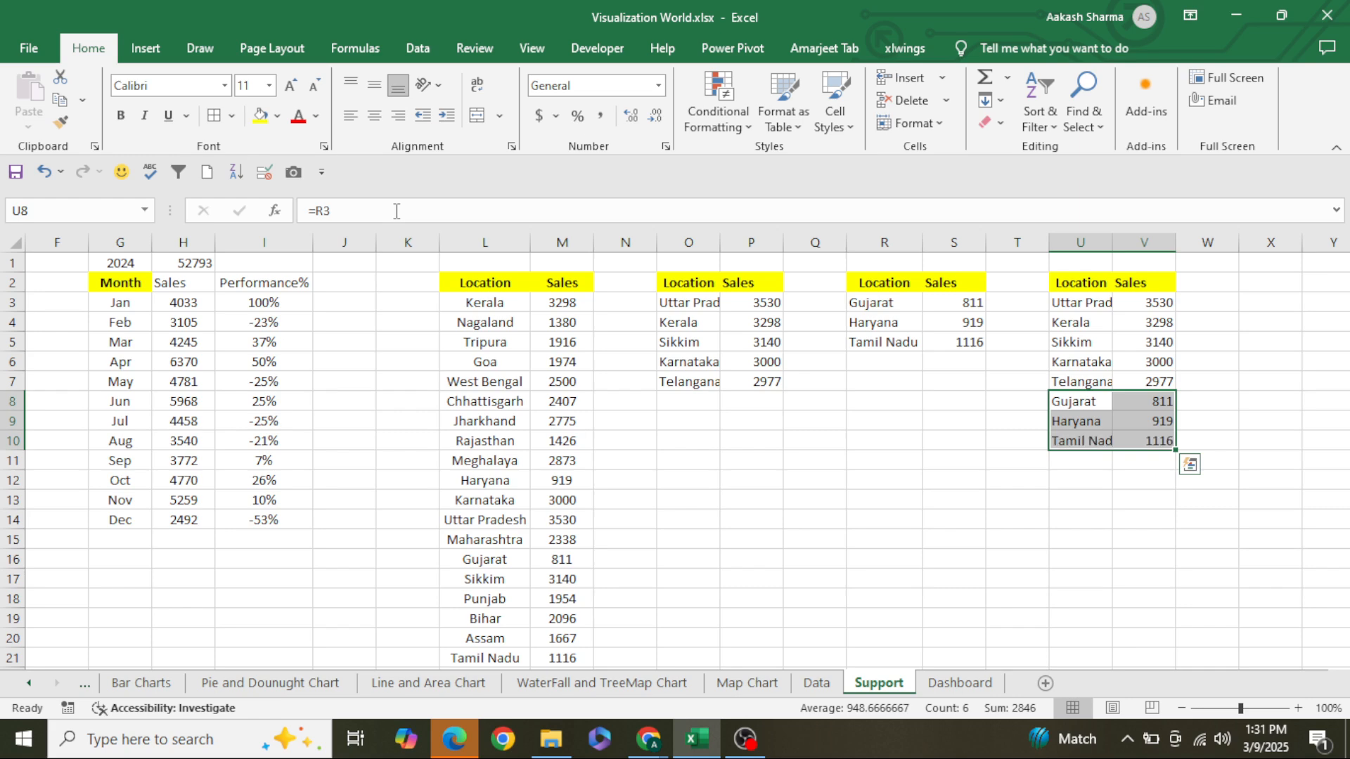
Color the text of the three lowest-performer rows in U8:V10 red.
key(Right)
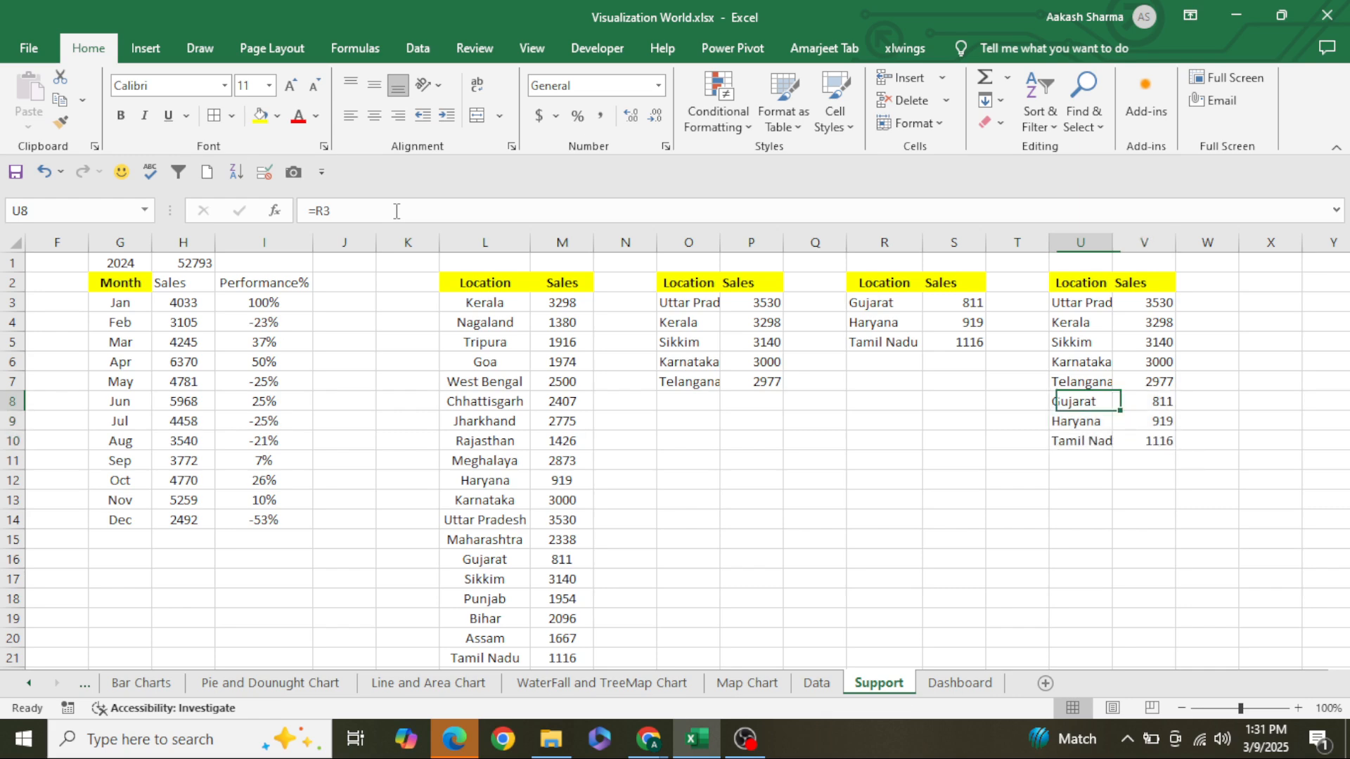
key(shift+Right)
key(shift+Down)
key(shift+Down)
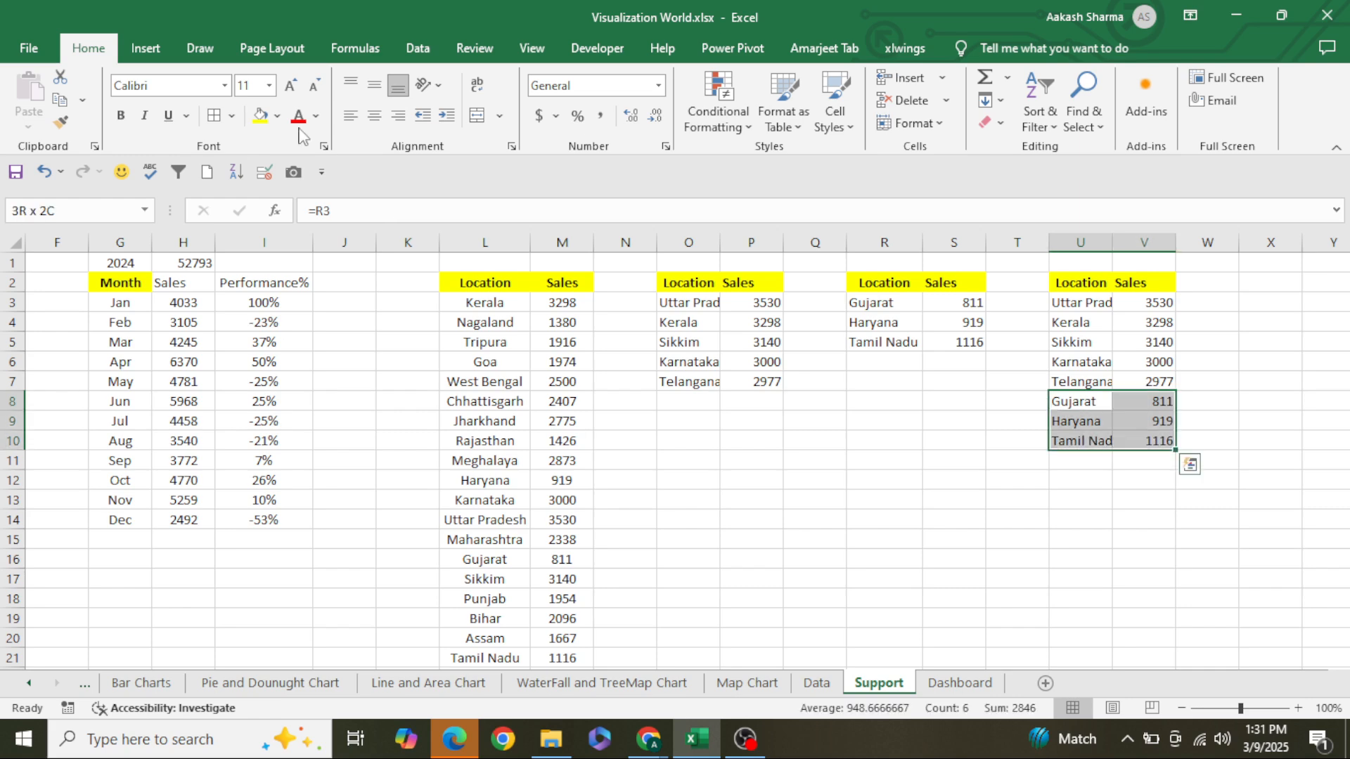
click(298, 116)
Make the text of the top-five rows in U3:V7 green and bold.
key(Up)
key(shift+Right)
key(shift+Up)
key(shift+Up)
key(shift+Up)
key(shift+Up)
click(315, 115)
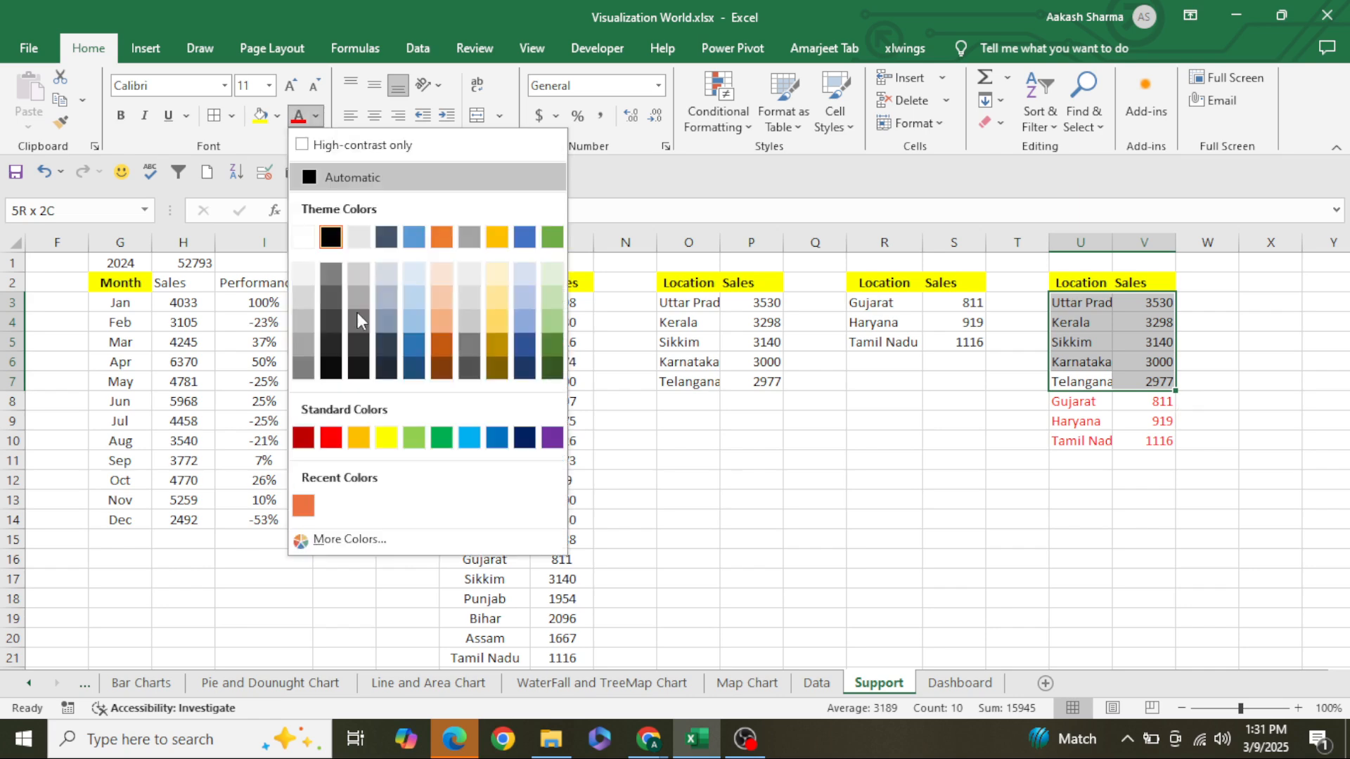
click(442, 437)
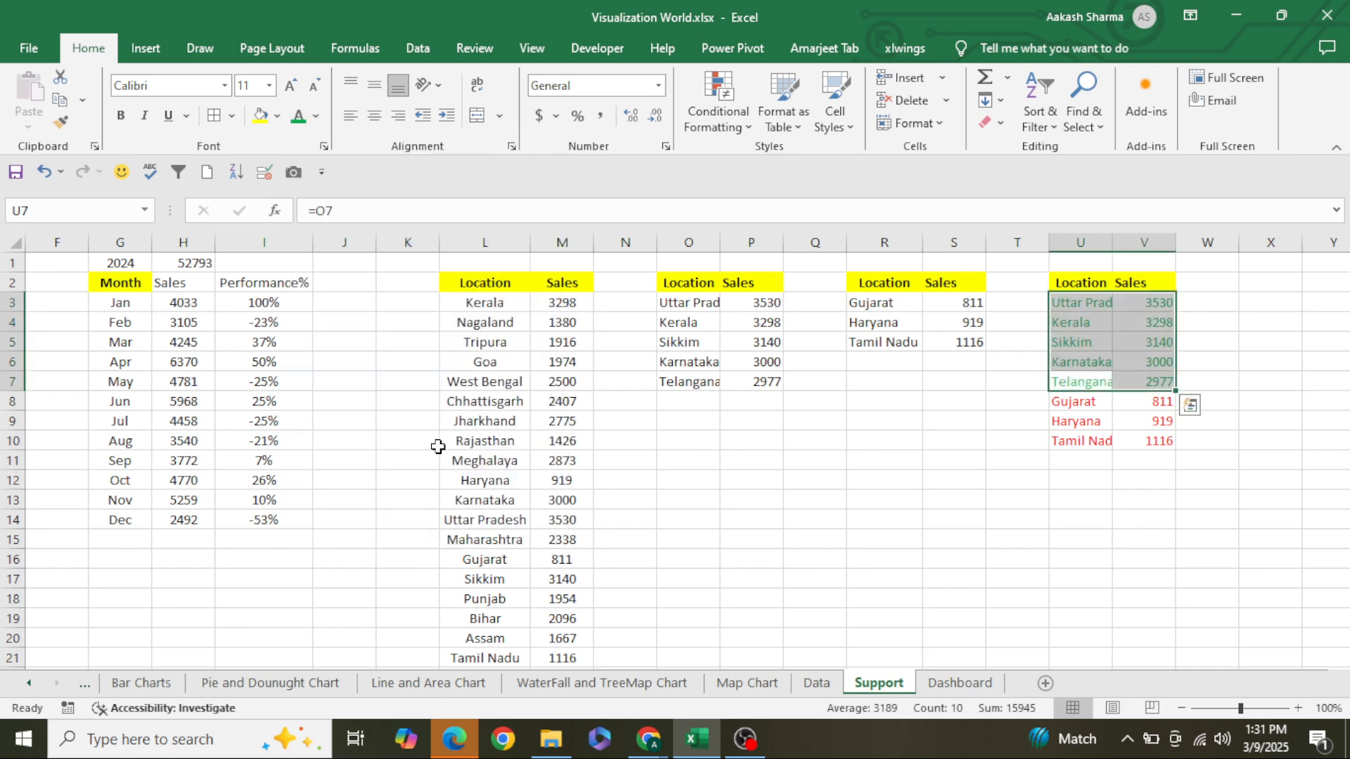
click(121, 116)
Insert a Filled Map chart from the combined Location and Sales table in U2:V10.
key(ctrl+Up)
key(ctrl+shift+Right)
key(ctrl+shift+Down)
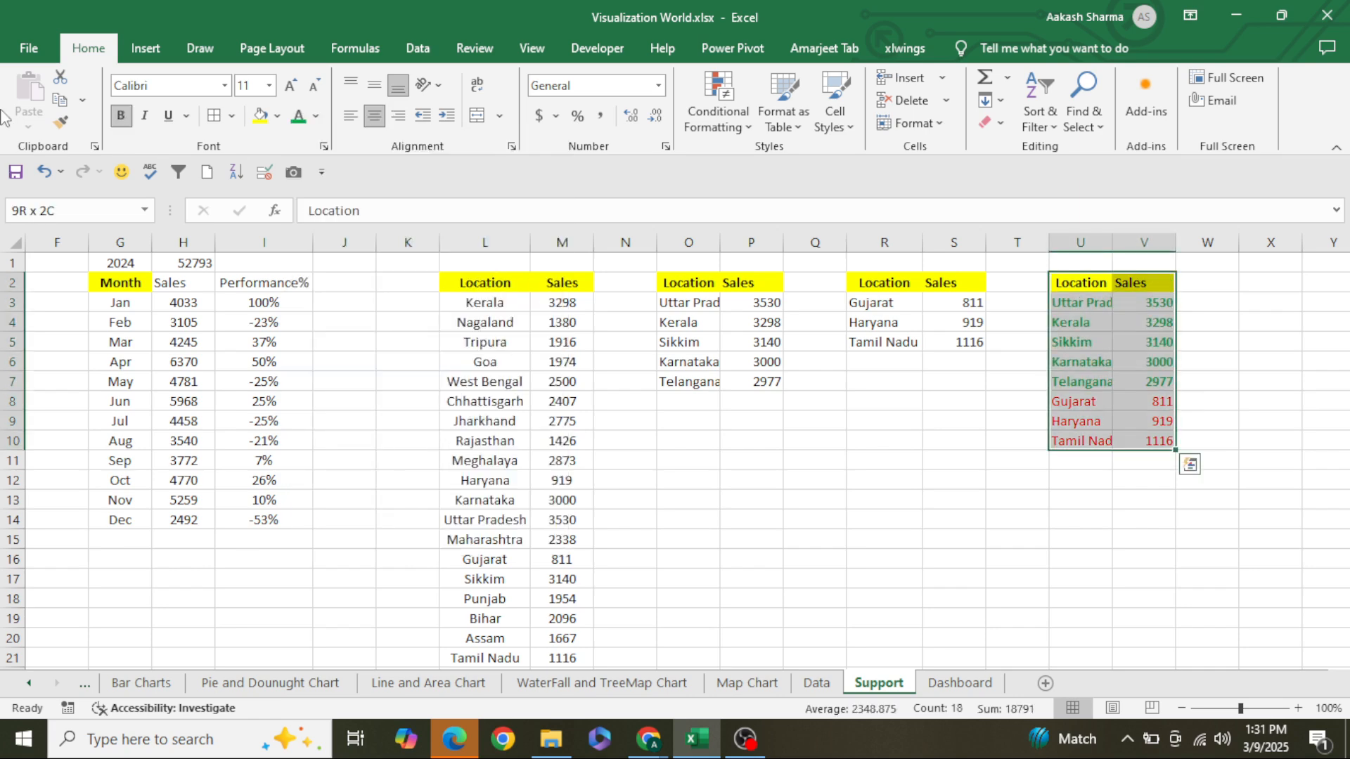
click(146, 47)
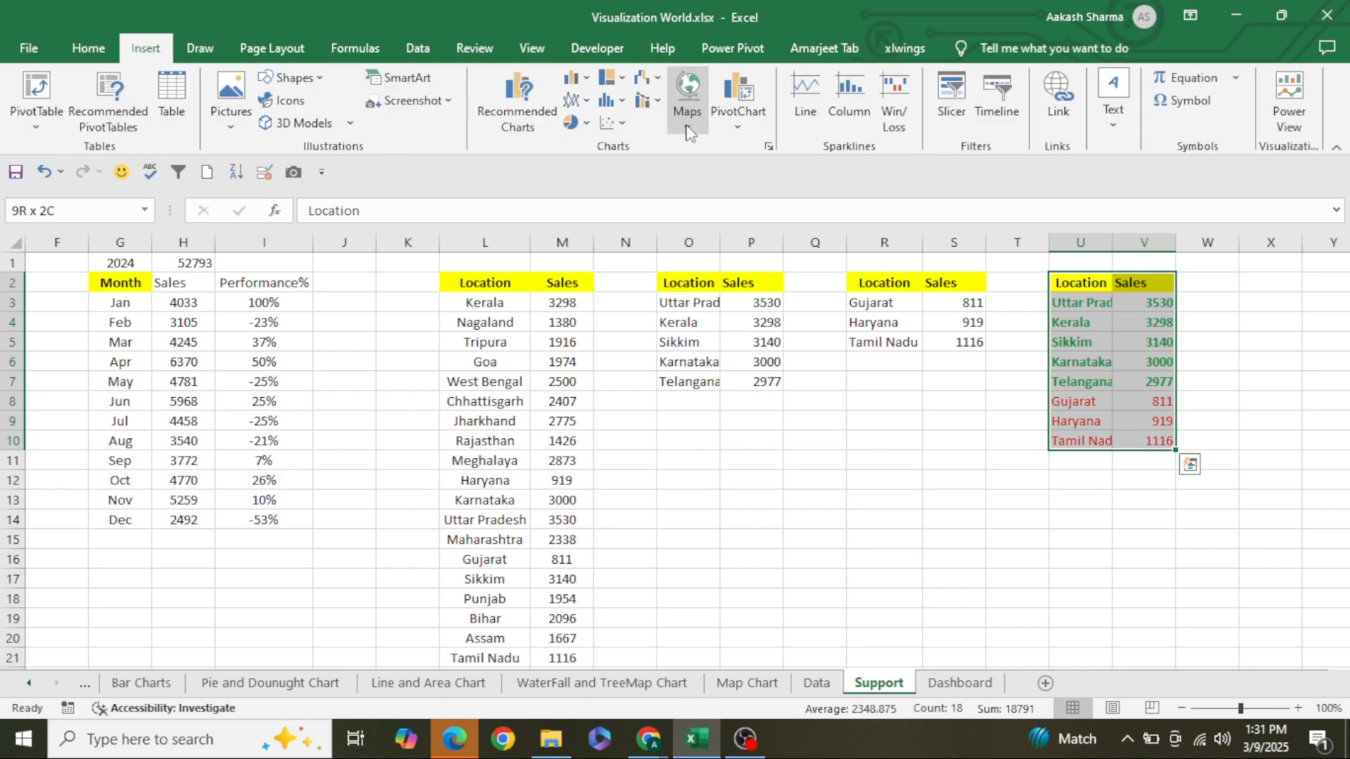
click(687, 120)
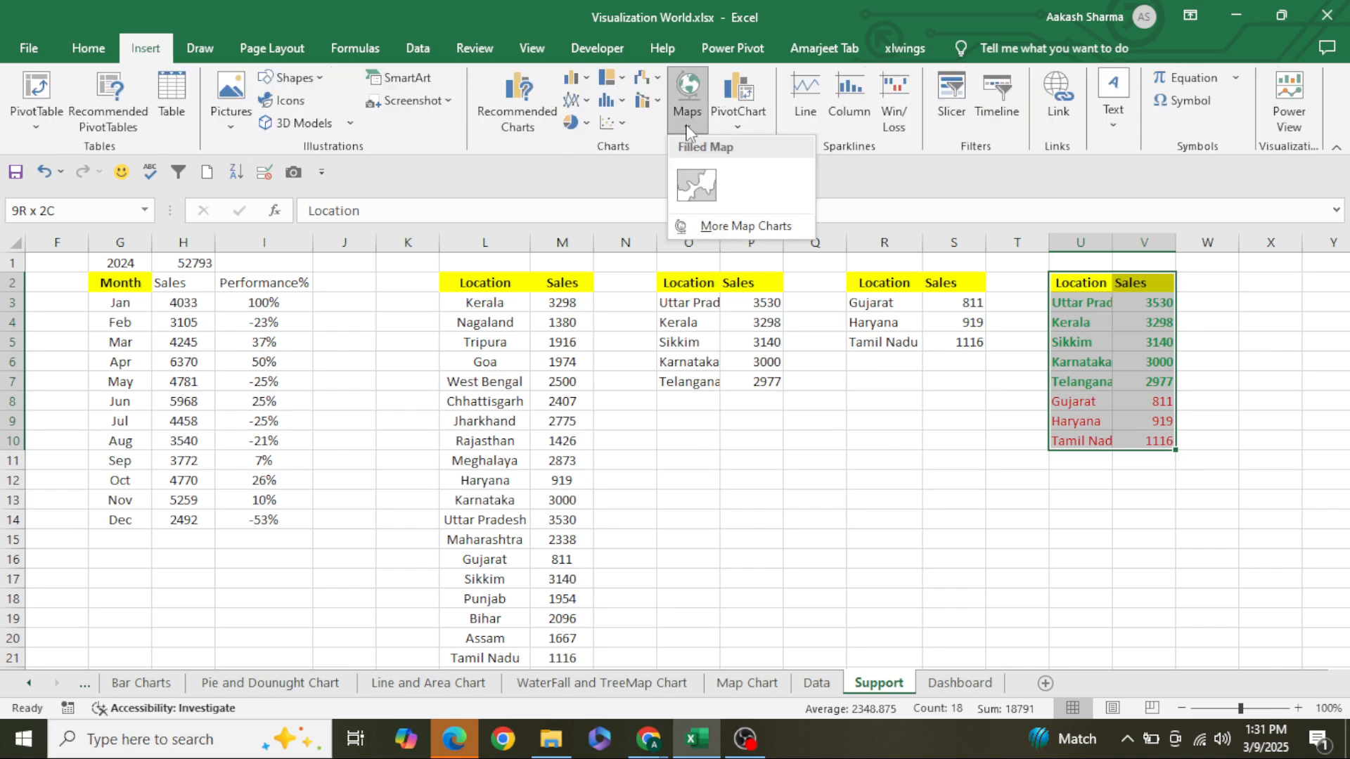
click(697, 183)
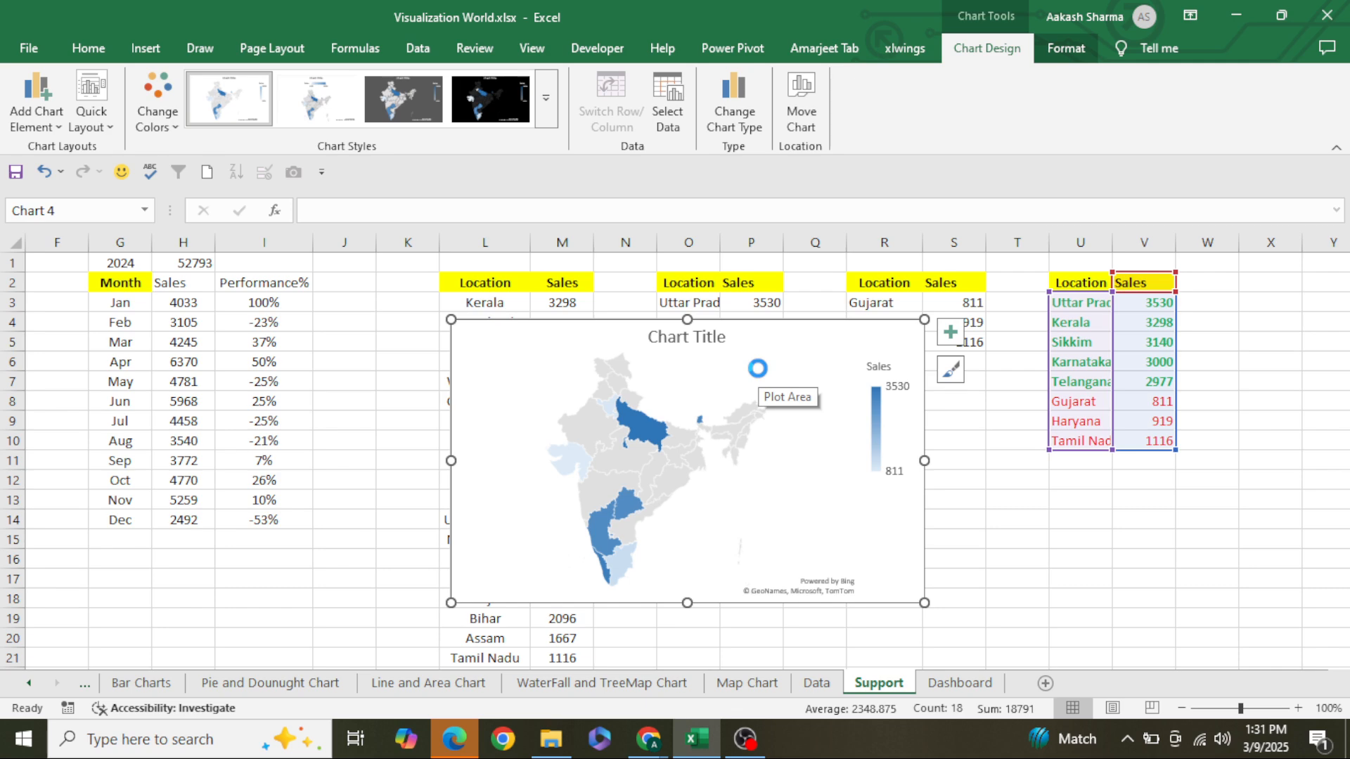
Paste the map chart onto the Dashboard sheet directly below the waterfall chart and widen it to match that chart's width.
key(ctrl+Page_Down)
scroll(451, 504, down, 4)
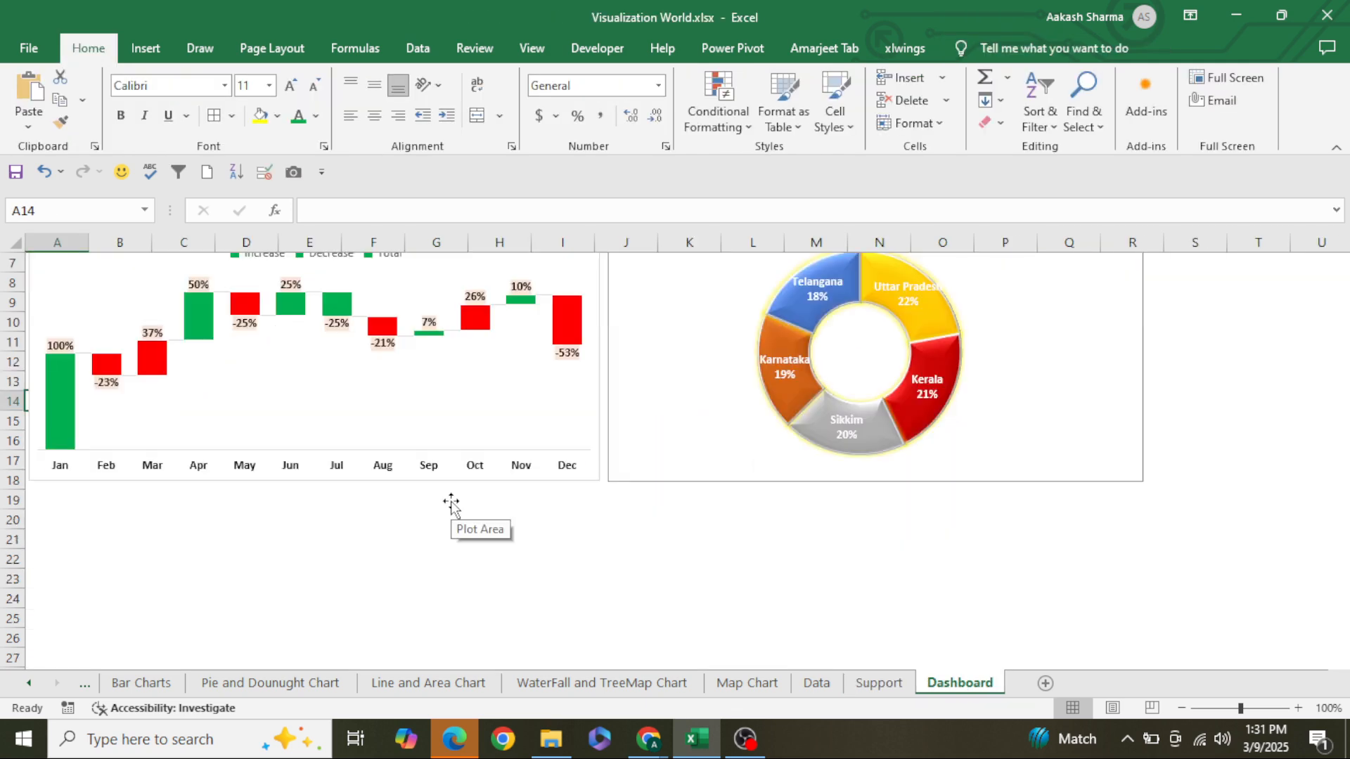
key(ctrl+v)
scroll(285, 373, down, 2)
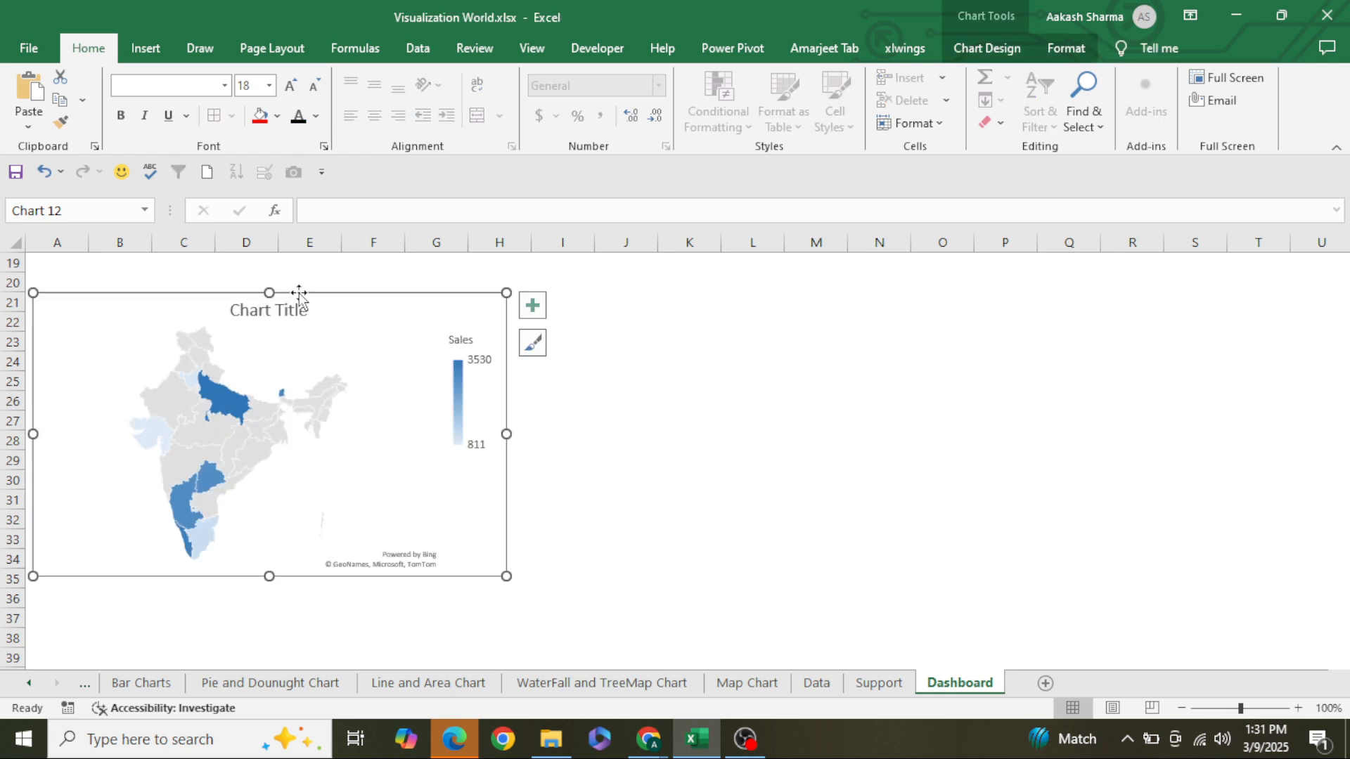
scroll(299, 294, up, 2)
drag(339, 413, 334, 370)
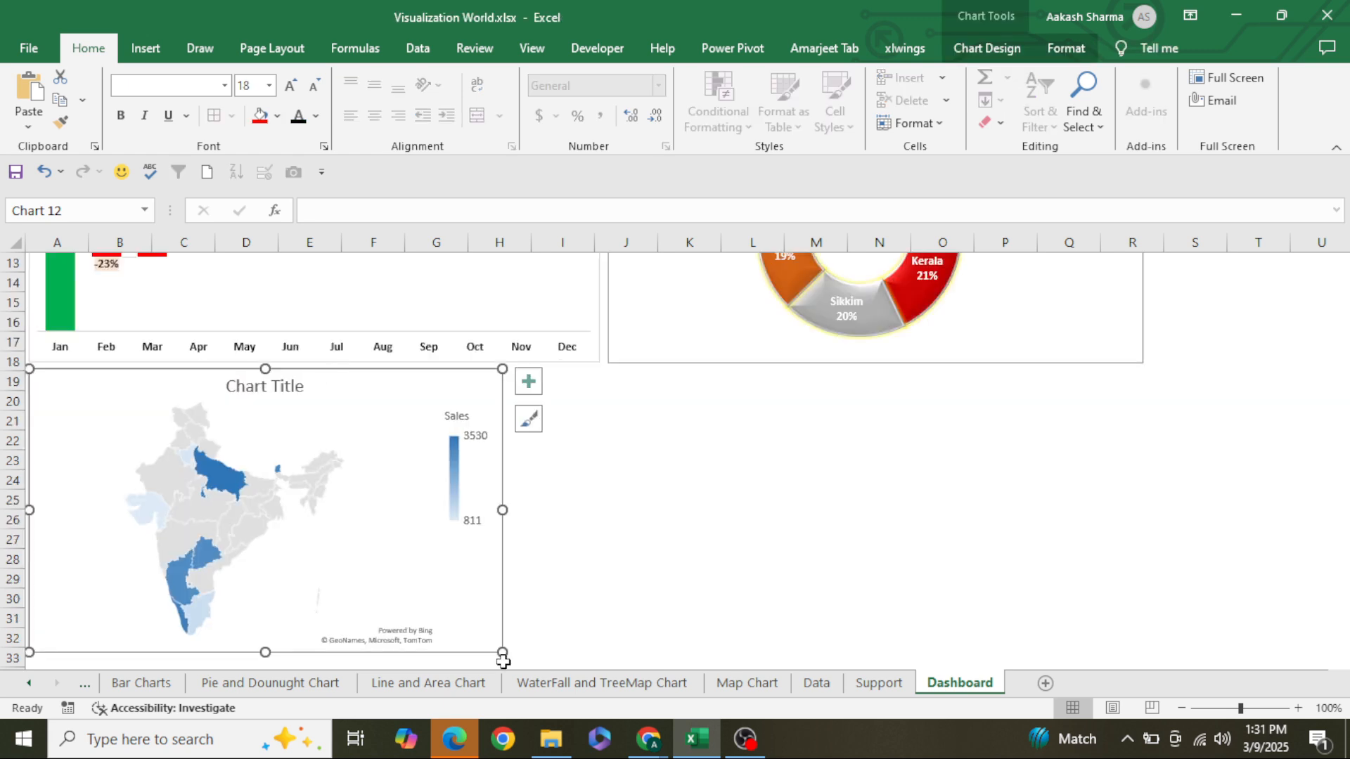
drag(503, 659, 597, 649)
Change the map chart's title to "Top 5 Good Prformr and 3 Lowe Performer States".
click(292, 389)
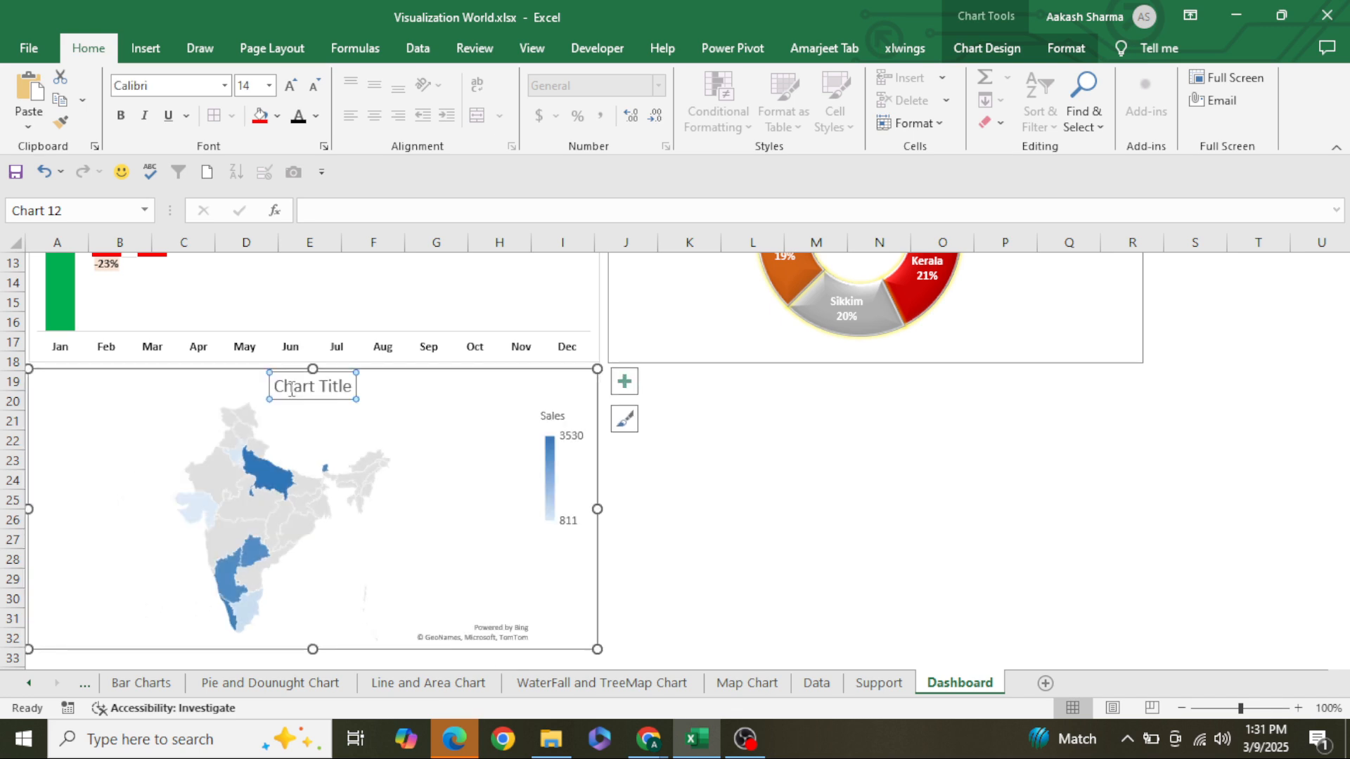
triple_click(292, 389)
text(Top 5)
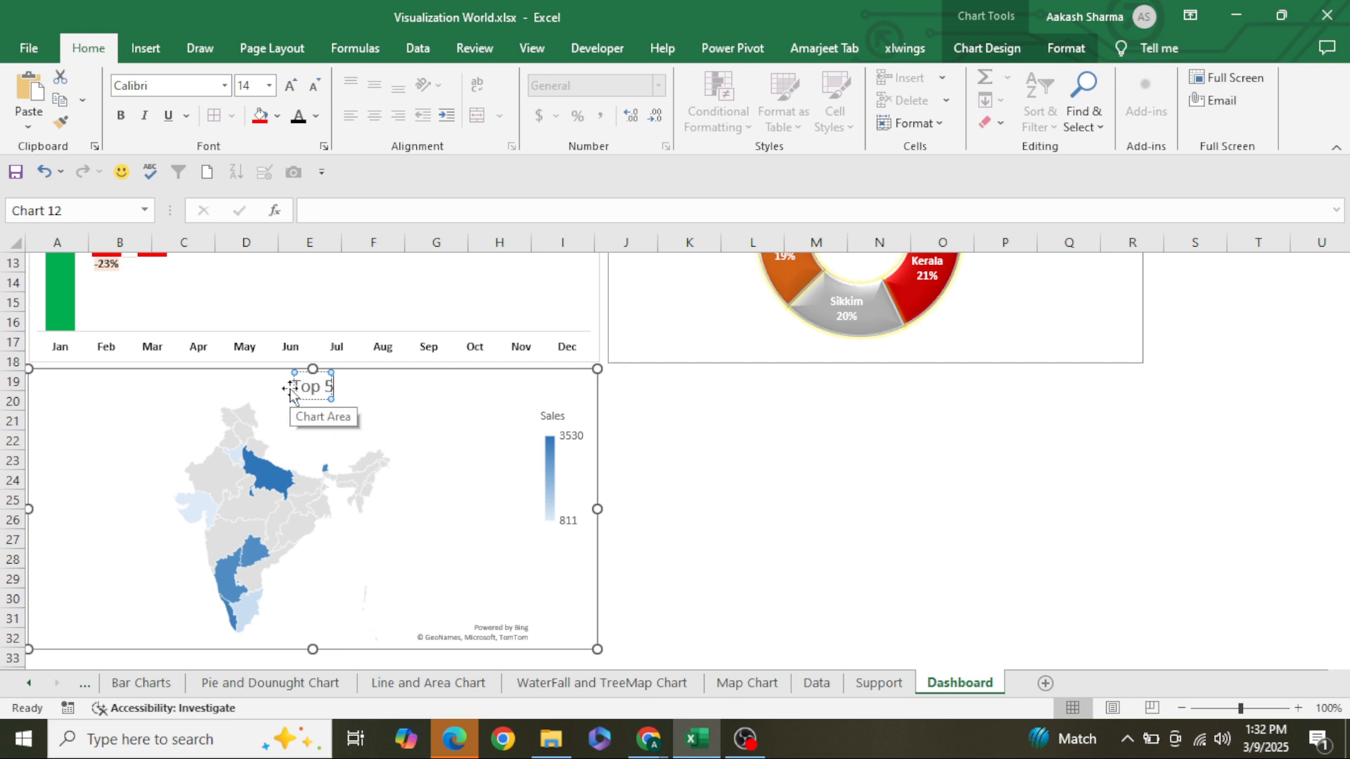
click(291, 388)
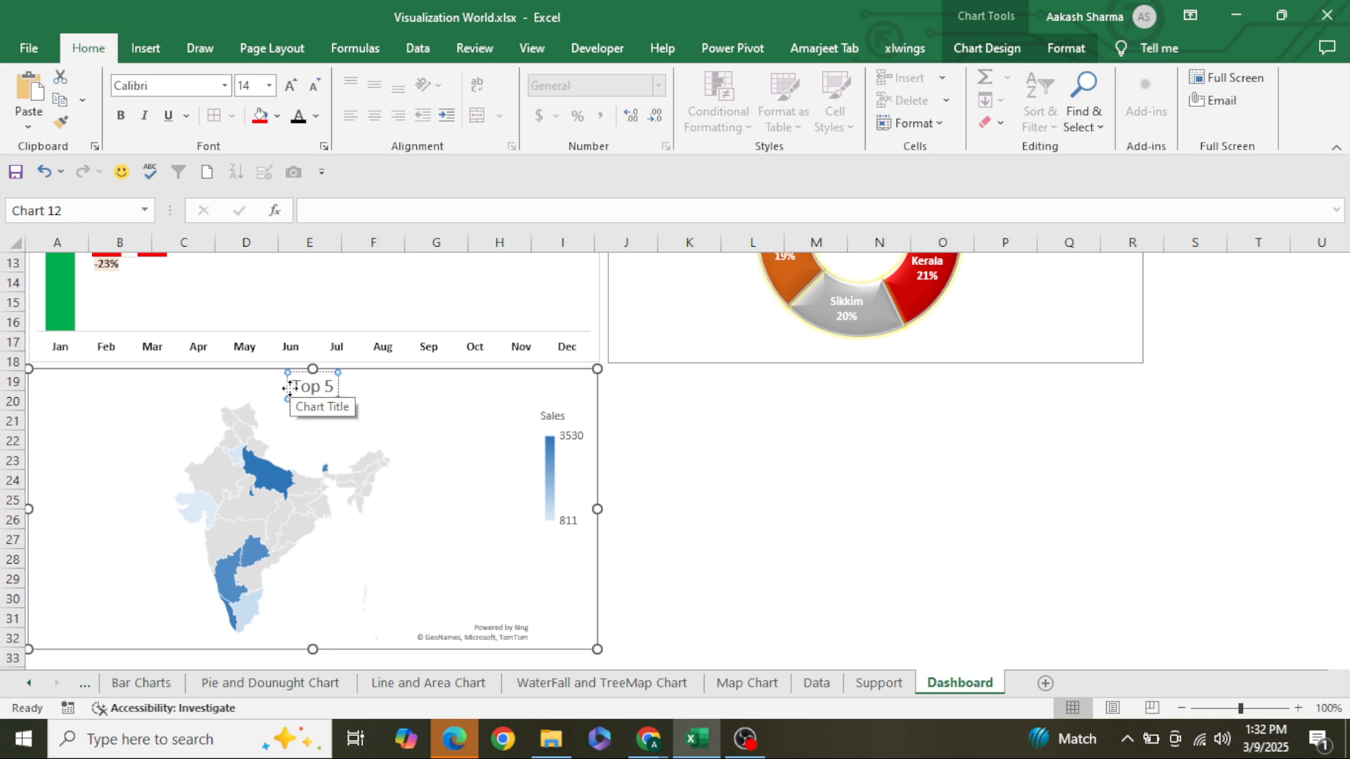
text(Good)
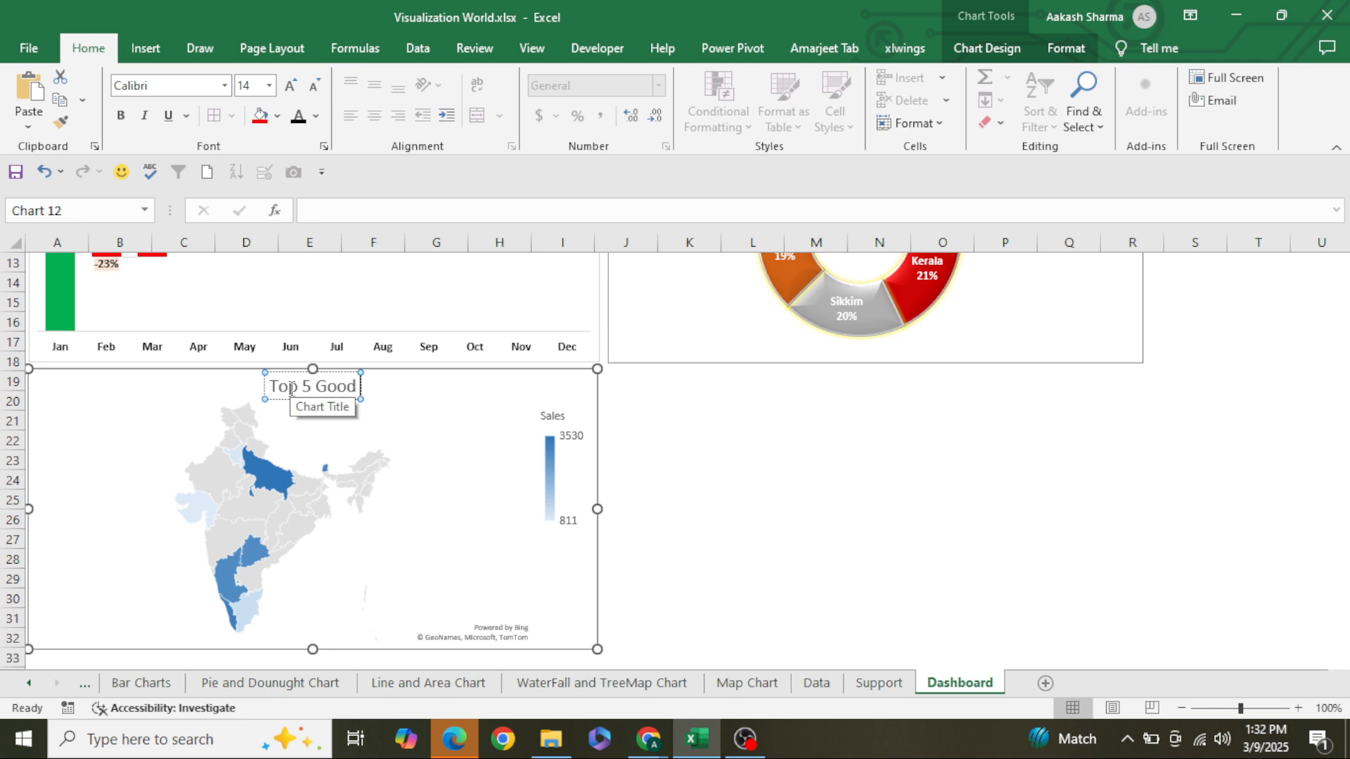
text( Prformr and 3 Lowe)
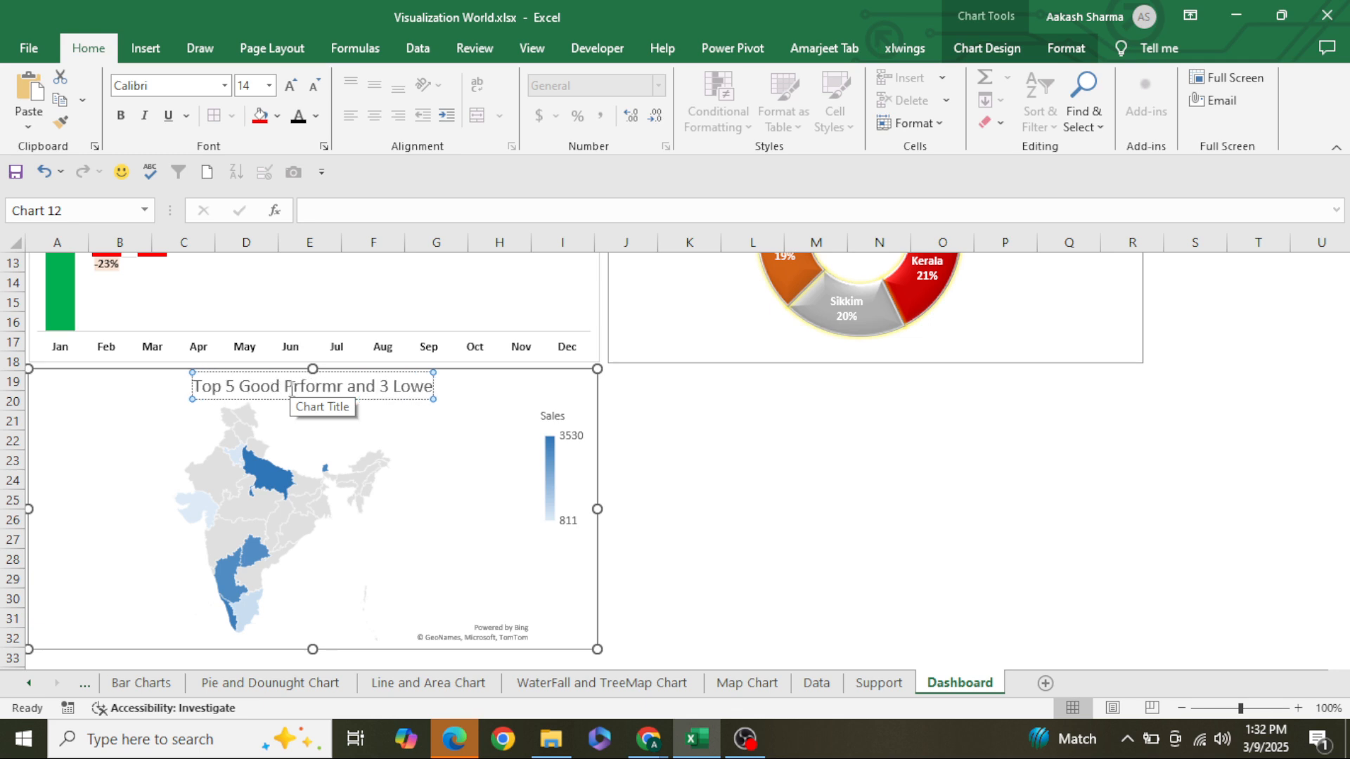
text( Perf)
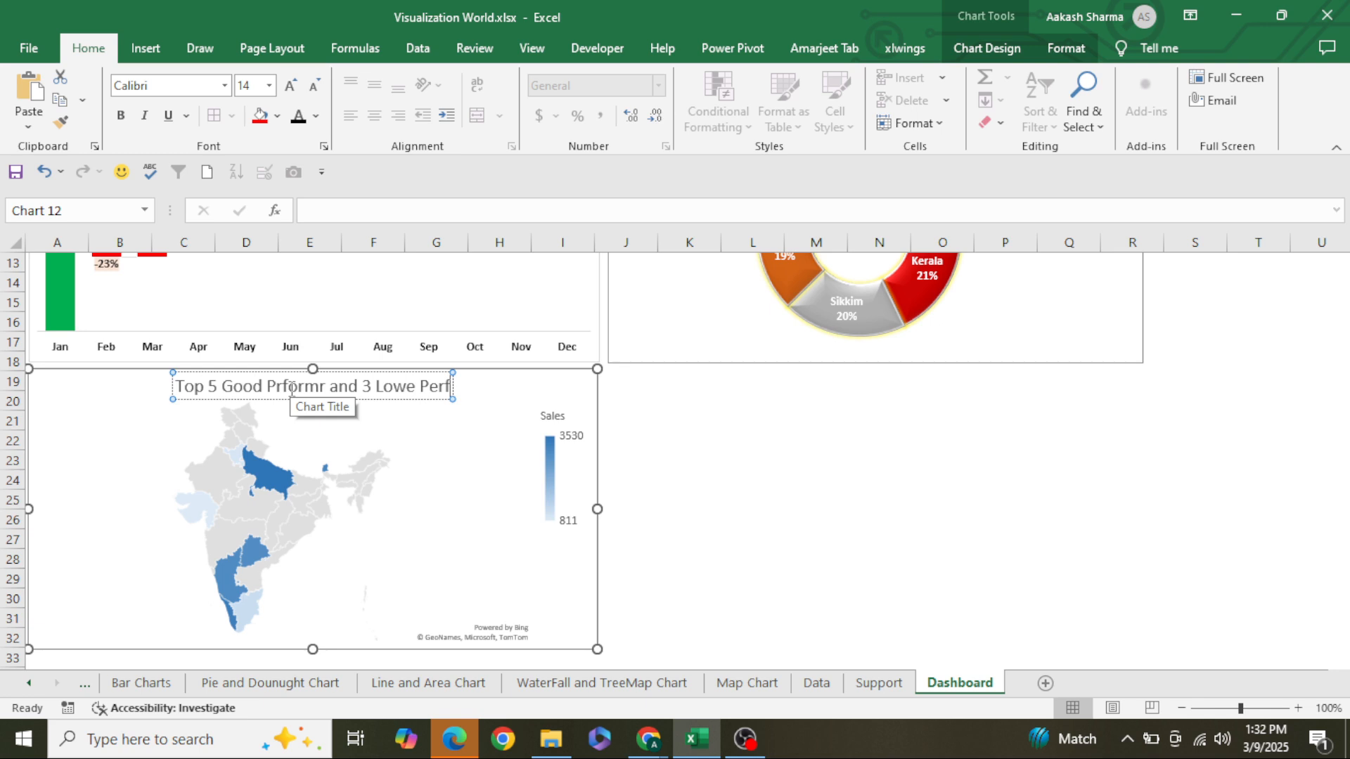
text(ormer States)
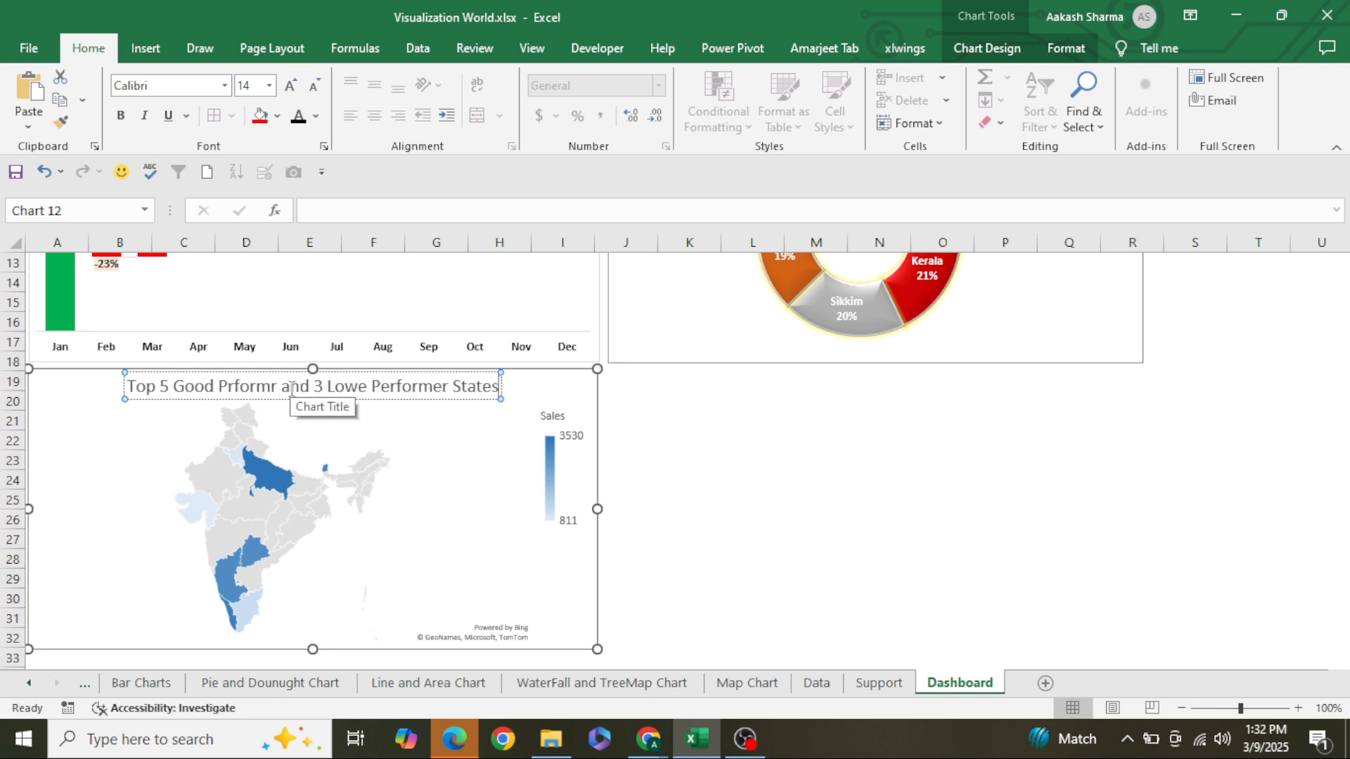
Format the map chart's title as bold, 12 pt, black text.
key(ctrl+a)
key(ctrl+b)
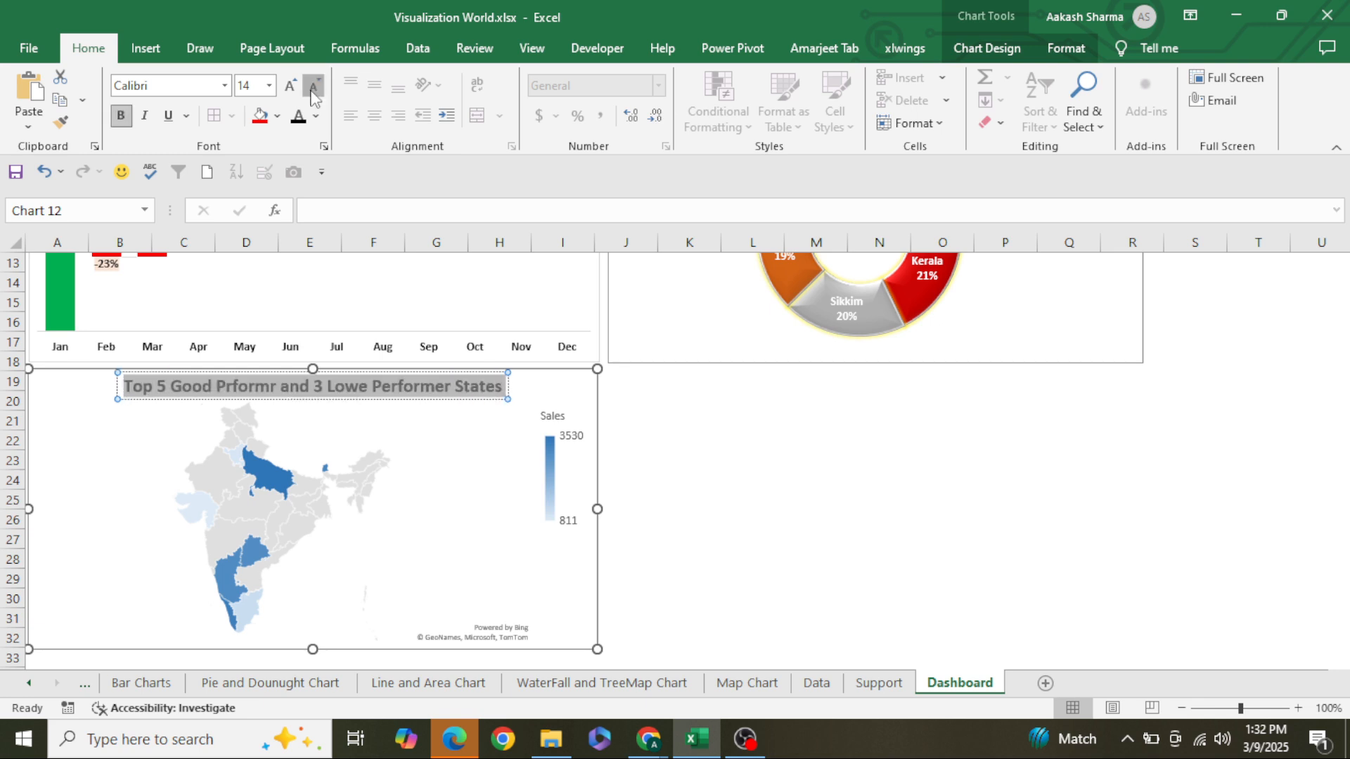
click(313, 88)
click(316, 116)
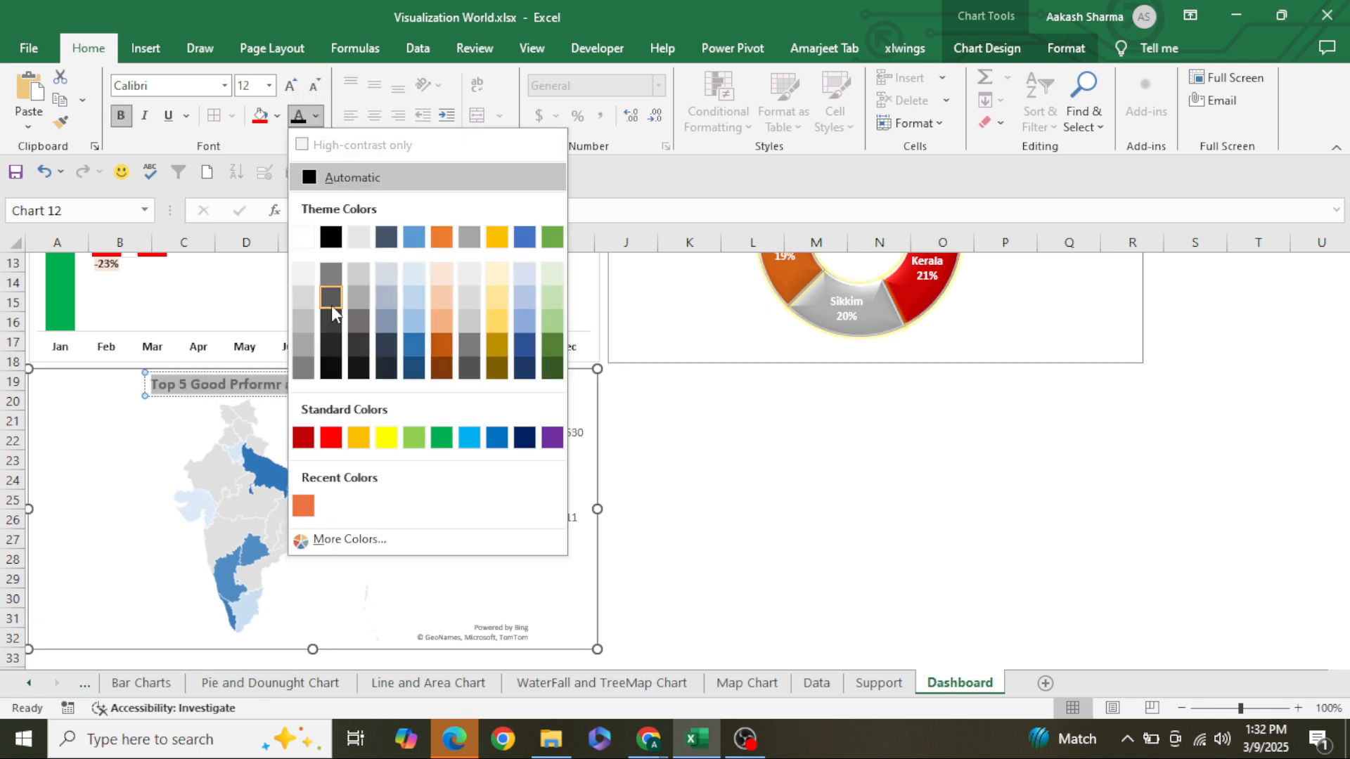
click(330, 368)
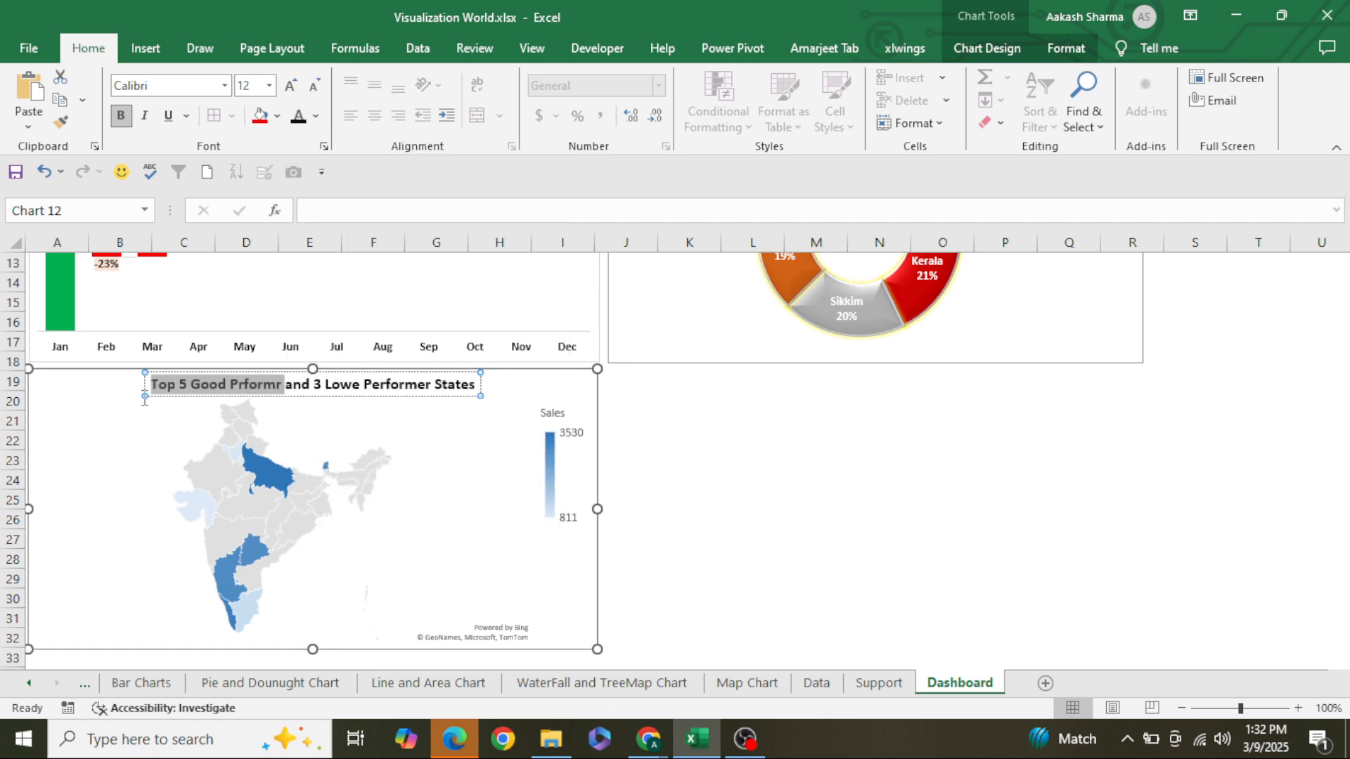
Set the map's two-color series scale to red for the lowest value and green for the highest, then close the formatting options and deselect the chart.
right_click(519, 427)
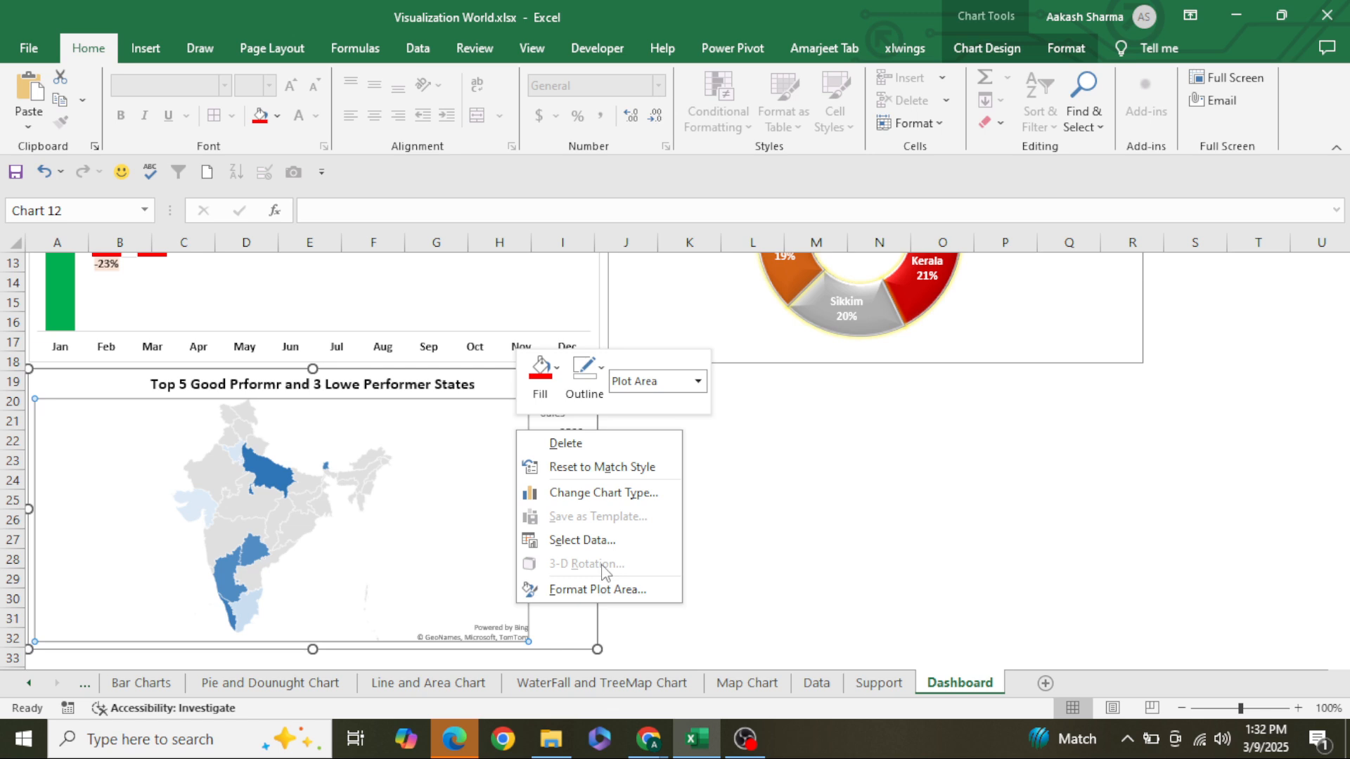
click(598, 589)
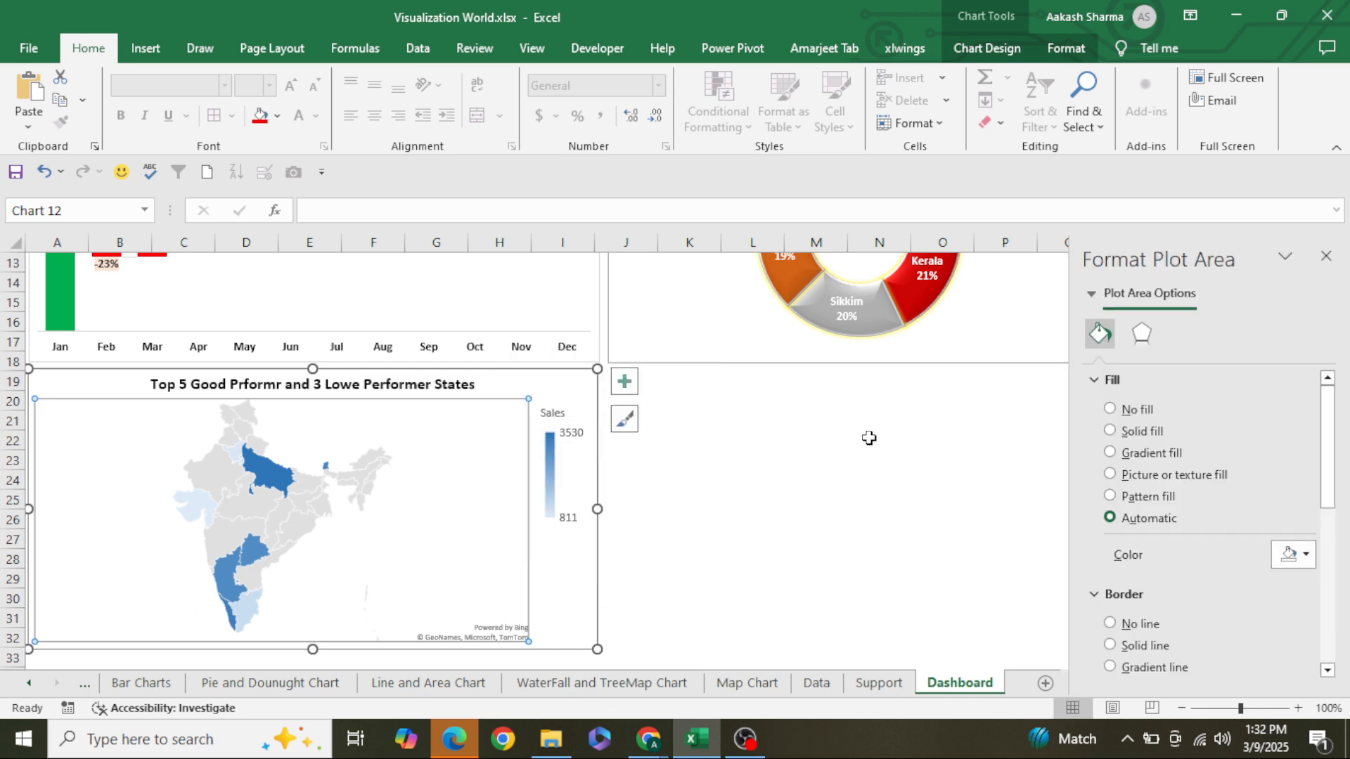
click(262, 482)
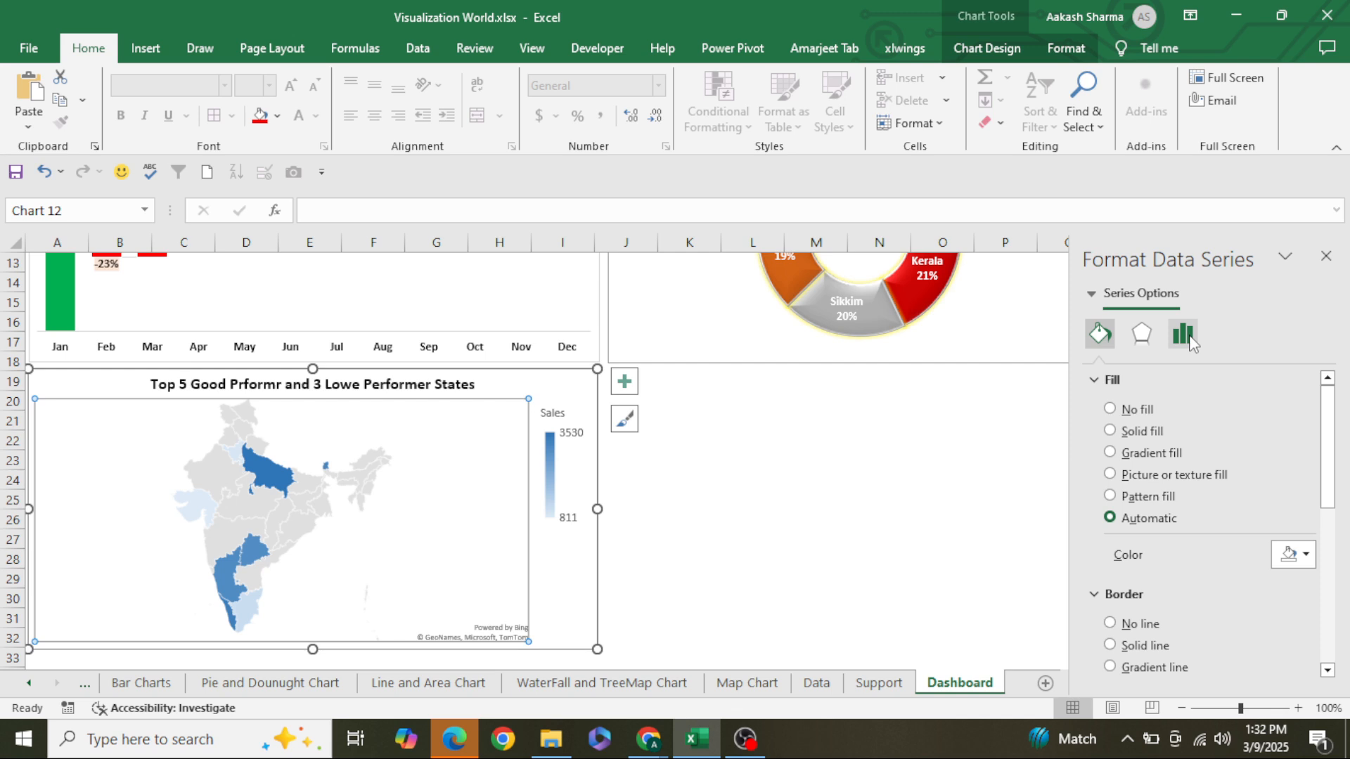
click(1188, 339)
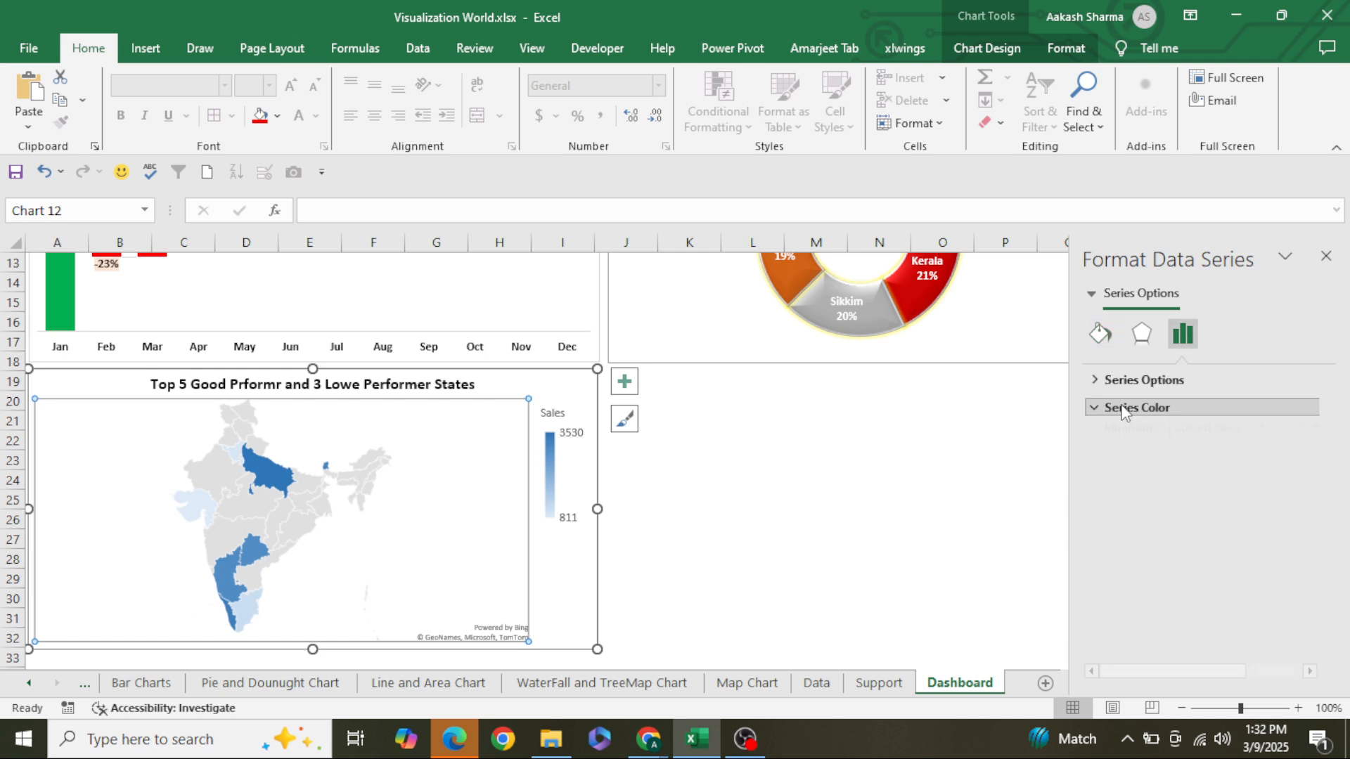
click(1309, 500)
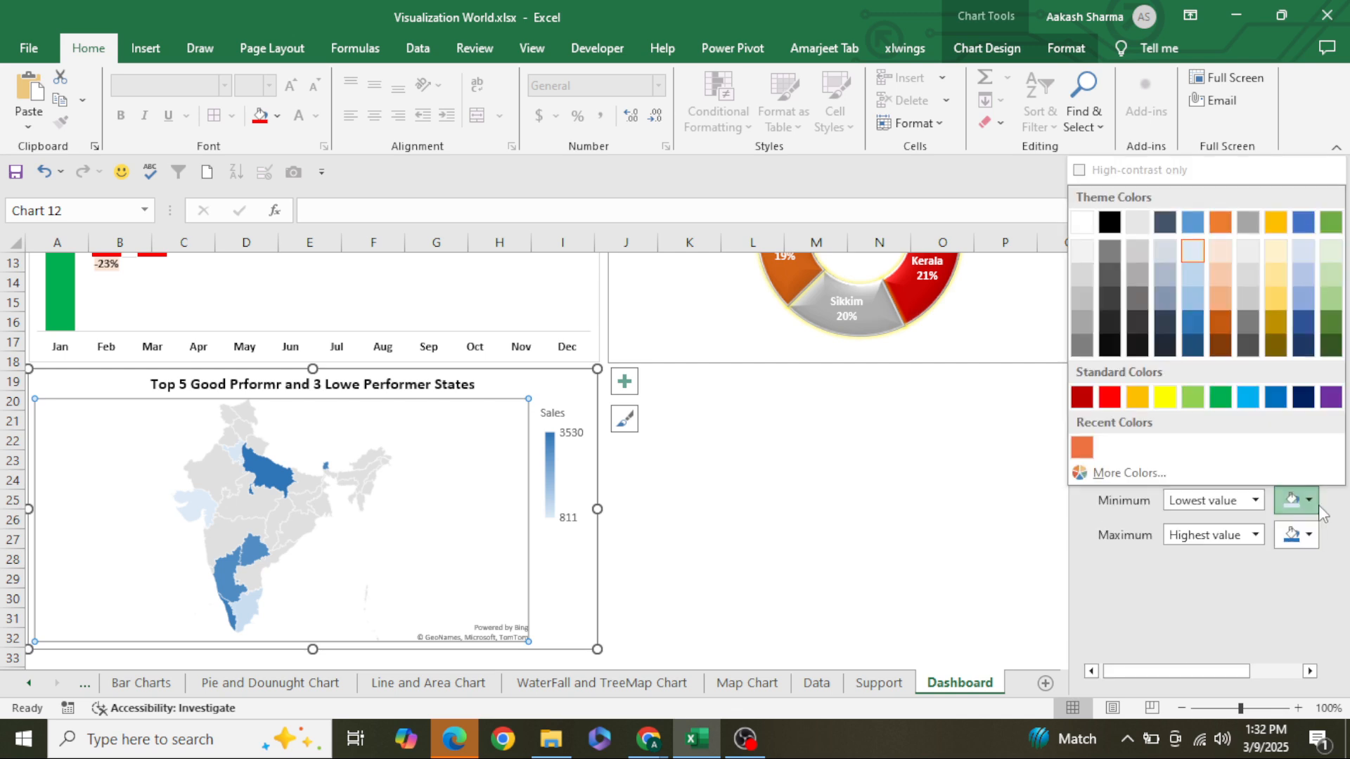
click(1116, 401)
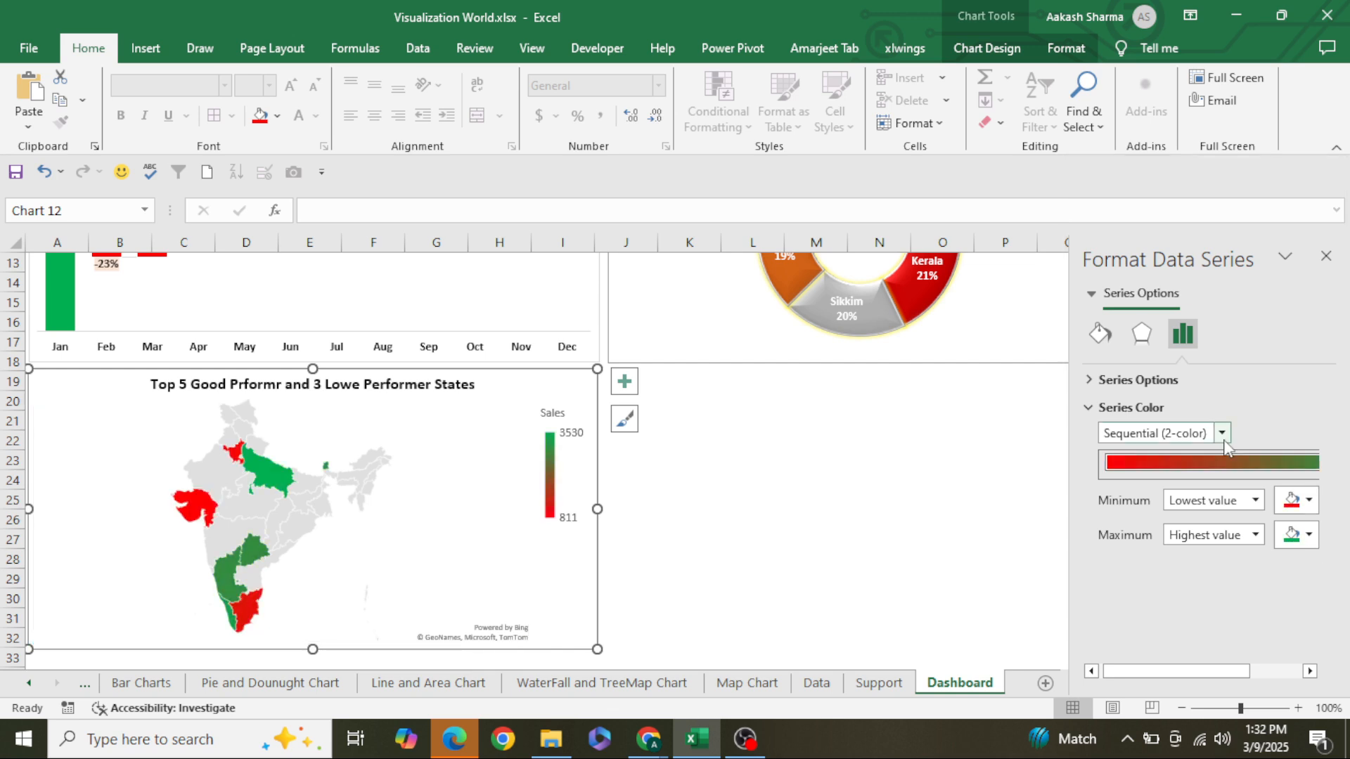
click(1325, 255)
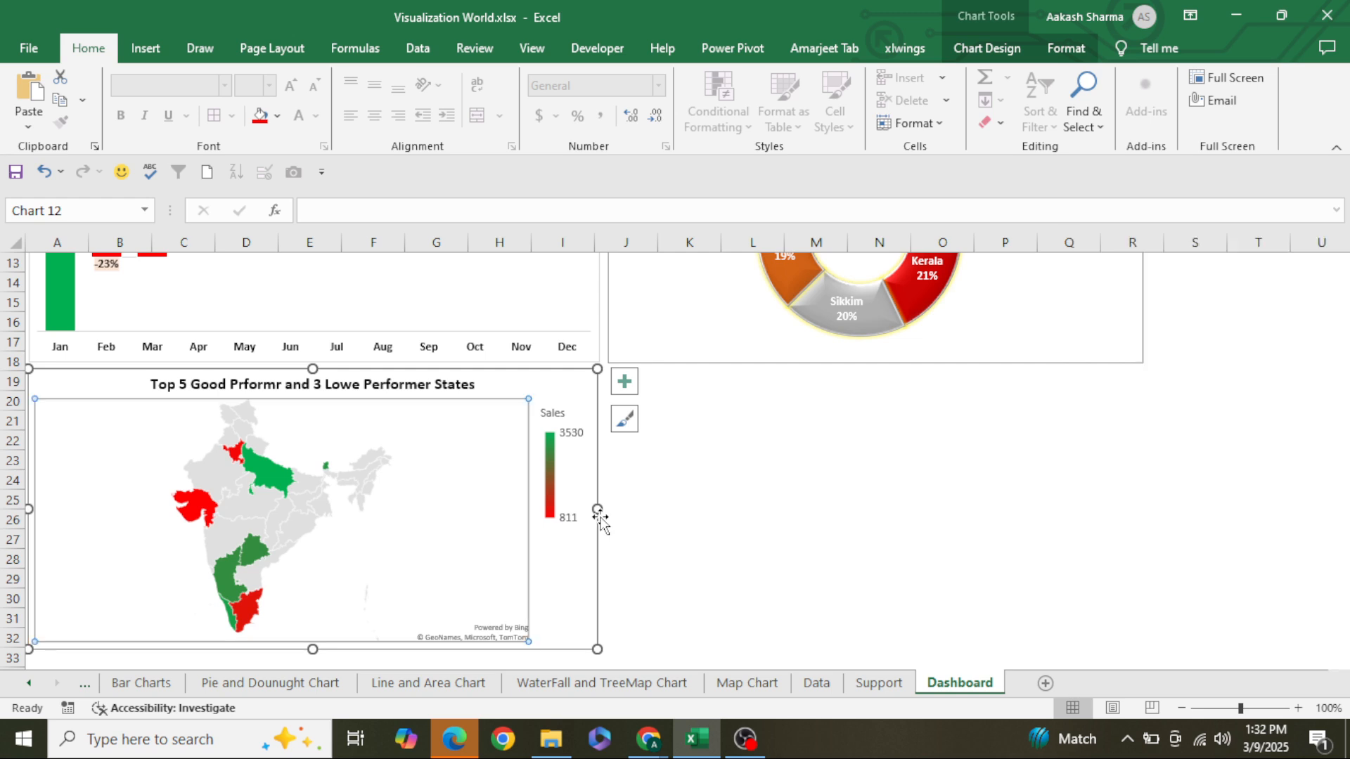
key(Escape)
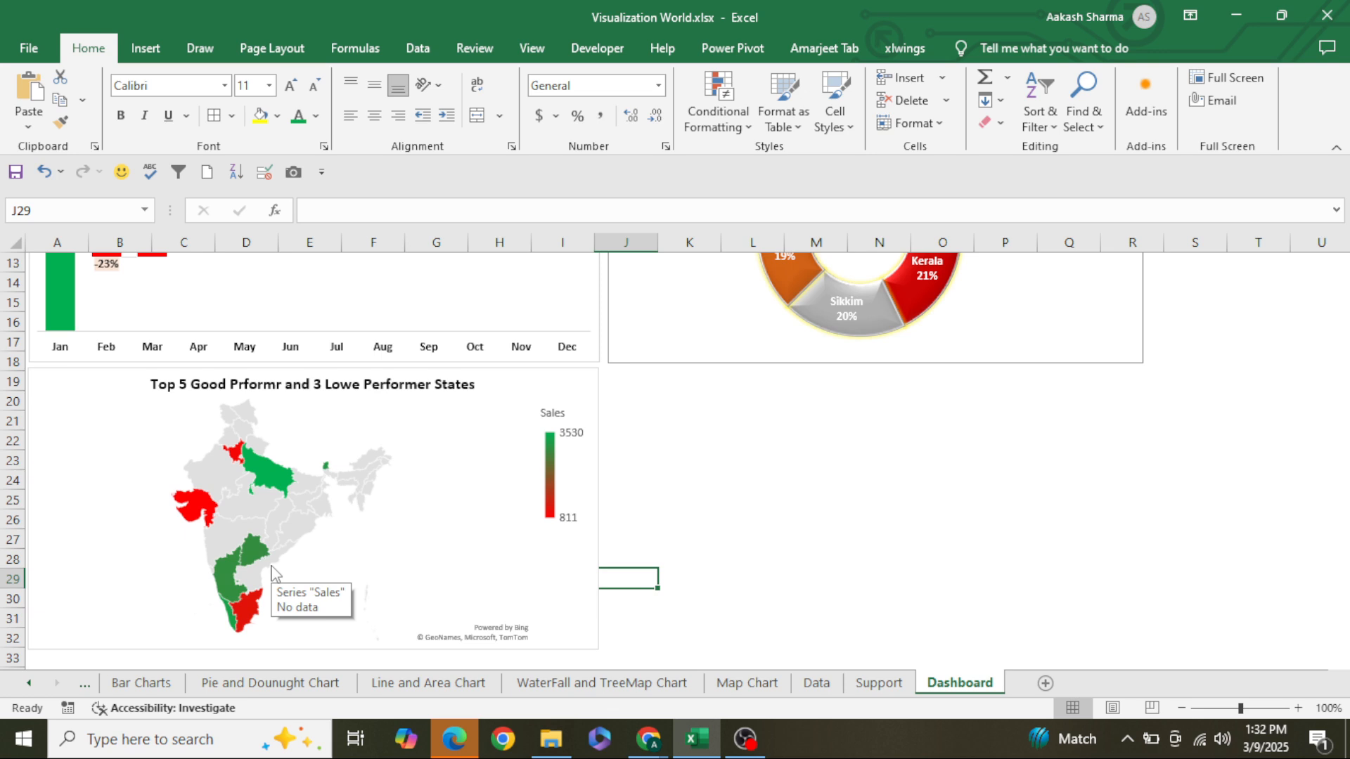
Try to add data labels to the map chart showing category name and value, separated by a new line.
right_click(356, 431)
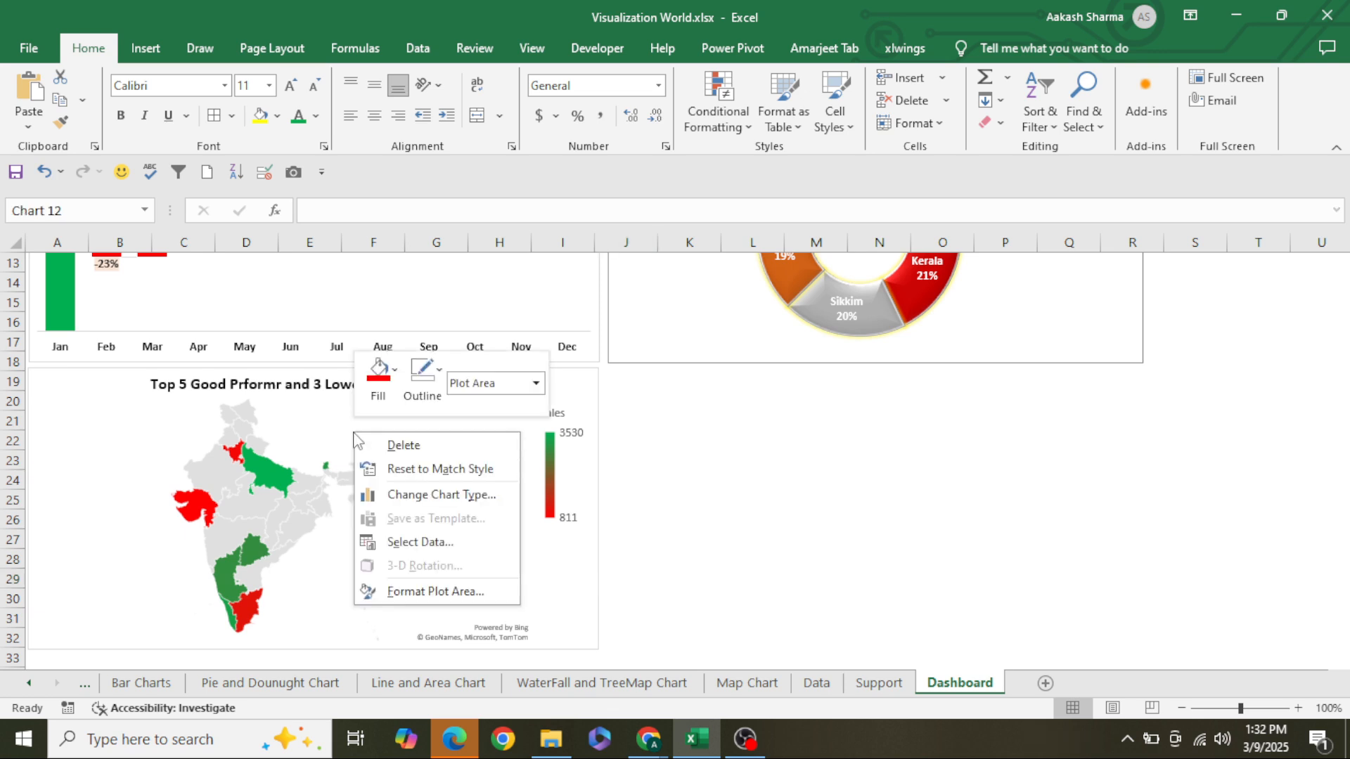
click(431, 591)
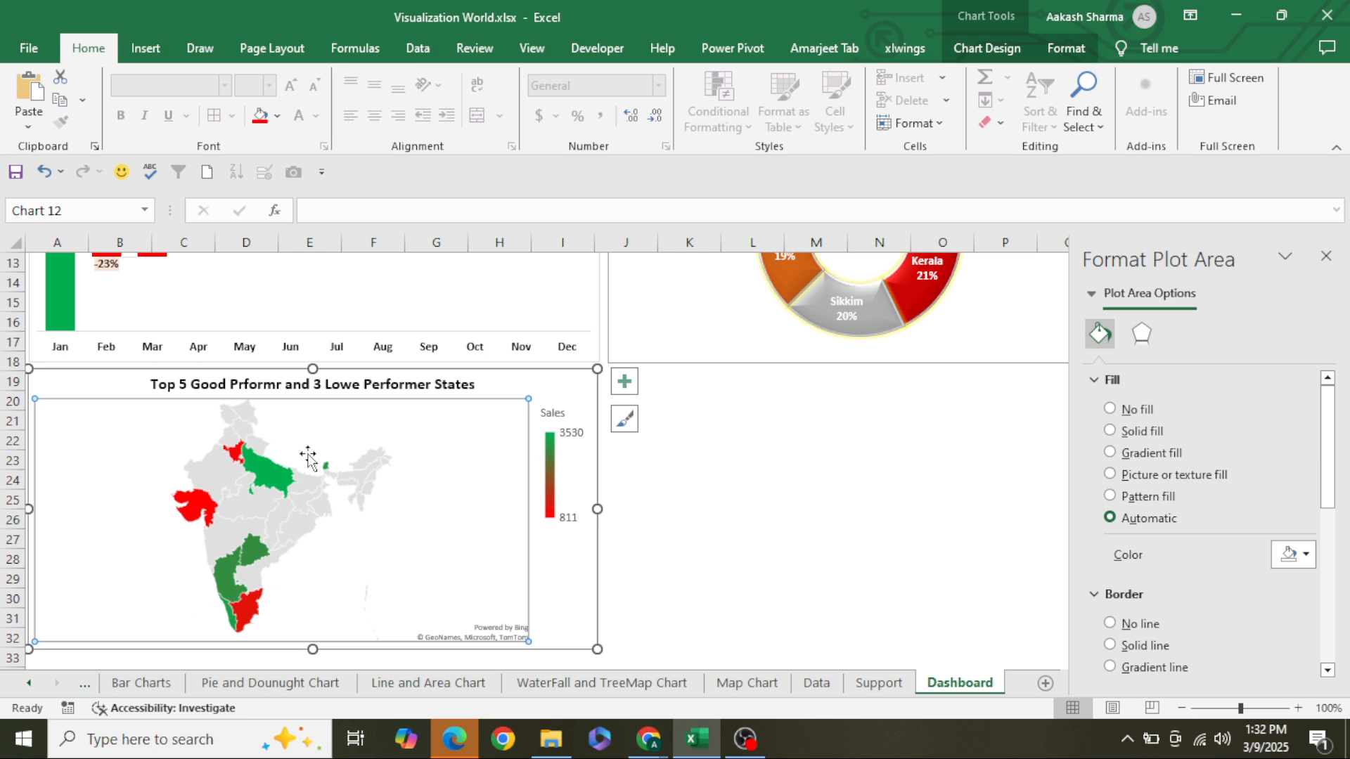
click(625, 381)
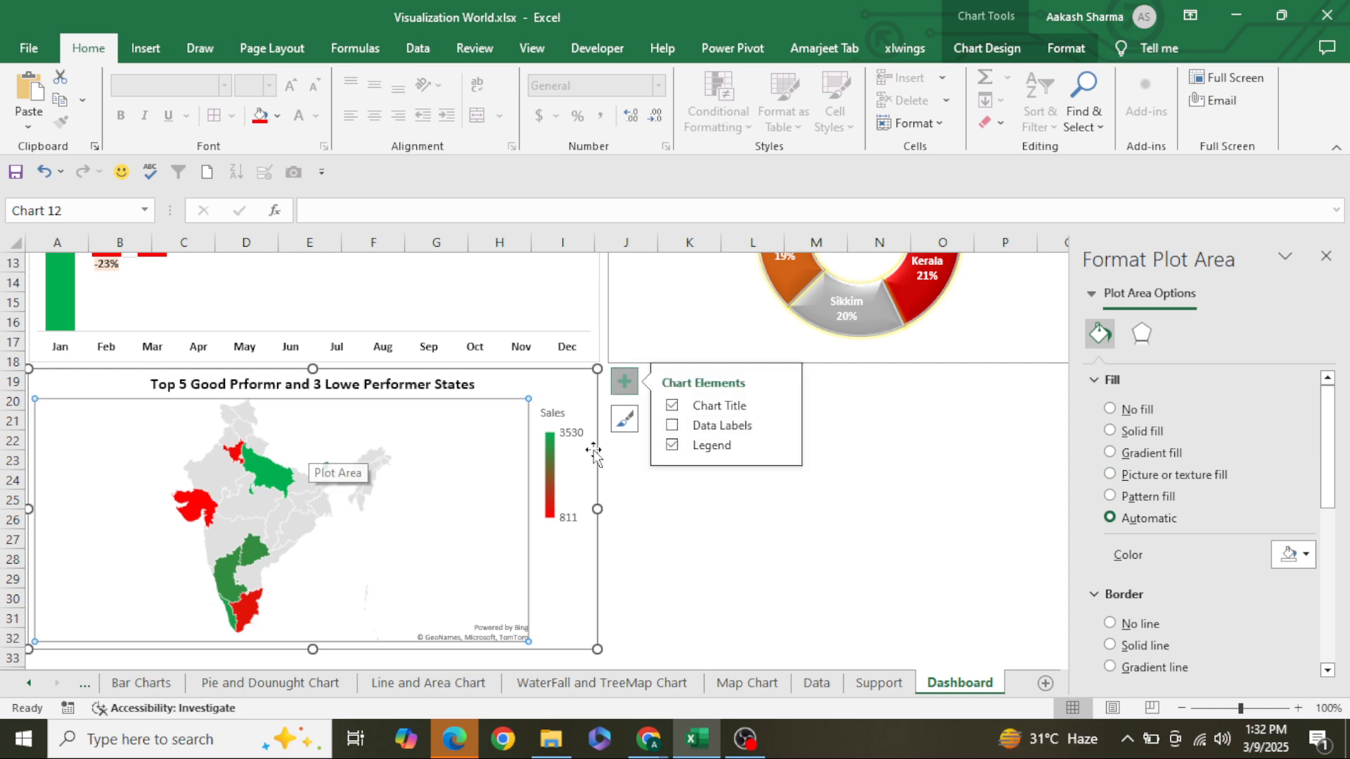
click(674, 426)
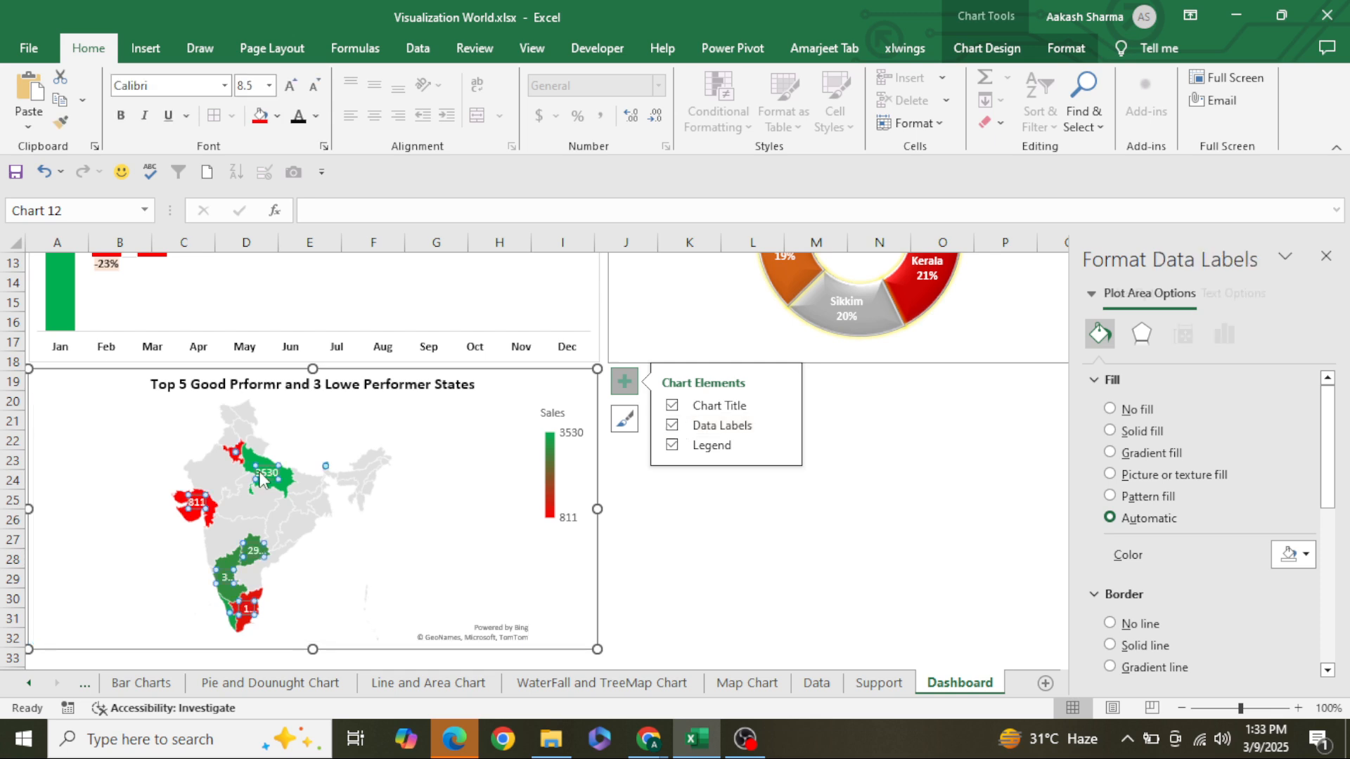
click(1236, 334)
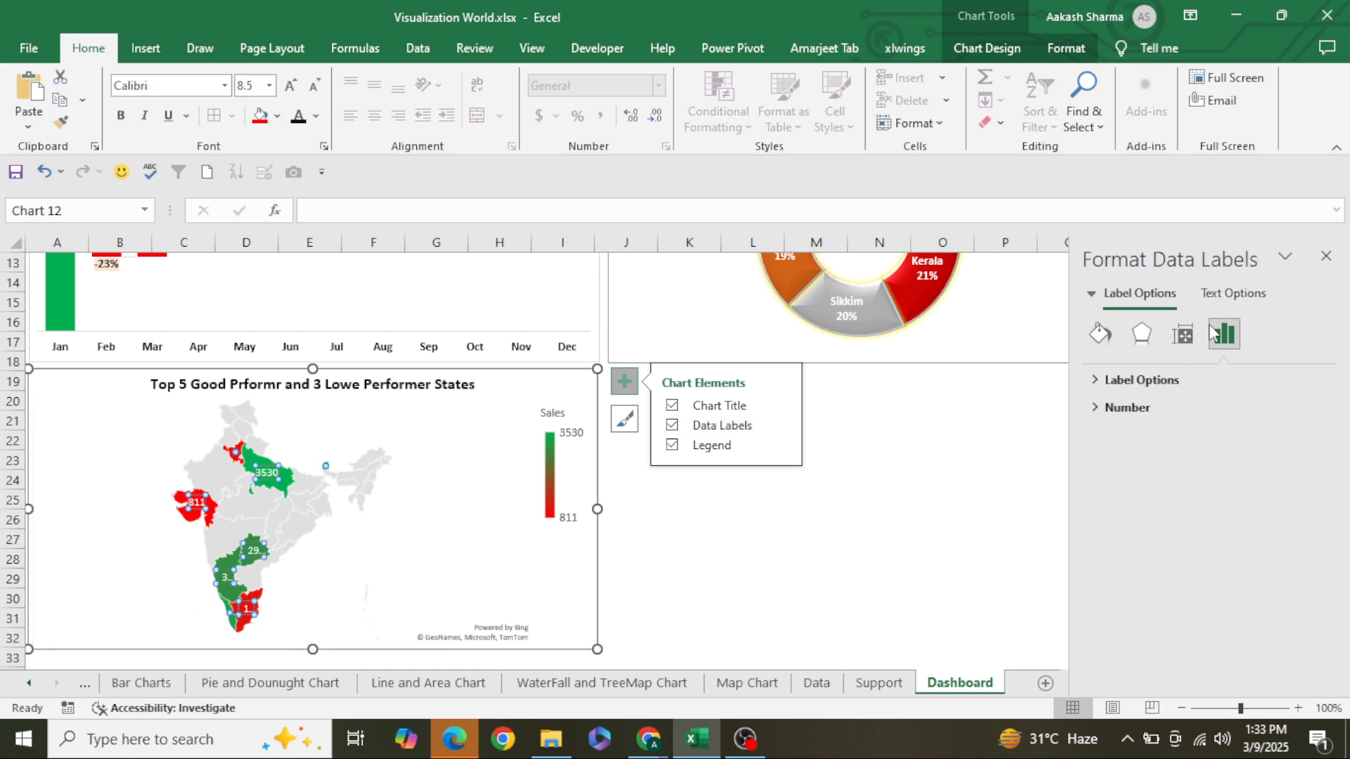
click(1133, 383)
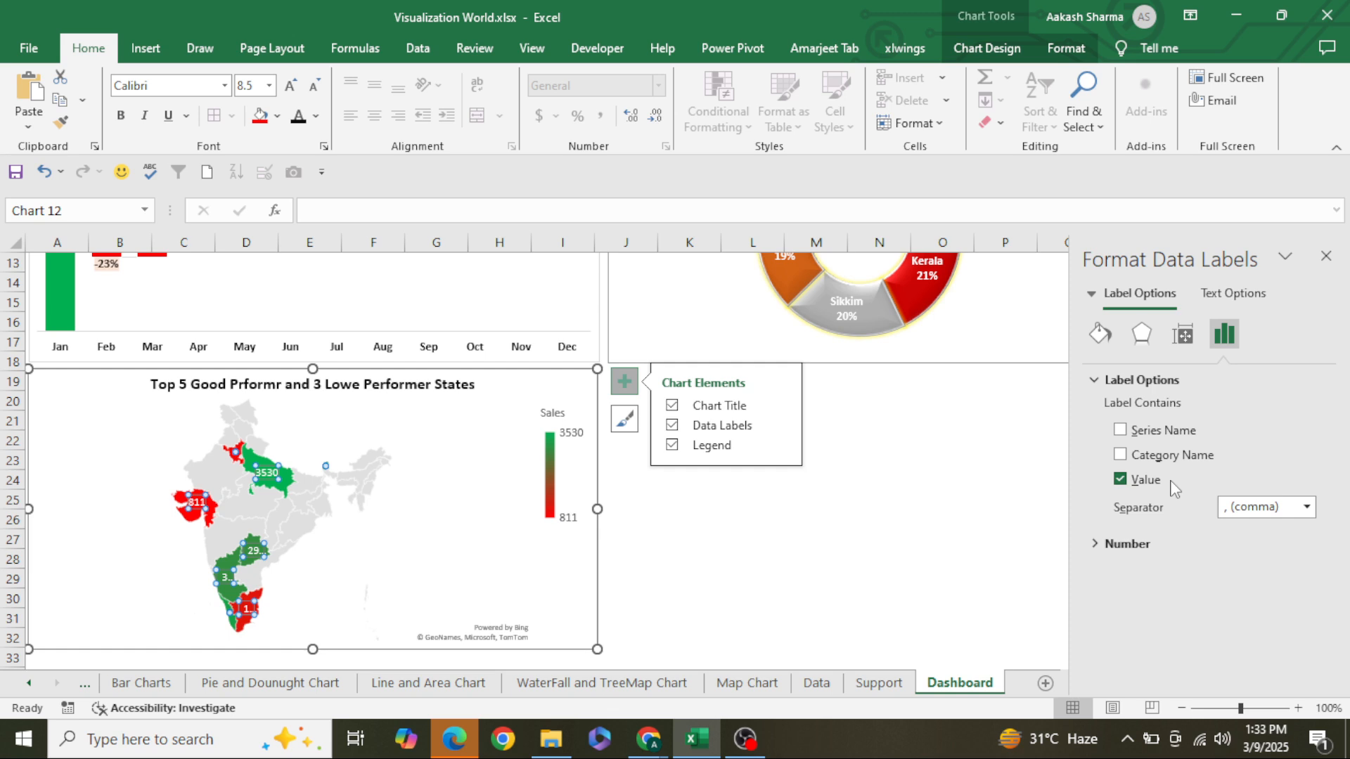
click(1121, 455)
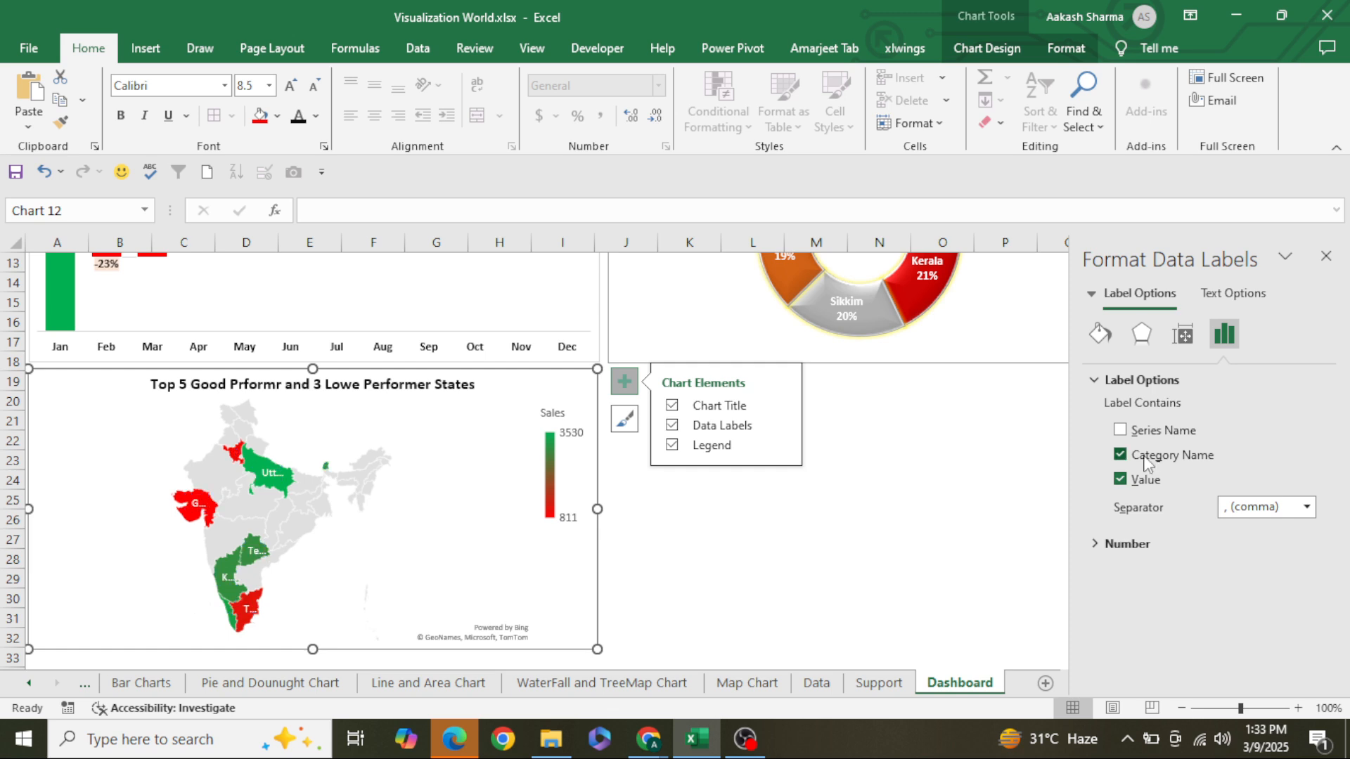
click(1305, 509)
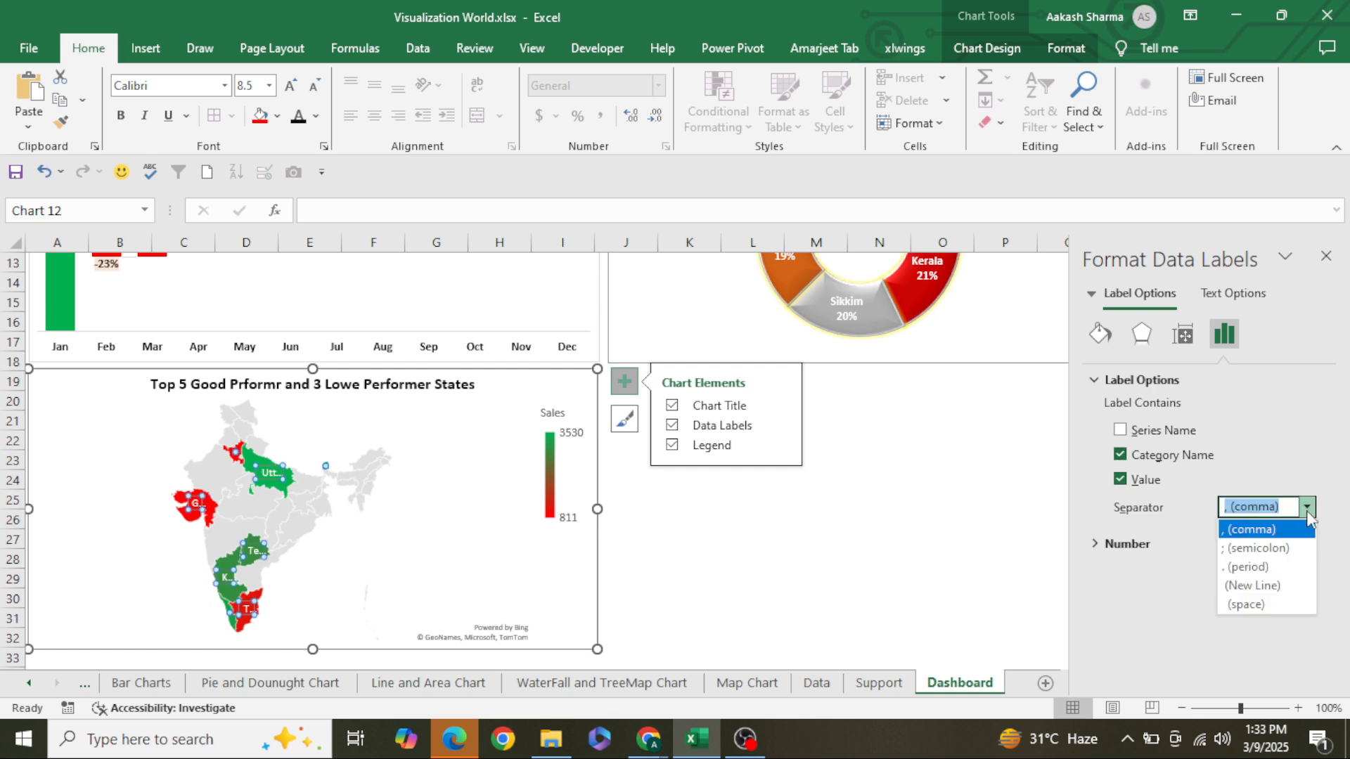
click(1263, 586)
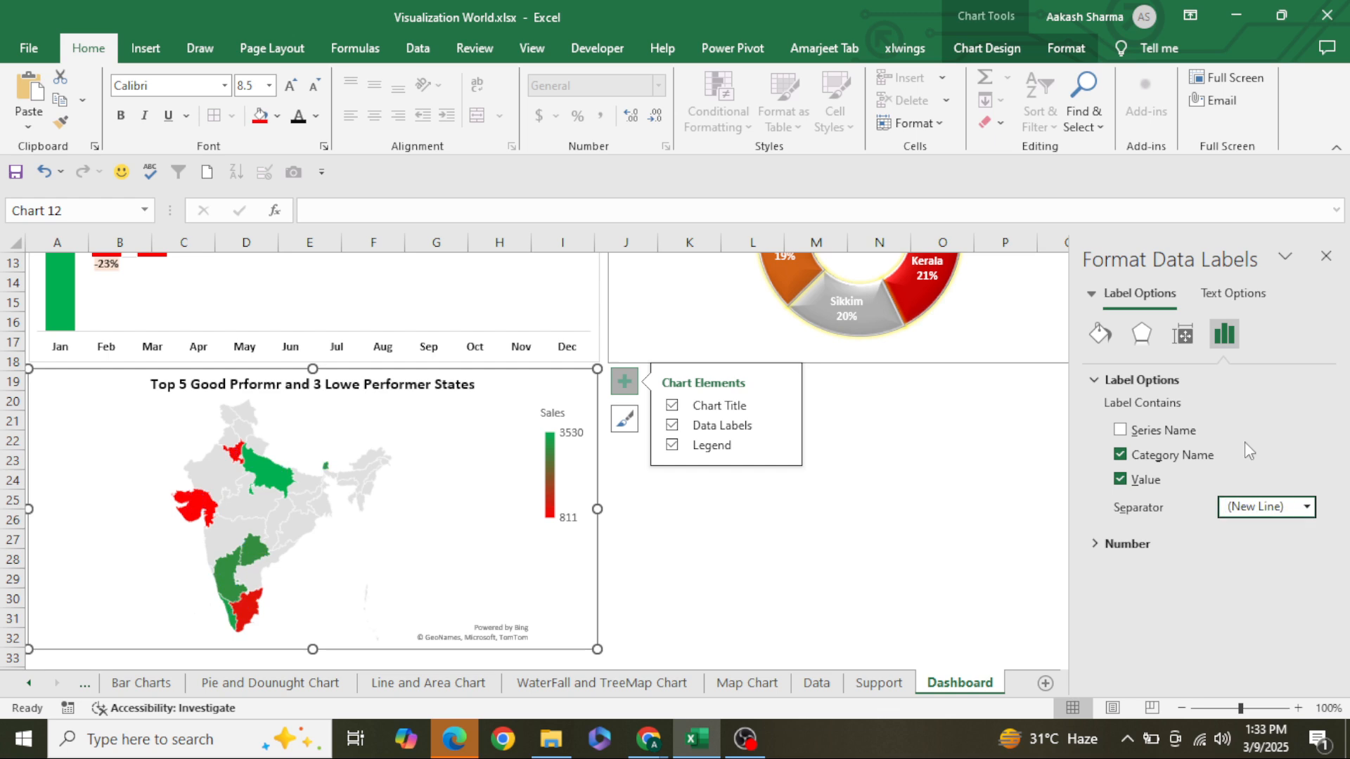
click(1324, 257)
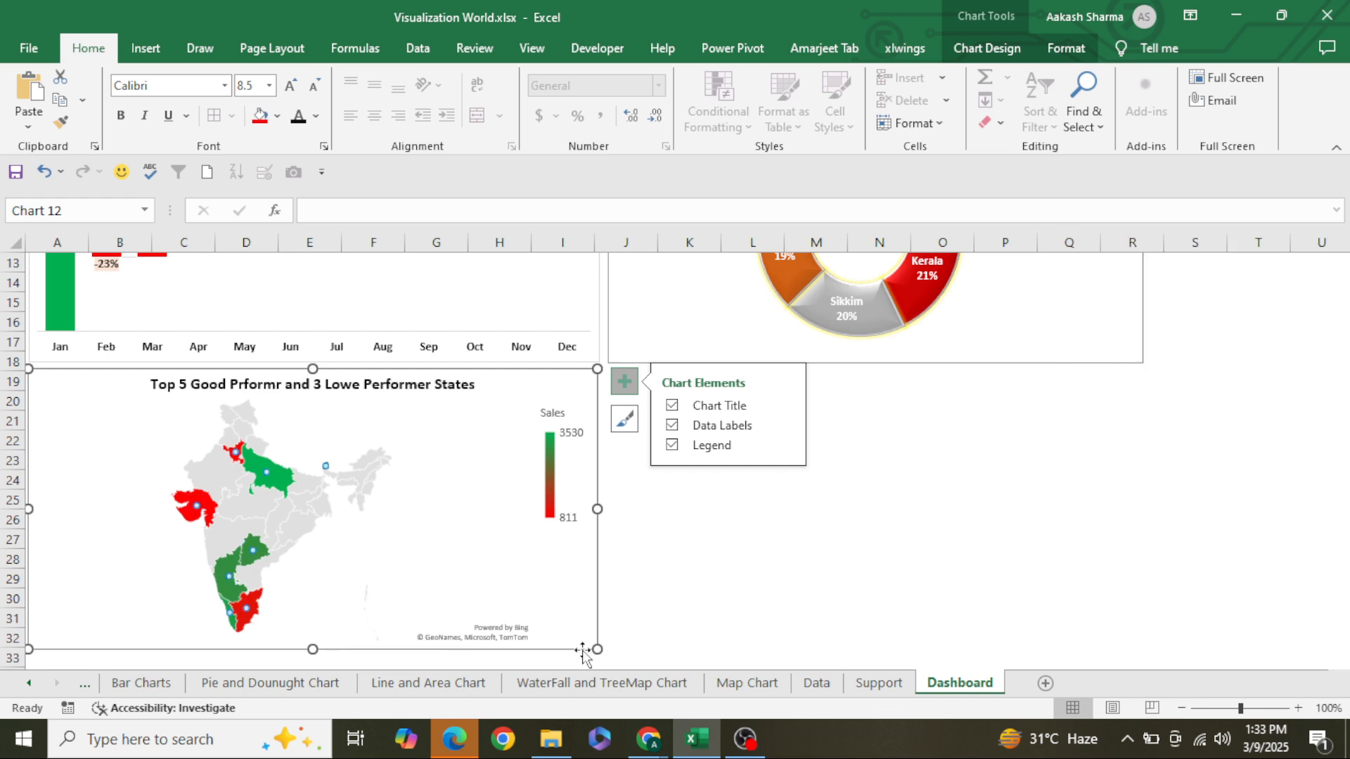
Enlarge the map chart and turn on data labels for its Sales series.
drag(596, 649, 752, 696)
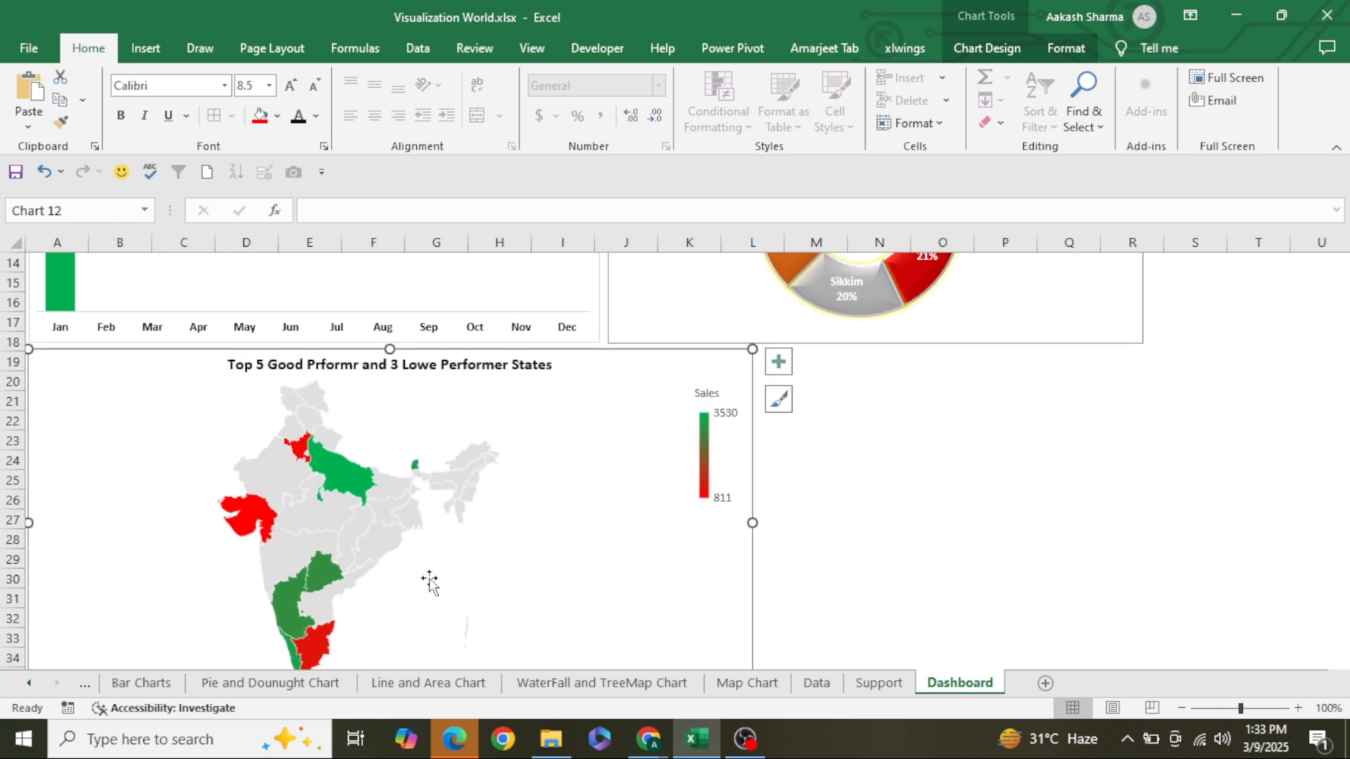
right_click(623, 451)
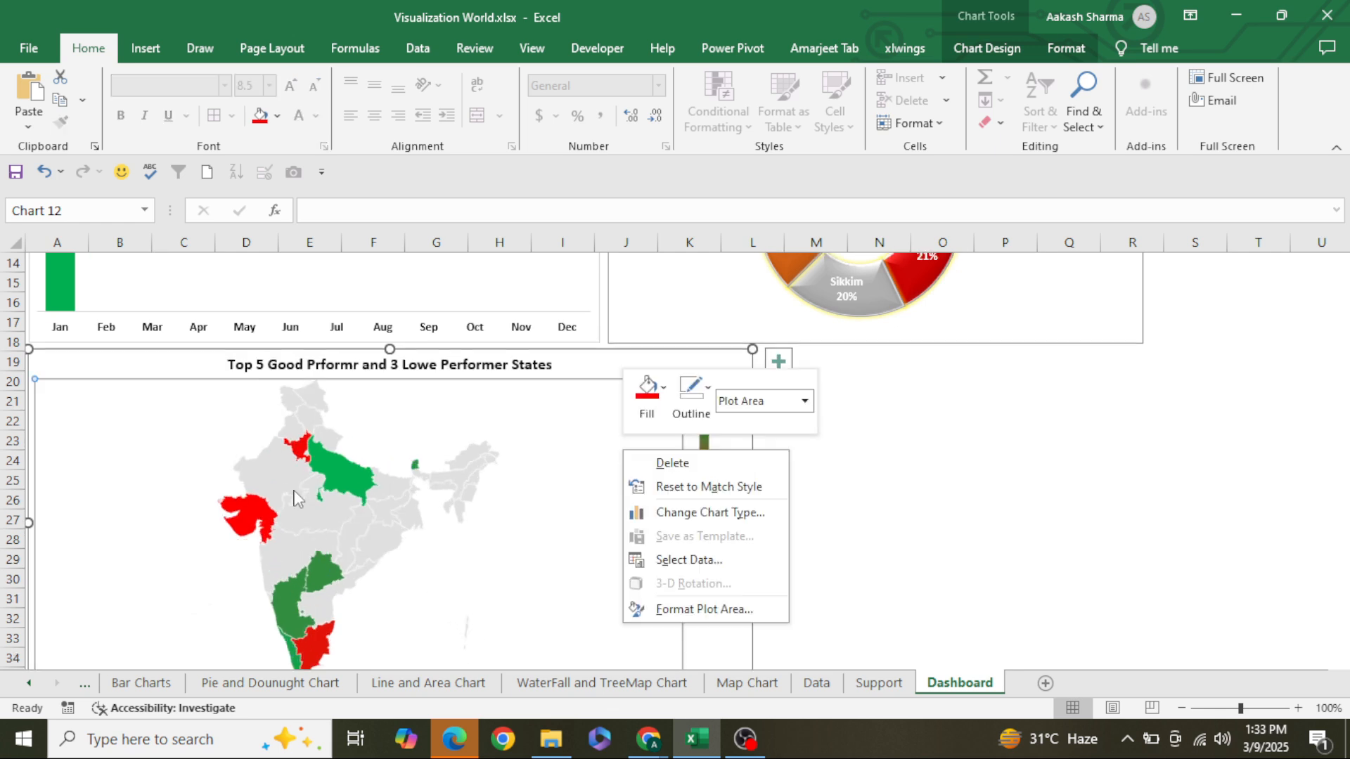
click(693, 608)
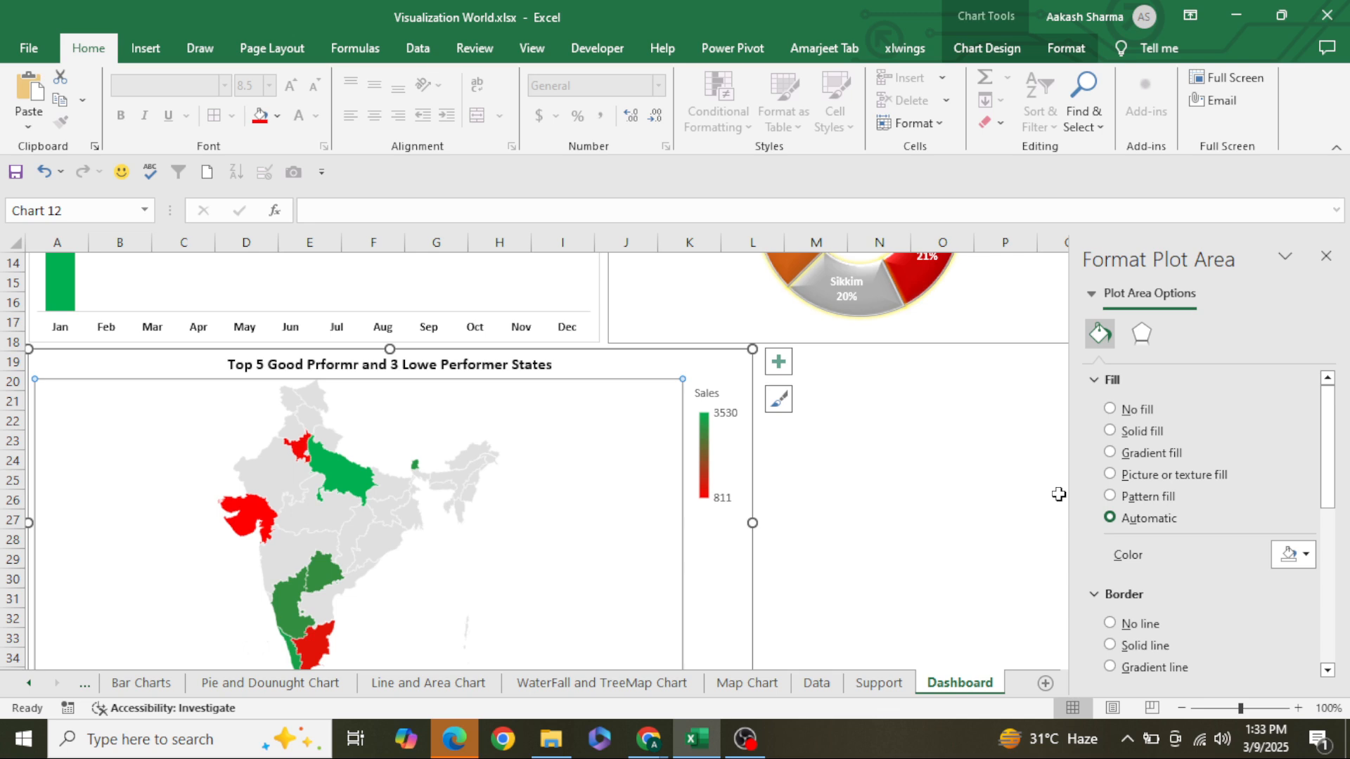
click(338, 482)
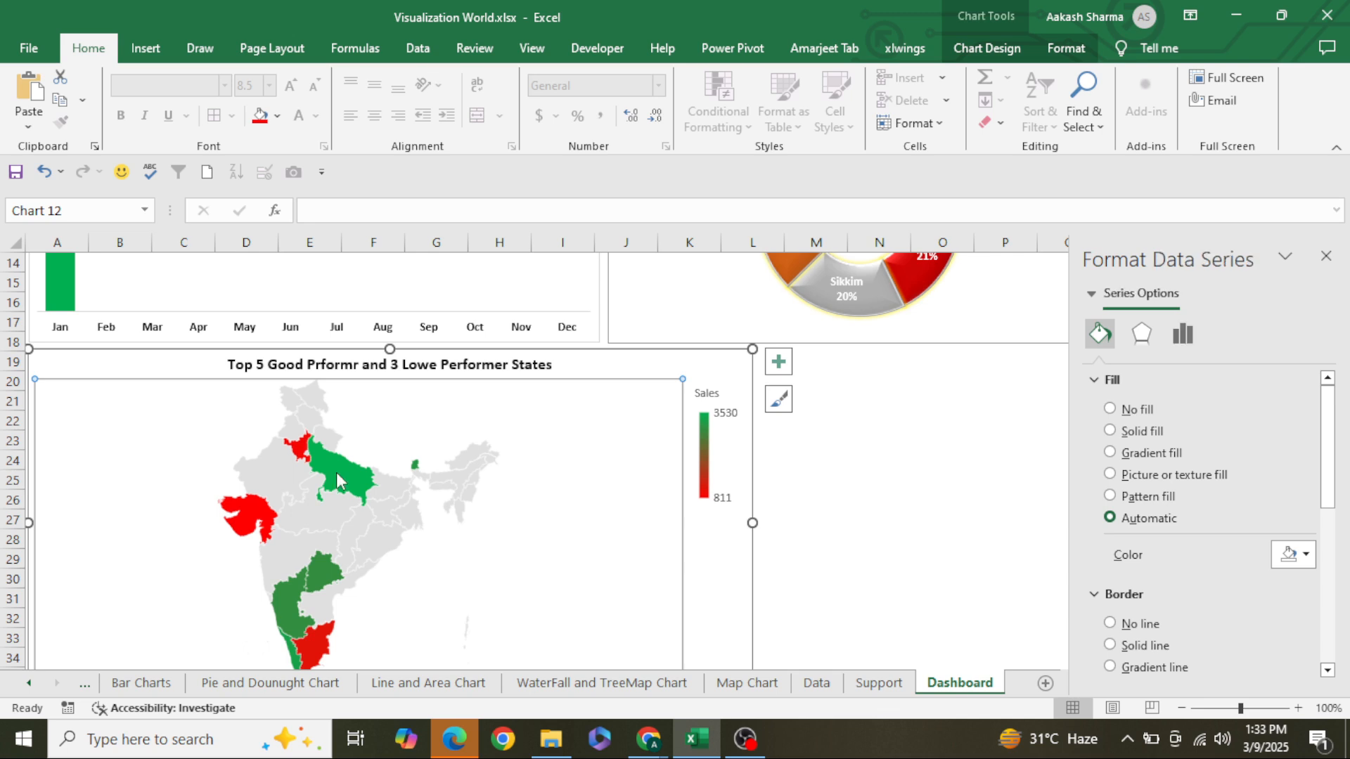
click(778, 365)
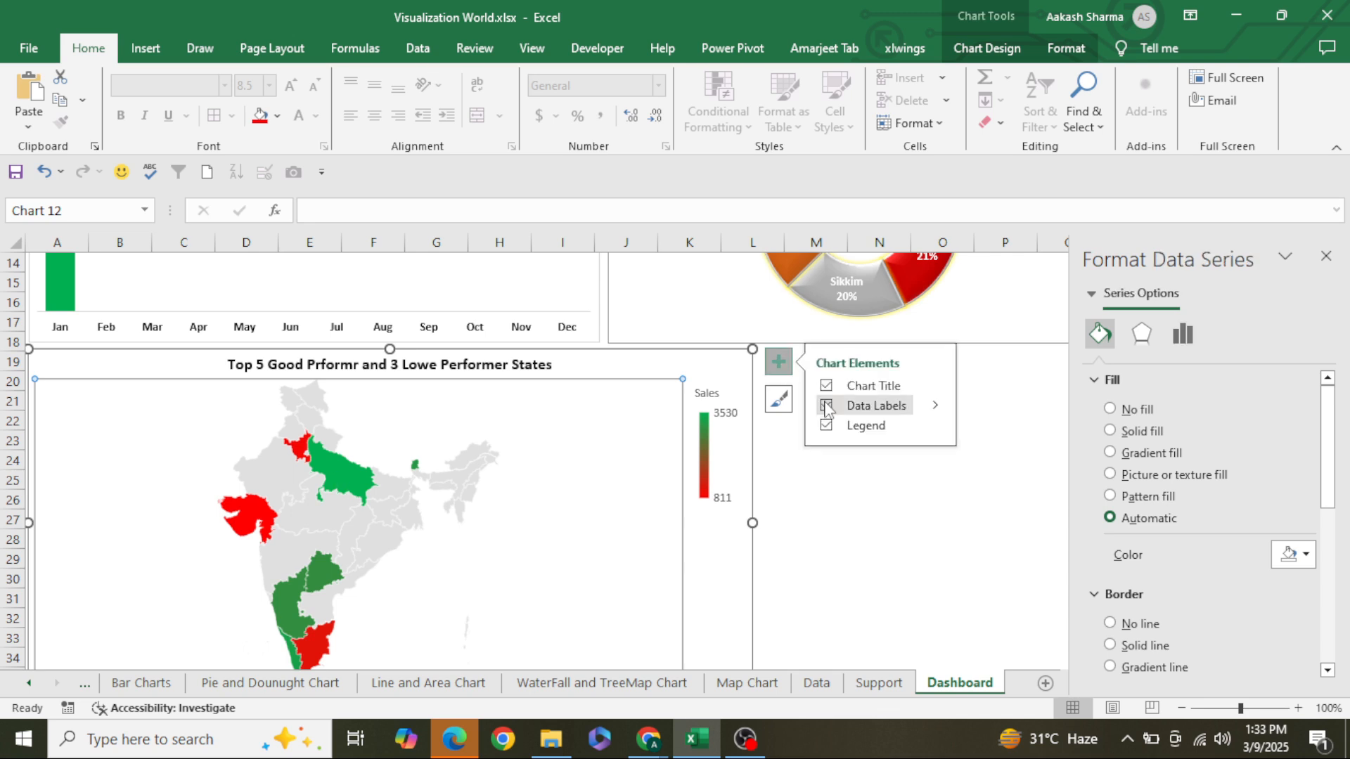
click(826, 406)
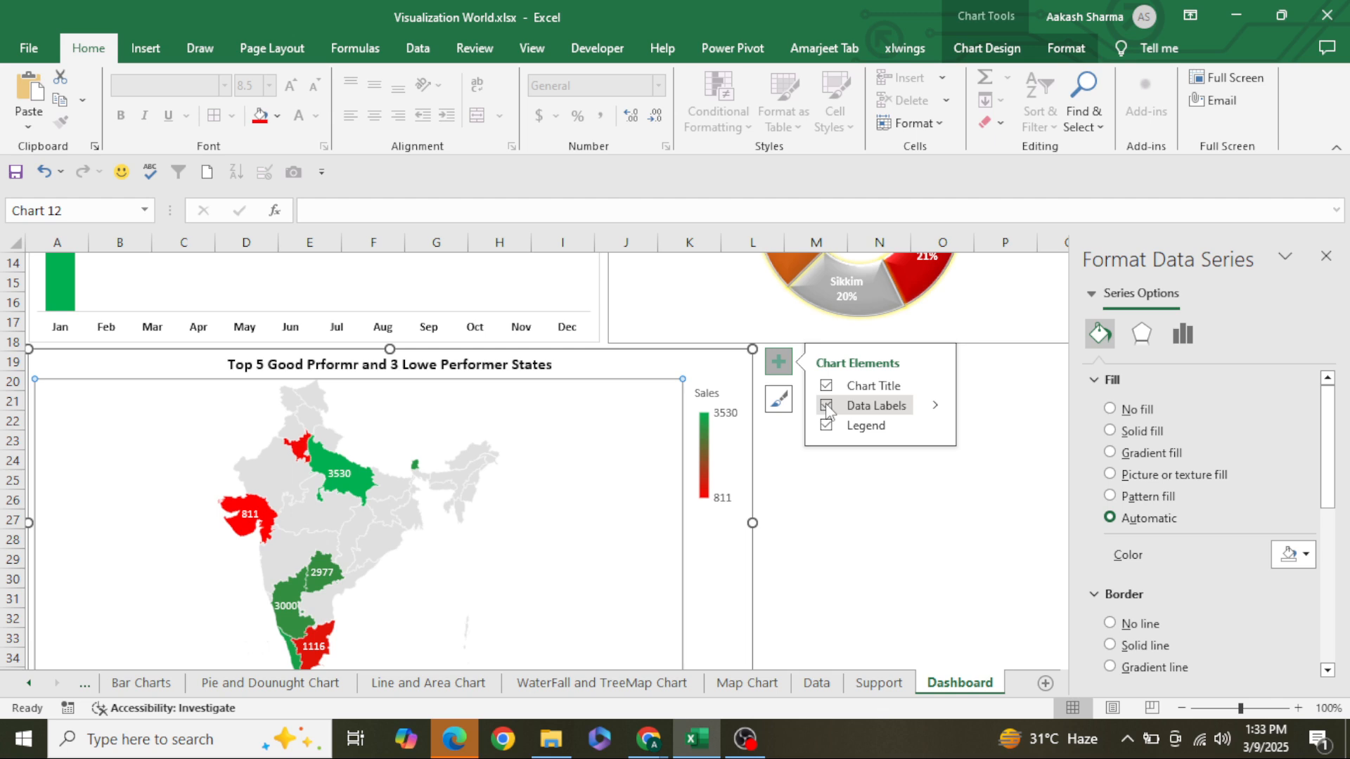
Set the map's data labels to contain only the category name, without the value, and close the formatting options.
click(338, 475)
click(1239, 334)
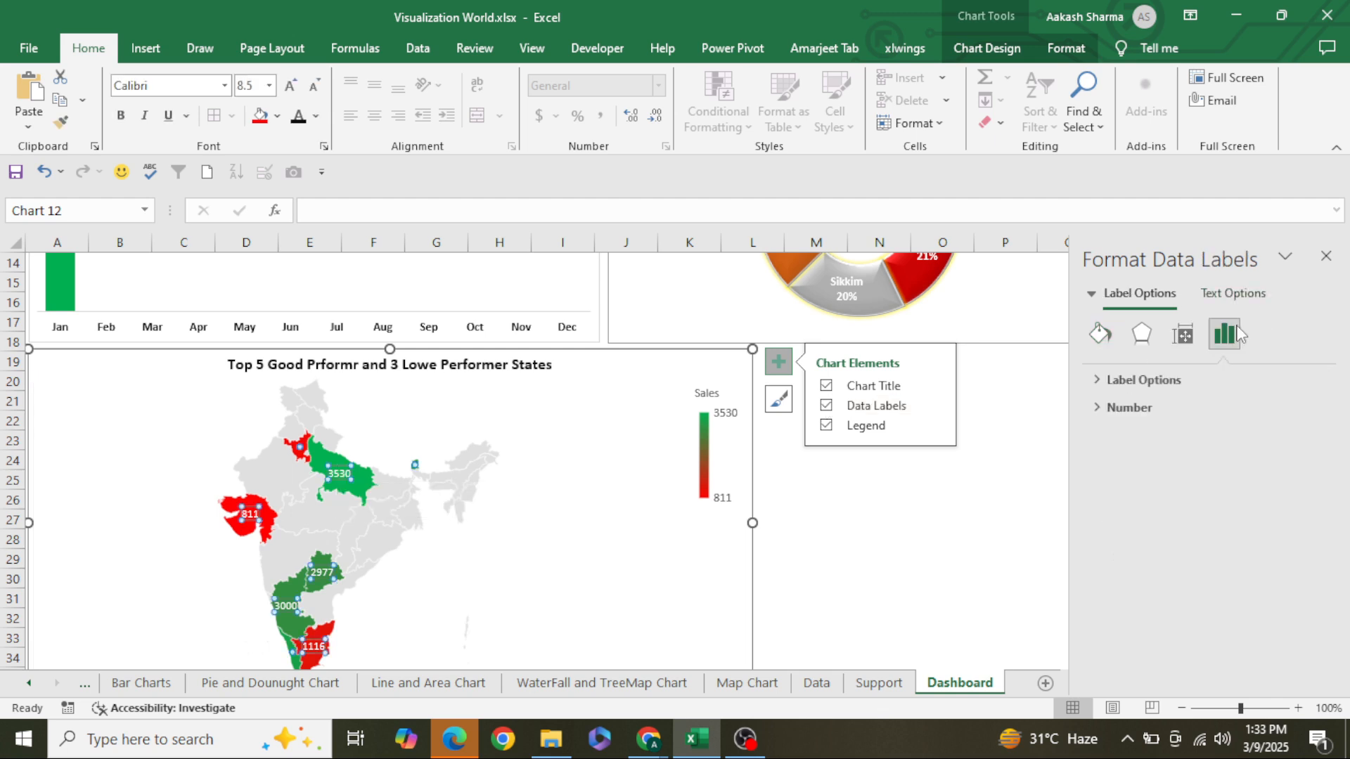
click(1097, 380)
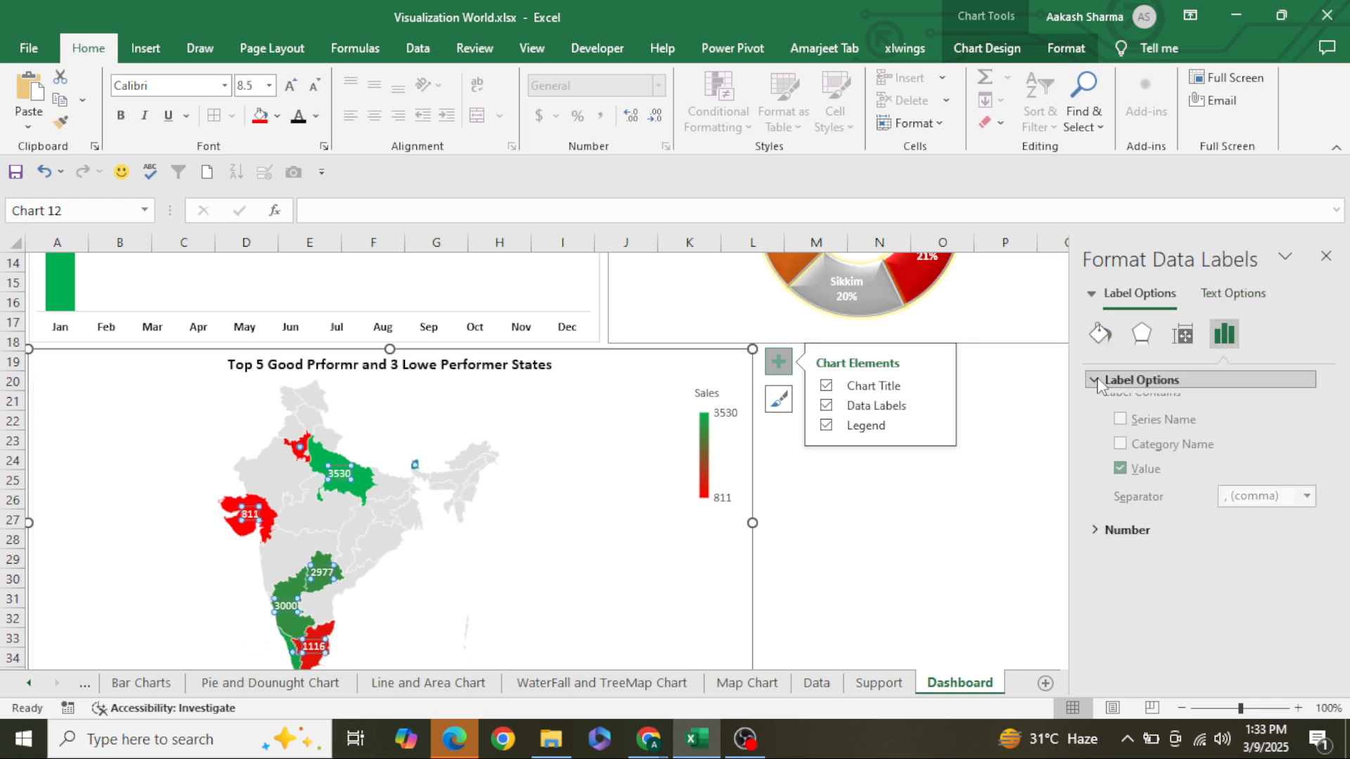
click(1124, 457)
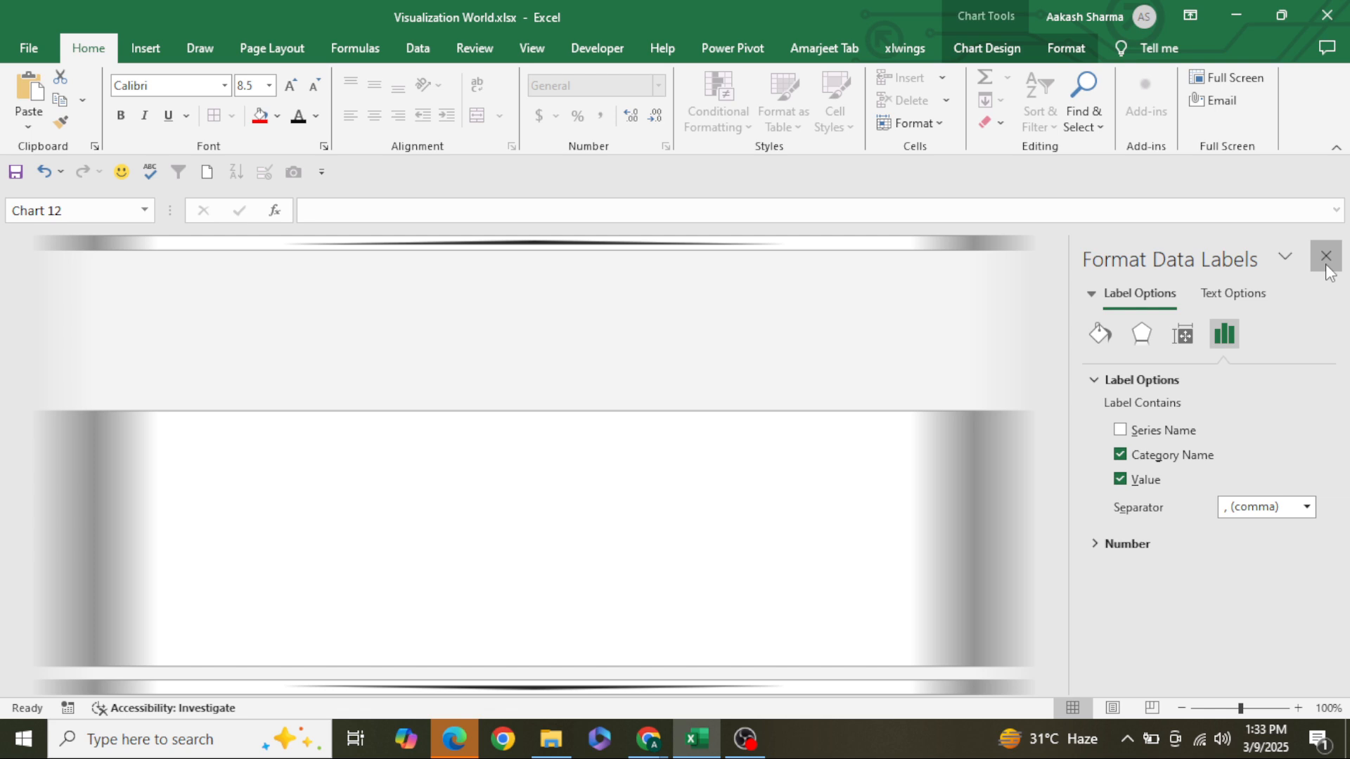
click(1326, 258)
right_click(343, 479)
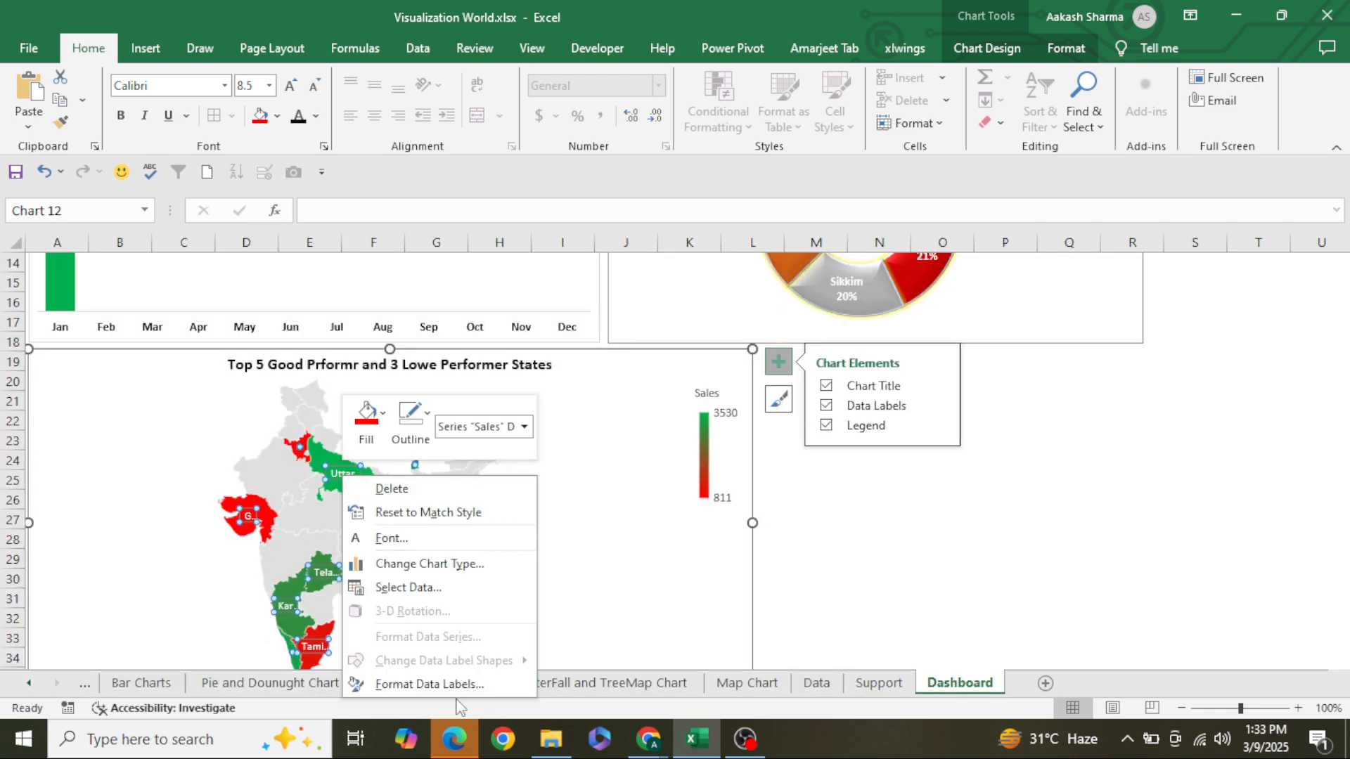
click(429, 684)
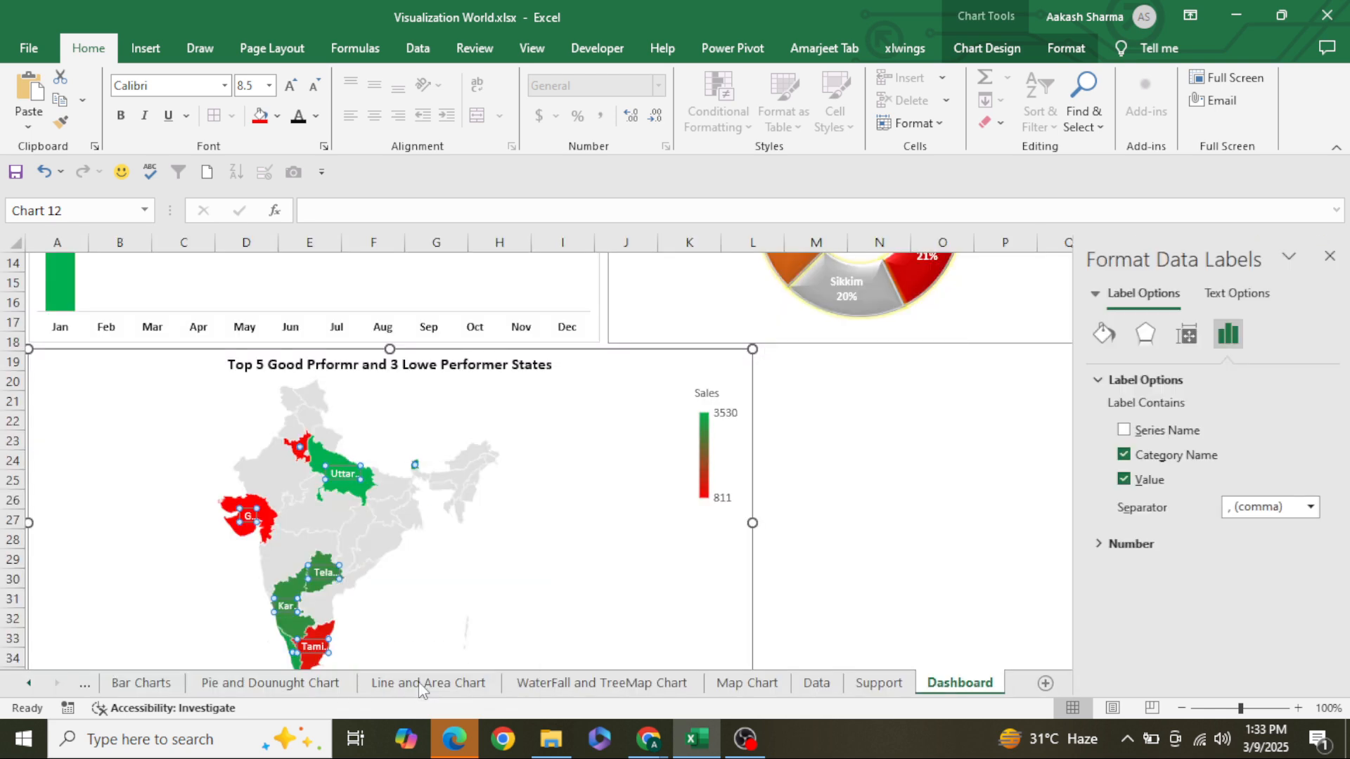
click(1132, 481)
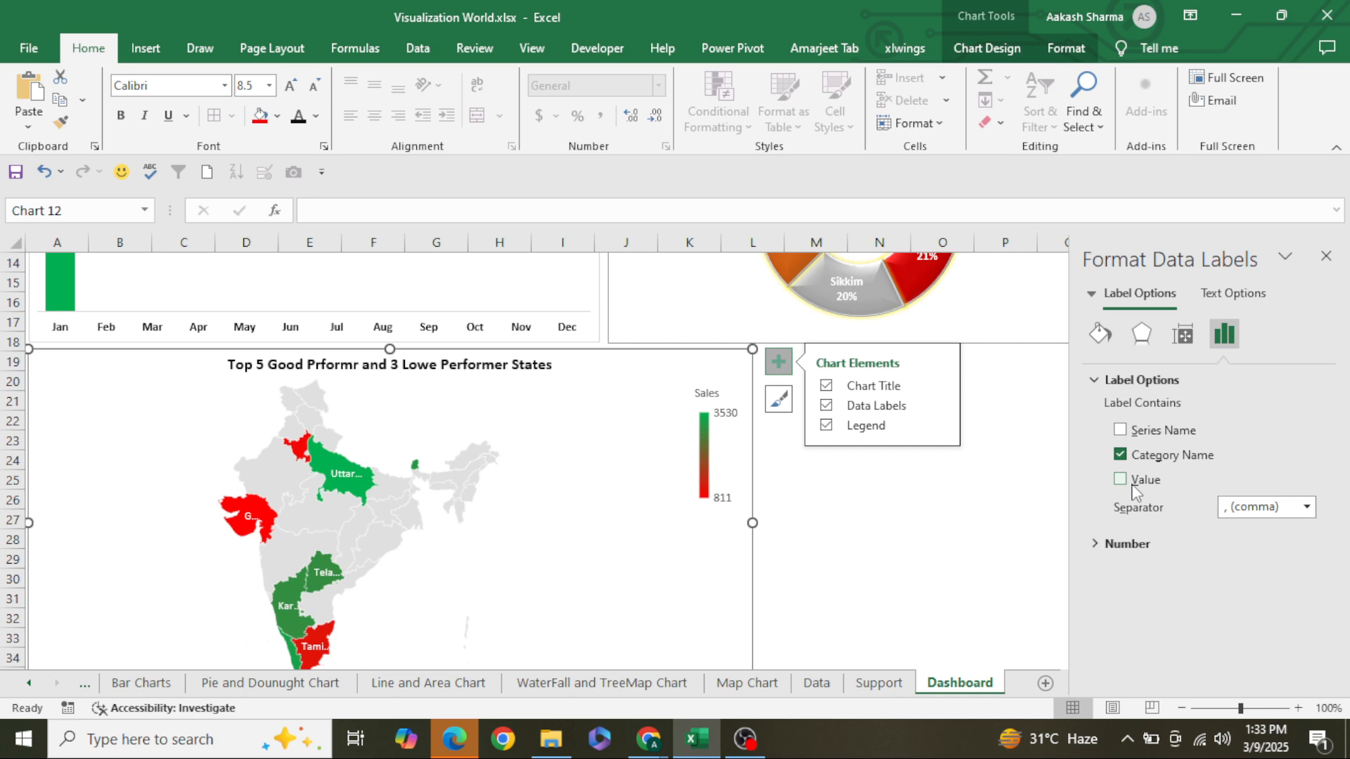
click(1326, 257)
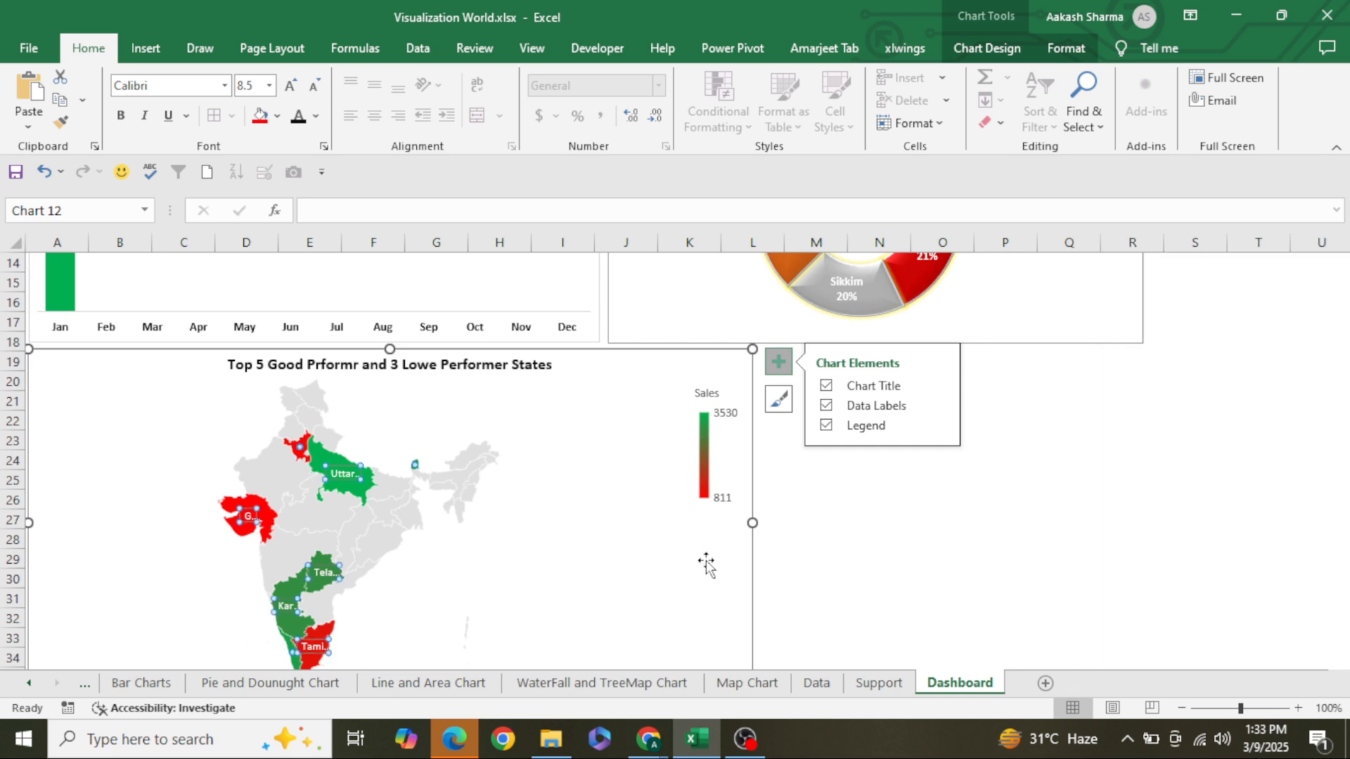
Resize the map chart to match the waterfall chart's width with a taller height, then deselect it and return to cell A1.
scroll(706, 562, down, 1)
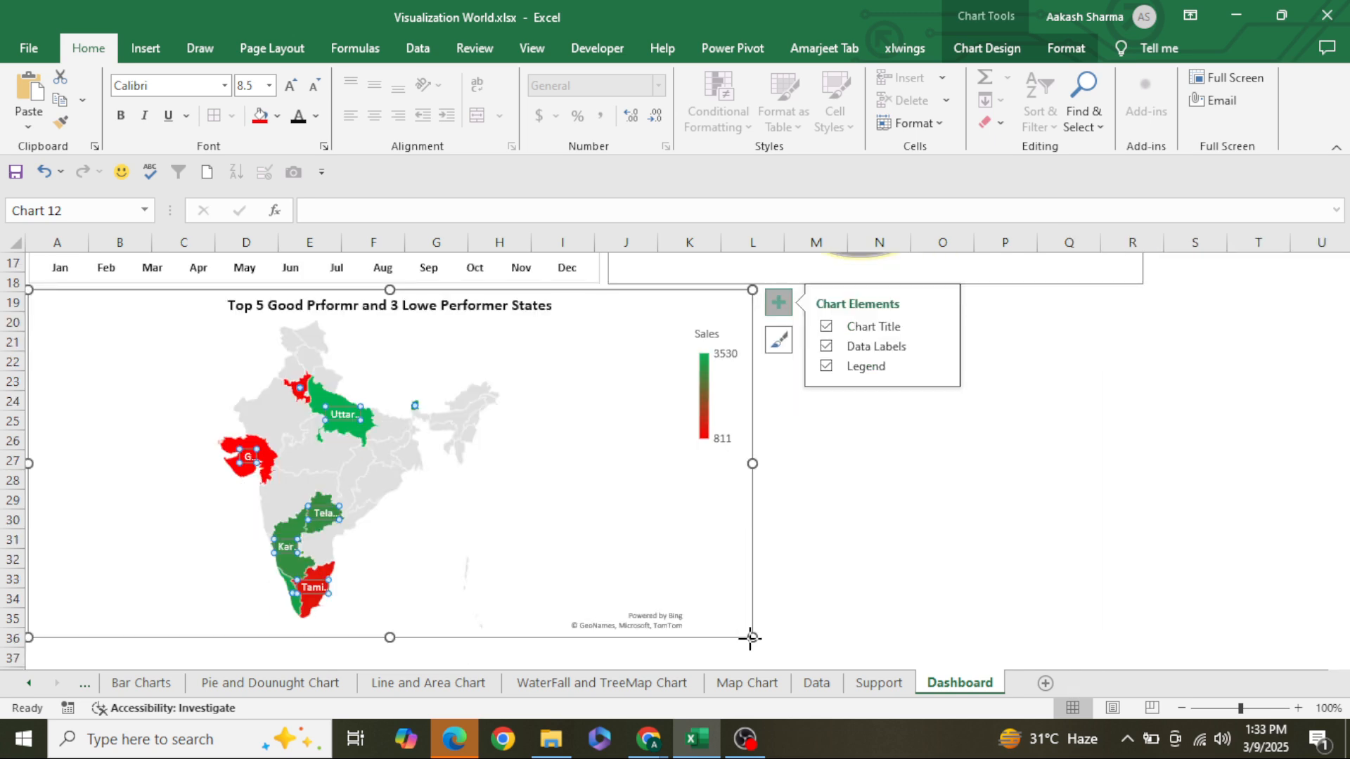
drag(751, 637, 597, 699)
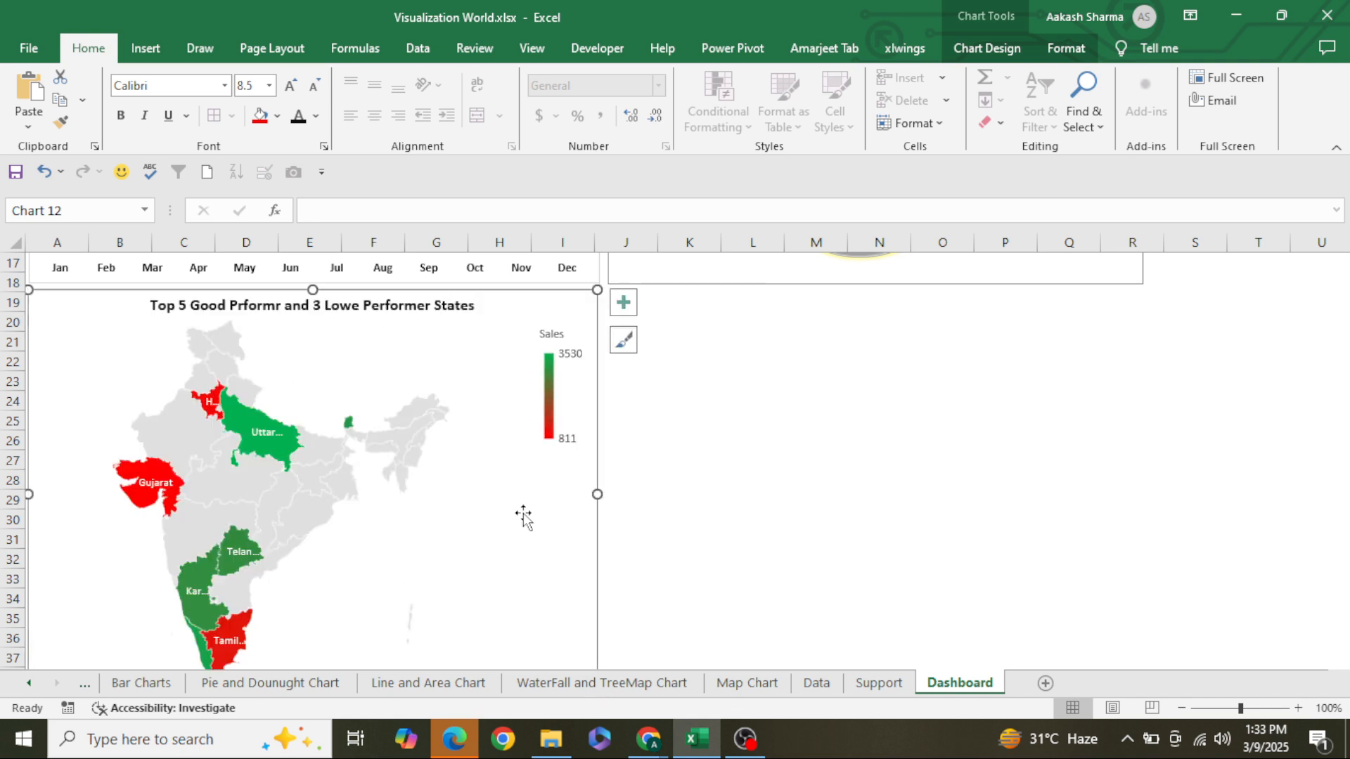
drag(596, 495, 601, 495)
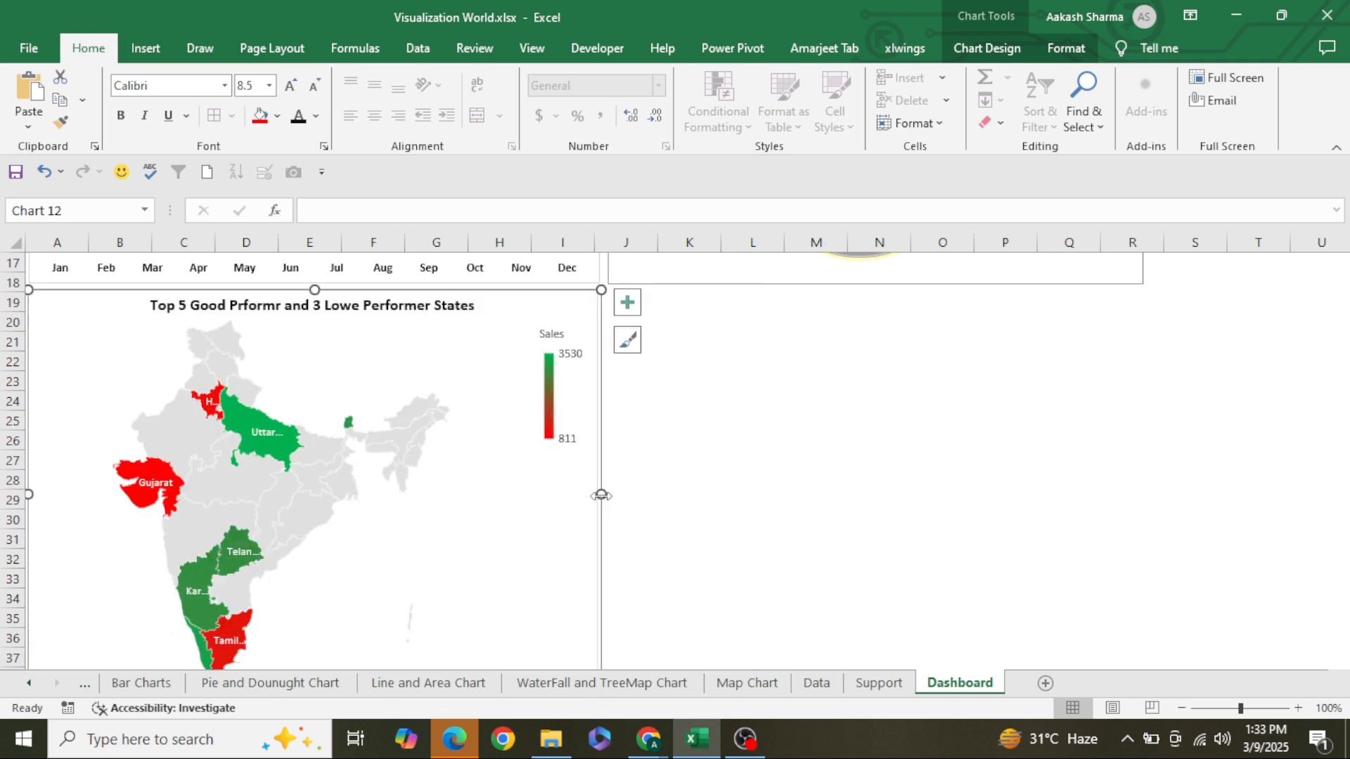
click(655, 506)
key(ctrl+Home)
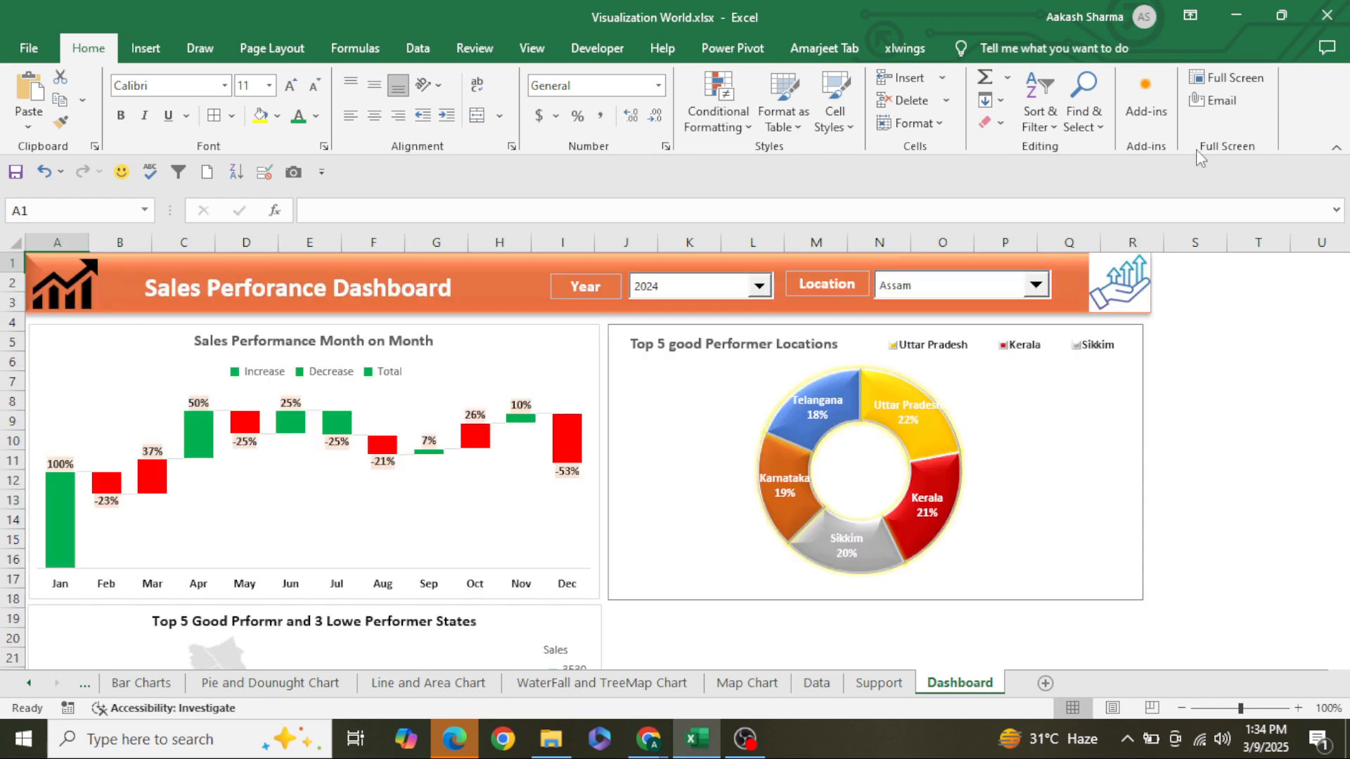
Examine the dashboard in full screen, the Support sheet tables and the chart requirements on the Data sheet, then return to the Dashboard sheet.
key(ctrl+shift+F1)
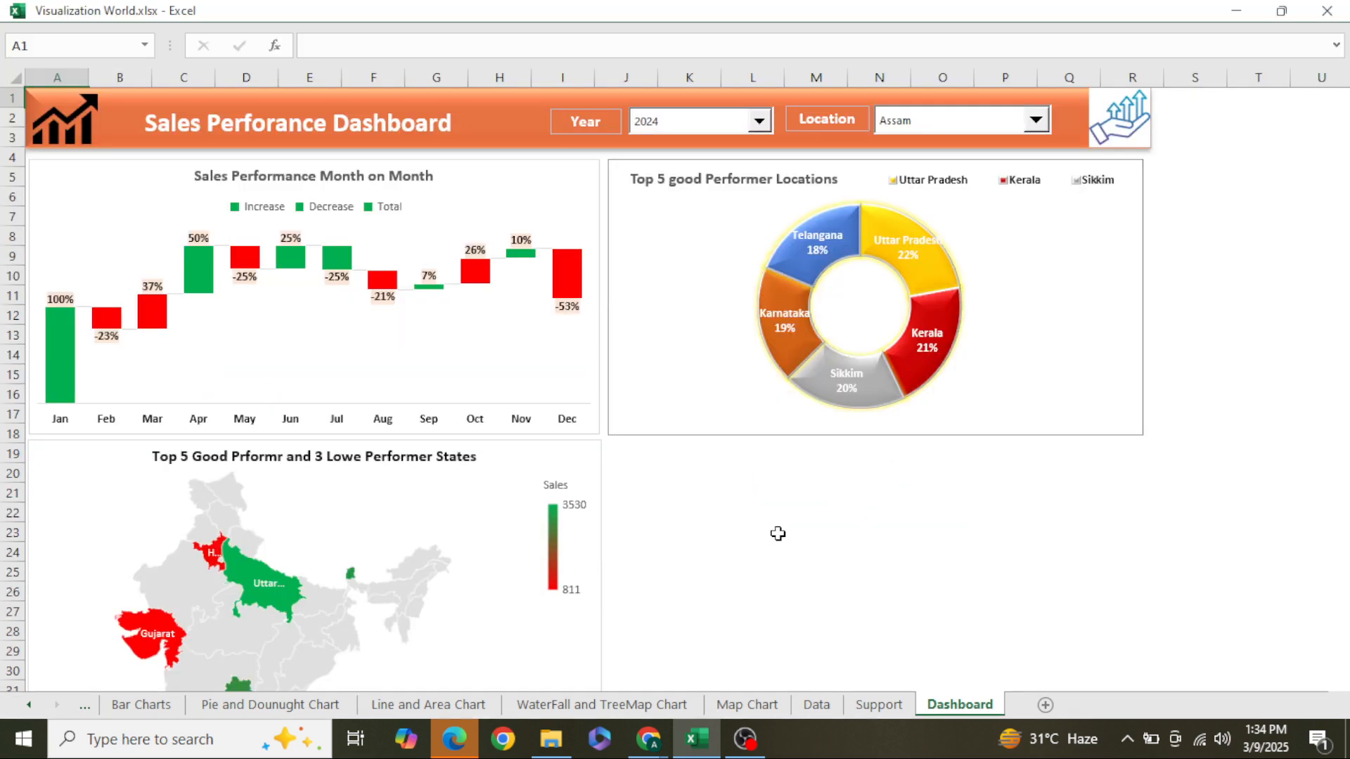
key(ctrl+Page_Up)
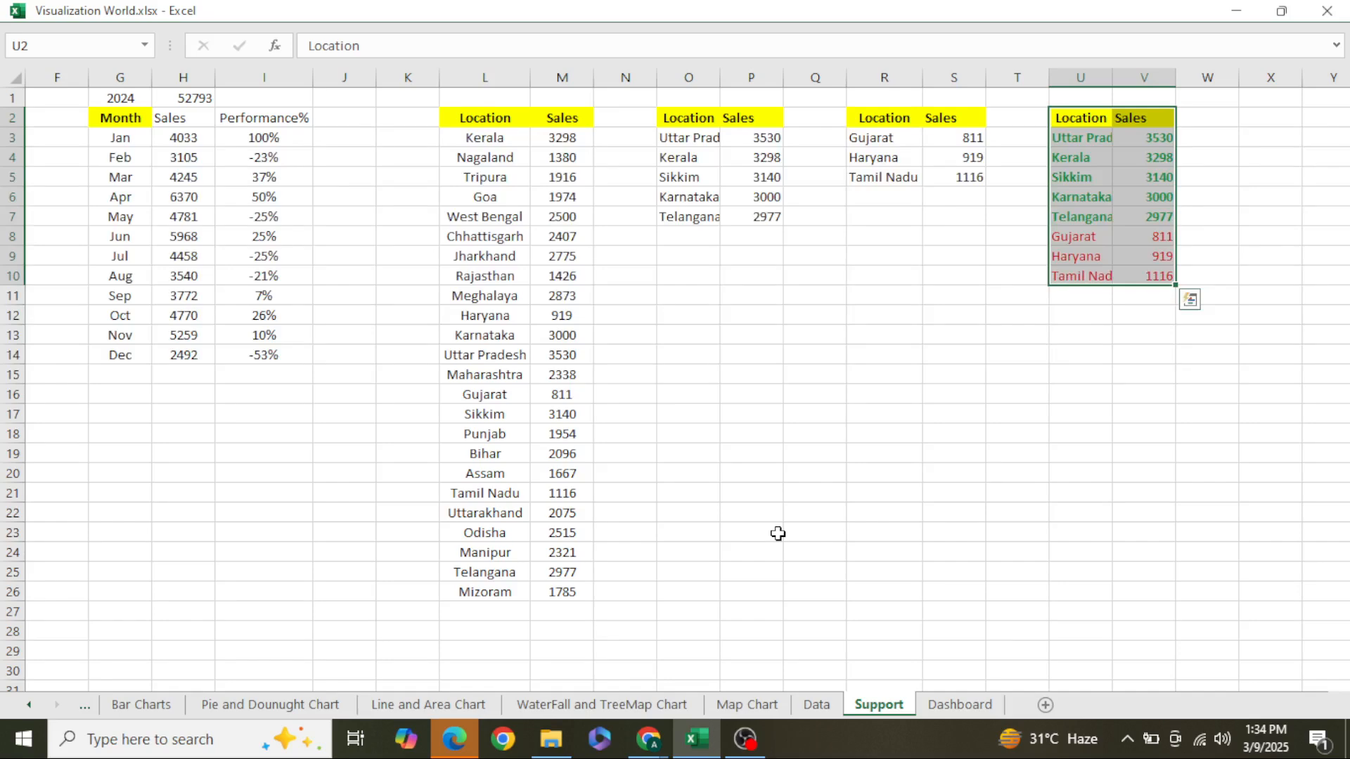
key(ctrl+Page_Up)
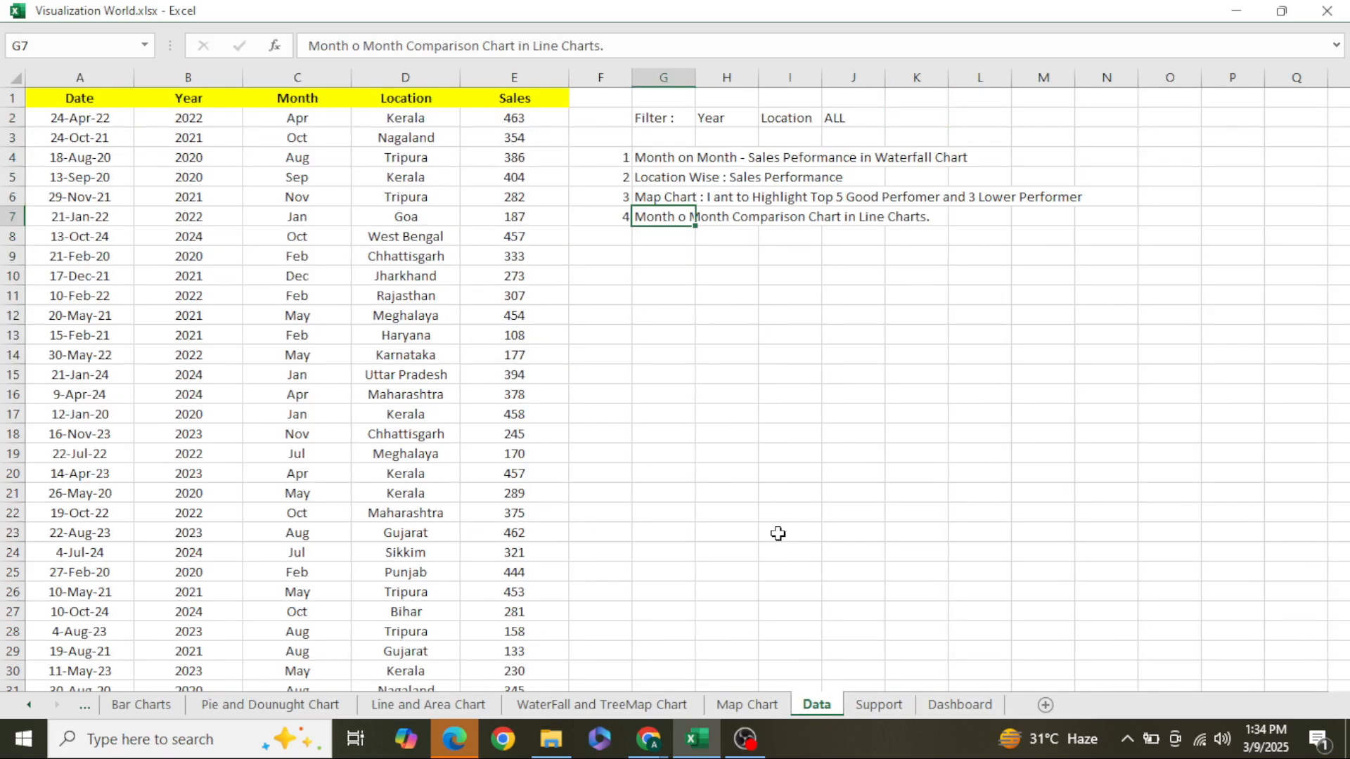
key(ctrl+Page_Down)
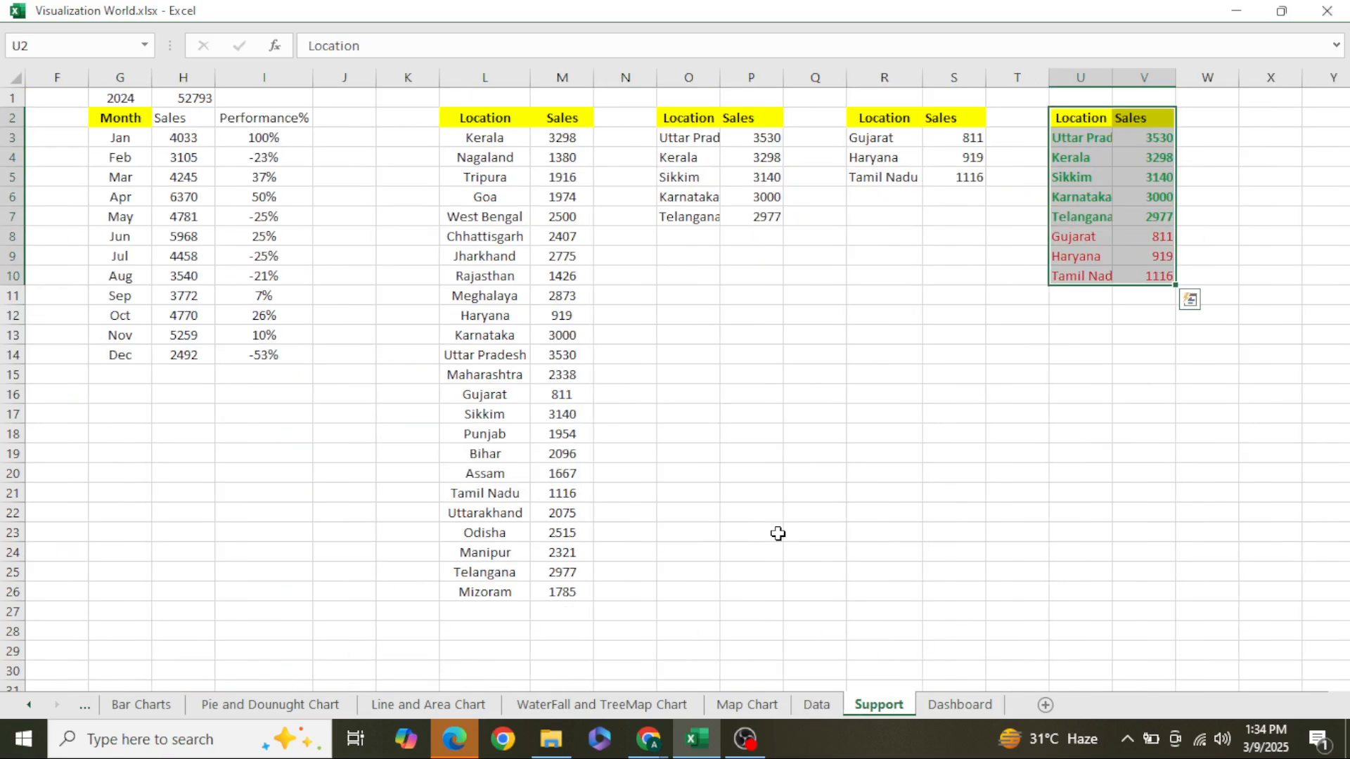
key(Page_Down)
key(ctrl+Page_Down)
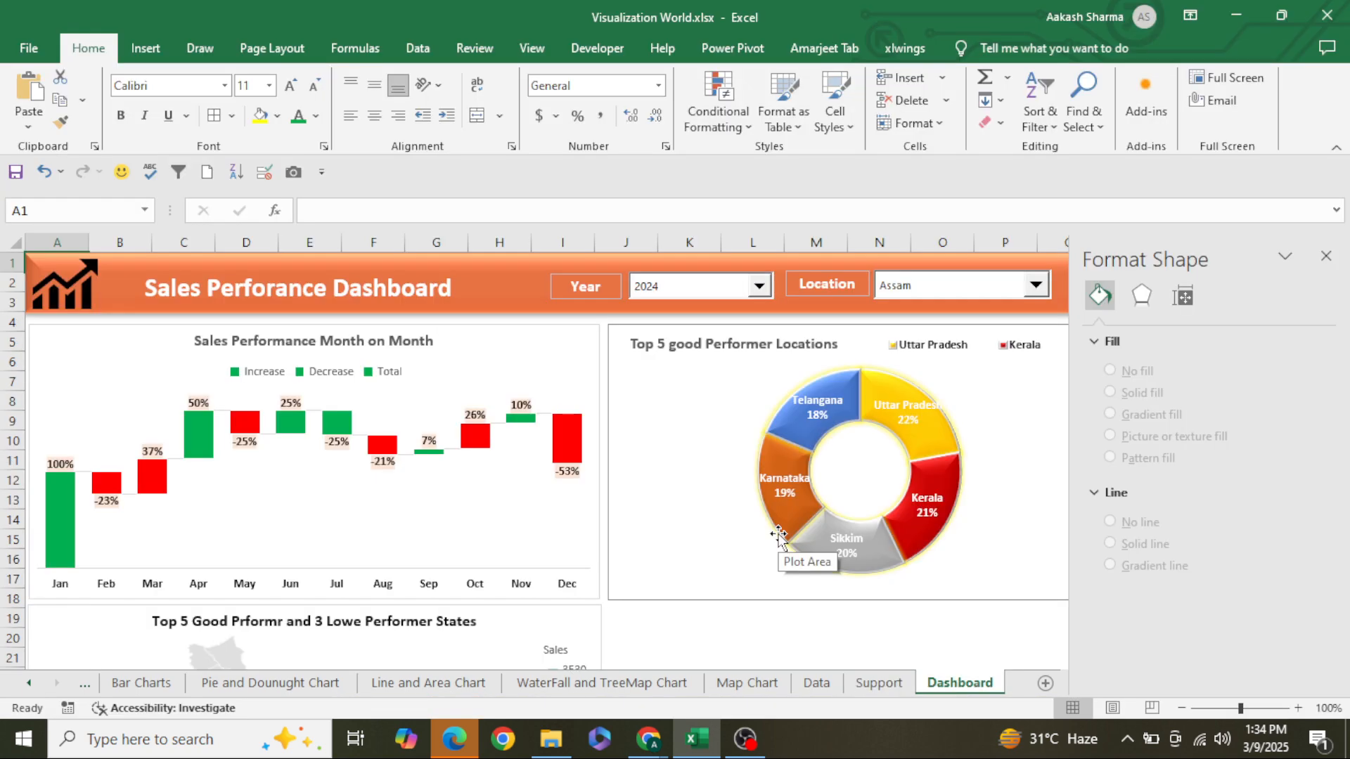
Switch to the Support sheet's monthly sales table and close the shape formatting options.
key(ctrl+Page_Up)
key(ctrl+Home)
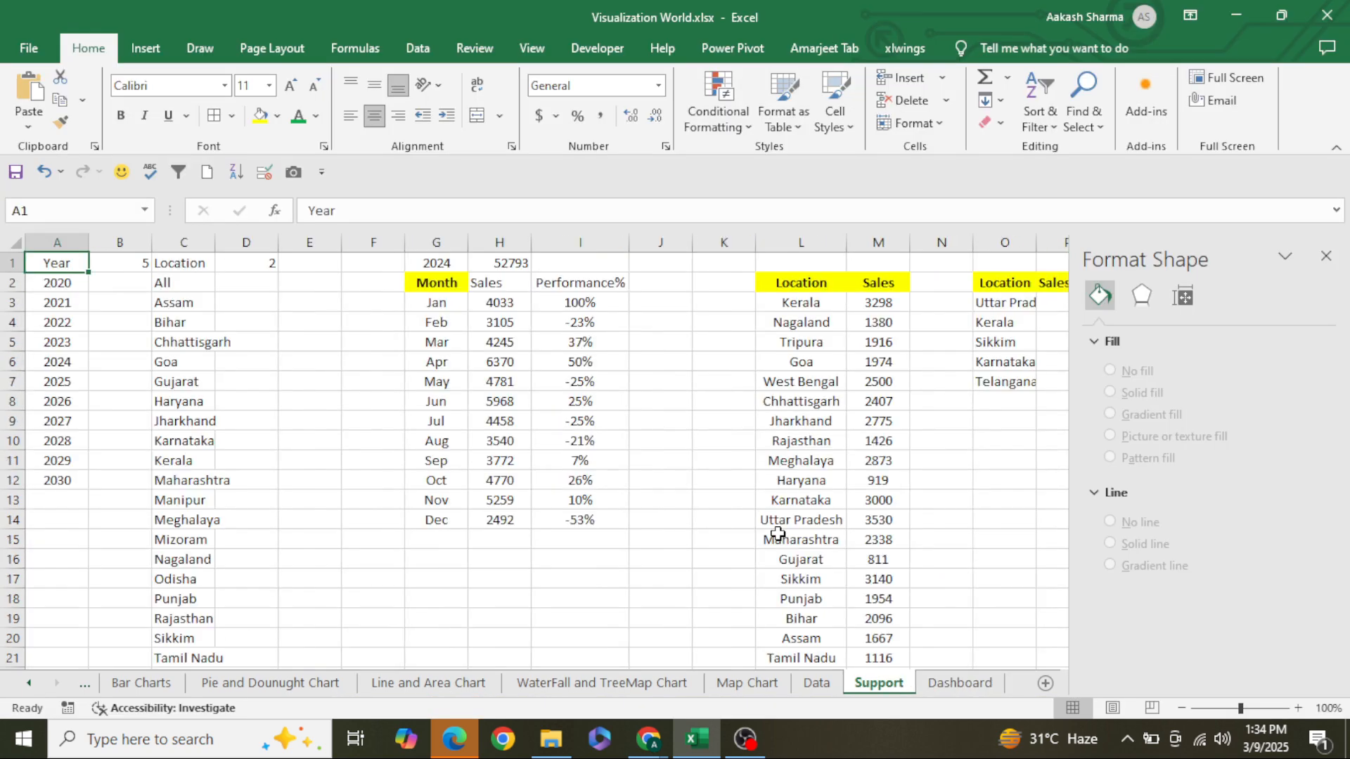
key(Down)
key(Right)
key(Right)
key(ctrl+Right)
key(ctrl+Right)
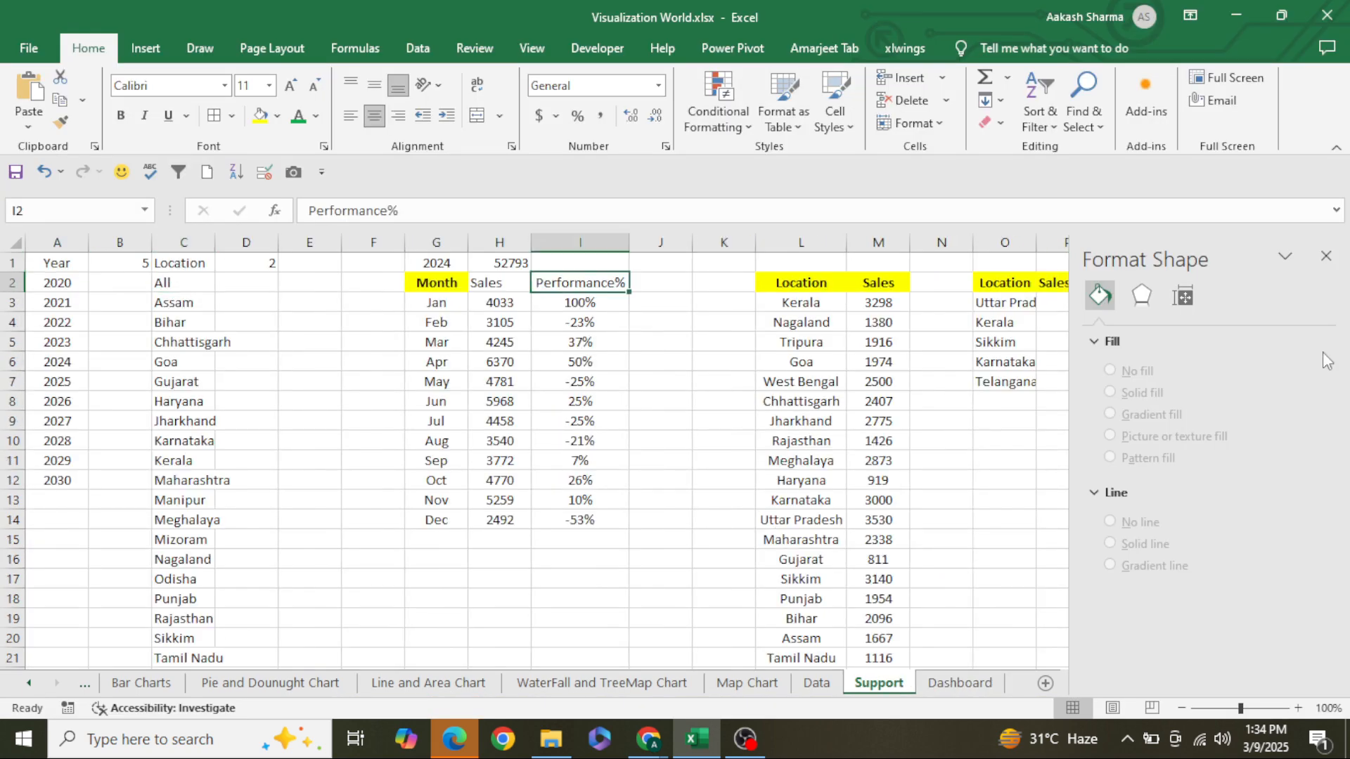
click(1334, 255)
Copy the Month heading and the Jan–Dec list to a new table starting at Y2 on the Support sheet.
click(424, 284)
key(ctrl+shift+Down)
key(ctrl+c)
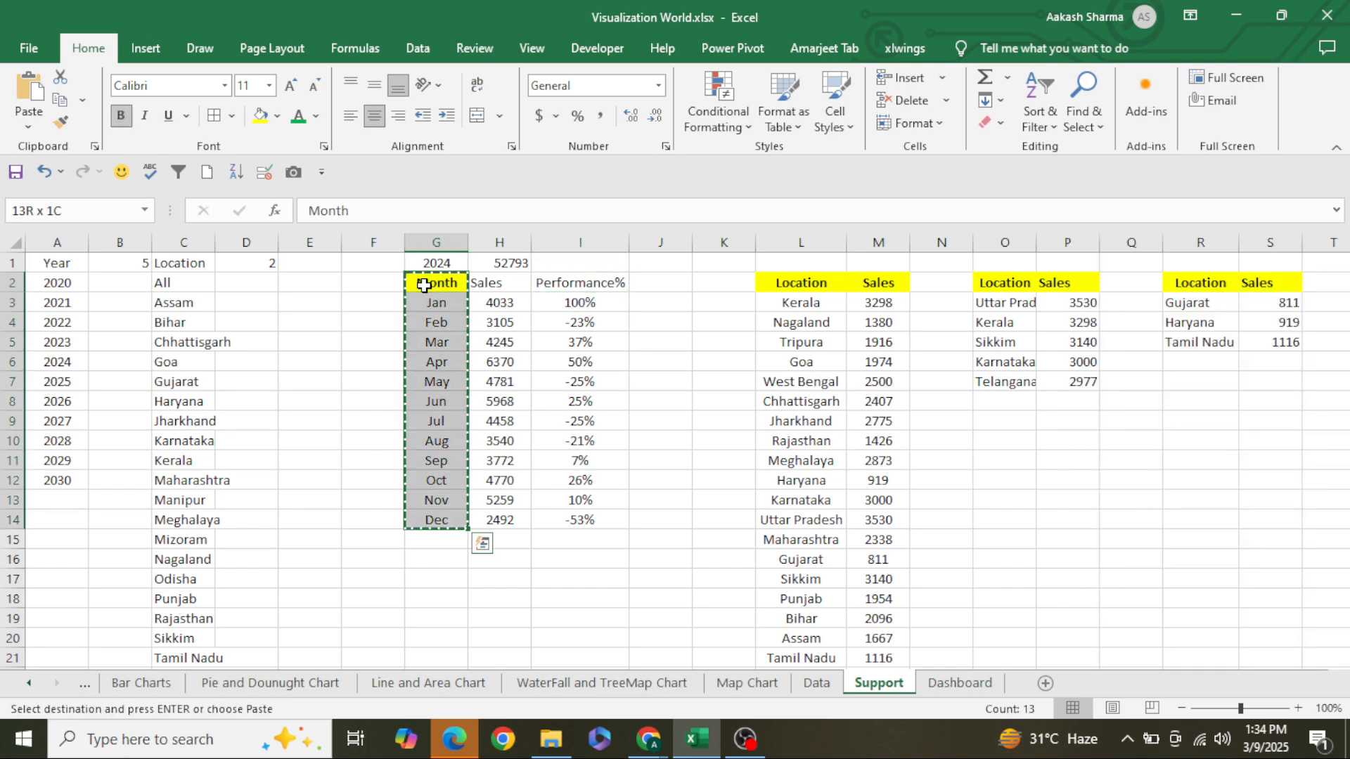
key(Right)
key(Right)
key(Right)
key(Right)
key(Right)
key(Right)
key(Right)
key(Right)
key(Right)
key(Right)
key(Right)
key(Right)
key(Right)
key(Right)
key(Right)
key(Right)
key(Right)
key(Right)
key(Right)
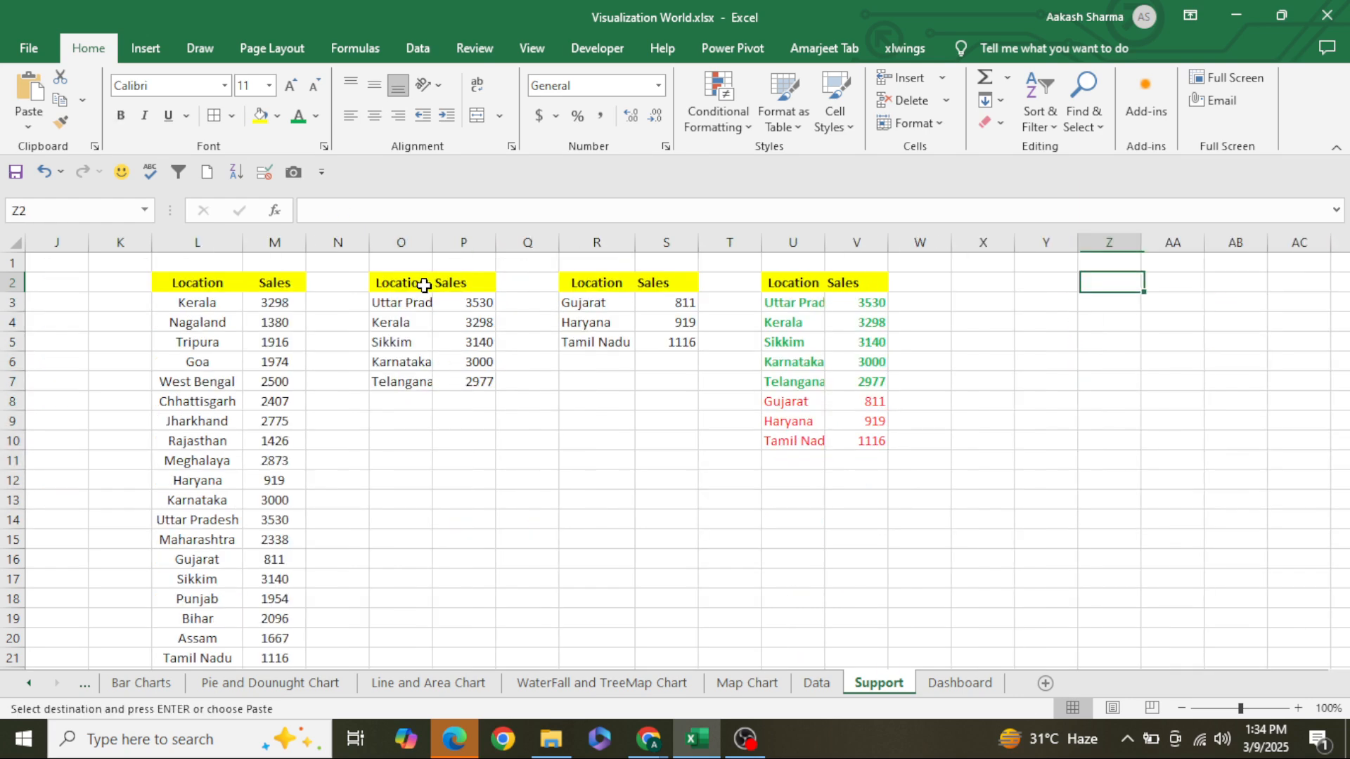
key(Left)
key(ctrl+v)
Link cell Y1, above the copied Month heading, to the selected year in G1.
key(Up)
text(=)
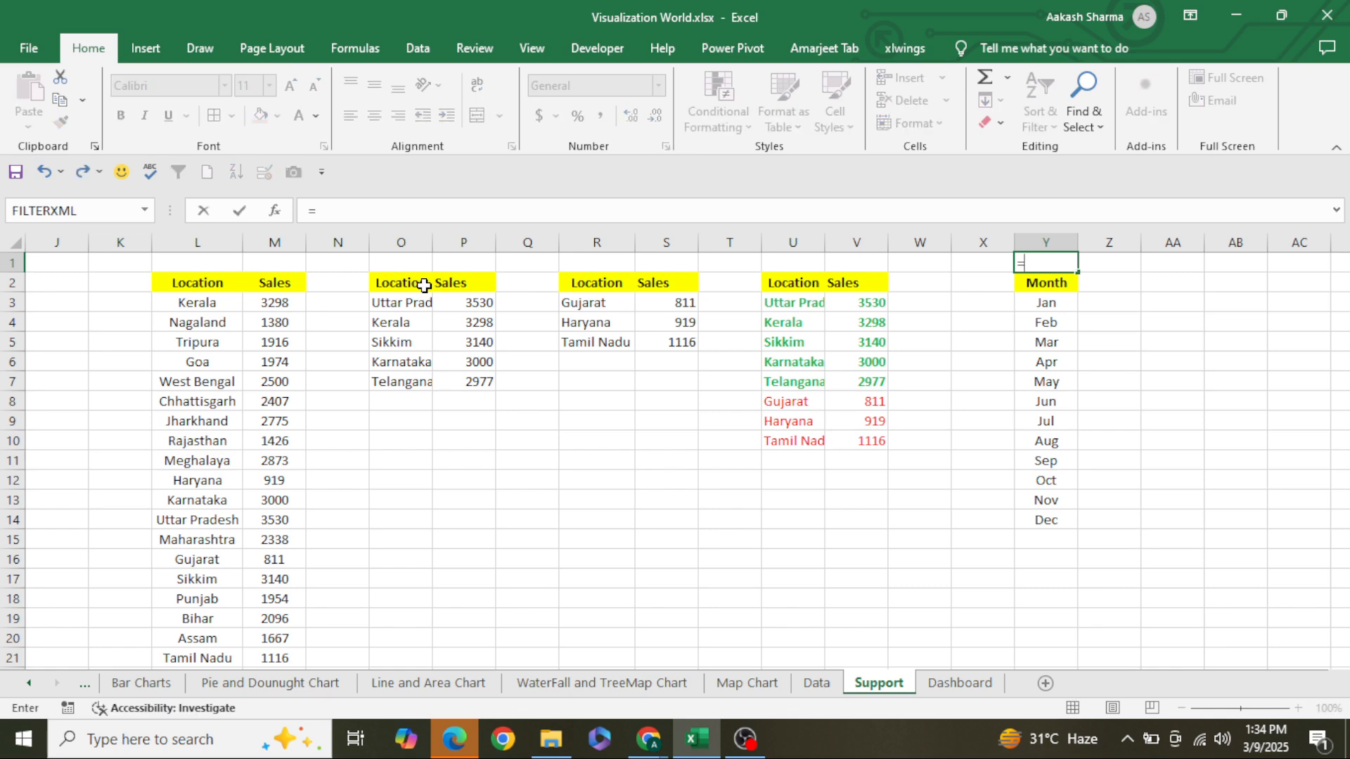
key(Left)
key(Left)
key(Left)
key(Left)
key(Left)
key(Left)
key(Left)
key(Left)
key(Left)
key(Left)
key(Left)
key(Left)
key(Left)
key(Left)
key(Left)
key(Left)
key(Left)
key(Left)
key(Left)
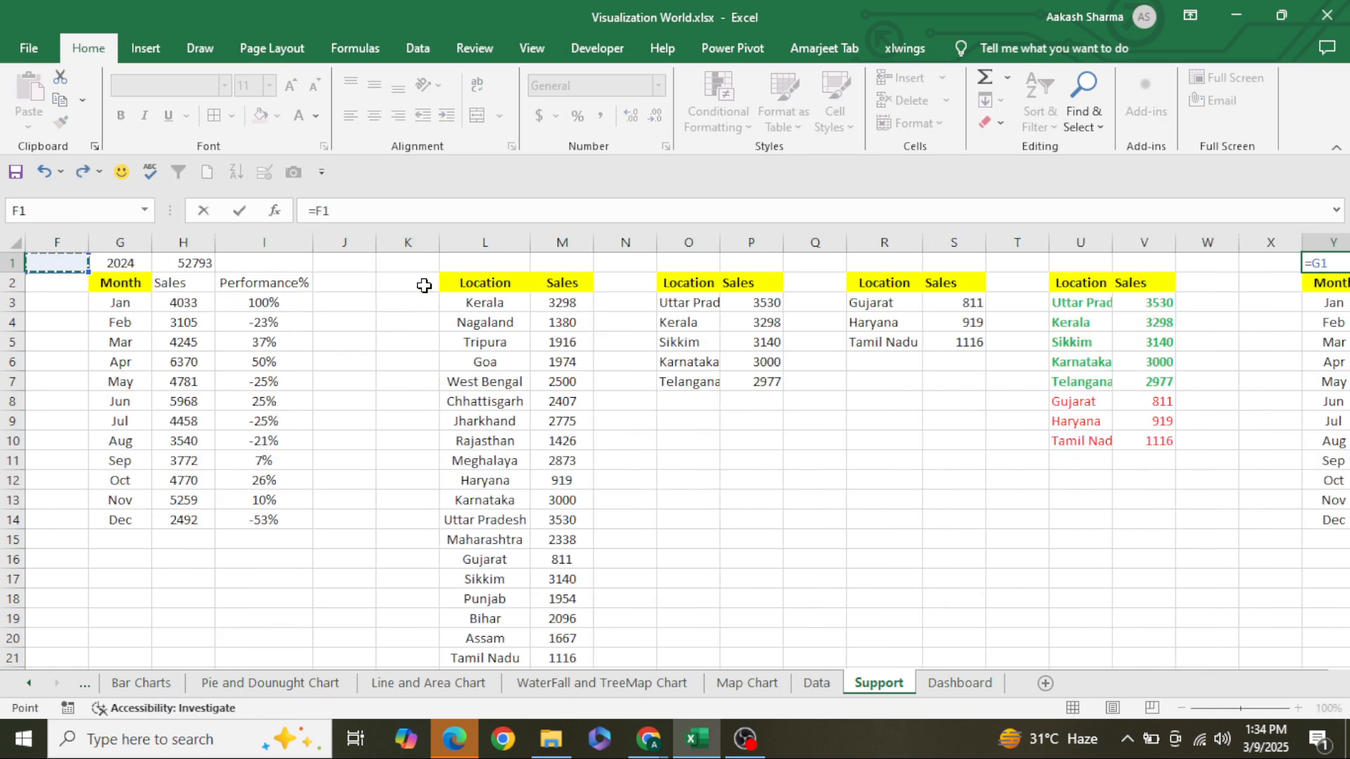
key(Return)
Move the year reference from Y1 to Z2, beside the Month heading.
key(Right)
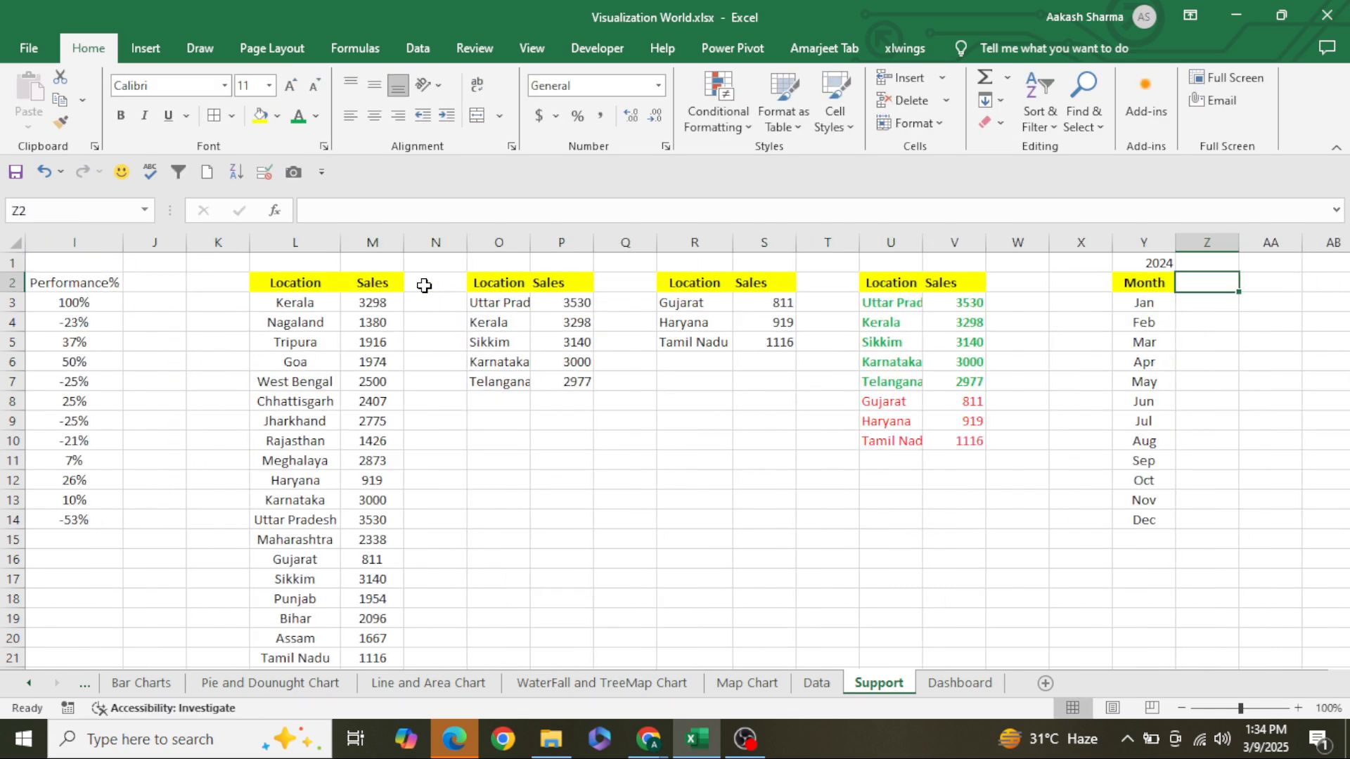
text(202)
key(Escape)
key(Up)
key(Left)
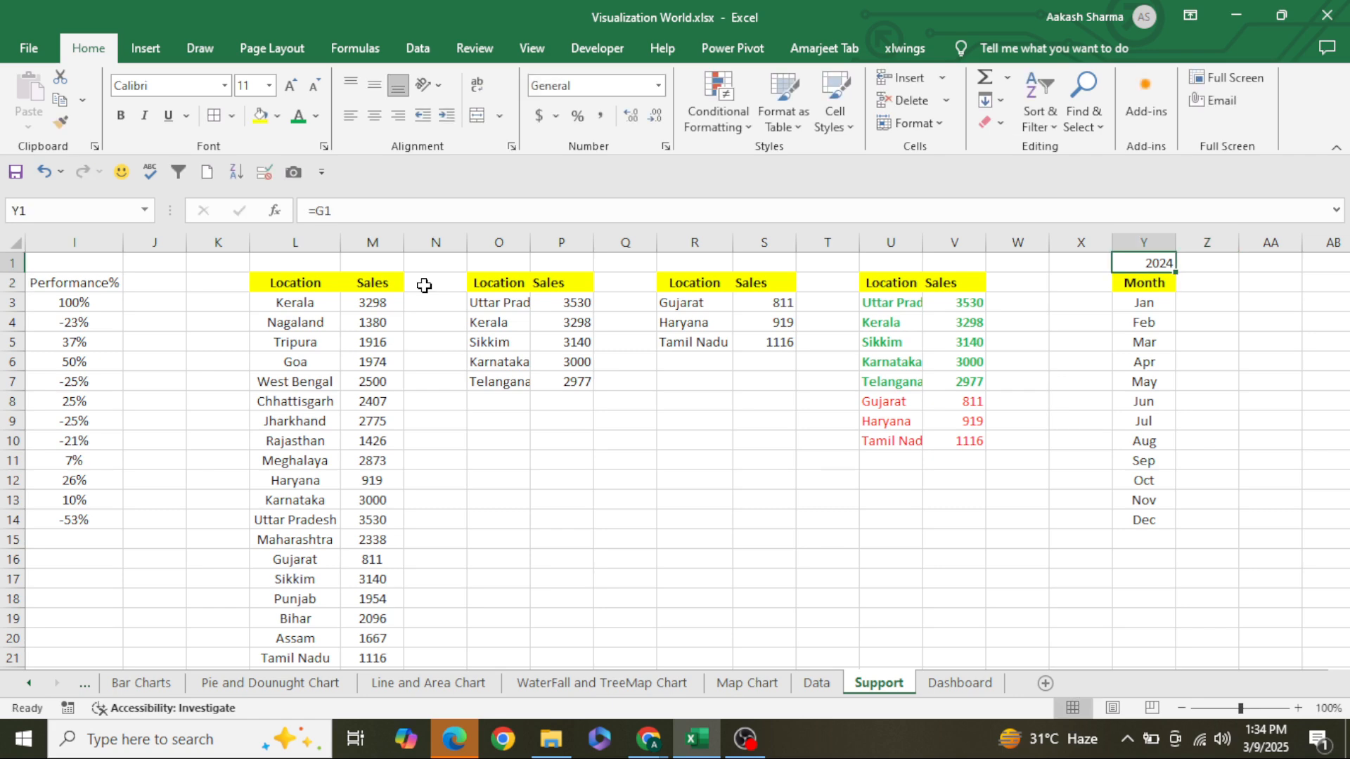
key(ctrl+x)
key(Down)
key(Right)
key(ctrl+v)
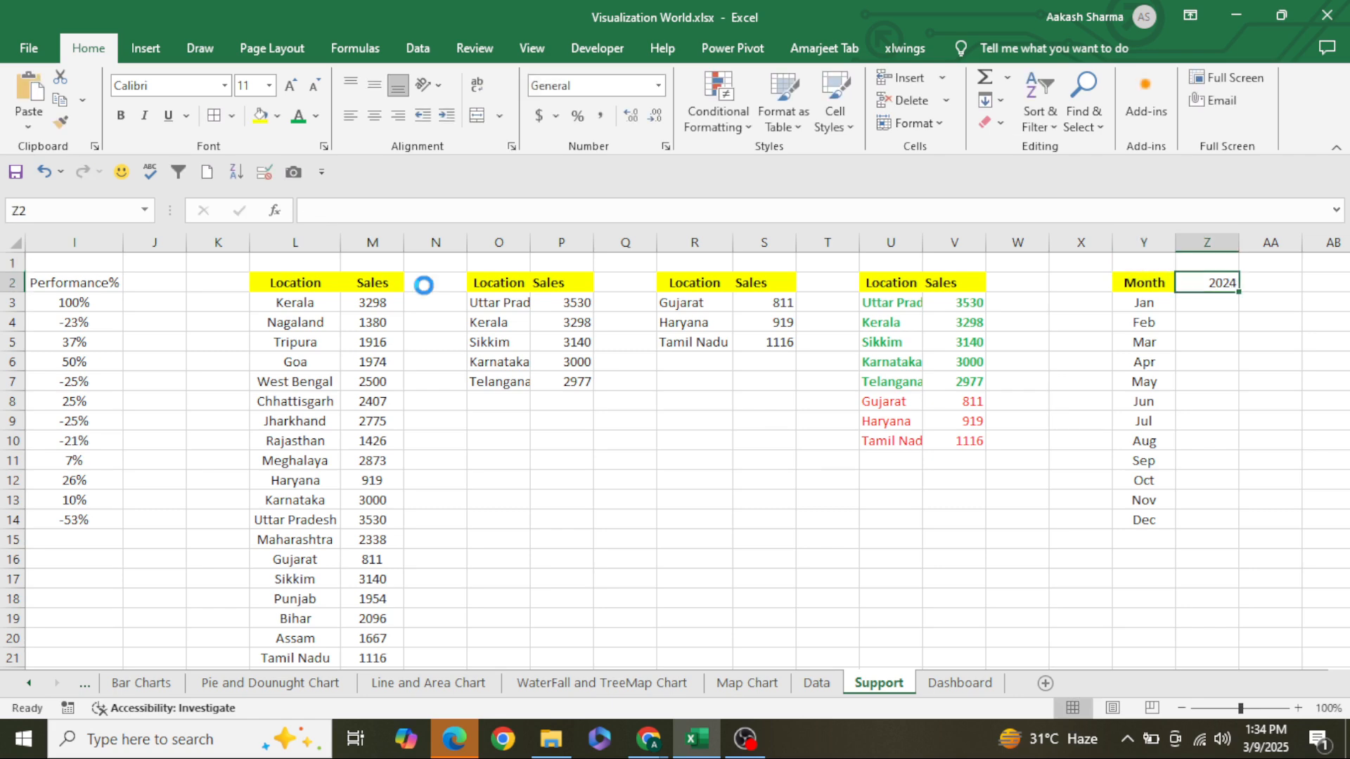
Calculate the previous year in AA2 with the formula =Z2-1.
key(F2)
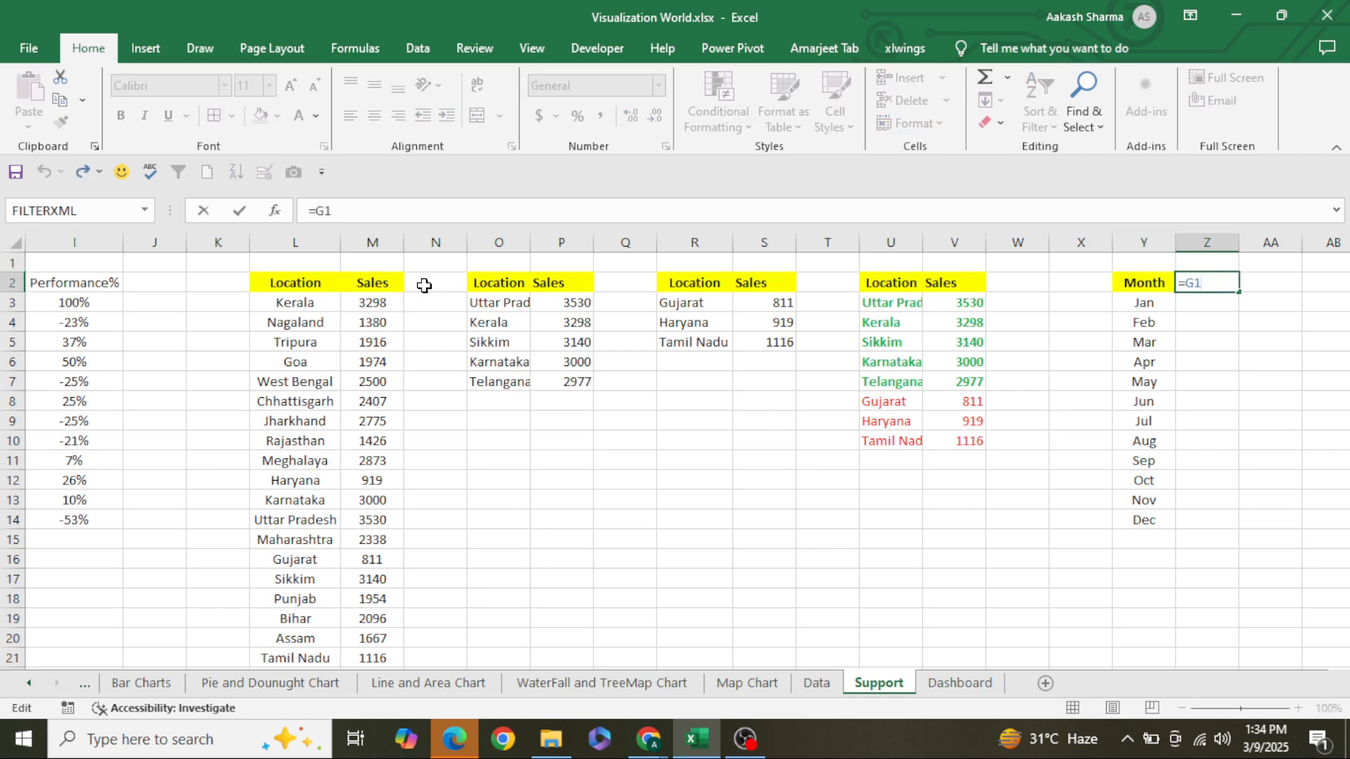
key(Tab)
text(=)
key(Left)
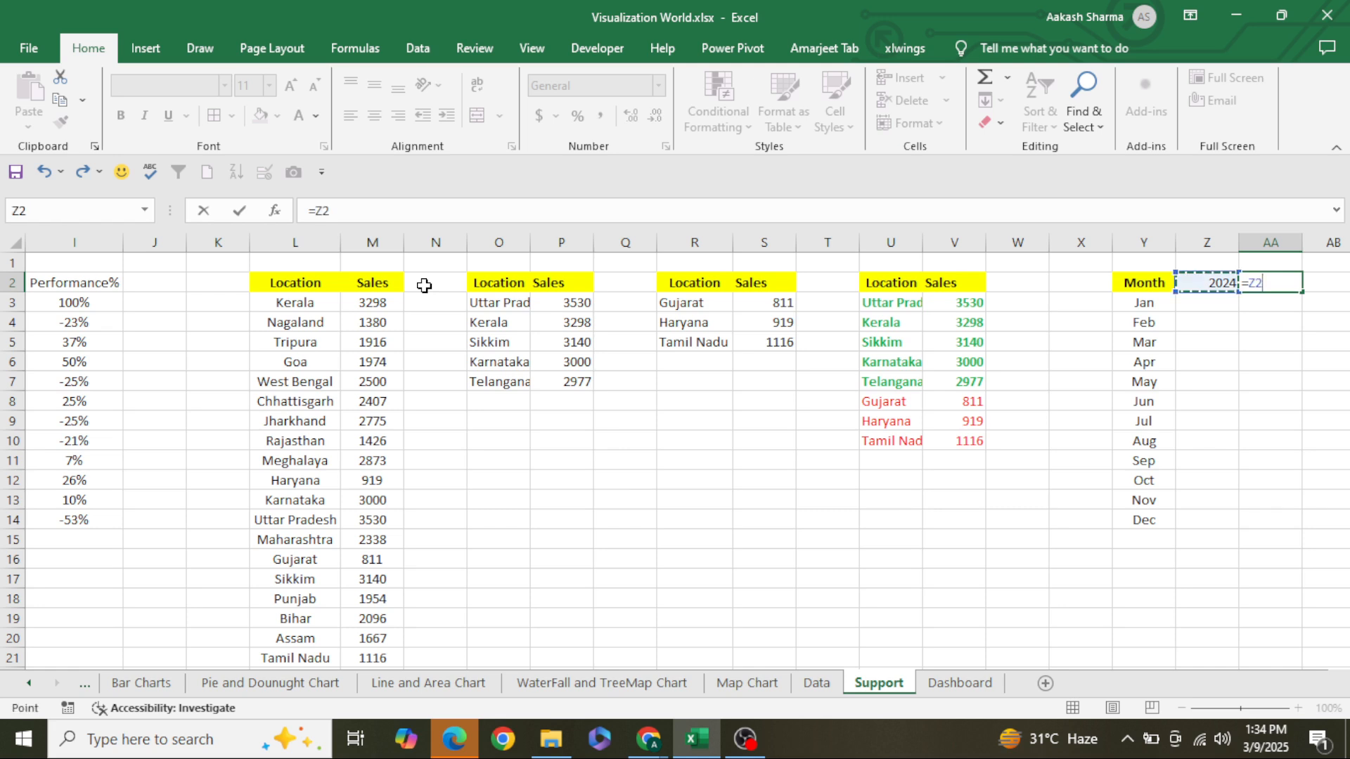
text(-1)
key(Return)
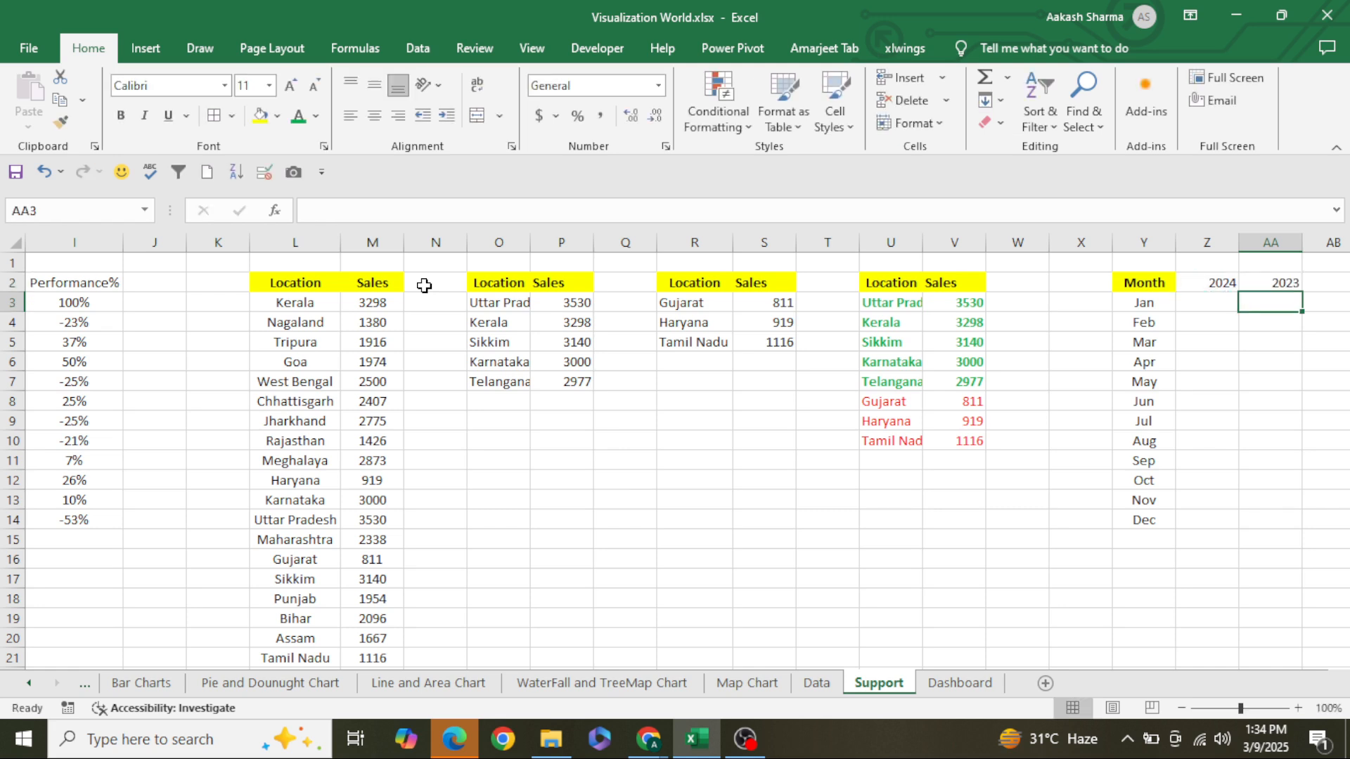
Move the previous-year cell into Z2, ahead of the current year, so that the current year shifts to AA2.
key(Up)
key(ctrl+c)
key(Left)
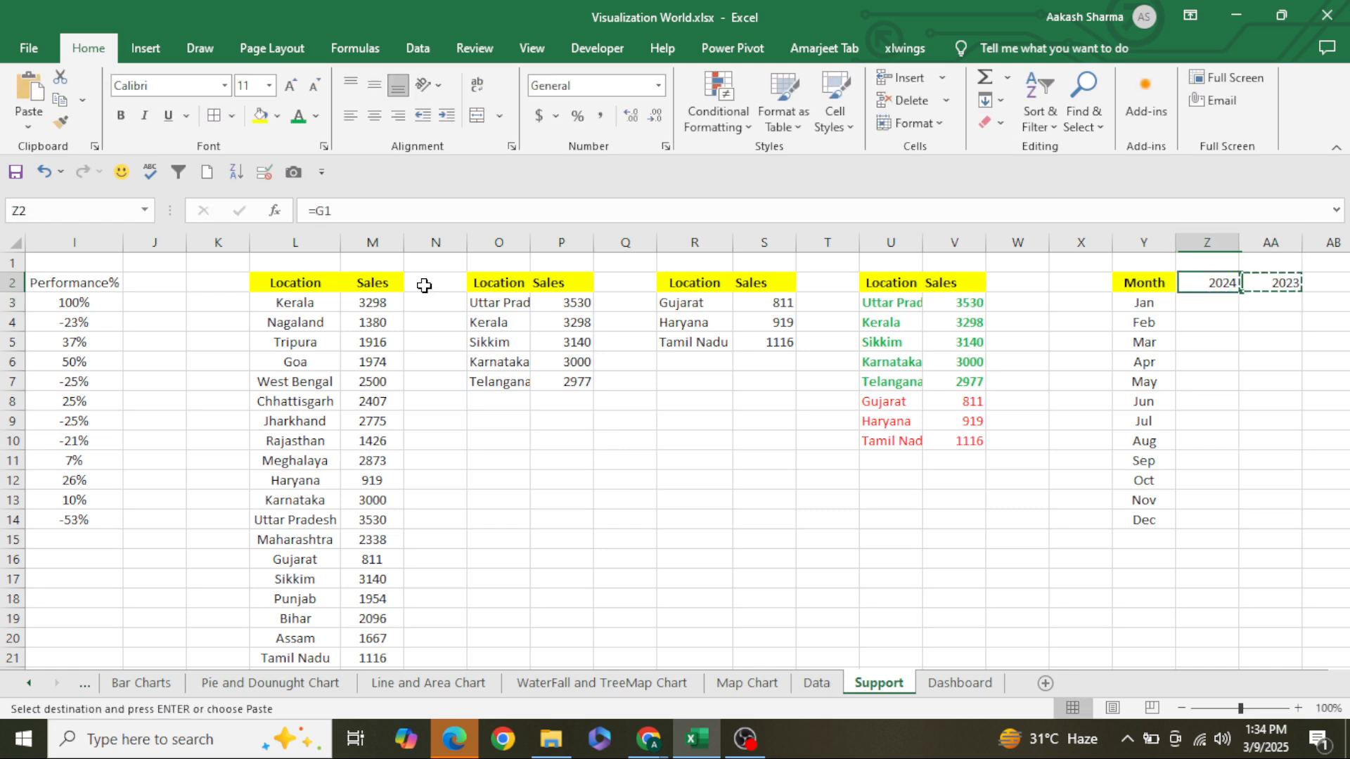
key(ctrl+shift+plus)
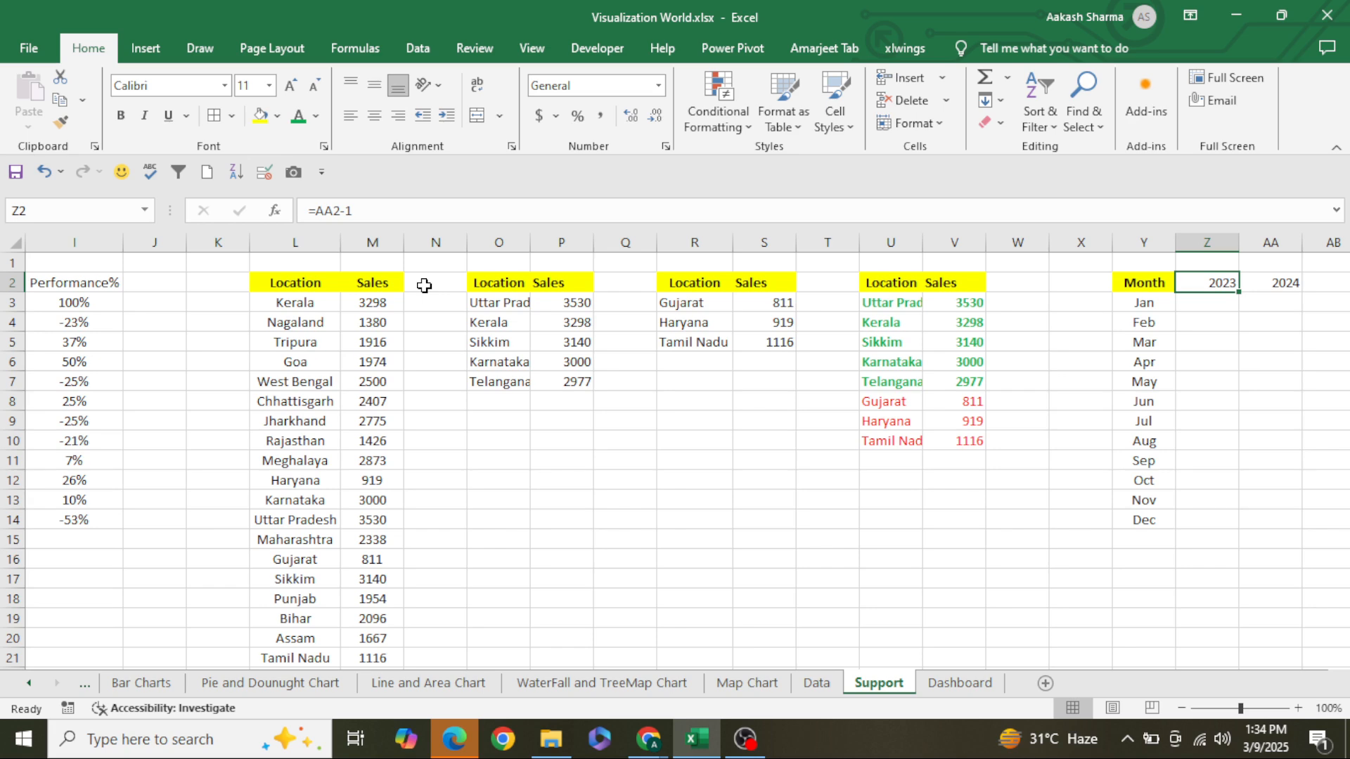
key(Left)
key(Down)
key(Right)
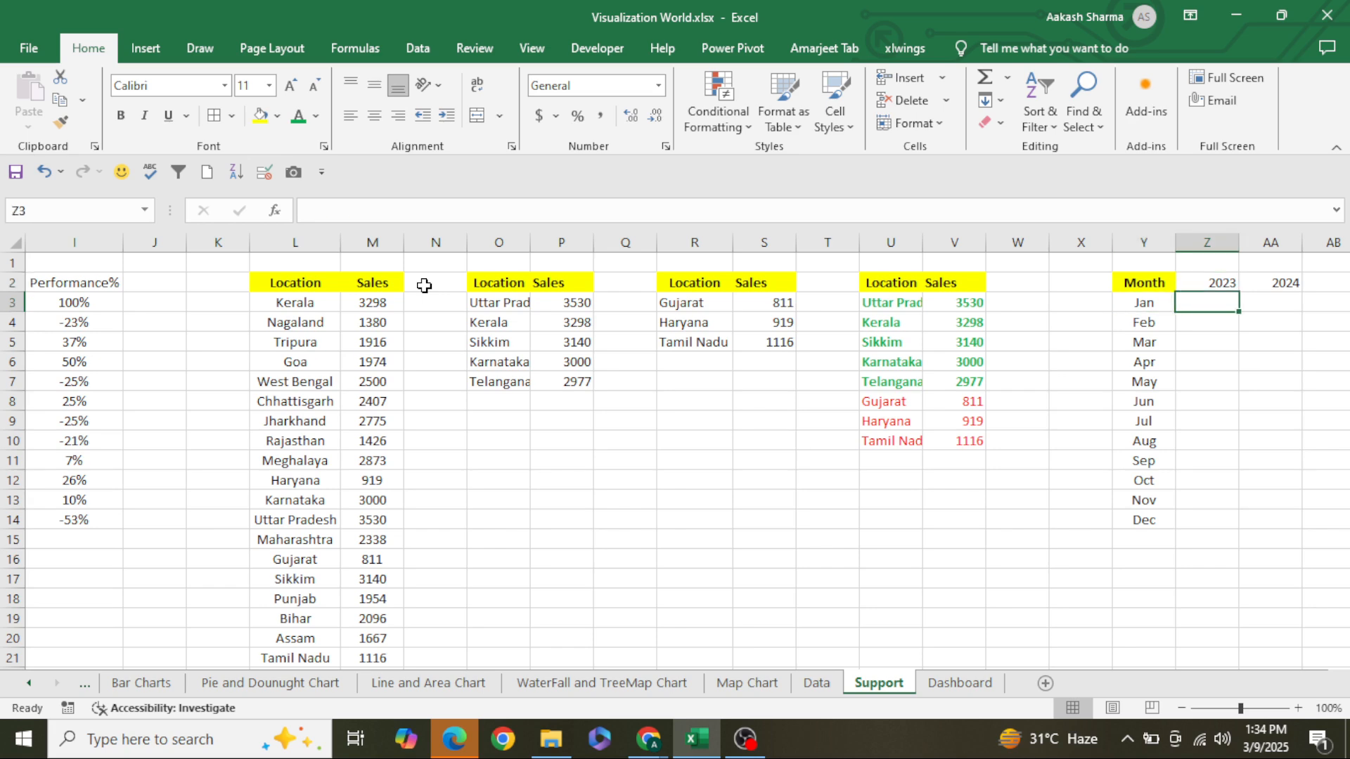
text(=sumi)
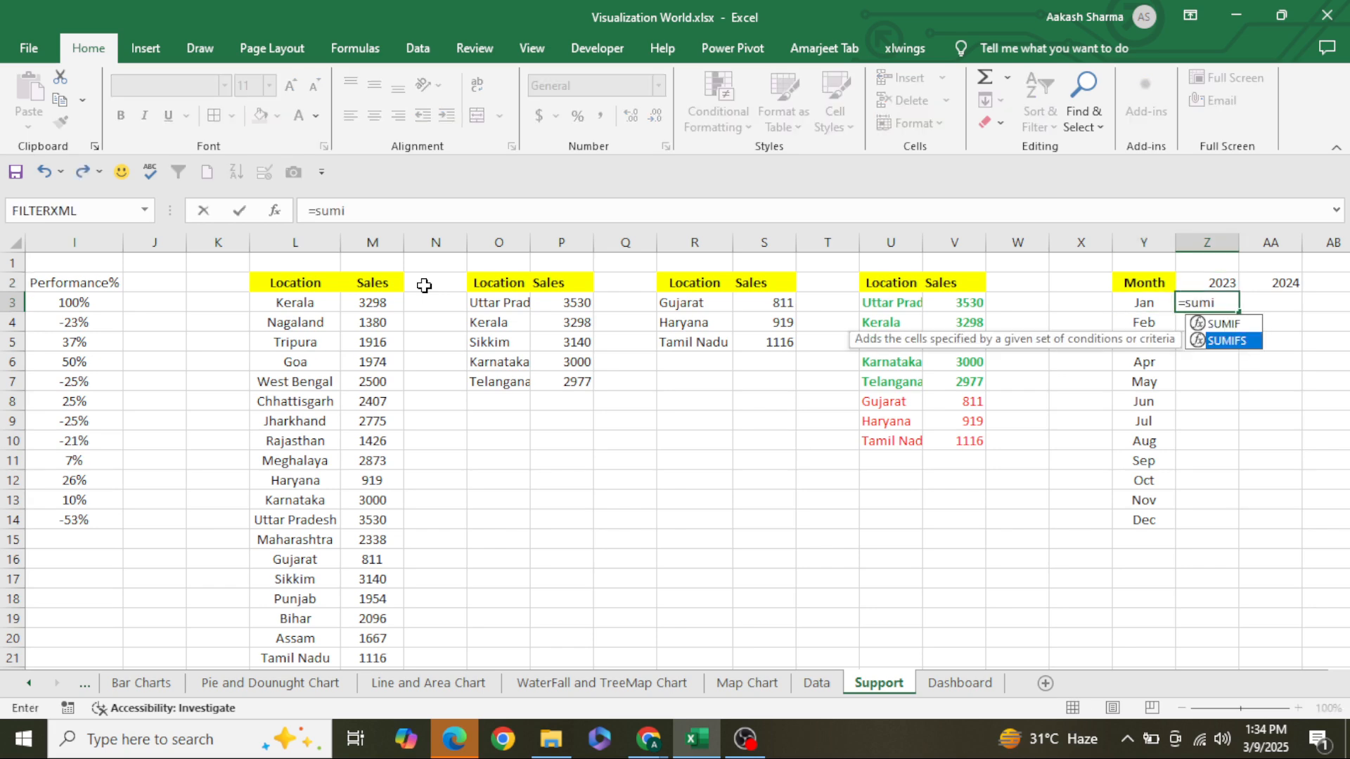
key(Tab)
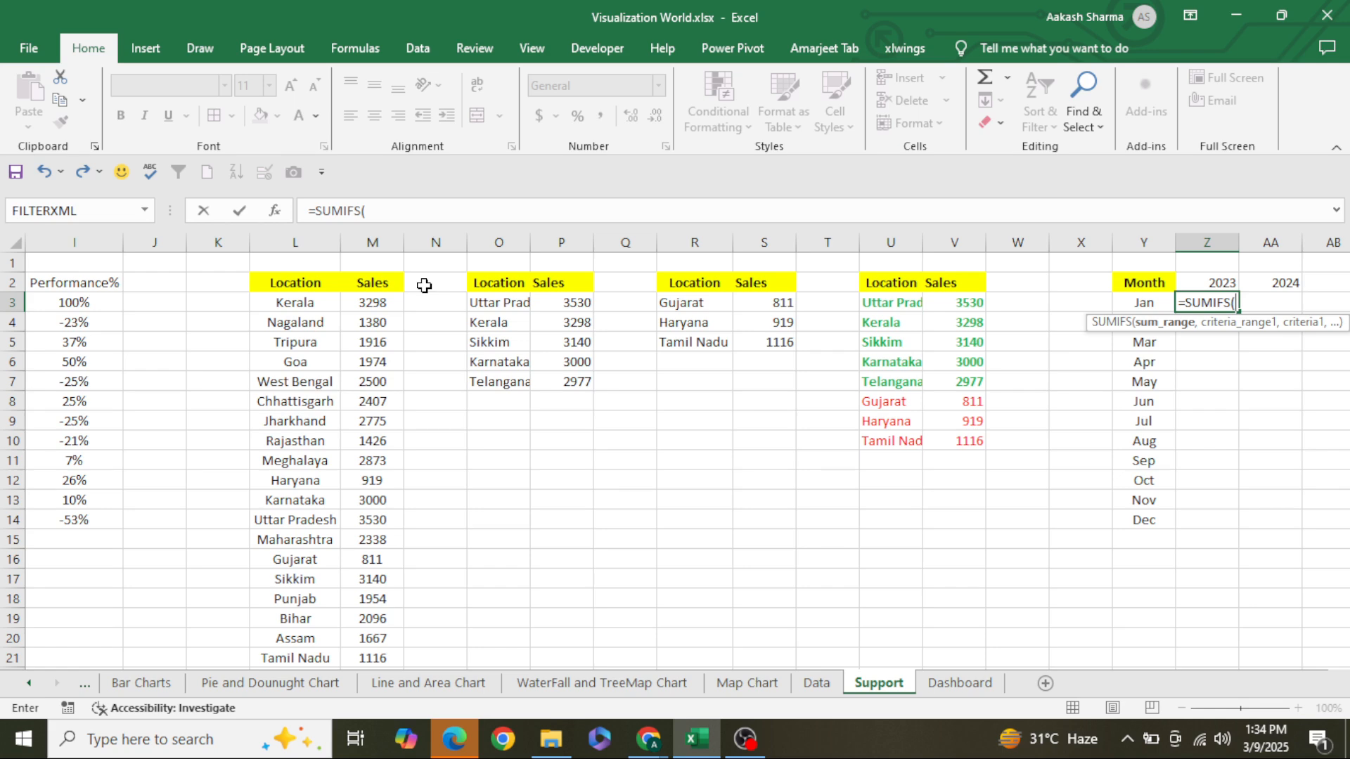
key(Escape)
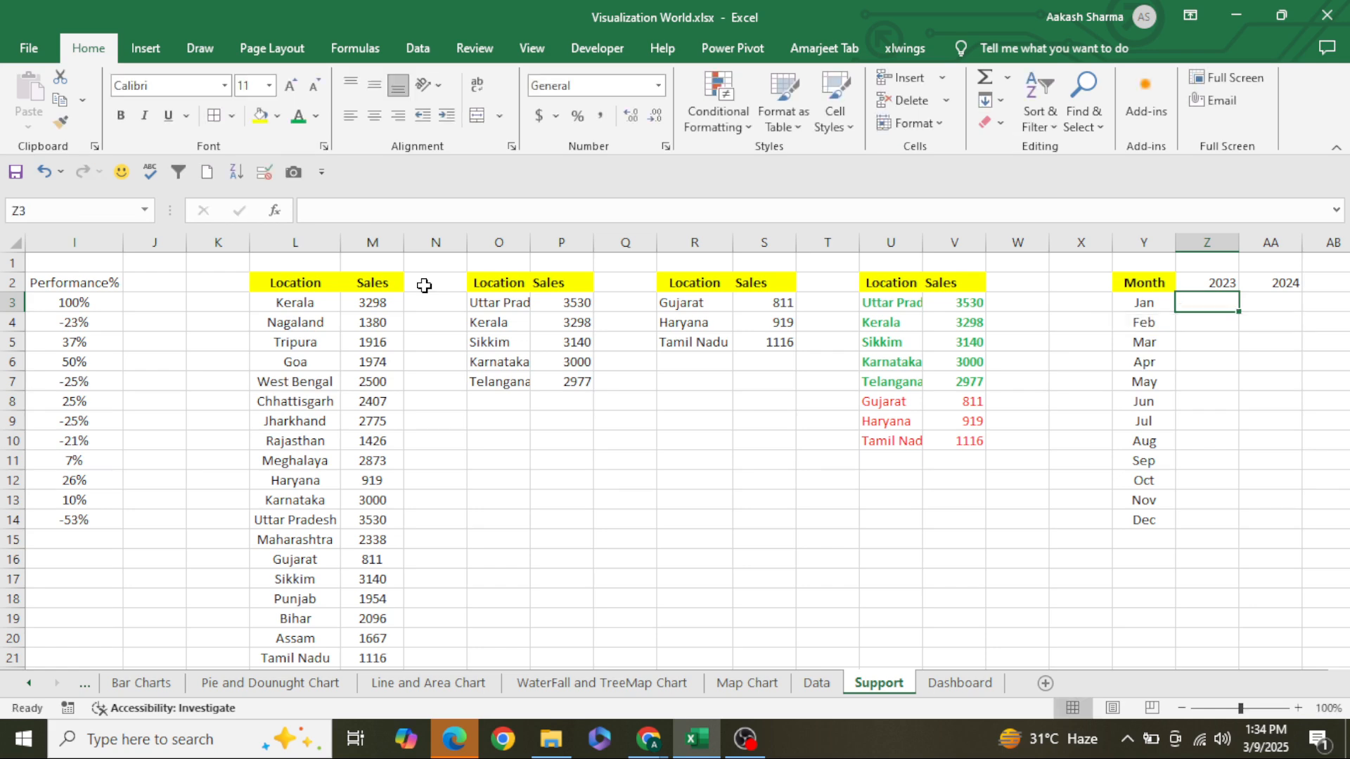
Return the selected location in Y1 with an INDEX formula over $C$2:$C$26, using row number $D$1 and column 1.
key(ctrl+Up)
key(ctrl+Up)
key(ctrl+Left)
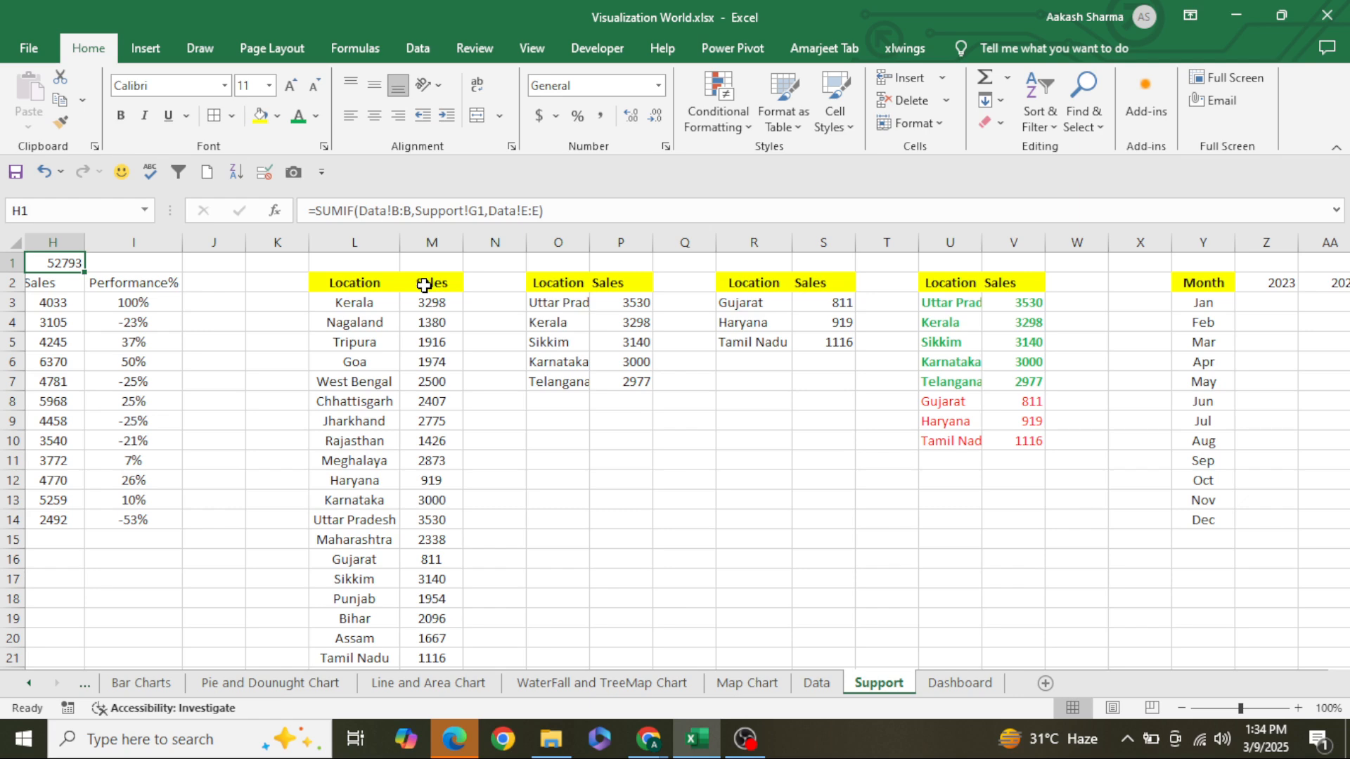
key(ctrl+Left)
key(ctrl+Left)
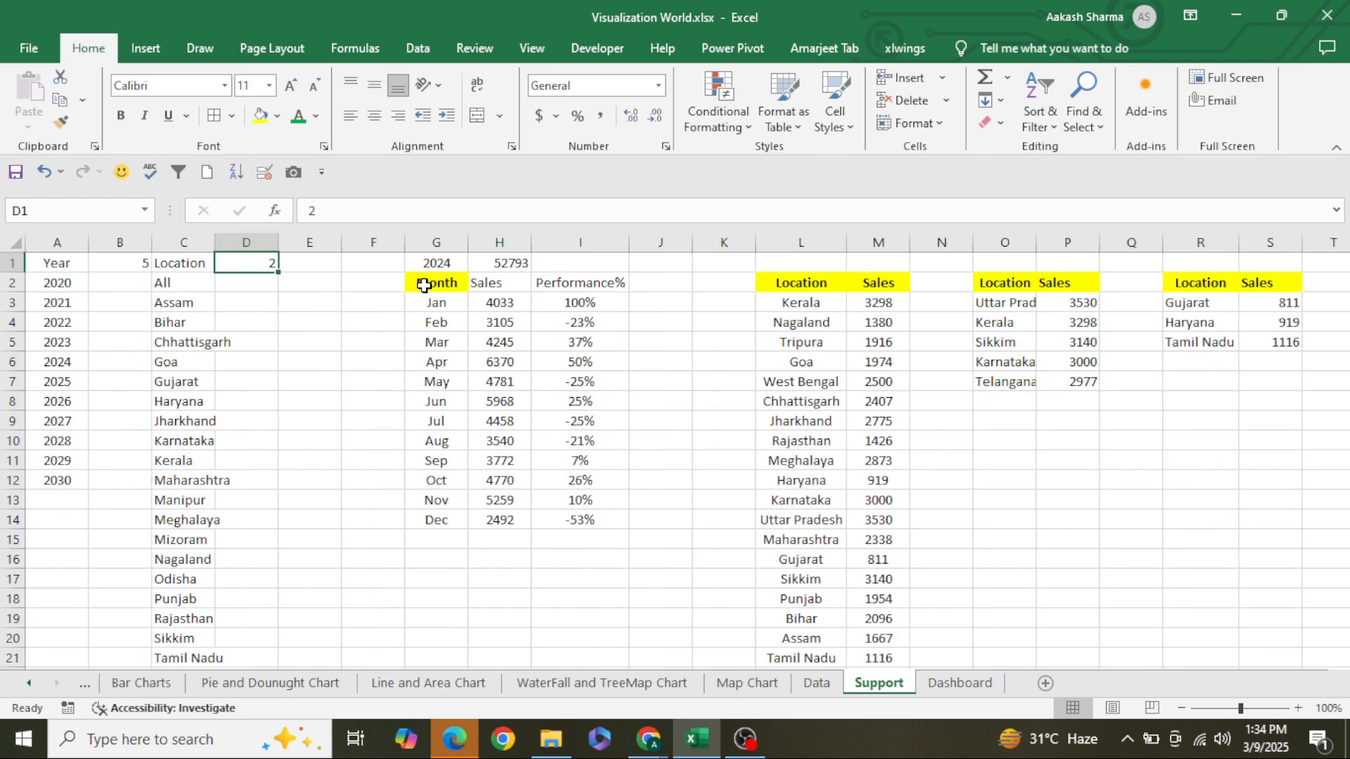
key(ctrl+space)
key(Right)
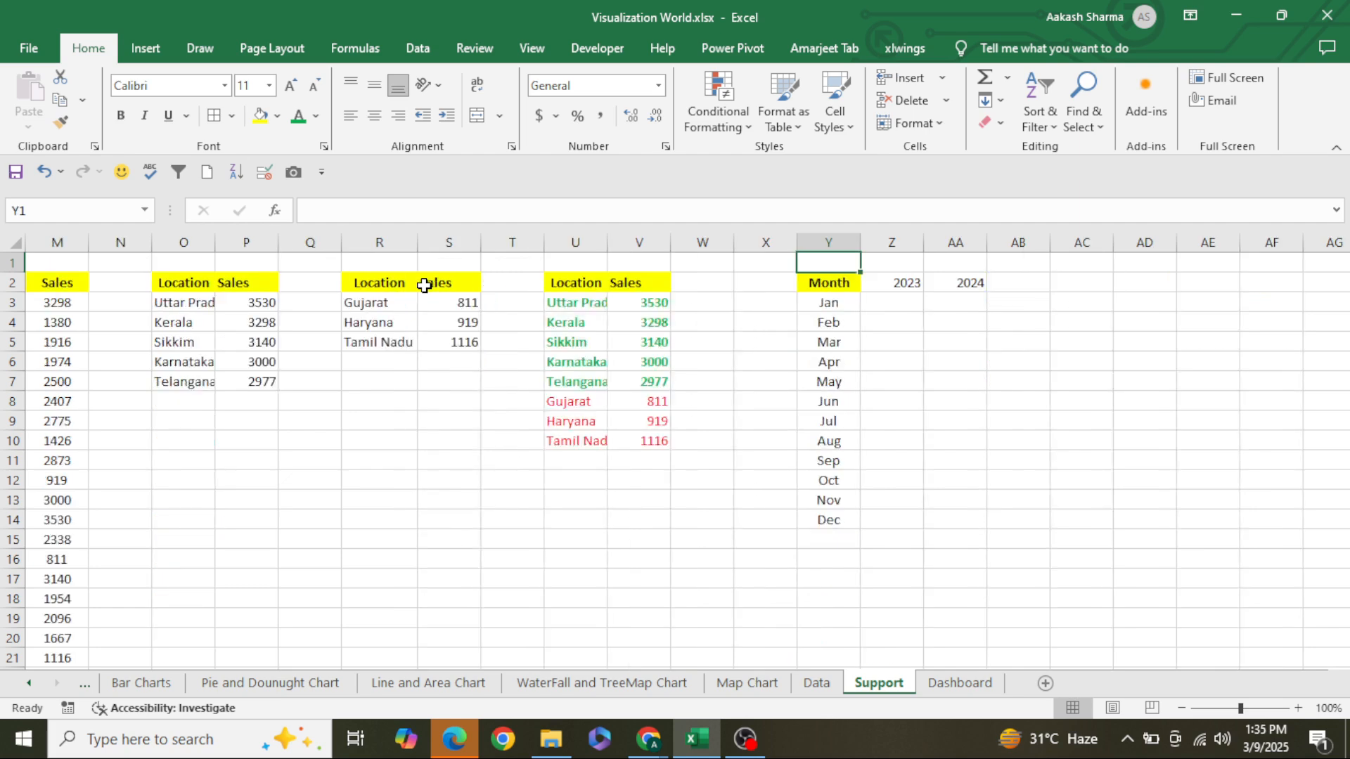
text(=INDEX($C$2:$C$26)
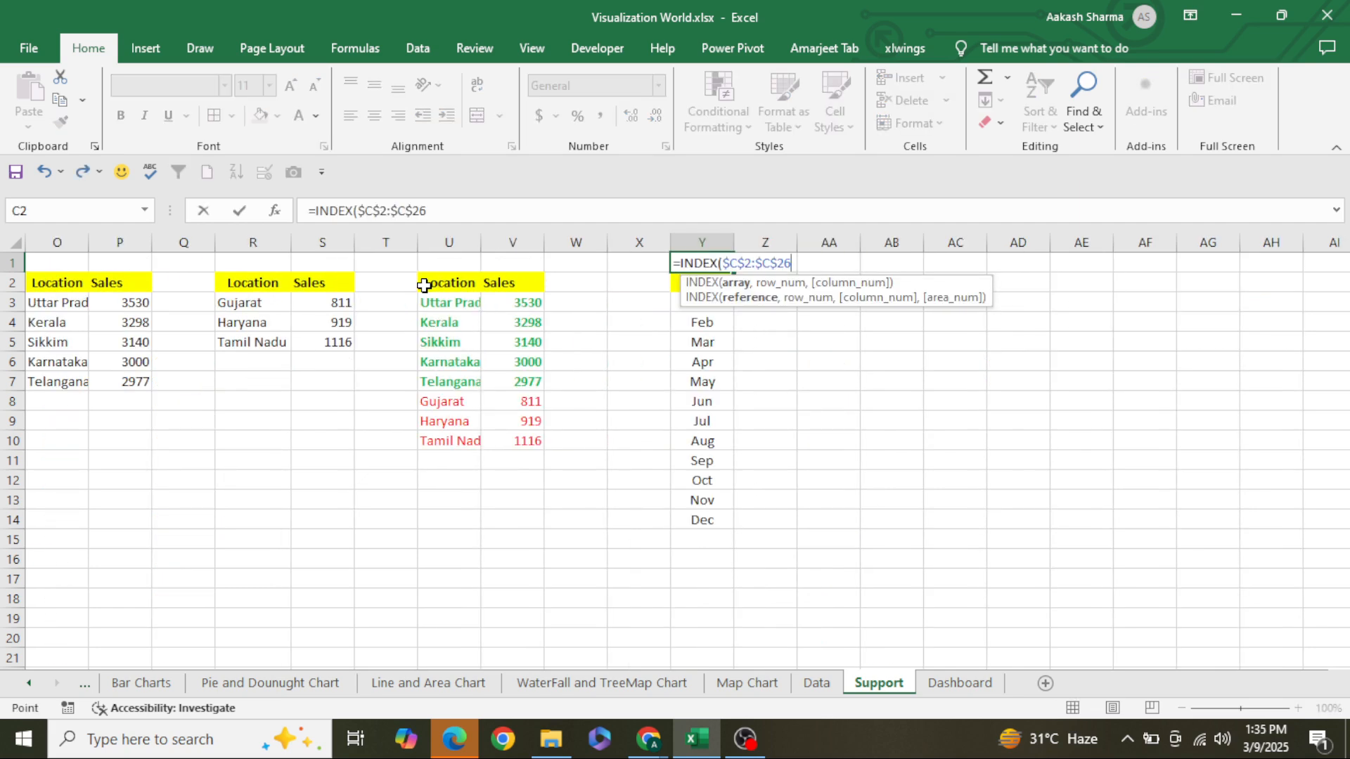
text(,)
key(ctrl+Home)
key(Right)
key(Right)
key(Right)
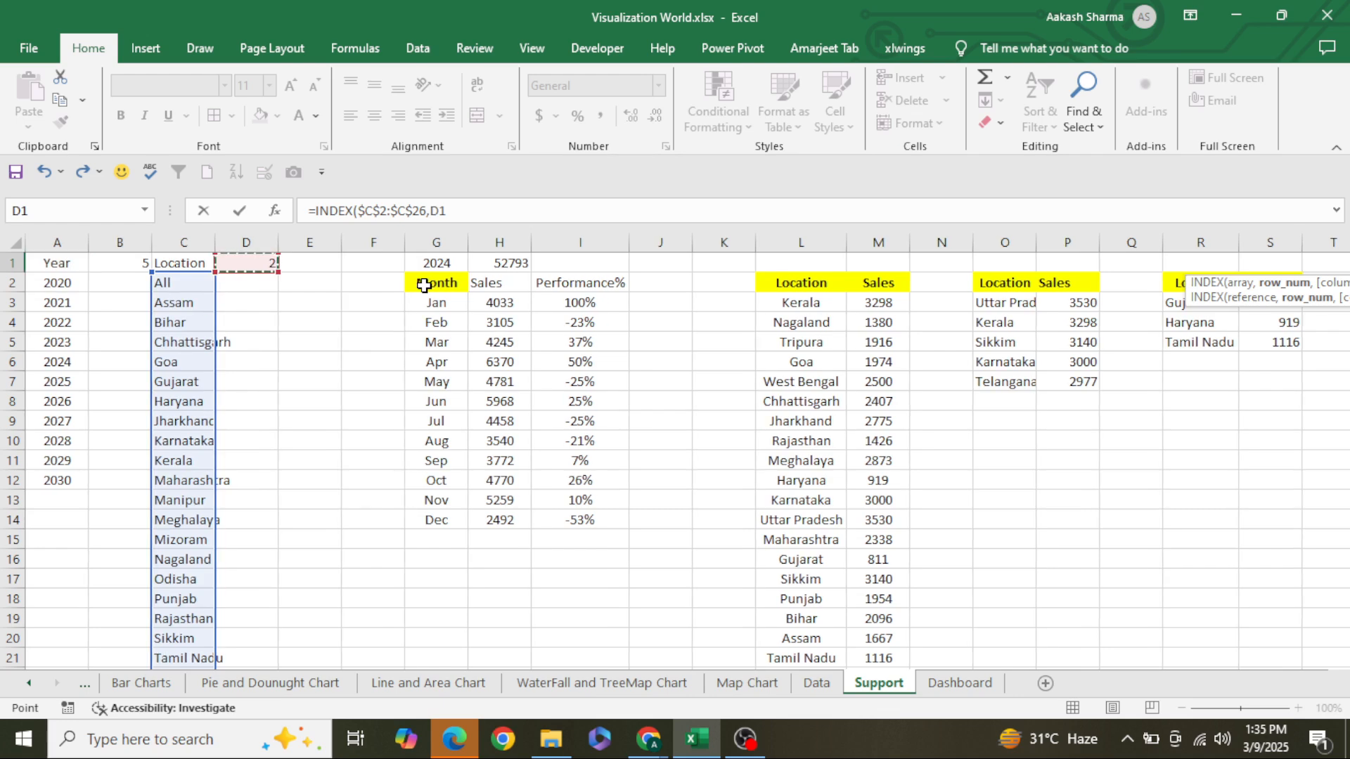
key(F4)
text(,1)
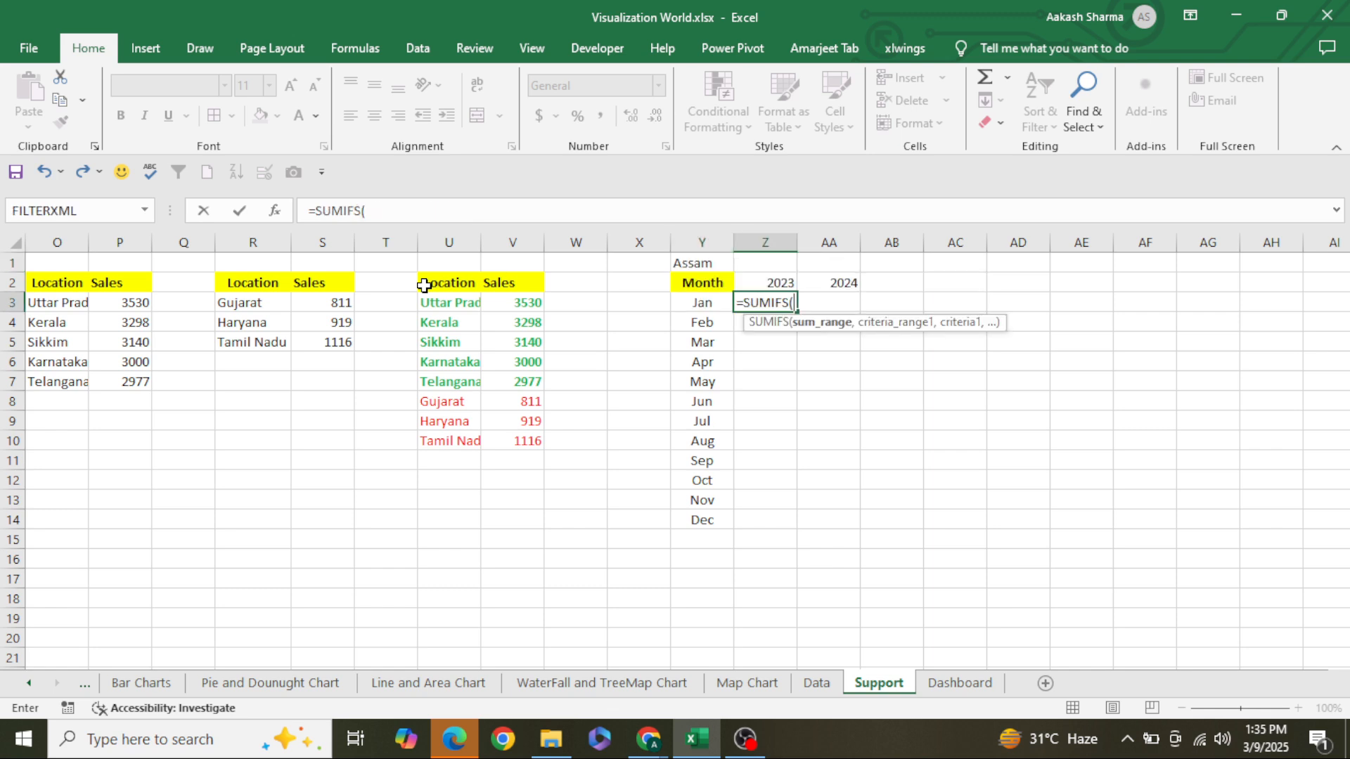
Begin a SUMIFS formula in Z3 that sums Data!$E:$E where the years in Data!$B:$B match $Z$2.
key(ctrl+Page_Up)
key(ctrl+space)
key(F4)
text(,)
key(ctrl+Left)
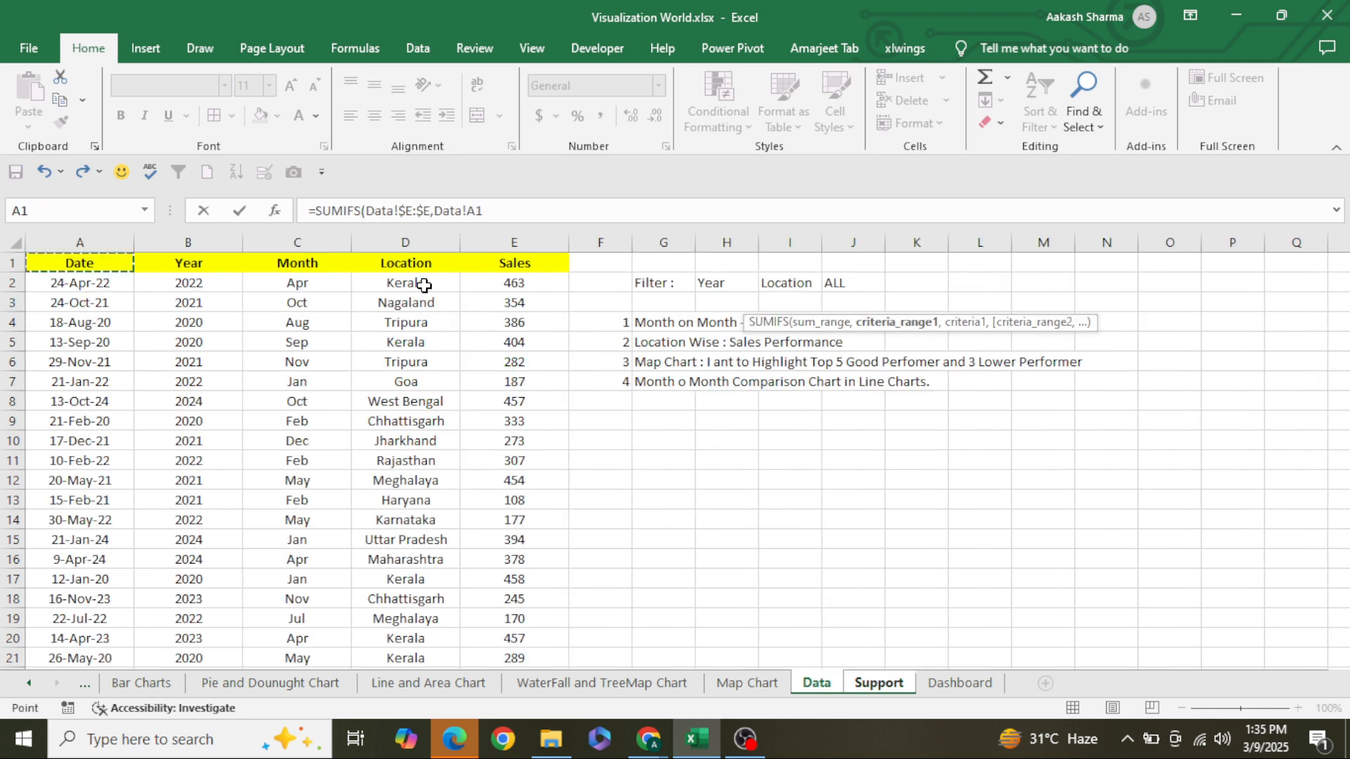
key(Right)
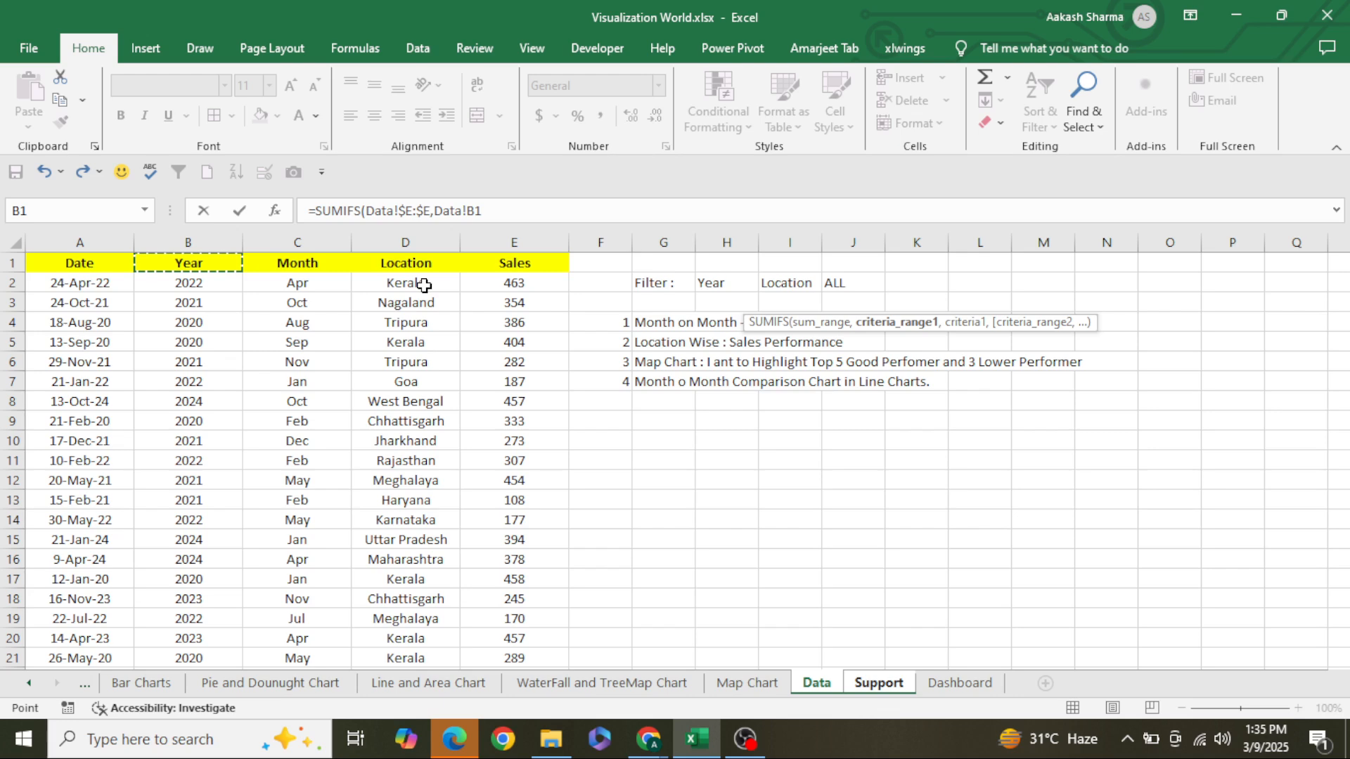
key(ctrl+space)
key(F4)
text(,)
key(ctrl+Page_Down)
key(Up)
key(F4)
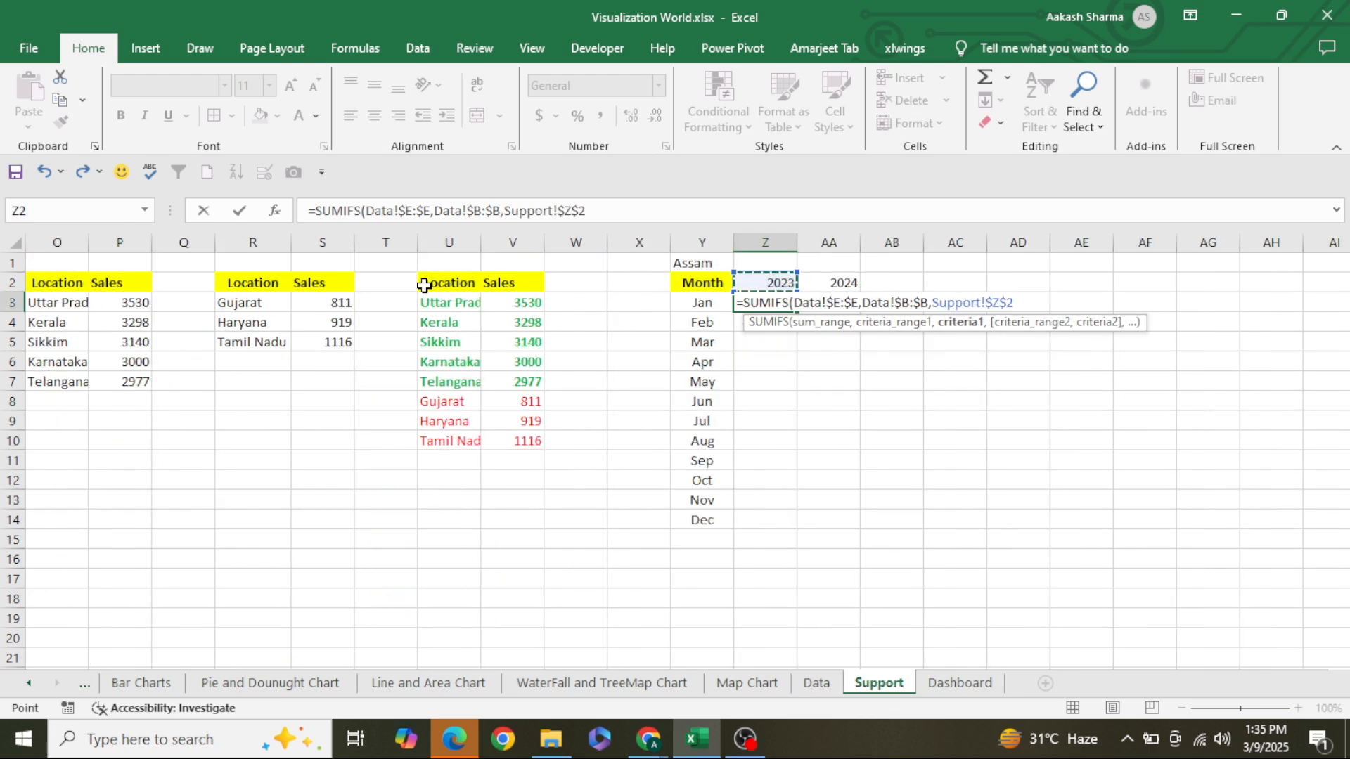
Add a month criterion to the Z3 SUMIFS formula, matching Data!$C:$C to $Y3.
text(,)
key(ctrl+Page_Up)
key(Right)
key(Right)
key(ctrl+space)
key(F4)
text(,)
key(ctrl+Page_Down)
key(Left)
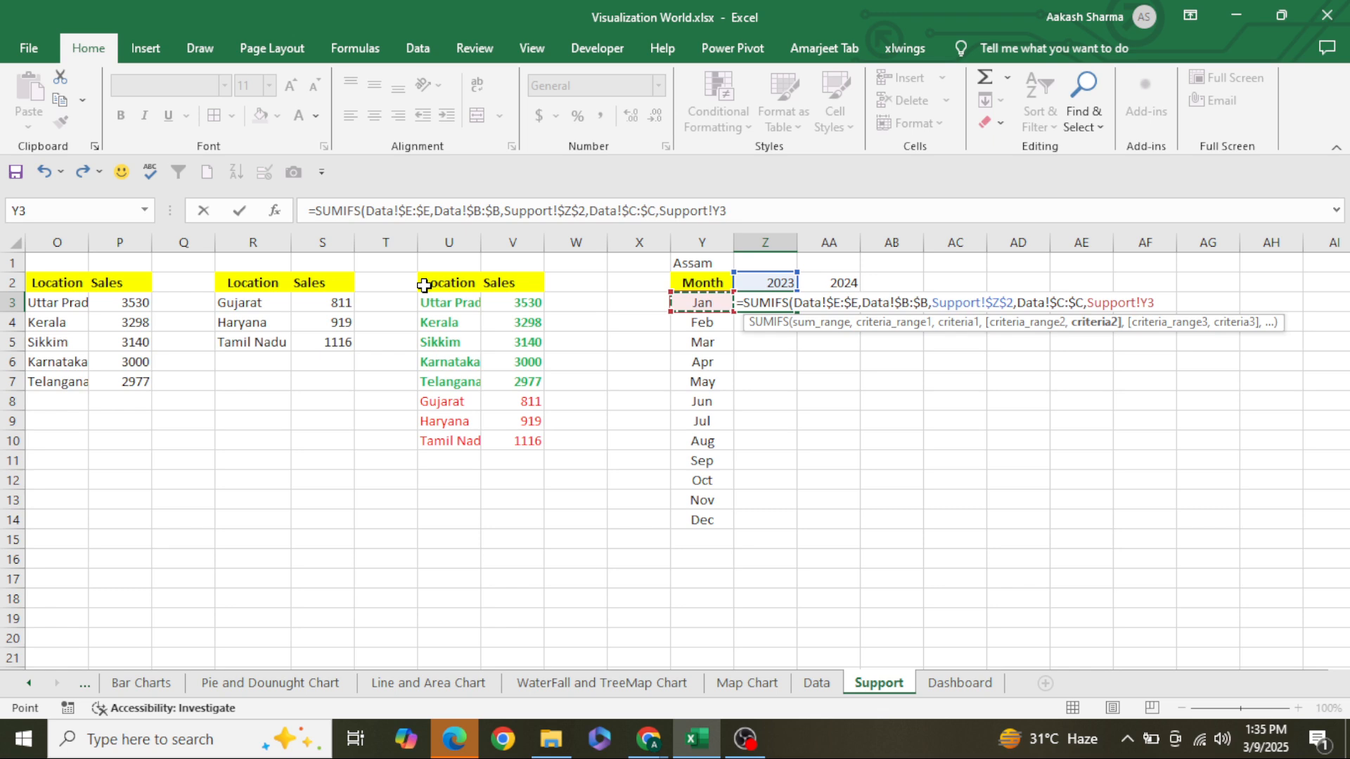
key(F4)
key(F4)
key(F4)
Add a location criterion matching Data!$D:$D to $Y$1 and complete the SUMIFS formula in Z3.
text(,)
key(ctrl+Page_Up)
key(Right)
key(ctrl+space)
key(F4)
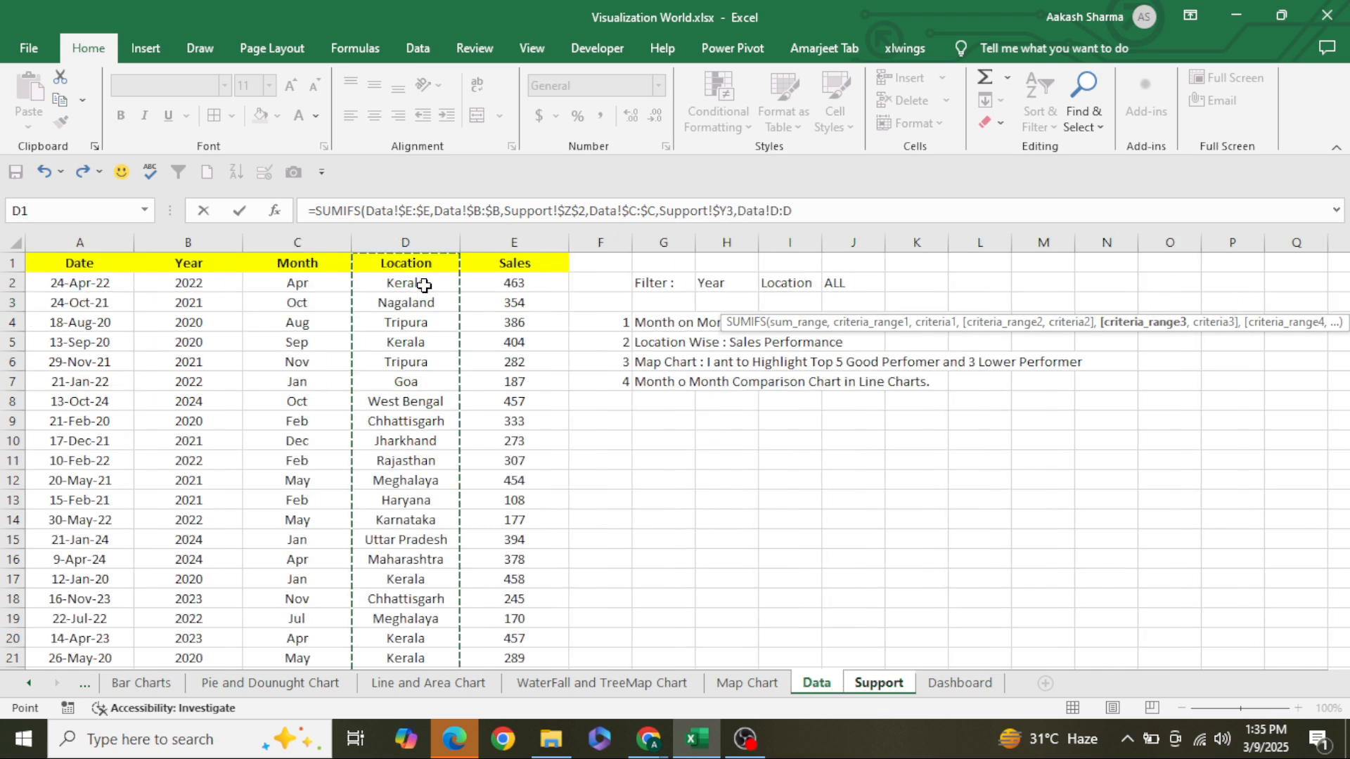
text(,)
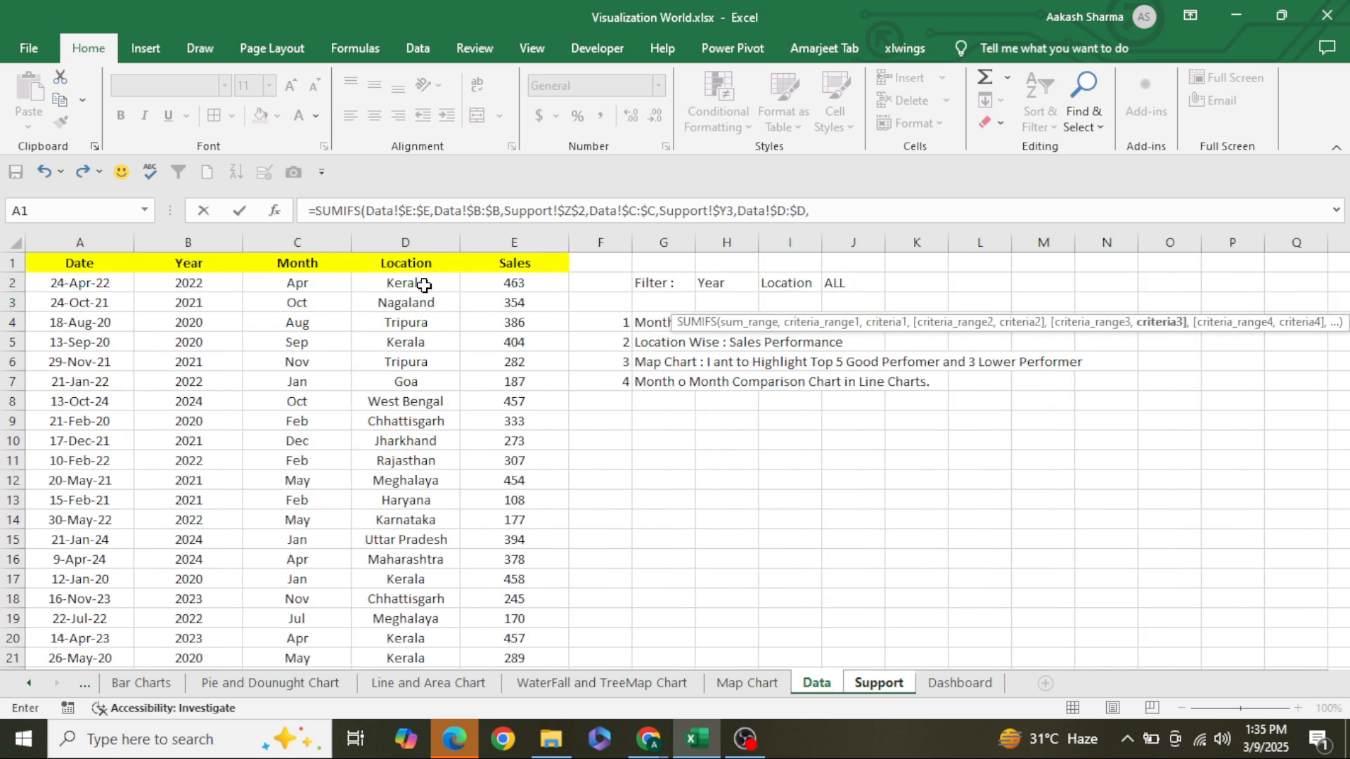
key(ctrl+Page_Down)
key(Left)
key(Up)
key(Up)
key(F4)
text())
key(Return)
key(Left)
Fill the SUMIFS formula from Z3 down to the December row in Z14.
key(ctrl+Down)
key(Right)
key(ctrl+shift+Up)
key(ctrl+d)
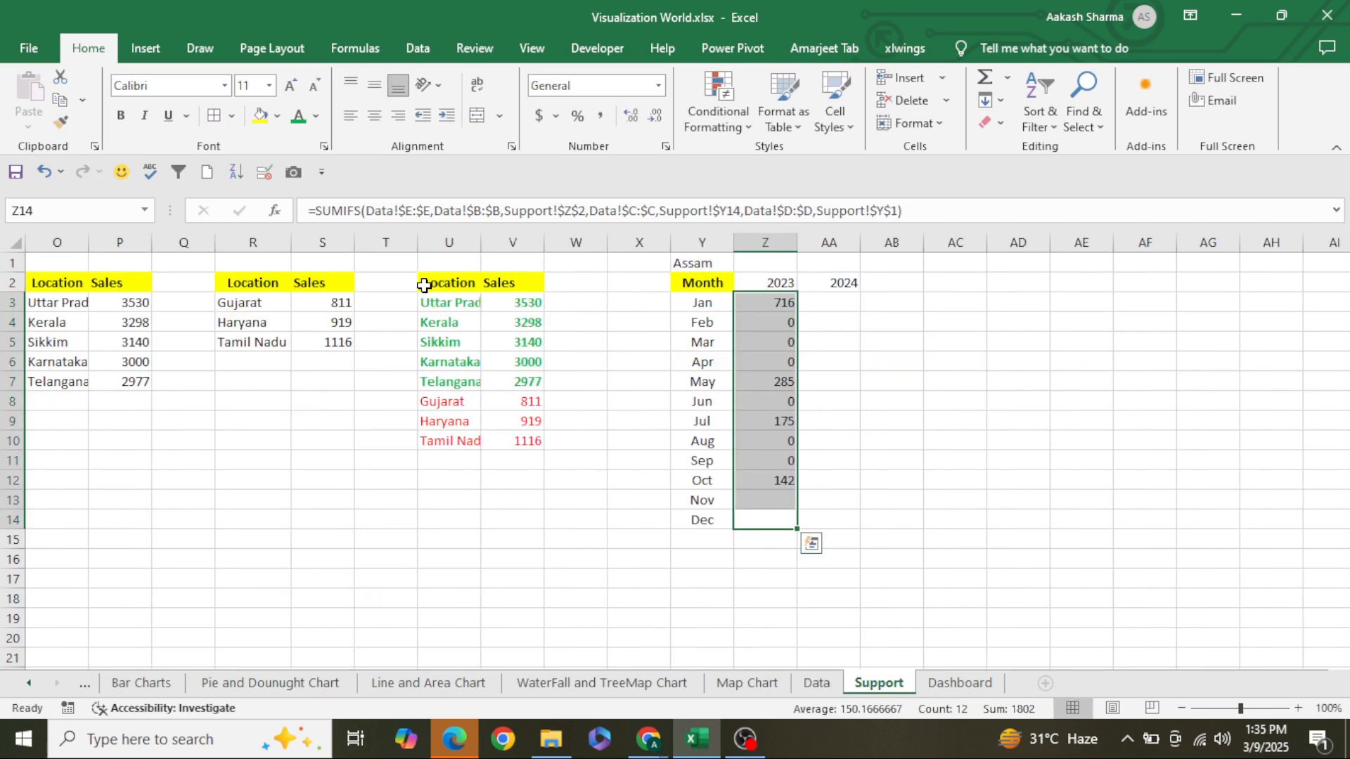
key(ctrl+Up)
key(ctrl+shift+Down)
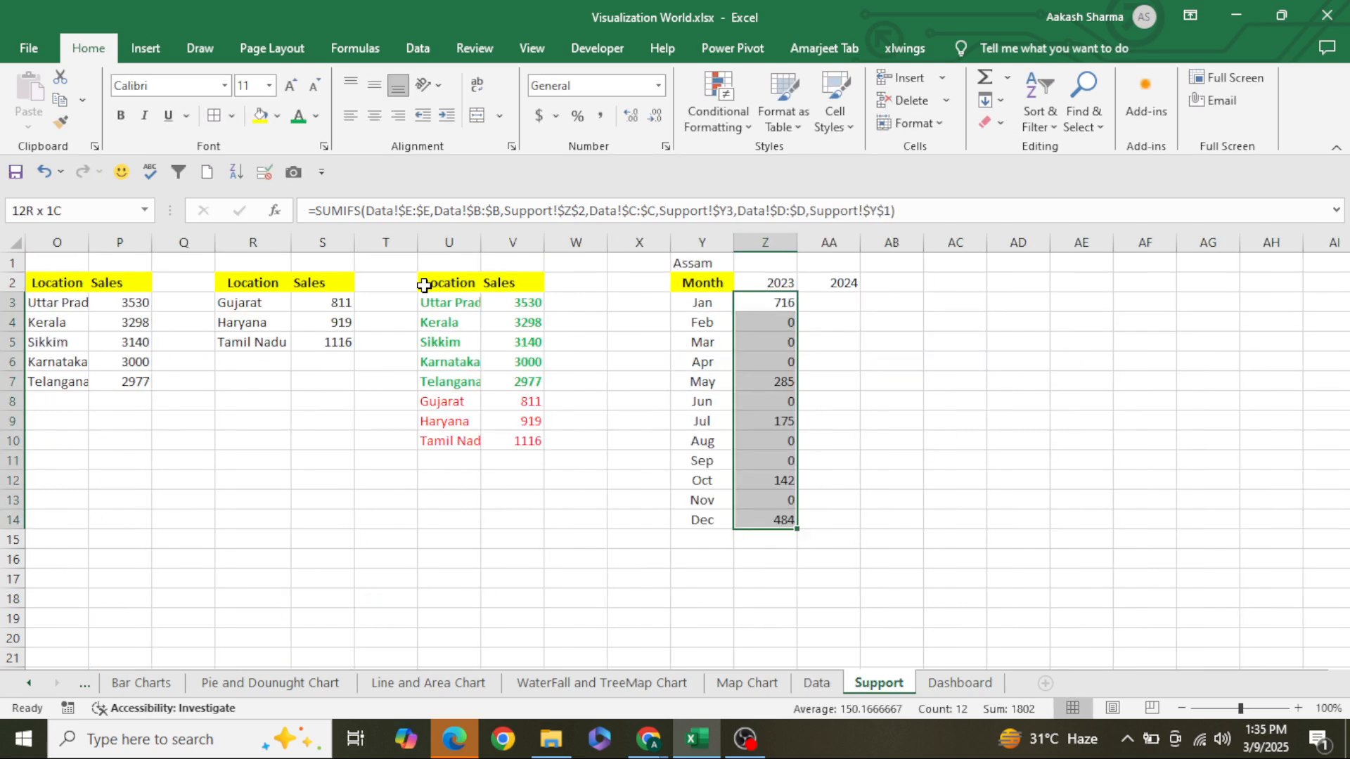
key(ctrl+shift+Up)
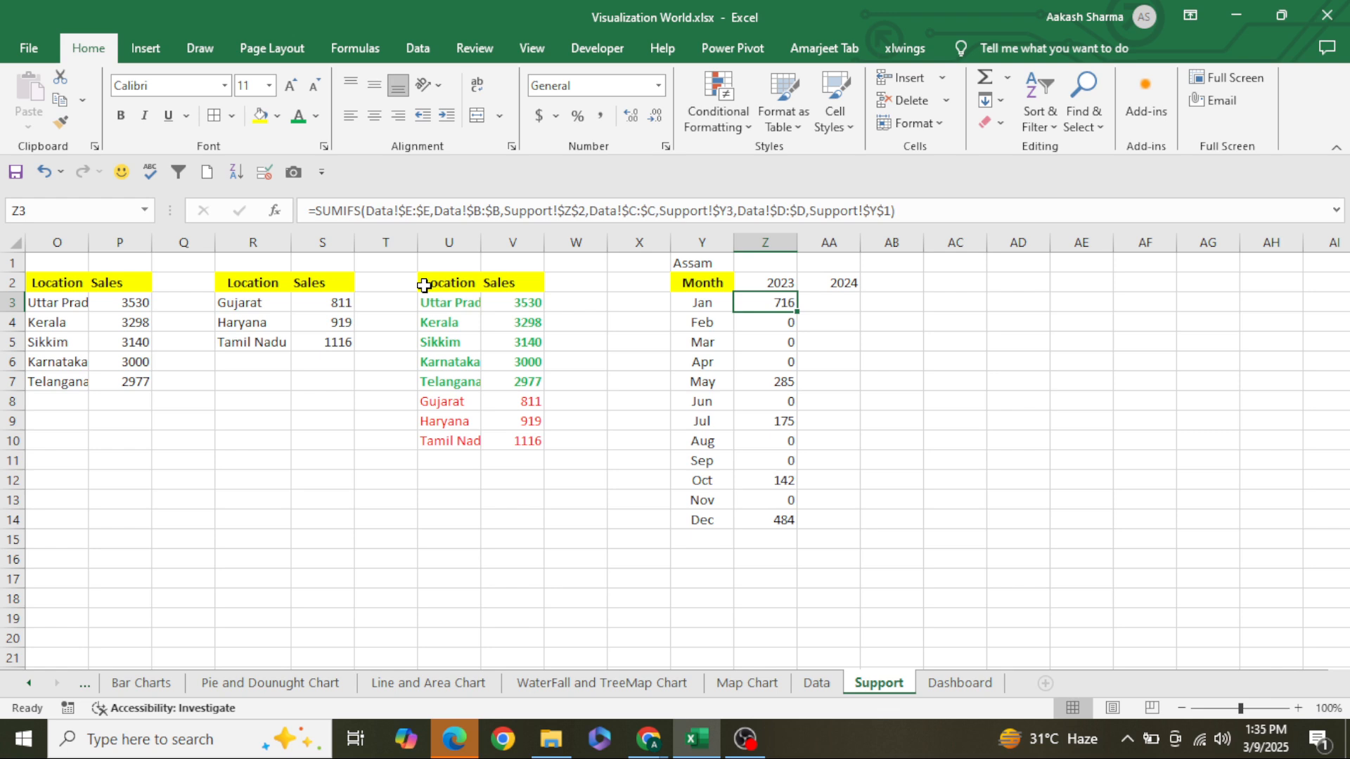
Remove the location criterion from the SUMIFS formula in Z3 and refill the column through Z14.
key(F2)
key(shift+Left)
key(shift+Left)
key(shift+Left)
key(shift+Left)
key(shift+Left)
key(shift+Left)
key(shift+Left)
key(shift+Left)
key(shift+Left)
key(shift+Left)
key(shift+Left)
key(shift+Left)
key(shift+Left)
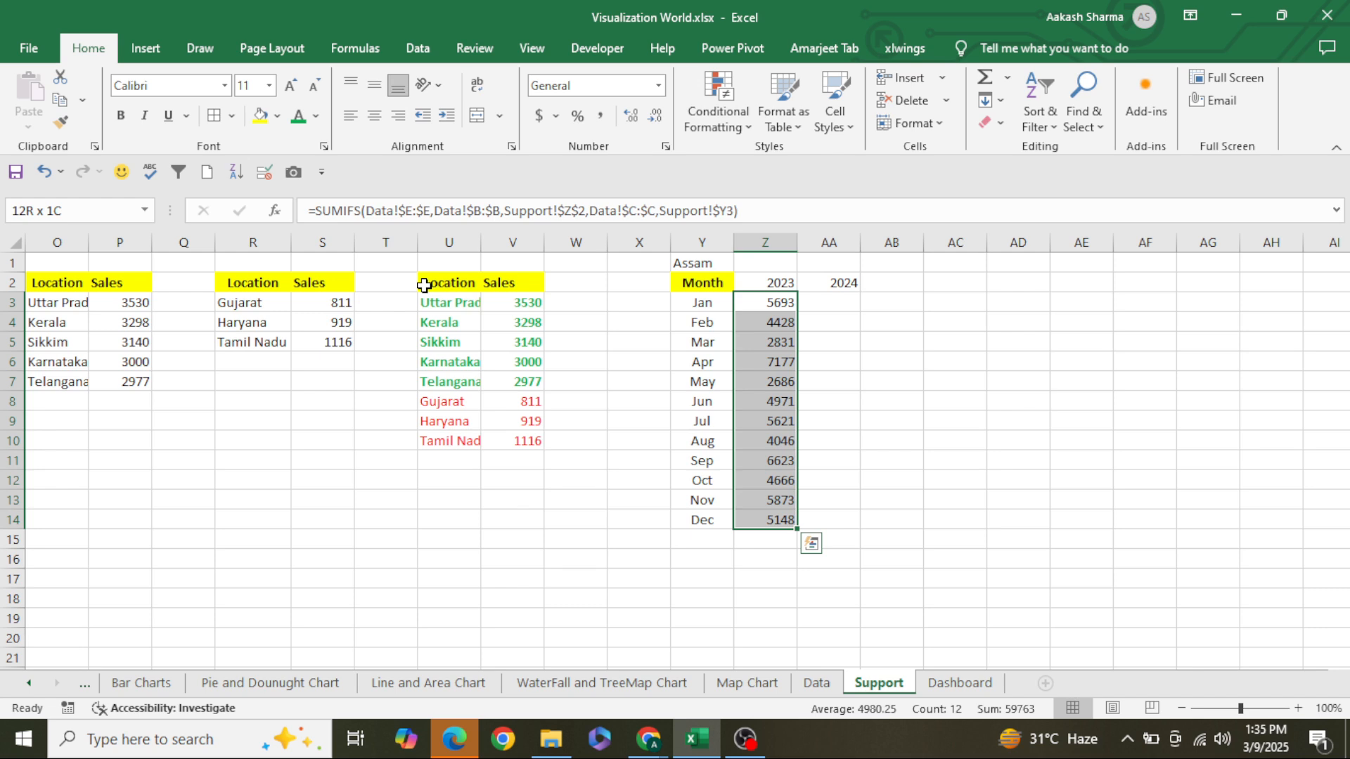
key(Down)
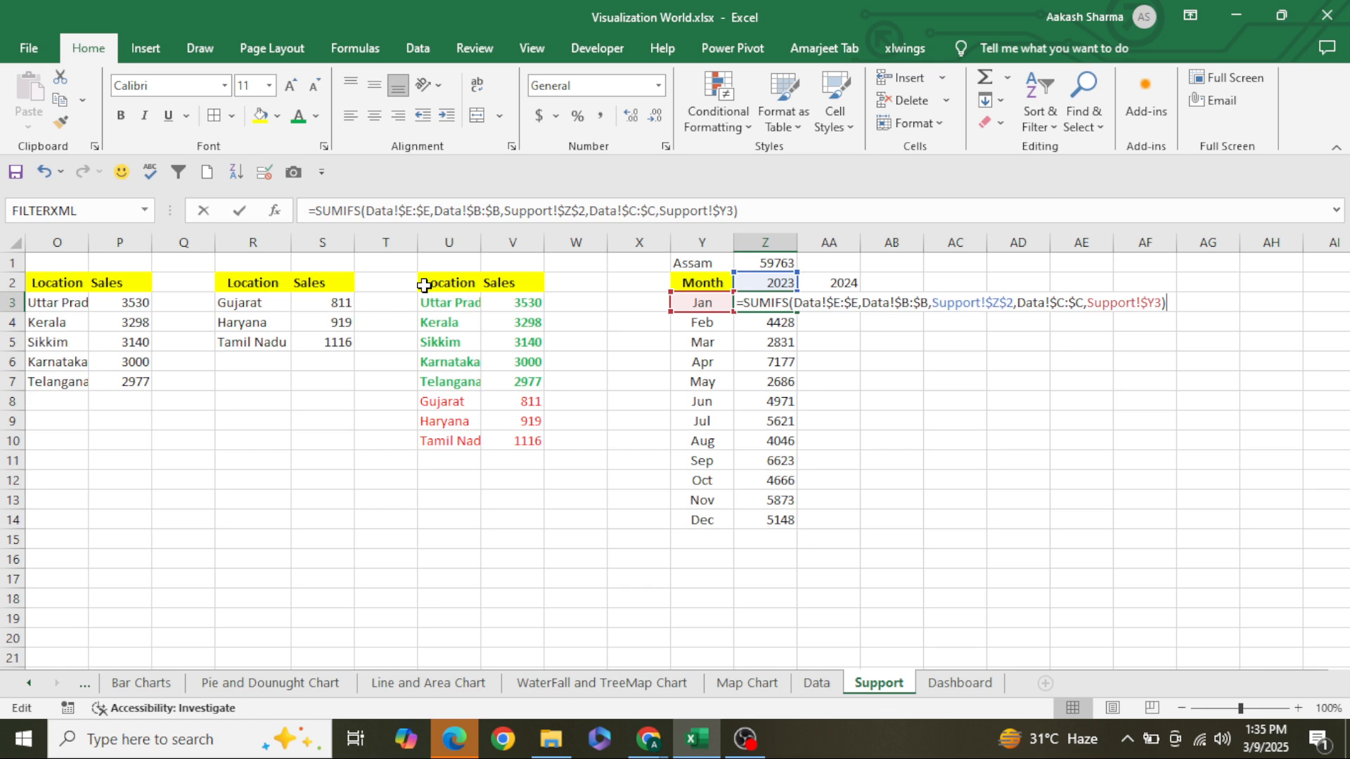
text(/)
key(Up)
key(Up)
key(F4)
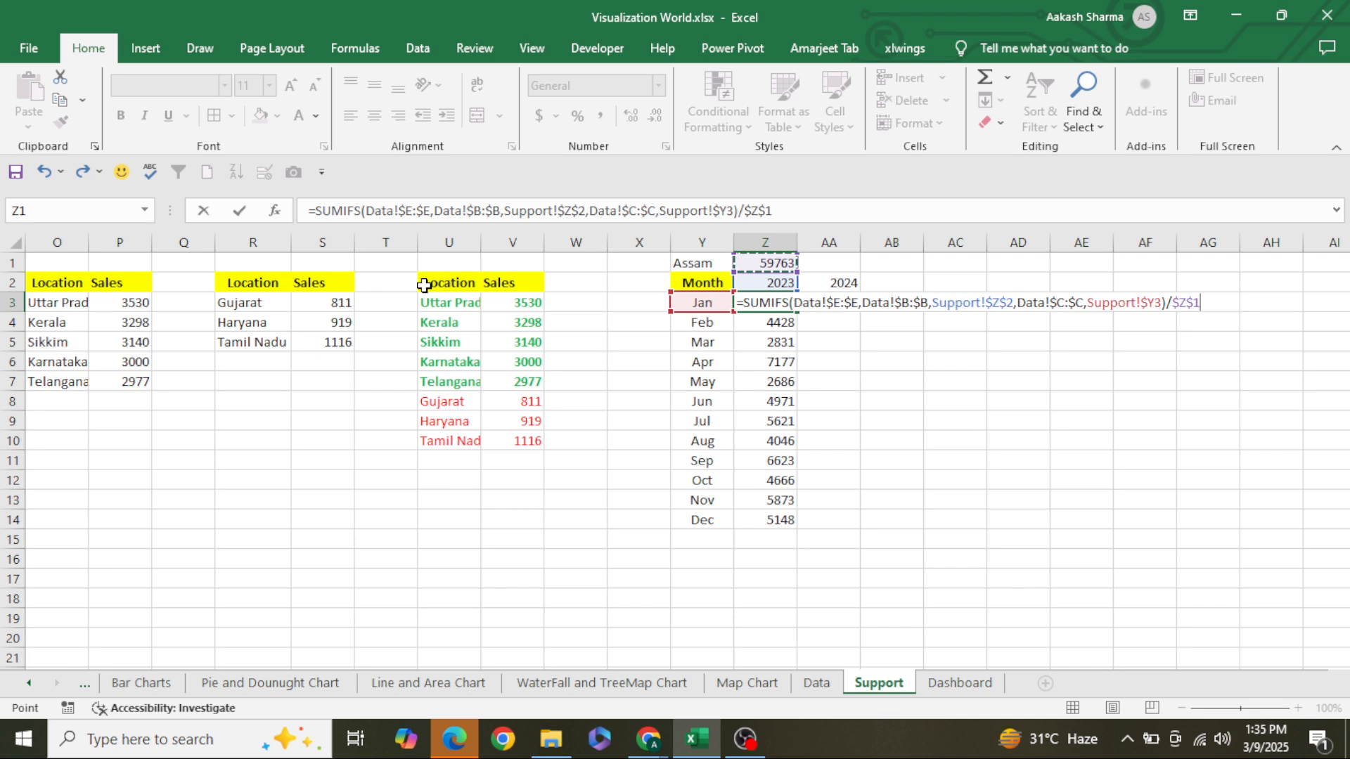
key(Escape)
Copy the Z3:Z14 formulas into AA3:AA14 and change their year criterion to Support!$AA$2.
key(ctrl+shift+Down)
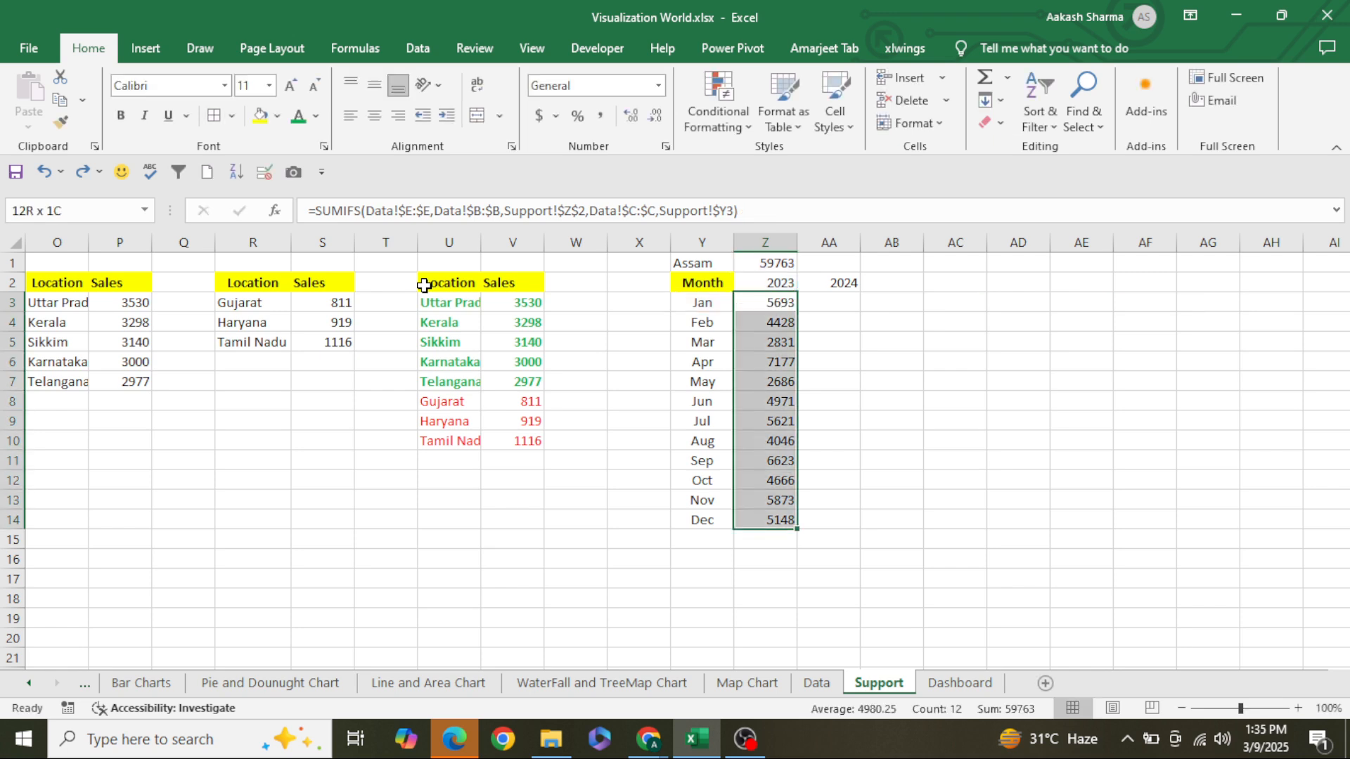
key(F2)
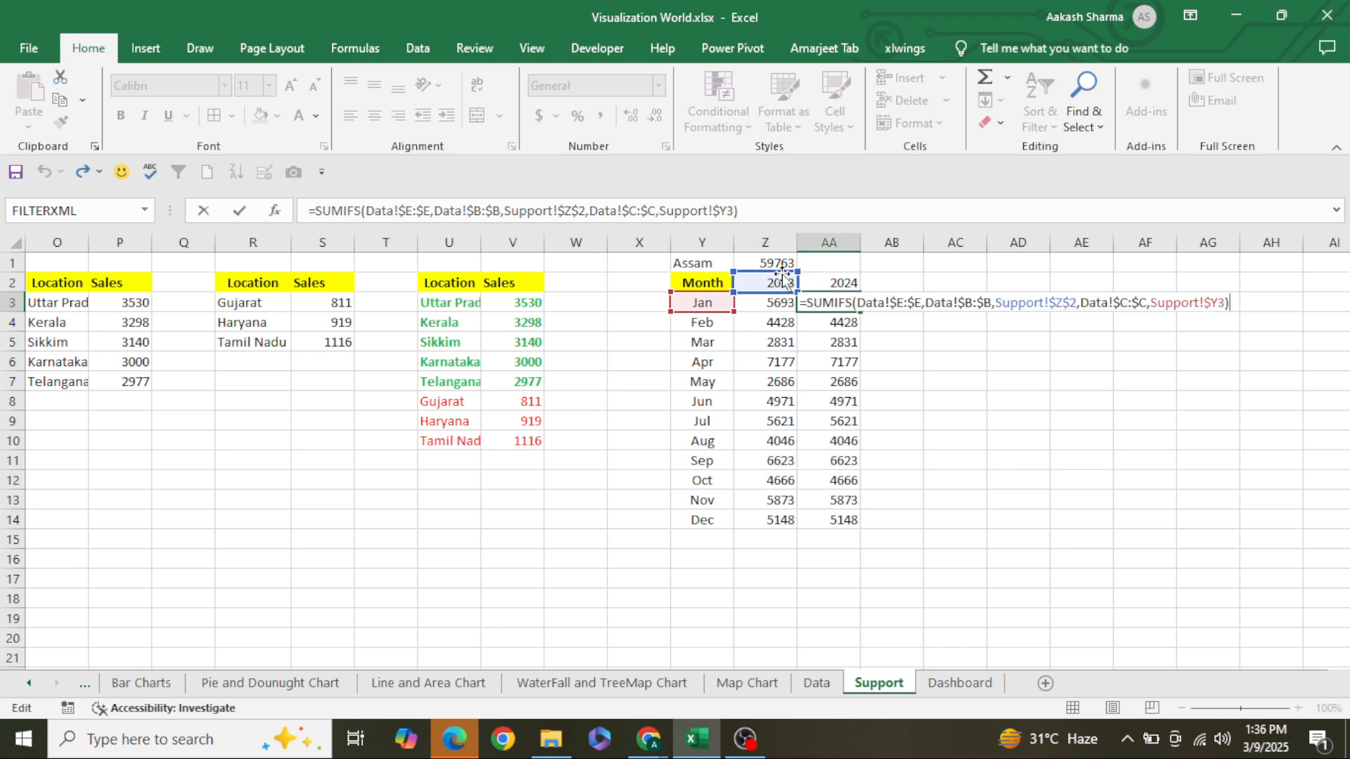
drag(782, 274, 839, 288)
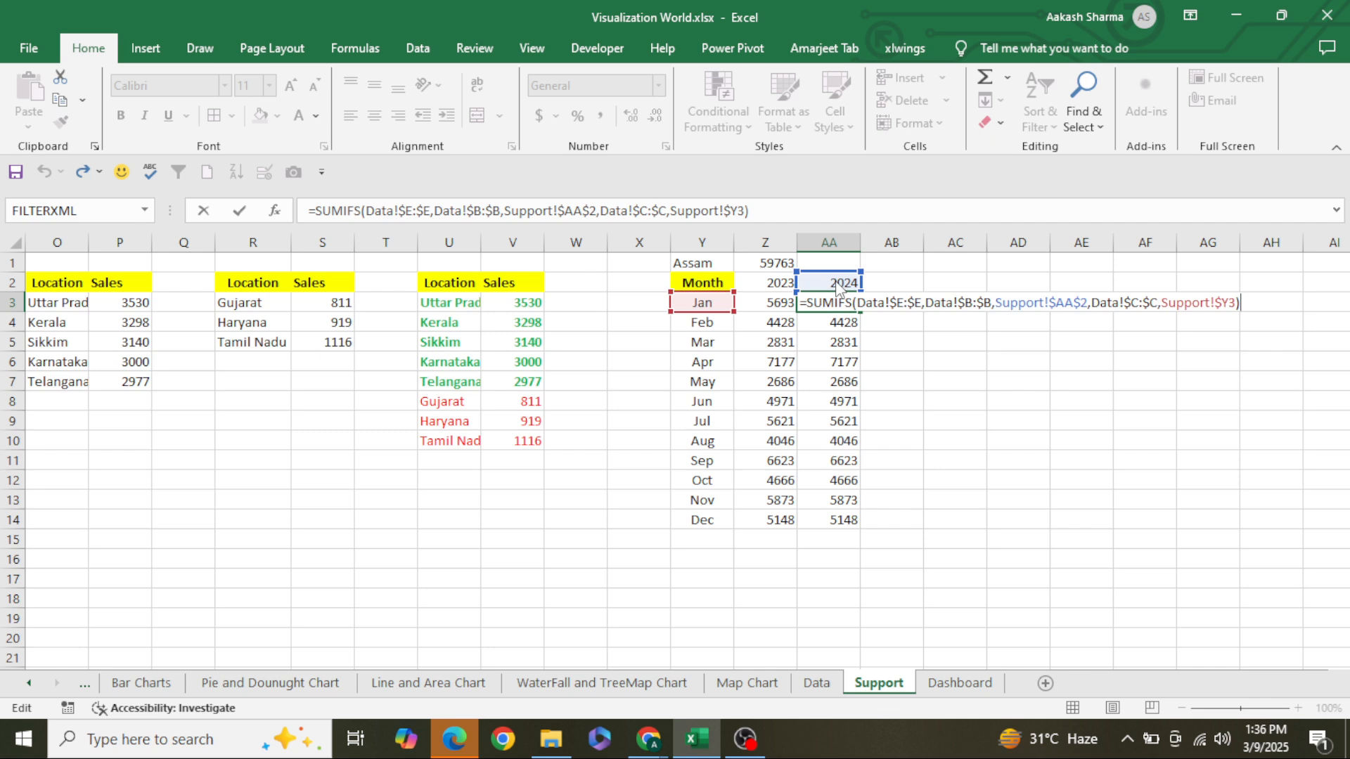
key(ctrl+Return)
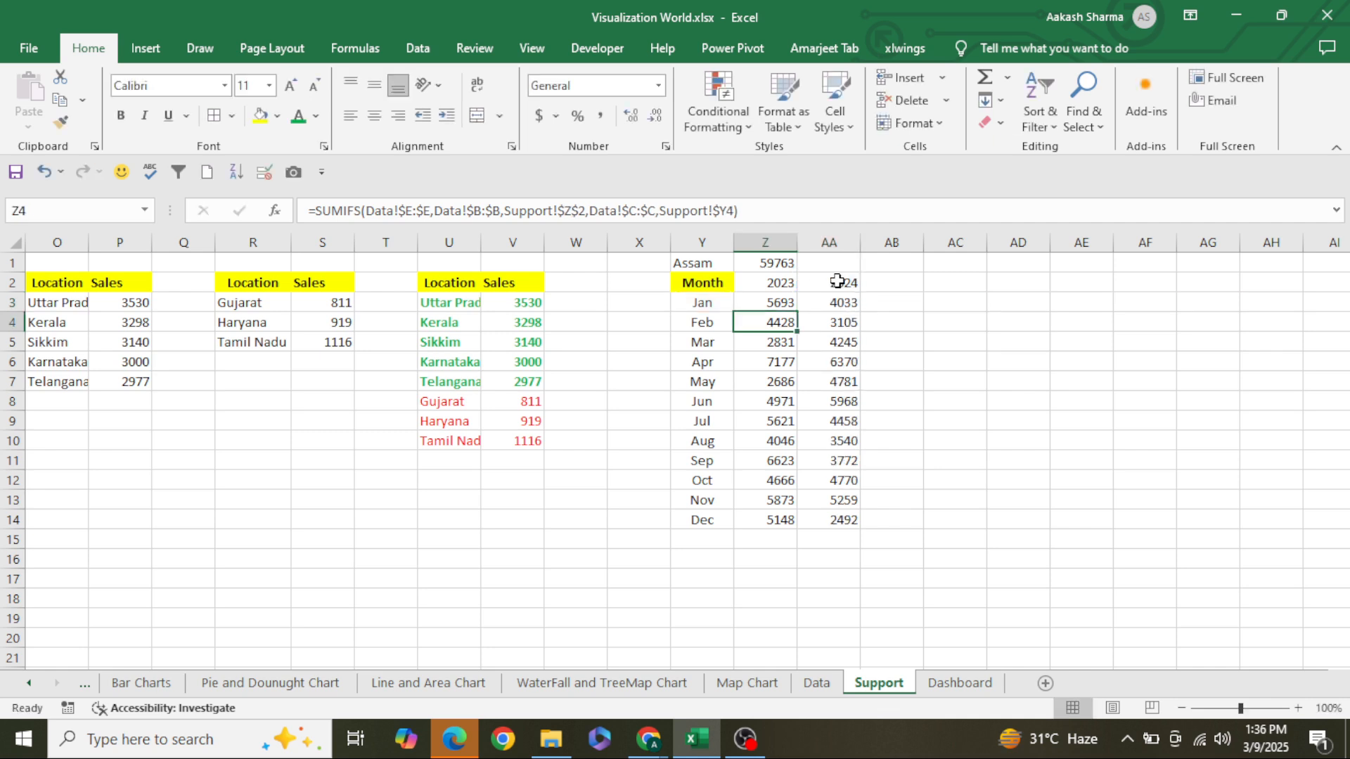
Apply the custom number format #.#,"K" to the monthly sales in Z3:AA14.
drag(766, 302, 840, 520)
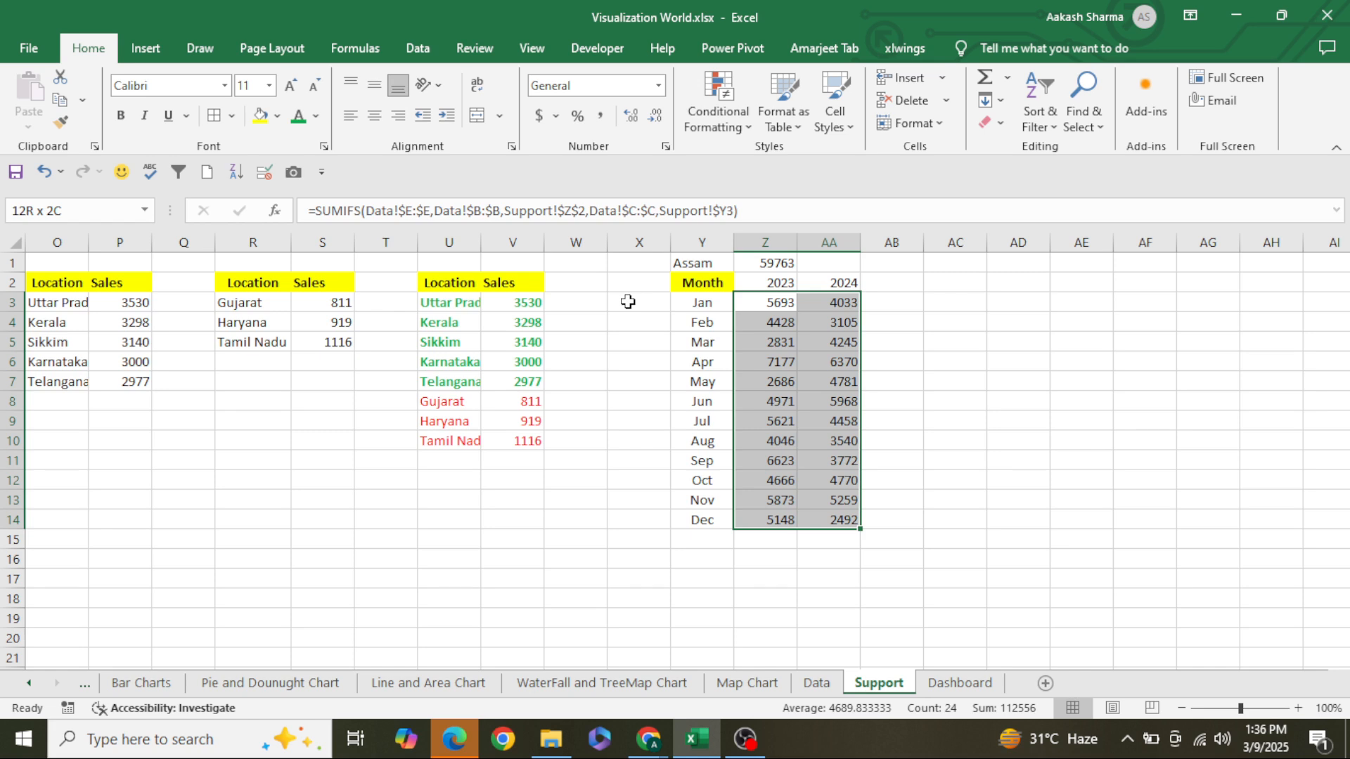
key(ctrl+1)
click(750, 393)
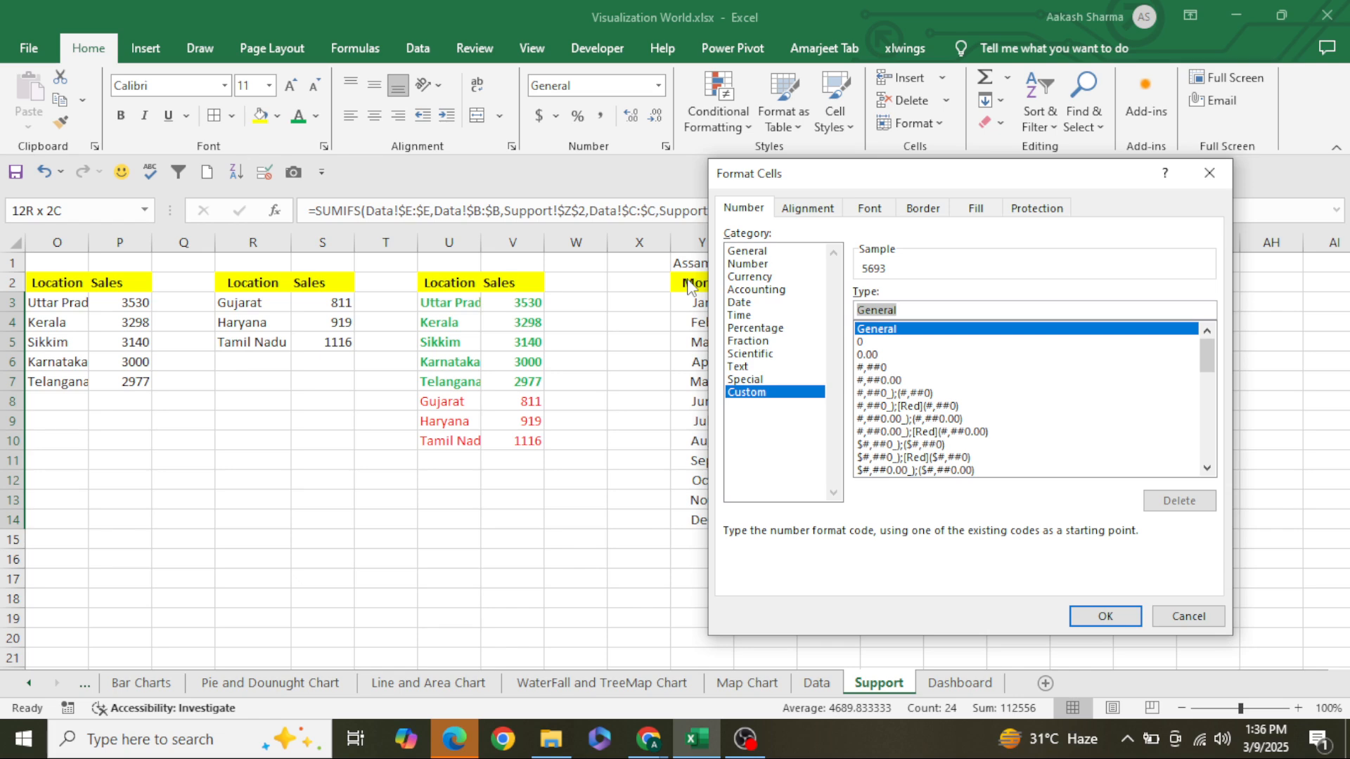
text(#.#,")
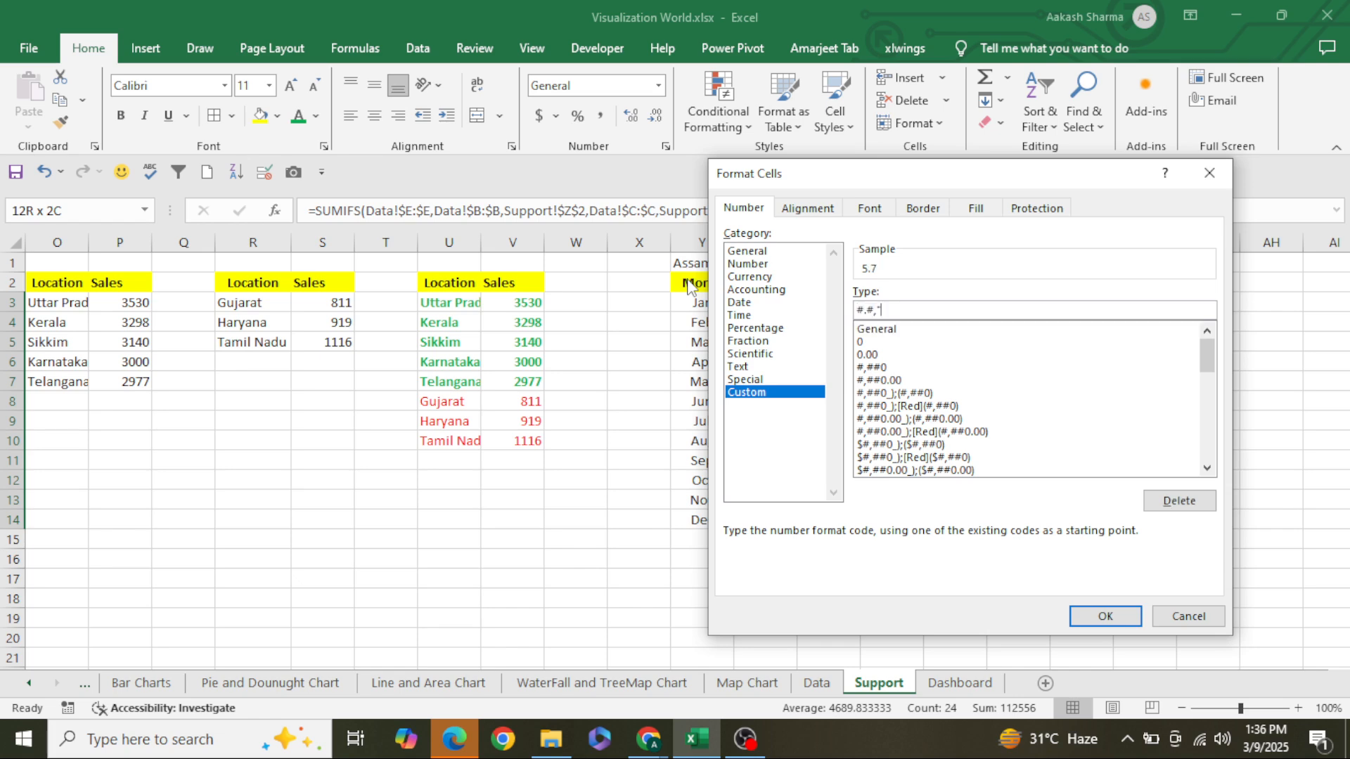
text(K")
key(Return)
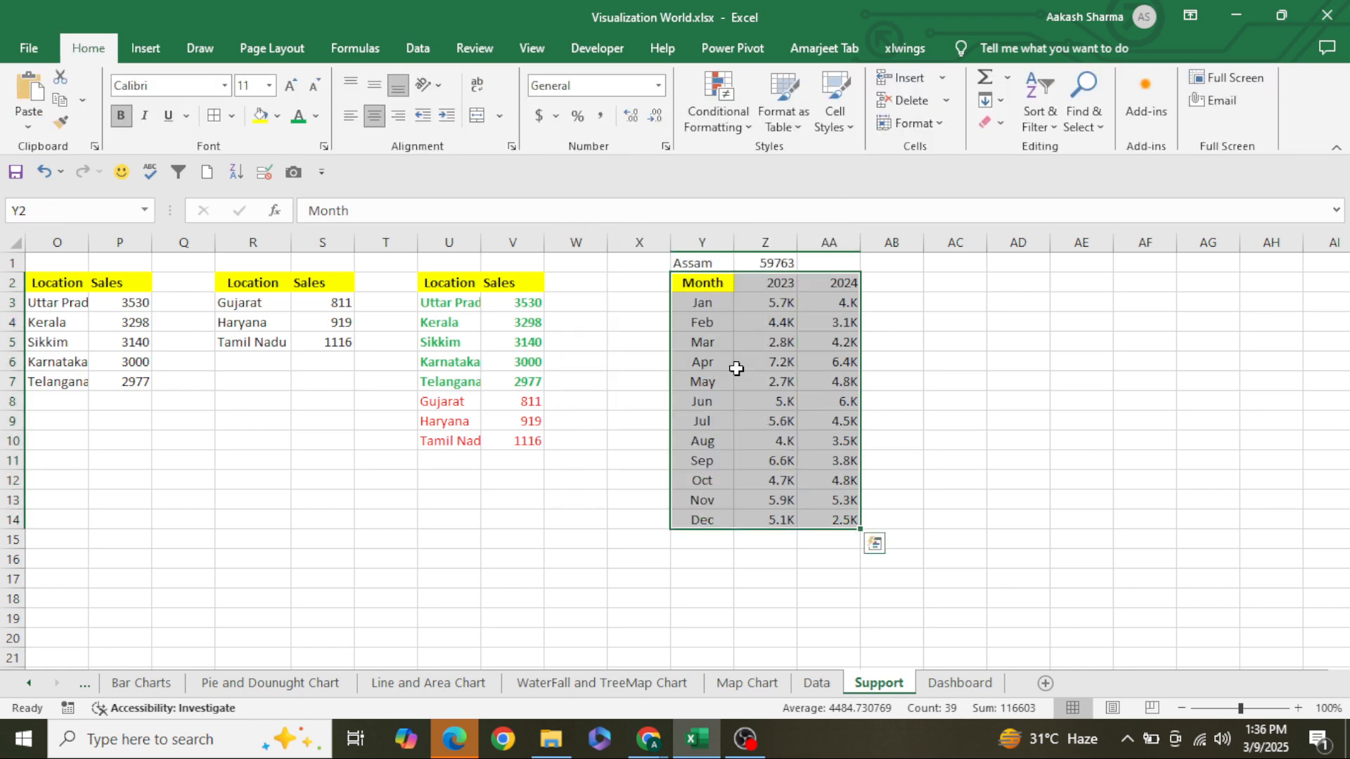
Place a line chart with markers of Support!Y2:AA14 beside the map on the Dashboard sheet and enlarge it.
key(ctrl+Page_Up)
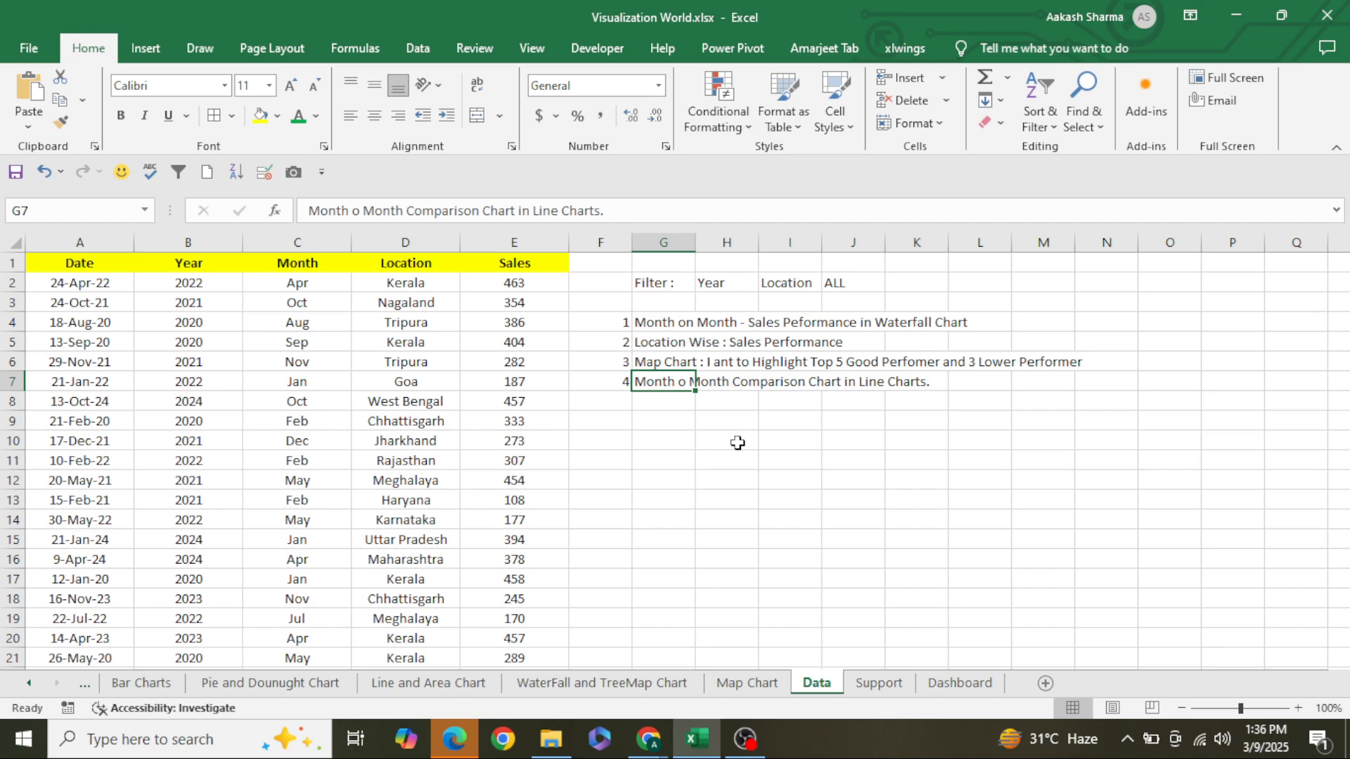
key(ctrl+Page_Down)
key(ctrl+Page_Down)
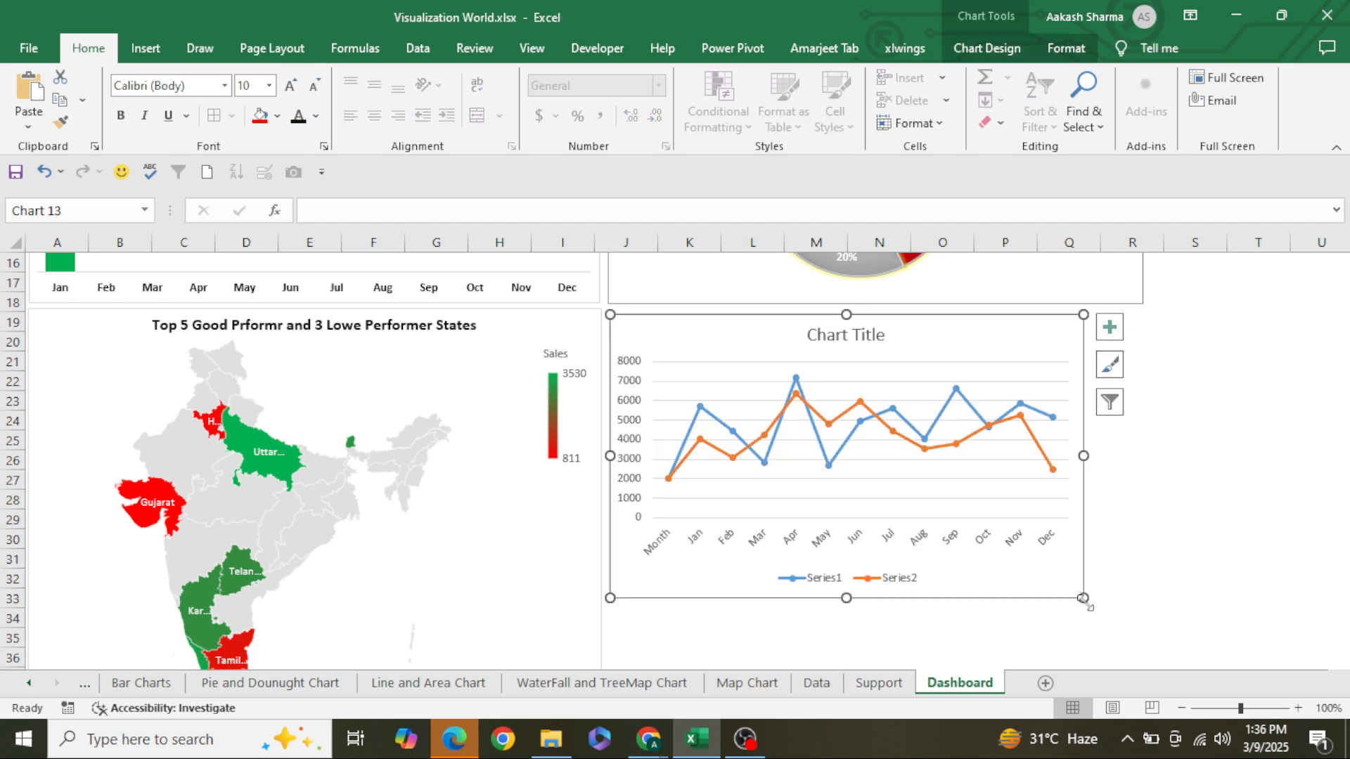
drag(1083, 598, 1099, 668)
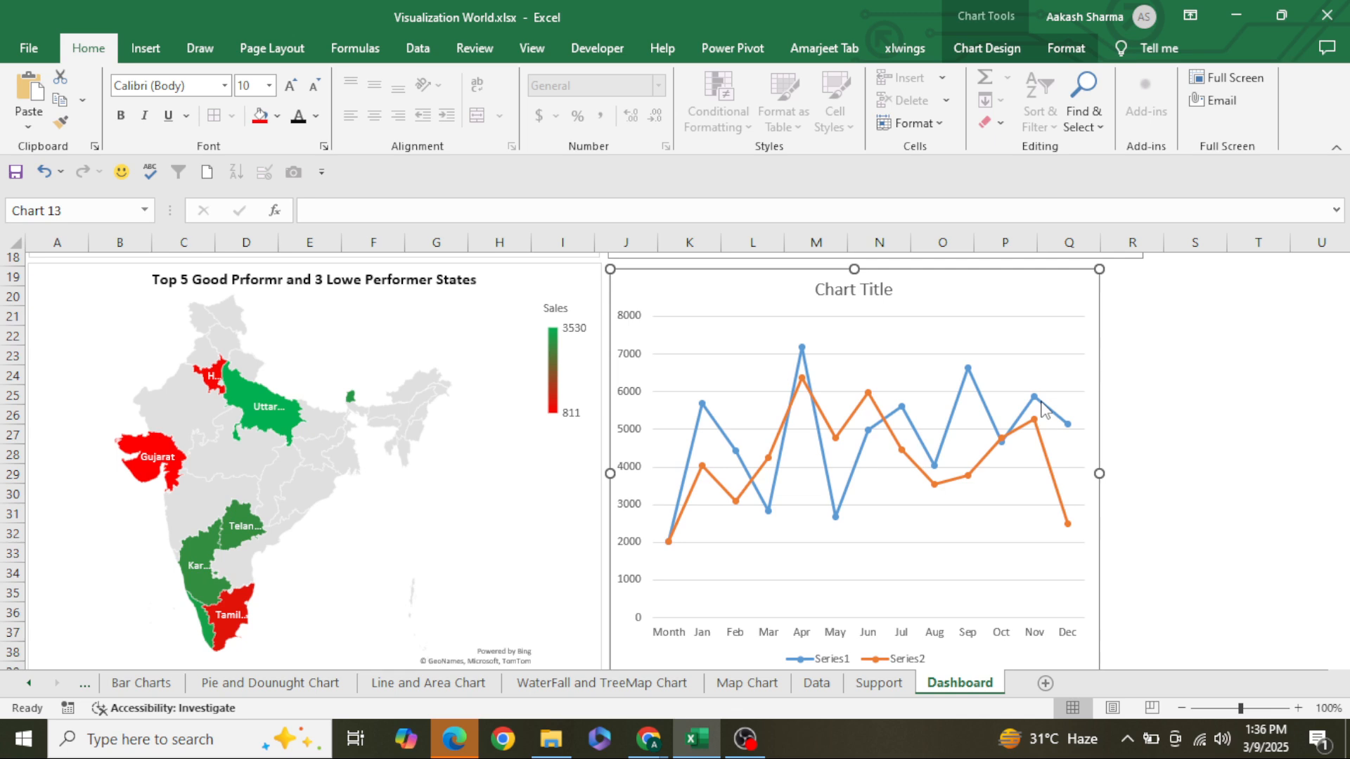
Change the monthly comparison line chart's type to 100% Stacked Bar.
scroll(1041, 401, up, 1)
right_click(918, 356)
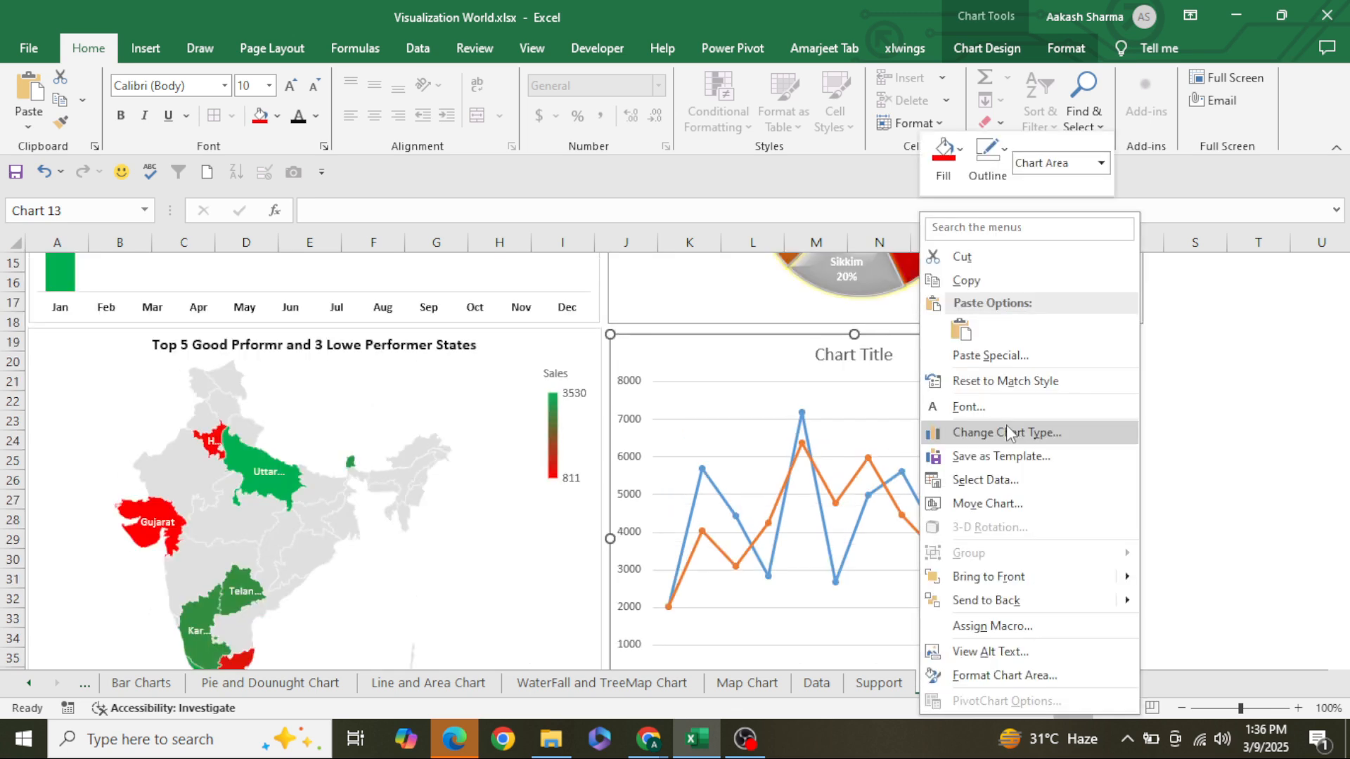
click(1010, 430)
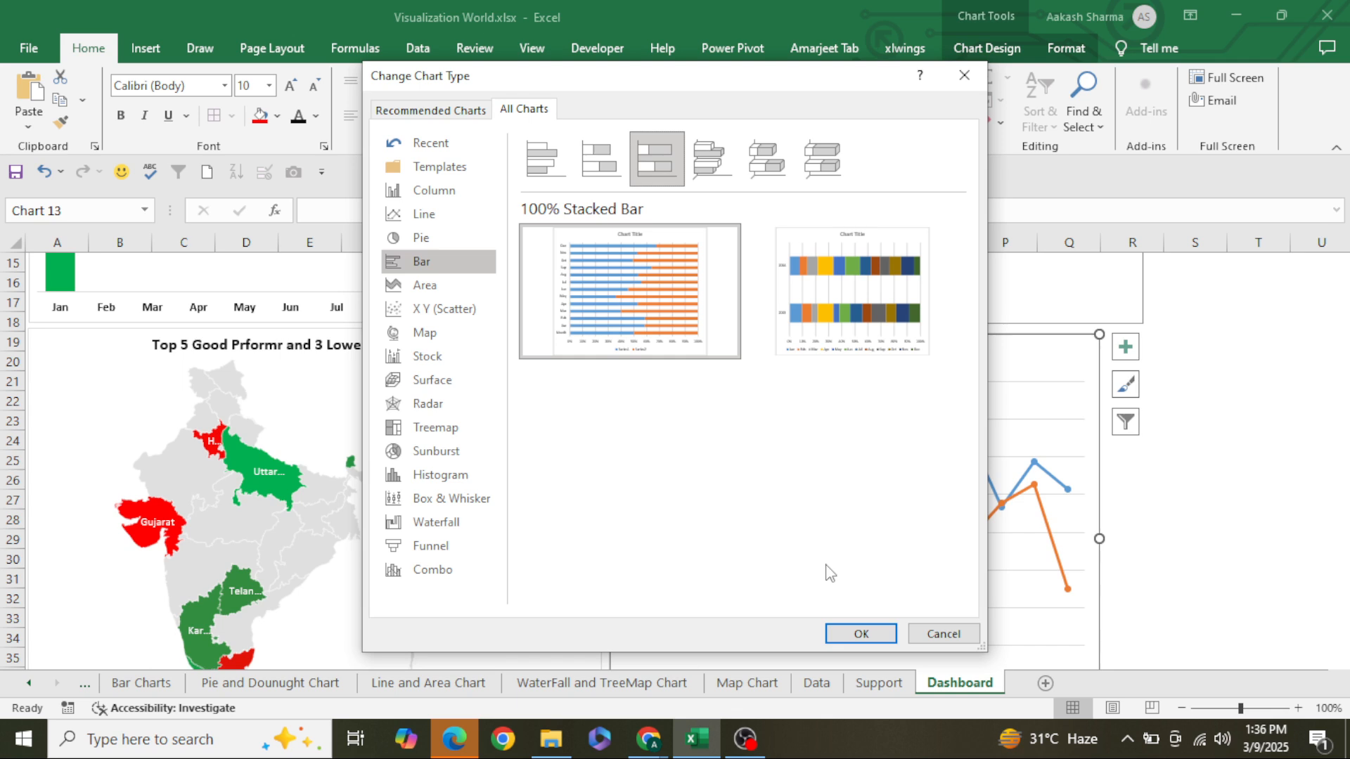
key(Return)
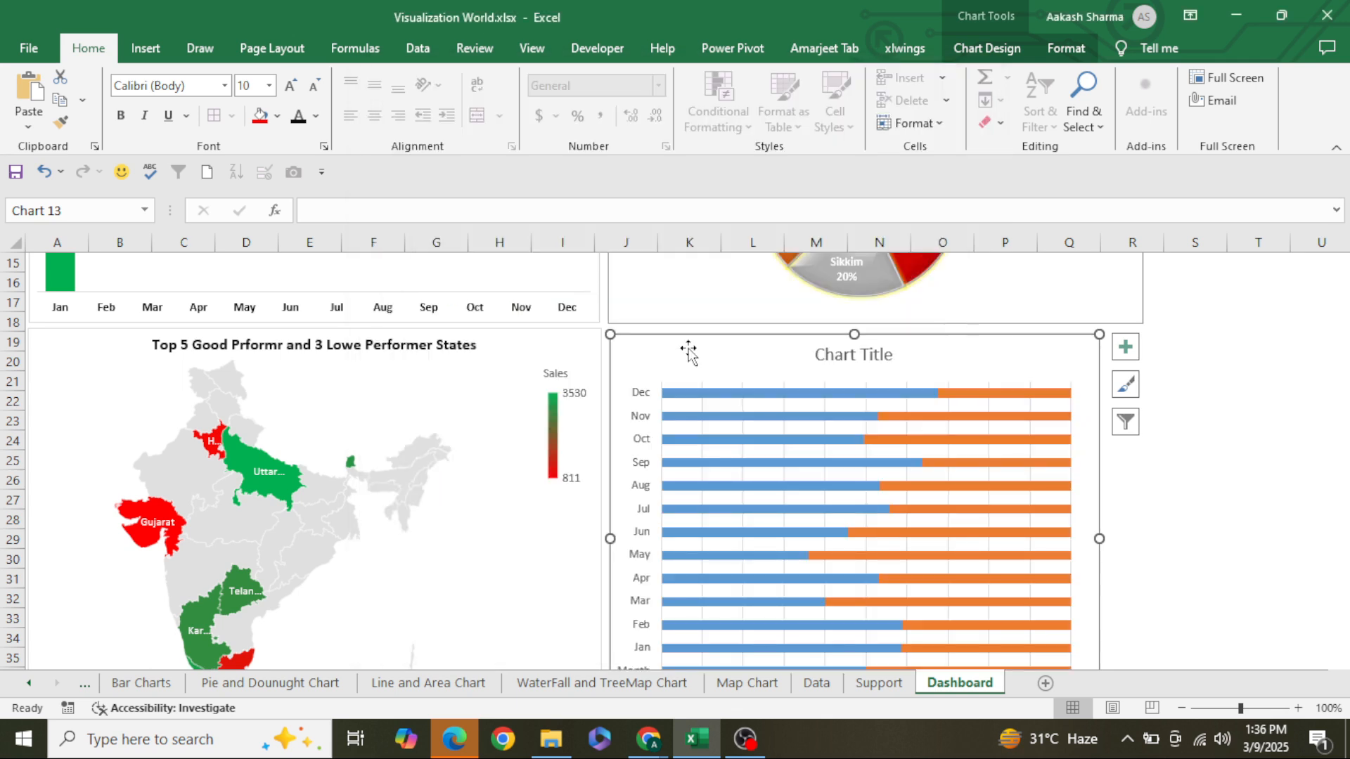
Set the gap width of the stacked bars to 60%.
double_click(688, 352)
click(709, 395)
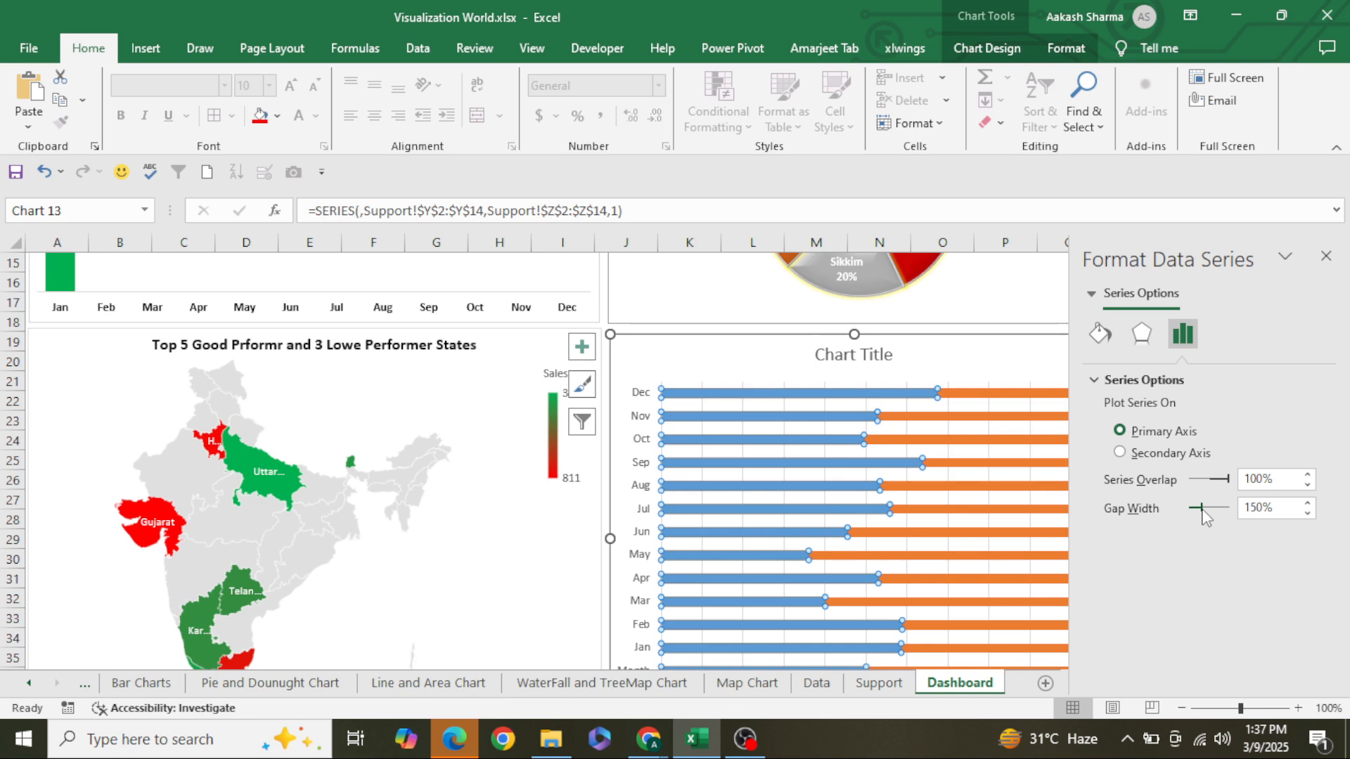
drag(1202, 511, 1193, 508)
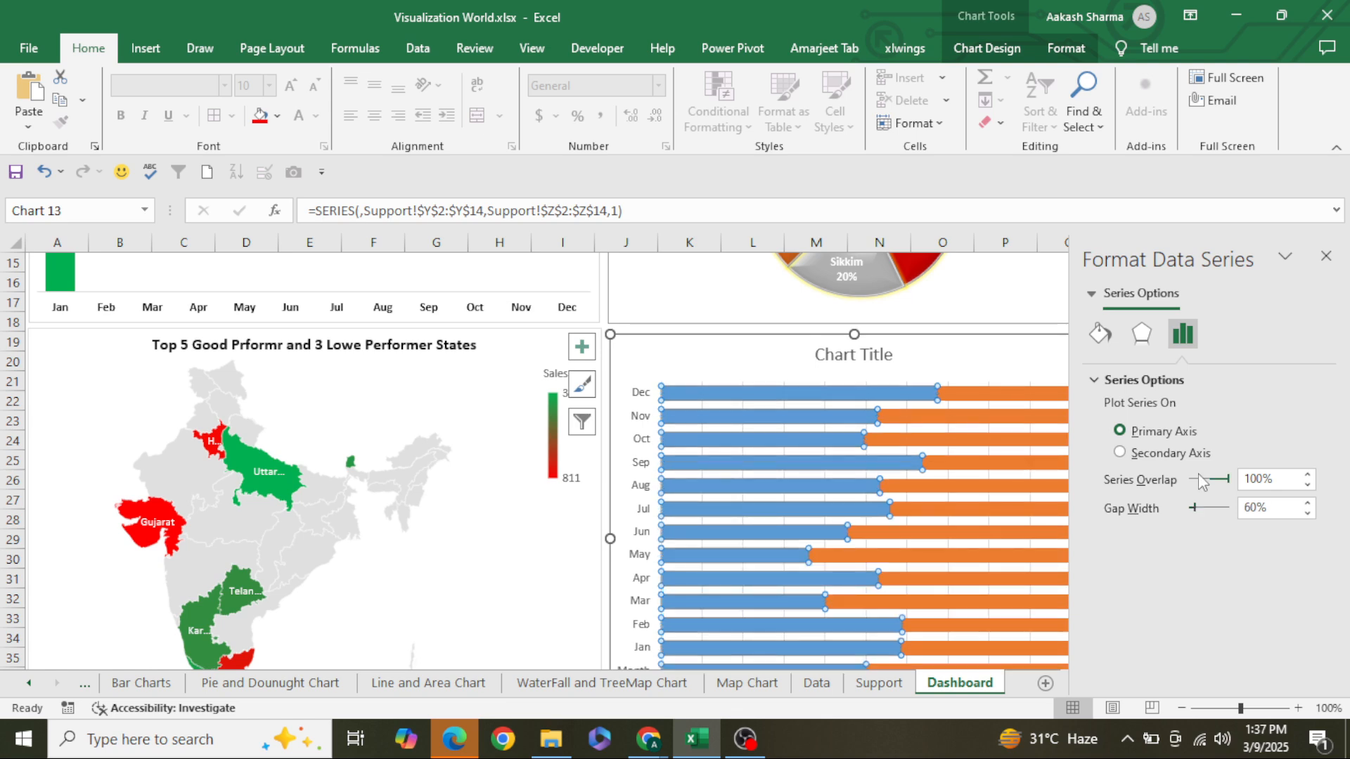
click(1100, 334)
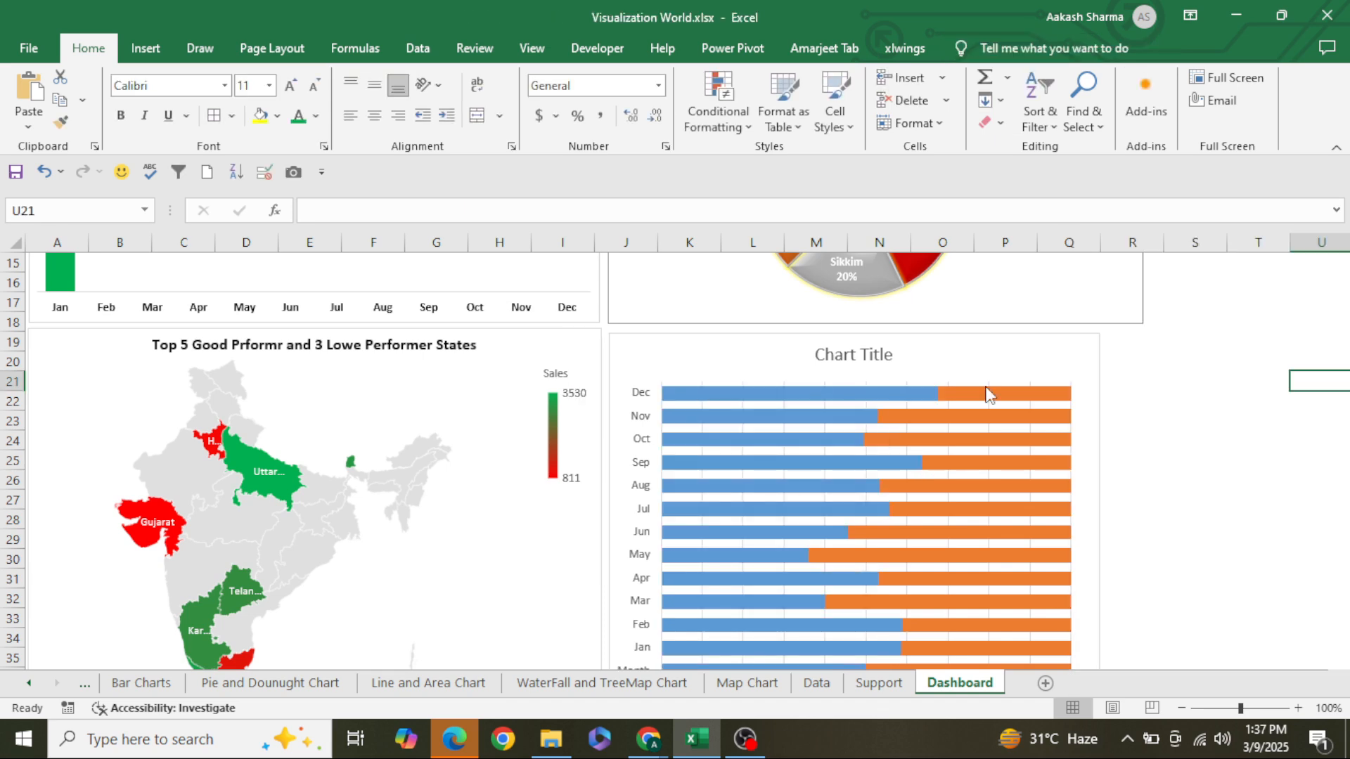
click(1083, 362)
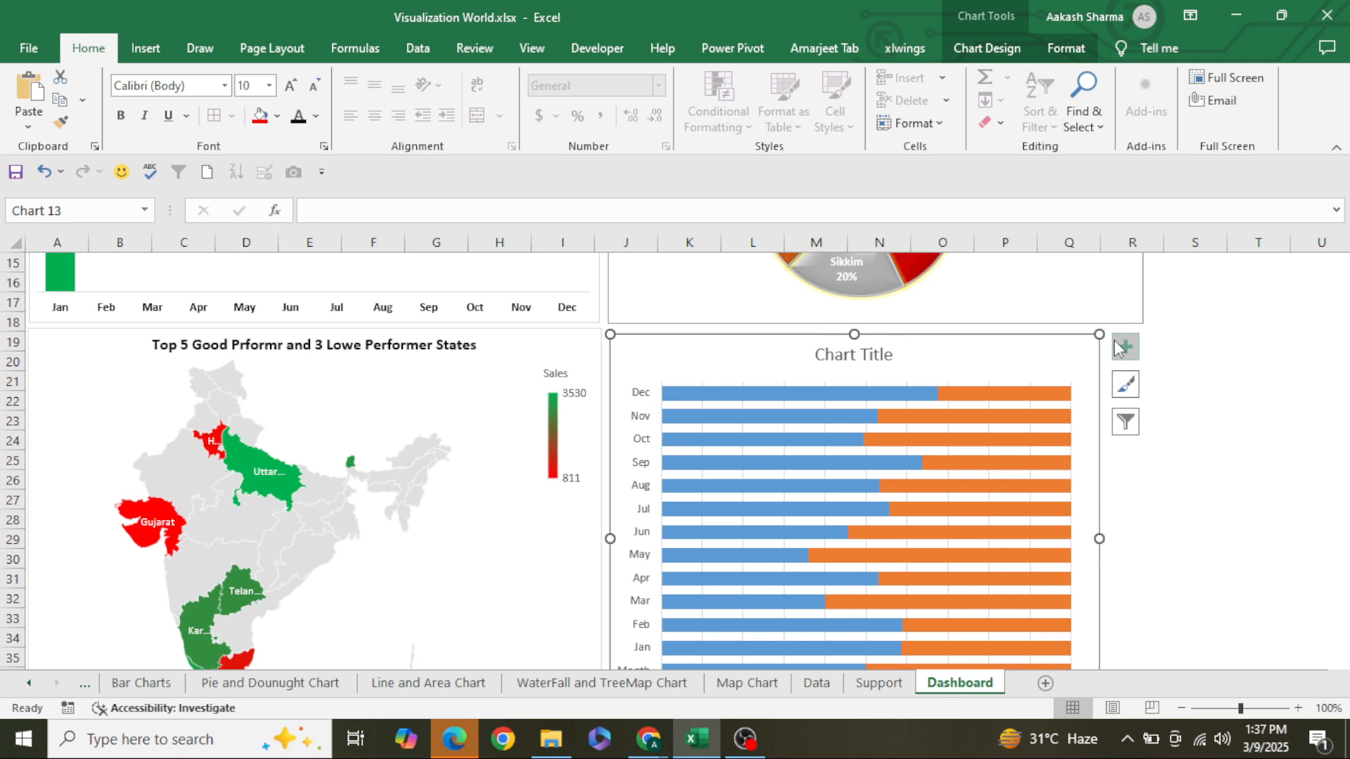
Position the stacked bar chart's legend above the plot, using the Top option.
click(1119, 348)
mouse_move(1281, 509)
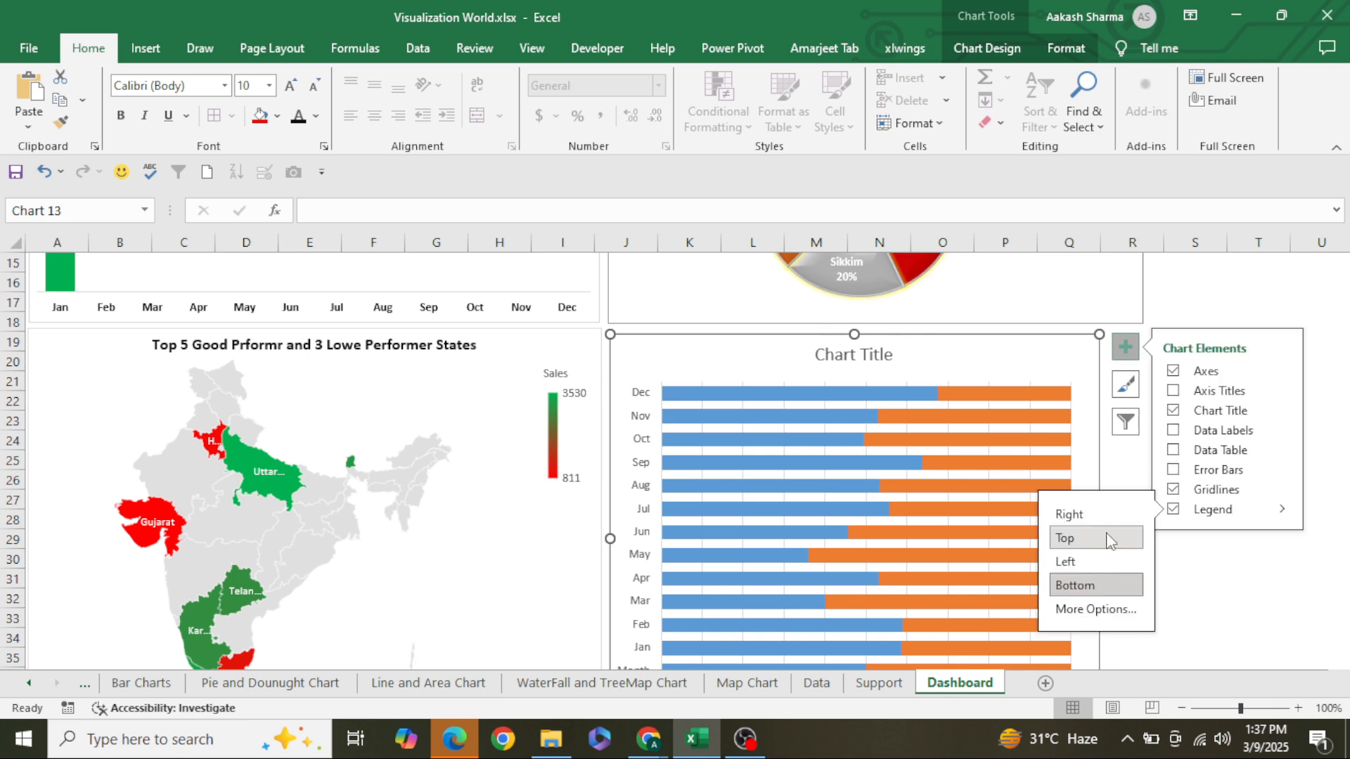
click(1107, 539)
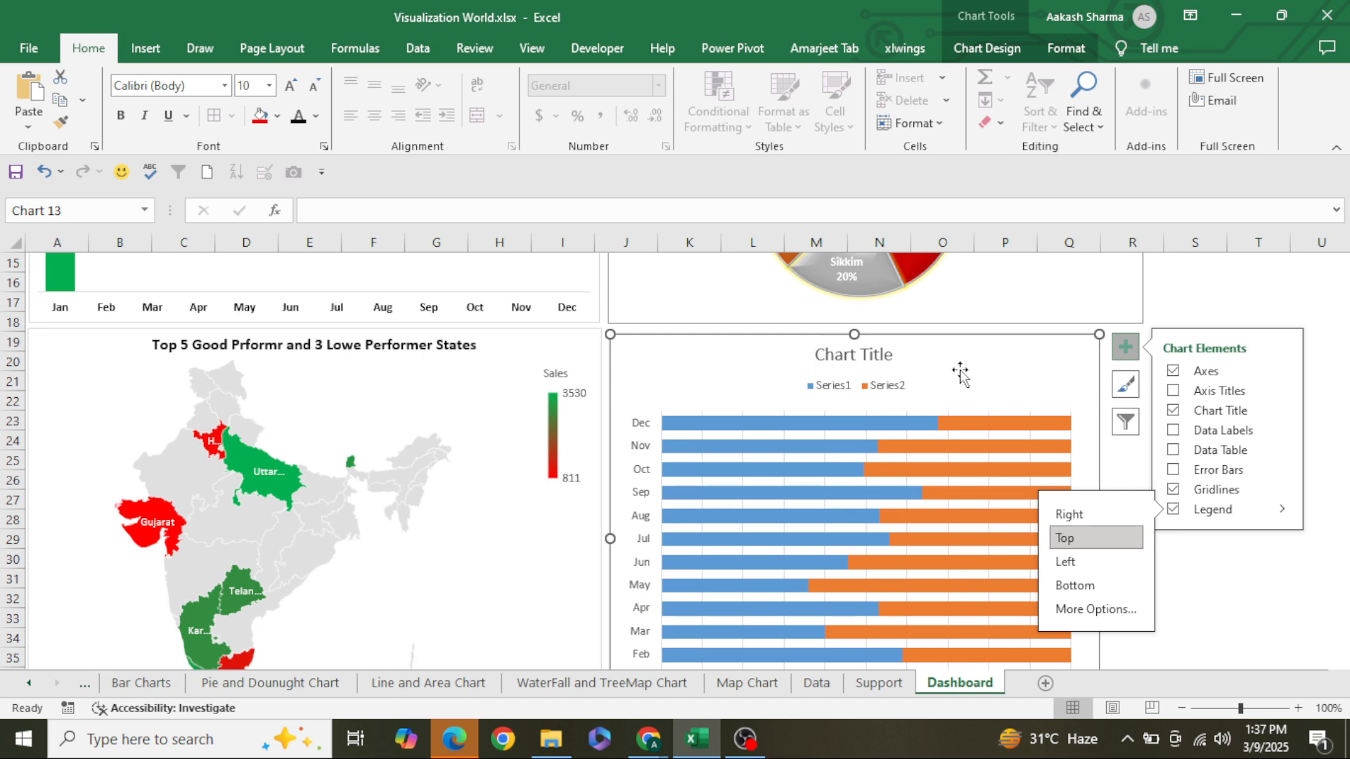
key(ctrl+Page_Up)
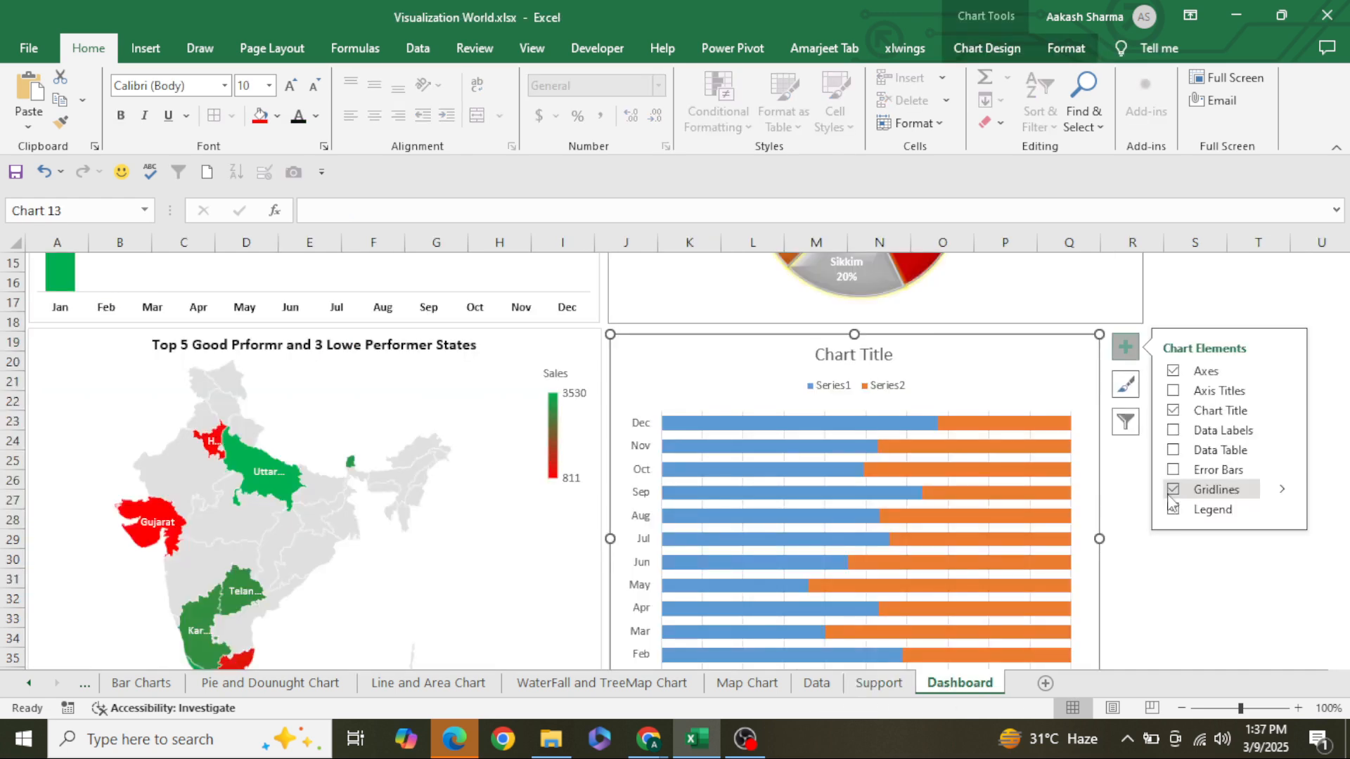
click(1172, 507)
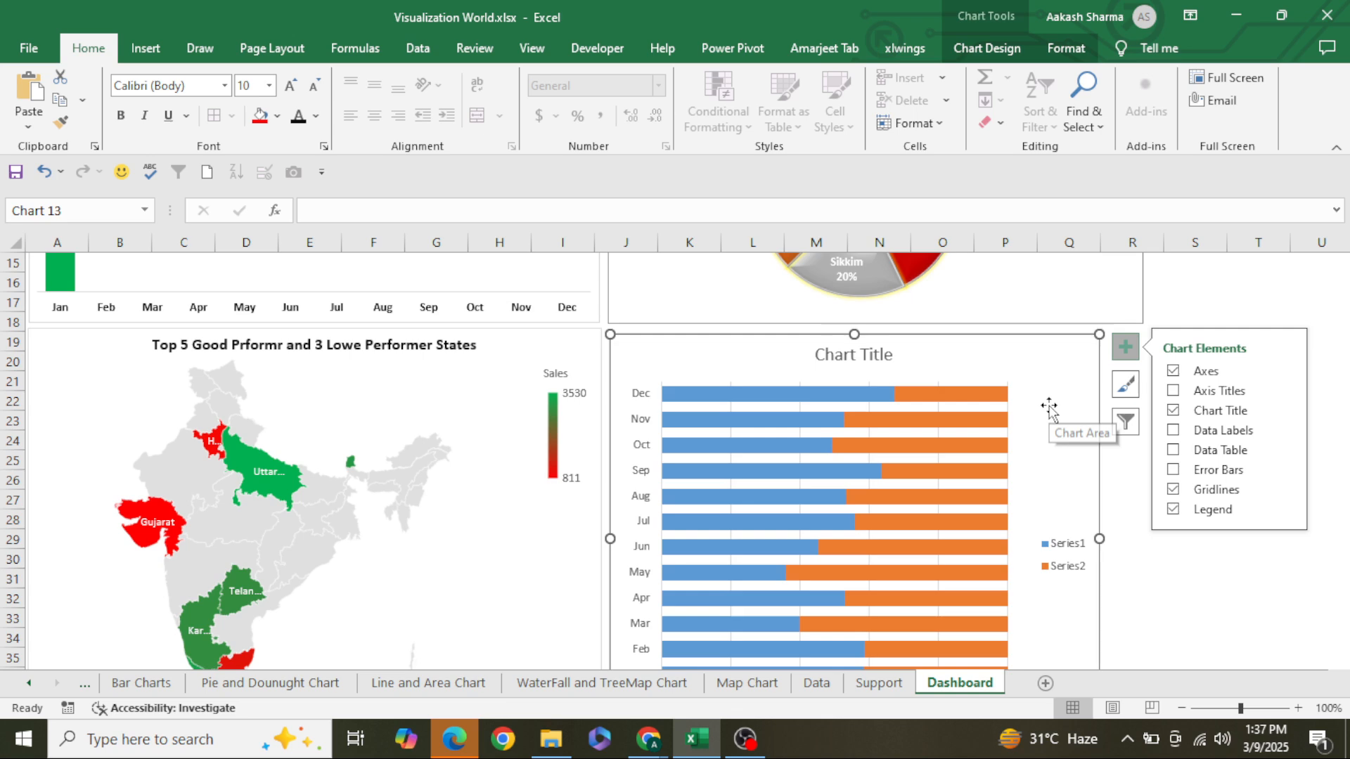
click(1284, 509)
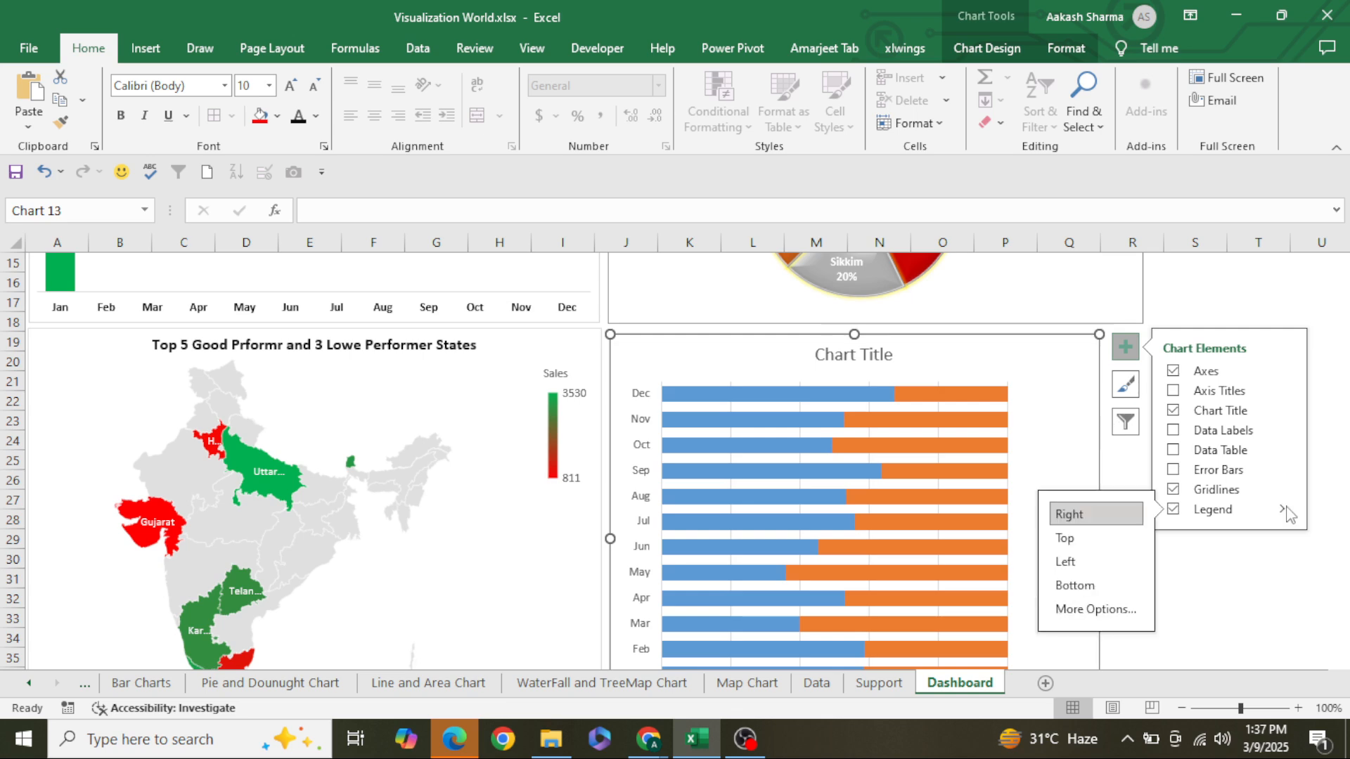
click(1064, 537)
Edit the chart's data source so Series1 takes its name from Support!$Z$2 and Series2 from the 2024 header in AA2.
right_click(750, 436)
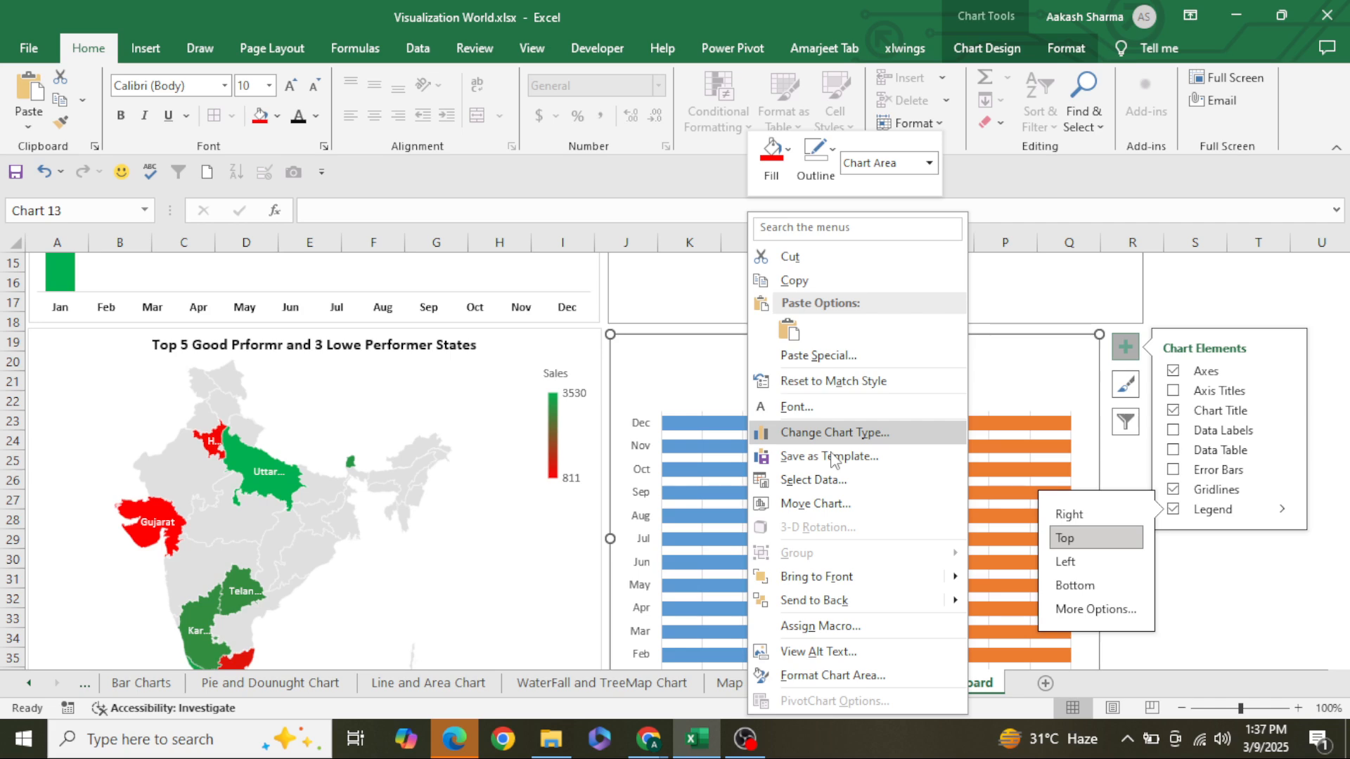
click(815, 480)
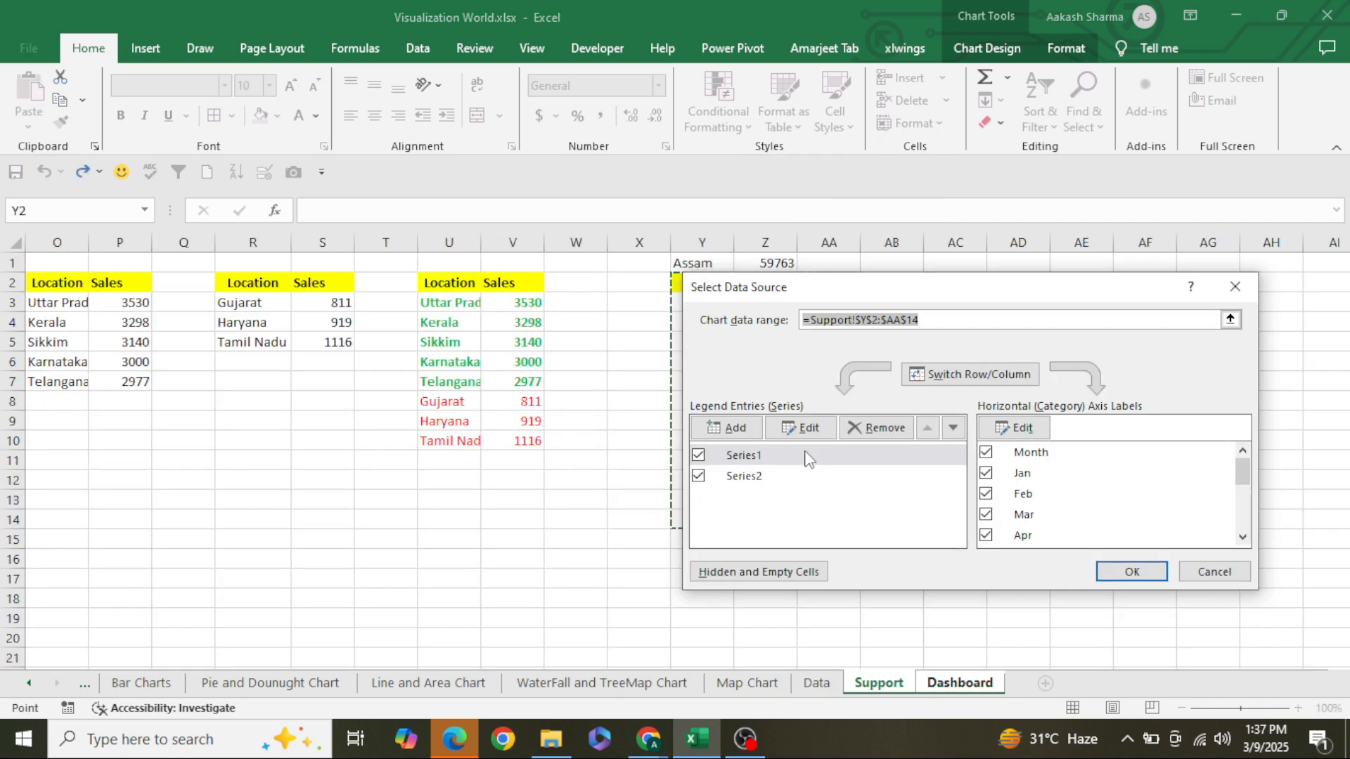
drag(877, 282, 1041, 304)
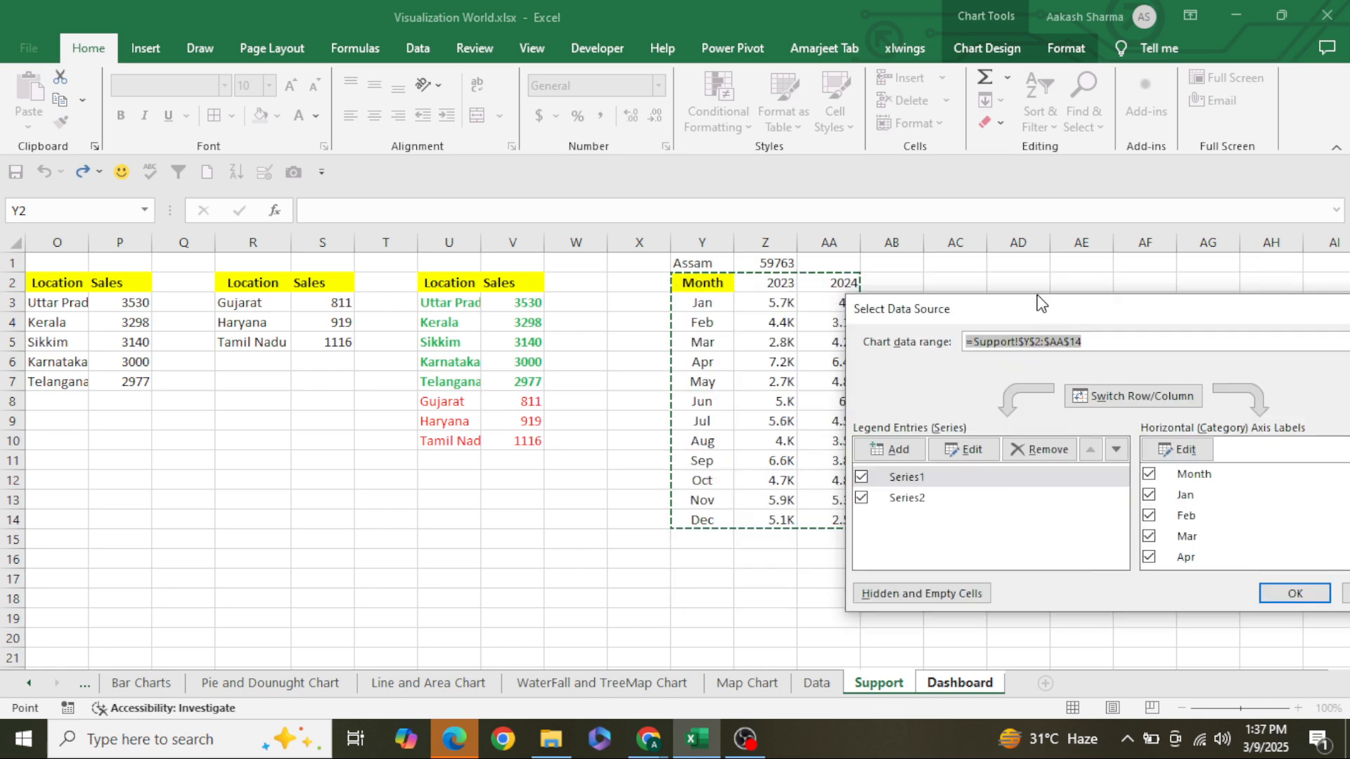
key(Return)
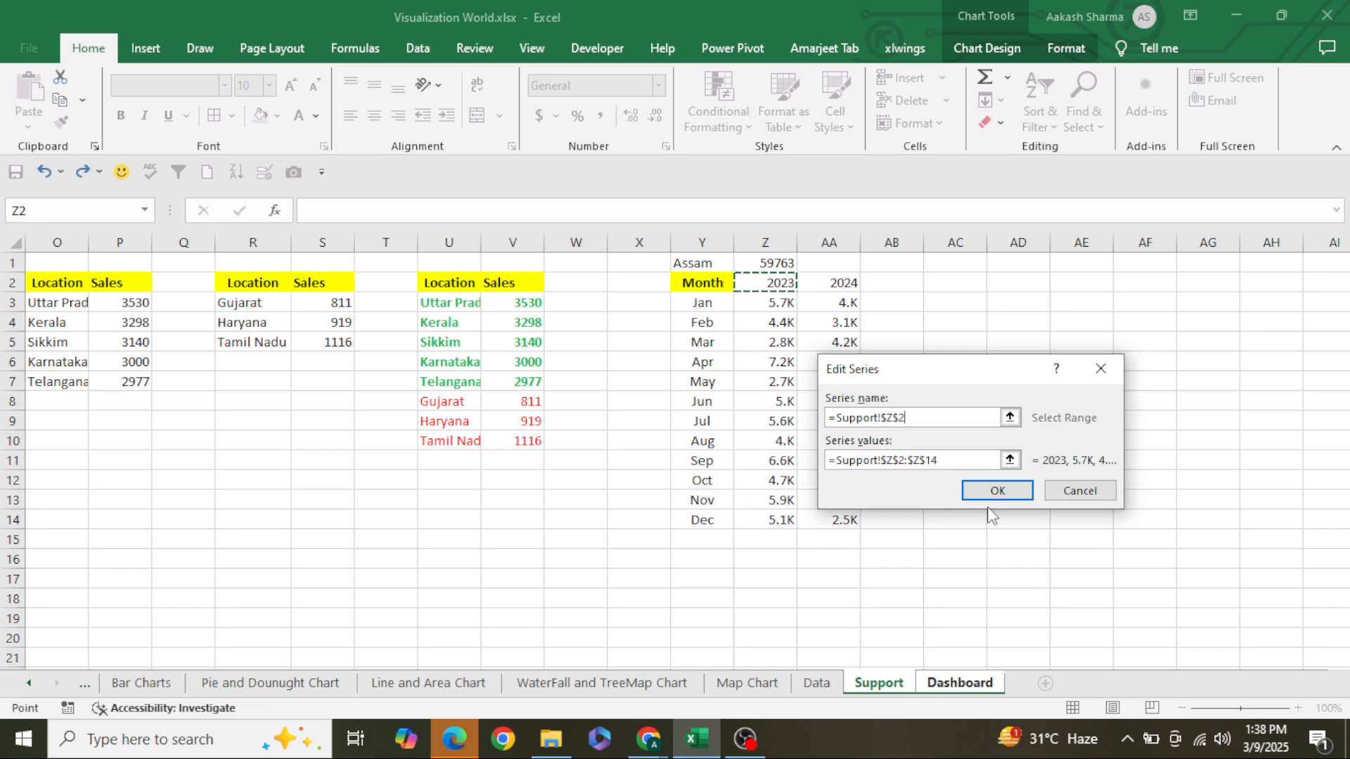
click(989, 493)
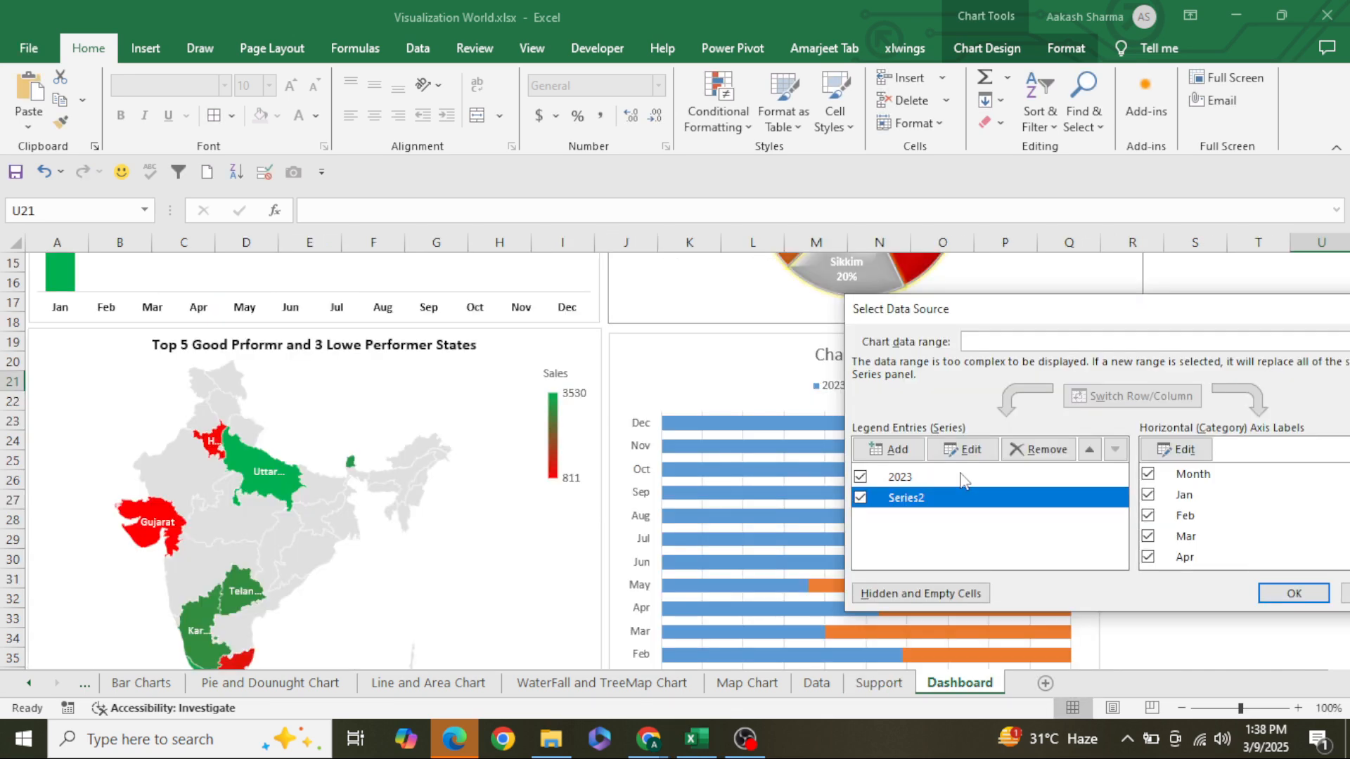
click(962, 449)
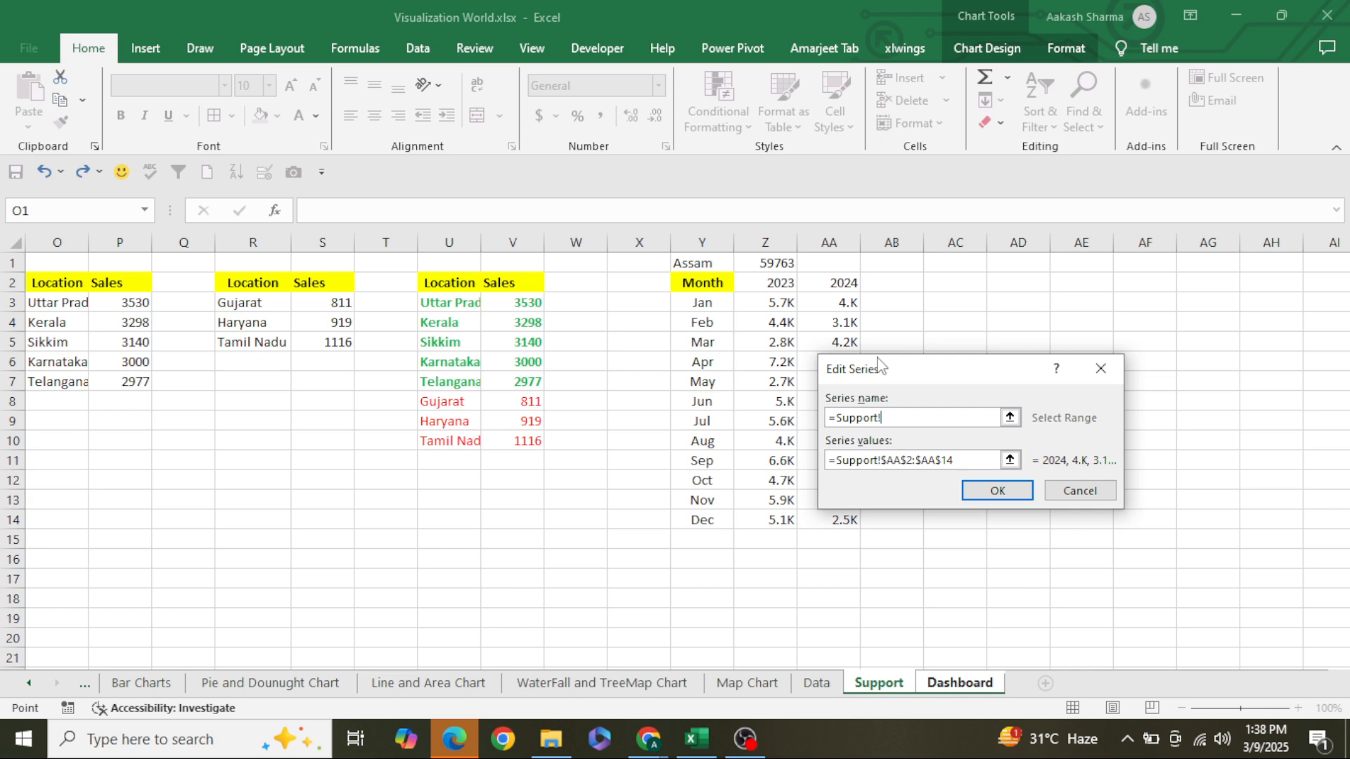
click(1271, 594)
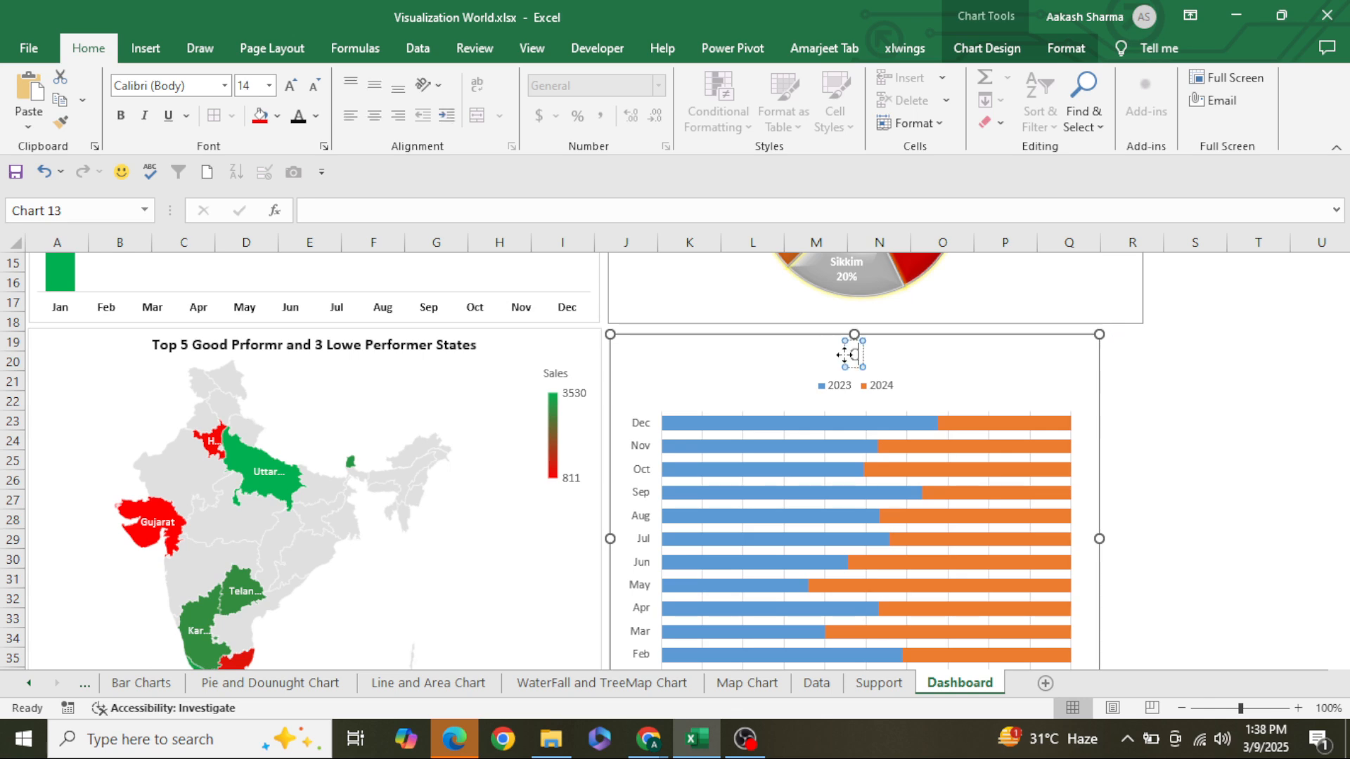
Title the stacked bar chart "Comparison from last Year" and make the title bold.
key(BackSpace)
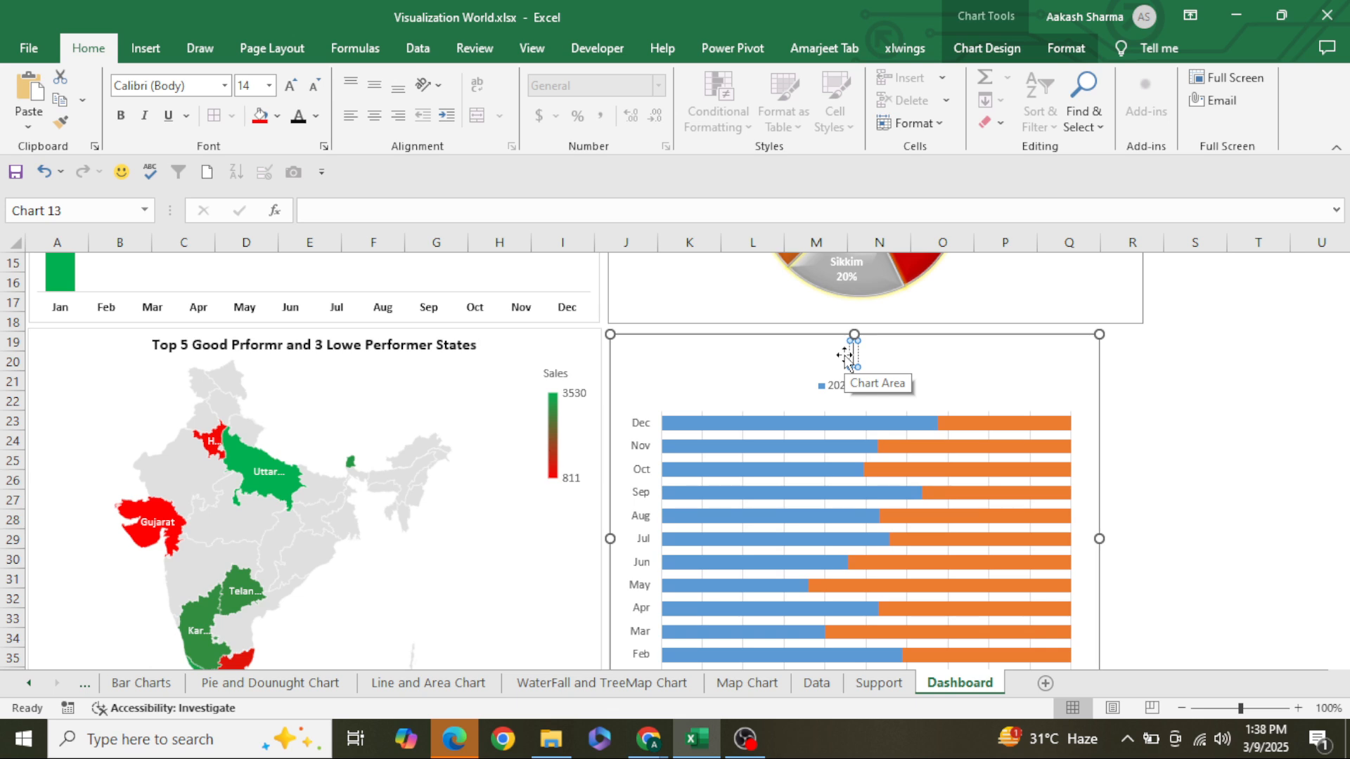
text(Compaos)
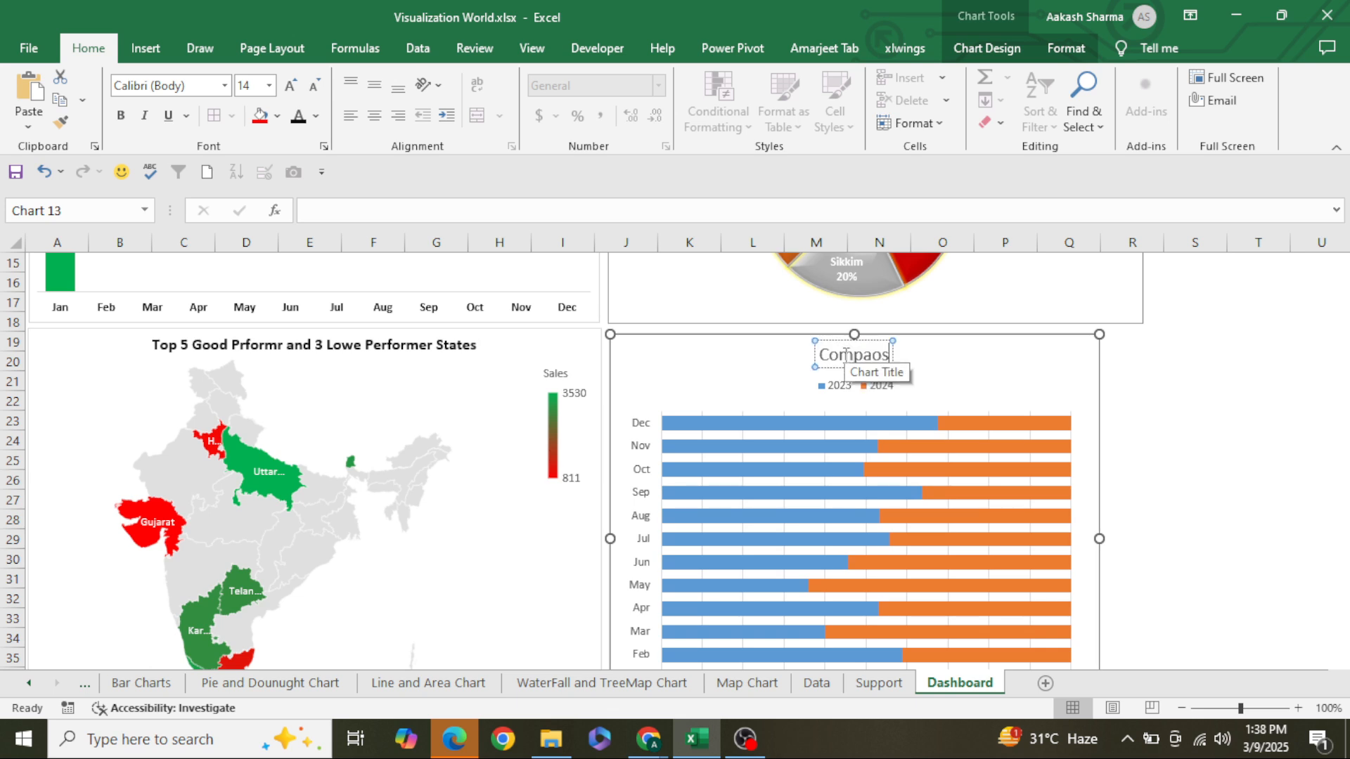
key(BackSpace)
key(BackSpace)
text(rison Btwee)
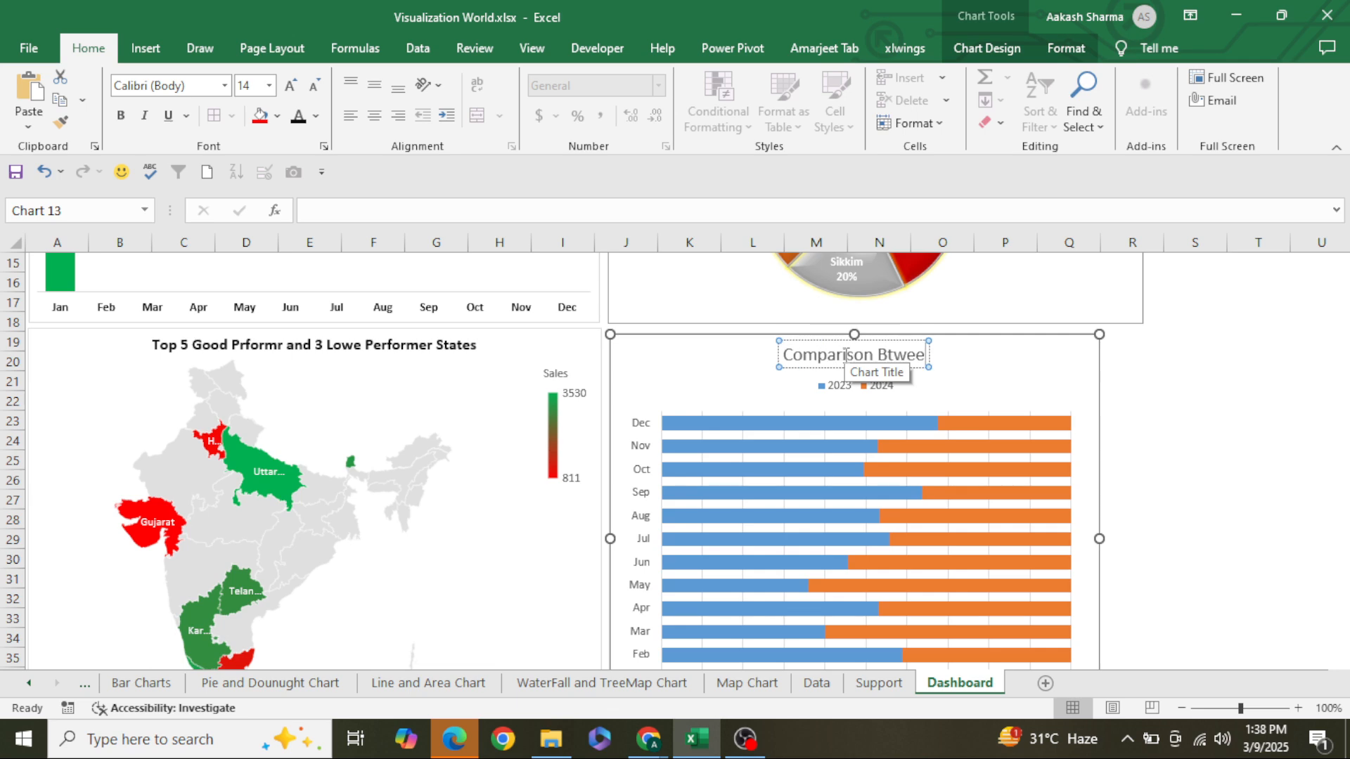
key(BackSpace)
key(BackSpace)
key(BackSpace)
key(BackSpace)
key(BackSpace)
text(fr)
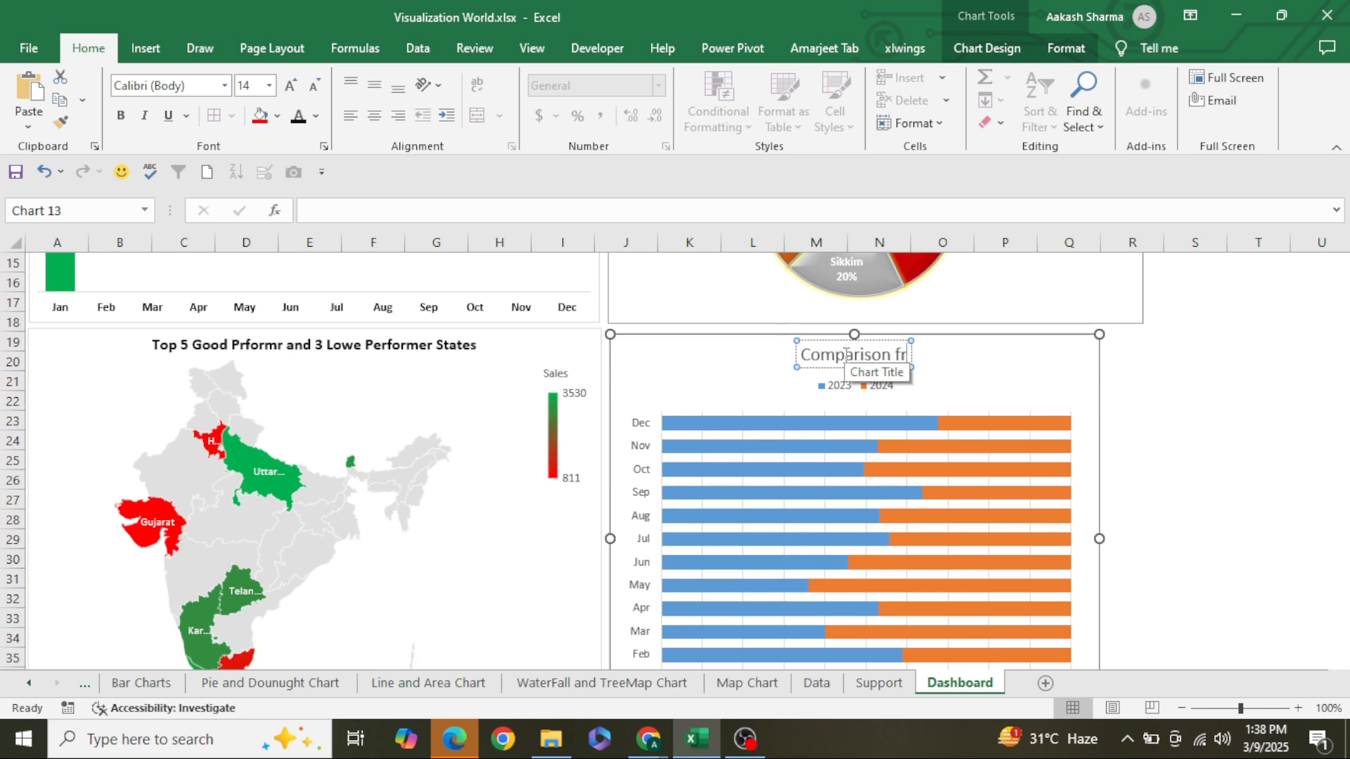
text(om last Year)
key(ctrl+a)
key(ctrl+b)
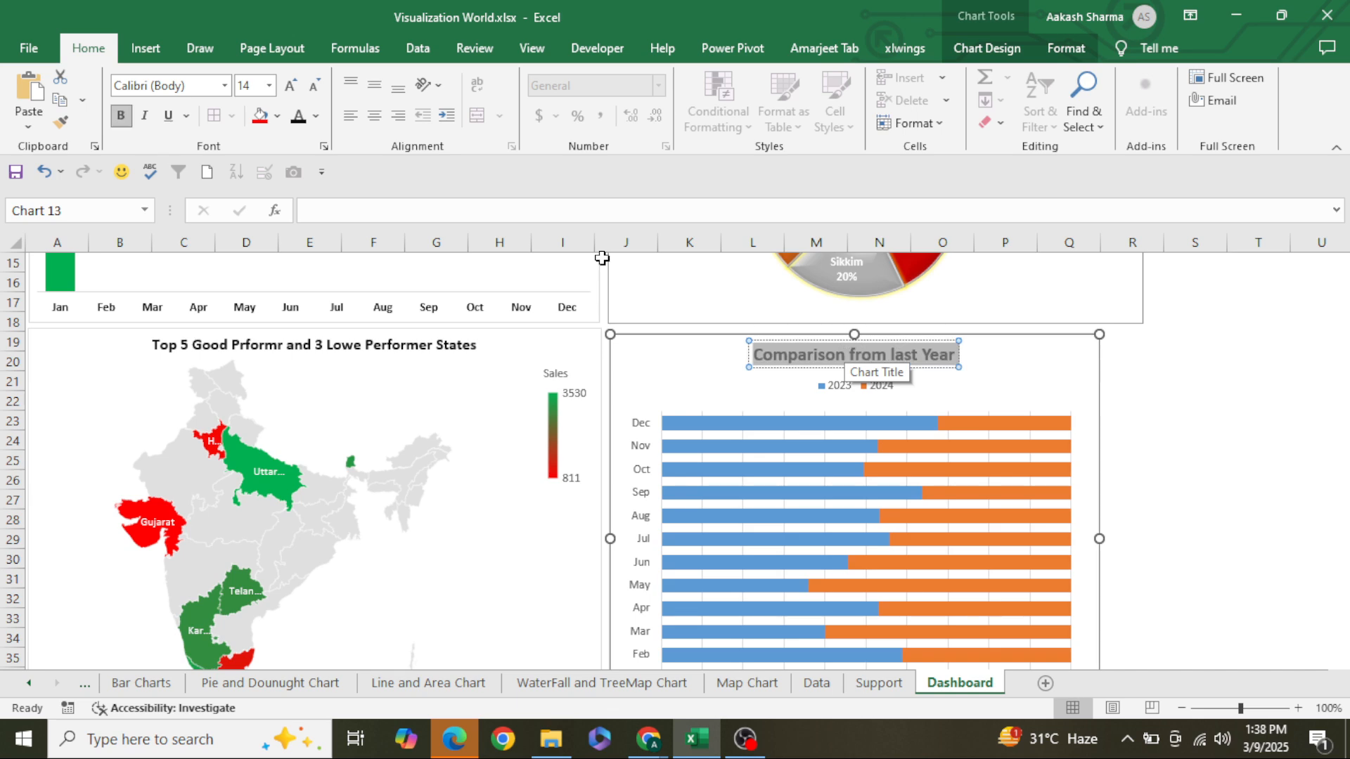
Move the stacked bar chart's legend to its upper-left corner and its title to the upper-right corner.
drag(779, 365, 823, 376)
drag(819, 376, 728, 367)
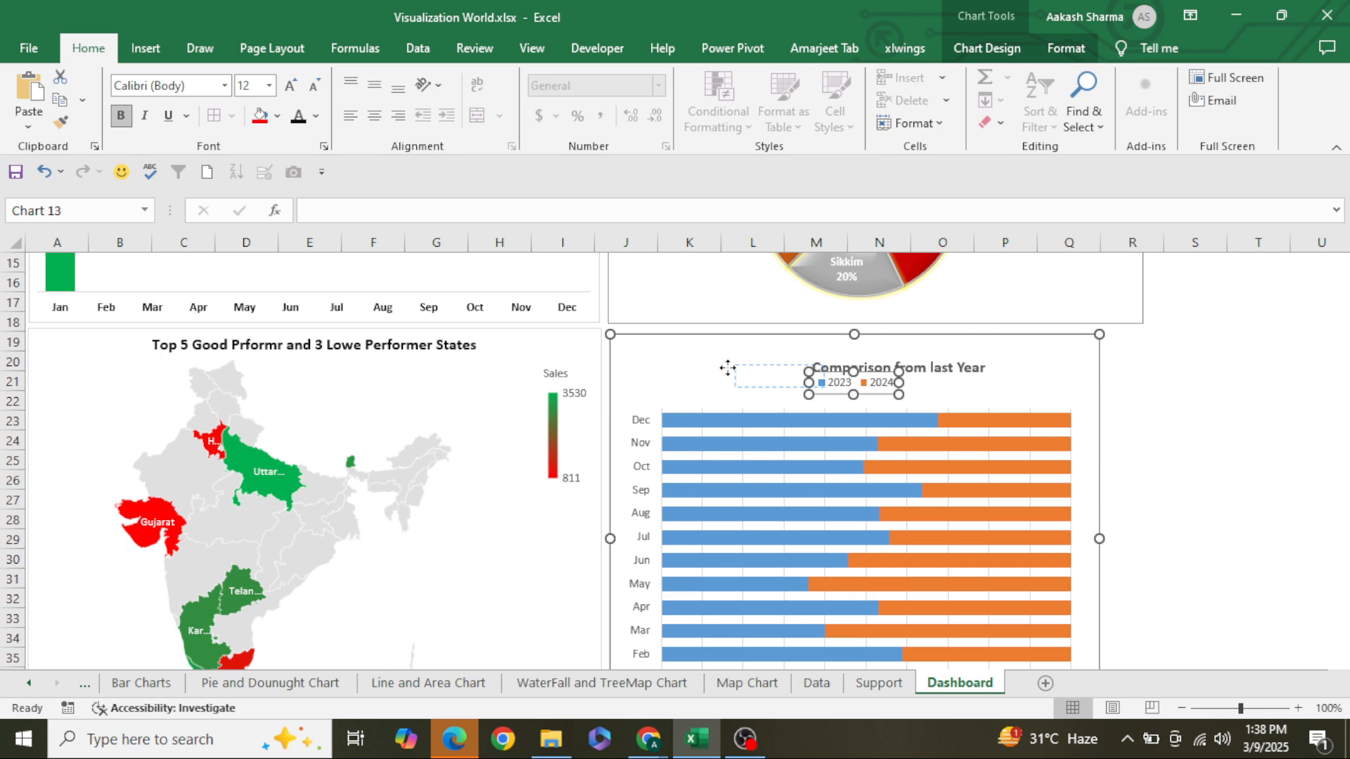
drag(728, 368, 641, 357)
drag(849, 377, 947, 367)
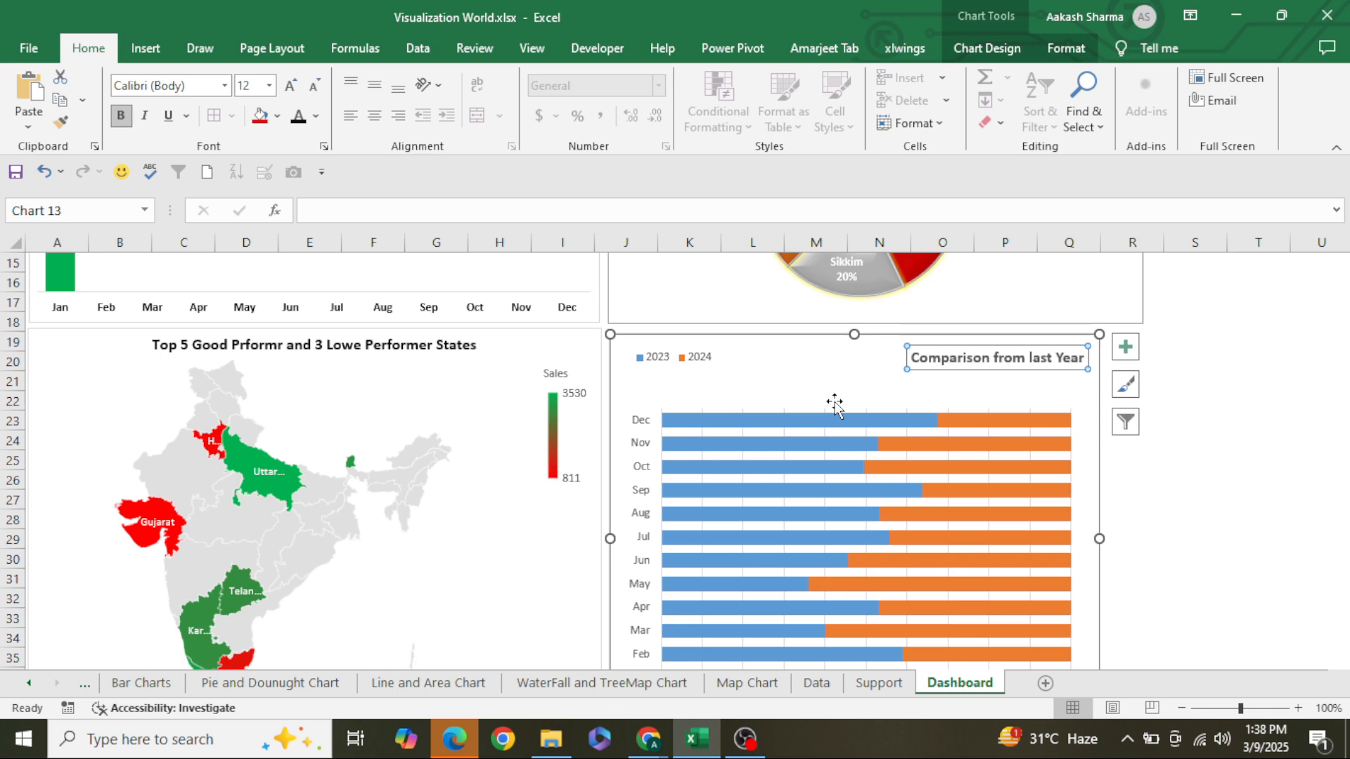
Remove the stacked bar chart's vertical gridlines and make the month axis labels bold.
click(823, 431)
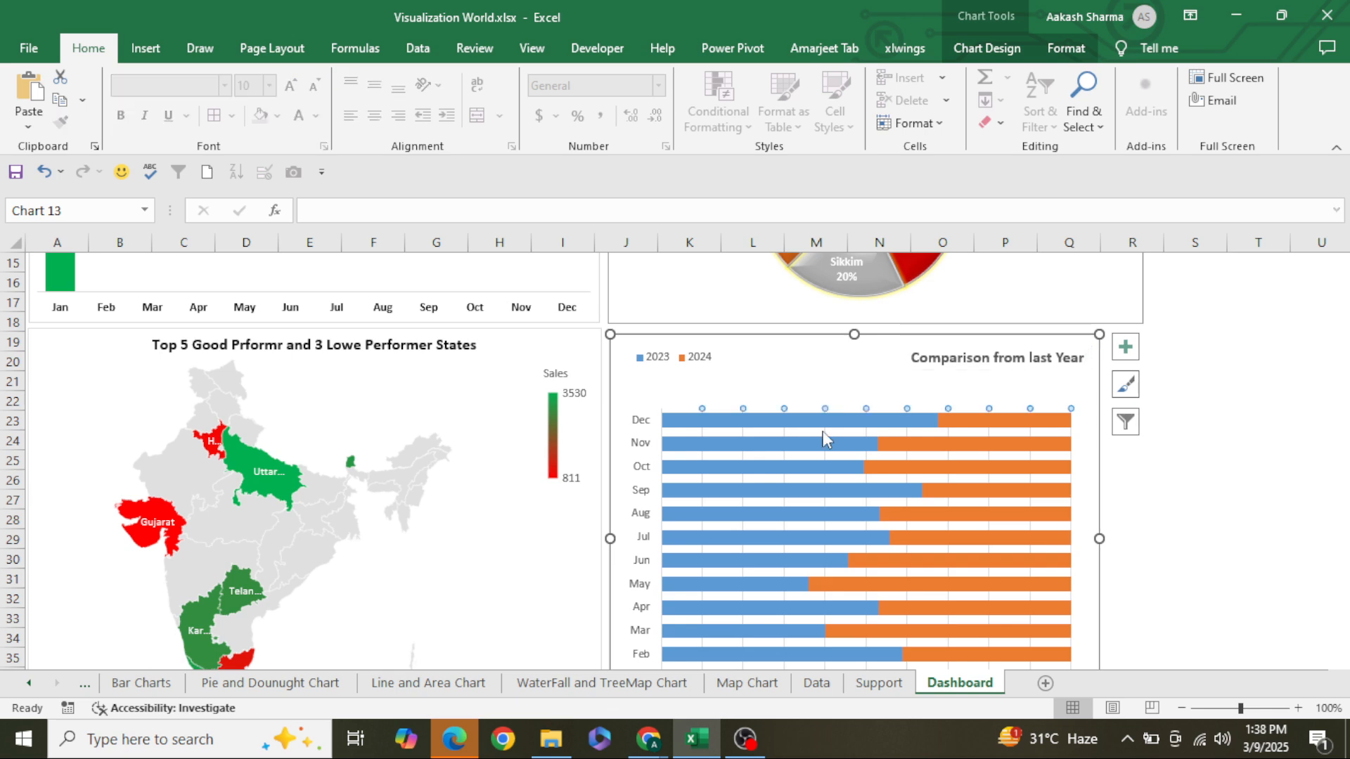
click(646, 445)
key(ctrl+b)
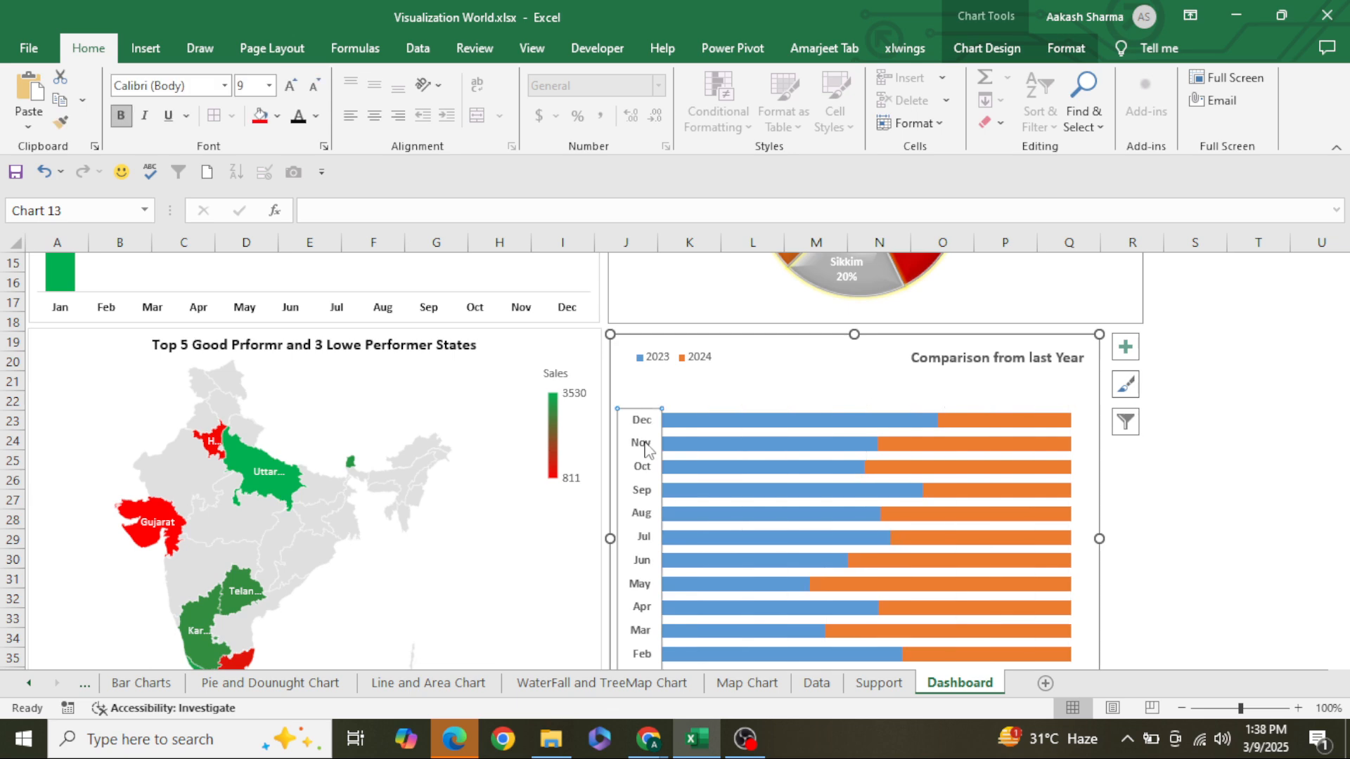
Fill the 2023 bars with Dark Red and the 2024 bars with a very light gray.
click(777, 430)
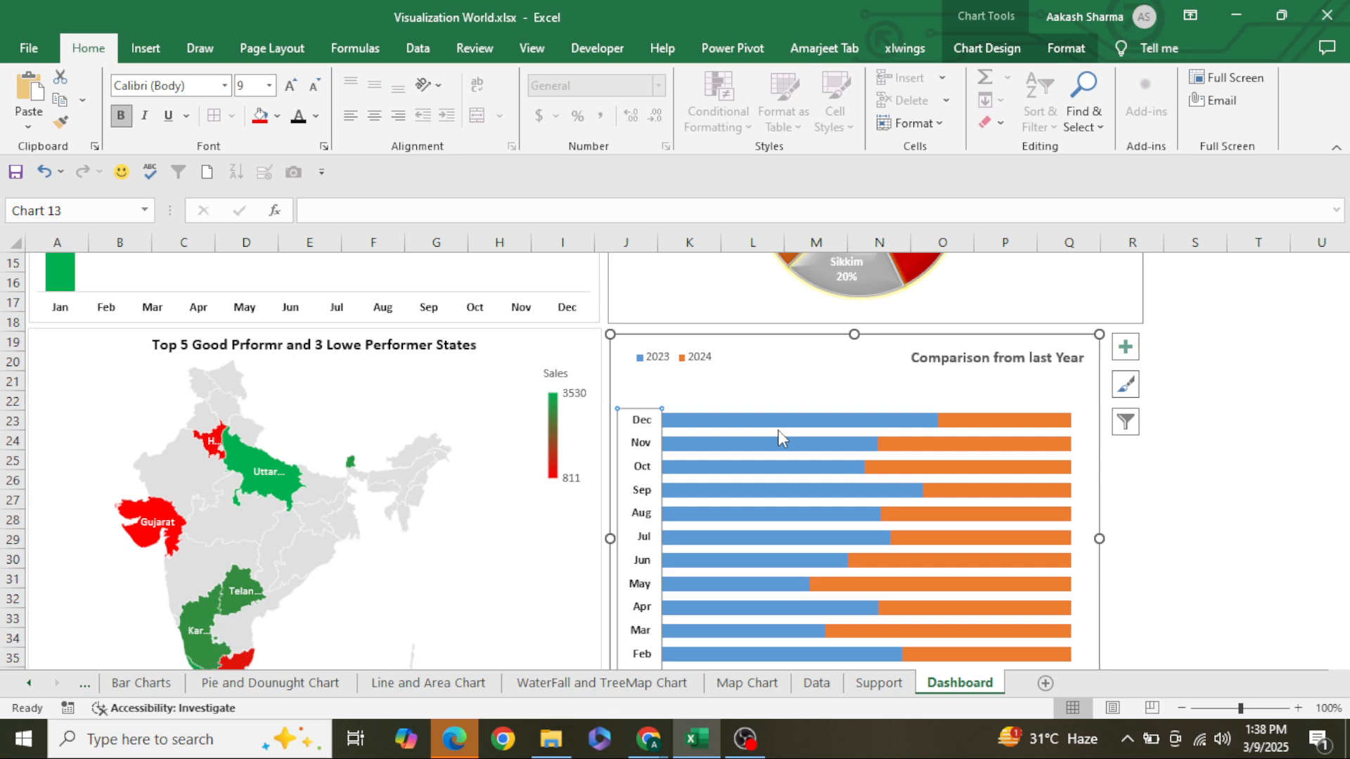
click(277, 115)
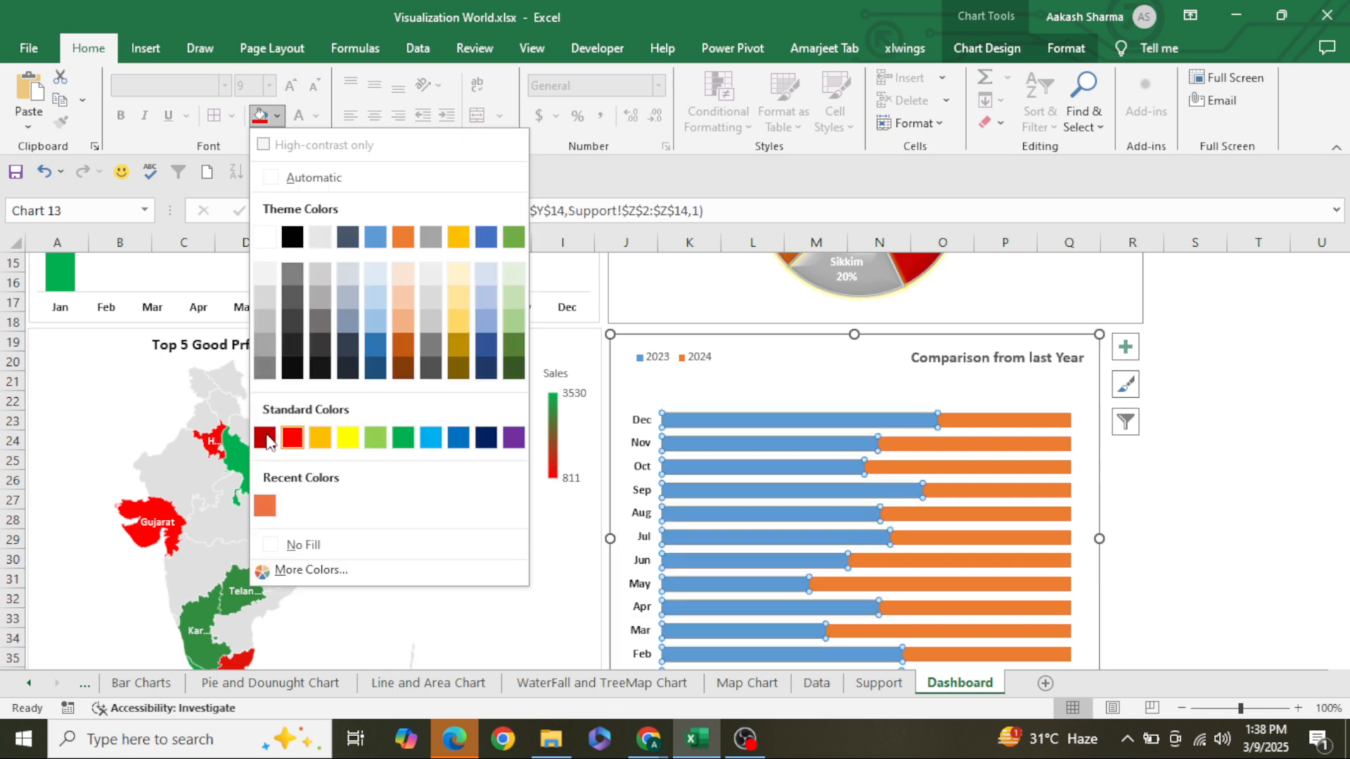
click(266, 438)
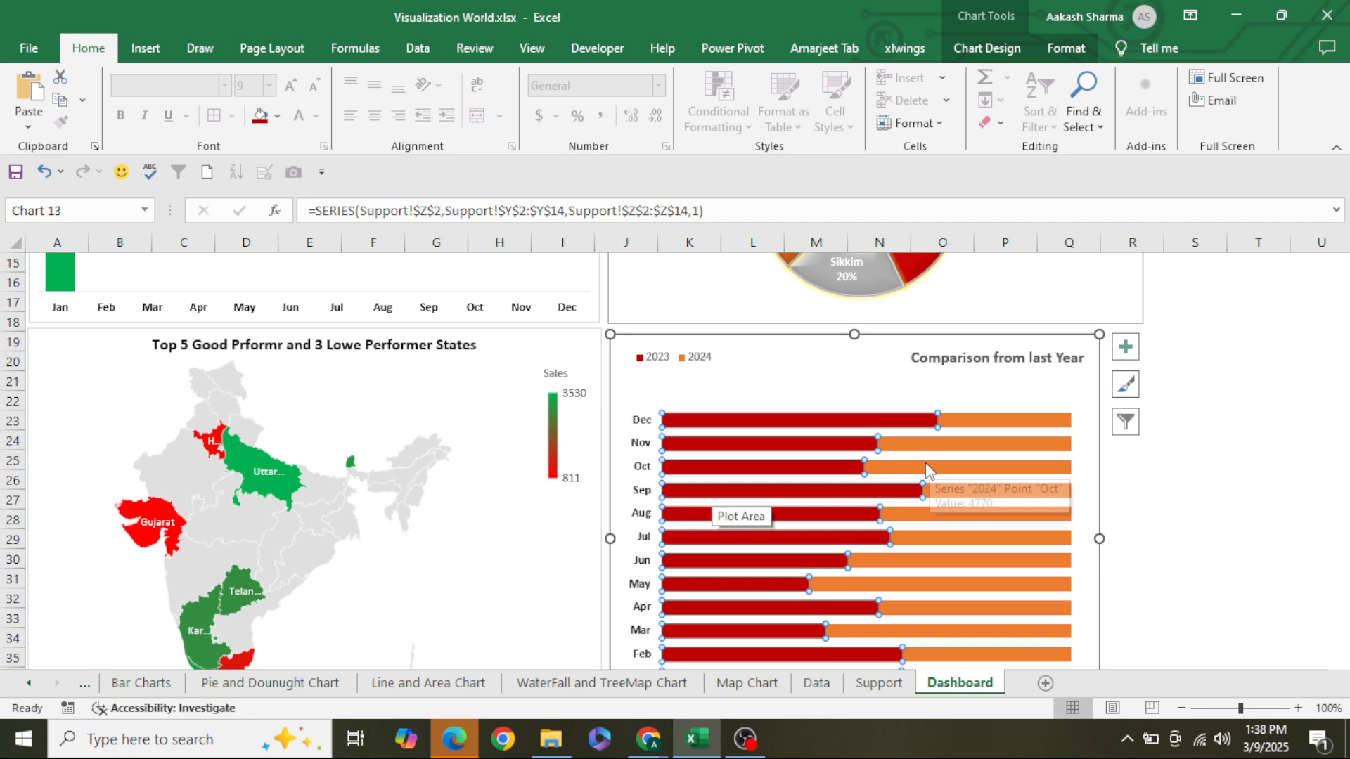
click(927, 470)
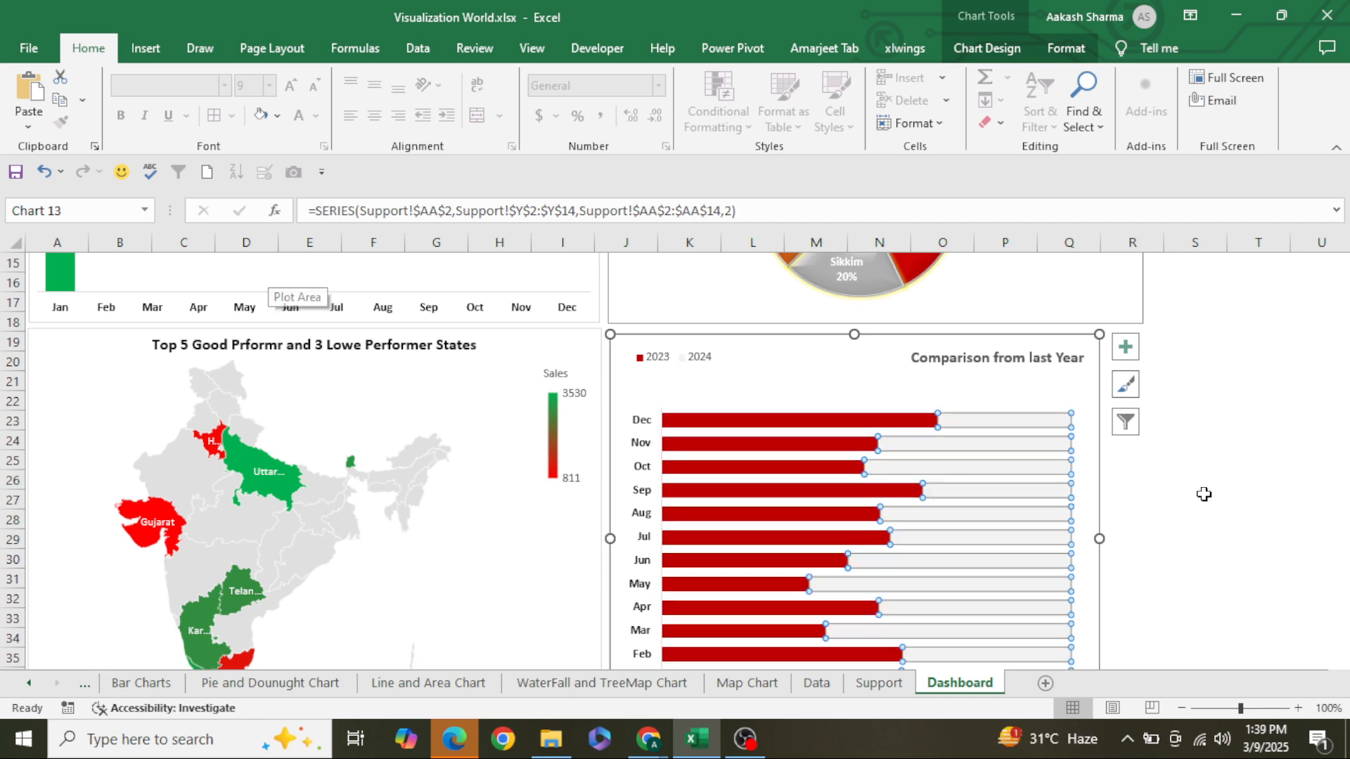
click(1083, 389)
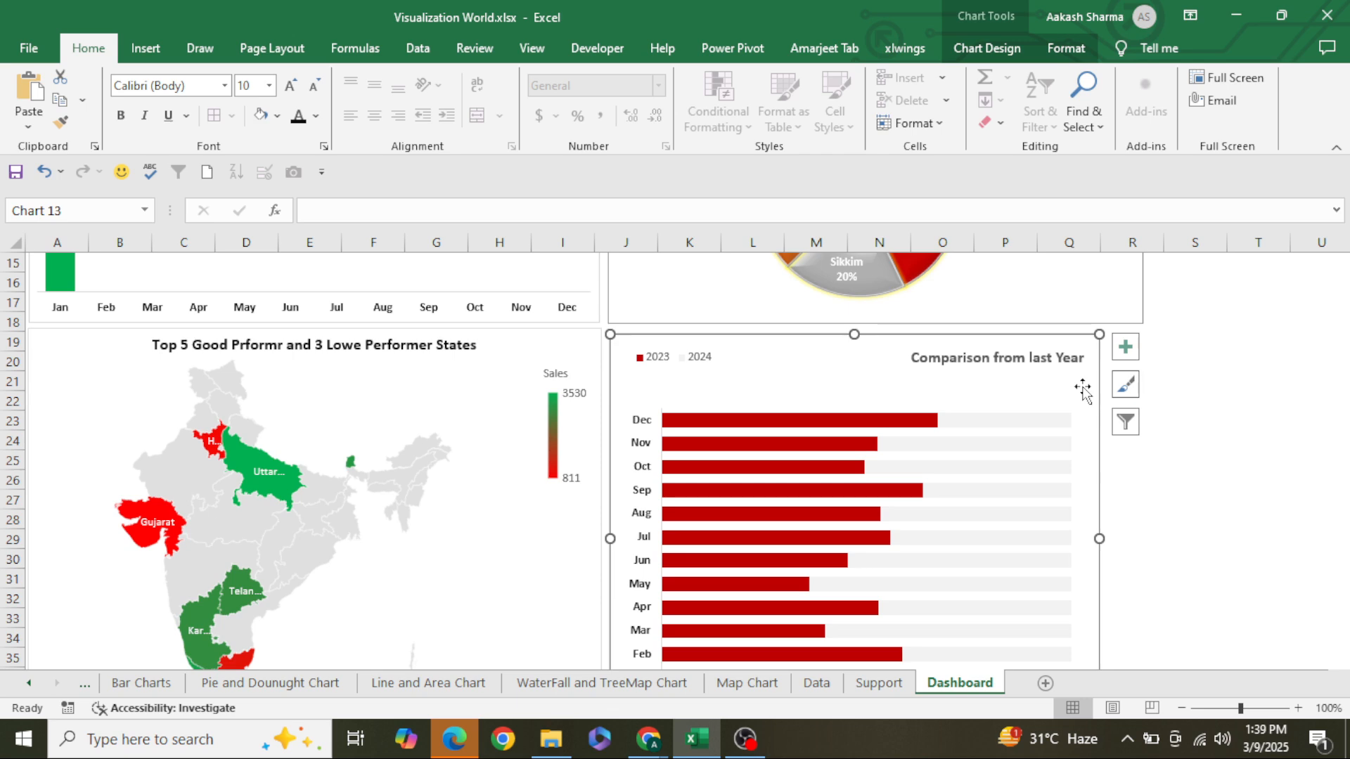
Add bold data labels to both series of the stacked bar chart and color the 2023 labels white.
click(1125, 347)
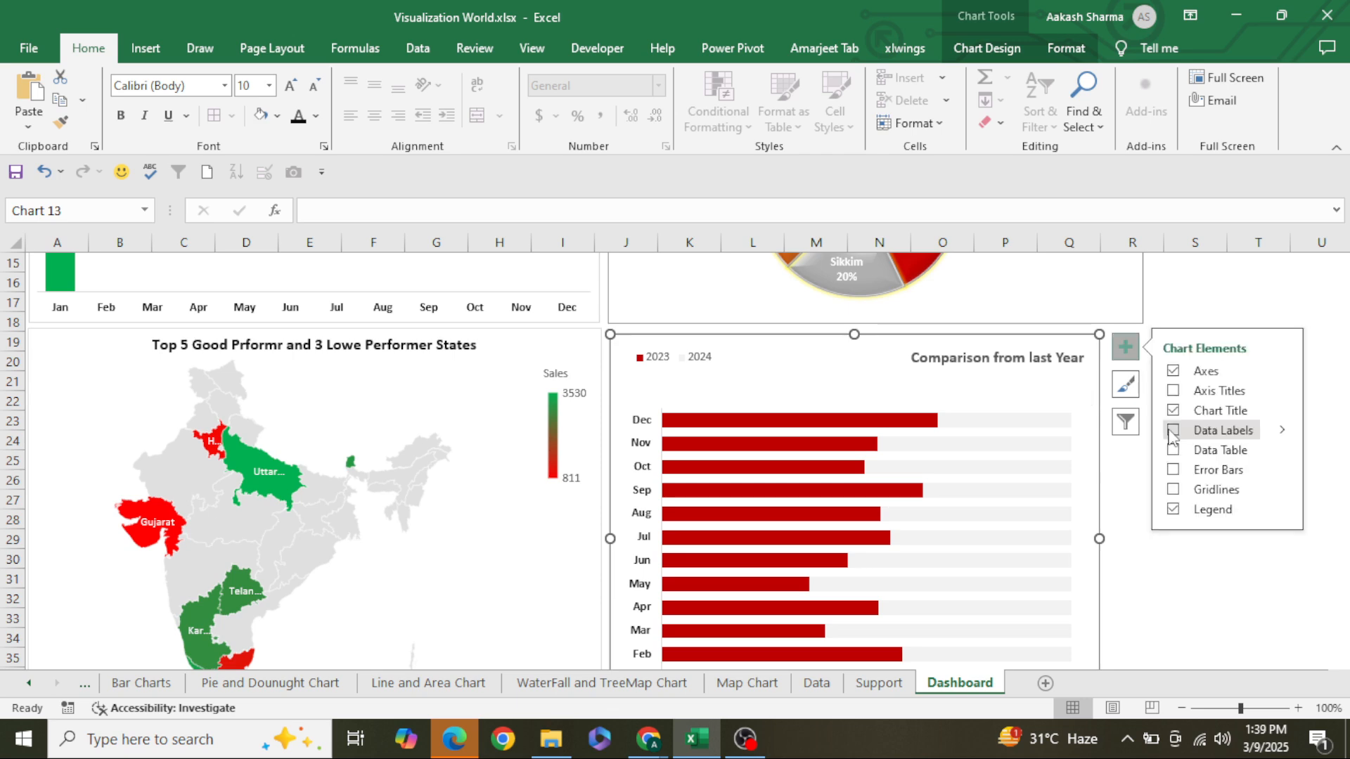
click(1172, 431)
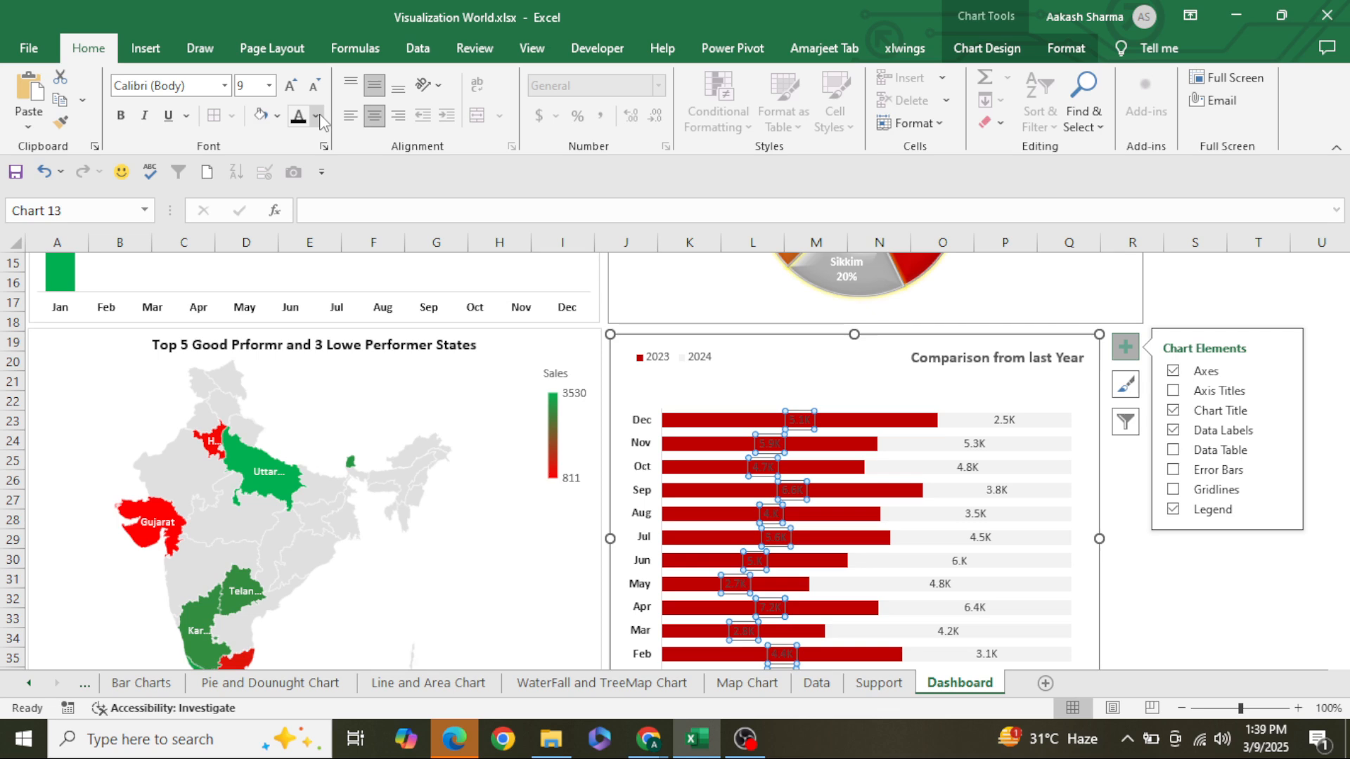
click(318, 117)
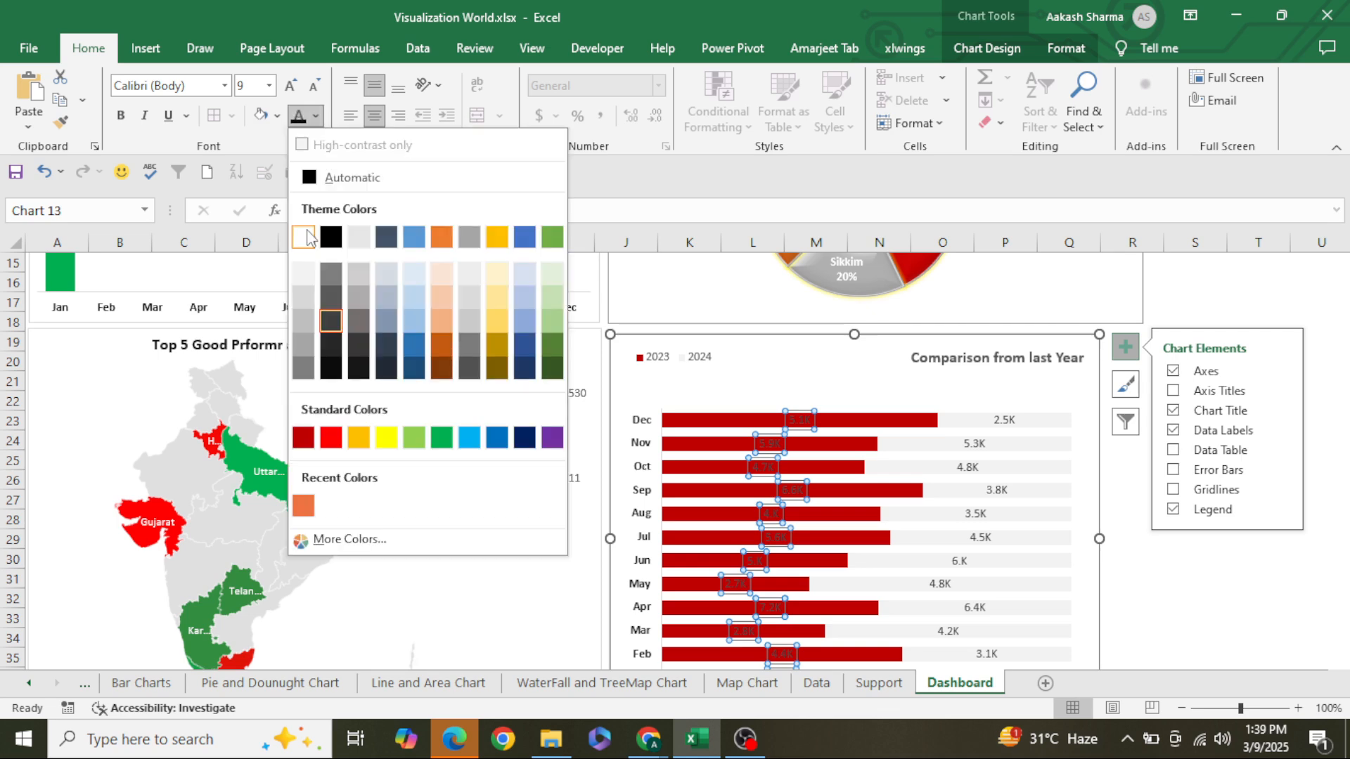
click(308, 237)
click(1153, 545)
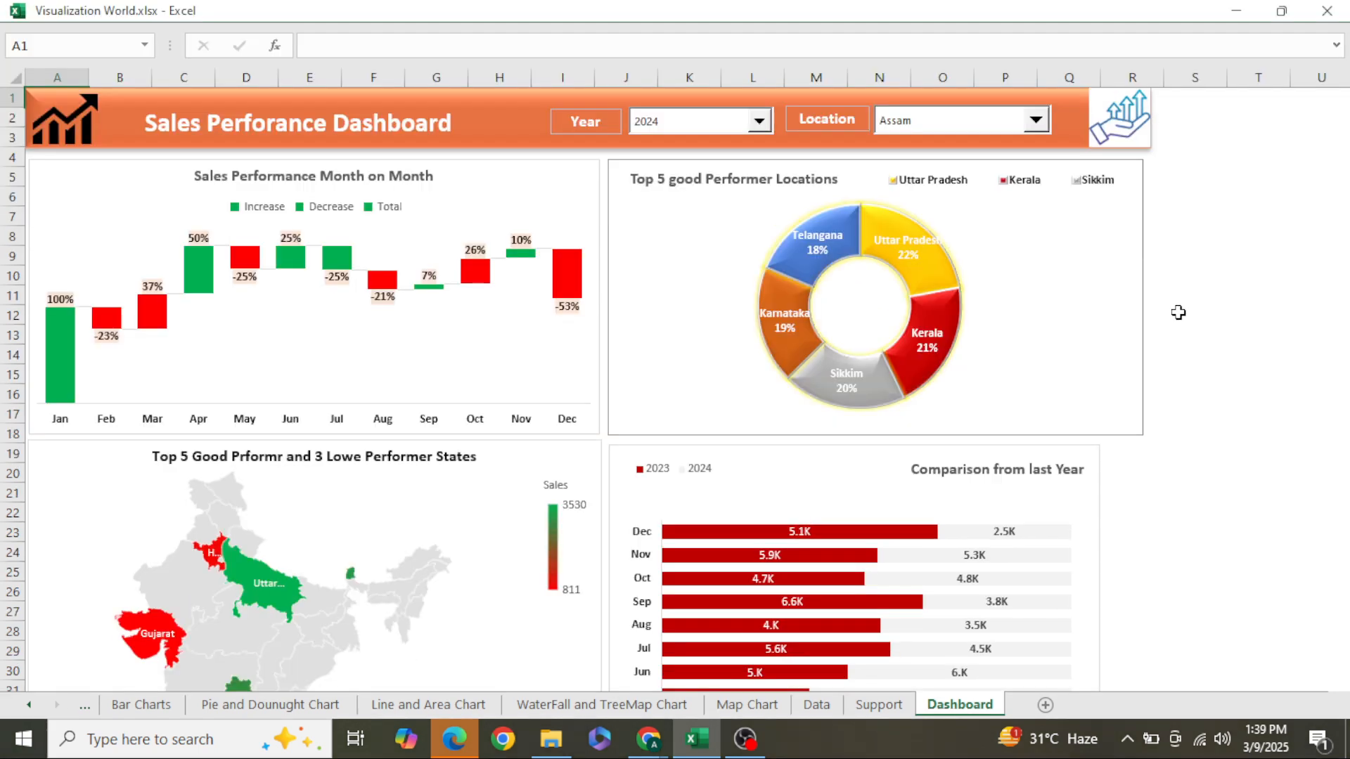
Delete the Location drop-down and its label from the dashboard header, and set the Year filter to 2023.
ctrl+click(937, 118)
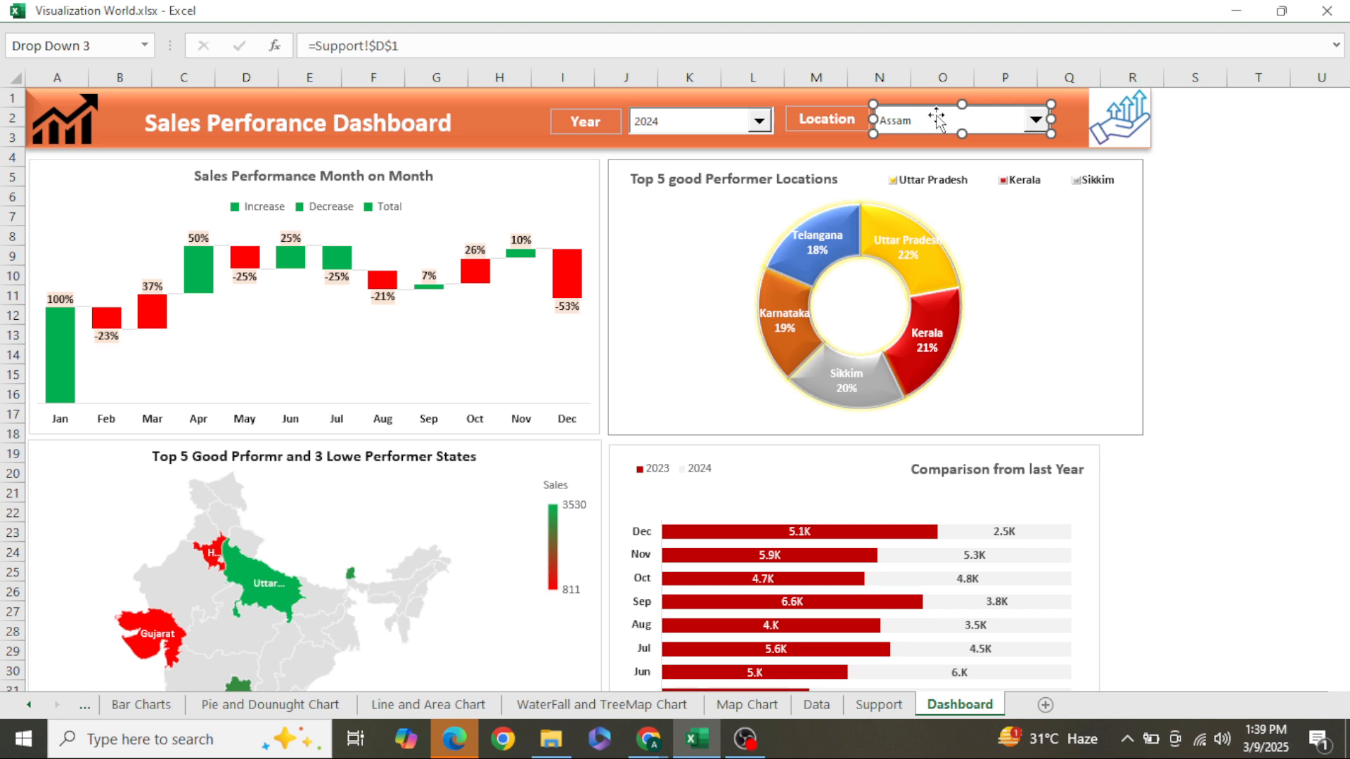
key(Delete)
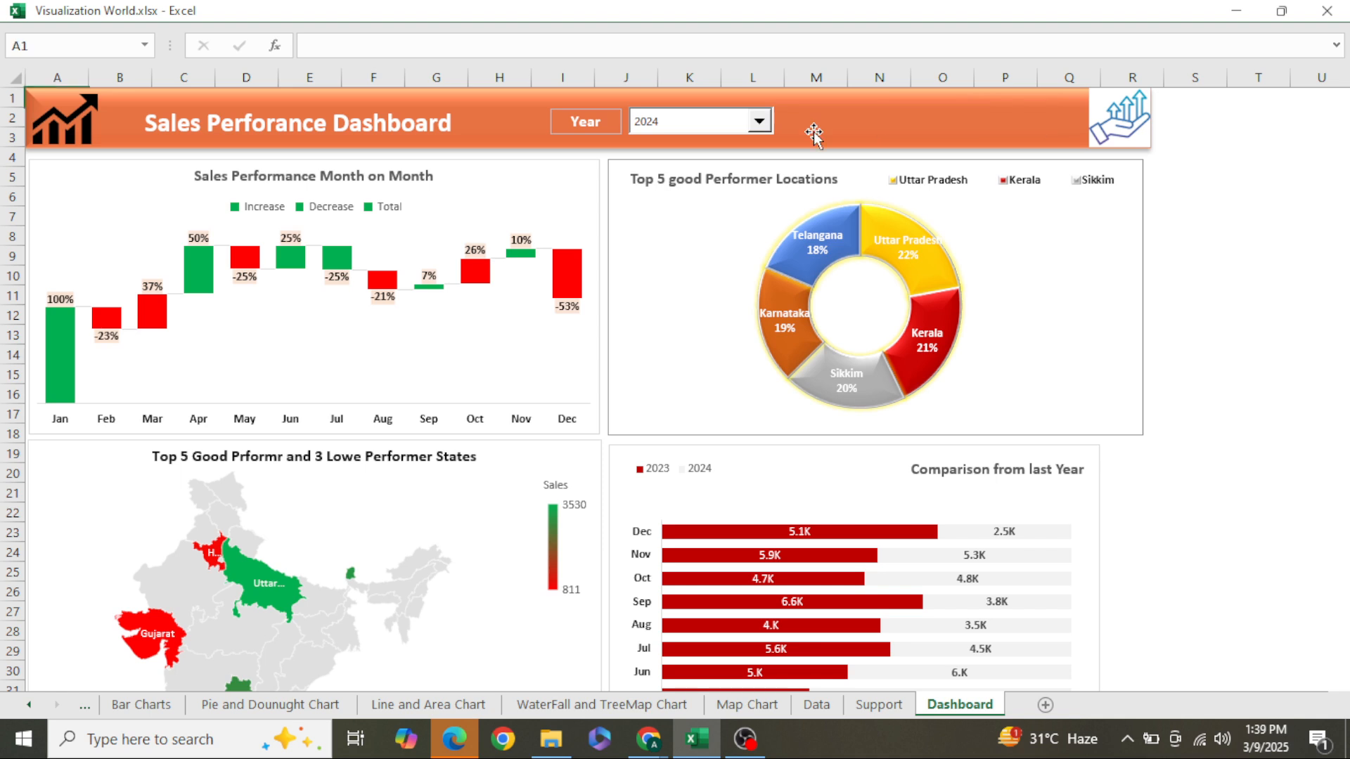
click(760, 121)
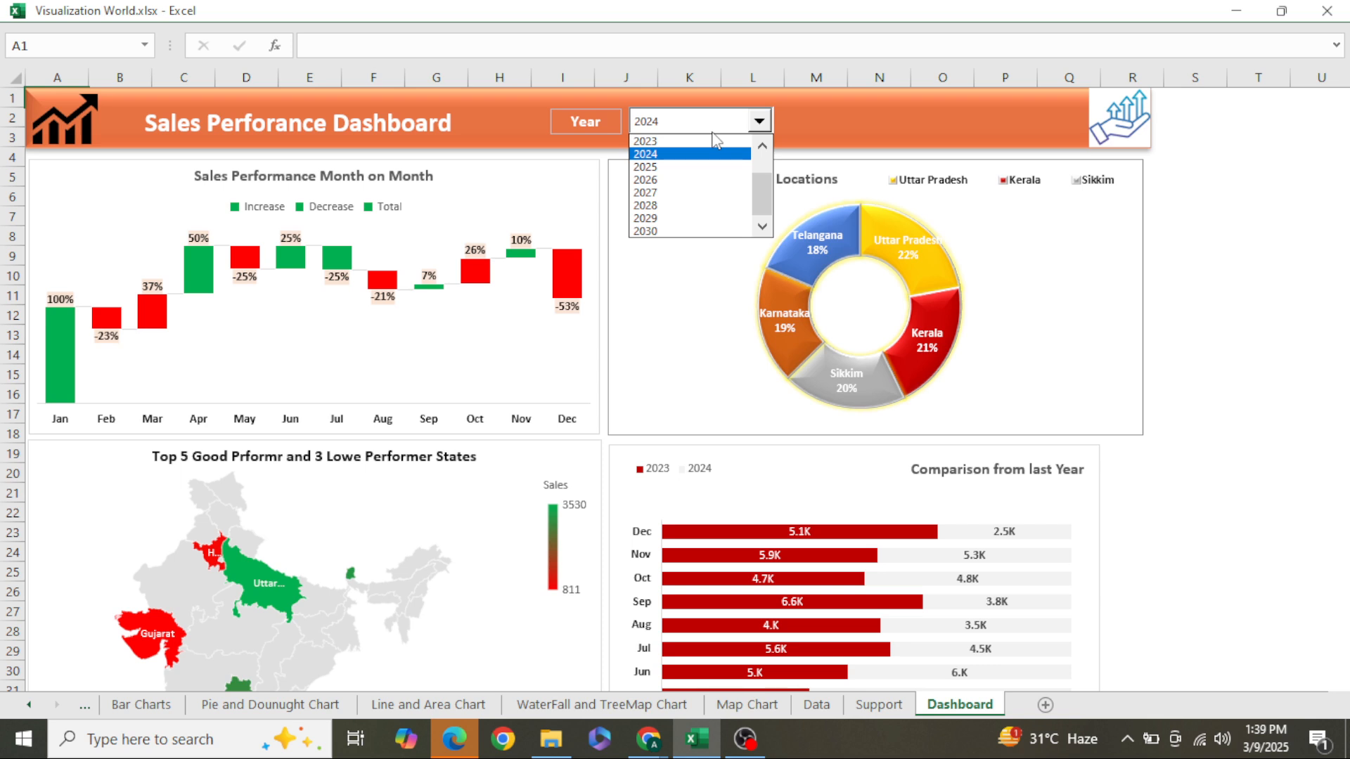
click(713, 140)
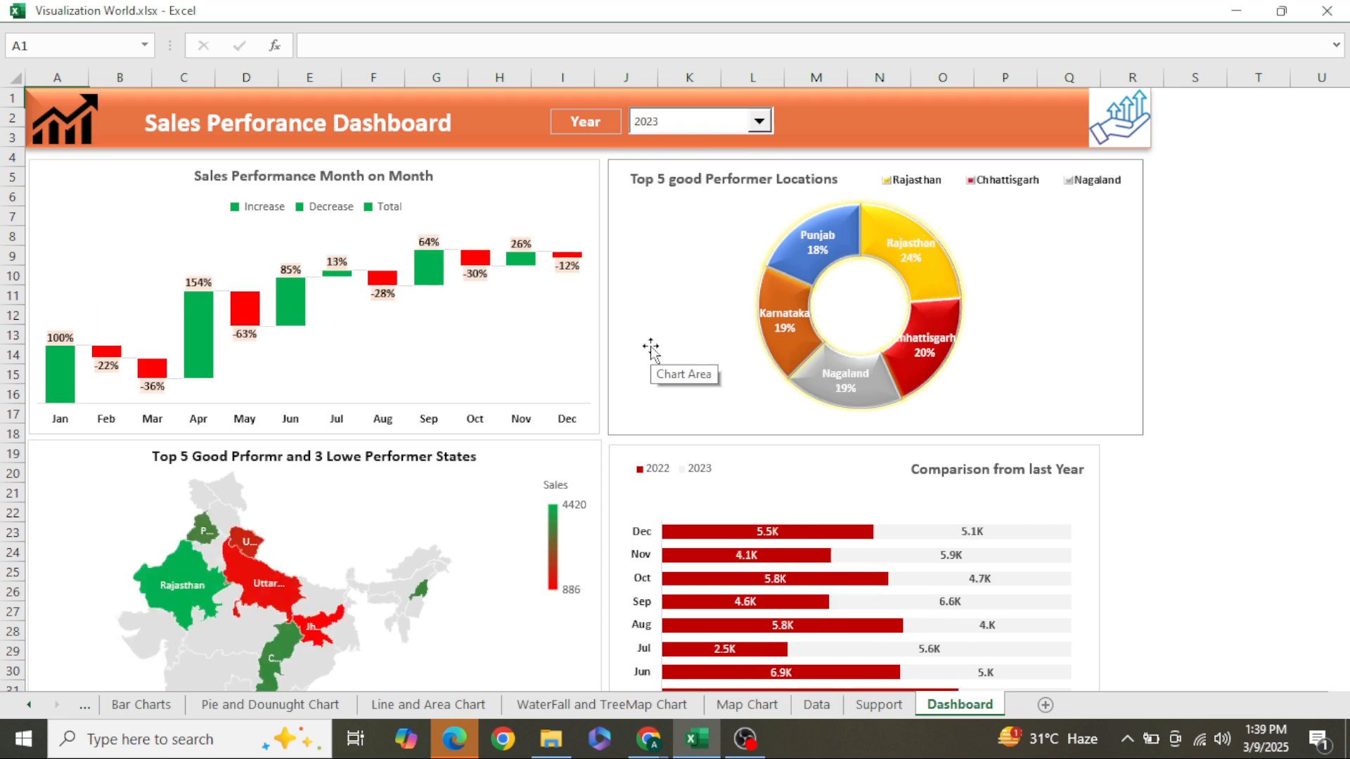
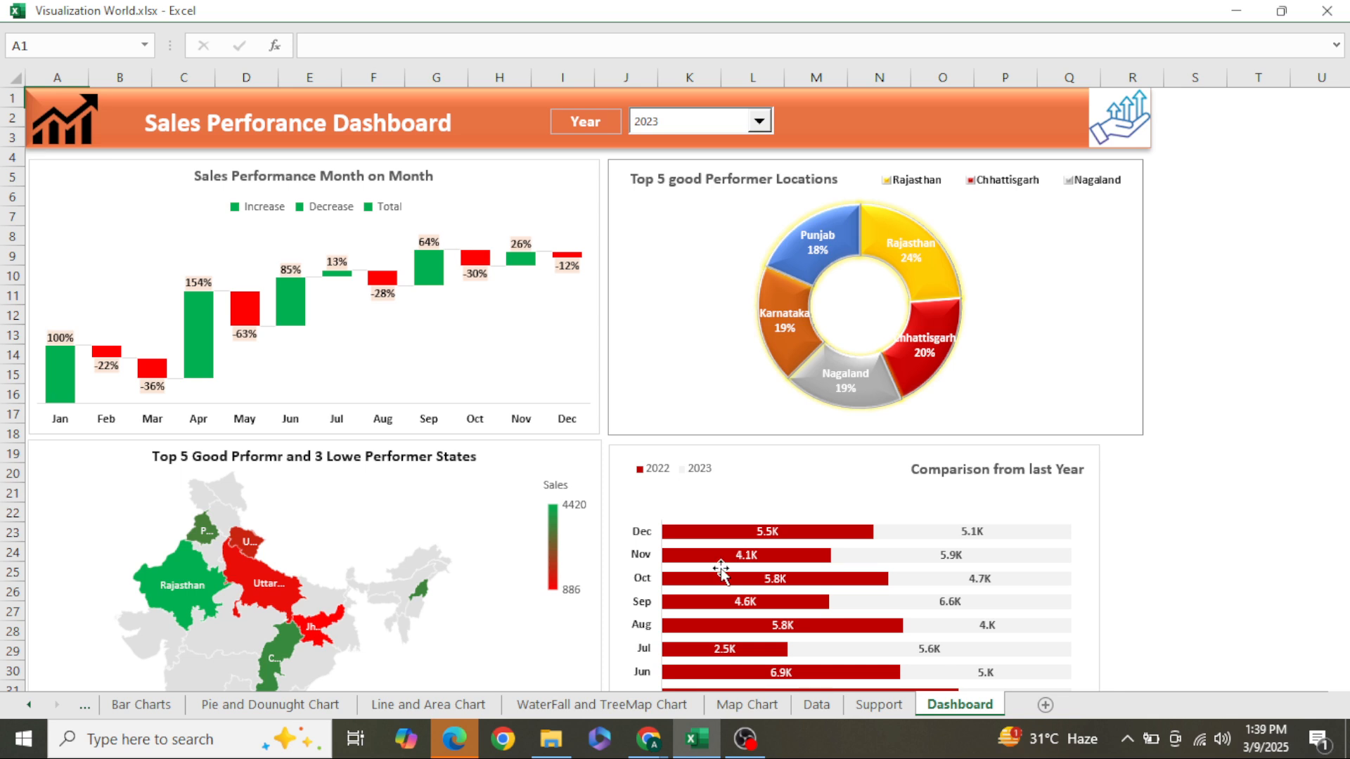
Open the chart area formatting of the Comparison from last Year bar chart and remove its stray Month header category.
mouse_move(759, 557)
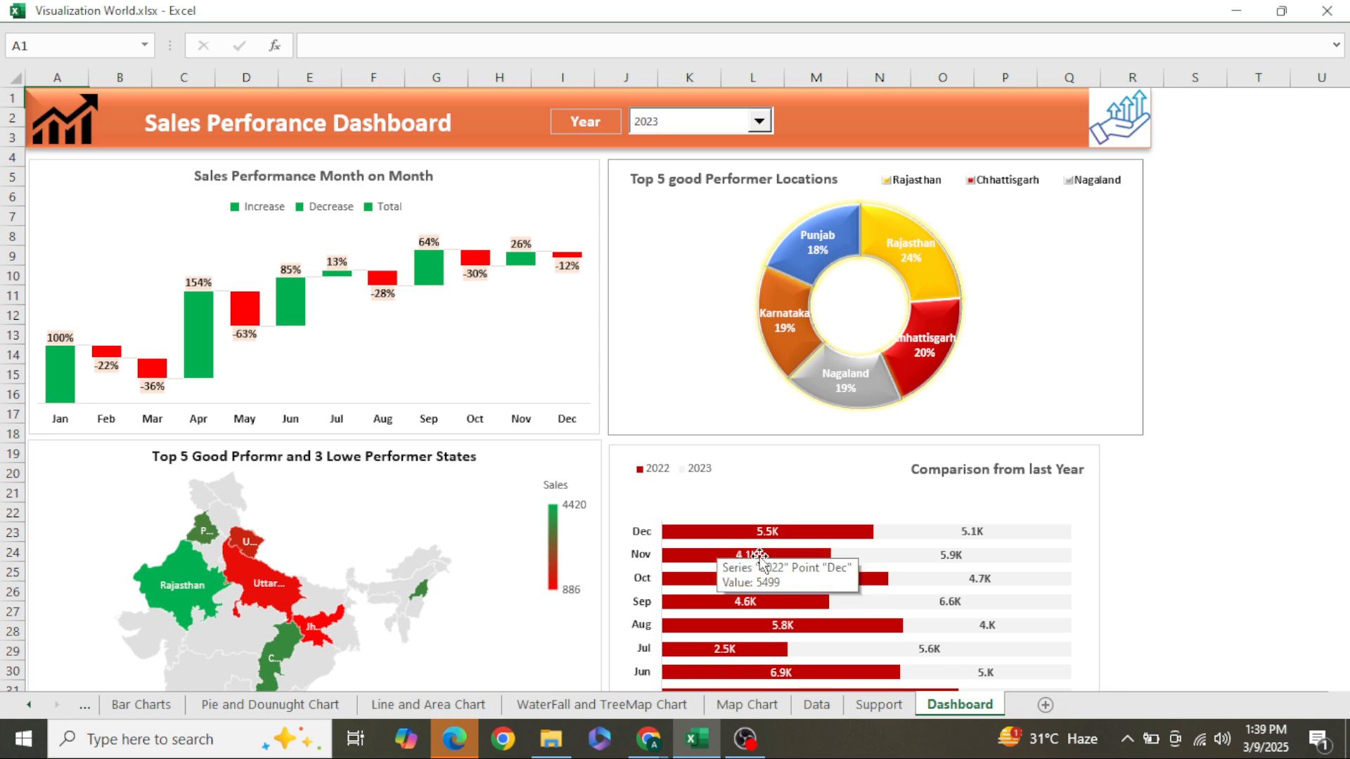
scroll(761, 560, down, 1)
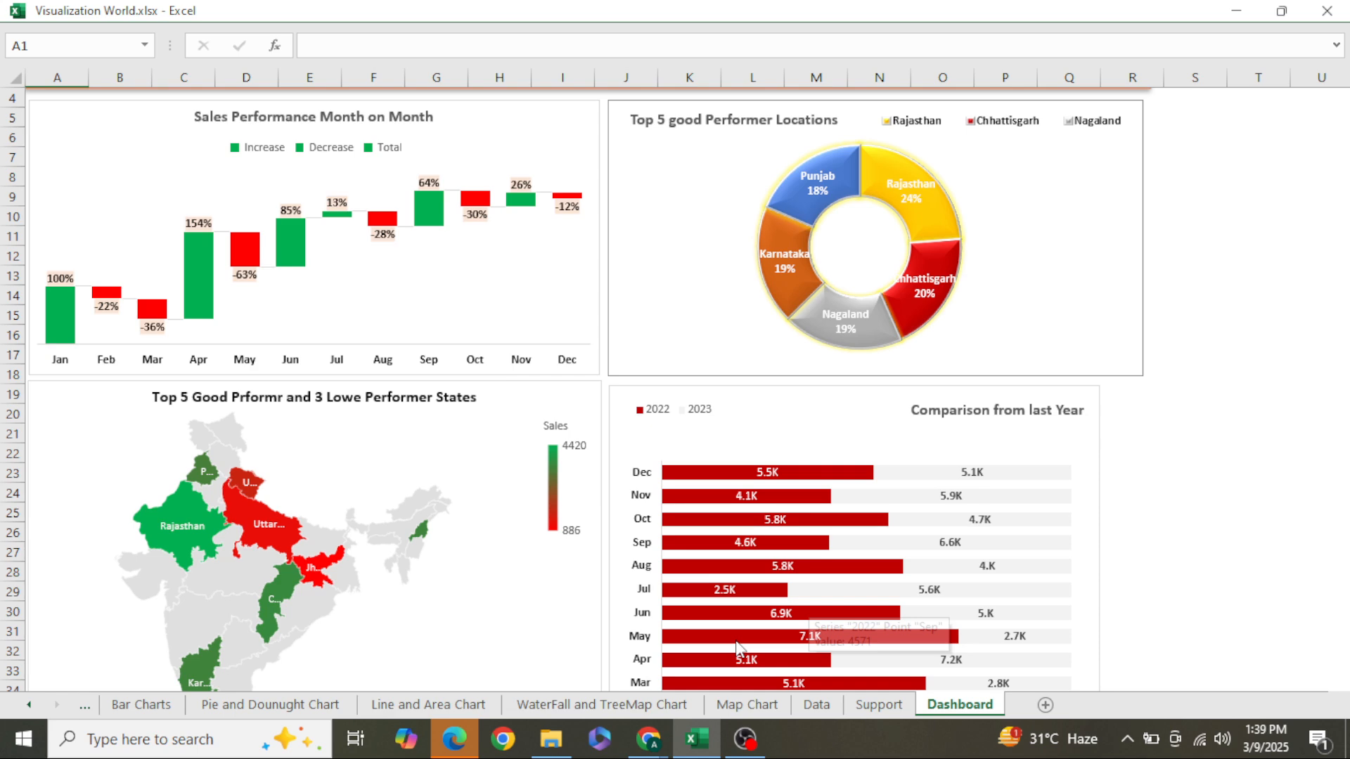
scroll(738, 647, down, 2)
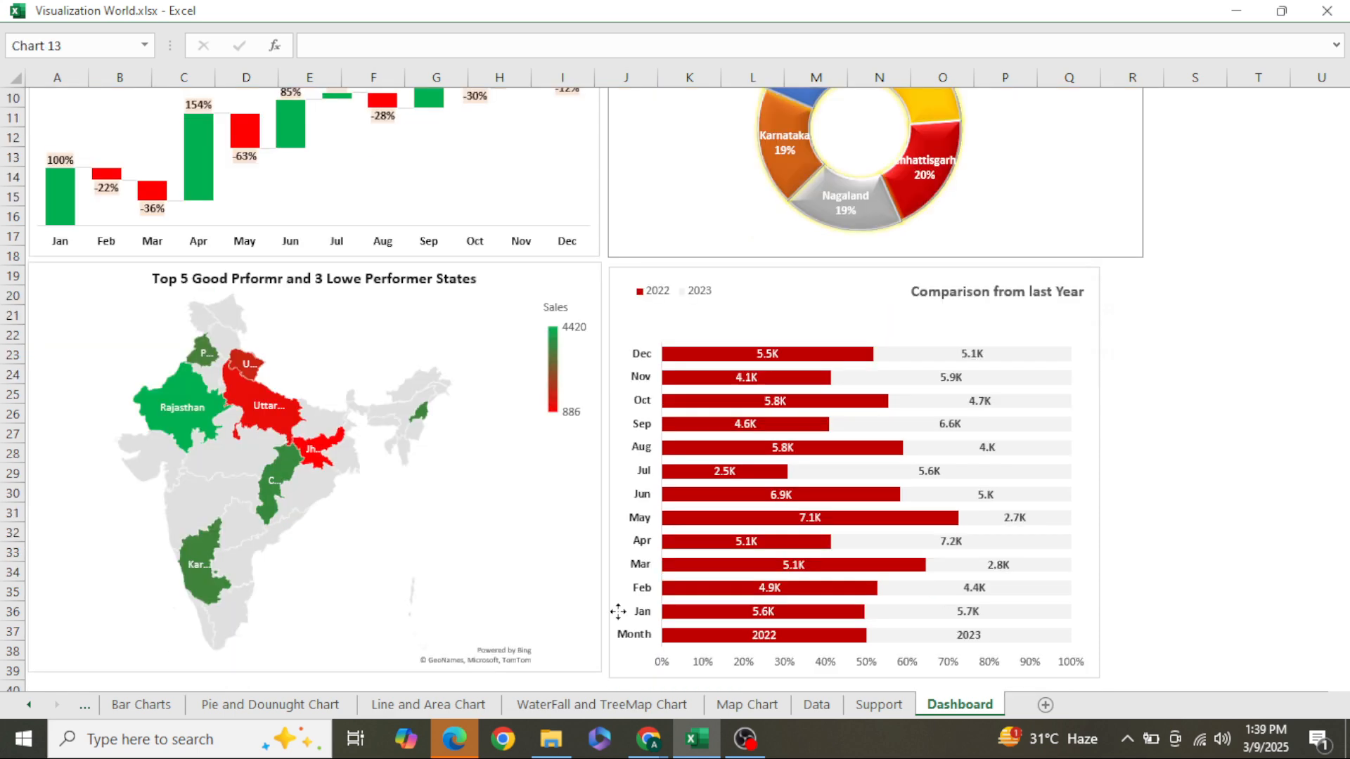
right_click(617, 612)
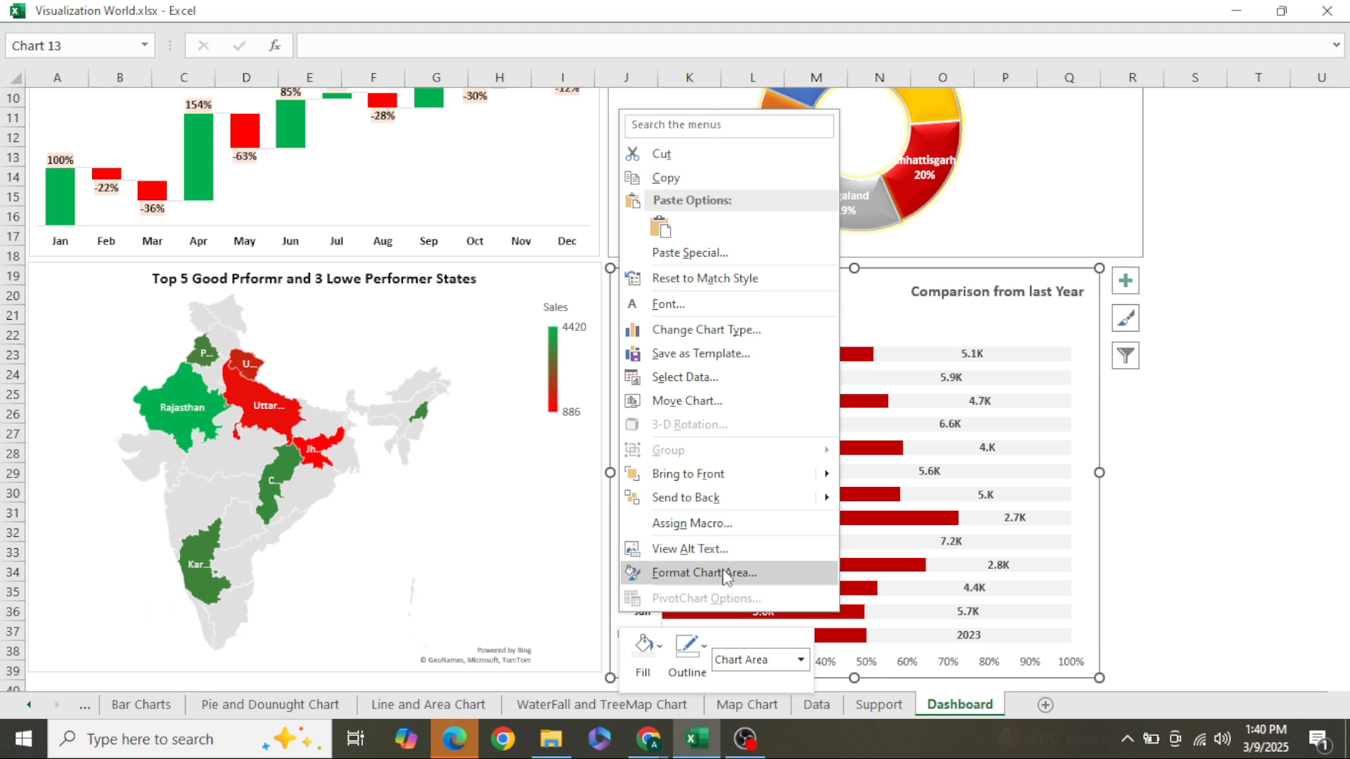
click(726, 573)
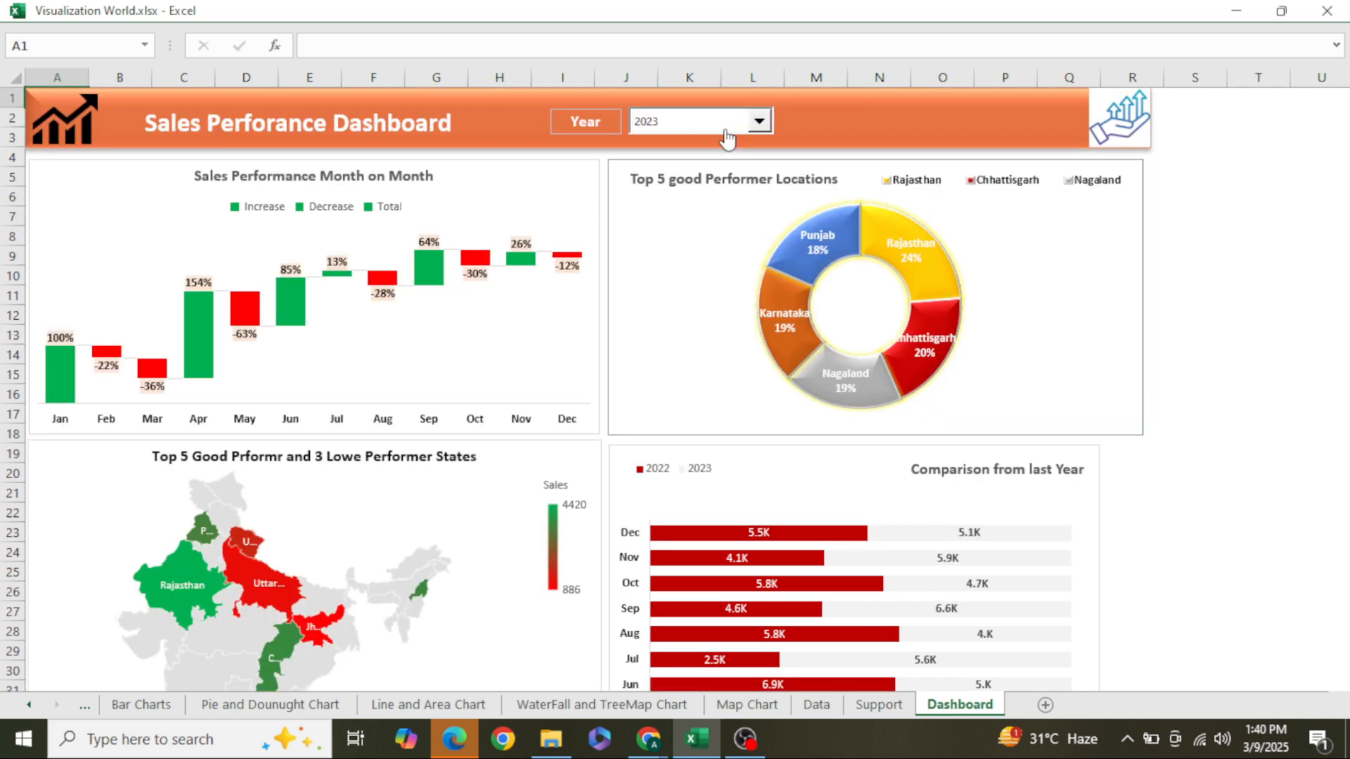
Set the dashboard's Year filter to 2024 and check the updated charts.
click(726, 131)
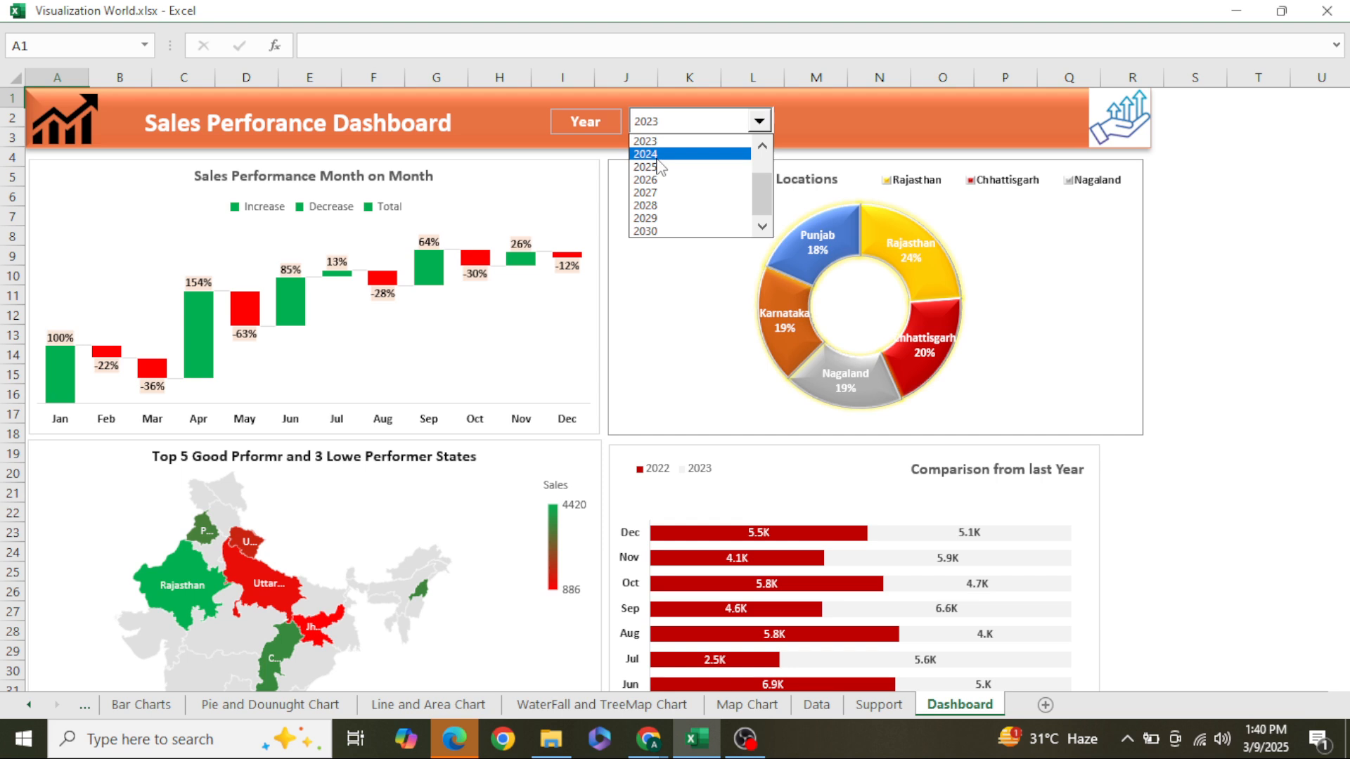
click(660, 154)
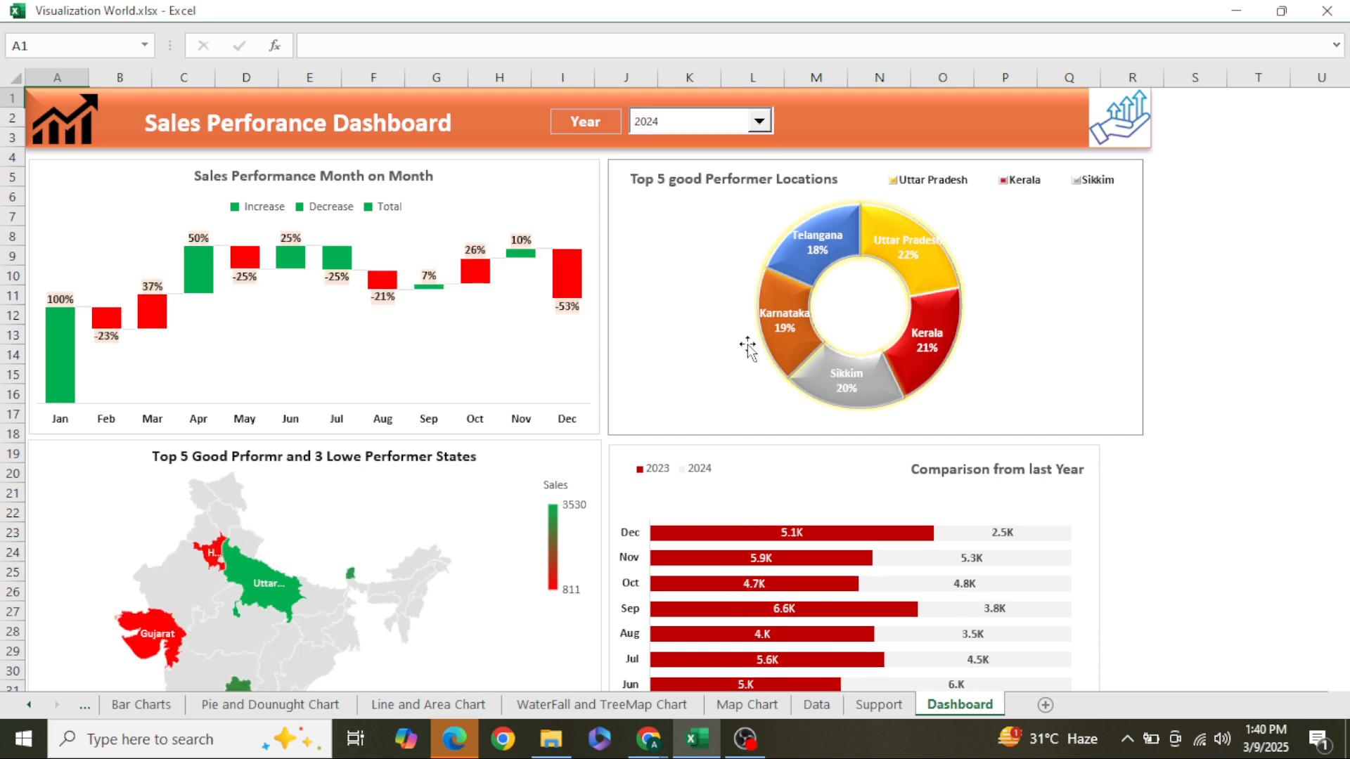
mouse_move(766, 276)
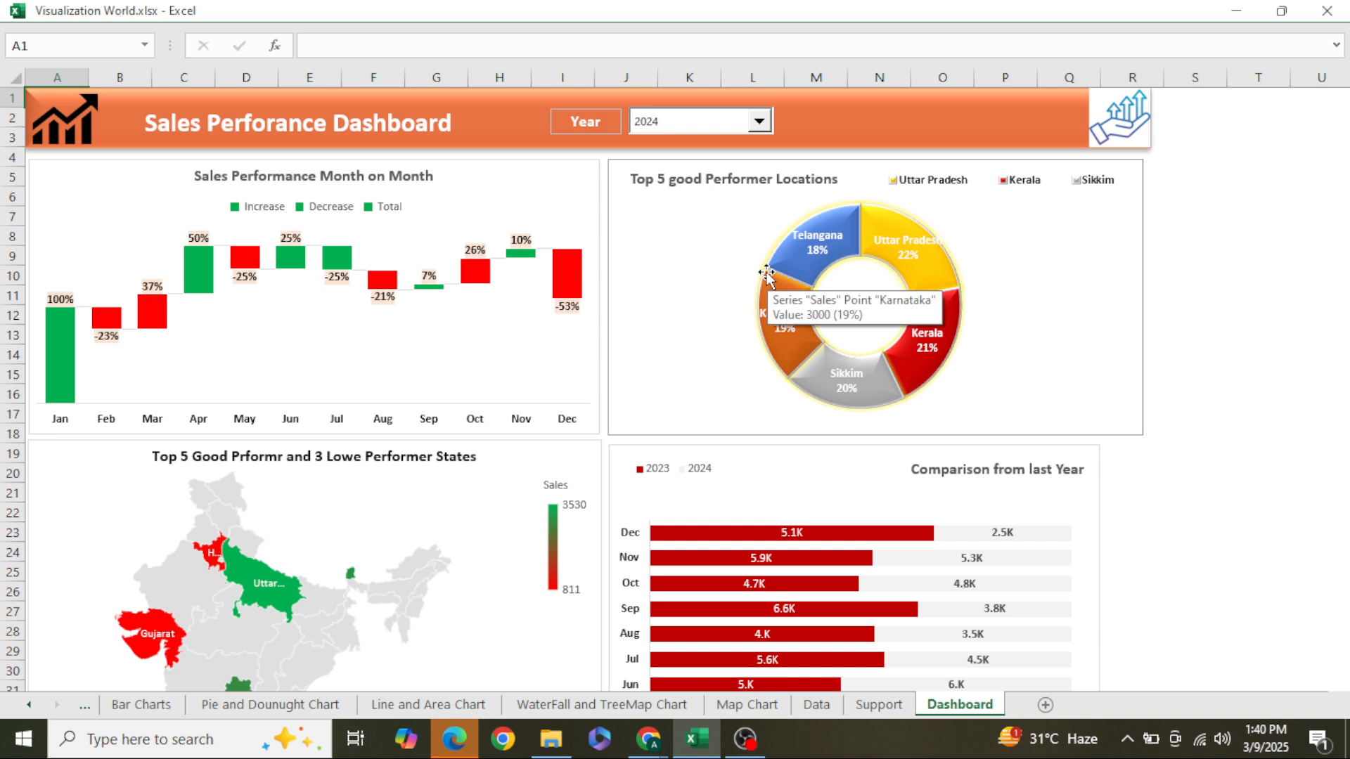